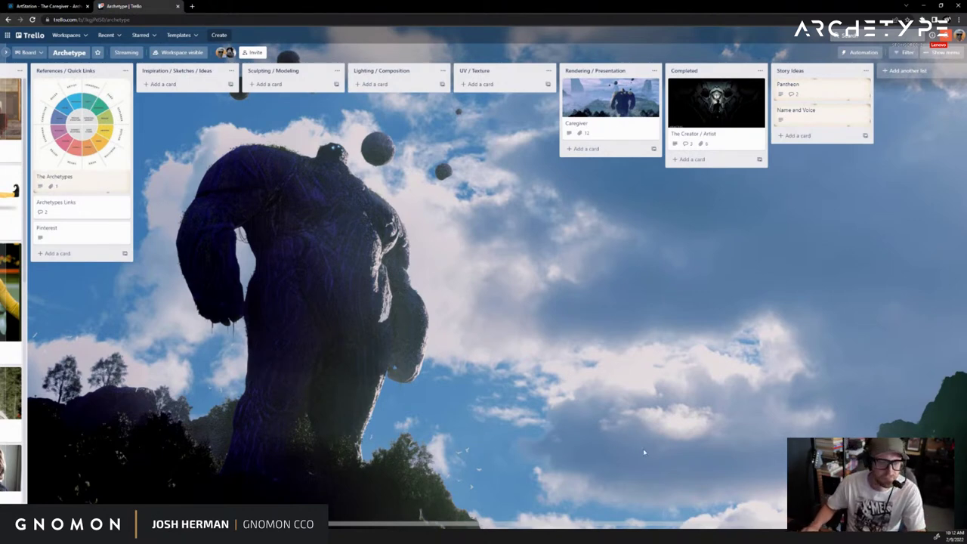
# Move the Caregiver card from the Rendering / Presentation list to the Completed list, below The Creator / Artist
pyautogui.moveTo(571, 394); pyautogui.dragTo(518, 390)
pyautogui.hscroll(-6, 229, 374)
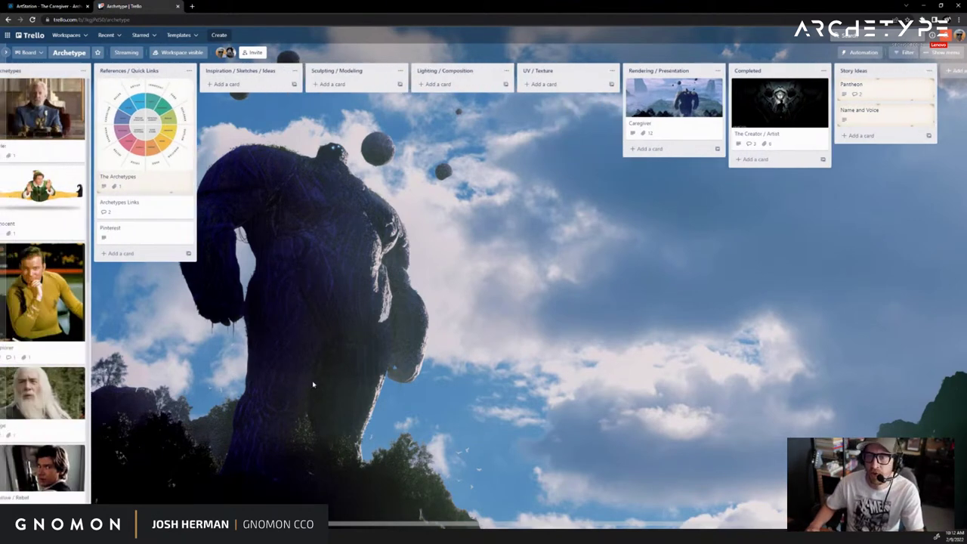
pyautogui.hscroll(6, 568, 383)
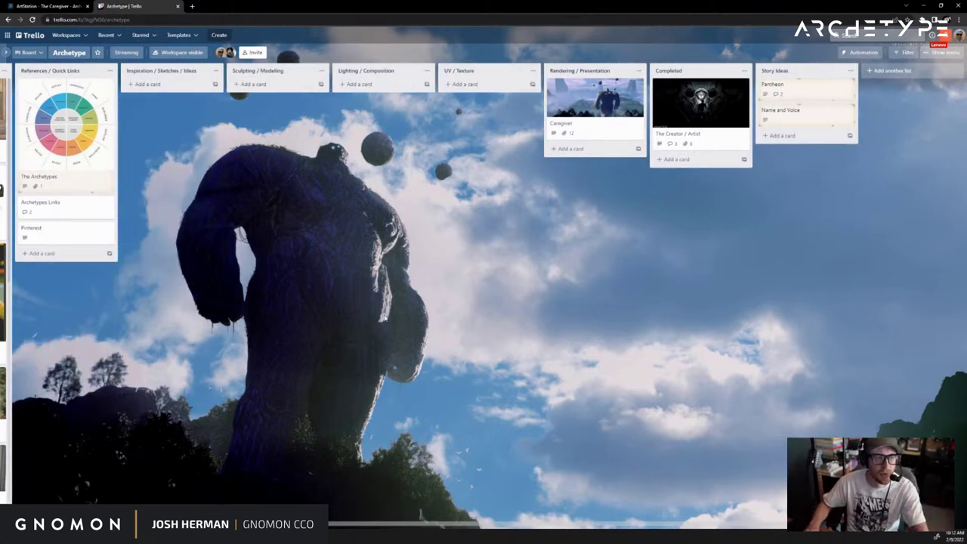
pyautogui.hscroll(-6, 384, 319)
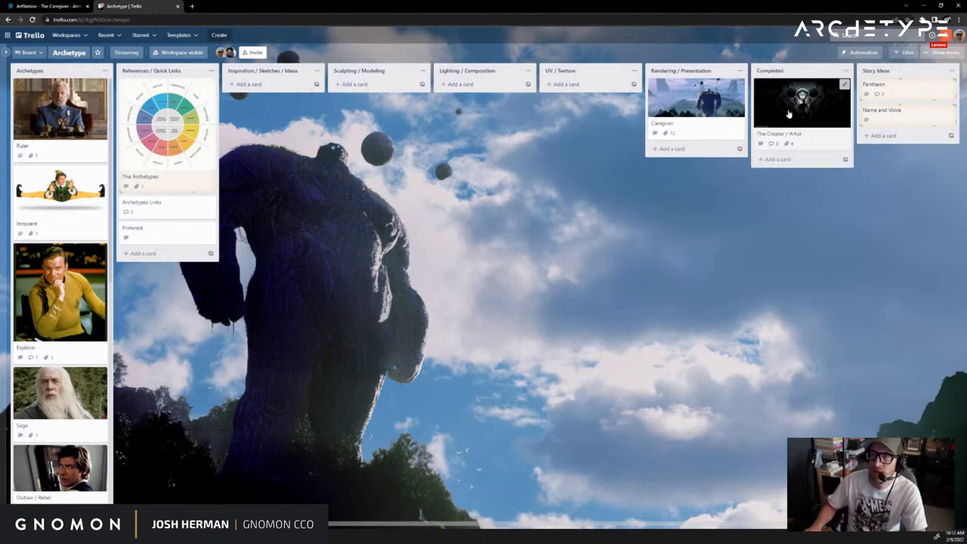
pyautogui.moveTo(790, 112)
pyautogui.mouseDown()
pyautogui.moveTo(268, 89)
pyautogui.moveTo(260, 98)
pyautogui.moveTo(422, 114)
pyautogui.moveTo(793, 114)
pyautogui.mouseUp()
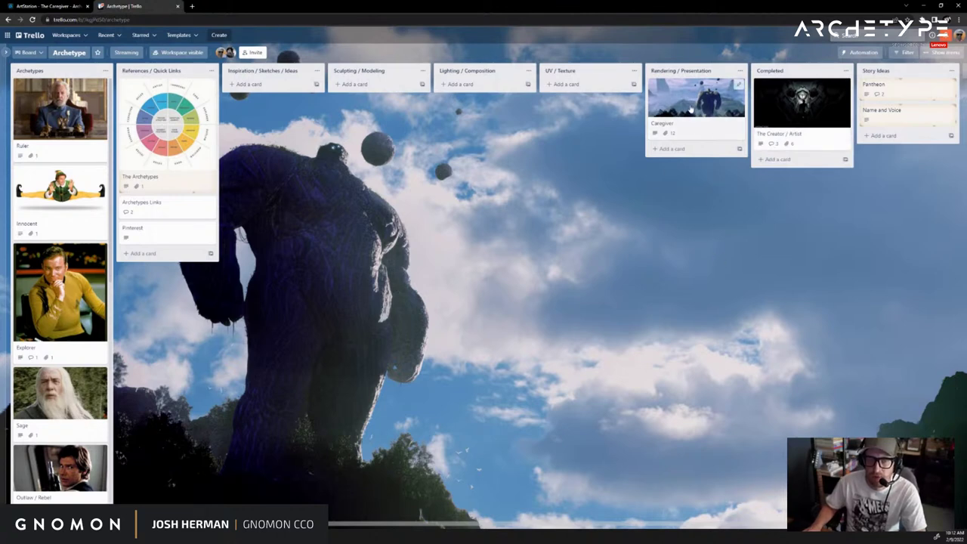
pyautogui.moveTo(695, 105); pyautogui.dragTo(791, 166)
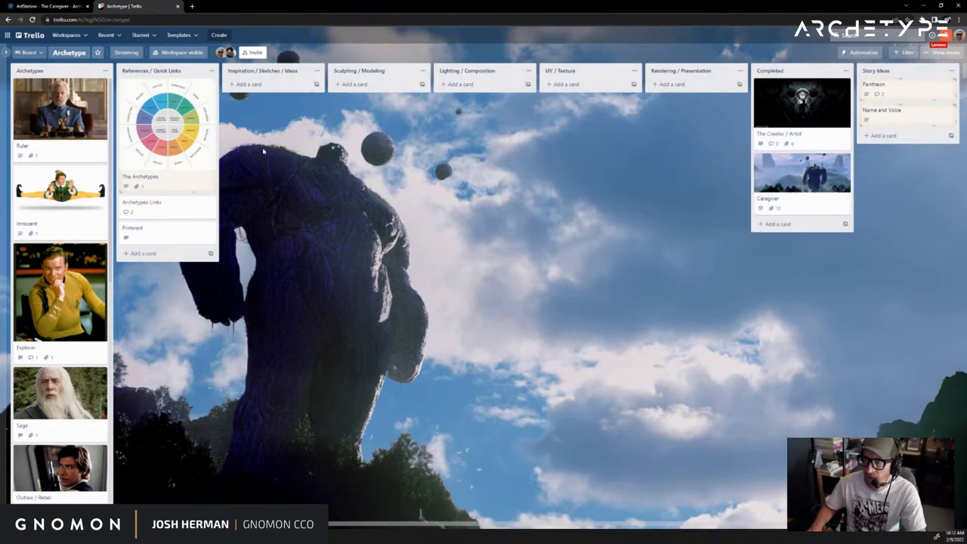
# Look through the Archetypes list and review the description, attachments and comment of The Creator / Artist card
pyautogui.scroll(-10, 55, 176)
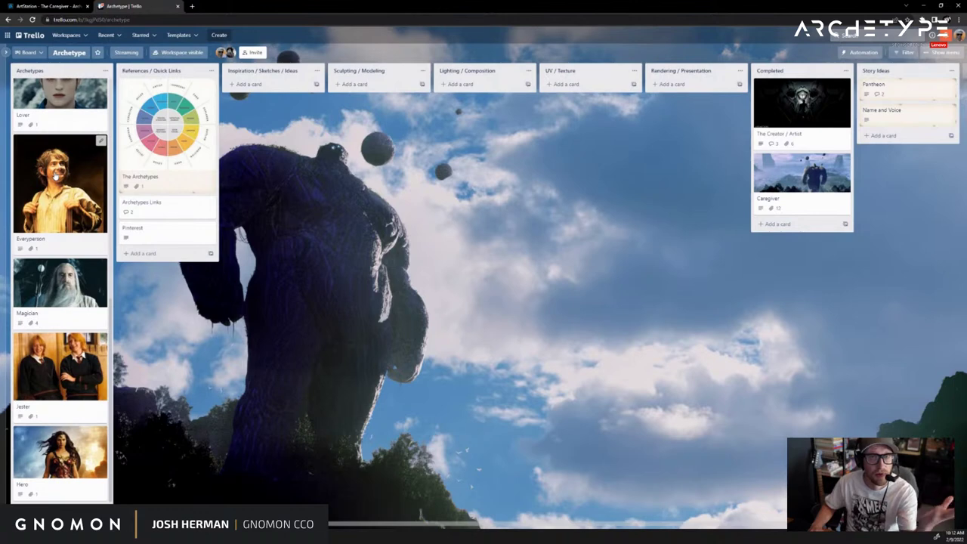
pyautogui.scroll(10, 75, 347)
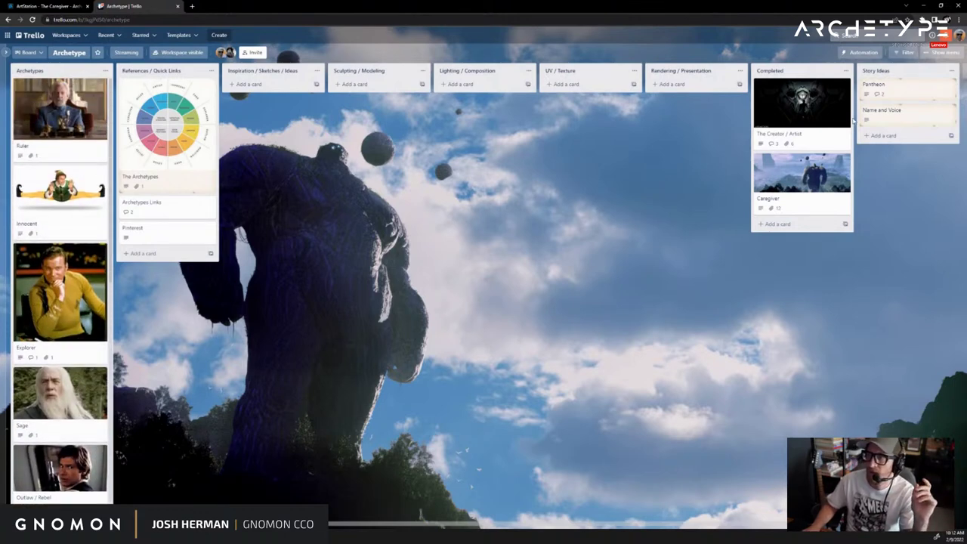
pyautogui.click(822, 117)
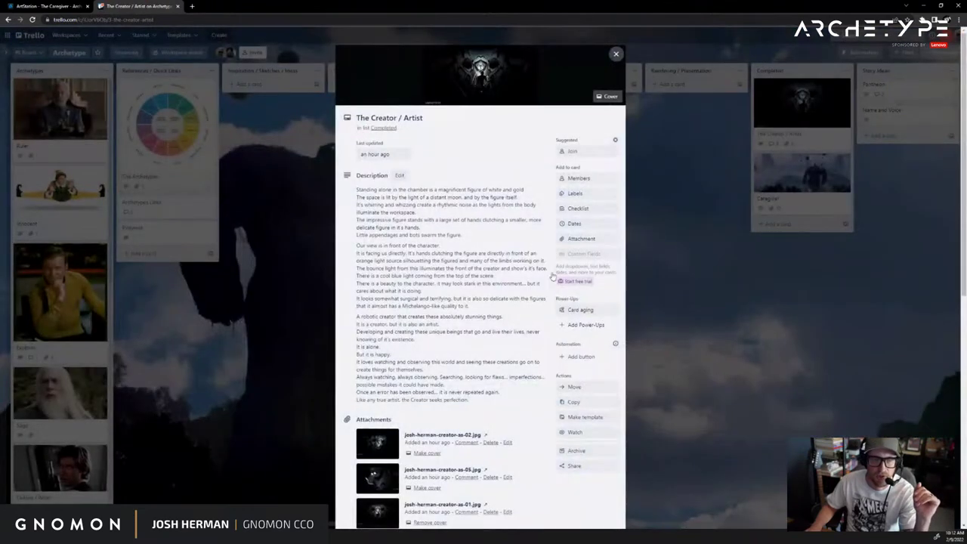
pyautogui.scroll(-10, 423, 312)
pyautogui.click(396, 234)
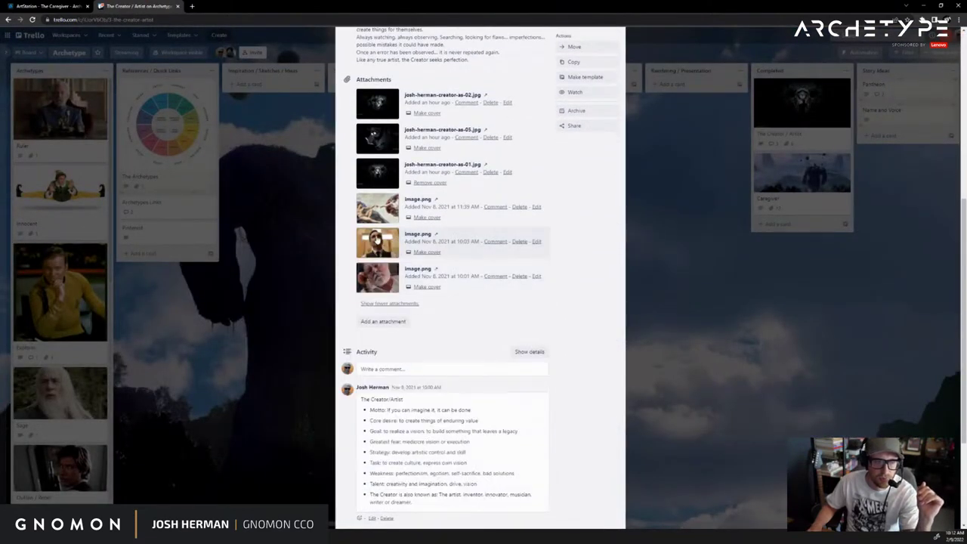
pyautogui.click(675, 243)
# Review the Caregiver card with all its attachments shown, and close the card
pyautogui.click(758, 184)
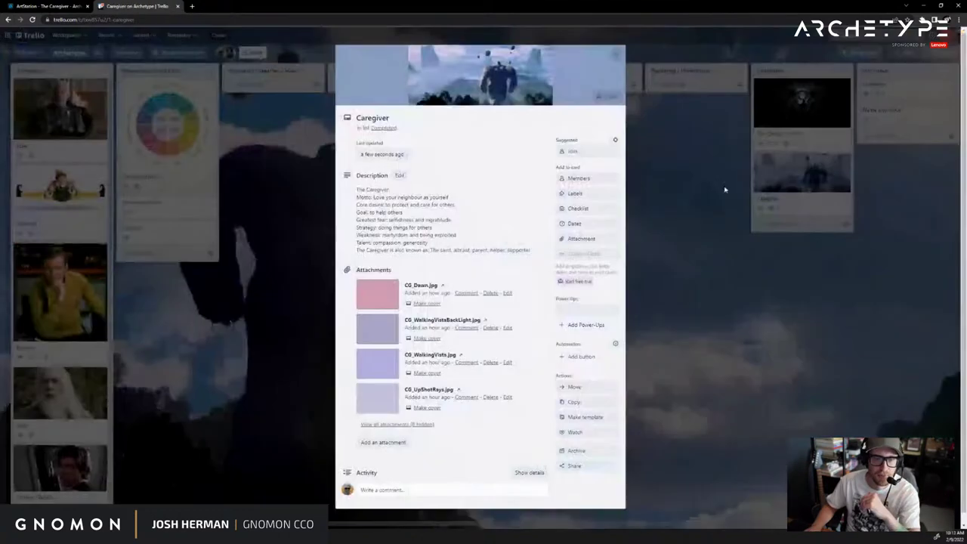
pyautogui.click(390, 429)
pyautogui.scroll(-5, 402, 373)
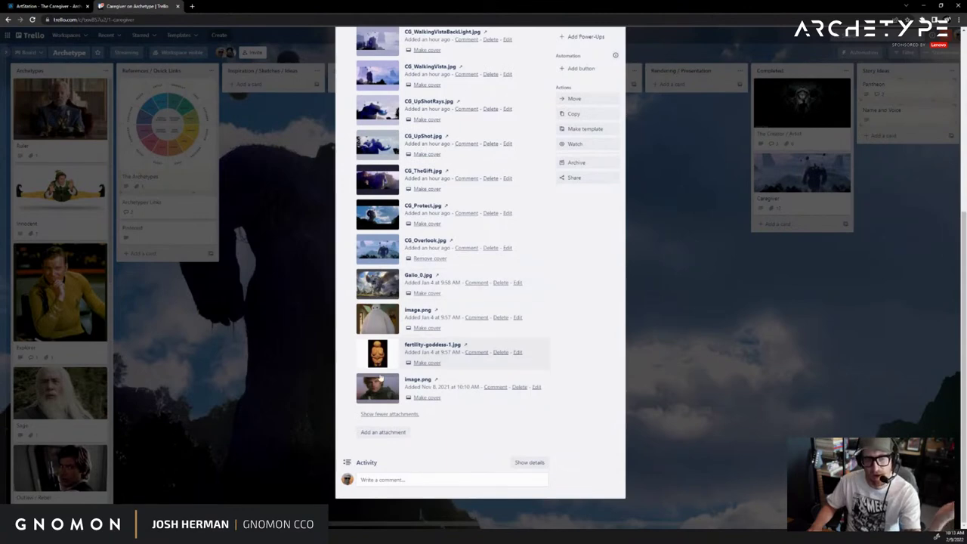
pyautogui.click(701, 337)
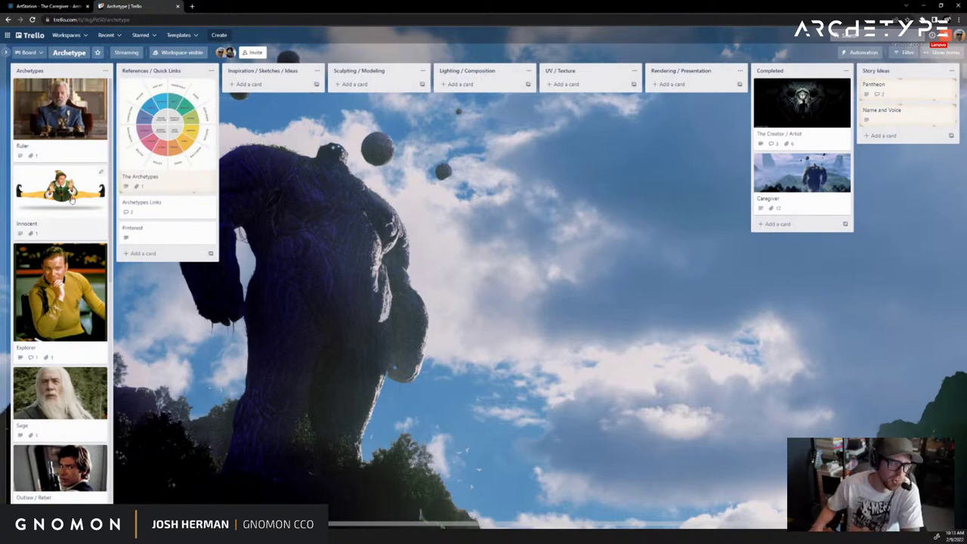
# Examine the enlarged wheel image on The Archetypes card and its description, and return to the board
pyautogui.click(162, 177)
pyautogui.click(484, 79)
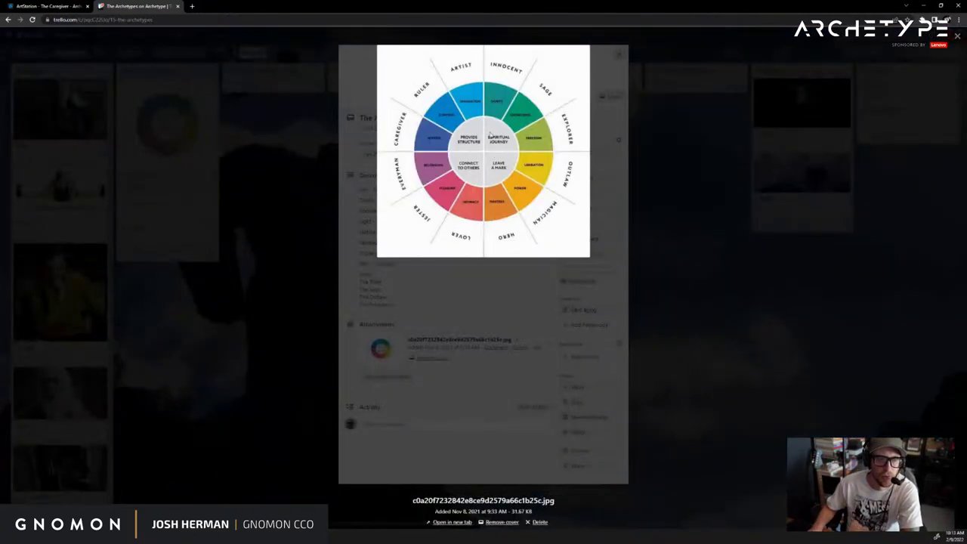
pyautogui.keyDown('ctrl'); pyautogui.scroll(3, 513, 190); pyautogui.keyUp('ctrl')
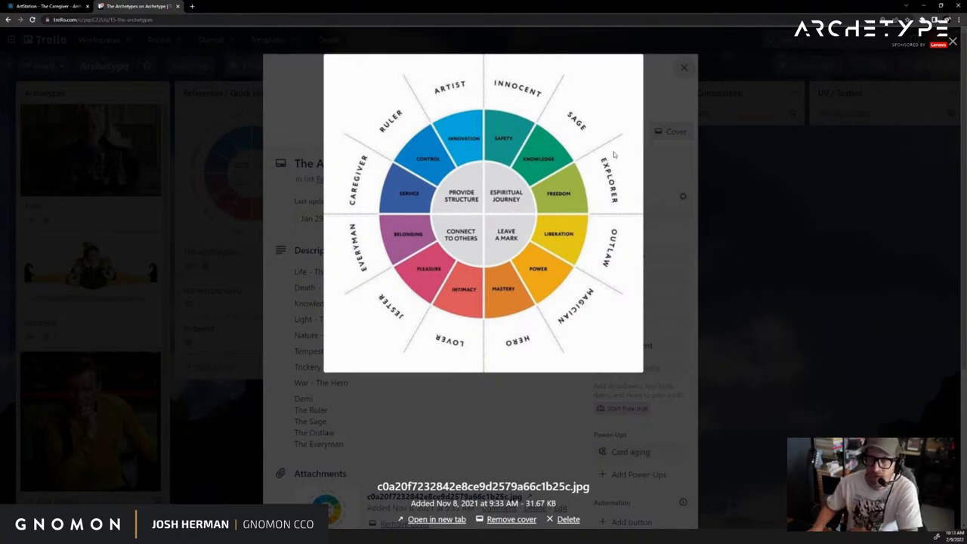
pyautogui.click(767, 197)
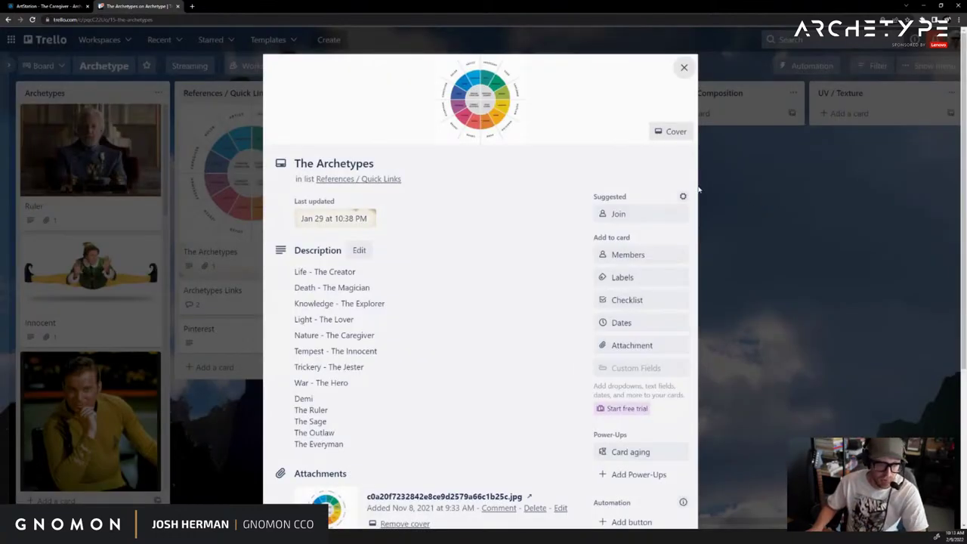
pyautogui.keyDown('ctrl'); pyautogui.scroll(-1, 720, 190); pyautogui.keyUp('ctrl')
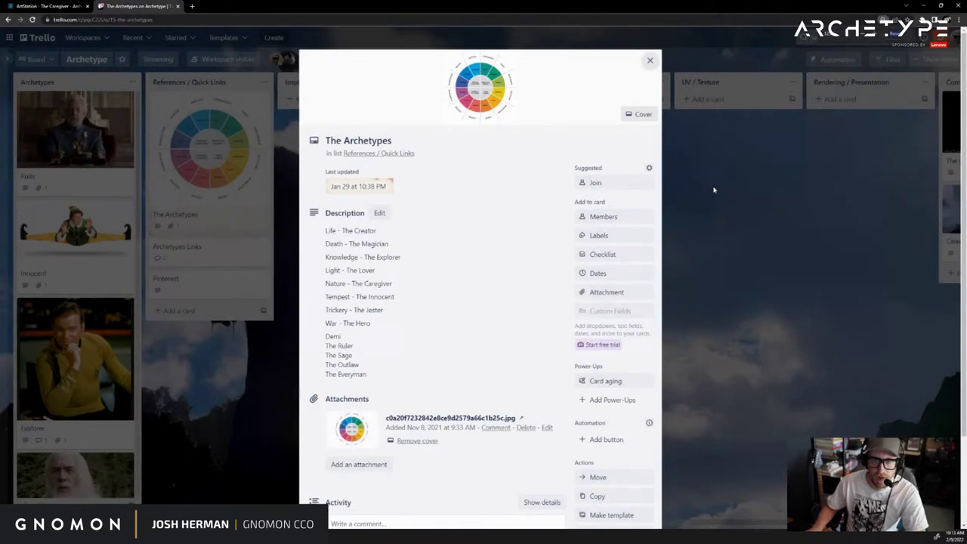
pyautogui.keyDown('ctrl'); pyautogui.scroll(-2, 714, 189); pyautogui.keyUp('ctrl')
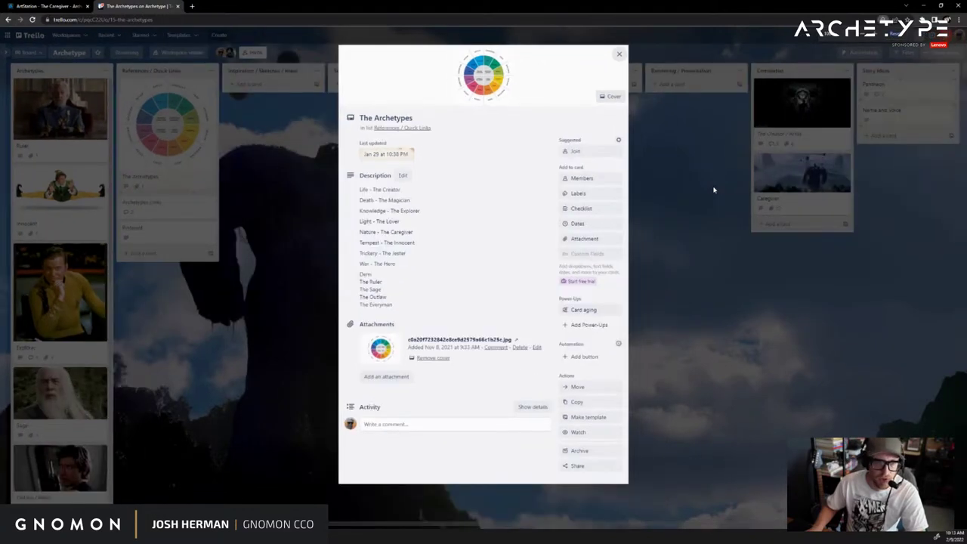
pyautogui.click(713, 190)
# Move the Sage card to the Inspiration / Sketches / Ideas list and read its description
pyautogui.moveTo(60, 392)
pyautogui.mouseDown()
pyautogui.moveTo(329, 141)
pyautogui.moveTo(269, 101)
pyautogui.mouseUp()
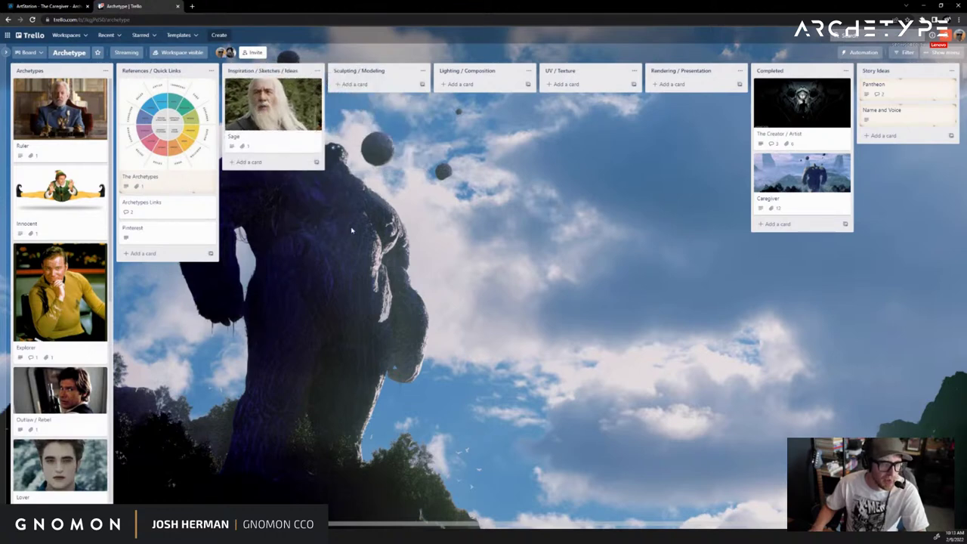
pyautogui.click(265, 123)
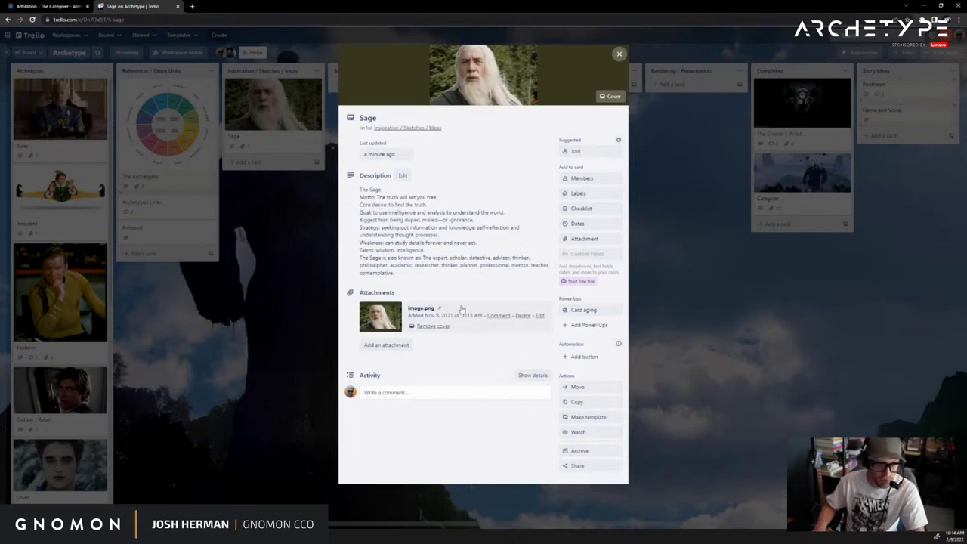
pyautogui.click(690, 319)
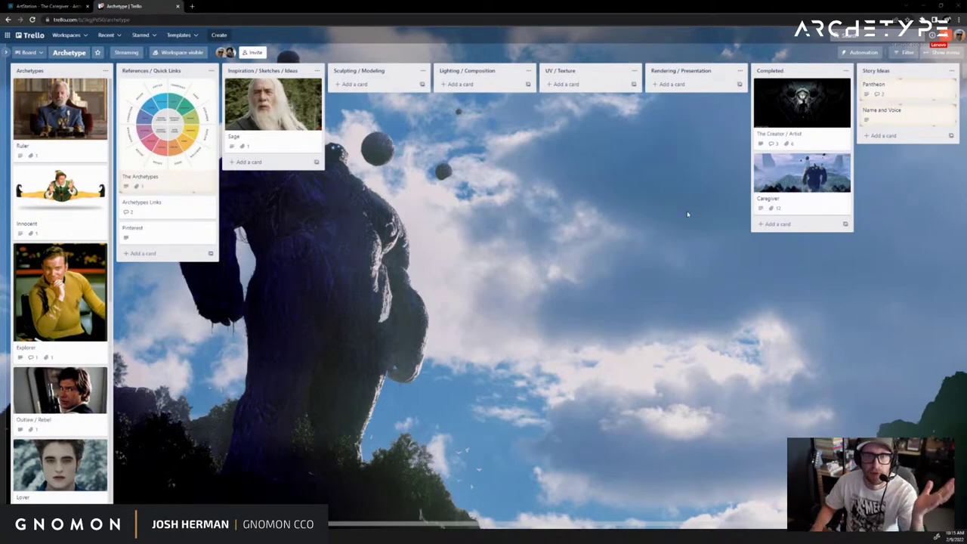
# Switch to Photoshop and close the RendersBig.psd document without saving its changes
pyautogui.click(923, 5)
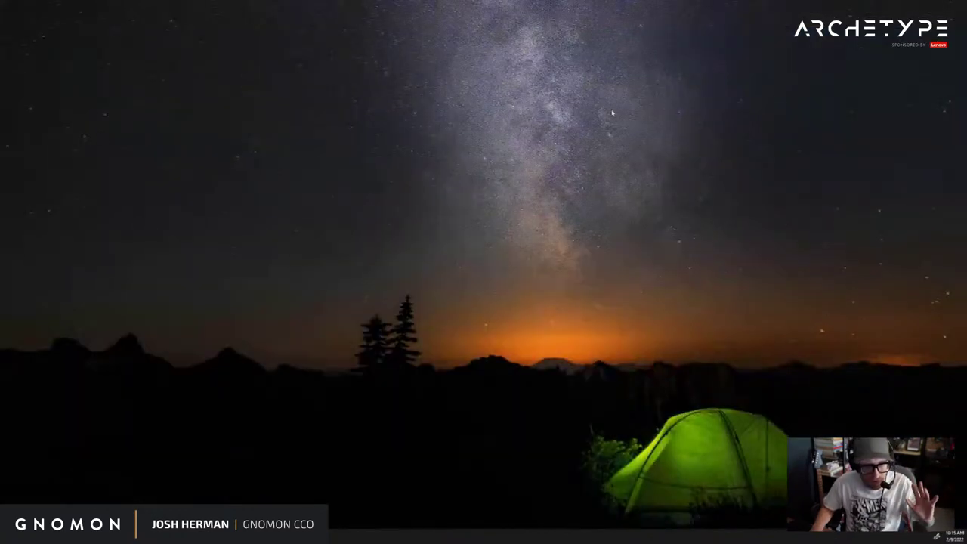
pyautogui.click(318, 535)
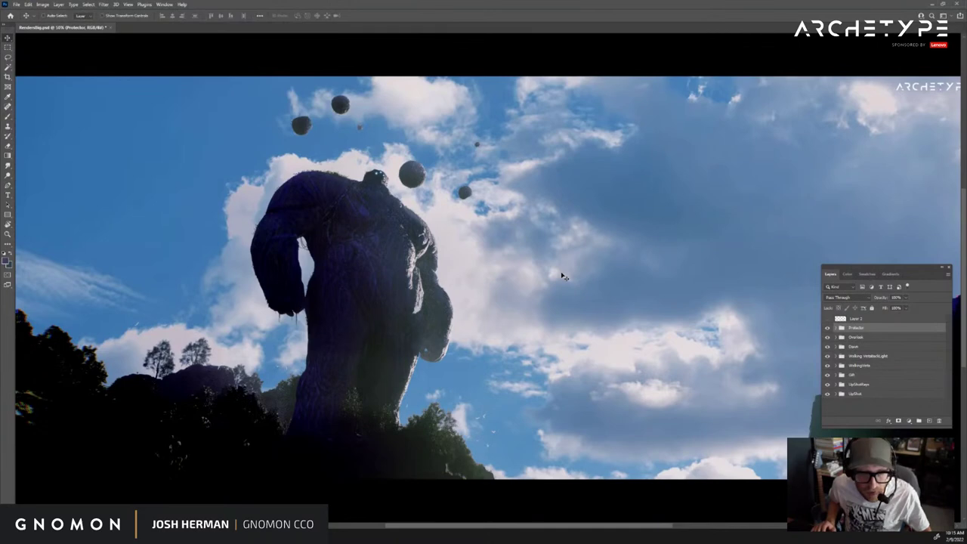
pyautogui.hotkey('ctrl', 'w')
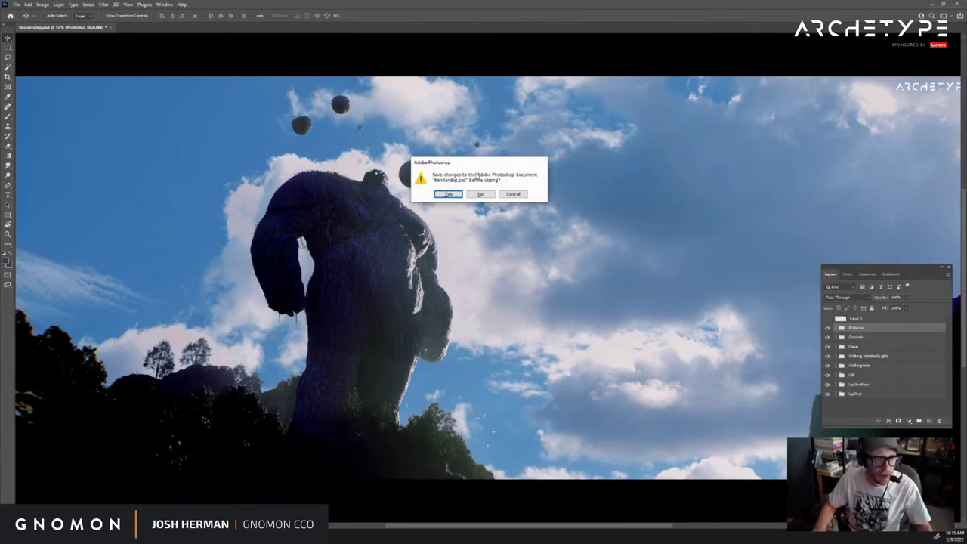
pyautogui.click(472, 193)
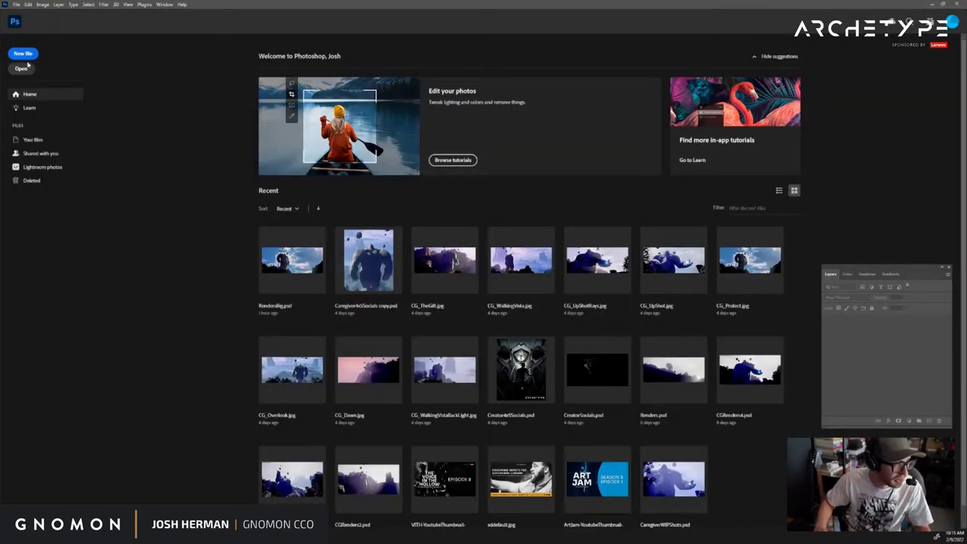
# Create a new print document from the Tabloid preset, 11 x 17 in at 300 ppi with a white background
pyautogui.hotkey('ctrl', 'n')
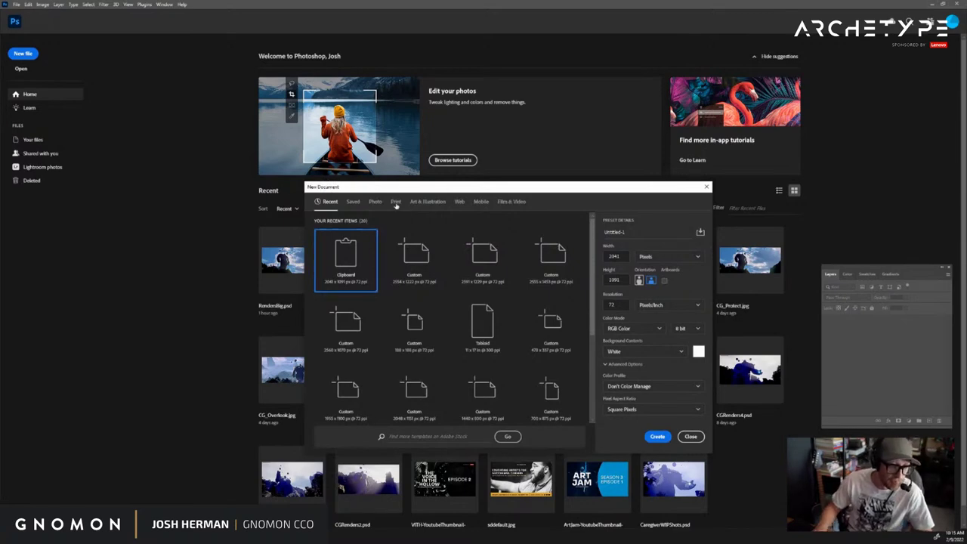
pyautogui.click(396, 201)
pyautogui.click(483, 257)
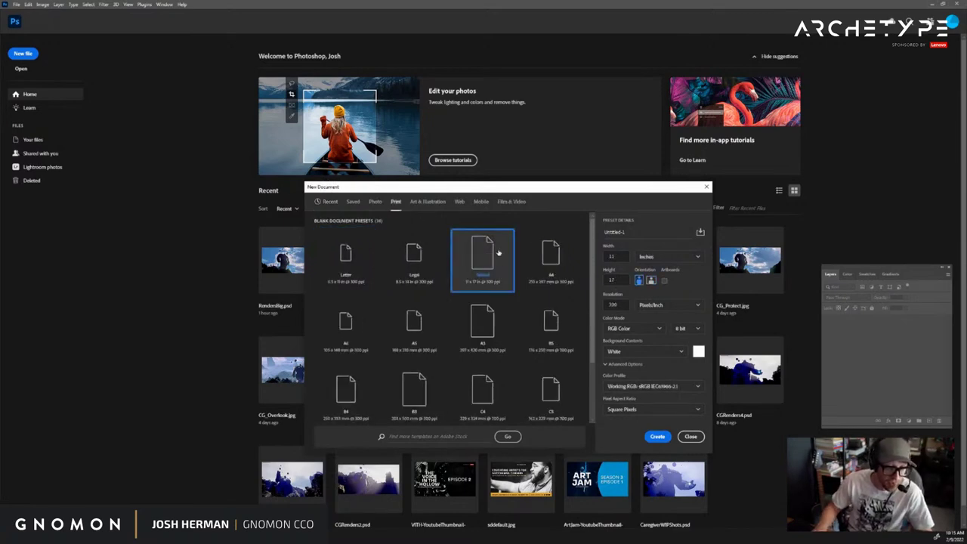
pyautogui.click(657, 436)
# Rotate the whole canvas by 90 degrees into landscape orientation
pyautogui.click(42, 5)
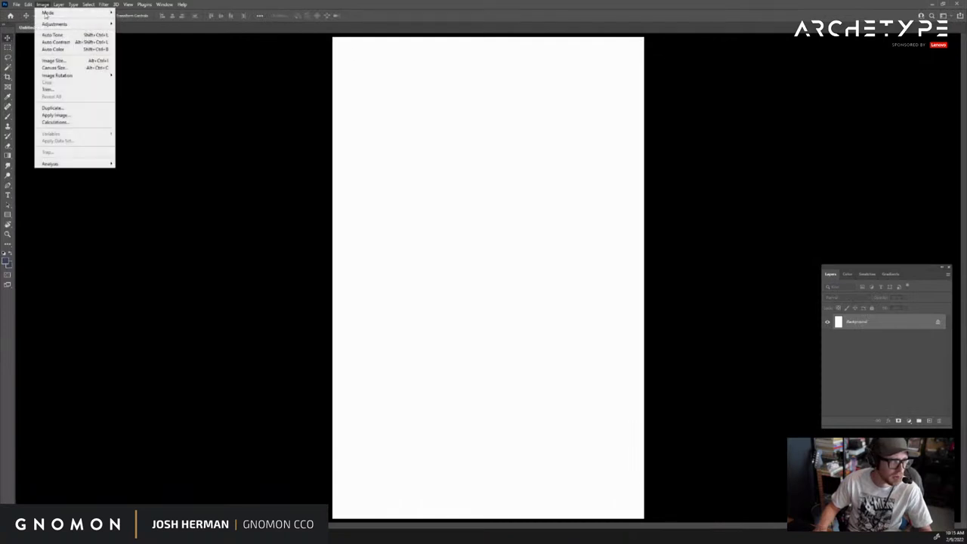
pyautogui.moveTo(75, 25)
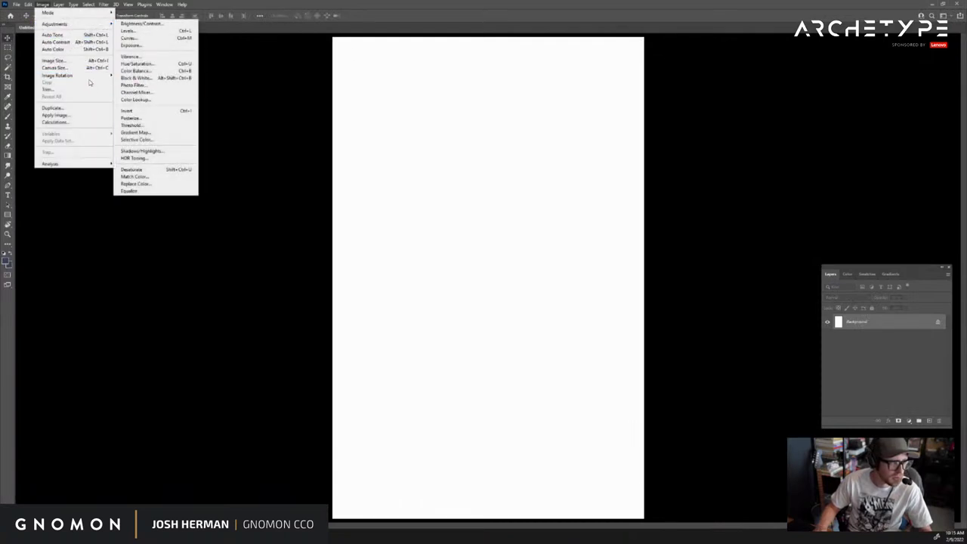
pyautogui.moveTo(68, 76)
pyautogui.click(150, 85)
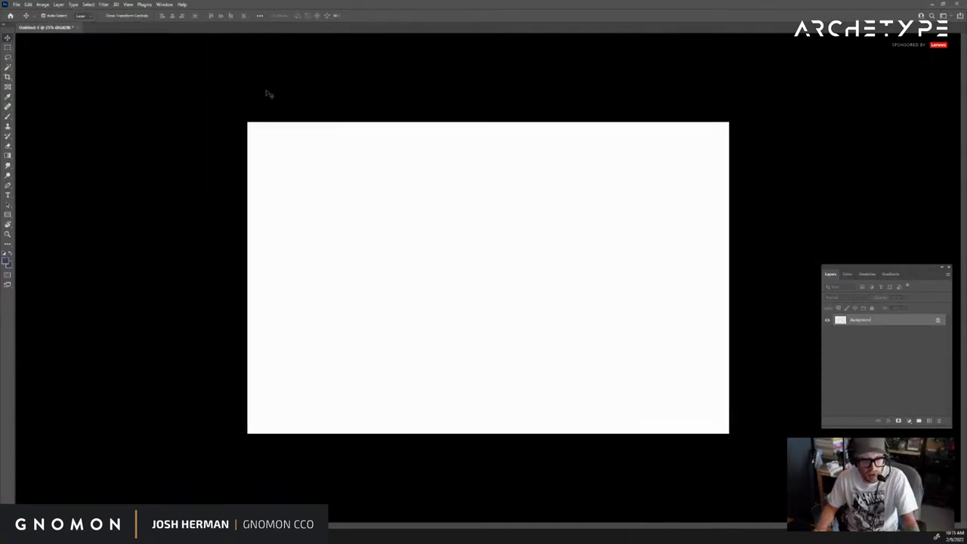
# Invert the background layer to black and change the workspace area around the canvas to dark gray
pyautogui.hotkey('ctrl', 'i')
pyautogui.rightClick(384, 70)
pyautogui.click(430, 80)
pyautogui.rightClick(445, 79)
pyautogui.click(459, 81)
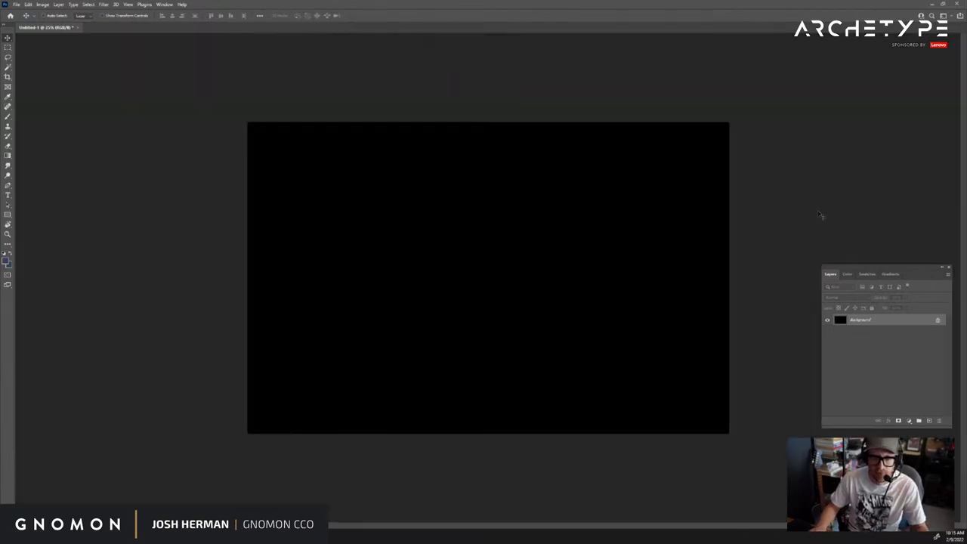
# Add a new empty layer above the background and ready the Brush tool with white as the foreground colour
pyautogui.press('z')
pyautogui.hotkey('ctrl', 'shift', 'alt', 'n')
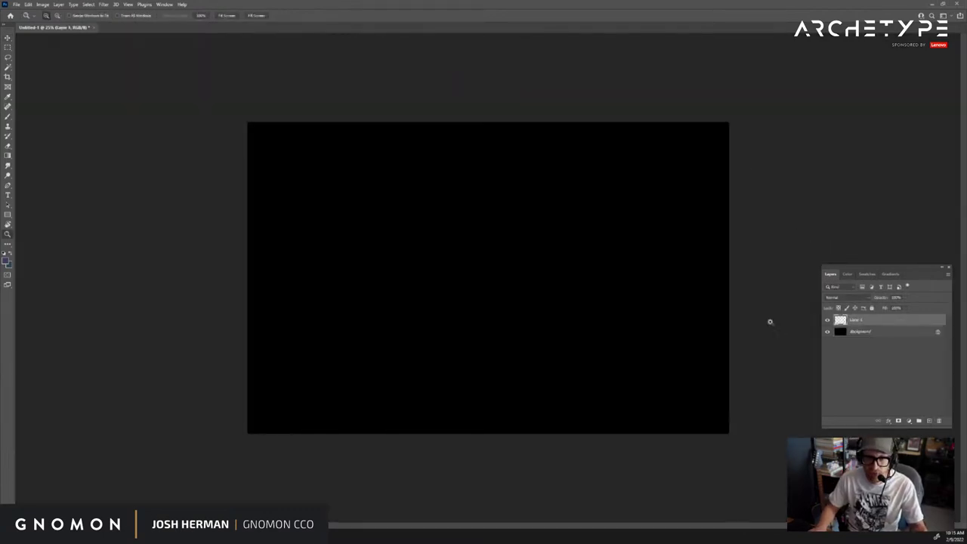
pyautogui.click(675, 270)
pyautogui.press('b')
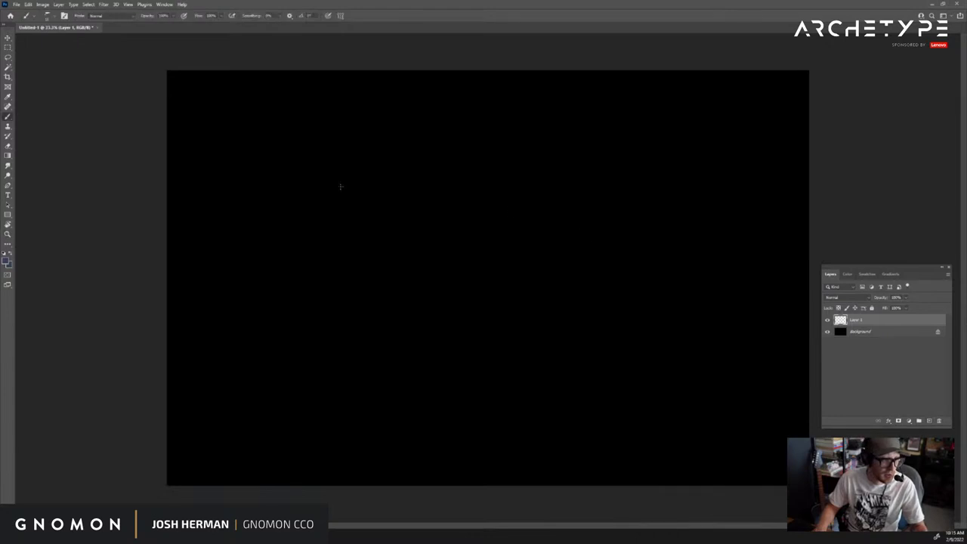
pyautogui.press('x')
# Try a freehand white brush stroke across the upper part of the new layer and undo it
pyautogui.moveTo(279, 114)
pyautogui.mouseDown()
pyautogui.moveTo(296, 155)
pyautogui.moveTo(513, 217)
pyautogui.mouseUp()
pyautogui.hotkey('ctrl', 'z')
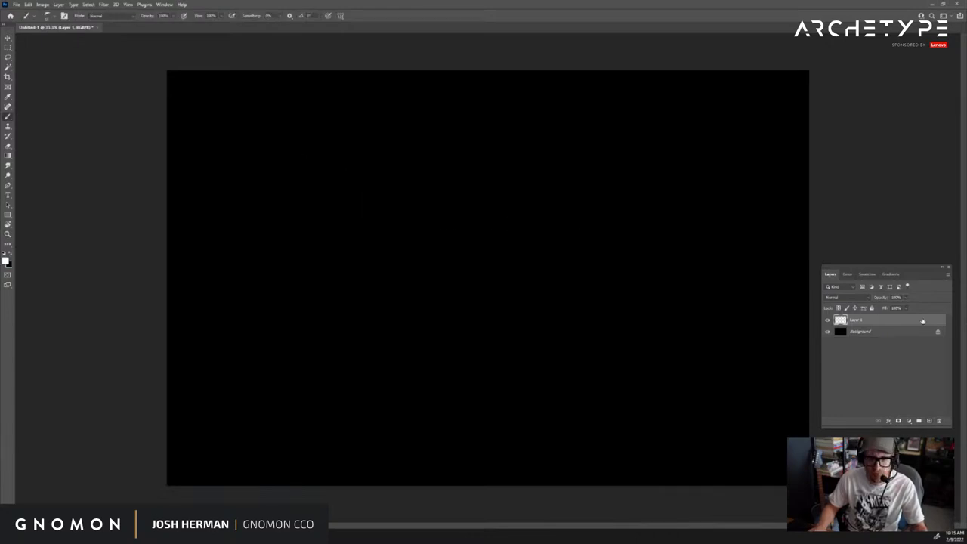
pyautogui.press('z')
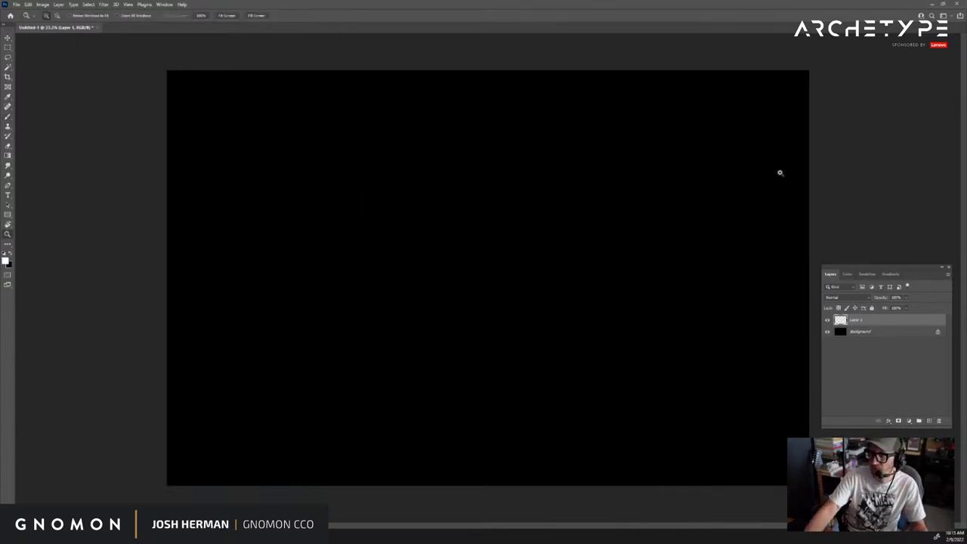
pyautogui.press('b')
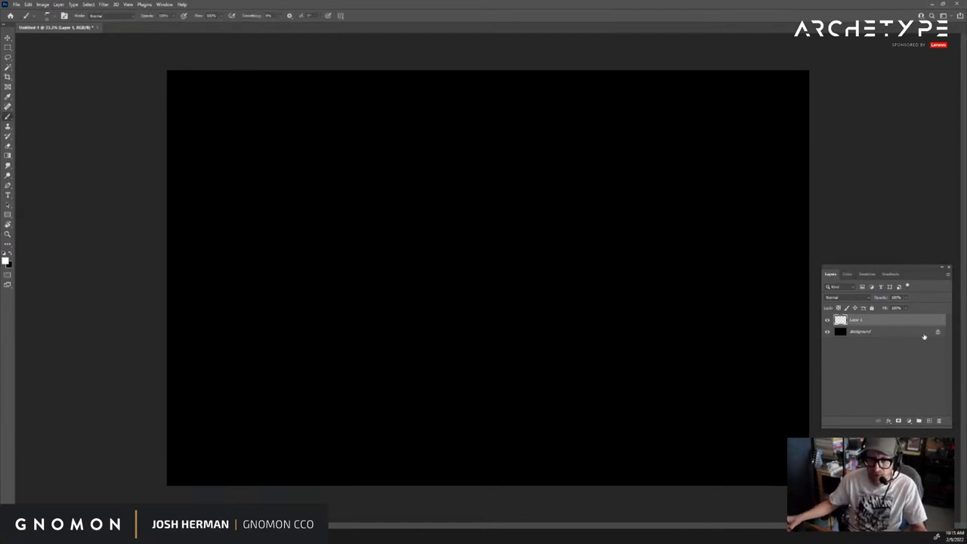
# Unlock the black background into a regular layer, and make the empty layer above it active again
pyautogui.click(937, 332)
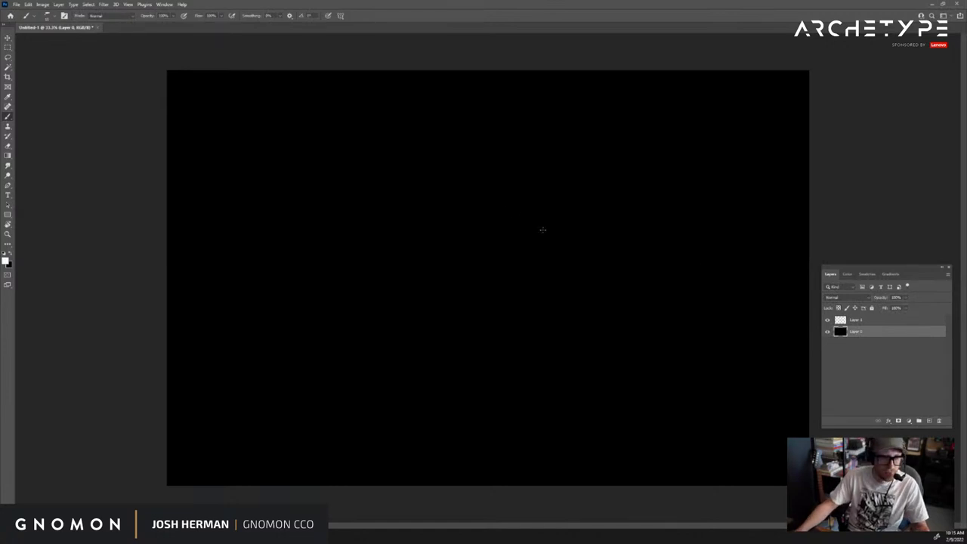
pyautogui.hotkey('alt', ']')
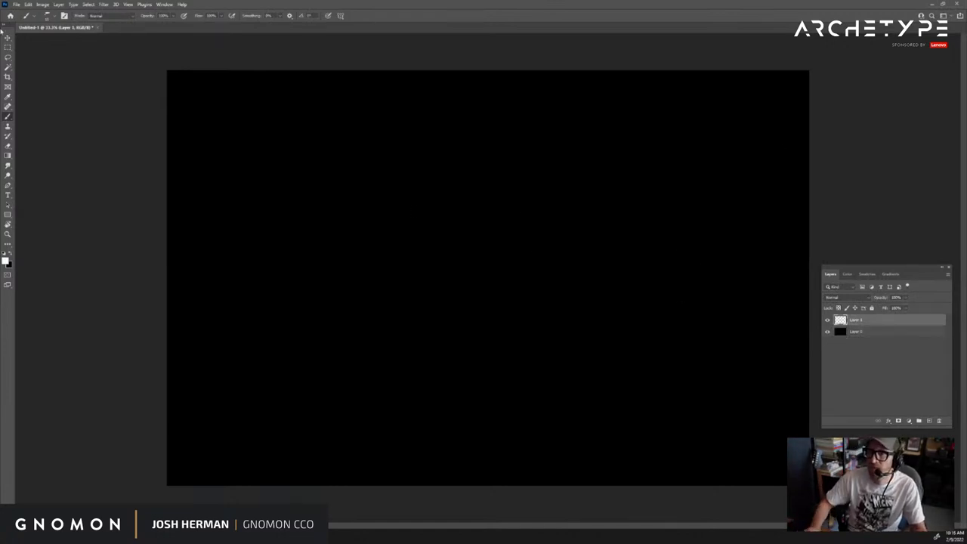
# Show the brush settings, shrink them and place them directly above the layer list
pyautogui.press('F5')
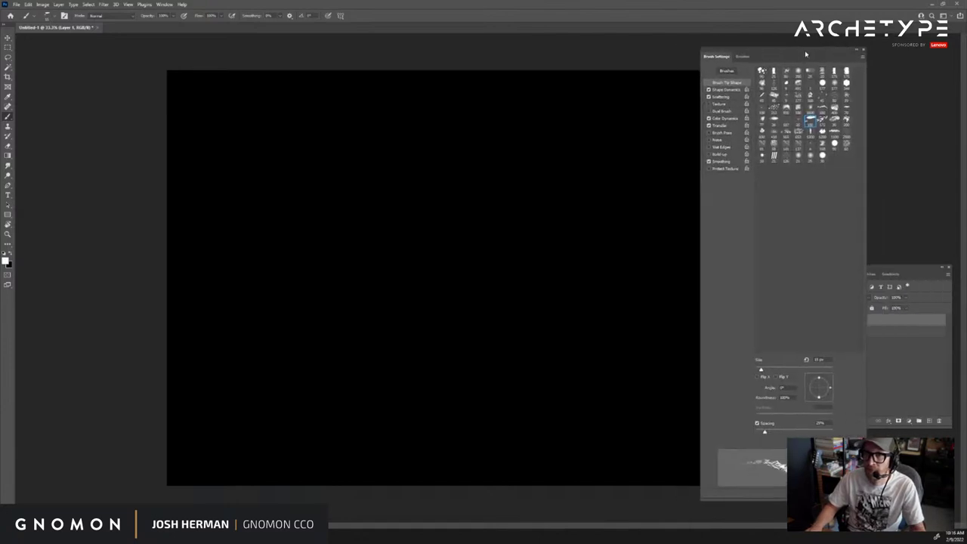
pyautogui.moveTo(923, 486); pyautogui.dragTo(923, 298)
pyautogui.click(922, 340)
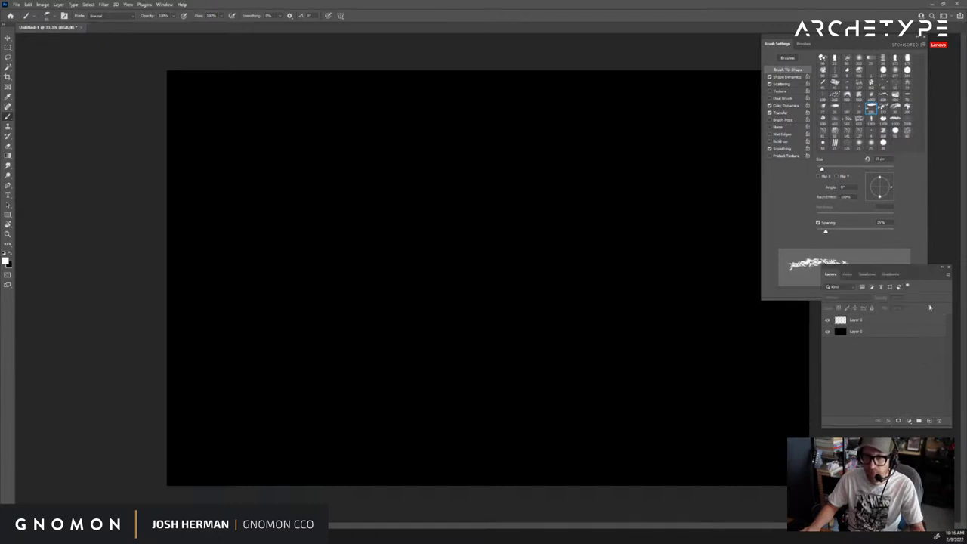
pyautogui.moveTo(877, 38); pyautogui.dragTo(909, 25)
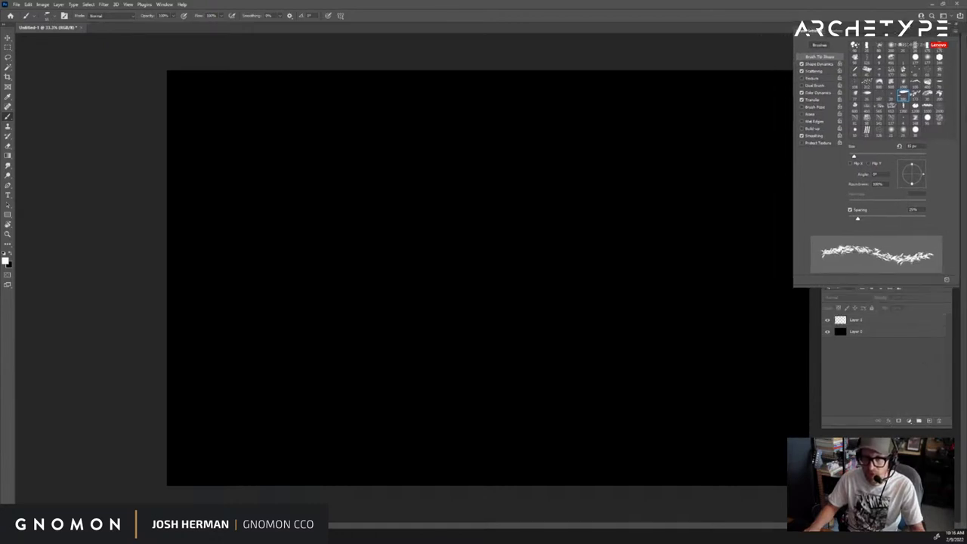
pyautogui.moveTo(794, 288); pyautogui.dragTo(825, 248)
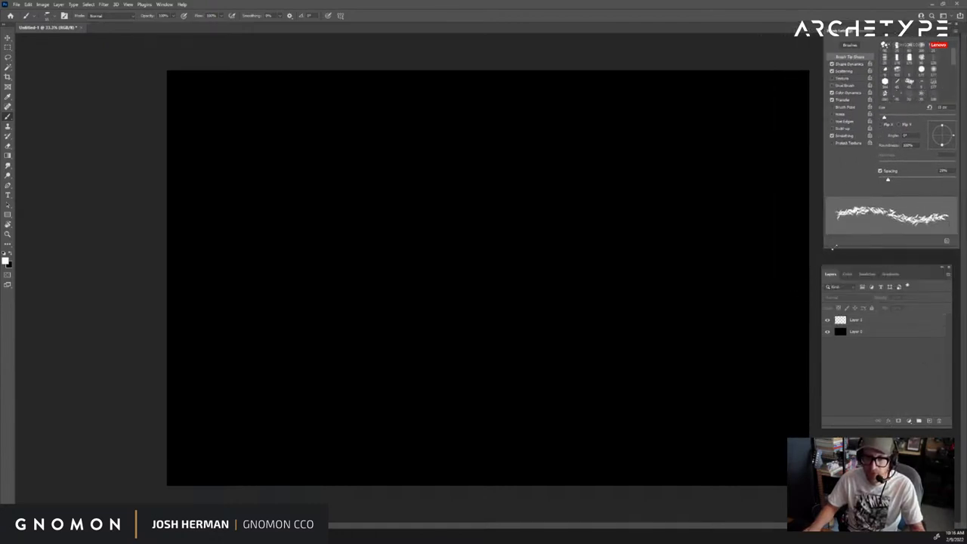
pyautogui.moveTo(916, 34); pyautogui.dragTo(911, 41)
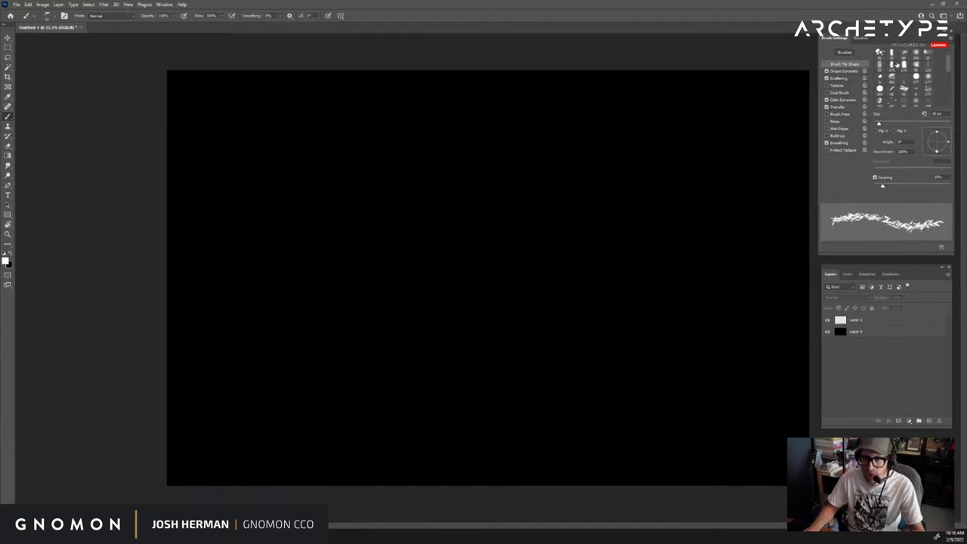
# Choose the solid brush preset in the second column of the library's first row and hide the brush settings
pyautogui.click(860, 39)
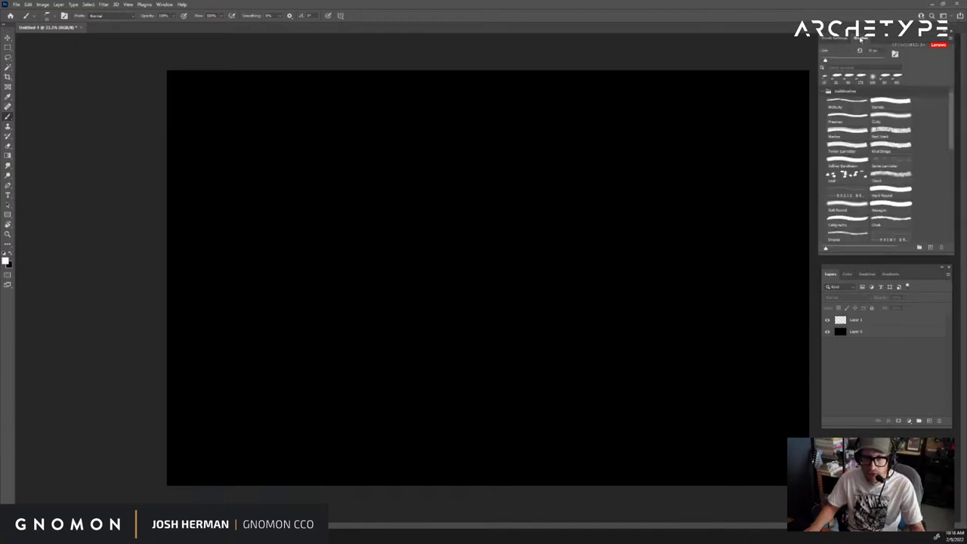
pyautogui.click(877, 109)
pyautogui.press('F5')
pyautogui.press('F5')
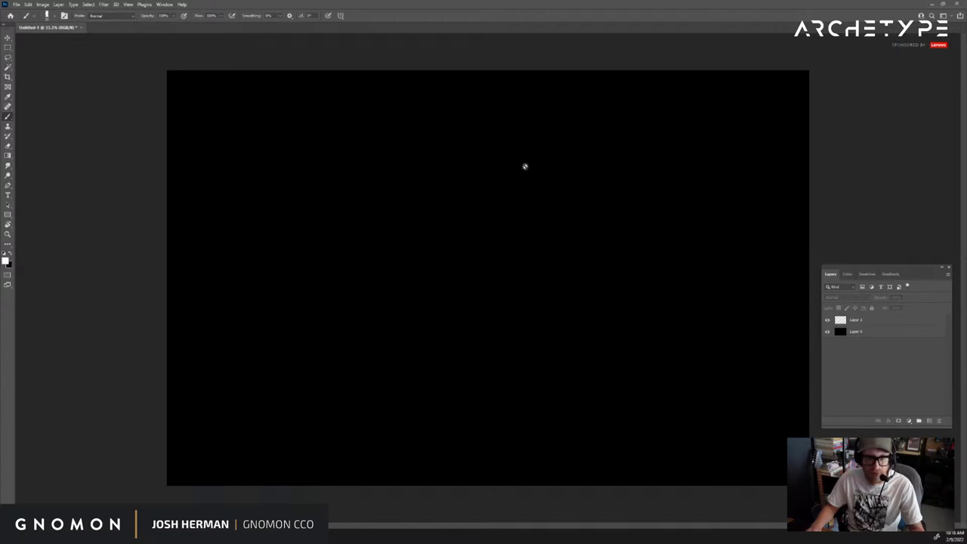
# Reselect the empty top layer, try freehand white strokes with the new brush, and undo them
pyautogui.click(525, 166)
pyautogui.click(474, 194)
pyautogui.click(860, 320)
pyautogui.moveTo(380, 110); pyautogui.dragTo(539, 161)
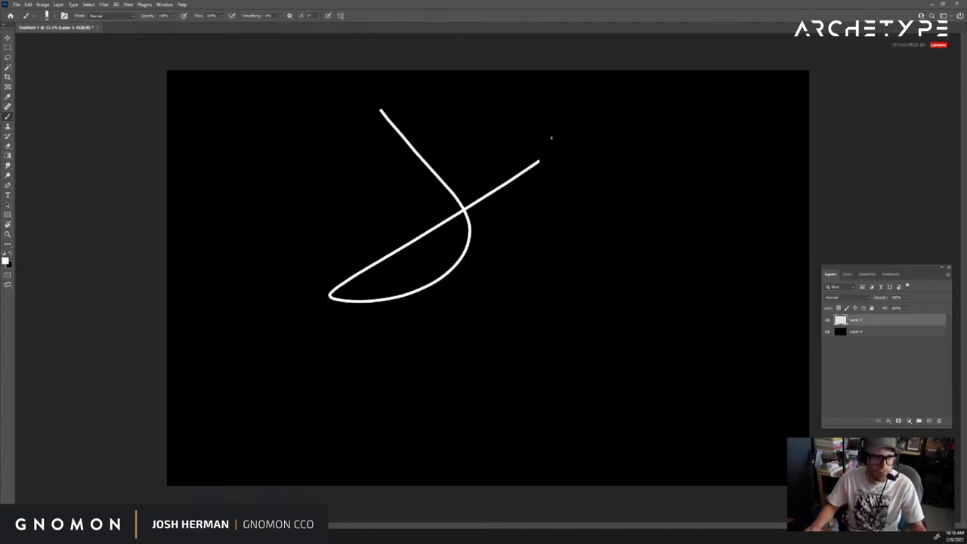
pyautogui.hotkey('ctrl', 'z')
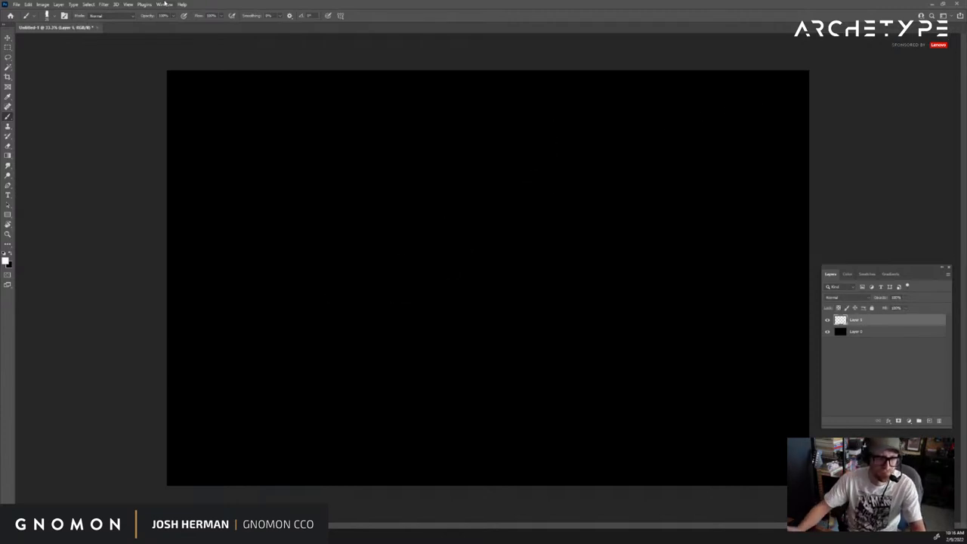
pyautogui.moveTo(281, 126); pyautogui.dragTo(360, 97)
pyautogui.hotkey('ctrl', 'z')
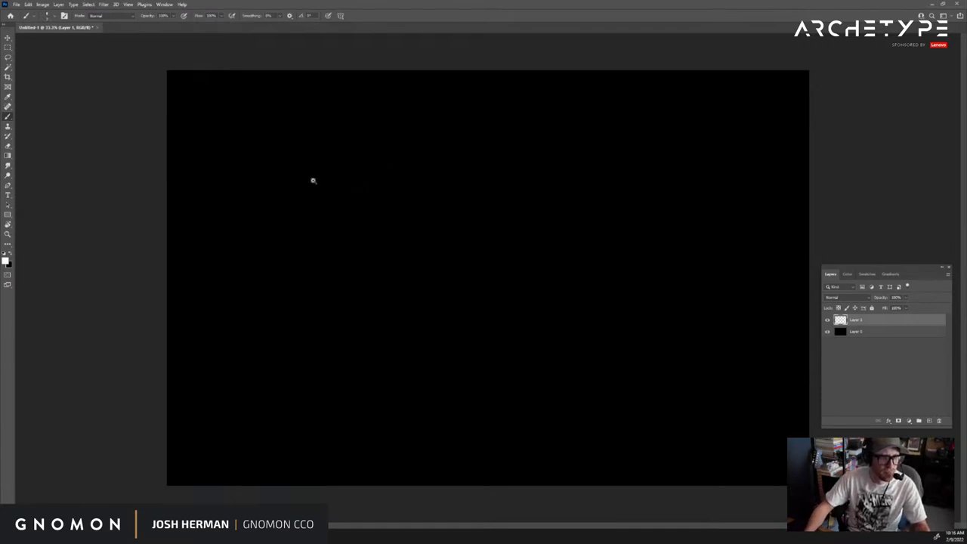
# Try thin freehand strokes in the upper-left area of the canvas and undo them
pyautogui.press('z')
pyautogui.click(307, 173)
pyautogui.moveTo(363, 163)
pyautogui.mouseDown()
pyautogui.moveTo(171, 234)
pyautogui.moveTo(288, 168)
pyautogui.moveTo(341, 169)
pyautogui.mouseUp()
pyautogui.press('b')
pyautogui.moveTo(303, 91); pyautogui.dragTo(361, 162)
pyautogui.hotkey('ctrl', 'z')
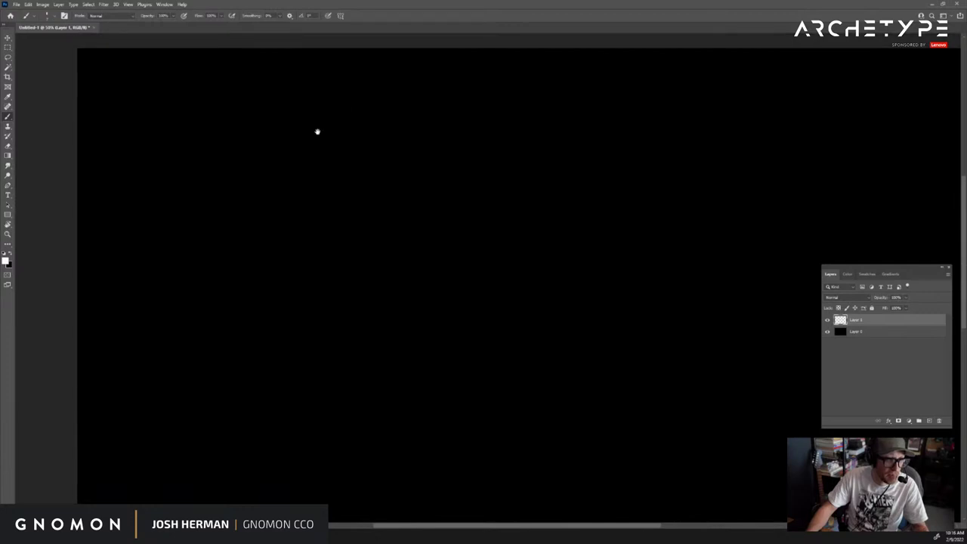
pyautogui.hotkey('ctrl', '=')
pyautogui.moveTo(113, 133)
pyautogui.mouseDown()
pyautogui.moveTo(134, 189)
pyautogui.moveTo(268, 200)
pyautogui.mouseUp()
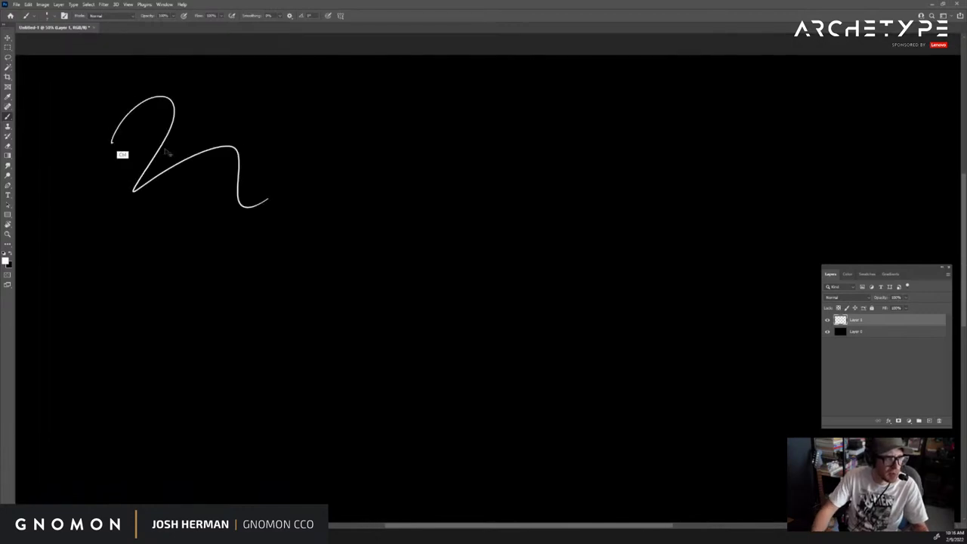
pyautogui.hotkey('ctrl', 'z')
# Handwrite the underlined title "The Sage" in the upper-left area of the canvas
pyautogui.moveTo(35, 102)
pyautogui.mouseDown()
pyautogui.moveTo(87, 94)
pyautogui.moveTo(62, 127)
pyautogui.moveTo(72, 113)
pyautogui.moveTo(78, 124)
pyautogui.moveTo(154, 120)
pyautogui.moveTo(146, 130)
pyautogui.mouseUp()
pyautogui.moveTo(157, 117); pyautogui.dragTo(165, 115)
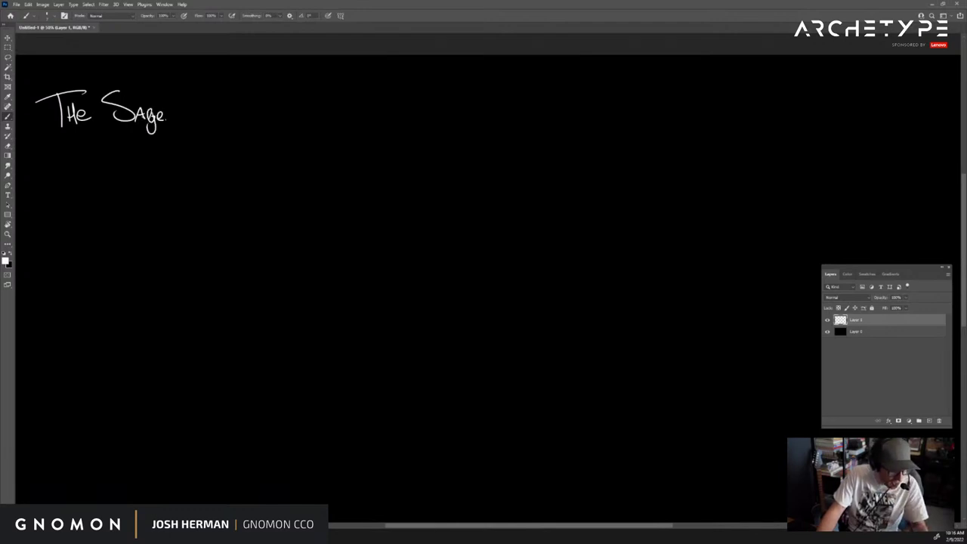
pyautogui.moveTo(59, 134); pyautogui.dragTo(190, 133)
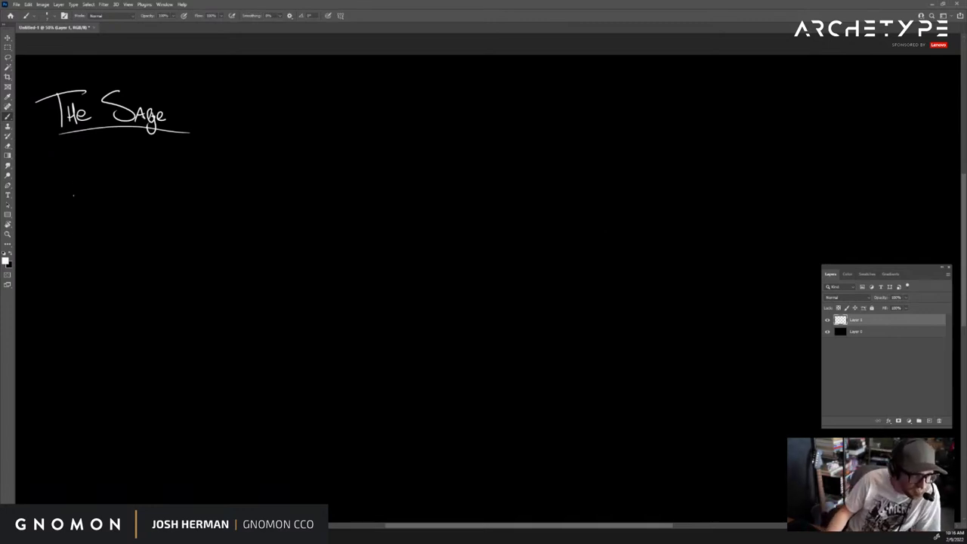
# Handwrite a dashed list beneath the title with the entries "UE5" and, under it, "Env."
pyautogui.moveTo(73, 198)
pyautogui.mouseDown()
pyautogui.moveTo(73, 217)
pyautogui.moveTo(70, 207)
pyautogui.mouseUp()
pyautogui.moveTo(75, 206)
pyautogui.mouseDown()
pyautogui.moveTo(78, 215)
pyautogui.moveTo(92, 202)
pyautogui.mouseUp()
pyautogui.click(95, 212)
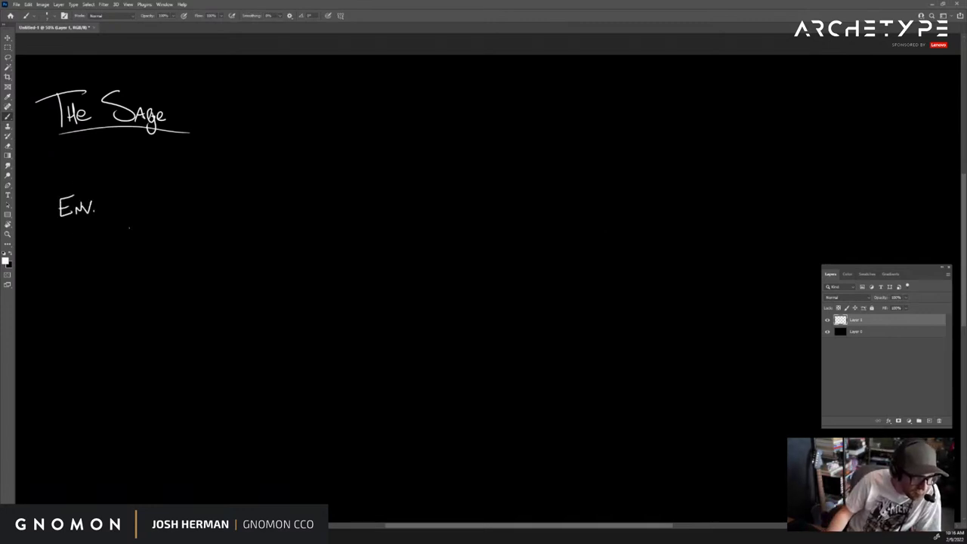
pyautogui.moveTo(60, 160); pyautogui.dragTo(92, 161)
pyautogui.moveTo(81, 162)
pyautogui.mouseDown()
pyautogui.moveTo(80, 180)
pyautogui.moveTo(92, 180)
pyautogui.mouseUp()
pyautogui.moveTo(82, 172)
pyautogui.mouseDown()
pyautogui.moveTo(113, 161)
pyautogui.moveTo(98, 182)
pyautogui.mouseUp()
pyautogui.click(121, 180)
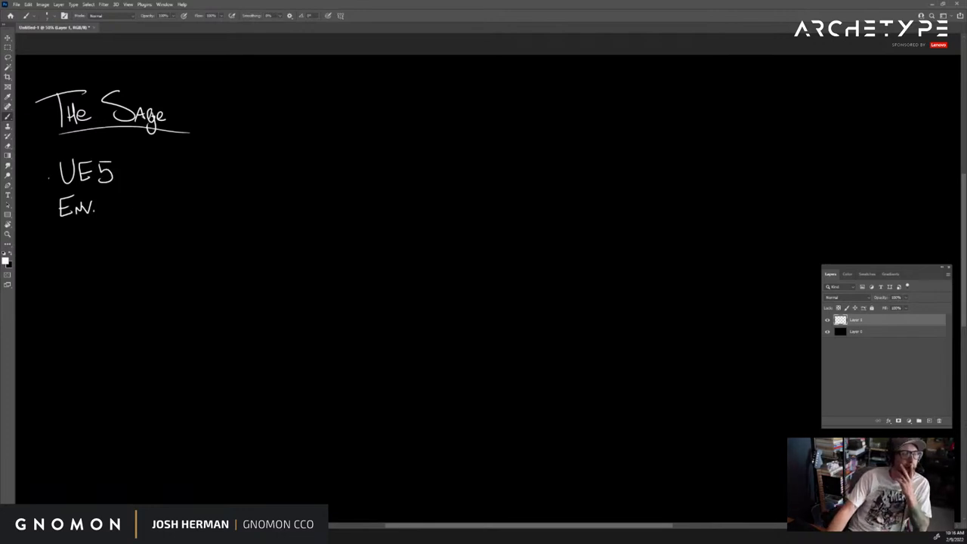
pyautogui.moveTo(40, 178)
pyautogui.mouseDown()
pyautogui.moveTo(48, 178)
pyautogui.moveTo(44, 210)
pyautogui.mouseUp()
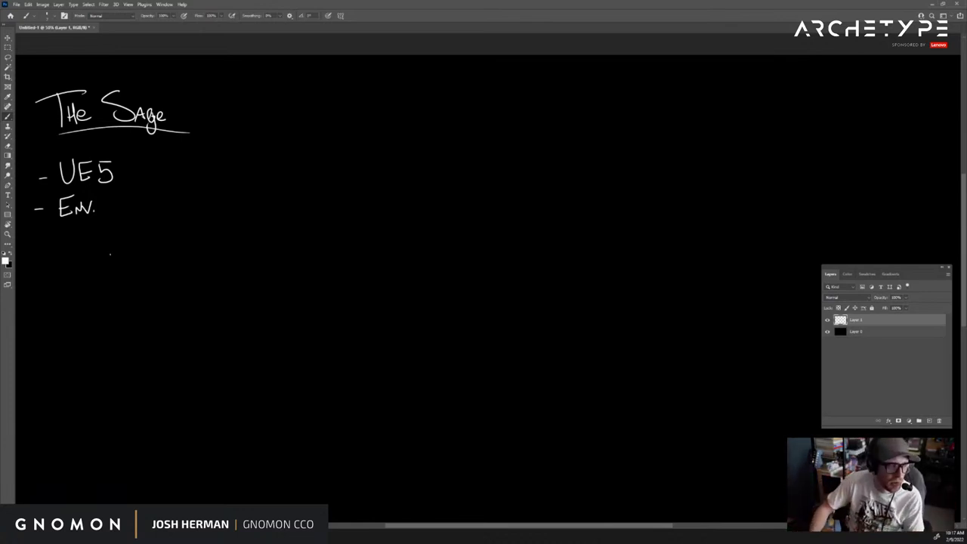
# Handwrite a third dashed list entry reading "24hr timelapse" below "Env."
pyautogui.moveTo(38, 249); pyautogui.dragTo(80, 247)
pyautogui.moveTo(77, 236)
pyautogui.mouseDown()
pyautogui.moveTo(79, 255)
pyautogui.moveTo(134, 253)
pyautogui.moveTo(148, 238)
pyautogui.mouseUp()
pyautogui.moveTo(145, 237)
pyautogui.mouseDown()
pyautogui.moveTo(147, 249)
pyautogui.moveTo(162, 247)
pyautogui.mouseUp()
pyautogui.moveTo(162, 243); pyautogui.dragTo(177, 247)
pyautogui.moveTo(184, 239); pyautogui.dragTo(209, 245)
pyautogui.moveTo(210, 240); pyautogui.dragTo(216, 245)
pyautogui.click(217, 244)
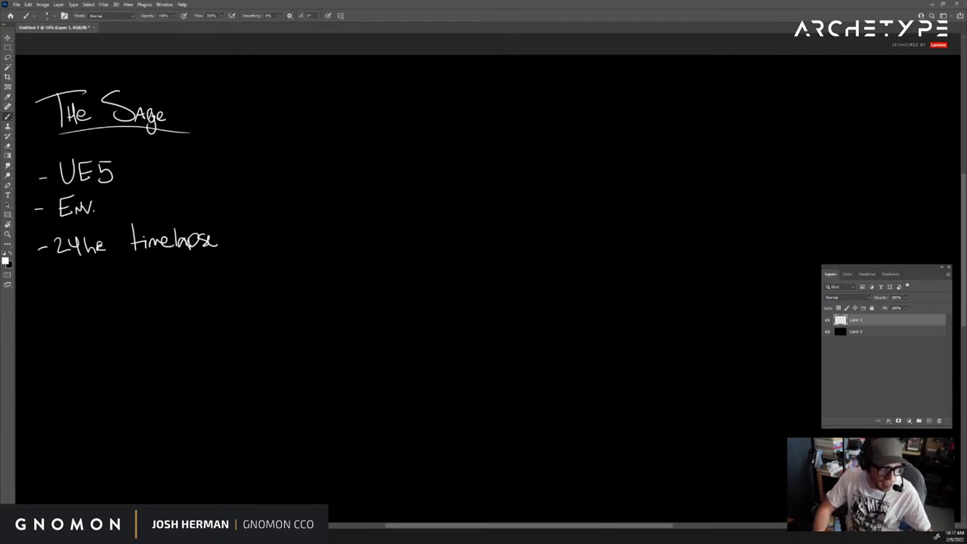
# Sketch a small hunched figure seated on a high-backed chair at a desk, to the right of the notes
pyautogui.press('e')
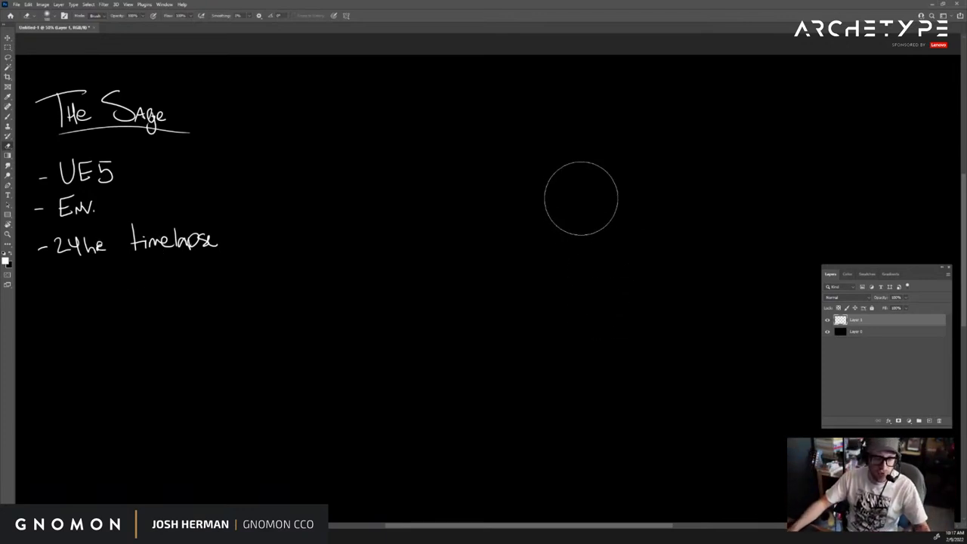
pyautogui.press('b')
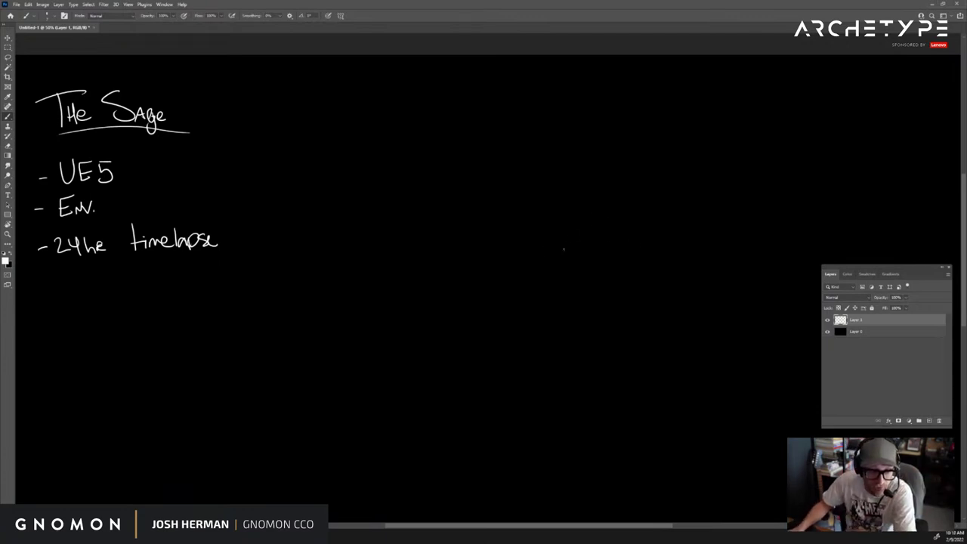
pyautogui.moveTo(535, 270)
pyautogui.mouseDown()
pyautogui.moveTo(573, 229)
pyautogui.moveTo(559, 251)
pyautogui.moveTo(614, 252)
pyautogui.mouseUp()
pyautogui.moveTo(621, 241)
pyautogui.mouseDown()
pyautogui.moveTo(622, 251)
pyautogui.moveTo(628, 141)
pyautogui.moveTo(631, 222)
pyautogui.mouseUp()
pyautogui.moveTo(588, 260)
pyautogui.mouseDown()
pyautogui.moveTo(617, 256)
pyautogui.moveTo(609, 250)
pyautogui.moveTo(579, 262)
pyautogui.moveTo(613, 257)
pyautogui.moveTo(609, 286)
pyautogui.mouseUp()
pyautogui.moveTo(542, 229)
pyautogui.mouseDown()
pyautogui.moveTo(541, 270)
pyautogui.moveTo(544, 228)
pyautogui.moveTo(525, 267)
pyautogui.moveTo(567, 273)
pyautogui.moveTo(531, 297)
pyautogui.moveTo(564, 292)
pyautogui.moveTo(542, 300)
pyautogui.moveTo(563, 277)
pyautogui.moveTo(538, 272)
pyautogui.moveTo(524, 299)
pyautogui.moveTo(564, 299)
pyautogui.moveTo(574, 278)
pyautogui.moveTo(572, 295)
pyautogui.mouseUp()
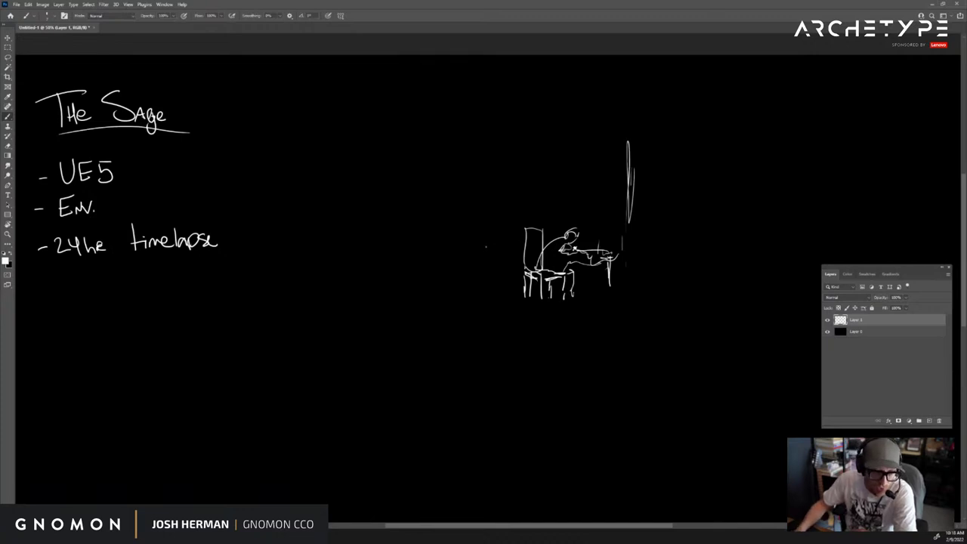
# Sketch loose room outlines around the seated figure, with tall uprights at both sides and a wavy line across the top
pyautogui.moveTo(481, 200); pyautogui.dragTo(484, 123)
pyautogui.moveTo(477, 178); pyautogui.dragTo(478, 91)
pyautogui.moveTo(452, 124)
pyautogui.mouseDown()
pyautogui.moveTo(462, 89)
pyautogui.moveTo(447, 198)
pyautogui.mouseUp()
pyautogui.moveTo(450, 210)
pyautogui.mouseDown()
pyautogui.moveTo(453, 257)
pyautogui.moveTo(520, 258)
pyautogui.mouseUp()
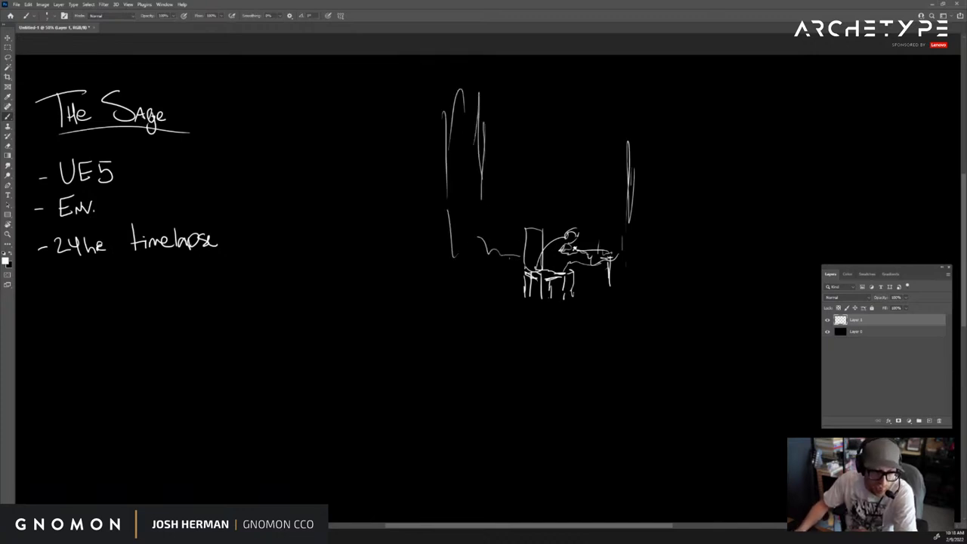
pyautogui.moveTo(516, 164)
pyautogui.mouseDown()
pyautogui.moveTo(515, 87)
pyautogui.moveTo(697, 79)
pyautogui.moveTo(719, 89)
pyautogui.mouseUp()
pyautogui.moveTo(731, 89); pyautogui.dragTo(705, 203)
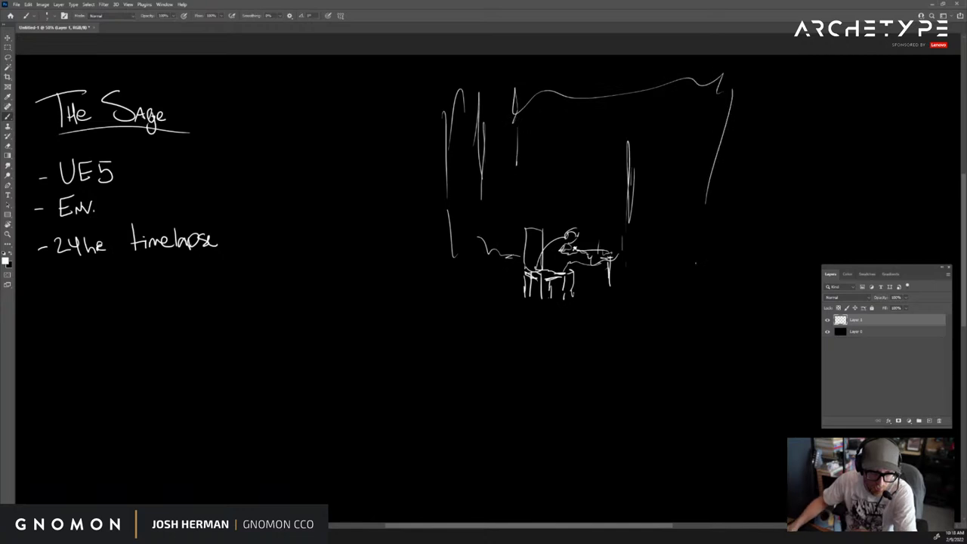
pyautogui.moveTo(696, 255); pyautogui.dragTo(694, 275)
# Try to sketch a rectangular frame above the seated figure and undo its strokes
pyautogui.moveTo(527, 145)
pyautogui.mouseDown()
pyautogui.moveTo(609, 187)
pyautogui.moveTo(538, 101)
pyautogui.moveTo(517, 159)
pyautogui.moveTo(527, 195)
pyautogui.moveTo(602, 111)
pyautogui.moveTo(535, 113)
pyautogui.moveTo(655, 123)
pyautogui.mouseUp()
pyautogui.hotkey('ctrl', 'z')
pyautogui.hotkey('ctrl', 'z')
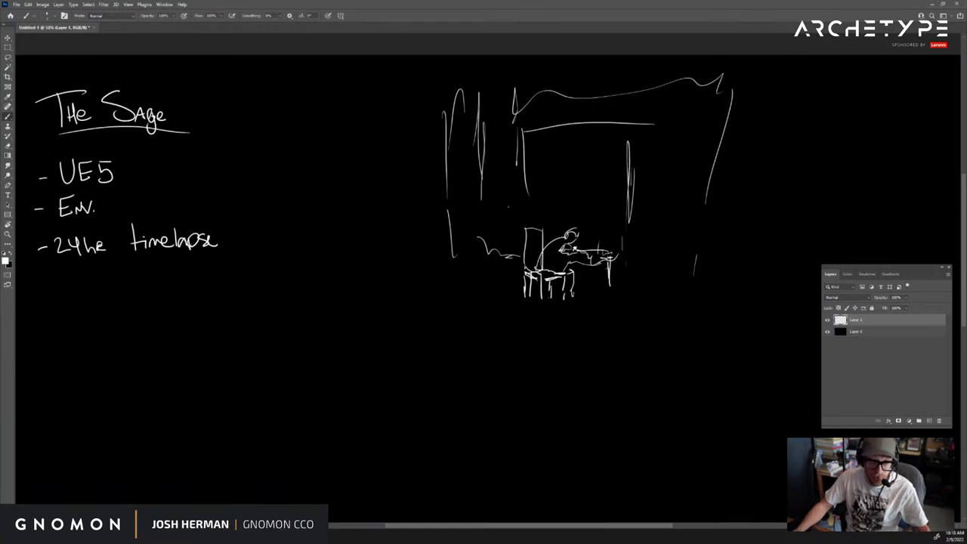
pyautogui.moveTo(511, 205); pyautogui.dragTo(615, 195)
pyautogui.hotkey('ctrl', 'z')
pyautogui.hotkey('ctrl', 'z')
pyautogui.hotkey('ctrl', 'z')
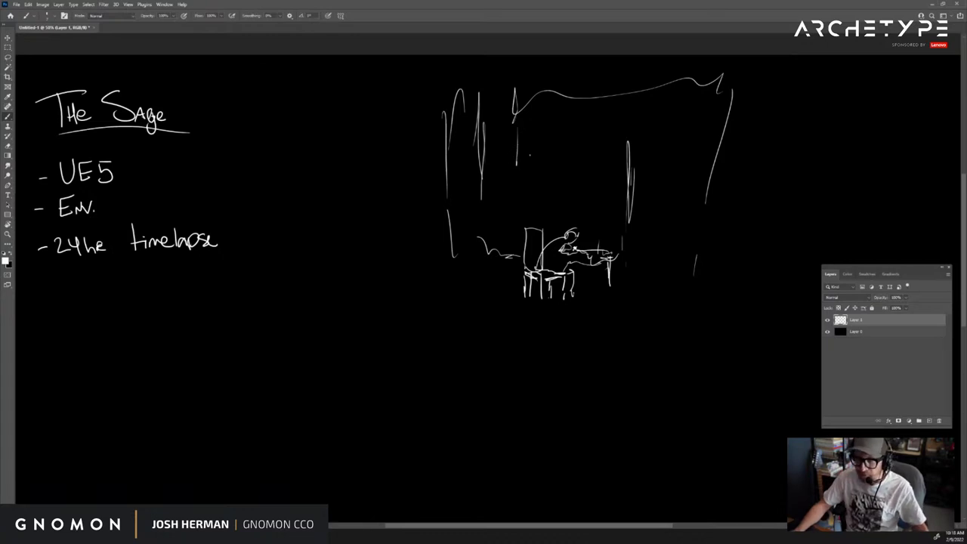
# Draw a rectangular frame above the seated figure, with squiggles and an upright line along its left side
pyautogui.moveTo(504, 145); pyautogui.dragTo(501, 168)
pyautogui.moveTo(503, 181)
pyautogui.mouseDown()
pyautogui.moveTo(500, 201)
pyautogui.moveTo(609, 175)
pyautogui.moveTo(508, 119)
pyautogui.mouseUp()
pyautogui.moveTo(484, 248); pyautogui.dragTo(486, 184)
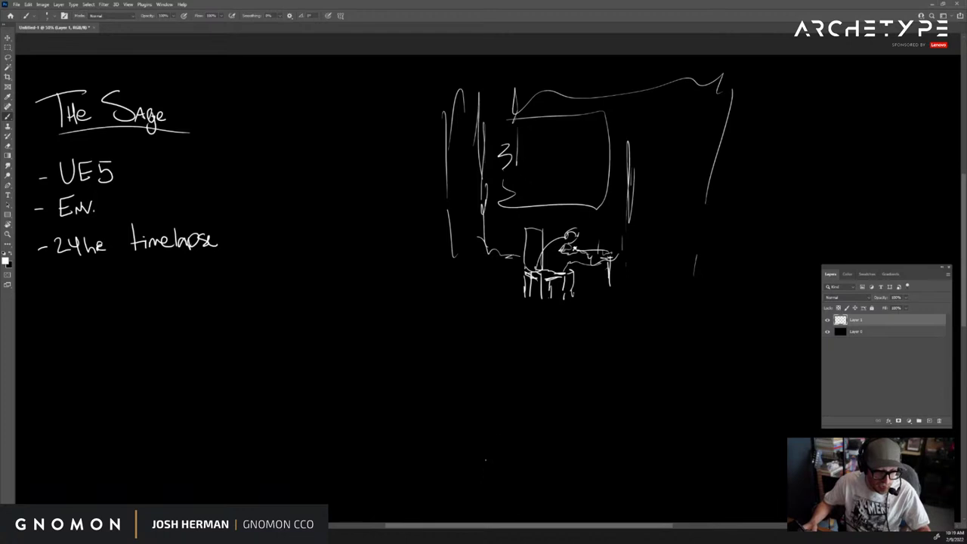
# Draw a cluster of four long, thin upright and slanted straight lines below and left of the seated figure
pyautogui.moveTo(487, 440); pyautogui.dragTo(486, 280)
pyautogui.hotkey('ctrl', 'z')
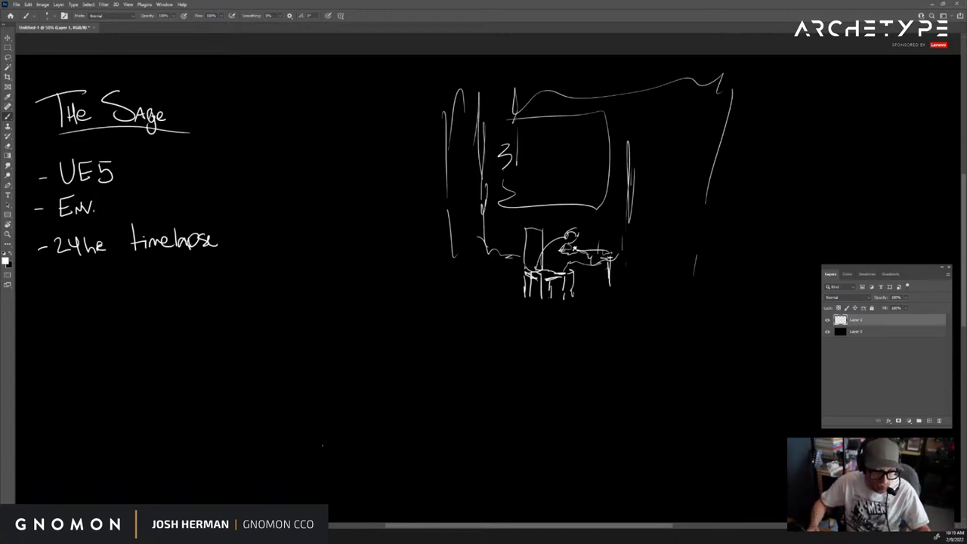
pyautogui.moveTo(322, 454)
pyautogui.mouseDown()
pyautogui.moveTo(347, 256)
pyautogui.moveTo(354, 292)
pyautogui.moveTo(317, 451)
pyautogui.mouseUp()
pyautogui.hotkey('ctrl', 'z')
pyautogui.hotkey('ctrl', 'z')
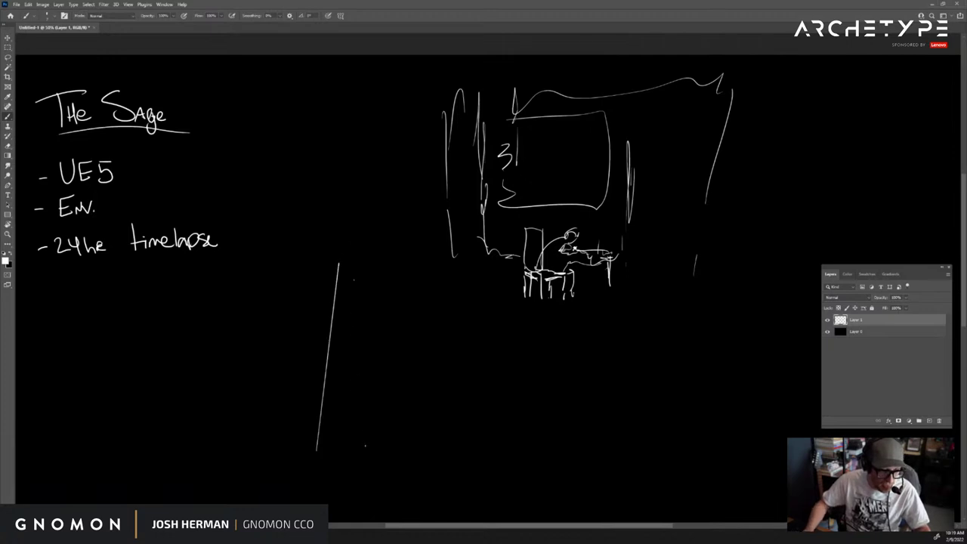
pyautogui.moveTo(364, 260); pyautogui.dragTo(366, 446)
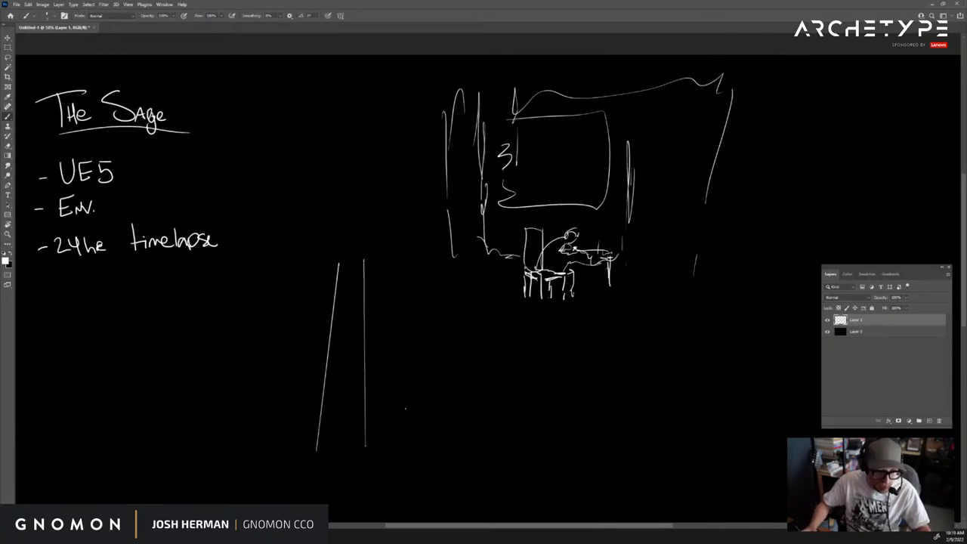
pyautogui.moveTo(395, 259); pyautogui.dragTo(407, 406)
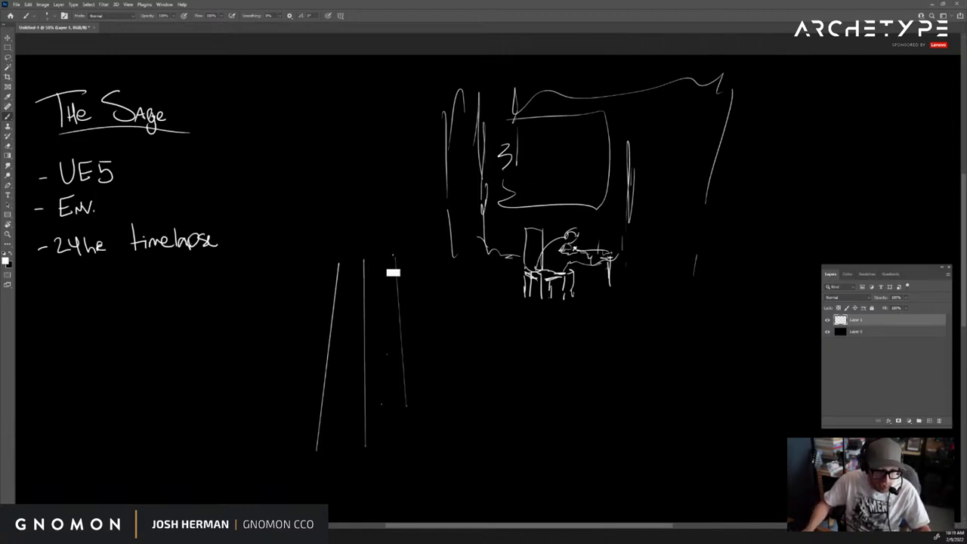
pyautogui.moveTo(393, 258); pyautogui.dragTo(381, 405)
# Draw a second pair of tapering pillars from four tall, thin straight lines directly below the seated figure
pyautogui.moveTo(507, 287); pyautogui.dragTo(488, 402)
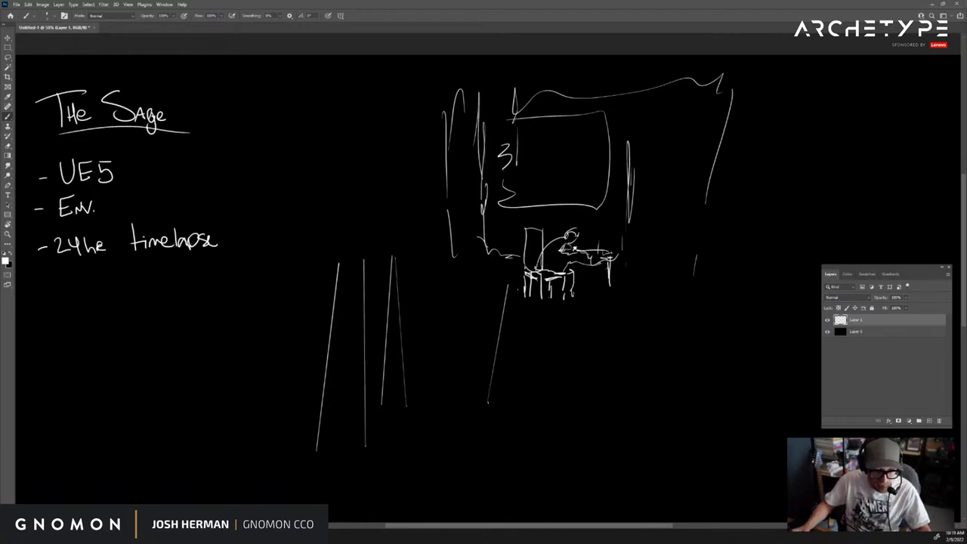
pyautogui.moveTo(517, 291); pyautogui.dragTo(520, 408)
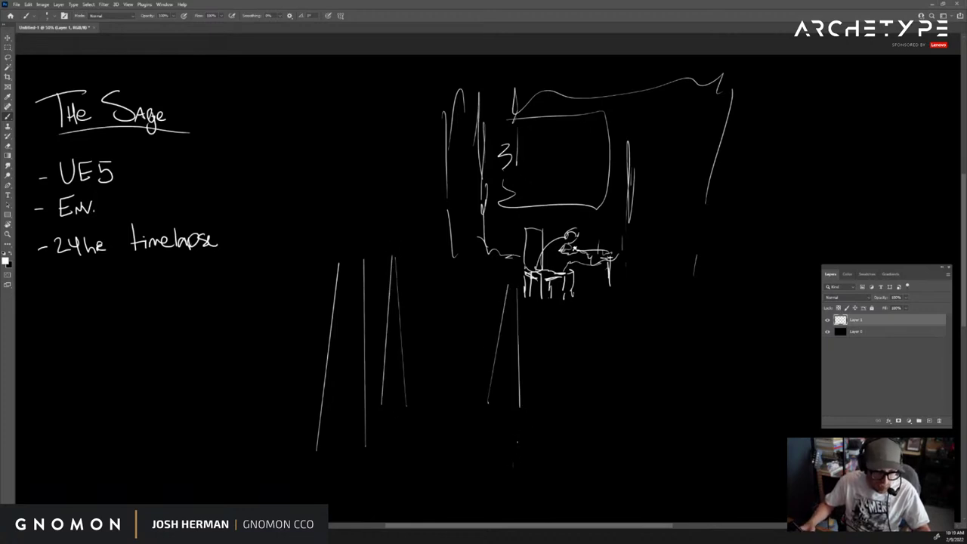
pyautogui.keyDown('shift'); pyautogui.click(542, 302); pyautogui.keyUp('shift')
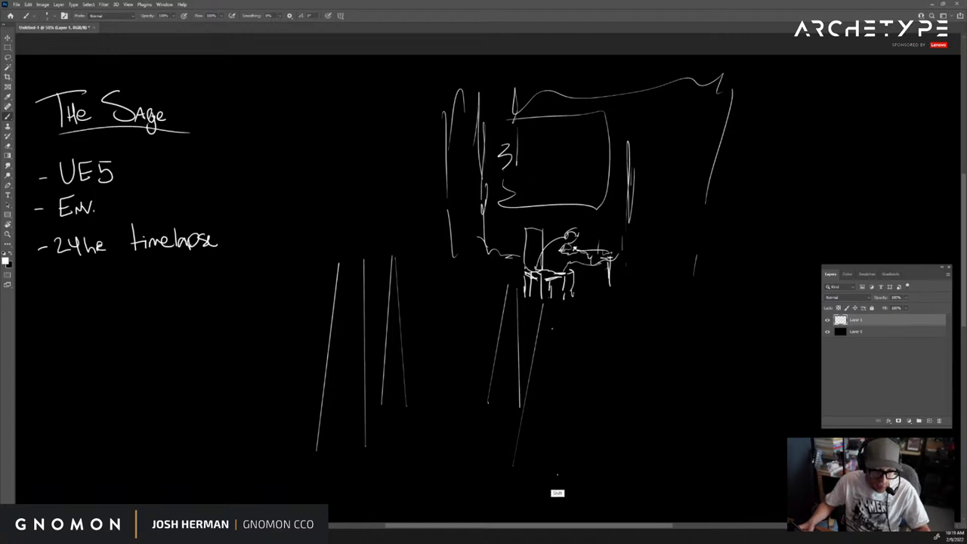
pyautogui.keyDown('shift'); pyautogui.click(557, 475); pyautogui.keyUp('shift')
# Draw a horizontal horizon line between the pillars, with a half-circle sun and short rays sitting on it
pyautogui.keyDown('shift'); pyautogui.moveTo(406, 378); pyautogui.dragTo(531, 376); pyautogui.keyUp('shift')
pyautogui.keyDown('shift'); pyautogui.click(530, 375); pyautogui.keyUp('shift')
pyautogui.hotkey('ctrl', 'z')
pyautogui.moveTo(456, 376)
pyautogui.mouseDown()
pyautogui.moveTo(485, 374)
pyautogui.moveTo(473, 361)
pyautogui.moveTo(486, 374)
pyautogui.moveTo(457, 347)
pyautogui.mouseUp()
pyautogui.hotkey('ctrl', 'z')
pyautogui.moveTo(473, 356)
pyautogui.mouseDown()
pyautogui.moveTo(470, 338)
pyautogui.moveTo(495, 340)
pyautogui.mouseUp()
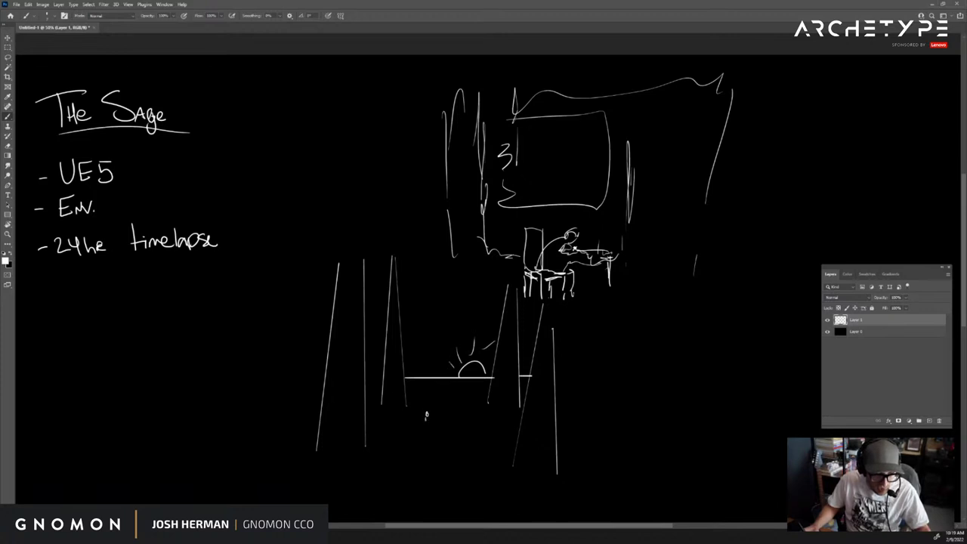
# Sketch diagonal shadow lines running forward from the tiny standing figure and from the bases of the pillars
pyautogui.moveTo(427, 423); pyautogui.dragTo(389, 475)
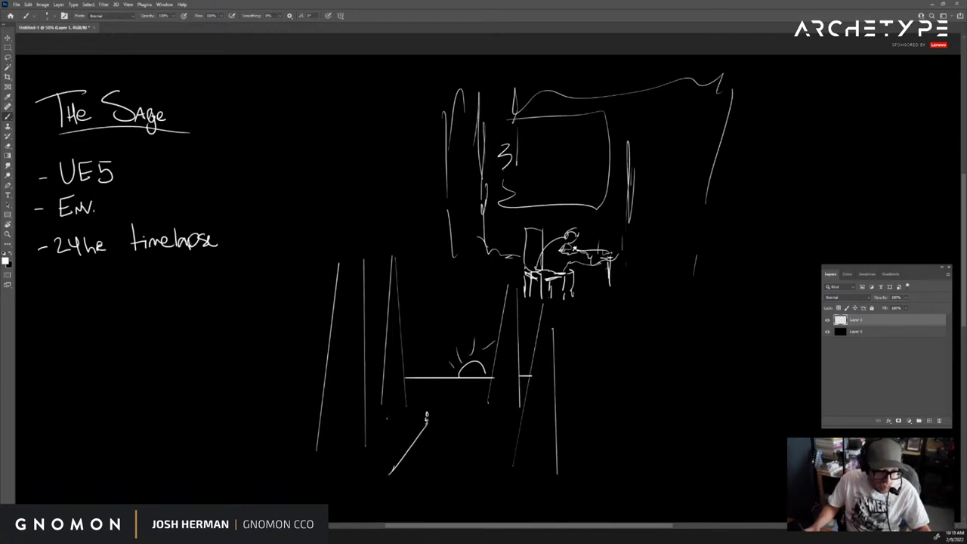
pyautogui.moveTo(404, 411); pyautogui.dragTo(371, 428)
pyautogui.moveTo(488, 401); pyautogui.dragTo(508, 436)
pyautogui.moveTo(522, 468); pyautogui.dragTo(556, 513)
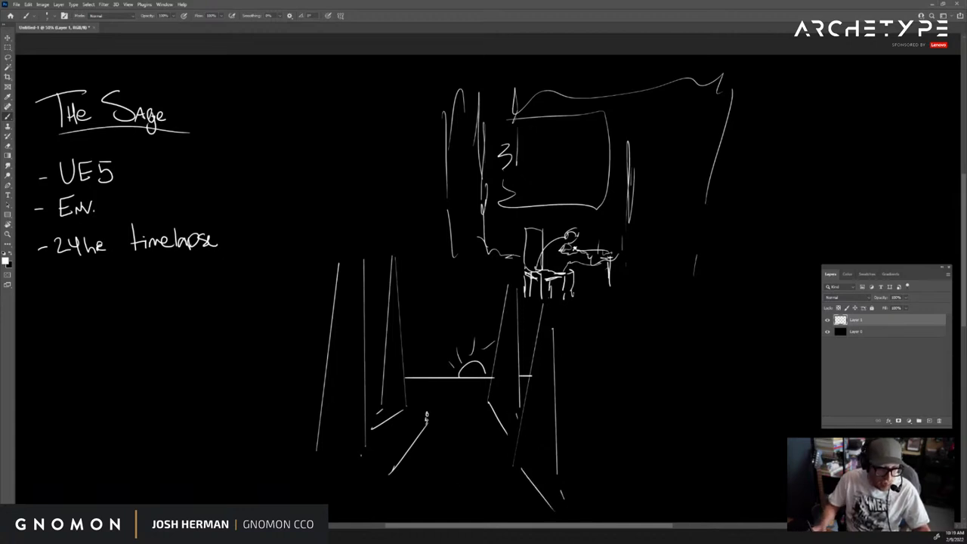
# Close the bases of the four pillars with short strokes and extend the horizon between the two left pillars
pyautogui.moveTo(318, 452); pyautogui.dragTo(367, 449)
pyautogui.moveTo(384, 412); pyautogui.dragTo(409, 408)
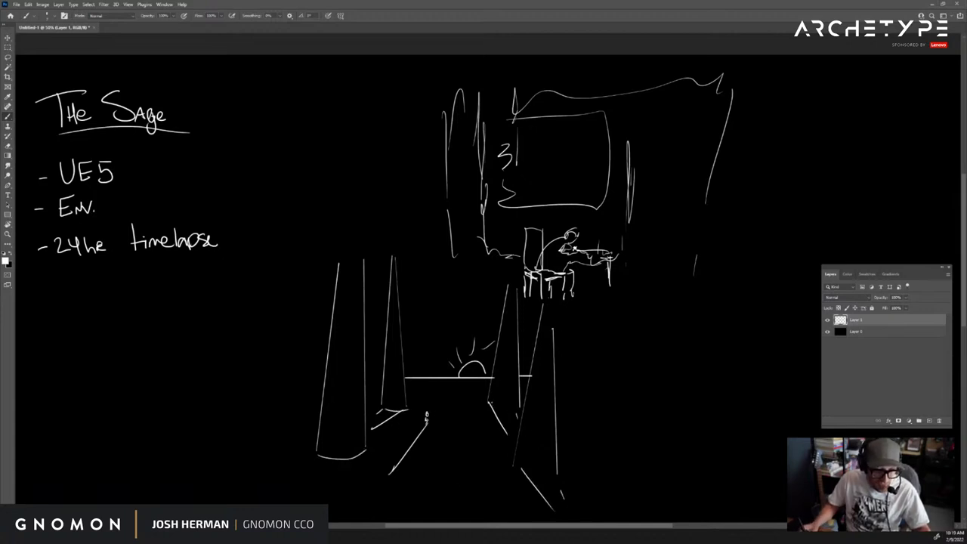
pyautogui.moveTo(490, 402); pyautogui.dragTo(517, 410)
pyautogui.moveTo(519, 467); pyautogui.dragTo(562, 470)
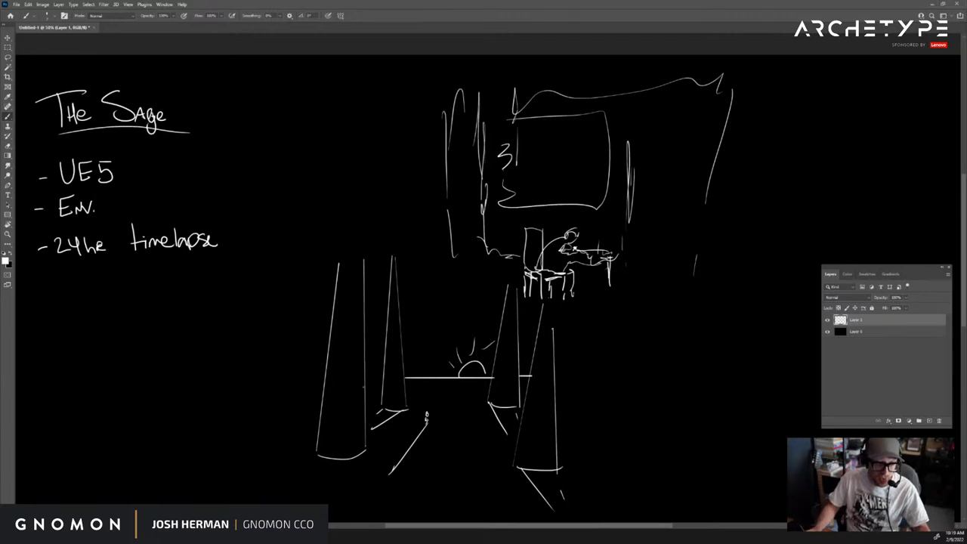
pyautogui.moveTo(384, 378)
pyautogui.keyDown('shift'); pyautogui.mouseDown()
pyautogui.moveTo(366, 377)
pyautogui.moveTo(381, 377)
pyautogui.mouseUp(); pyautogui.keyUp('shift')
pyautogui.hotkey('ctrl', 'z')
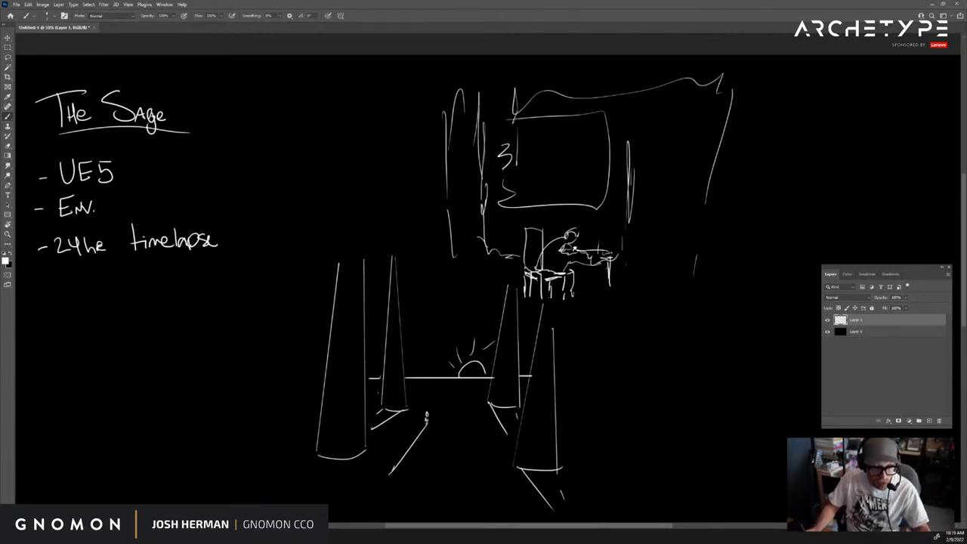
# Draw a small triangular head shape at the far end of the tiny figure's long shadow
pyautogui.moveTo(539, 328)
pyautogui.mouseDown()
pyautogui.moveTo(447, 309)
pyautogui.moveTo(627, 349)
pyautogui.moveTo(246, 457)
pyautogui.mouseUp()
pyautogui.hotkey('ctrl', 'z')
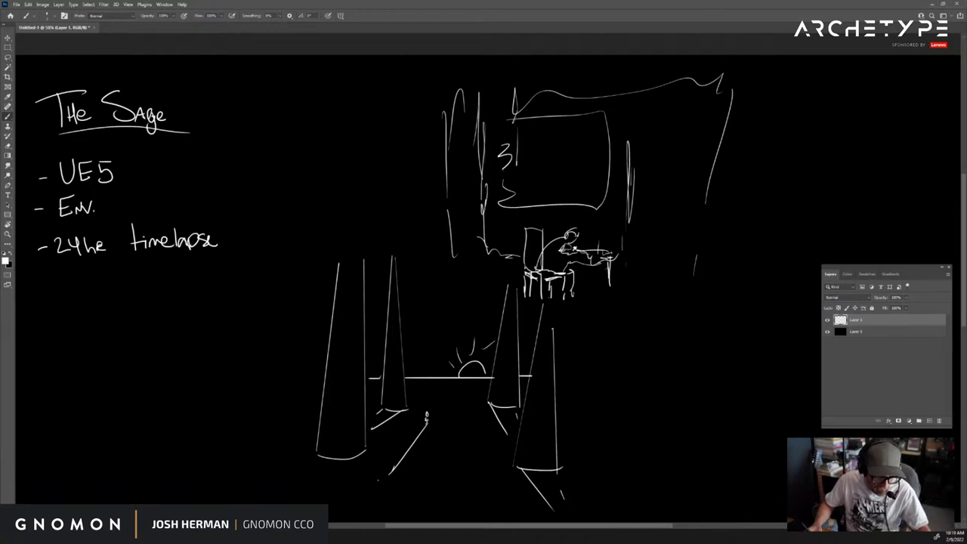
pyautogui.moveTo(390, 470)
pyautogui.mouseDown()
pyautogui.moveTo(381, 482)
pyautogui.moveTo(402, 476)
pyautogui.mouseUp()
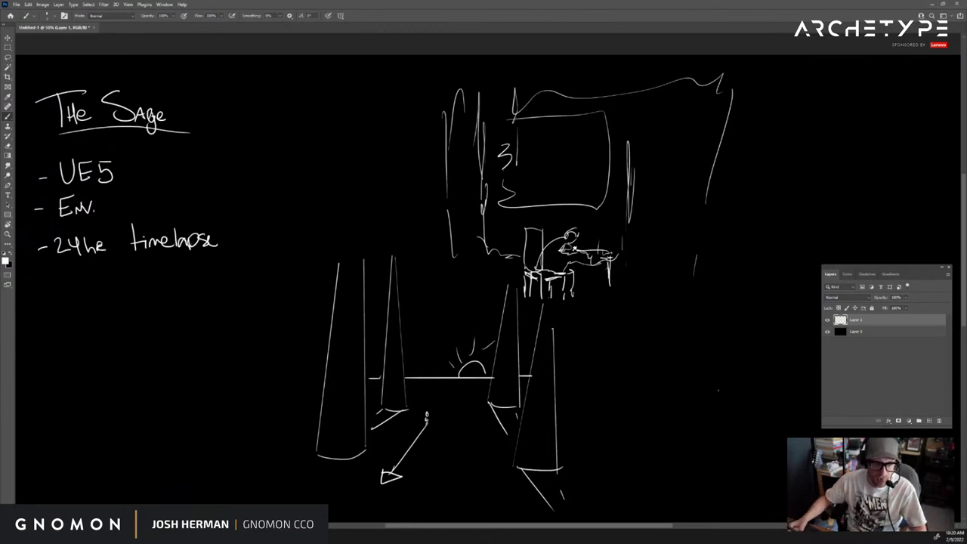
pyautogui.moveTo(222, 201)
pyautogui.mouseDown()
pyautogui.moveTo(36, 233)
pyautogui.moveTo(162, 176)
pyautogui.mouseUp()
pyautogui.hotkey('ctrl', 'z')
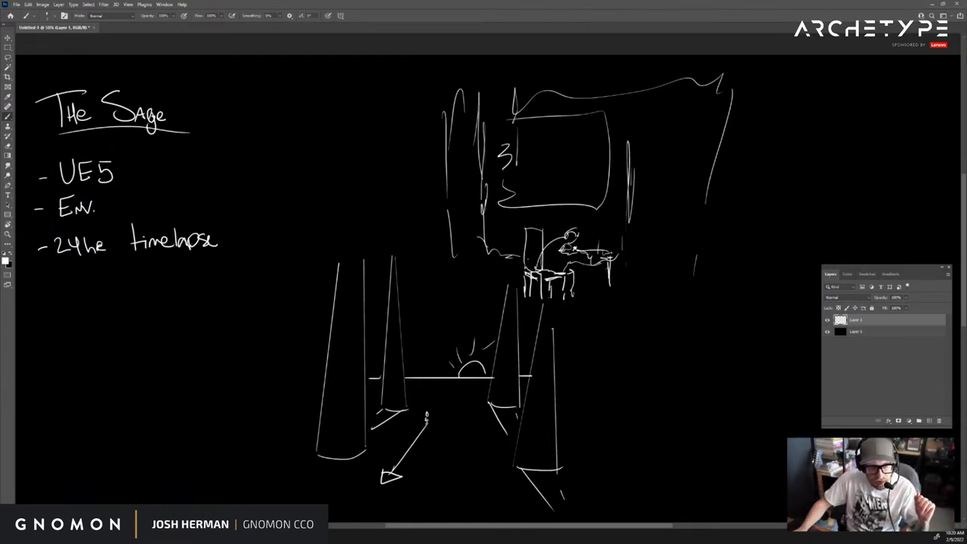
pyautogui.moveTo(529, 189); pyautogui.dragTo(631, 291)
pyautogui.press('Escape')
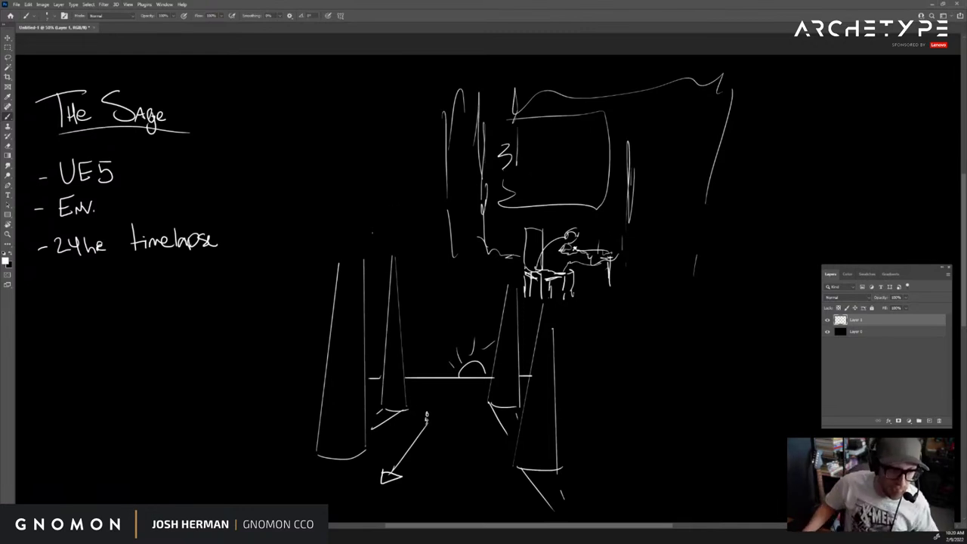
# Handwrite "2 light" as an indented note beneath the "24hr timelapse" line
pyautogui.moveTo(70, 284); pyautogui.dragTo(123, 304)
pyautogui.moveTo(130, 277); pyautogui.dragTo(142, 296)
pyautogui.moveTo(138, 284); pyautogui.dragTo(145, 283)
# Handwrite two dashed sub-items under "2 light": ext "SUN" and int
pyautogui.moveTo(68, 323); pyautogui.dragTo(81, 325)
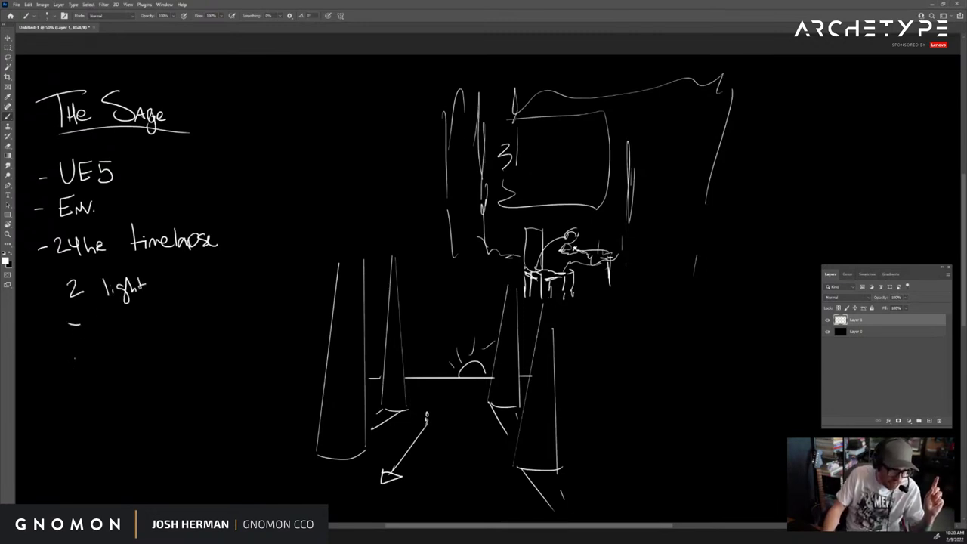
pyautogui.moveTo(66, 358); pyautogui.dragTo(78, 358)
pyautogui.moveTo(94, 319)
pyautogui.mouseDown()
pyautogui.moveTo(106, 333)
pyautogui.moveTo(186, 323)
pyautogui.mouseUp()
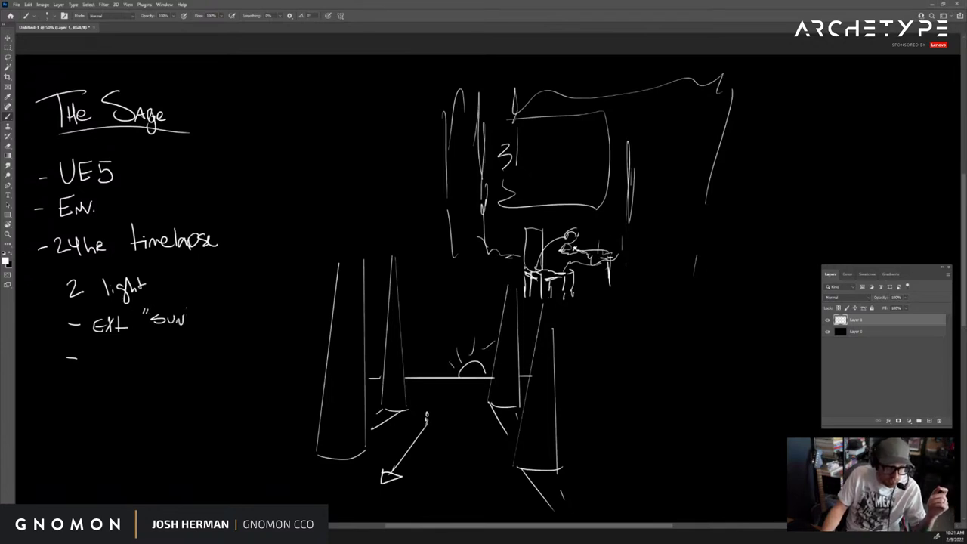
pyautogui.moveTo(95, 353)
pyautogui.mouseDown()
pyautogui.moveTo(96, 366)
pyautogui.moveTo(111, 366)
pyautogui.mouseUp()
pyautogui.moveTo(115, 348)
pyautogui.mouseDown()
pyautogui.moveTo(116, 365)
pyautogui.moveTo(128, 358)
pyautogui.mouseUp()
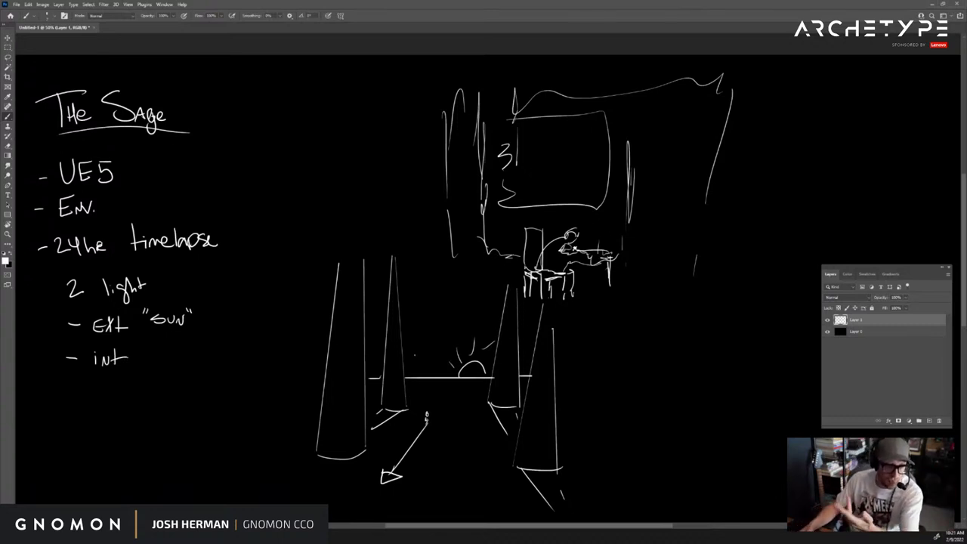
# Thicken the tiny standing figure between the pillars and handwrite "CANDLES" in quotes beside the int note
pyautogui.moveTo(426, 418); pyautogui.dragTo(426, 428)
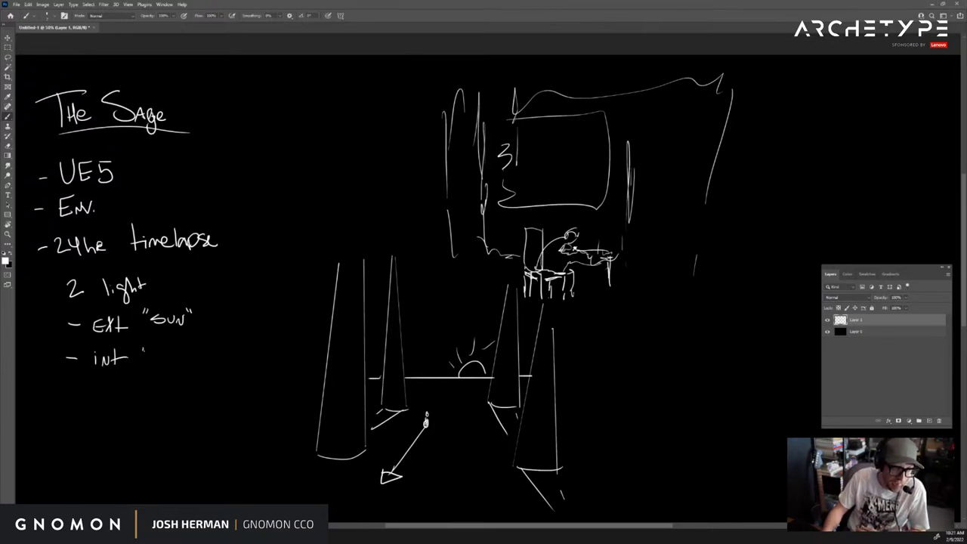
pyautogui.moveTo(151, 357); pyautogui.dragTo(188, 362)
pyautogui.moveTo(189, 353); pyautogui.dragTo(195, 359)
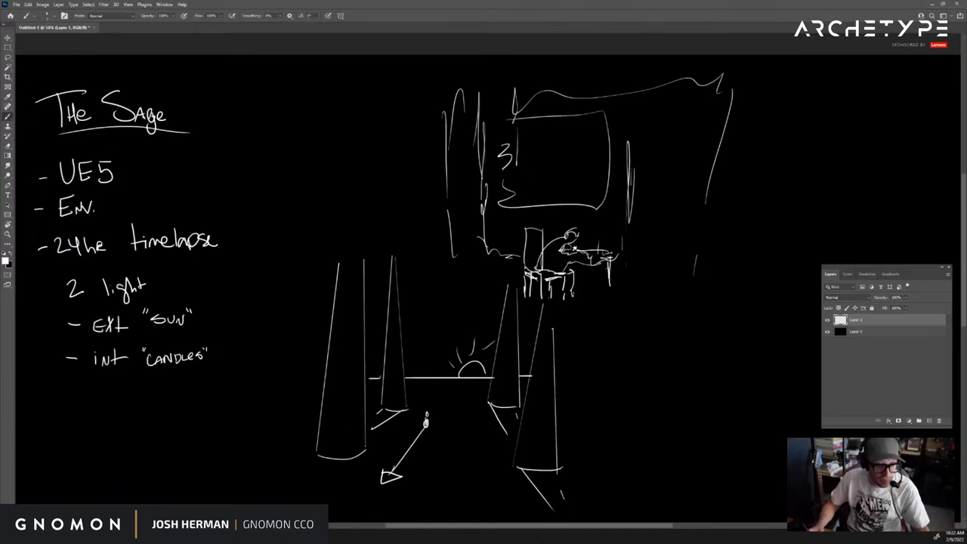
# Draw two diagonal shadow strokes running down and left from the base of the large left pillar
pyautogui.moveTo(366, 451); pyautogui.dragTo(317, 500)
pyautogui.moveTo(317, 457); pyautogui.dragTo(290, 498)
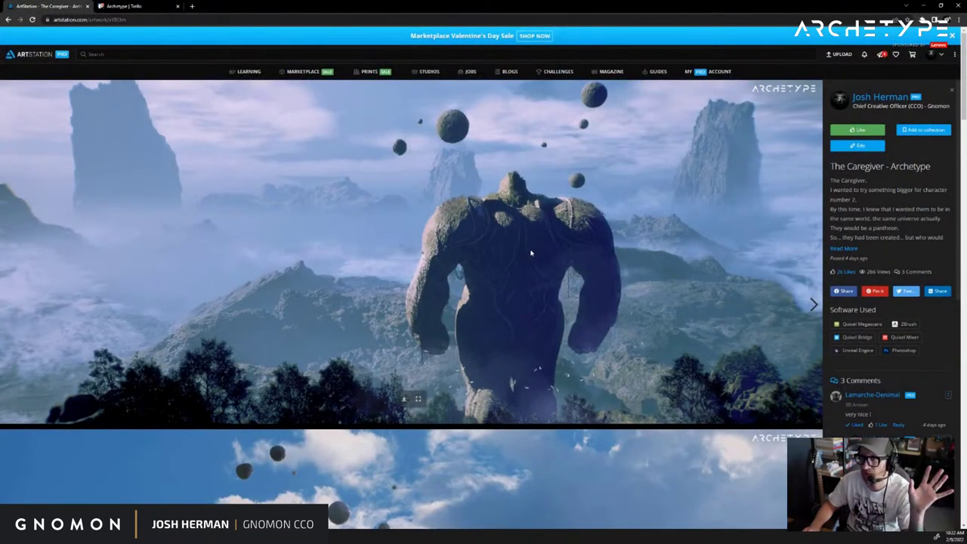
# Switch to ArtStation, look over the images of The Caregiver - Archetype, and return to the portfolio
pyautogui.scroll(-4, 481, 274)
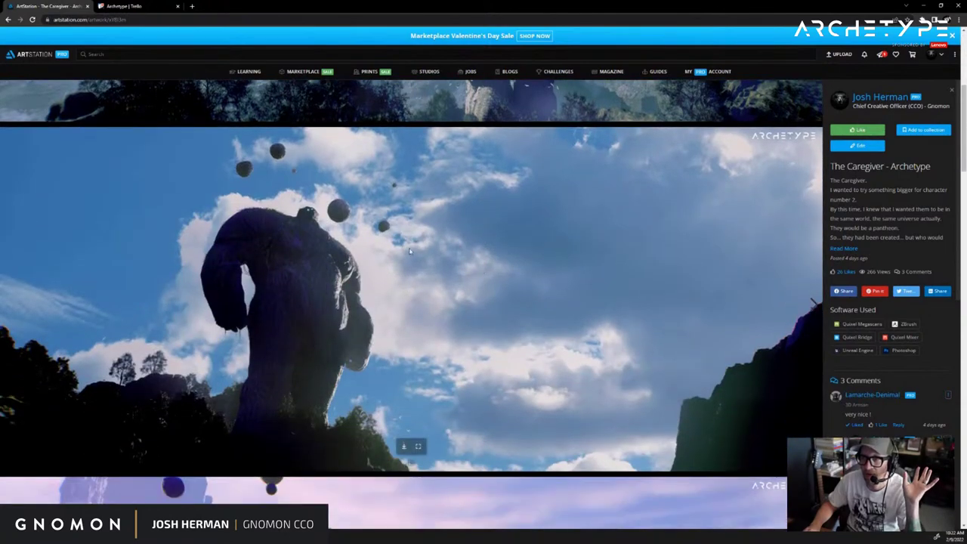
pyautogui.scroll(4, 289, 286)
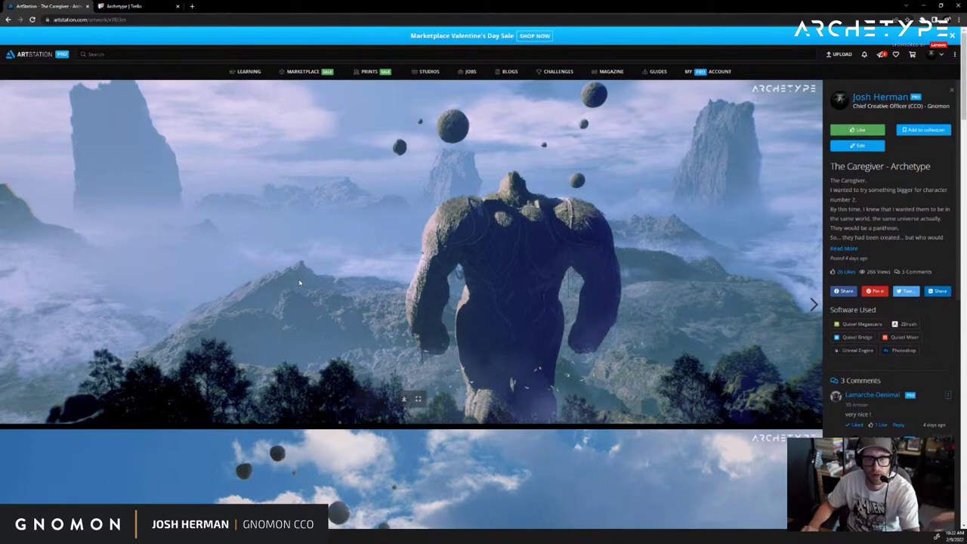
pyautogui.click(951, 91)
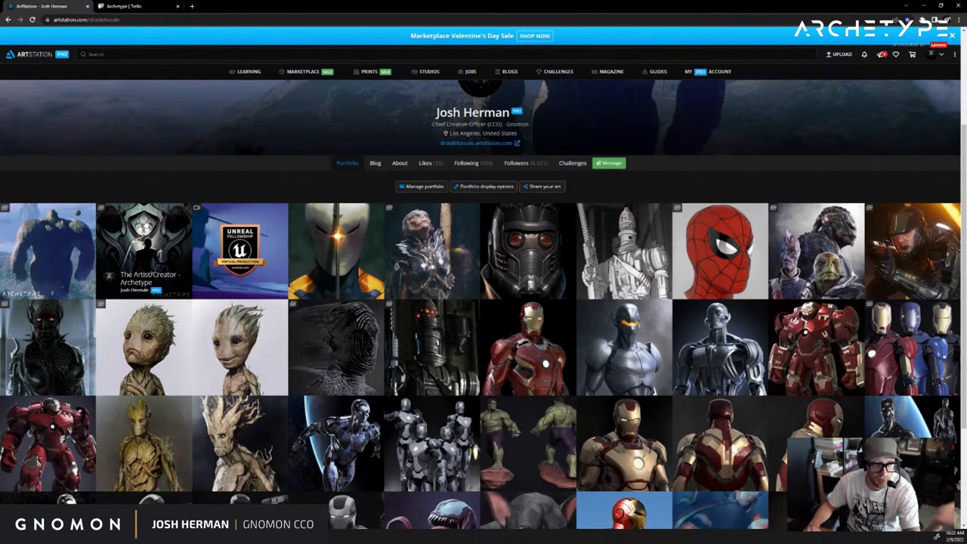
# Open The Artist/Creator - Archetype from the portfolio, review its images, and close the artwork
pyautogui.click(143, 251)
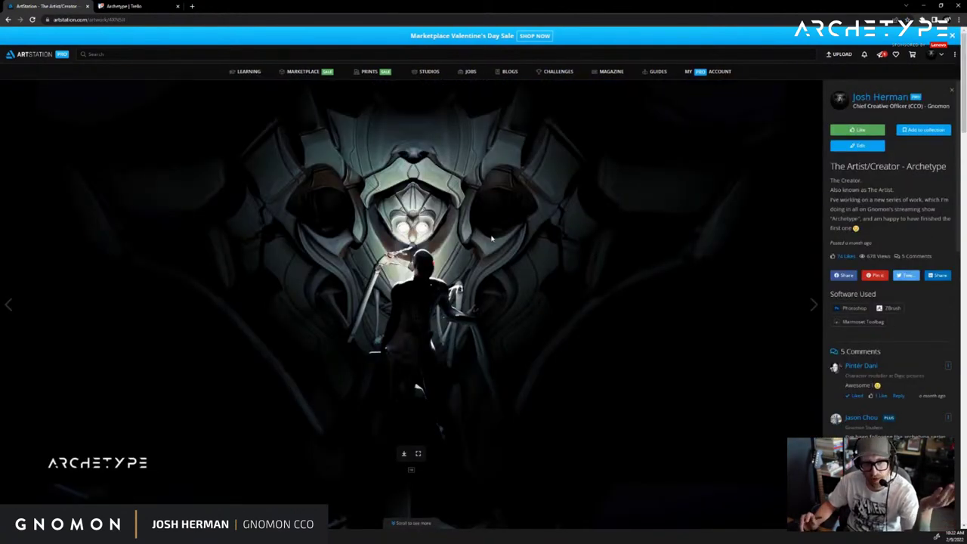
pyautogui.scroll(-7, 491, 238)
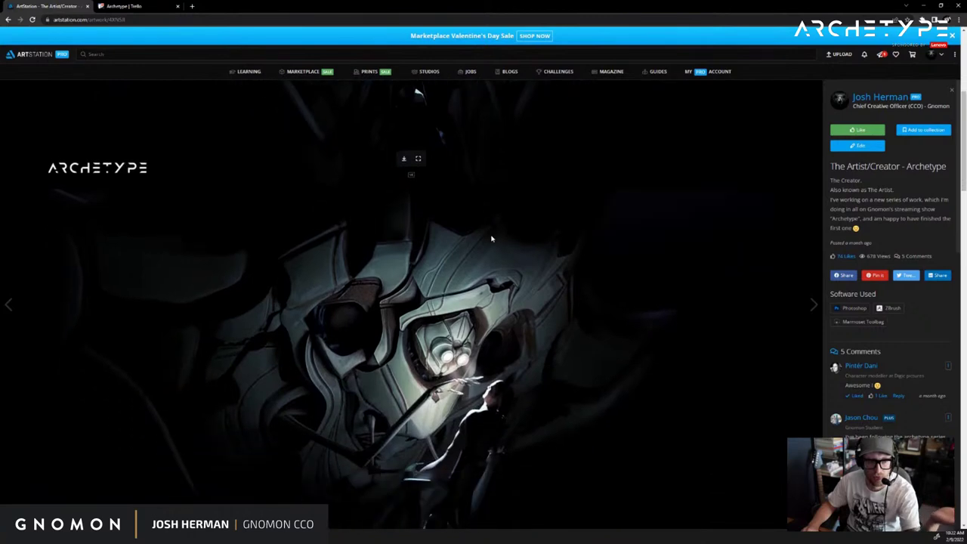
pyautogui.scroll(-5, 492, 239)
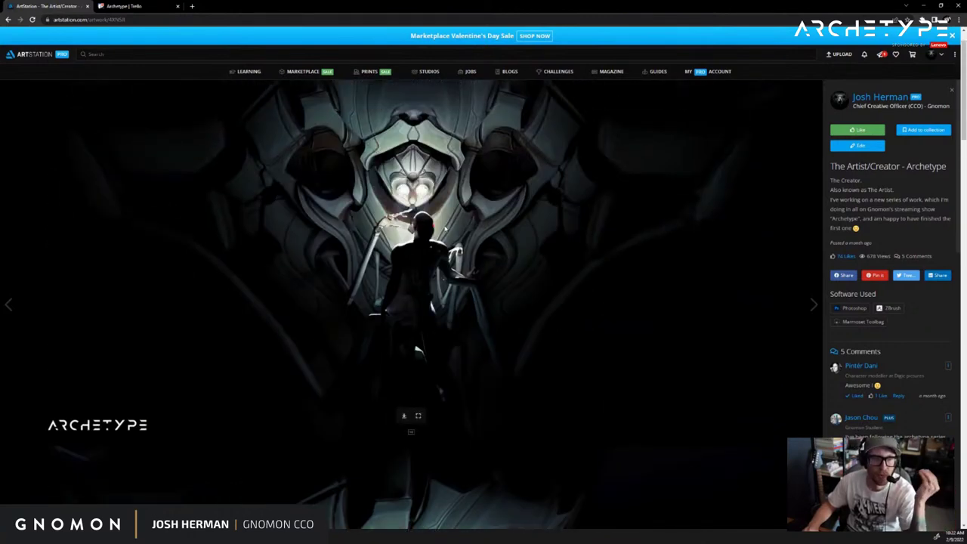
pyautogui.scroll(-5, 411, 302)
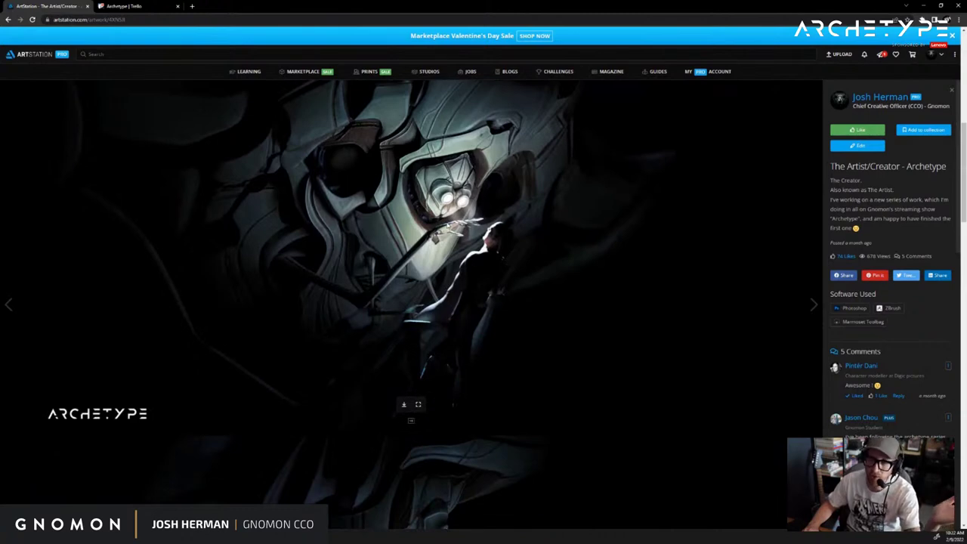
pyautogui.scroll(-10, 447, 226)
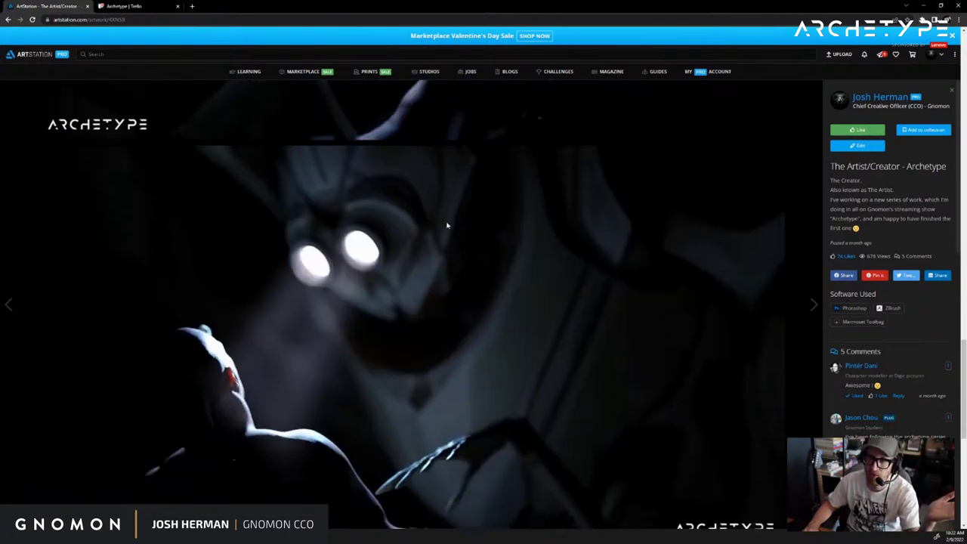
pyautogui.scroll(-6, 447, 226)
pyautogui.scroll(7, 447, 225)
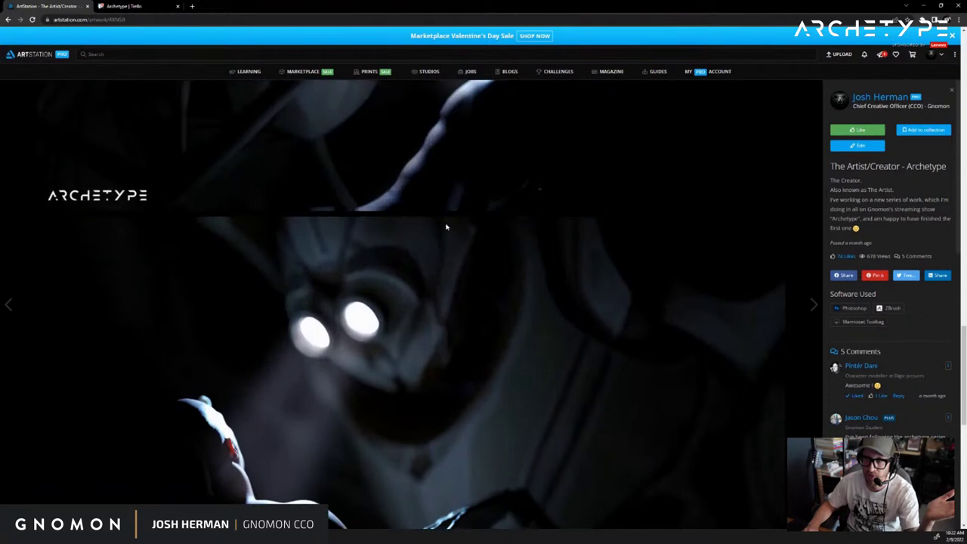
pyautogui.click(950, 92)
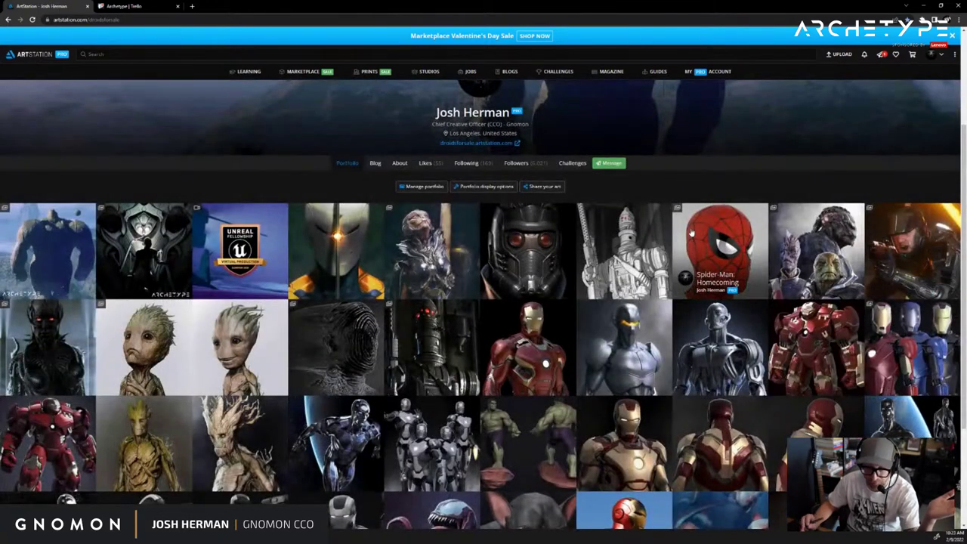
# Open the Star Citizen - Star Marine artwork, look at its images, and return to the portfolio
pyautogui.scroll(-2, 690, 233)
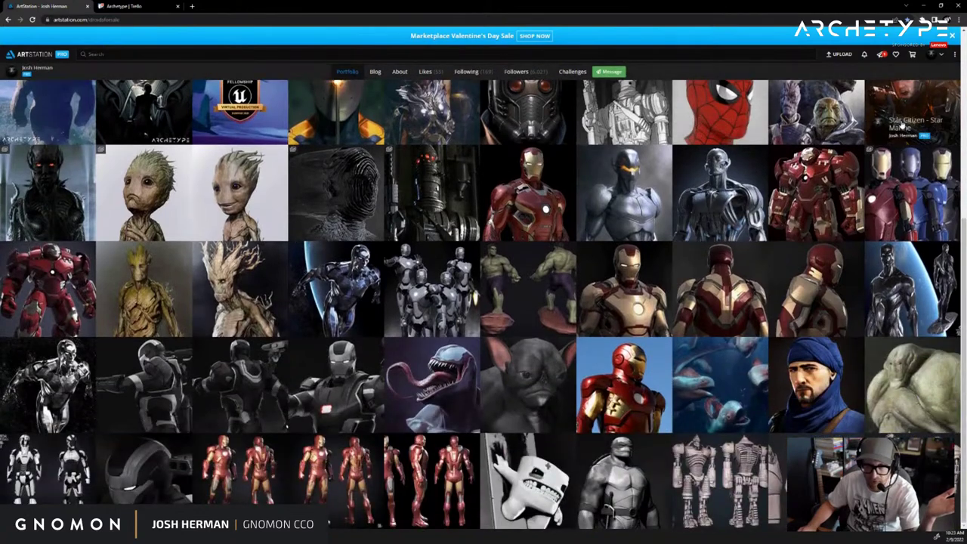
pyautogui.click(902, 127)
pyautogui.scroll(-3, 481, 294)
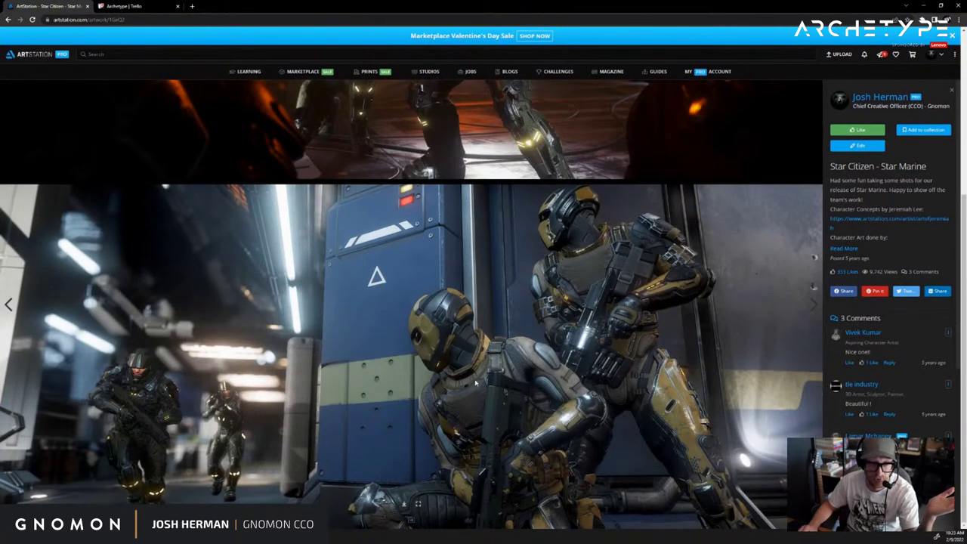
pyautogui.click(952, 91)
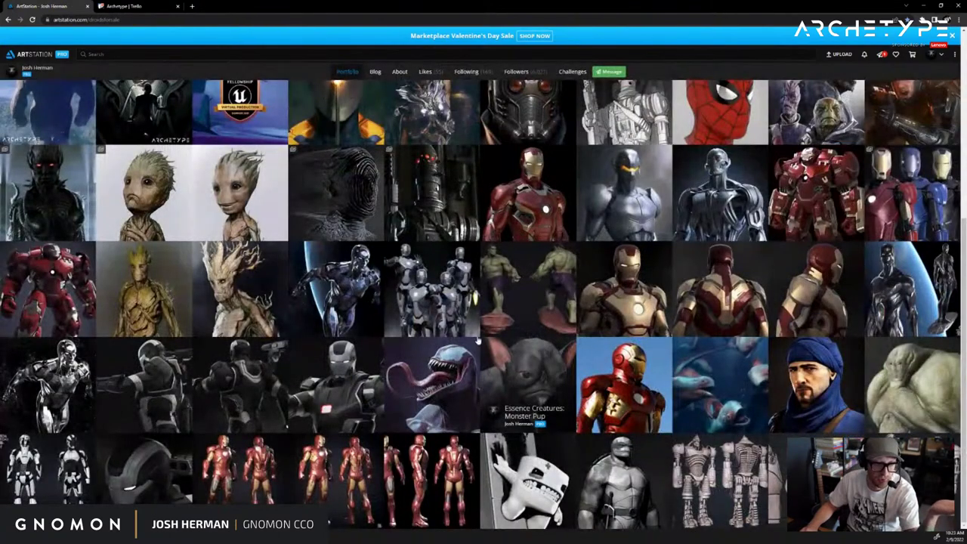
# Open the Baby Groot Concept Art entry, look over its images, and return to the portfolio
pyautogui.click(166, 201)
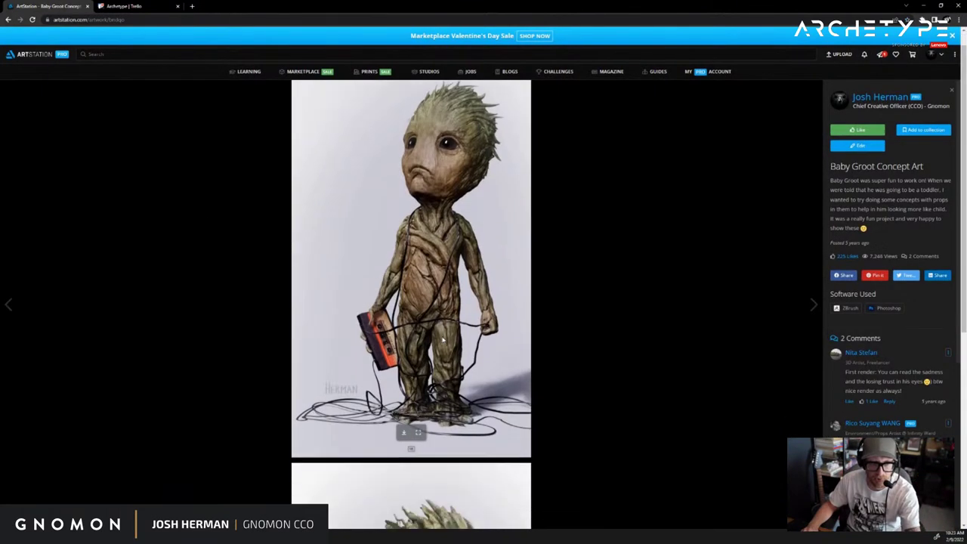
pyautogui.scroll(-5, 442, 255)
pyautogui.scroll(4, 443, 340)
pyautogui.scroll(1, 443, 341)
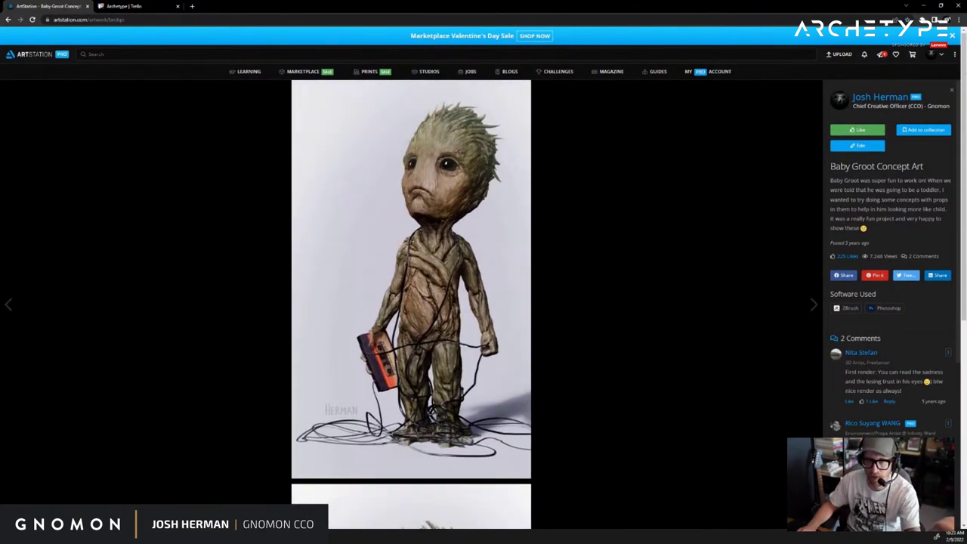
pyautogui.click(951, 91)
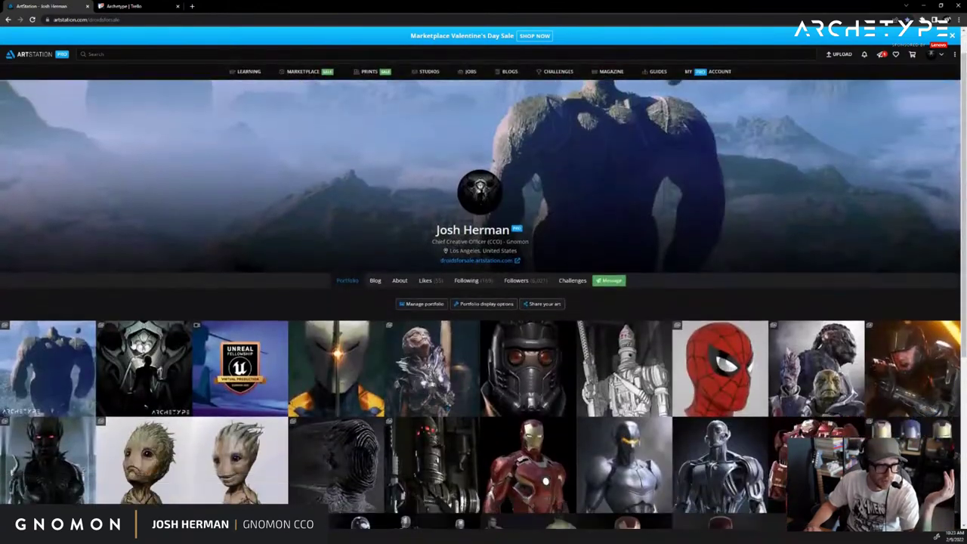
# Open The Caregiver - Archetype from the portfolio and look over its series of images
pyautogui.scroll(-1, 53, 302)
pyautogui.click(53, 287)
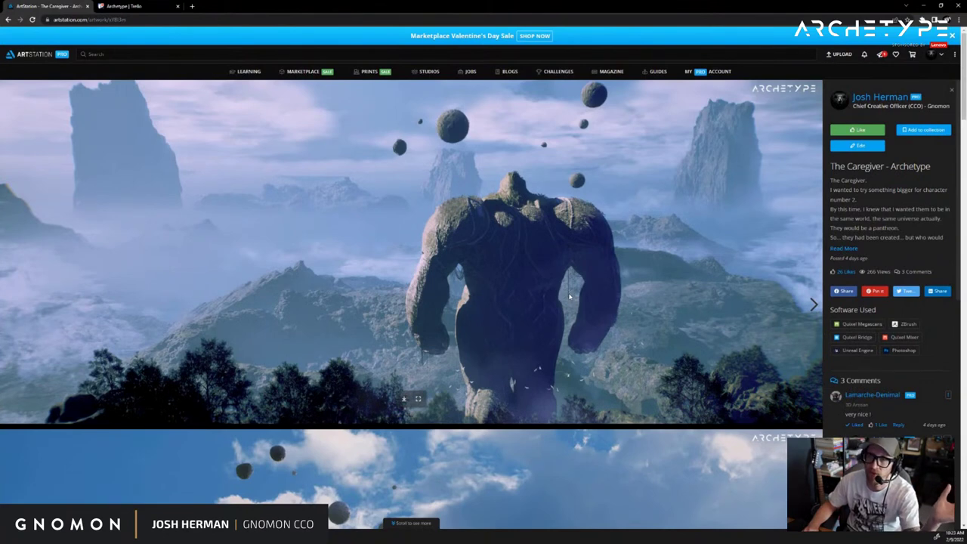
pyautogui.scroll(-3, 570, 297)
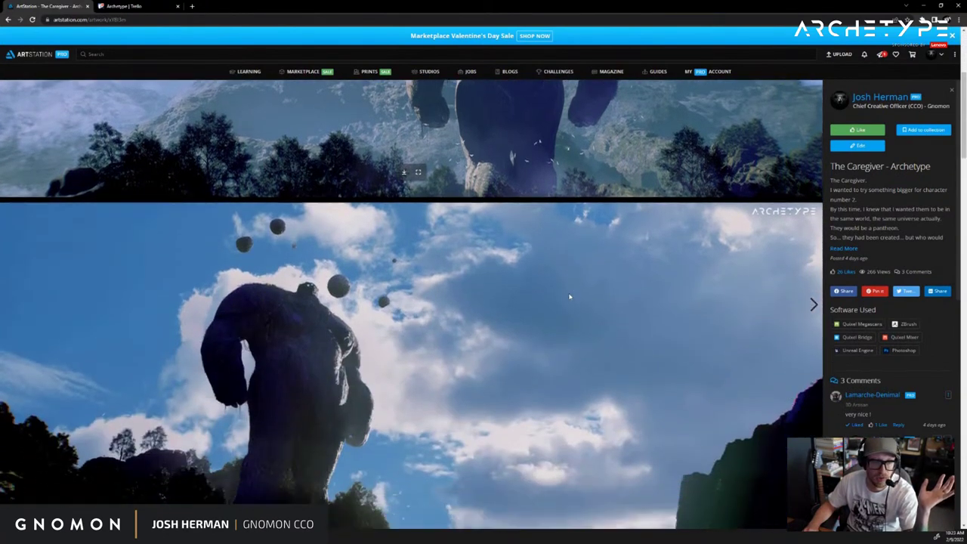
pyautogui.scroll(1, 570, 297)
pyautogui.scroll(-2, 570, 297)
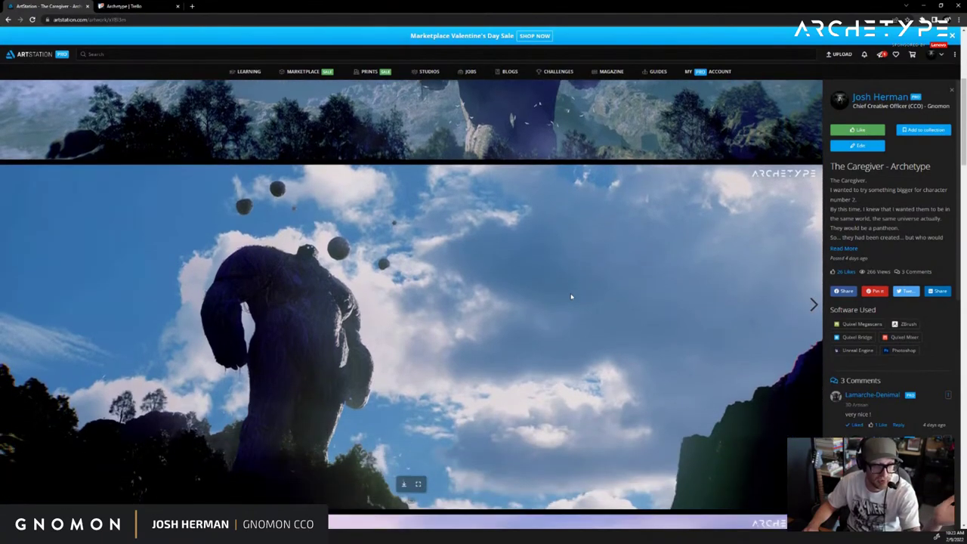
pyautogui.scroll(-5, 571, 297)
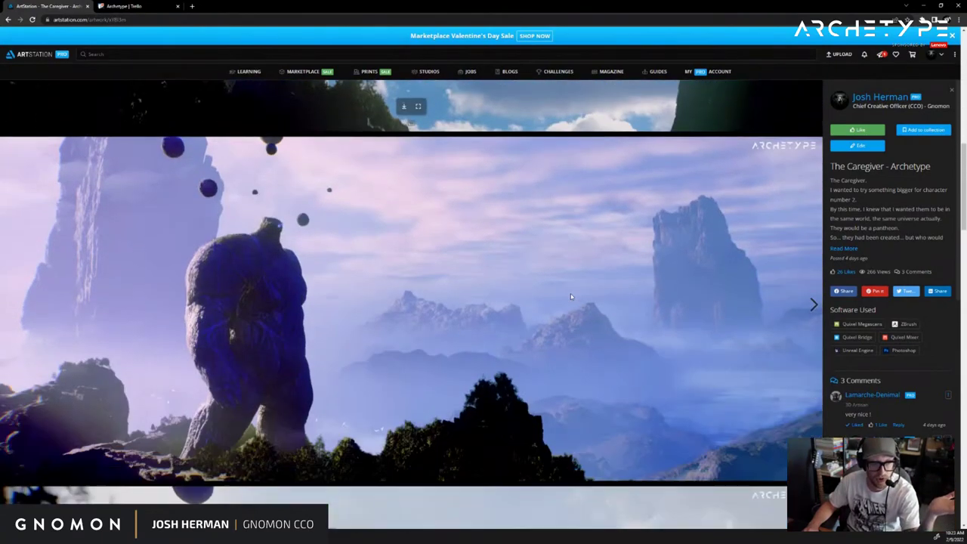
pyautogui.scroll(-5, 570, 297)
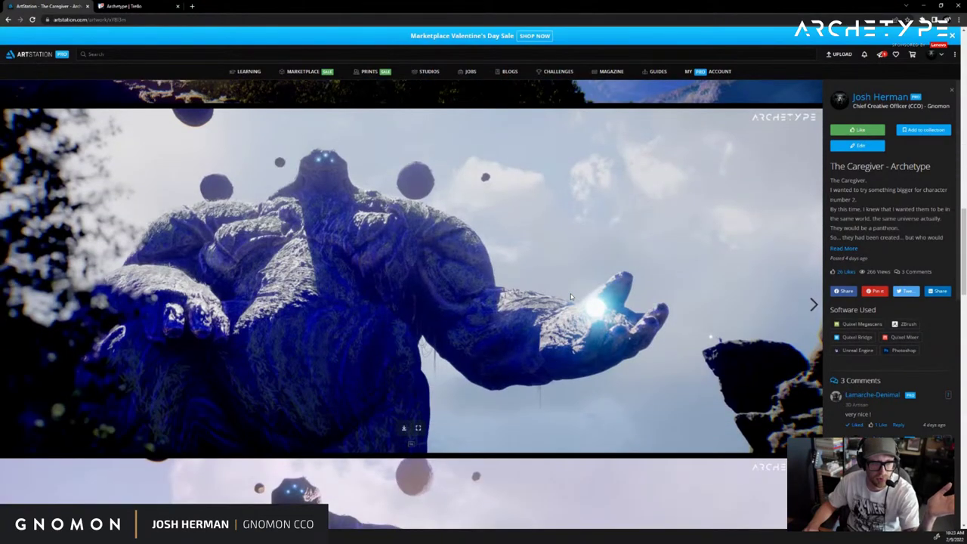
pyautogui.scroll(-5, 571, 297)
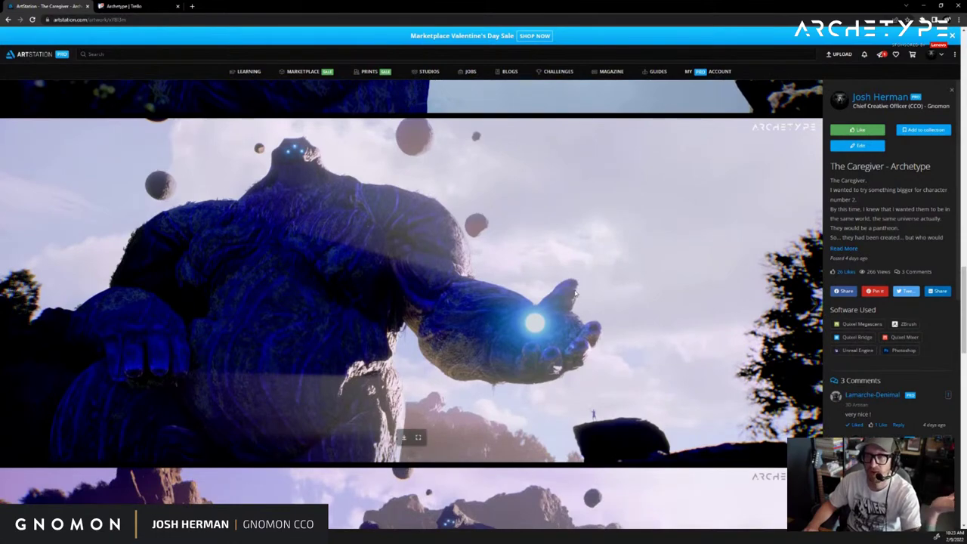
pyautogui.scroll(-5, 574, 293)
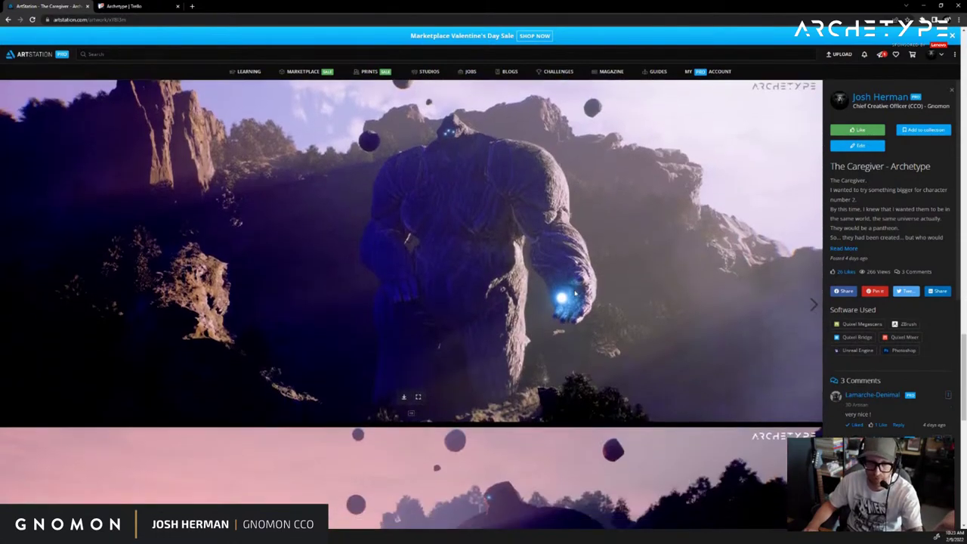
pyautogui.scroll(-3, 574, 293)
pyautogui.scroll(3, 579, 304)
pyautogui.scroll(-2, 585, 315)
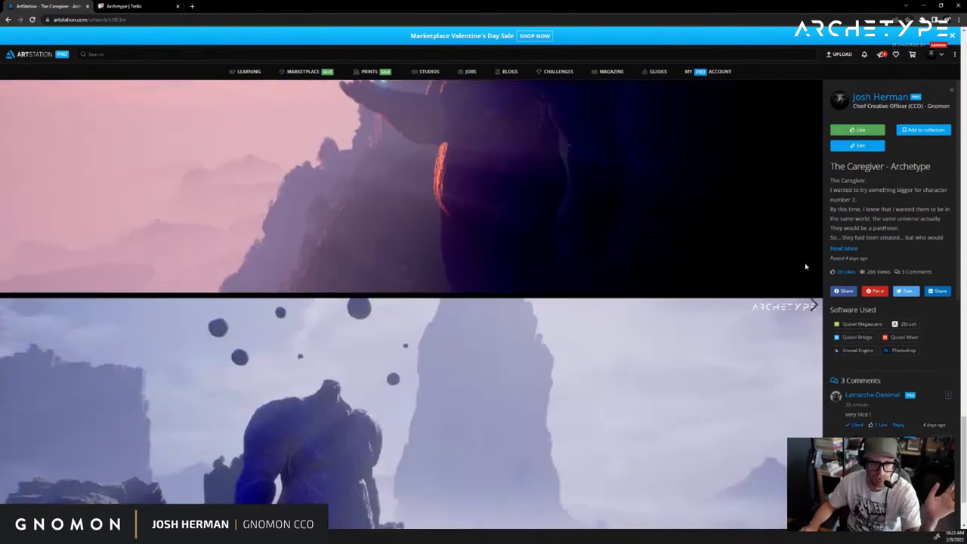
# Expand the full description of The Caregiver - Archetype, look at it alongside the images, and close the artwork
pyautogui.click(853, 248)
pyautogui.scroll(-2, 866, 256)
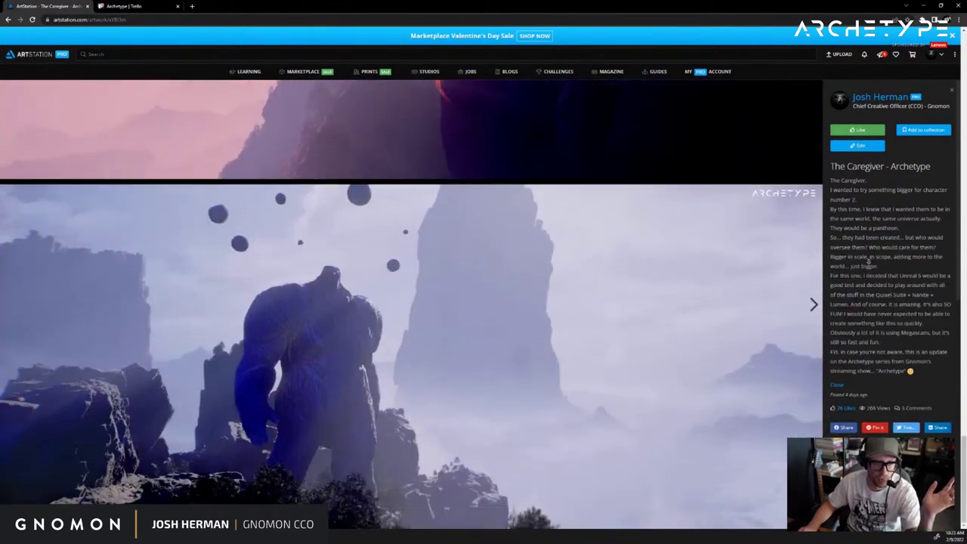
pyautogui.scroll(4, 851, 306)
pyautogui.scroll(-6, 851, 306)
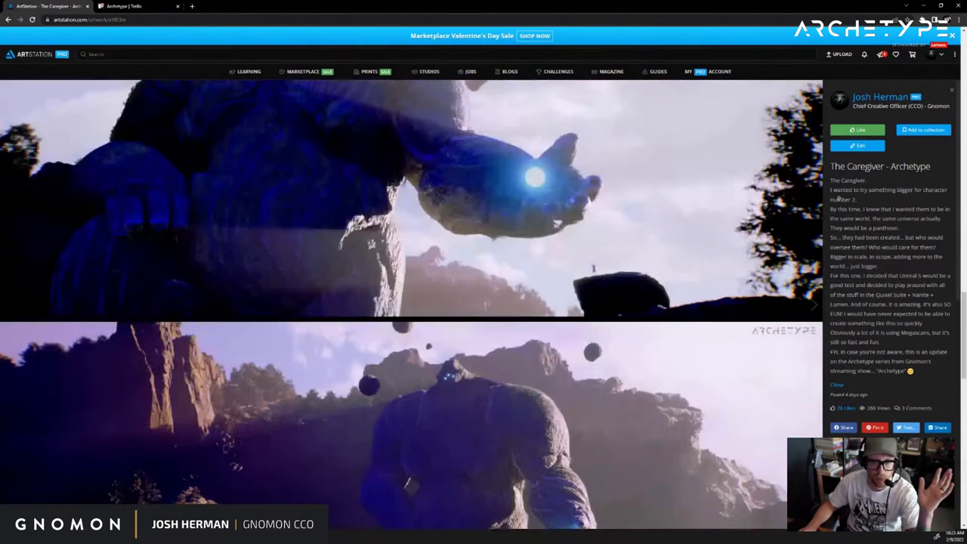
pyautogui.click(952, 92)
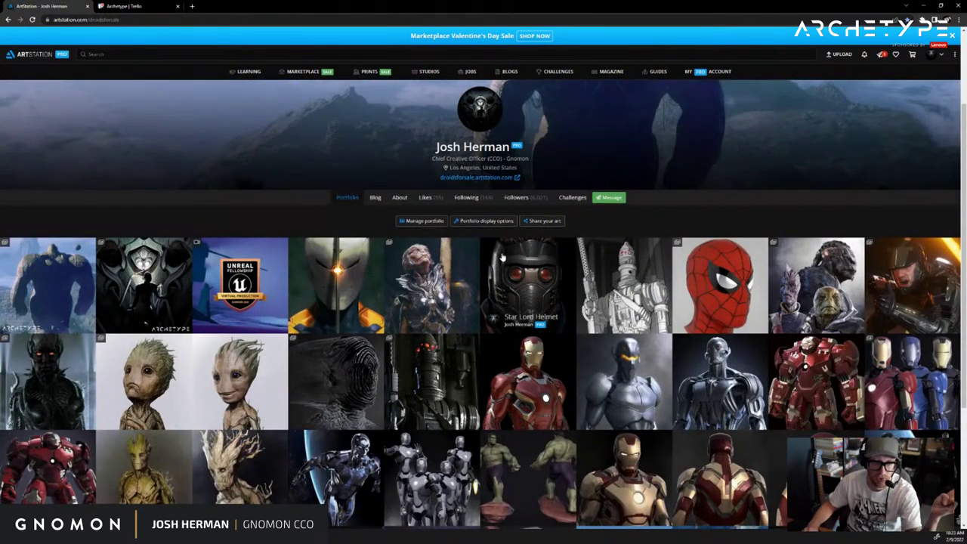
# Browse the older portfolio thumbnails, open the silver armoured suit artwork, and return to the portfolio
pyautogui.scroll(-3, 496, 406)
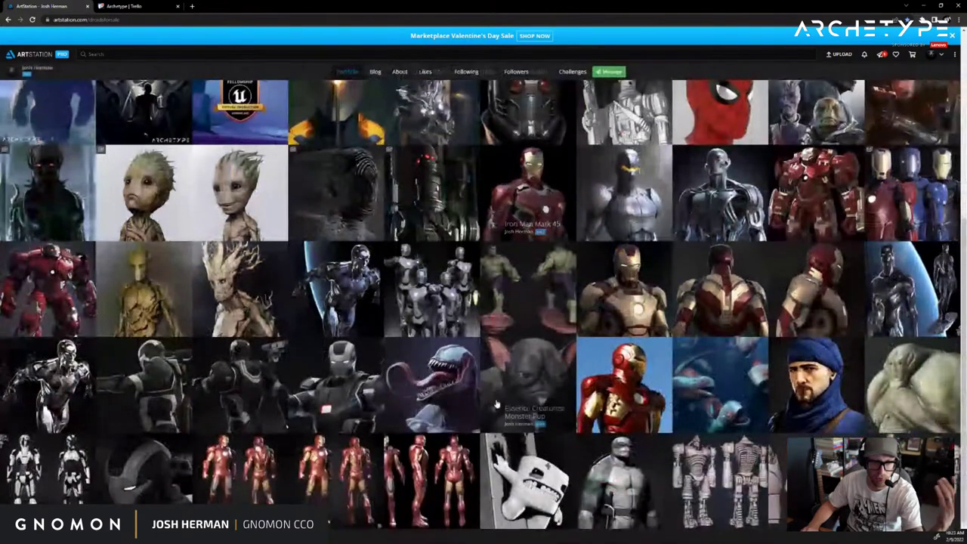
pyautogui.scroll(1, 496, 404)
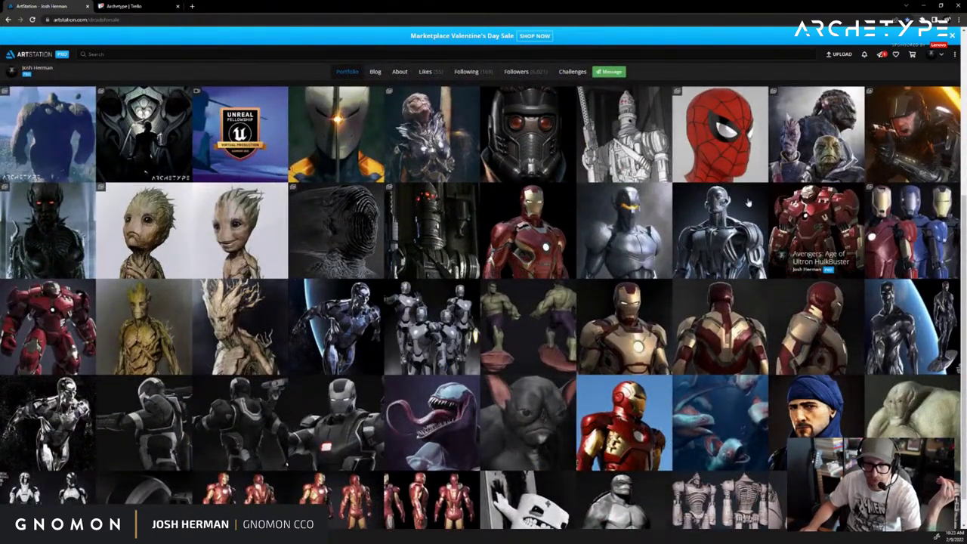
pyautogui.click(639, 264)
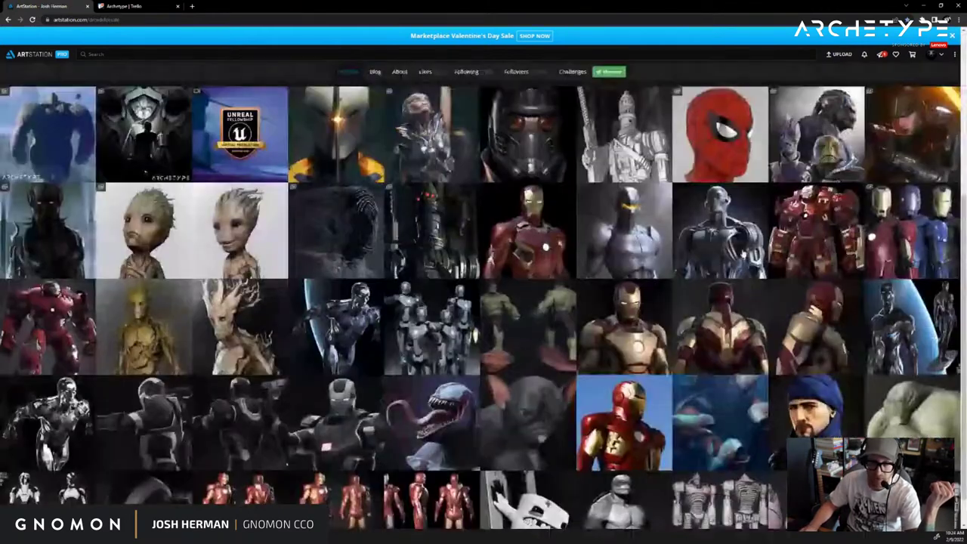
pyautogui.click(951, 91)
pyautogui.scroll(2, 432, 375)
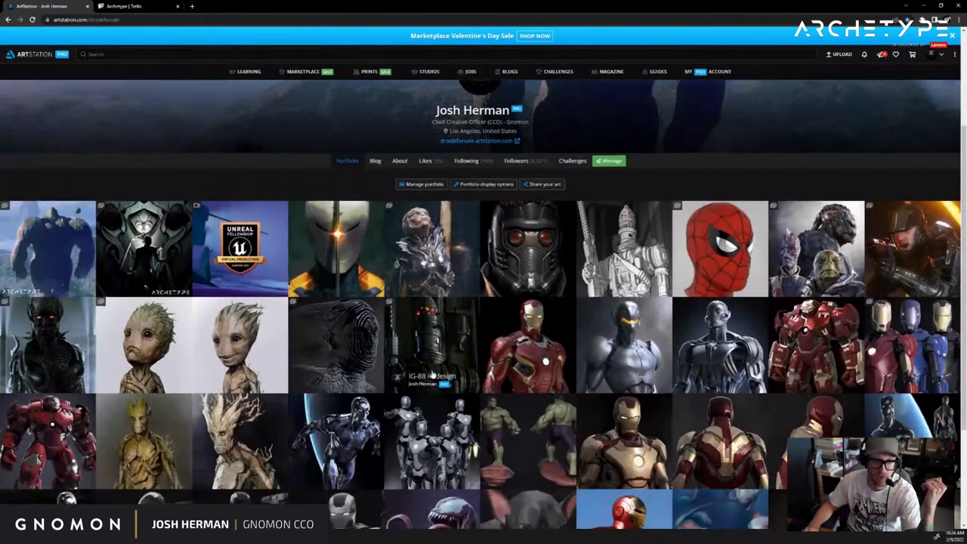
# Open the Untitled Project artwork, look at its creature design, and return to the start of the portfolio page
pyautogui.scroll(-2, 433, 375)
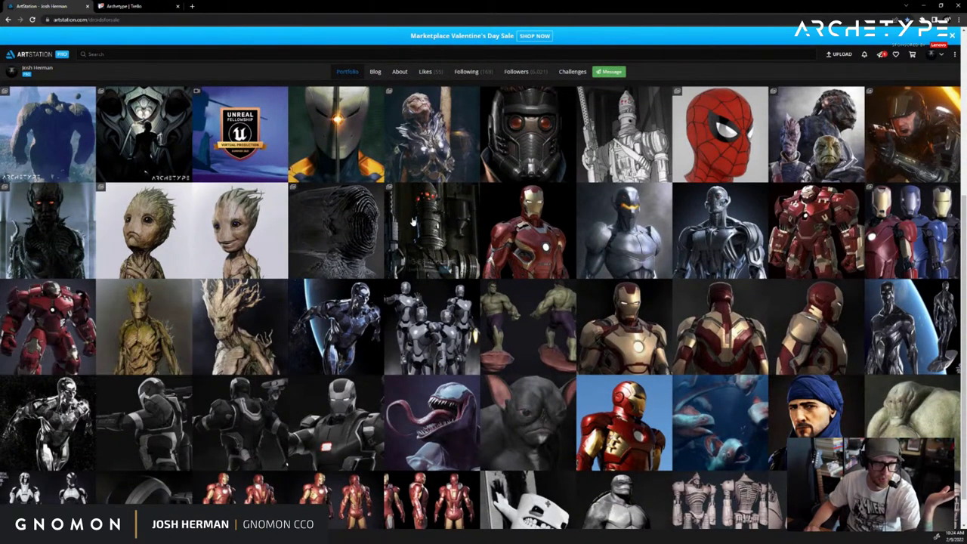
pyautogui.scroll(1, 143, 348)
pyautogui.click(345, 270)
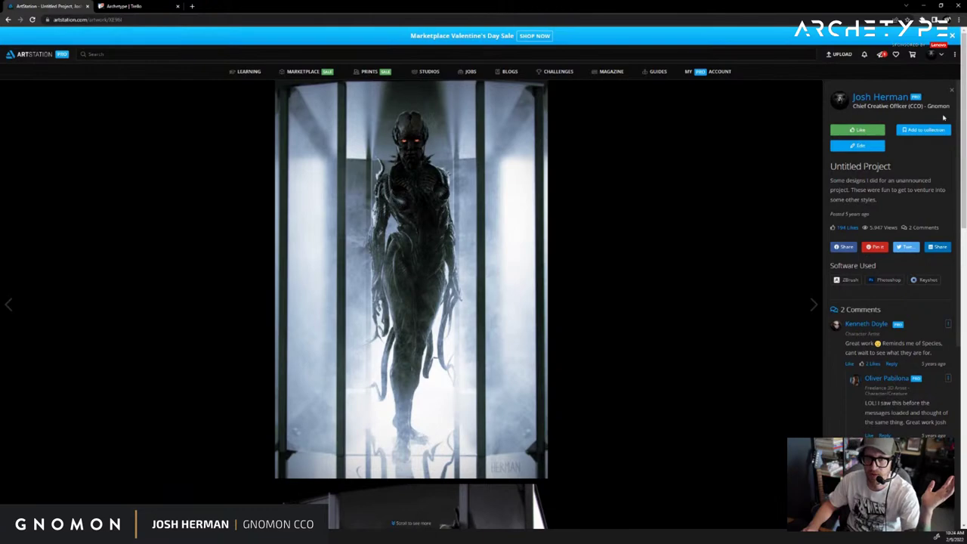
pyautogui.click(951, 89)
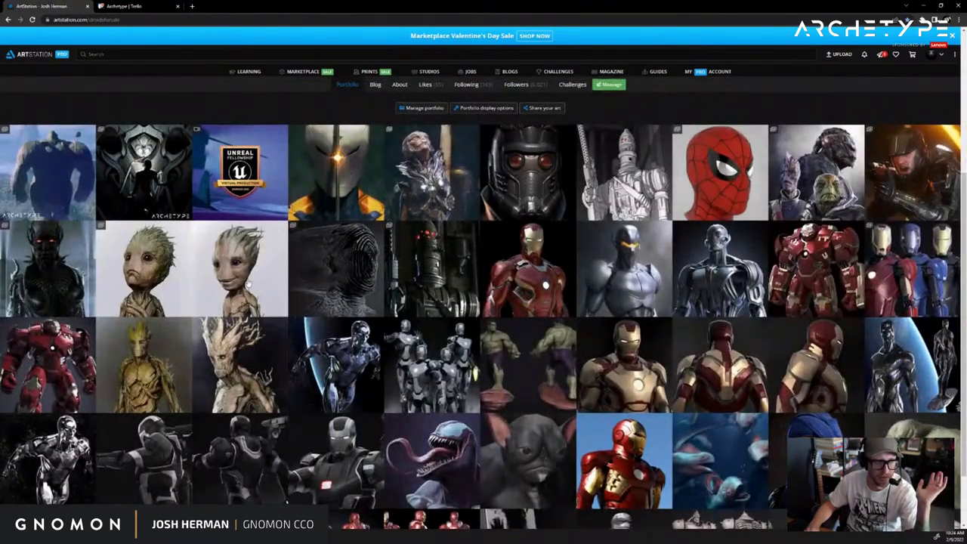
pyautogui.scroll(3, 248, 284)
pyautogui.scroll(3, 43, 284)
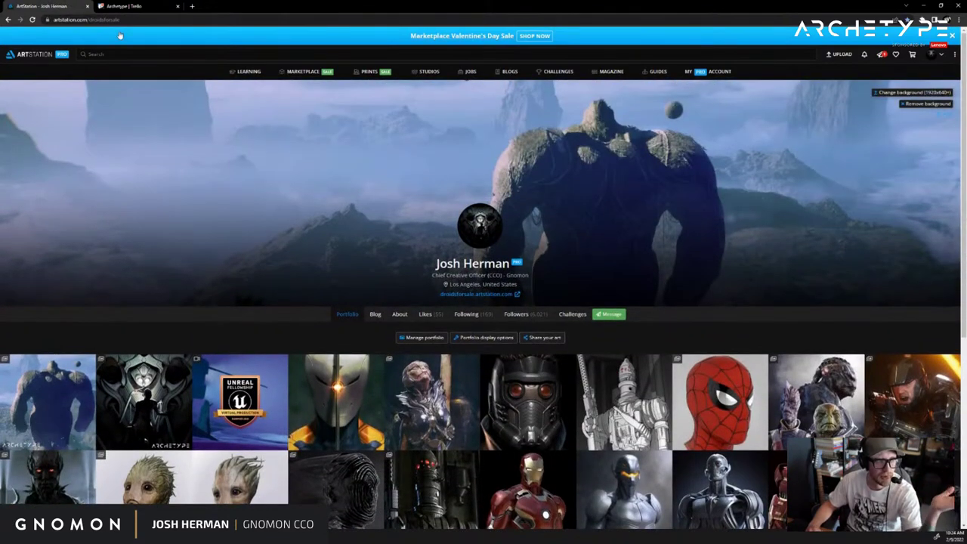
# Switch to Photoshop and handwrite an underlined GOALS heading beside the sketches, with a first item for a 100% UE5 timelapse
pyautogui.moveTo(367, 4)
pyautogui.mouseDown()
pyautogui.moveTo(493, 66)
pyautogui.moveTo(966, 89)
pyautogui.mouseUp()
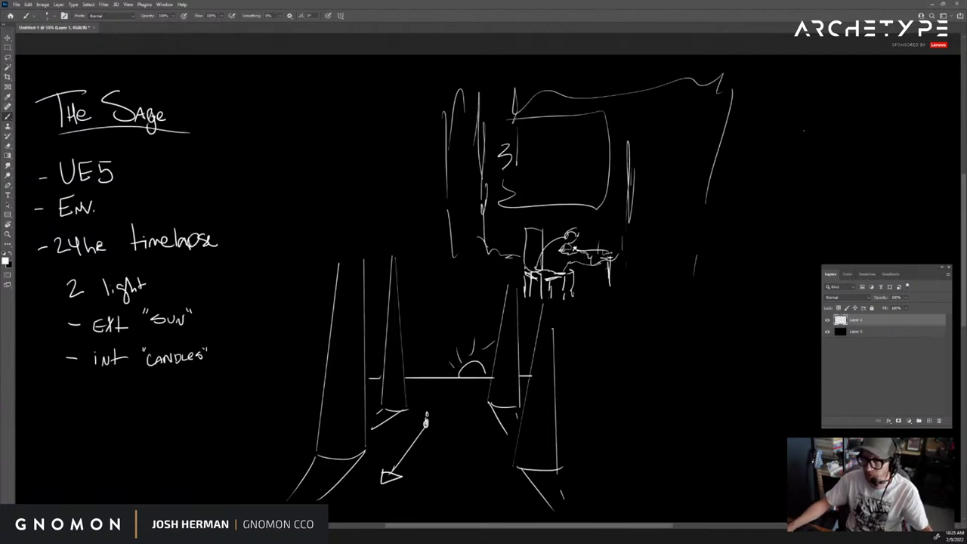
pyautogui.moveTo(778, 116)
pyautogui.mouseDown()
pyautogui.moveTo(791, 127)
pyautogui.moveTo(790, 110)
pyautogui.moveTo(865, 115)
pyautogui.mouseUp()
pyautogui.hotkey('ctrl', 'z')
pyautogui.hotkey('ctrl', 'z')
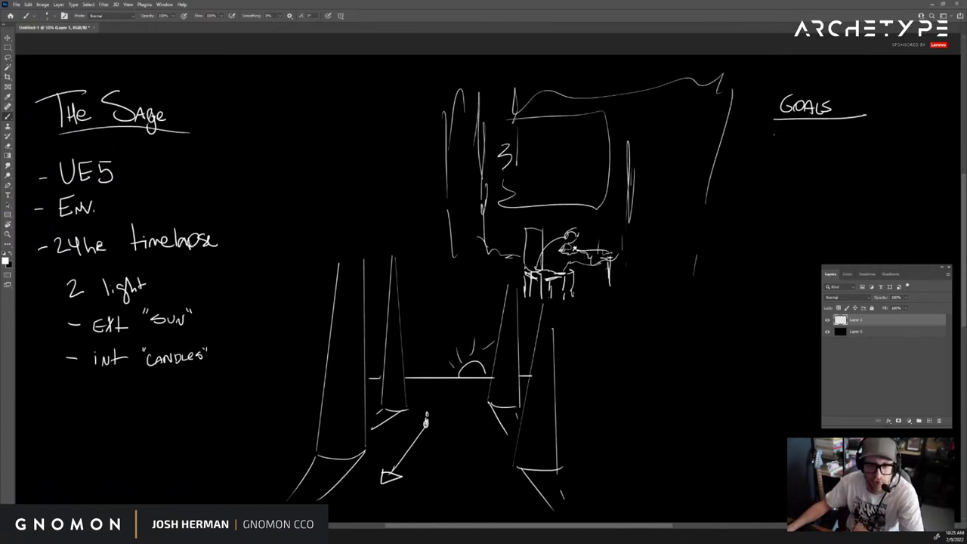
pyautogui.moveTo(772, 133); pyautogui.dragTo(833, 139)
pyautogui.moveTo(839, 129)
pyautogui.mouseDown()
pyautogui.moveTo(863, 139)
pyautogui.moveTo(887, 125)
pyautogui.moveTo(896, 136)
pyautogui.mouseUp()
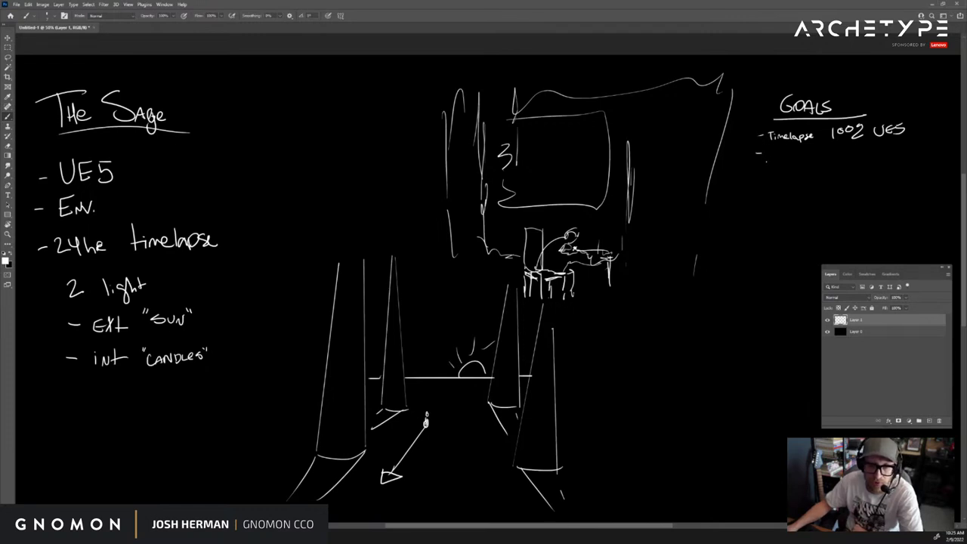
# Erase the malformed symbol after 100 in the timelapse goal using a smaller eraser and redraw it as a percent sign
pyautogui.press('e')
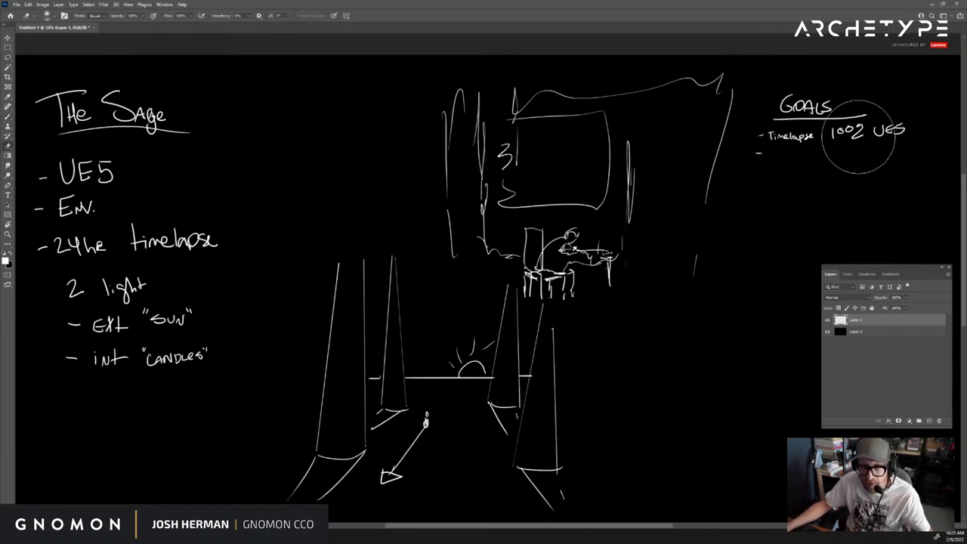
pyautogui.press('[')
pyautogui.press('[')
pyautogui.press('[')
pyautogui.press('[')
pyautogui.press('[')
pyautogui.press('[')
pyautogui.press('[')
pyautogui.press('[')
pyautogui.press('[')
pyautogui.press('[')
pyautogui.moveTo(853, 140)
pyautogui.mouseDown()
pyautogui.moveTo(858, 121)
pyautogui.moveTo(854, 137)
pyautogui.mouseUp()
pyautogui.press('b')
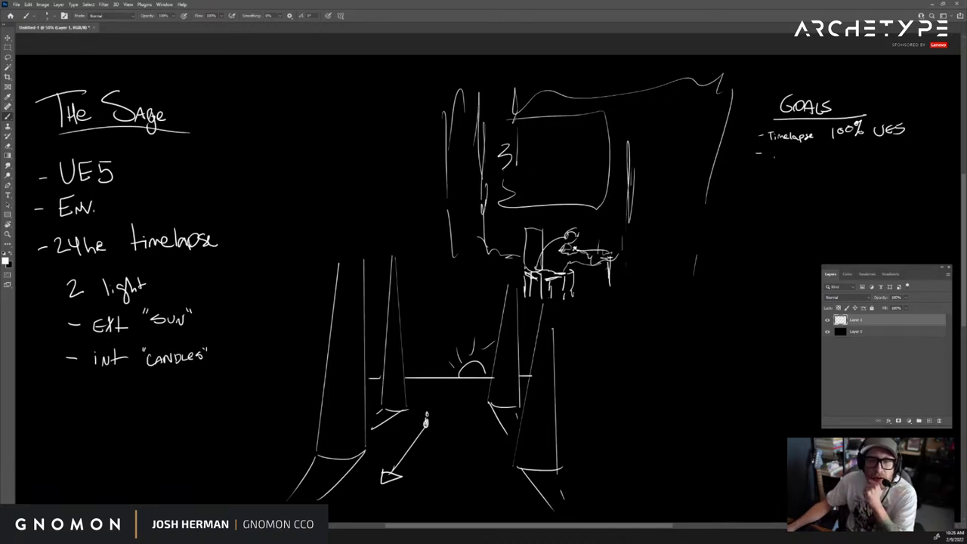
# Handwrite Control Rig as the second goal and add a dash for a third item beneath it
pyautogui.moveTo(775, 153)
pyautogui.mouseDown()
pyautogui.moveTo(775, 163)
pyautogui.moveTo(848, 165)
pyautogui.mouseUp()
pyautogui.click(789, 162)
pyautogui.moveTo(847, 152); pyautogui.dragTo(868, 173)
pyautogui.click(862, 163)
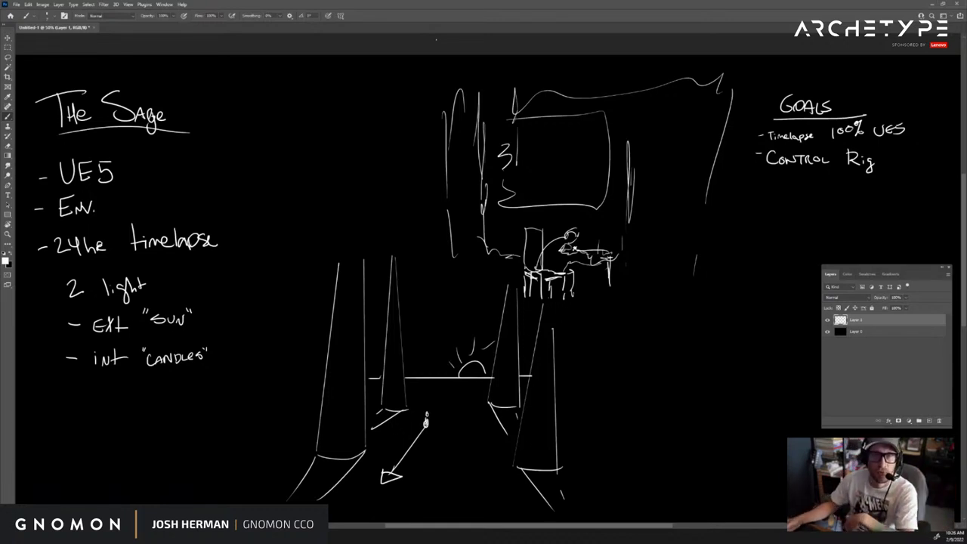
pyautogui.moveTo(754, 182); pyautogui.dragTo(763, 181)
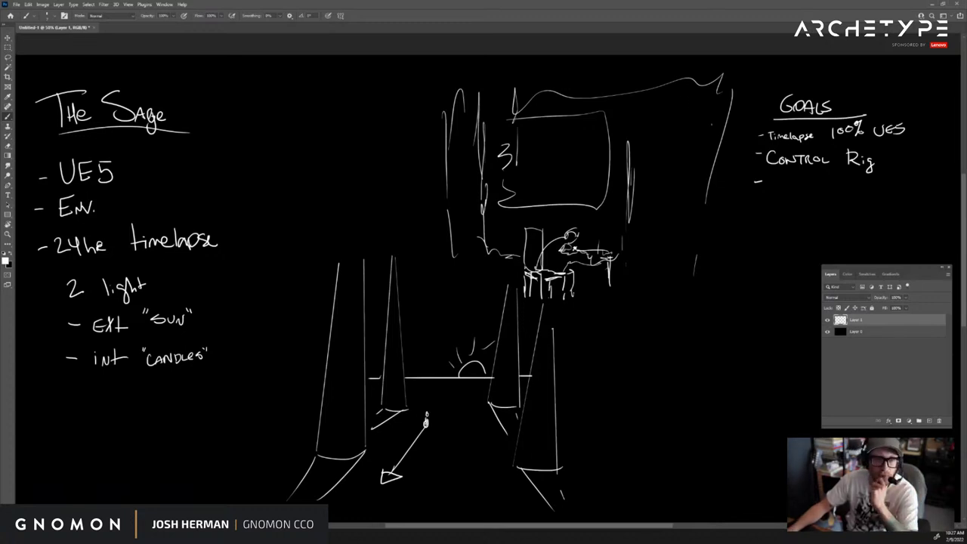
# Circle the Control Rig and timelapse goals for emphasis, then undo the marks
pyautogui.moveTo(869, 139)
pyautogui.mouseDown()
pyautogui.moveTo(794, 141)
pyautogui.moveTo(840, 147)
pyautogui.mouseUp()
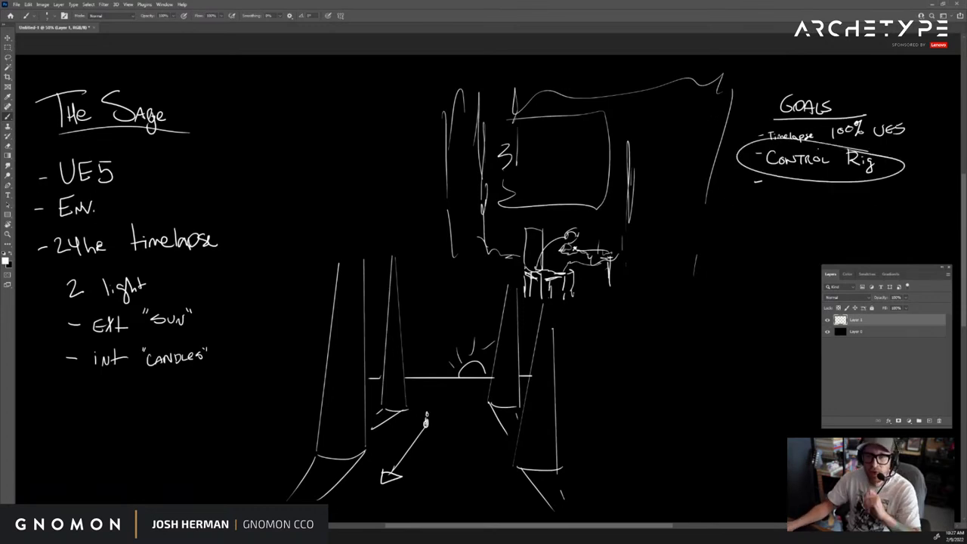
pyautogui.moveTo(911, 118); pyautogui.dragTo(856, 106)
pyautogui.hotkey('ctrl', 'z')
pyautogui.hotkey('ctrl', 'z')
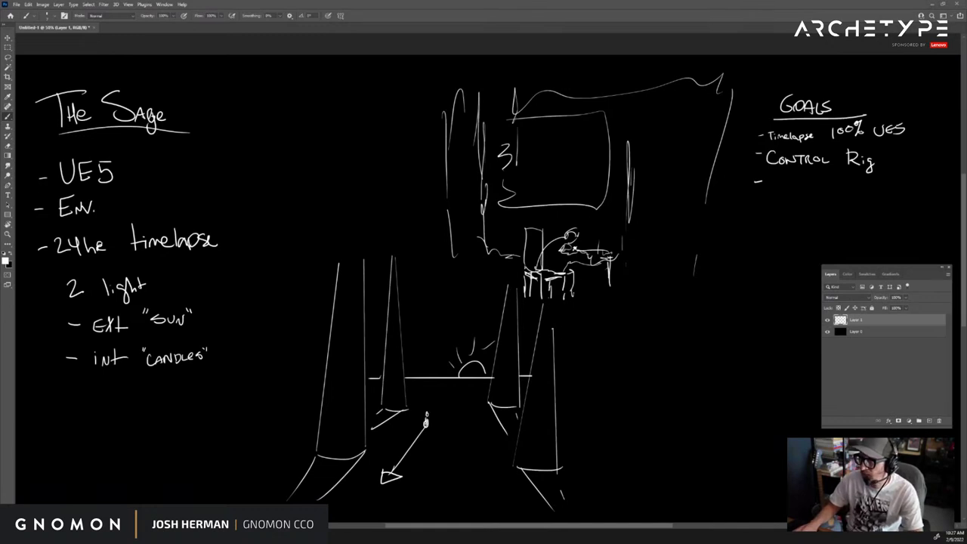
# Switch to ZBrush, load the Base Man With Shoes tool in place of the head bust, and select the larger body
pyautogui.press('super+d')
pyautogui.hotkey('alt', 'Tab')
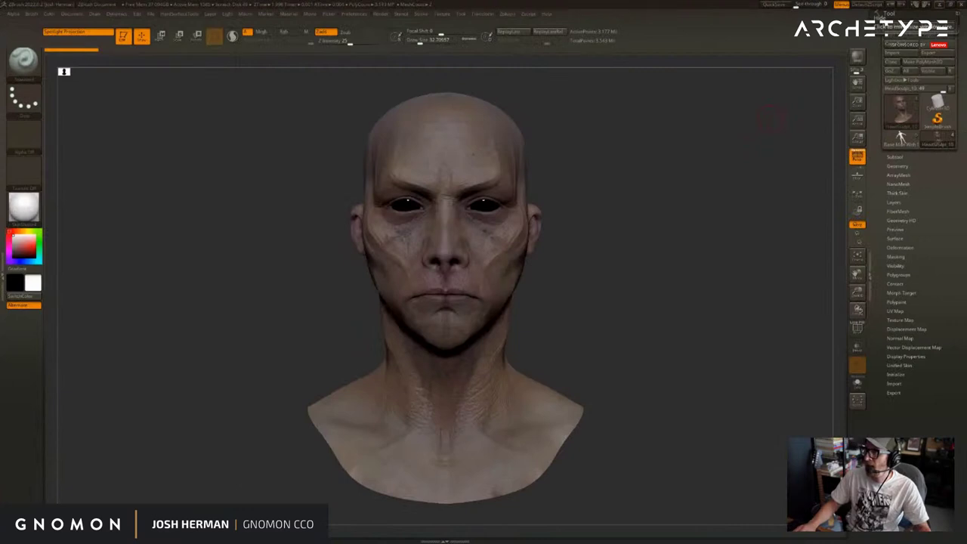
pyautogui.moveTo(582, 130); pyautogui.dragTo(721, 192)
pyautogui.click(901, 136)
pyautogui.press('f')
pyautogui.keyDown('alt'); pyautogui.click(368, 181); pyautogui.keyUp('alt')
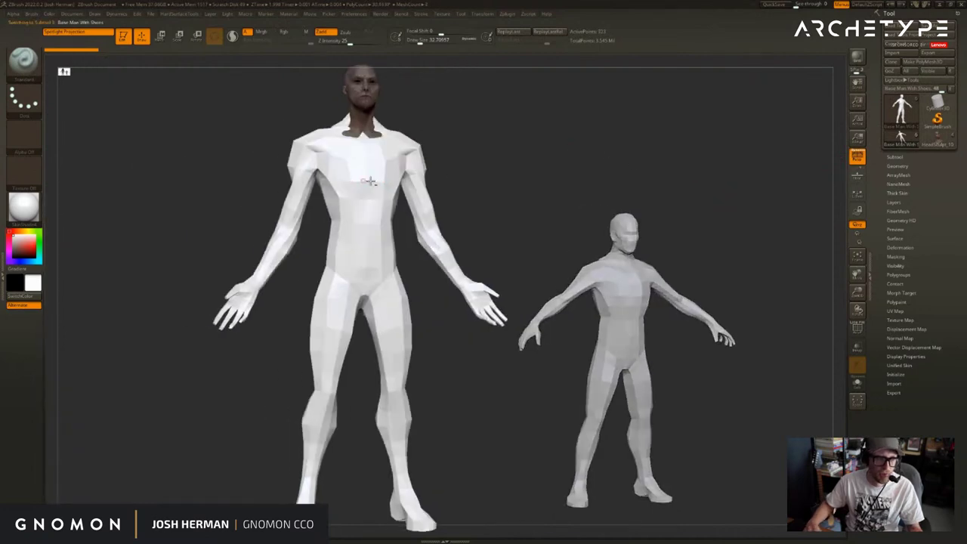
# Change the material on the white base figures to a beige-grey shade
pyautogui.keyDown('alt'); pyautogui.moveTo(516, 160); pyautogui.dragTo(509, 152); pyautogui.keyUp('alt')
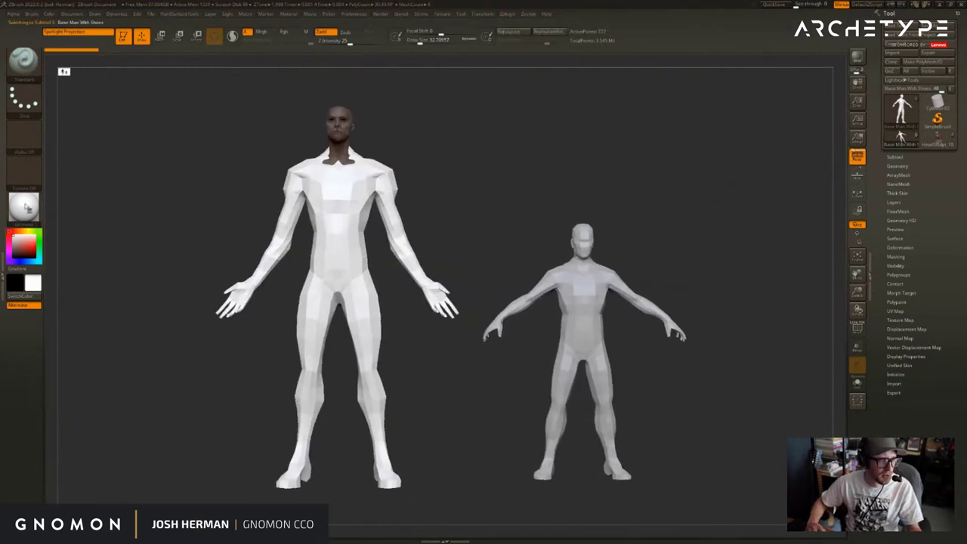
pyautogui.click(29, 209)
pyautogui.click(577, 317)
pyautogui.moveTo(514, 238); pyautogui.dragTo(602, 179)
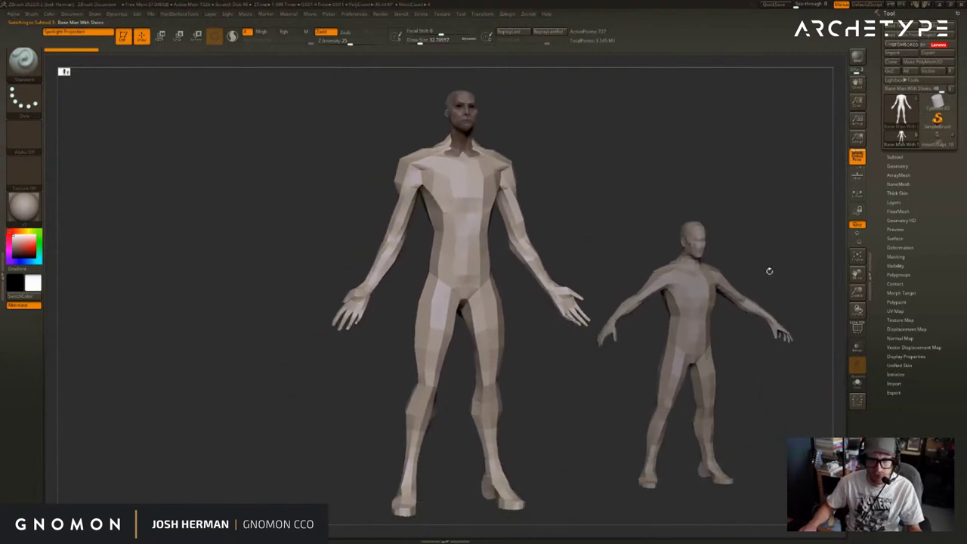
# Examine the two base figures together and inspect the larger figure's head up close
pyautogui.moveTo(762, 217); pyautogui.dragTo(723, 212)
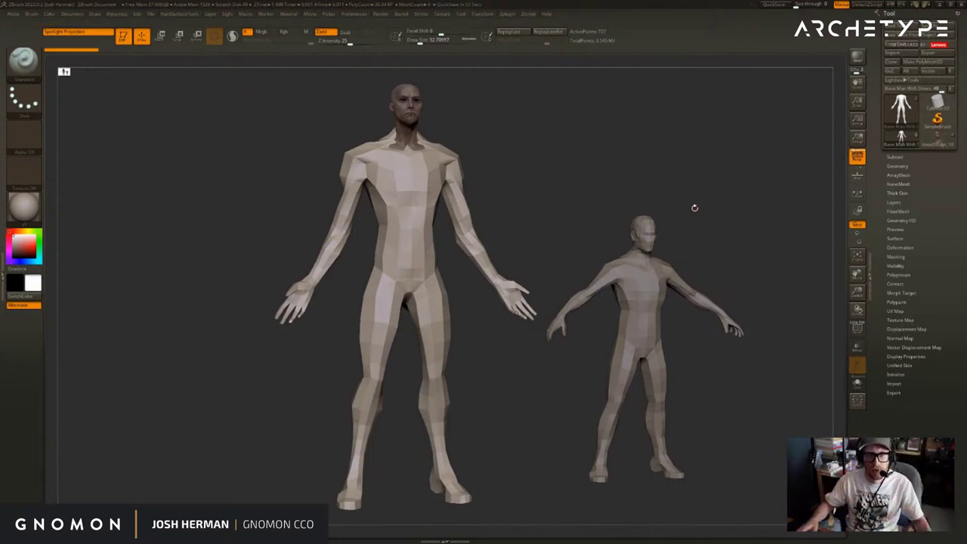
pyautogui.keyDown('alt'); pyautogui.moveTo(647, 127); pyautogui.dragTo(599, 216); pyautogui.keyUp('alt')
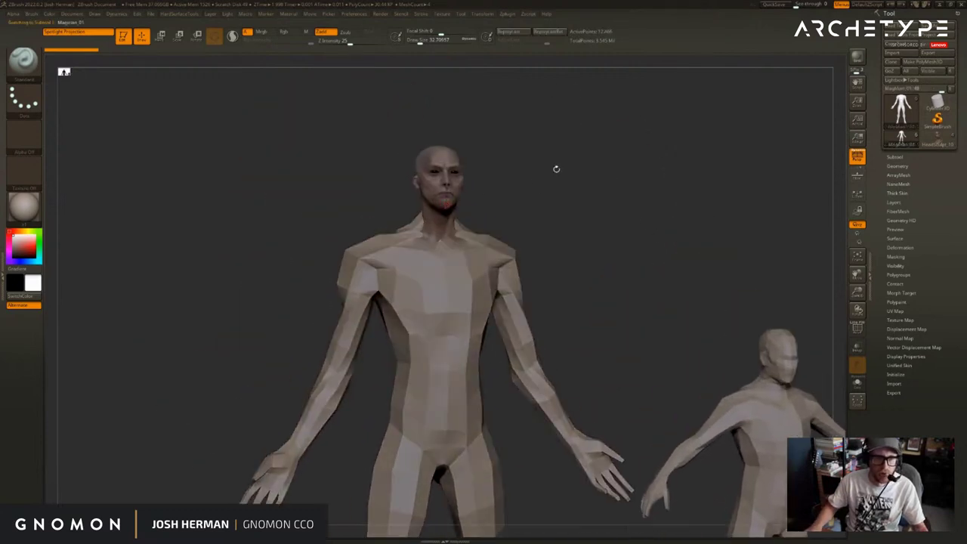
pyautogui.keyDown('alt'); pyautogui.moveTo(554, 169); pyautogui.dragTo(633, 169); pyautogui.keyUp('alt')
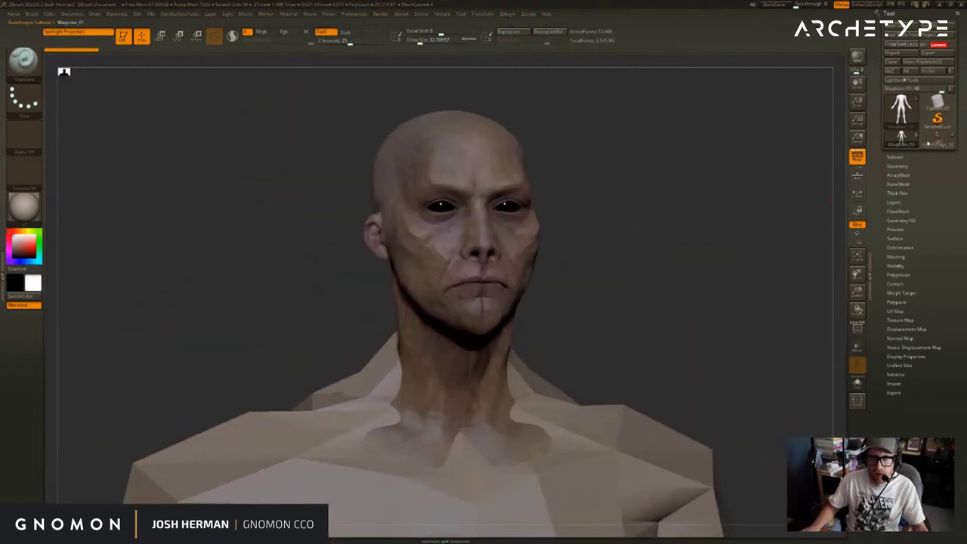
# Bring back the HeadSculpt_10 bust in place of the base figure and assign it a light material from the standard materials
pyautogui.click(929, 142)
pyautogui.click(25, 207)
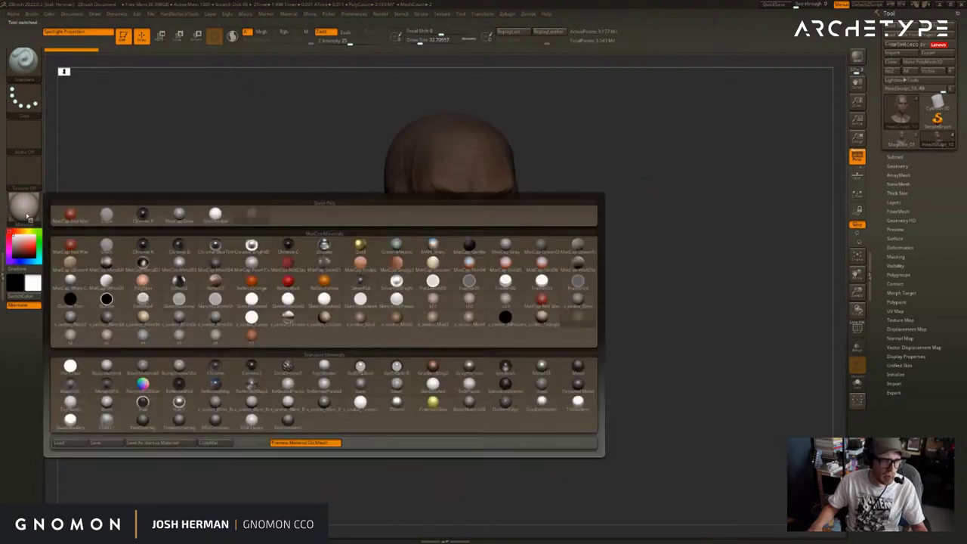
pyautogui.click(433, 385)
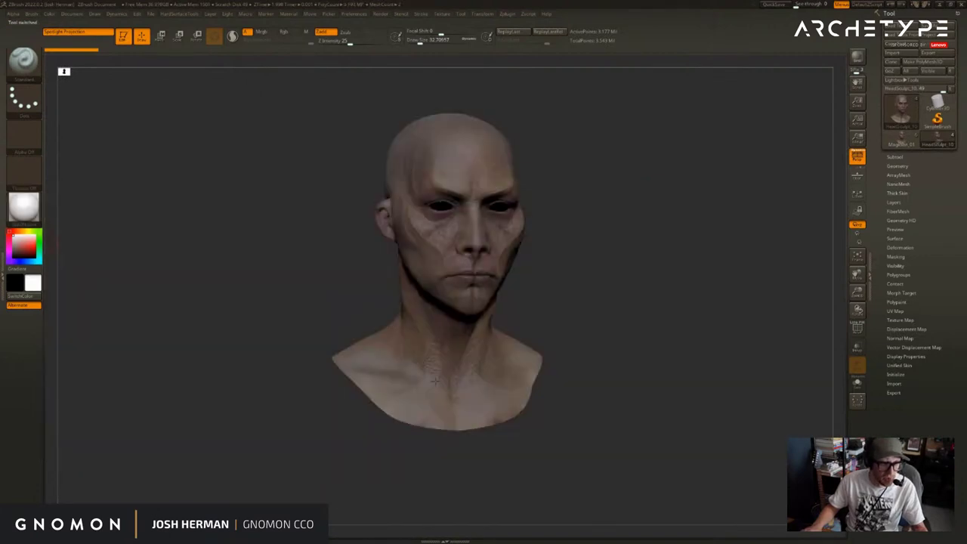
# Examine the sculpted head bust from the front, both three-quarter sides and profile, including its facial and neck details
pyautogui.keyDown('shift'); pyautogui.moveTo(650, 246); pyautogui.dragTo(633, 319); pyautogui.keyUp('shift')
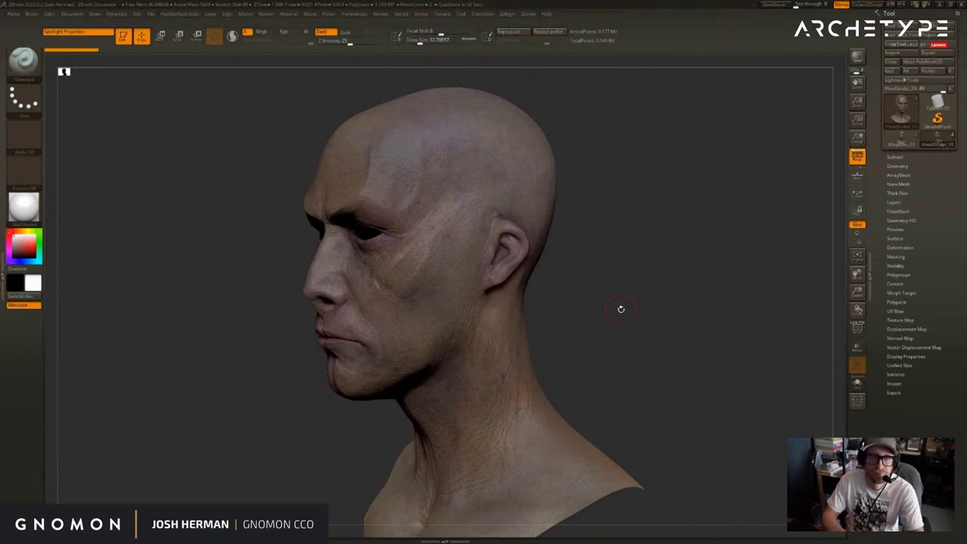
pyautogui.moveTo(621, 309); pyautogui.dragTo(651, 321)
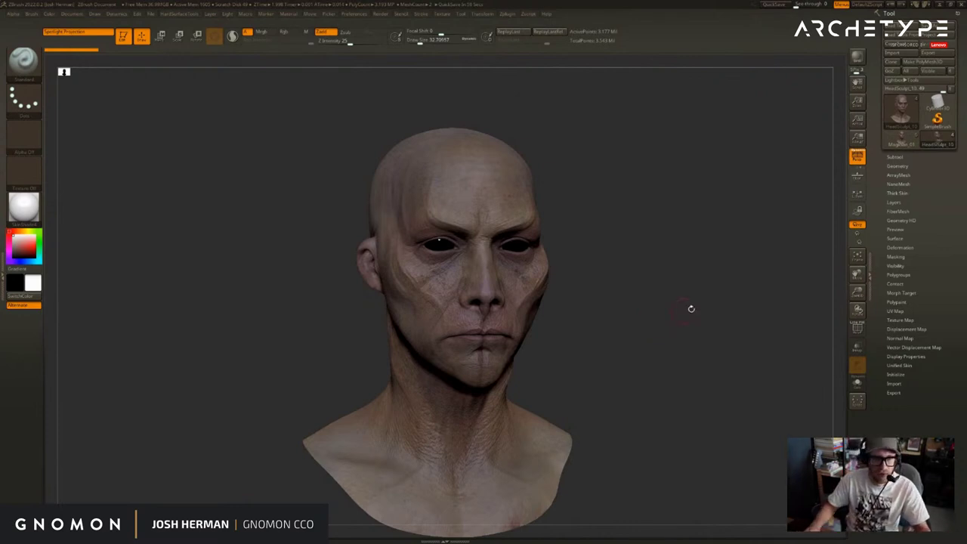
pyautogui.moveTo(708, 304); pyautogui.dragTo(699, 282)
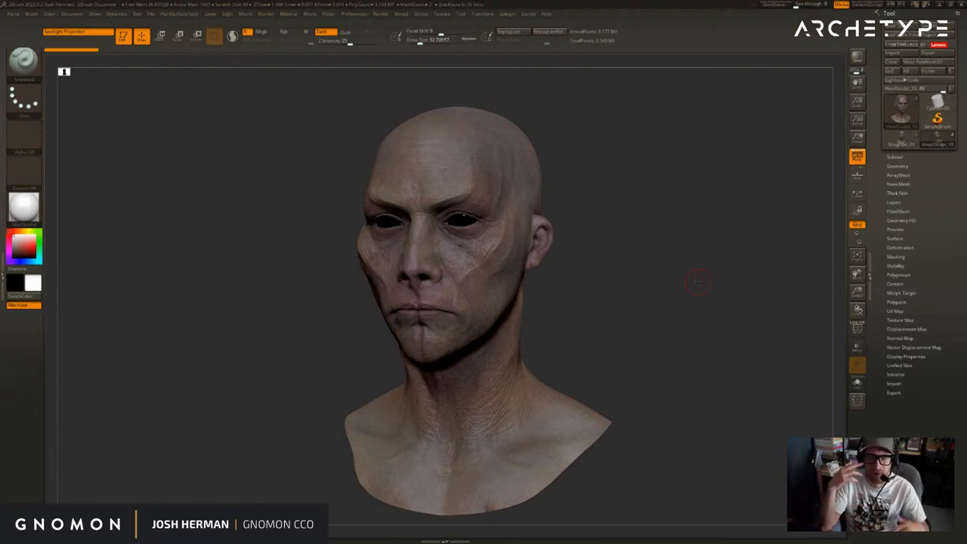
pyautogui.moveTo(603, 269)
pyautogui.mouseDown()
pyautogui.moveTo(589, 268)
pyautogui.moveTo(636, 274)
pyautogui.mouseUp()
pyautogui.keyDown('ctrl'); pyautogui.moveTo(680, 282); pyautogui.dragTo(680, 278, button='right'); pyautogui.keyUp('ctrl')
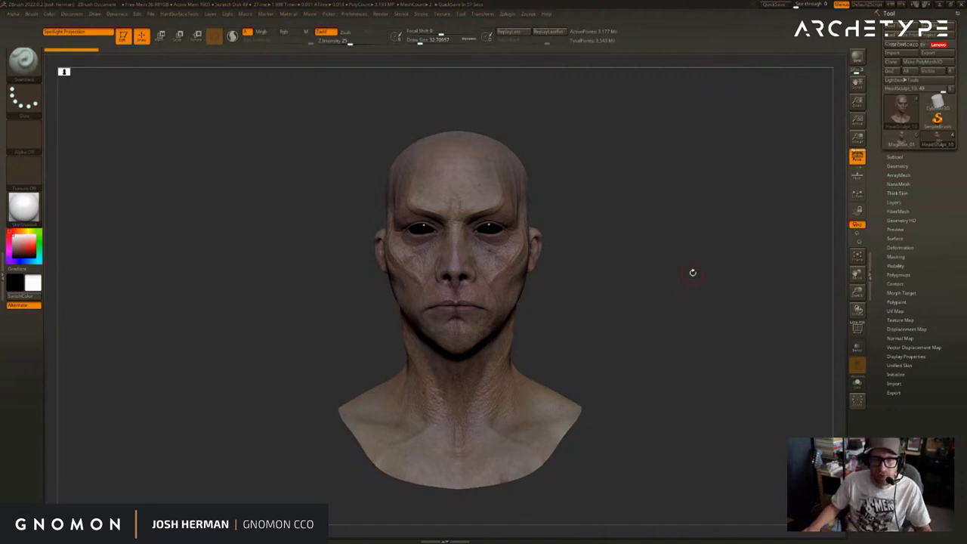
pyautogui.moveTo(691, 272)
pyautogui.mouseDown()
pyautogui.moveTo(697, 280)
pyautogui.moveTo(679, 282)
pyautogui.mouseUp()
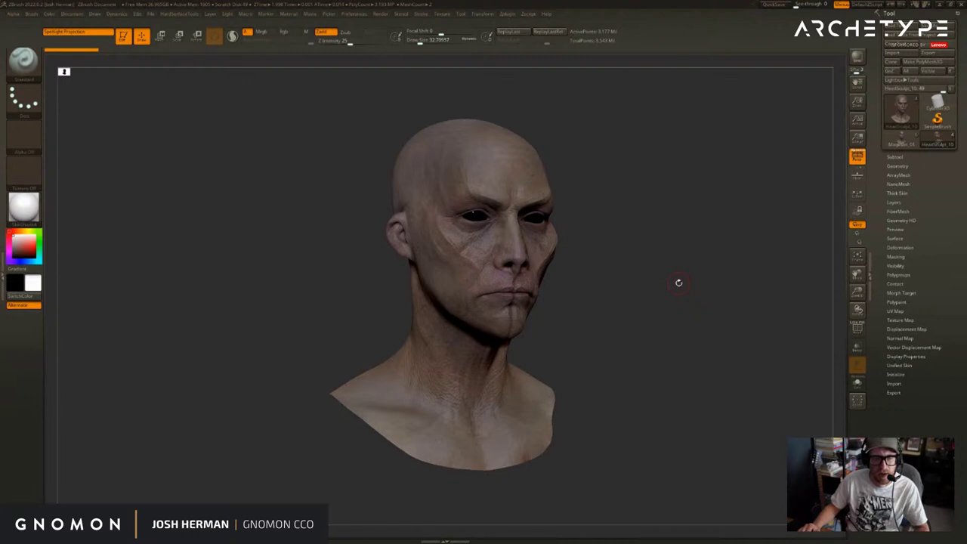
pyautogui.moveTo(686, 281)
pyautogui.mouseDown()
pyautogui.moveTo(682, 267)
pyautogui.moveTo(736, 216)
pyautogui.moveTo(727, 169)
pyautogui.moveTo(737, 168)
pyautogui.mouseUp()
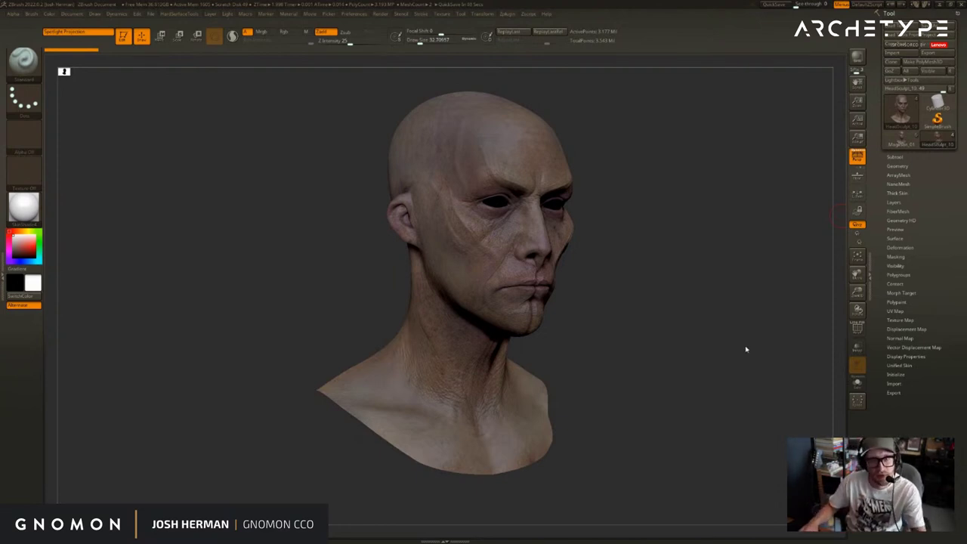
pyautogui.moveTo(746, 322)
pyautogui.mouseDown()
pyautogui.moveTo(734, 315)
pyautogui.moveTo(749, 310)
pyautogui.mouseUp()
pyautogui.moveTo(938, 138)
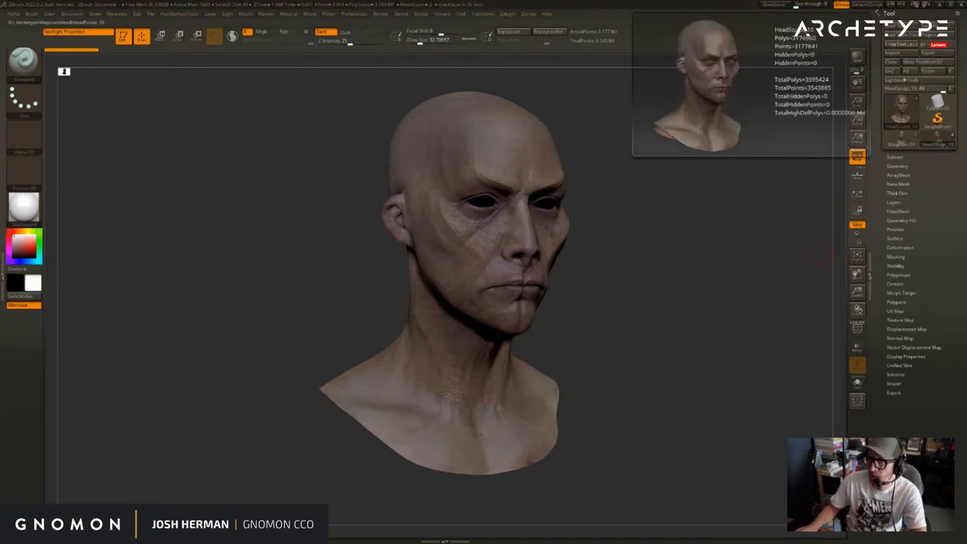
pyautogui.press('super+d')
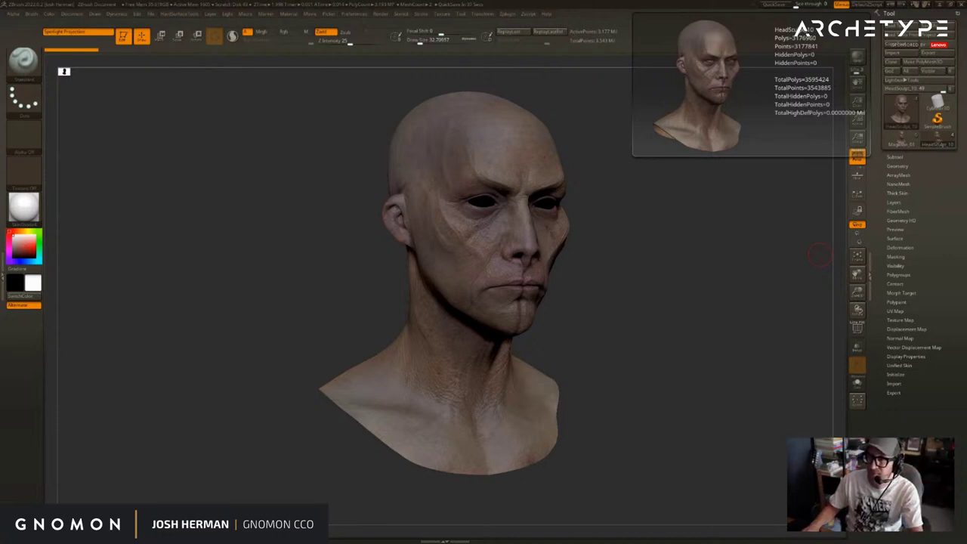
pyautogui.moveTo(765, 291); pyautogui.dragTo(741, 305)
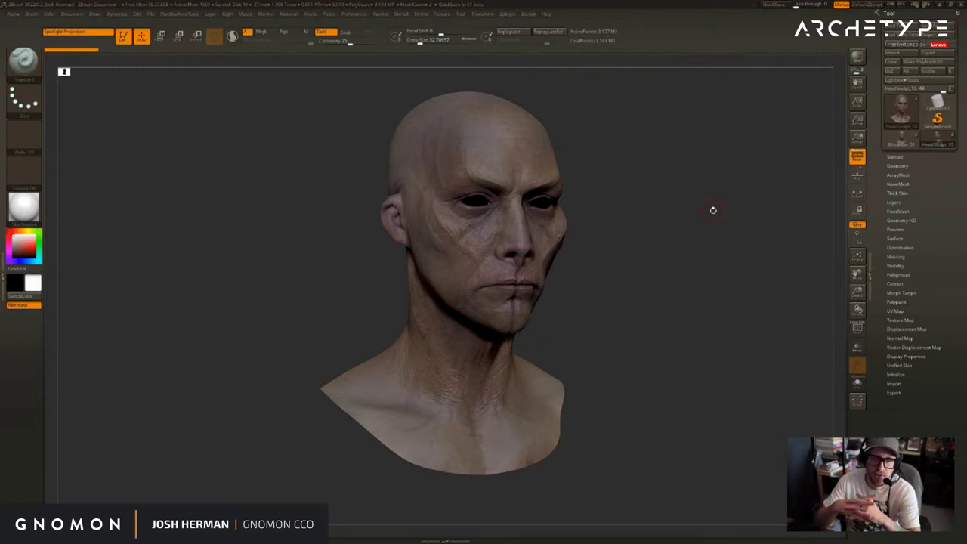
pyautogui.moveTo(732, 124); pyautogui.dragTo(725, 176)
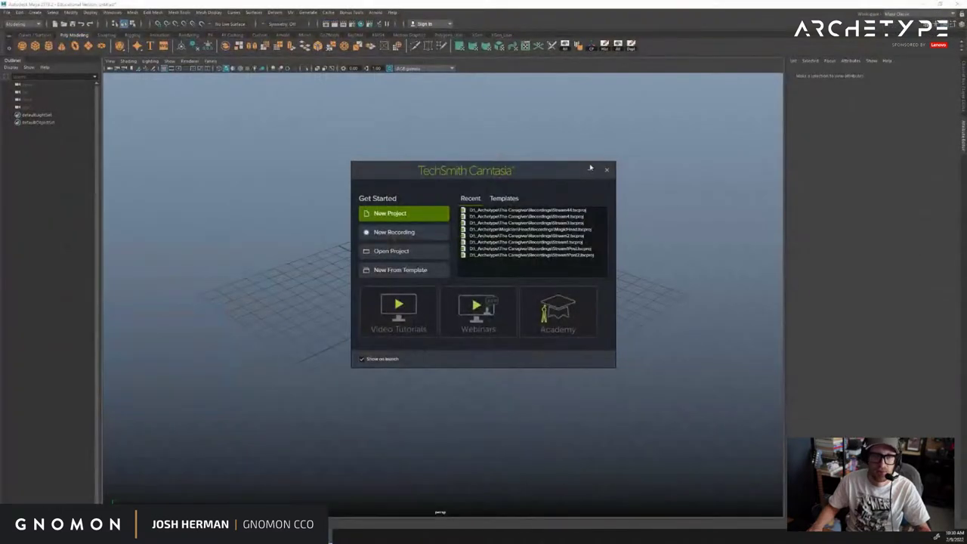
# Switch to Camtasia, start a new project, and move its restored window off the main screen
pyautogui.moveTo(543, 169); pyautogui.dragTo(596, 134)
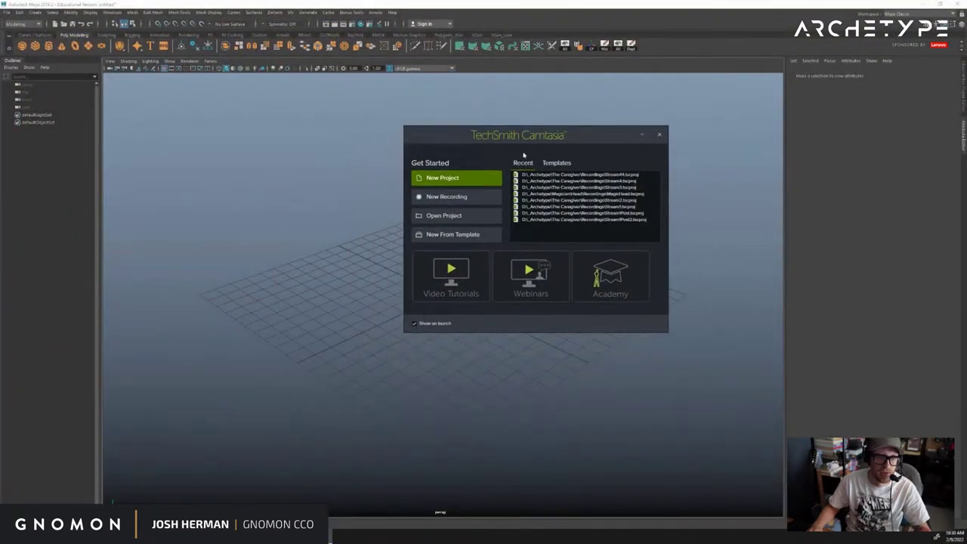
pyautogui.click(457, 178)
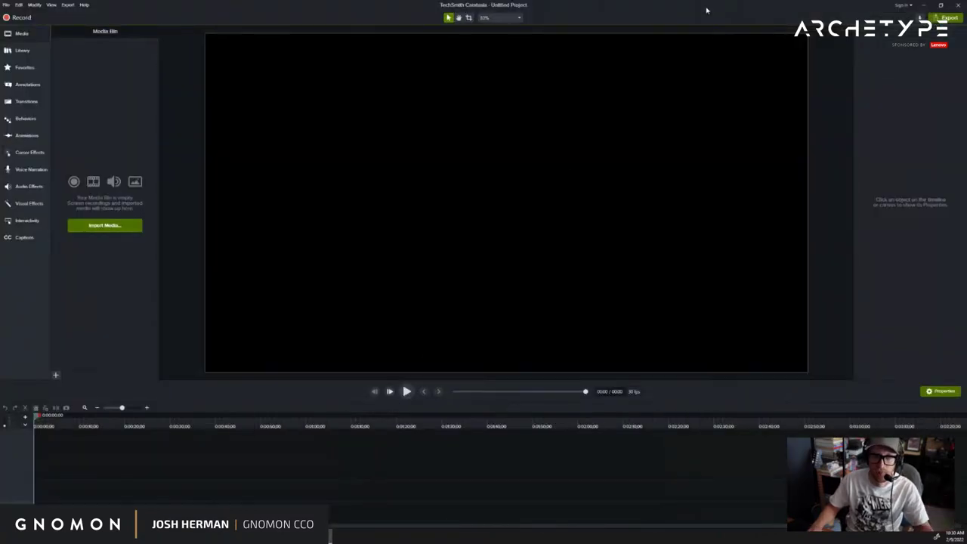
pyautogui.doubleClick(706, 6)
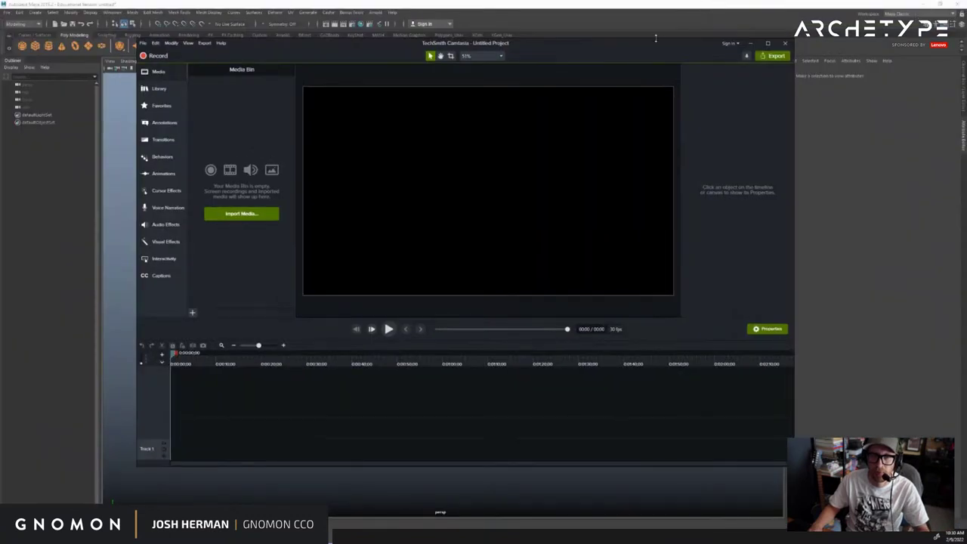
pyautogui.moveTo(651, 48); pyautogui.dragTo(966, 76)
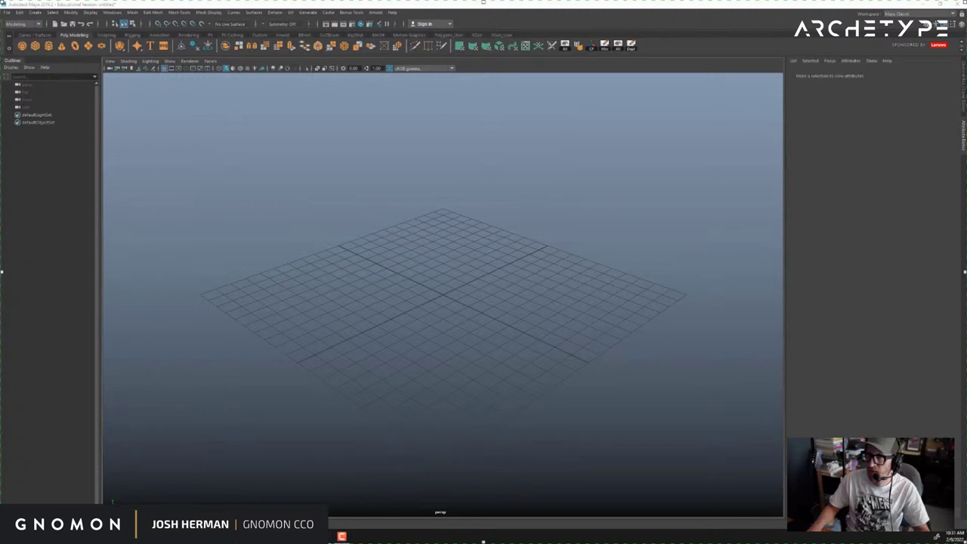
# Bring the browser with the ArtStation portfolio onto the main screen, view The Caregiver artwork, and close it again
pyautogui.moveTo(966, 125); pyautogui.dragTo(328, 68)
pyautogui.scroll(-3, 261, 253)
pyautogui.click(145, 292)
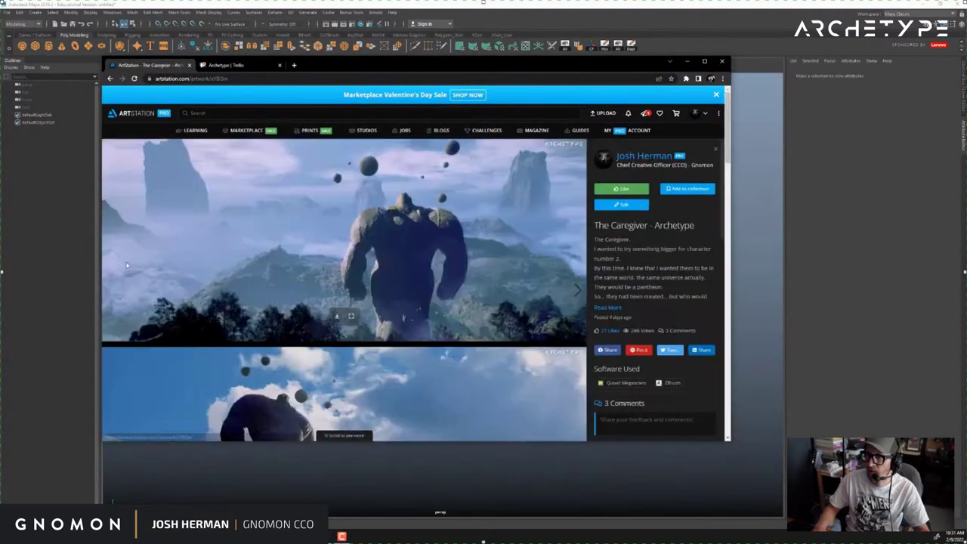
pyautogui.click(716, 149)
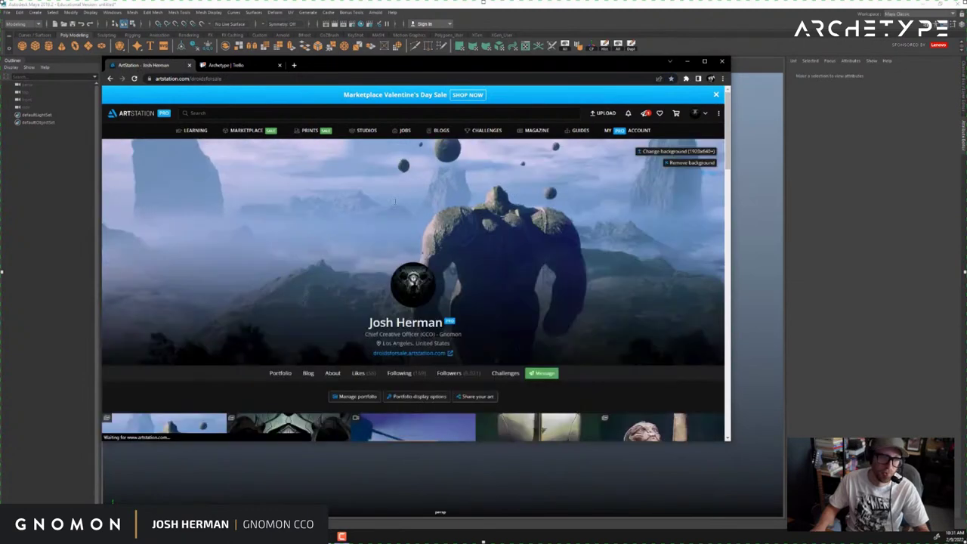
# Open The Artist/Creator artwork, dismiss the marketplace sale banner, and look through its images
pyautogui.click(281, 298)
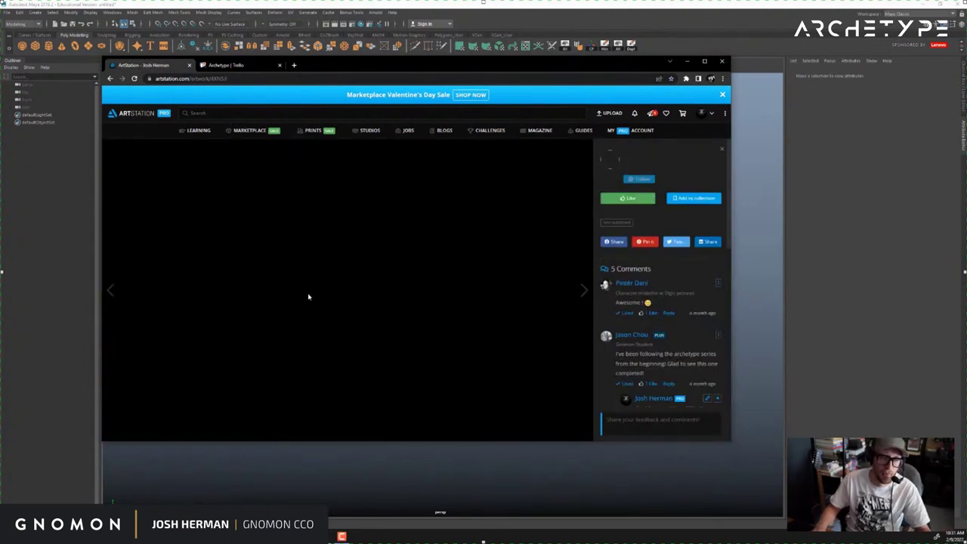
pyautogui.click(723, 97)
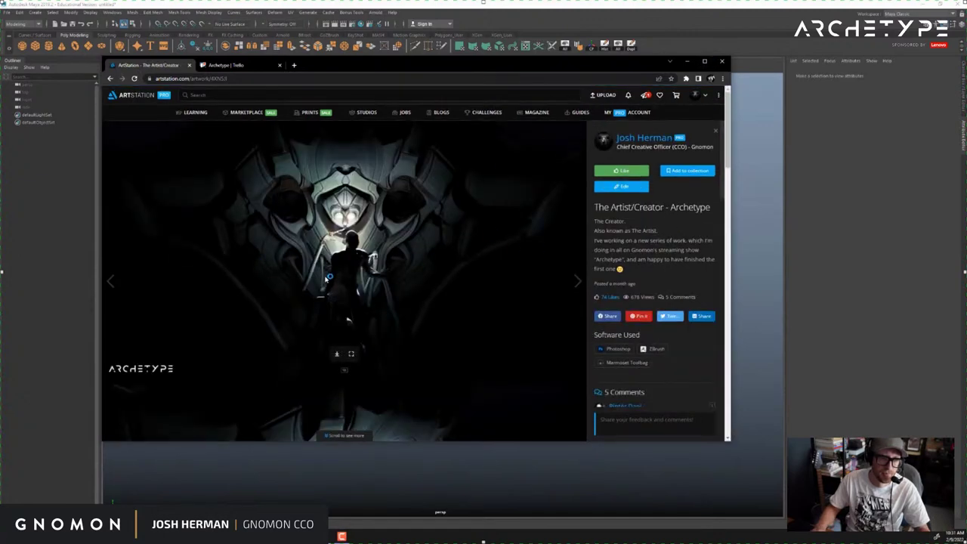
pyautogui.scroll(-3, 330, 279)
pyautogui.scroll(-5, 330, 281)
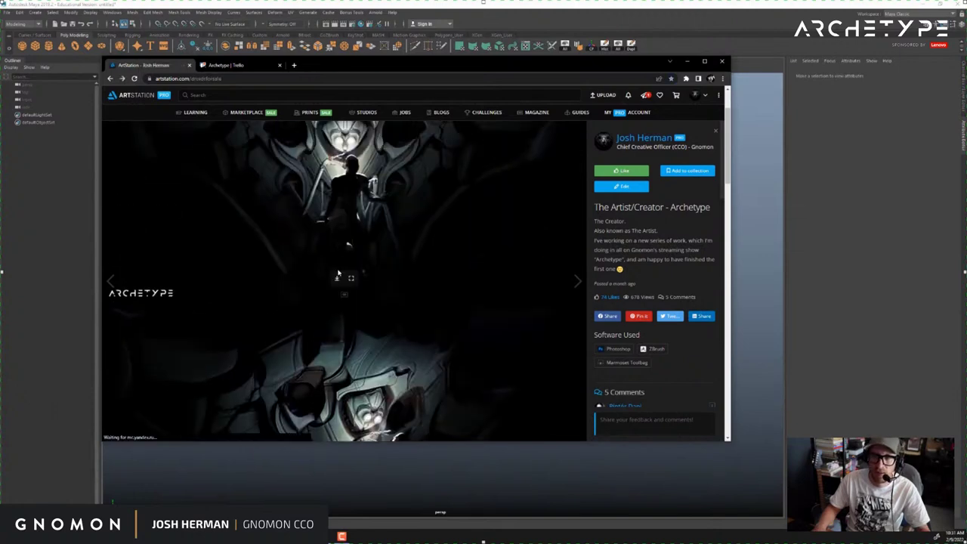
# Return to the portfolio, reopen The Caregiver artwork, and widen the browser window to enlarge its images
pyautogui.press('Escape')
pyautogui.click(344, 302)
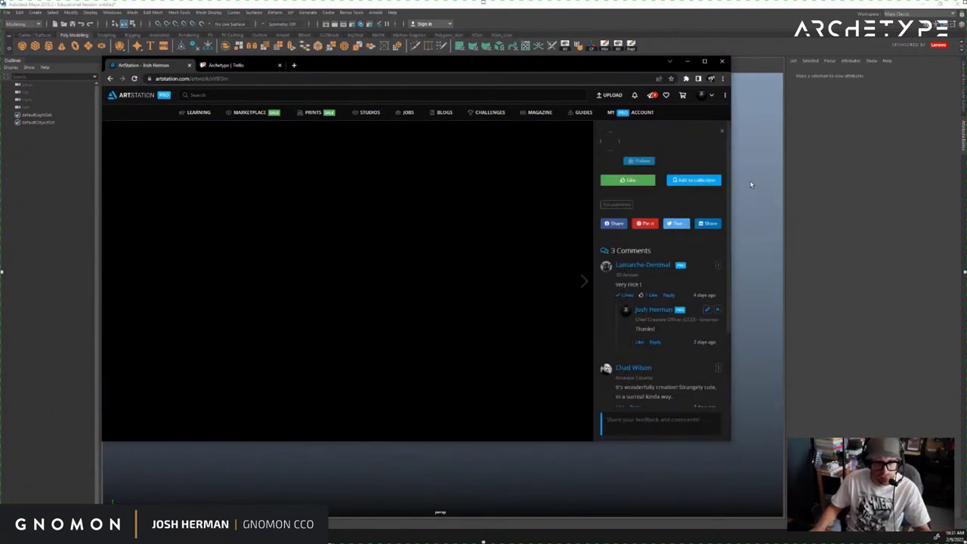
pyautogui.moveTo(731, 179); pyautogui.dragTo(871, 179)
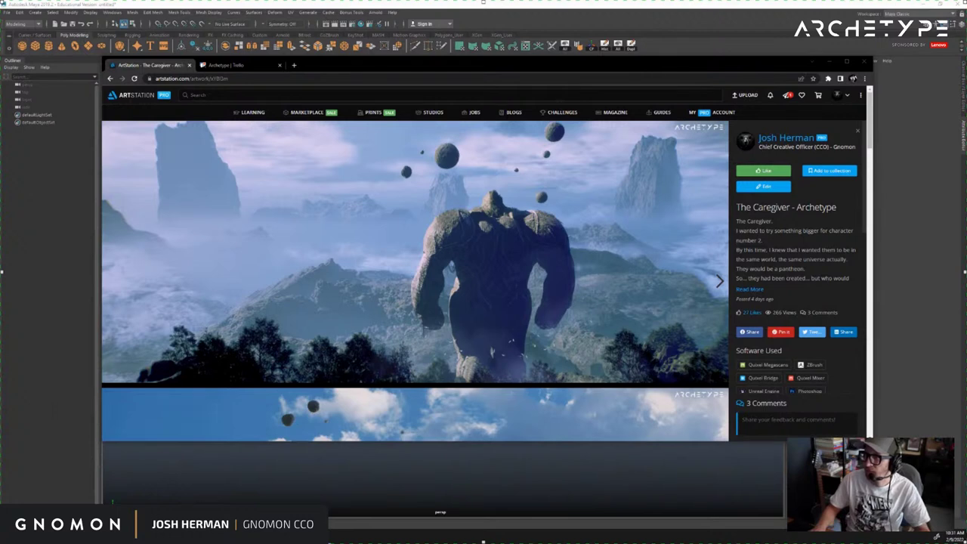
# Switch to the Unreal Project Browser and choose the Third Person template from the Games category
pyautogui.hotkey('alt', 'Tab')
pyautogui.hotkey('alt', 'Tab')
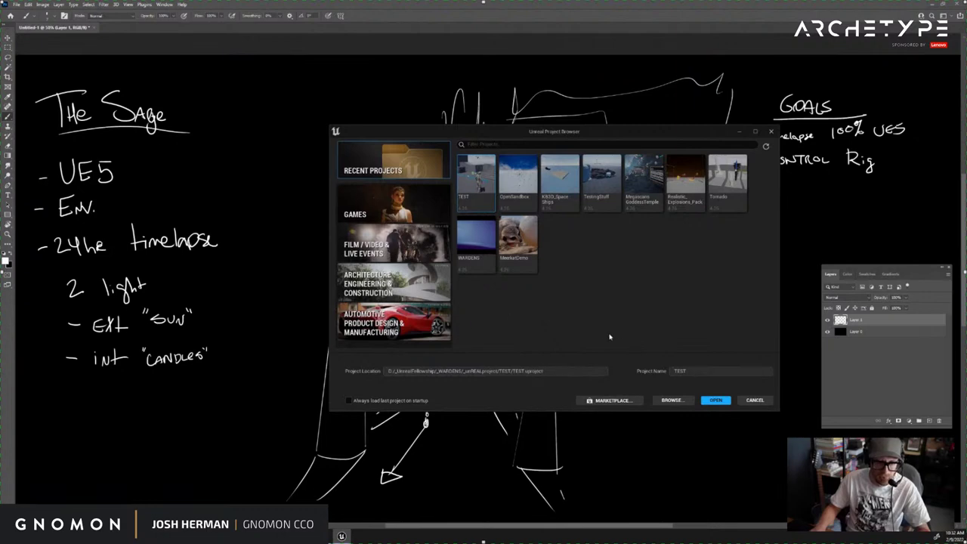
pyautogui.click(381, 204)
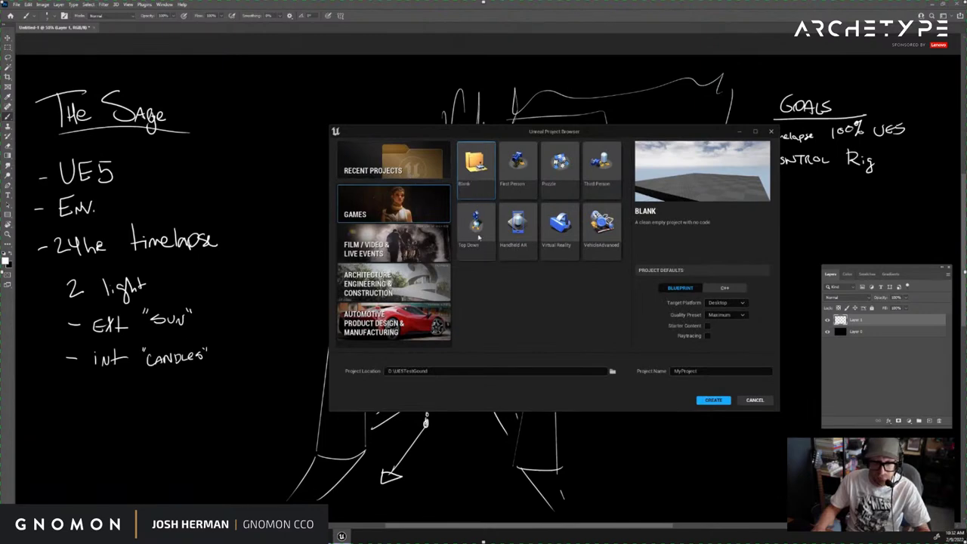
pyautogui.click(609, 176)
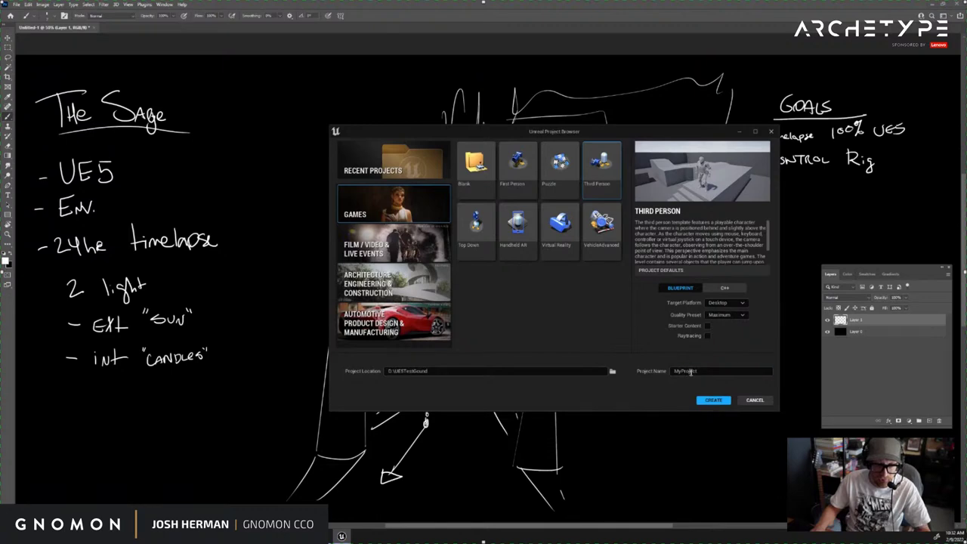
# Name the new Unreal project TheSage
pyautogui.doubleClick(690, 372)
pyautogui.write('TehS')
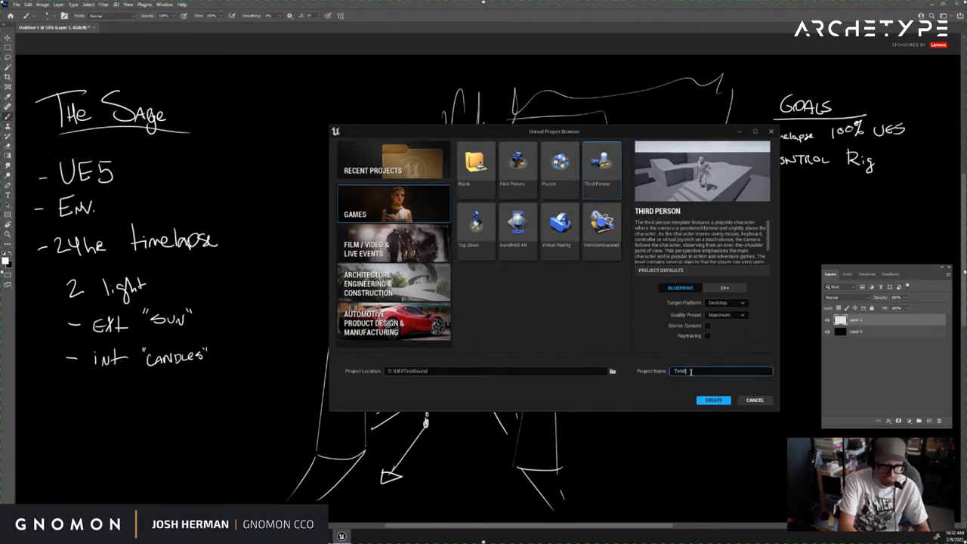
pyautogui.write('age')
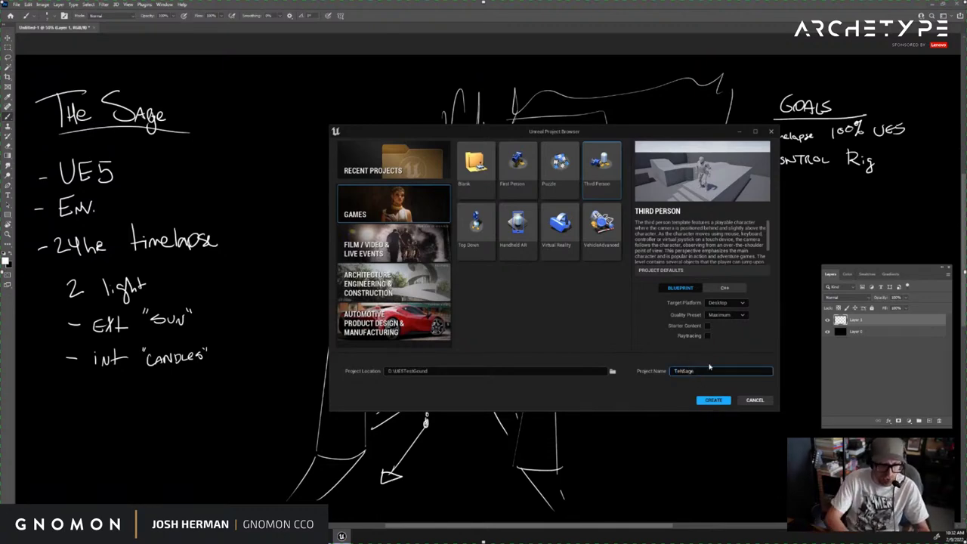
pyautogui.write('e')
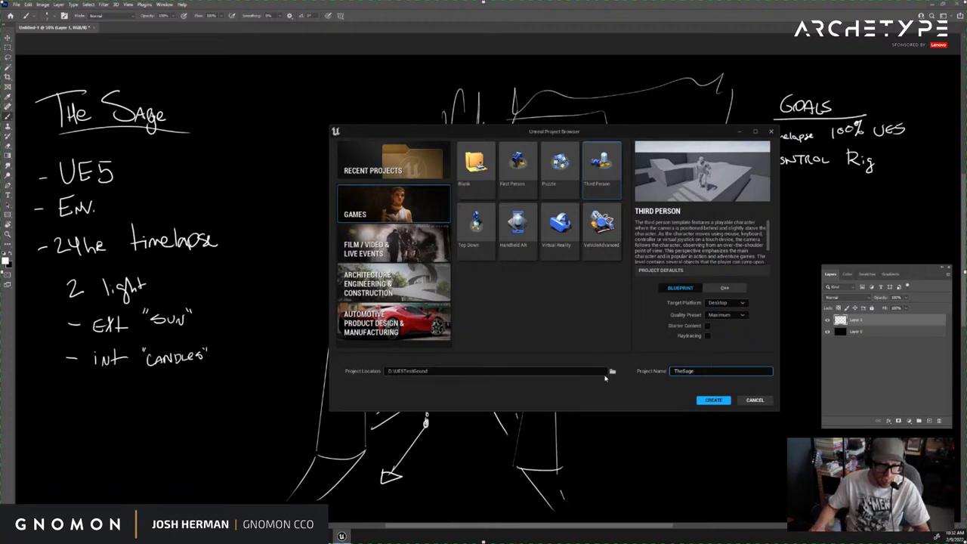
# Set the project location to the The Sage folder inside _Archetype on the D: drive
pyautogui.click(612, 370)
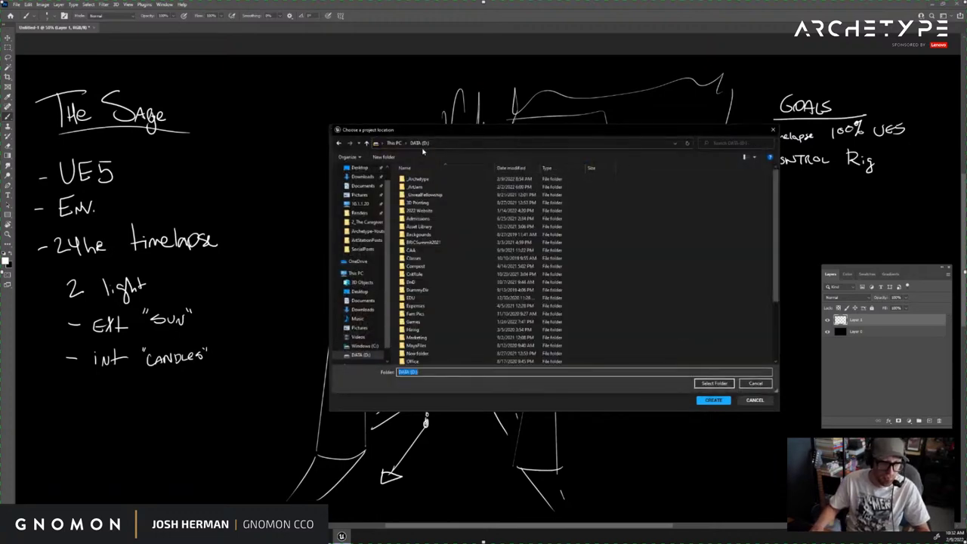
pyautogui.doubleClick(417, 178)
pyautogui.doubleClick(423, 204)
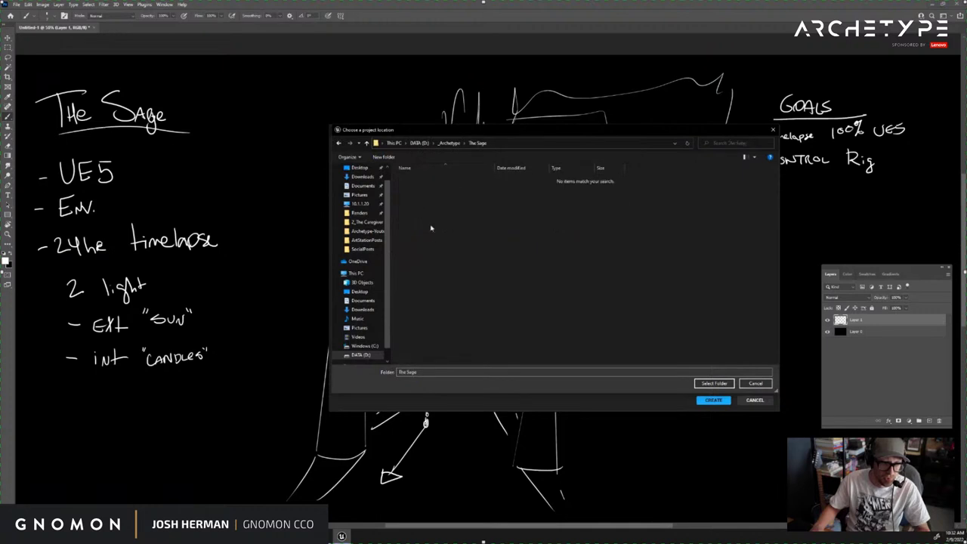
pyautogui.click(715, 384)
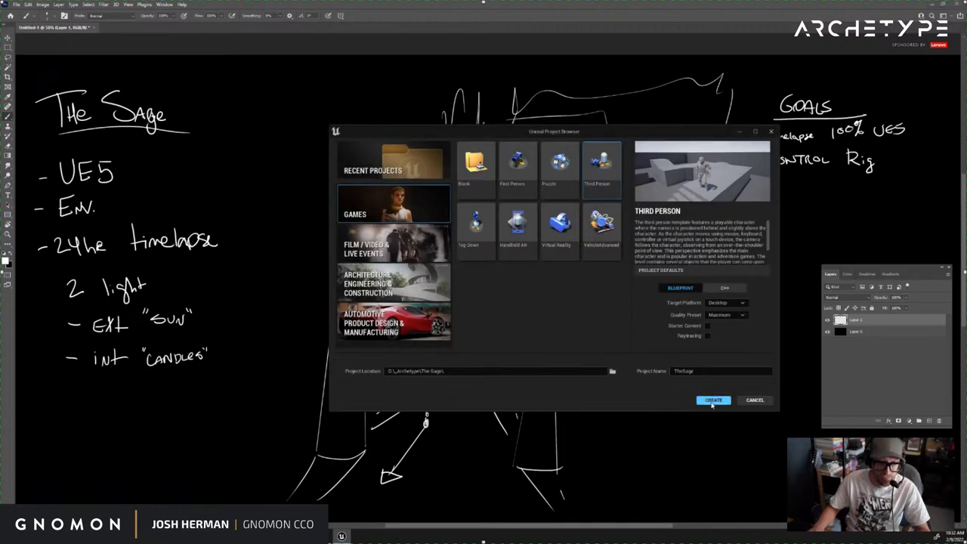
# Create the project inside a new folder named Unreal within The Sage folder
pyautogui.click(612, 371)
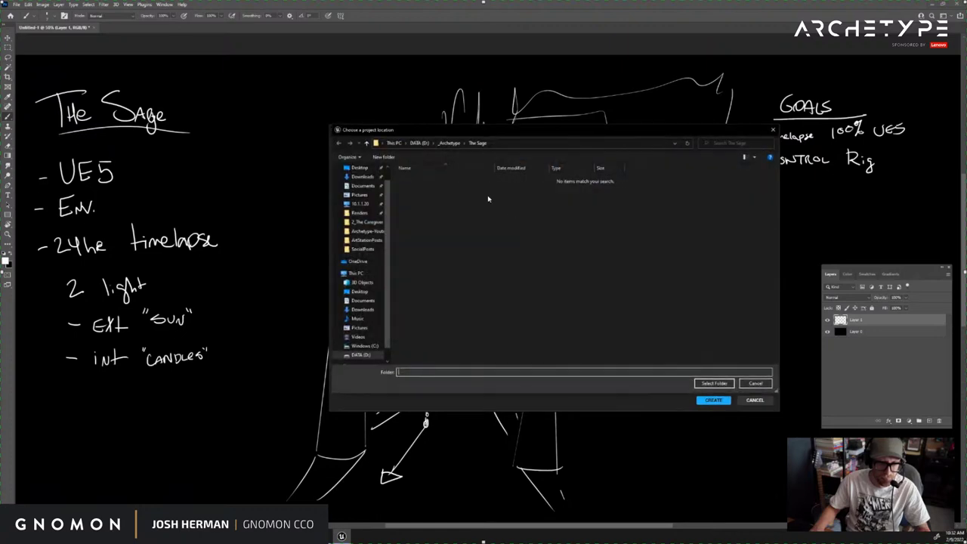
pyautogui.rightClick(505, 235)
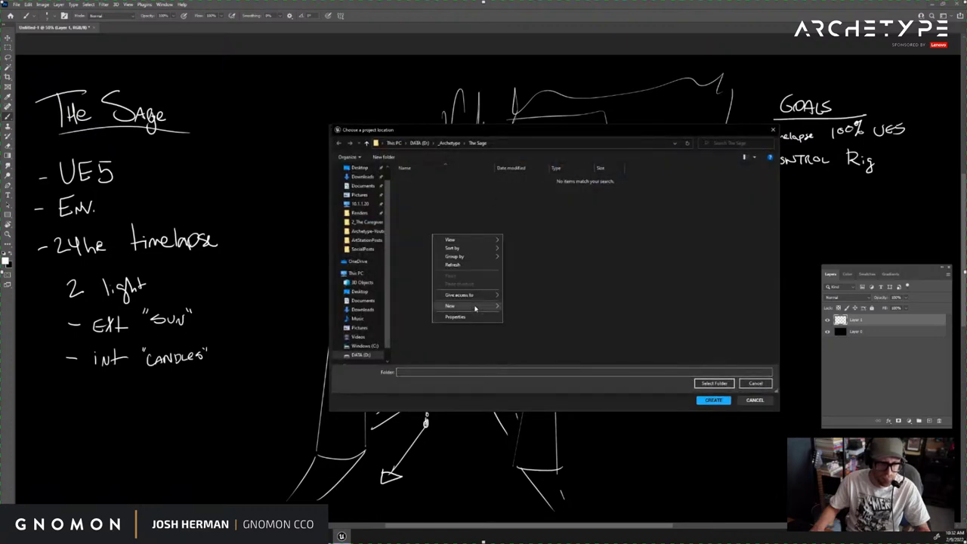
pyautogui.moveTo(472, 305)
pyautogui.click(535, 309)
pyautogui.write('U')
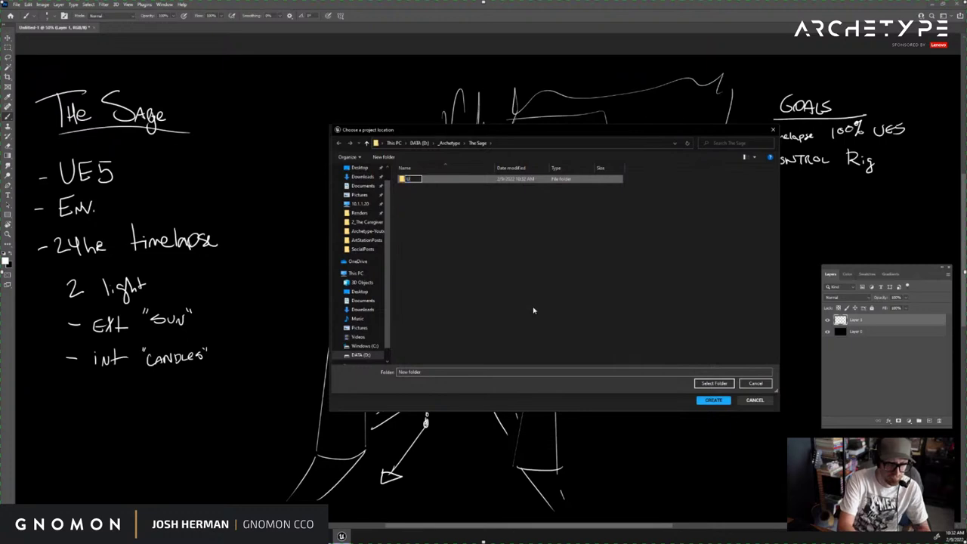
pyautogui.write('nreal')
pyautogui.press('Return')
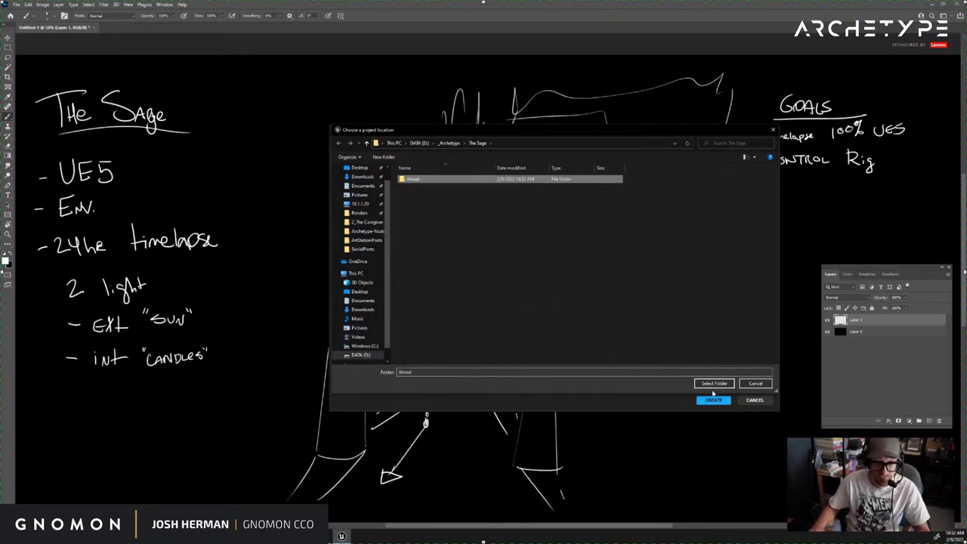
pyautogui.click(713, 384)
pyautogui.click(710, 401)
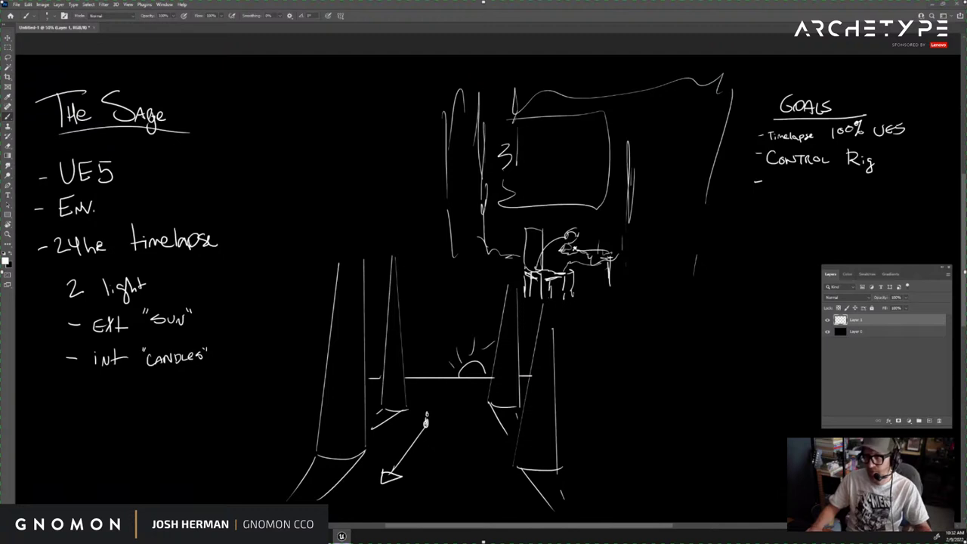
# Switch to the empty Maya scene and minimize the TheSage Unreal editor windows covering it
pyautogui.hotkey('alt', 'Tab')
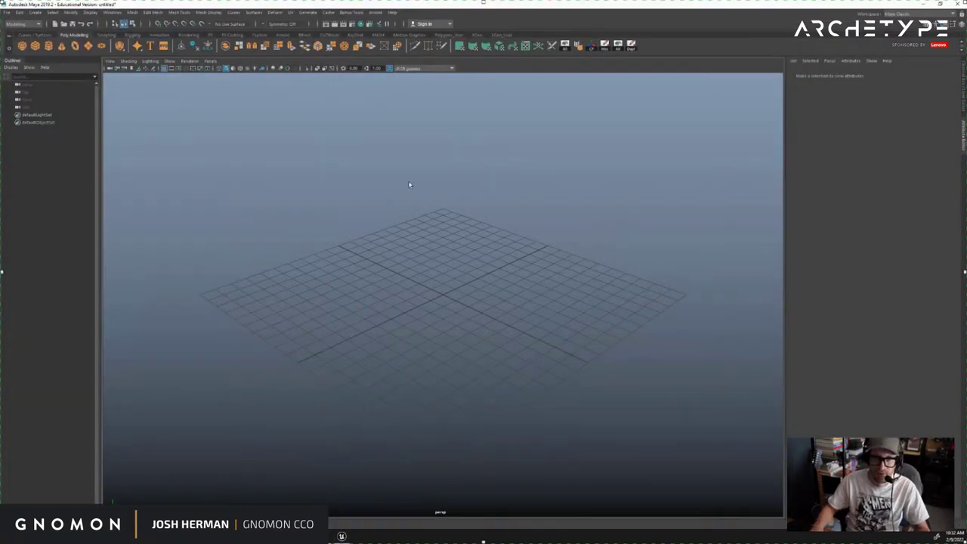
pyautogui.hotkey('ctrl', 'space')
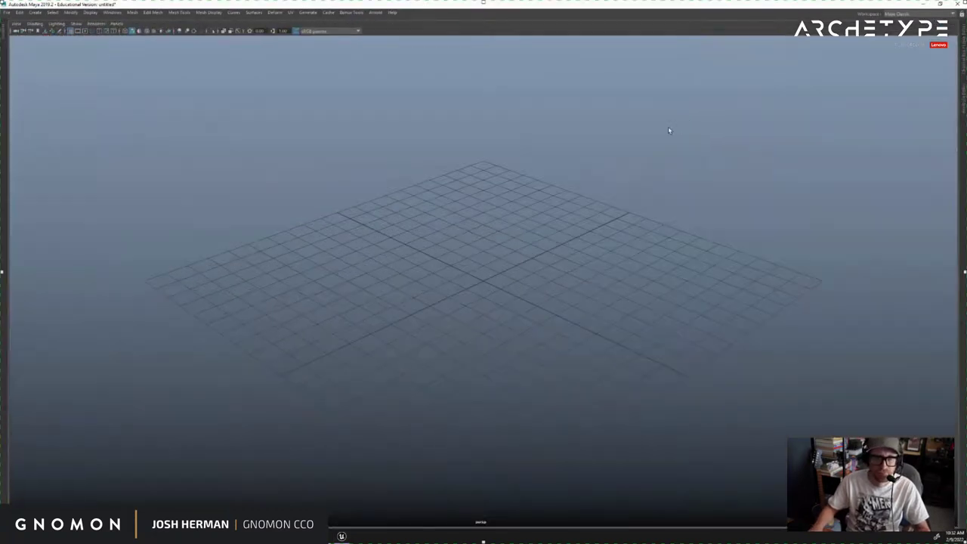
pyautogui.hotkey('ctrl', 'space')
pyautogui.hotkey('ctrl', 'space')
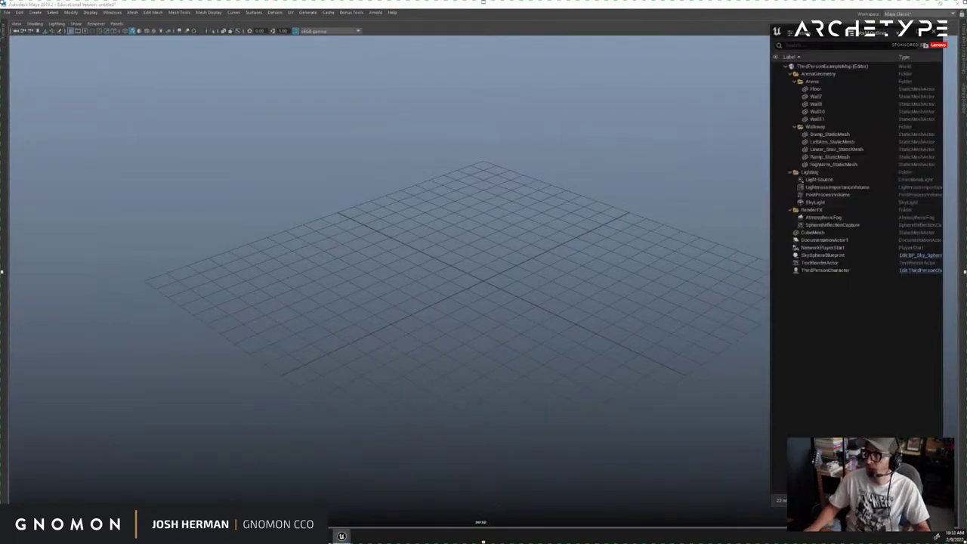
pyautogui.moveTo(421, 95); pyautogui.dragTo(374, 55)
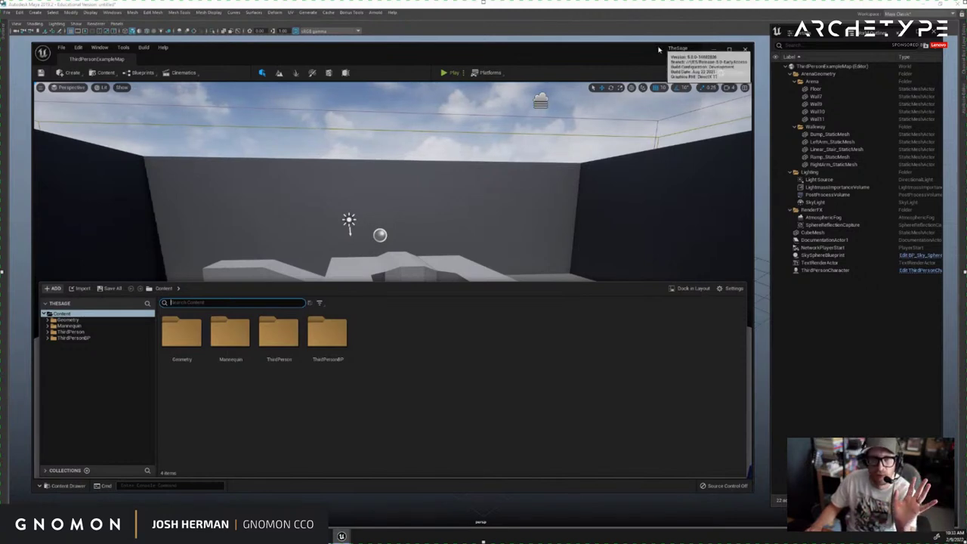
pyautogui.moveTo(650, 49); pyautogui.dragTo(656, 46)
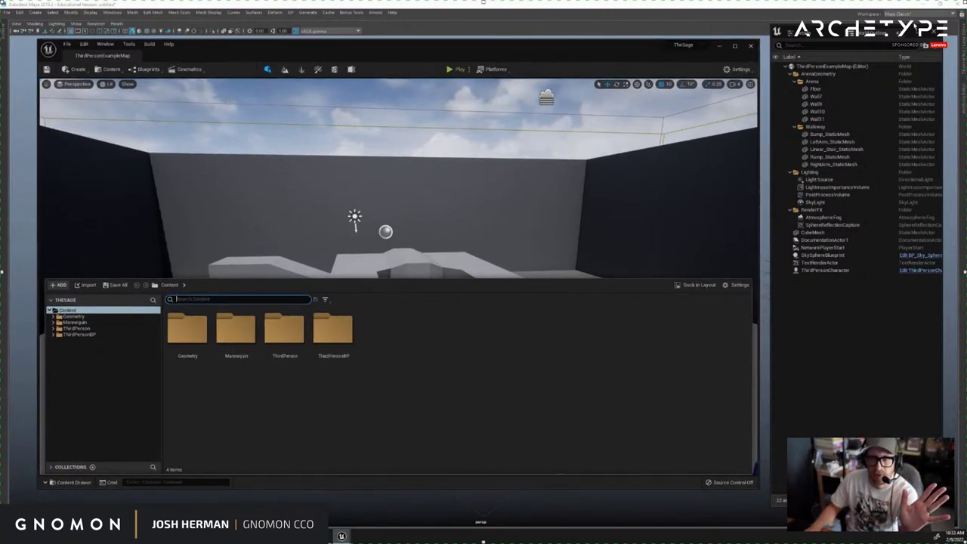
pyautogui.click(719, 46)
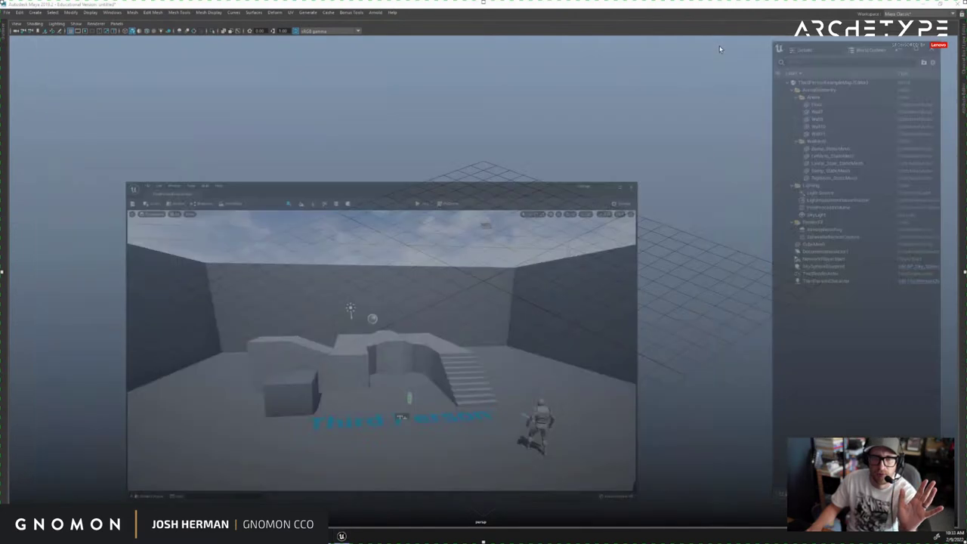
pyautogui.hotkey('ctrl', 'space')
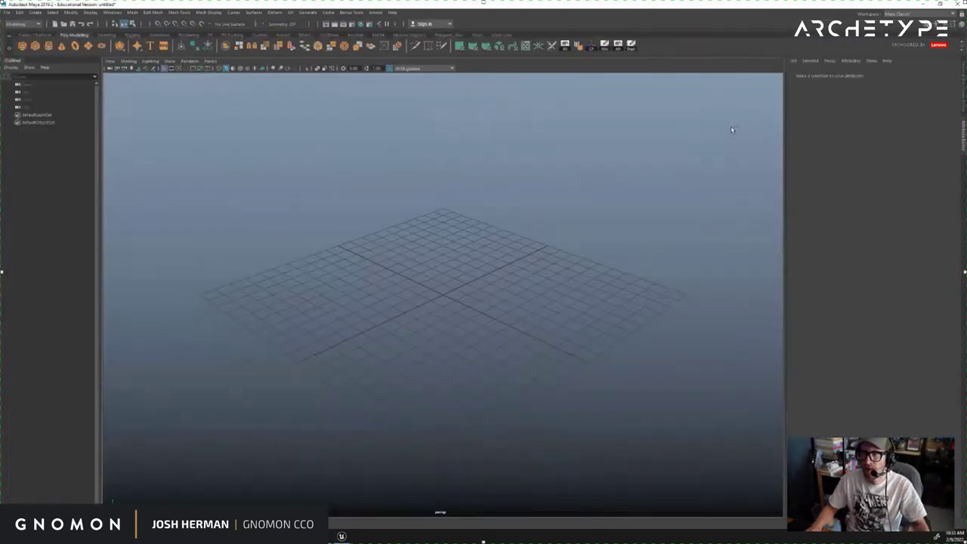
pyautogui.keyDown('alt'); pyautogui.moveTo(720, 181); pyautogui.dragTo(530, 173, button='right'); pyautogui.keyUp('alt')
pyautogui.keyDown('alt'); pyautogui.moveTo(530, 173); pyautogui.dragTo(507, 179); pyautogui.keyUp('alt')
pyautogui.keyDown('alt'); pyautogui.moveTo(507, 179); pyautogui.dragTo(559, 223, button='right'); pyautogui.keyUp('alt')
pyautogui.keyDown('alt'); pyautogui.moveTo(559, 223); pyautogui.dragTo(510, 284); pyautogui.keyUp('alt')
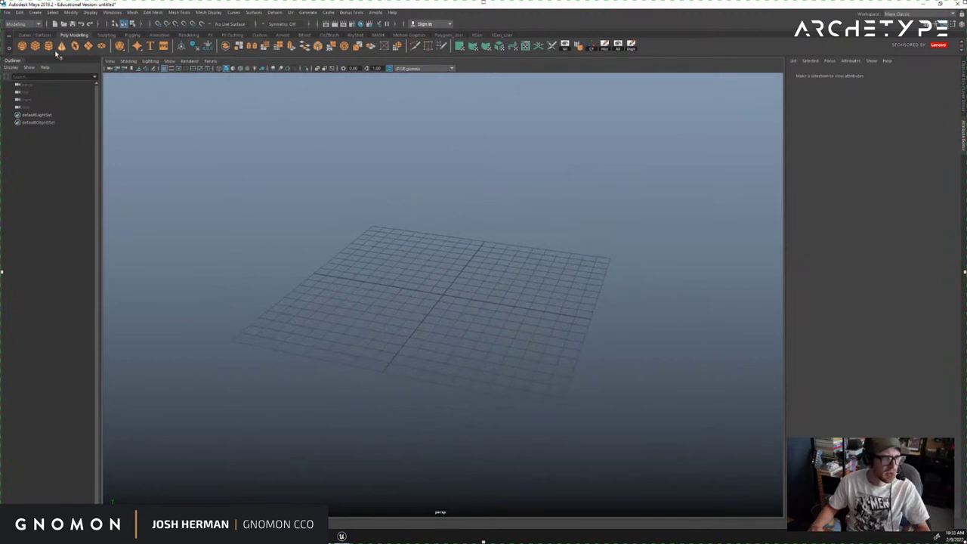
pyautogui.click(34, 46)
pyautogui.press('f')
pyautogui.press('F11')
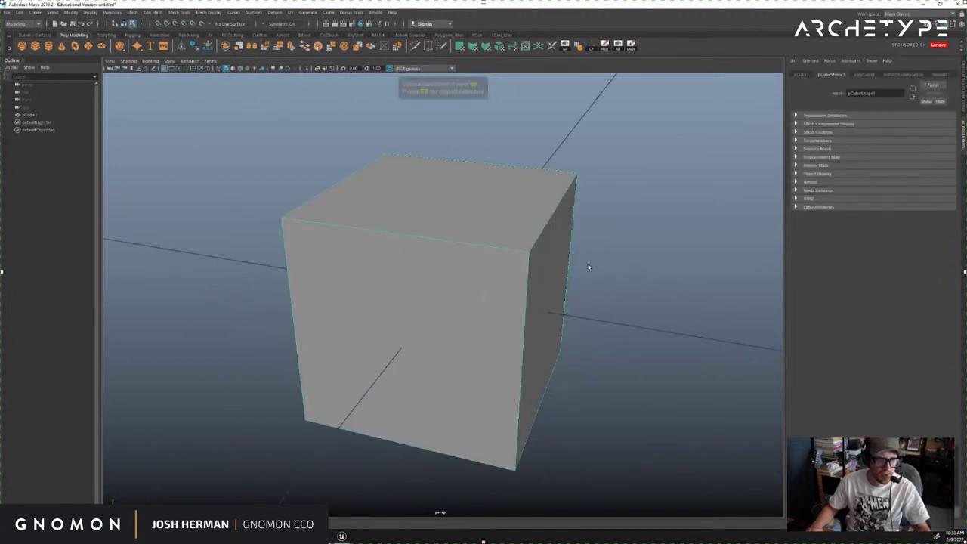
pyautogui.keyDown('alt'); pyautogui.moveTo(587, 267); pyautogui.dragTo(499, 224, button='right'); pyautogui.keyUp('alt')
pyautogui.moveTo(561, 190); pyautogui.dragTo(332, 359)
pyautogui.keyDown('alt'); pyautogui.moveTo(510, 315); pyautogui.dragTo(599, 282); pyautogui.keyUp('alt')
pyautogui.press('F9')
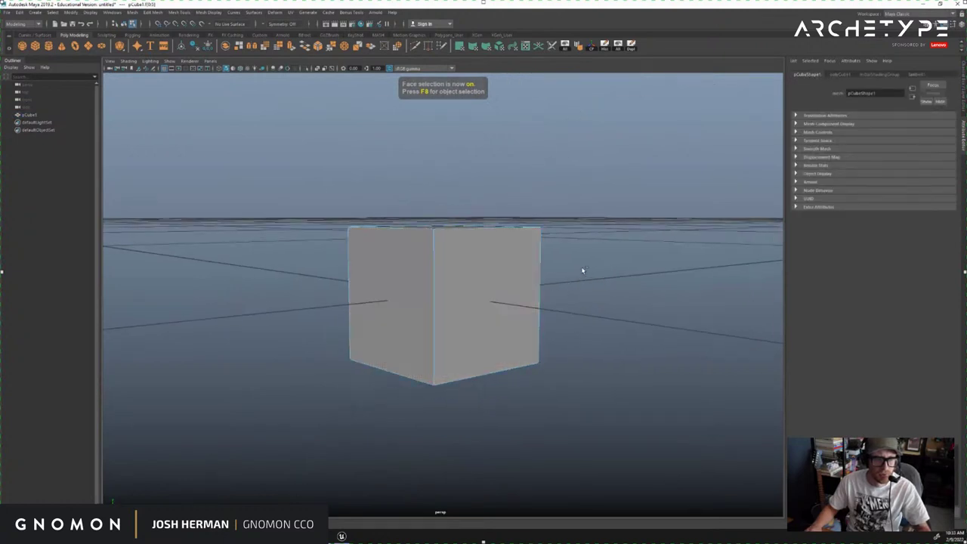
pyautogui.keyDown('alt'); pyautogui.moveTo(487, 276); pyautogui.dragTo(569, 249); pyautogui.keyUp('alt')
pyautogui.keyDown('alt'); pyautogui.moveTo(570, 249); pyautogui.dragTo(541, 238, button='right'); pyautogui.keyUp('alt')
pyautogui.moveTo(589, 200); pyautogui.dragTo(355, 265)
pyautogui.keyDown('alt'); pyautogui.moveTo(423, 291); pyautogui.dragTo(369, 294, button='right'); pyautogui.keyUp('alt')
pyautogui.keyDown('alt'); pyautogui.moveTo(367, 294); pyautogui.dragTo(473, 268); pyautogui.keyUp('alt')
pyautogui.press('F8')
pyautogui.press('Delete')
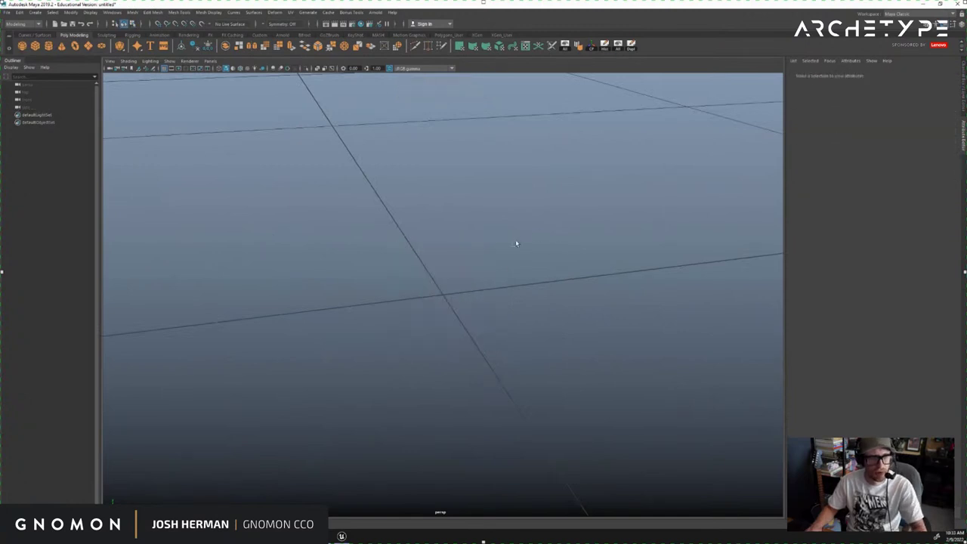
# Create a polygon plane at the origin and scale it uniformly until it extends past the whole grid
pyautogui.click(88, 46)
pyautogui.scroll(-2, 312, 181)
pyautogui.keyDown('alt'); pyautogui.moveTo(313, 181); pyautogui.dragTo(226, 189); pyautogui.keyUp('alt')
pyautogui.press('r')
pyautogui.moveTo(443, 295); pyautogui.dragTo(740, 342)
pyautogui.scroll(-10, 461, 283)
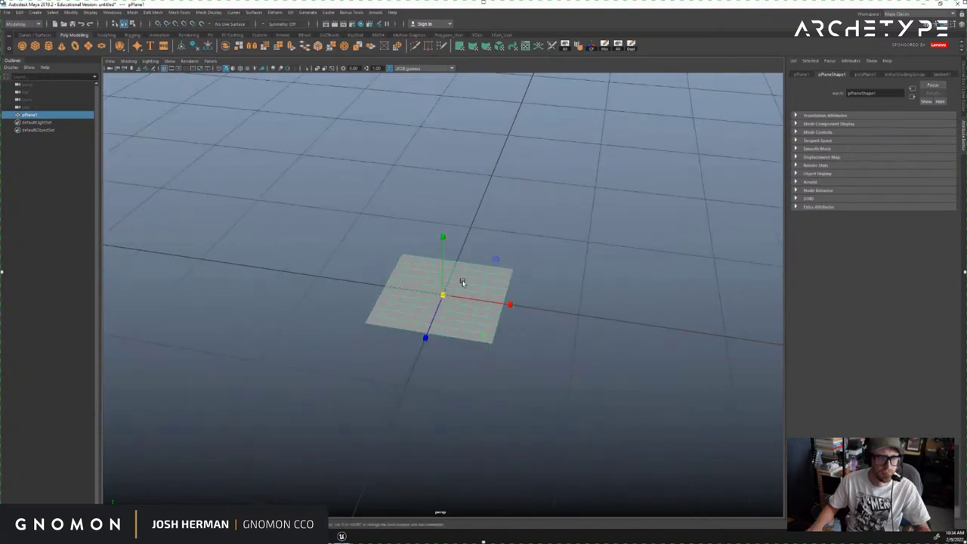
pyautogui.moveTo(347, 279); pyautogui.dragTo(676, 361, button='middle')
pyautogui.scroll(-2, 676, 360)
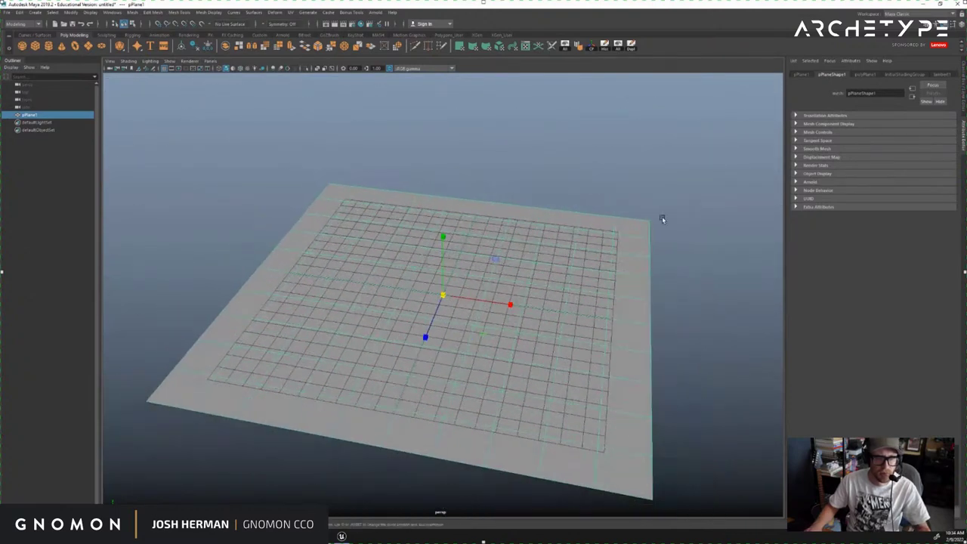
pyautogui.click(662, 217)
pyautogui.click(597, 223)
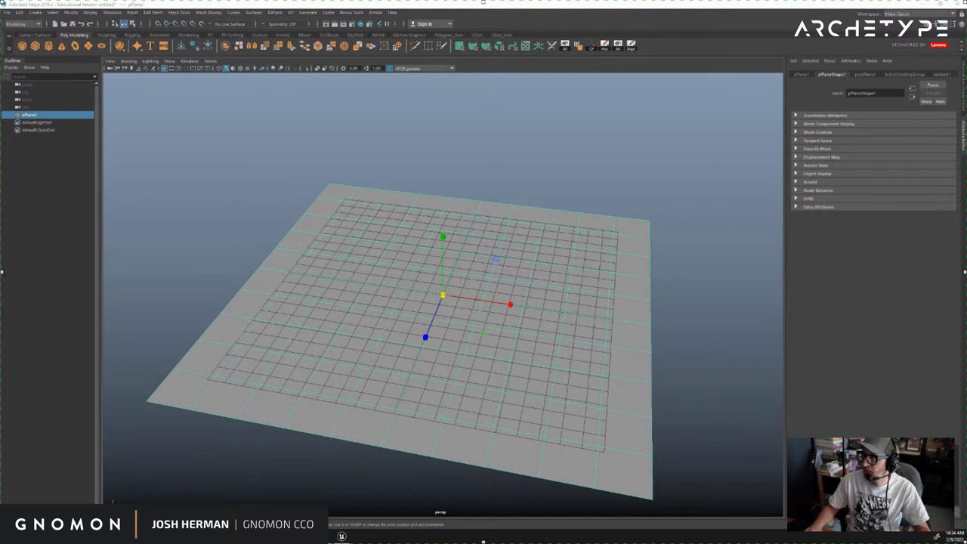
# Import the Base_Man_With_Shoes mesh into the scene and frame it from the front at ground level
pyautogui.moveTo(946, 278); pyautogui.dragTo(449, 283)
pyautogui.click(443, 290)
pyautogui.press('f')
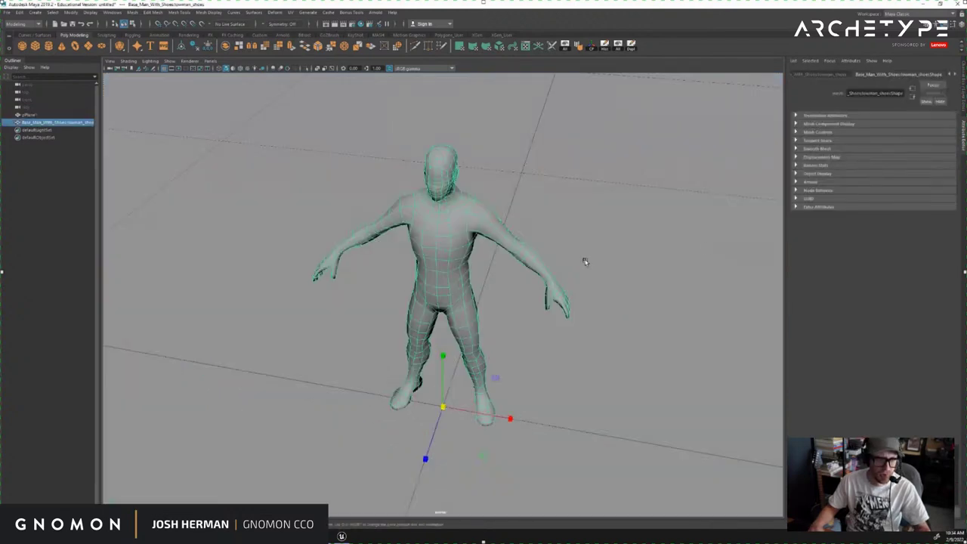
pyautogui.keyDown('alt'); pyautogui.moveTo(584, 261); pyautogui.dragTo(423, 264, button='right'); pyautogui.keyUp('alt')
pyautogui.keyDown('alt'); pyautogui.moveTo(423, 264); pyautogui.dragTo(529, 257); pyautogui.keyUp('alt')
pyautogui.keyDown('alt'); pyautogui.moveTo(529, 257); pyautogui.dragTo(581, 250, button='right'); pyautogui.keyUp('alt')
pyautogui.keyDown('alt'); pyautogui.moveTo(581, 250); pyautogui.dragTo(422, 341); pyautogui.keyUp('alt')
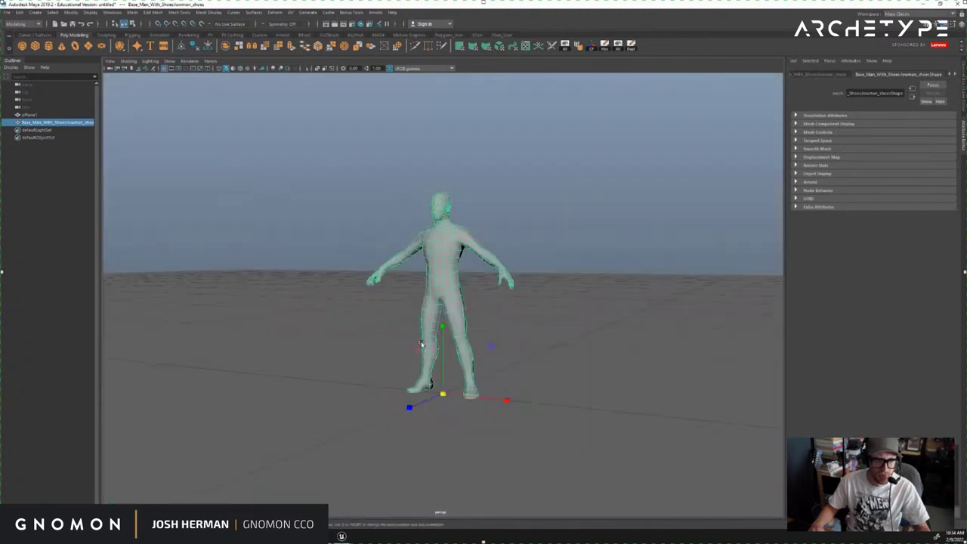
# Scale the base man mesh up uniformly to about 54 units tall on the ground plane
pyautogui.moveTo(443, 393); pyautogui.dragTo(782, 331)
pyautogui.keyDown('alt'); pyautogui.moveTo(783, 331); pyautogui.dragTo(351, 257, button='right'); pyautogui.keyUp('alt')
pyautogui.keyDown('alt'); pyautogui.moveTo(352, 256); pyautogui.dragTo(411, 282); pyautogui.keyUp('alt')
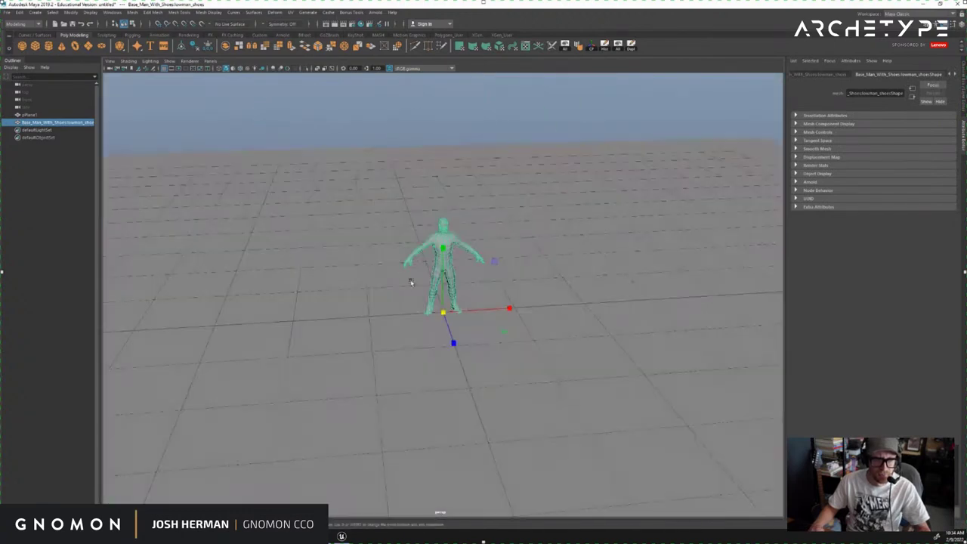
pyautogui.moveTo(442, 313); pyautogui.dragTo(585, 298)
pyautogui.keyDown('alt'); pyautogui.moveTo(586, 298); pyautogui.dragTo(355, 251, button='right'); pyautogui.keyUp('alt')
pyautogui.keyDown('alt'); pyautogui.moveTo(355, 251); pyautogui.dragTo(620, 199); pyautogui.keyUp('alt')
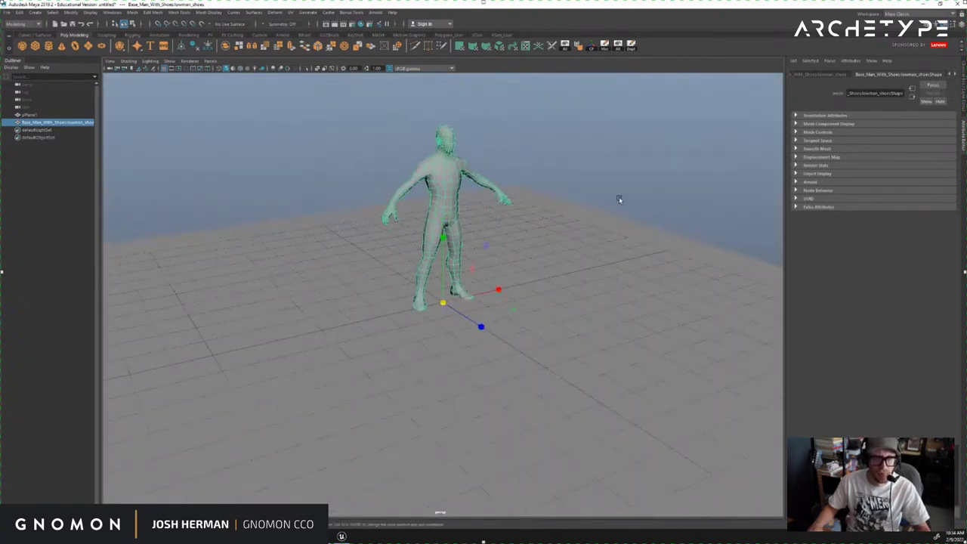
# Measure the figure's height with the Distance tool, from the origin between the feet to the top of the head
pyautogui.click(609, 189)
pyautogui.press('space')
pyautogui.moveTo(528, 151); pyautogui.dragTo(643, 294)
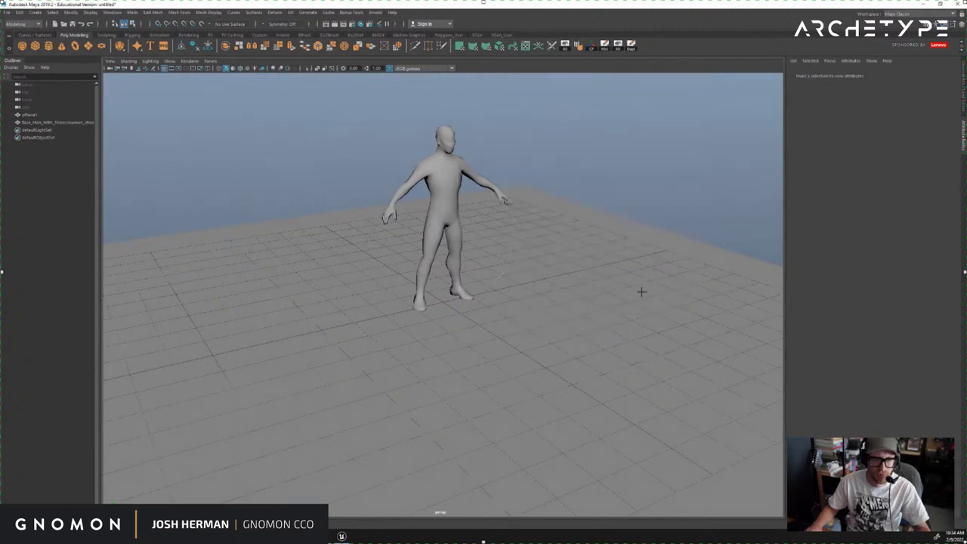
pyautogui.click(445, 301)
pyautogui.click(442, 126)
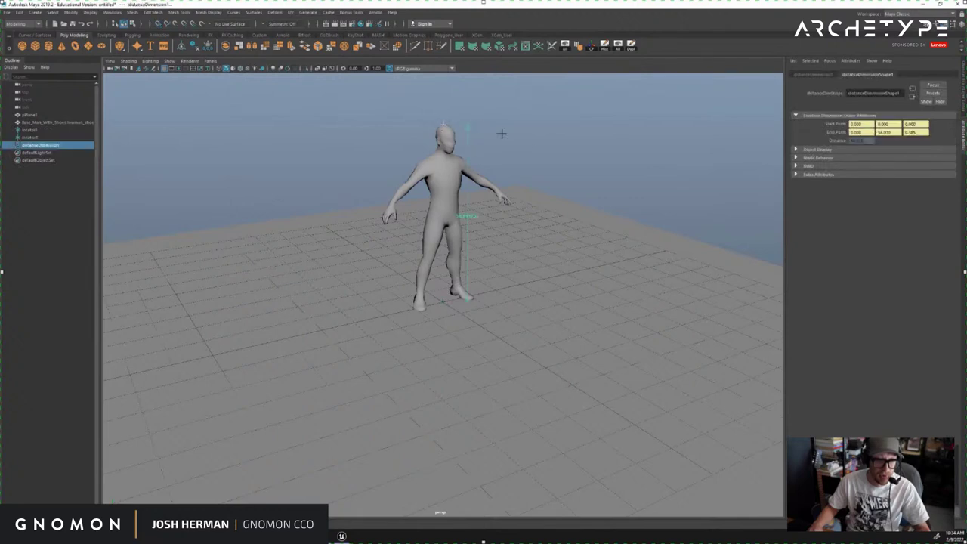
pyautogui.keyDown('alt'); pyautogui.moveTo(528, 142); pyautogui.dragTo(494, 134); pyautogui.keyUp('alt')
pyautogui.keyDown('alt'); pyautogui.moveTo(494, 134); pyautogui.dragTo(514, 147, button='right'); pyautogui.keyUp('alt')
pyautogui.keyDown('alt'); pyautogui.moveTo(514, 147); pyautogui.dragTo(472, 285, button='middle'); pyautogui.keyUp('alt')
pyautogui.keyDown('alt'); pyautogui.moveTo(472, 284); pyautogui.dragTo(537, 308, button='right'); pyautogui.keyUp('alt')
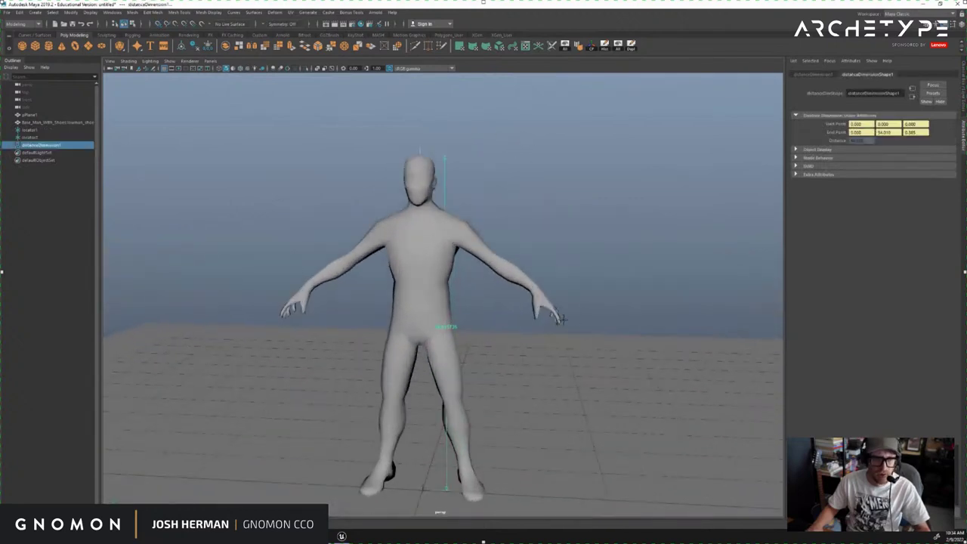
# Raise the distance measurement's upper locator vertically in the front view, well above the figure's head
pyautogui.keyDown('alt'); pyautogui.moveTo(563, 319); pyautogui.dragTo(460, 291); pyautogui.keyUp('alt')
pyautogui.click(445, 159)
pyautogui.click(440, 159)
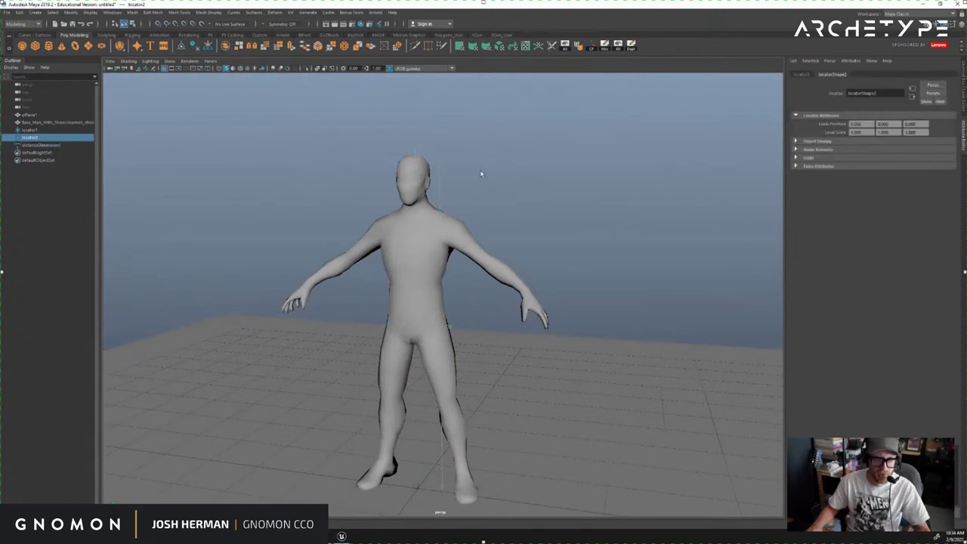
pyautogui.keyDown('alt'); pyautogui.moveTo(481, 173); pyautogui.dragTo(334, 190, button='right'); pyautogui.keyUp('alt')
pyautogui.keyDown('alt'); pyautogui.moveTo(334, 190); pyautogui.dragTo(446, 199); pyautogui.keyUp('alt')
pyautogui.press('space')
pyautogui.moveTo(448, 198); pyautogui.dragTo(455, 234)
pyautogui.keyDown('alt'); pyautogui.moveTo(612, 213); pyautogui.dragTo(322, 192, button='right'); pyautogui.keyUp('alt')
pyautogui.keyDown('alt'); pyautogui.moveTo(430, 216); pyautogui.dragTo(438, 322, button='middle'); pyautogui.keyUp('alt')
pyautogui.keyDown('alt'); pyautogui.moveTo(438, 322); pyautogui.dragTo(495, 325, button='right'); pyautogui.keyUp('alt')
pyautogui.press('w')
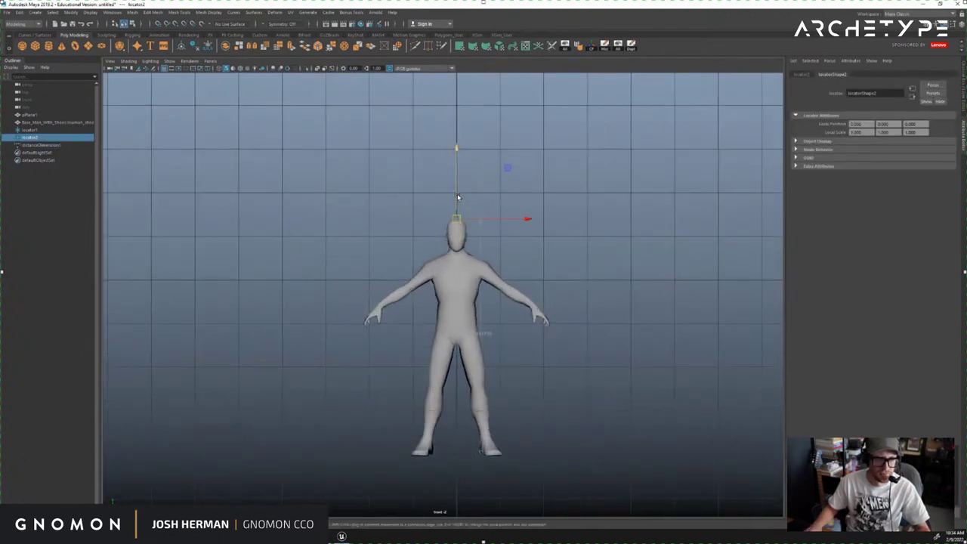
pyautogui.moveTo(457, 197); pyautogui.dragTo(441, 101)
pyautogui.keyDown('alt'); pyautogui.moveTo(586, 217); pyautogui.dragTo(497, 238, button='right'); pyautogui.keyUp('alt')
pyautogui.keyDown('alt'); pyautogui.moveTo(496, 237); pyautogui.dragTo(518, 225, button='middle'); pyautogui.keyUp('alt')
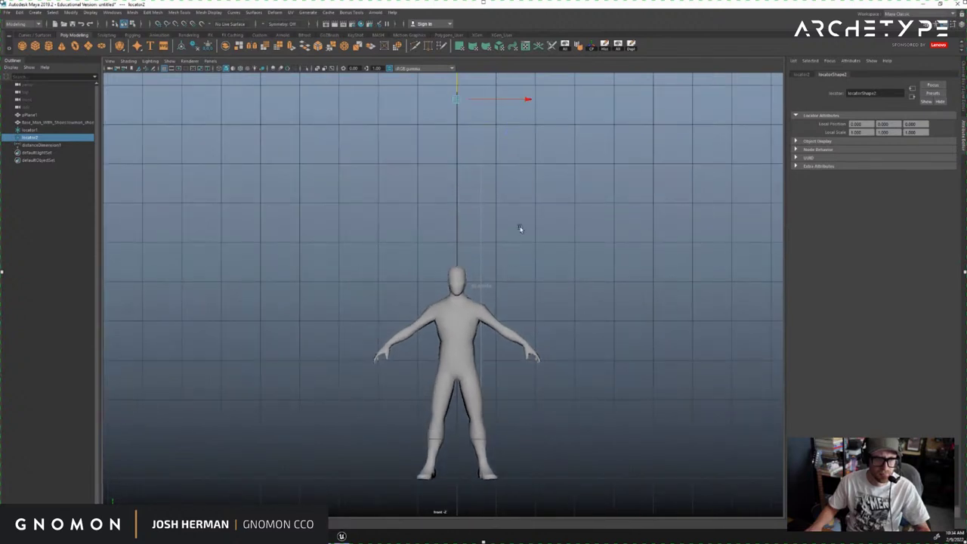
pyautogui.keyDown('alt'); pyautogui.moveTo(519, 225); pyautogui.dragTo(503, 235, button='right'); pyautogui.keyUp('alt')
pyautogui.keyDown('alt'); pyautogui.moveTo(502, 234); pyautogui.dragTo(494, 284, button='middle'); pyautogui.keyUp('alt')
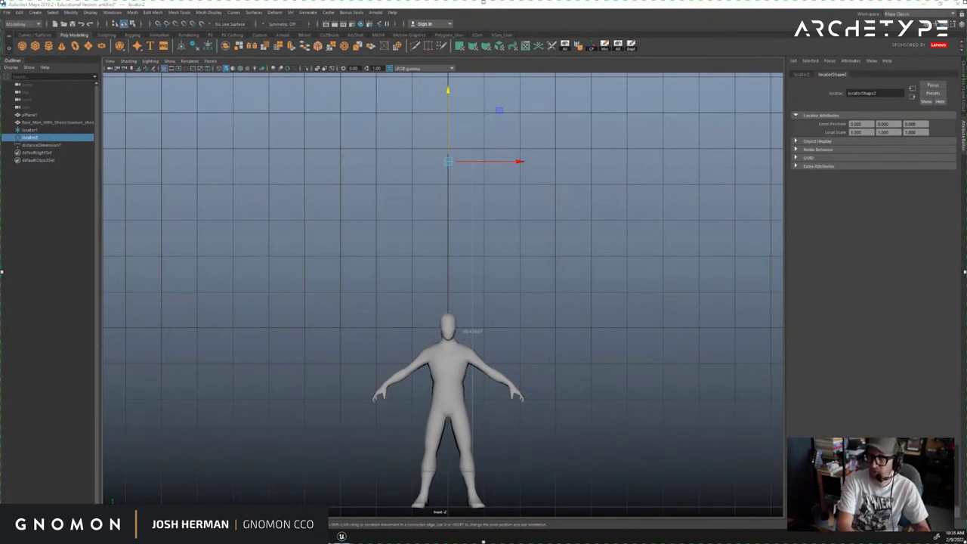
# Open Calculator, compute 30 × 6, and close it again
pyautogui.press('XF86Calculator')
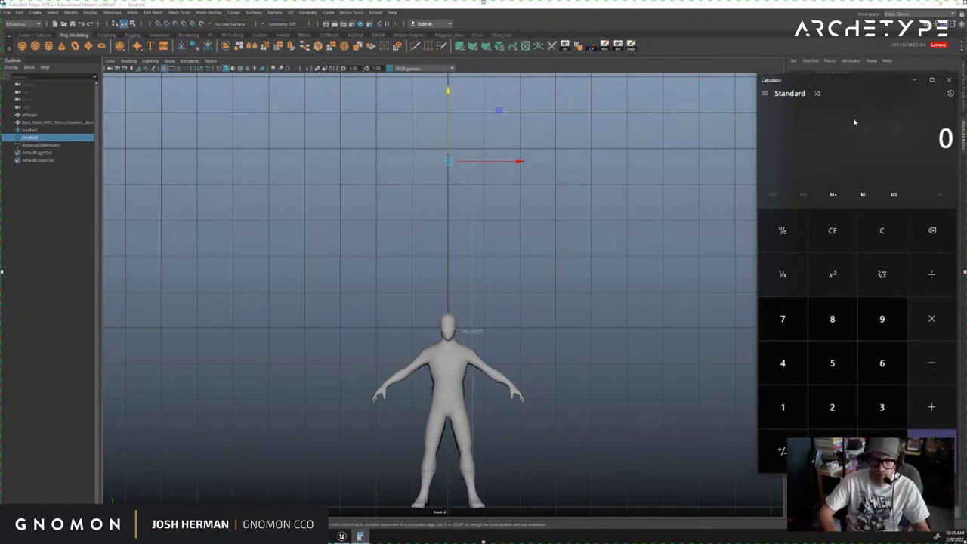
pyautogui.write('30')
pyautogui.press('*')
pyautogui.write('69')
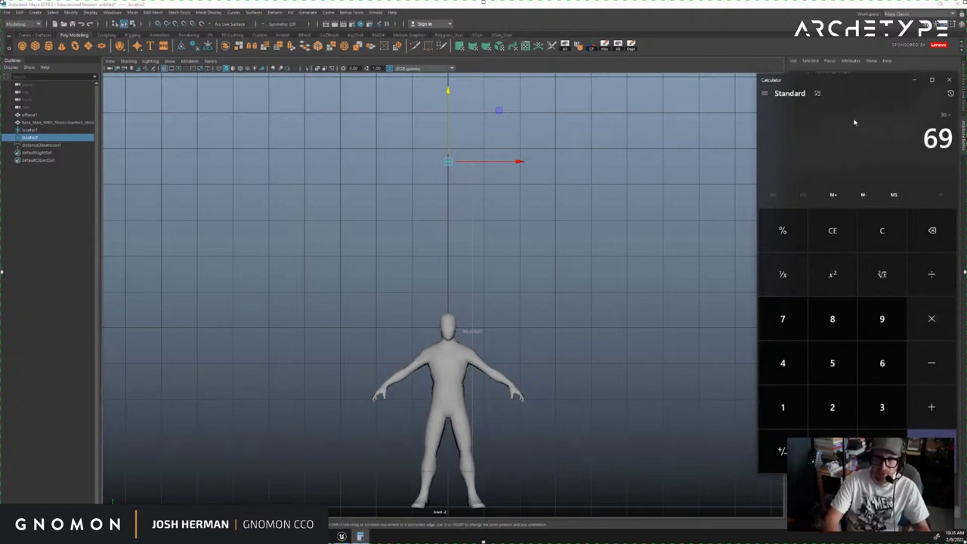
pyautogui.press('BackSpace')
pyautogui.press('Return')
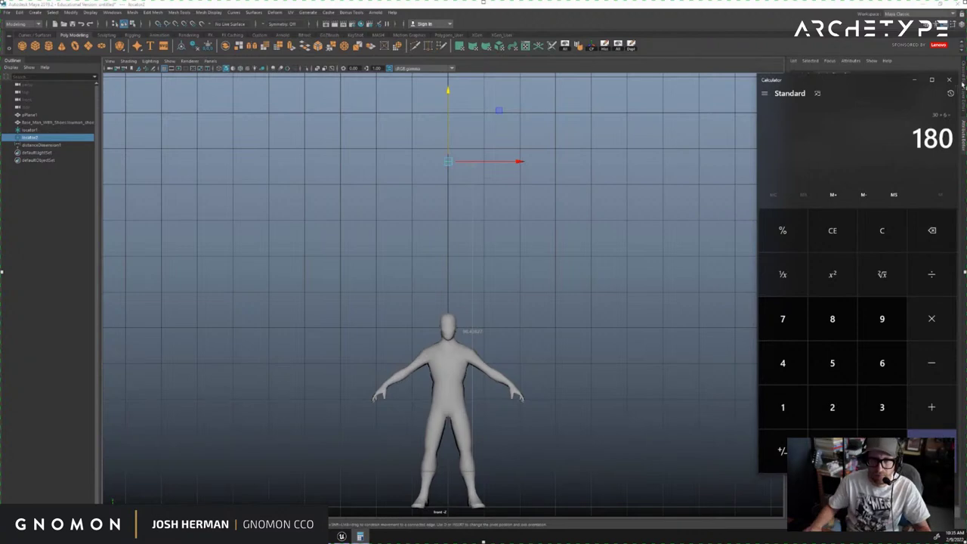
pyautogui.click(950, 81)
# Raise the distance measurement's upper locator in the front view to a height of about 174.5 units
pyautogui.keyDown('alt'); pyautogui.moveTo(557, 185); pyautogui.dragTo(386, 142, button='right'); pyautogui.keyUp('alt')
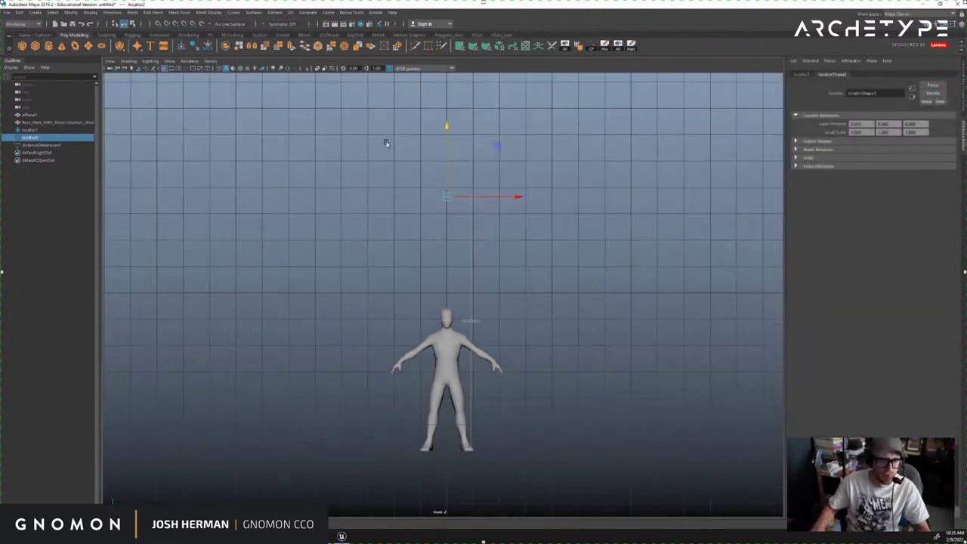
pyautogui.press('4')
pyautogui.keyDown('alt'); pyautogui.moveTo(521, 171); pyautogui.dragTo(386, 142, button='right'); pyautogui.keyUp('alt')
pyautogui.keyDown('alt'); pyautogui.moveTo(460, 168); pyautogui.dragTo(454, 216, button='middle'); pyautogui.keyUp('alt')
pyautogui.keyDown('alt'); pyautogui.moveTo(466, 218); pyautogui.dragTo(478, 220, button='right'); pyautogui.keyUp('alt')
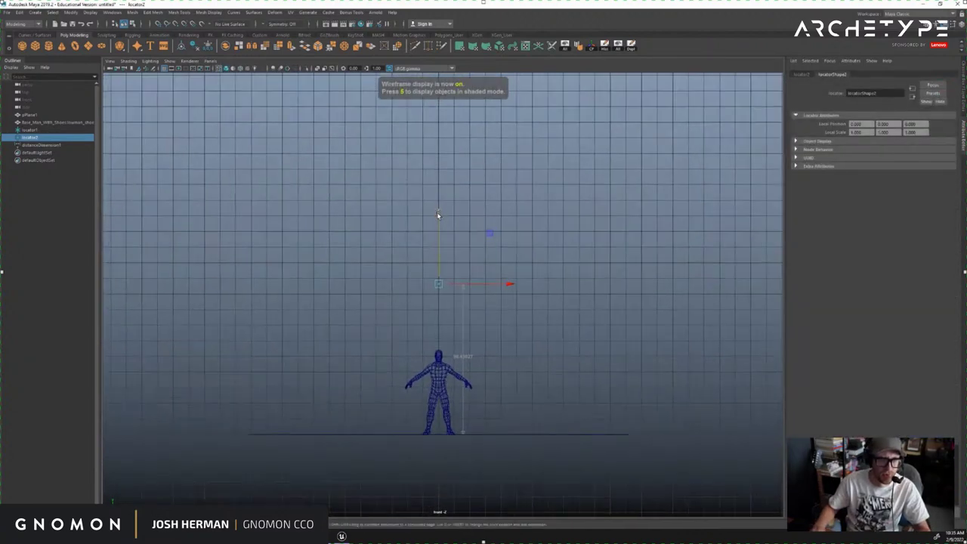
pyautogui.moveTo(438, 216); pyautogui.dragTo(433, 94)
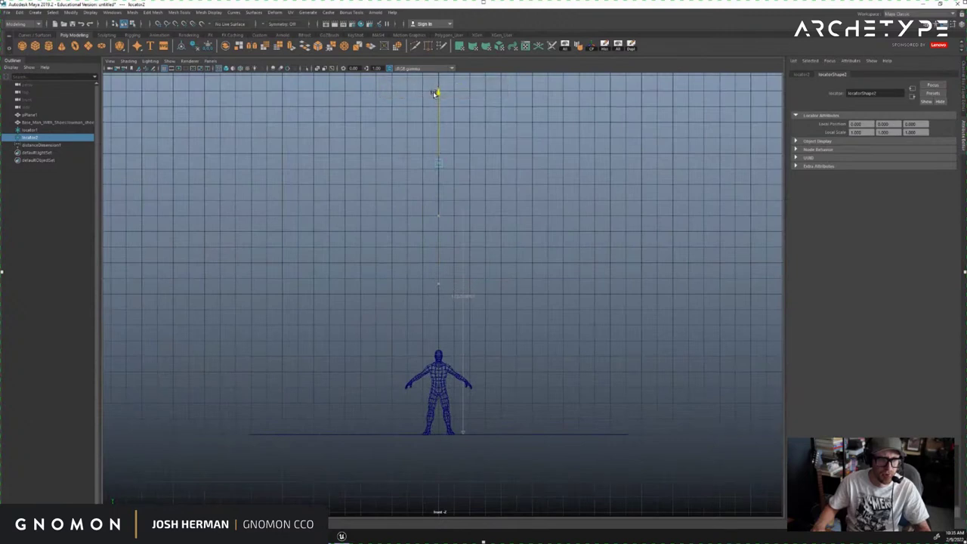
# Scale the base man mesh up uniformly until the top of its head reaches the raised locator, and return to the perspective view
pyautogui.click(446, 384)
pyautogui.press('f')
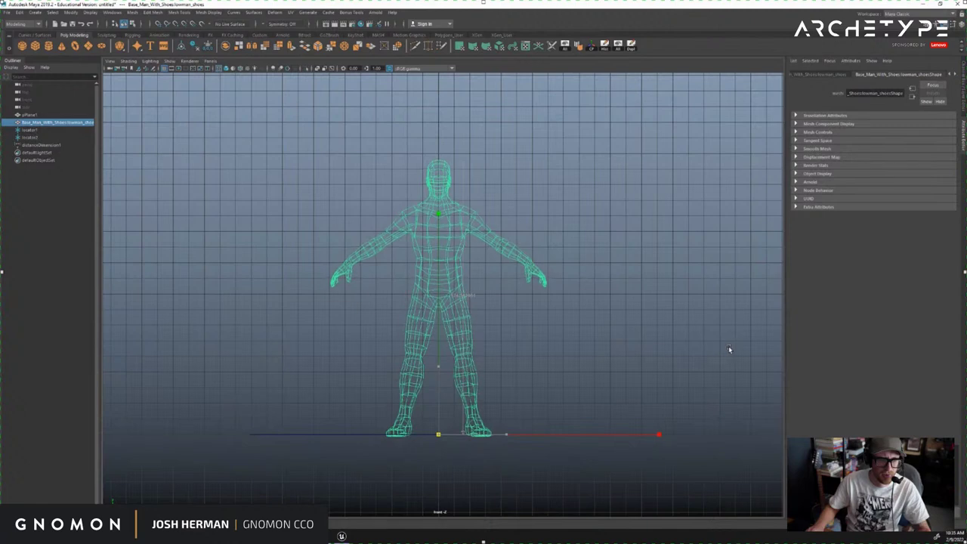
pyautogui.press('q')
pyautogui.press('space')
pyautogui.moveTo(552, 368); pyautogui.dragTo(552, 332)
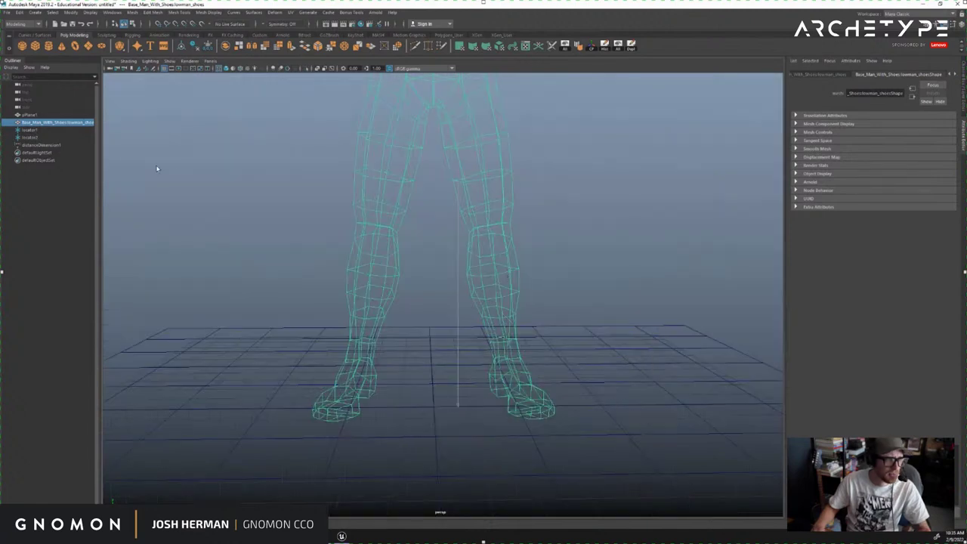
# Delete both locators and the distance measurement between them
pyautogui.click(39, 138)
pyautogui.click(38, 130)
pyautogui.keyDown('shift'); pyautogui.click(39, 145); pyautogui.keyUp('shift')
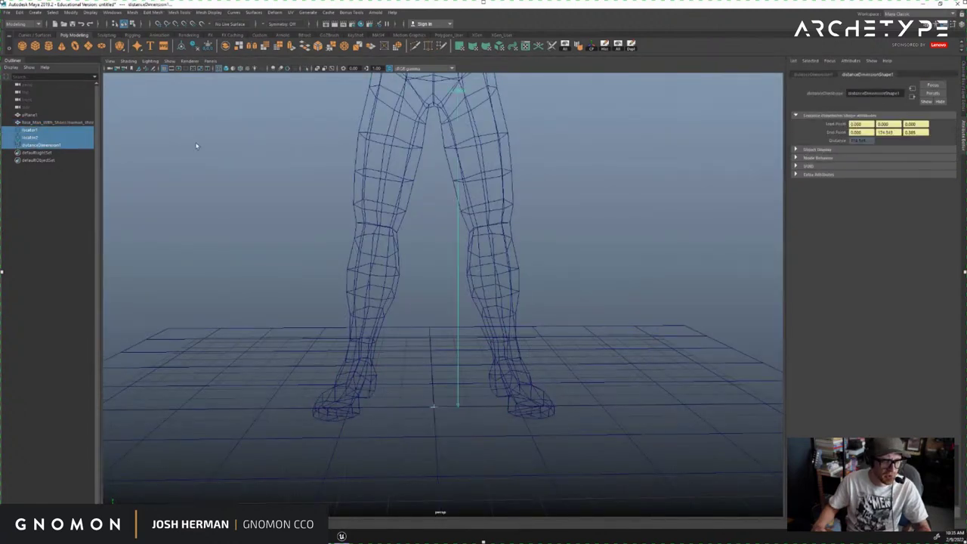
pyautogui.click(423, 219)
pyautogui.press('a')
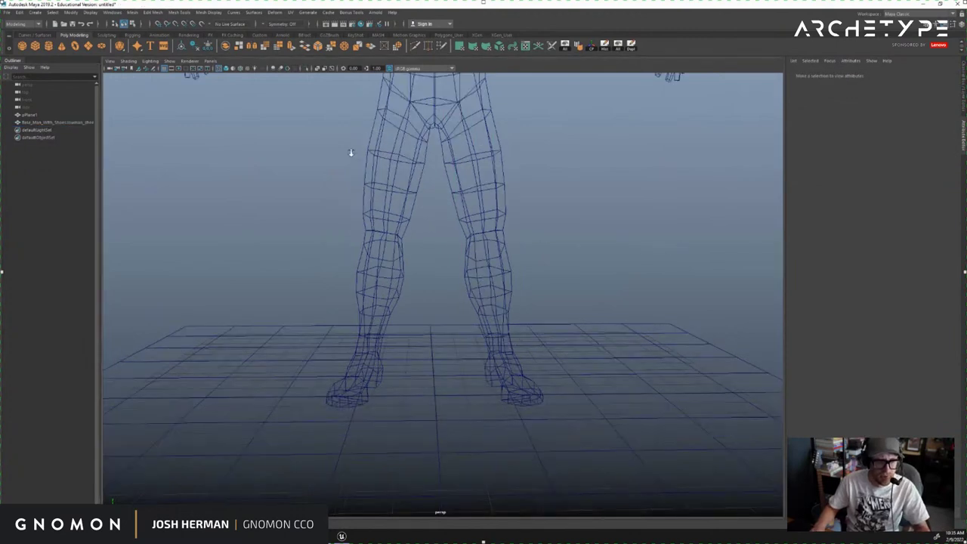
# Switch the viewport to shaded display, select the ground plane and hide the grid
pyautogui.press('5')
pyautogui.click(522, 315)
pyautogui.scroll(3, 521, 315)
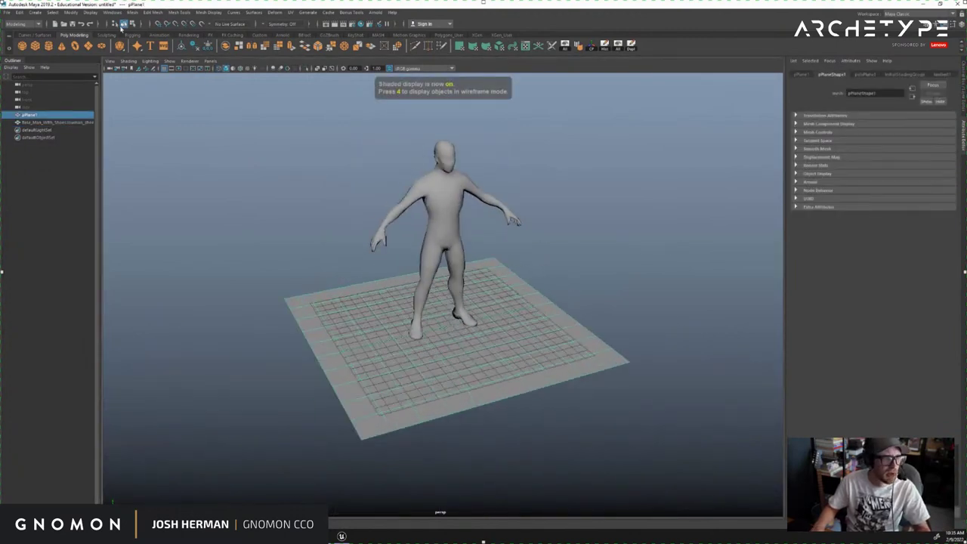
pyautogui.click(90, 13)
pyautogui.click(98, 31)
# Scale the ground plane up uniformly in two passes until the base man looks tiny at its centre, and deselect it
pyautogui.scroll(-5, 355, 324)
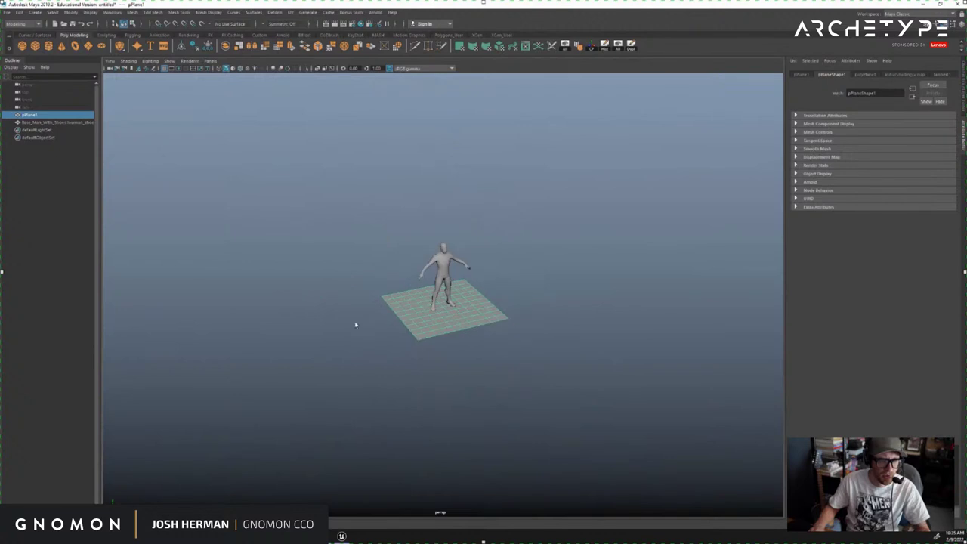
pyautogui.press('r')
pyautogui.moveTo(354, 324); pyautogui.dragTo(944, 387, button='middle')
pyautogui.keyDown('alt'); pyautogui.moveTo(528, 304); pyautogui.dragTo(249, 302, button='right'); pyautogui.keyUp('alt')
pyautogui.keyDown('alt'); pyautogui.moveTo(249, 302); pyautogui.dragTo(283, 287); pyautogui.keyUp('alt')
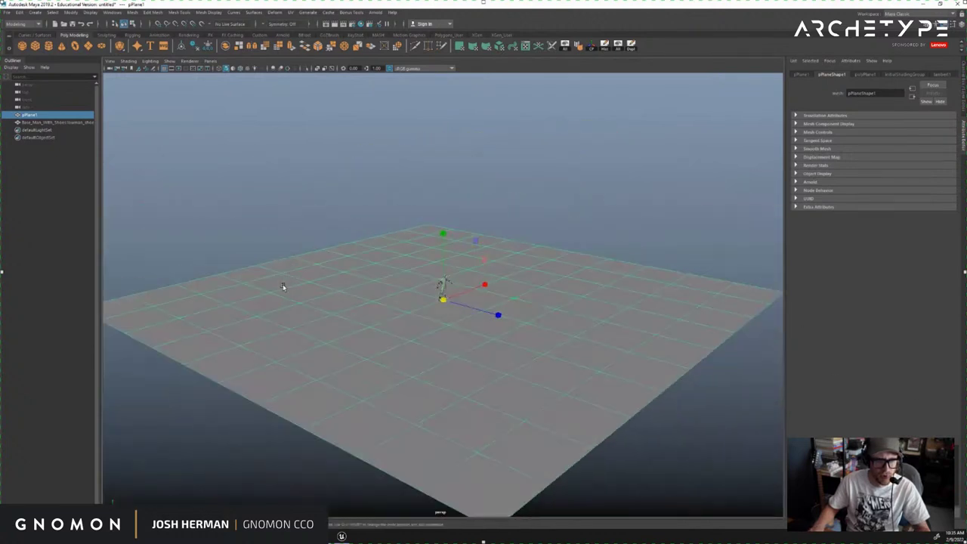
pyautogui.moveTo(283, 288); pyautogui.dragTo(883, 371, button='middle')
pyautogui.keyDown('alt'); pyautogui.moveTo(460, 300); pyautogui.dragTo(436, 296); pyautogui.keyUp('alt')
pyautogui.click(576, 149)
pyautogui.keyDown('alt'); pyautogui.moveTo(572, 177); pyautogui.dragTo(541, 257); pyautogui.keyUp('alt')
pyautogui.keyDown('alt'); pyautogui.moveTo(317, 249); pyautogui.dragTo(188, 197, button='right'); pyautogui.keyUp('alt')
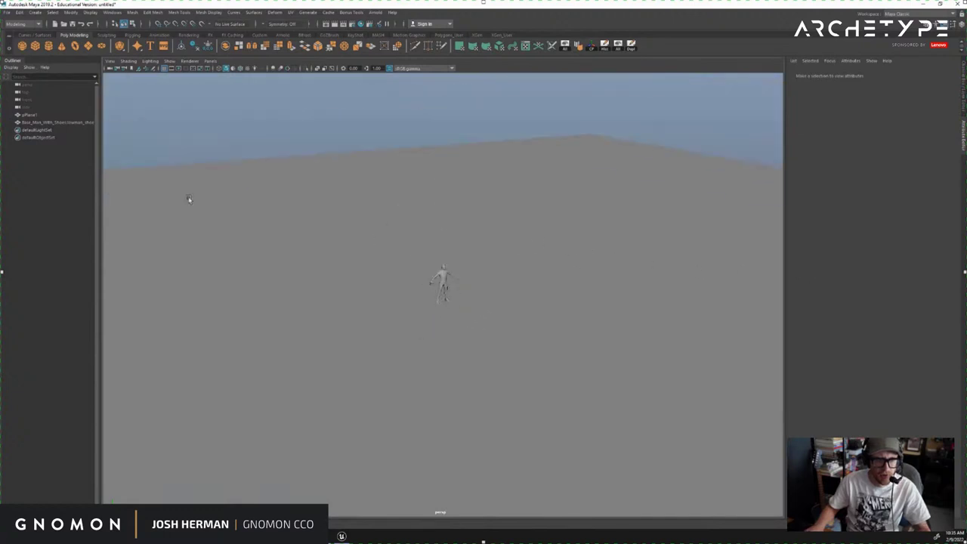
pyautogui.keyDown('alt'); pyautogui.moveTo(680, 257); pyautogui.dragTo(398, 259, button='right'); pyautogui.keyUp('alt')
pyautogui.keyDown('alt'); pyautogui.moveTo(399, 259); pyautogui.dragTo(466, 246); pyautogui.keyUp('alt')
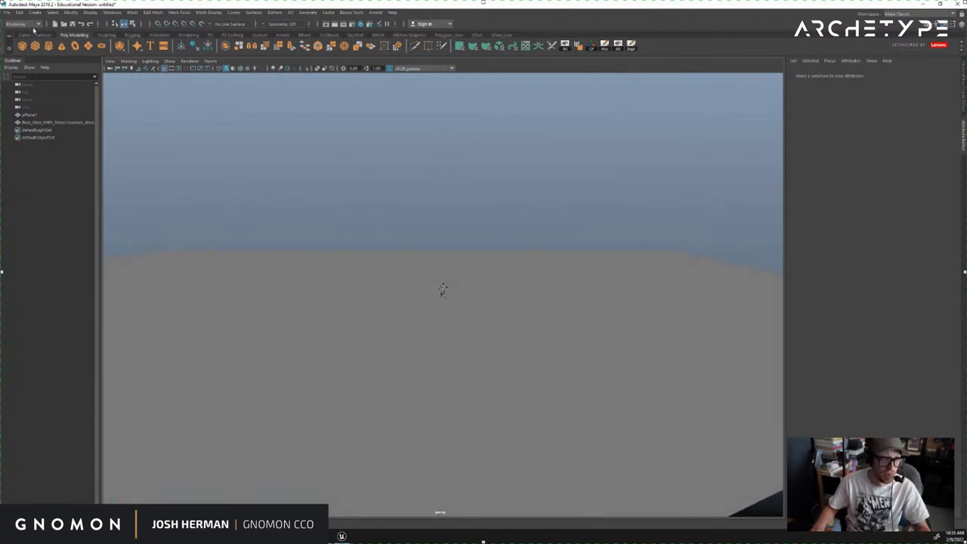
# Save the scene as Sage_001.ma in The Sage folder inside _Archetype on drive D
pyautogui.click(7, 13)
pyautogui.click(28, 51)
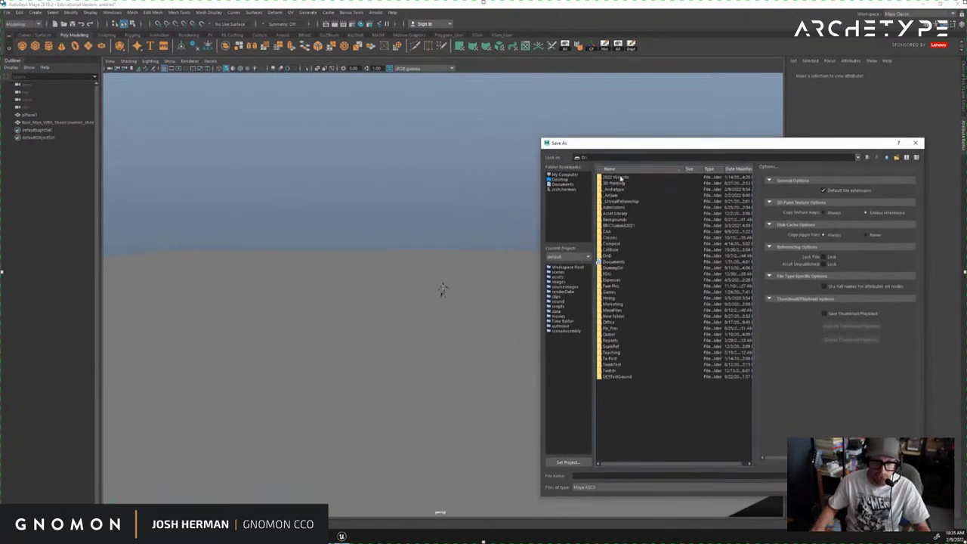
pyautogui.doubleClick(619, 189)
pyautogui.moveTo(639, 144); pyautogui.dragTo(966, 147)
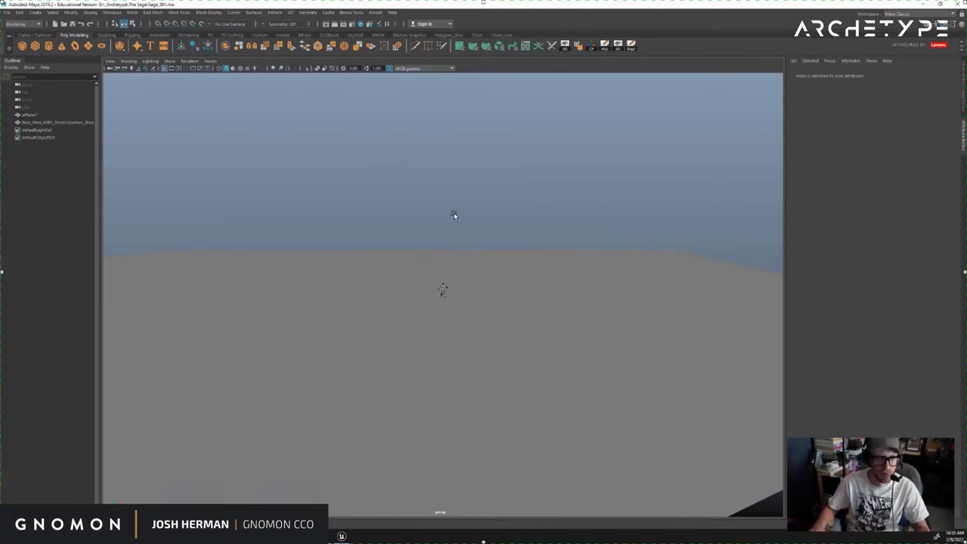
# Increase the perspective camera's Far Clip Plane so the distant ground plane is no longer cut off
pyautogui.keyDown('alt'); pyautogui.moveTo(454, 215); pyautogui.dragTo(660, 319, button='right'); pyautogui.keyUp('alt')
pyautogui.keyDown('alt'); pyautogui.moveTo(660, 319); pyautogui.dragTo(401, 242); pyautogui.keyUp('alt')
pyautogui.keyDown('alt'); pyautogui.moveTo(401, 242); pyautogui.dragTo(275, 195, button='right'); pyautogui.keyUp('alt')
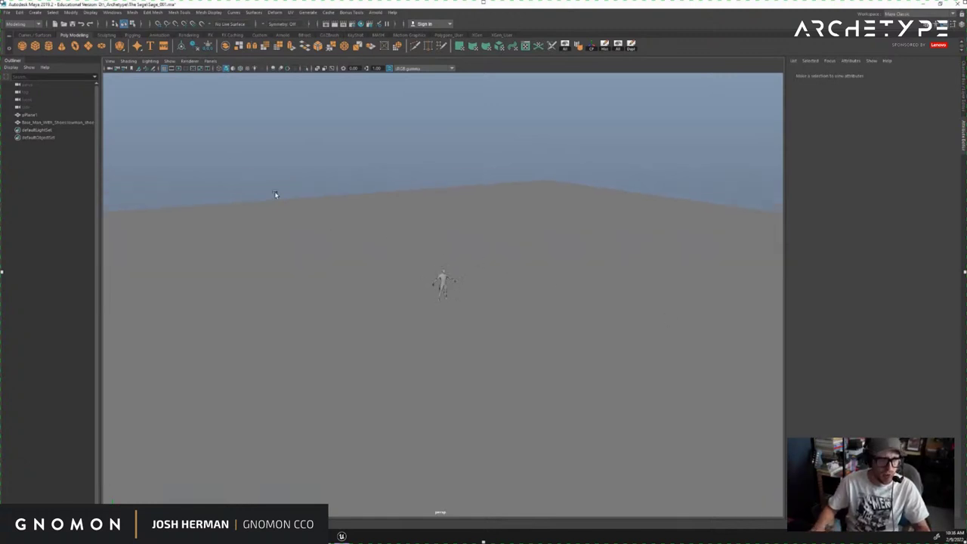
pyautogui.click(110, 61)
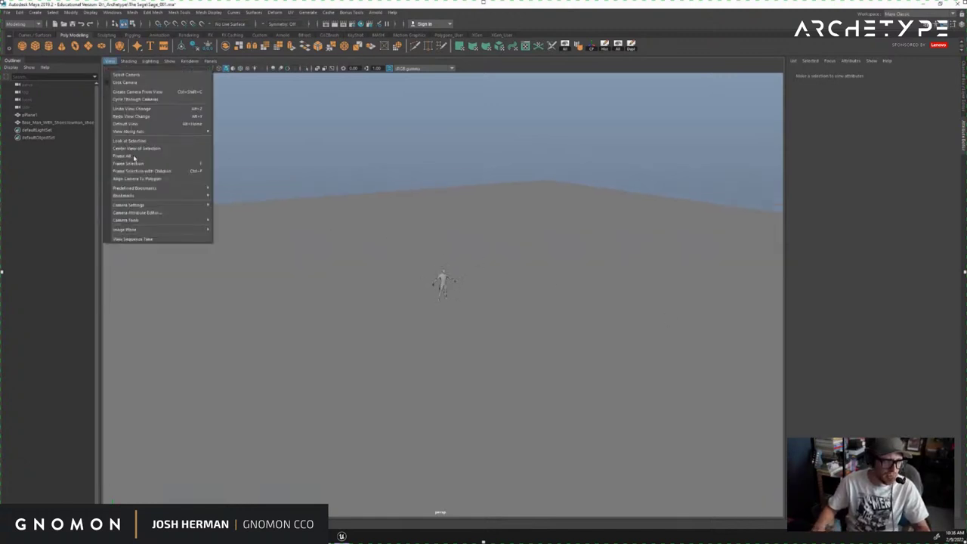
pyautogui.click(183, 212)
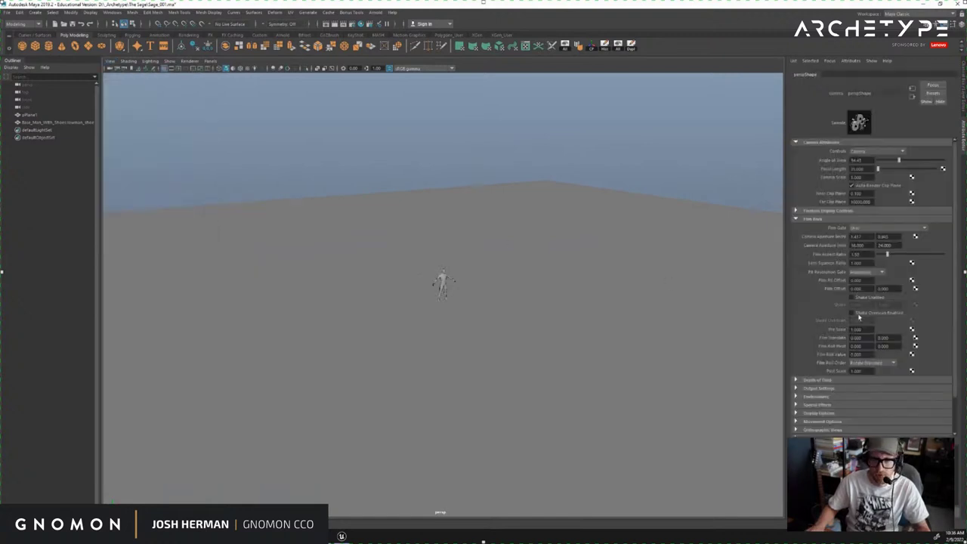
pyautogui.keyDown('alt'); pyautogui.moveTo(423, 245); pyautogui.dragTo(802, 298, button='right'); pyautogui.keyUp('alt')
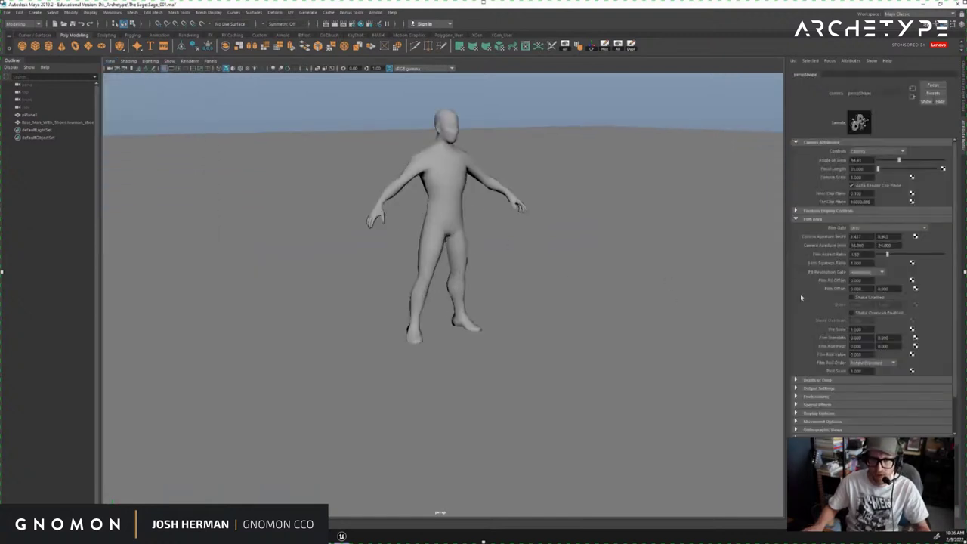
pyautogui.scroll(-10, 518, 244)
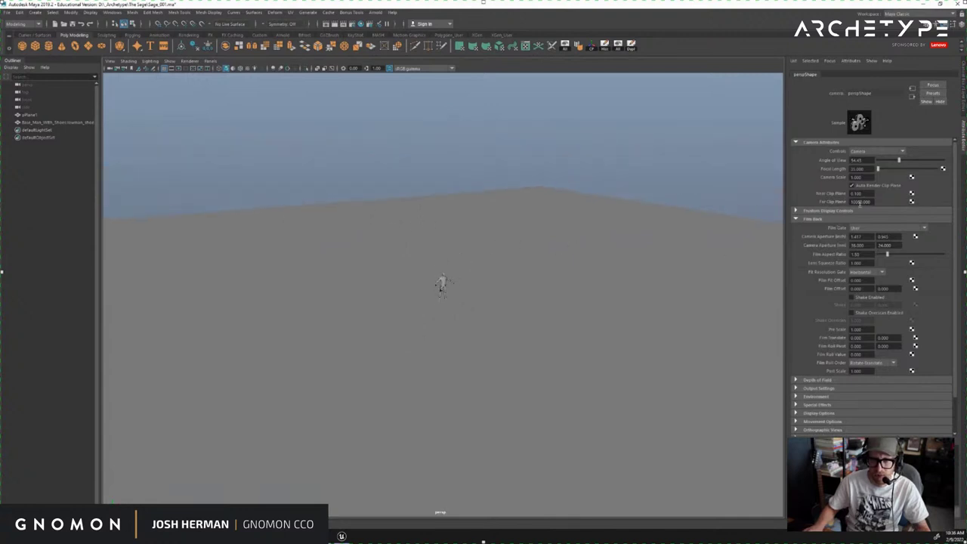
pyautogui.keyDown('alt'); pyautogui.moveTo(511, 305); pyautogui.dragTo(342, 267); pyautogui.keyUp('alt')
pyautogui.keyDown('alt'); pyautogui.moveTo(422, 291); pyautogui.dragTo(634, 280); pyautogui.keyUp('alt')
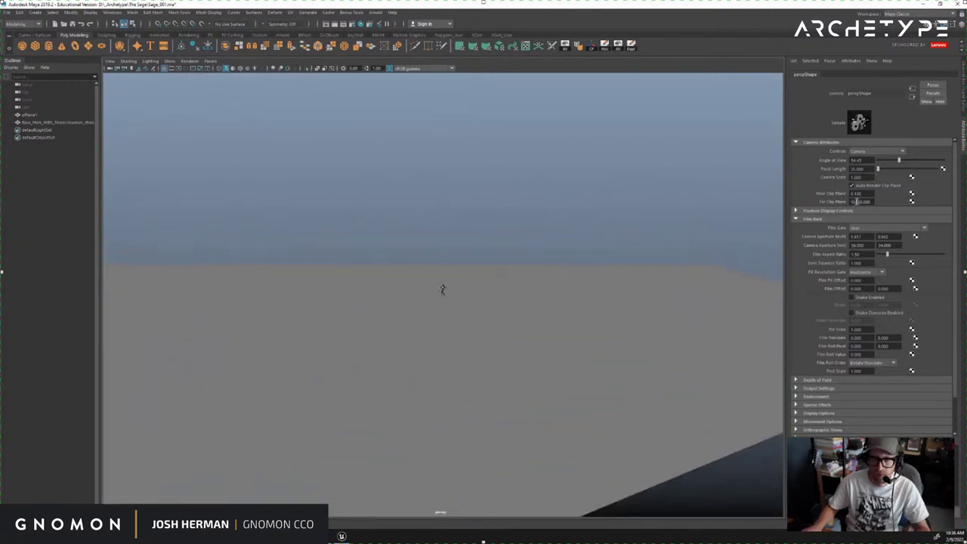
pyautogui.press('Return')
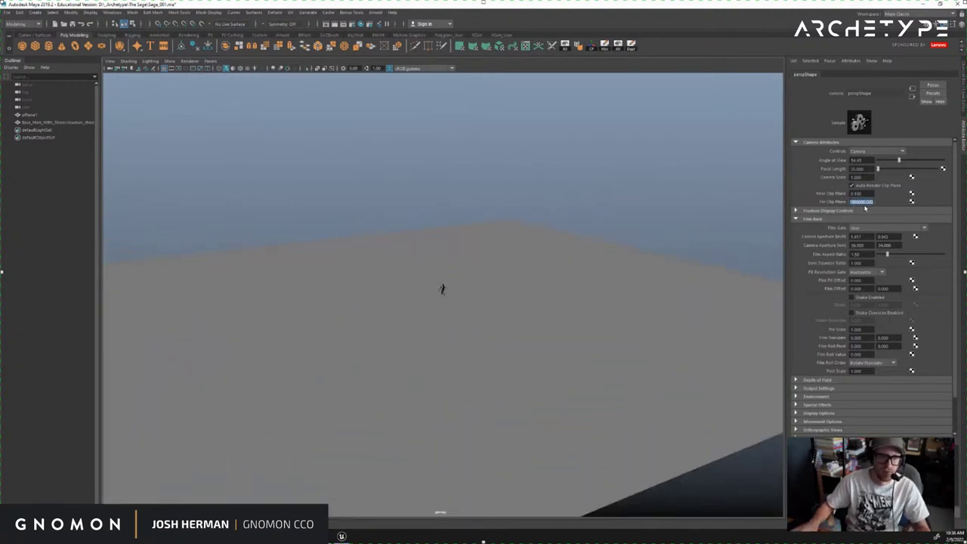
# Check how the whole ground plane displays from very far away and back near the figure
pyautogui.click(428, 284)
pyautogui.keyDown('alt'); pyautogui.moveTo(393, 300); pyautogui.dragTo(227, 306, button='right'); pyautogui.keyUp('alt')
pyautogui.click(250, 315)
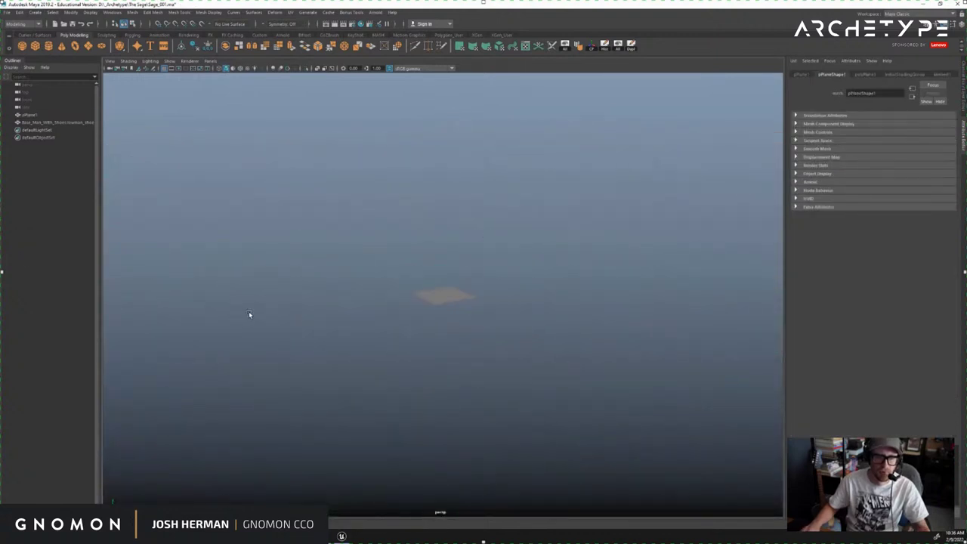
pyautogui.keyDown('alt'); pyautogui.moveTo(484, 333); pyautogui.dragTo(313, 345, button='right'); pyautogui.keyUp('alt')
pyautogui.keyDown('alt'); pyautogui.moveTo(144, 331); pyautogui.dragTo(637, 438, button='right'); pyautogui.keyUp('alt')
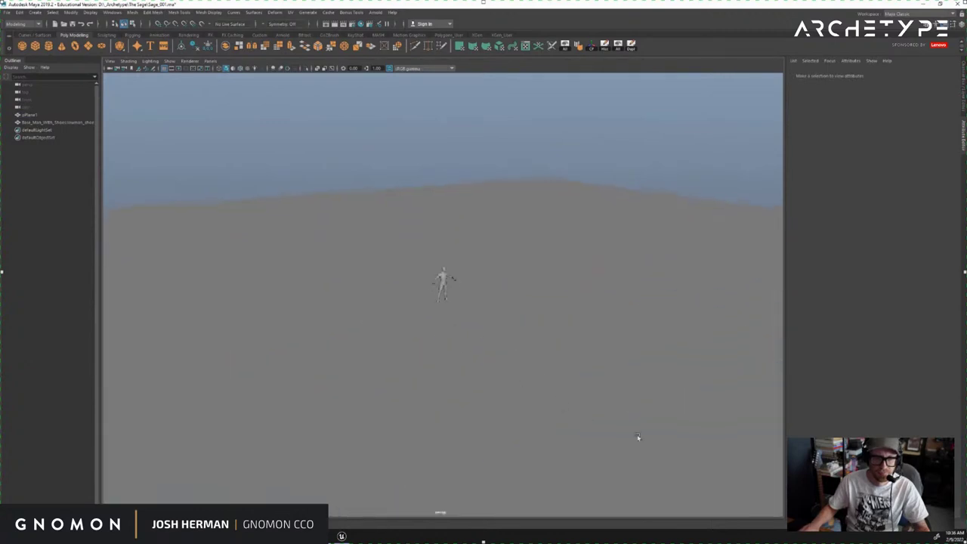
pyautogui.click(486, 295)
# Turn on wireframe on shaded to show the edges of the ground plane and the figure
pyautogui.click(223, 87)
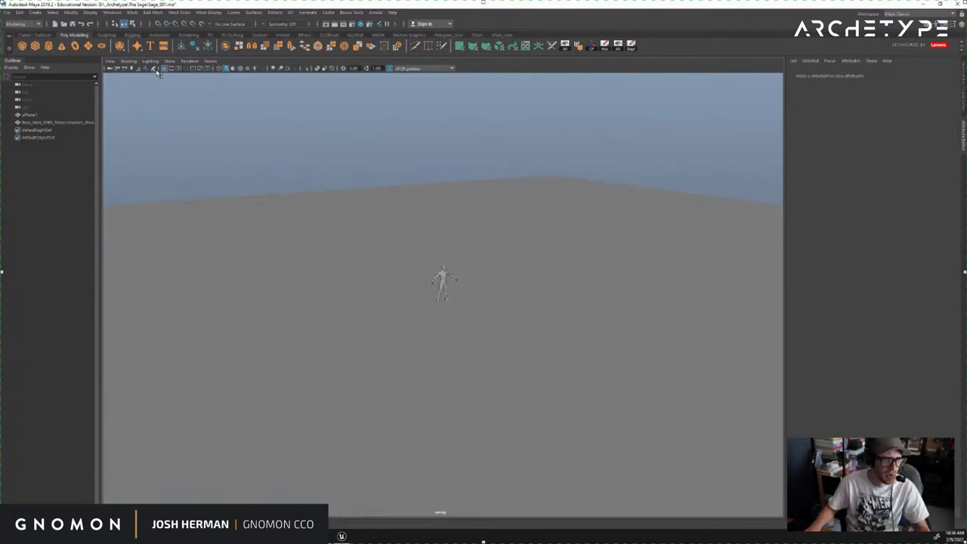
pyautogui.click(239, 69)
pyautogui.keyDown('alt'); pyautogui.moveTo(490, 212); pyautogui.dragTo(587, 252); pyautogui.keyUp('alt')
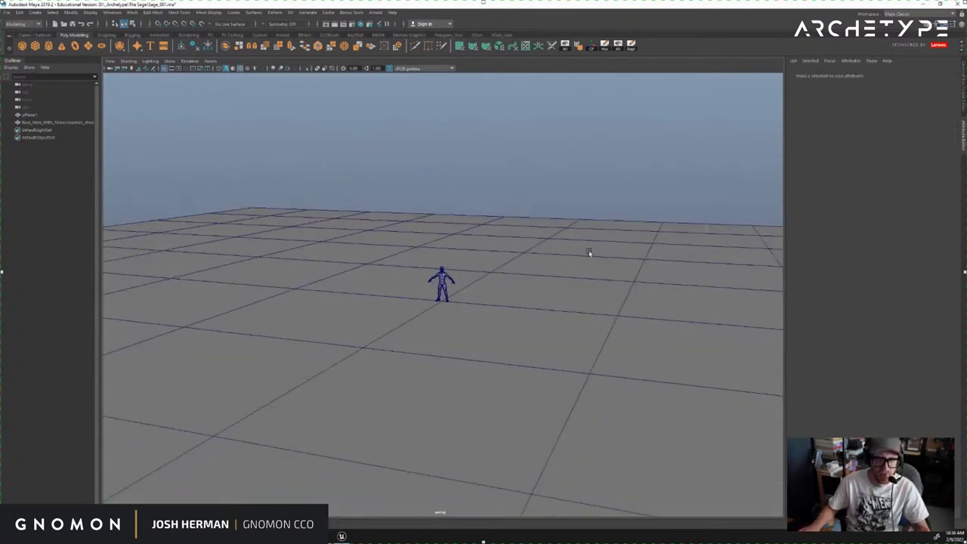
pyautogui.keyDown('alt'); pyautogui.moveTo(588, 253); pyautogui.dragTo(471, 217, button='right'); pyautogui.keyUp('alt')
pyautogui.keyDown('alt'); pyautogui.moveTo(471, 217); pyautogui.dragTo(405, 241); pyautogui.keyUp('alt')
pyautogui.scroll(4, 424, 293)
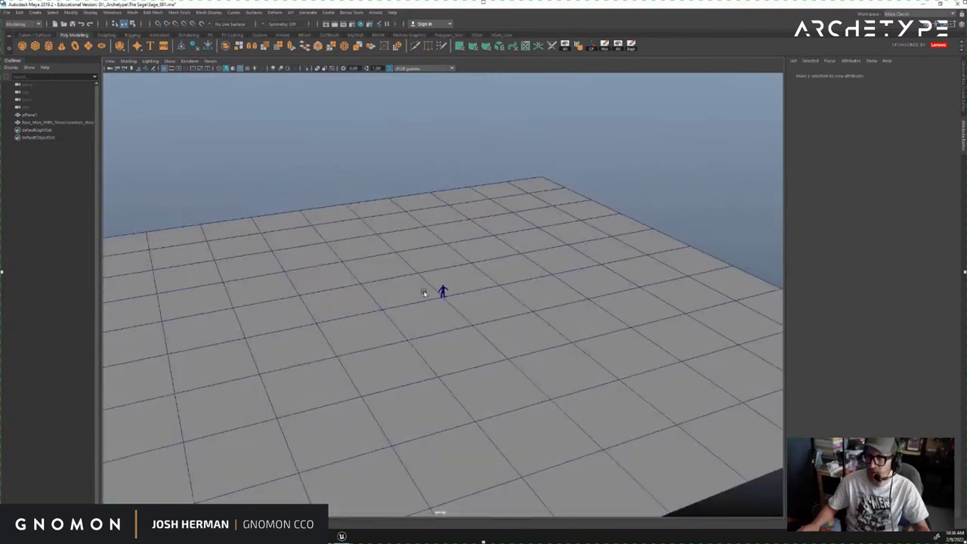
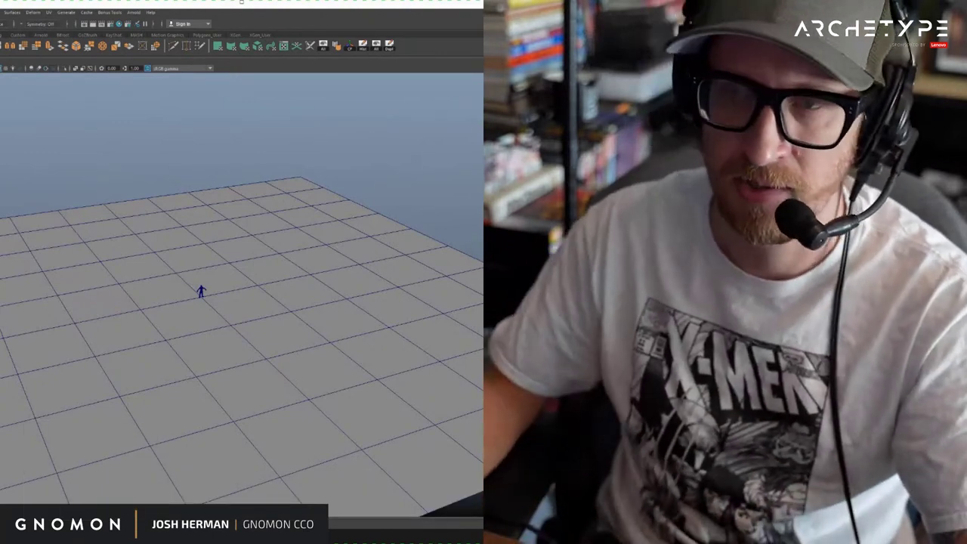
pyautogui.press('F9')
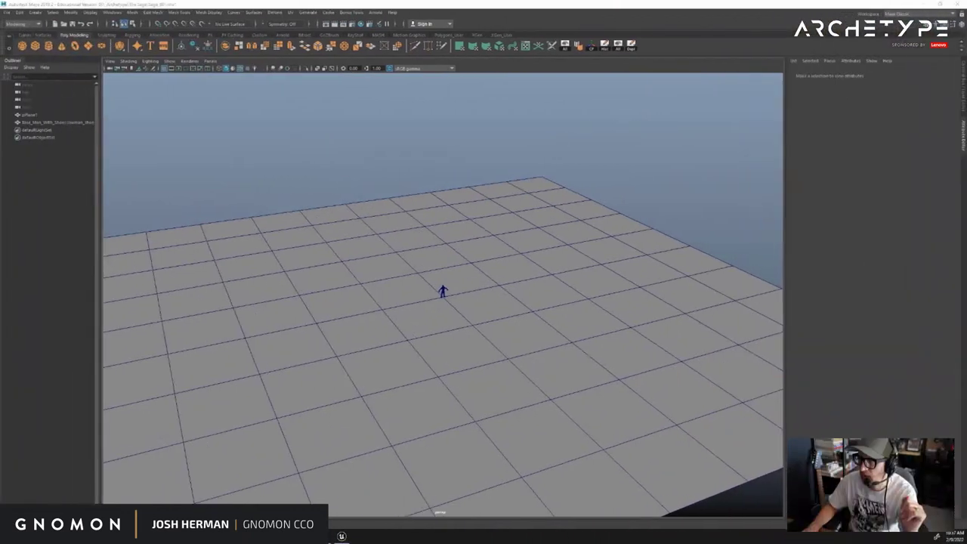
# Create a polygon cylinder, move it along Z away from the figure and scale it up well above human size
pyautogui.keyDown('alt'); pyautogui.moveTo(610, 204); pyautogui.dragTo(216, 127); pyautogui.keyUp('alt')
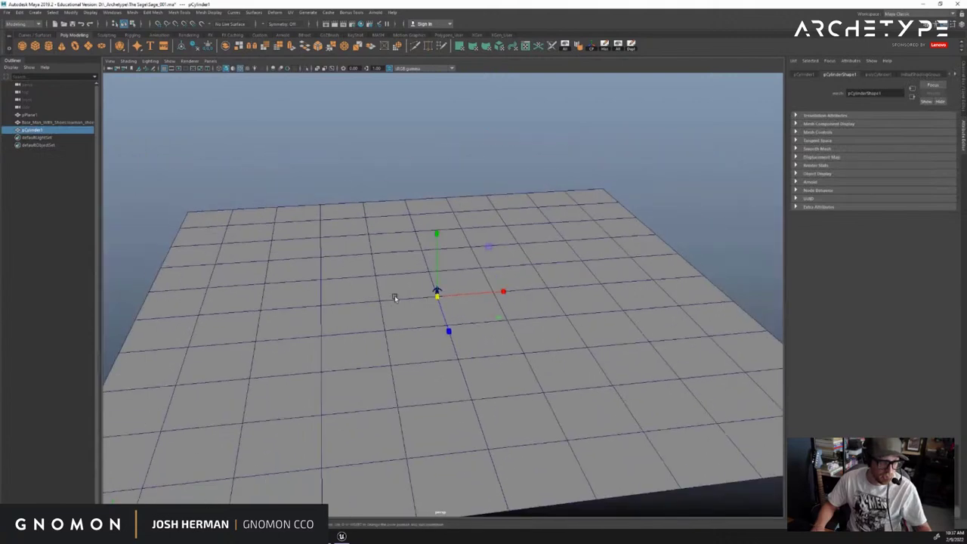
pyautogui.scroll(5, 453, 325)
pyautogui.press('w')
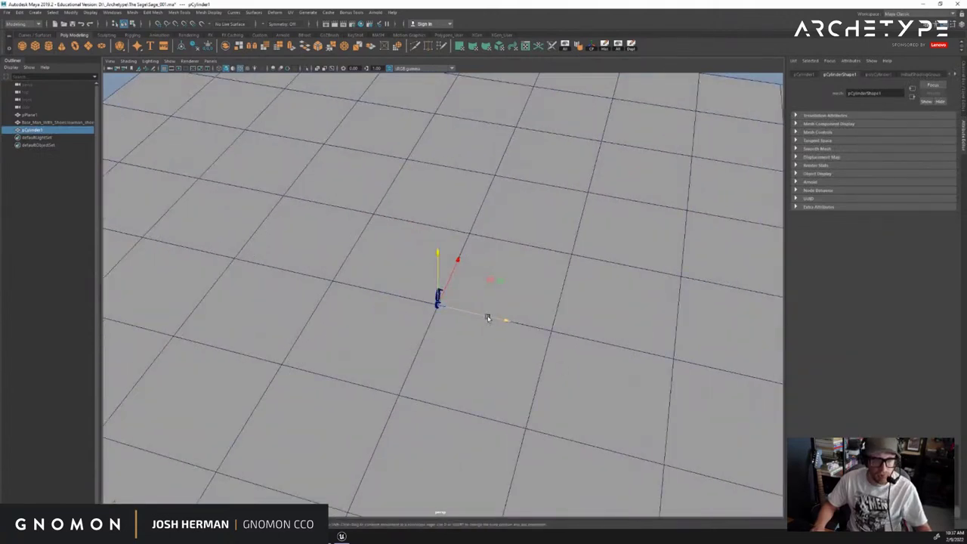
pyautogui.moveTo(490, 319); pyautogui.dragTo(691, 340)
pyautogui.keyDown('alt'); pyautogui.moveTo(632, 343); pyautogui.dragTo(510, 311, button='middle'); pyautogui.keyUp('alt')
pyautogui.press('r')
pyautogui.keyDown('alt'); pyautogui.moveTo(509, 310); pyautogui.dragTo(570, 344); pyautogui.keyUp('alt')
pyautogui.press('w')
pyautogui.keyDown('alt'); pyautogui.moveTo(663, 313); pyautogui.dragTo(505, 266, button='right'); pyautogui.keyUp('alt')
pyautogui.keyDown('alt'); pyautogui.moveTo(468, 240); pyautogui.dragTo(387, 219); pyautogui.keyUp('alt')
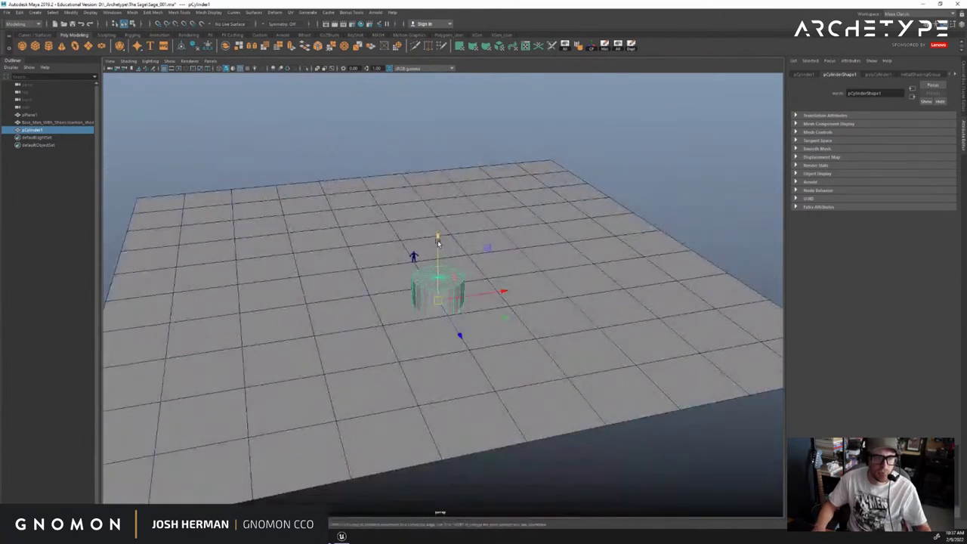
# Raise the cylinder and stretch it vertically into a tall column many times the figure's height
pyautogui.moveTo(439, 241)
pyautogui.mouseDown()
pyautogui.moveTo(436, 149)
pyautogui.moveTo(436, 175)
pyautogui.mouseUp()
pyautogui.keyDown('alt'); pyautogui.moveTo(475, 236); pyautogui.dragTo(522, 216); pyautogui.keyUp('alt')
pyautogui.press('5')
pyautogui.keyDown('alt'); pyautogui.moveTo(447, 174); pyautogui.dragTo(447, 85); pyautogui.keyUp('alt')
pyautogui.press('r')
pyautogui.keyDown('alt'); pyautogui.moveTo(458, 156); pyautogui.dragTo(535, 148); pyautogui.keyUp('alt')
pyautogui.keyDown('alt'); pyautogui.moveTo(535, 148); pyautogui.dragTo(532, 201, button='middle'); pyautogui.keyUp('alt')
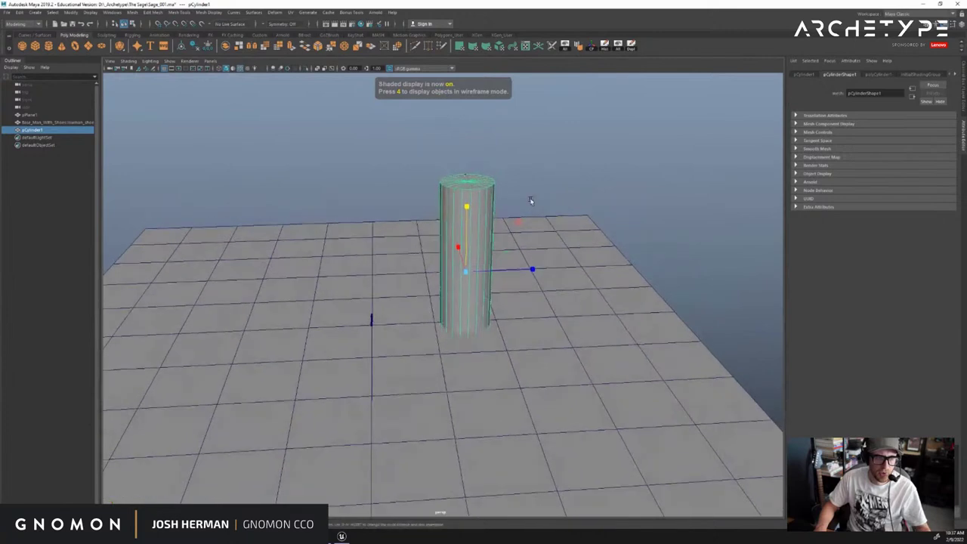
# Move the cylinder's pivot down to its base in the front view and lift the cylinder onto the ground plane
pyautogui.keyDown('alt'); pyautogui.moveTo(531, 201); pyautogui.dragTo(470, 191); pyautogui.keyUp('alt')
pyautogui.press('r')
pyautogui.press('space')
pyautogui.keyDown('alt'); pyautogui.moveTo(534, 258); pyautogui.dragTo(494, 254); pyautogui.keyUp('alt')
pyautogui.keyDown('alt'); pyautogui.moveTo(620, 255); pyautogui.dragTo(487, 285, button='right'); pyautogui.keyUp('alt')
pyautogui.press('f')
pyautogui.press('w')
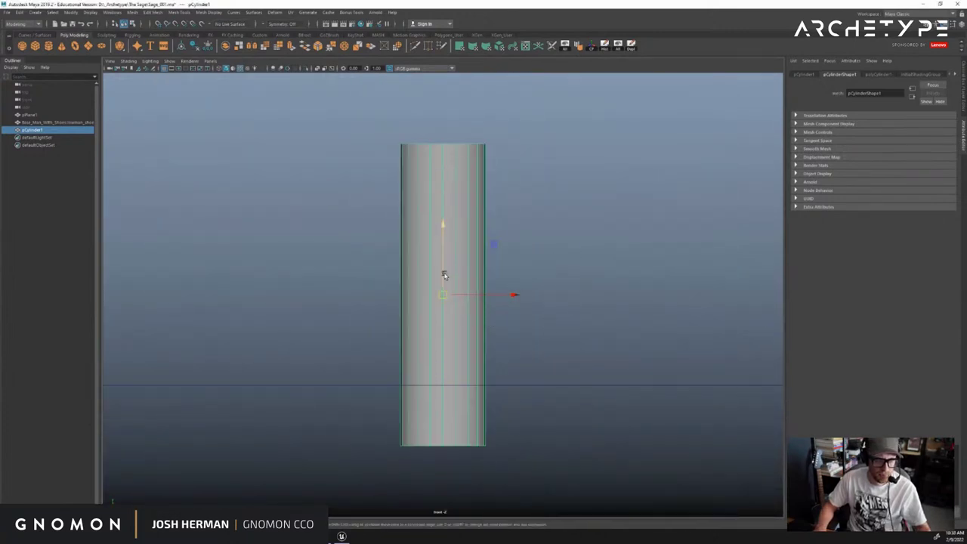
pyautogui.press('d')
pyautogui.moveTo(443, 261); pyautogui.dragTo(458, 499)
pyautogui.moveTo(443, 395); pyautogui.dragTo(442, 345)
pyautogui.press('space')
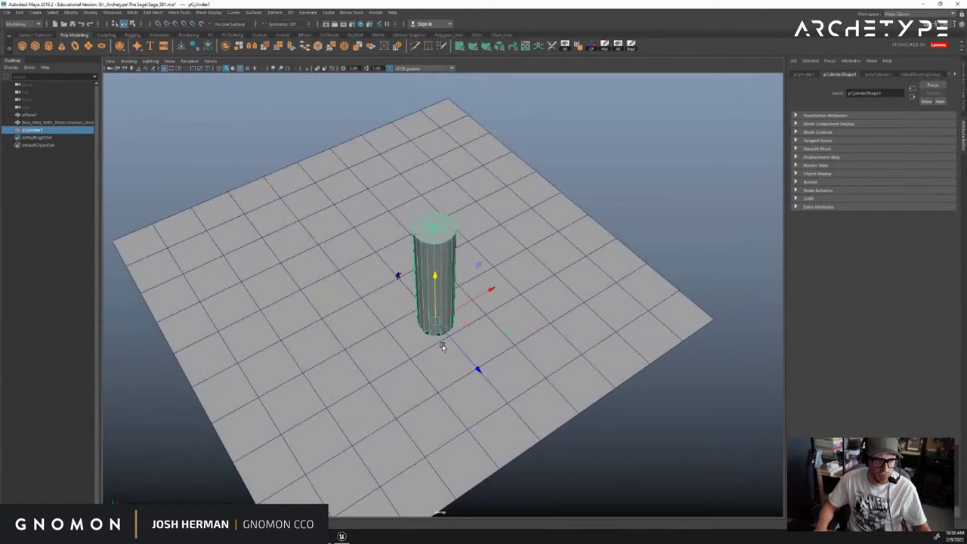
# Slim the column by scaling it down uniformly in width and depth while keeping its height
pyautogui.keyDown('alt'); pyautogui.moveTo(443, 346); pyautogui.dragTo(484, 350, button='right'); pyautogui.keyUp('alt')
pyautogui.keyDown('alt'); pyautogui.moveTo(483, 350); pyautogui.dragTo(533, 333); pyautogui.keyUp('alt')
pyautogui.keyDown('alt'); pyautogui.moveTo(533, 332); pyautogui.dragTo(559, 418, button='right'); pyautogui.keyUp('alt')
pyautogui.keyDown('alt'); pyautogui.moveTo(559, 418); pyautogui.dragTo(551, 363); pyautogui.keyUp('alt')
pyautogui.keyDown('alt'); pyautogui.moveTo(551, 362); pyautogui.dragTo(484, 332, button='right'); pyautogui.keyUp('alt')
pyautogui.press('r')
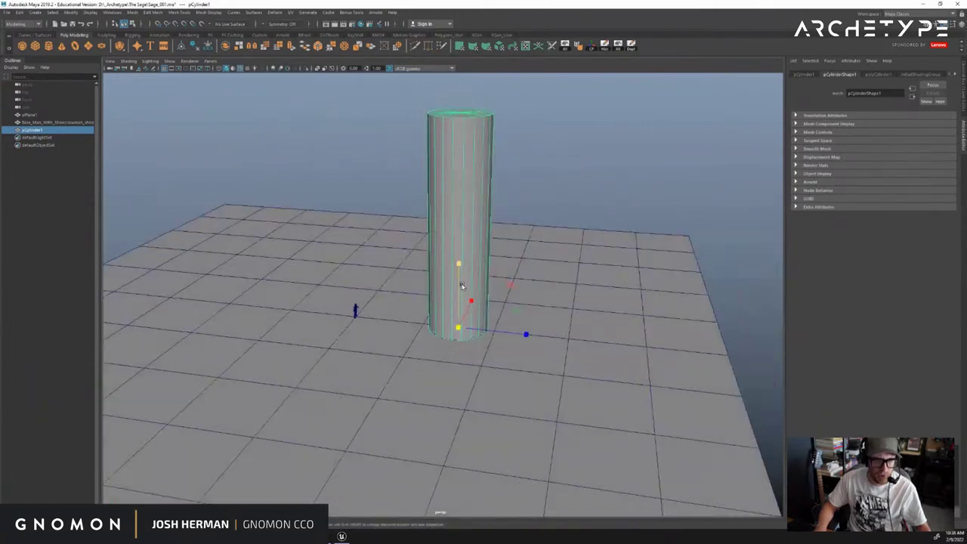
pyautogui.keyDown('ctrl'); pyautogui.moveTo(458, 267); pyautogui.dragTo(467, 295); pyautogui.keyUp('ctrl')
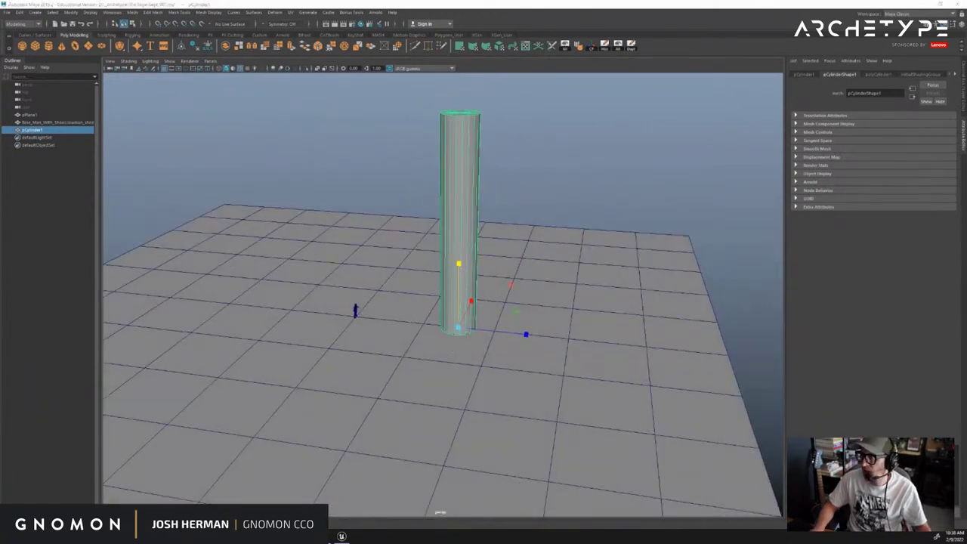
# Switch to Photoshop, review the column layout and desk in the Sage scene sketch, and return to Maya
pyautogui.hotkey('alt', 'Tab')
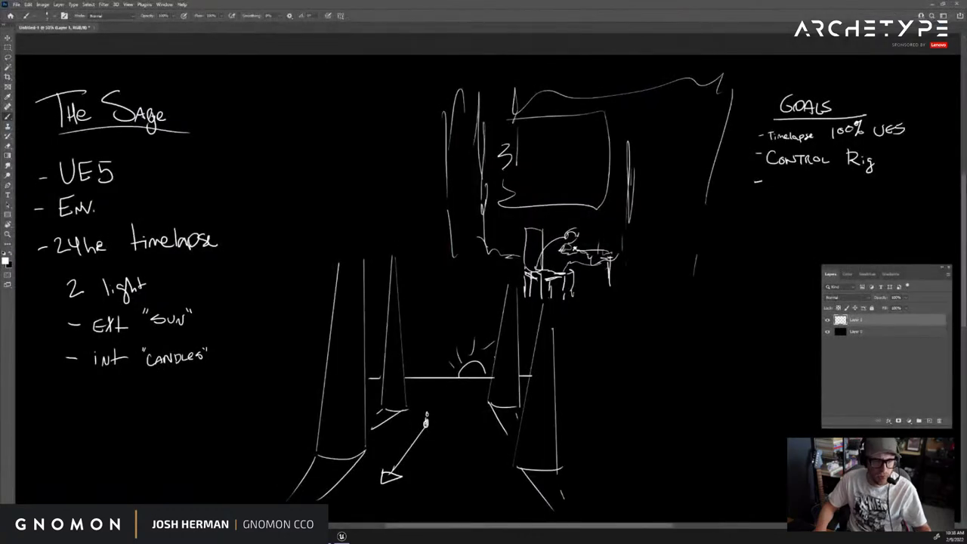
pyautogui.moveTo(596, 194)
pyautogui.mouseDown()
pyautogui.moveTo(506, 241)
pyautogui.moveTo(587, 187)
pyautogui.mouseUp()
pyautogui.hotkey('ctrl', 'z')
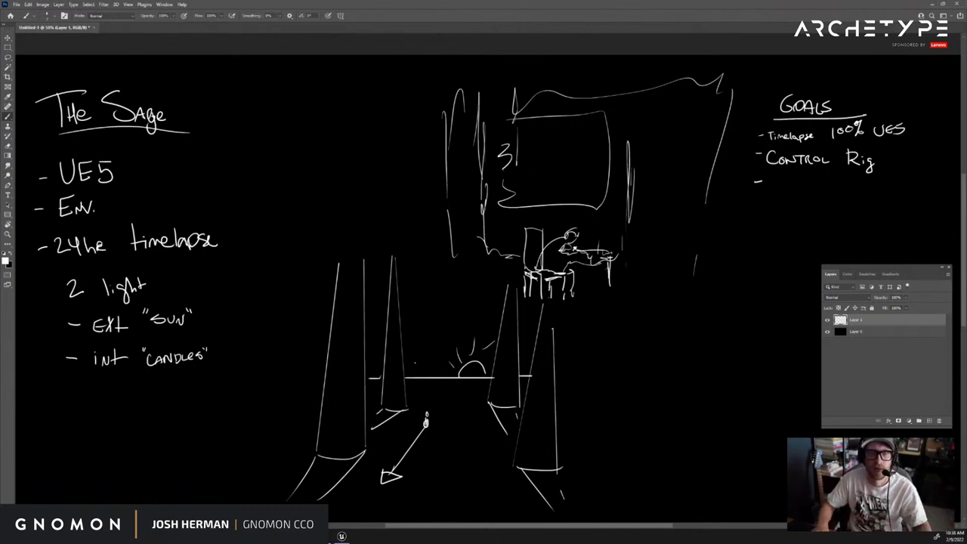
pyautogui.click(931, 4)
# Duplicate the column into a pair along Z, and duplicate the pair across X to form two parallel rows
pyautogui.keyDown('alt'); pyautogui.moveTo(527, 224); pyautogui.dragTo(641, 261); pyautogui.keyUp('alt')
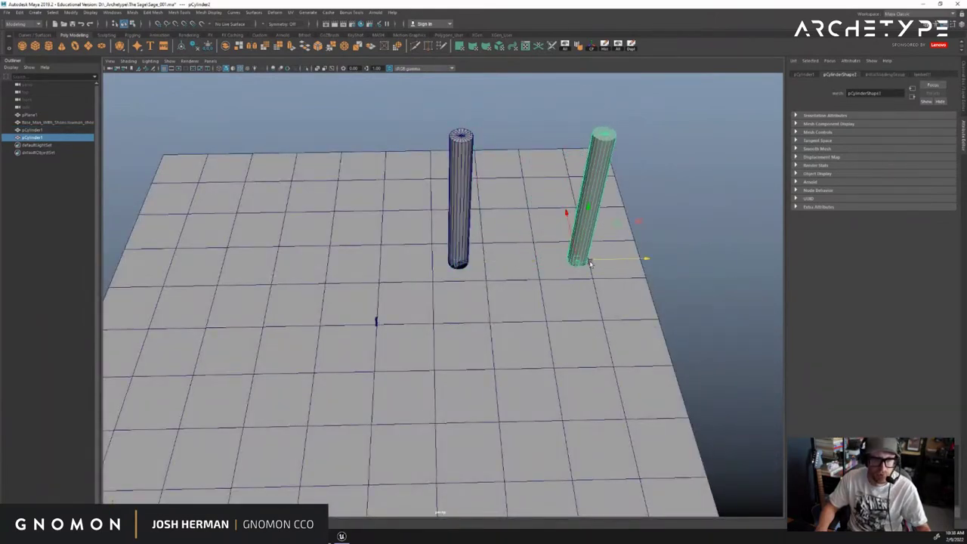
pyautogui.keyDown('shift'); pyautogui.click(457, 206); pyautogui.keyUp('shift')
pyautogui.keyDown('alt'); pyautogui.moveTo(457, 206); pyautogui.dragTo(456, 286); pyautogui.keyUp('alt')
pyautogui.hotkey('ctrl', 'd')
# Duplicate all four columns and move the copies along Z past the figure, making two rows of four
pyautogui.keyDown('shift'); pyautogui.click(446, 295); pyautogui.keyUp('shift')
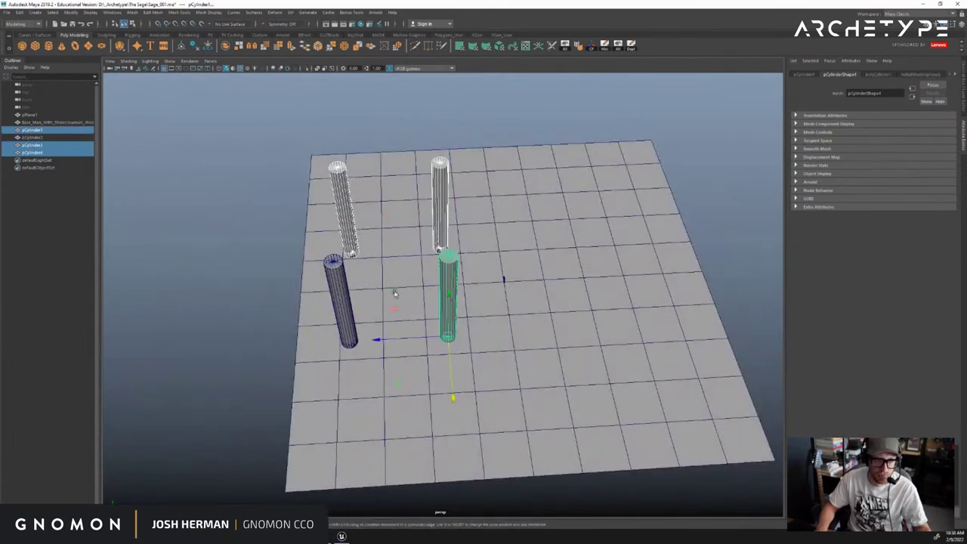
pyautogui.keyDown('shift'); pyautogui.click(349, 293); pyautogui.keyUp('shift')
pyautogui.hotkey('ctrl', 'd')
pyautogui.moveTo(285, 341); pyautogui.dragTo(468, 335)
pyautogui.click(507, 274)
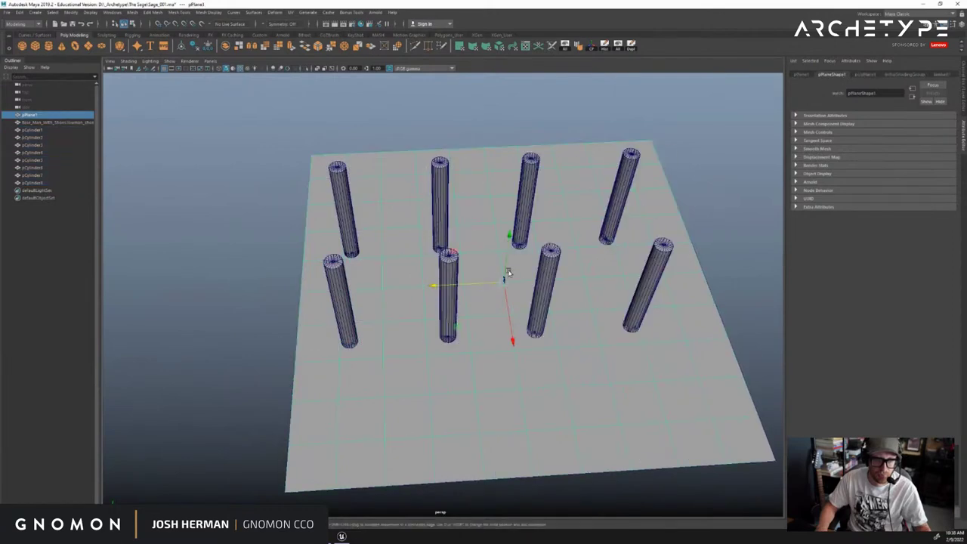
pyautogui.click(732, 238)
# Duplicate the human figure, move the copy along the aisle beyond the last columns, and rotate it about its vertical axis
pyautogui.click(505, 279)
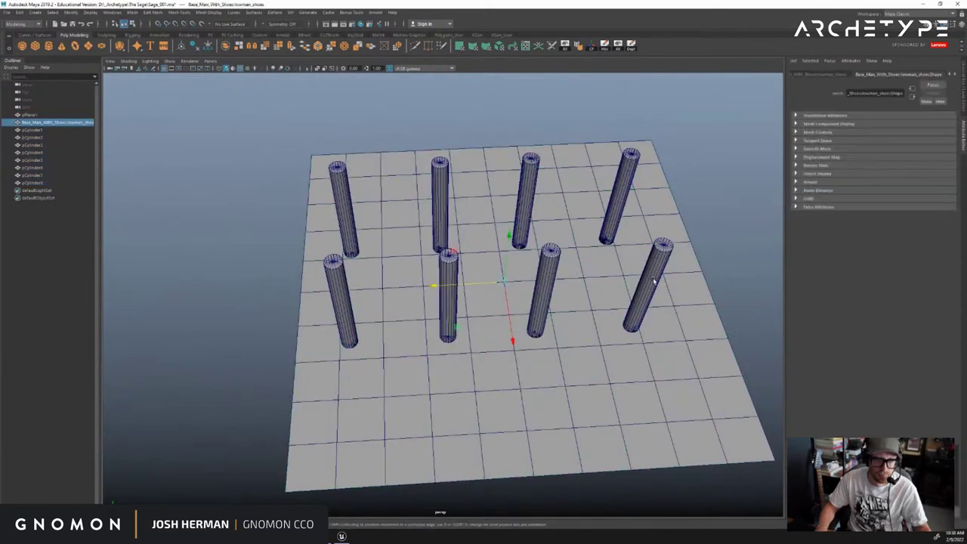
pyautogui.keyDown('alt'); pyautogui.moveTo(518, 281); pyautogui.dragTo(429, 282); pyautogui.keyUp('alt')
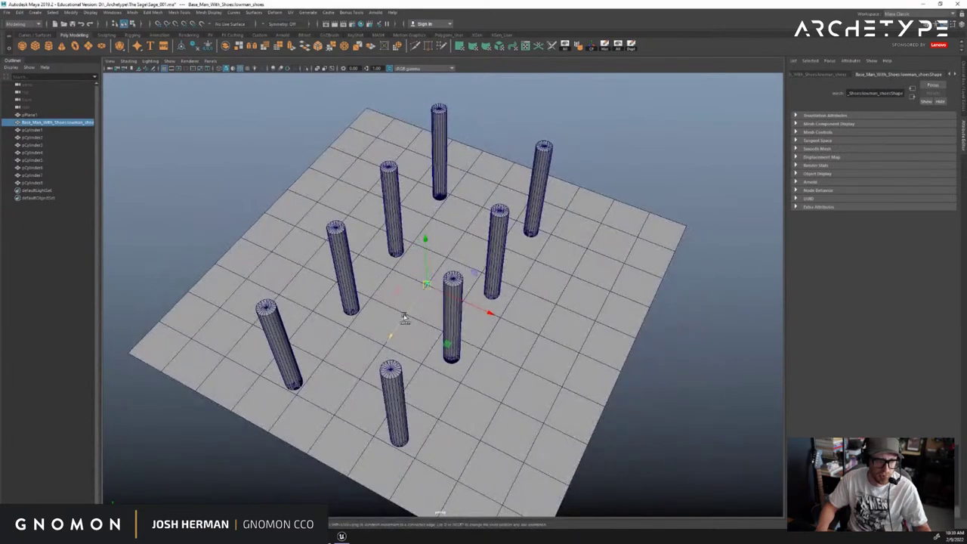
pyautogui.click(479, 220)
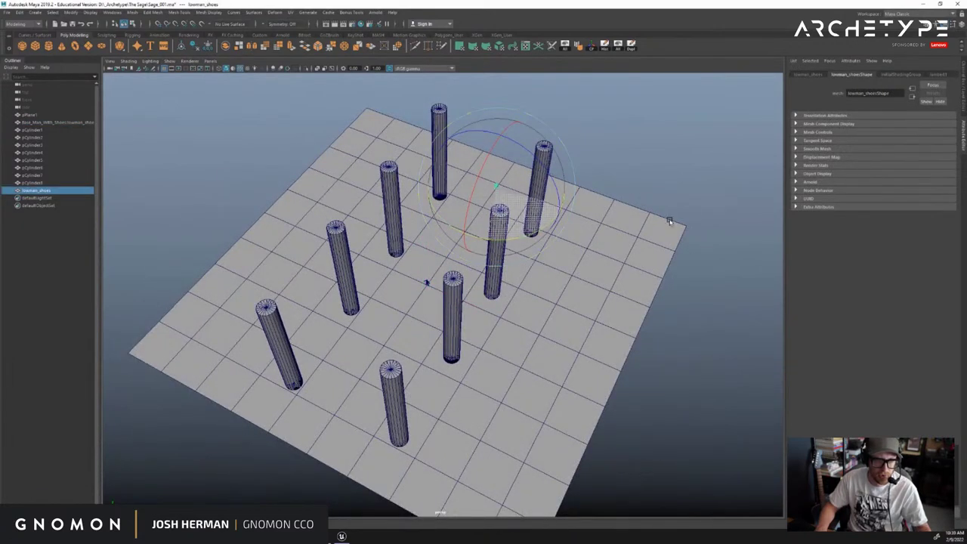
pyautogui.keyDown('alt'); pyautogui.moveTo(523, 236); pyautogui.dragTo(397, 207); pyautogui.keyUp('alt')
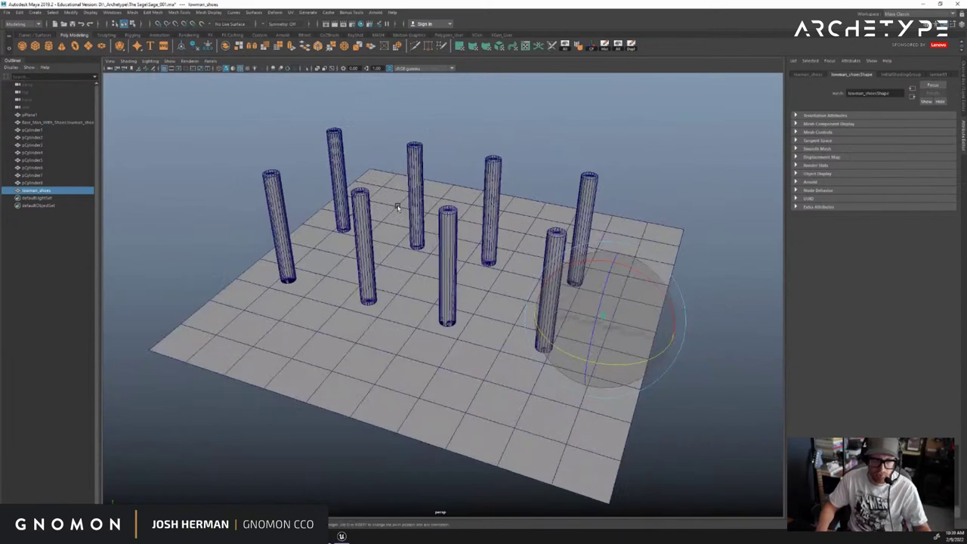
pyautogui.press('f')
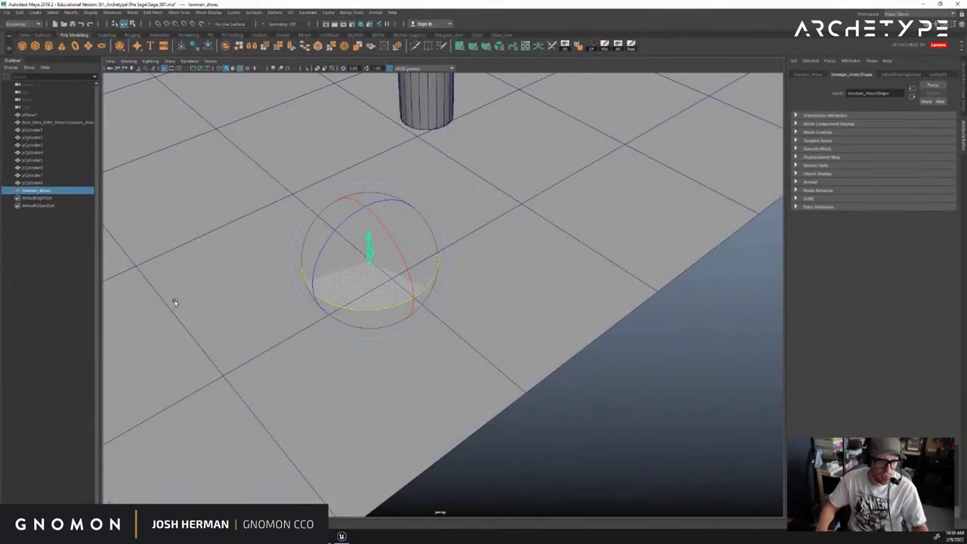
pyautogui.moveTo(424, 283); pyautogui.dragTo(352, 304)
pyautogui.click(456, 340)
pyautogui.keyDown('alt'); pyautogui.moveTo(456, 340); pyautogui.dragTo(468, 384); pyautogui.keyUp('alt')
# Create a polygon cube, move it along Z beside the second figure, scale it up to about 106 and raise it onto the ground
pyautogui.hotkey('ctrl', 'a')
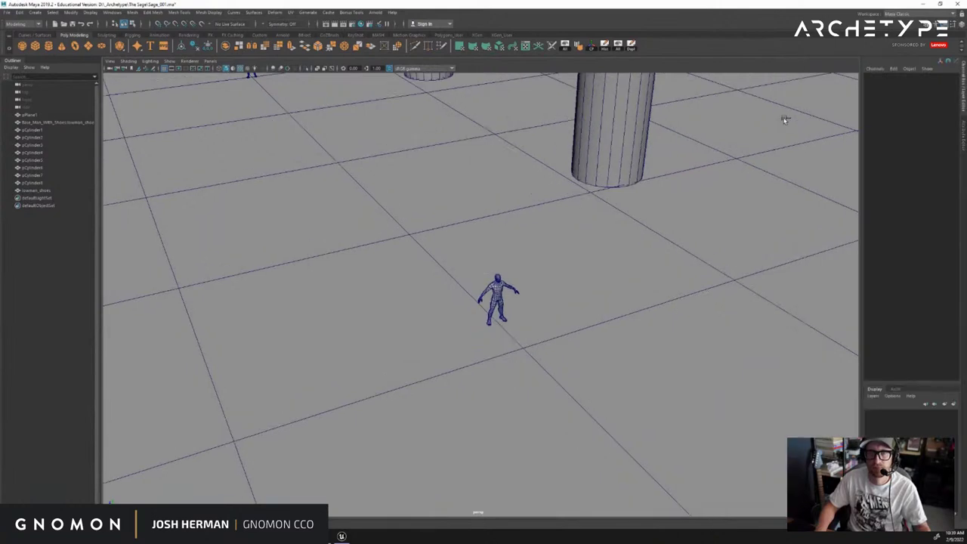
pyautogui.keyDown('alt'); pyautogui.moveTo(518, 193); pyautogui.dragTo(484, 185, button='right'); pyautogui.keyUp('alt')
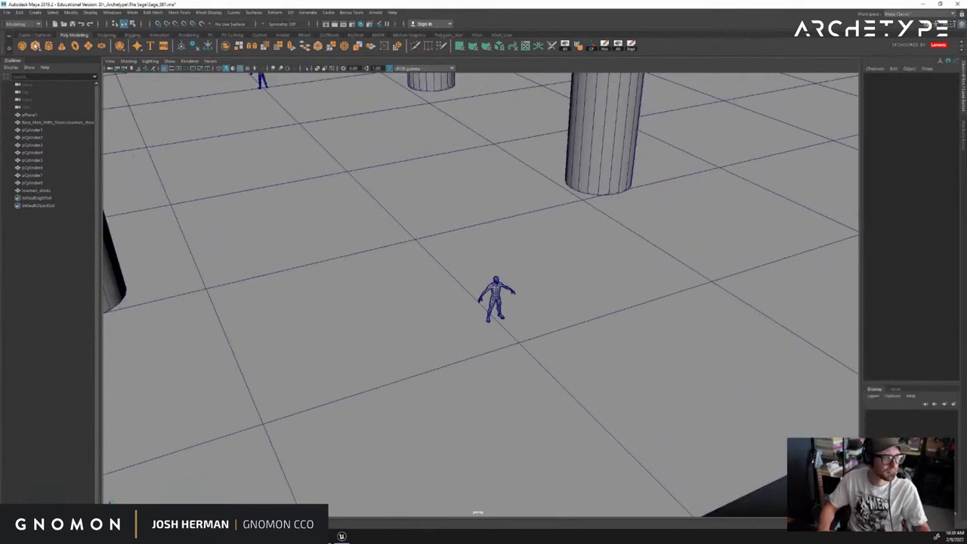
pyautogui.click(36, 45)
pyautogui.keyDown('alt'); pyautogui.moveTo(439, 281); pyautogui.dragTo(417, 247); pyautogui.keyUp('alt')
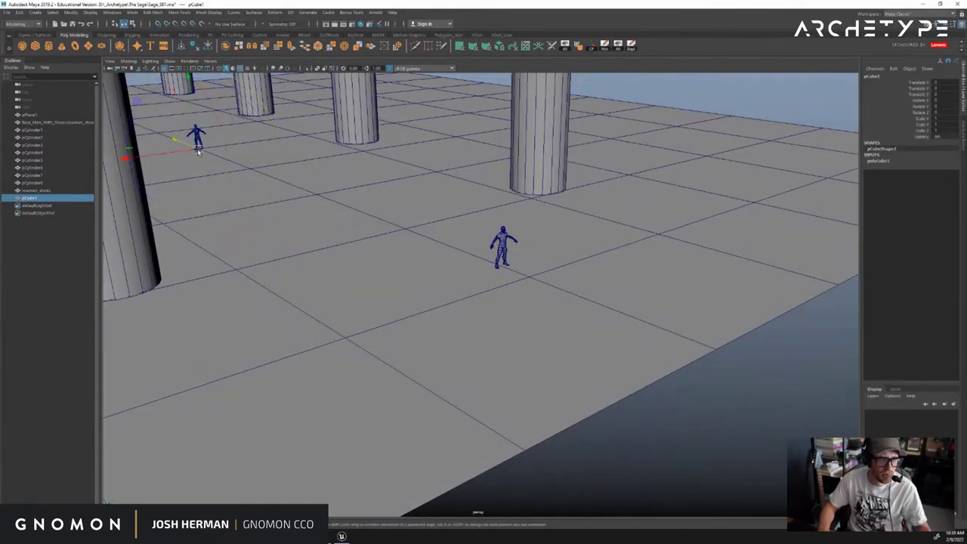
pyautogui.press('f')
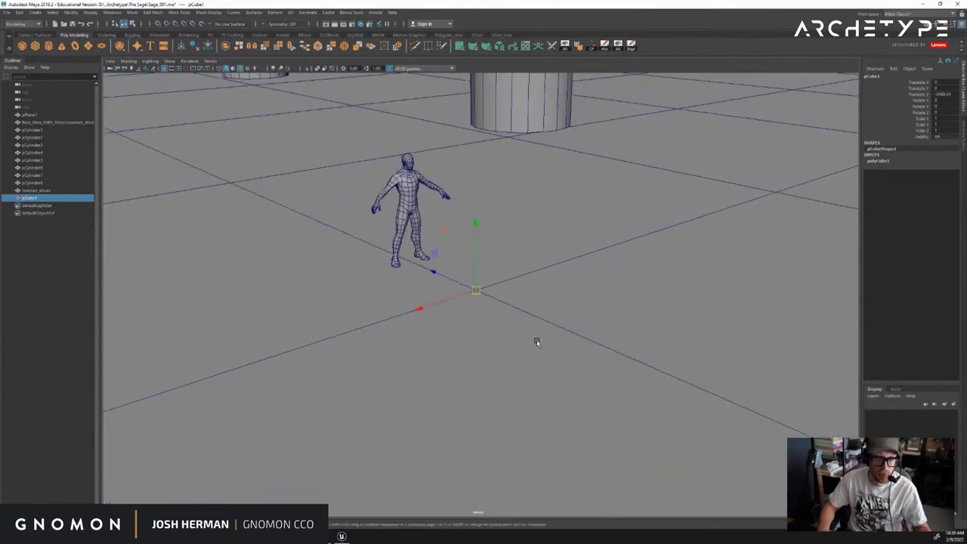
pyautogui.keyDown('alt'); pyautogui.moveTo(559, 293); pyautogui.dragTo(471, 244); pyautogui.keyUp('alt')
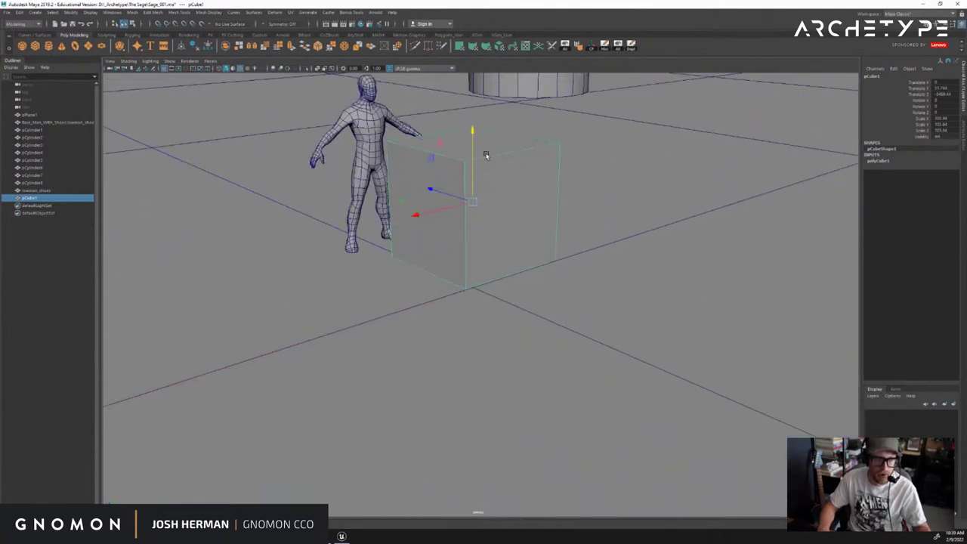
pyautogui.moveTo(479, 192); pyautogui.dragTo(478, 198)
# Shape the cube into a long tabletop slab about 12 thick and raise it to around the figure's waist height
pyautogui.keyDown('alt'); pyautogui.moveTo(534, 213); pyautogui.dragTo(544, 246); pyautogui.keyUp('alt')
pyautogui.press('f')
pyautogui.keyDown('alt'); pyautogui.moveTo(397, 306); pyautogui.dragTo(371, 282, button='right'); pyautogui.keyUp('alt')
pyautogui.keyDown('alt'); pyautogui.moveTo(371, 282); pyautogui.dragTo(514, 285); pyautogui.keyUp('alt')
pyautogui.press('w')
pyautogui.keyDown('alt'); pyautogui.moveTo(609, 284); pyautogui.dragTo(587, 276, button='right'); pyautogui.keyUp('alt')
pyautogui.keyDown('alt'); pyautogui.moveTo(587, 277); pyautogui.dragTo(574, 291); pyautogui.keyUp('alt')
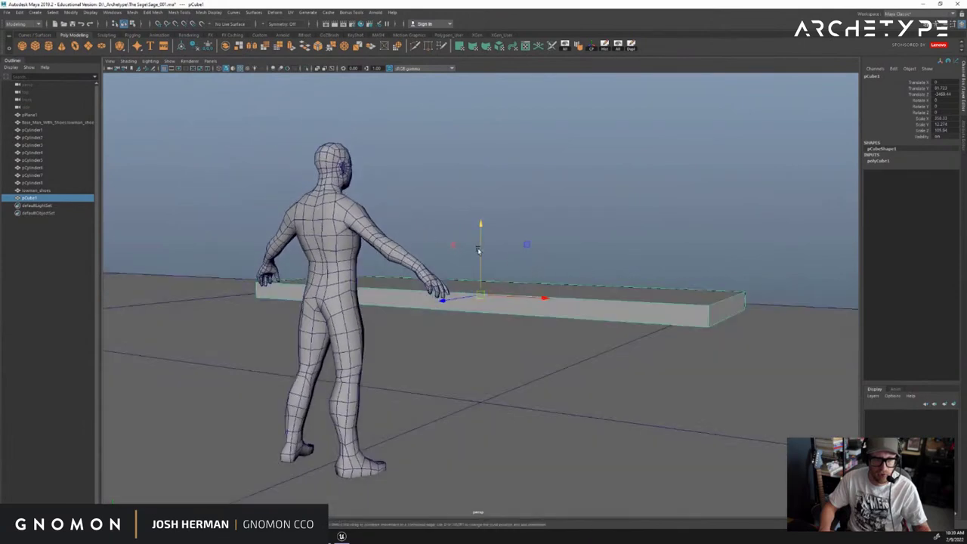
pyautogui.moveTo(479, 249); pyautogui.dragTo(482, 220)
pyautogui.keyDown('alt'); pyautogui.moveTo(546, 206); pyautogui.dragTo(484, 204); pyautogui.keyUp('alt')
pyautogui.click(561, 181)
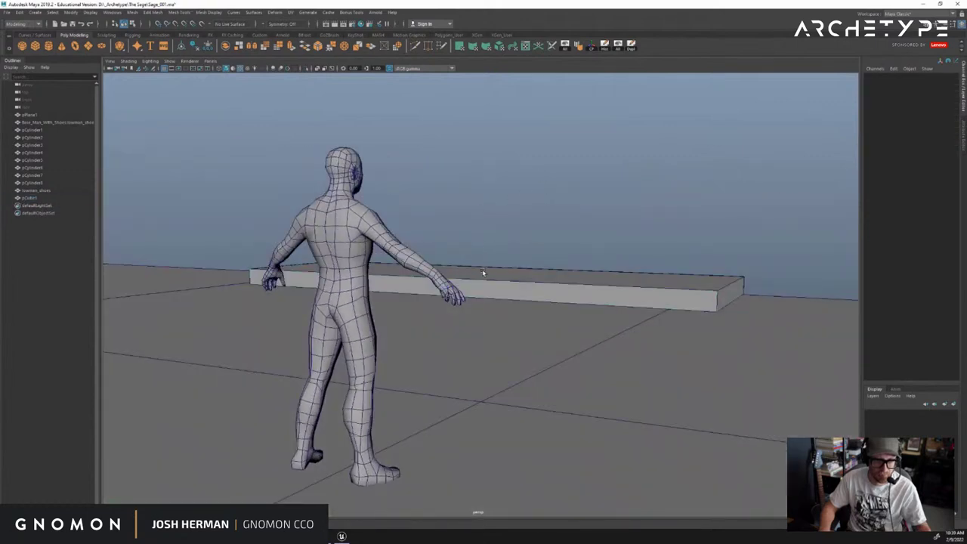
pyautogui.click(484, 272)
pyautogui.keyDown('alt'); pyautogui.moveTo(484, 243); pyautogui.dragTo(481, 222); pyautogui.keyUp('alt')
pyautogui.press('r')
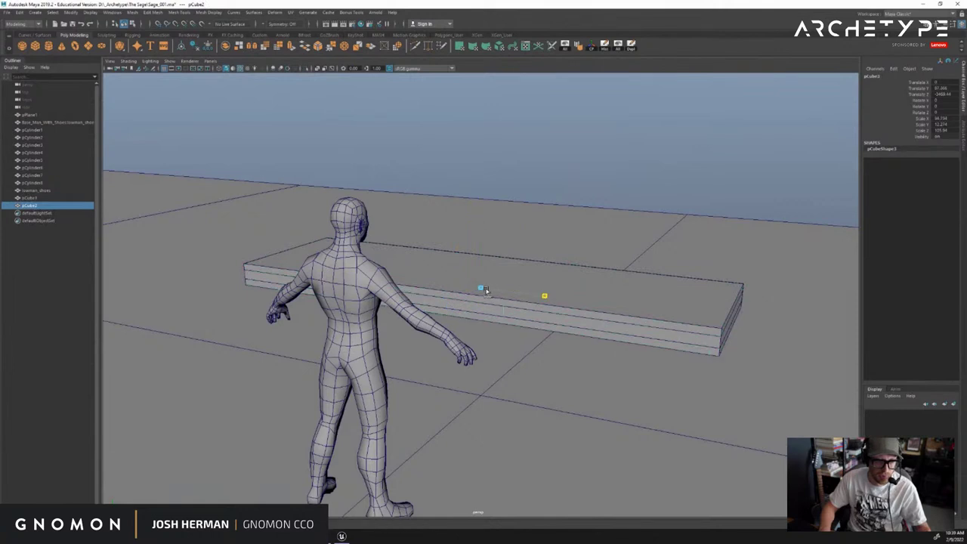
pyautogui.hotkey('ctrl', 'z')
pyautogui.hotkey('ctrl', 'z')
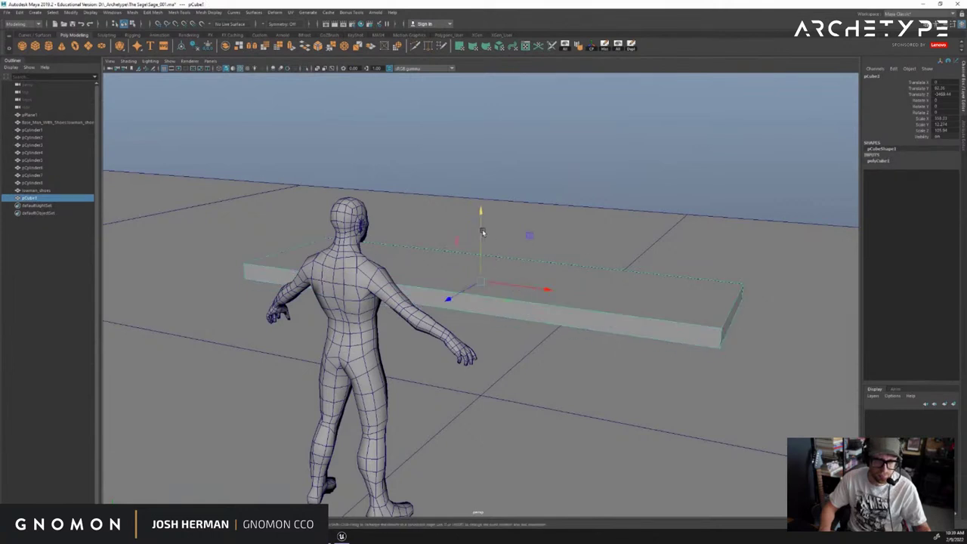
# Duplicate the tabletop slab, narrow the copy along X to leg width and move it to one end of the table
pyautogui.hotkey('ctrl', 'd')
pyautogui.moveTo(482, 232); pyautogui.dragTo(482, 237)
pyautogui.moveTo(546, 295); pyautogui.dragTo(485, 284)
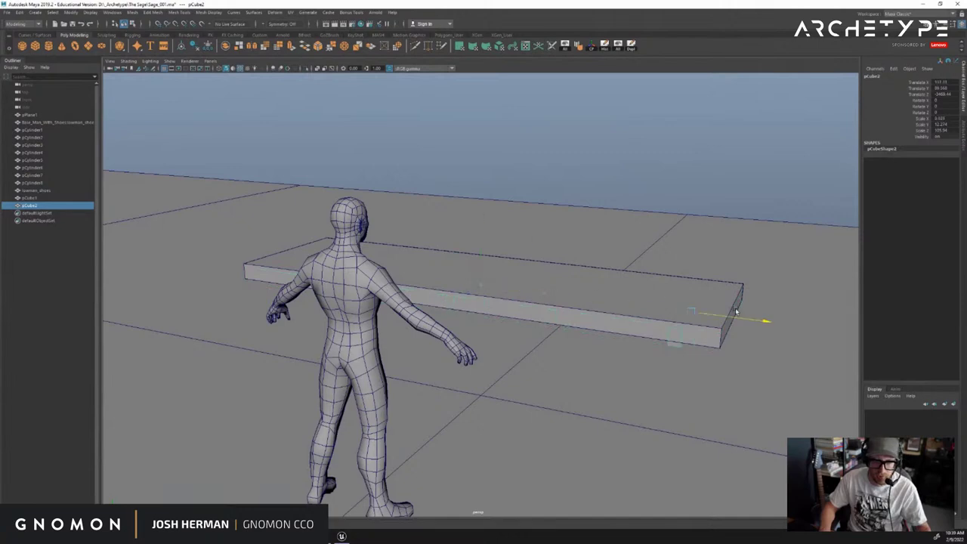
pyautogui.keyDown('alt'); pyautogui.moveTo(761, 313); pyautogui.dragTo(673, 315); pyautogui.keyUp('alt')
pyautogui.keyDown('alt'); pyautogui.moveTo(674, 315); pyautogui.dragTo(575, 325, button='right'); pyautogui.keyUp('alt')
pyautogui.keyDown('alt'); pyautogui.moveTo(574, 324); pyautogui.dragTo(477, 284); pyautogui.keyUp('alt')
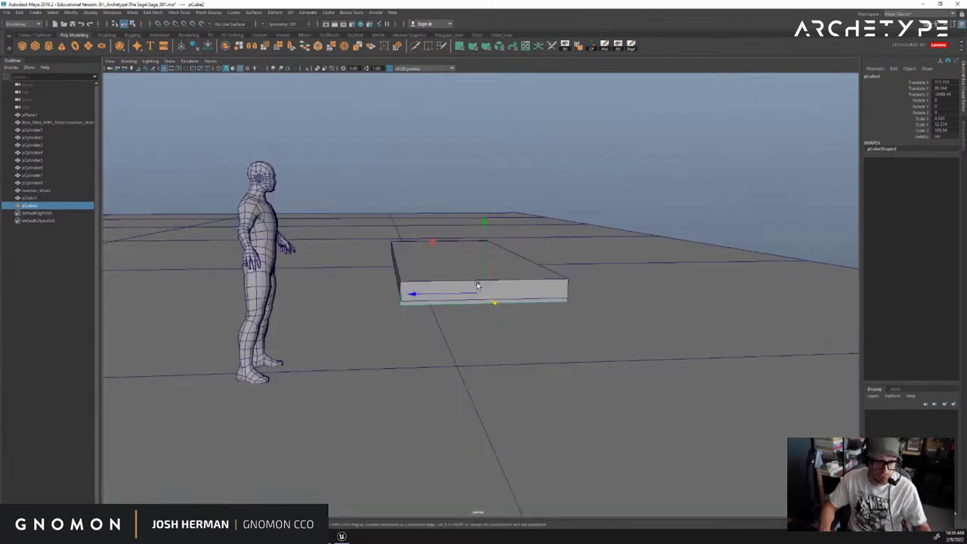
# Rotate the narrow piece 90 degrees about X to stand upright, lower it beneath the tabletop and align it with a corner
pyautogui.press('e')
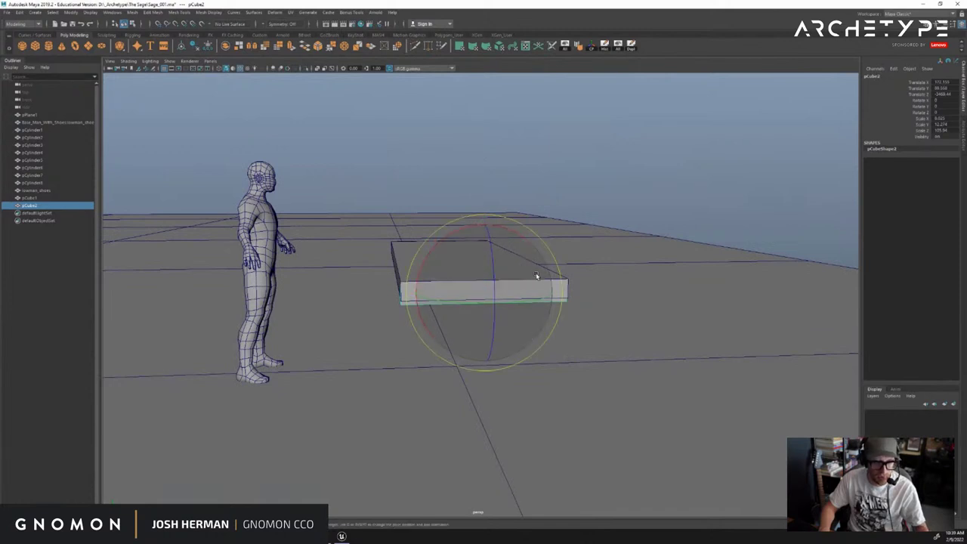
pyautogui.moveTo(522, 237); pyautogui.dragTo(552, 264)
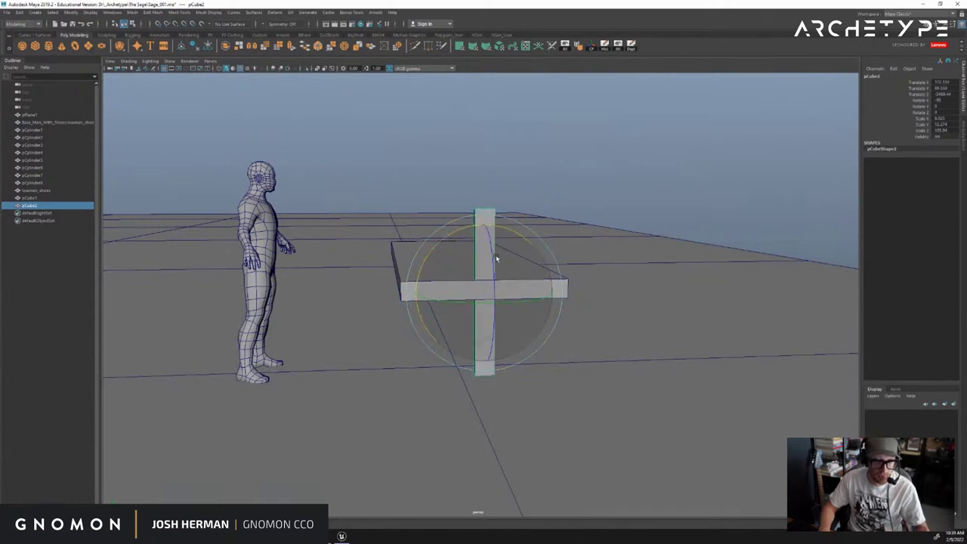
pyautogui.press('w')
pyautogui.moveTo(494, 259); pyautogui.dragTo(493, 313)
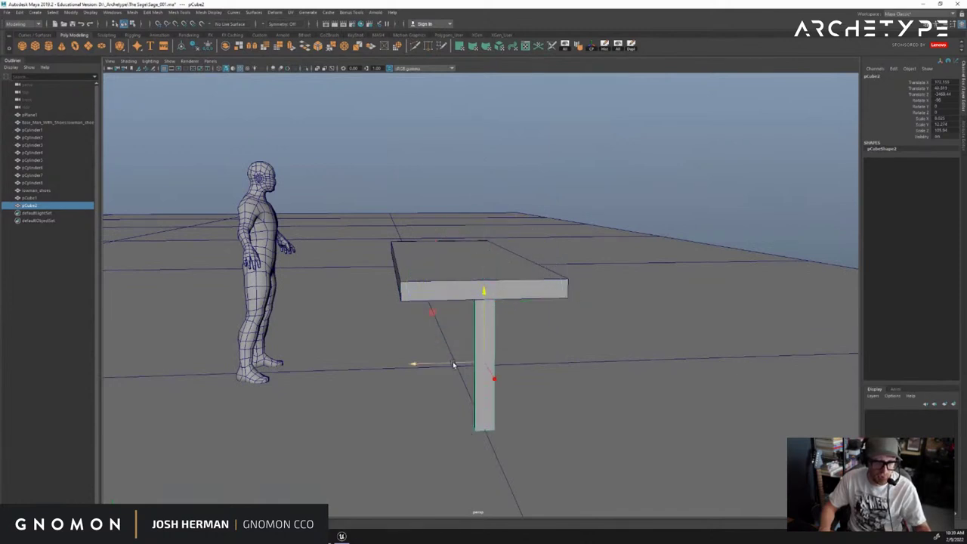
pyautogui.moveTo(453, 365); pyautogui.dragTo(458, 389)
# Duplicate the leg to the opposite corner, and rotate another copy into a diagonal brace between the two legs
pyautogui.hotkey('ctrl', 'd')
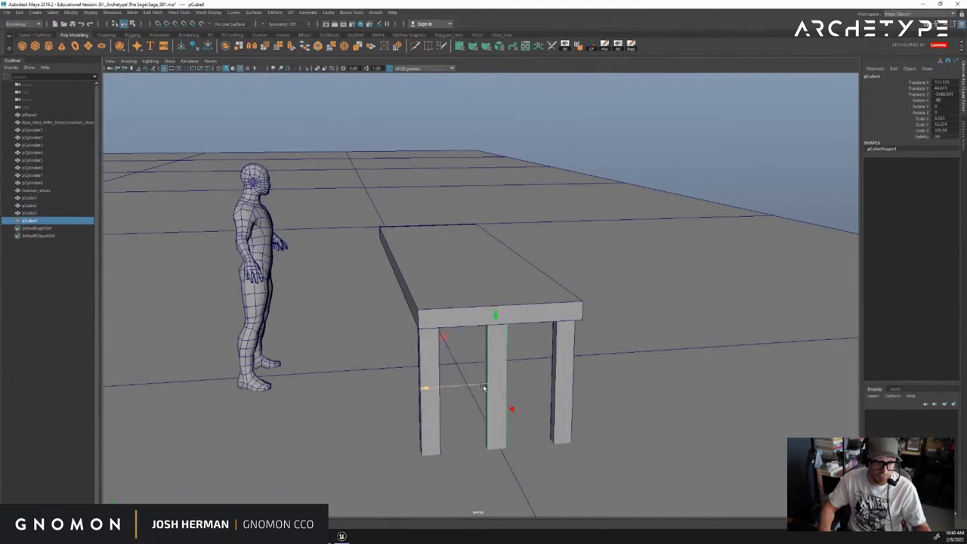
pyautogui.press('e')
pyautogui.moveTo(465, 336); pyautogui.dragTo(412, 353)
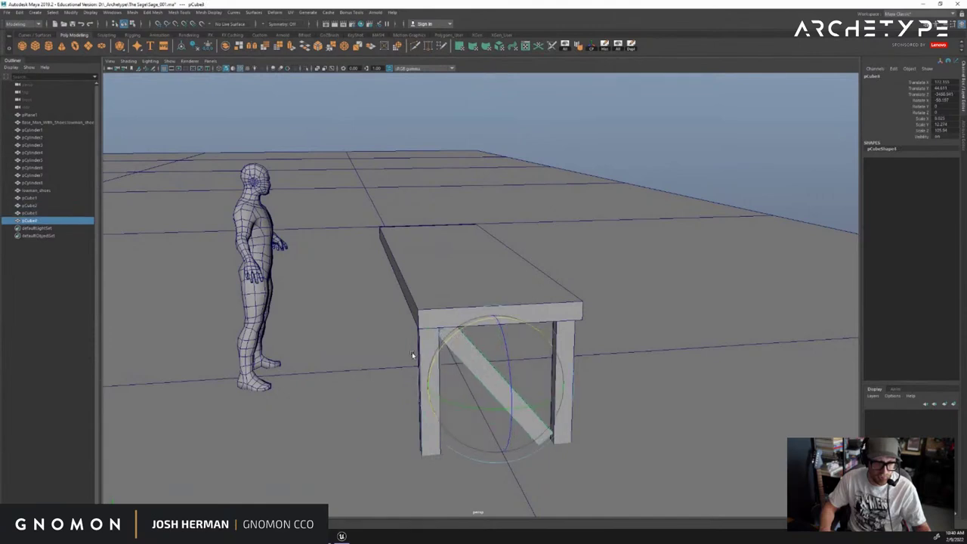
pyautogui.click(656, 205)
pyautogui.keyDown('alt'); pyautogui.moveTo(674, 219); pyautogui.dragTo(650, 225); pyautogui.keyUp('alt')
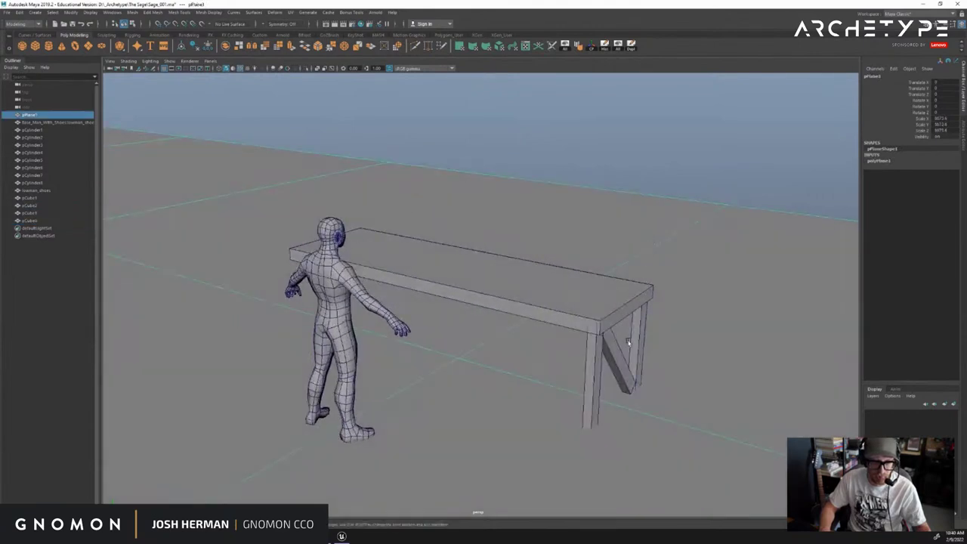
# Duplicate both legs and their diagonal brace together and move the copies along X to the table's other end
pyautogui.keyDown('alt'); pyautogui.moveTo(620, 351); pyautogui.dragTo(610, 358, button='middle'); pyautogui.keyUp('alt')
pyautogui.click(610, 358)
pyautogui.press('q')
pyautogui.keyDown('shift'); pyautogui.click(586, 365); pyautogui.keyUp('shift')
pyautogui.keyDown('shift'); pyautogui.click(633, 354); pyautogui.keyUp('shift')
pyautogui.press('w')
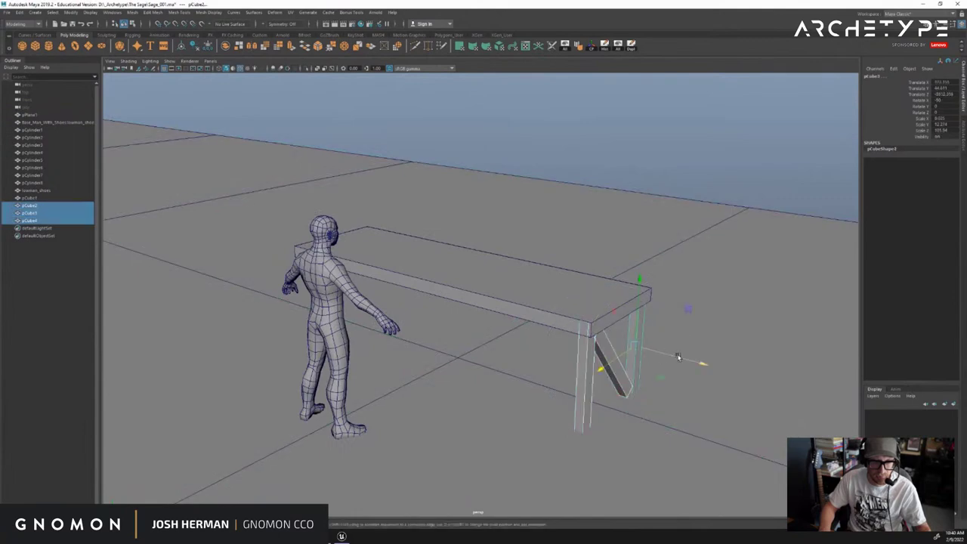
pyautogui.keyDown('alt'); pyautogui.moveTo(559, 359); pyautogui.dragTo(357, 310); pyautogui.keyUp('alt')
pyautogui.click(482, 183)
pyautogui.keyDown('alt'); pyautogui.moveTo(482, 183); pyautogui.dragTo(509, 235); pyautogui.keyUp('alt')
pyautogui.click(453, 233)
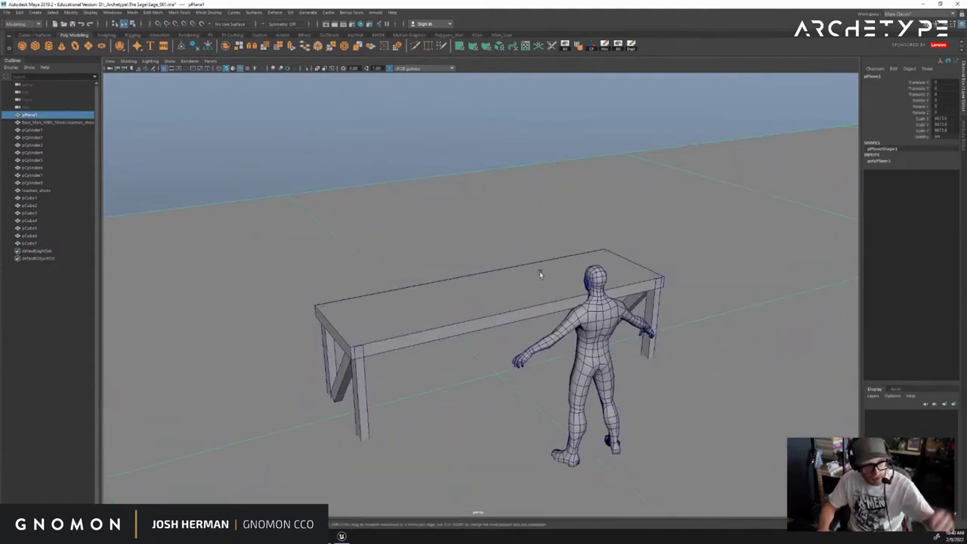
pyautogui.click(195, 119)
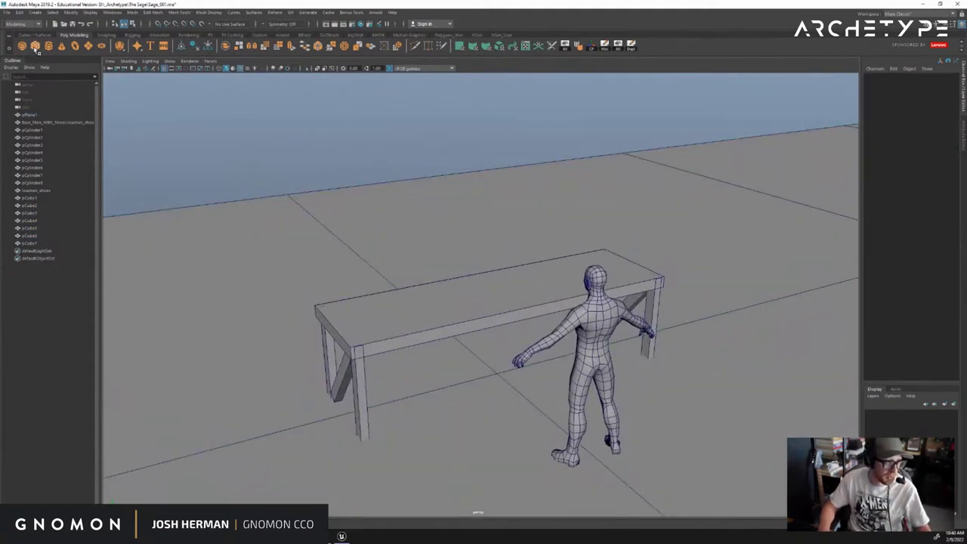
# Create a polygon plane, move it along Z to the table, scale it wider than the table and rotate it upright about X
pyautogui.click(88, 47)
pyautogui.keyDown('alt'); pyautogui.moveTo(421, 280); pyautogui.dragTo(367, 300, button='right'); pyautogui.keyUp('alt')
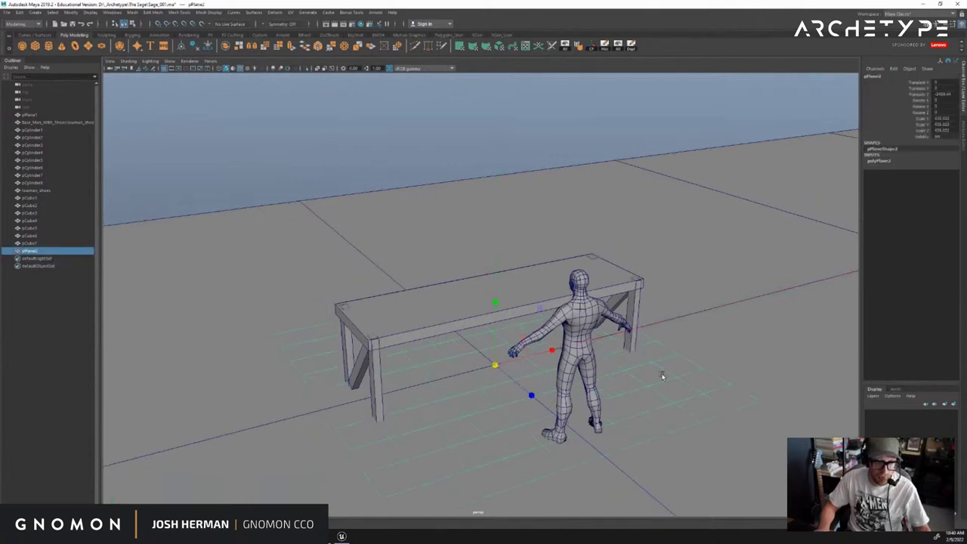
pyautogui.press('e')
pyautogui.moveTo(525, 346); pyautogui.dragTo(533, 397)
pyautogui.keyDown('alt'); pyautogui.moveTo(731, 376); pyautogui.dragTo(499, 366, button='right'); pyautogui.keyUp('alt')
pyautogui.keyDown('alt'); pyautogui.moveTo(499, 366); pyautogui.dragTo(575, 351); pyautogui.keyUp('alt')
# Delete the faces in the lower half of the upright plane so that it ends at ground level
pyautogui.press('4')
pyautogui.press('F11')
pyautogui.moveTo(642, 436)
pyautogui.mouseDown()
pyautogui.moveTo(379, 345)
pyautogui.moveTo(348, 323)
pyautogui.mouseUp()
pyautogui.press('Delete')
pyautogui.keyDown('alt'); pyautogui.moveTo(525, 244); pyautogui.dragTo(531, 248); pyautogui.keyUp('alt')
pyautogui.press('5')
pyautogui.press('5')
pyautogui.click(509, 234)
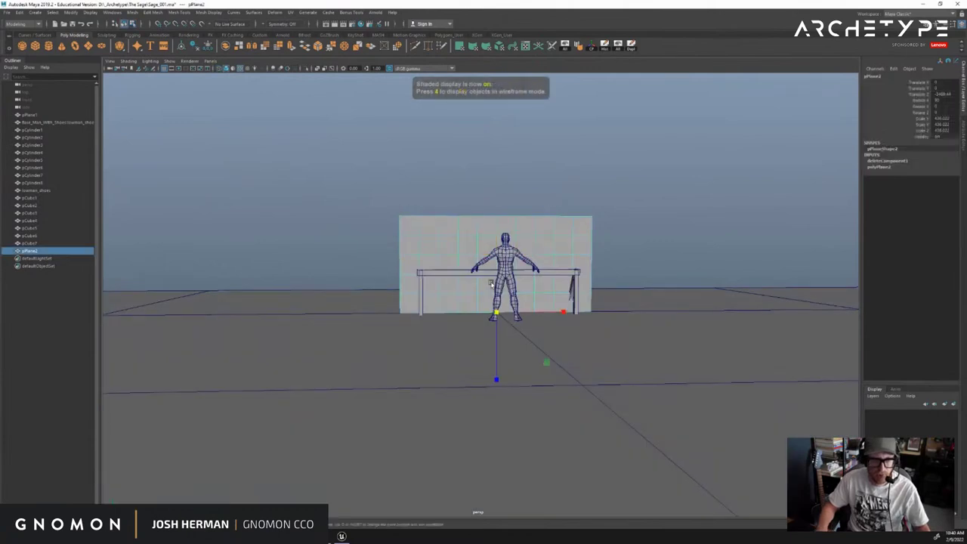
# Scale the upright plane up into a back wall spanning nearly the ground's width and rising well above the columns
pyautogui.moveTo(497, 316); pyautogui.dragTo(960, 310)
pyautogui.keyDown('alt'); pyautogui.moveTo(697, 294); pyautogui.dragTo(574, 299, button='right'); pyautogui.keyUp('alt')
pyautogui.moveTo(574, 298)
pyautogui.keyDown('alt'); pyautogui.mouseDown()
pyautogui.moveTo(478, 302)
pyautogui.moveTo(672, 309)
pyautogui.moveTo(524, 305)
pyautogui.moveTo(590, 317)
pyautogui.moveTo(506, 292)
pyautogui.moveTo(574, 317)
pyautogui.mouseUp(); pyautogui.keyUp('alt')
pyautogui.keyDown('alt'); pyautogui.moveTo(575, 318); pyautogui.dragTo(382, 281, button='right'); pyautogui.keyUp('alt')
pyautogui.keyDown('alt'); pyautogui.moveTo(382, 280); pyautogui.dragTo(389, 272, button='middle'); pyautogui.keyUp('alt')
pyautogui.moveTo(367, 280); pyautogui.dragTo(437, 290, button='middle')
pyautogui.keyDown('alt'); pyautogui.moveTo(373, 272); pyautogui.dragTo(632, 253); pyautogui.keyUp('alt')
pyautogui.keyDown('alt'); pyautogui.moveTo(651, 238); pyautogui.dragTo(567, 230, button='right'); pyautogui.keyUp('alt')
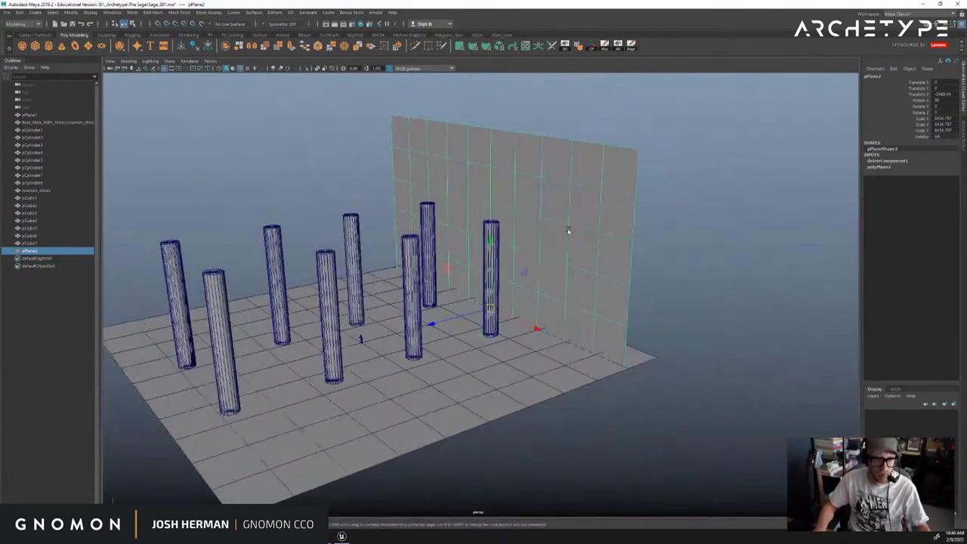
# Create a polygon cube, raise it to column height, scale it to nearly the ground's size and flatten it into a thin ceiling slab
pyautogui.click(469, 373)
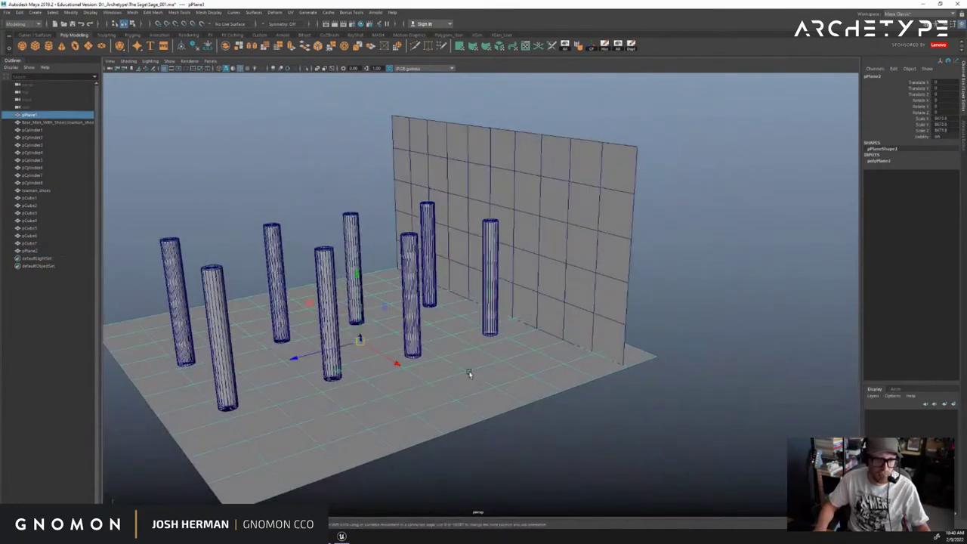
pyautogui.click(36, 46)
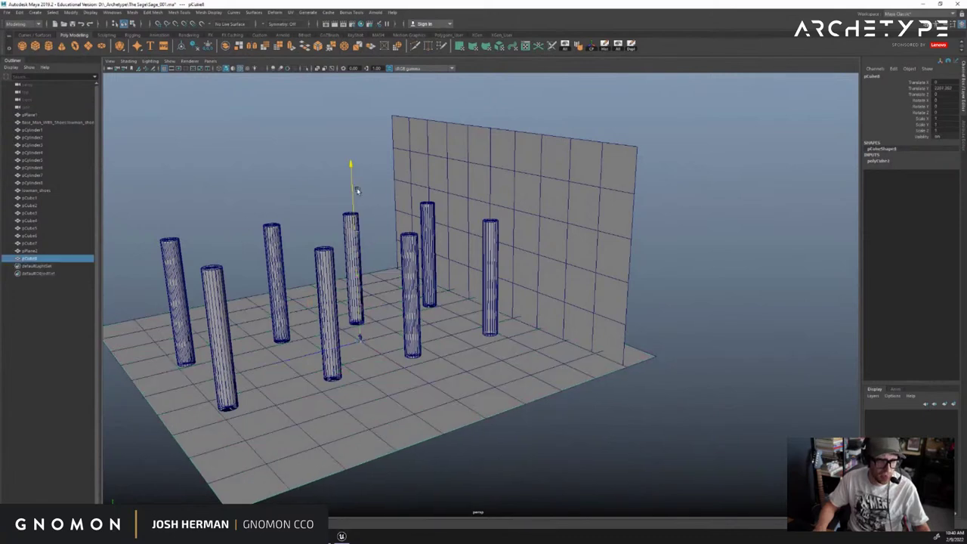
pyautogui.moveTo(355, 236); pyautogui.dragTo(661, 203)
pyautogui.keyDown('alt'); pyautogui.moveTo(660, 203); pyautogui.dragTo(469, 185, button='right'); pyautogui.keyUp('alt')
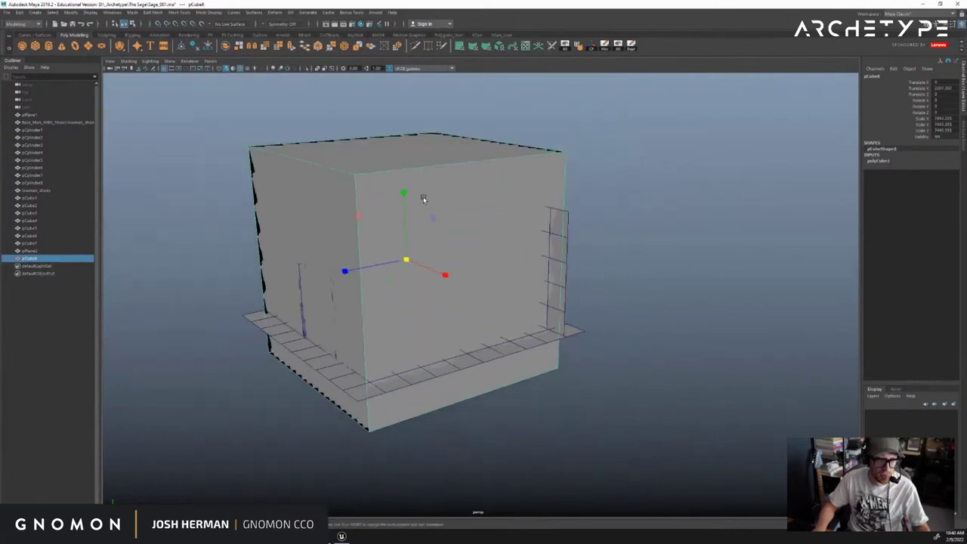
pyautogui.moveTo(405, 192); pyautogui.dragTo(430, 259)
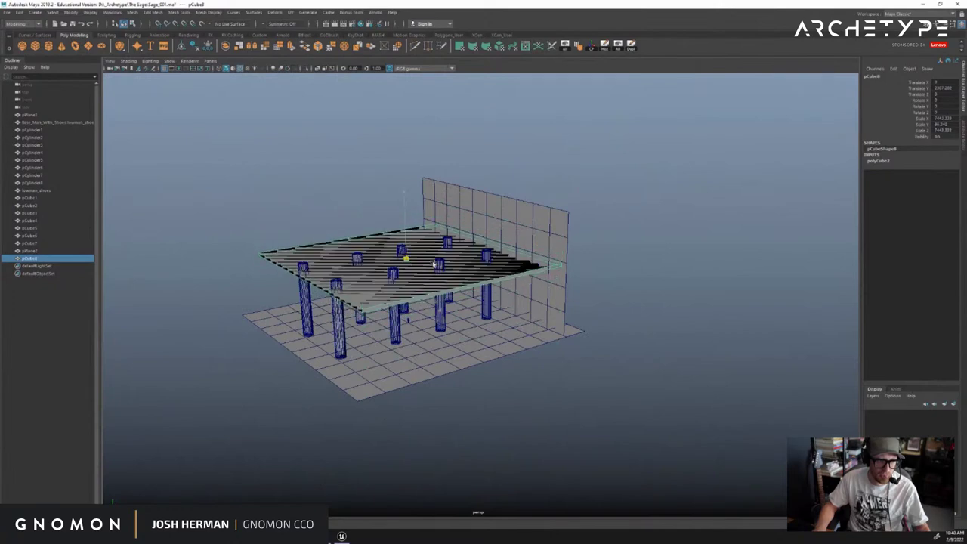
# Raise the ceiling slab along Y until it sits near the tops of the columns
pyautogui.keyDown('alt'); pyautogui.moveTo(434, 264); pyautogui.dragTo(442, 241, button='right'); pyautogui.keyUp('alt')
pyautogui.keyDown('alt'); pyautogui.moveTo(442, 242); pyautogui.dragTo(562, 263, button='middle'); pyautogui.keyUp('alt')
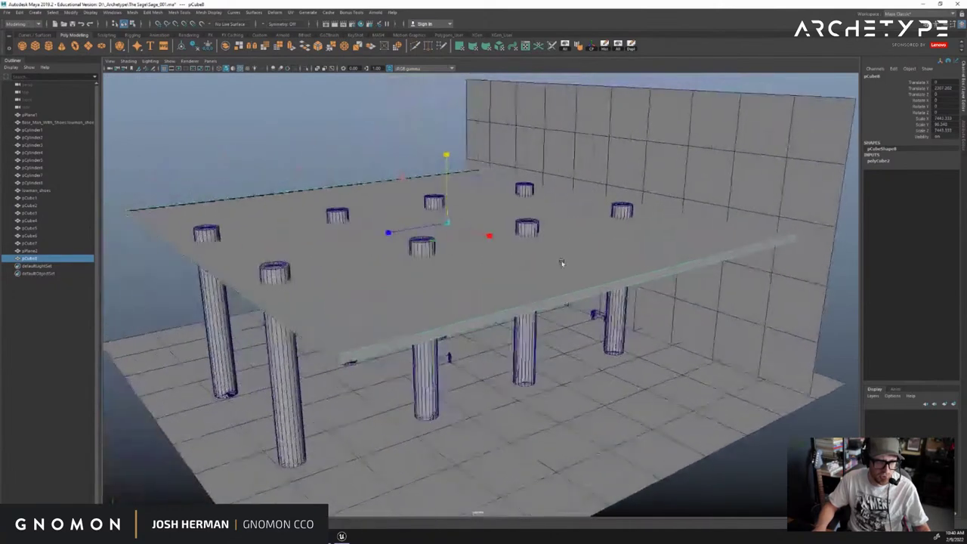
pyautogui.press('w')
pyautogui.moveTo(447, 189)
pyautogui.mouseDown()
pyautogui.moveTo(447, 166)
pyautogui.moveTo(448, 175)
pyautogui.mouseUp()
pyautogui.scroll(-4, 559, 194)
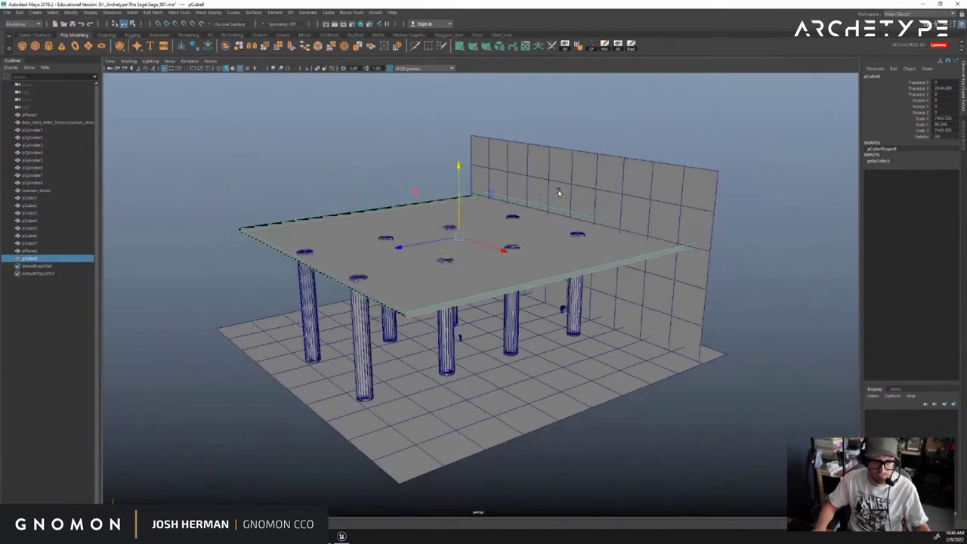
# Examine the blocked-out hall from several sides, from the overall layout down to the space between the columns
pyautogui.keyDown('alt'); pyautogui.moveTo(506, 188); pyautogui.dragTo(771, 201); pyautogui.keyUp('alt')
pyautogui.click(775, 201)
pyautogui.keyDown('alt'); pyautogui.moveTo(786, 249); pyautogui.dragTo(697, 233, button='middle'); pyautogui.keyUp('alt')
pyautogui.keyDown('alt'); pyautogui.moveTo(697, 233); pyautogui.dragTo(634, 280); pyautogui.keyUp('alt')
pyautogui.scroll(3, 558, 281)
pyautogui.keyDown('alt'); pyautogui.moveTo(557, 281); pyautogui.dragTo(508, 305); pyautogui.keyUp('alt')
pyautogui.click(508, 304)
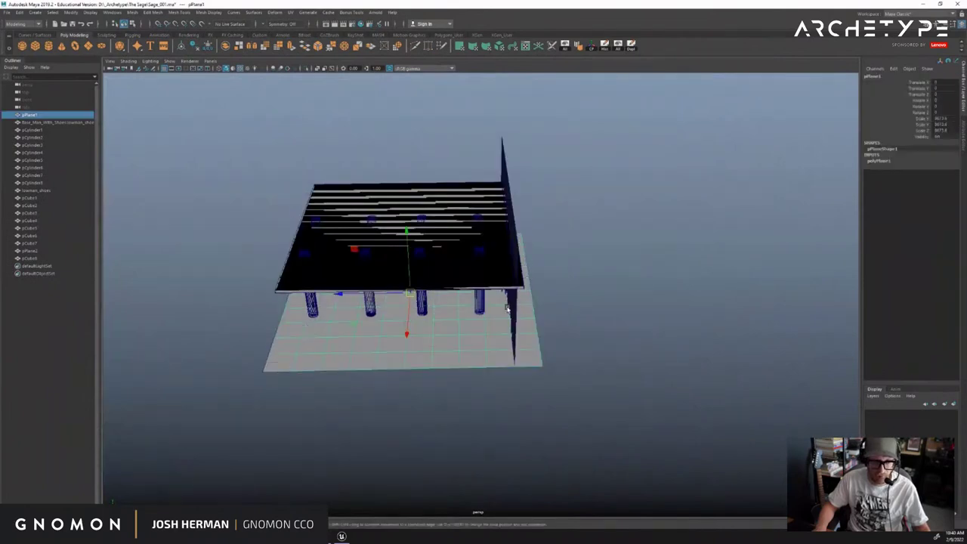
pyautogui.keyDown('alt'); pyautogui.moveTo(586, 307); pyautogui.dragTo(524, 321); pyautogui.keyUp('alt')
pyautogui.click(704, 281)
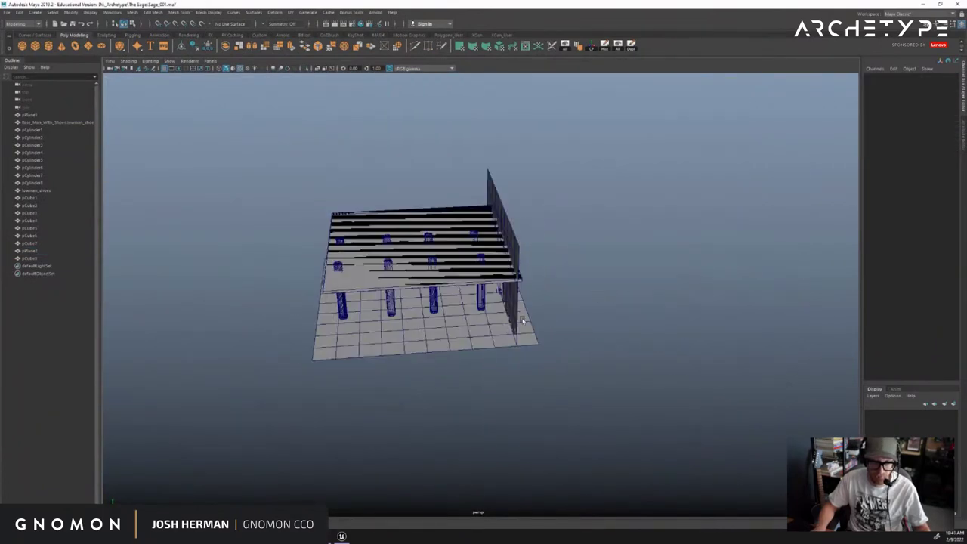
pyautogui.click(443, 334)
pyautogui.click(586, 322)
pyautogui.keyDown('alt'); pyautogui.moveTo(583, 315); pyautogui.dragTo(738, 407, button='right'); pyautogui.keyUp('alt')
pyautogui.scroll(10, 739, 408)
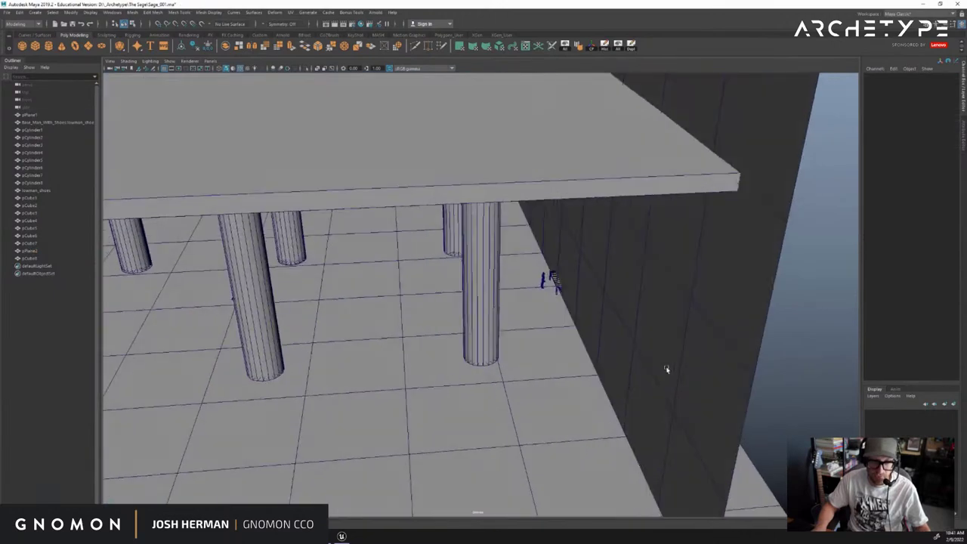
pyautogui.scroll(-10, 643, 396)
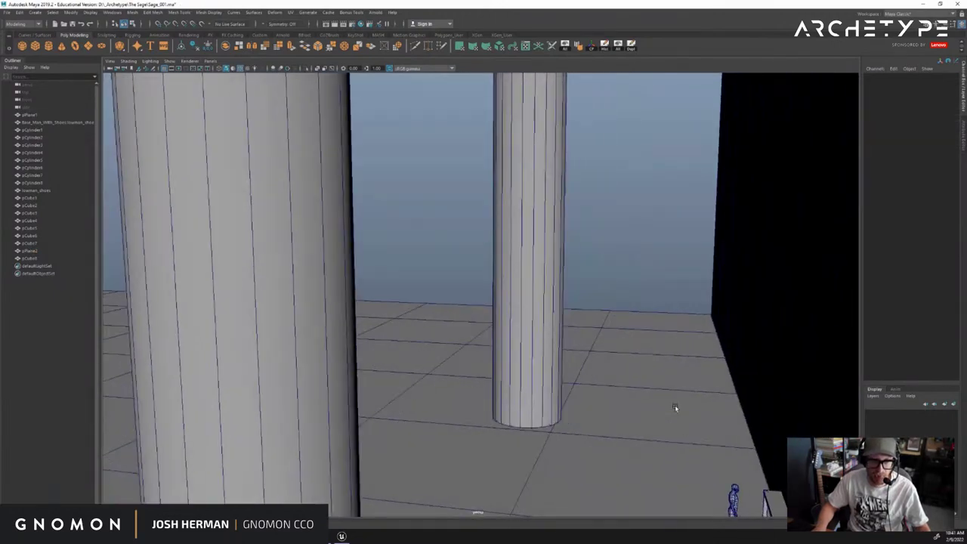
# Frame the human figure beside the table and examine the scale of the table, column and back wall against it
pyautogui.click(627, 291)
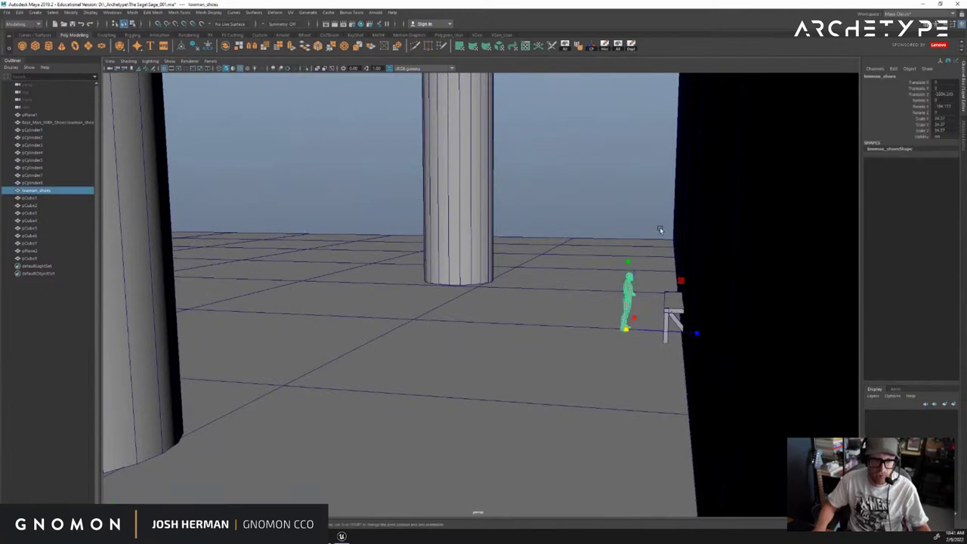
pyautogui.press('f')
pyautogui.click(621, 180)
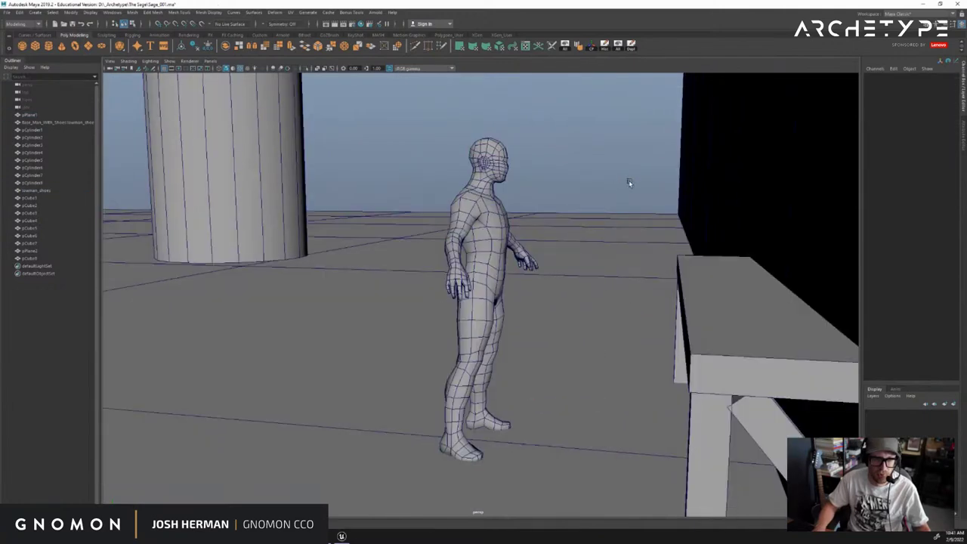
pyautogui.scroll(8, 623, 180)
pyautogui.scroll(-5, 621, 181)
pyautogui.scroll(-2, 621, 181)
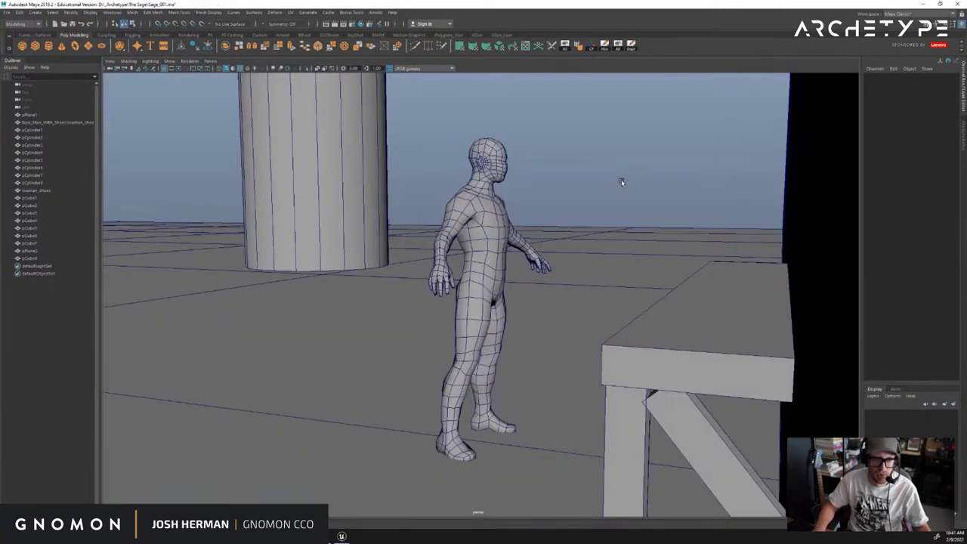
pyautogui.scroll(6, 576, 206)
pyautogui.scroll(-6, 588, 206)
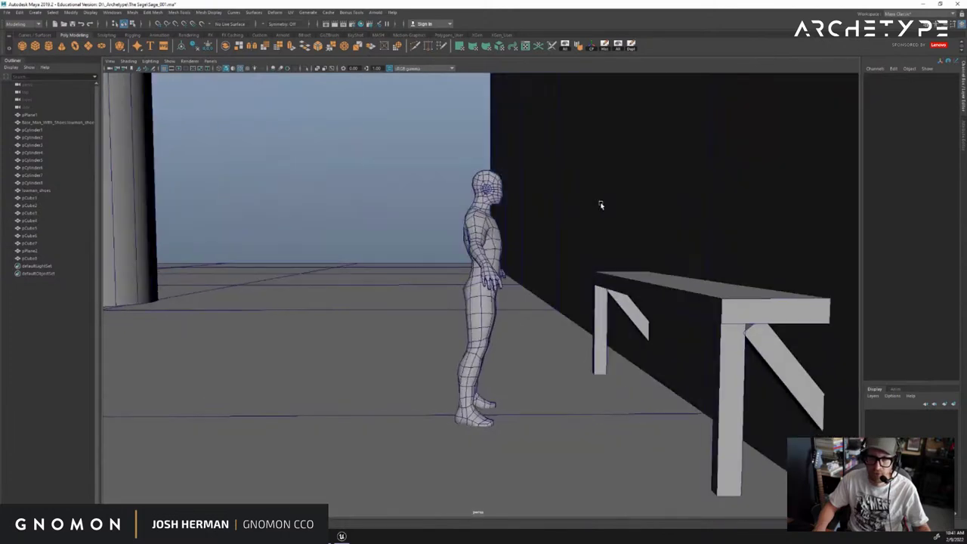
# Move the standing human figure along Z up to the front edge of the table
pyautogui.keyDown('alt'); pyautogui.moveTo(600, 204); pyautogui.dragTo(569, 225); pyautogui.keyUp('alt')
pyautogui.keyDown('alt'); pyautogui.moveTo(570, 225); pyautogui.dragTo(403, 274, button='right'); pyautogui.keyUp('alt')
pyautogui.keyDown('alt'); pyautogui.moveTo(402, 274); pyautogui.dragTo(529, 293); pyautogui.keyUp('alt')
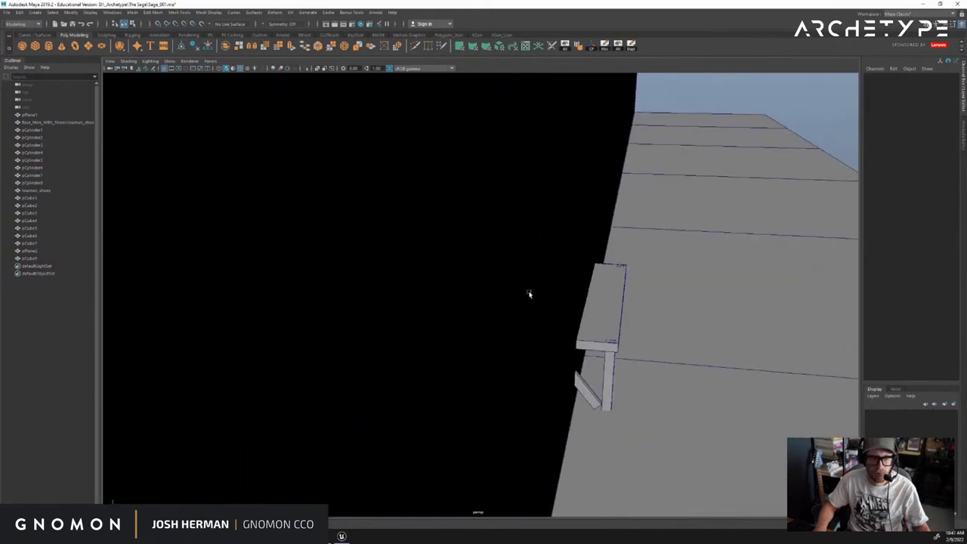
pyautogui.click(529, 294)
pyautogui.keyDown('alt'); pyautogui.moveTo(529, 294); pyautogui.dragTo(416, 283, button='right'); pyautogui.keyUp('alt')
pyautogui.press('w')
pyautogui.moveTo(473, 320); pyautogui.dragTo(643, 373)
pyautogui.scroll(4, 643, 369)
pyautogui.keyDown('alt'); pyautogui.moveTo(642, 363); pyautogui.dragTo(611, 354, button='middle'); pyautogui.keyUp('alt')
pyautogui.click(467, 288)
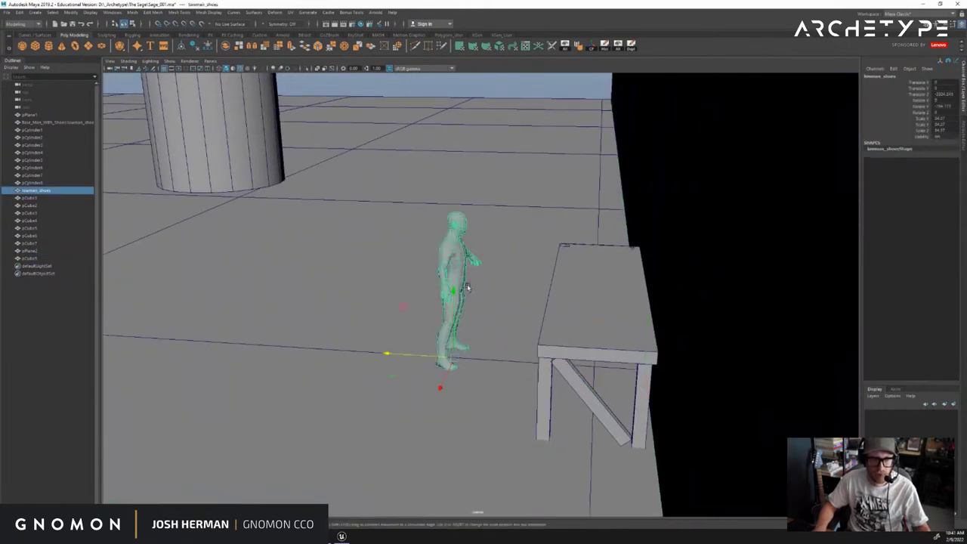
pyautogui.moveTo(404, 352); pyautogui.dragTo(480, 356)
# Examine the whole hall from the side, with the ceiling slab, columns, figure and back wall in view
pyautogui.click(548, 174)
pyautogui.keyDown('alt'); pyautogui.moveTo(548, 175); pyautogui.dragTo(580, 189); pyautogui.keyUp('alt')
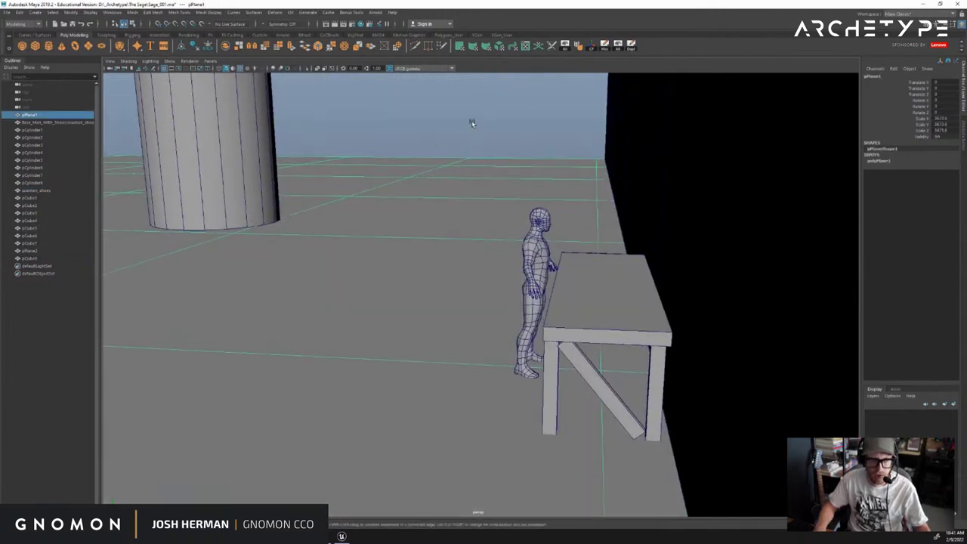
pyautogui.keyDown('alt'); pyautogui.moveTo(593, 149); pyautogui.dragTo(422, 140, button='right'); pyautogui.keyUp('alt')
pyautogui.keyDown('alt'); pyautogui.moveTo(718, 220); pyautogui.dragTo(264, 185, button='right'); pyautogui.keyUp('alt')
pyautogui.keyDown('alt'); pyautogui.moveTo(264, 185); pyautogui.dragTo(485, 218); pyautogui.keyUp('alt')
pyautogui.keyDown('alt'); pyautogui.moveTo(529, 349); pyautogui.dragTo(521, 438); pyautogui.keyUp('alt')
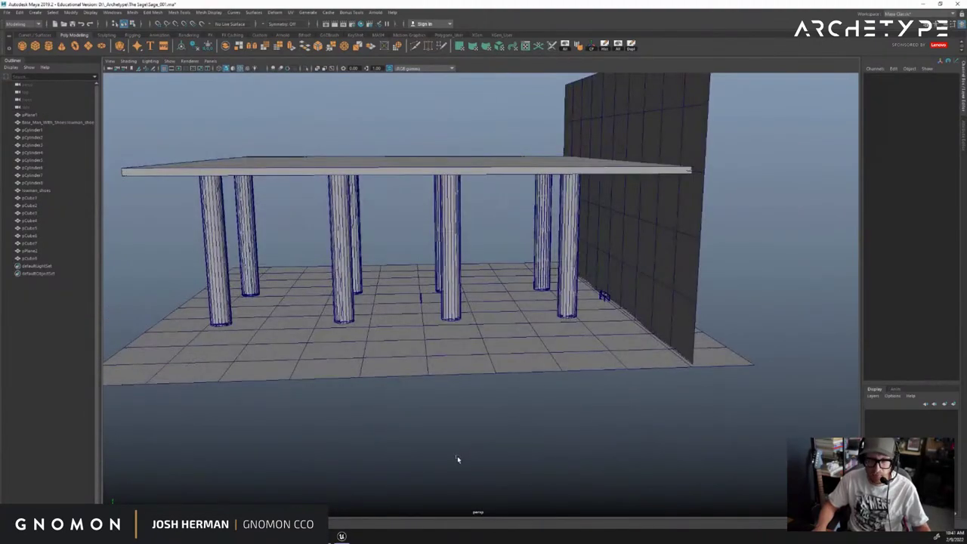
# Switch to the TheSage project in Unreal Engine, maximize the editor and move the floating World Outliner window lower
pyautogui.click(342, 537)
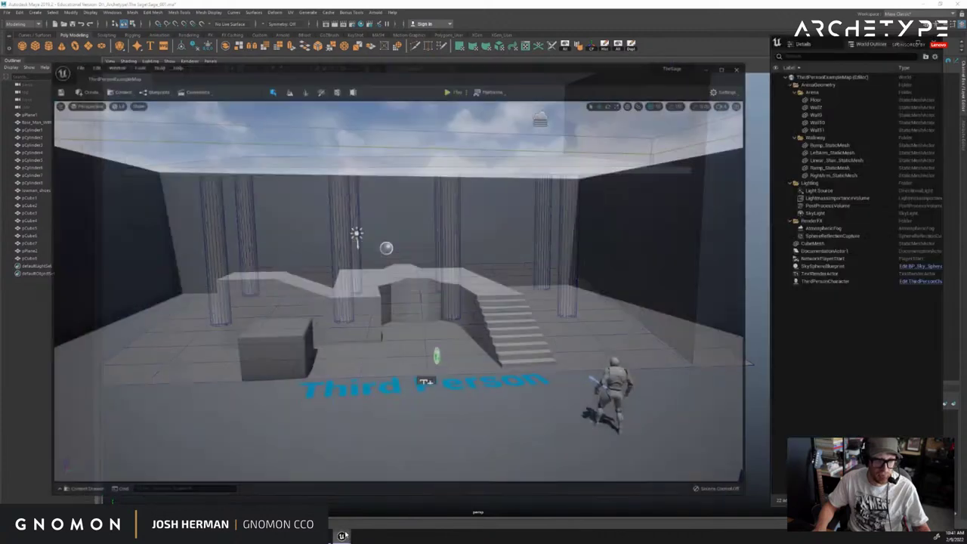
pyautogui.doubleClick(570, 46)
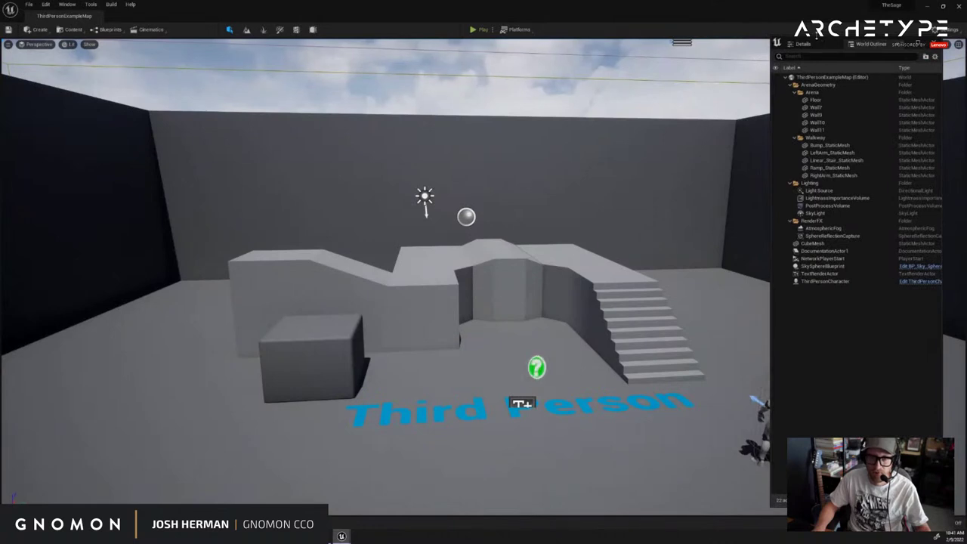
pyautogui.moveTo(816, 37); pyautogui.dragTo(829, 133)
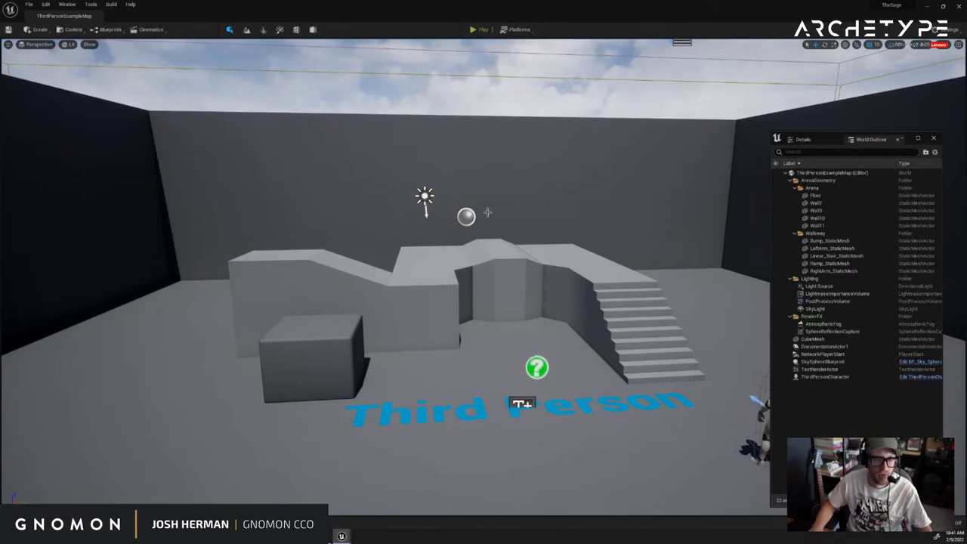
pyautogui.moveTo(502, 117)
pyautogui.mouseDown(button='right')
pyautogui.moveTo(512, 121)
pyautogui.moveTo(503, 117)
pyautogui.mouseUp(button='right')
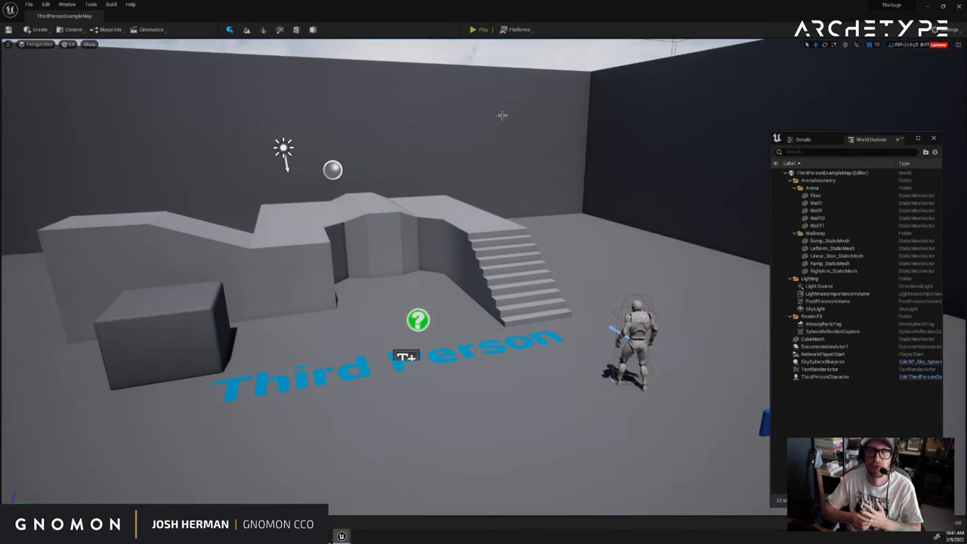
# Dismiss the wall's context menu and open Quixel Bridge from the editor's content options
pyautogui.rightClick(440, 93)
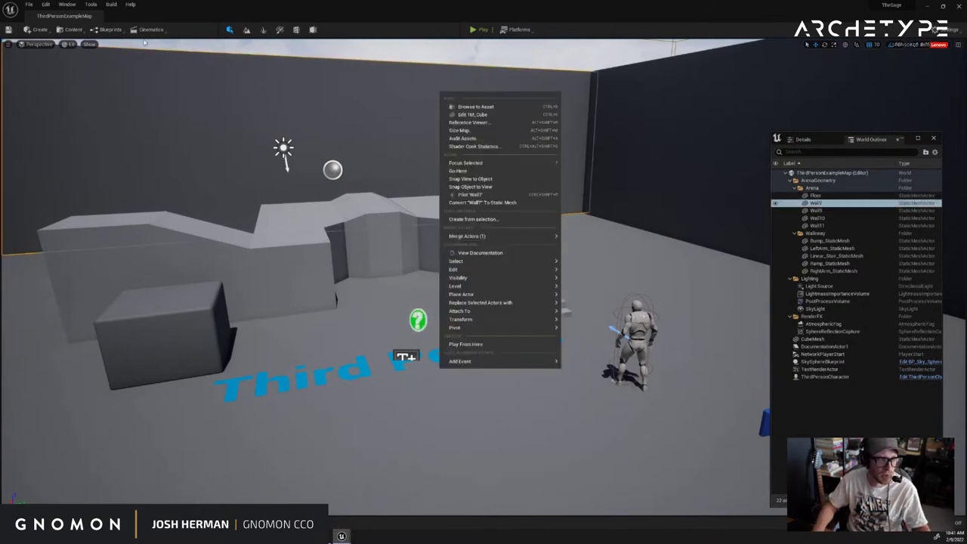
pyautogui.click(73, 28)
pyautogui.click(73, 28)
pyautogui.click(95, 115)
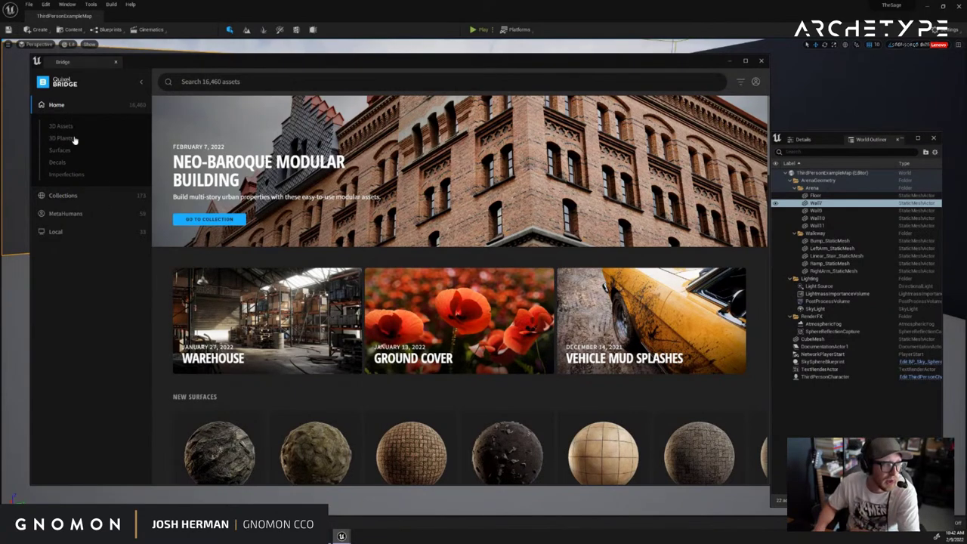
# Browse the latest assets in Bridge's Essential collection
pyautogui.click(63, 197)
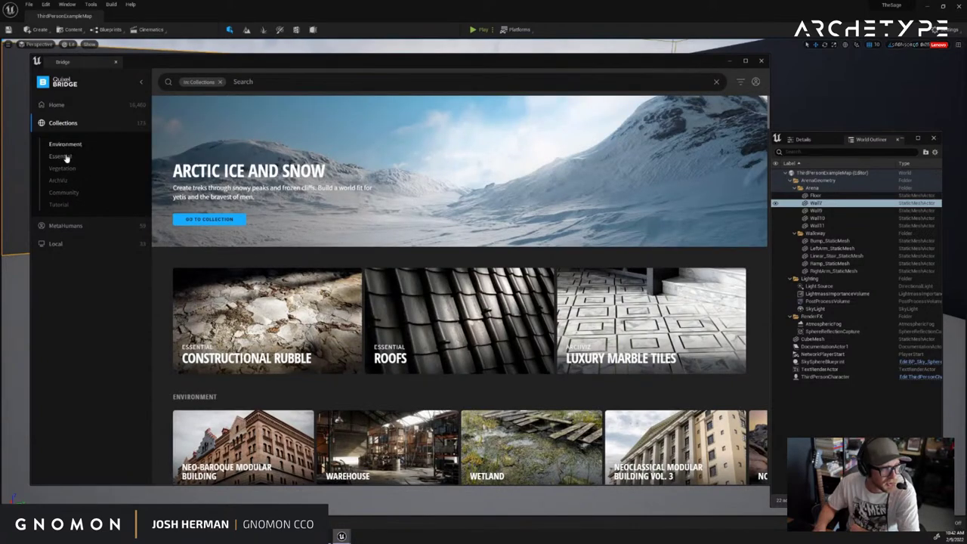
pyautogui.click(65, 156)
pyautogui.scroll(-5, 162, 321)
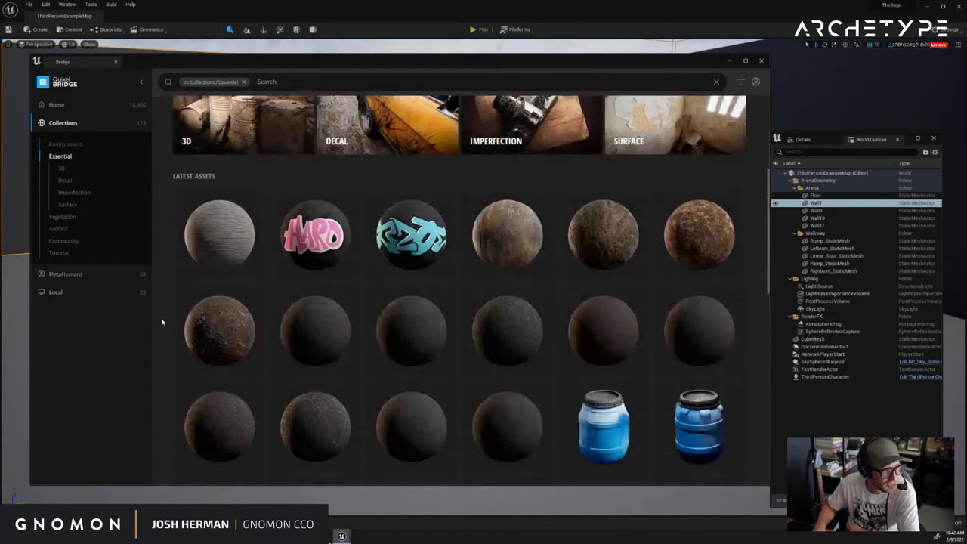
pyautogui.scroll(5, 161, 321)
# Open the Ancient Temple collection under Environment's Historic group and look through its assets
pyautogui.click(65, 143)
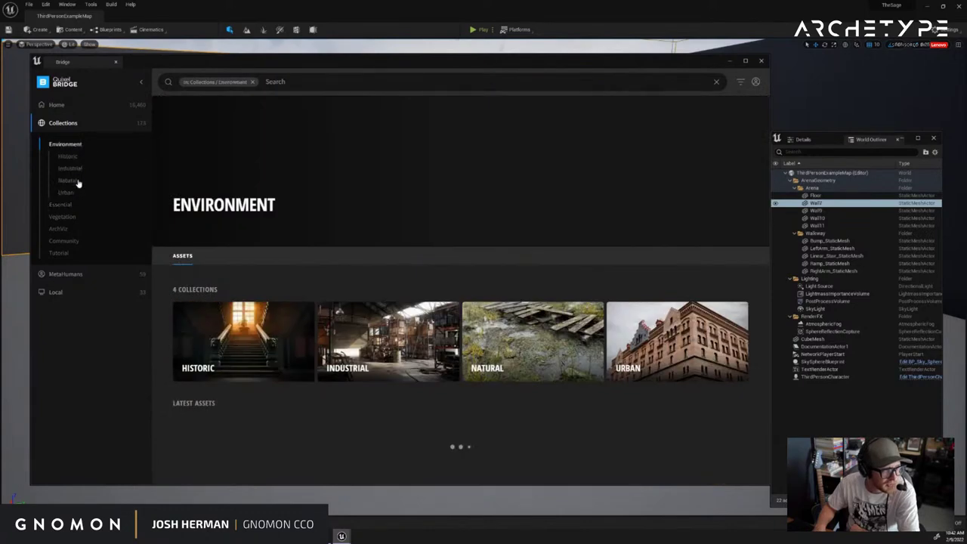
pyautogui.click(67, 156)
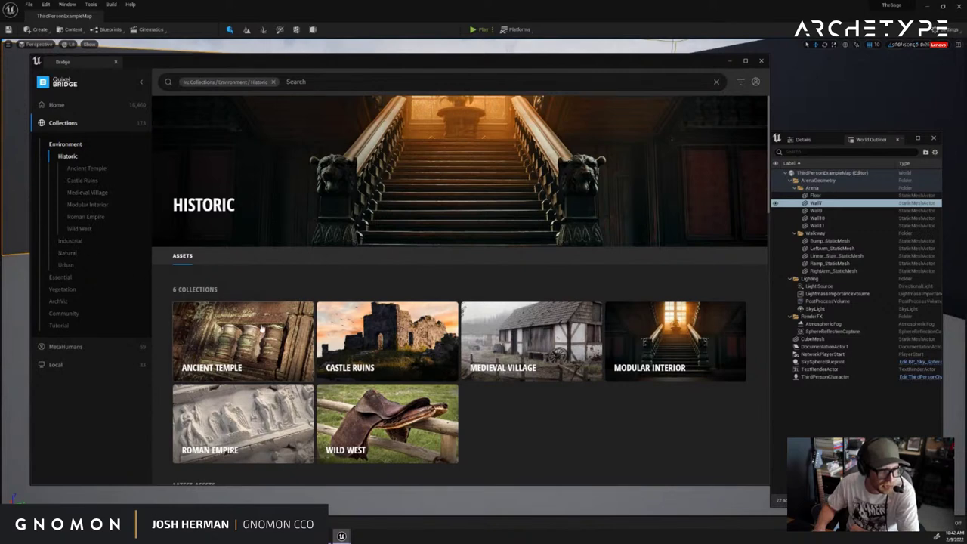
pyautogui.click(261, 326)
pyautogui.scroll(-5, 316, 340)
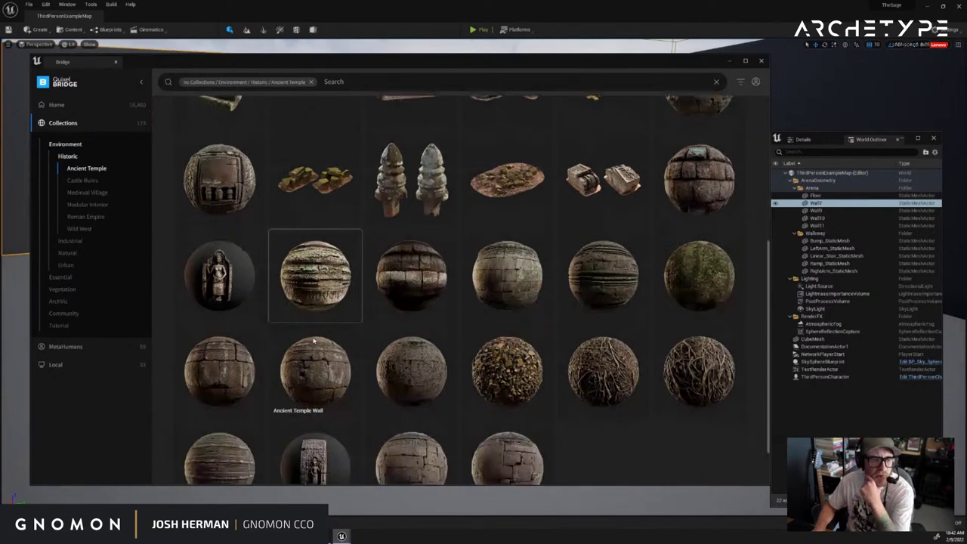
pyautogui.scroll(-2, 314, 341)
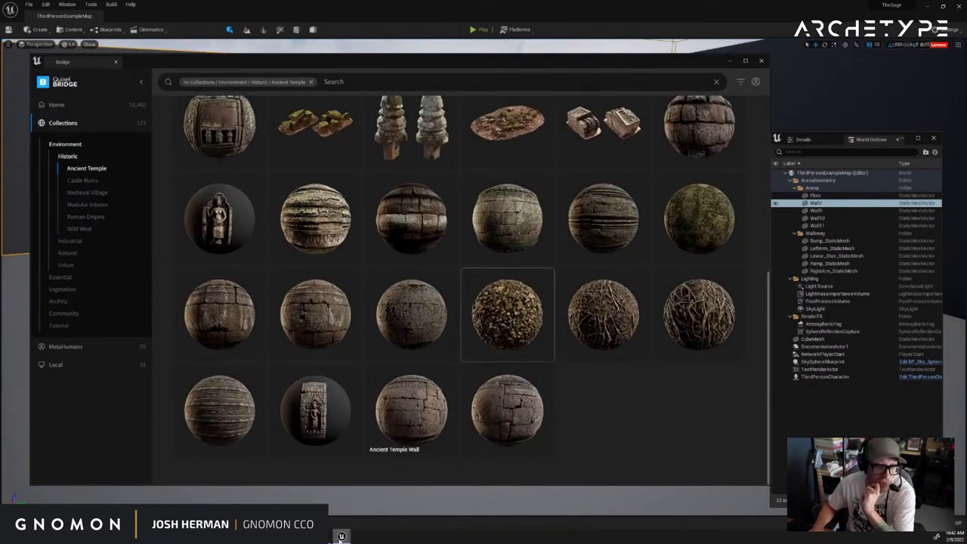
# Check the hall blockout in Maya and return to Bridge to preview two Ancient Temple Wall surfaces and the Ancient Temple Trim
pyautogui.click(290, 535)
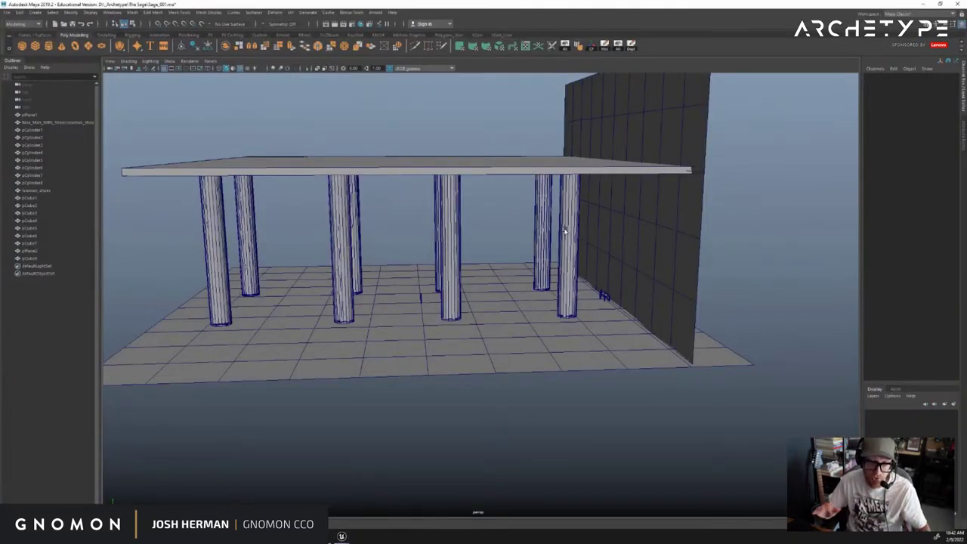
pyautogui.hotkey('alt', 'Tab')
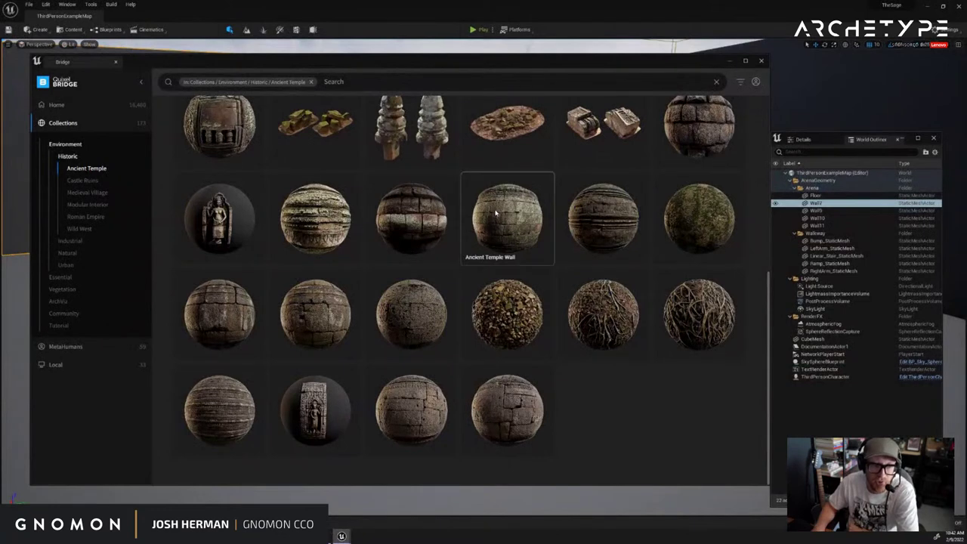
pyautogui.click(496, 213)
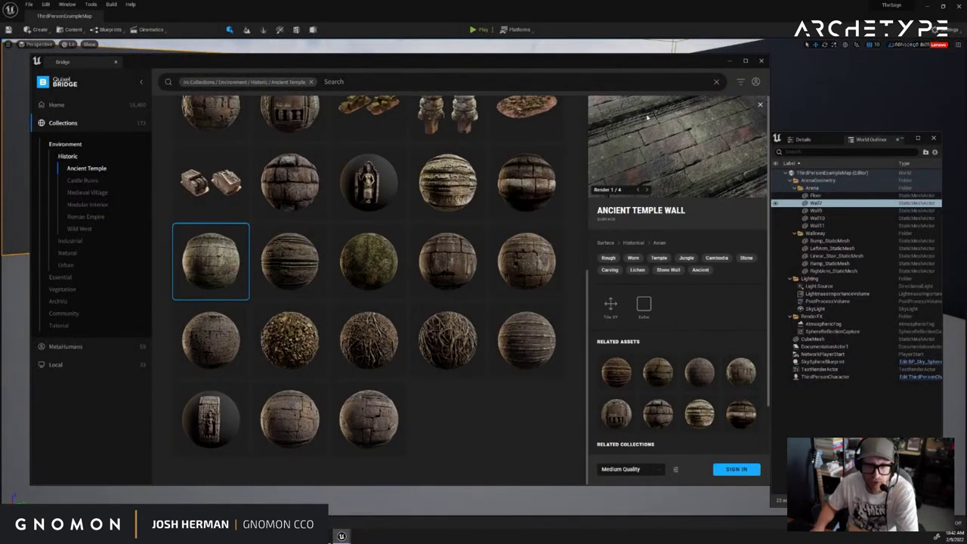
pyautogui.click(518, 276)
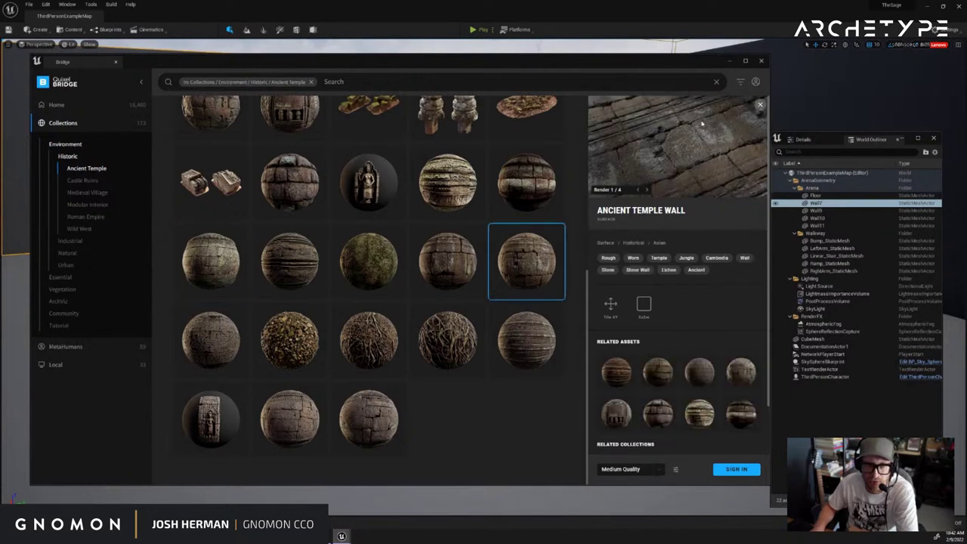
pyautogui.click(523, 339)
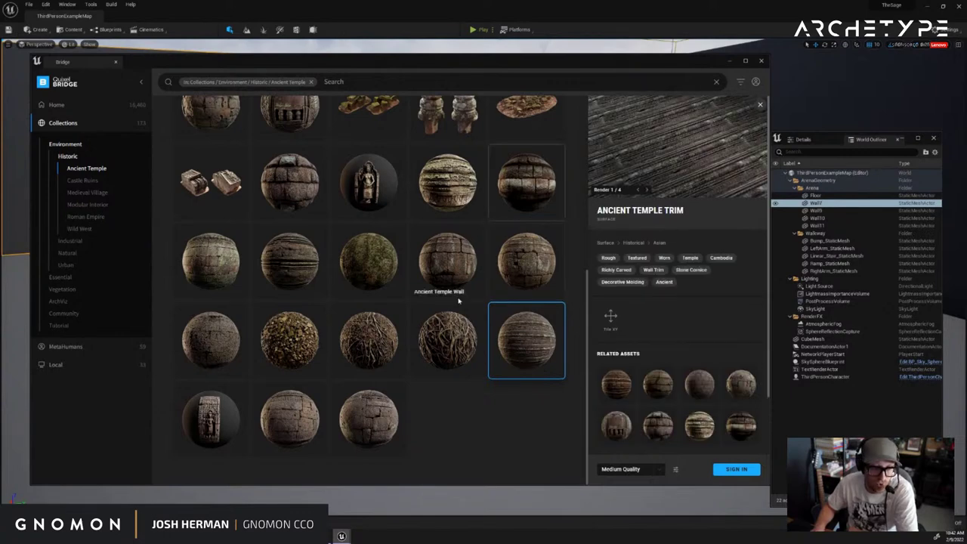
# Preview the last Ancient Temple Wall surface, and check the Castle Ruins and Medieval Village collections
pyautogui.click(369, 396)
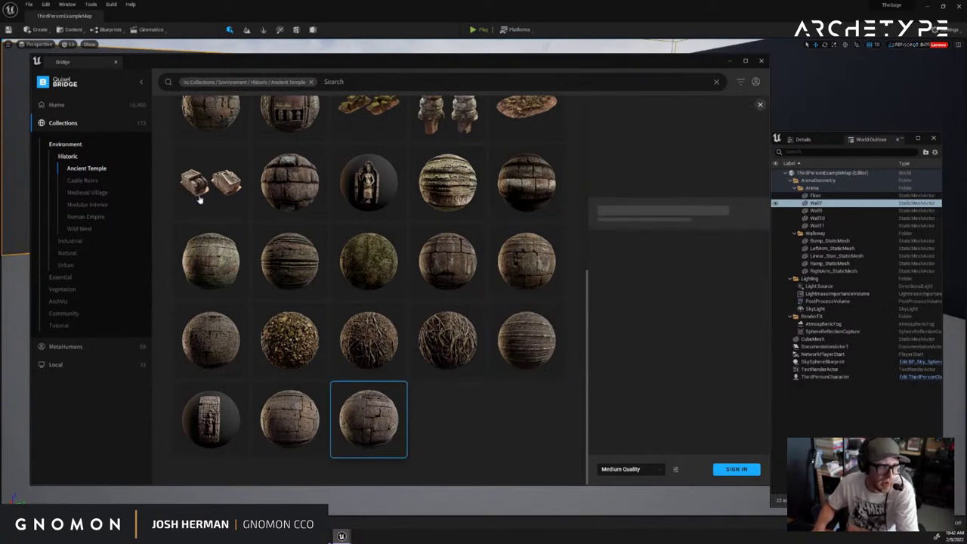
pyautogui.scroll(5, 393, 281)
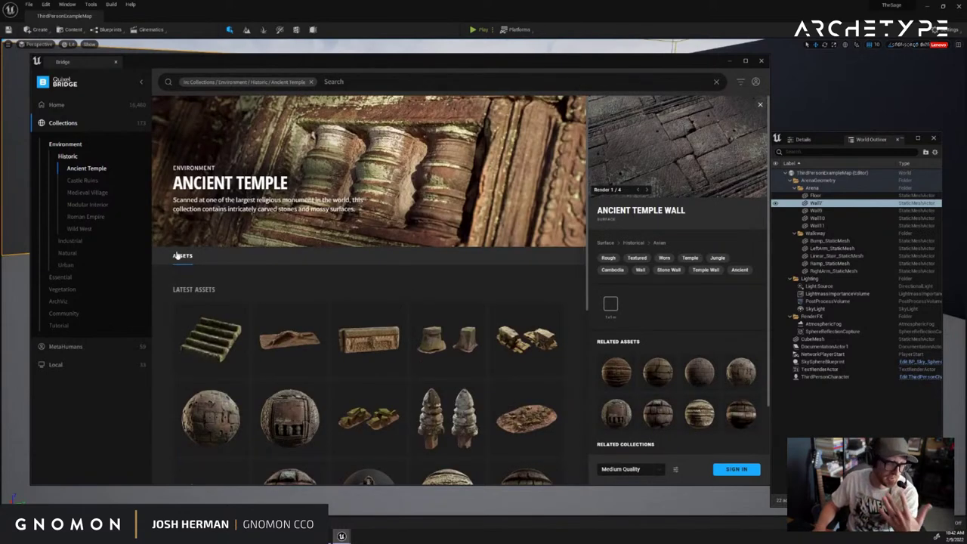
pyautogui.click(83, 180)
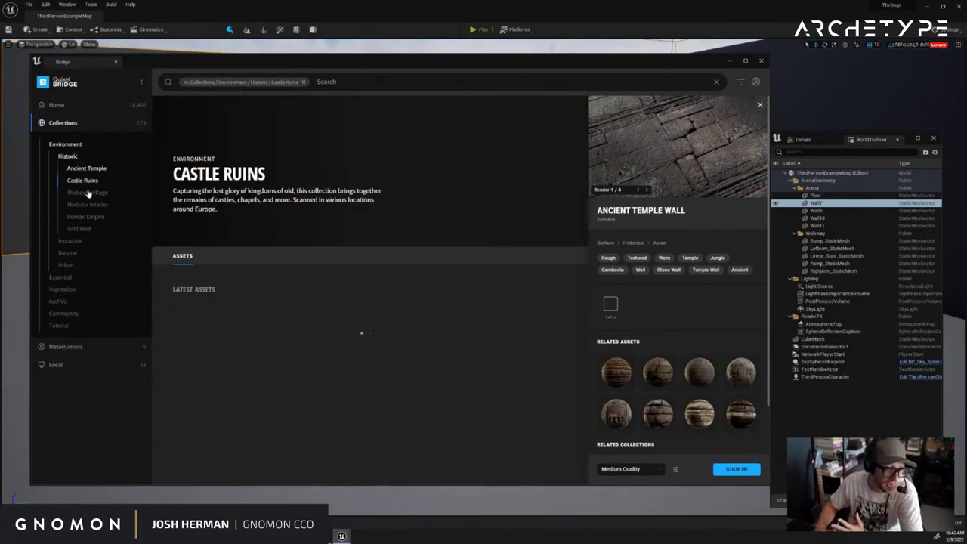
pyautogui.click(87, 193)
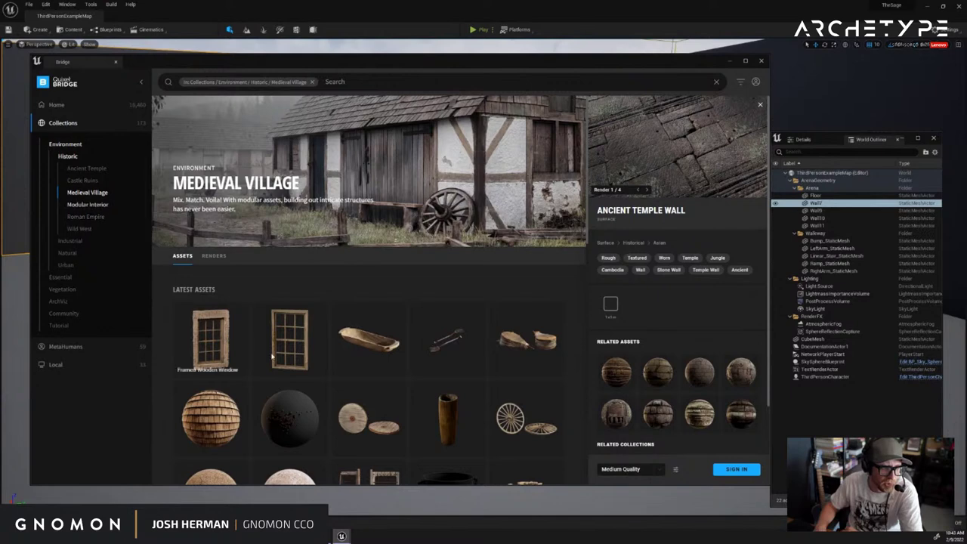
# Open the Modular Interior collection in the Historic group and look through its assets down to the surfaces
pyautogui.click(88, 205)
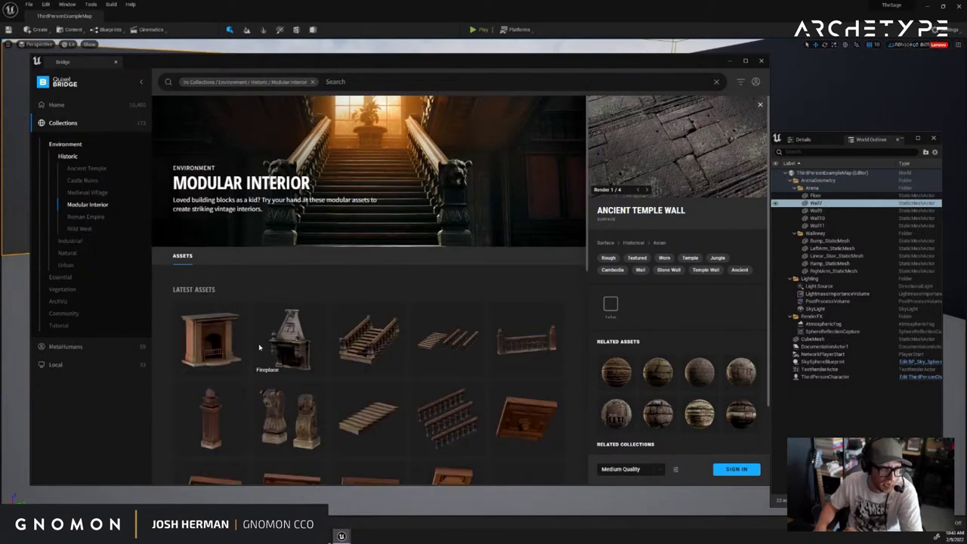
pyautogui.scroll(-5, 264, 346)
pyautogui.scroll(-2, 258, 350)
pyautogui.scroll(8, 389, 186)
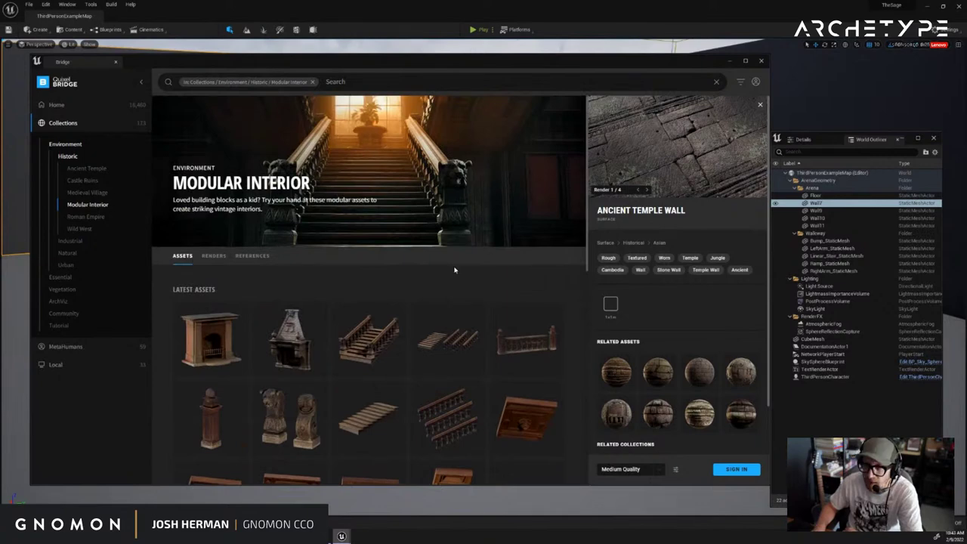
pyautogui.scroll(-2, 332, 367)
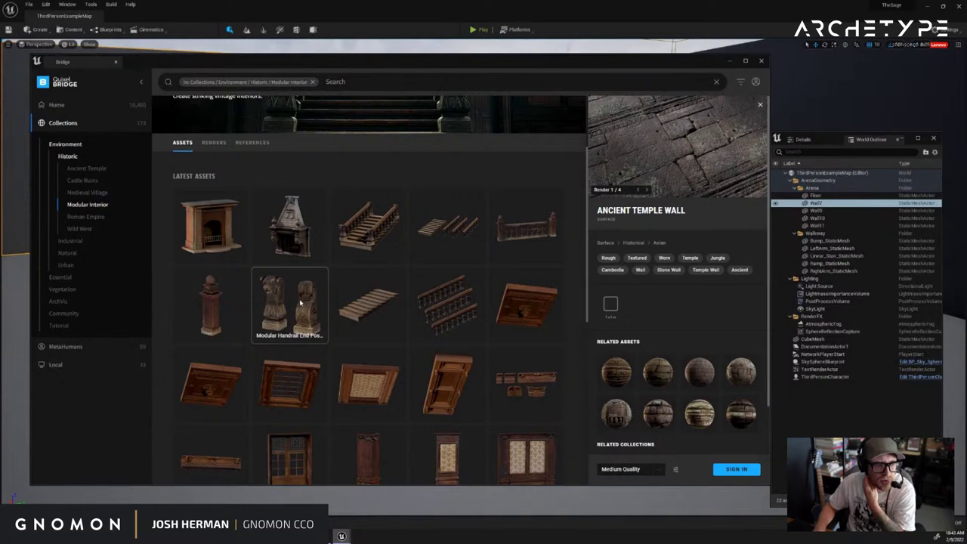
pyautogui.scroll(-4, 300, 302)
pyautogui.scroll(-2, 300, 302)
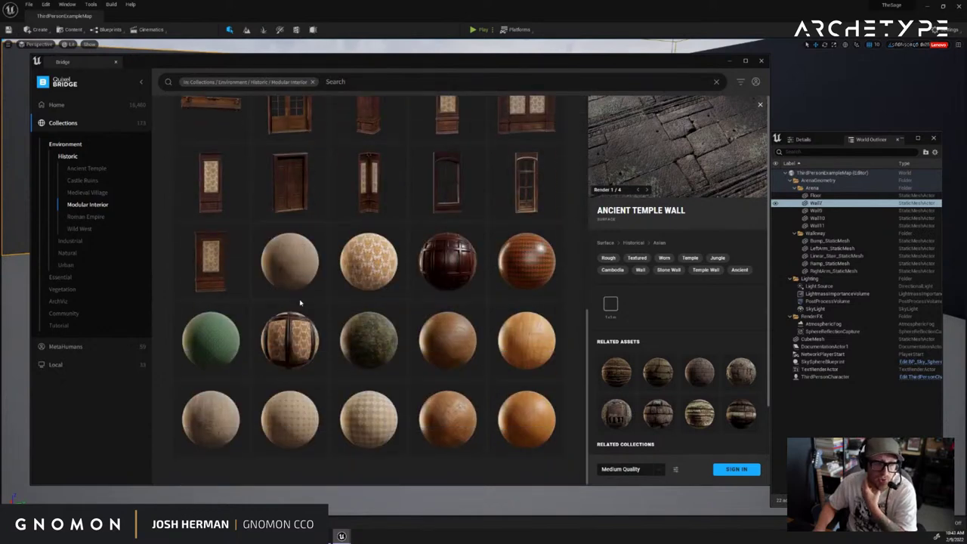
# Preview the Modular Interior floor and wall surfaces, including Old Wallpaper, Old Tiles, Worn Herringbone Parquet, Old Decorative Wallpaper and Framed Wallpaper
pyautogui.click(538, 285)
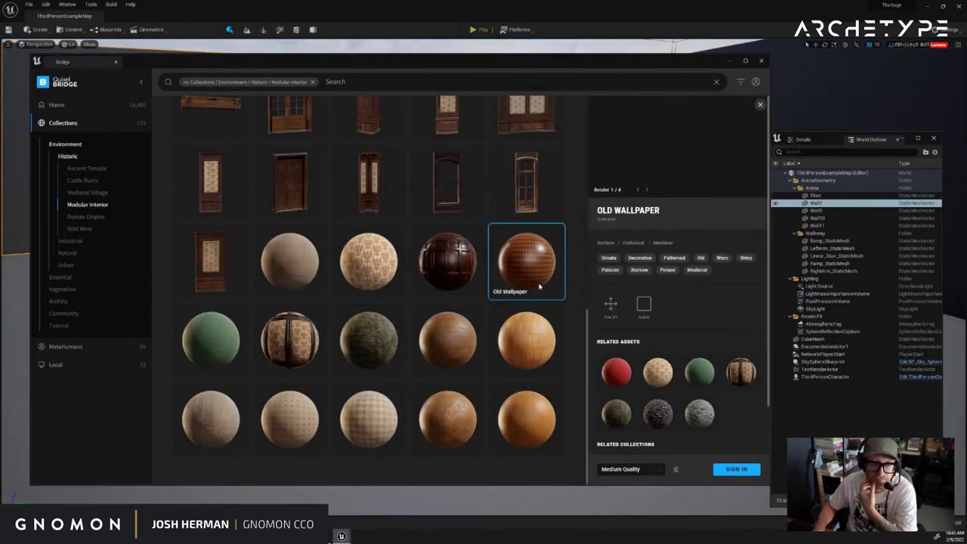
pyautogui.click(363, 427)
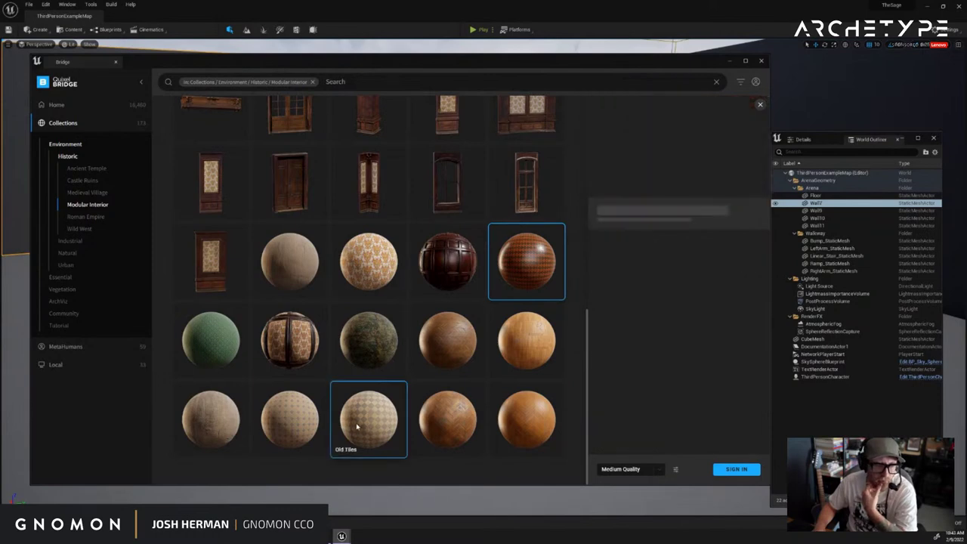
pyautogui.click(469, 414)
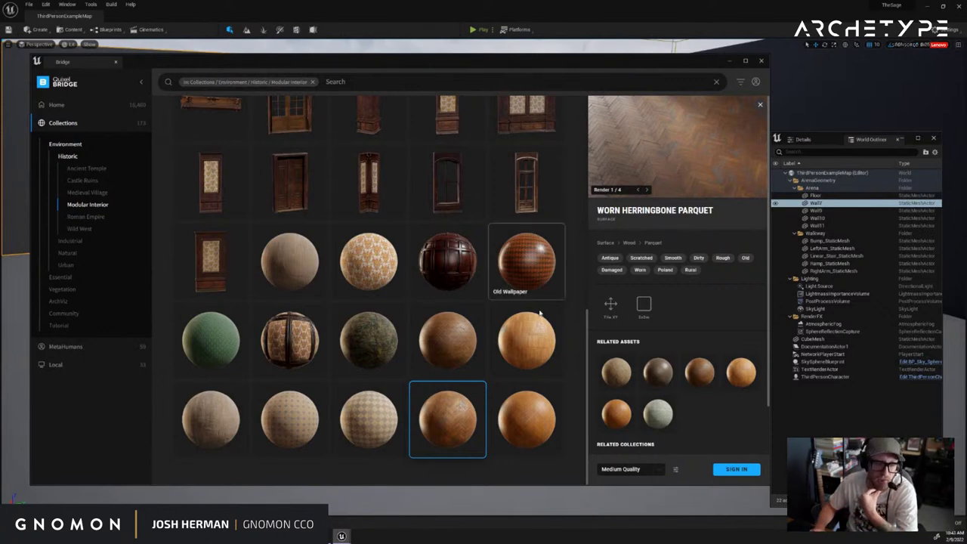
pyautogui.click(516, 422)
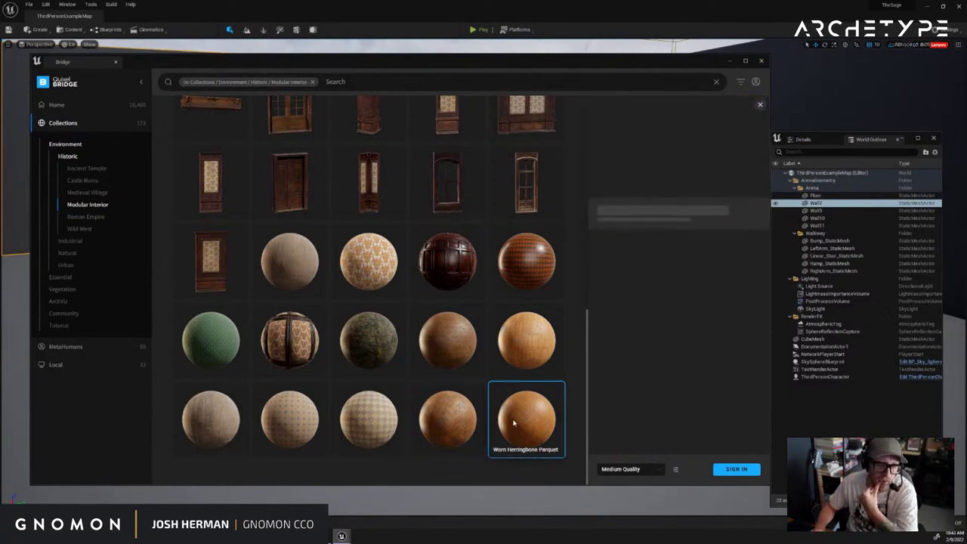
pyautogui.click(443, 342)
pyautogui.click(355, 333)
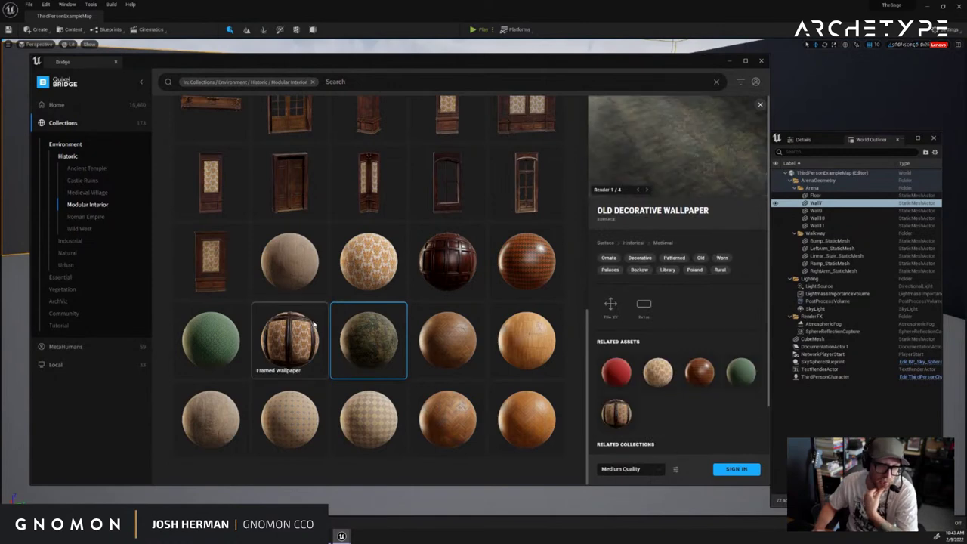
pyautogui.click(266, 341)
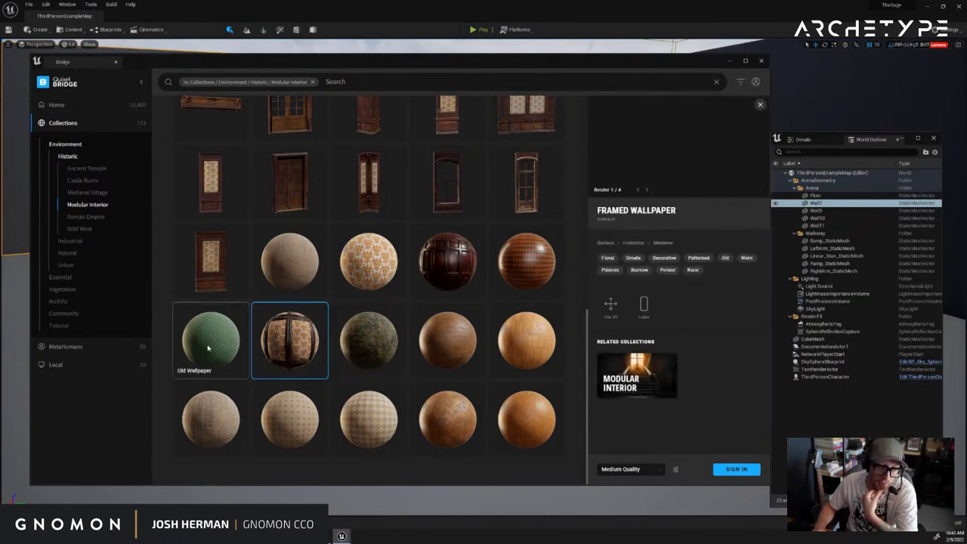
# Open the Roman Empire collection and preview its brown patterned Roman Mosaic surface
pyautogui.click(87, 217)
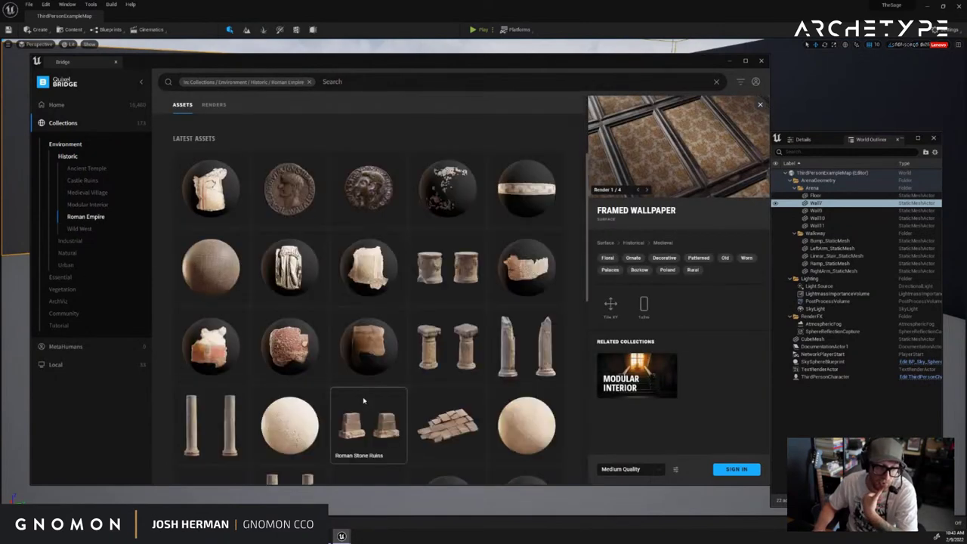
pyautogui.scroll(-3, 440, 353)
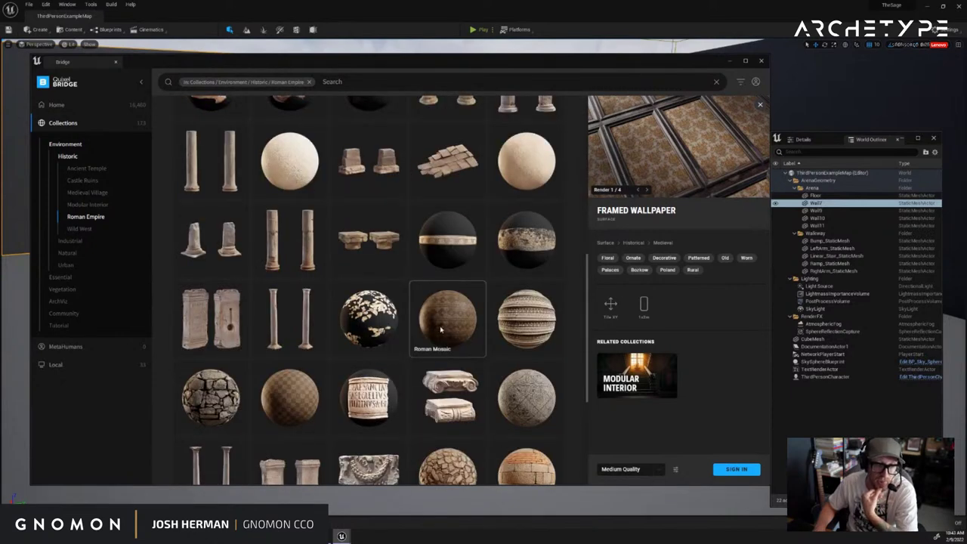
pyautogui.click(441, 328)
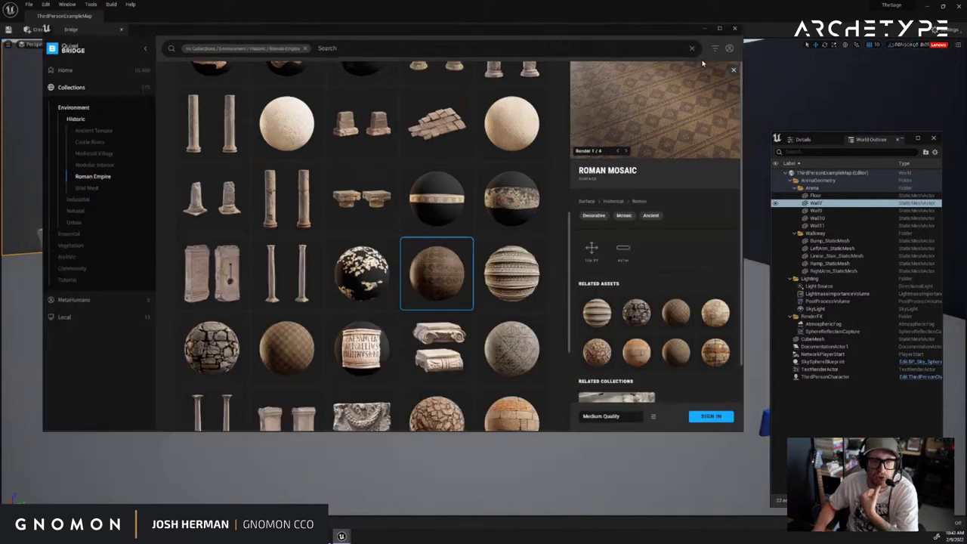
# Maximize the Bridge window to go through the Roman Mosaic's preview renders, and restore the window to its smaller size
pyautogui.doubleClick(702, 63)
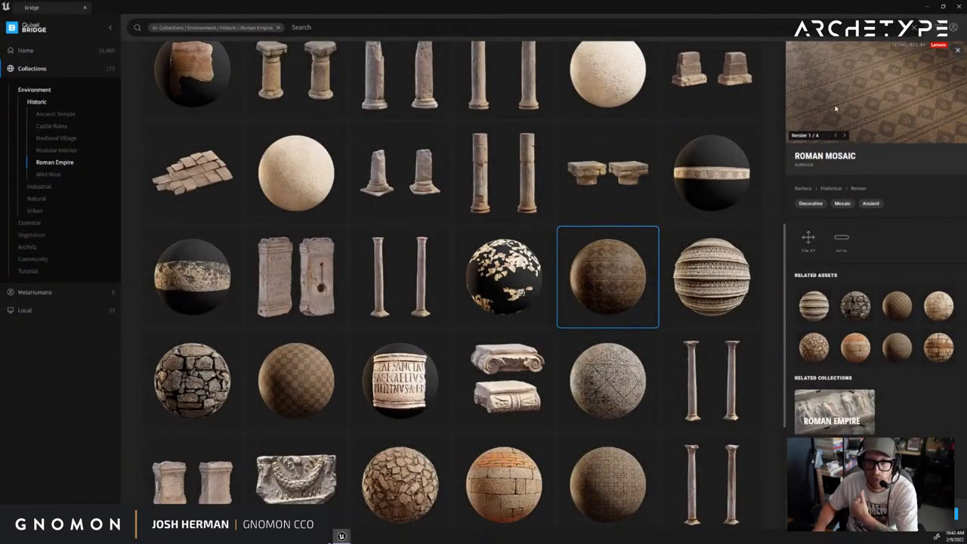
pyautogui.click(845, 135)
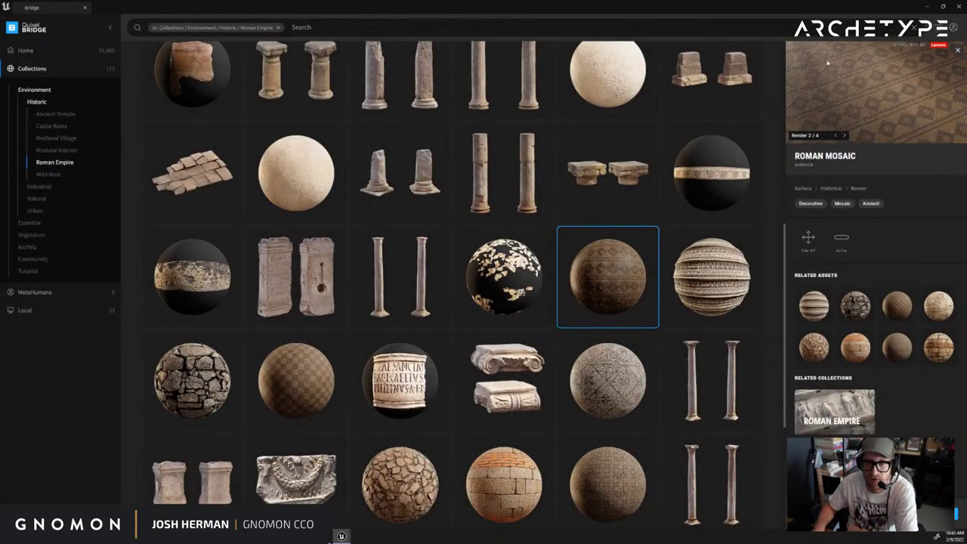
pyautogui.click(845, 135)
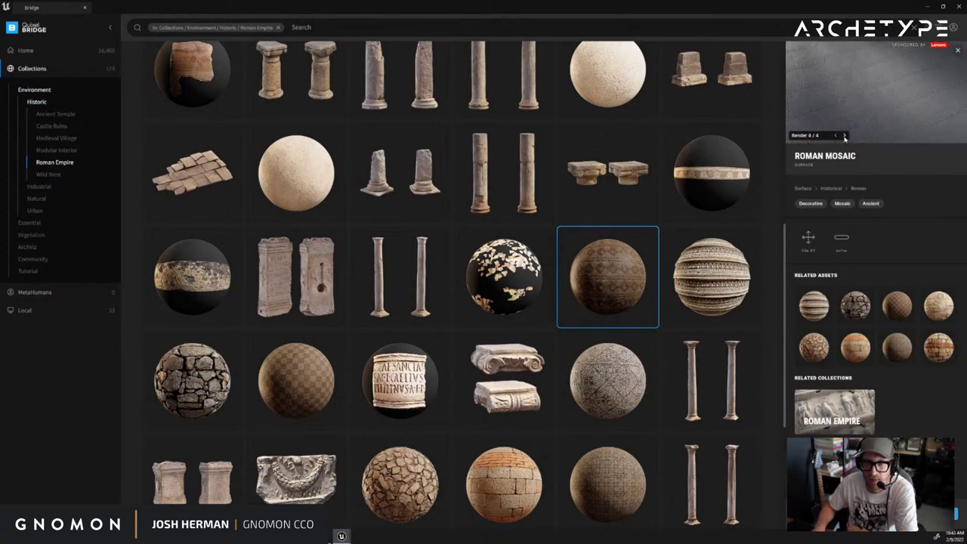
pyautogui.click(845, 136)
pyautogui.click(835, 137)
pyautogui.click(836, 137)
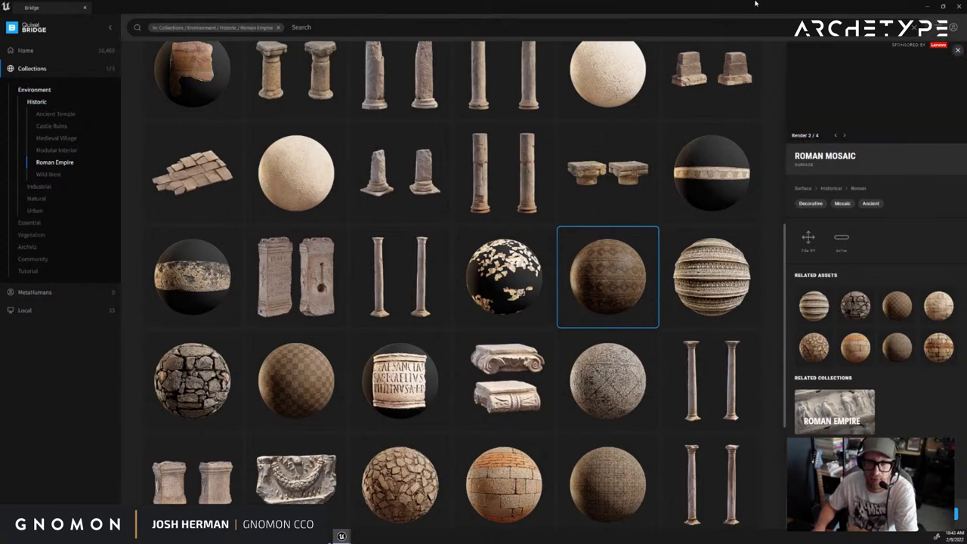
pyautogui.doubleClick(755, 3)
# Preview another Roman Mosaic and the Roman Mosaic Trim further down the Roman Empire collection, and look through more of its surfaces
pyautogui.scroll(-2, 446, 352)
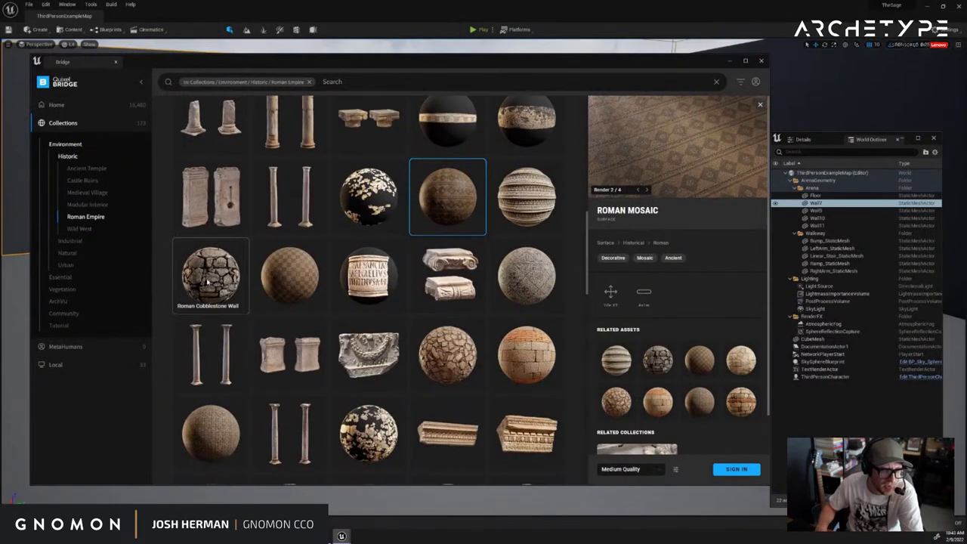
pyautogui.click(226, 423)
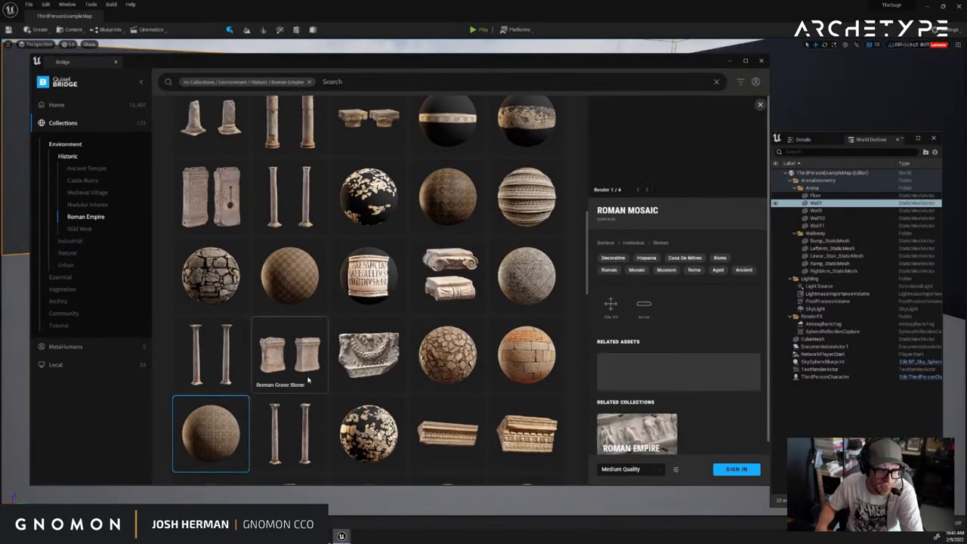
pyautogui.scroll(-4, 340, 376)
pyautogui.scroll(-4, 406, 376)
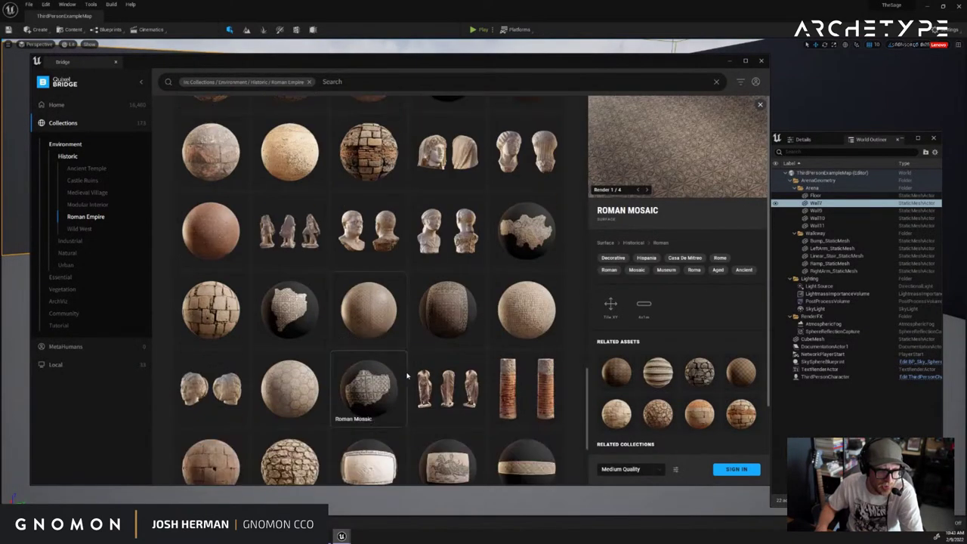
pyautogui.click(381, 321)
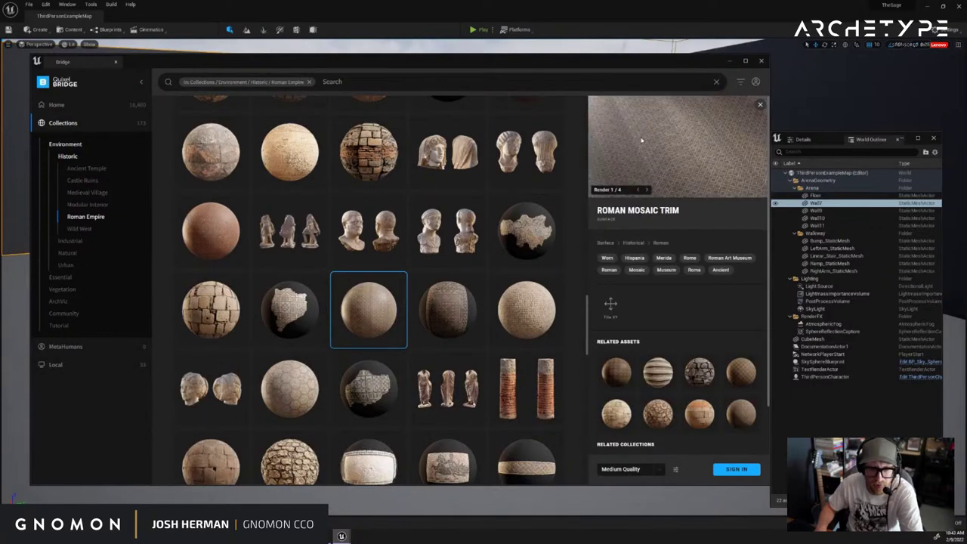
pyautogui.scroll(-5, 371, 421)
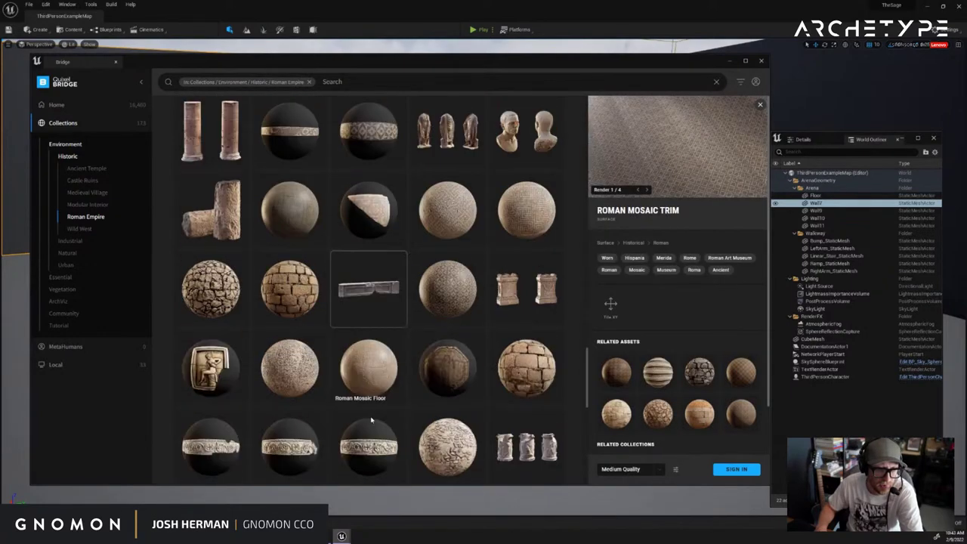
# Browse the rest of the Roman Empire collection, and look at the ArchViz and Vegetation collections
pyautogui.scroll(-5, 371, 420)
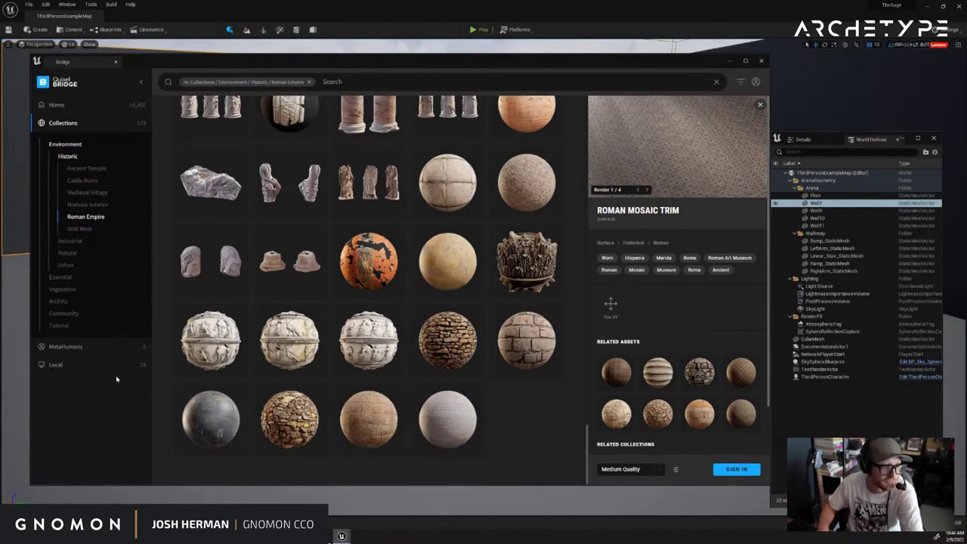
pyautogui.click(58, 301)
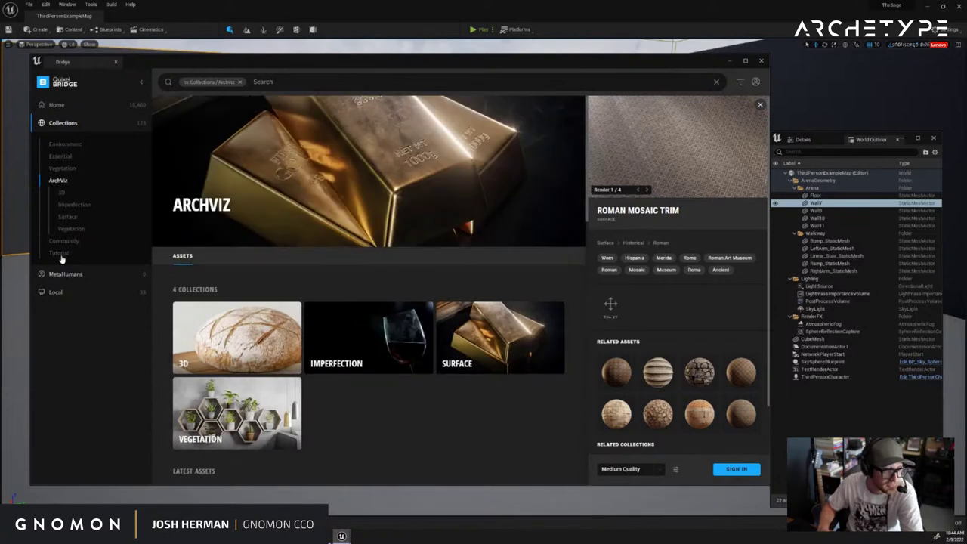
pyautogui.click(62, 168)
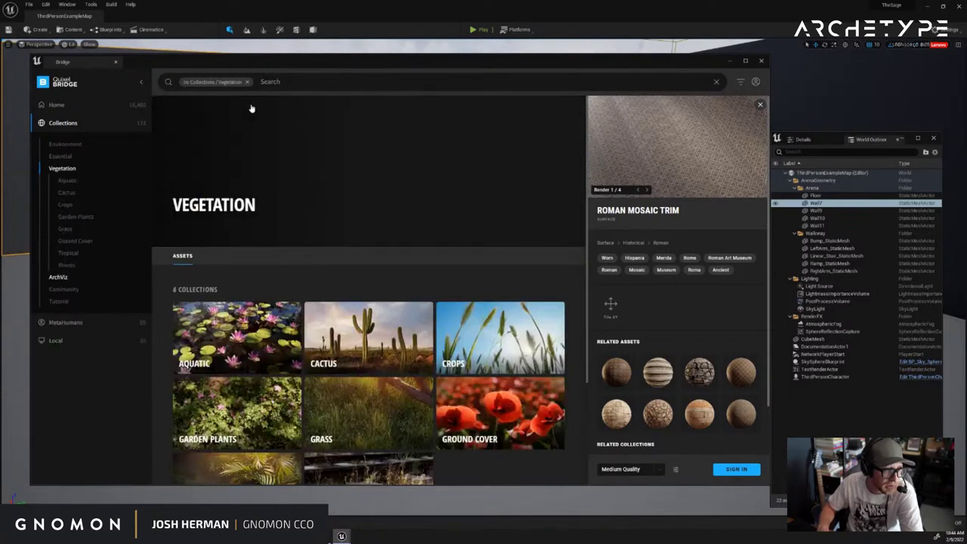
# Clear the collection filter, search the library for "tile", and narrow the browsing to the Tile category under Surfaces
pyautogui.click(247, 82)
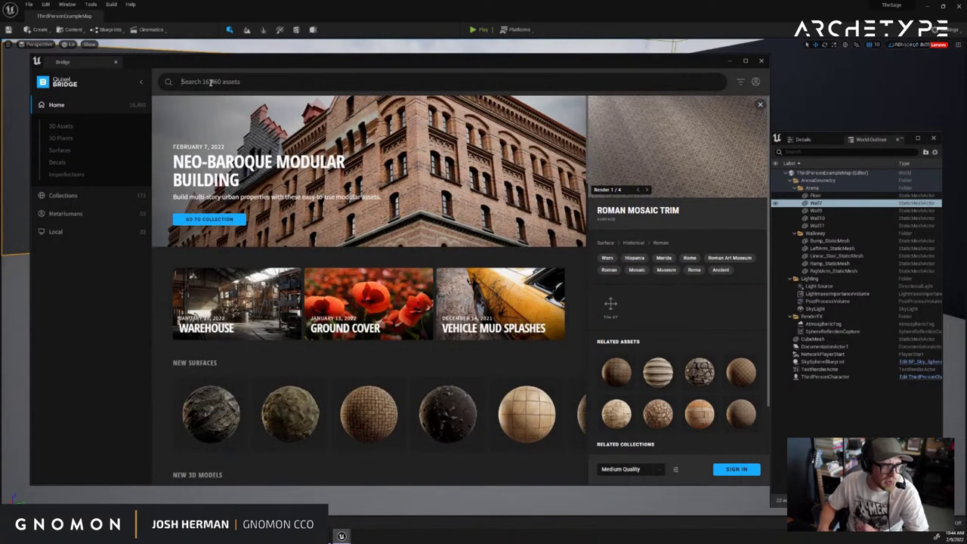
pyautogui.write('tile')
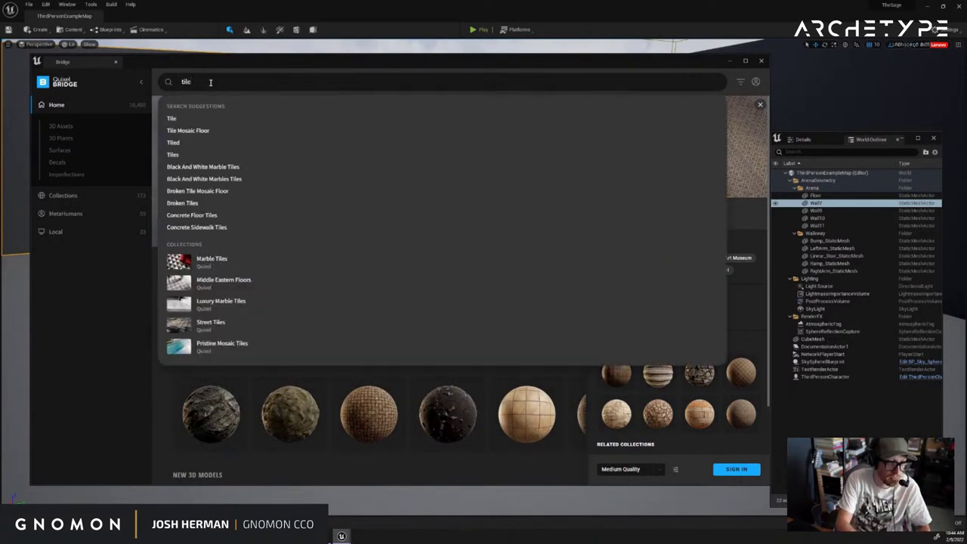
pyautogui.press('Return')
pyautogui.click(356, 171)
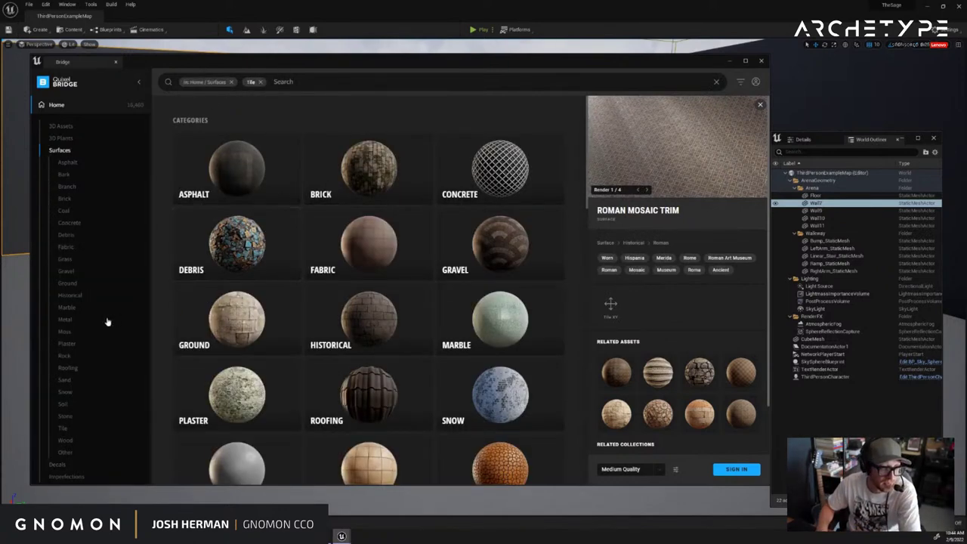
pyautogui.scroll(-2, 72, 408)
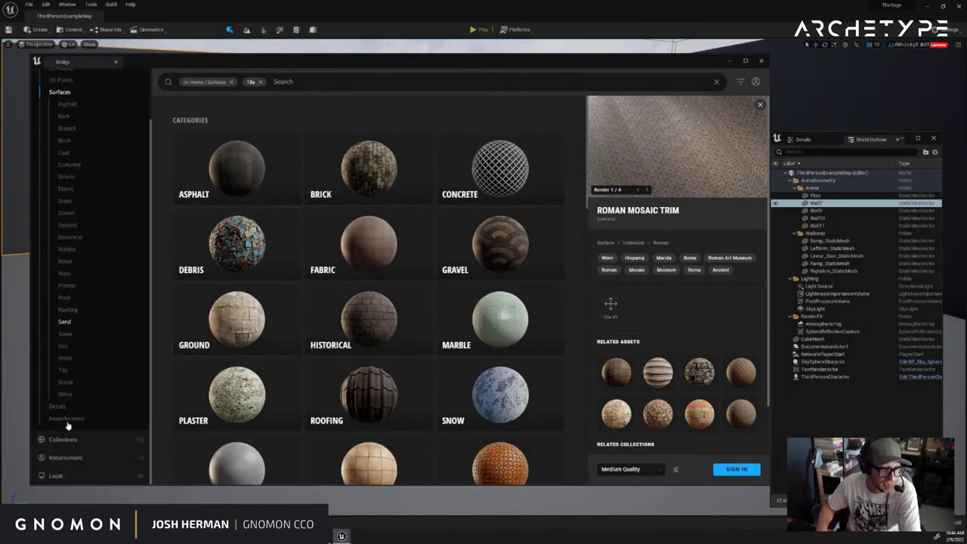
pyautogui.click(64, 371)
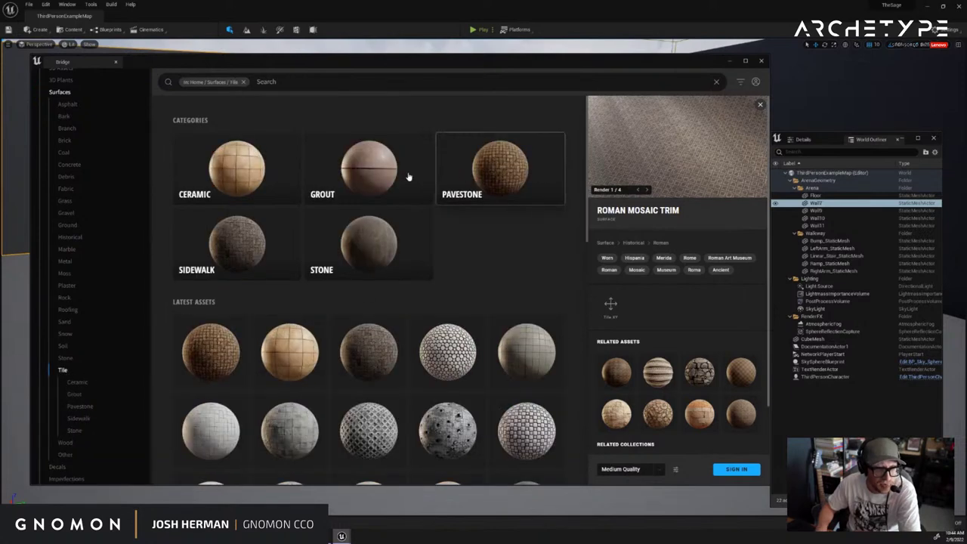
# Preview the Decorative Round Pavers, Decorative Pavers, Demolished Tiles, Decorative Concrete Pavers and Mossy Pavers surfaces
pyautogui.scroll(-2, 472, 333)
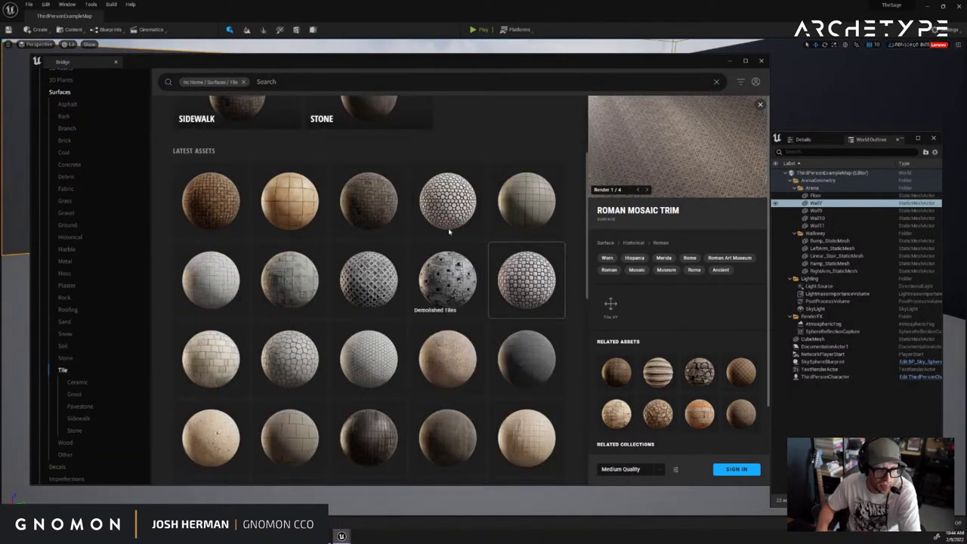
pyautogui.click(444, 202)
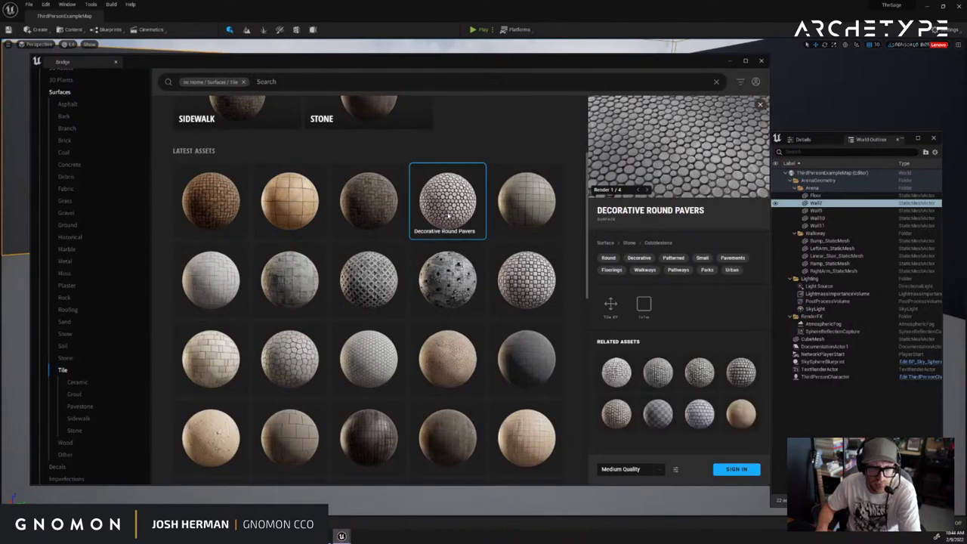
pyautogui.click(524, 293)
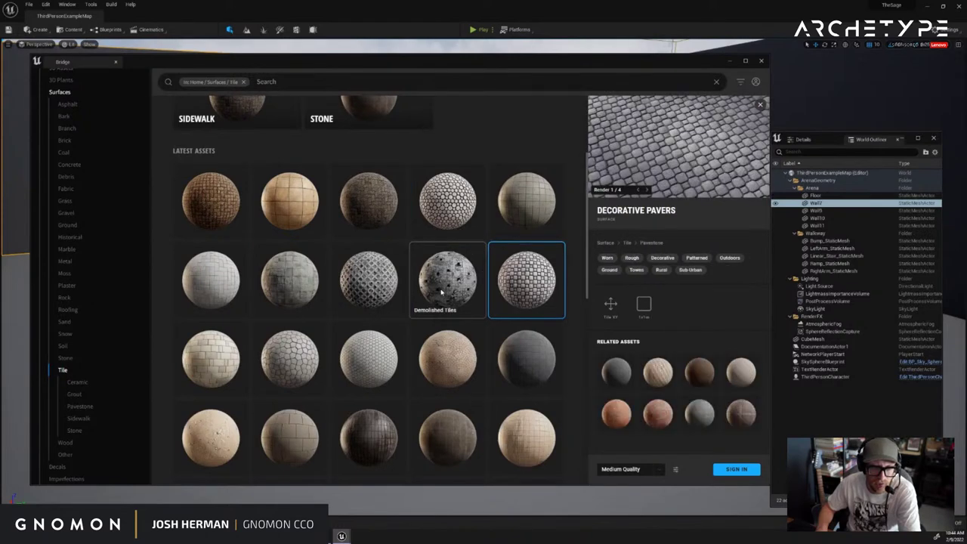
pyautogui.click(457, 287)
pyautogui.click(378, 294)
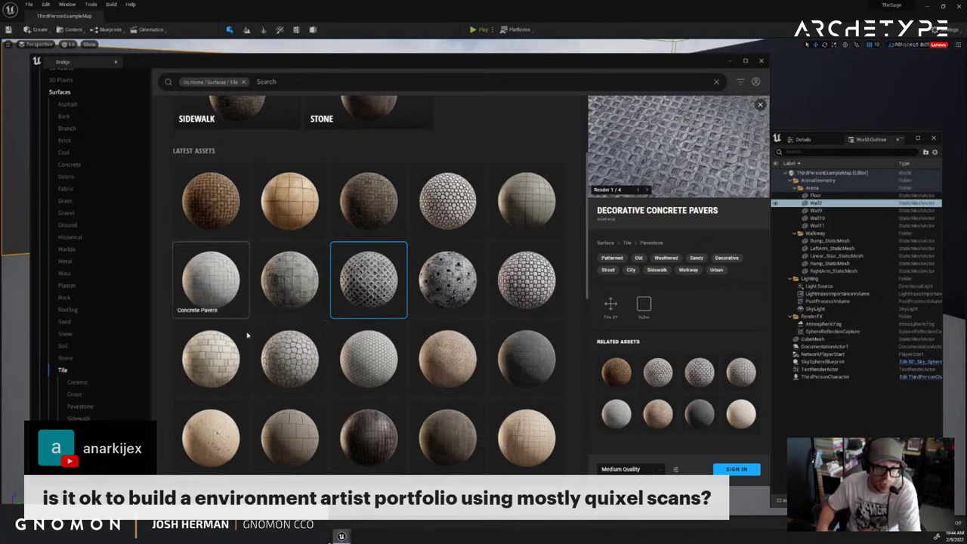
pyautogui.click(211, 200)
# Compare the Decorative Patterned Pavers, Patterned Concrete Pavers, Demolished Tiles, rounded-stone Decorative Concrete Pavers, Concrete Floor Tiles and dark Stained Ceramic Tiles
pyautogui.scroll(-3, 354, 351)
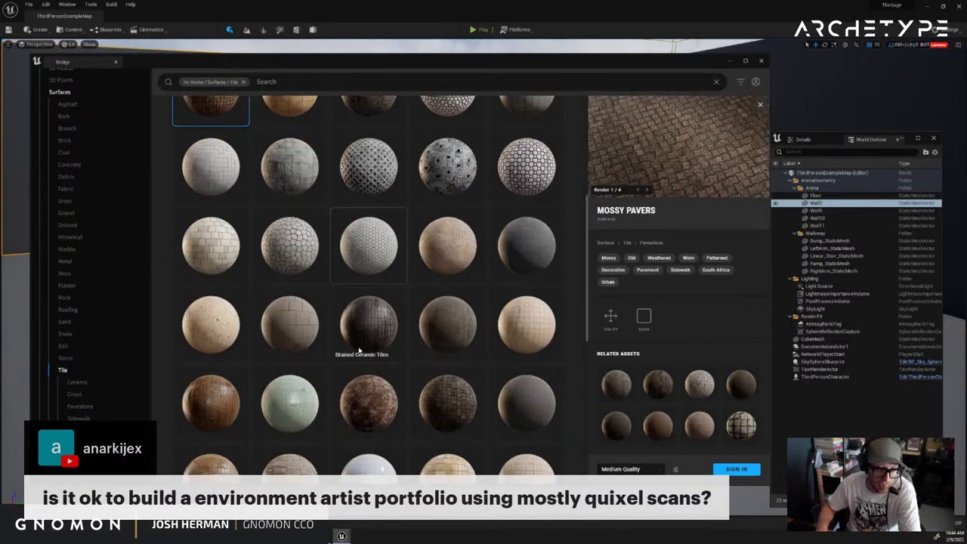
pyautogui.click(370, 252)
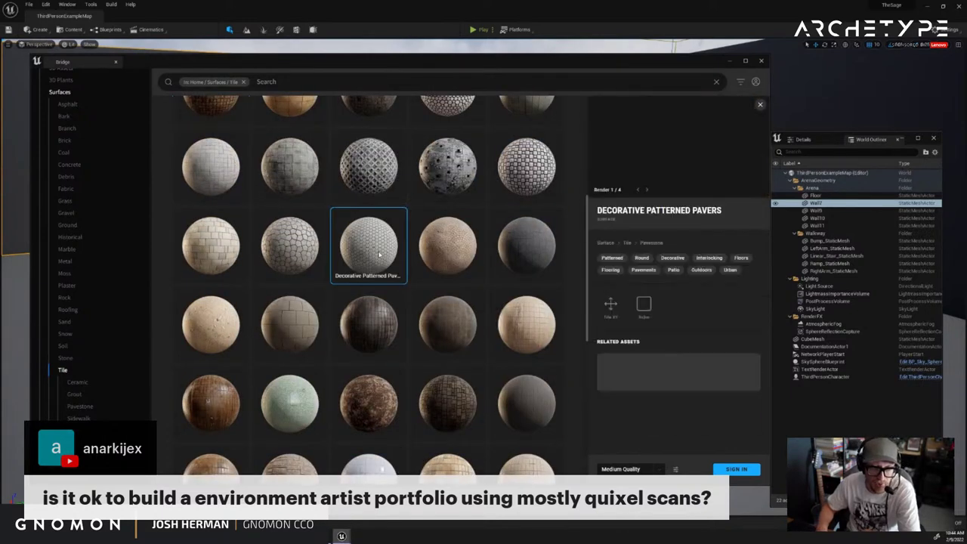
pyautogui.click(527, 234)
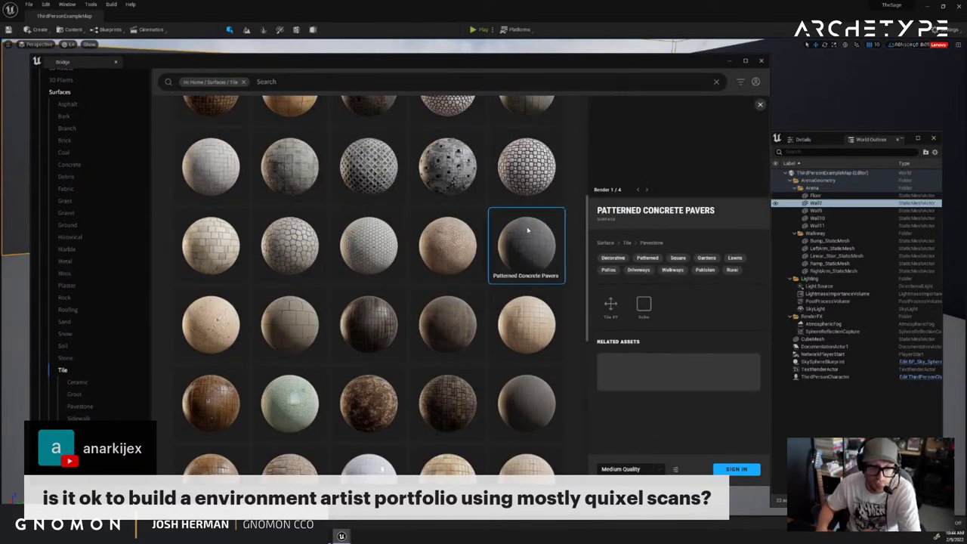
pyautogui.click(527, 170)
pyautogui.click(448, 167)
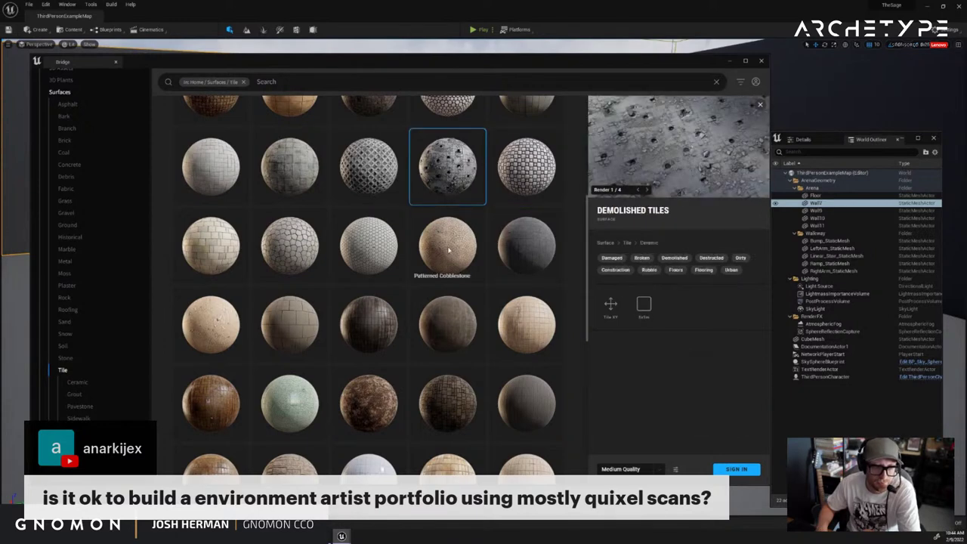
pyautogui.click(290, 245)
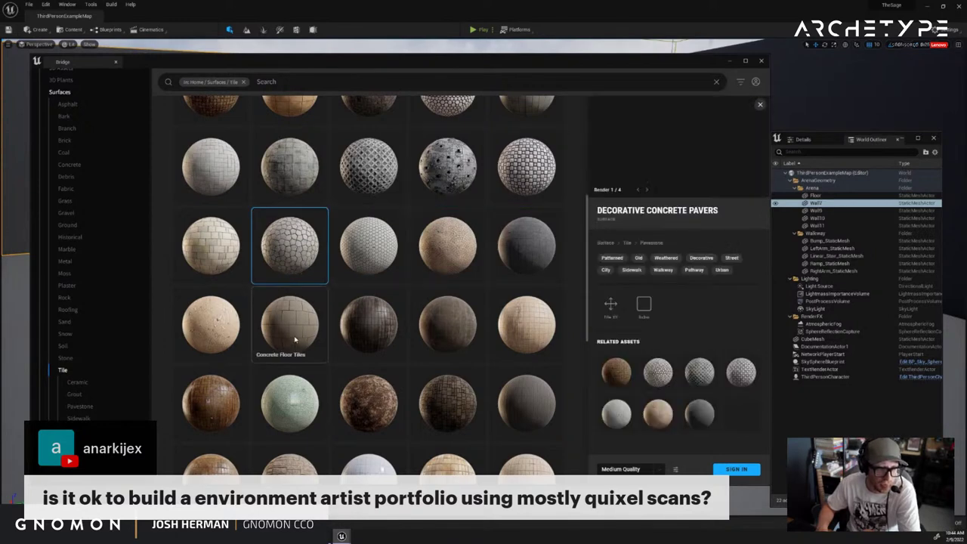
pyautogui.click(290, 325)
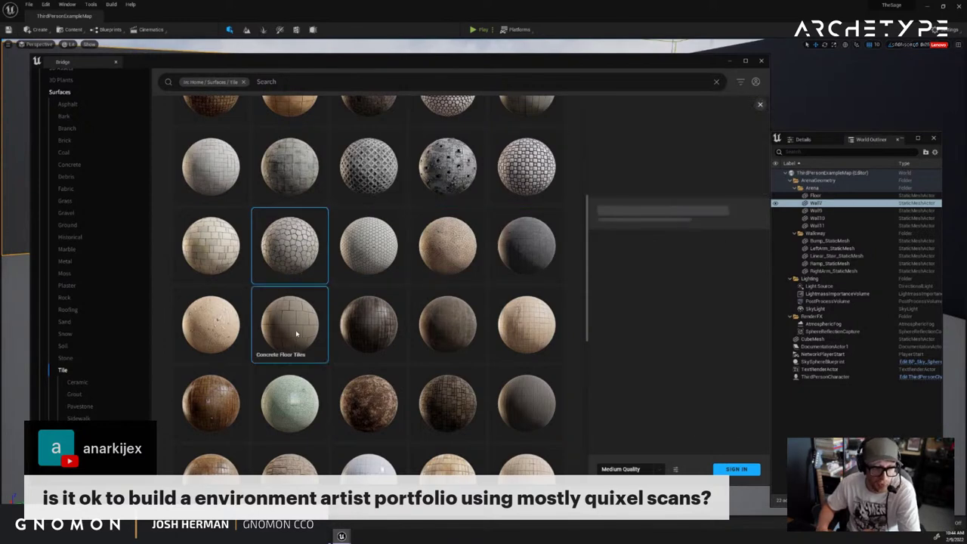
pyautogui.click(368, 326)
# Preview the Patterned Stone Pavement, Littered Leaves on Floor Tiles, Weedy Broken Pavers and Patterned Floor Tiles surfaces
pyautogui.scroll(-1, 518, 394)
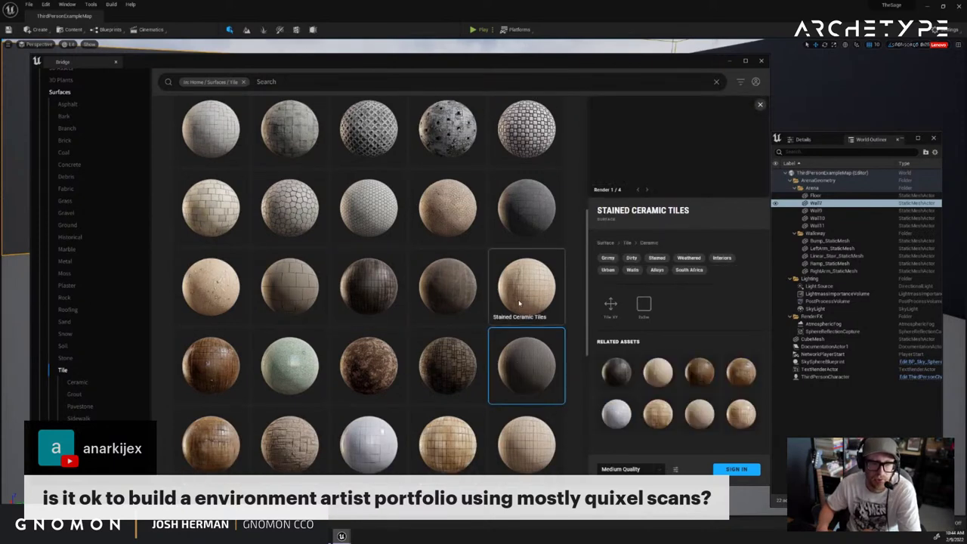
pyautogui.click(448, 378)
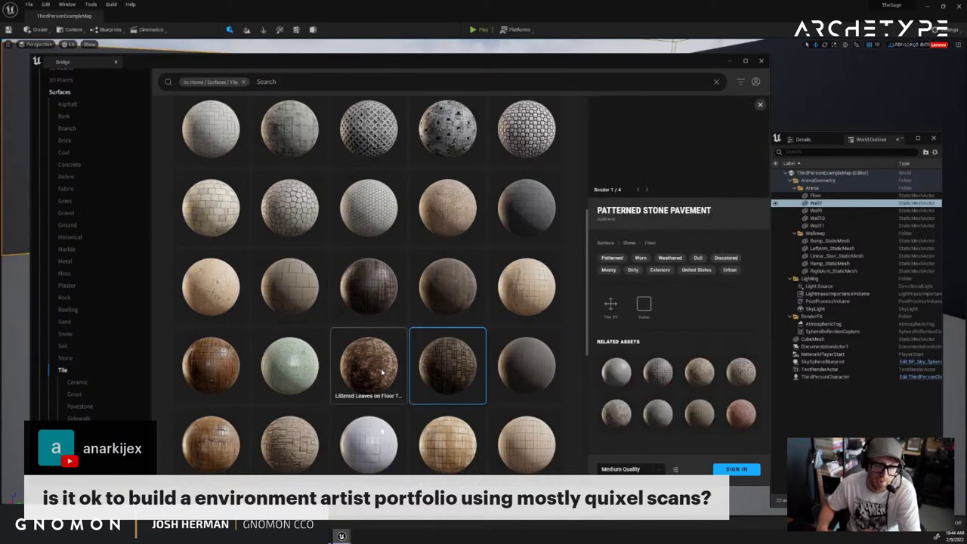
pyautogui.click(378, 371)
pyautogui.scroll(-3, 282, 368)
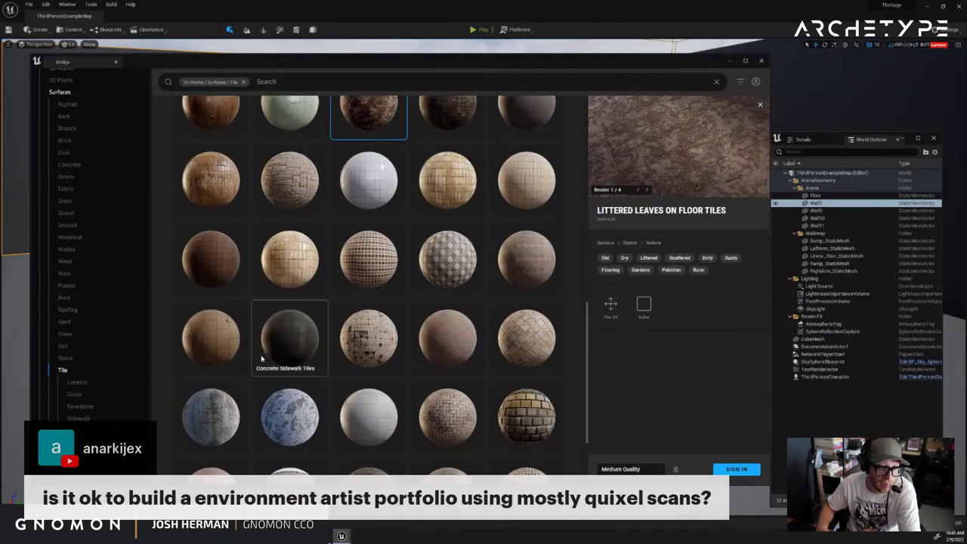
pyautogui.click(381, 340)
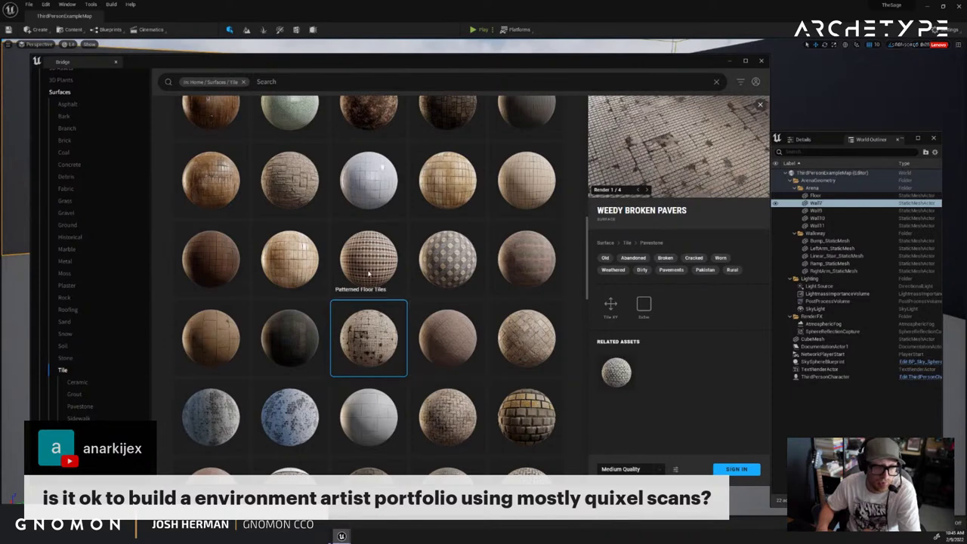
pyautogui.click(369, 260)
# Examine the Herringbone Pavers, the neighbouring brown paver surface and the grey irregular Decorative Stone Tiles
pyautogui.scroll(-2, 490, 378)
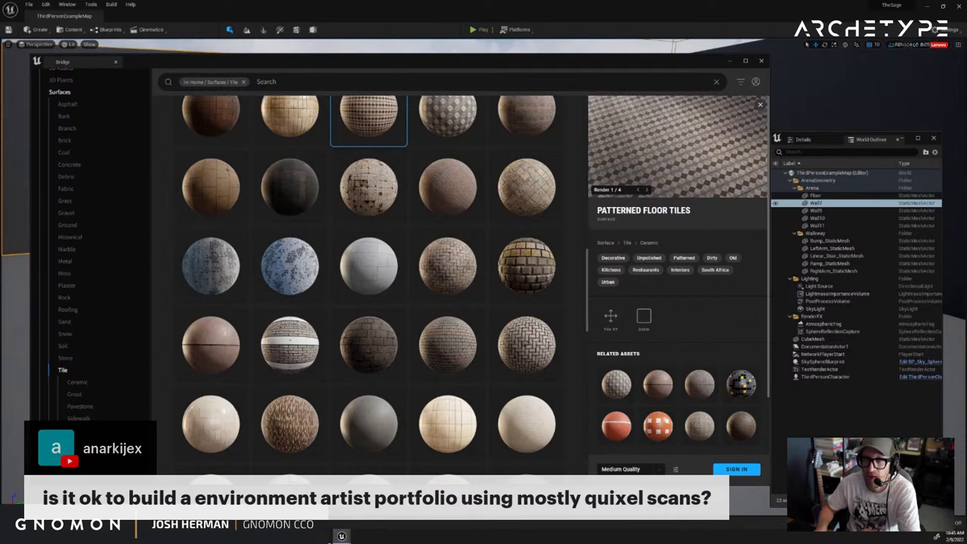
pyautogui.scroll(-1, 529, 348)
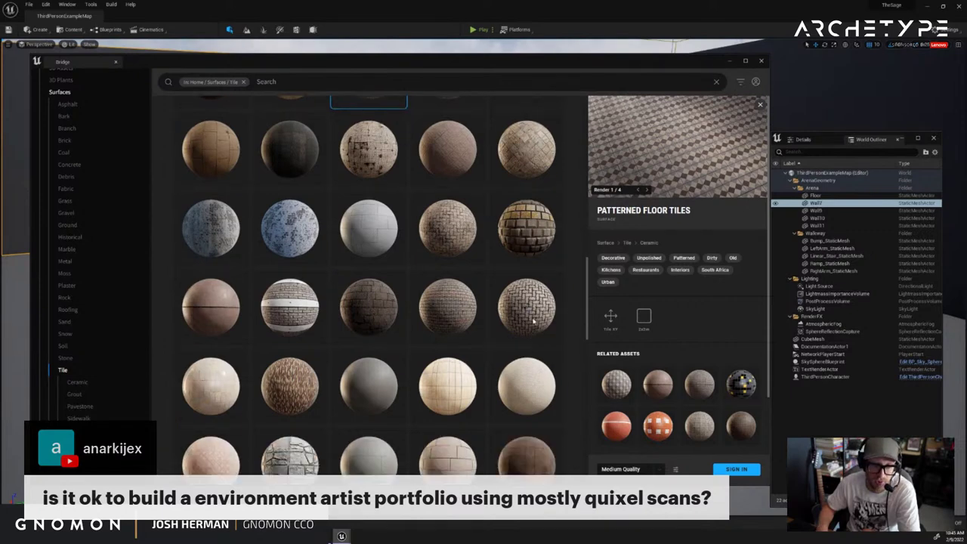
pyautogui.click(529, 299)
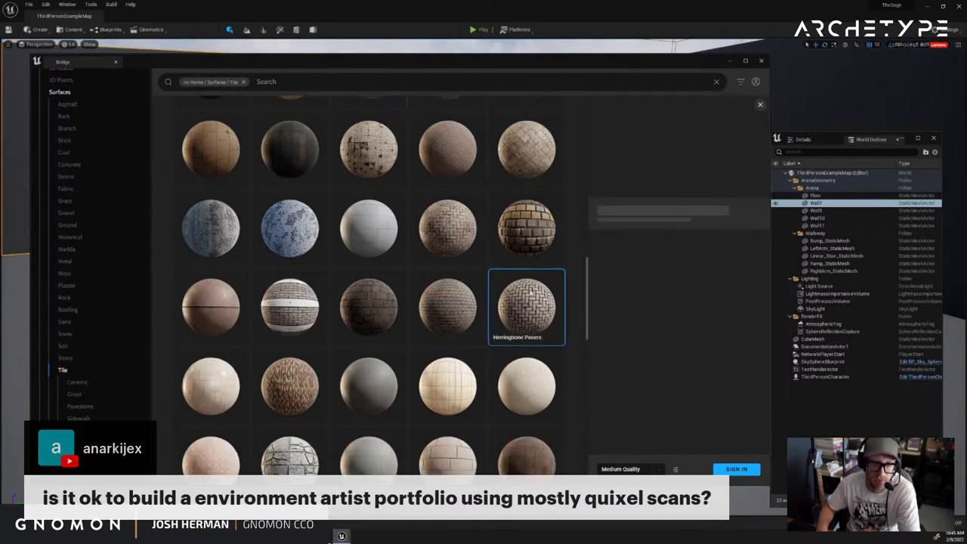
pyautogui.click(429, 308)
pyautogui.scroll(-2, 318, 374)
pyautogui.click(320, 373)
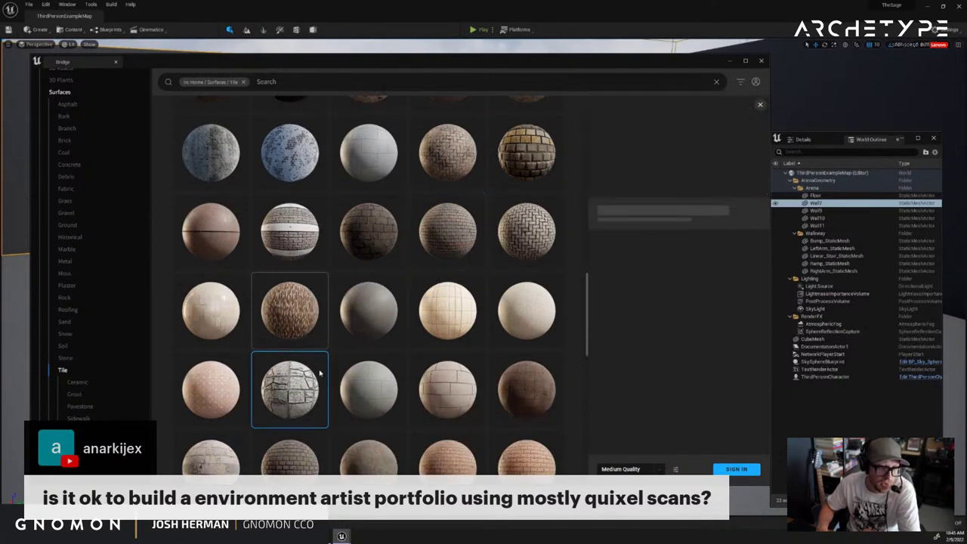
# Preview the white brick-like Decorative Stone Tiles, the Broken Tile Floor and the Brown Tiles surfaces further down the Tile category
pyautogui.scroll(-4, 321, 374)
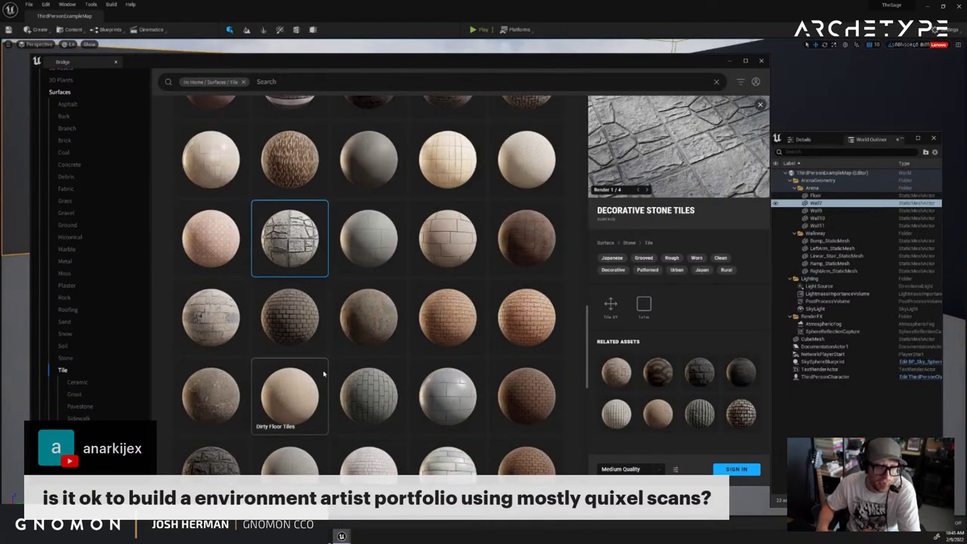
pyautogui.scroll(-4, 323, 374)
pyautogui.click(434, 340)
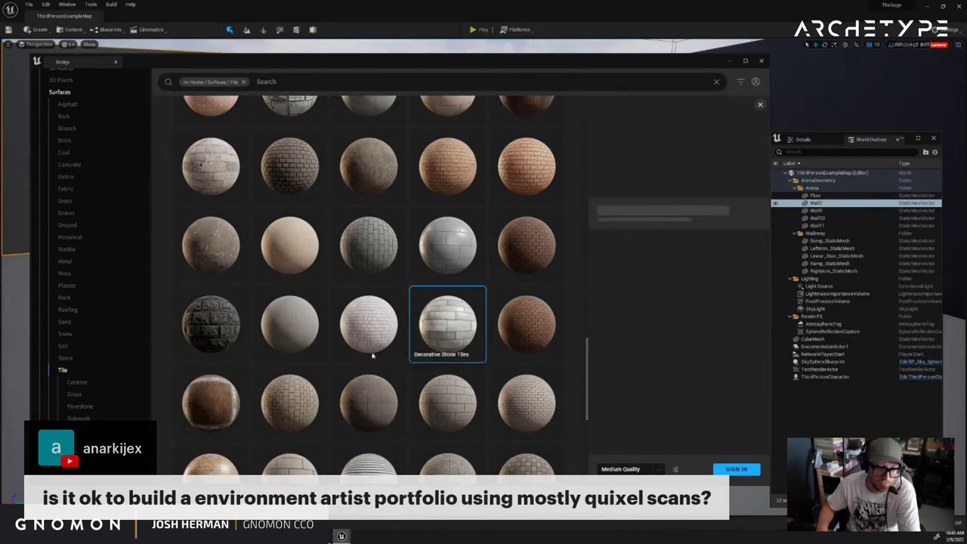
pyautogui.scroll(-3, 367, 367)
pyautogui.click(215, 366)
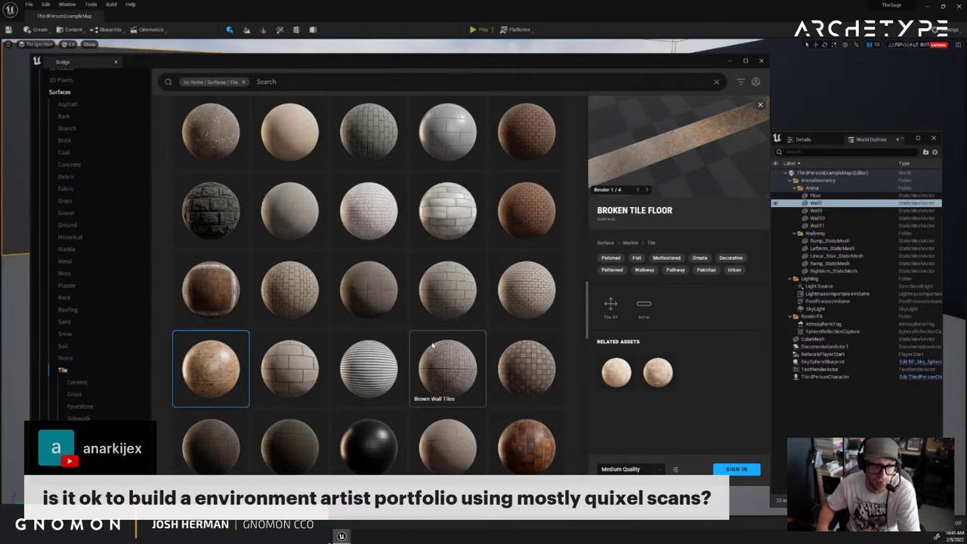
pyautogui.scroll(-3, 433, 345)
pyautogui.click(536, 342)
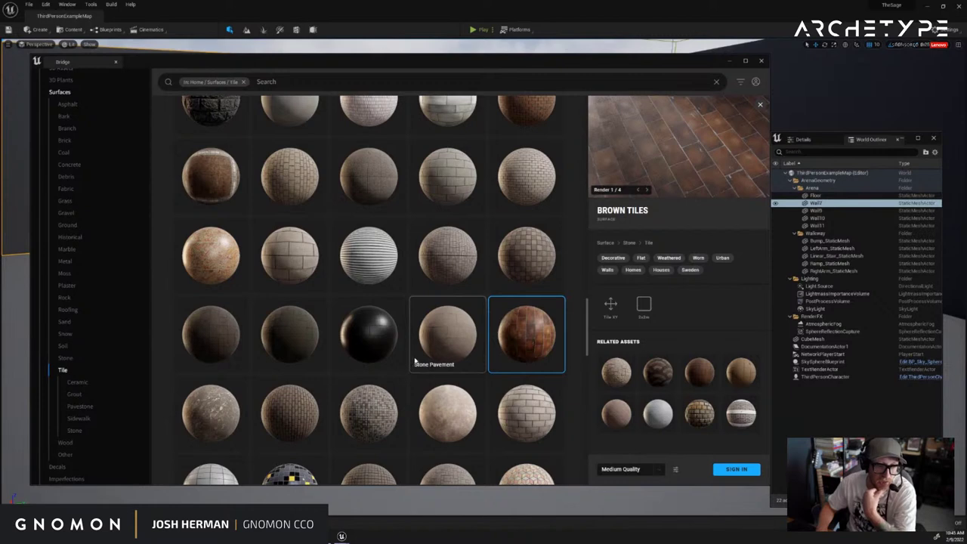
# Preview the Stone Tiles Facade, the black-and-yellow Patterened Ceramic Tiles and the multicolored rhombus Decorative Patterned Pavers
pyautogui.scroll(-1, 414, 360)
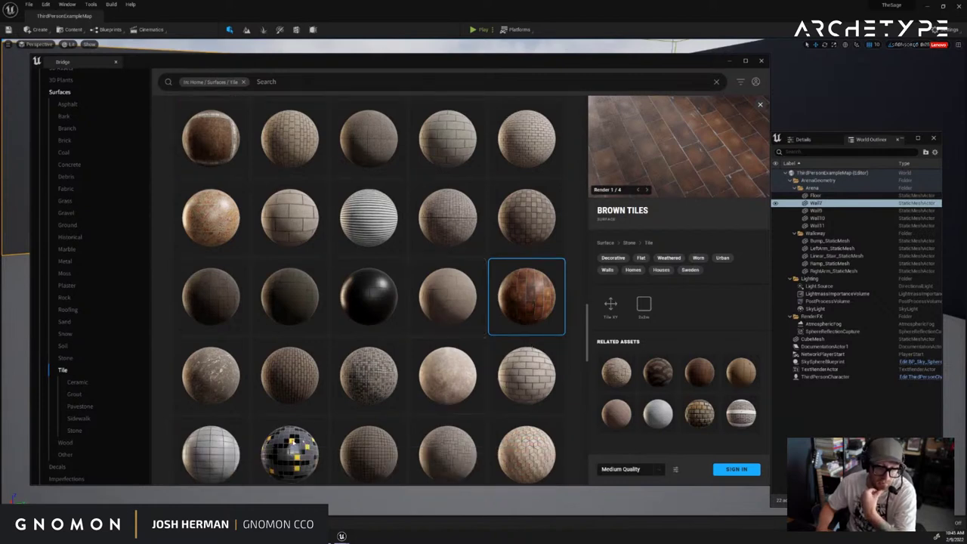
pyautogui.scroll(-4, 293, 444)
pyautogui.click(293, 452)
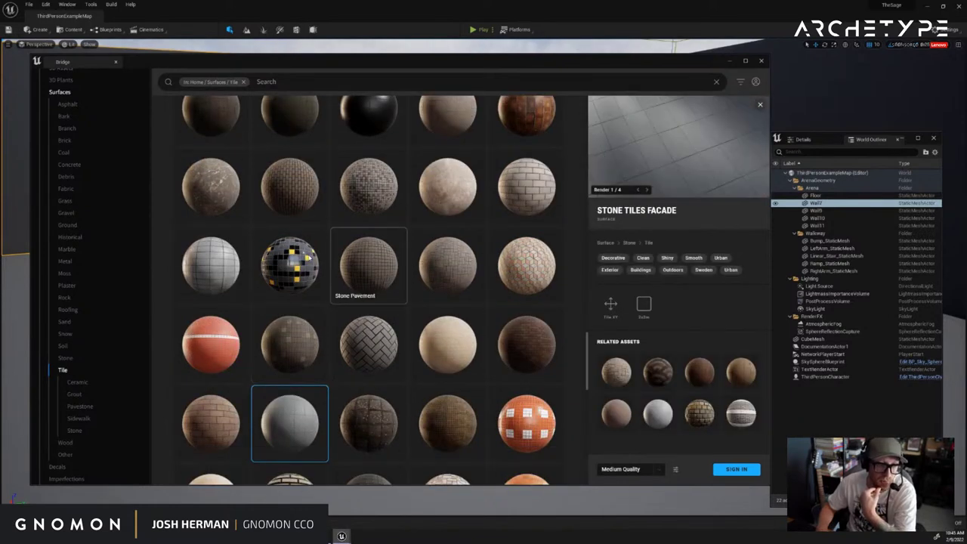
pyautogui.click(306, 269)
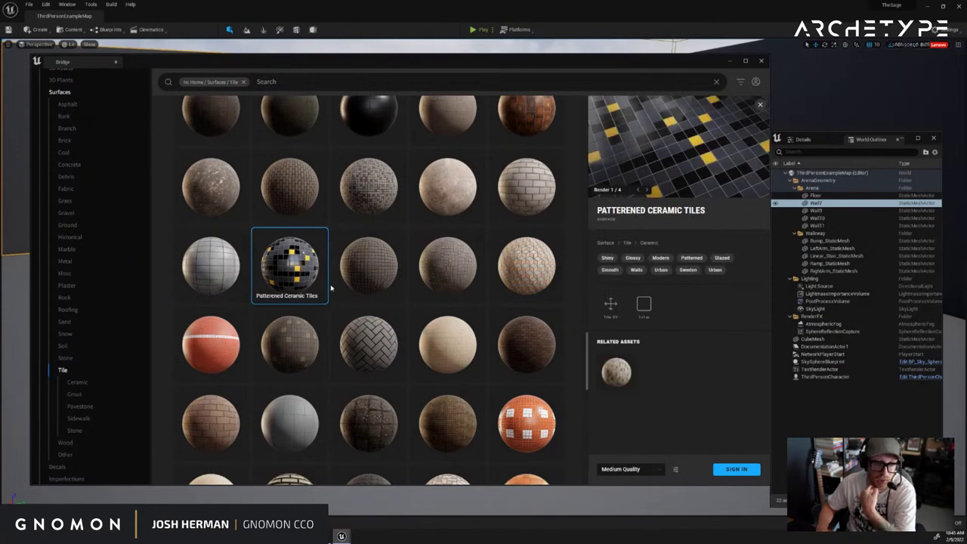
pyautogui.click(526, 269)
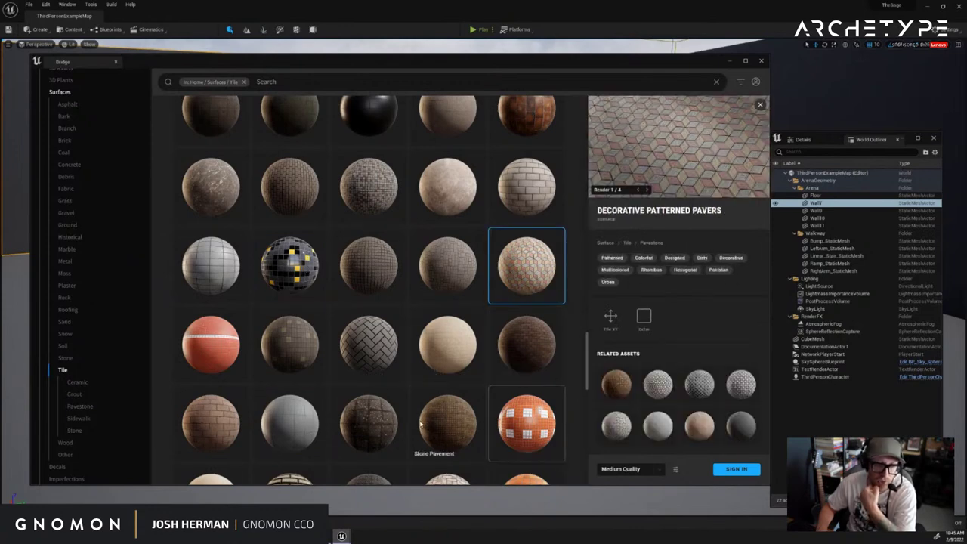
pyautogui.scroll(-2, 421, 425)
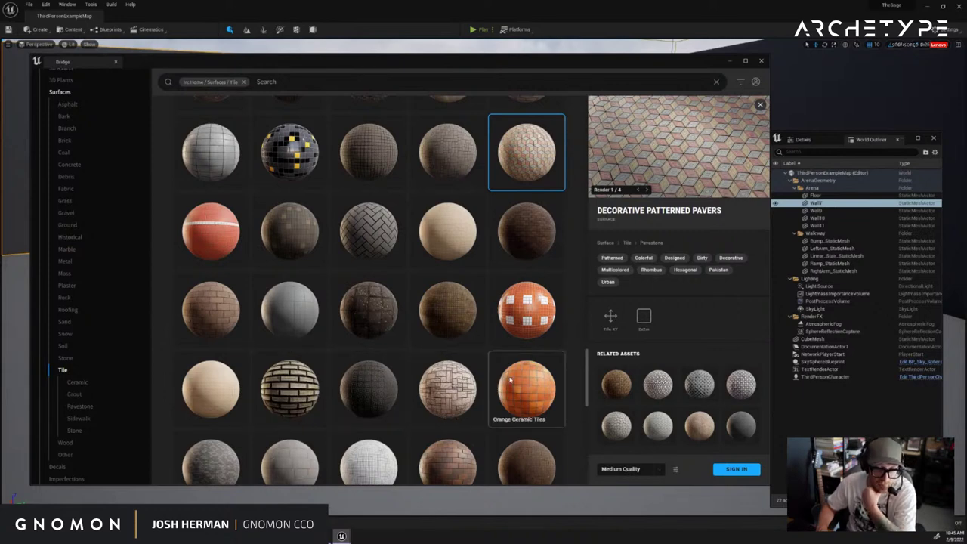
# Preview the Orange Ceramic Tiles surface and the grey Patterned Stone Tiles surface in the Tile category
pyautogui.click(525, 387)
pyautogui.scroll(-2, 412, 378)
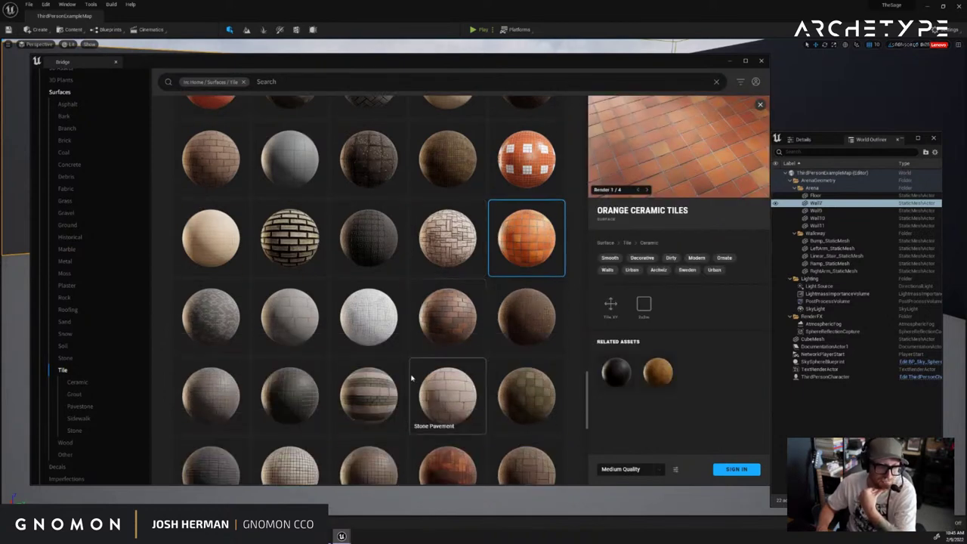
pyautogui.scroll(-1, 412, 378)
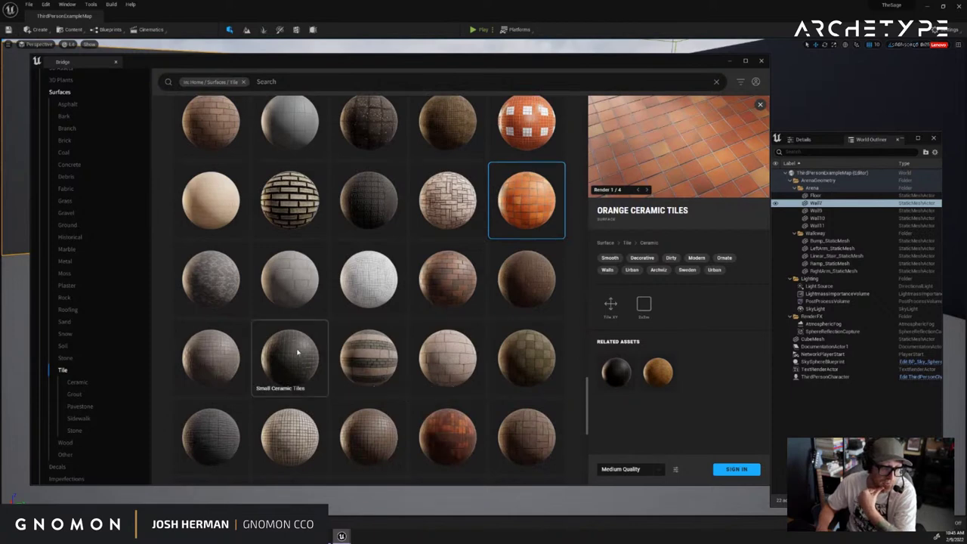
pyautogui.click(218, 363)
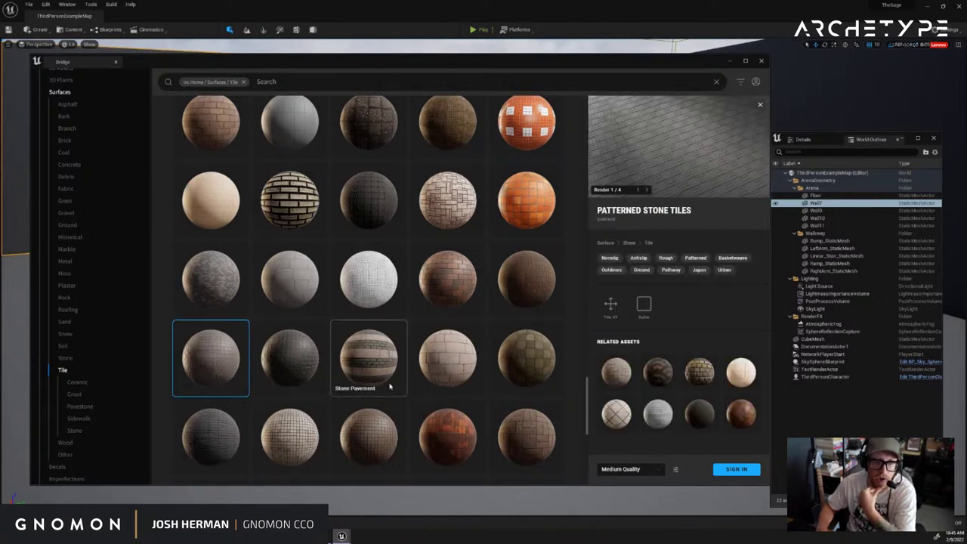
# Preview the Black Ceramic Tiles and the neighbouring Stacked Stone Wall surfaces further down the Tile category
pyautogui.scroll(-3, 390, 386)
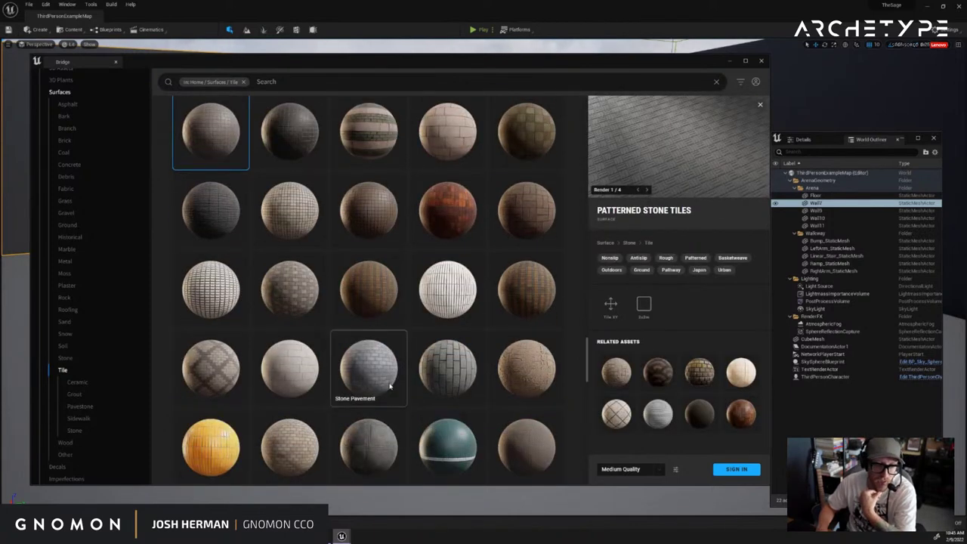
pyautogui.scroll(-3, 389, 386)
pyautogui.click(444, 306)
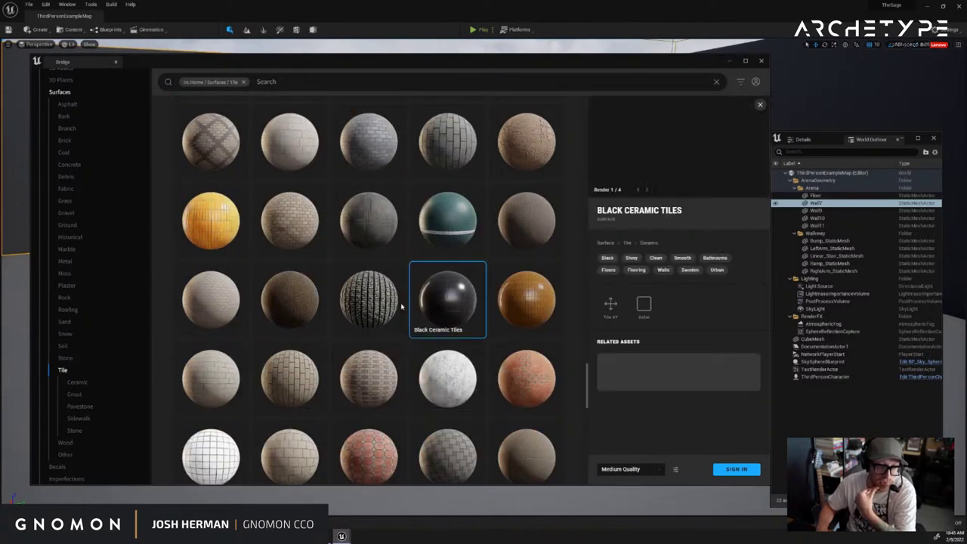
pyautogui.click(370, 304)
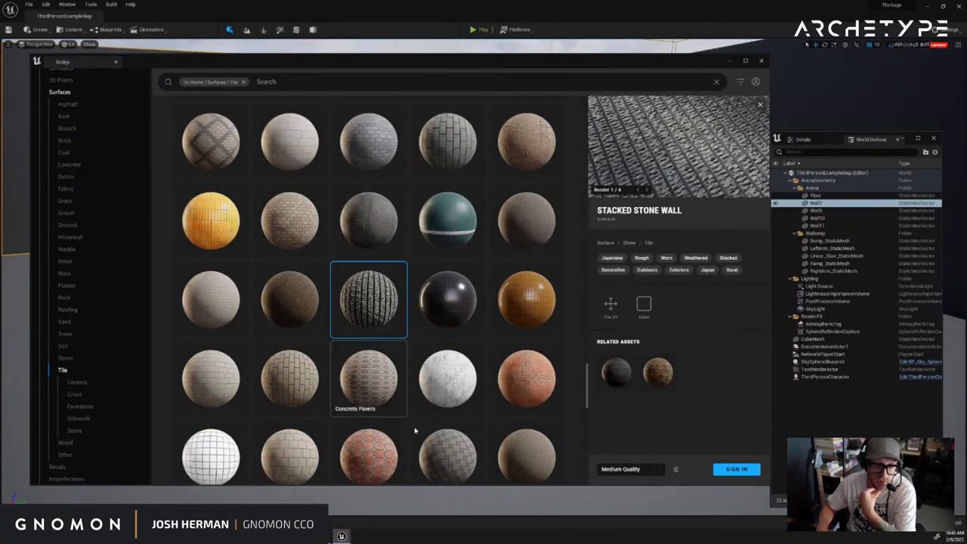
# Preview the light orange Patterned Pavers surface, three rows below the white square-grid tiles
pyautogui.scroll(-1, 414, 431)
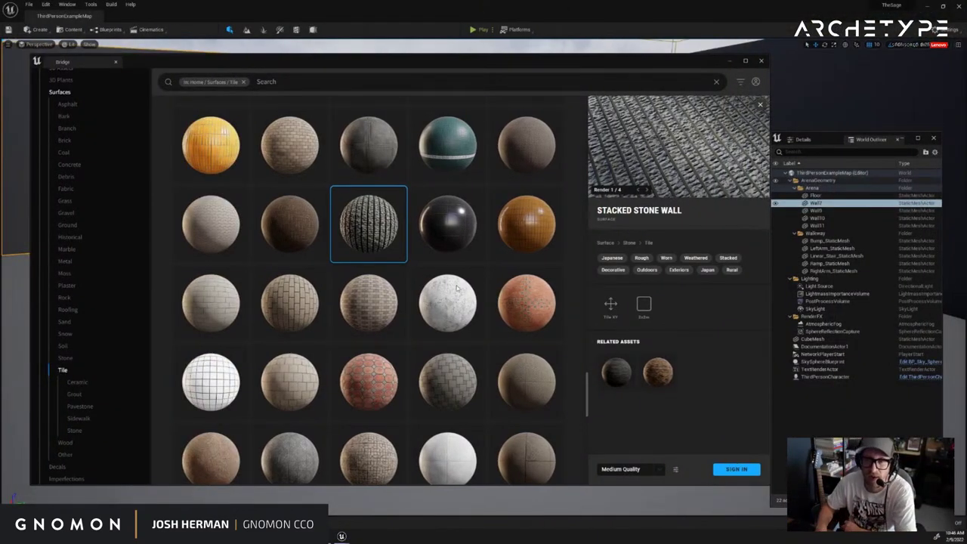
pyautogui.scroll(-2, 345, 384)
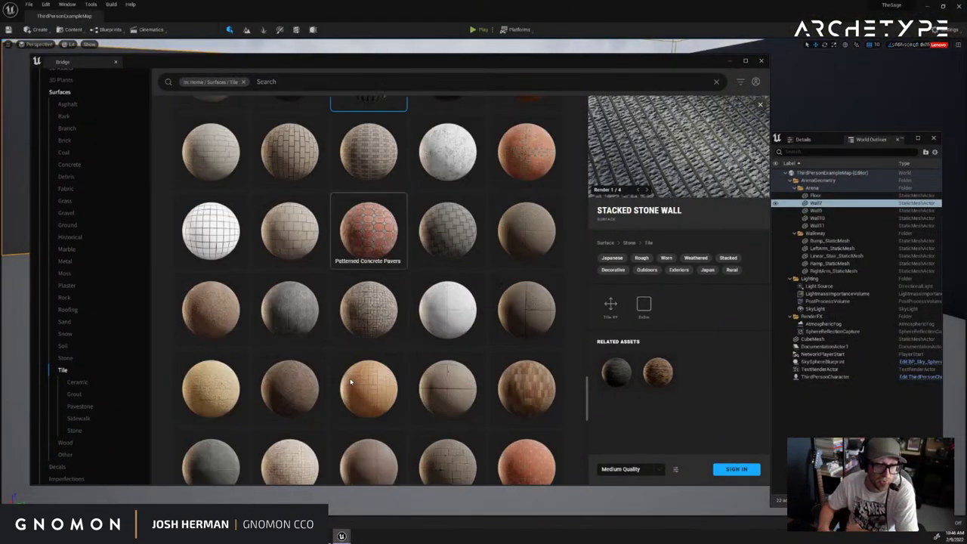
pyautogui.click(349, 385)
# Preview the brown Stone Pavement, the dark Patterned Pavers and the nearby red diamond-patterned and grey paver surfaces
pyautogui.scroll(-5, 578, 415)
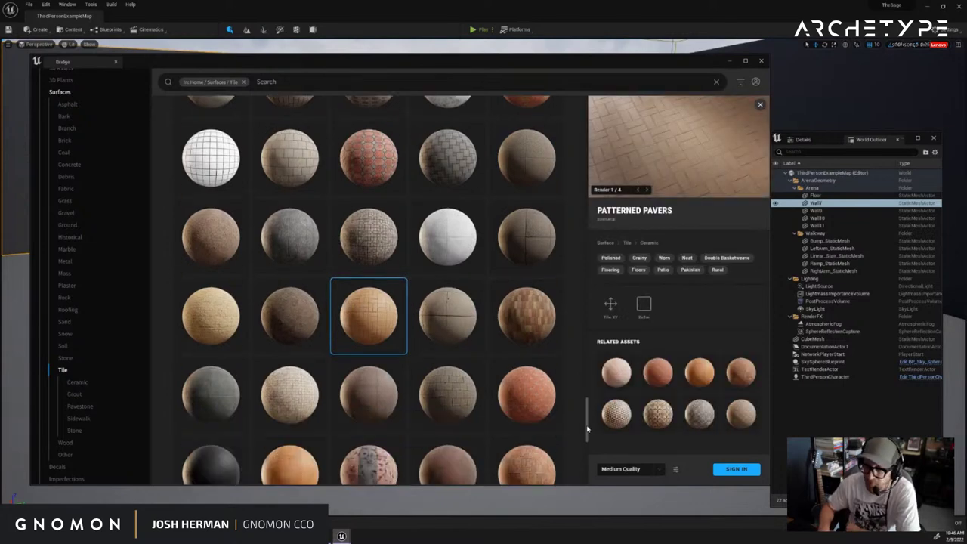
pyautogui.scroll(-3, 585, 461)
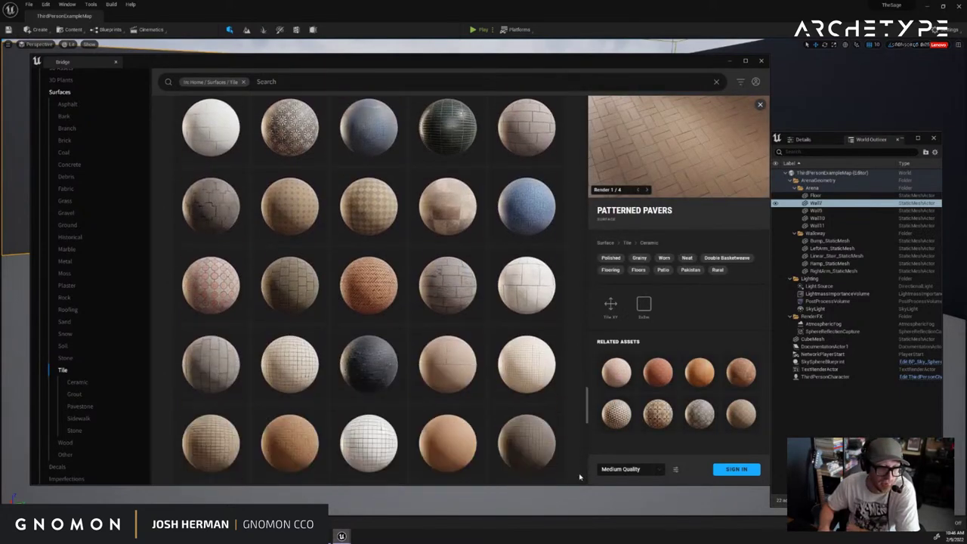
pyautogui.click(308, 257)
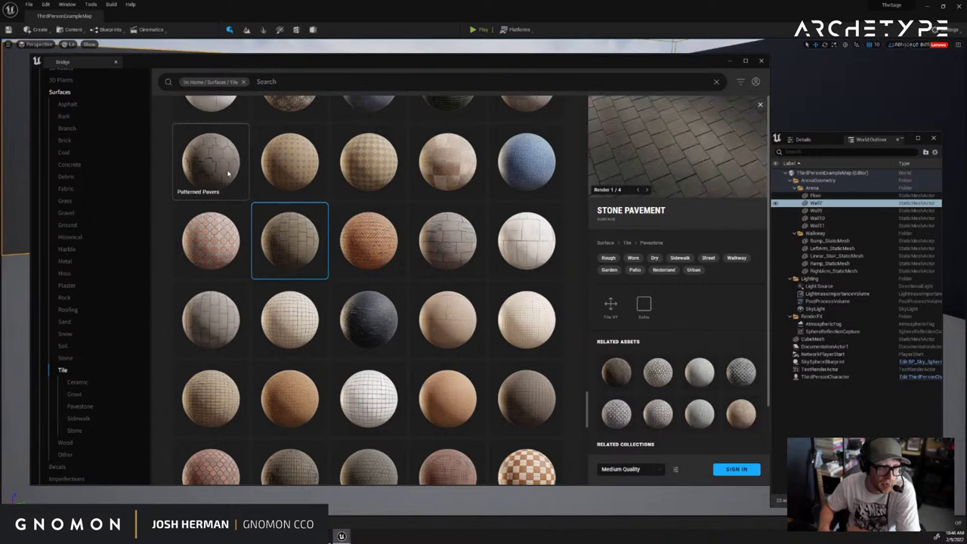
pyautogui.click(211, 162)
pyautogui.click(212, 242)
pyautogui.click(213, 317)
pyautogui.scroll(-4, 370, 355)
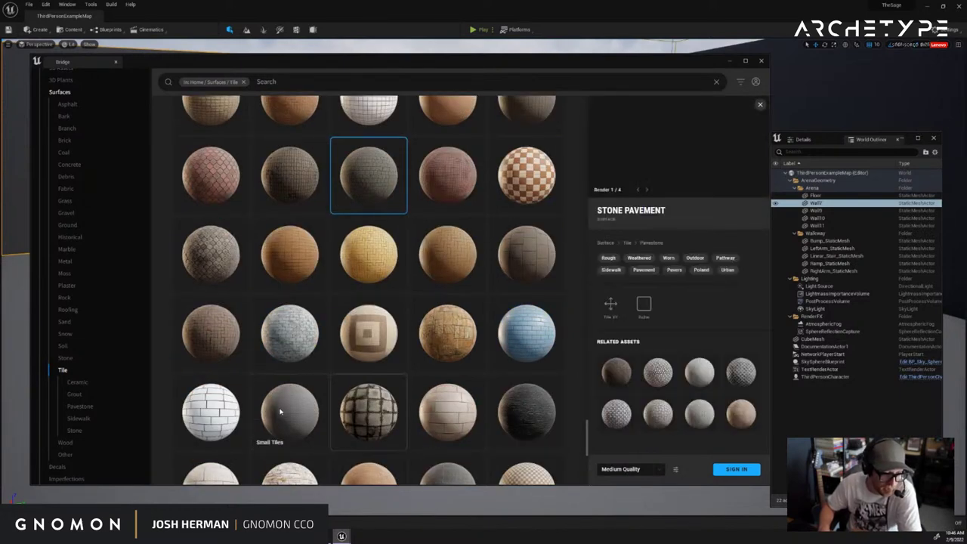
# Look further down the Tile category and preview the star-patterned Patterned Floor Tiles surface
pyautogui.scroll(-1, 280, 401)
pyautogui.scroll(-3, 297, 393)
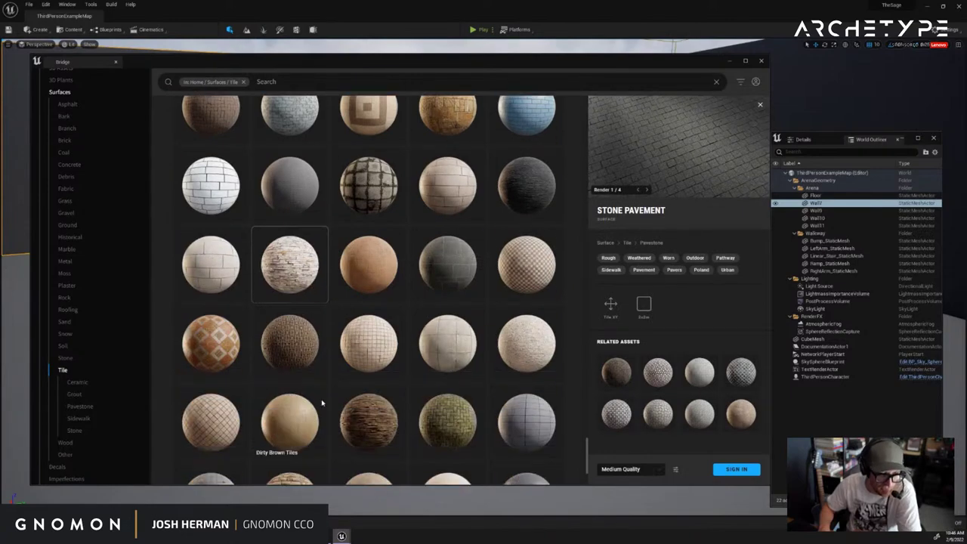
pyautogui.scroll(-4, 322, 403)
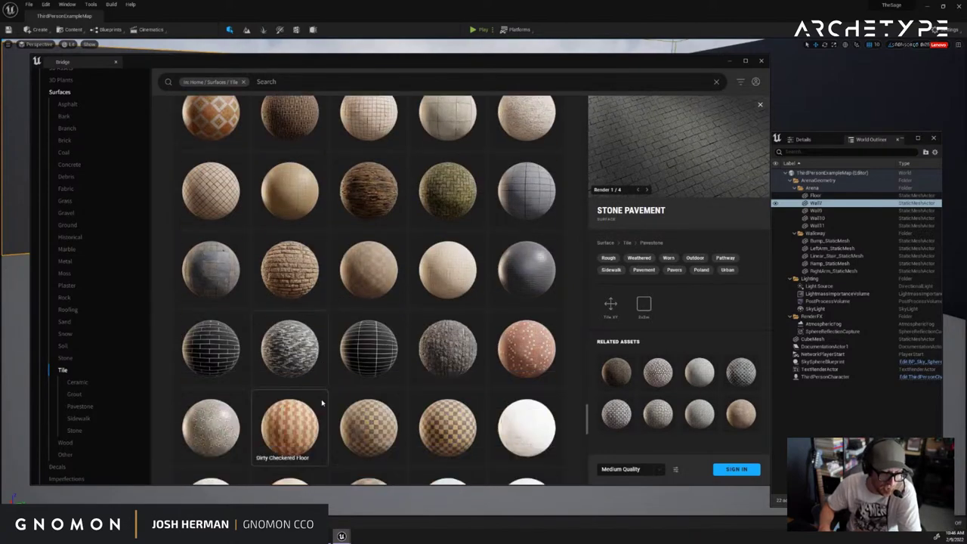
pyautogui.scroll(-1, 342, 398)
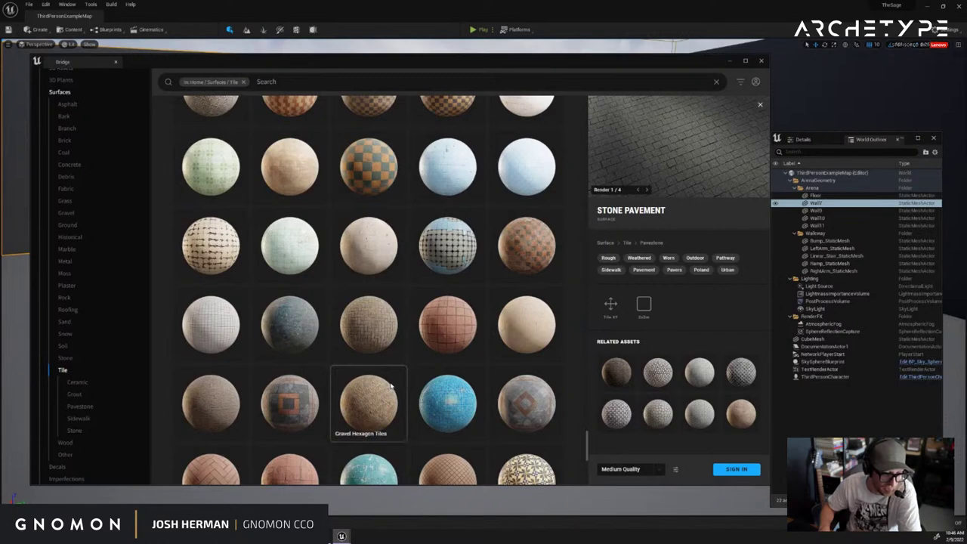
pyautogui.scroll(-3, 378, 378)
pyautogui.click(527, 293)
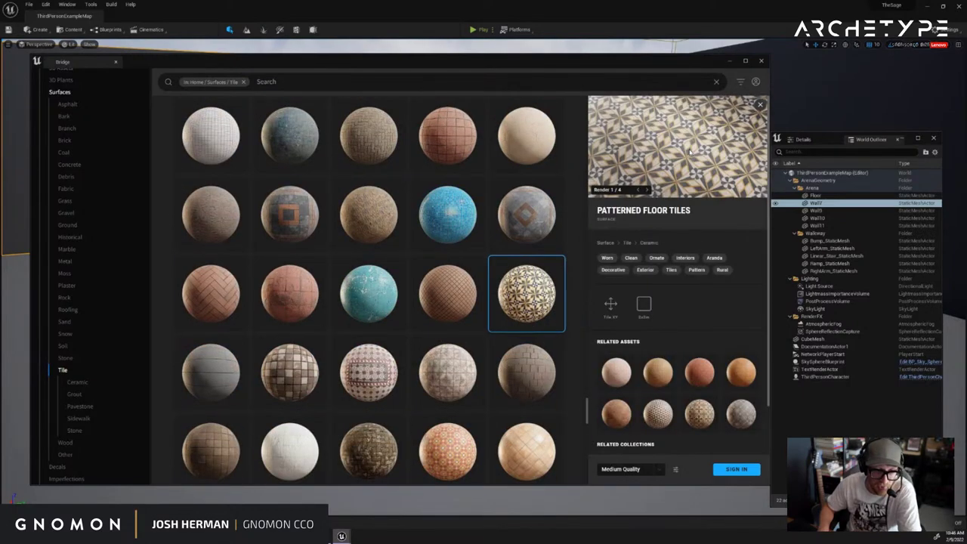
# Preview the Weedy Pavers and Flower Patterned Tiles surfaces further down the Tile category
pyautogui.scroll(-2, 339, 359)
pyautogui.scroll(-2, 344, 371)
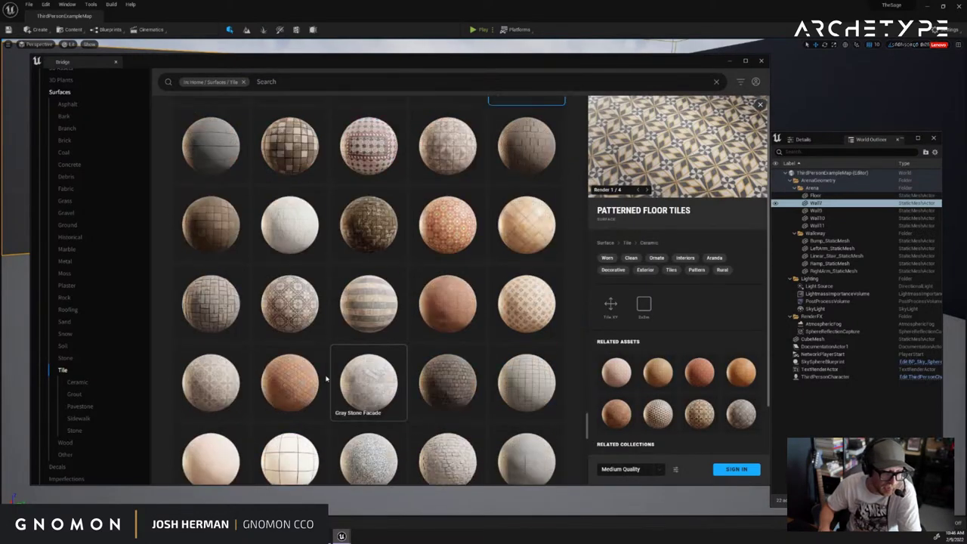
pyautogui.scroll(-1, 454, 421)
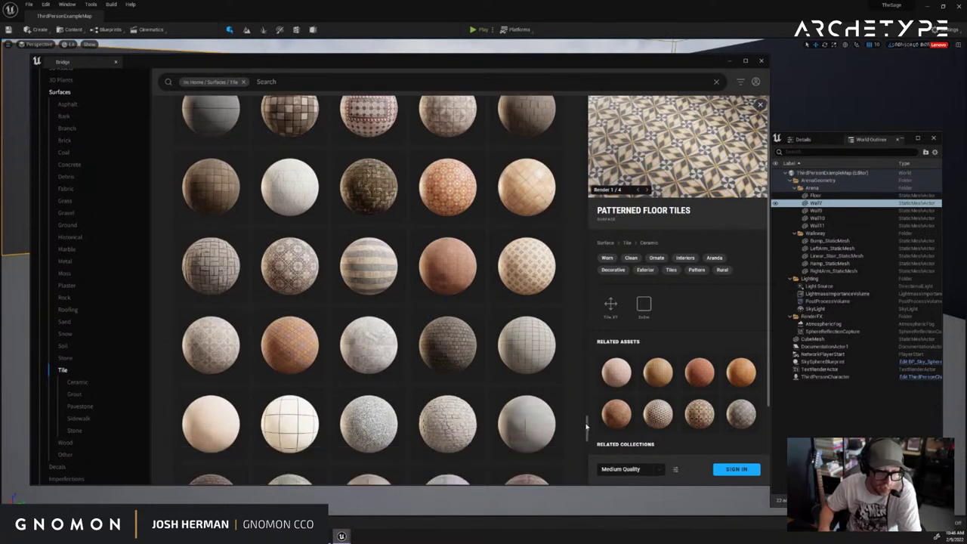
pyautogui.scroll(-6, 588, 429)
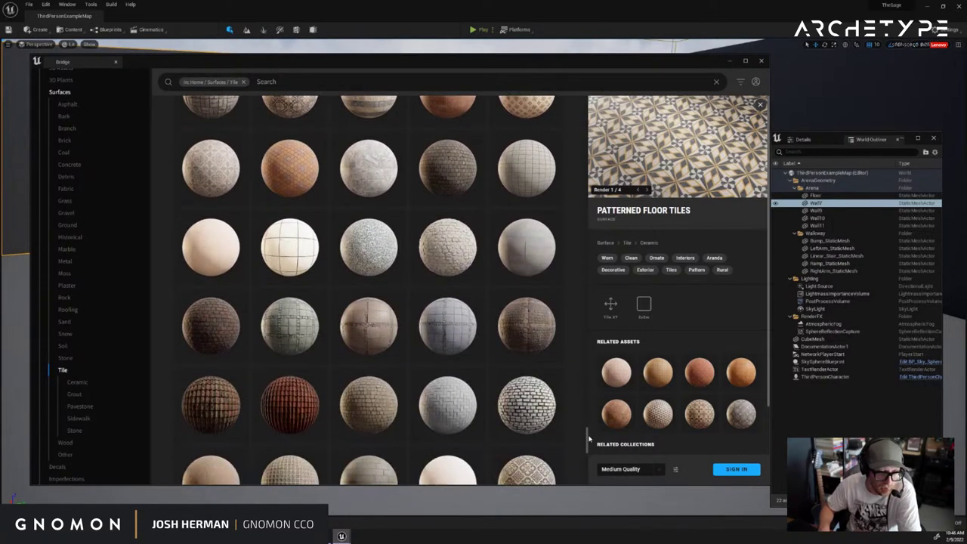
pyautogui.scroll(-1, 588, 440)
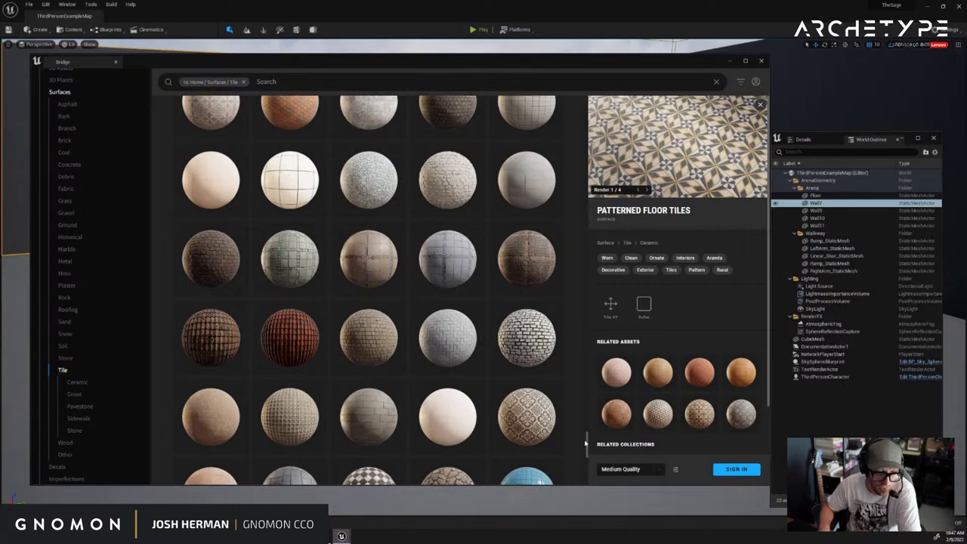
pyautogui.click(529, 349)
pyautogui.click(541, 420)
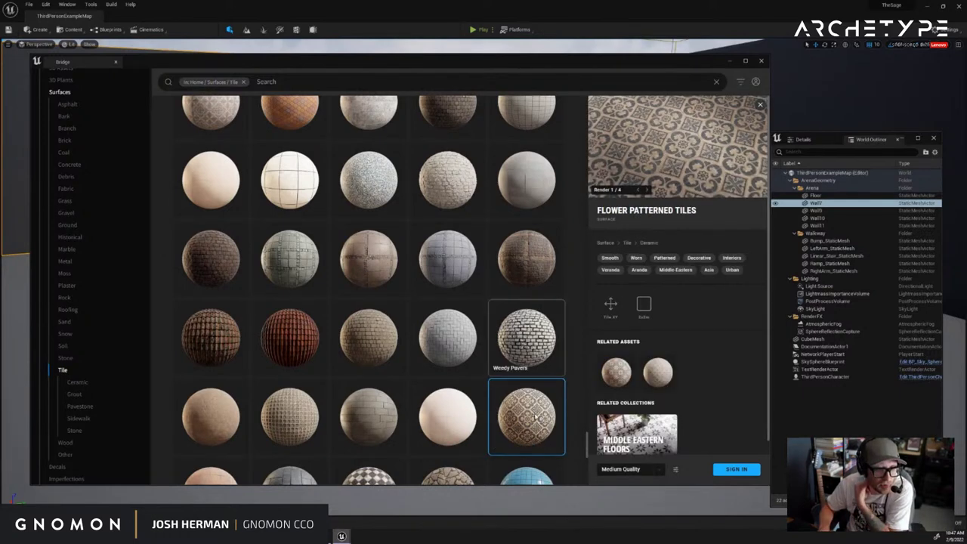
# Preview the checkered Black and White Tiles, the Broken Tiles and the herringbone Interlocking Pavers surfaces
pyautogui.scroll(-1, 535, 419)
pyautogui.click(368, 451)
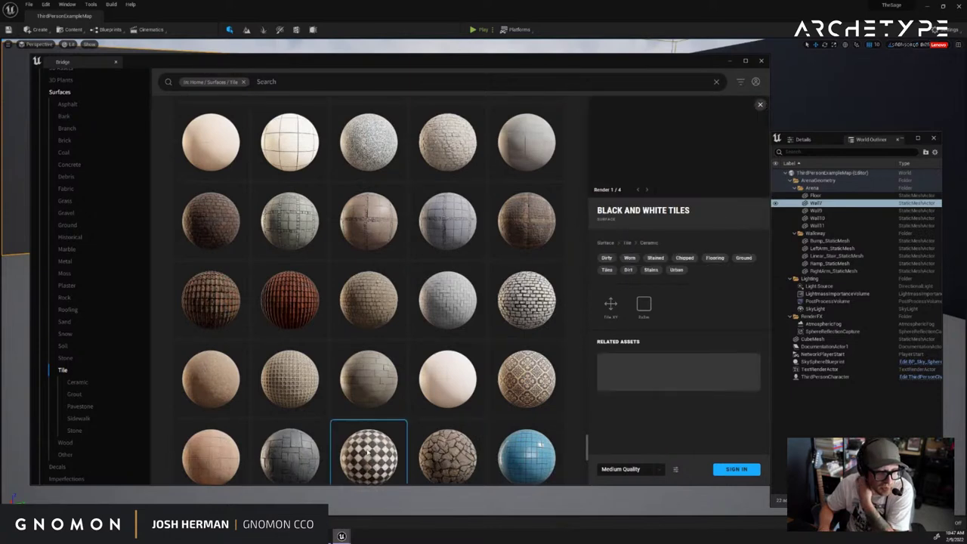
pyautogui.scroll(-5, 363, 392)
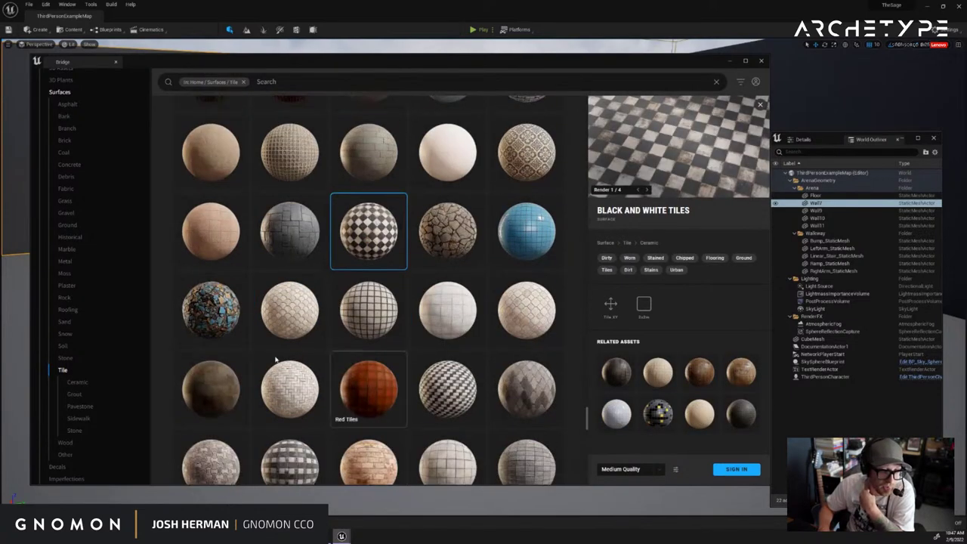
pyautogui.click(211, 308)
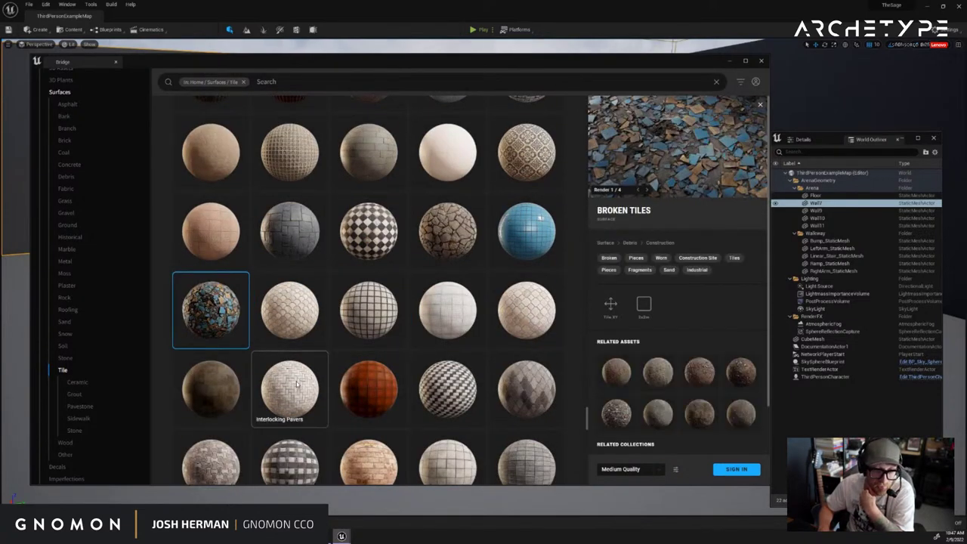
pyautogui.click(297, 384)
# Preview the orange-dotted Dumble Paver Tiles Design and the Black and Red Pavers surfaces further down the Tile category
pyautogui.scroll(-4, 449, 405)
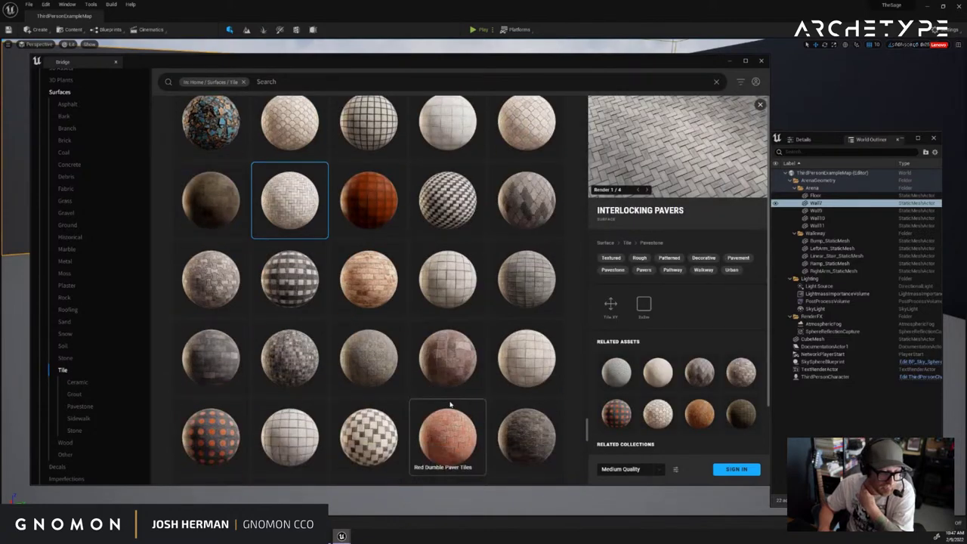
pyautogui.click(226, 431)
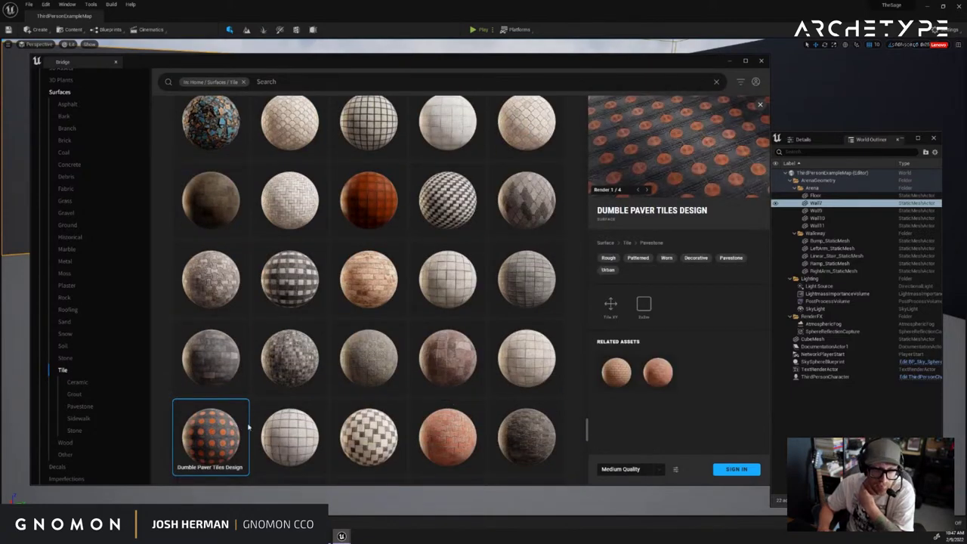
pyautogui.scroll(-2, 249, 427)
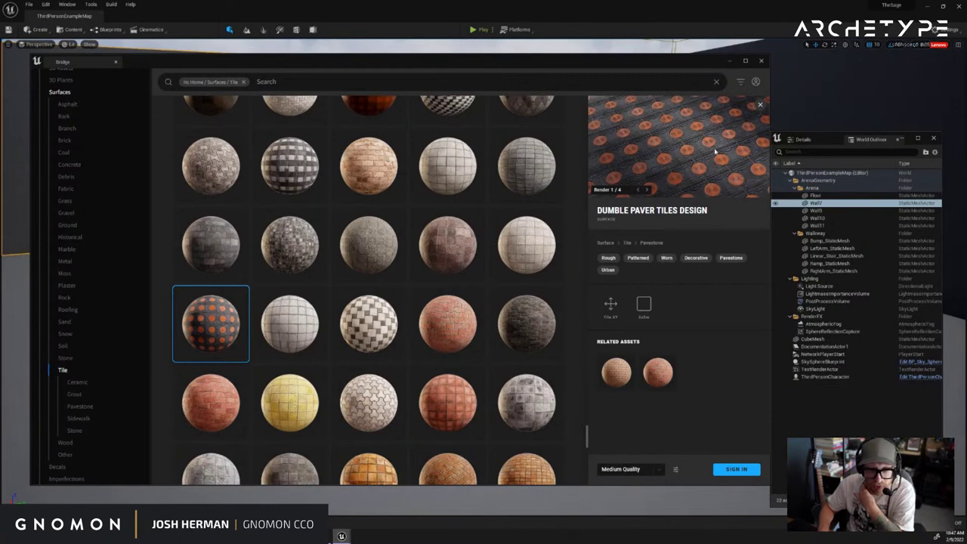
pyautogui.scroll(-2, 448, 336)
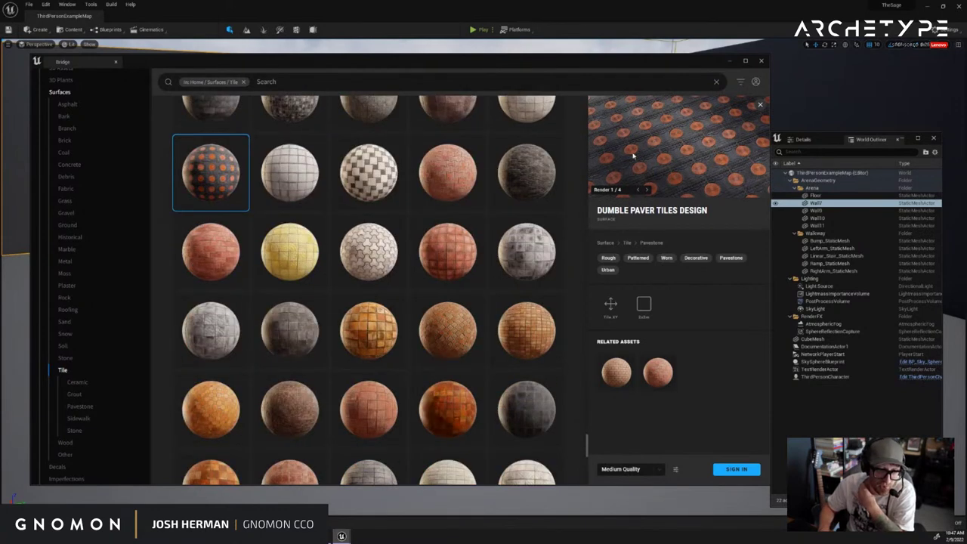
pyautogui.scroll(-4, 432, 341)
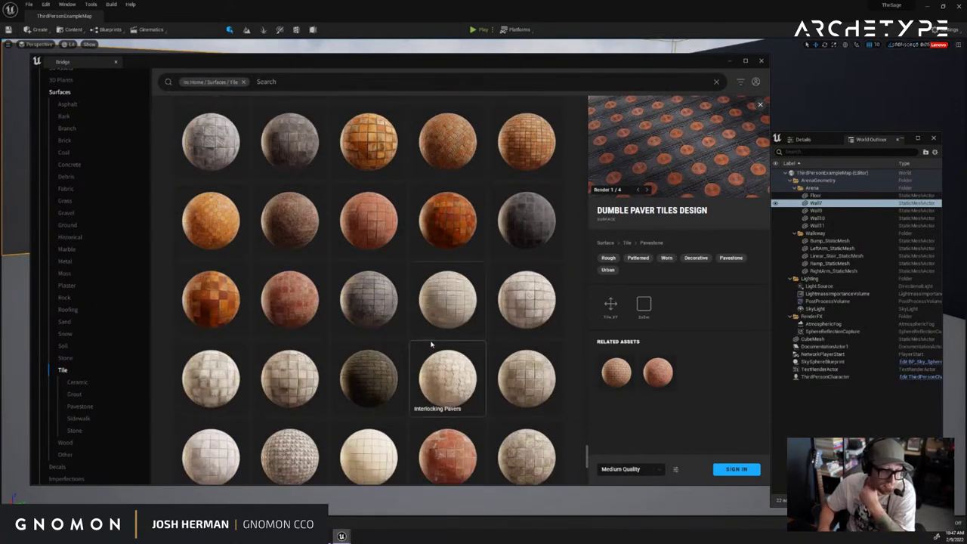
pyautogui.scroll(-5, 431, 344)
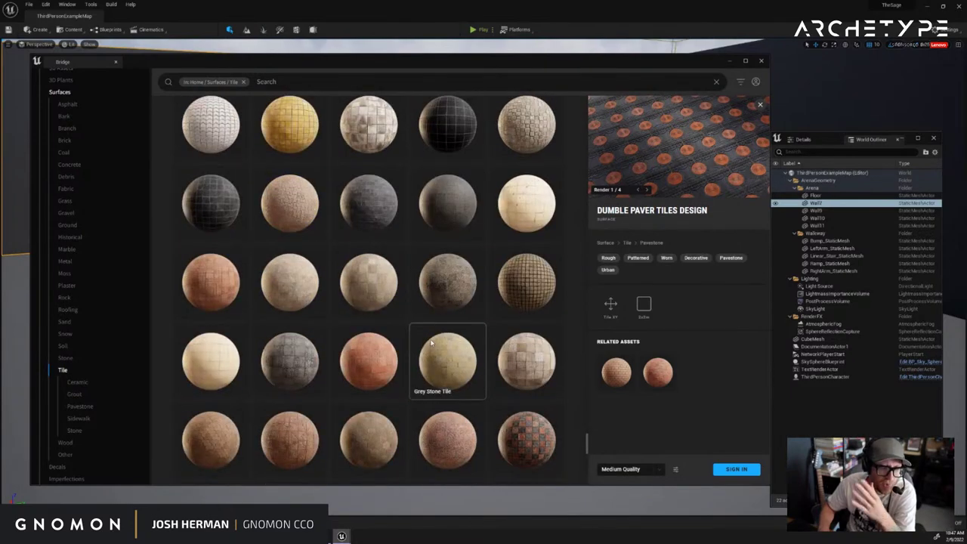
pyautogui.scroll(-1, 431, 344)
pyautogui.click(522, 295)
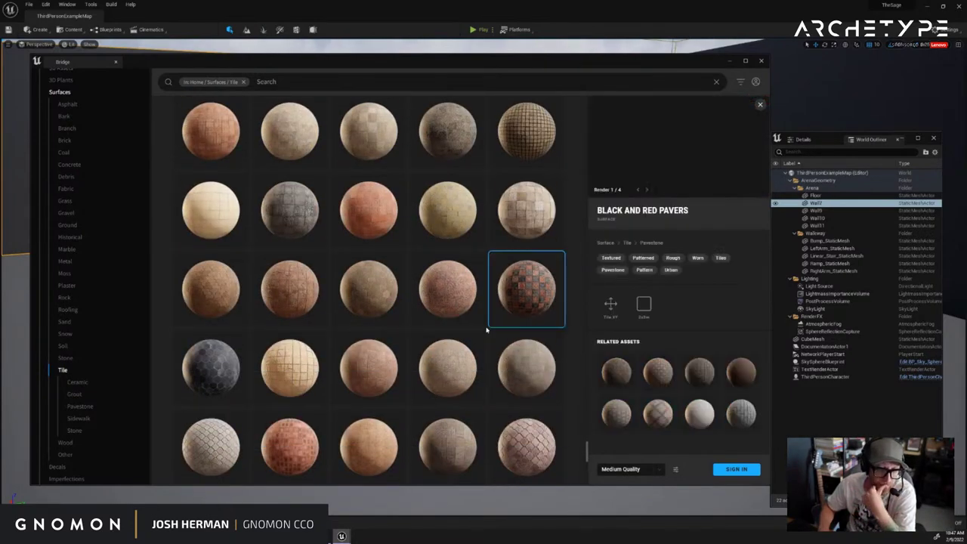
pyautogui.scroll(-2, 369, 363)
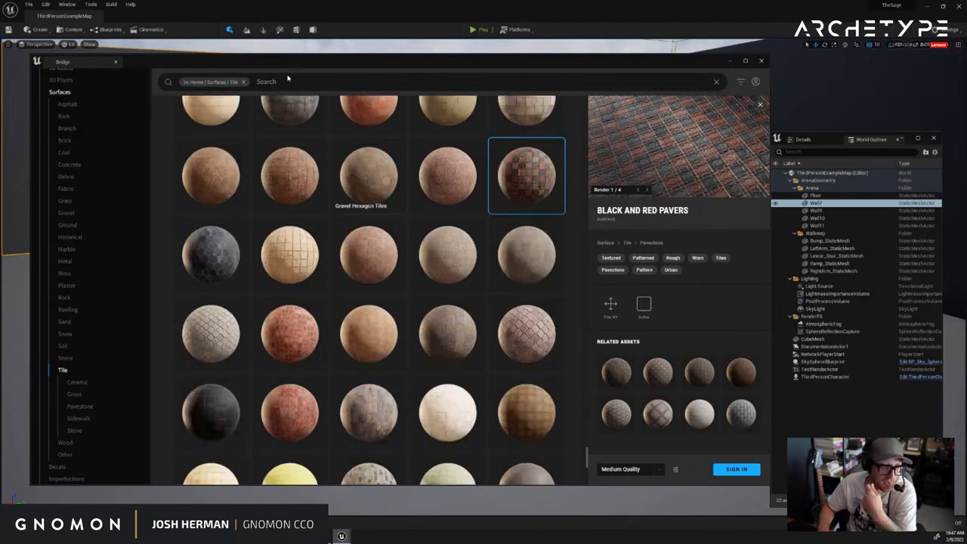
# Search the library for "m" and open the suggested Middle Eastern Floors collection
pyautogui.click(288, 81)
pyautogui.write('morro')
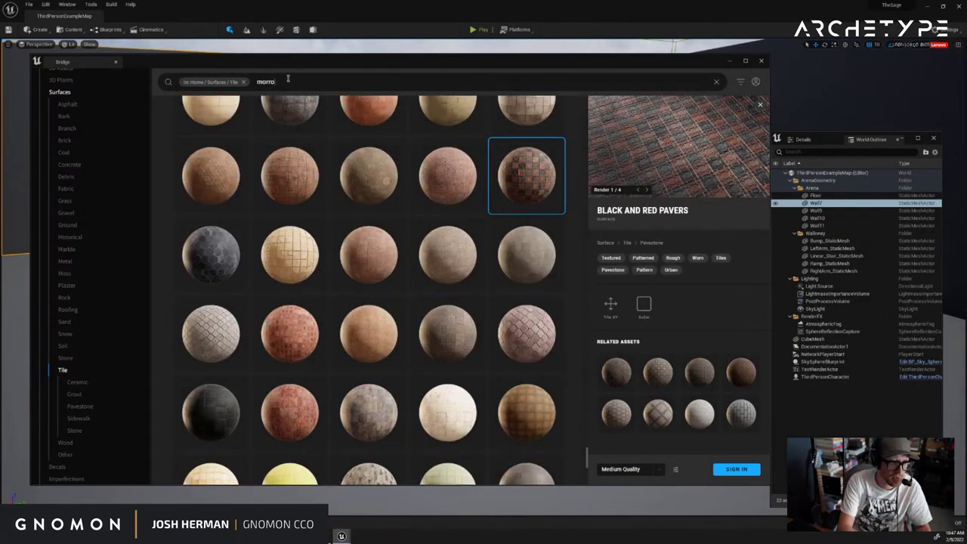
pyautogui.hotkey('ctrl', 'a')
pyautogui.write('m')
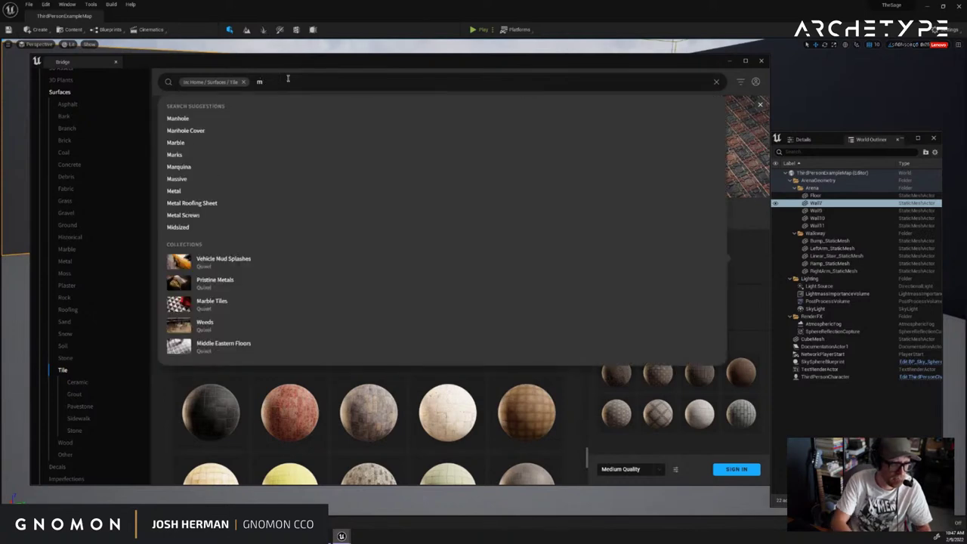
pyautogui.click(241, 344)
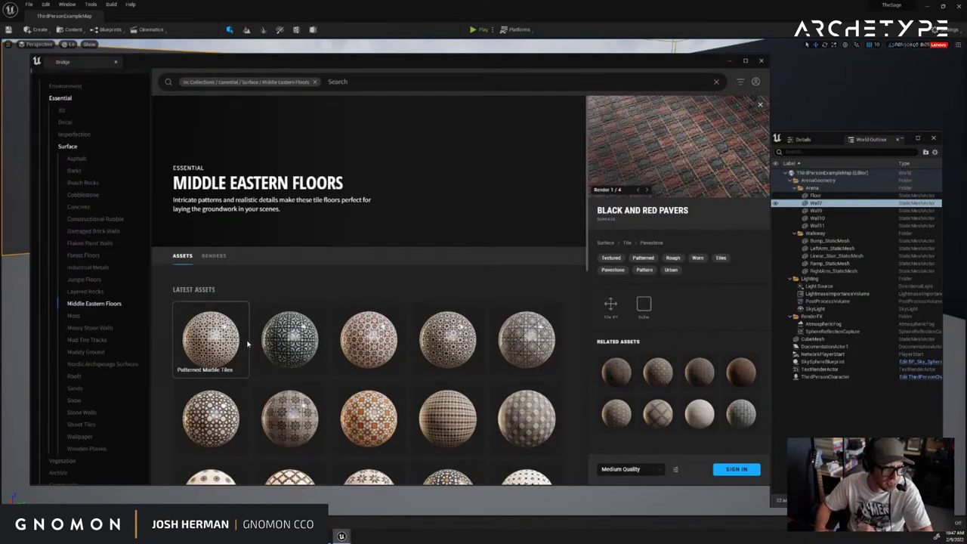
# Preview the red-star and dark green Patterned Marble Tiles and the Decorative Terrazzo Floor in the Middle Eastern Floors collection
pyautogui.click(358, 344)
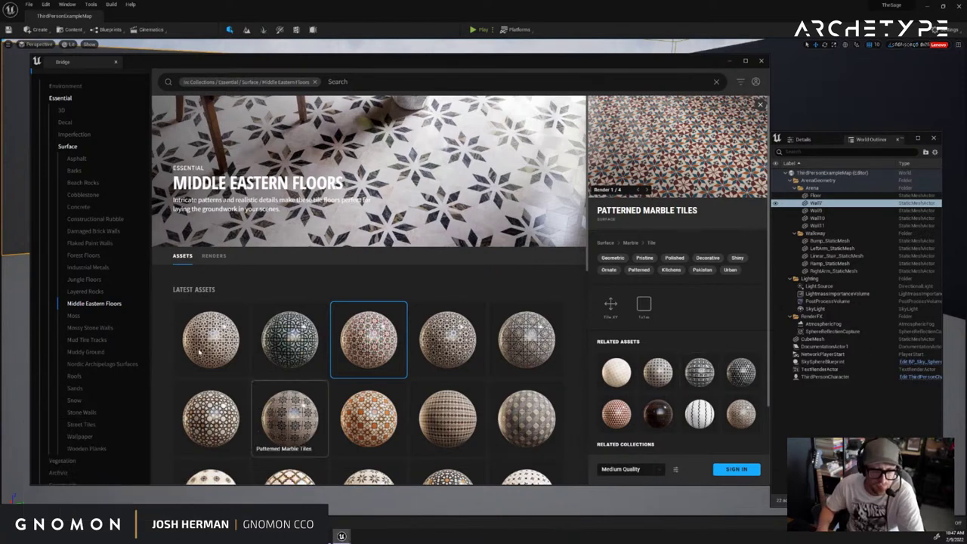
pyautogui.click(290, 340)
pyautogui.scroll(-2, 347, 376)
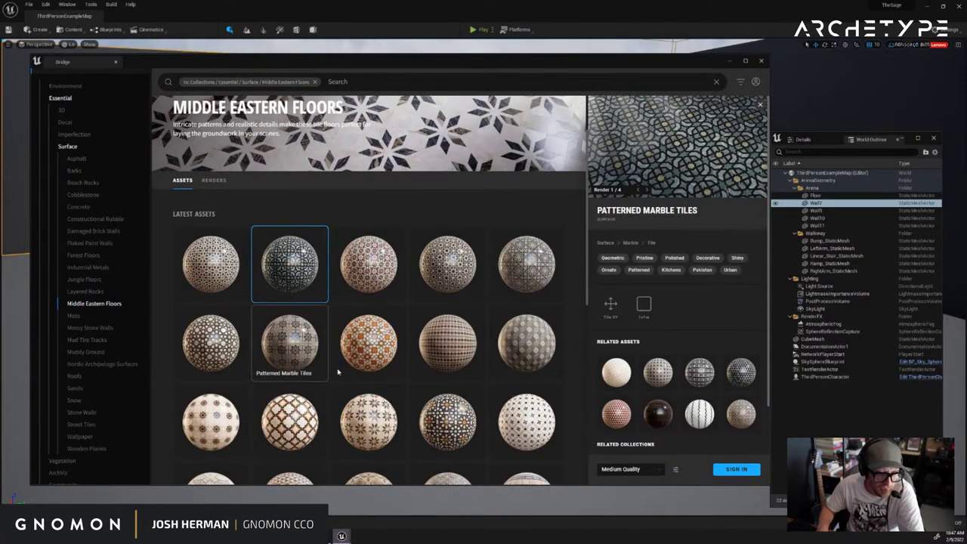
pyautogui.scroll(-2, 347, 376)
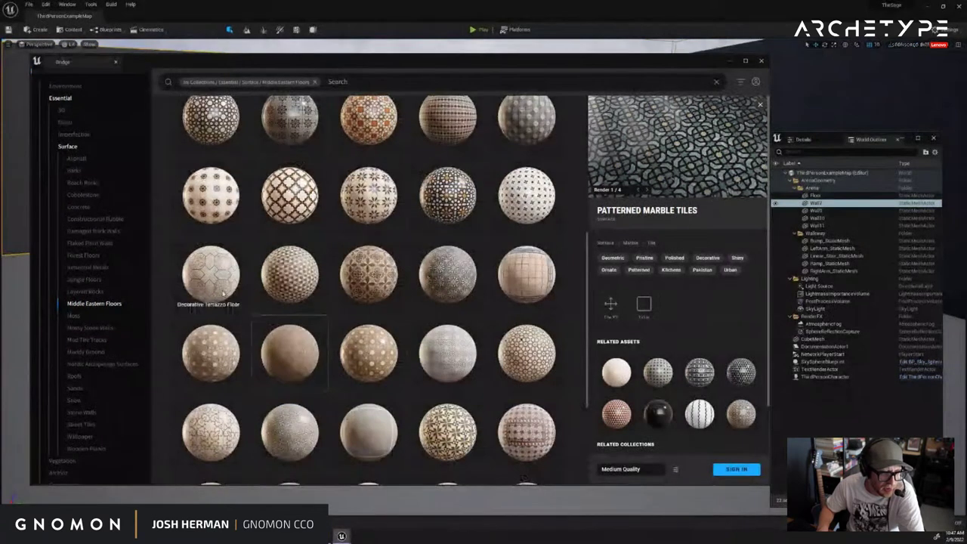
pyautogui.click(211, 274)
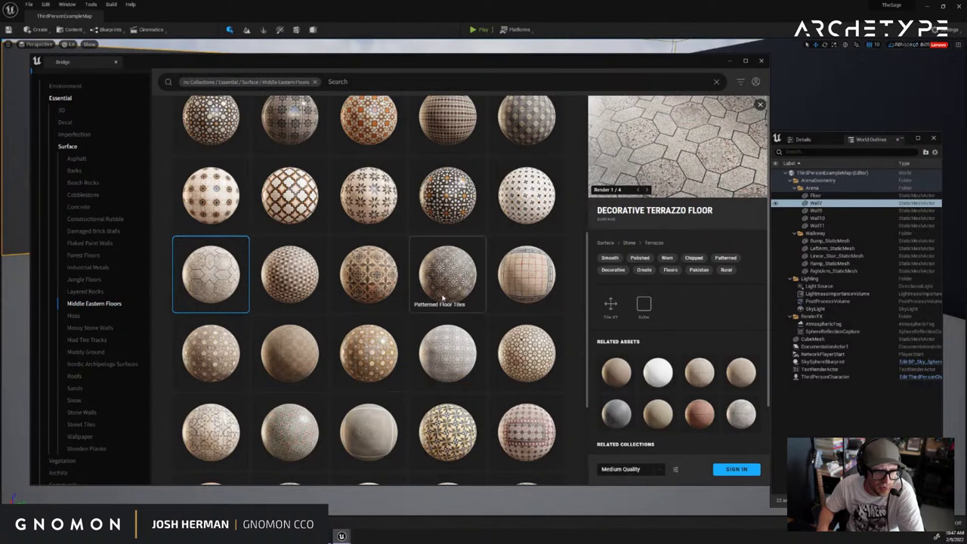
# Preview the flower-patterned and patterned floor tiles in the last full row of the Middle Eastern Floors collection
pyautogui.scroll(-2, 513, 397)
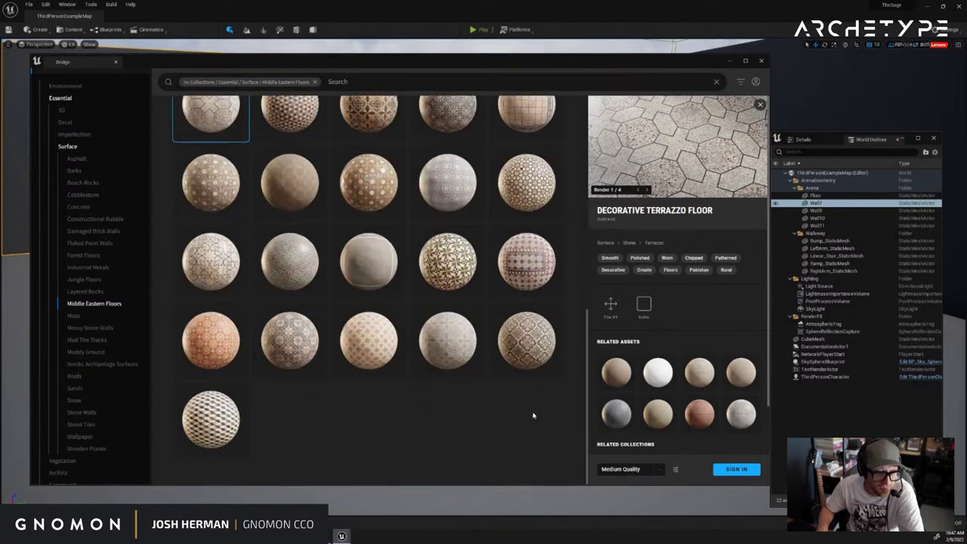
pyautogui.click(210, 344)
pyautogui.click(289, 340)
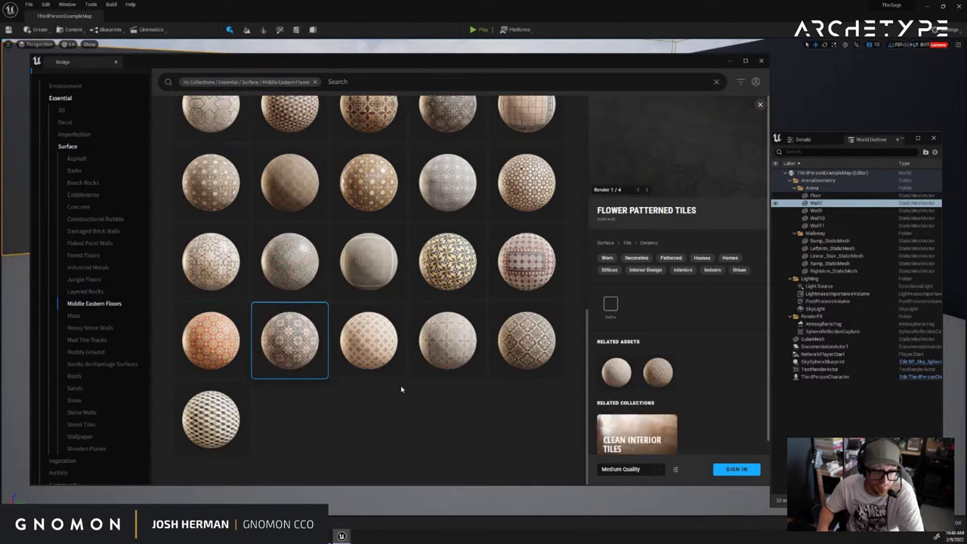
pyautogui.scroll(1, 399, 387)
pyautogui.click(382, 412)
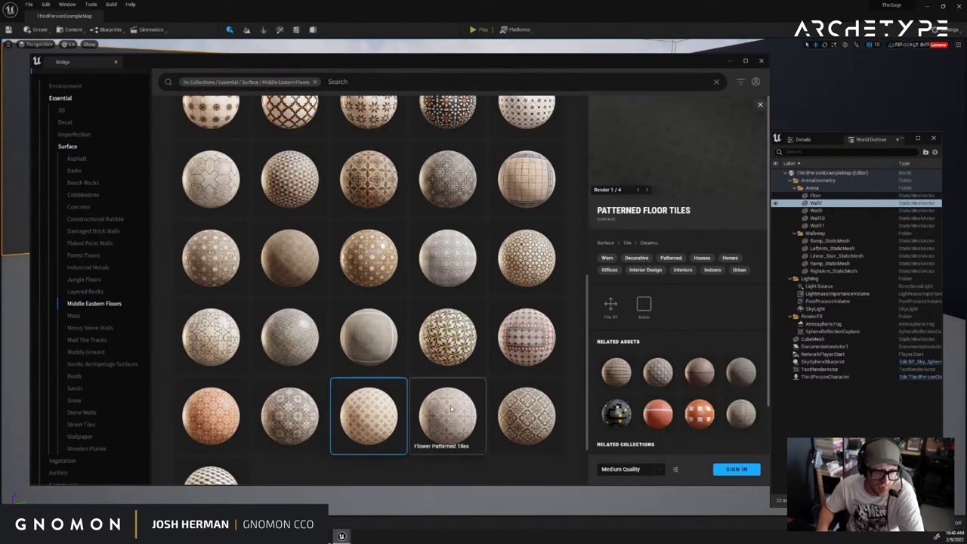
pyautogui.click(451, 409)
pyautogui.click(525, 412)
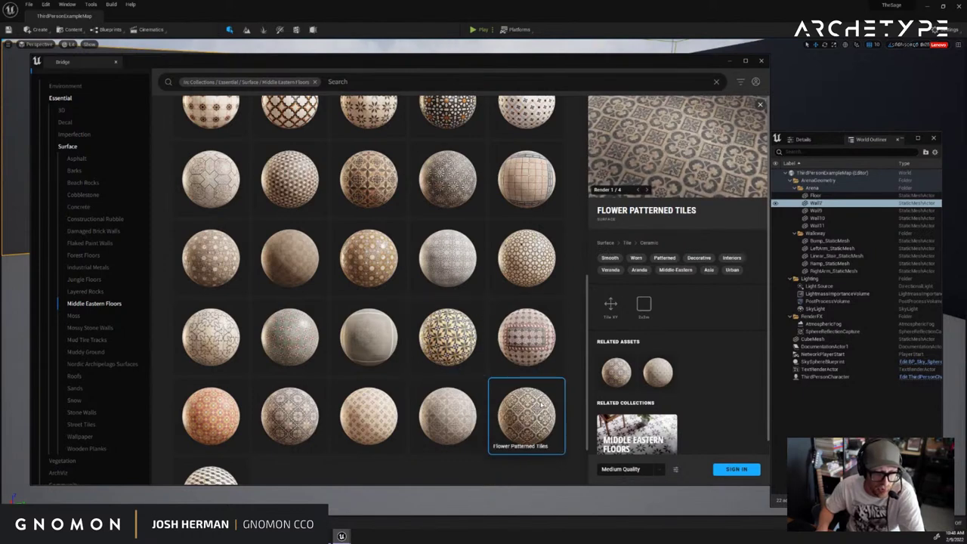
# Set the Flower Patterned Tiles' download quality to Highest Quality, review the Megascans settings and close the Bridge window
pyautogui.scroll(-1, 677, 393)
pyautogui.click(659, 470)
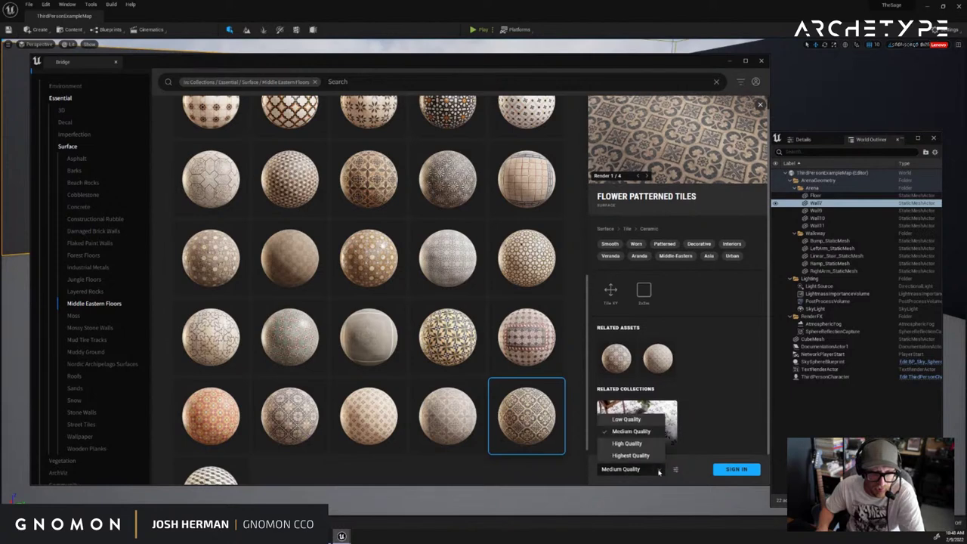
pyautogui.click(640, 455)
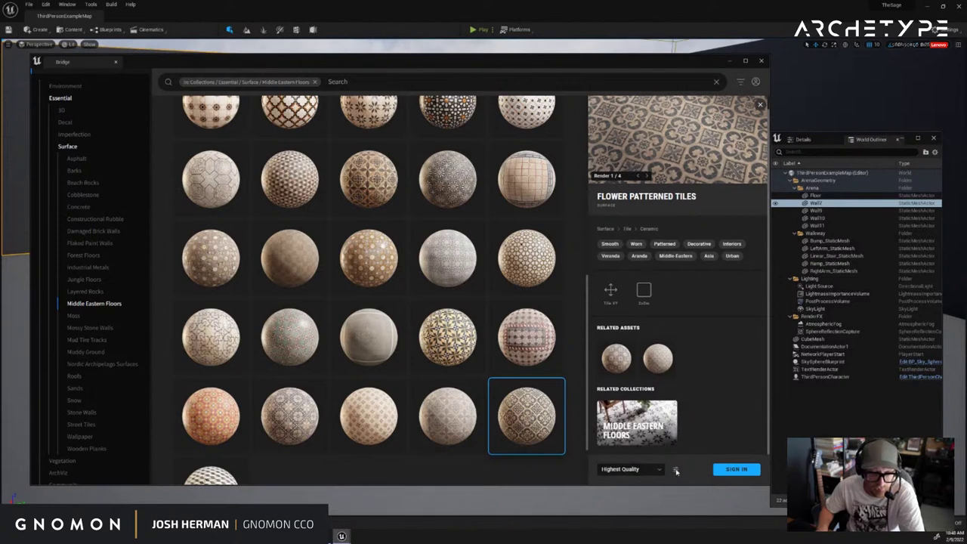
pyautogui.click(676, 470)
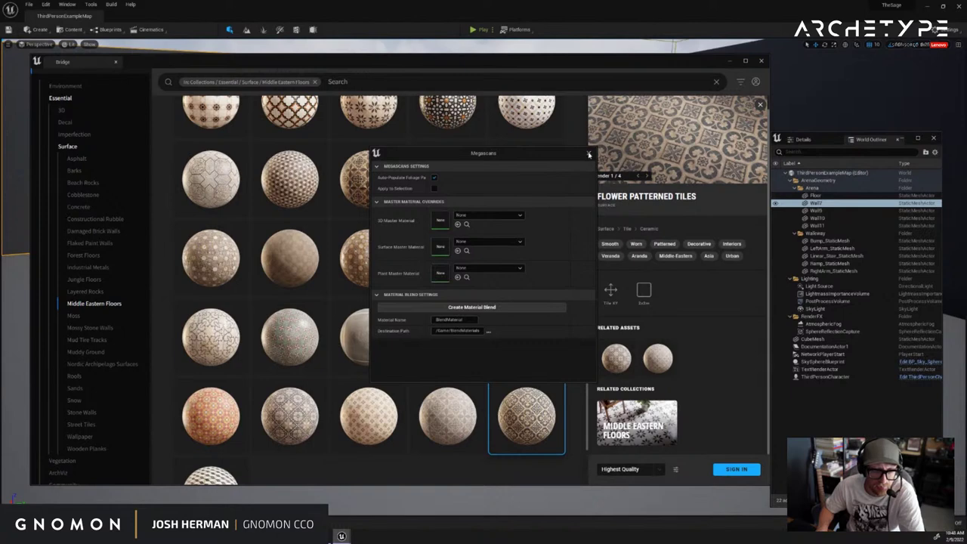
pyautogui.click(590, 154)
pyautogui.moveTo(627, 65); pyautogui.dragTo(694, 64)
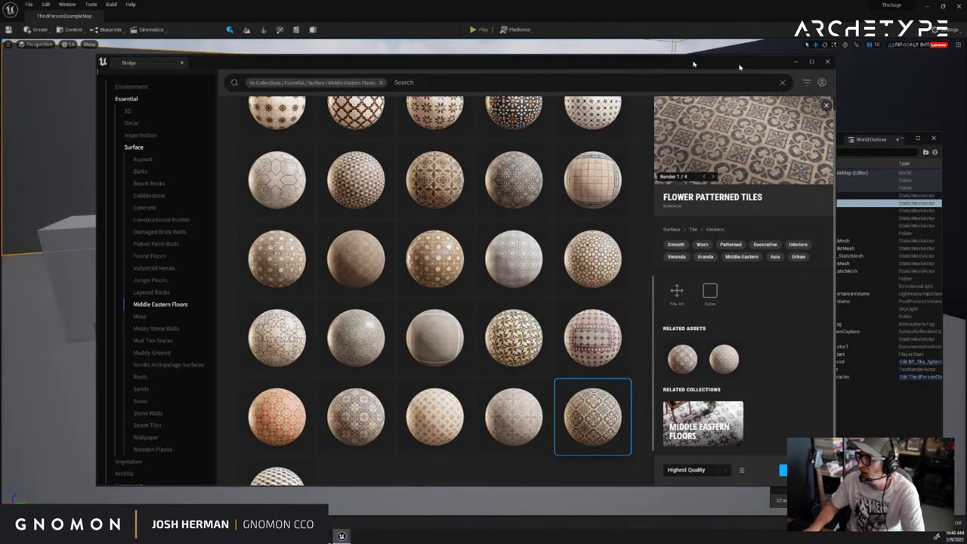
pyautogui.click(828, 62)
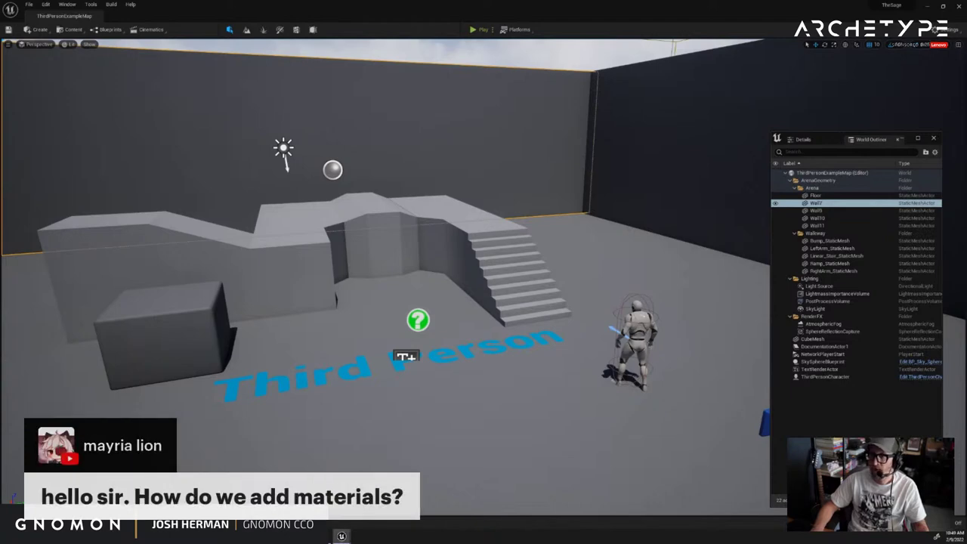
pyautogui.click(341, 537)
pyautogui.moveTo(386, 153); pyautogui.dragTo(271, 57)
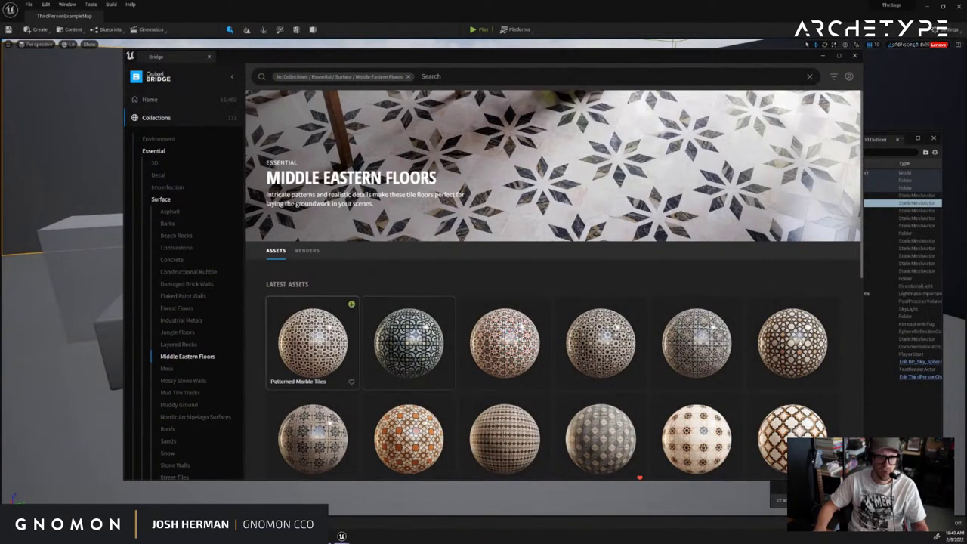
pyautogui.moveTo(767, 51); pyautogui.dragTo(674, 45)
pyautogui.scroll(-5, 763, 89)
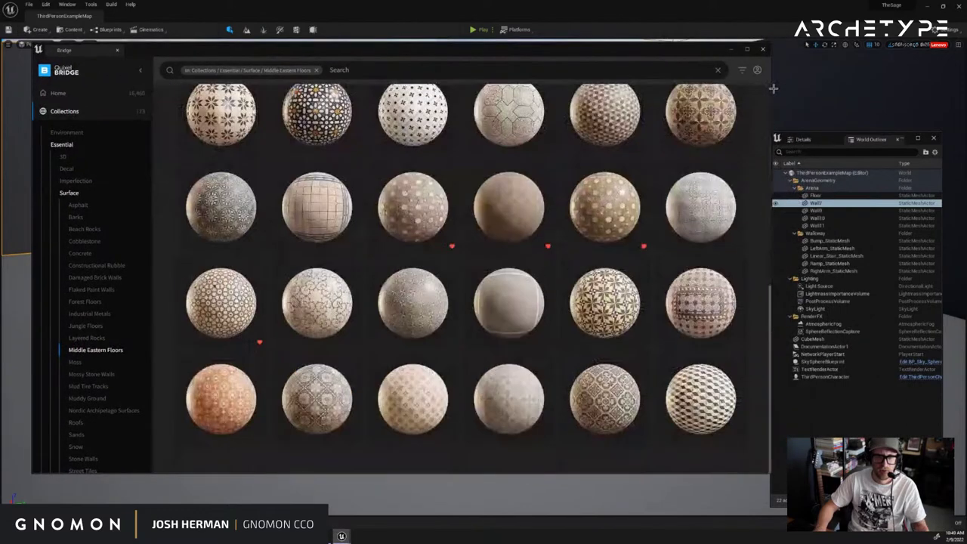
pyautogui.moveTo(771, 88); pyautogui.dragTo(671, 74)
pyautogui.click(661, 50)
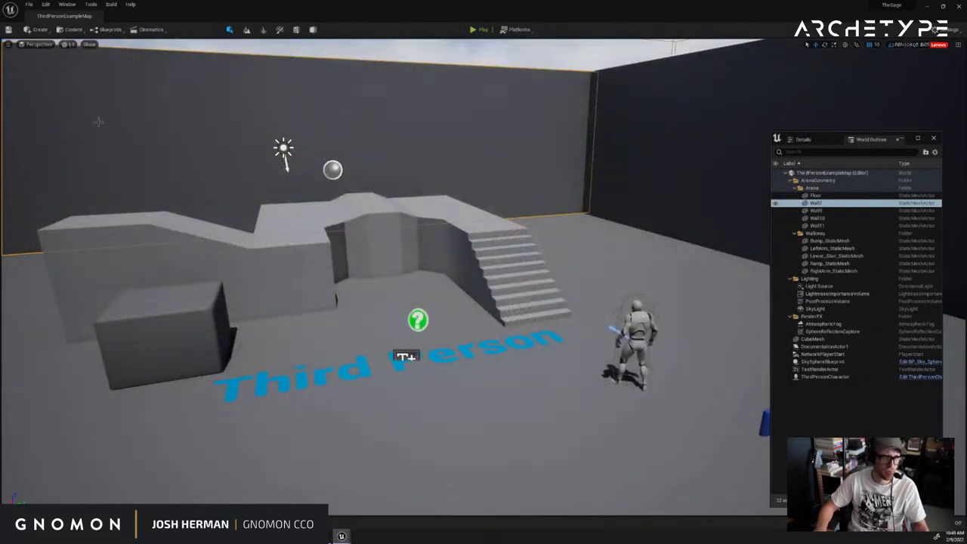
# Reopen Quixel Bridge, search for "tile" and open the suggested Middle Eastern Floors collection
pyautogui.click(55, 25)
pyautogui.click(85, 110)
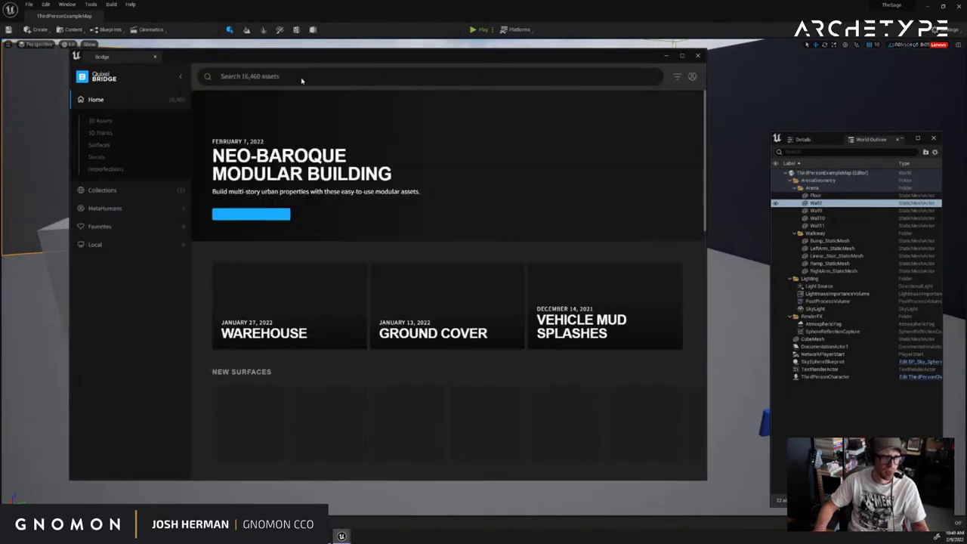
pyautogui.click(301, 77)
pyautogui.write('tile')
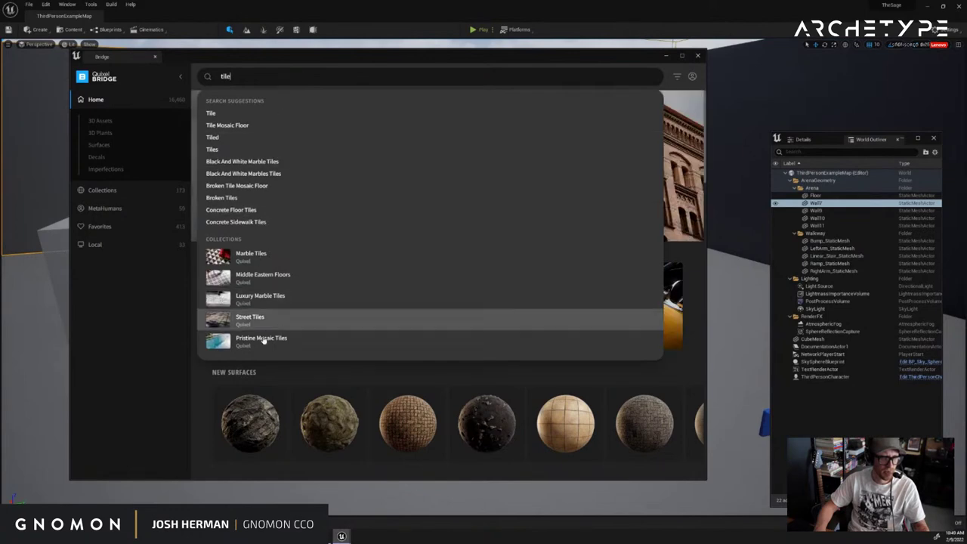
pyautogui.click(282, 278)
# Choose the brown Patterned Marble Floor surface with gold and white stars and download it at High Quality
pyautogui.scroll(-2, 415, 323)
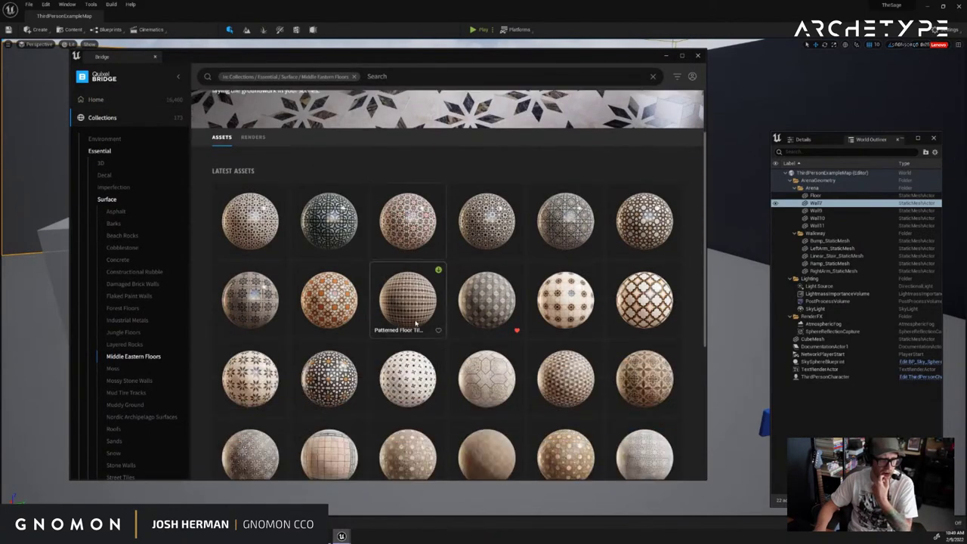
pyautogui.scroll(-3, 415, 323)
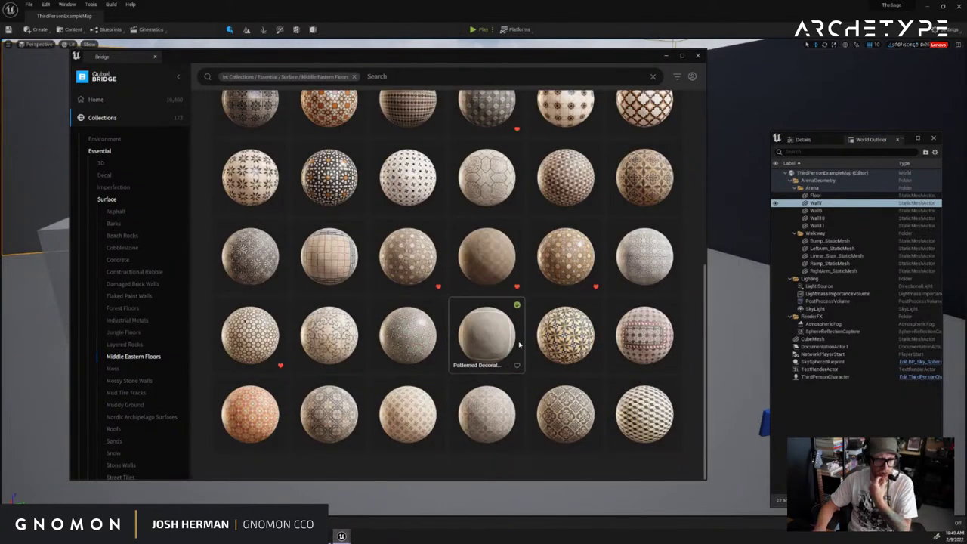
pyautogui.click(568, 261)
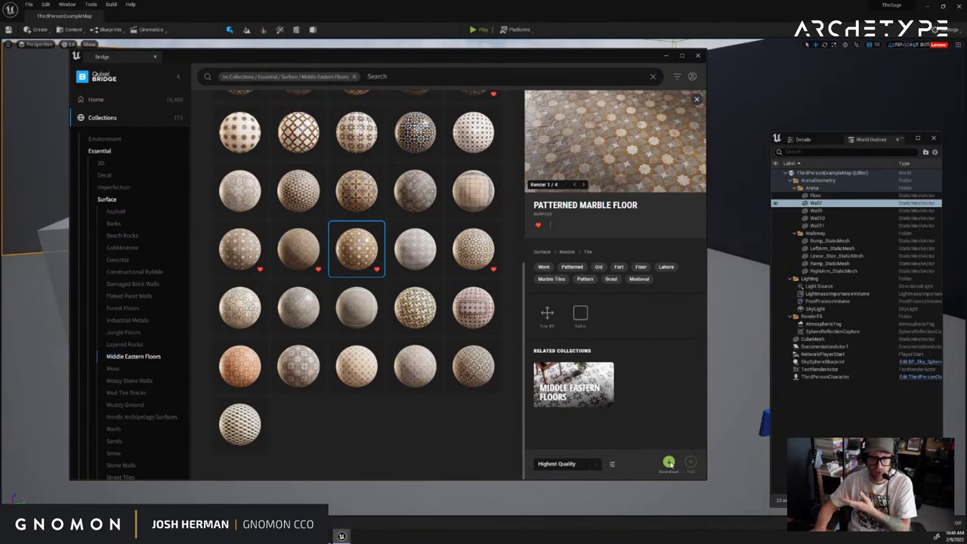
pyautogui.click(596, 465)
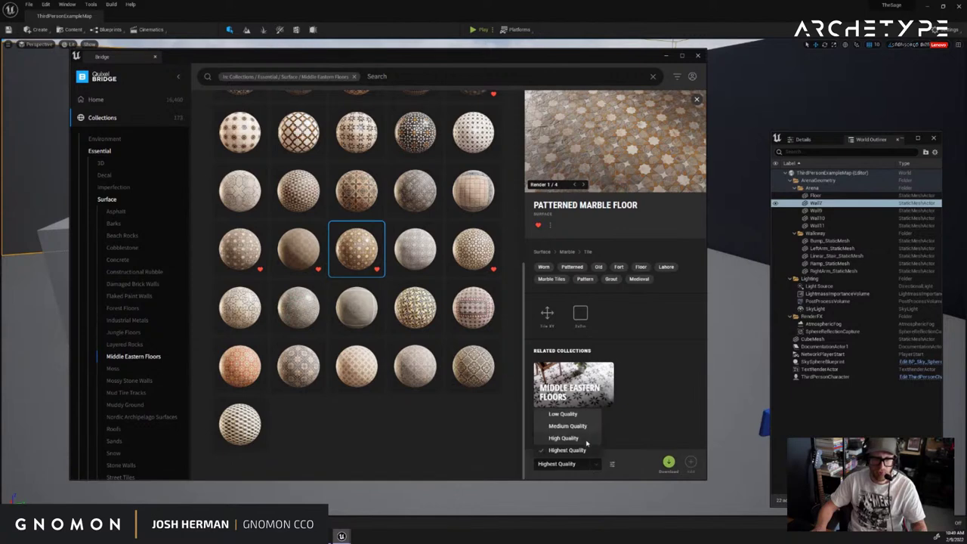
pyautogui.click(588, 439)
pyautogui.click(612, 465)
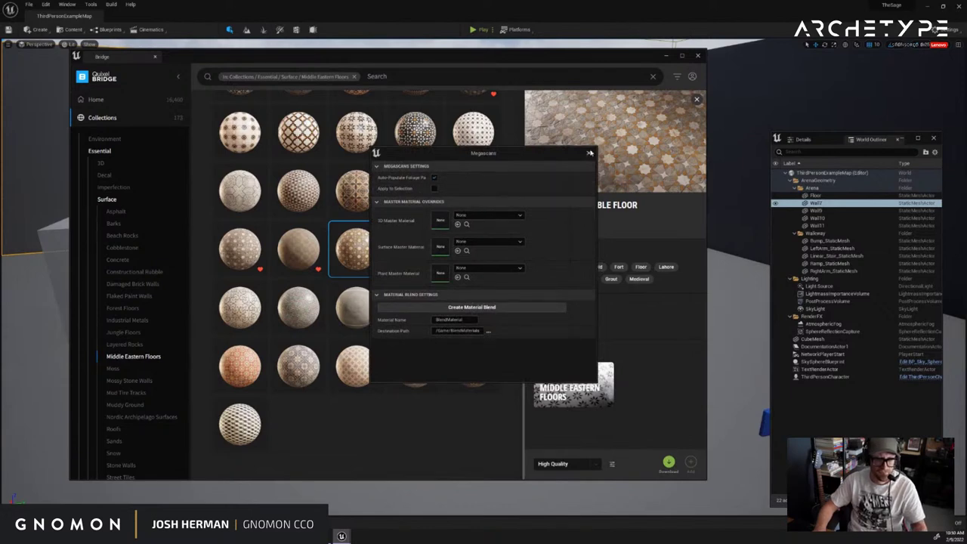
pyautogui.click(589, 152)
pyautogui.click(669, 462)
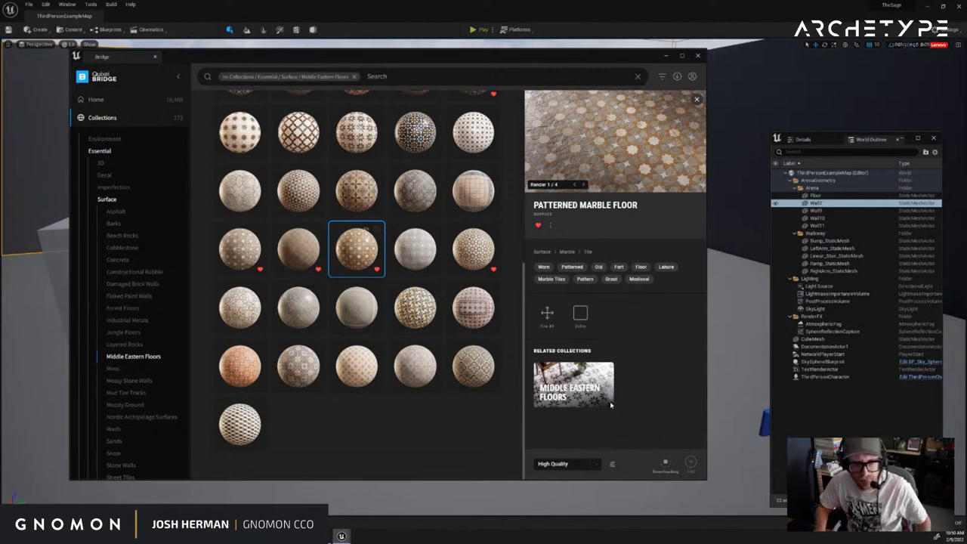
# Add the downloaded Patterned Marble Floor to the project, select the arena floor and minimize Bridge
pyautogui.click(739, 158)
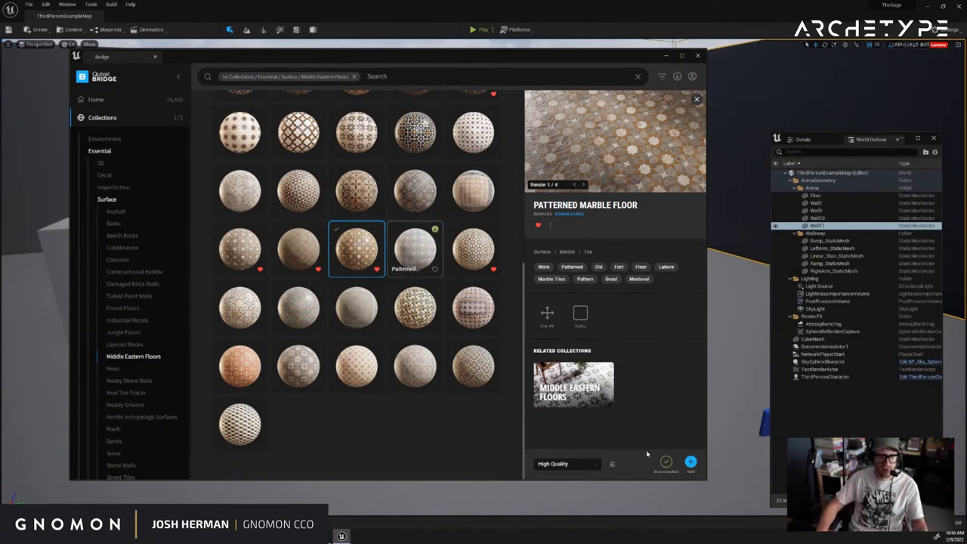
pyautogui.click(691, 463)
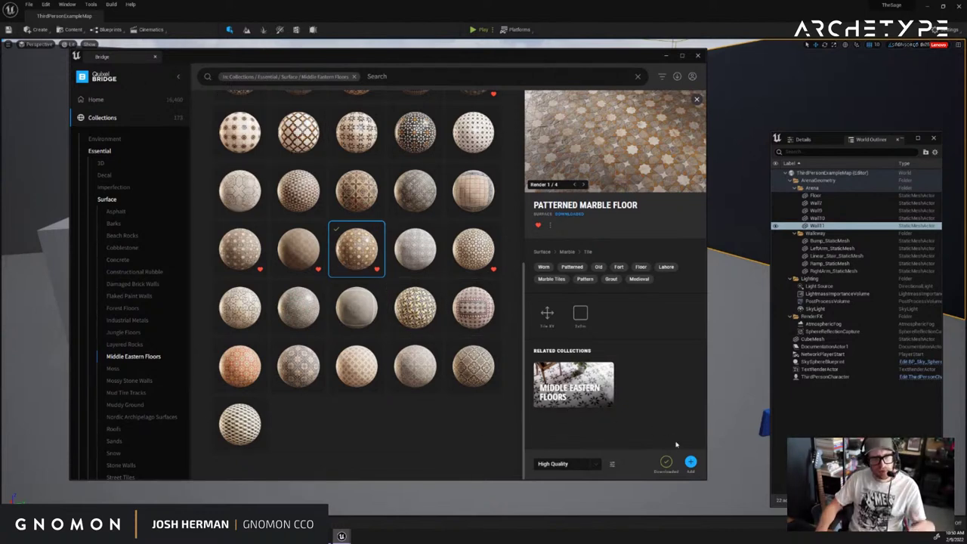
pyautogui.click(421, 497)
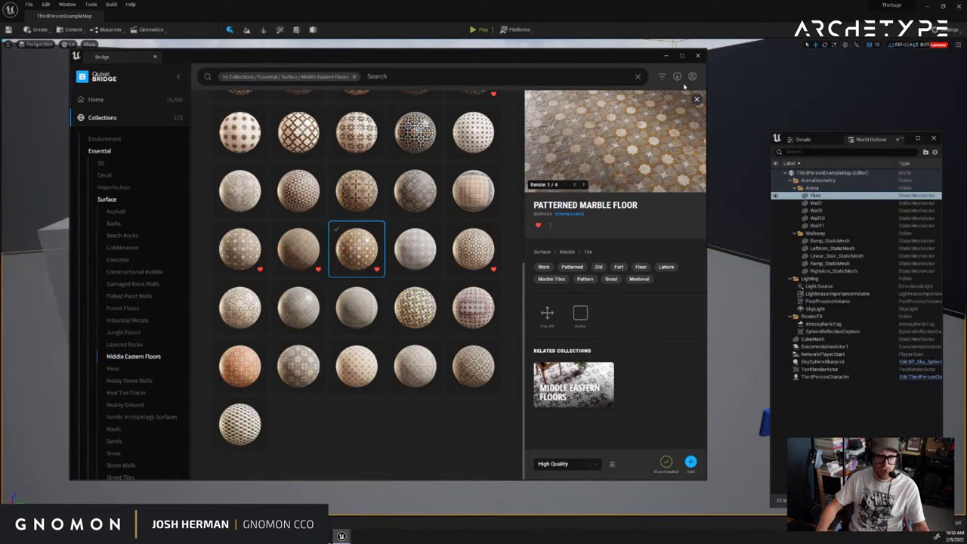
pyautogui.click(668, 56)
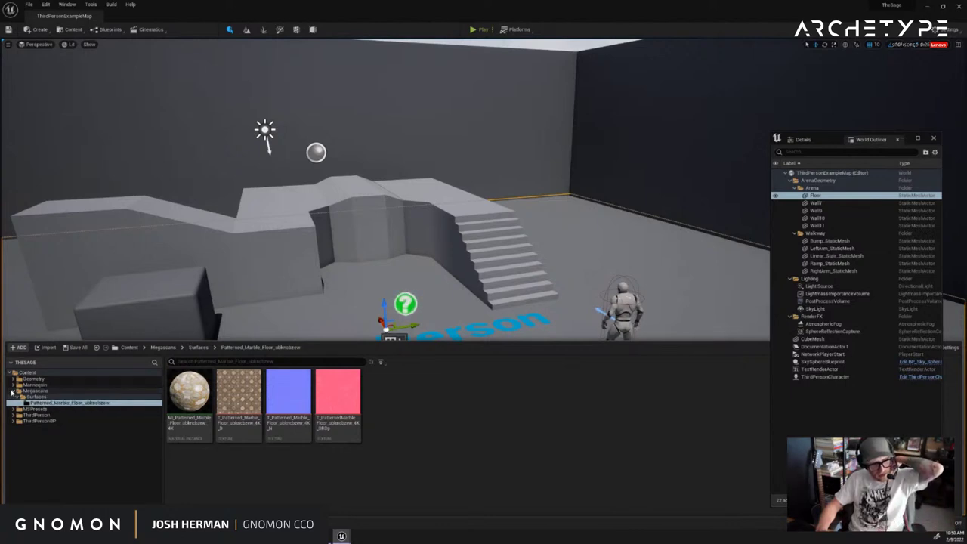
# Browse from the Megascans folder through Surfaces to the Patterned Marble Floor assets in the project content
pyautogui.click(14, 392)
pyautogui.doubleClick(193, 392)
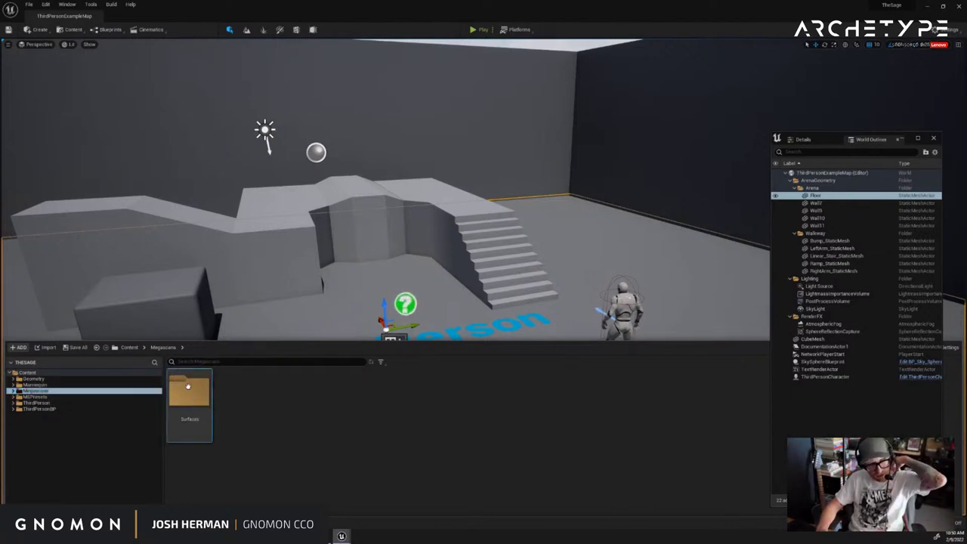
pyautogui.doubleClick(195, 393)
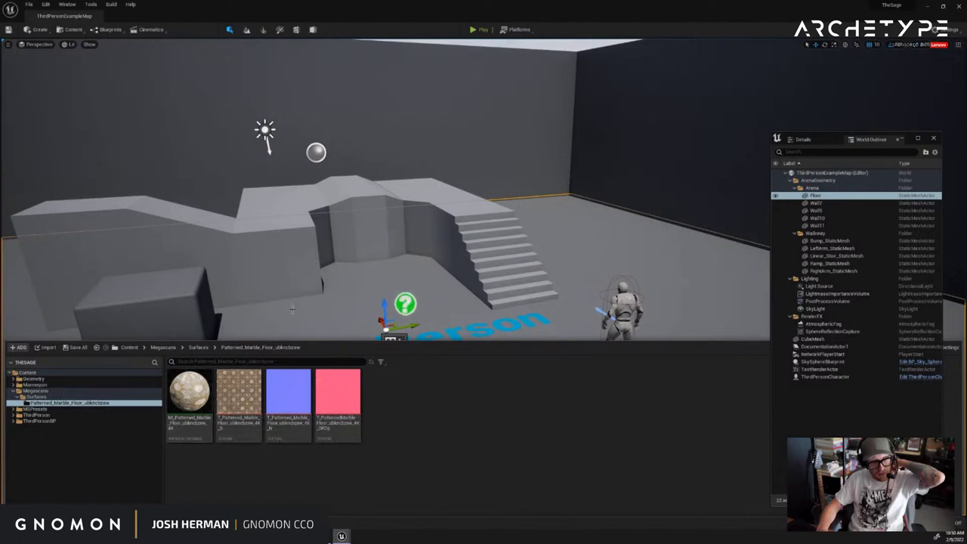
# Apply the Patterned Marble Floor material instance to the arena floor
pyautogui.click(353, 281)
pyautogui.moveTo(353, 280); pyautogui.dragTo(333, 310, button='right')
pyautogui.hotkey('ctrl', 'space')
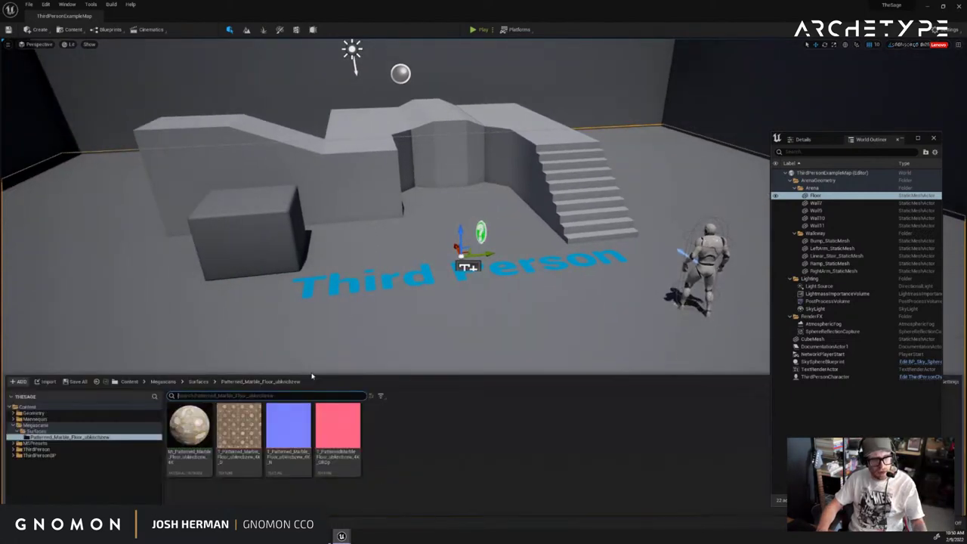
pyautogui.moveTo(191, 399); pyautogui.dragTo(314, 317)
pyautogui.moveTo(486, 298)
pyautogui.mouseDown(button='right')
pyautogui.moveTo(585, 307)
pyautogui.moveTo(527, 308)
pyautogui.moveTo(533, 324)
pyautogui.moveTo(548, 325)
pyautogui.moveTo(486, 300)
pyautogui.mouseUp(button='right')
pyautogui.press('s')
# Apply the Patterned Marble Floor material instance to the freestanding cube beside the walkway
pyautogui.hotkey('ctrl', 'space')
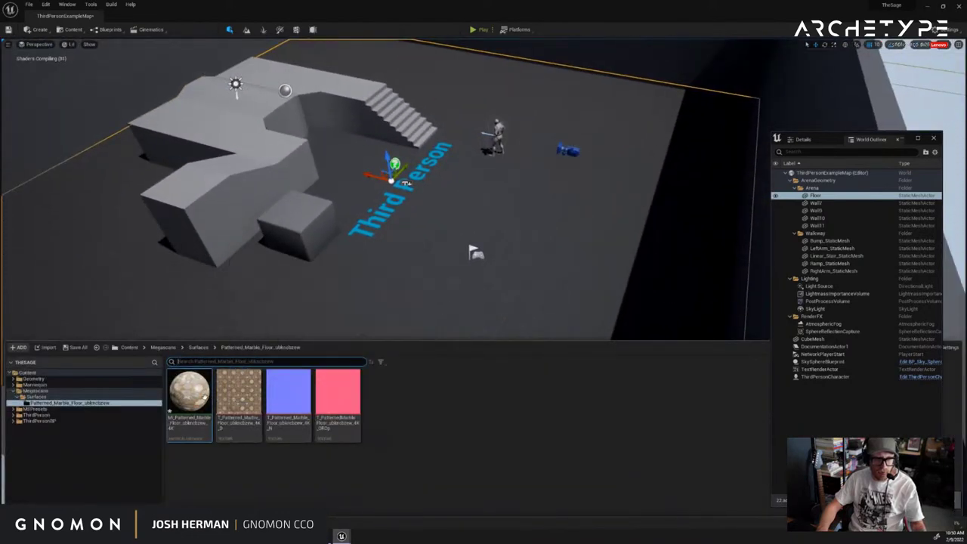
pyautogui.moveTo(570, 257); pyautogui.dragTo(508, 273, button='right')
pyautogui.press('w')
pyautogui.press('s')
pyautogui.press('s')
pyautogui.hotkey('ctrl', 'space')
pyautogui.moveTo(190, 388); pyautogui.dragTo(370, 242)
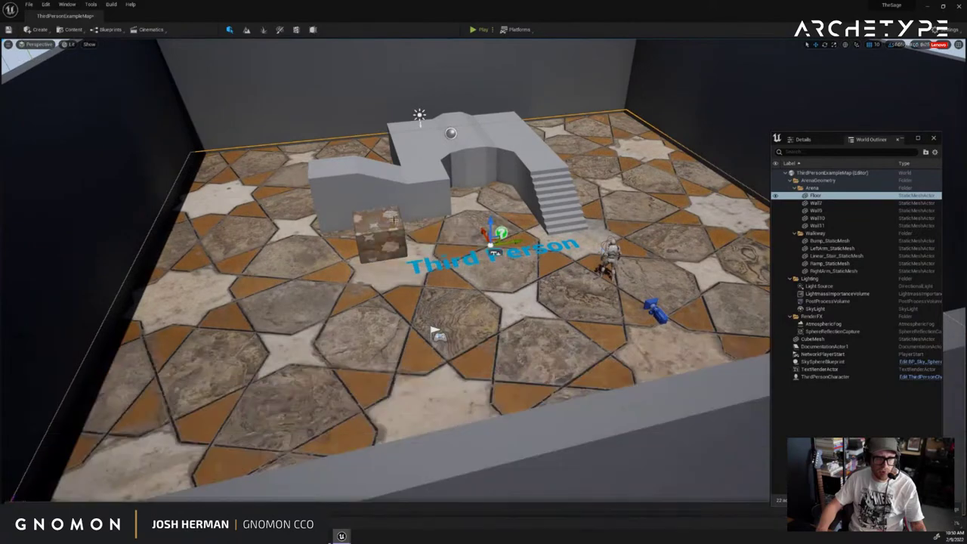
# Apply the Patterned Marble Floor material instance to the walkway block behind the ramp and inspect the tiled surfaces
pyautogui.hotkey('ctrl', 'space')
pyautogui.moveTo(190, 390); pyautogui.dragTo(420, 189)
pyautogui.moveTo(498, 219); pyautogui.dragTo(454, 243, button='right')
pyautogui.press('w')
pyautogui.press('s')
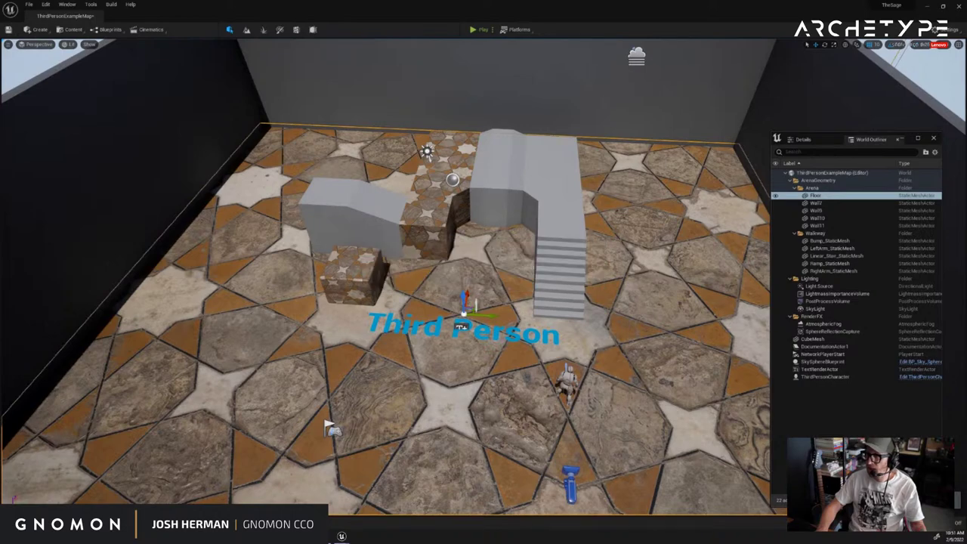
pyautogui.moveTo(538, 291); pyautogui.dragTo(562, 288, button='right')
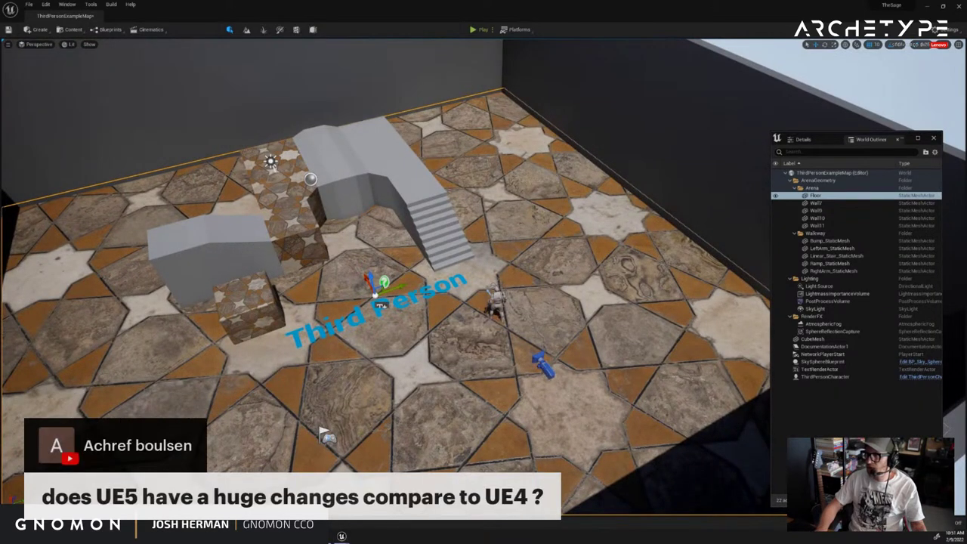
# Examine the tiled arena as a whole from outside and above its walls
pyautogui.moveTo(483, 287); pyautogui.dragTo(445, 280, button='right')
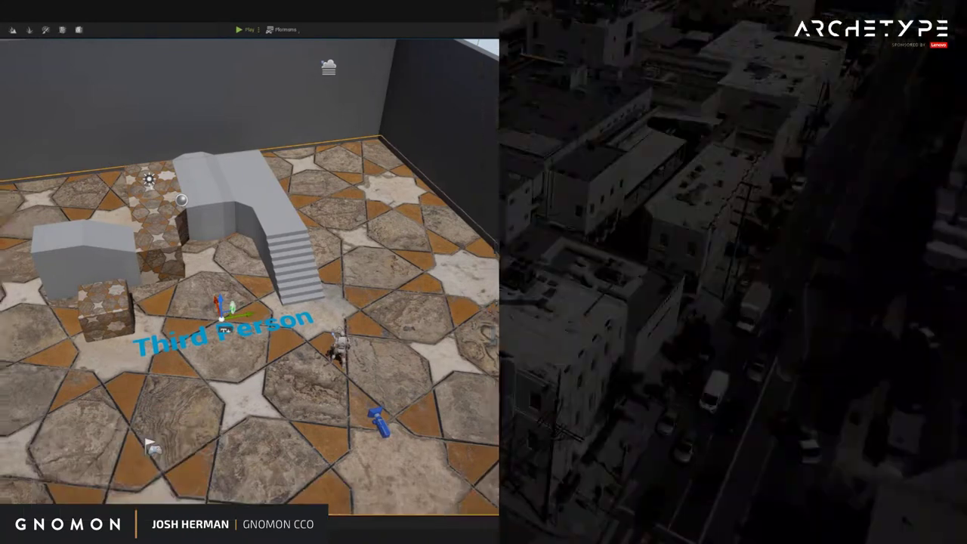
pyautogui.scroll(-10, 660, 210)
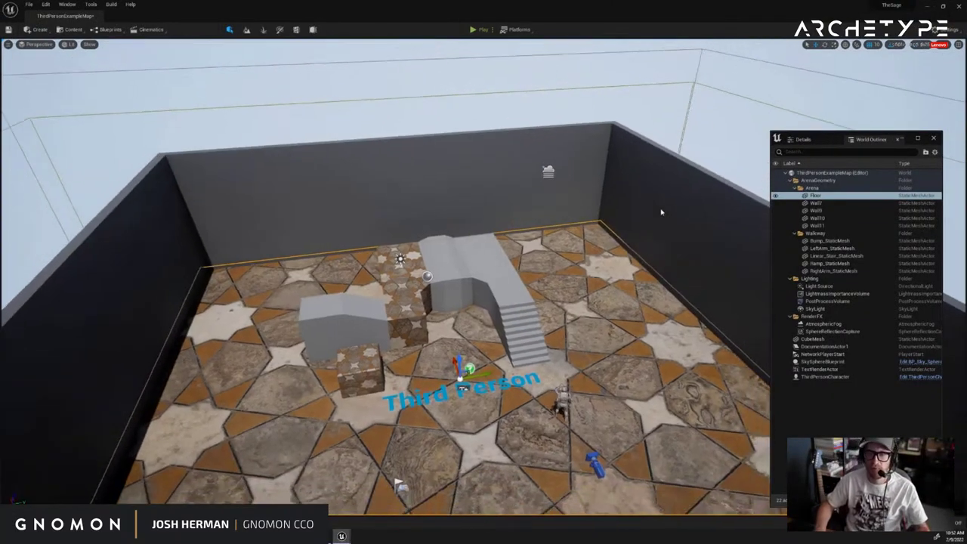
pyautogui.moveTo(660, 212); pyautogui.dragTo(562, 214, button='right')
pyautogui.press('d')
pyautogui.press('a')
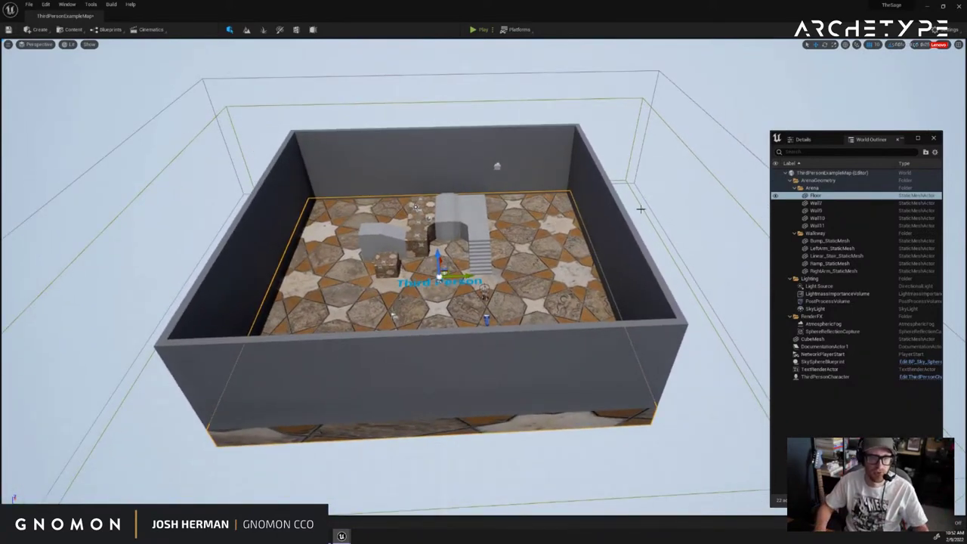
pyautogui.click(641, 209)
pyautogui.moveTo(641, 209); pyautogui.dragTo(620, 212, button='right')
# Create a new level named Sage in the root Content folder
pyautogui.hotkey('ctrl', 'space')
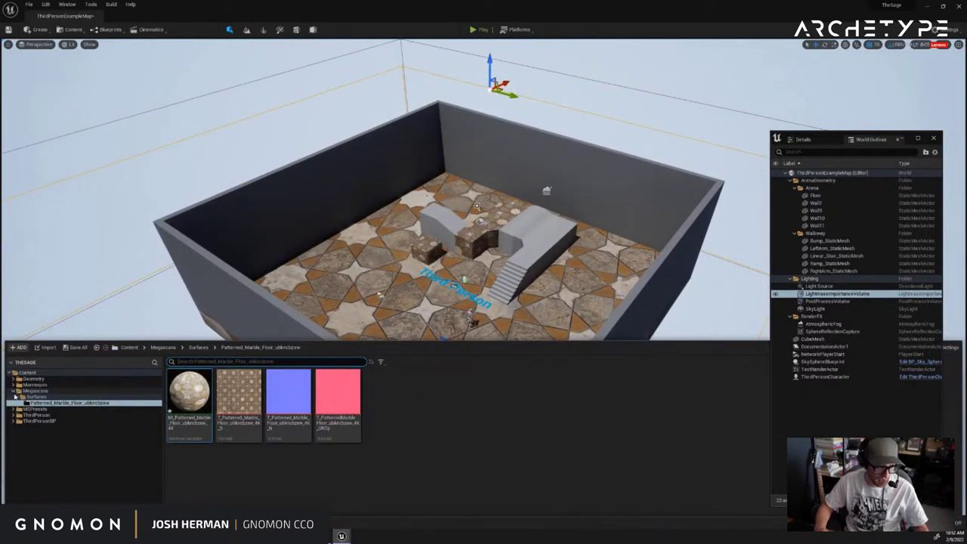
pyautogui.click(13, 391)
pyautogui.click(27, 373)
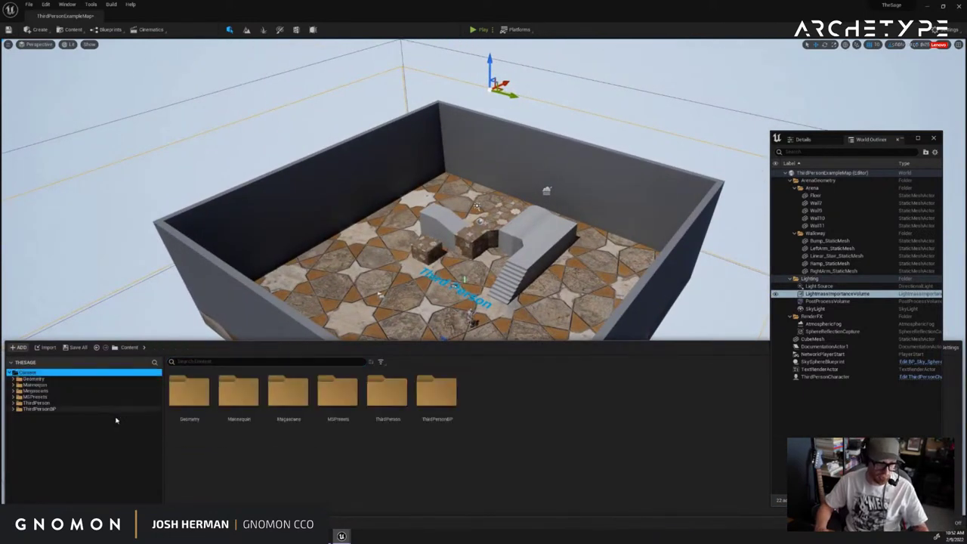
pyautogui.rightClick(508, 439)
pyautogui.click(534, 275)
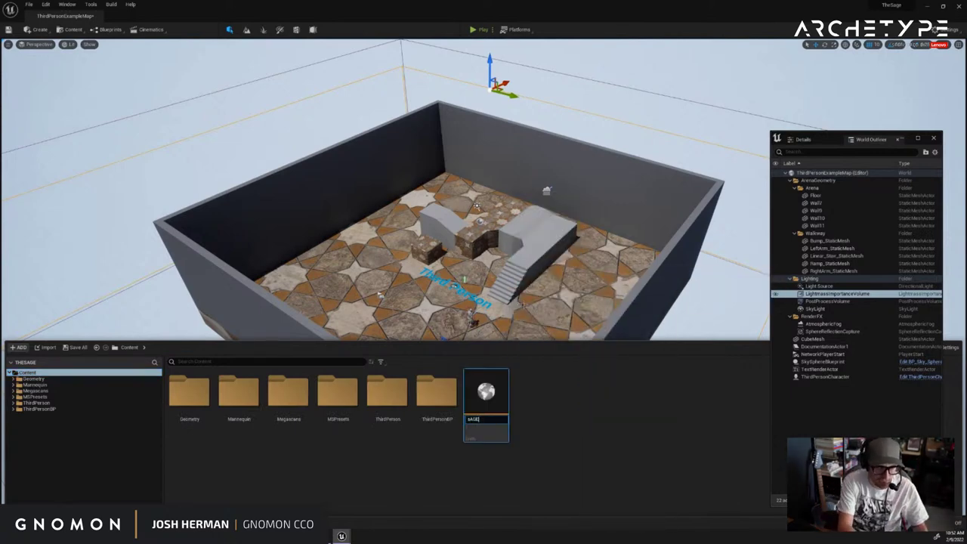
pyautogui.write('Sage')
pyautogui.press('Return')
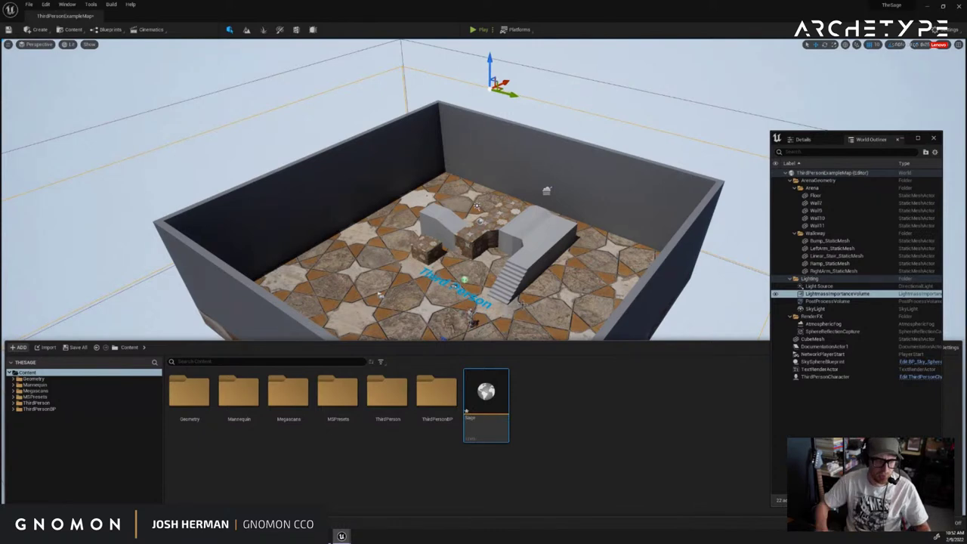
# Open the Sage level without saving the pending changes and make the content browser area shorter
pyautogui.doubleClick(501, 395)
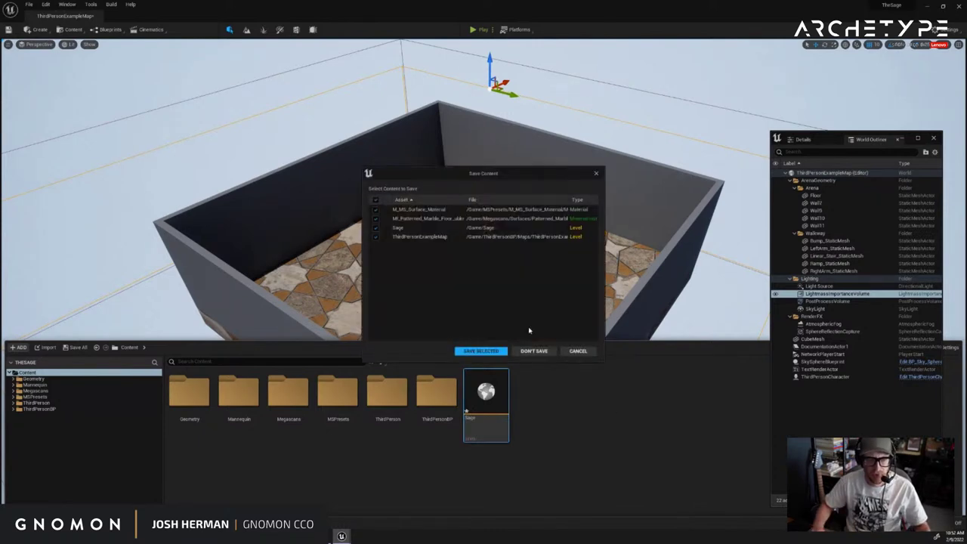
pyautogui.click(540, 351)
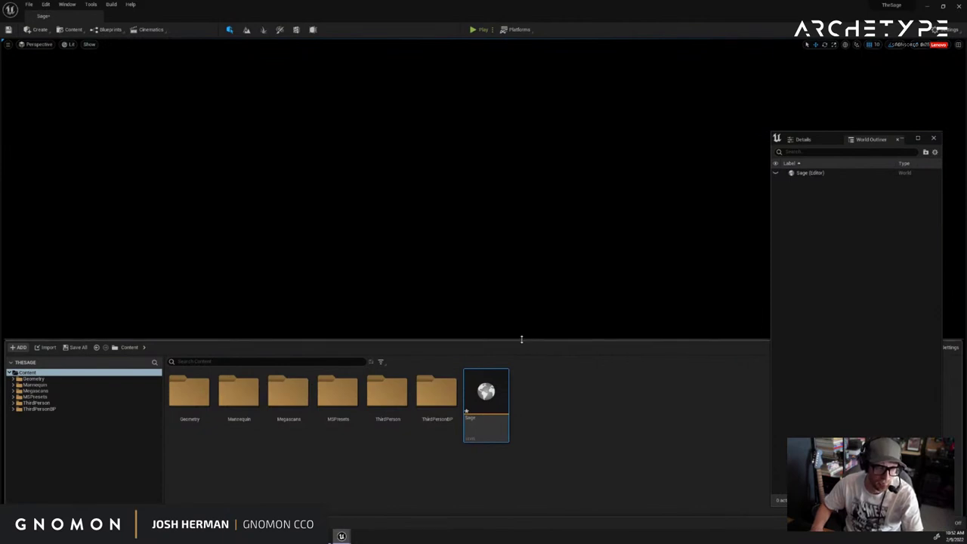
pyautogui.moveTo(521, 339); pyautogui.dragTo(522, 393)
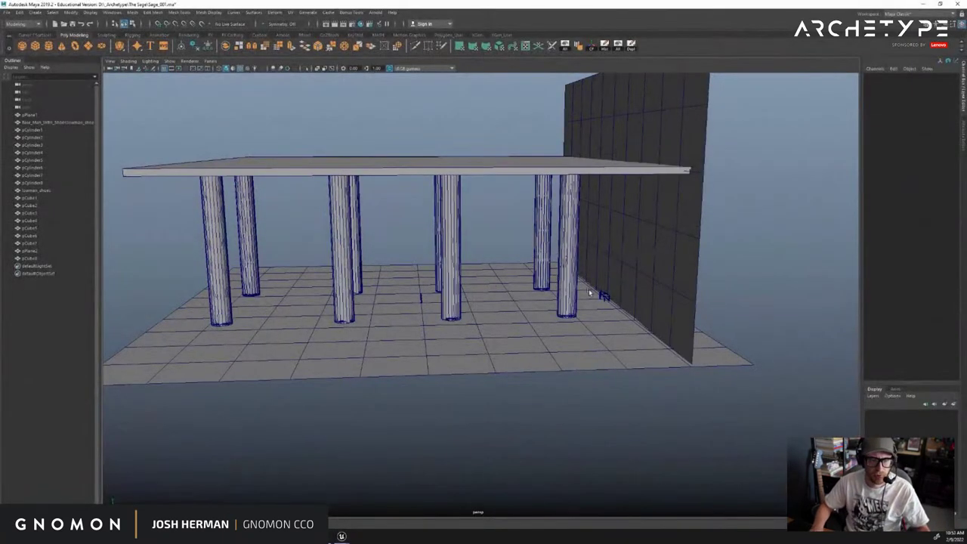
# Examine the Maya blockout scene with its columns, roof slab, back wall and ground plane from several angles
pyautogui.keyDown('alt'); pyautogui.moveTo(585, 290); pyautogui.dragTo(628, 281); pyautogui.keyUp('alt')
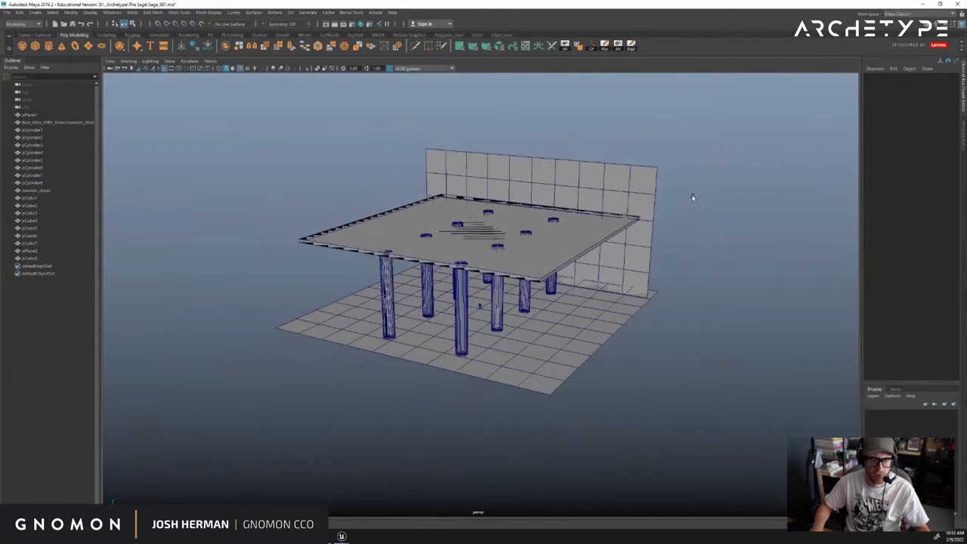
pyautogui.moveTo(692, 197); pyautogui.dragTo(355, 389)
pyautogui.keyDown('alt'); pyautogui.moveTo(356, 389); pyautogui.dragTo(393, 367); pyautogui.keyUp('alt')
pyautogui.keyDown('alt'); pyautogui.moveTo(393, 367); pyautogui.dragTo(572, 327, button='right'); pyautogui.keyUp('alt')
pyautogui.keyDown('alt'); pyautogui.moveTo(572, 328); pyautogui.dragTo(733, 415); pyautogui.keyUp('alt')
pyautogui.keyDown('alt'); pyautogui.moveTo(734, 415); pyautogui.dragTo(648, 410, button='middle'); pyautogui.keyUp('alt')
pyautogui.keyDown('alt'); pyautogui.moveTo(647, 411); pyautogui.dragTo(574, 362, button='right'); pyautogui.keyUp('alt')
pyautogui.keyDown('alt'); pyautogui.moveTo(574, 363); pyautogui.dragTo(725, 332); pyautogui.keyUp('alt')
pyautogui.click(779, 281)
pyautogui.moveTo(746, 207); pyautogui.dragTo(213, 416)
pyautogui.keyDown('alt'); pyautogui.moveTo(641, 381); pyautogui.dragTo(345, 423); pyautogui.keyUp('alt')
pyautogui.keyDown('alt'); pyautogui.moveTo(345, 423); pyautogui.dragTo(453, 406, button='middle'); pyautogui.keyUp('alt')
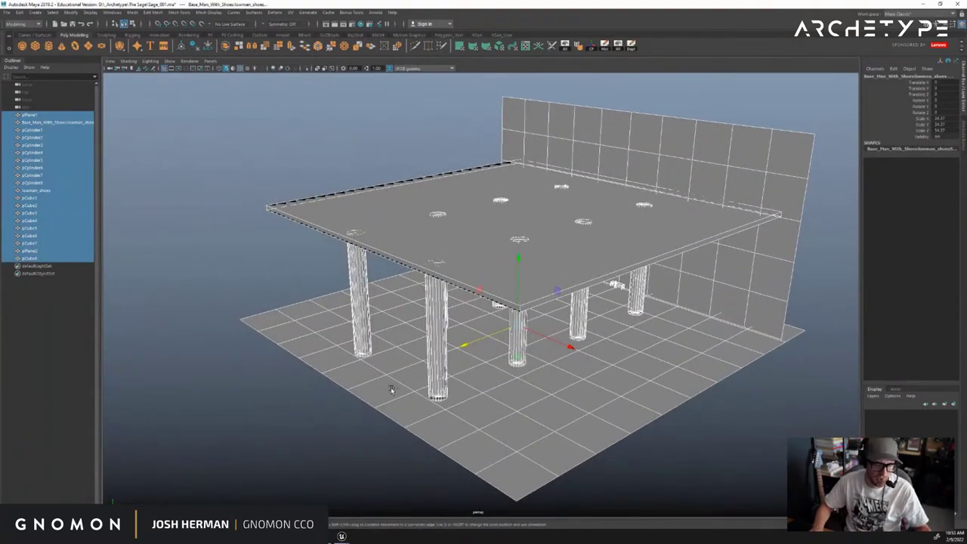
pyautogui.click(277, 401)
pyautogui.moveTo(479, 395)
pyautogui.keyDown('alt'); pyautogui.mouseDown()
pyautogui.moveTo(380, 368)
pyautogui.moveTo(387, 287)
pyautogui.moveTo(390, 349)
pyautogui.mouseUp(); pyautogui.keyUp('alt')
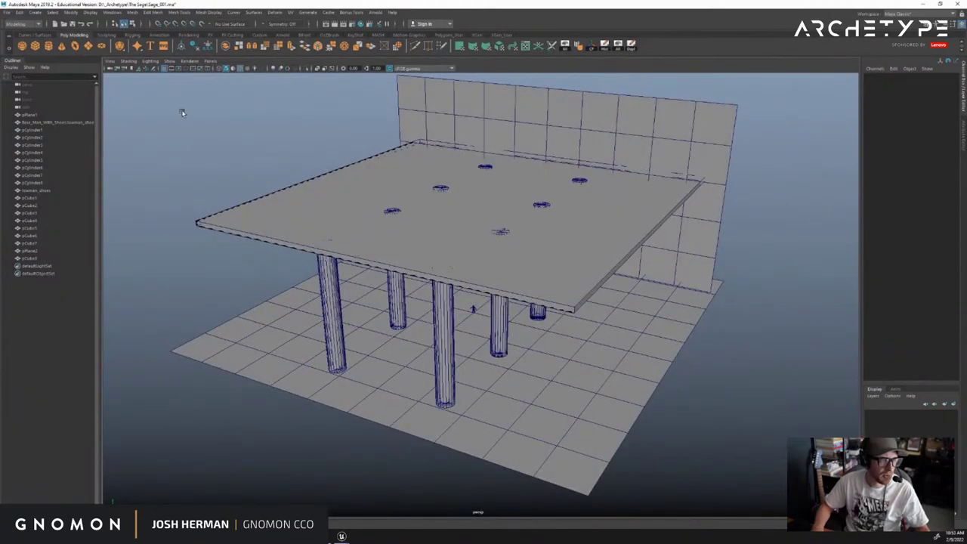
# Export all the blockout objects as an FBX file named FirstBlockOut in the Maya folder of The Sage
pyautogui.scroll(-2, 183, 113)
pyautogui.moveTo(243, 98); pyautogui.dragTo(754, 440)
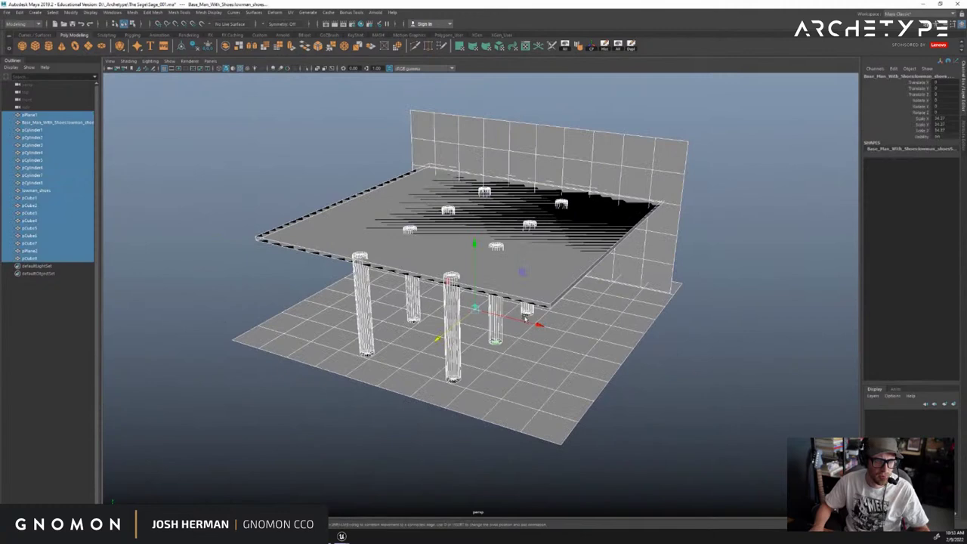
pyautogui.click(6, 13)
pyautogui.click(98, 128)
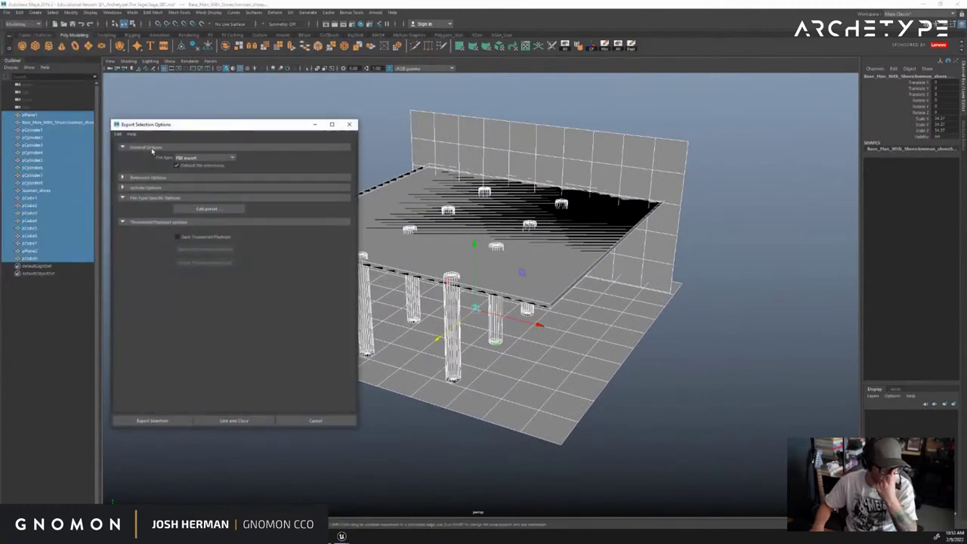
pyautogui.click(200, 158)
pyautogui.click(200, 158)
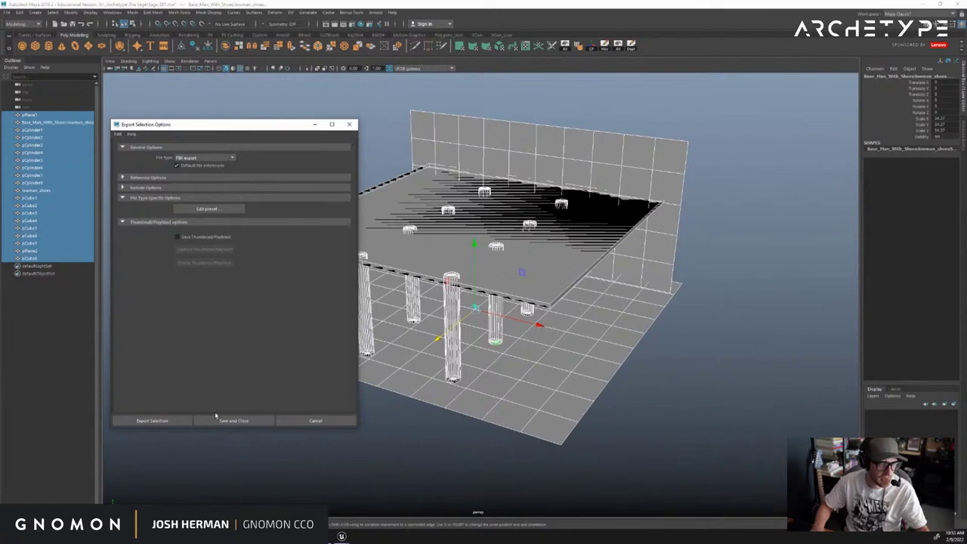
pyautogui.click(176, 420)
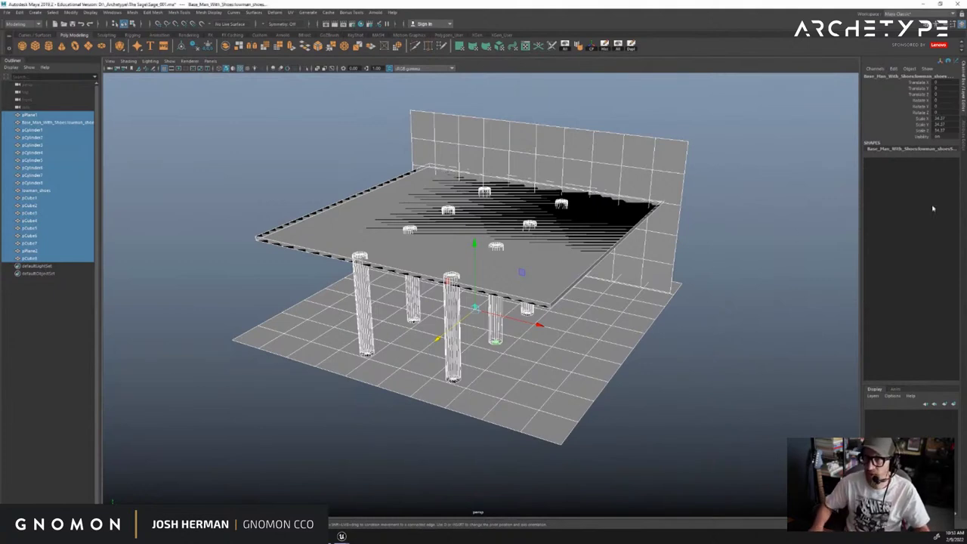
pyautogui.click(737, 242)
# Switch back to Unreal Engine and create a folder named Set inside the Content folder
pyautogui.click(926, 5)
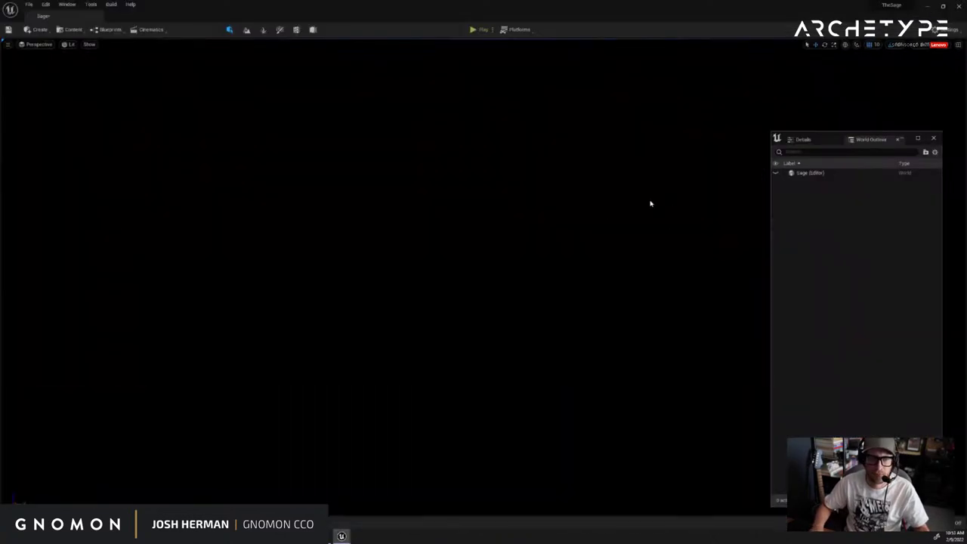
pyautogui.hotkey('ctrl', 'space')
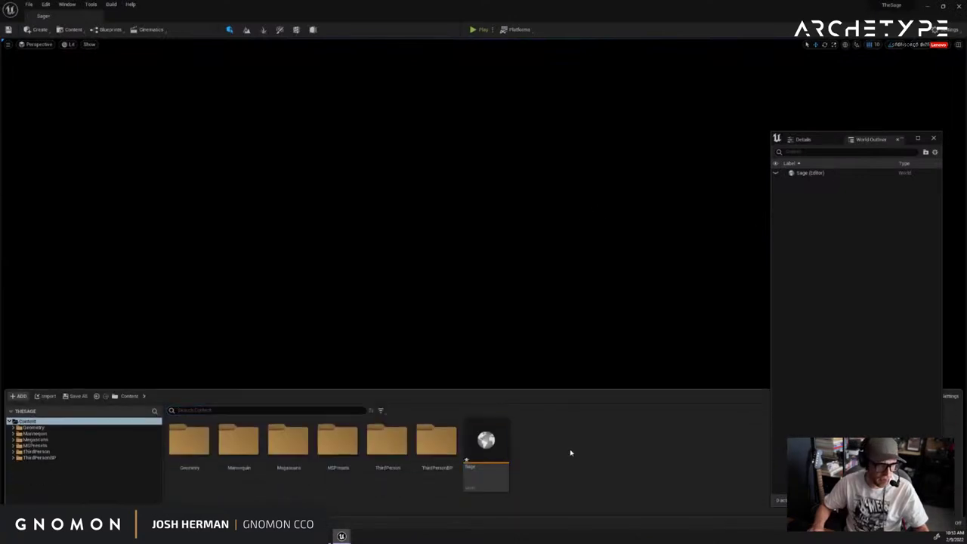
pyautogui.rightClick(106, 476)
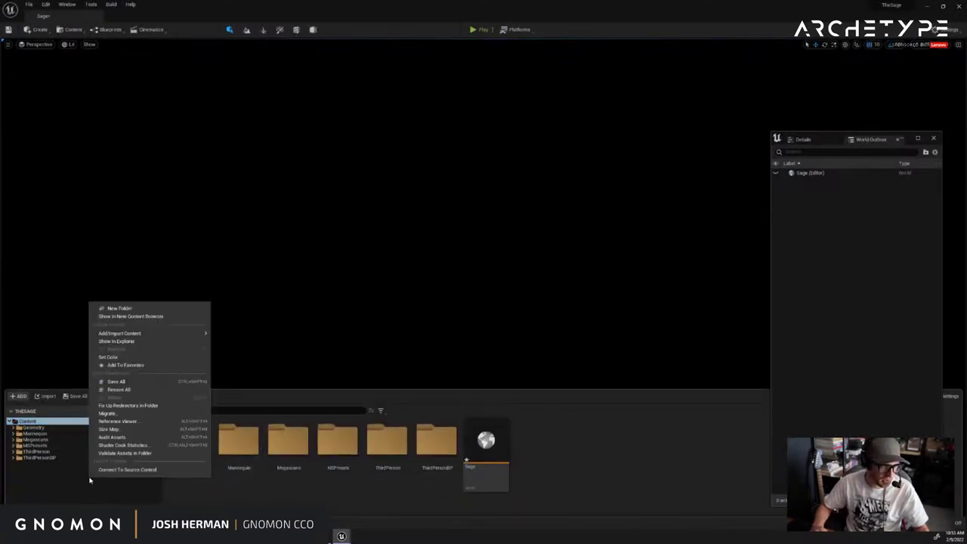
pyautogui.click(120, 308)
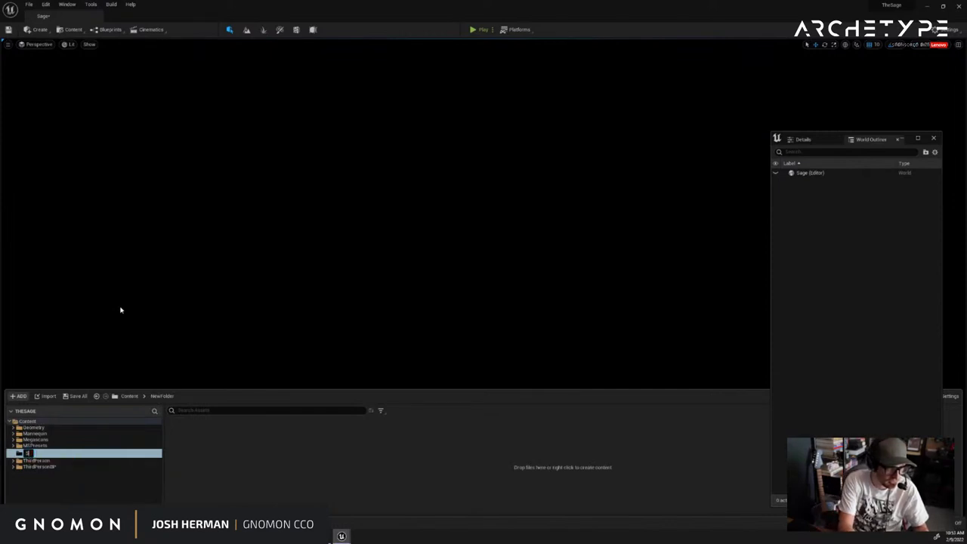
pyautogui.press('Return')
# Import the complete FirstBlockOut file from The Sage's Maya folder into the Set folder with Build Nanite enabled
pyautogui.rightClick(262, 460)
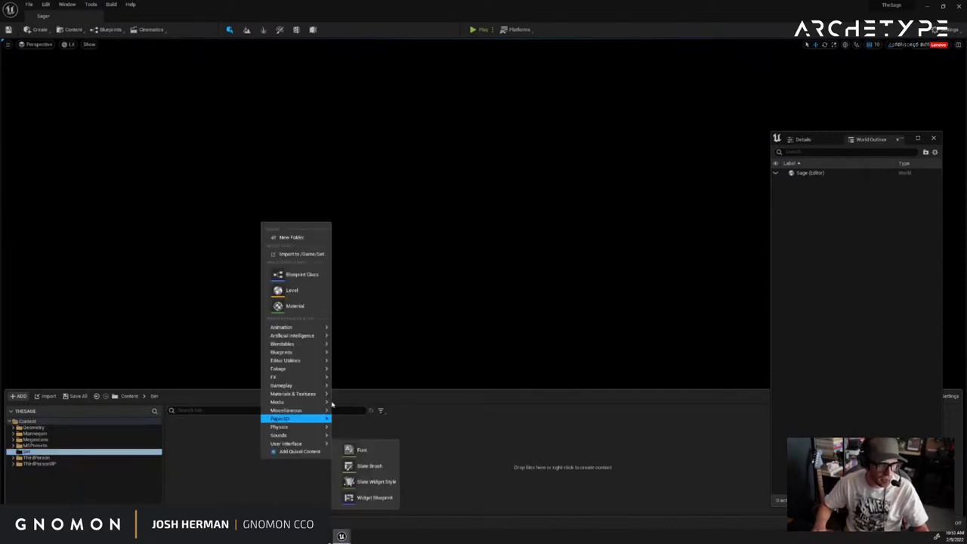
pyautogui.click(297, 254)
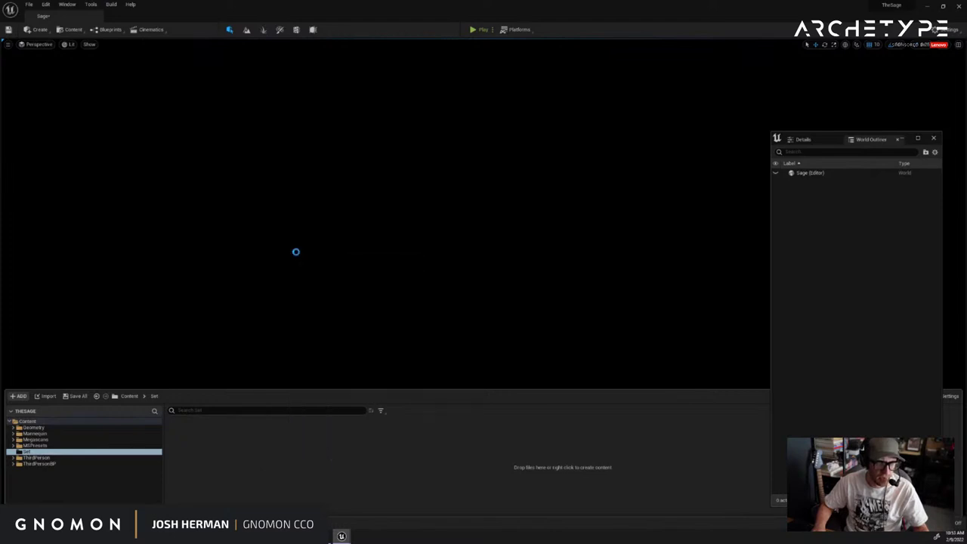
pyautogui.moveTo(239, 13); pyautogui.dragTo(397, 73)
pyautogui.click(325, 55)
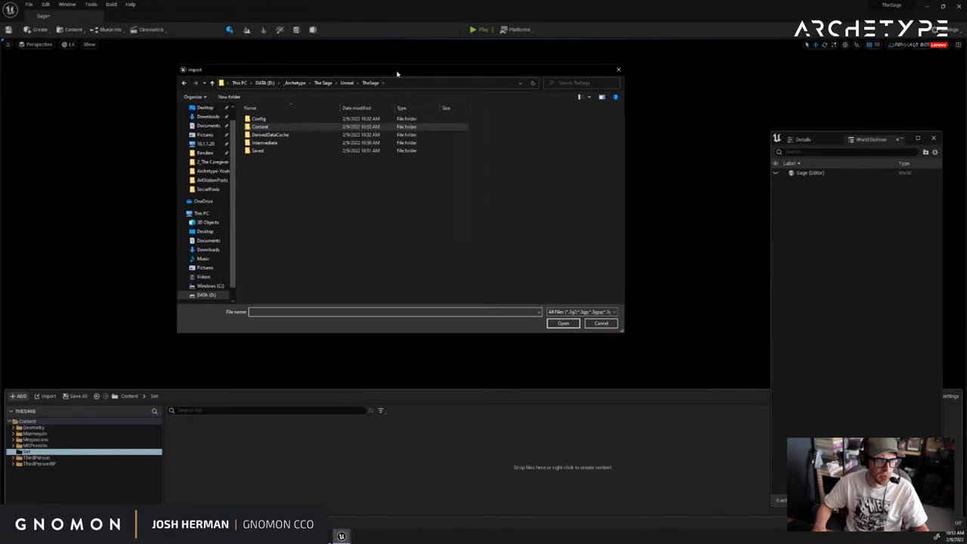
pyautogui.click(347, 82)
pyautogui.click(323, 83)
pyautogui.doubleClick(261, 121)
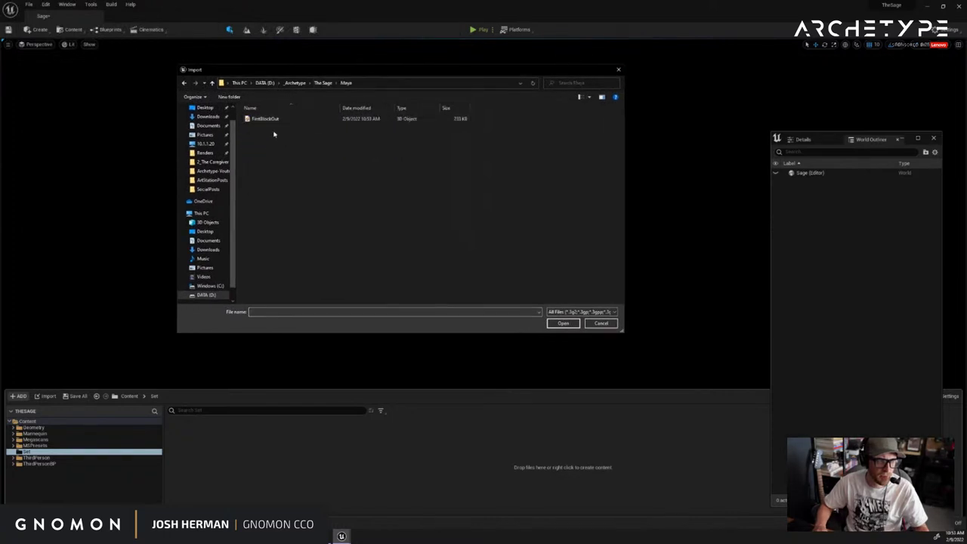
pyautogui.doubleClick(277, 118)
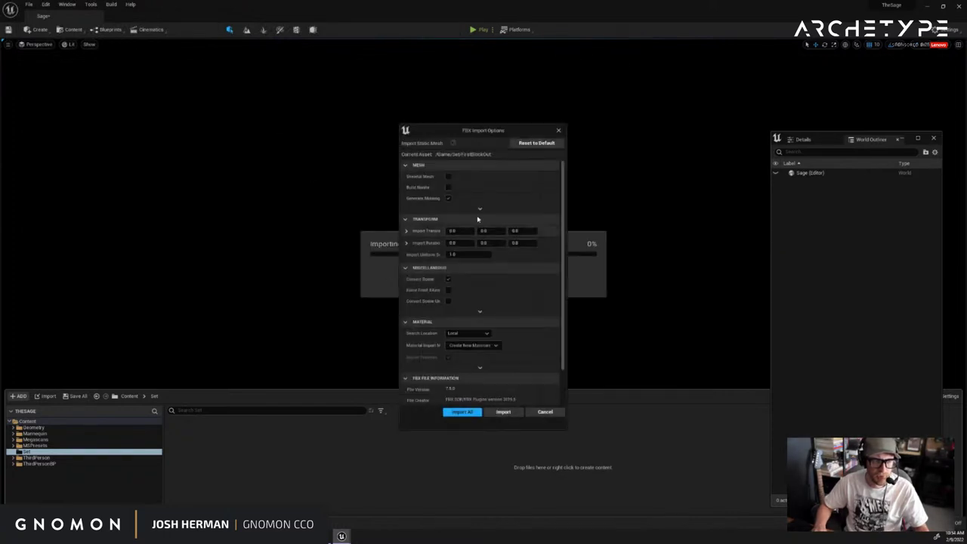
pyautogui.moveTo(485, 131); pyautogui.dragTo(664, 112)
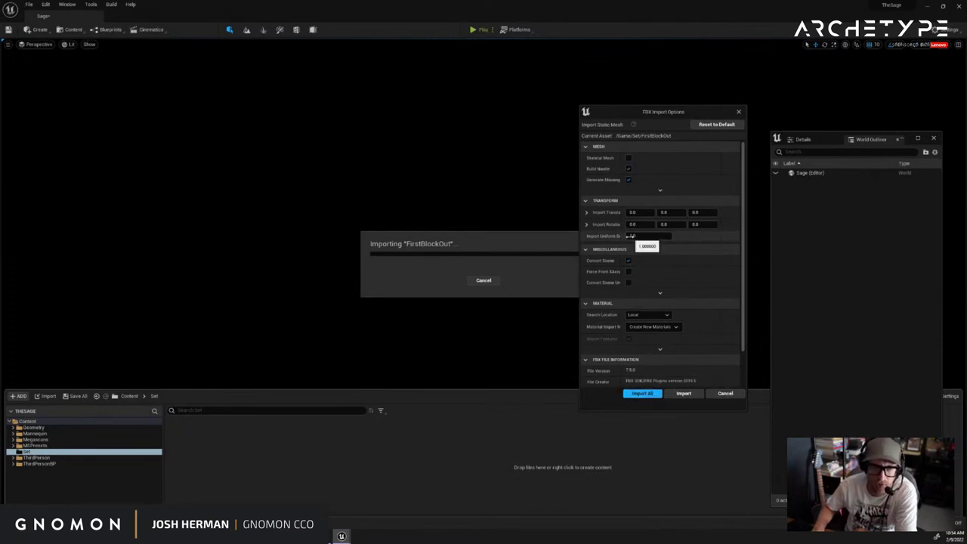
pyautogui.click(642, 395)
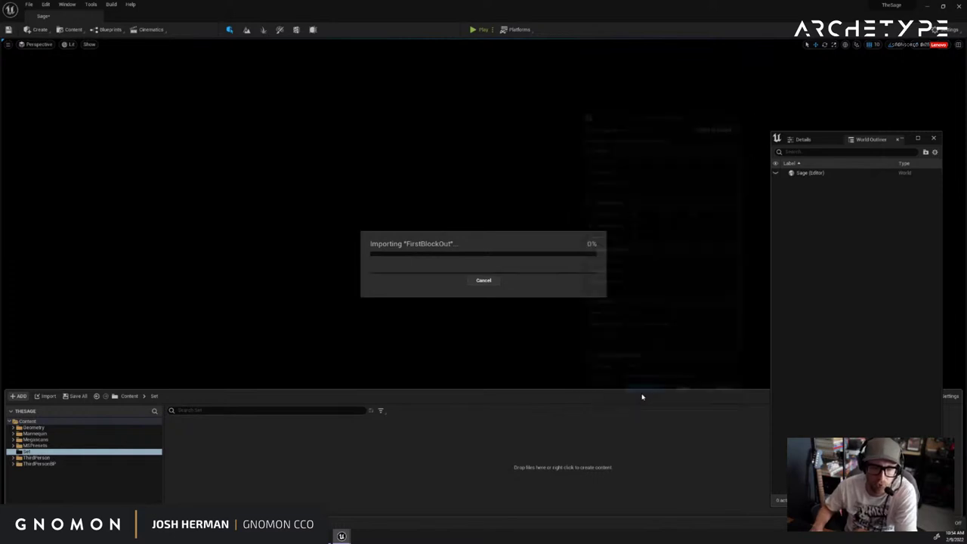
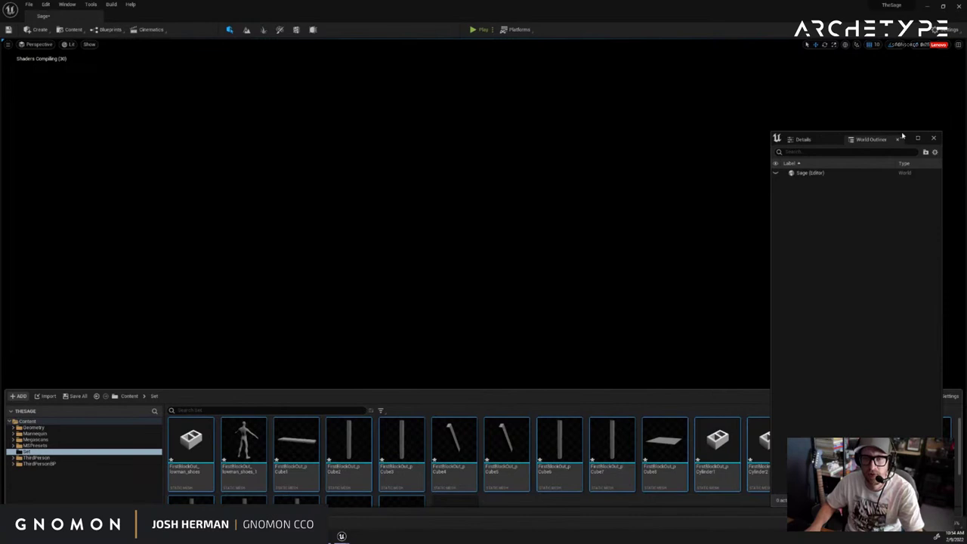
# Move the World Outliner aside, place all the imported FirstBlockOut meshes in the Sage level and inspect their outlines
pyautogui.click(904, 89)
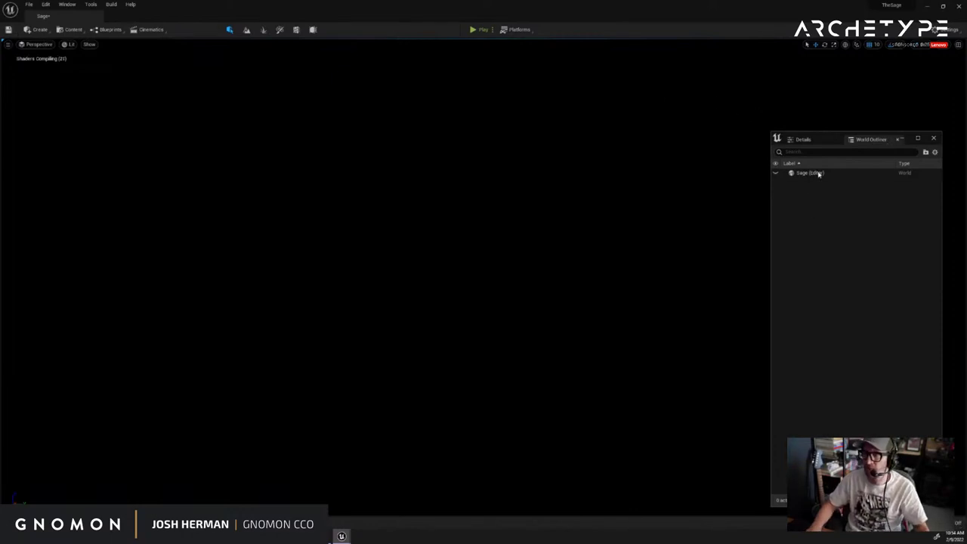
pyautogui.moveTo(895, 138); pyautogui.dragTo(912, 59)
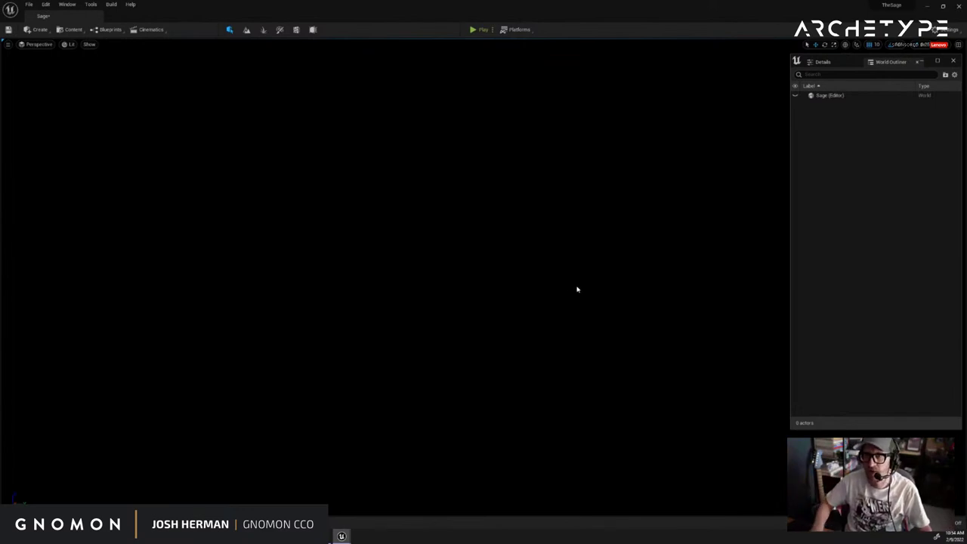
pyautogui.hotkey('ctrl', 'space')
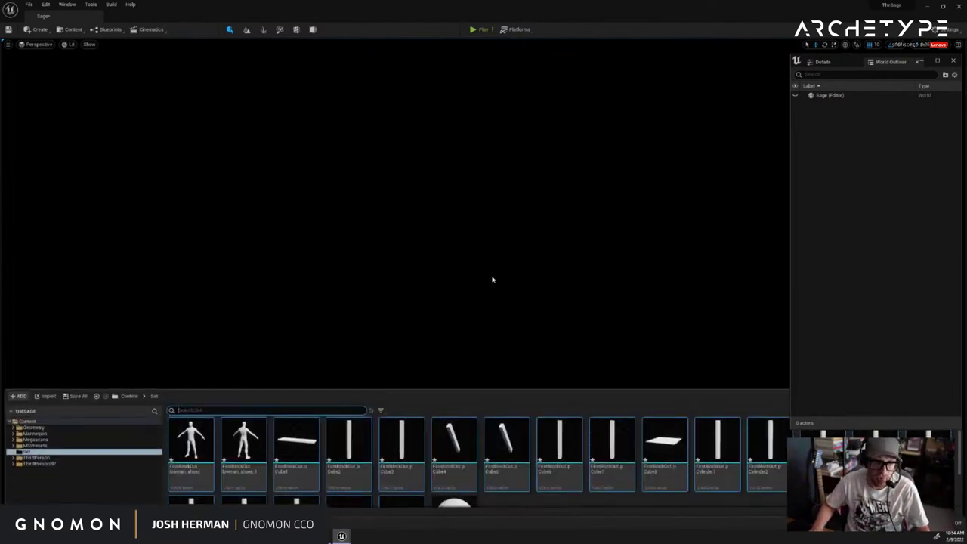
pyautogui.moveTo(445, 431); pyautogui.dragTo(439, 243)
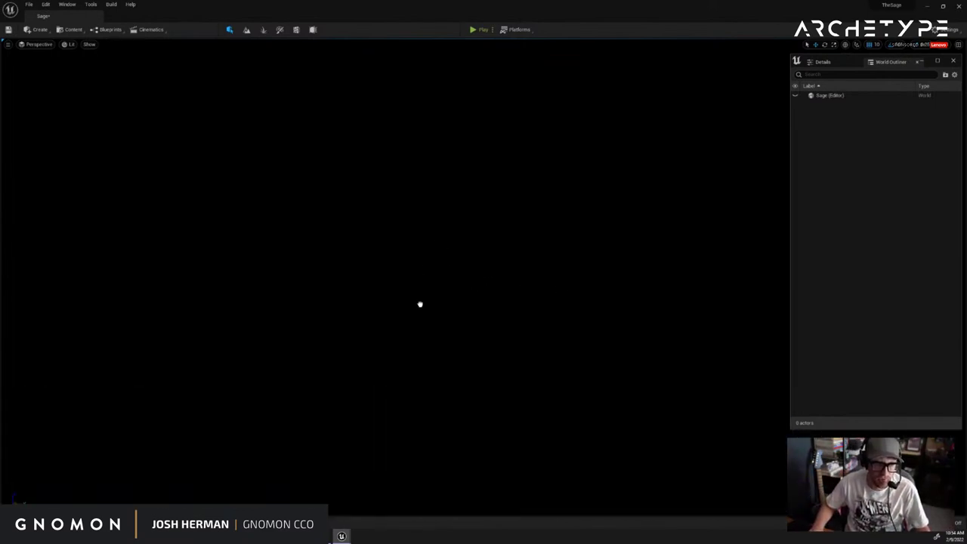
pyautogui.moveTo(476, 310); pyautogui.dragTo(449, 300)
pyautogui.moveTo(448, 300); pyautogui.dragTo(599, 308, button='right')
pyautogui.scroll(10, 597, 308)
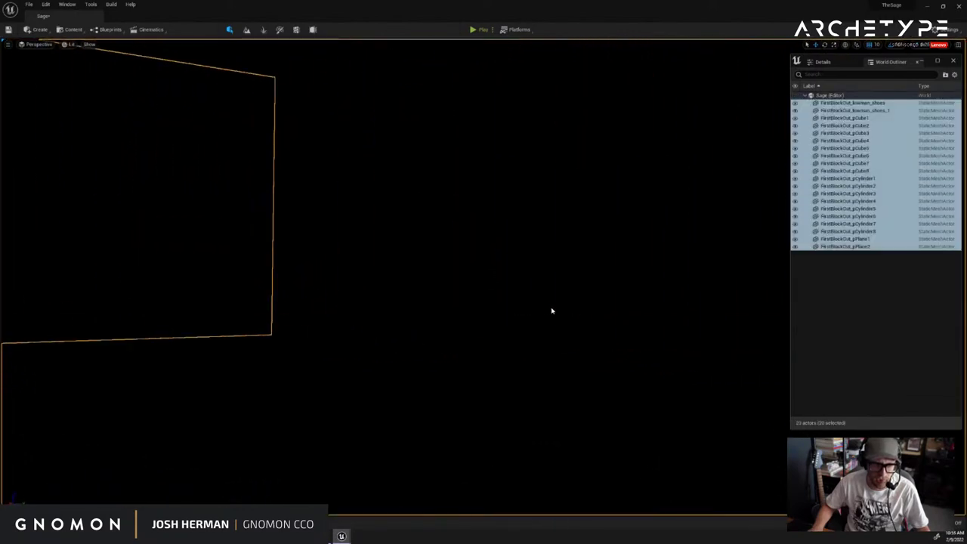
pyautogui.moveTo(427, 319); pyautogui.dragTo(465, 328, button='right')
pyautogui.scroll(-10, 490, 322)
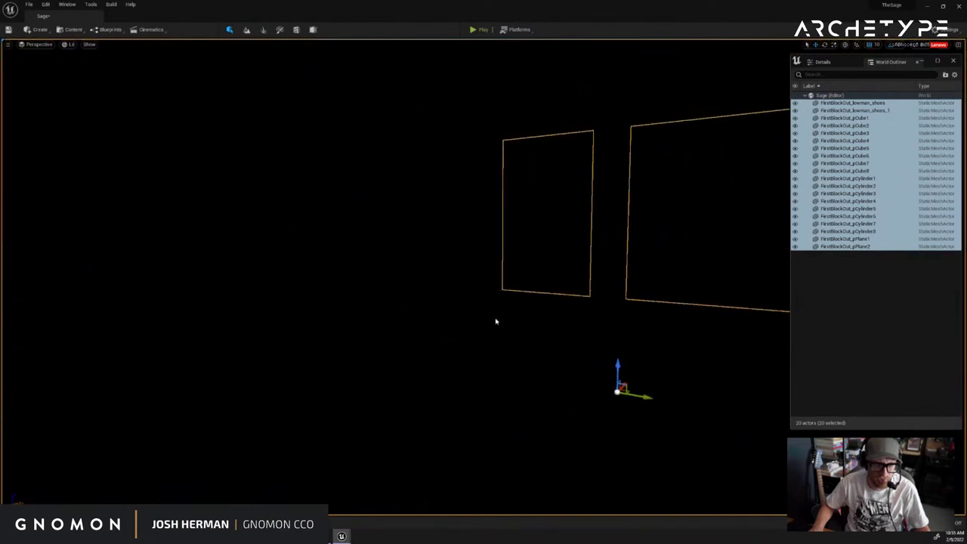
# Examine the outlines of the placed pillars, figure and bench up close, and clear the mesh selection
pyautogui.keyDown('alt'); pyautogui.moveTo(515, 321); pyautogui.dragTo(539, 318); pyautogui.keyUp('alt')
pyautogui.moveTo(538, 318); pyautogui.dragTo(534, 316, button='right')
pyautogui.scroll(10, 534, 316)
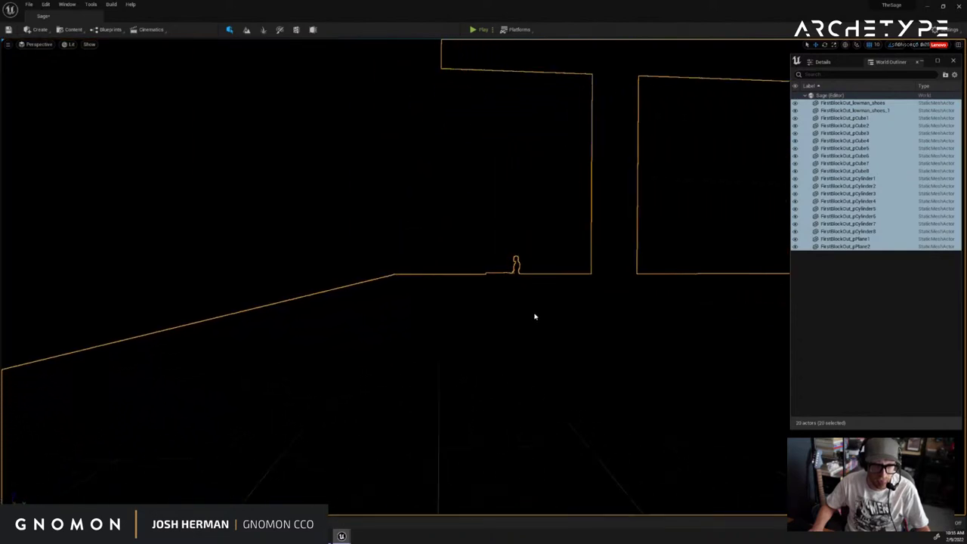
pyautogui.scroll(-5, 523, 316)
pyautogui.scroll(10, 529, 315)
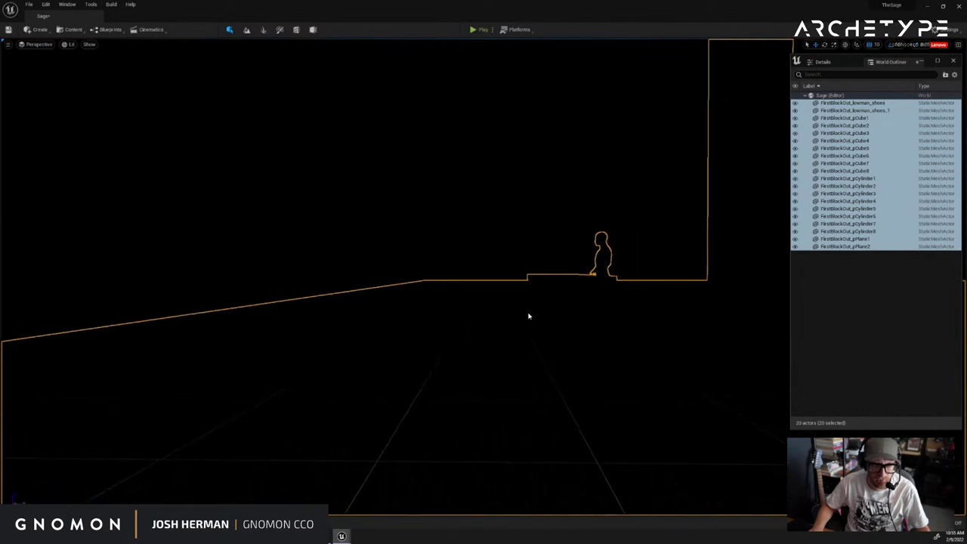
pyautogui.scroll(-5, 541, 307)
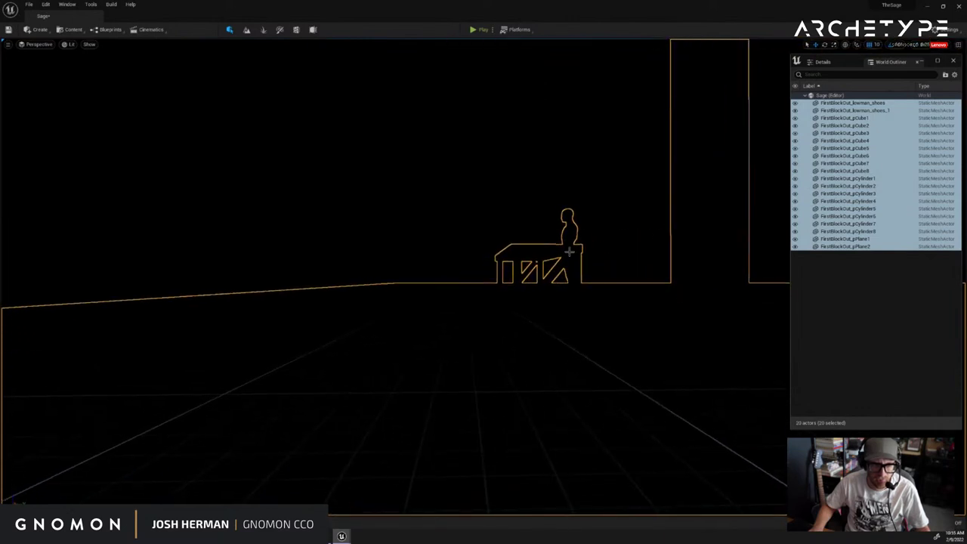
pyautogui.click(605, 229)
pyautogui.keyDown('alt'); pyautogui.moveTo(600, 232); pyautogui.dragTo(483, 199, button='middle'); pyautogui.keyUp('alt')
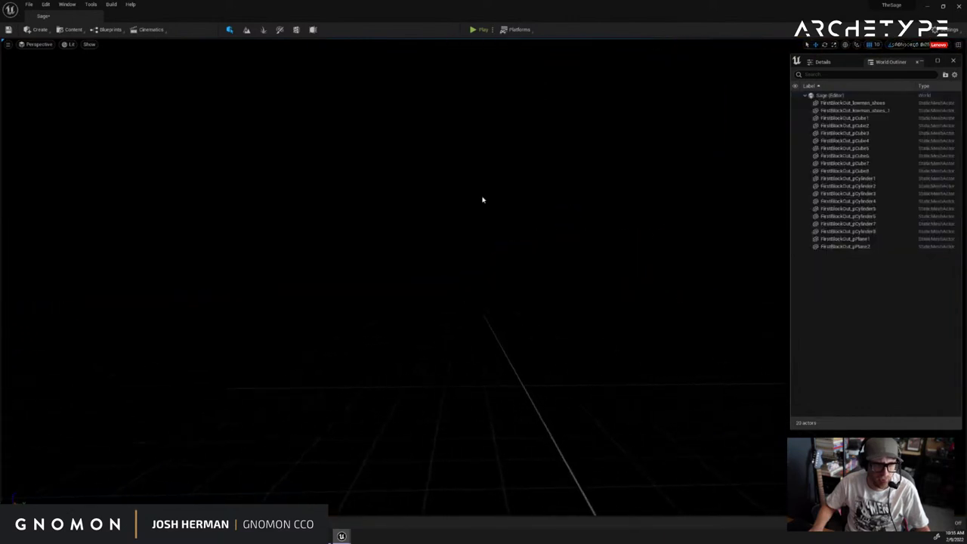
# Open the Env. Light Mixer and create a sky light, atmospheric light 0, a sky atmosphere and a volumetric cloud
pyautogui.click(90, 4)
pyautogui.moveTo(72, 6)
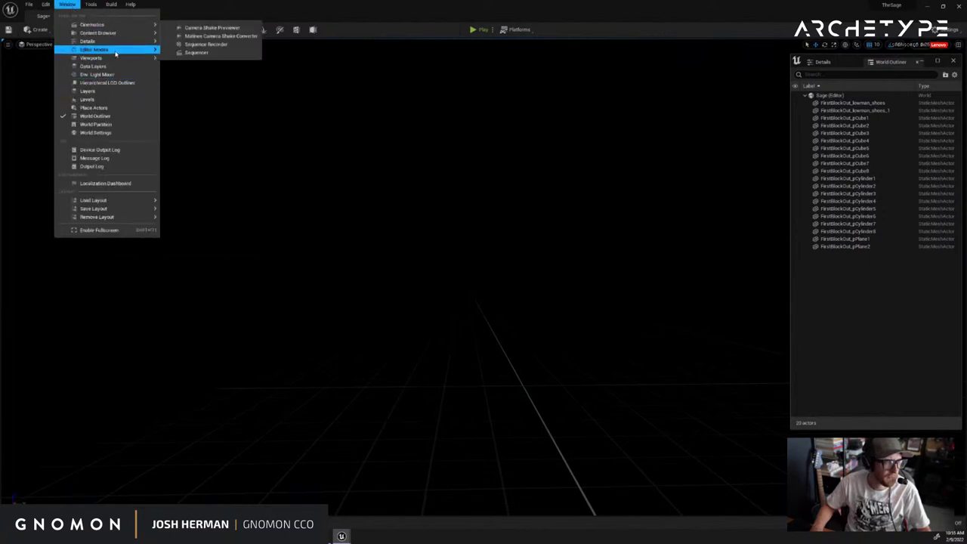
pyautogui.moveTo(116, 58)
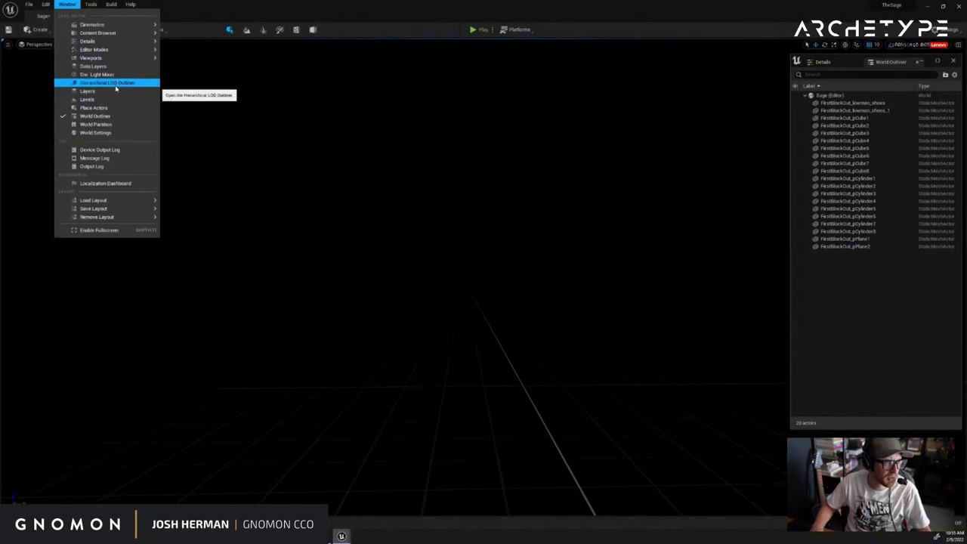
pyautogui.click(116, 79)
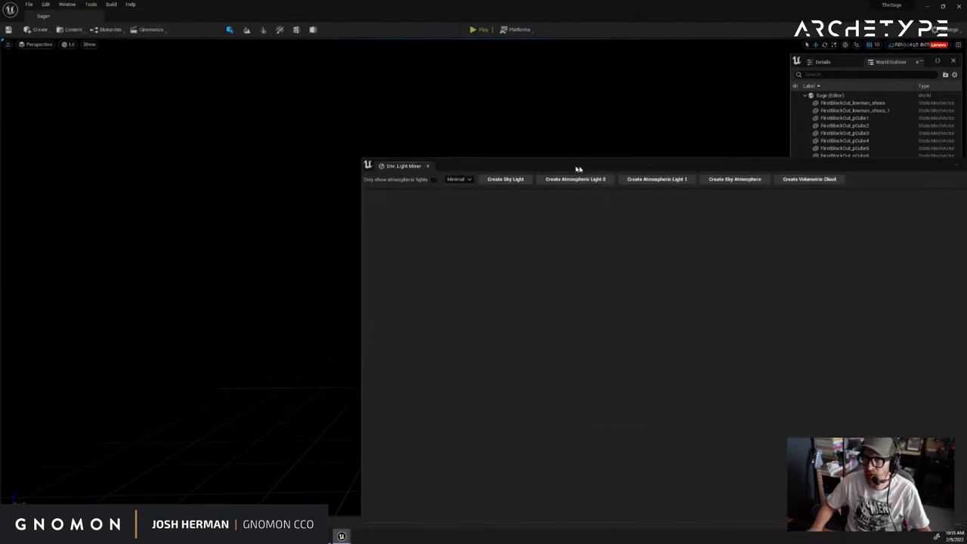
pyautogui.moveTo(579, 166); pyautogui.dragTo(266, 95)
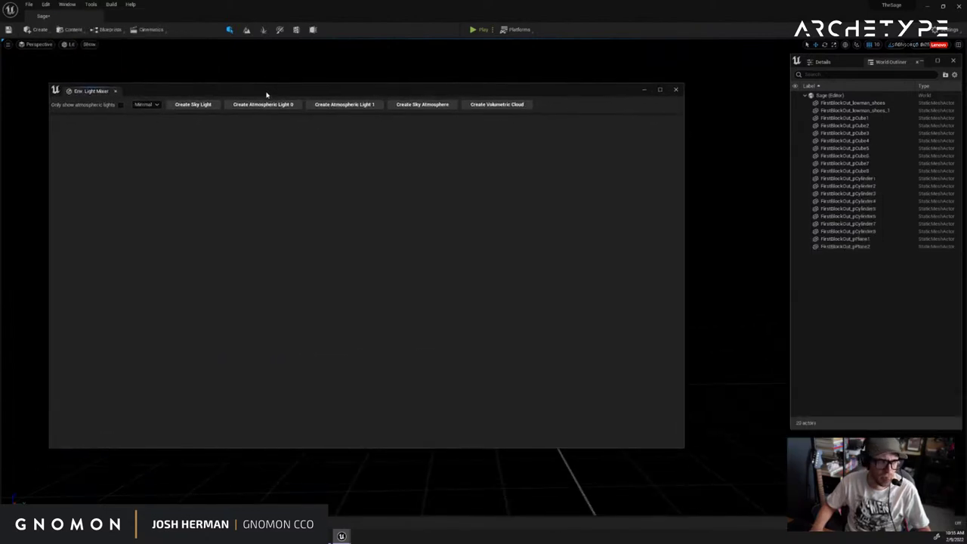
pyautogui.click(204, 104)
pyautogui.click(227, 105)
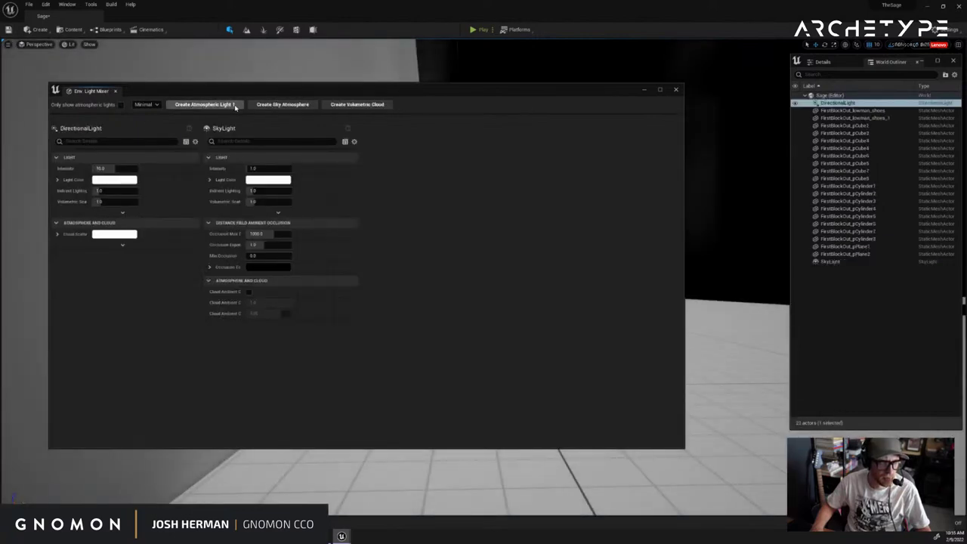
pyautogui.click(261, 106)
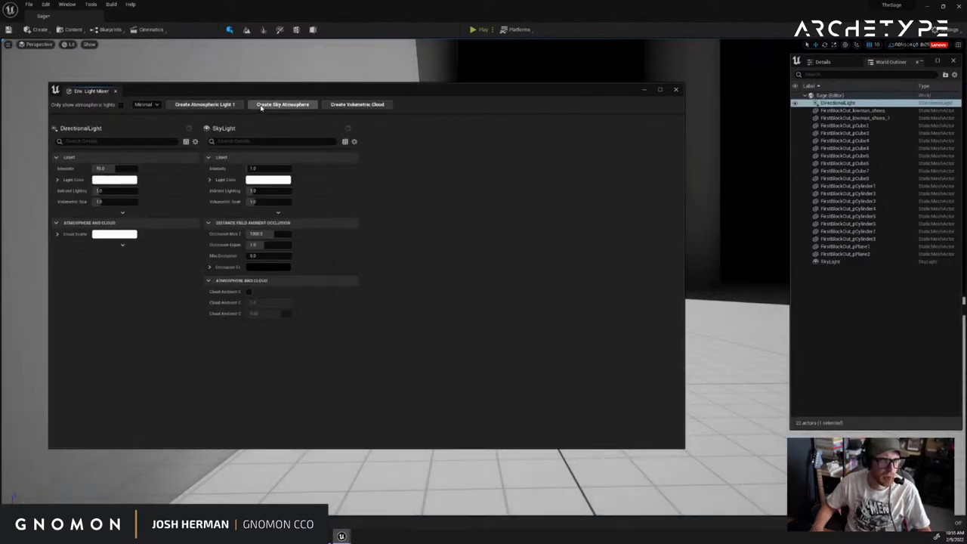
pyautogui.click(273, 107)
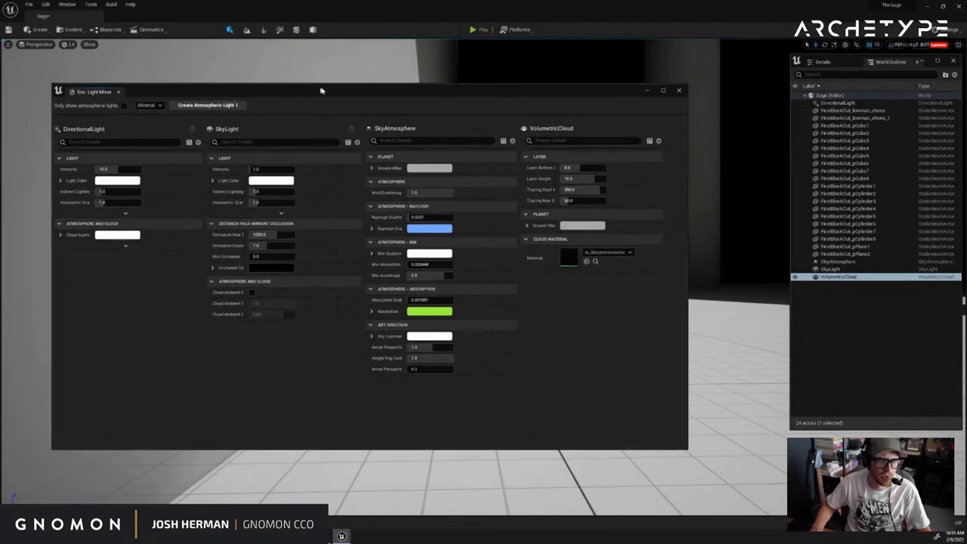
pyautogui.moveTo(312, 93); pyautogui.dragTo(336, 99)
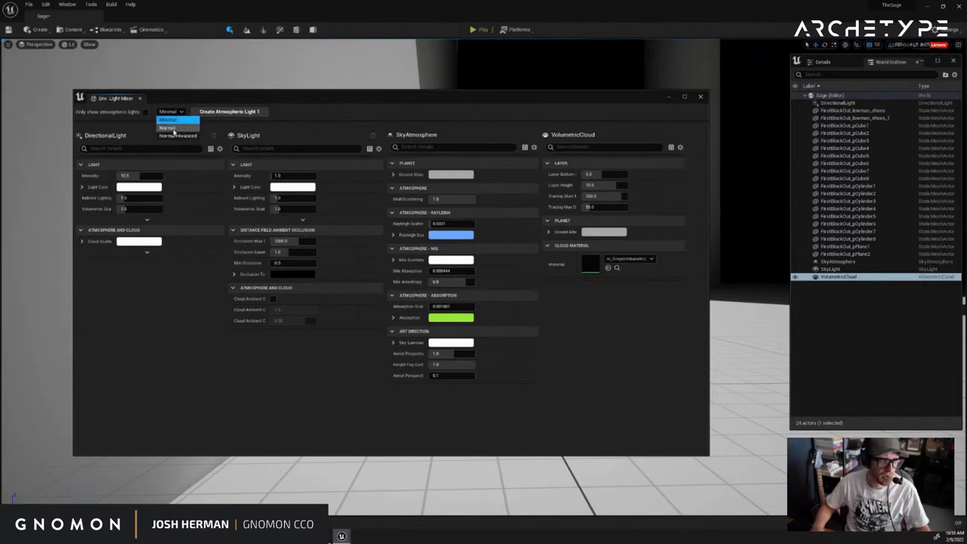
# Compare the Minimal, Normal and NormalAdvanced detail levels in the Env. Light Mixer and leave it on Normal
pyautogui.click(170, 128)
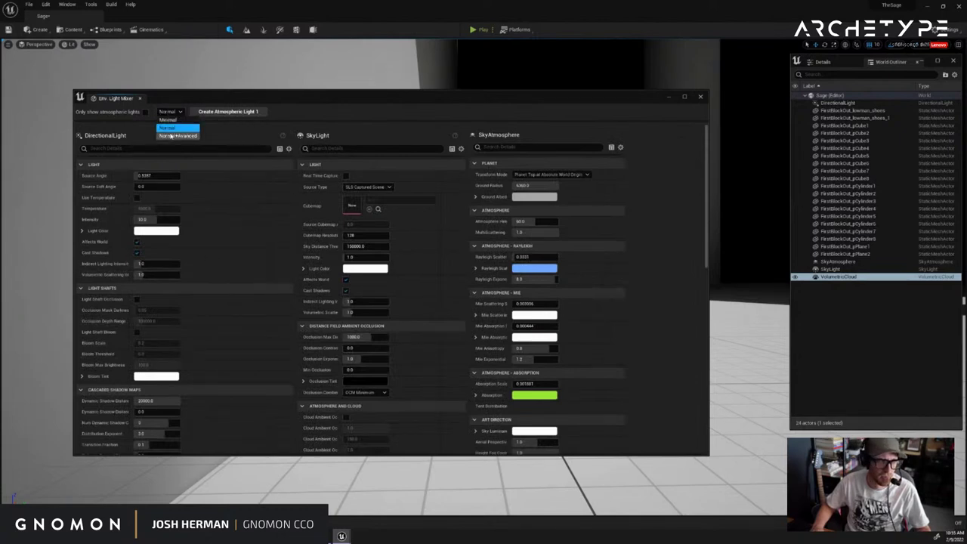
pyautogui.click(173, 135)
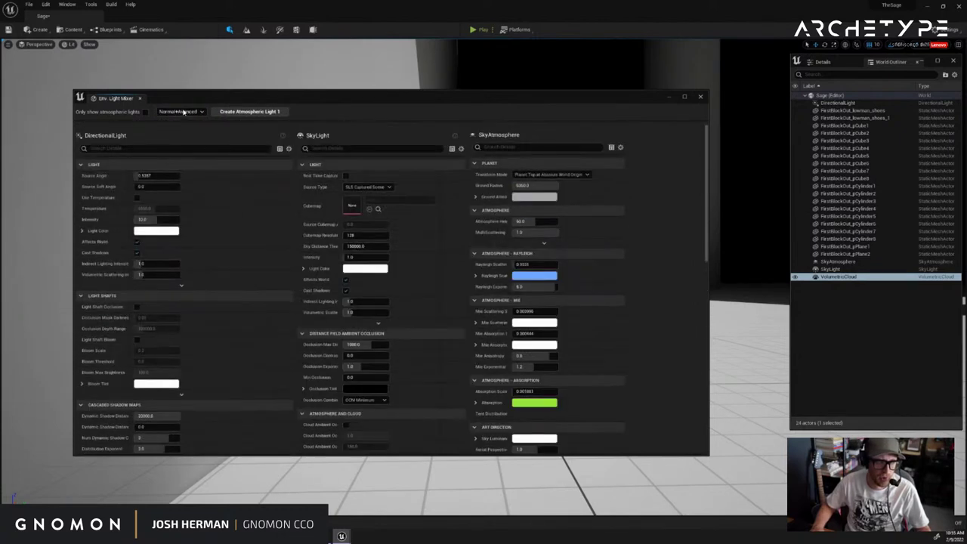
pyautogui.click(176, 128)
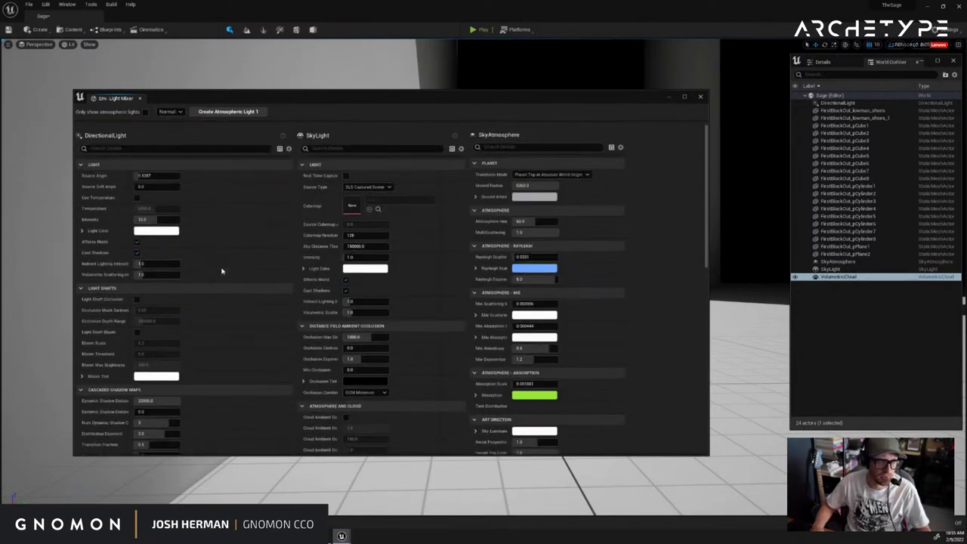
pyautogui.click(168, 119)
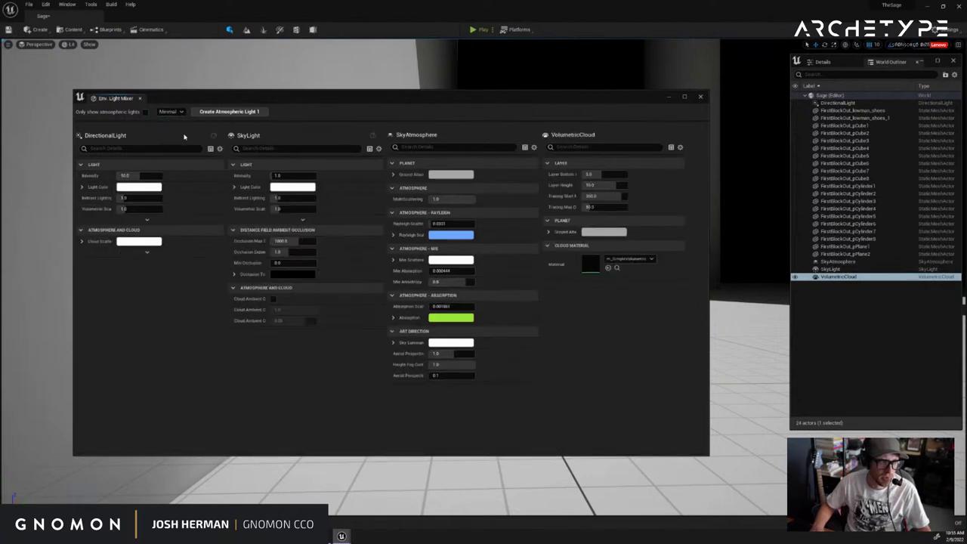
pyautogui.click(170, 111)
pyautogui.click(175, 128)
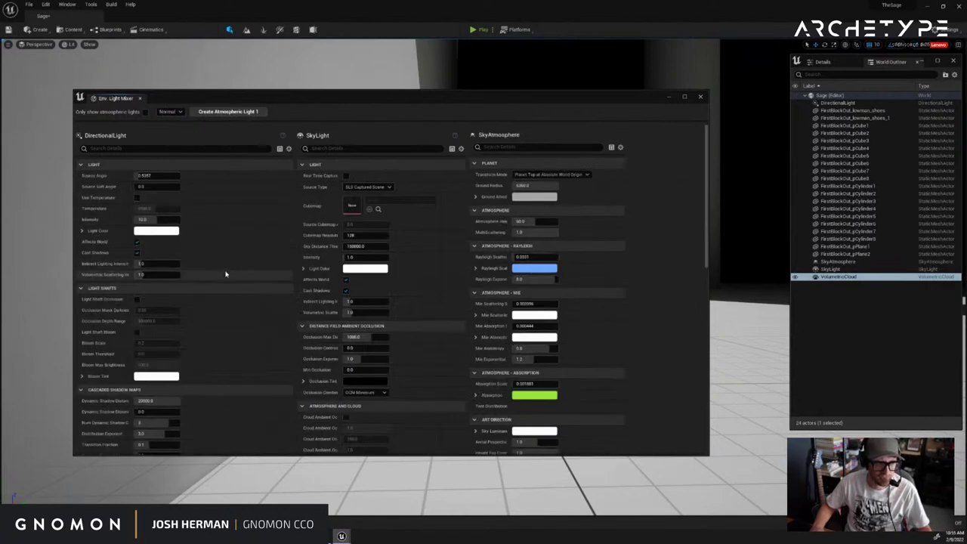
# Review the directional light, sky light, sky atmosphere and volumetric cloud settings in the Env. Light Mixer, and close it
pyautogui.scroll(-8, 225, 273)
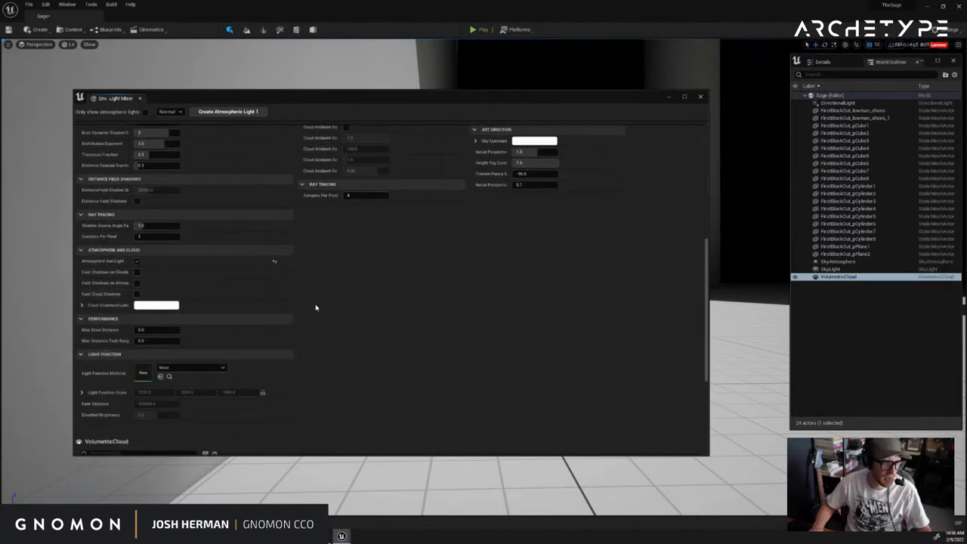
pyautogui.scroll(6, 316, 307)
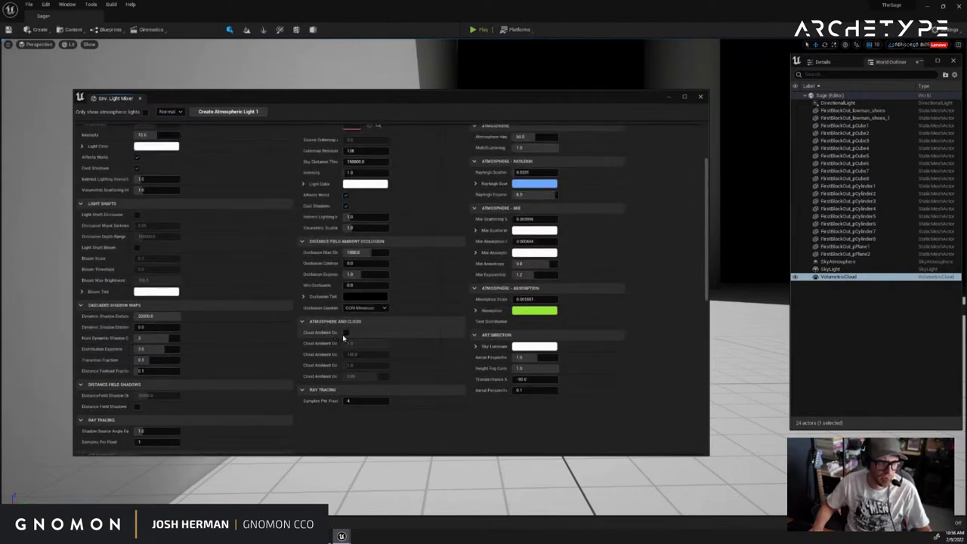
pyautogui.scroll(3, 344, 337)
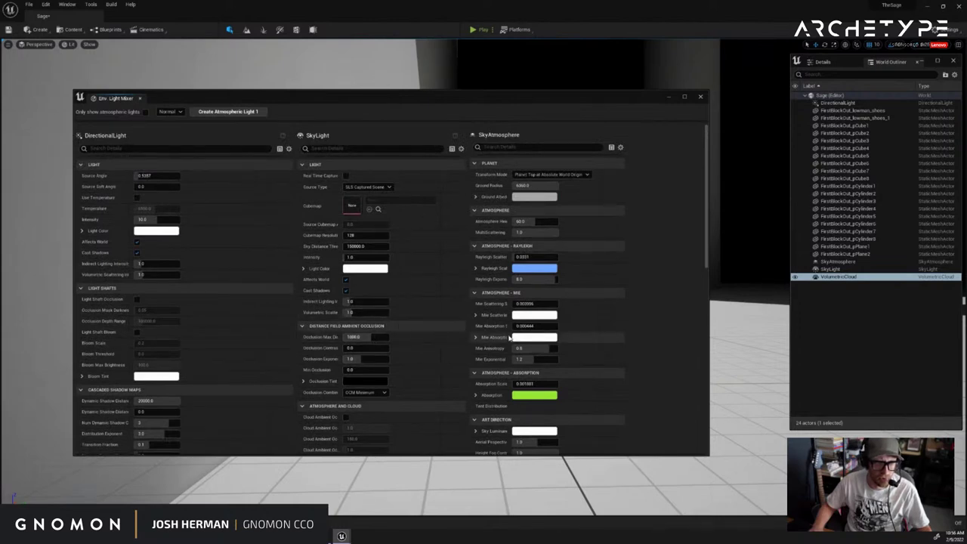
pyautogui.scroll(-6, 510, 337)
pyautogui.scroll(-8, 478, 329)
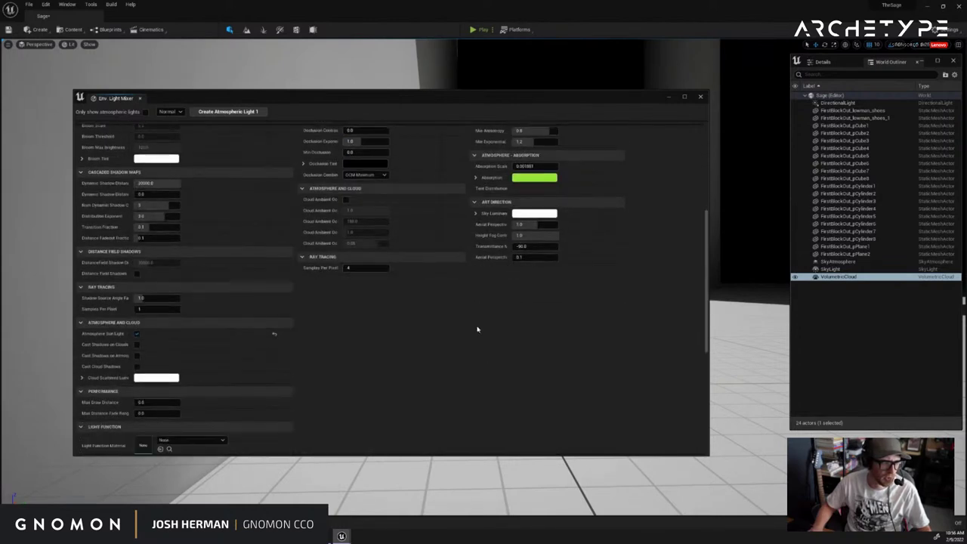
pyautogui.scroll(-1, 478, 330)
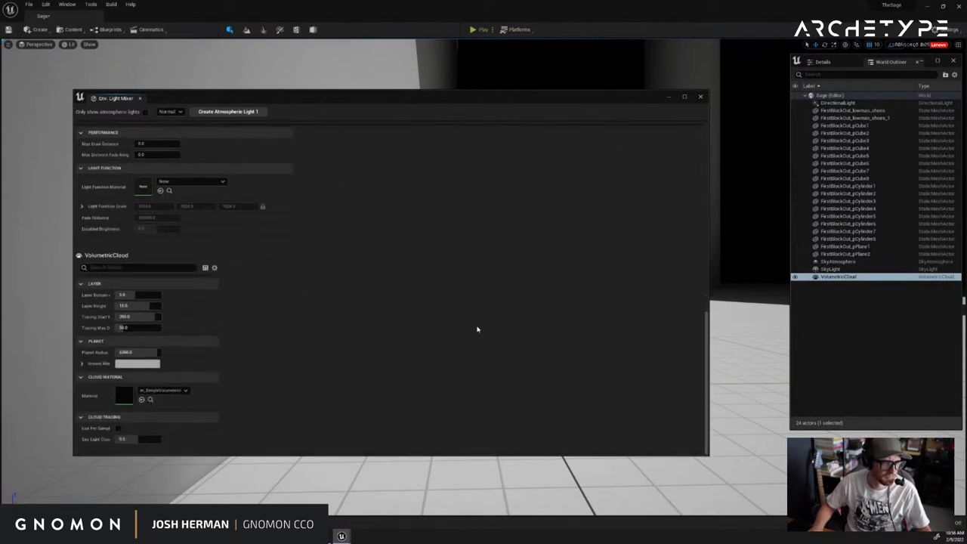
pyautogui.scroll(9, 478, 330)
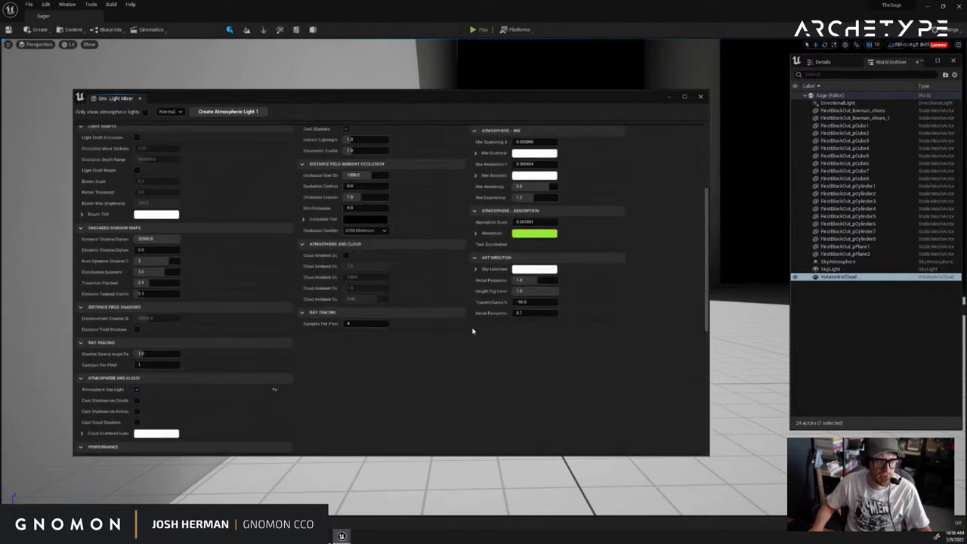
pyautogui.moveTo(511, 101); pyautogui.dragTo(579, 114)
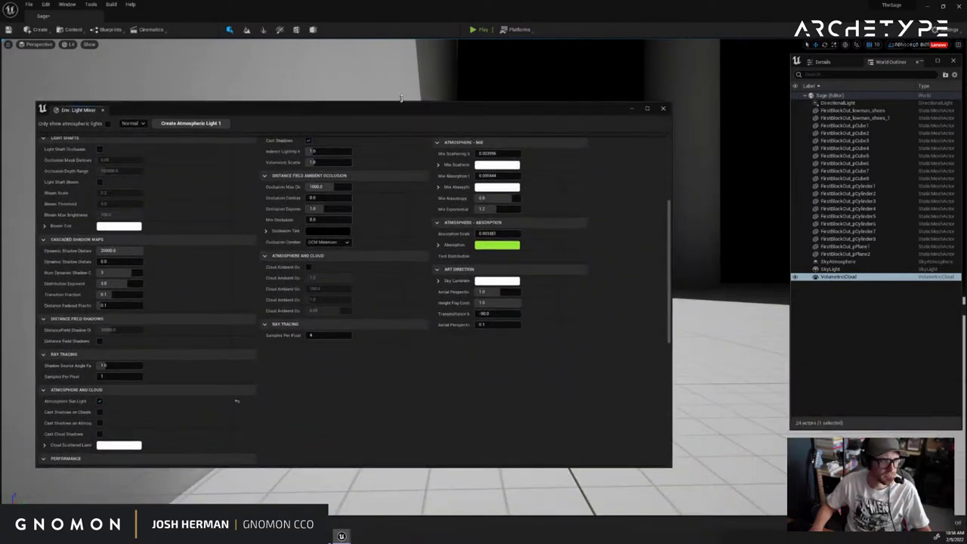
pyautogui.moveTo(401, 98); pyautogui.dragTo(206, 88)
pyautogui.click(663, 98)
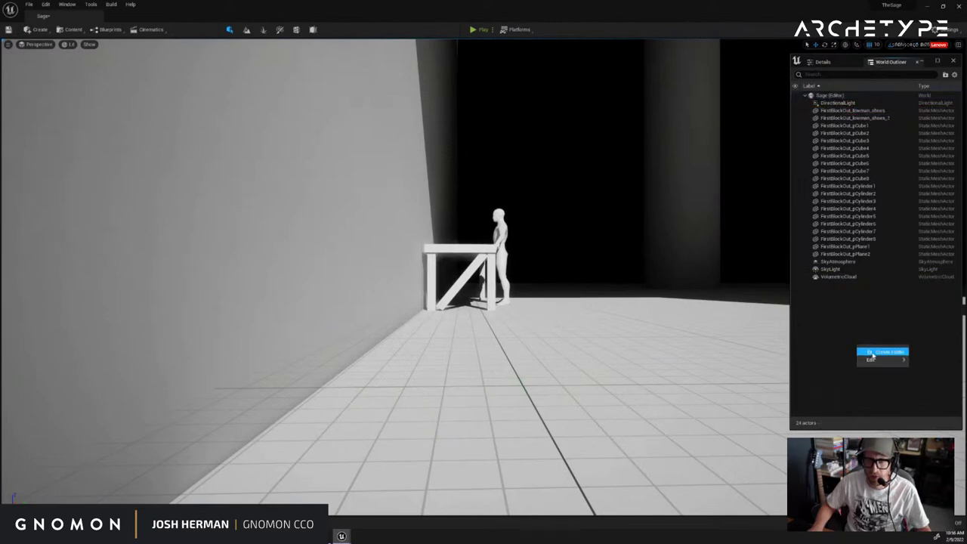
# Create a folder named Set in the World Outliner, put all the FirstBlockOut meshes in it and collapse it
pyautogui.click(873, 353)
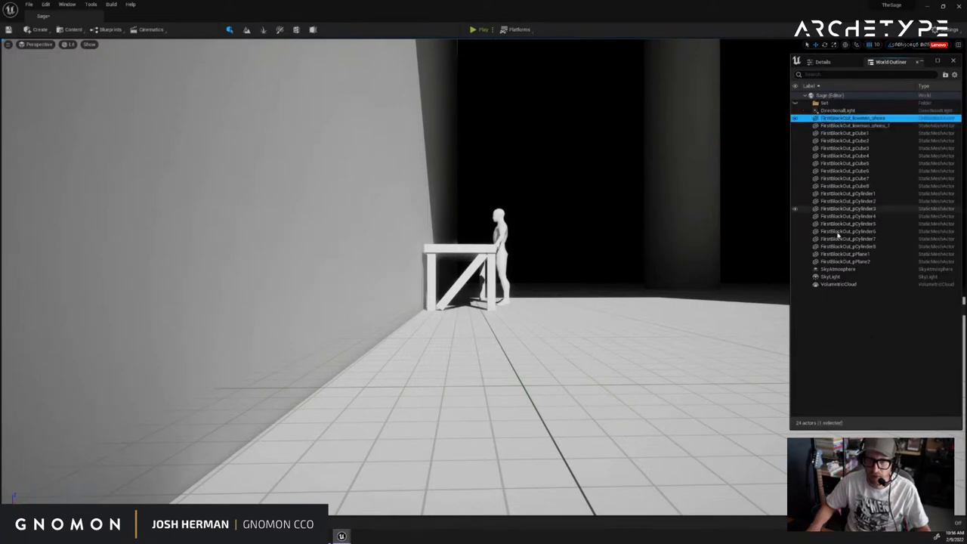
pyautogui.keyDown('shift'); pyautogui.click(838, 262); pyautogui.keyUp('shift')
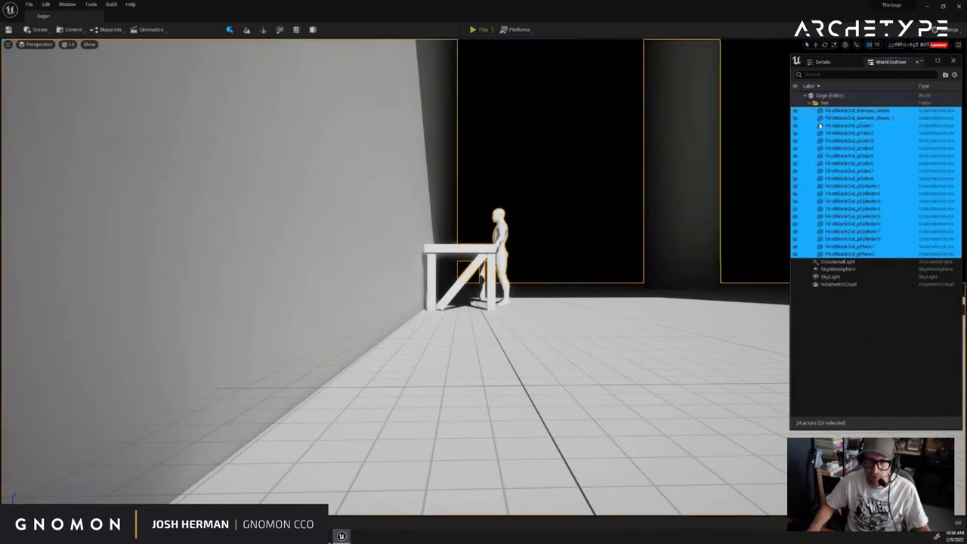
pyautogui.moveTo(811, 103); pyautogui.dragTo(811, 104)
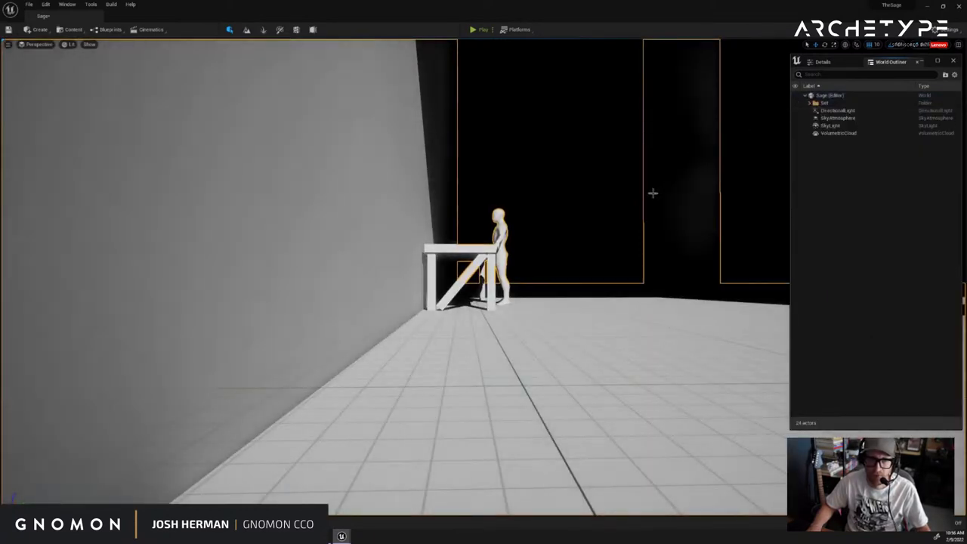
# Select the directional light and rotate it to a low sun angle for warm sunset light across the blockout
pyautogui.rightClick(654, 193)
pyautogui.click(649, 227)
pyautogui.moveTo(622, 300)
pyautogui.mouseDown(button='right')
pyautogui.moveTo(964, 325)
pyautogui.moveTo(631, 298)
pyautogui.moveTo(706, 320)
pyautogui.moveTo(627, 301)
pyautogui.moveTo(548, 255)
pyautogui.moveTo(503, 298)
pyautogui.moveTo(572, 302)
pyautogui.moveTo(579, 262)
pyautogui.mouseUp(button='right')
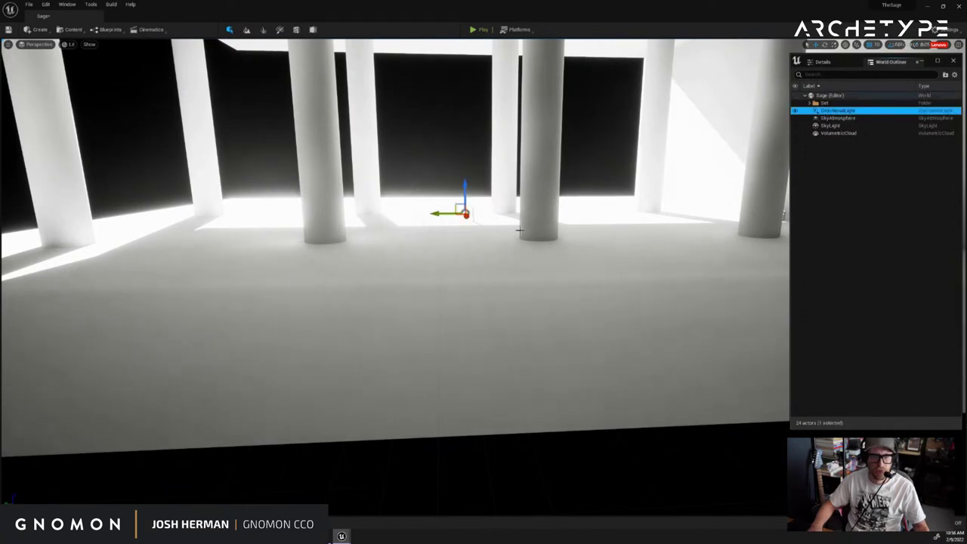
pyautogui.moveTo(519, 230); pyautogui.dragTo(613, 238, button='right')
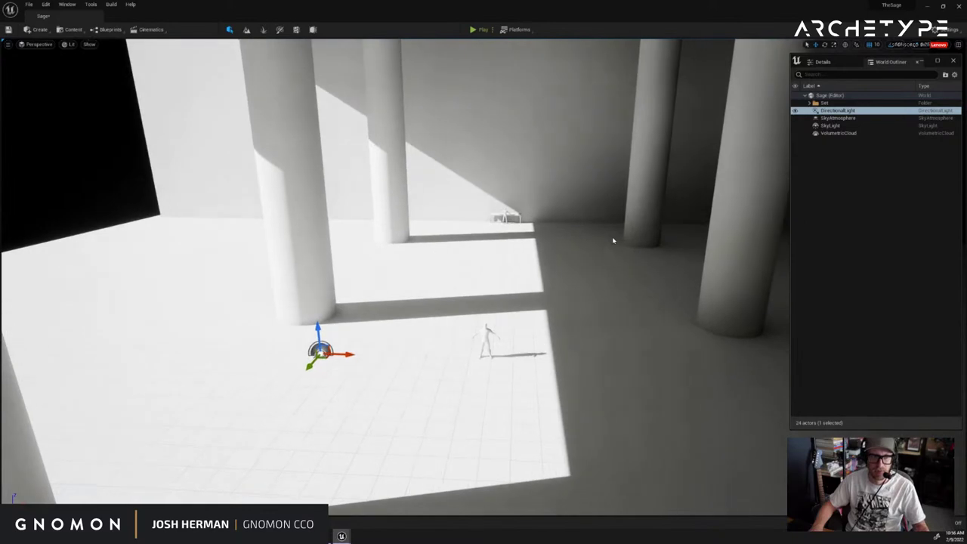
pyautogui.moveTo(334, 369); pyautogui.dragTo(580, 274)
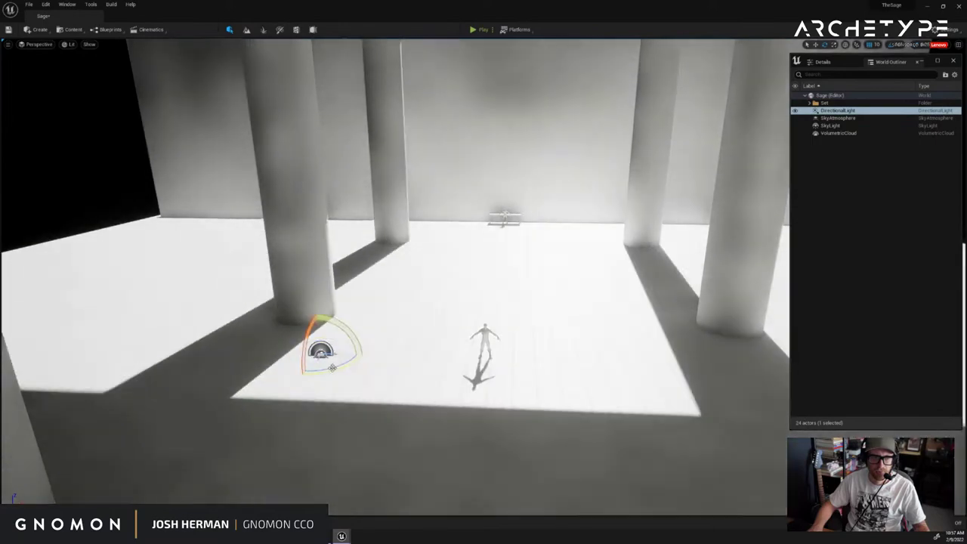
pyautogui.hotkey('ctrl', 'z')
pyautogui.moveTo(468, 325); pyautogui.dragTo(545, 373, button='right')
pyautogui.moveTo(593, 375); pyautogui.dragTo(559, 356)
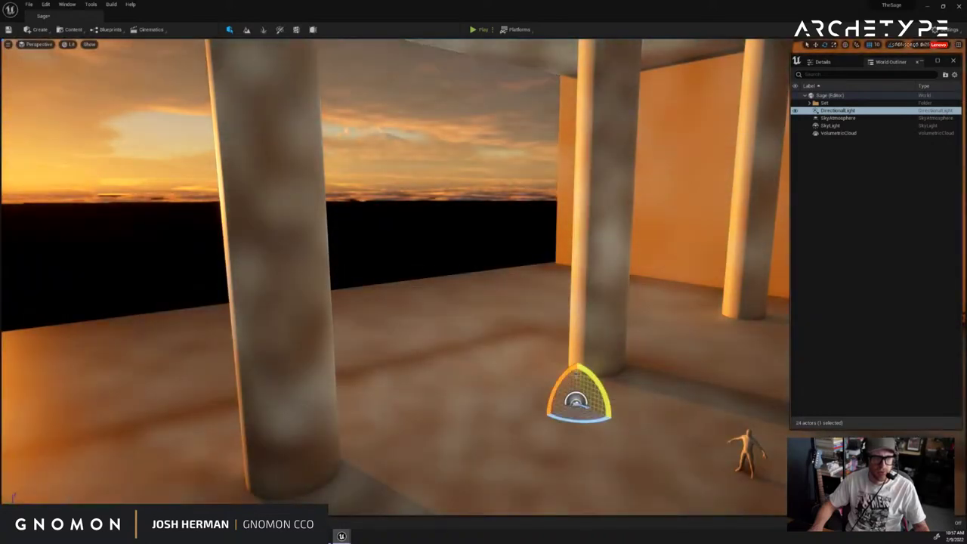
# Inspect how the low sunlight falls on the human figure, pillars and floor from several viewpoints
pyautogui.moveTo(499, 353)
pyautogui.mouseDown(button='right')
pyautogui.moveTo(583, 371)
pyautogui.moveTo(652, 367)
pyautogui.moveTo(449, 367)
pyautogui.moveTo(479, 365)
pyautogui.moveTo(489, 347)
pyautogui.mouseUp(button='right')
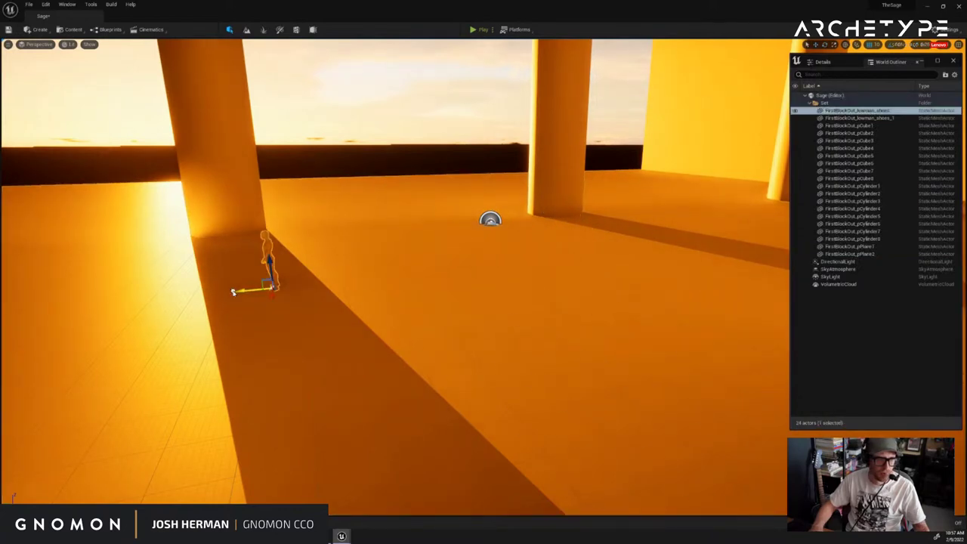
pyautogui.moveTo(233, 292); pyautogui.dragTo(375, 256, button='right')
pyautogui.click(537, 156)
pyautogui.moveTo(537, 157); pyautogui.dragTo(506, 170, button='right')
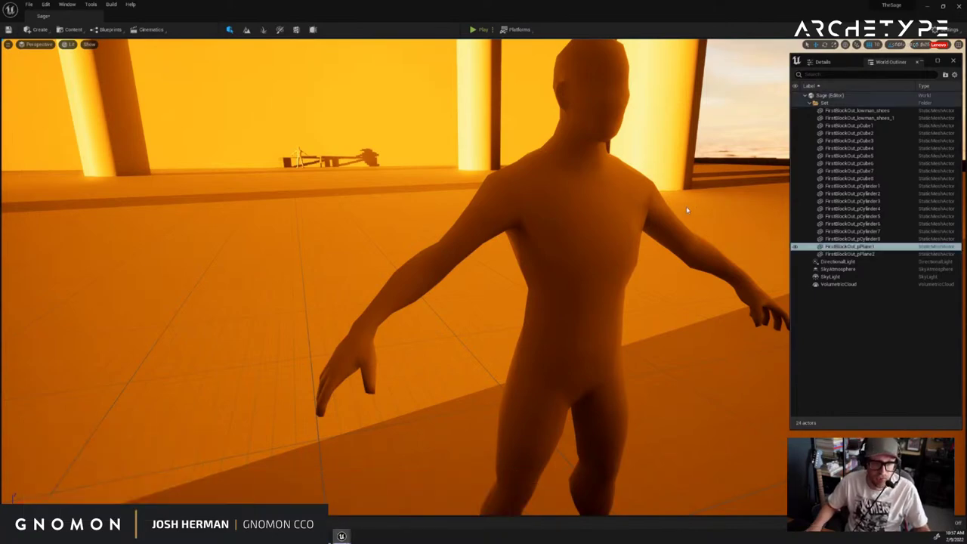
pyautogui.moveTo(687, 210); pyautogui.dragTo(773, 213, button='right')
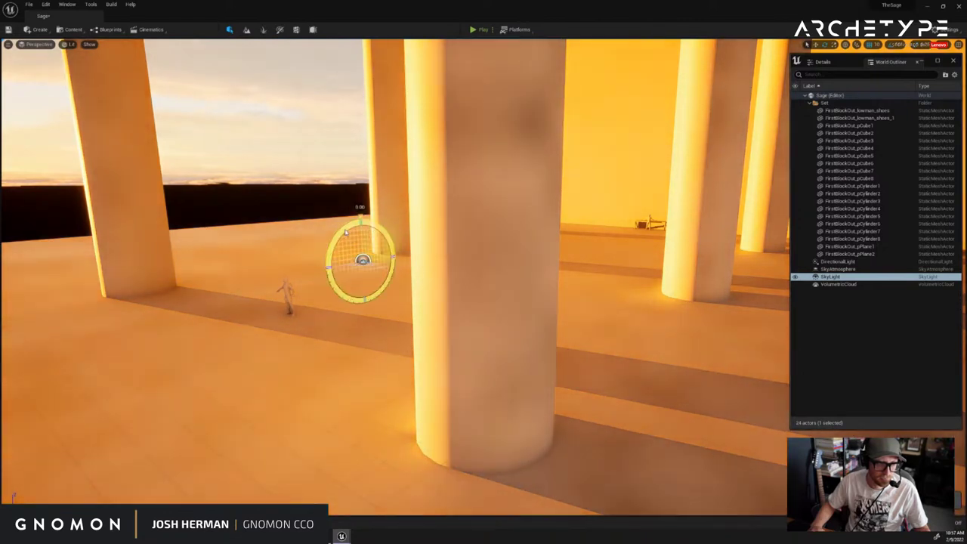
# Select the directional light and rotate it to a high sun angle for bright daylight across the blockout
pyautogui.moveTo(429, 217)
pyautogui.mouseDown(button='right')
pyautogui.moveTo(468, 212)
pyautogui.moveTo(427, 210)
pyautogui.mouseUp(button='right')
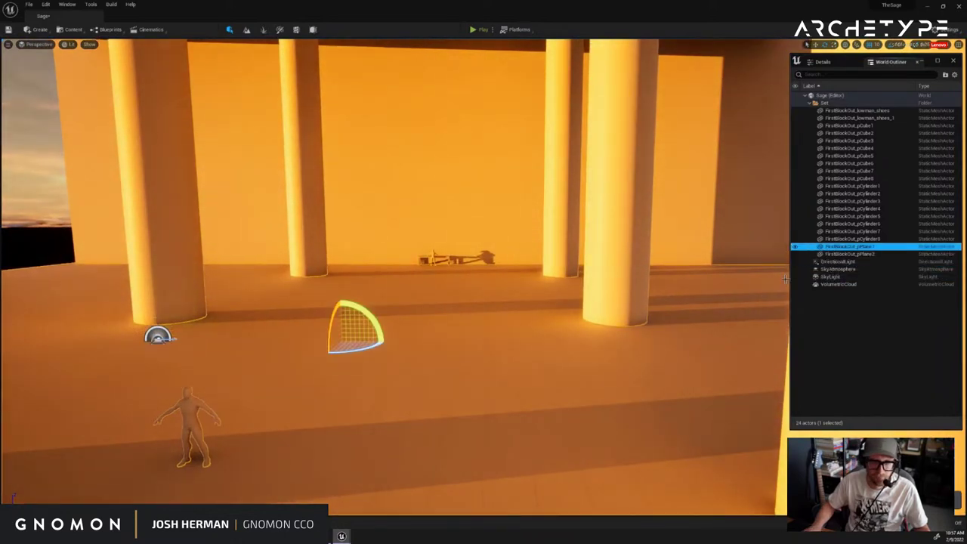
pyautogui.moveTo(194, 318); pyautogui.dragTo(273, 380)
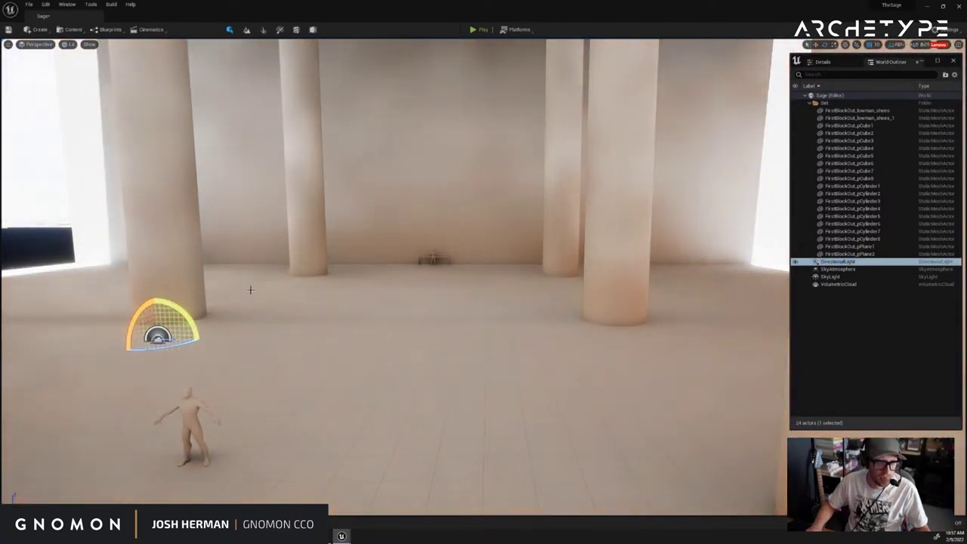
pyautogui.moveTo(251, 289); pyautogui.dragTo(549, 257, button='right')
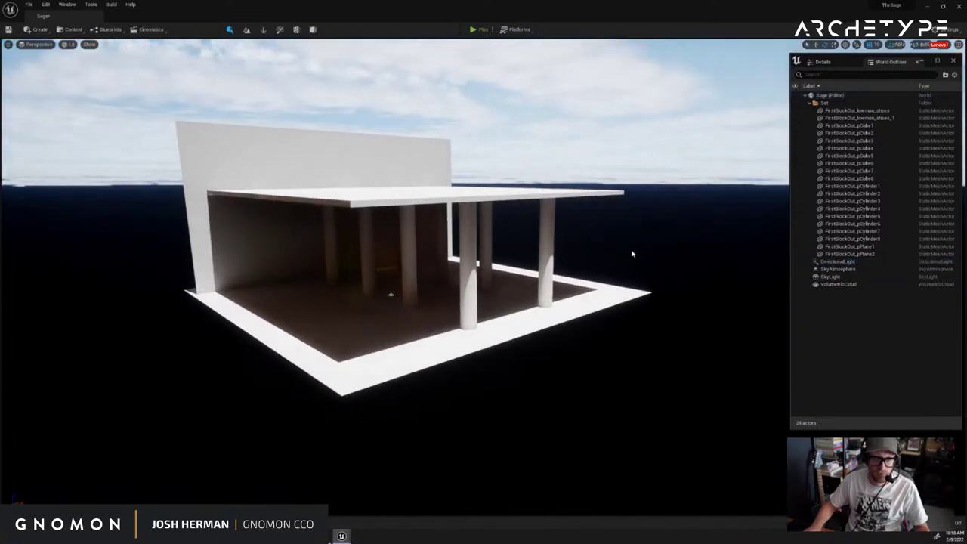
# Save the Sage level with all its pending changes
pyautogui.moveTo(648, 264); pyautogui.dragTo(454, 288, button='right')
pyautogui.hotkey('ctrl', 'space')
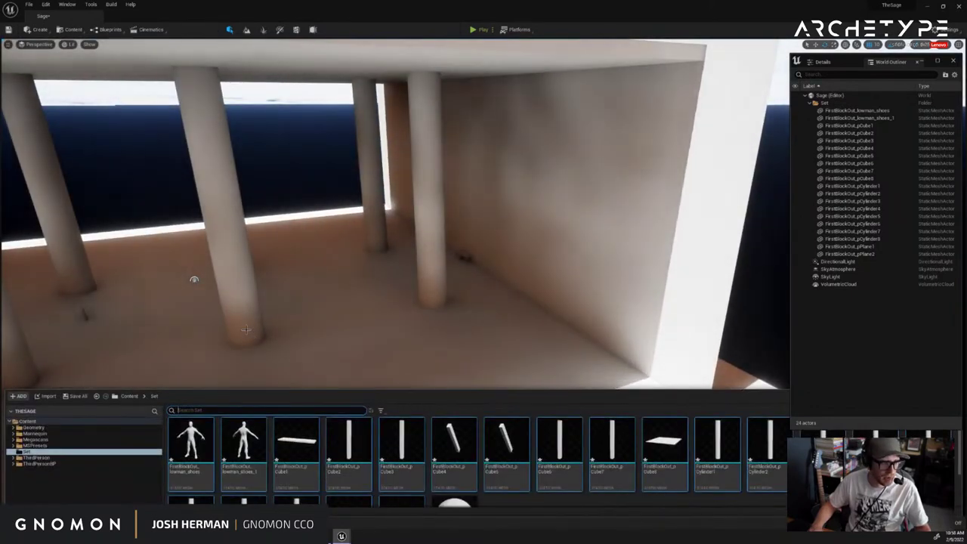
pyautogui.click(28, 4)
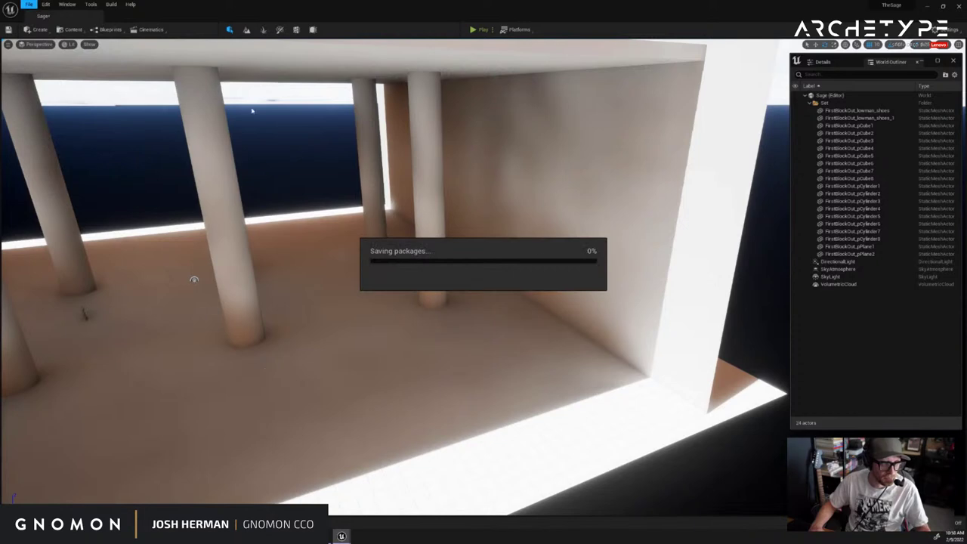
# Find the Patterned_Marble_Floor material in the Megascans Surfaces folder and apply it to the floor mesh
pyautogui.hotkey('ctrl', 'space')
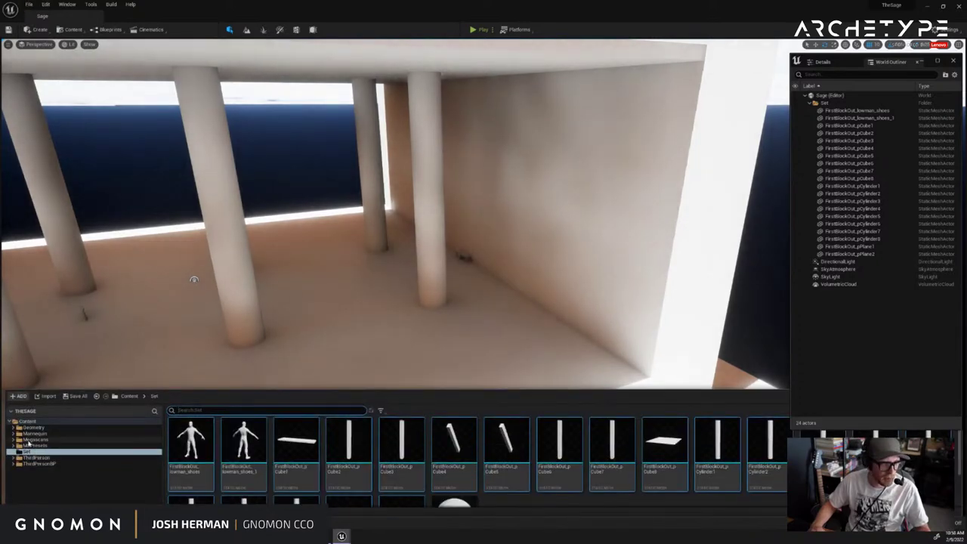
pyautogui.click(33, 439)
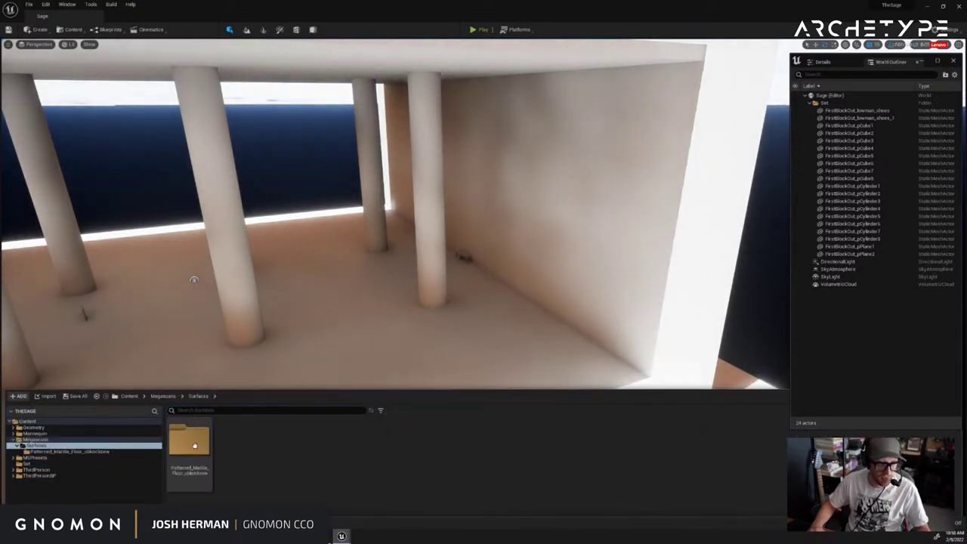
pyautogui.moveTo(343, 333); pyautogui.dragTo(346, 340)
pyautogui.moveTo(365, 362); pyautogui.dragTo(447, 340, button='right')
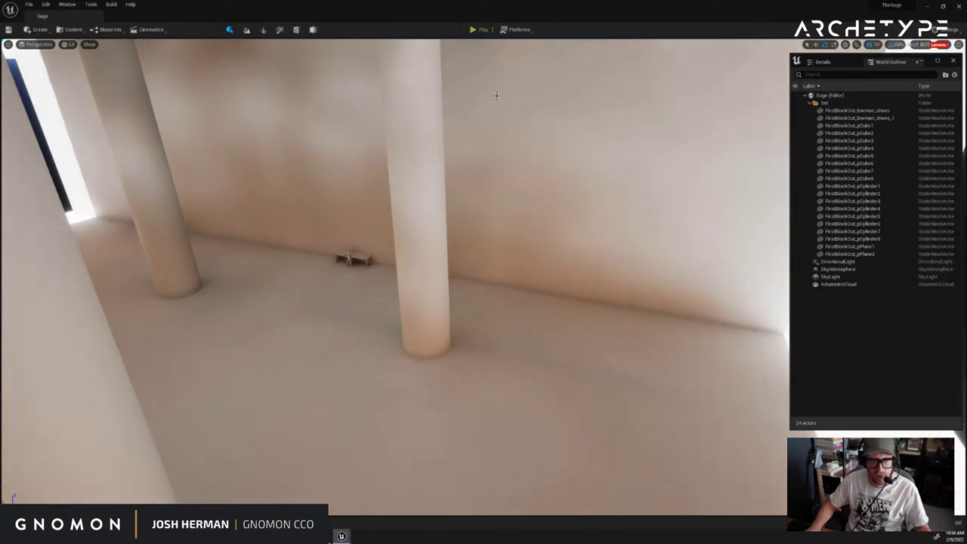
pyautogui.moveTo(342, 160); pyautogui.dragTo(370, 154, button='right')
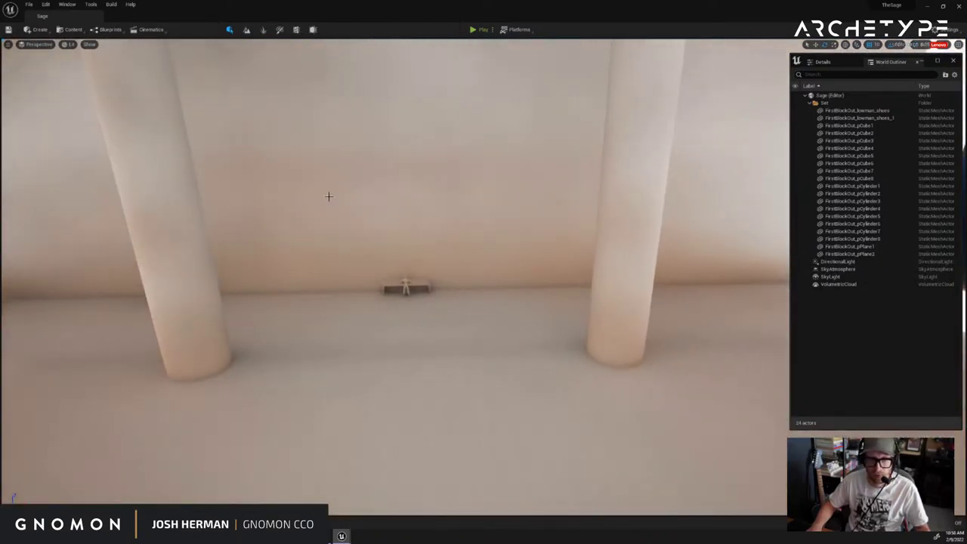
pyautogui.hotkey('ctrl', 'space')
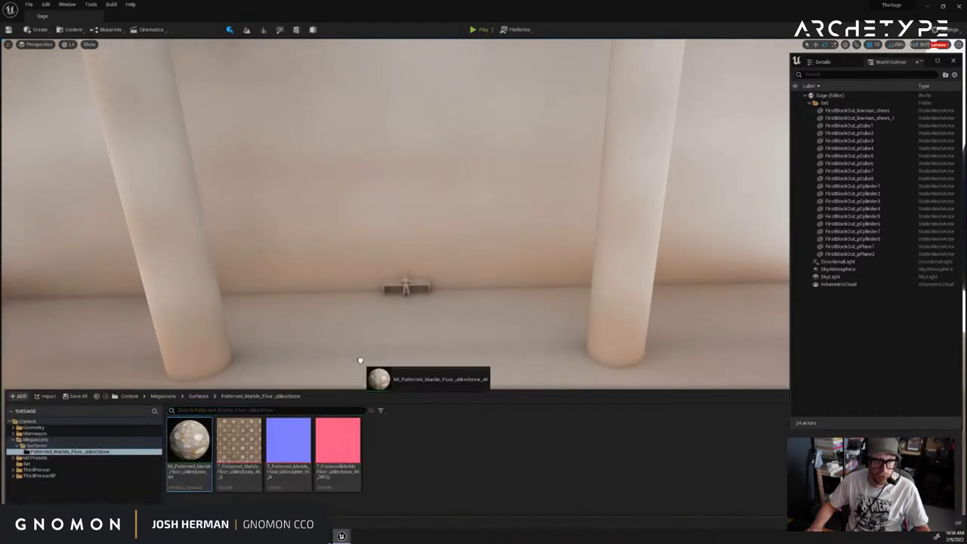
pyautogui.moveTo(360, 361); pyautogui.dragTo(360, 360)
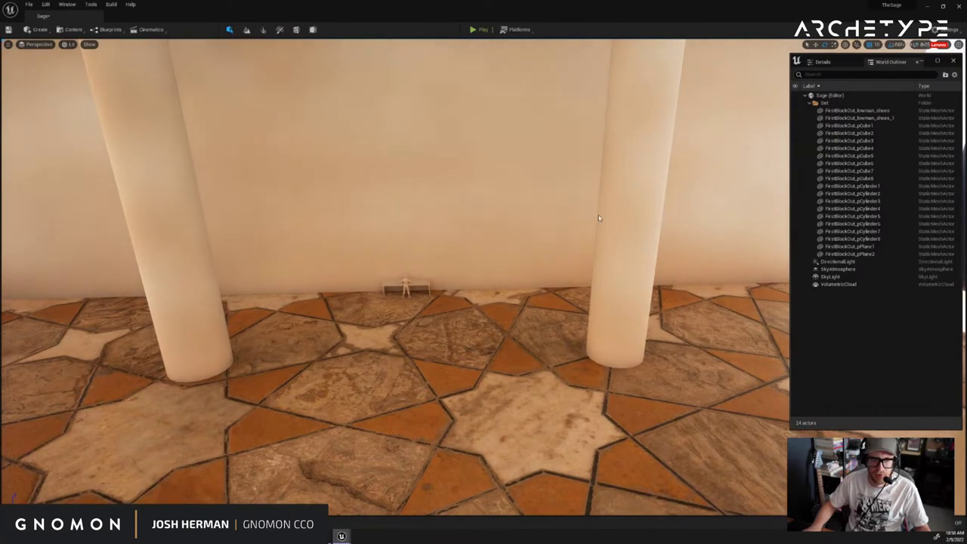
# Open Quixel Bridge and add the dark, ornate Patterned Marble Tiles surface from the Middle Eastern Floors collection to the project
pyautogui.keyDown('alt'); pyautogui.moveTo(598, 215); pyautogui.dragTo(568, 214); pyautogui.keyUp('alt')
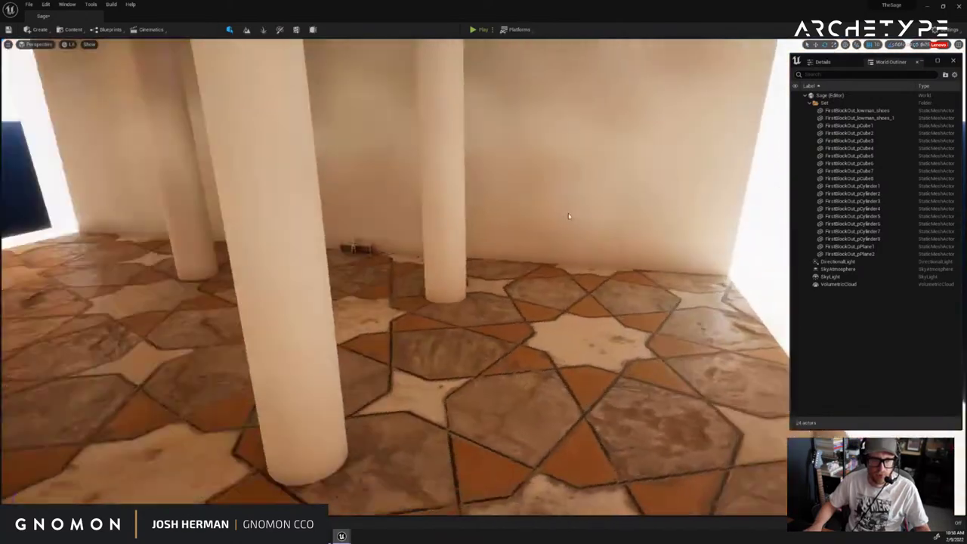
pyautogui.moveTo(569, 216)
pyautogui.mouseDown(button='right')
pyautogui.moveTo(529, 211)
pyautogui.moveTo(554, 206)
pyautogui.mouseUp(button='right')
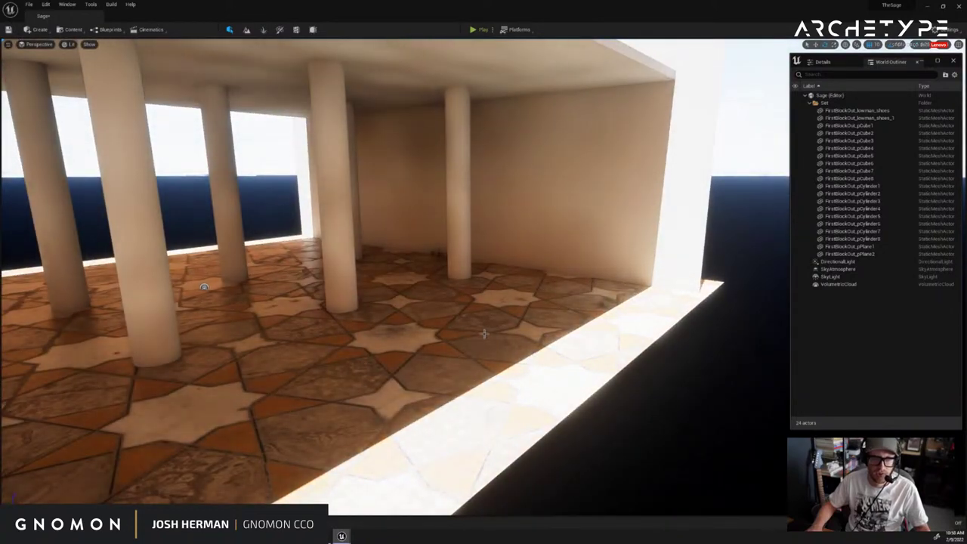
pyautogui.hotkey('ctrl', 'space')
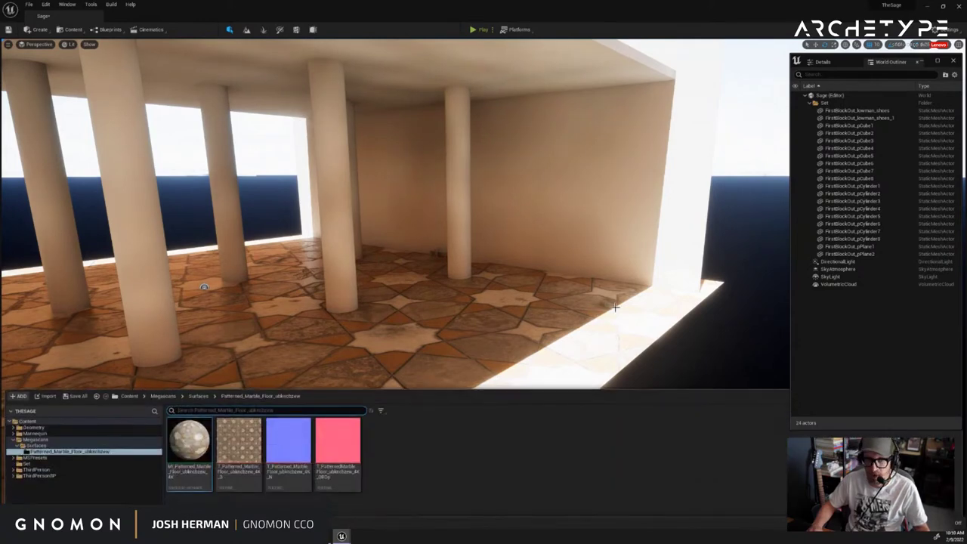
pyautogui.click(67, 30)
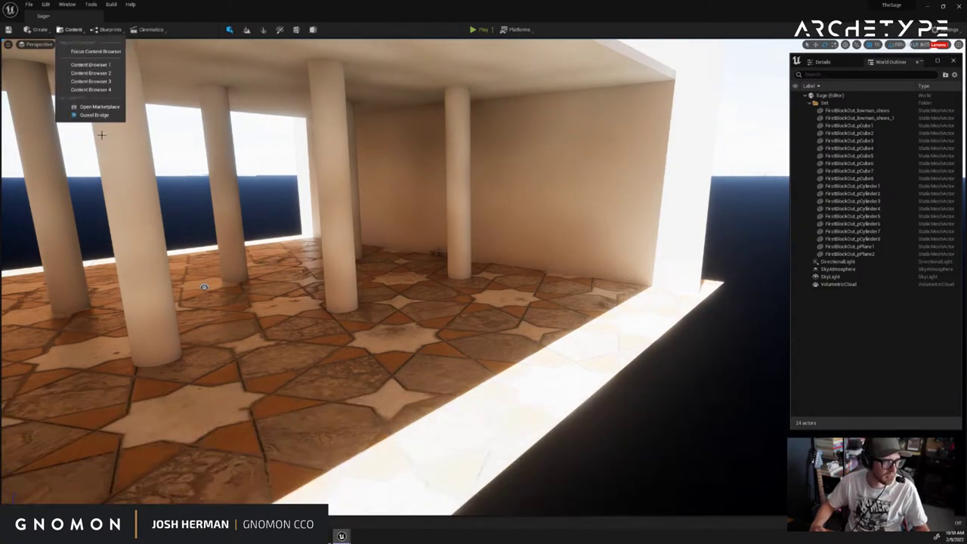
pyautogui.click(87, 117)
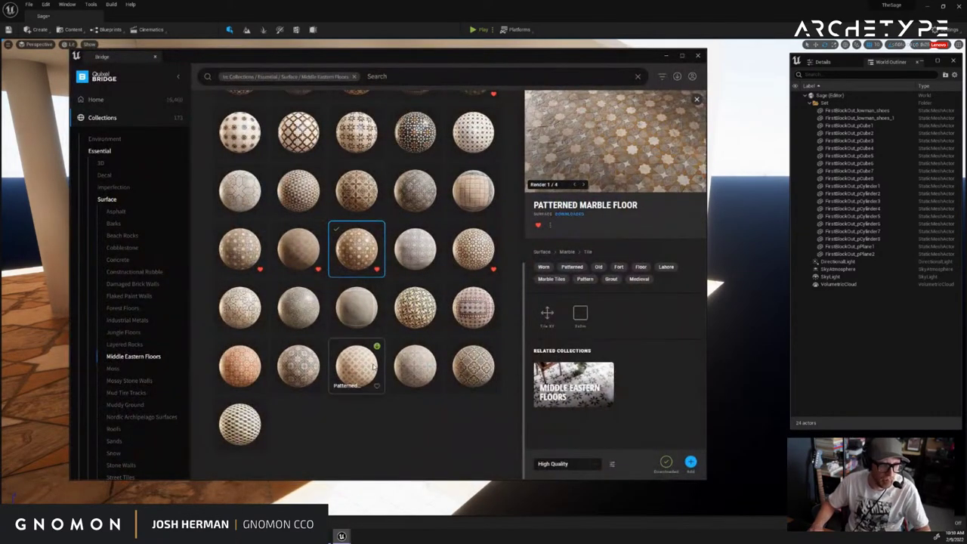
pyautogui.scroll(5, 295, 356)
pyautogui.click(306, 328)
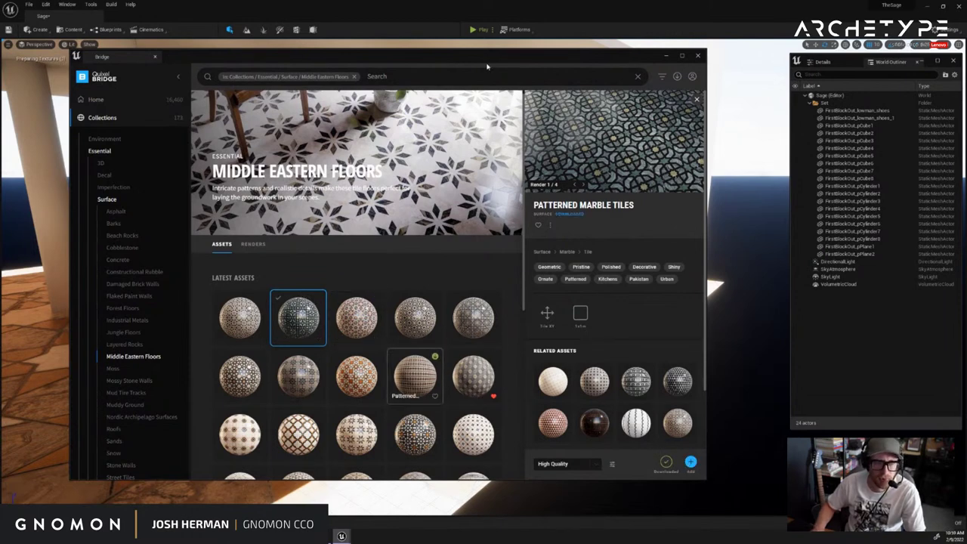
pyautogui.moveTo(494, 55); pyautogui.dragTo(487, 54)
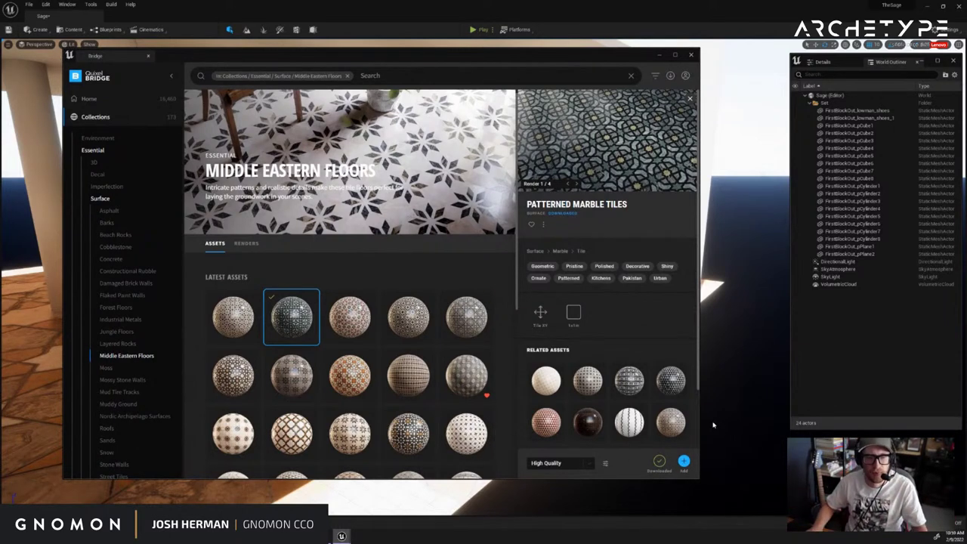
# Download the black, grid-lined Patterned Marble Tiles from the related assets at High Quality, add them to the project and minimize Bridge
pyautogui.click(587, 422)
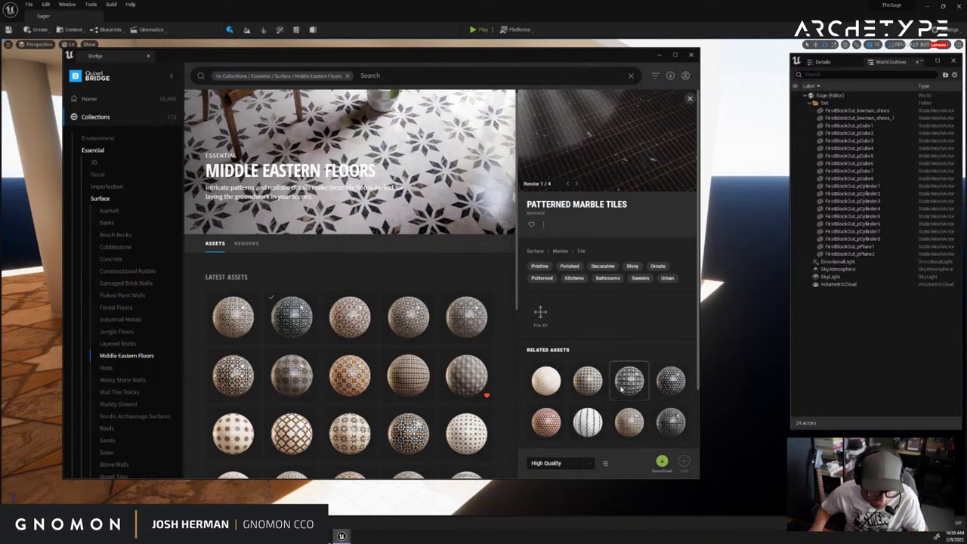
pyautogui.scroll(-1, 623, 391)
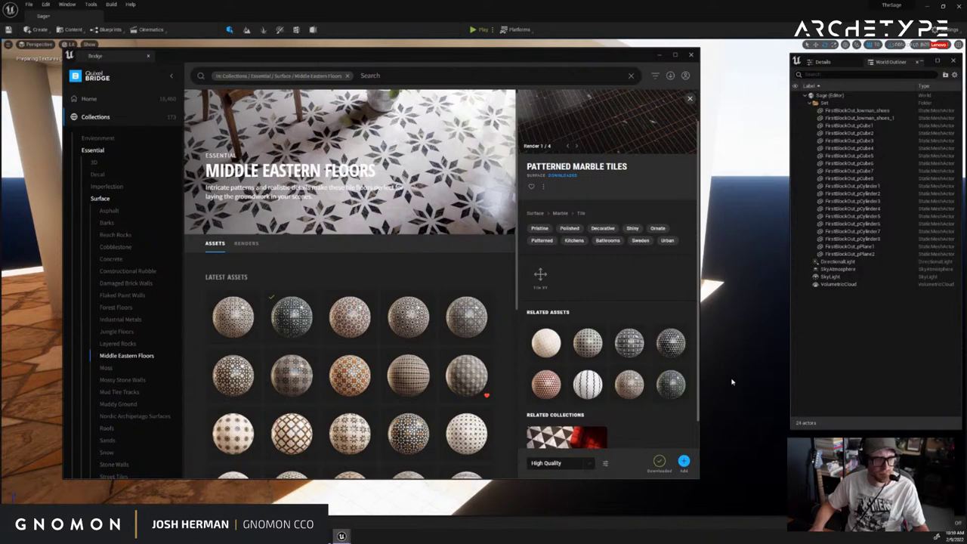
pyautogui.moveTo(743, 368); pyautogui.dragTo(693, 161, button='right')
pyautogui.click(660, 56)
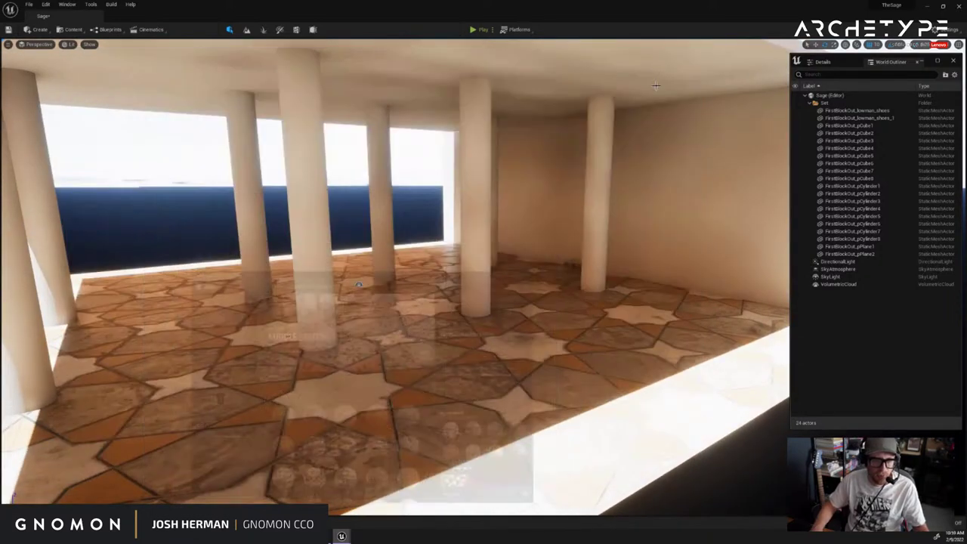
# Apply the dark, ornate Patterned_Marble_Tiles material to the floor mesh and view it closer
pyautogui.click(69, 463)
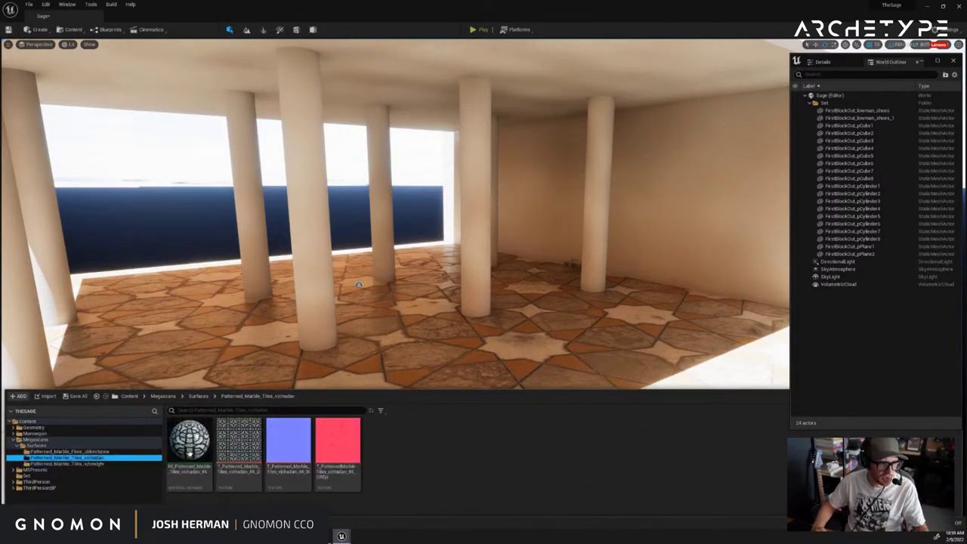
pyautogui.moveTo(191, 438); pyautogui.dragTo(543, 338)
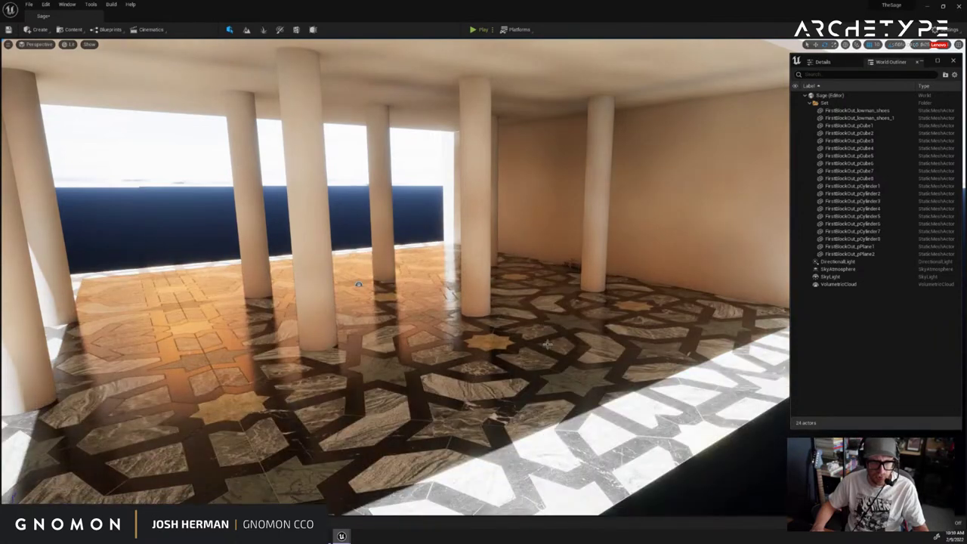
pyautogui.press('w')
pyautogui.moveTo(551, 344); pyautogui.dragTo(565, 347, button='right')
pyautogui.moveTo(564, 348); pyautogui.dragTo(278, 366)
# Put the Patterned_Marble_Floor material back on the floor and view it from near ground level
pyautogui.hotkey('ctrl', 'space')
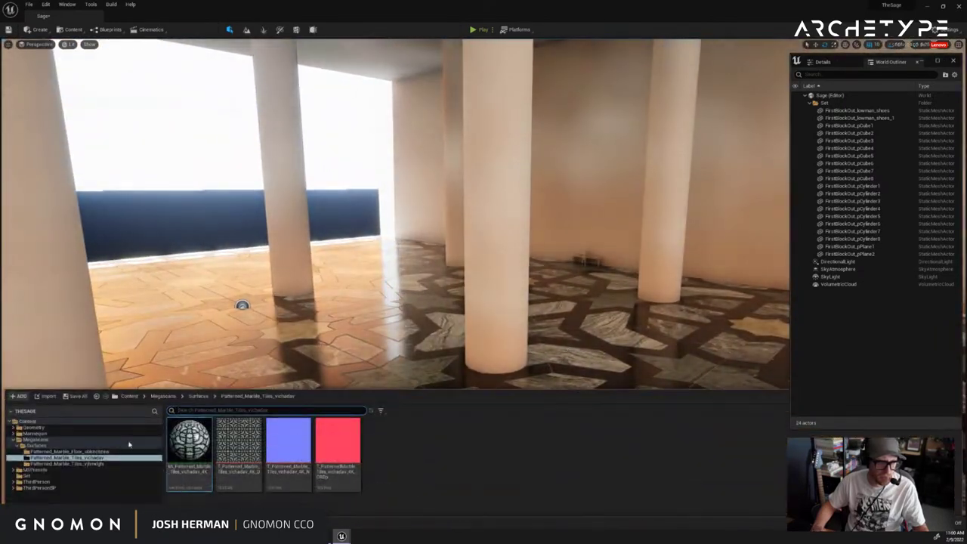
pyautogui.moveTo(227, 387); pyautogui.dragTo(438, 326)
pyautogui.moveTo(437, 326); pyautogui.dragTo(433, 313, button='right')
pyautogui.press('w')
pyautogui.press('q')
pyautogui.moveTo(432, 314); pyautogui.dragTo(506, 336)
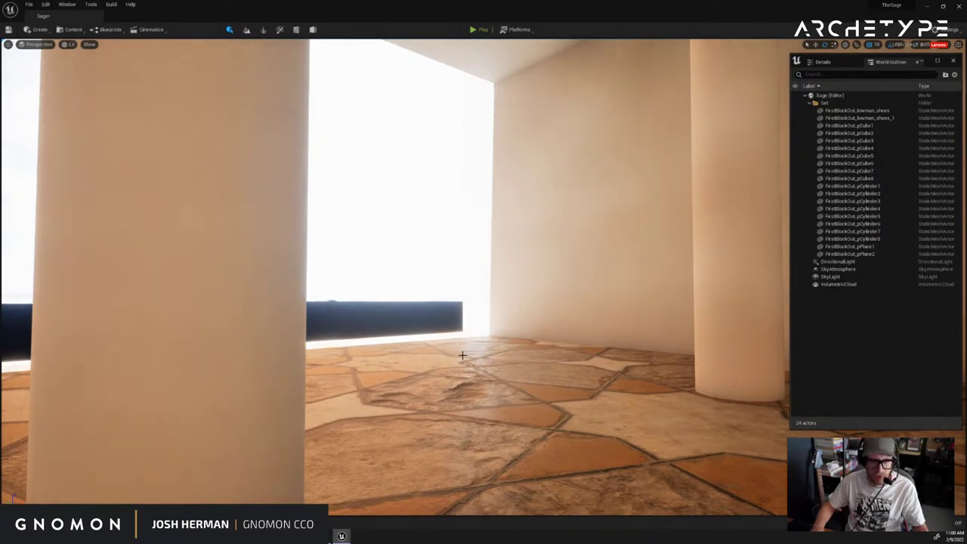
pyautogui.press('s')
pyautogui.moveTo(462, 355); pyautogui.dragTo(490, 326, button='right')
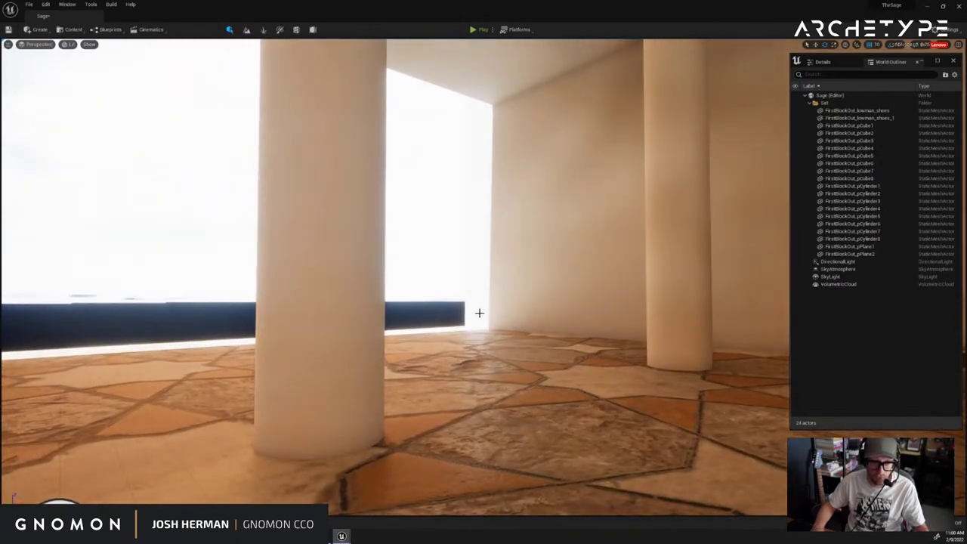
# Compare how the Patterned Marble Floor and the dark marble tiles reflect light, from low and wider viewpoints
pyautogui.moveTo(447, 165); pyautogui.dragTo(424, 247, button='right')
pyautogui.press('w')
pyautogui.press('s')
pyautogui.press('w')
pyautogui.press('w')
pyautogui.press('q')
pyautogui.press('w')
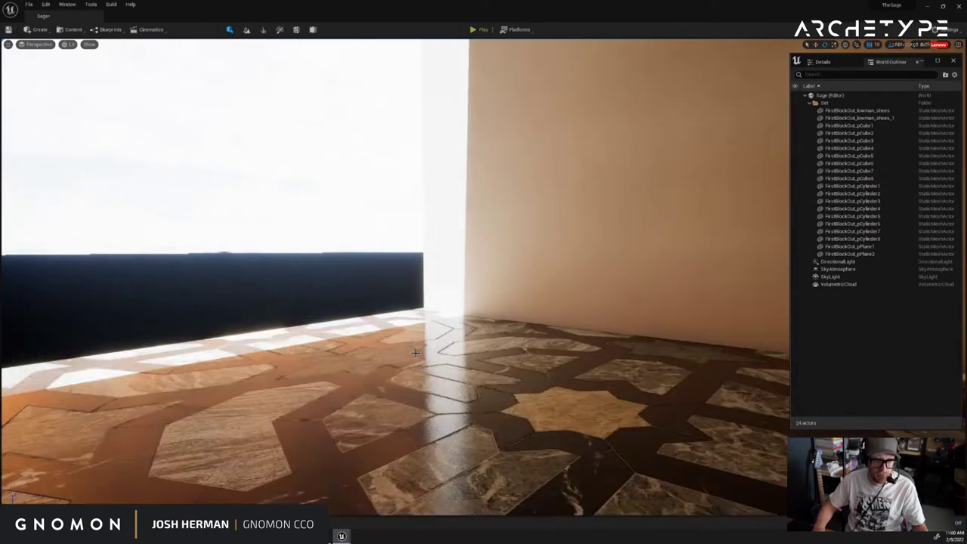
pyautogui.press('s')
pyautogui.moveTo(514, 367); pyautogui.dragTo(539, 367, button='right')
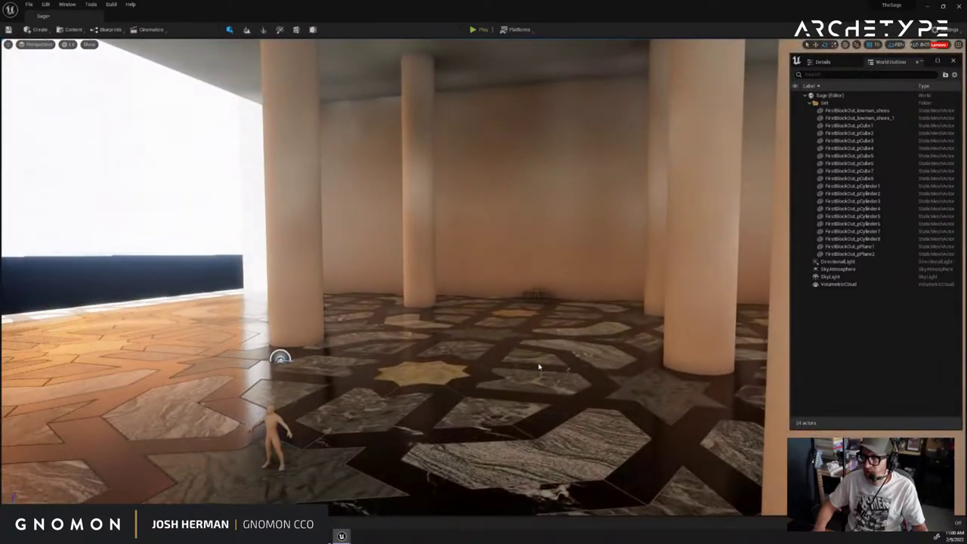
# Apply the black, grid-lined Patterned_Marble_Tiles material to the back wall
pyautogui.hotkey('ctrl', 'space')
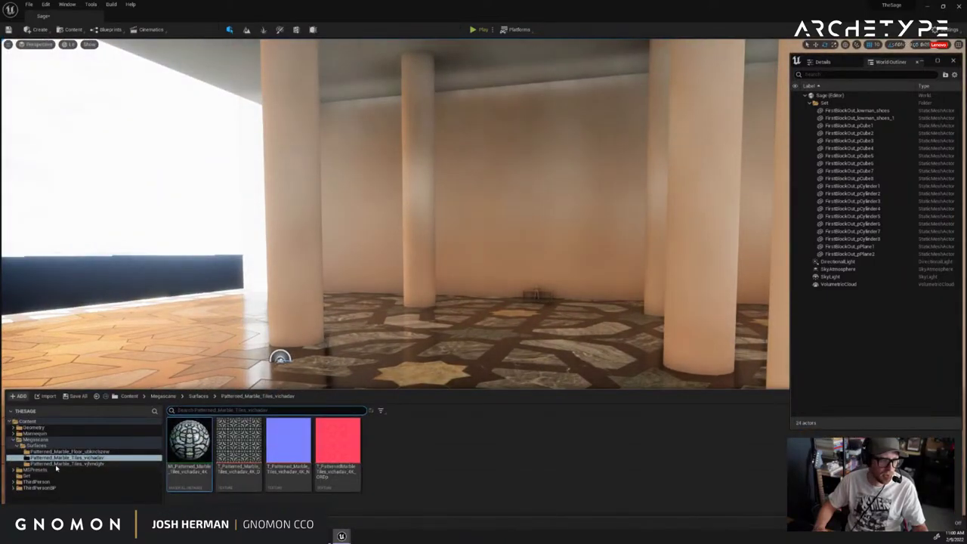
pyautogui.moveTo(277, 368); pyautogui.dragTo(472, 272)
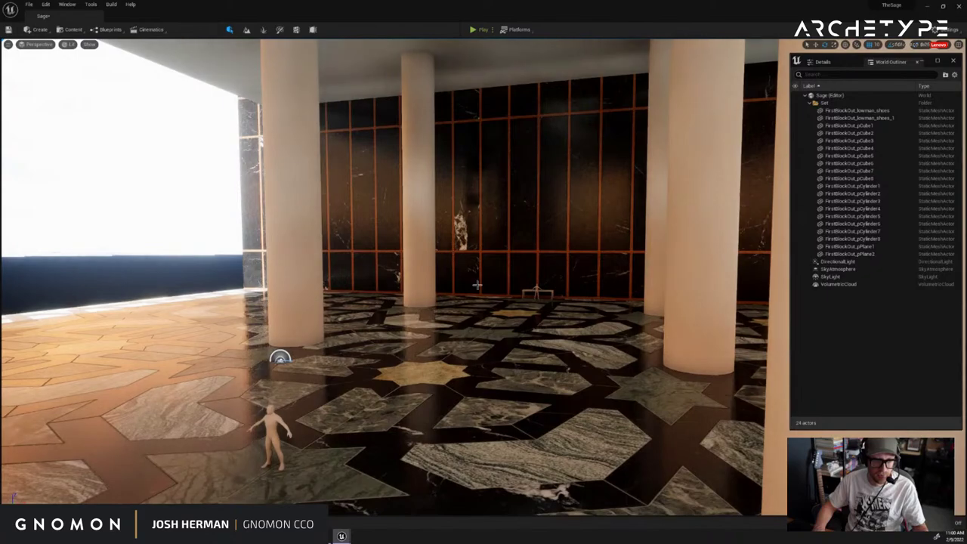
pyautogui.moveTo(474, 290); pyautogui.dragTo(396, 311, button='right')
# Apply the black, grid-lined Patterned_Marble_Tiles material to the floor mesh
pyautogui.hotkey('ctrl', 'space')
pyautogui.moveTo(224, 418); pyautogui.dragTo(406, 373)
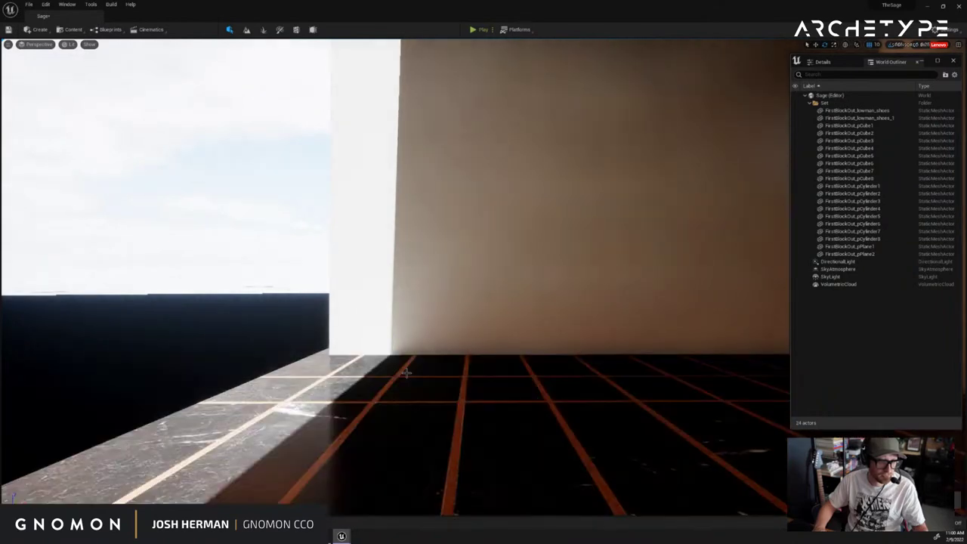
pyautogui.moveTo(405, 373); pyautogui.dragTo(432, 375, button='right')
# Apply the Patterned_Marble_Floor material to the plain wall beside the open edge
pyautogui.hotkey('ctrl', 'space')
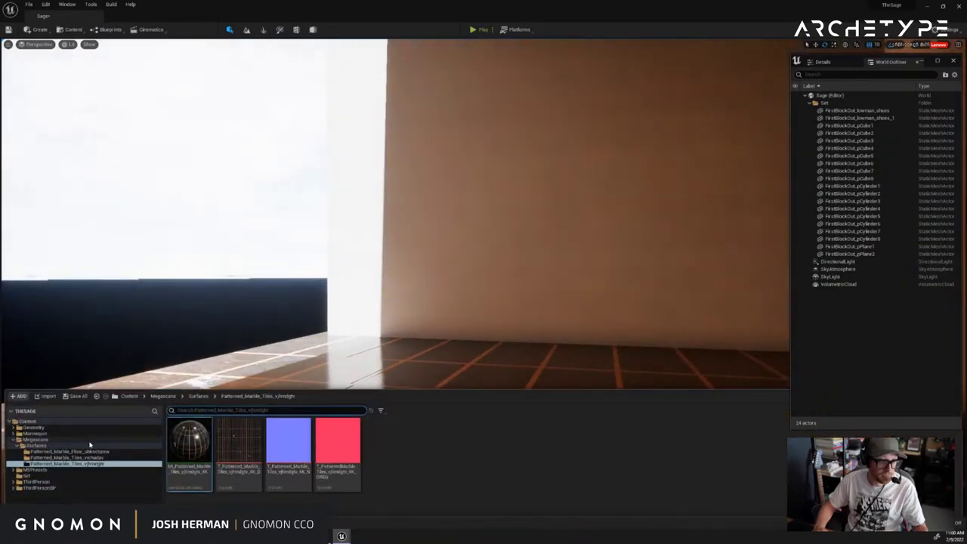
pyautogui.moveTo(189, 441); pyautogui.dragTo(491, 239)
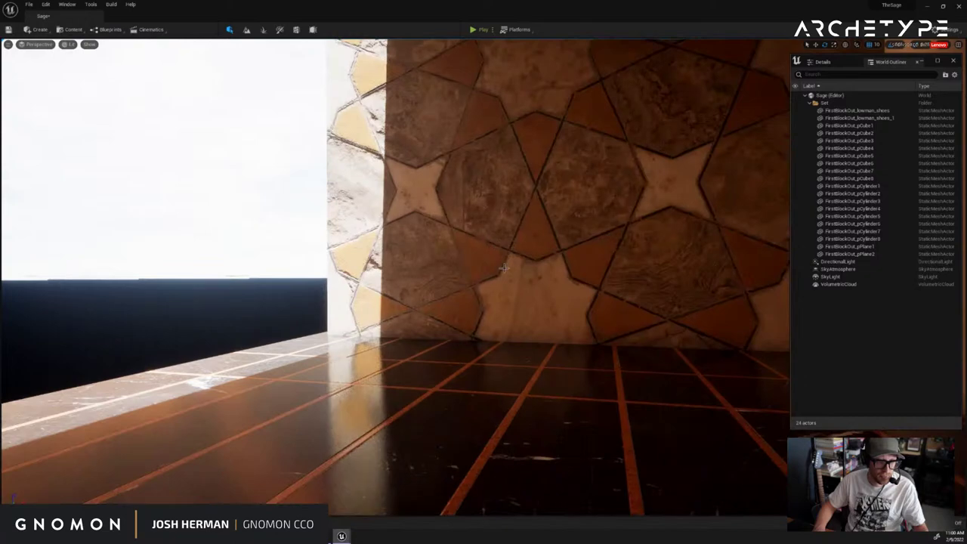
pyautogui.scroll(-3, 504, 270)
pyautogui.moveTo(505, 269); pyautogui.dragTo(529, 273, button='right')
# Apply the dark, ornate Patterned_Marble_Tiles material to a pillar near the open edge of the building
pyautogui.hotkey('ctrl', 'space')
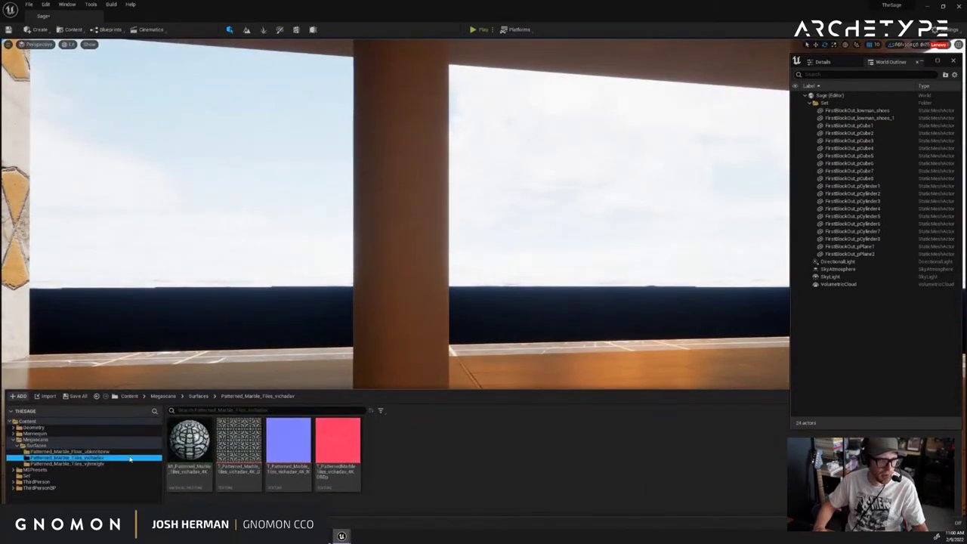
pyautogui.moveTo(384, 326); pyautogui.dragTo(384, 328)
pyautogui.moveTo(384, 327); pyautogui.dragTo(323, 351, button='right')
pyautogui.hotkey('ctrl', 'space')
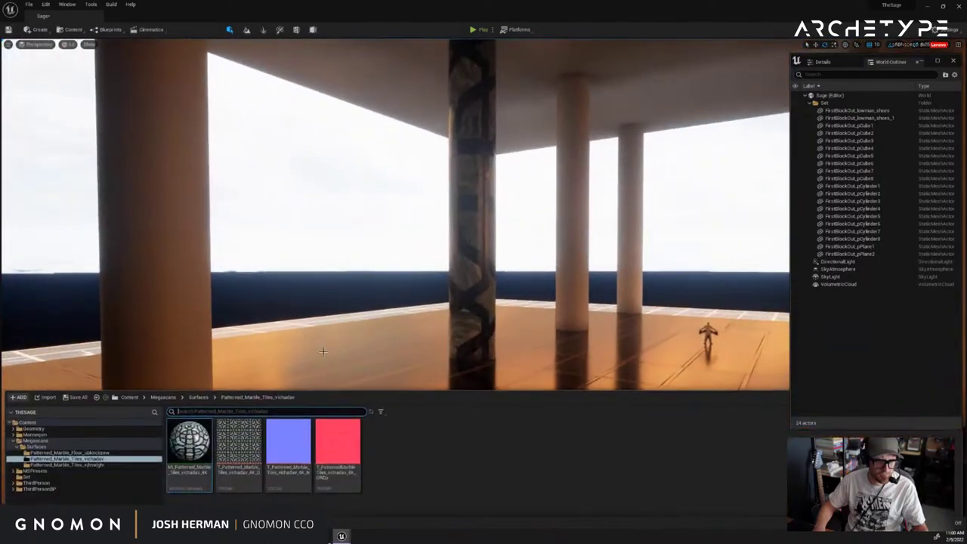
# Apply the dark, ornate Patterned_Marble_Tiles material to the other plain pillars along the first row
pyautogui.moveTo(185, 429); pyautogui.dragTo(163, 325)
pyautogui.hotkey('ctrl', 'space')
pyautogui.moveTo(189, 442); pyautogui.dragTo(576, 273)
pyautogui.hotkey('ctrl', 'space')
pyautogui.moveTo(189, 442); pyautogui.dragTo(635, 272)
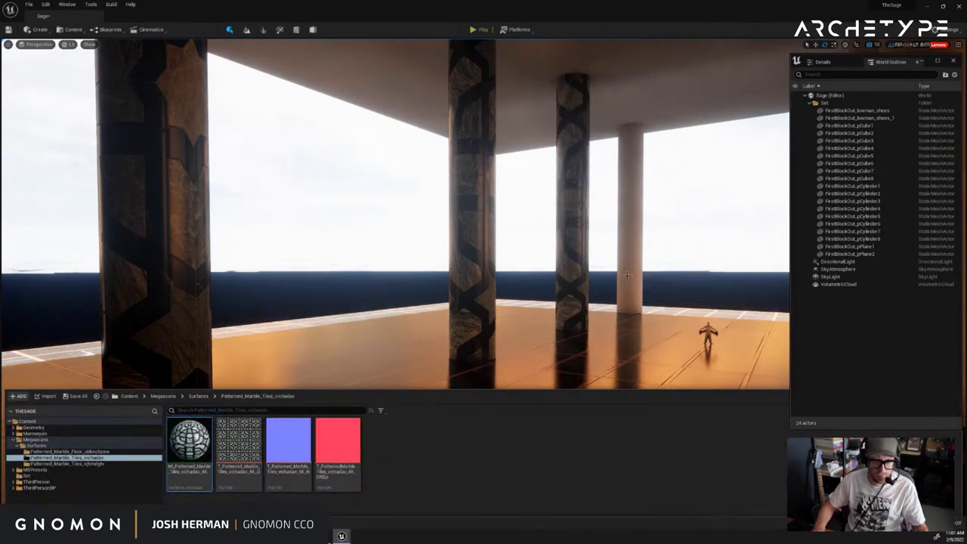
pyautogui.moveTo(637, 273); pyautogui.dragTo(695, 293, button='right')
# Apply the dark, ornate Patterned_Marble_Tiles material to the remaining plain pillars on the opposite side
pyautogui.hotkey('ctrl', 'space')
pyautogui.moveTo(577, 313); pyautogui.dragTo(577, 313)
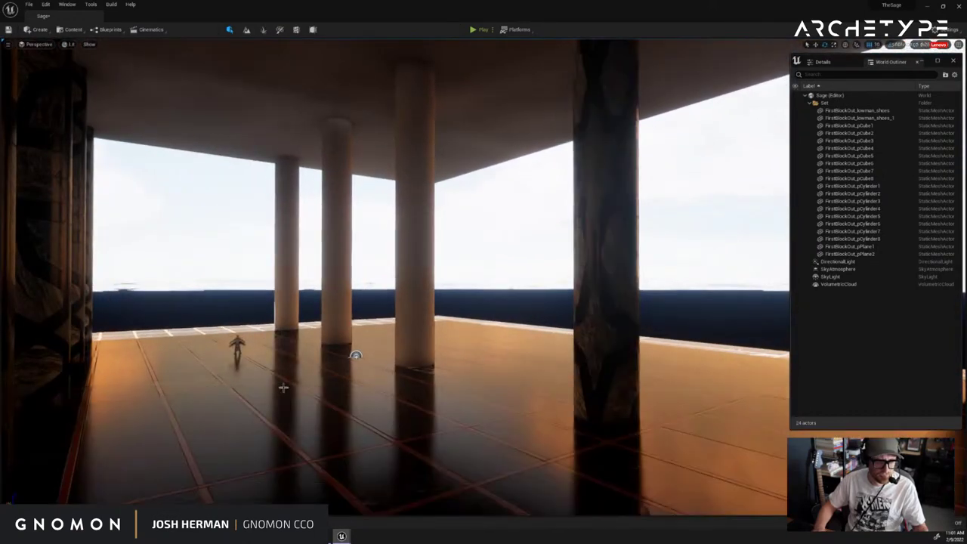
pyautogui.hotkey('ctrl', 'space')
pyautogui.moveTo(419, 318); pyautogui.dragTo(419, 318)
pyautogui.hotkey('ctrl', 'space')
pyautogui.moveTo(189, 442); pyautogui.dragTo(287, 287)
pyautogui.hotkey('ctrl', 'space')
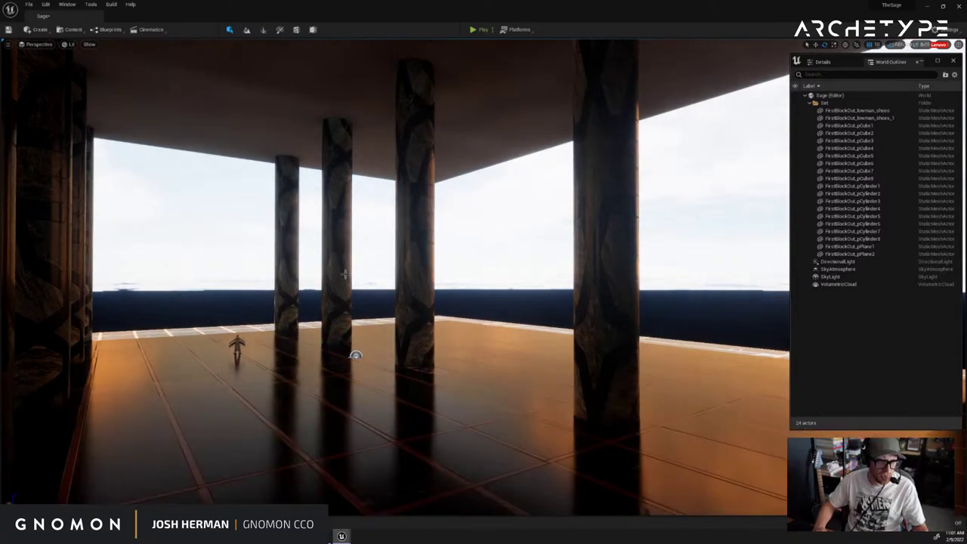
pyautogui.moveTo(189, 442); pyautogui.dragTo(406, 75)
# Apply the Patterned_Marble_Floor material to the ceiling slab
pyautogui.hotkey('ctrl', 'space')
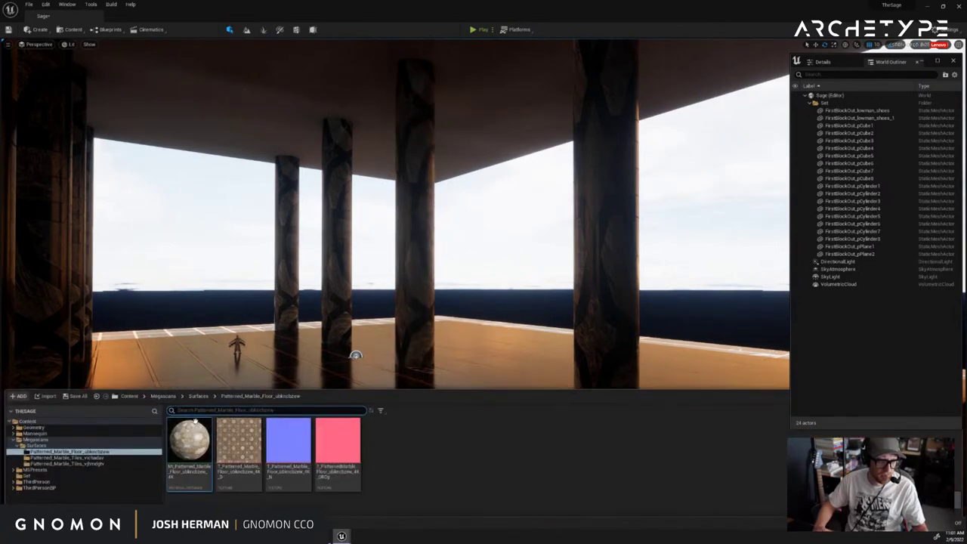
pyautogui.moveTo(189, 450); pyautogui.dragTo(257, 142)
pyautogui.moveTo(316, 158); pyautogui.dragTo(260, 333, button='right')
# Apply the dark, ornate Patterned_Marble_Tiles material to the floor mesh
pyautogui.hotkey('ctrl', 'space')
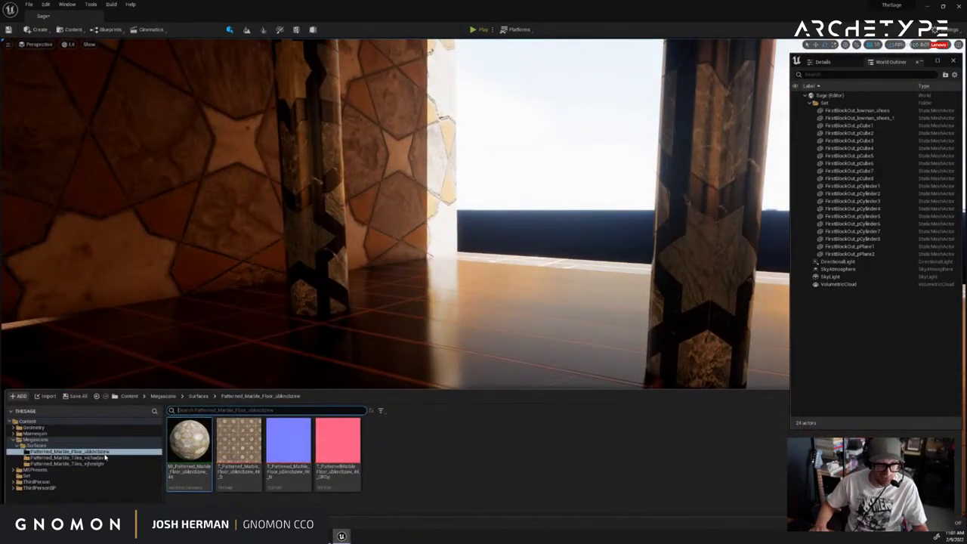
pyautogui.moveTo(169, 466); pyautogui.dragTo(421, 324)
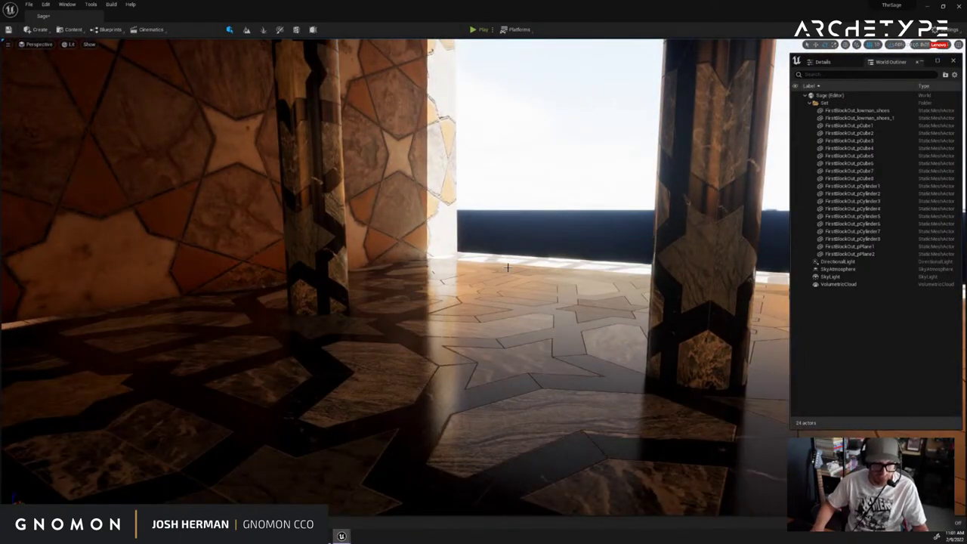
pyautogui.moveTo(522, 224); pyautogui.dragTo(498, 229, button='right')
# Replace the ornate material on the pillars near the star-patterned wall with the black, grid-lined Patterned_Marble_Tiles
pyautogui.hotkey('ctrl', 'space')
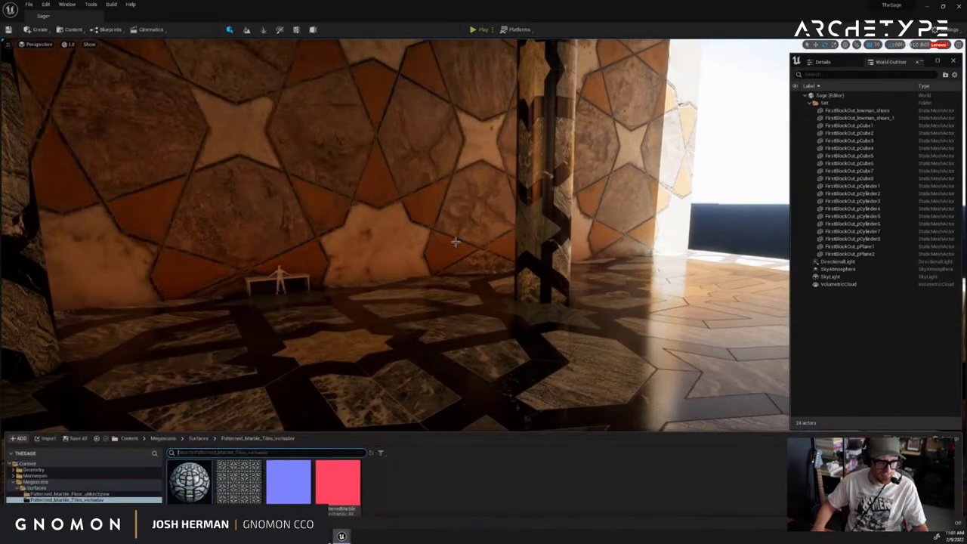
pyautogui.moveTo(199, 438); pyautogui.dragTo(542, 241)
pyautogui.moveTo(482, 292); pyautogui.dragTo(355, 399, button='right')
pyautogui.hotkey('ctrl', 'space')
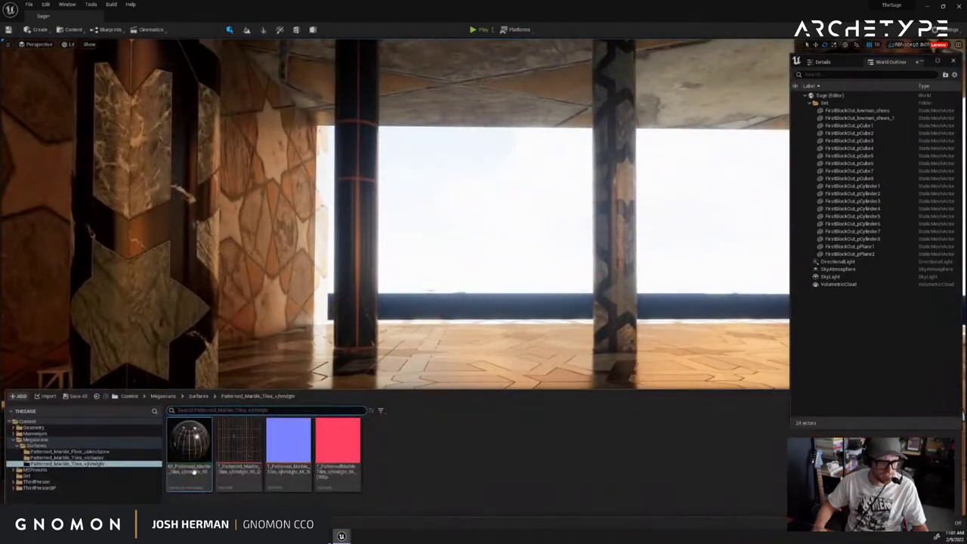
pyautogui.moveTo(194, 466); pyautogui.dragTo(182, 353)
pyautogui.hotkey('ctrl', 'space')
pyautogui.moveTo(199, 462); pyautogui.dragTo(614, 275)
pyautogui.moveTo(614, 276); pyautogui.dragTo(557, 295, button='right')
# Apply the black, grid-lined Patterned_Marble_Tiles material to the remaining pillars and save all changes
pyautogui.hotkey('ctrl', 'space')
pyautogui.moveTo(190, 482); pyautogui.dragTo(552, 269)
pyautogui.moveTo(552, 269); pyautogui.dragTo(549, 267, button='right')
pyautogui.hotkey('ctrl', 'space')
pyautogui.moveTo(193, 450); pyautogui.dragTo(576, 293)
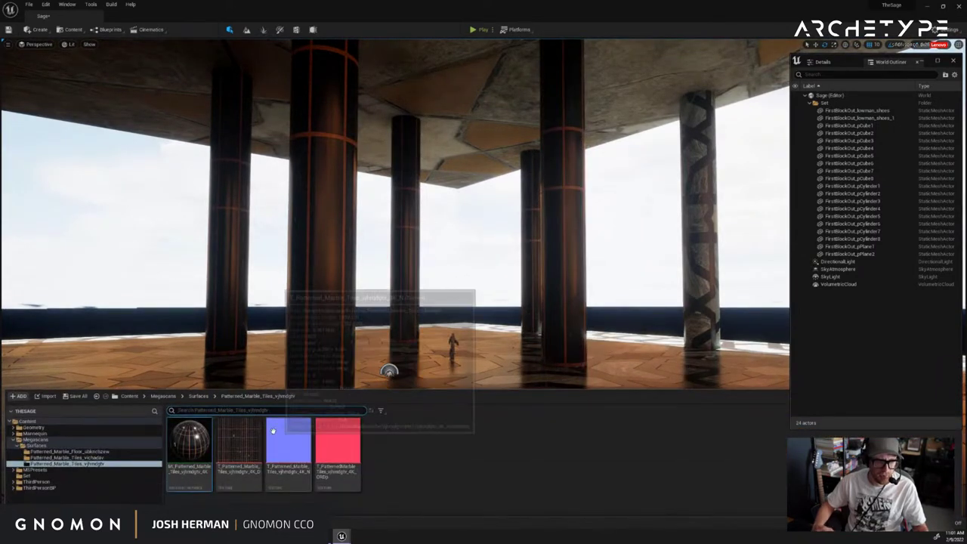
pyautogui.moveTo(195, 438); pyautogui.dragTo(684, 273)
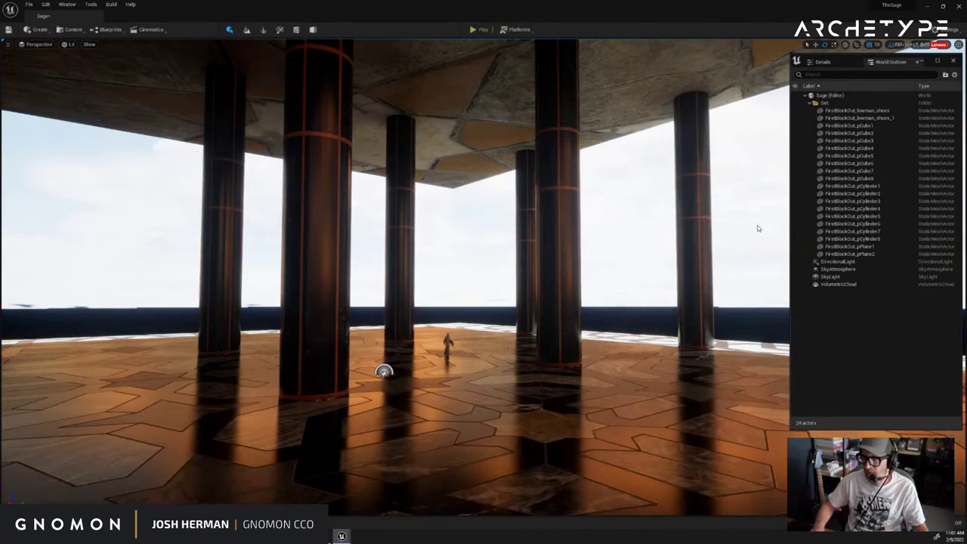
pyautogui.click(29, 4)
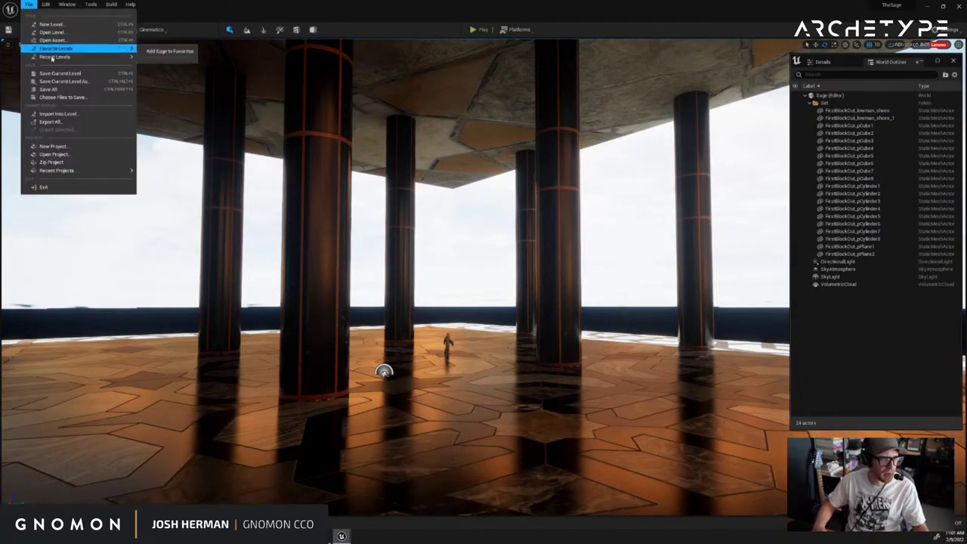
pyautogui.click(58, 90)
# Select the ceiling slab and examine the marble-covered building from inside and outside
pyautogui.click(455, 100)
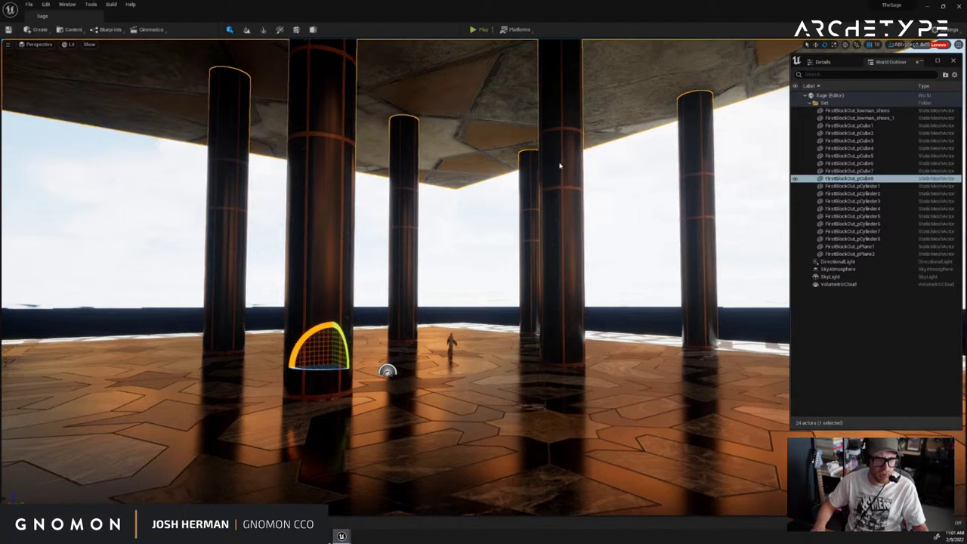
pyautogui.moveTo(559, 165); pyautogui.dragTo(539, 169, button='right')
pyautogui.press('w')
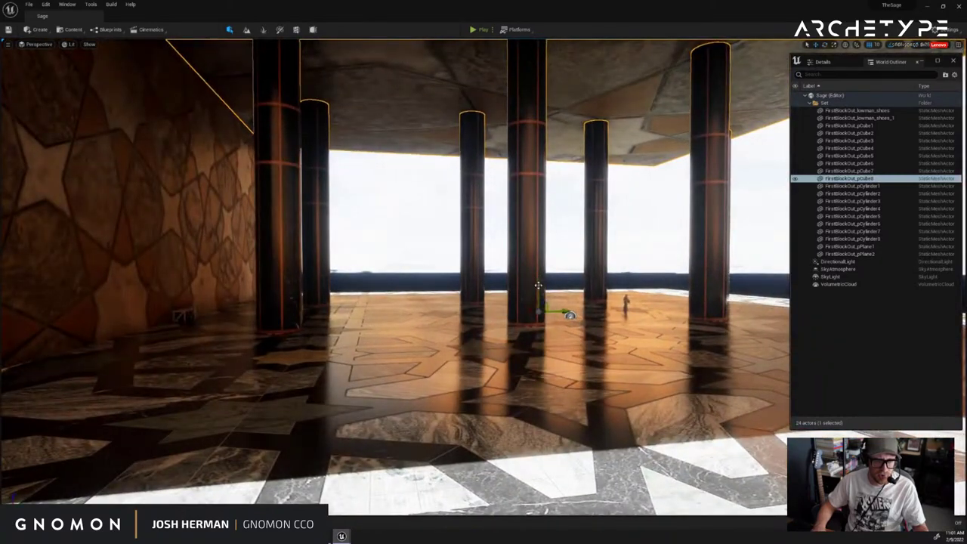
pyautogui.moveTo(538, 285); pyautogui.dragTo(554, 429)
pyautogui.click(441, 263)
pyautogui.moveTo(441, 263); pyautogui.dragTo(370, 269, button='right')
pyautogui.press('w')
pyautogui.moveTo(369, 270); pyautogui.dragTo(568, 268)
pyautogui.click(445, 261)
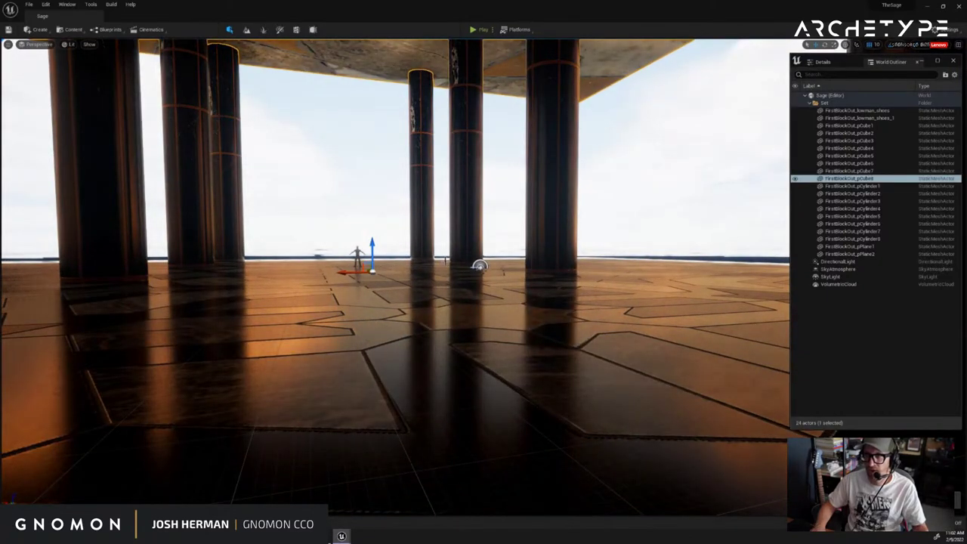
pyautogui.moveTo(387, 177); pyautogui.dragTo(509, 188, button='right')
pyautogui.moveTo(510, 187); pyautogui.dragTo(433, 245)
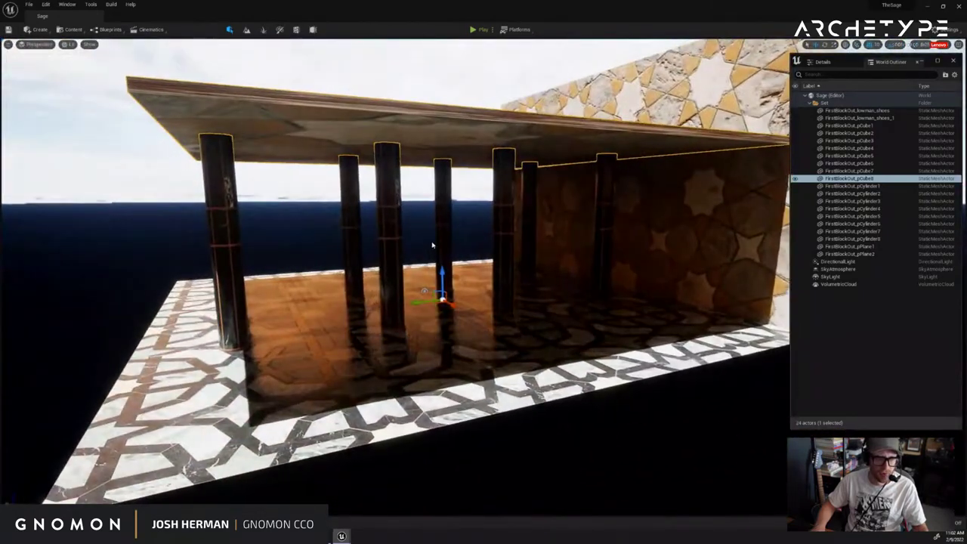
# Duplicate the ceiling slab downward between roof and floor and scale the copy down to a small panel
pyautogui.moveTo(499, 248); pyautogui.dragTo(452, 267)
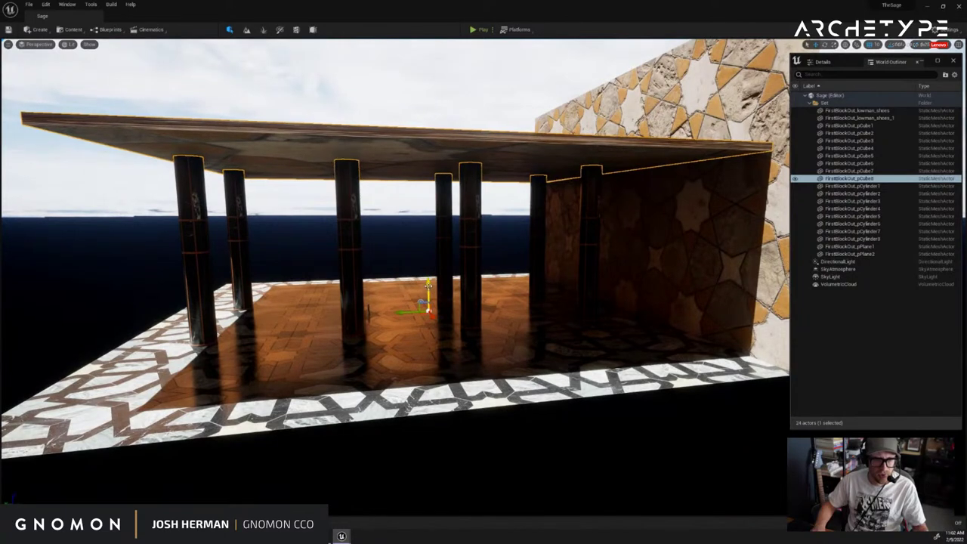
pyautogui.keyDown('alt'); pyautogui.moveTo(428, 285); pyautogui.dragTo(433, 353); pyautogui.keyUp('alt')
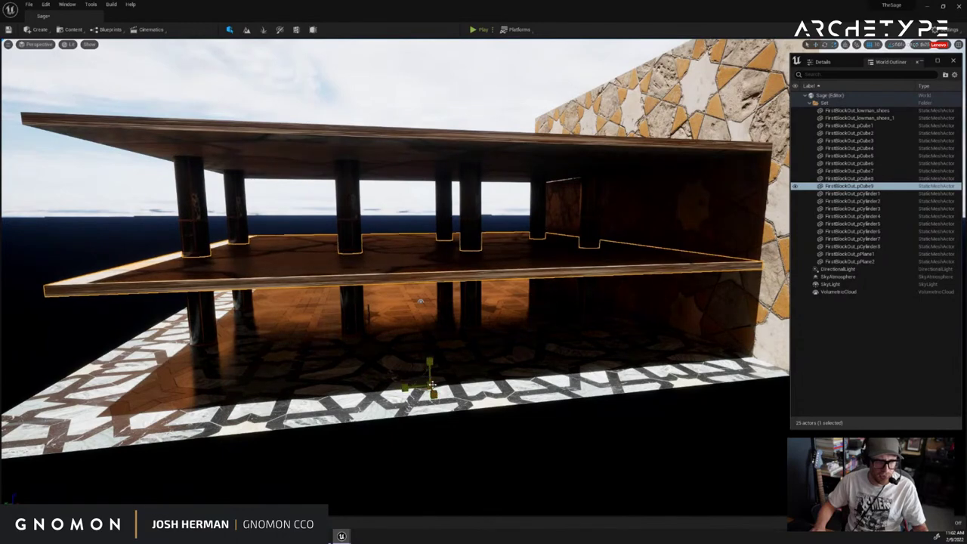
pyautogui.moveTo(433, 385)
pyautogui.mouseDown()
pyautogui.moveTo(397, 380)
pyautogui.moveTo(442, 380)
pyautogui.moveTo(415, 387)
pyautogui.moveTo(425, 387)
pyautogui.mouseUp()
pyautogui.hotkey('ctrl', 'z')
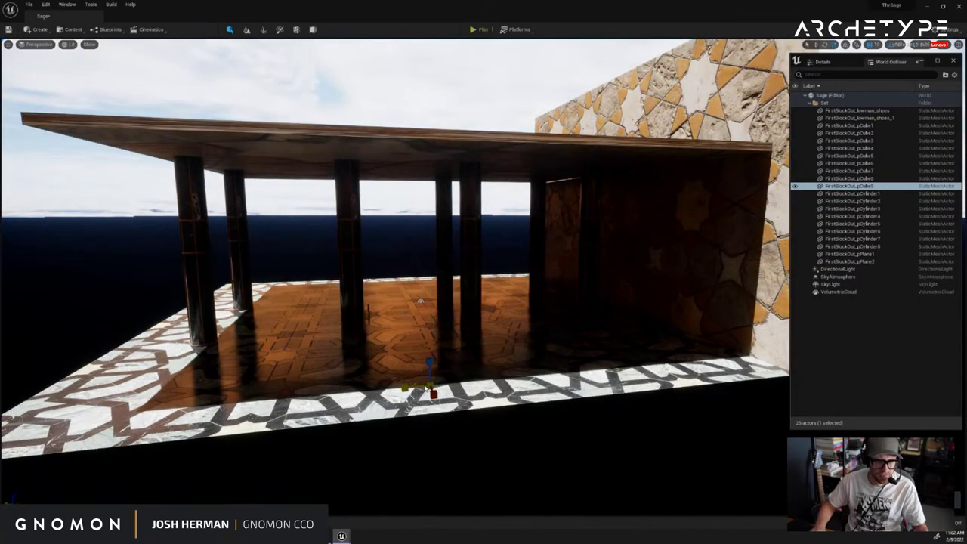
pyautogui.hotkey('ctrl', 'z')
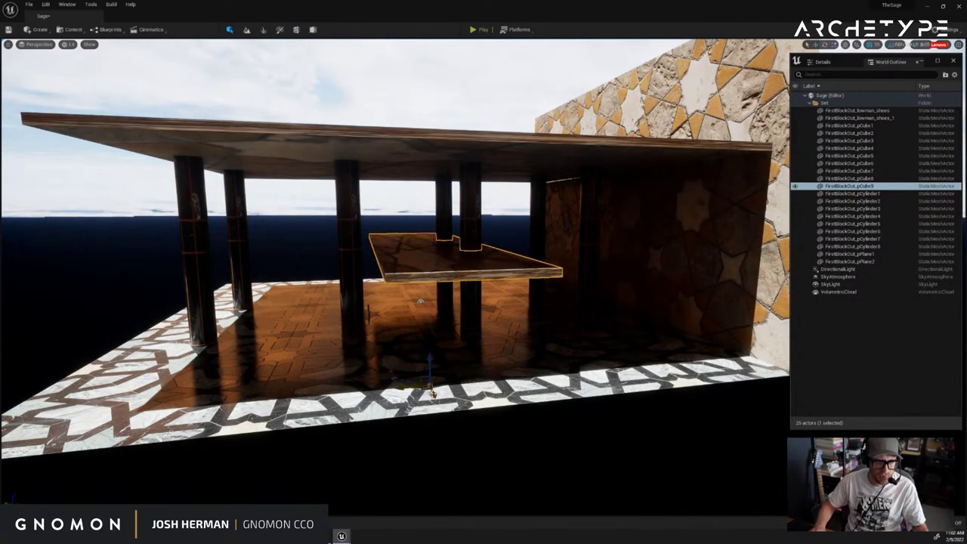
# Move the small slab out to the open edge of the building and rotate it 90 degrees to stand upright
pyautogui.moveTo(380, 342); pyautogui.dragTo(469, 381, button='right')
pyautogui.moveTo(468, 382); pyautogui.dragTo(466, 386)
pyautogui.moveTo(530, 340); pyautogui.dragTo(507, 334, button='right')
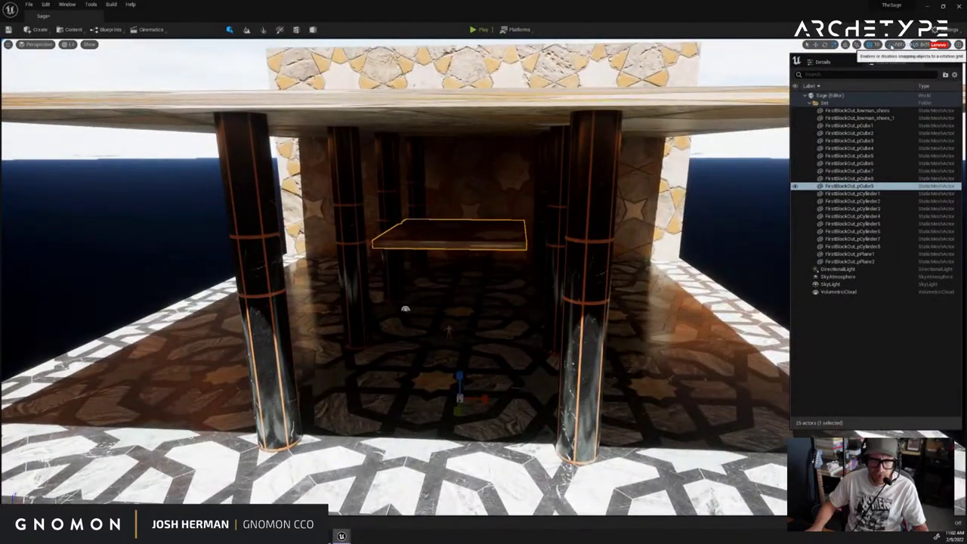
pyautogui.moveTo(605, 228); pyautogui.dragTo(533, 306, button='right')
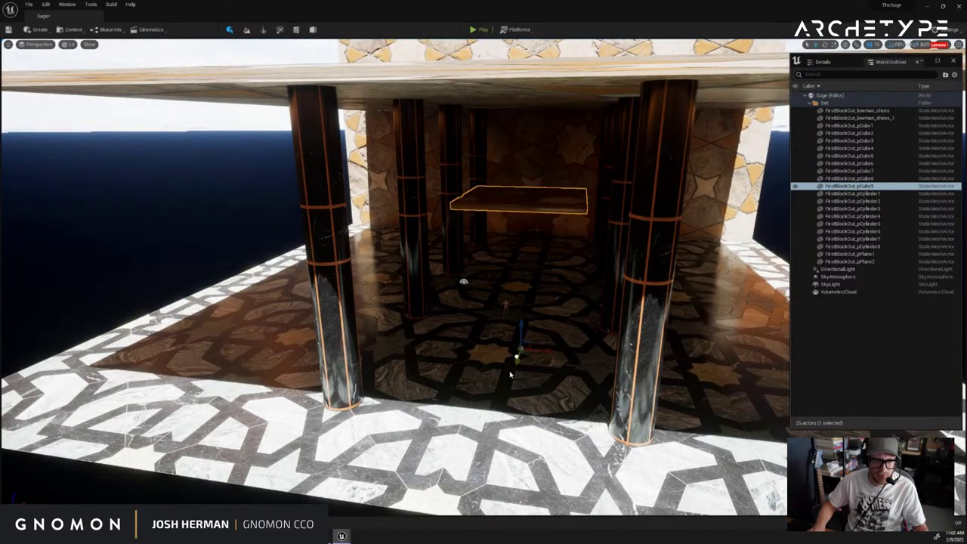
pyautogui.moveTo(511, 374); pyautogui.dragTo(457, 512)
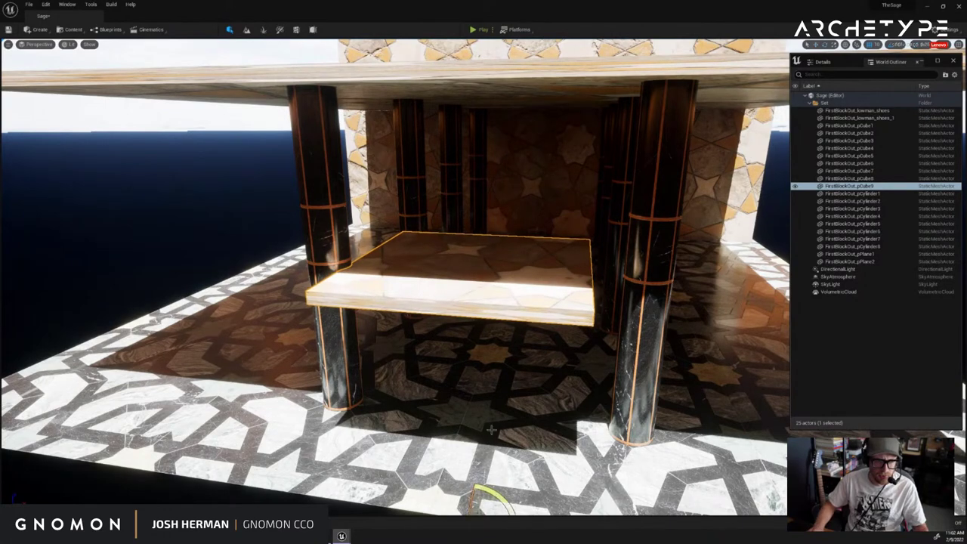
pyautogui.moveTo(491, 429); pyautogui.dragTo(265, 268, button='right')
pyautogui.moveTo(453, 404); pyautogui.dragTo(409, 475)
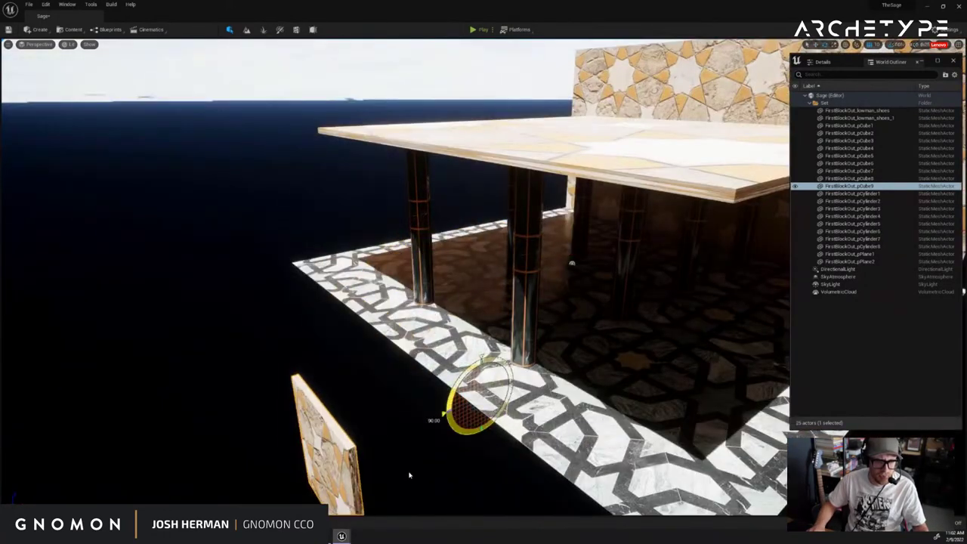
# Move the upright panel under the roof along the building's side and lengthen it into a side wall
pyautogui.moveTo(480, 397); pyautogui.dragTo(581, 241)
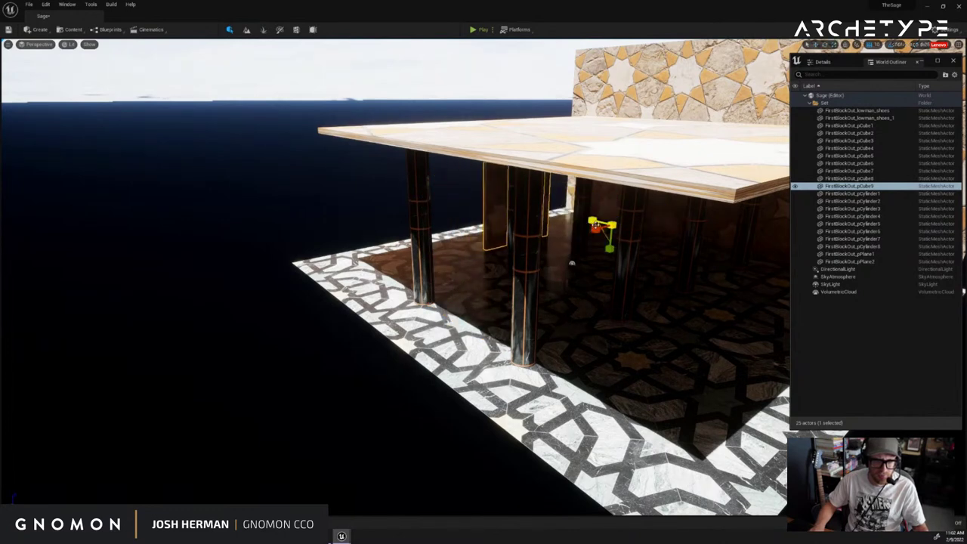
pyautogui.moveTo(596, 228)
pyautogui.mouseDown()
pyautogui.moveTo(567, 241)
pyautogui.moveTo(584, 233)
pyautogui.mouseUp()
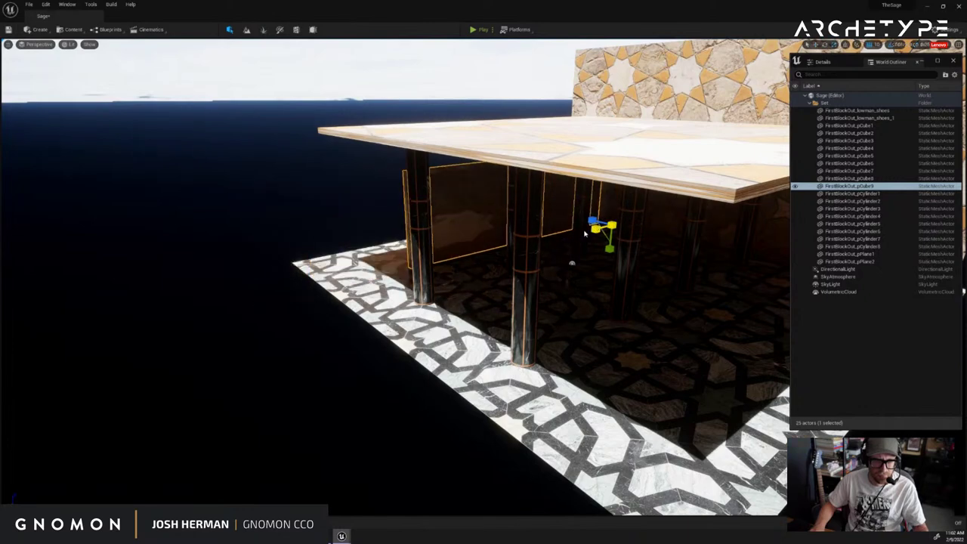
pyautogui.click(361, 195)
pyautogui.moveTo(362, 195); pyautogui.dragTo(489, 209, button='right')
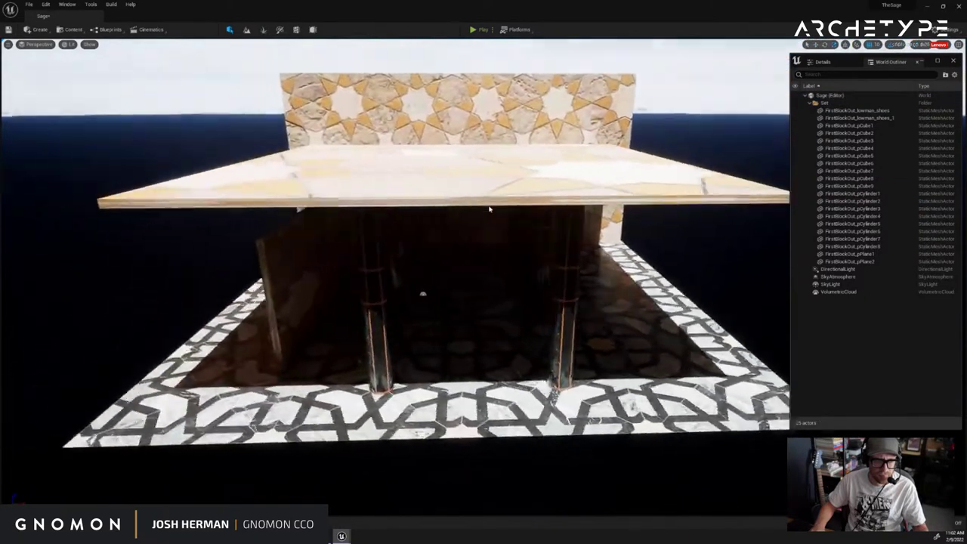
# Duplicate the side wall and place the copy along the opposite side of the building
pyautogui.keyDown('alt'); pyautogui.moveTo(490, 209); pyautogui.dragTo(423, 255); pyautogui.keyUp('alt')
pyautogui.click(521, 294)
pyautogui.hotkey('ctrl', 'z')
pyautogui.press('r')
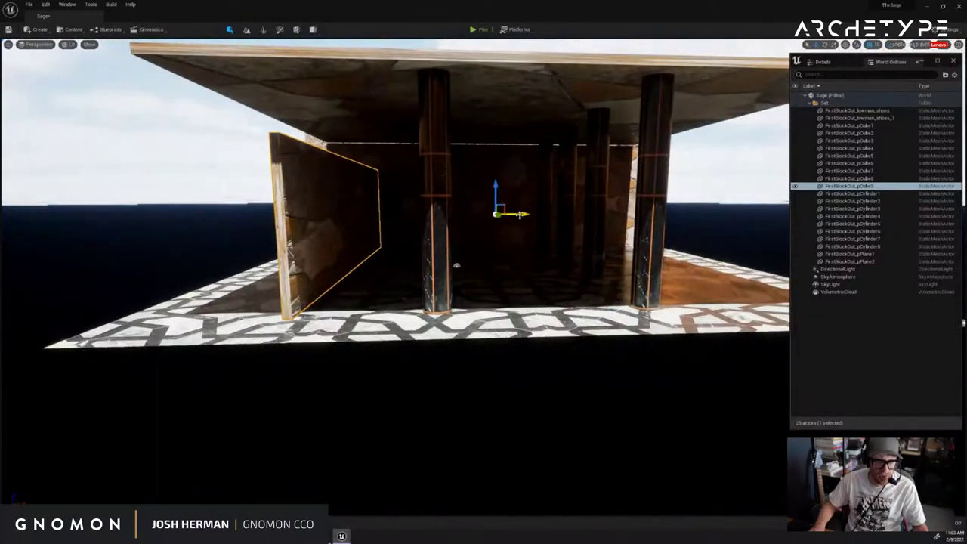
pyautogui.keyDown('alt'); pyautogui.moveTo(520, 214); pyautogui.dragTo(721, 215); pyautogui.keyUp('alt')
pyautogui.moveTo(754, 214); pyautogui.dragTo(699, 223, button='right')
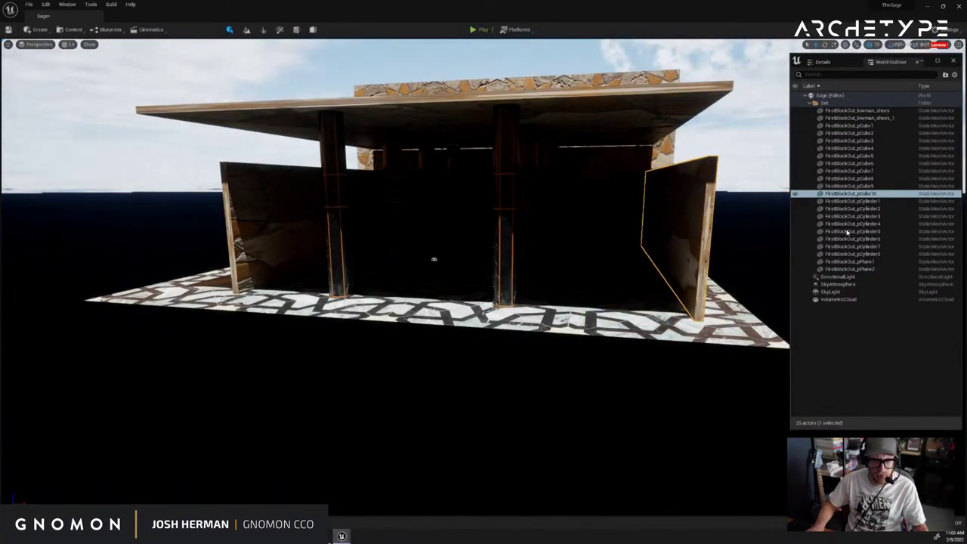
# Examine the darkened interior between the two side walls, looking out past the pillars to the horizon
pyautogui.moveTo(742, 193); pyautogui.dragTo(657, 333, button='right')
pyautogui.press('Escape')
pyautogui.press('w')
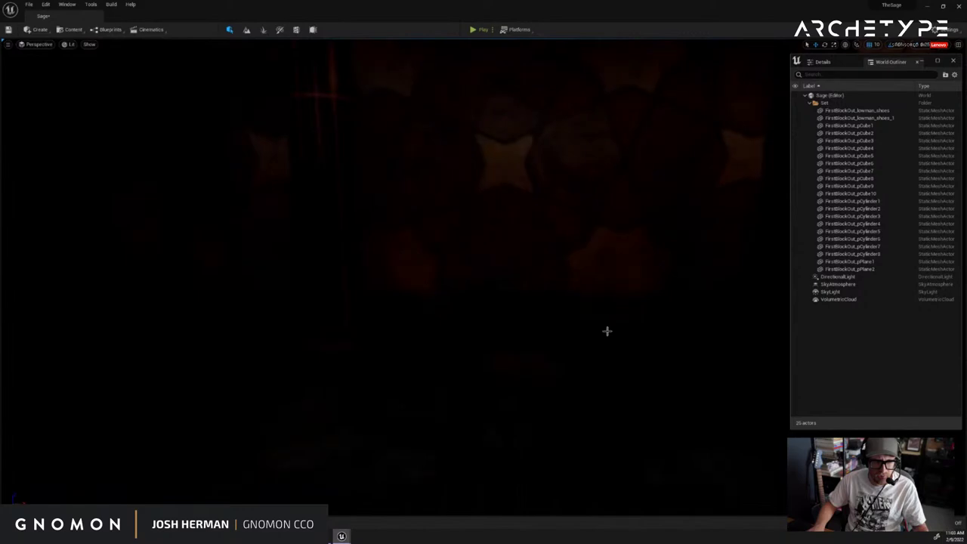
pyautogui.moveTo(617, 326); pyautogui.dragTo(521, 322)
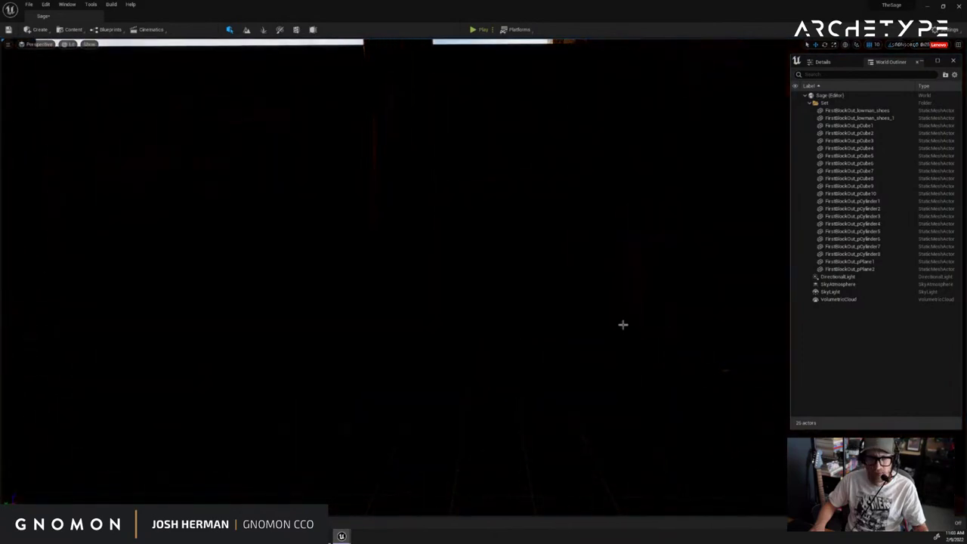
pyautogui.moveTo(623, 322); pyautogui.dragTo(513, 316, button='right')
pyautogui.moveTo(612, 343); pyautogui.dragTo(493, 357, button='right')
pyautogui.moveTo(492, 357); pyautogui.dragTo(574, 353)
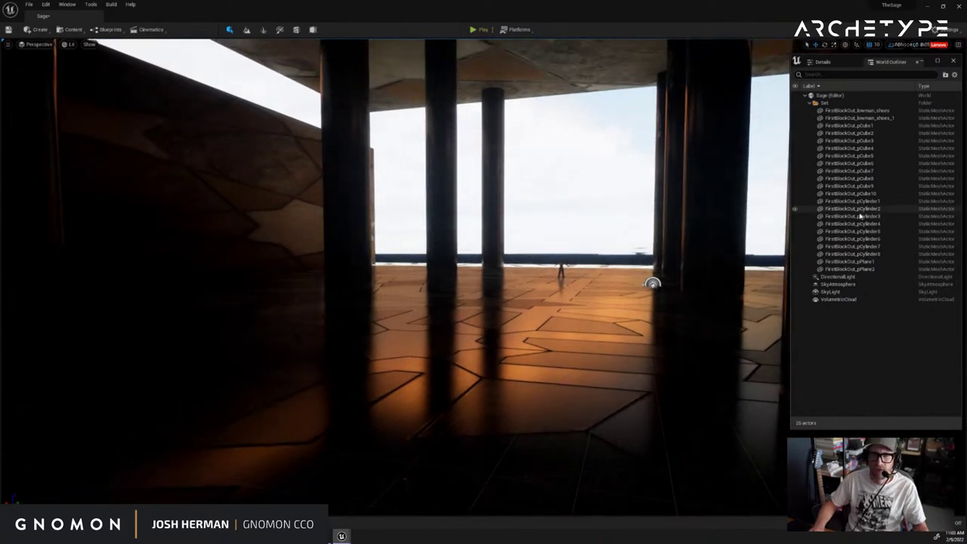
# Lower the ceiling slab to close the open gap above the side wall
pyautogui.click(851, 276)
pyautogui.click(616, 224)
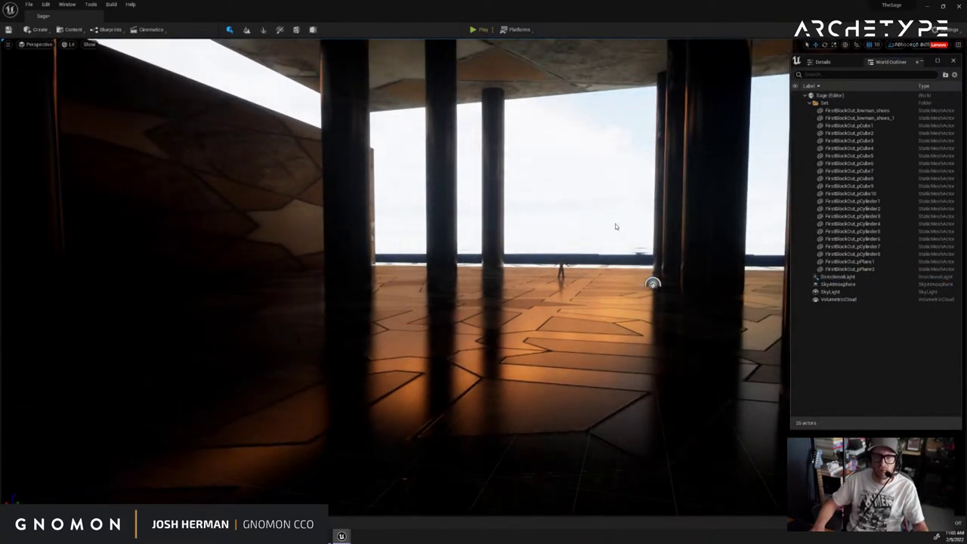
pyautogui.click(521, 81)
pyautogui.moveTo(541, 266); pyautogui.dragTo(541, 378)
pyautogui.click(579, 188)
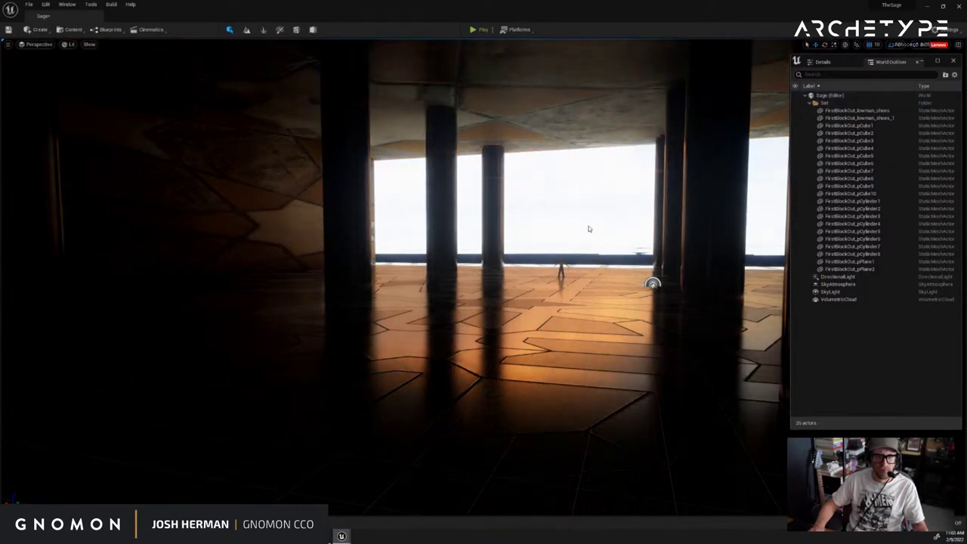
# Raise the ceiling slab to open a gap above the side wall so daylight reaches the dark interior
pyautogui.click(573, 268)
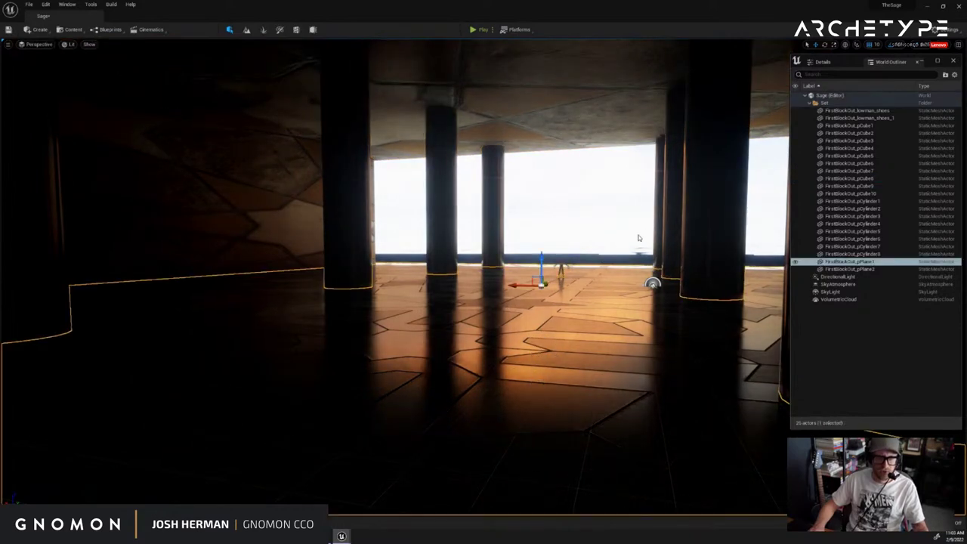
pyautogui.moveTo(574, 269); pyautogui.dragTo(501, 234, button='right')
pyautogui.click(385, 262)
pyautogui.click(374, 269)
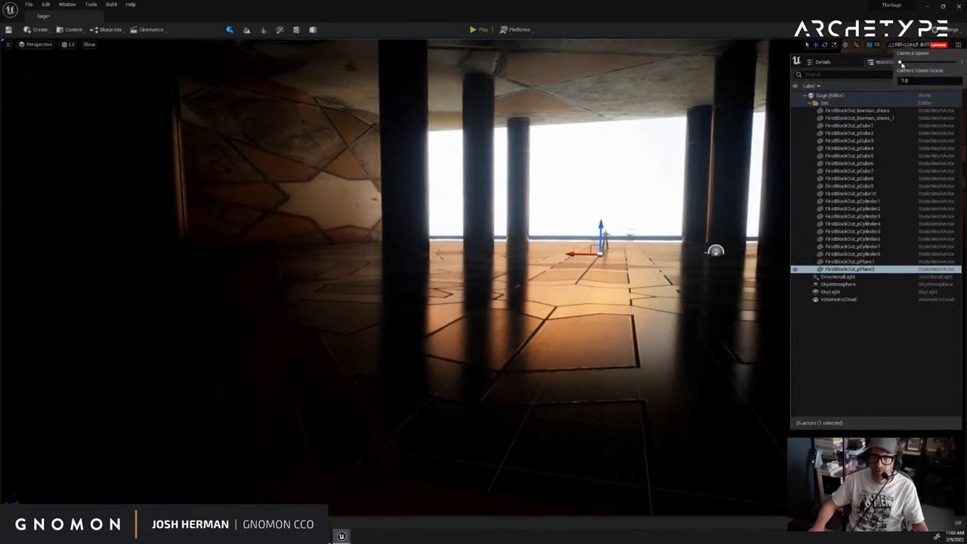
pyautogui.moveTo(653, 139)
pyautogui.mouseDown(button='right')
pyautogui.moveTo(686, 144)
pyautogui.moveTo(651, 138)
pyautogui.mouseUp(button='right')
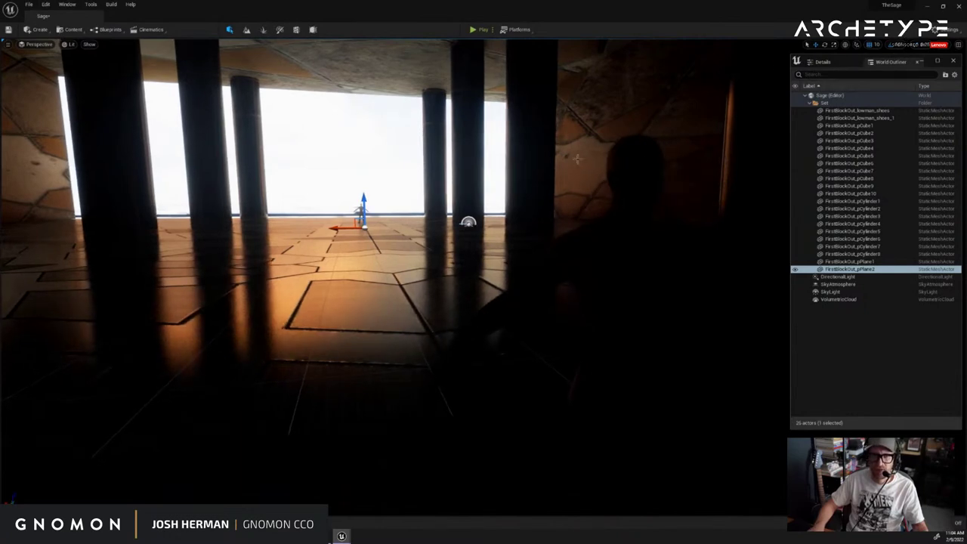
pyautogui.moveTo(577, 159); pyautogui.dragTo(616, 164, button='right')
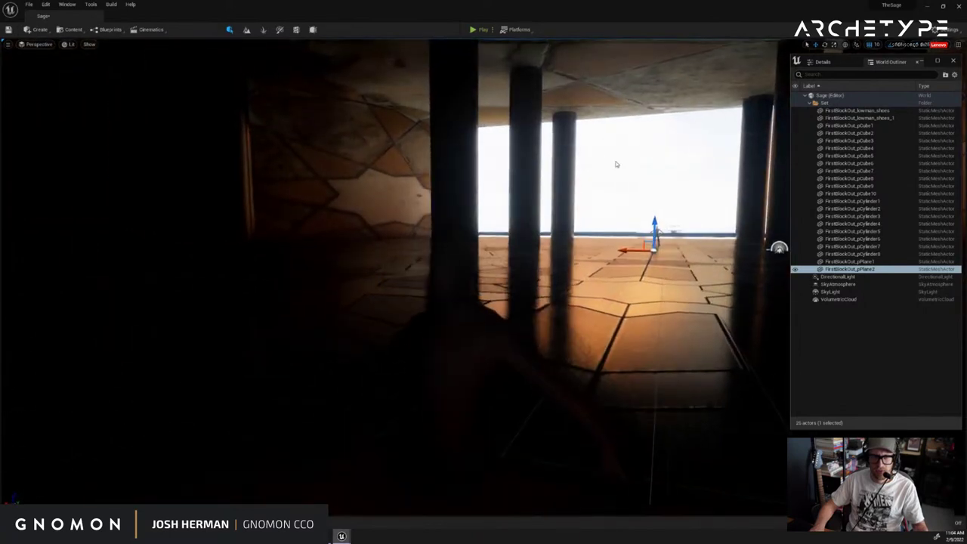
pyautogui.click(651, 286)
pyautogui.moveTo(649, 334); pyautogui.dragTo(647, 215)
# Try sliding the two side walls outward, away from the pillars, to let more light into the hall
pyautogui.click(343, 165)
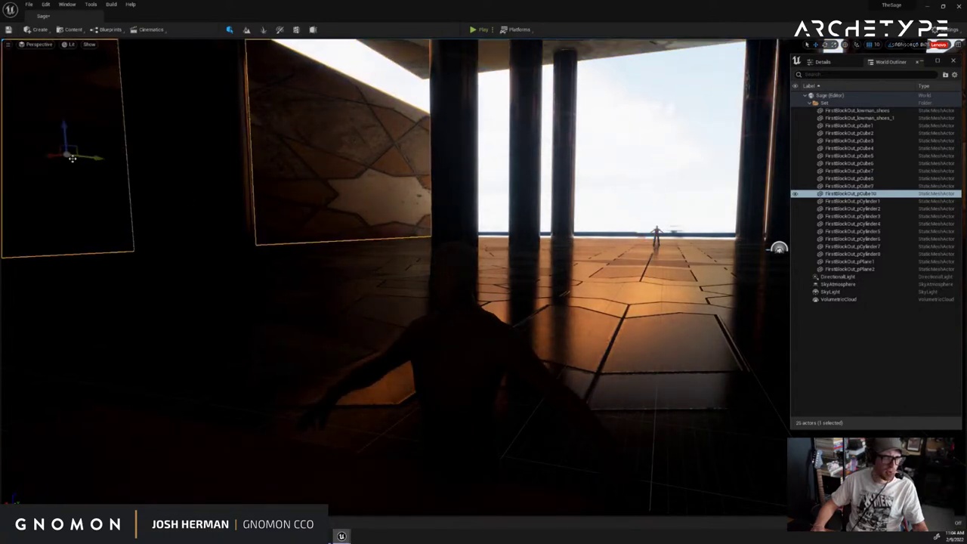
pyautogui.moveTo(52, 156); pyautogui.dragTo(4, 161)
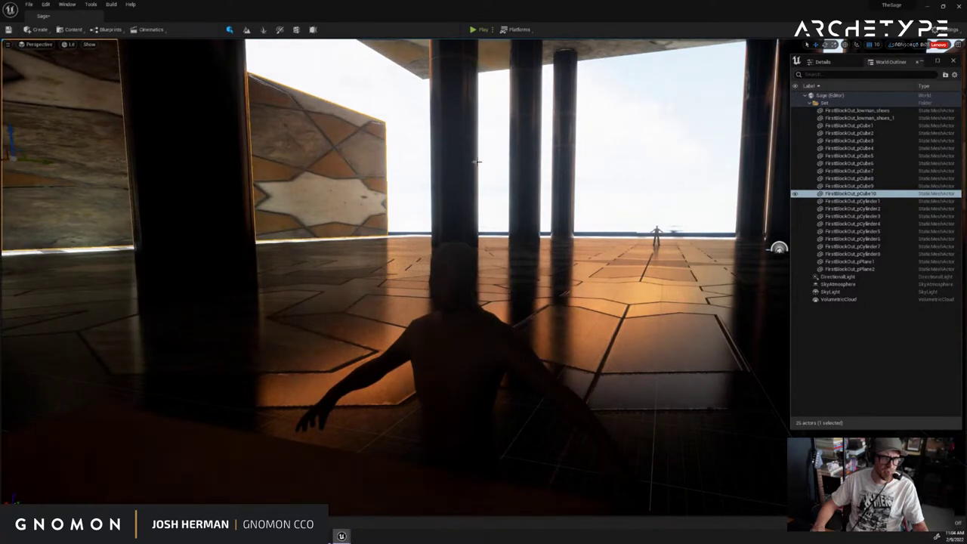
pyautogui.click(535, 164)
pyautogui.hotkey('ctrl', 'z')
pyautogui.moveTo(491, 184); pyautogui.dragTo(440, 182, button='right')
pyautogui.click(440, 181)
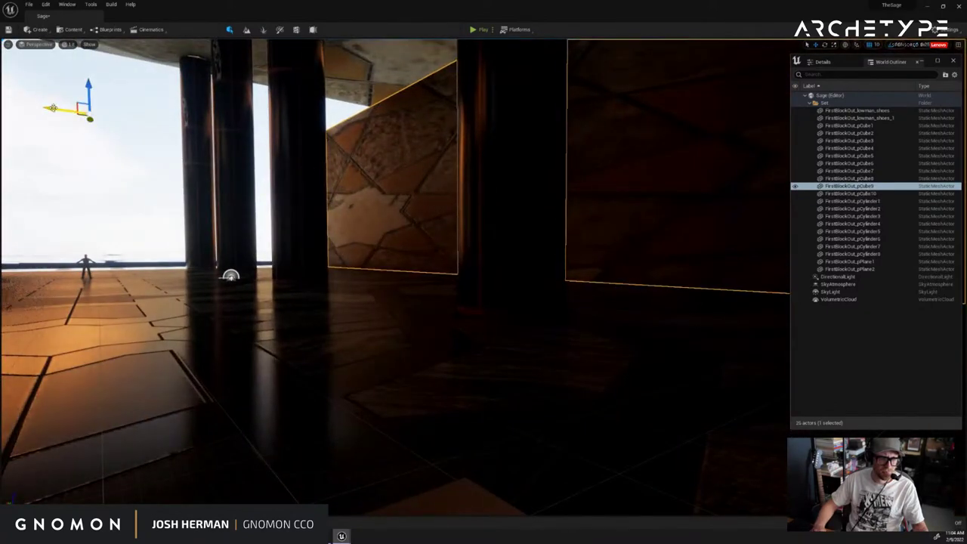
pyautogui.moveTo(52, 108); pyautogui.dragTo(450, 123)
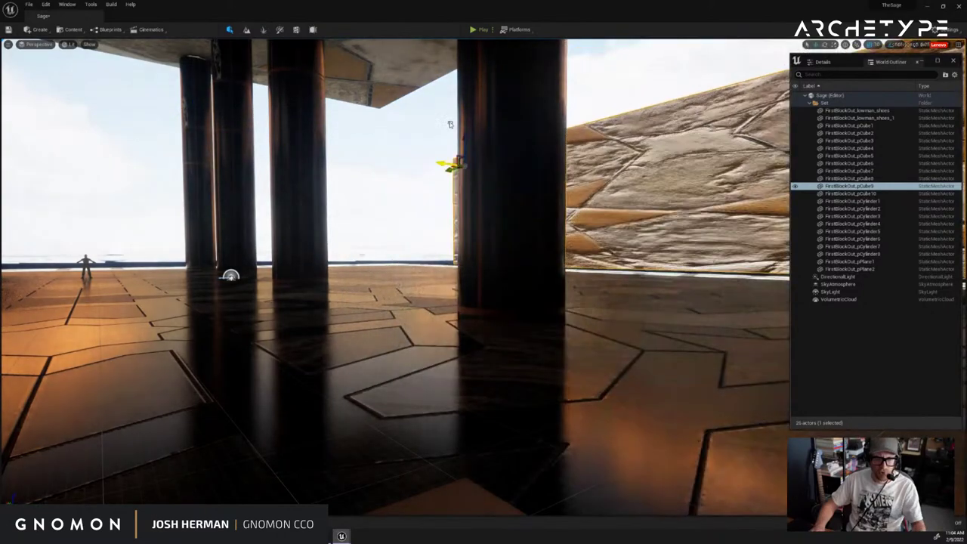
# Delete both side walls so the hall is open on its sides
pyautogui.press('Delete')
pyautogui.moveTo(451, 124); pyautogui.dragTo(390, 165, button='right')
pyautogui.click(442, 160)
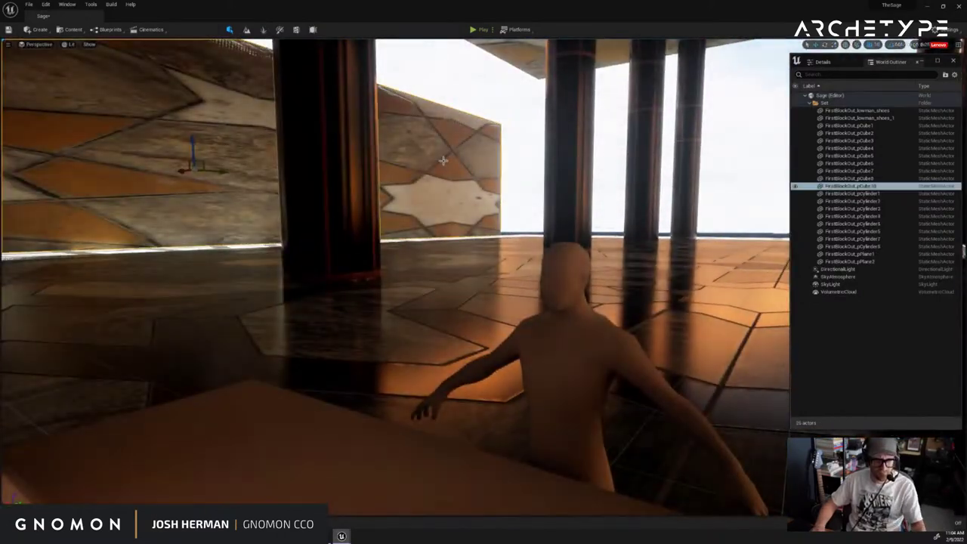
pyautogui.press('Delete')
# Try rotating the directional light in snapped increments to shift the sunlight across the marble floor
pyautogui.moveTo(512, 178); pyautogui.dragTo(540, 183, button='right')
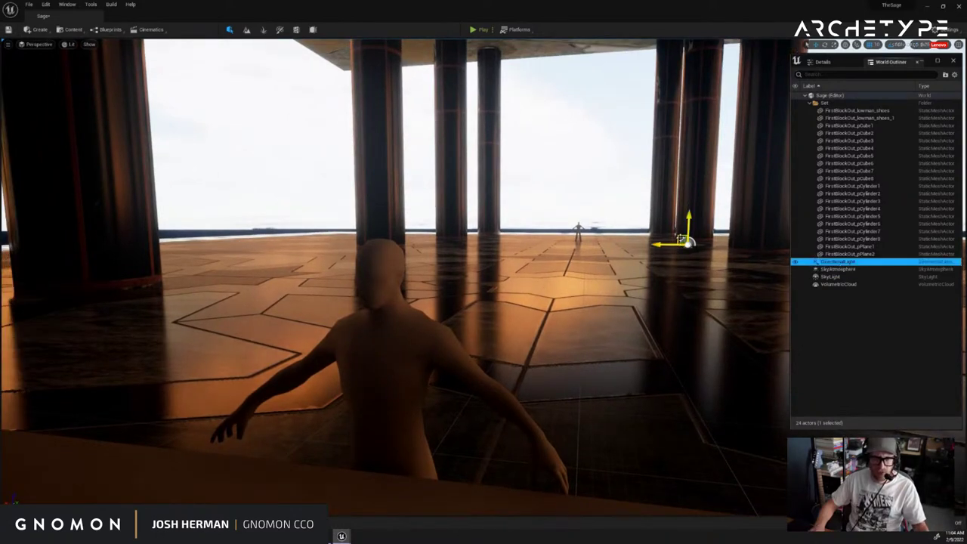
pyautogui.click(684, 241)
pyautogui.click(686, 242)
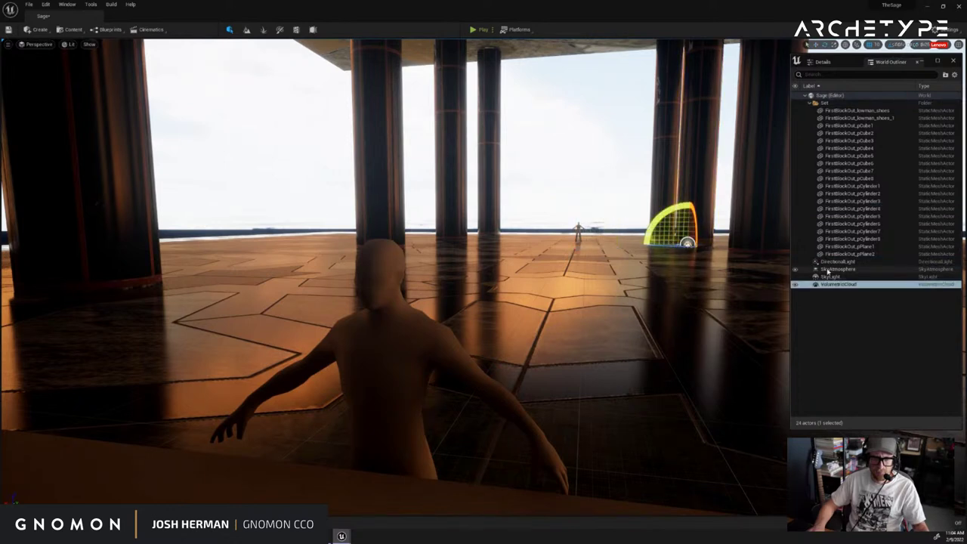
pyautogui.click(829, 262)
pyautogui.moveTo(663, 222); pyautogui.dragTo(750, 222)
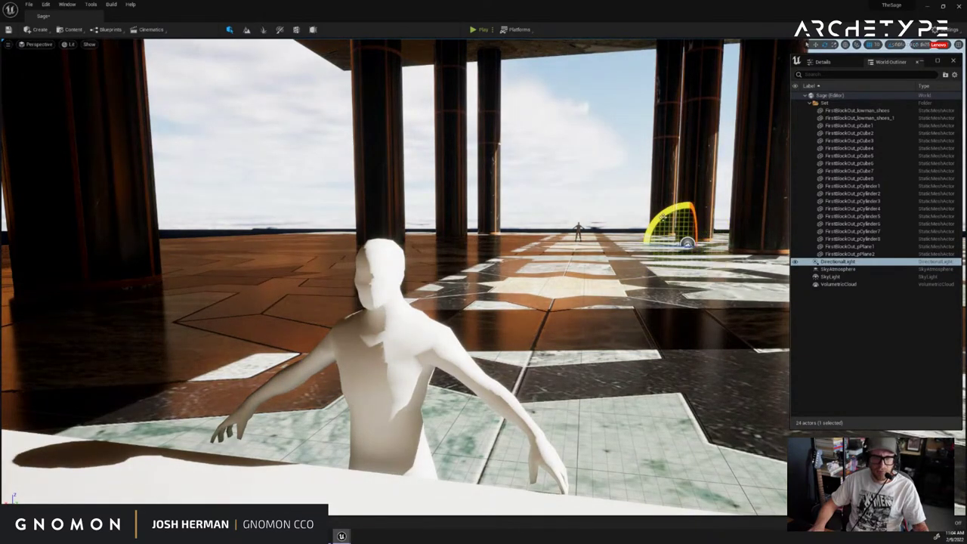
pyautogui.moveTo(665, 248); pyautogui.dragTo(645, 247)
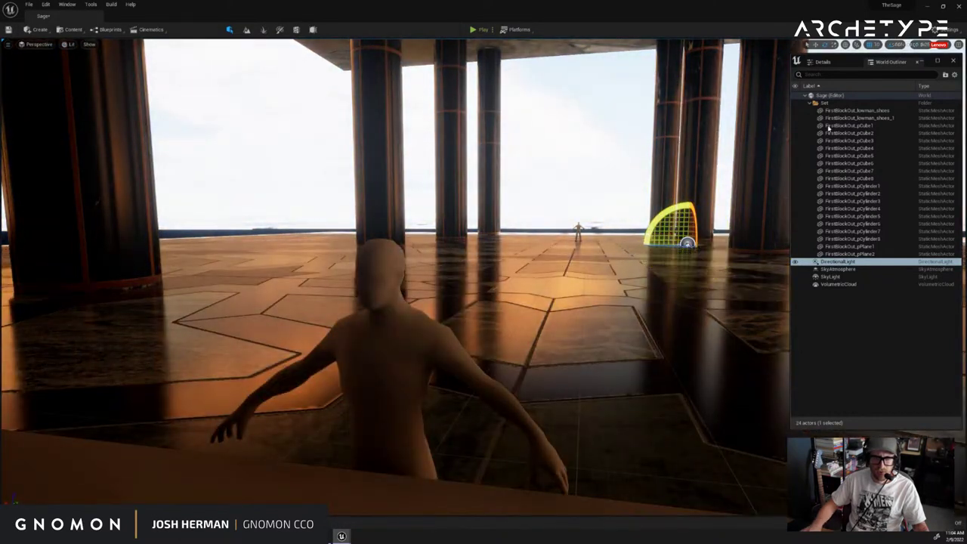
# Turn off rotation snapping and rotate the directional light freely to refine the low warm sunlight across the floor
pyautogui.press('Escape')
pyautogui.click(894, 45)
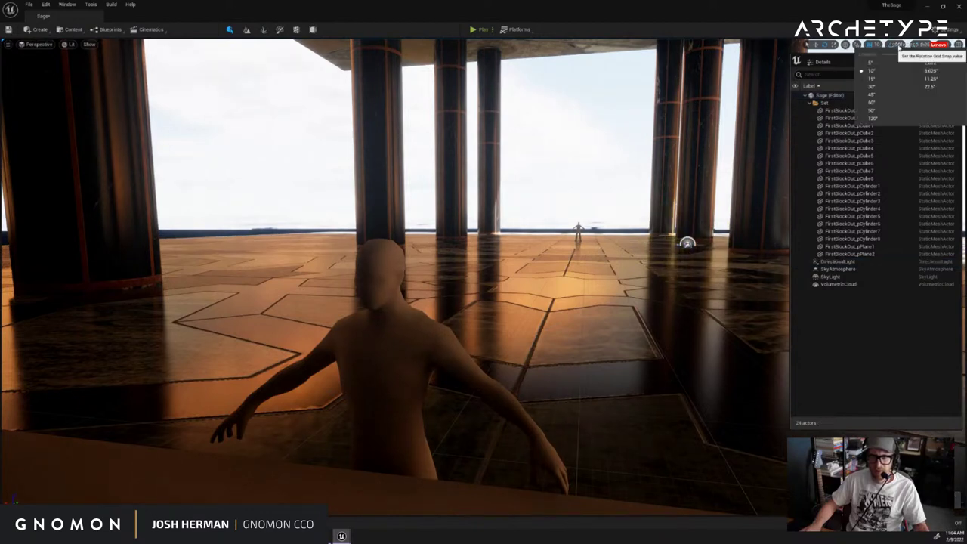
pyautogui.click(894, 47)
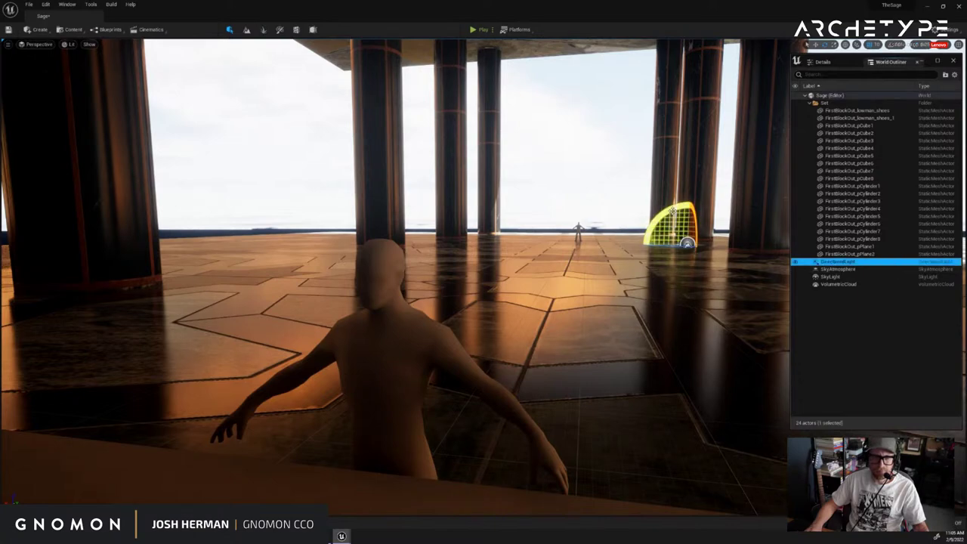
pyautogui.moveTo(681, 299); pyautogui.dragTo(821, 318)
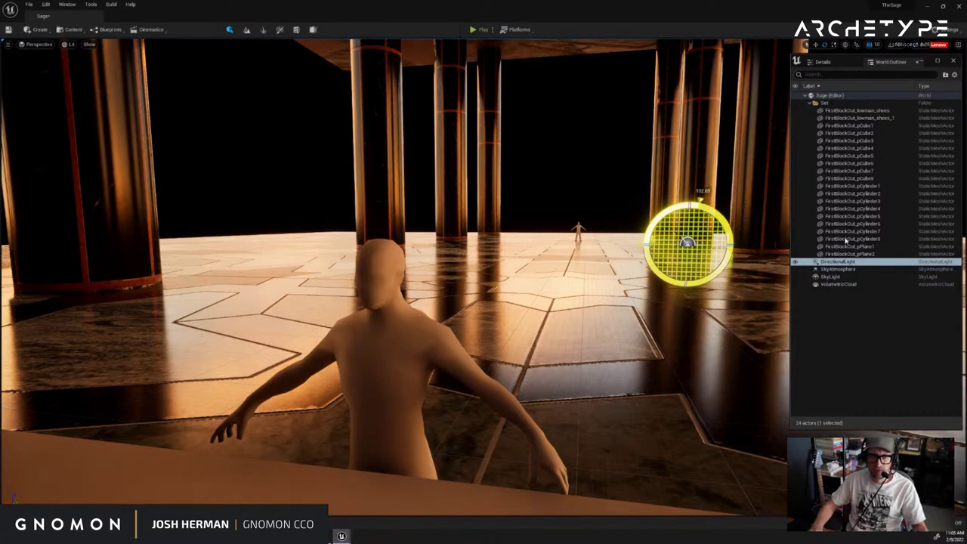
pyautogui.moveTo(932, 196); pyautogui.dragTo(665, 280)
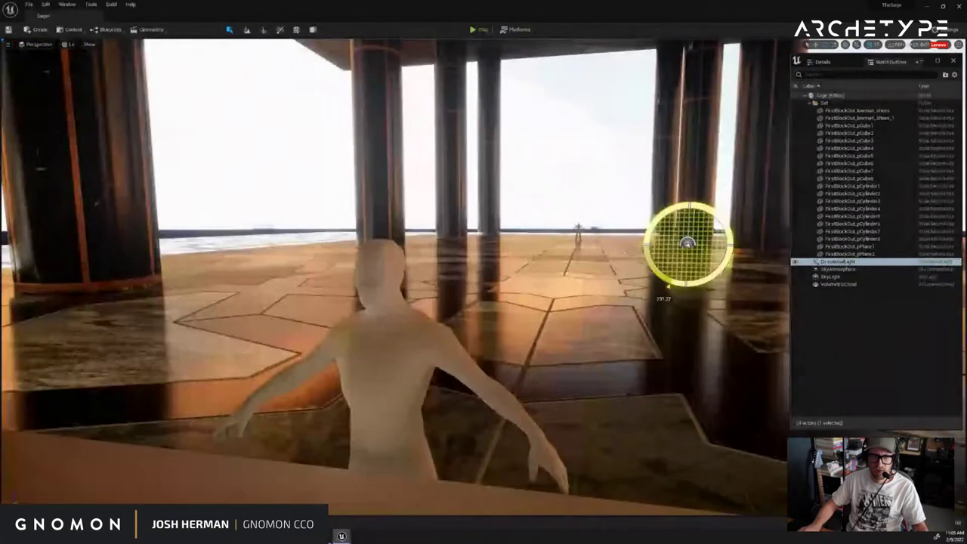
# Examine the relit marble floor, pillars and back wall from inside the hall and from outside under the roof slab
pyautogui.moveTo(485, 209); pyautogui.dragTo(515, 198, button='right')
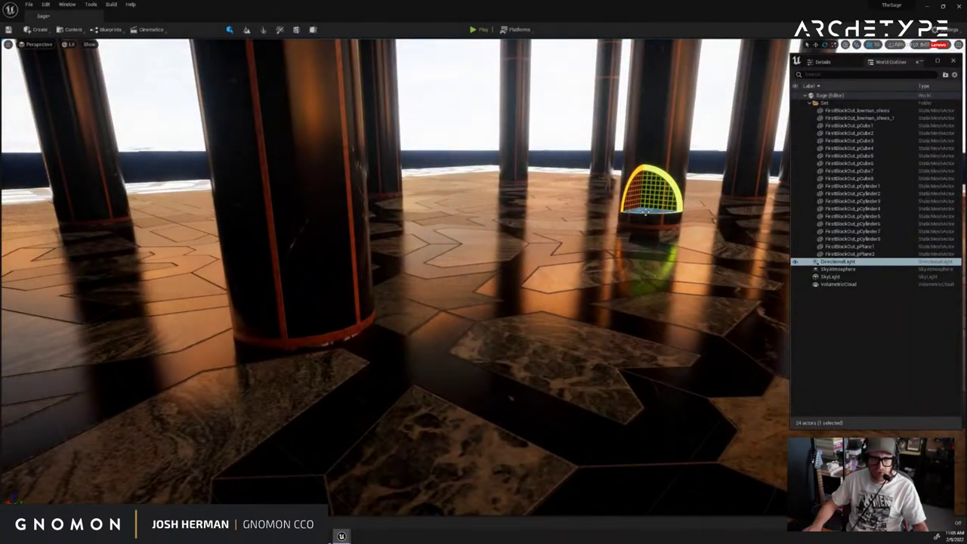
pyautogui.moveTo(576, 215); pyautogui.dragTo(638, 215, button='right')
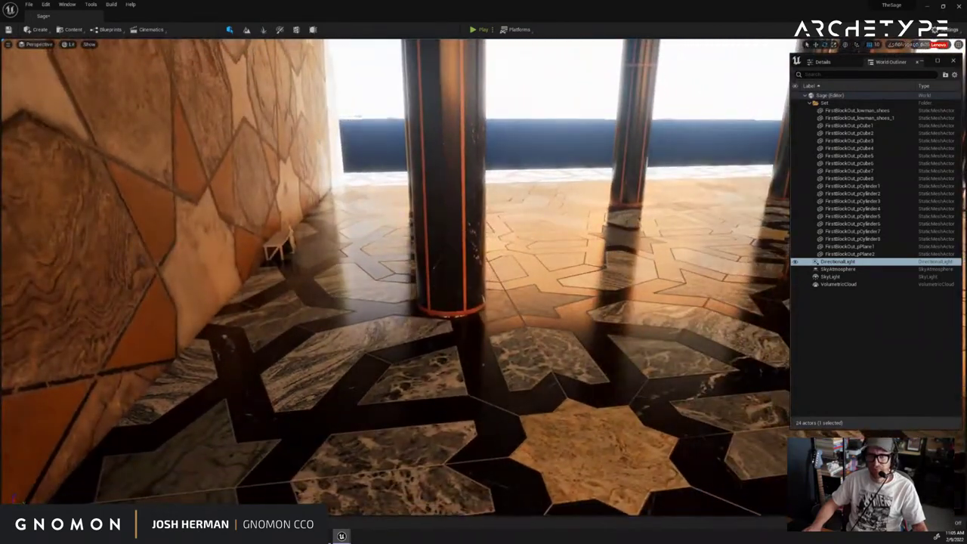
pyautogui.moveTo(696, 145); pyautogui.dragTo(602, 153, button='right')
pyautogui.moveTo(603, 153); pyautogui.dragTo(695, 154, button='middle')
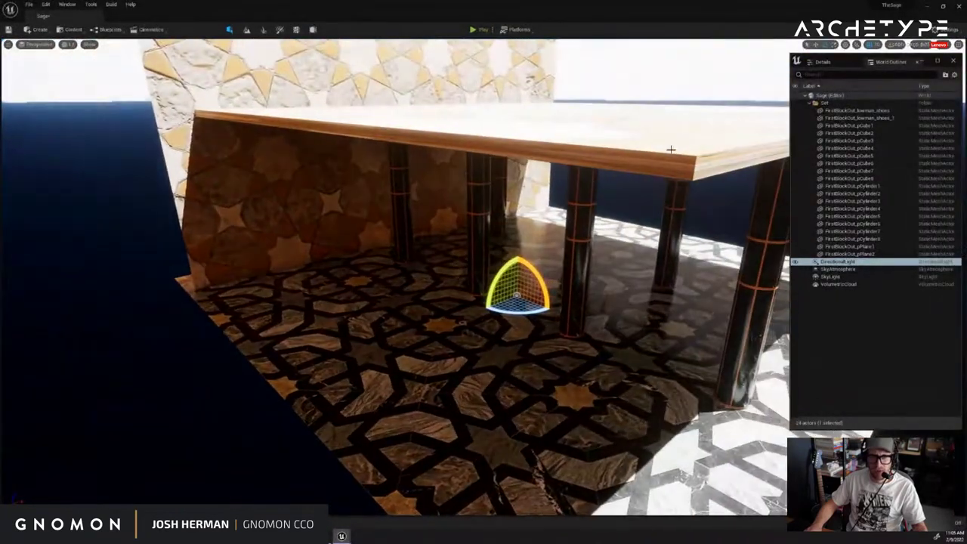
pyautogui.click(618, 108)
pyautogui.click(617, 97)
pyautogui.click(390, 72)
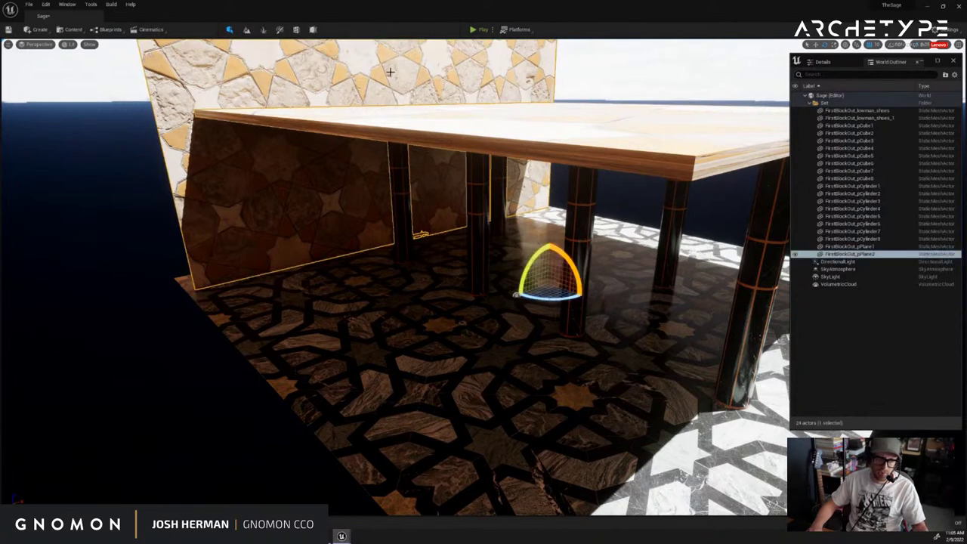
pyautogui.click(532, 233)
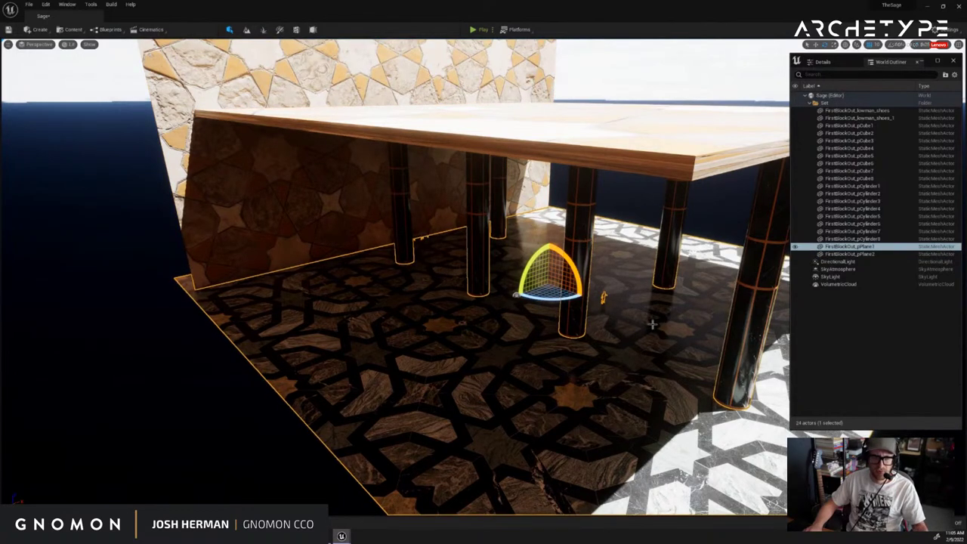
# Try scaling down the height of one pillar under the roof, and undo the change
pyautogui.click(475, 254)
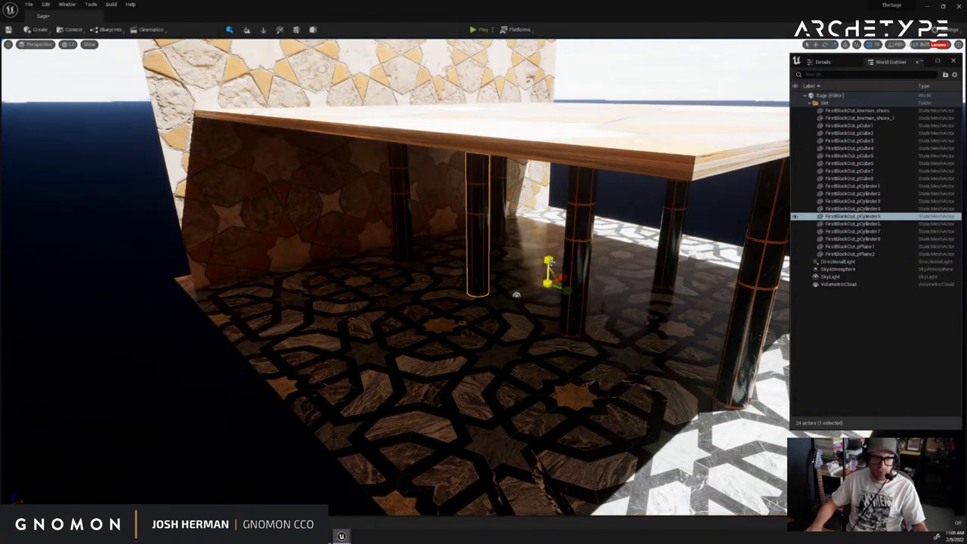
pyautogui.moveTo(549, 260); pyautogui.dragTo(577, 286)
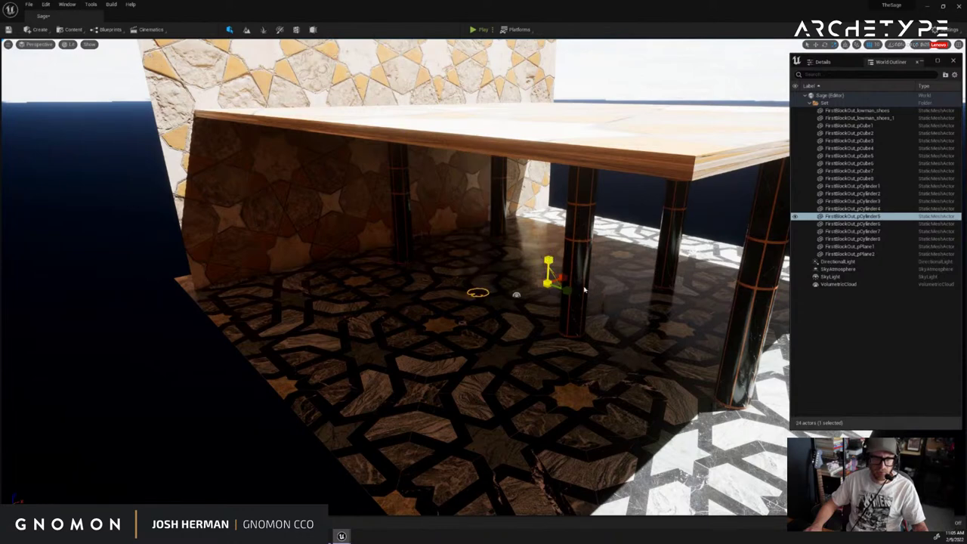
pyautogui.hotkey('ctrl', 'z')
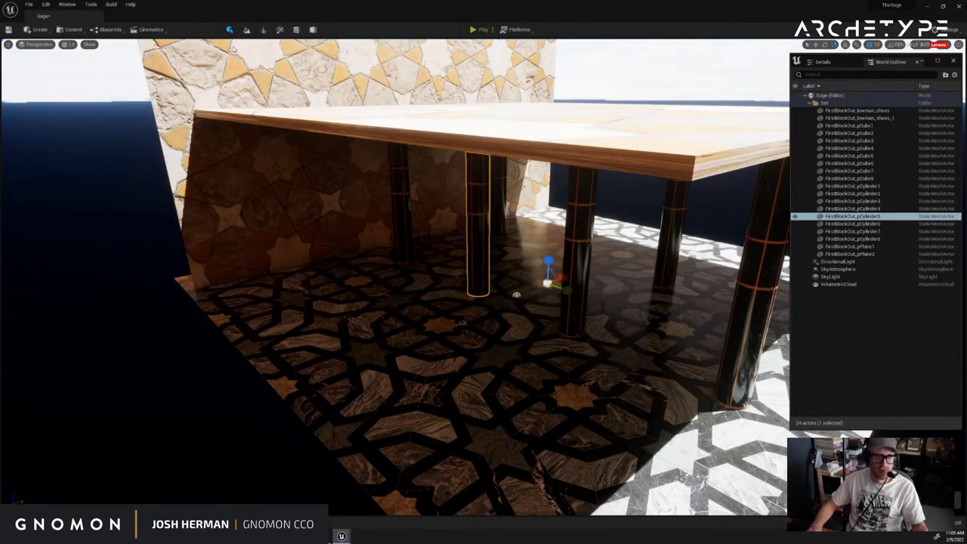
# Switch to the Brush Editing mode and look through its geometry tools and the available editor windows
pyautogui.click(313, 29)
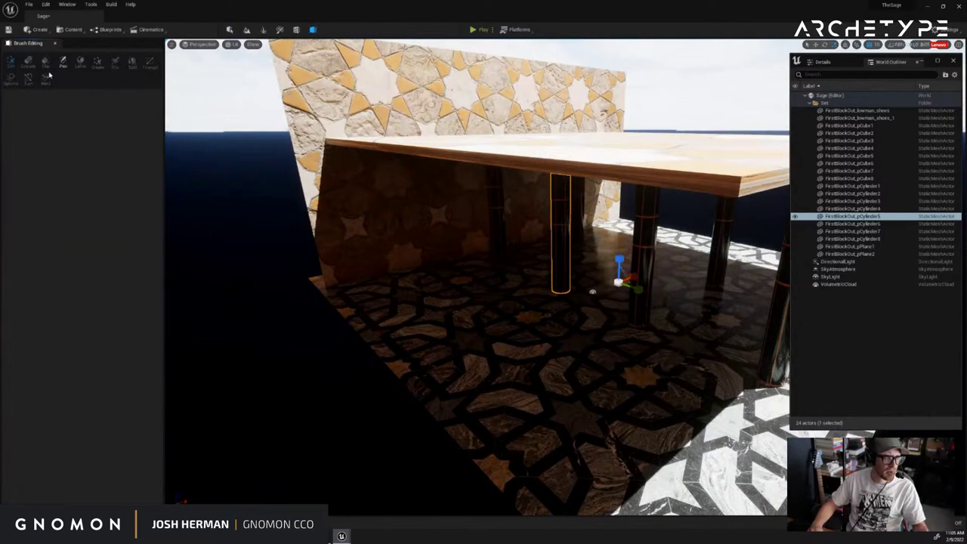
pyautogui.moveTo(660, 209)
pyautogui.mouseDown(button='right')
pyautogui.moveTo(682, 222)
pyautogui.moveTo(660, 220)
pyautogui.mouseUp(button='right')
pyautogui.press('w')
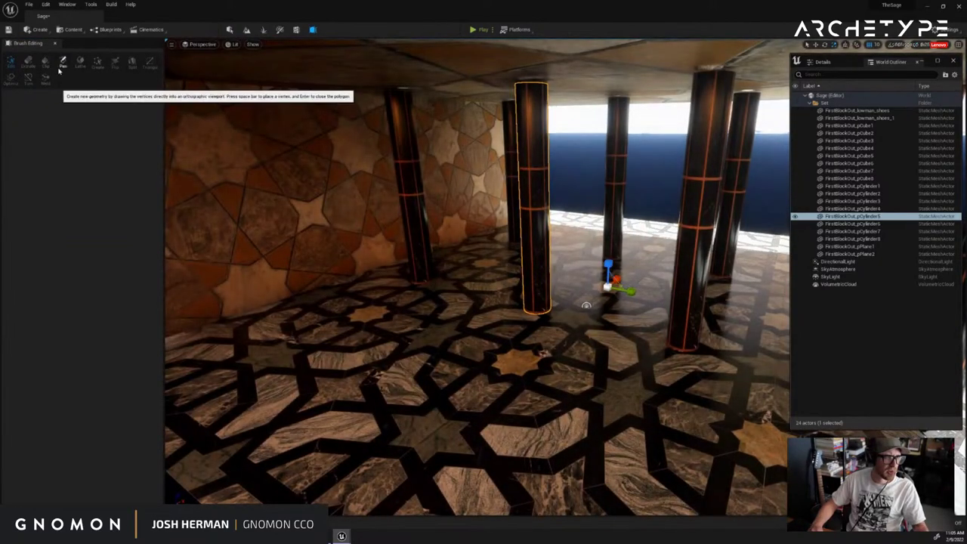
pyautogui.click(68, 5)
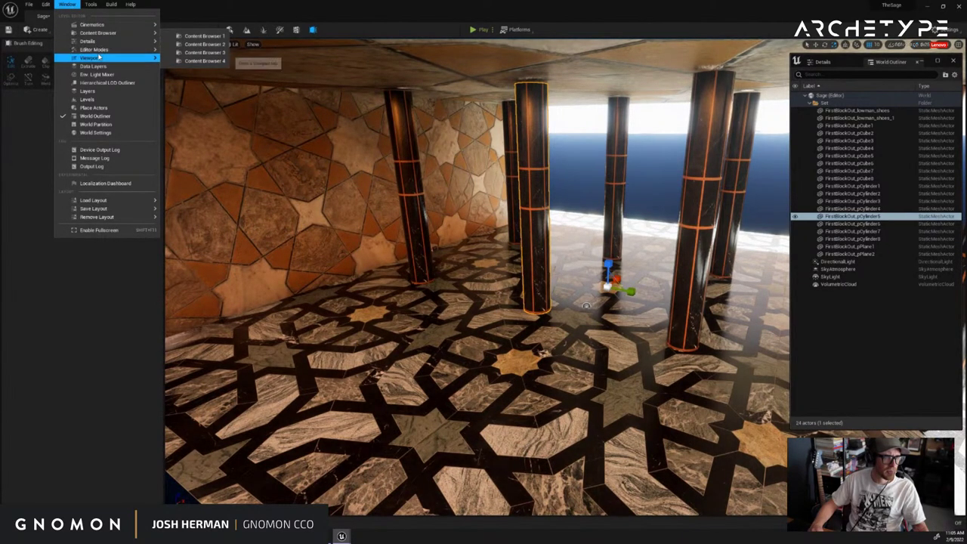
pyautogui.moveTo(98, 57)
pyautogui.click(294, 178)
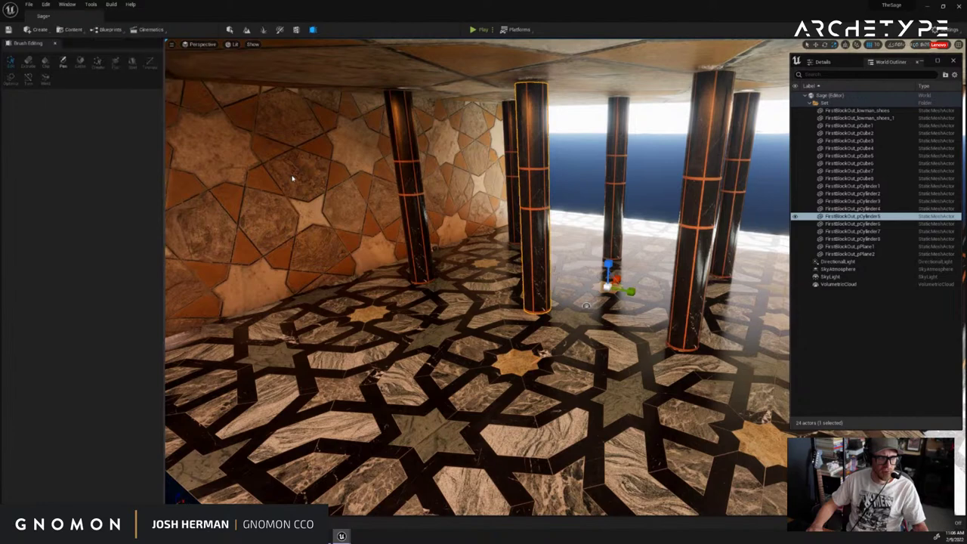
# Inspect the transform details of the marble floor plane and of the standing human figure on it
pyautogui.moveTo(603, 248); pyautogui.dragTo(634, 251, button='right')
pyautogui.click(597, 200)
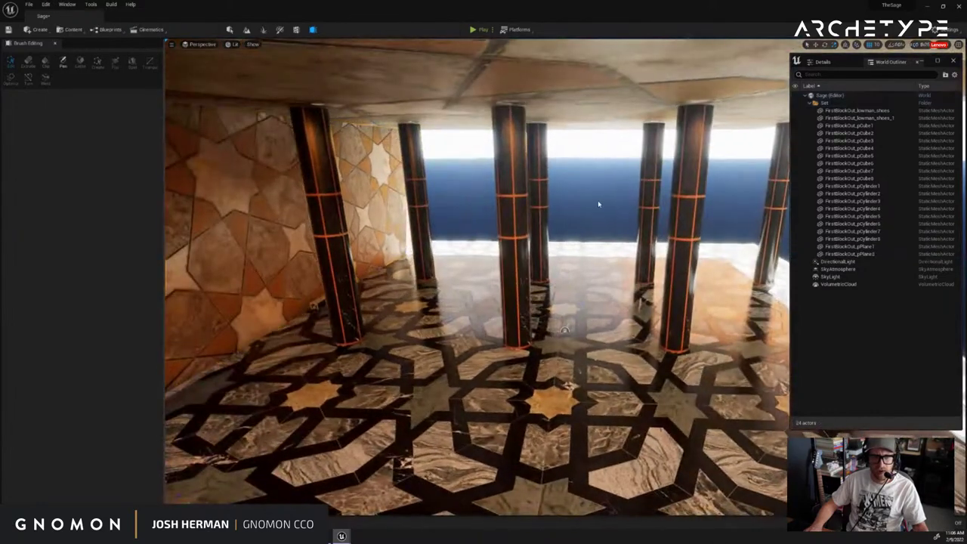
pyautogui.moveTo(598, 201)
pyautogui.mouseDown(button='right')
pyautogui.moveTo(612, 206)
pyautogui.moveTo(596, 206)
pyautogui.mouseUp(button='right')
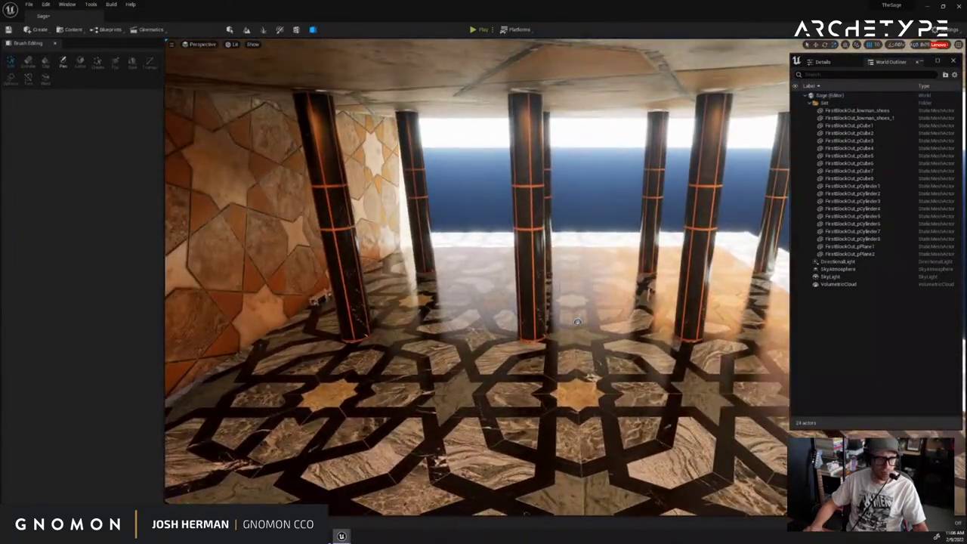
pyautogui.click(395, 414)
pyautogui.click(828, 62)
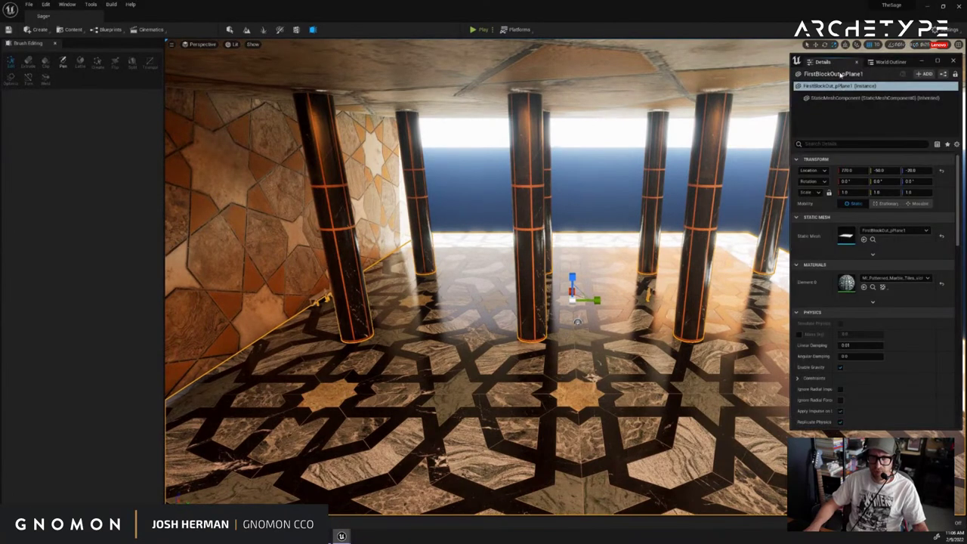
pyautogui.click(874, 62)
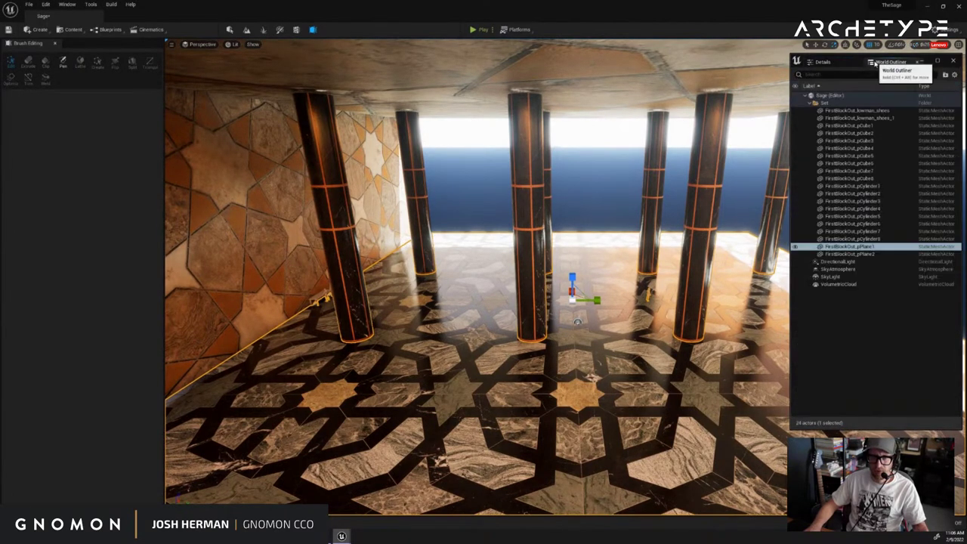
pyautogui.click(846, 111)
pyautogui.click(828, 62)
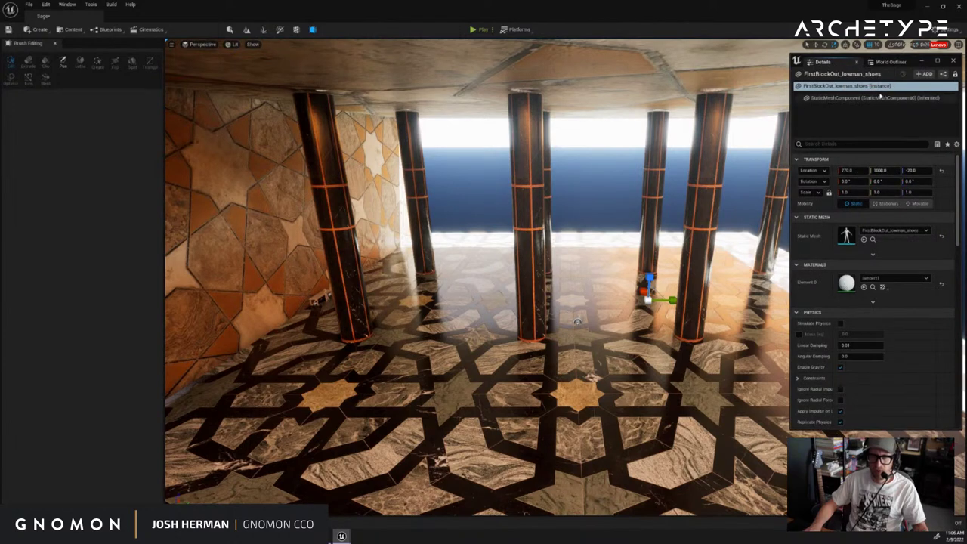
# Try setting the marble floor plane's Y and Z location to 0, and undo the change
pyautogui.click(598, 289)
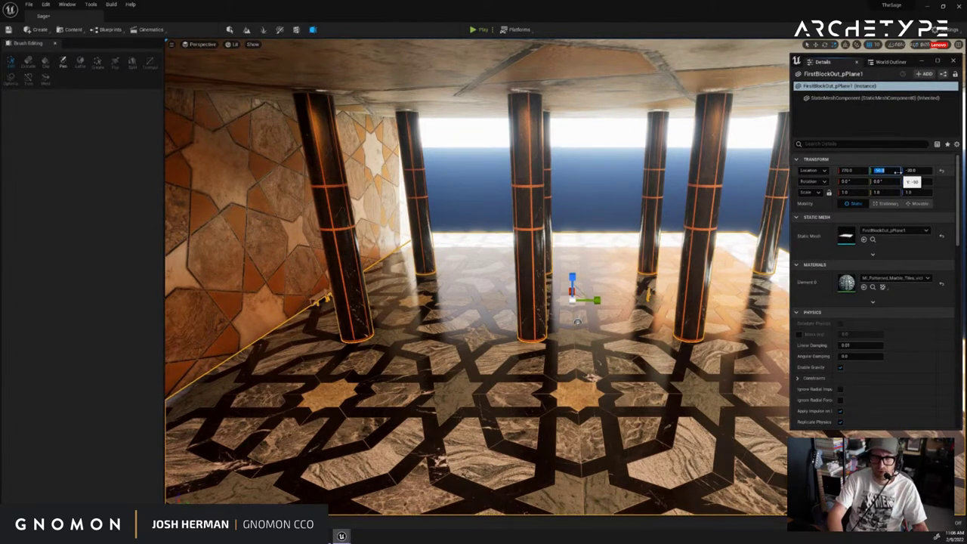
pyautogui.press('Return')
pyautogui.press('Tab')
pyautogui.write('0')
pyautogui.press('Return')
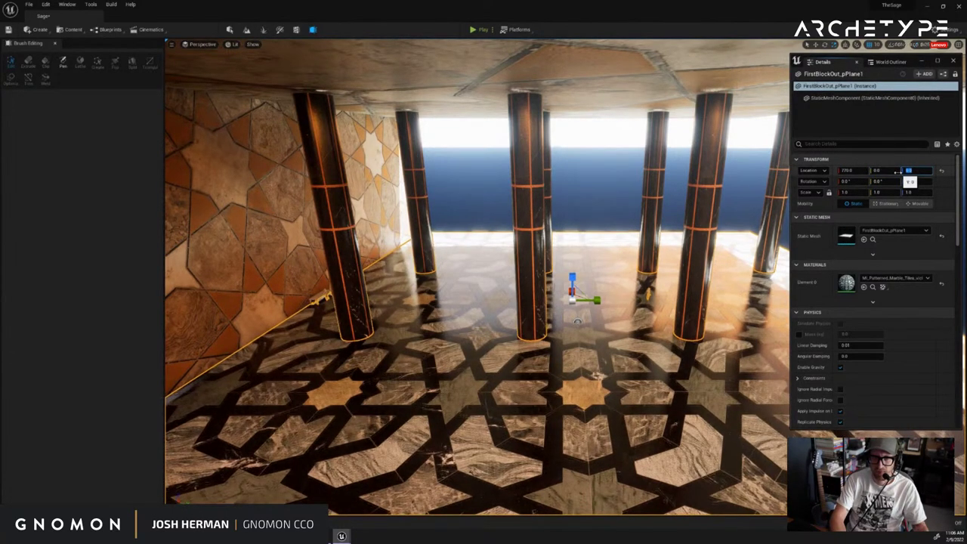
pyautogui.write('0')
pyautogui.press('Return')
pyautogui.click(627, 207)
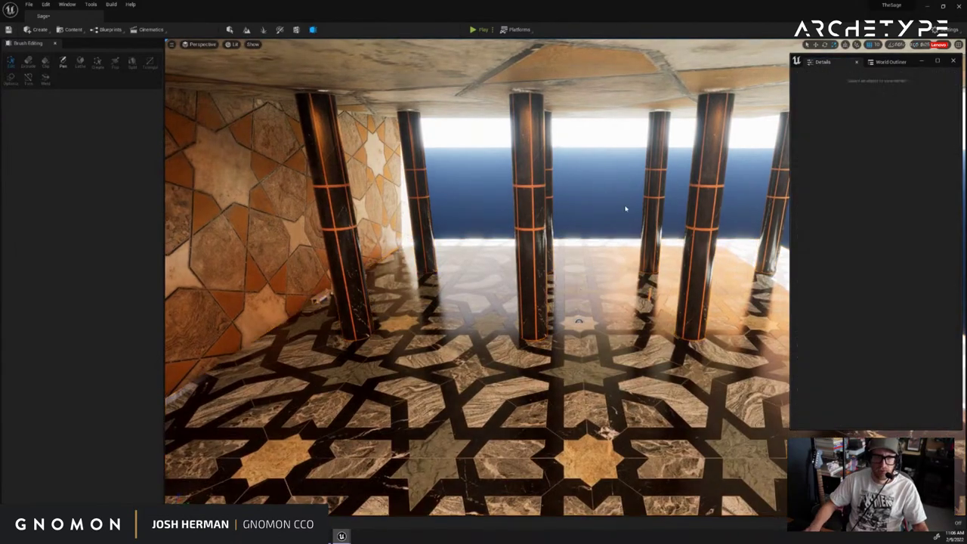
pyautogui.moveTo(626, 207); pyautogui.dragTo(640, 235, button='right')
pyautogui.hotkey('ctrl', 'z')
pyautogui.hotkey('ctrl', 'z')
pyautogui.click(645, 229)
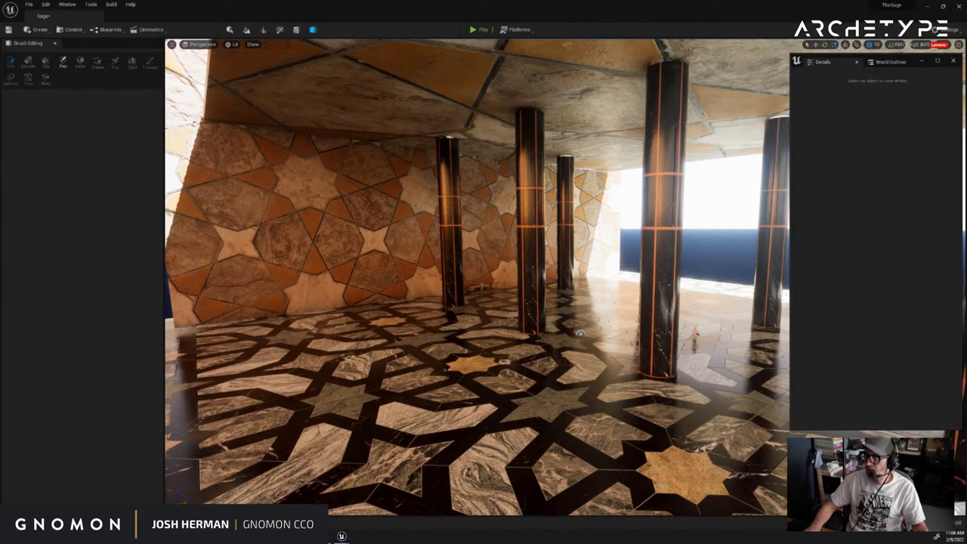
# Close the Details and World Outliner window and switch from Brush Editing back to Selection mode
pyautogui.moveTo(537, 210)
pyautogui.mouseDown(button='right')
pyautogui.moveTo(549, 216)
pyautogui.moveTo(535, 208)
pyautogui.mouseUp(button='right')
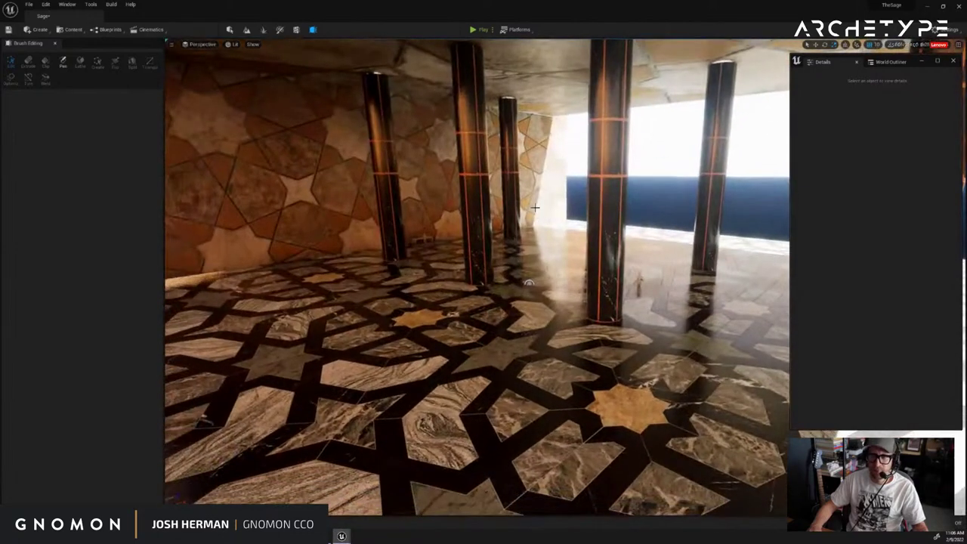
pyautogui.click(953, 61)
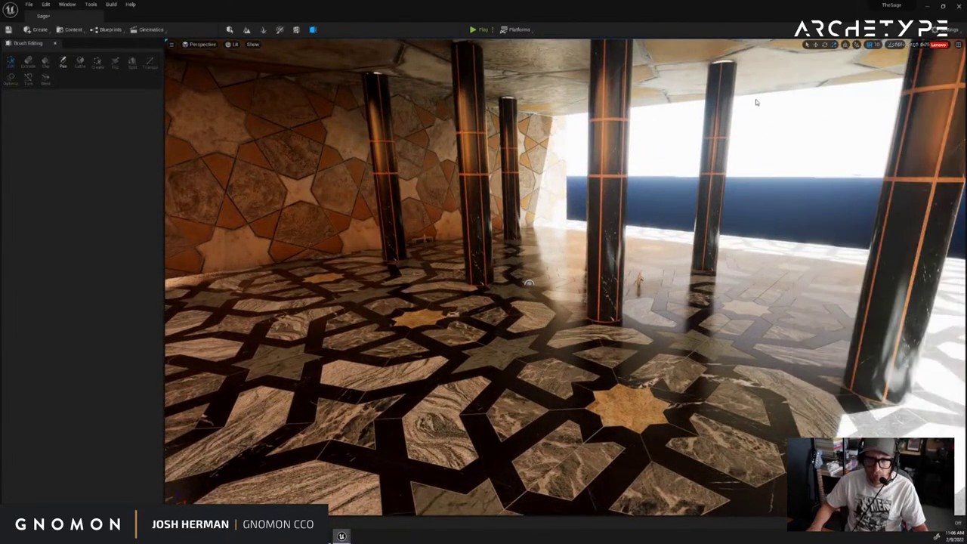
pyautogui.click(230, 29)
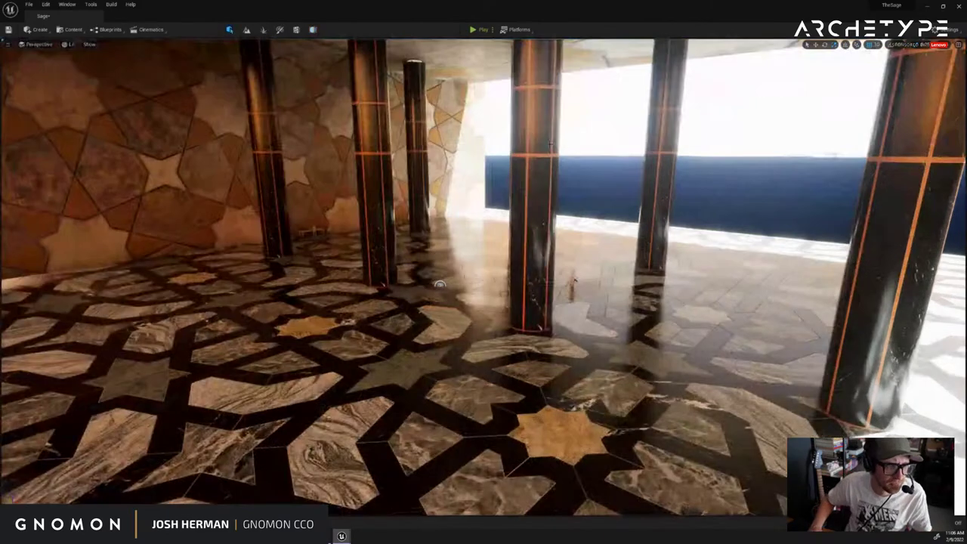
pyautogui.moveTo(616, 162); pyautogui.dragTo(602, 167, button='right')
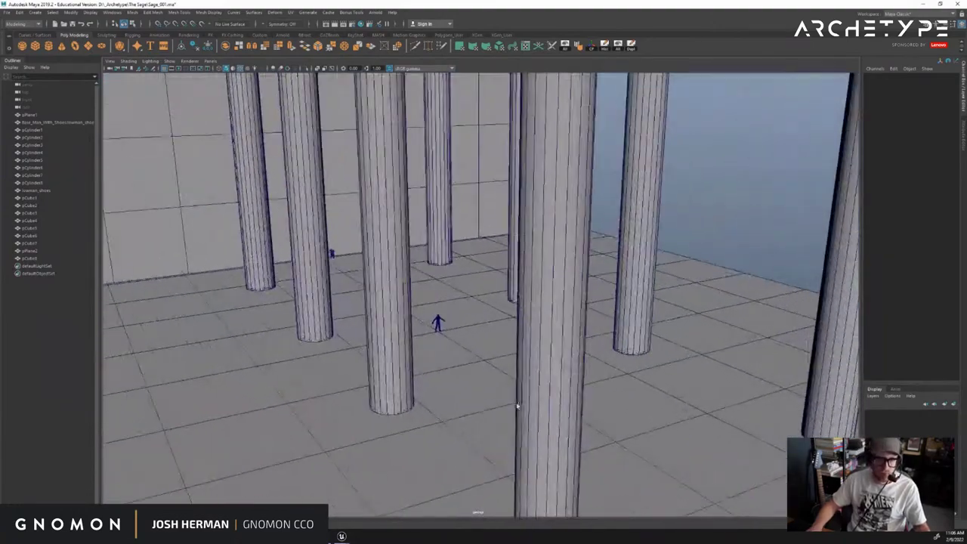
# Examine the pillar layout, human figures and table in the Maya blockout, and return to Unreal Engine
pyautogui.keyDown('alt'); pyautogui.moveTo(407, 373); pyautogui.dragTo(451, 418); pyautogui.keyUp('alt')
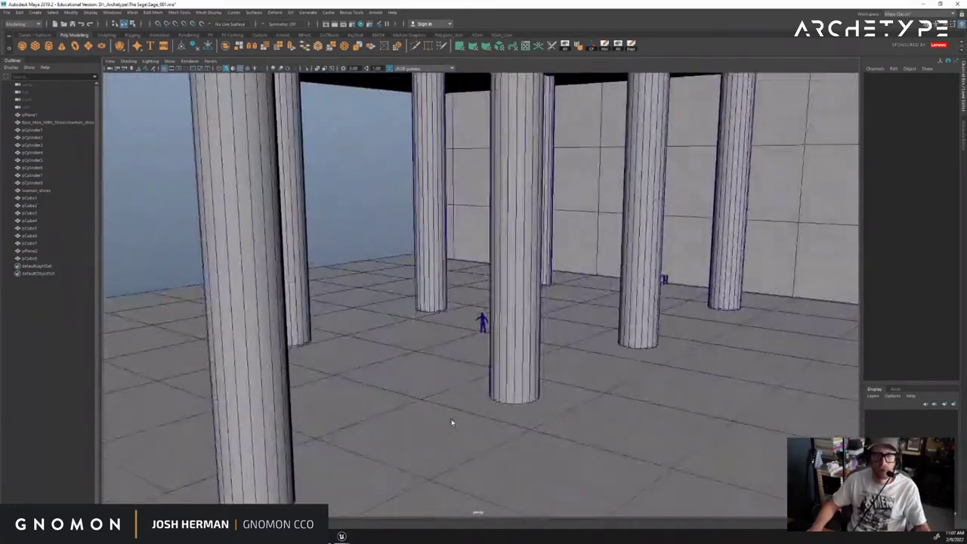
pyautogui.keyDown('alt'); pyautogui.moveTo(575, 415); pyautogui.dragTo(560, 415); pyautogui.keyUp('alt')
pyautogui.hotkey('ctrl', 'space')
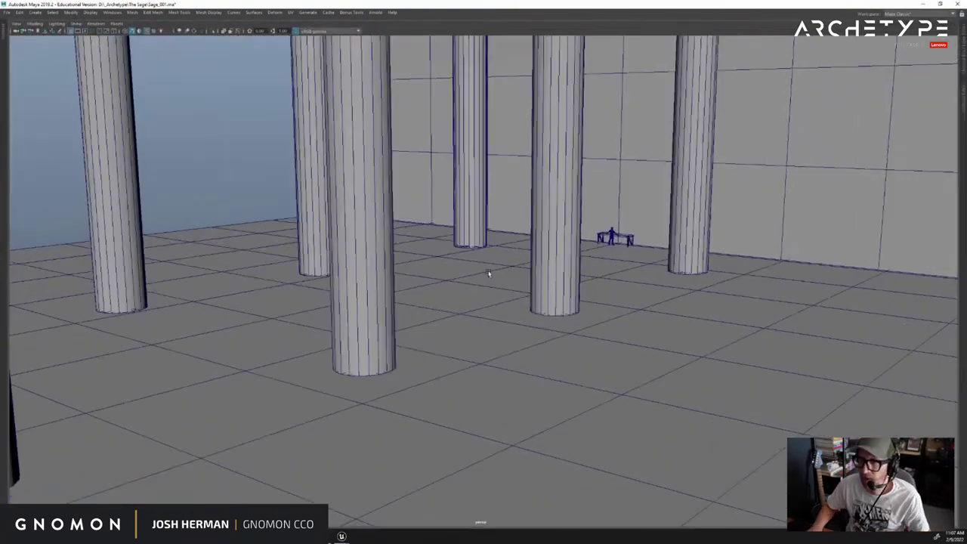
pyautogui.hotkey('ctrl', 'space')
pyautogui.hotkey('ctrl', 'space')
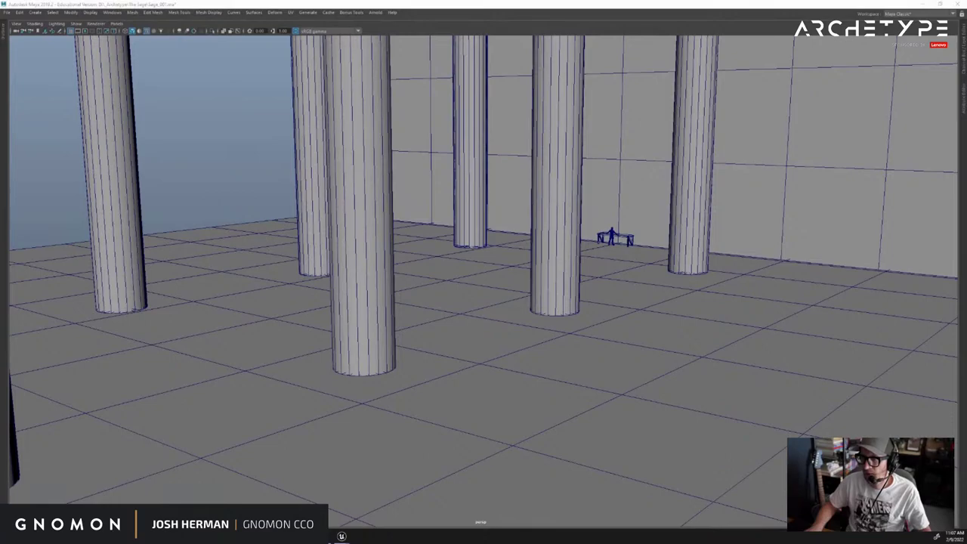
pyautogui.hotkey('alt', 'Tab')
# Reopen the Details and World Outliner windows for the scene
pyautogui.moveTo(665, 334); pyautogui.dragTo(568, 272, button='right')
pyautogui.press('w')
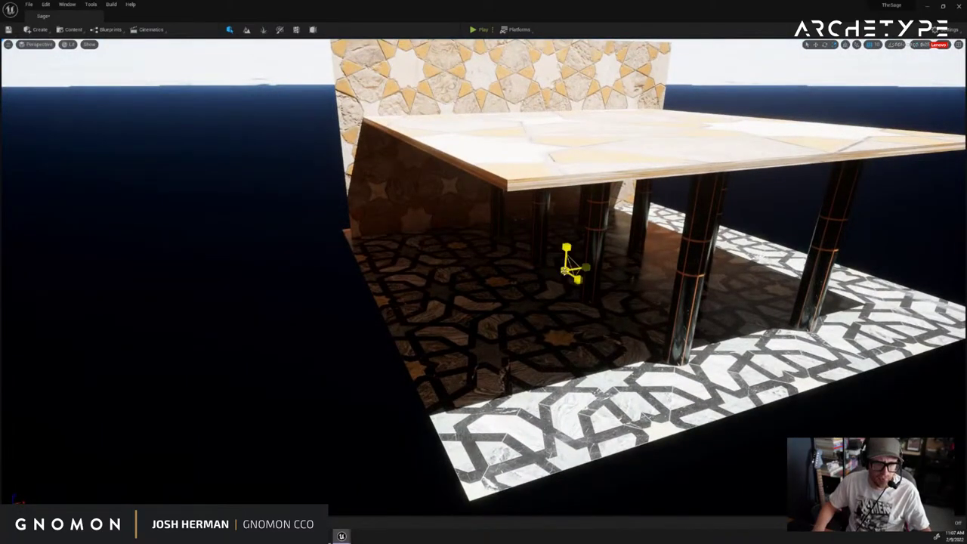
pyautogui.press('e')
pyautogui.click(91, 6)
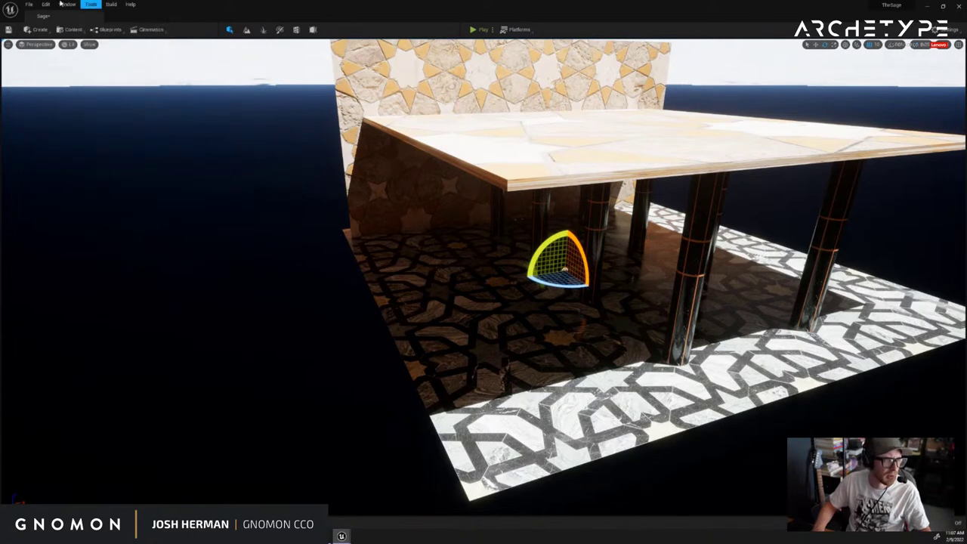
pyautogui.moveTo(70, 5)
pyautogui.click(117, 68)
pyautogui.click(69, 6)
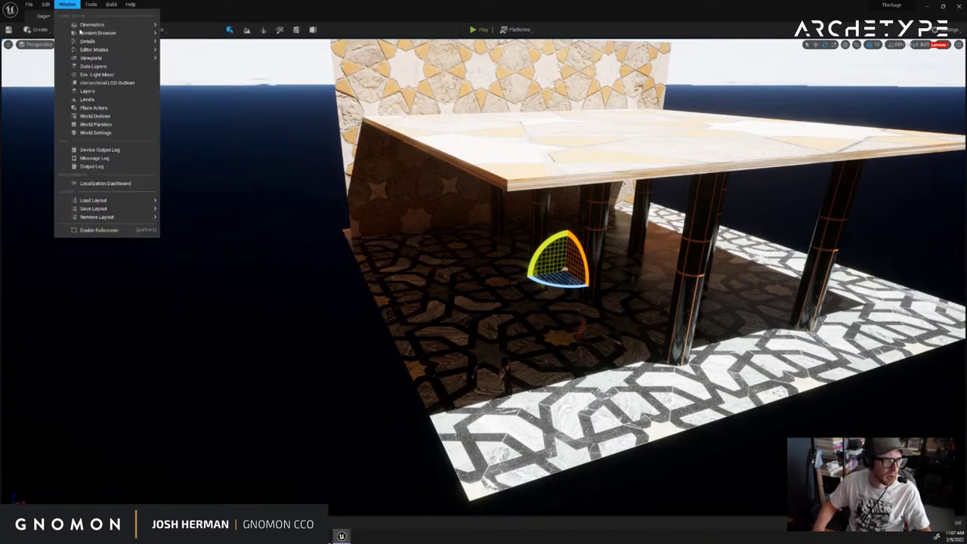
pyautogui.moveTo(87, 42)
pyautogui.click(194, 46)
pyautogui.click(68, 7)
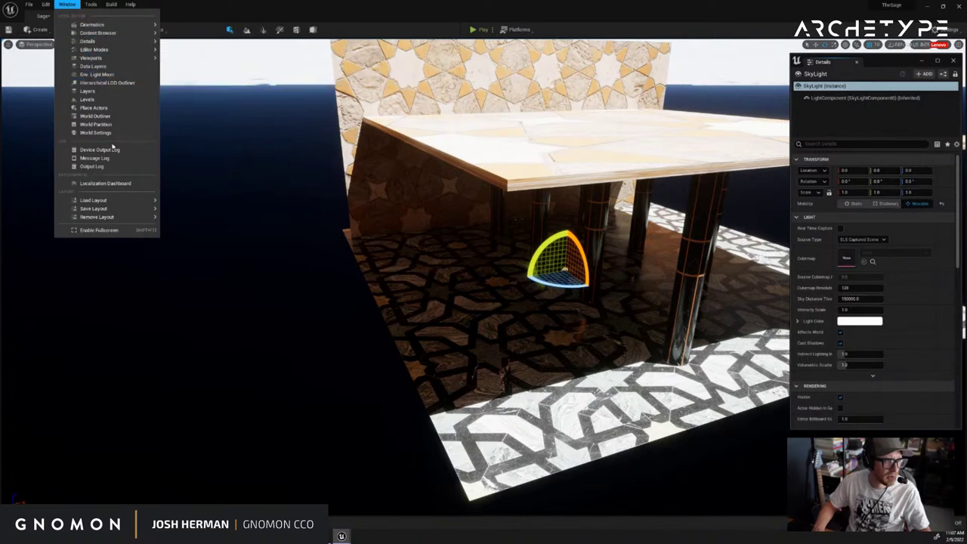
pyautogui.click(99, 116)
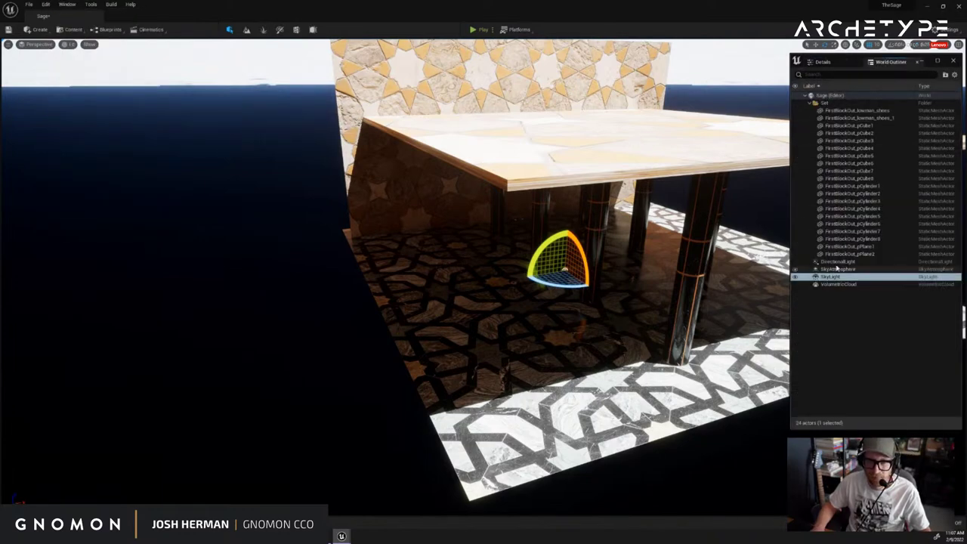
# Select the directional light and rotate it so direct sunlight reaches under the roof onto the floor and back wall
pyautogui.click(837, 262)
pyautogui.moveTo(594, 278); pyautogui.dragTo(402, 289, button='right')
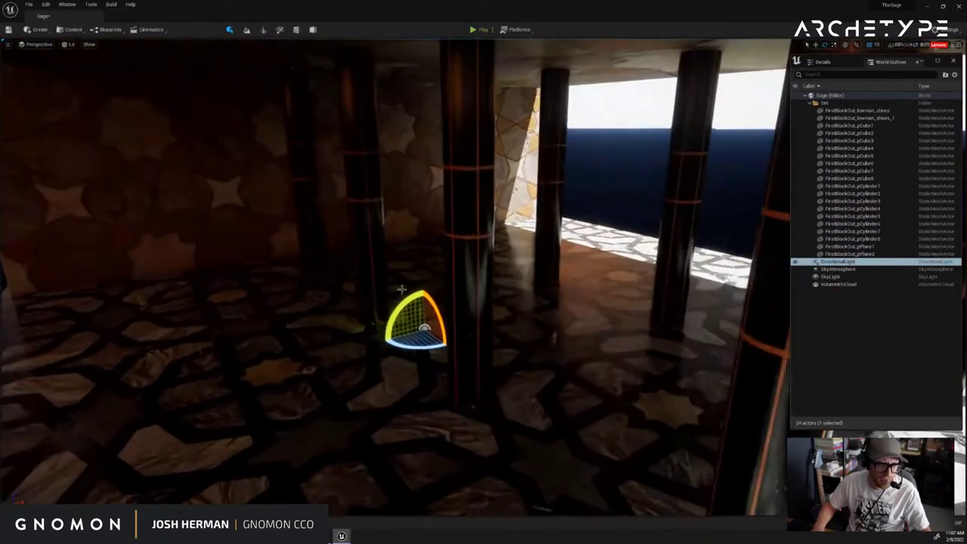
pyautogui.moveTo(404, 303)
pyautogui.mouseDown()
pyautogui.moveTo(423, 295)
pyautogui.moveTo(411, 309)
pyautogui.mouseUp()
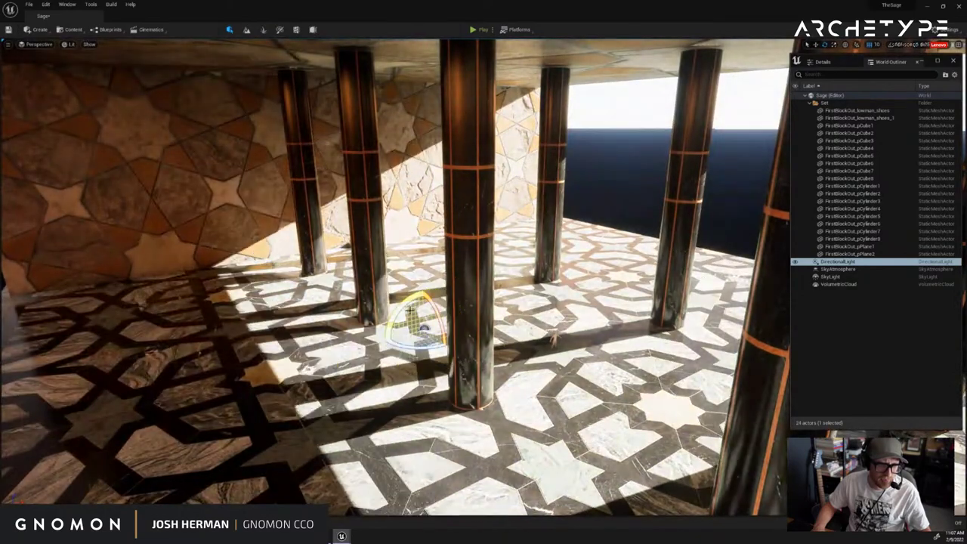
pyautogui.press('s')
pyautogui.moveTo(466, 306); pyautogui.dragTo(499, 281, button='right')
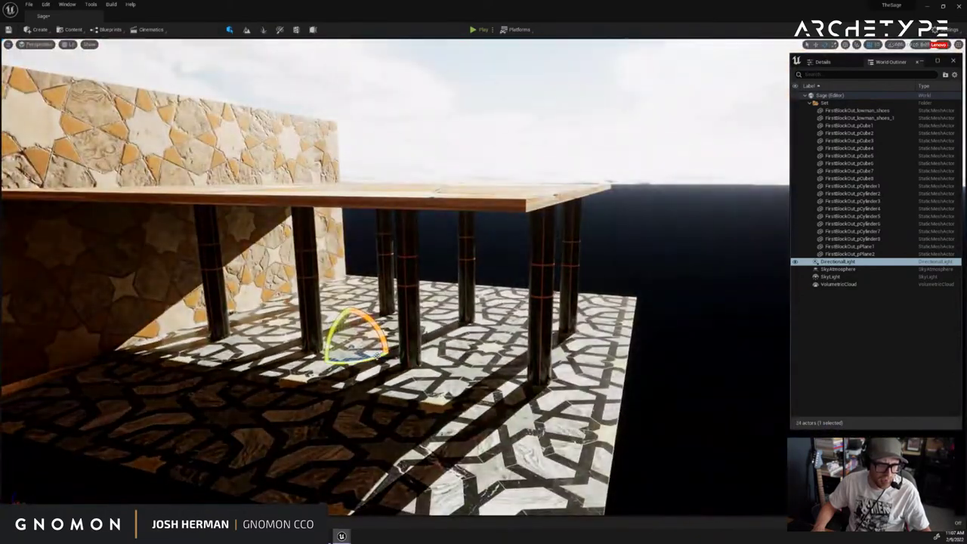
# Rotate the directional light about its vertical axis to cast long pillar shadows inward across the marble floor
pyautogui.moveTo(377, 356); pyautogui.dragTo(310, 364)
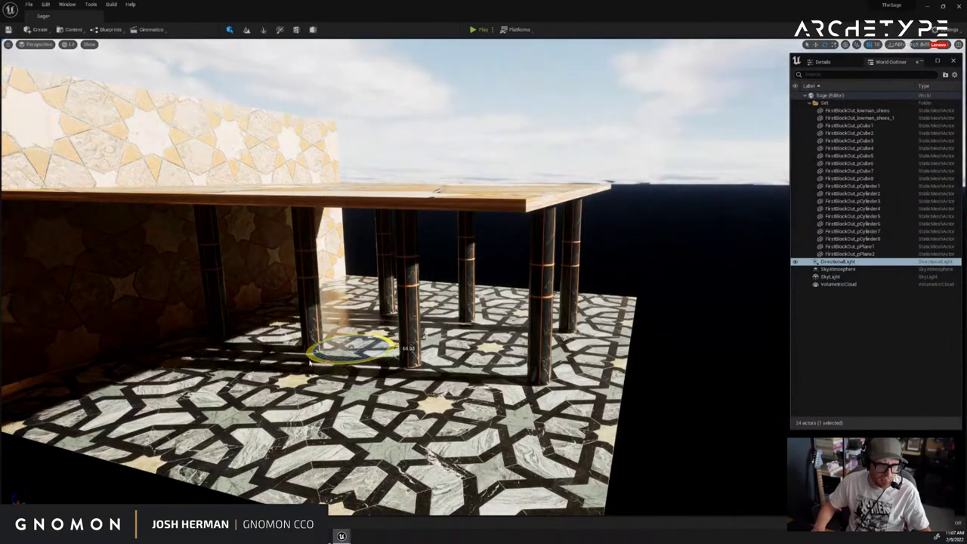
pyautogui.moveTo(423, 333); pyautogui.dragTo(408, 351)
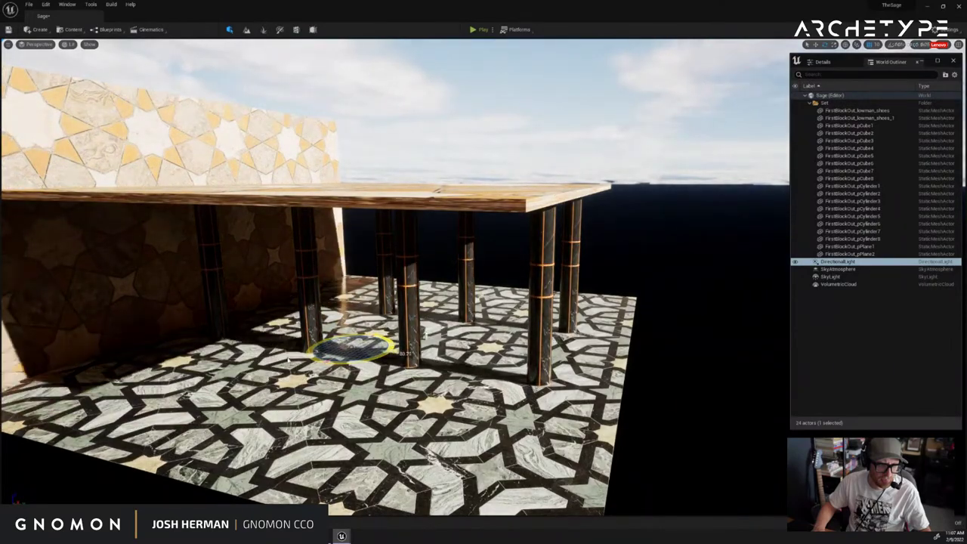
pyautogui.moveTo(288, 360); pyautogui.dragTo(275, 358)
pyautogui.moveTo(275, 358); pyautogui.dragTo(535, 369, button='right')
pyautogui.press('w')
pyautogui.press('s')
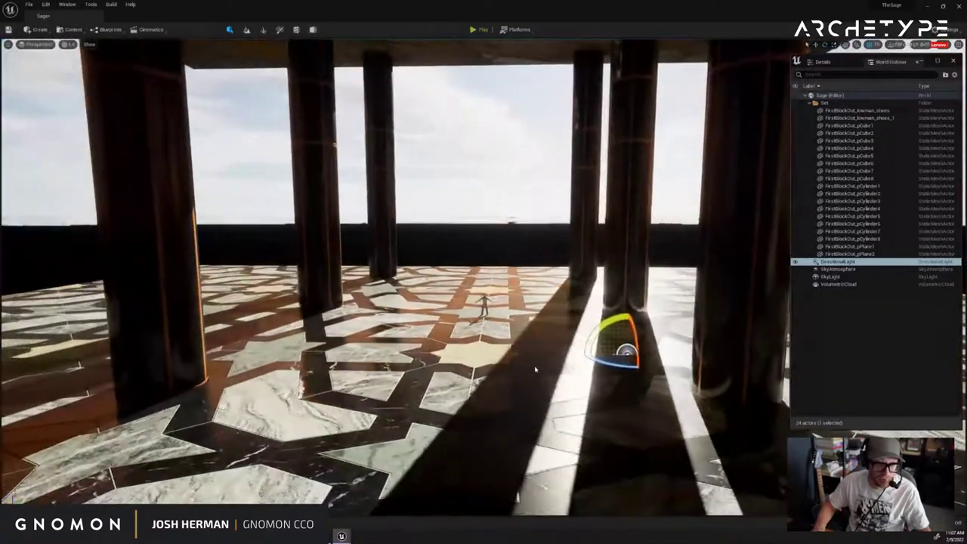
pyautogui.moveTo(534, 369); pyautogui.dragTo(529, 370)
# Compare the pillar and sun sketch in Photoshop with the backlit pillar view in Unreal Engine
pyautogui.hotkey('ctrl', 'space')
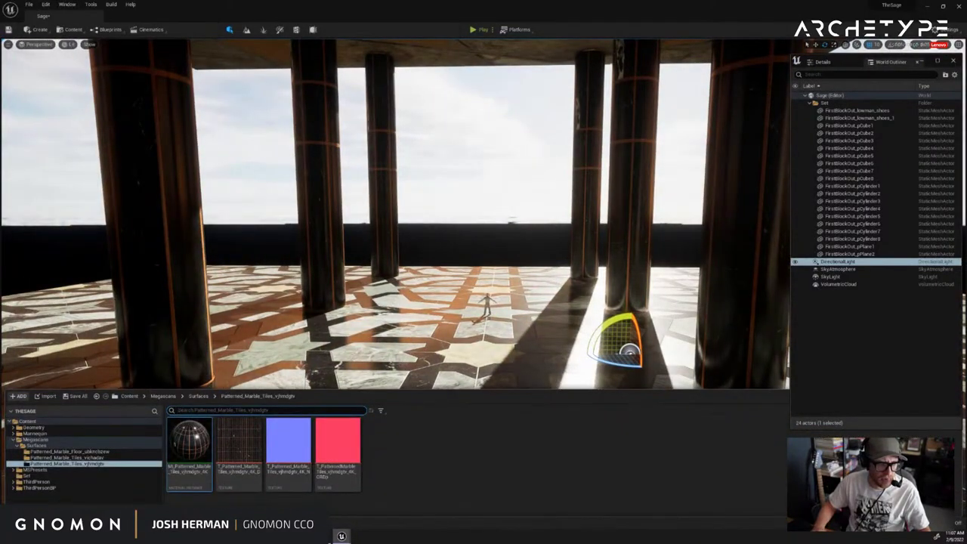
pyautogui.hotkey('alt', 'Tab')
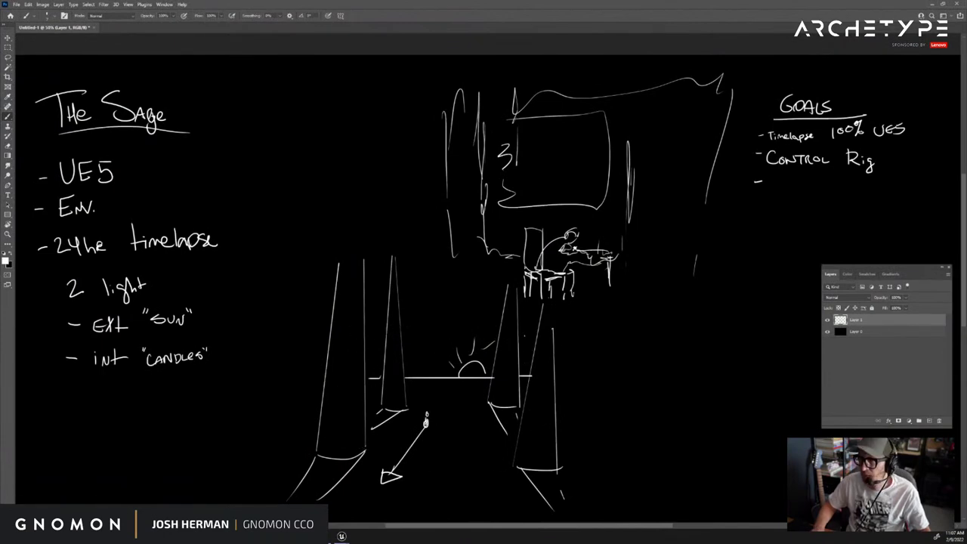
pyautogui.hotkey('alt', 'Tab')
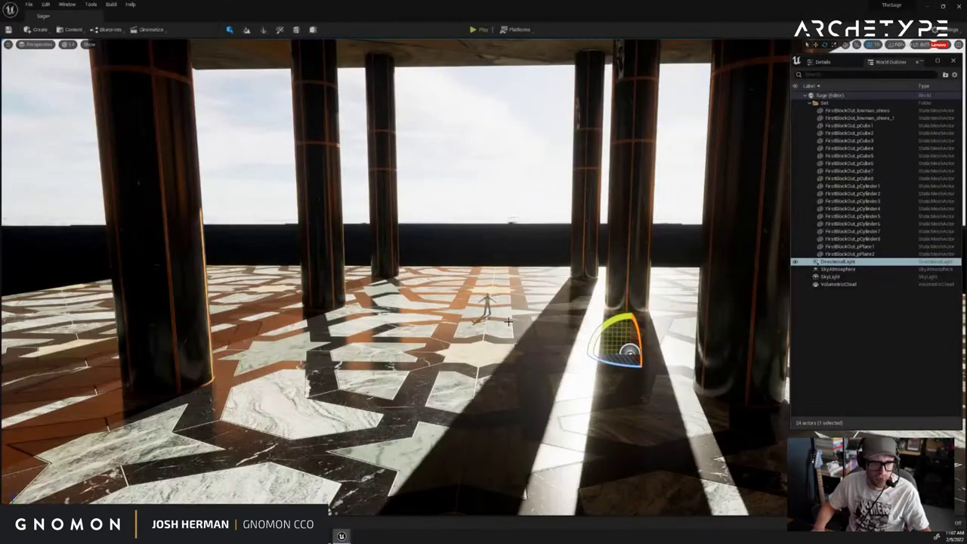
pyautogui.moveTo(509, 326); pyautogui.dragTo(517, 320, button='right')
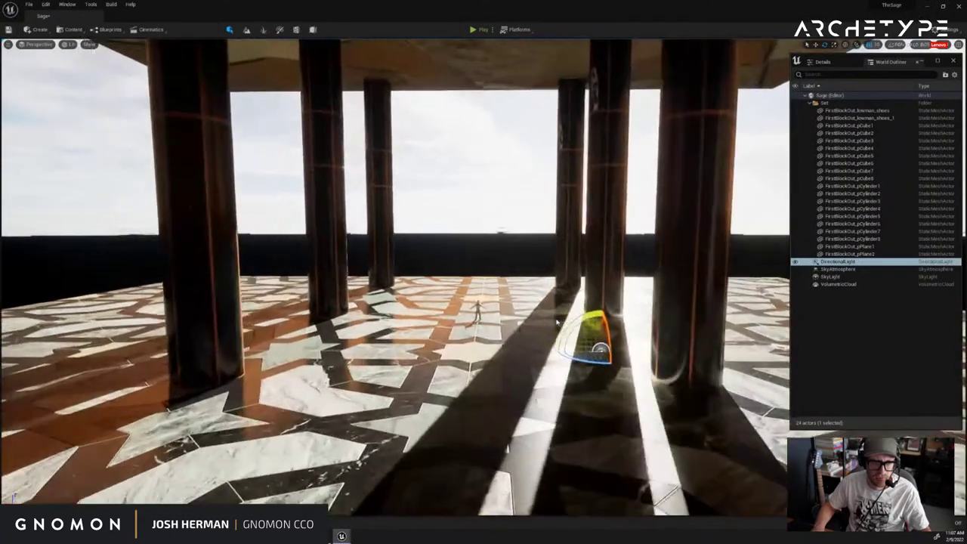
# Try lowering the roof slab over the pillars to block more sunlight, and undo the change
pyautogui.click(541, 57)
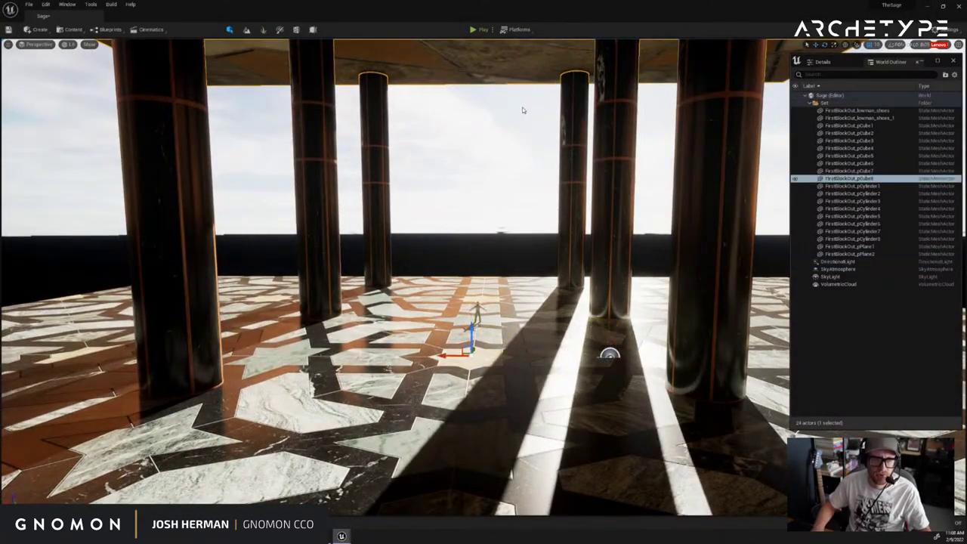
pyautogui.moveTo(474, 364); pyautogui.dragTo(520, 541)
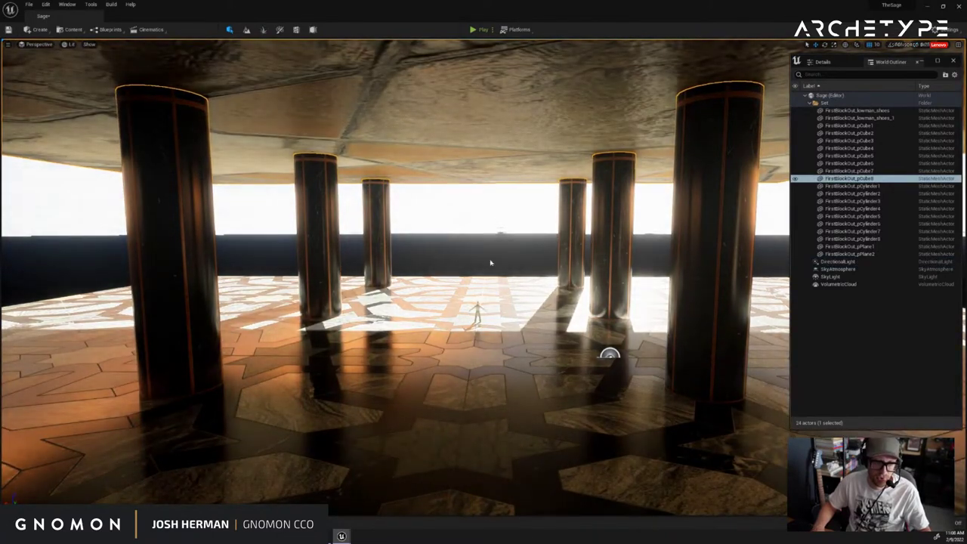
pyautogui.moveTo(479, 342)
pyautogui.mouseDown(button='right')
pyautogui.moveTo(499, 344)
pyautogui.moveTo(475, 354)
pyautogui.mouseUp(button='right')
pyautogui.moveTo(442, 443); pyautogui.dragTo(442, 514)
pyautogui.moveTo(444, 443); pyautogui.dragTo(624, 437, button='right')
pyautogui.hotkey('ctrl', 'z')
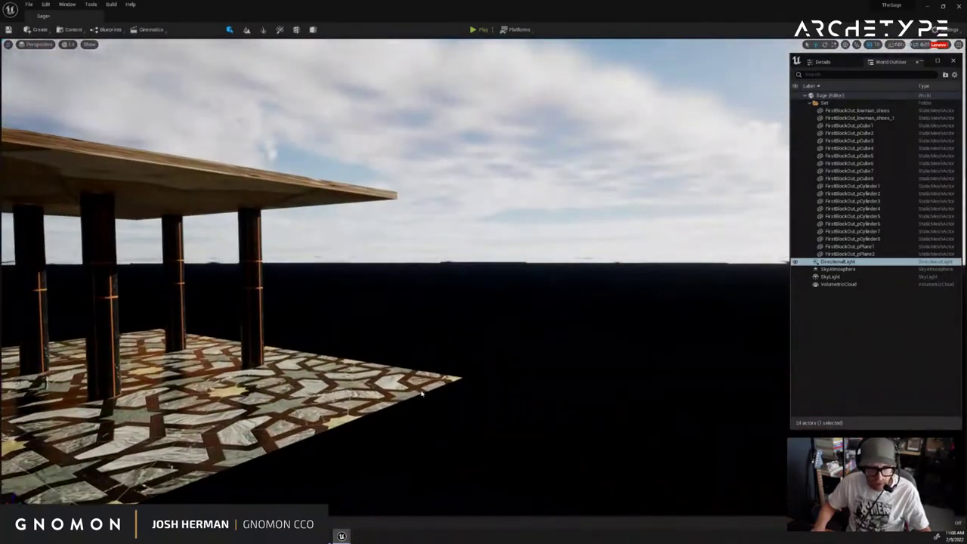
# Deselect the light and examine the human figure and table against the tiled back wall
pyautogui.moveTo(423, 393); pyautogui.dragTo(514, 283, button='right')
pyautogui.press('e')
pyautogui.click(431, 433)
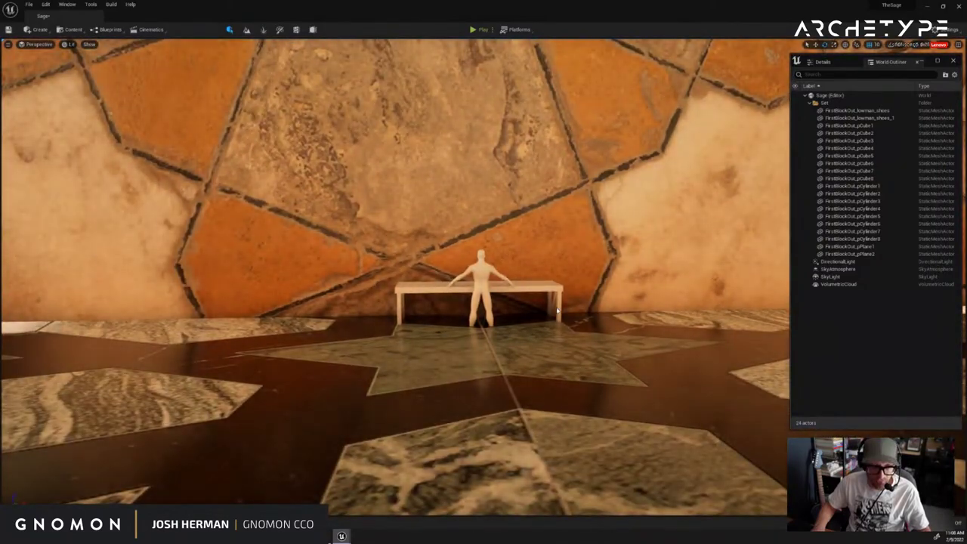
pyautogui.press('q')
pyautogui.moveTo(558, 310); pyautogui.dragTo(616, 266, button='right')
pyautogui.click(544, 328)
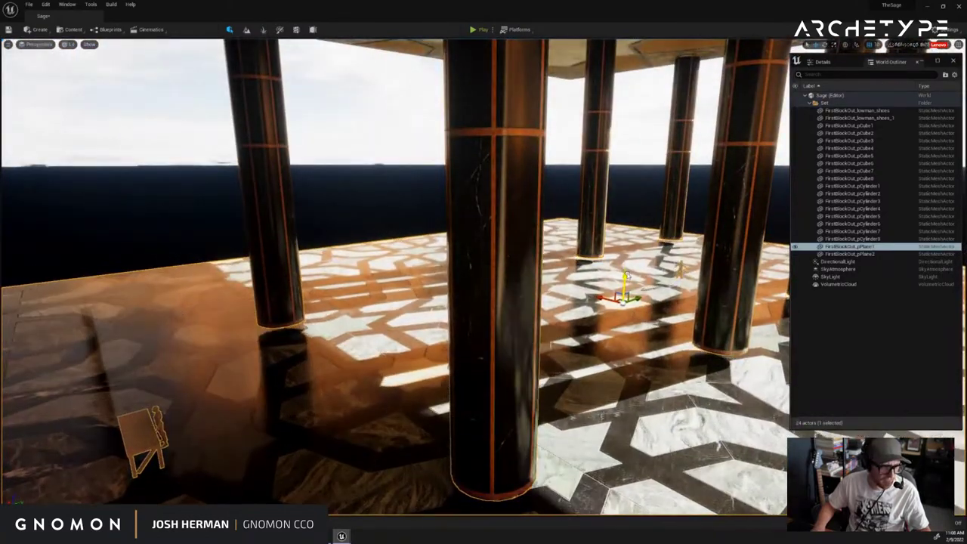
pyautogui.moveTo(242, 330); pyautogui.dragTo(466, 284, button='right')
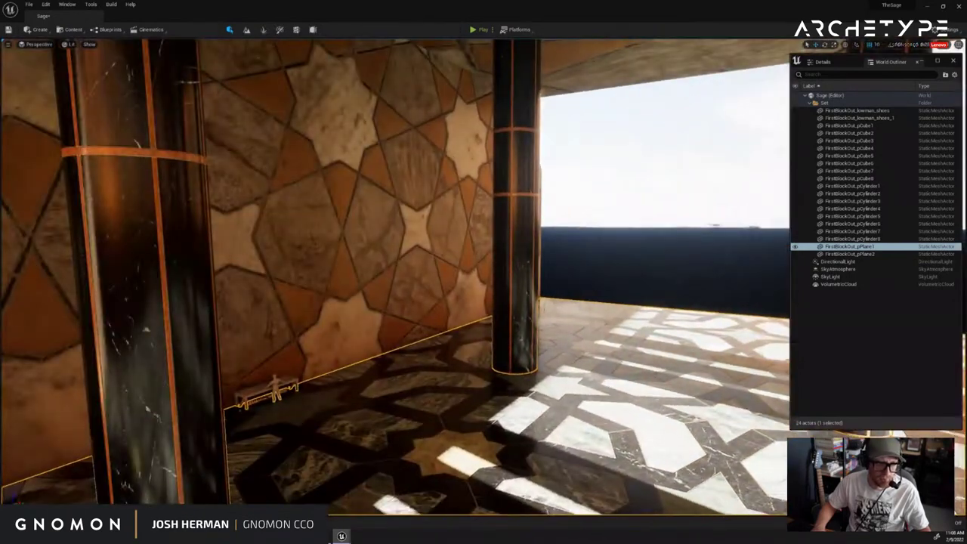
# Open Quixel Bridge and go from the Middle Eastern Floors collection to the 3D Assets categories
pyautogui.click(69, 29)
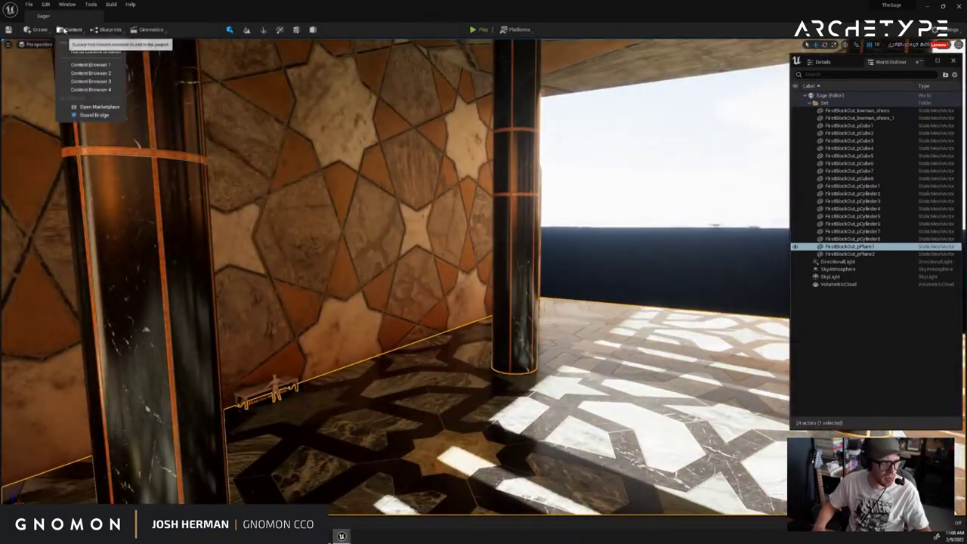
pyautogui.click(93, 115)
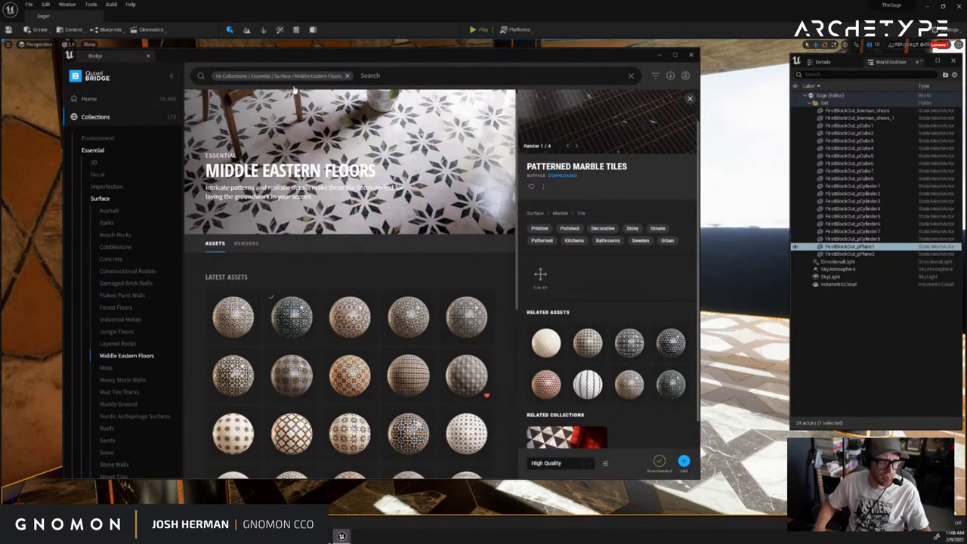
pyautogui.click(89, 99)
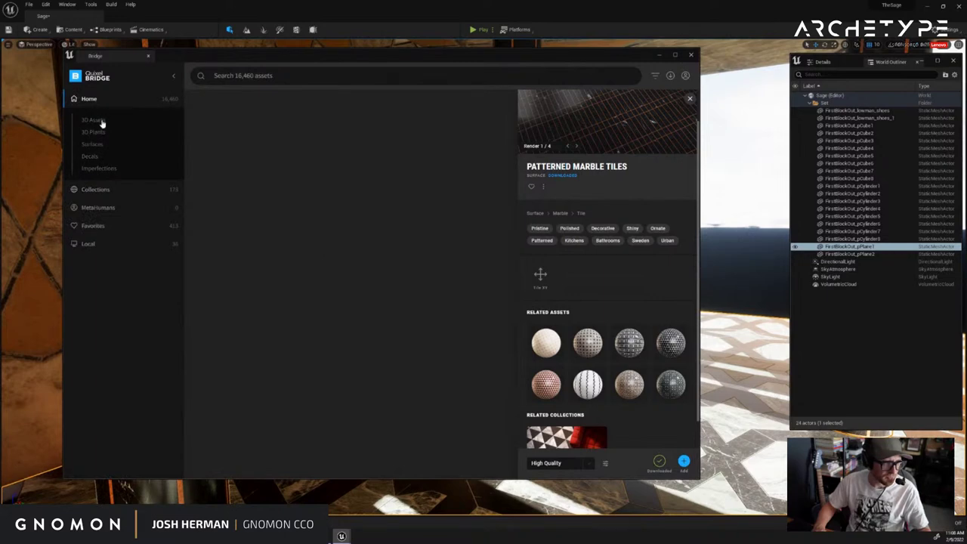
pyautogui.click(96, 132)
pyautogui.click(100, 121)
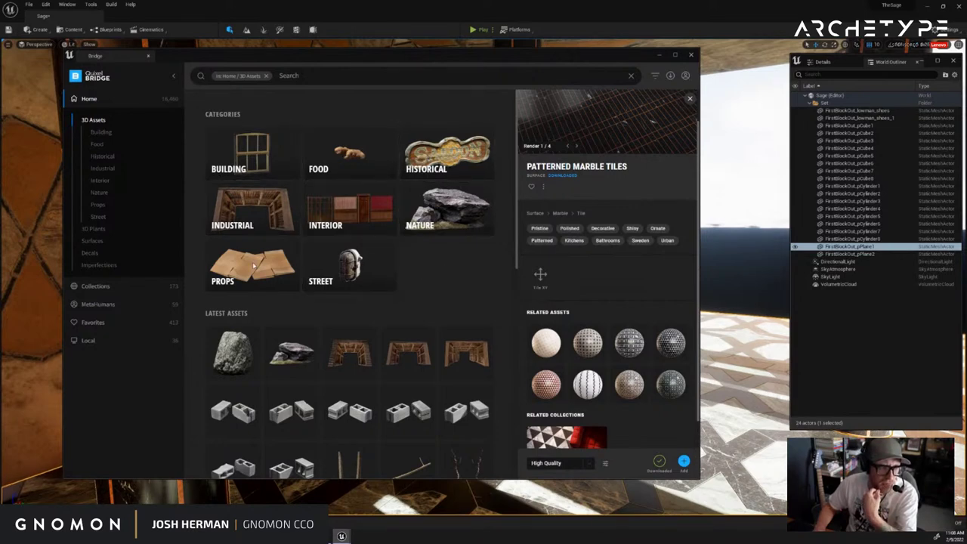
pyautogui.scroll(-1, 299, 271)
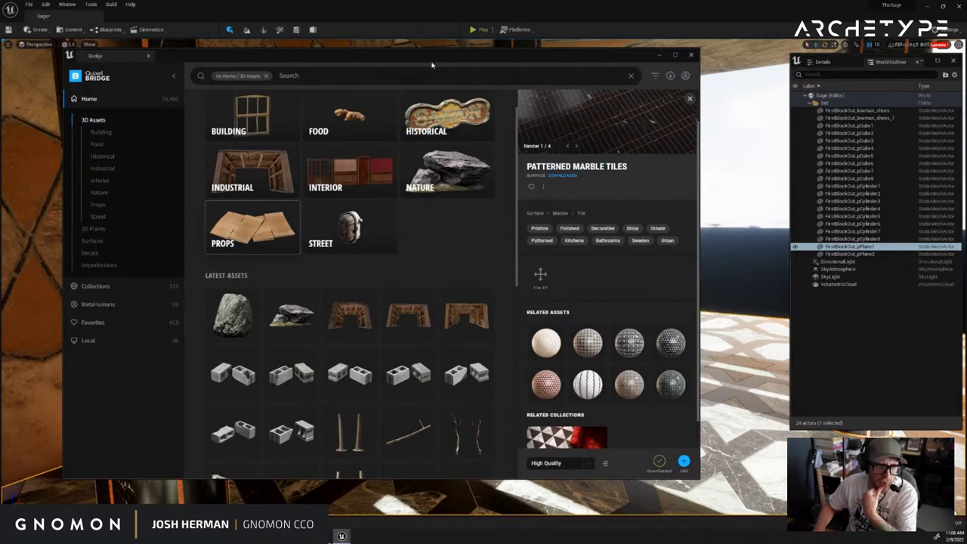
pyautogui.moveTo(432, 66); pyautogui.dragTo(492, 63)
pyautogui.click(329, 240)
pyautogui.click(317, 242)
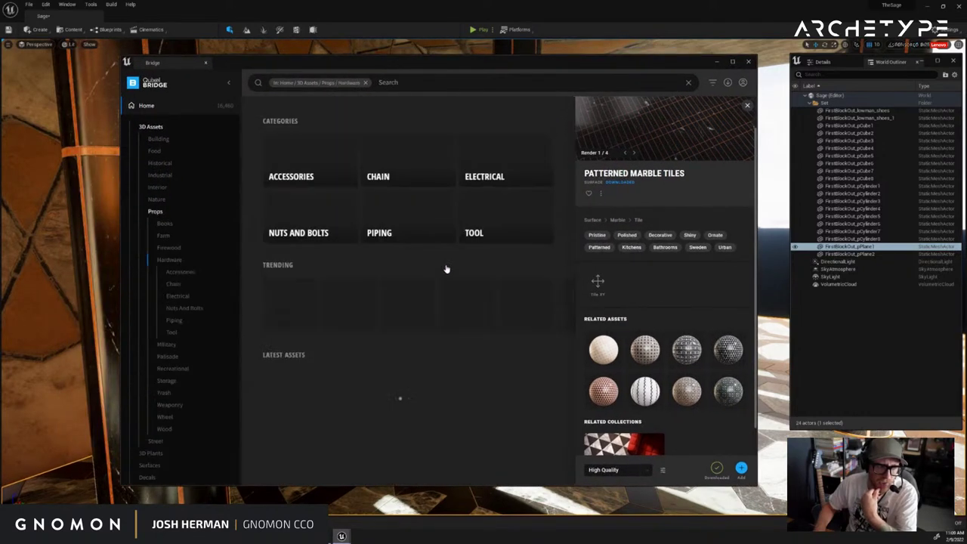
pyautogui.click(365, 83)
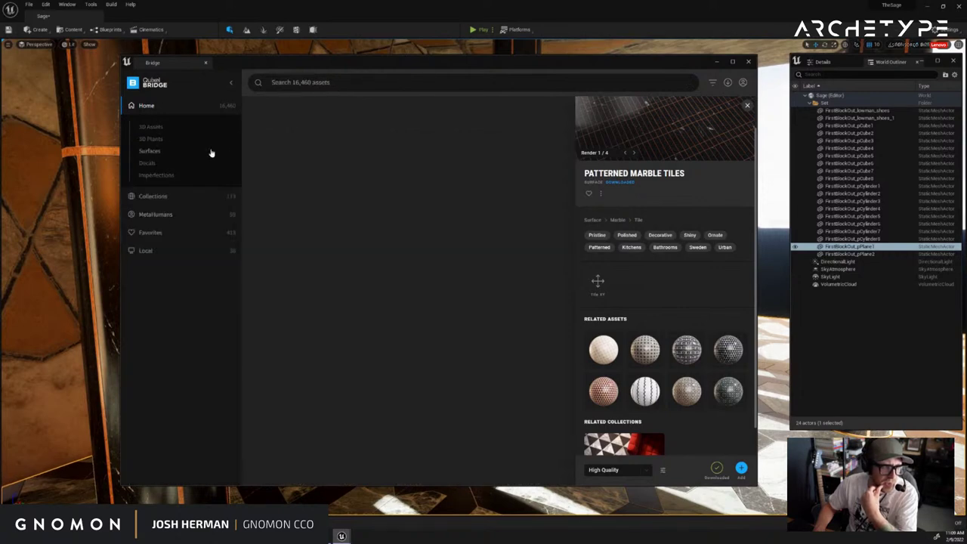
# Open the Props category of the 3D assets and browse its models for items to dress the set
pyautogui.click(151, 126)
pyautogui.click(297, 268)
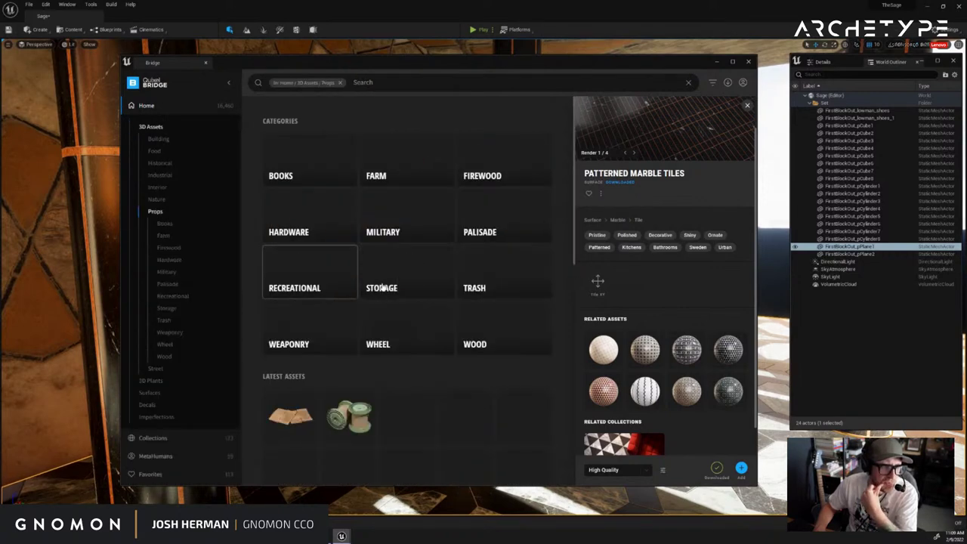
pyautogui.moveTo(466, 64)
pyautogui.mouseDown()
pyautogui.moveTo(456, 62)
pyautogui.moveTo(465, 63)
pyautogui.mouseUp()
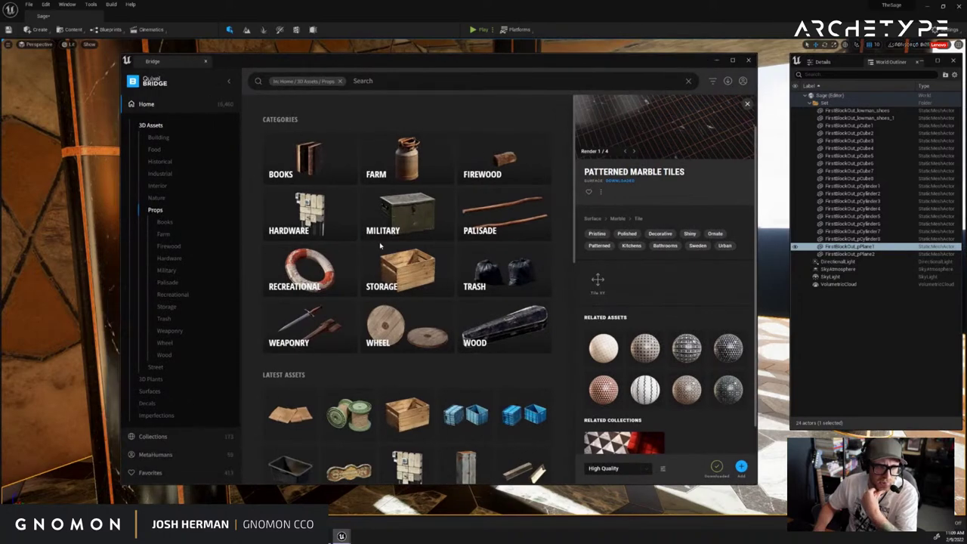
pyautogui.scroll(-1, 292, 405)
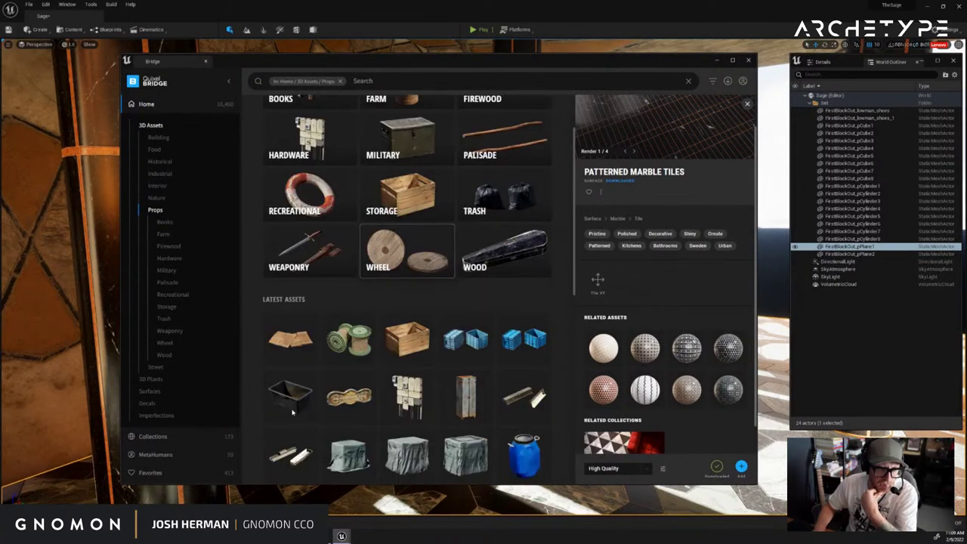
pyautogui.click(294, 340)
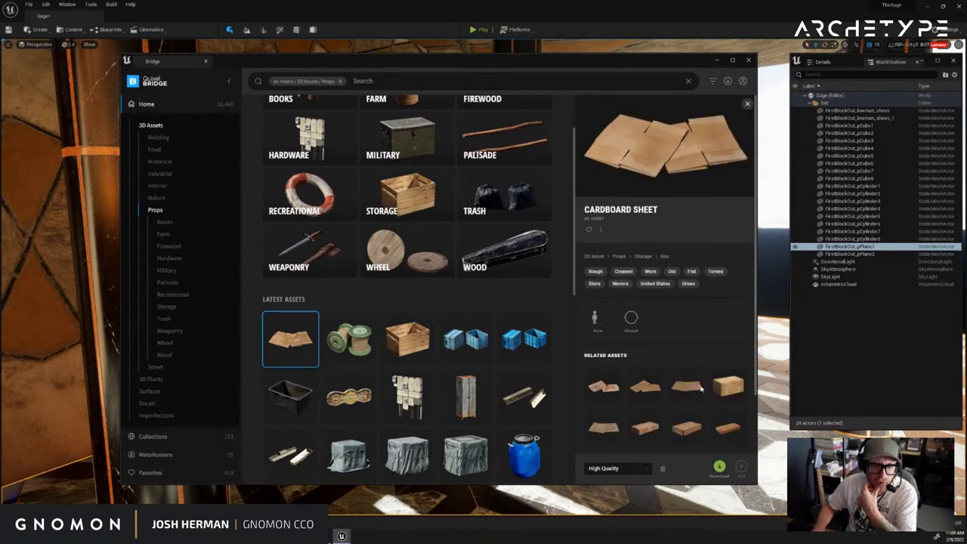
pyautogui.scroll(-1, 701, 390)
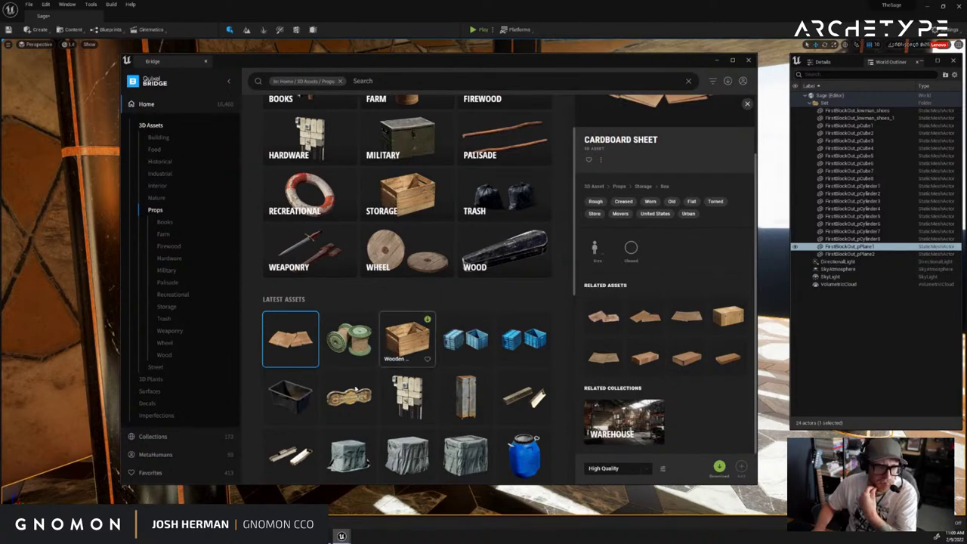
pyautogui.scroll(-1, 355, 387)
pyautogui.scroll(-2, 434, 355)
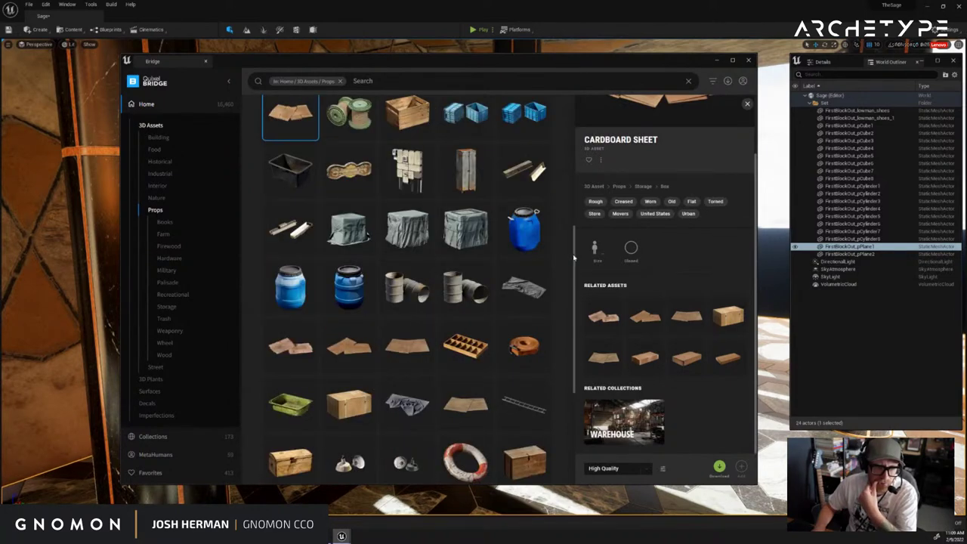
pyautogui.moveTo(574, 264); pyautogui.dragTo(574, 392)
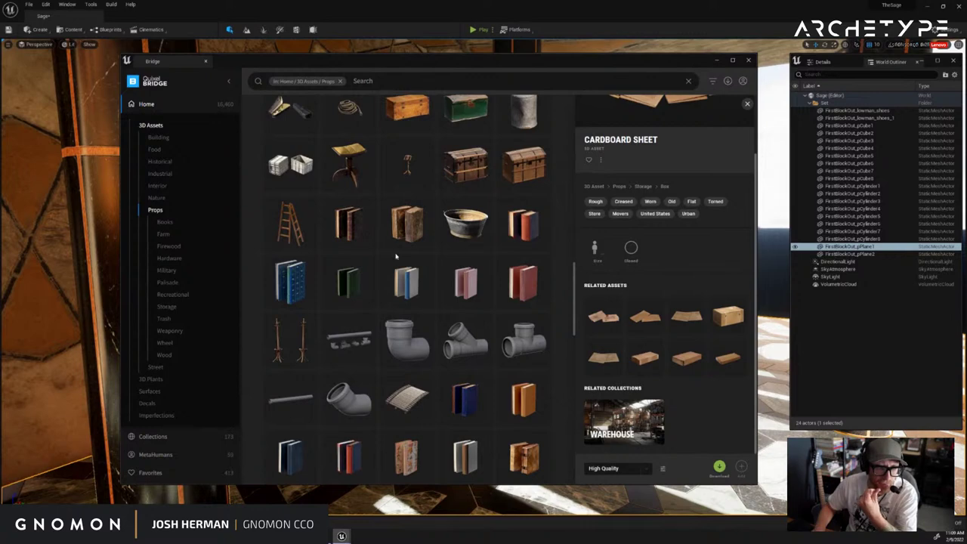
# Download the Old Damaged Book and the Stained Brown Book 3D assets in High Quality
pyautogui.click(409, 236)
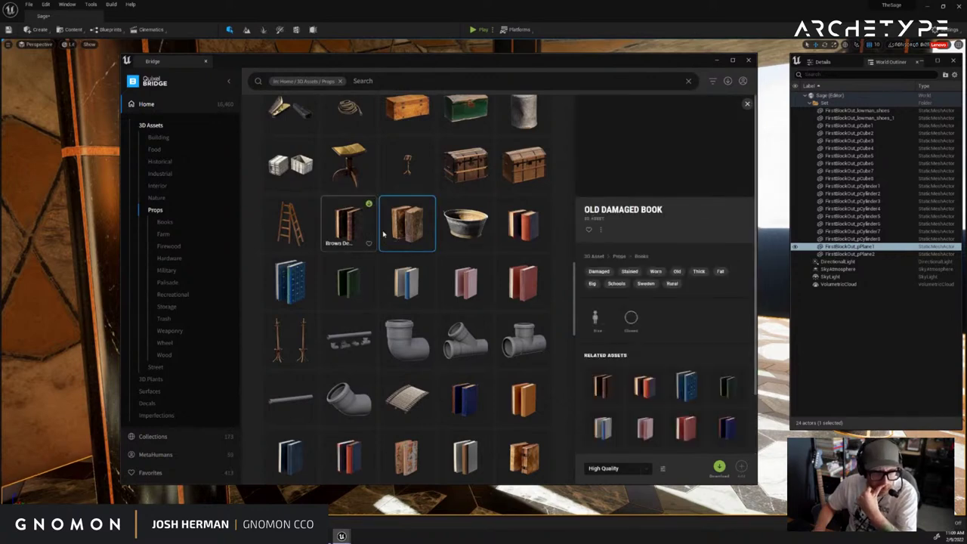
pyautogui.click(643, 469)
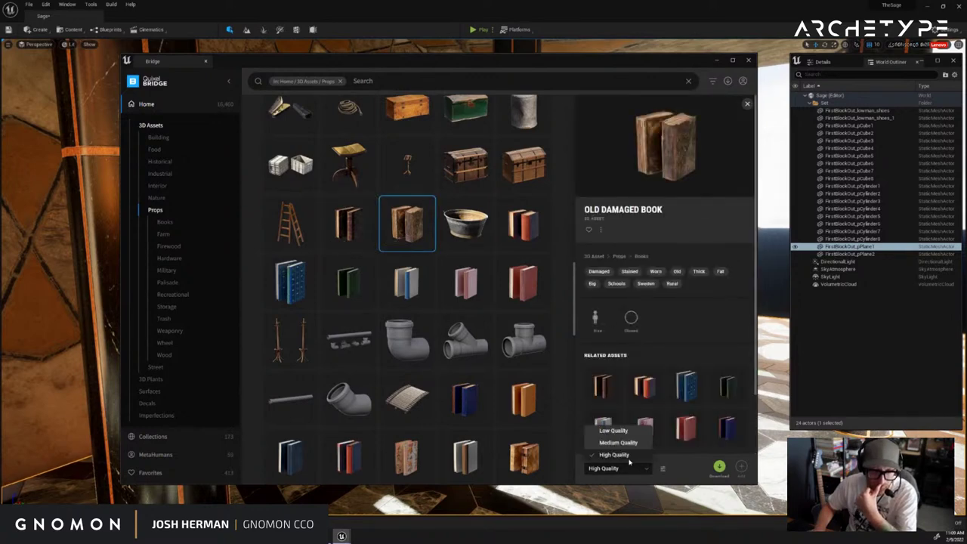
pyautogui.click(638, 470)
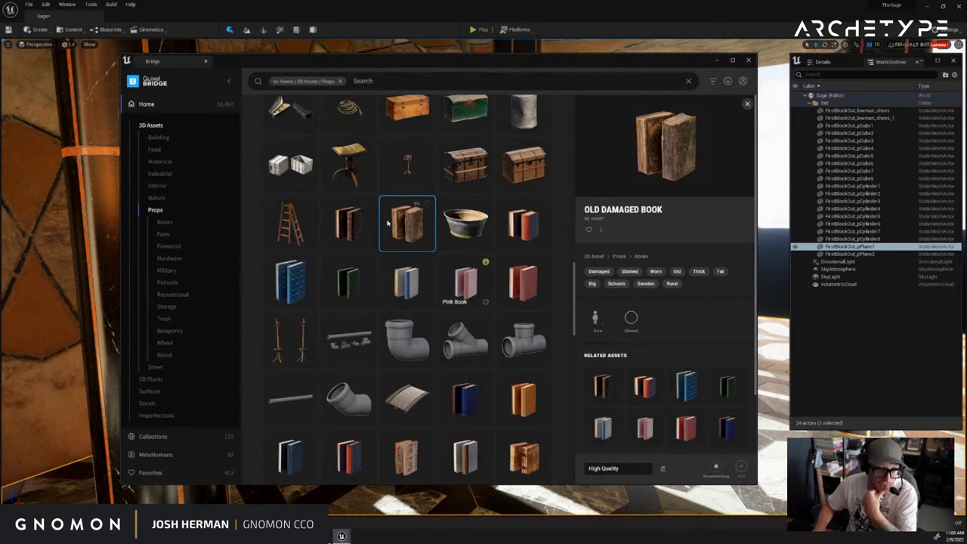
pyautogui.click(350, 221)
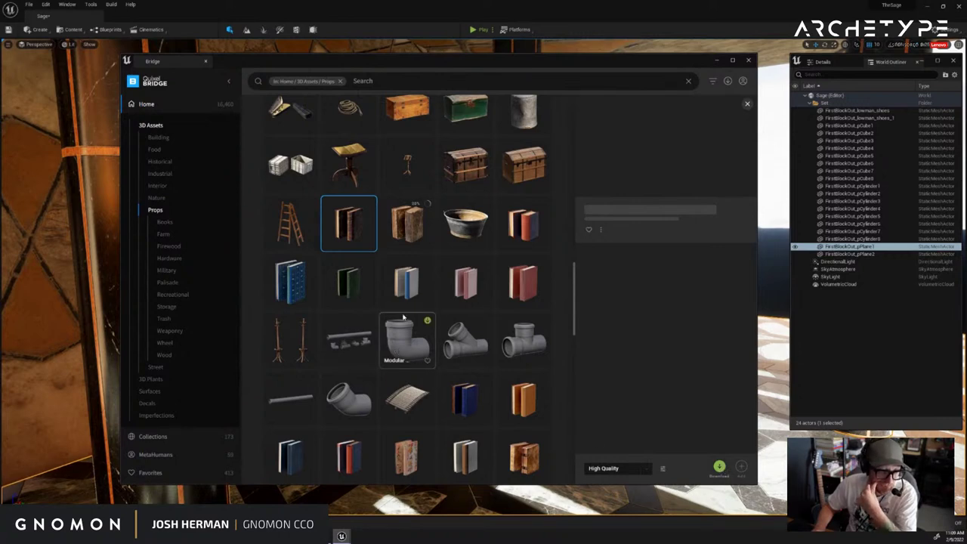
pyautogui.scroll(-3, 400, 287)
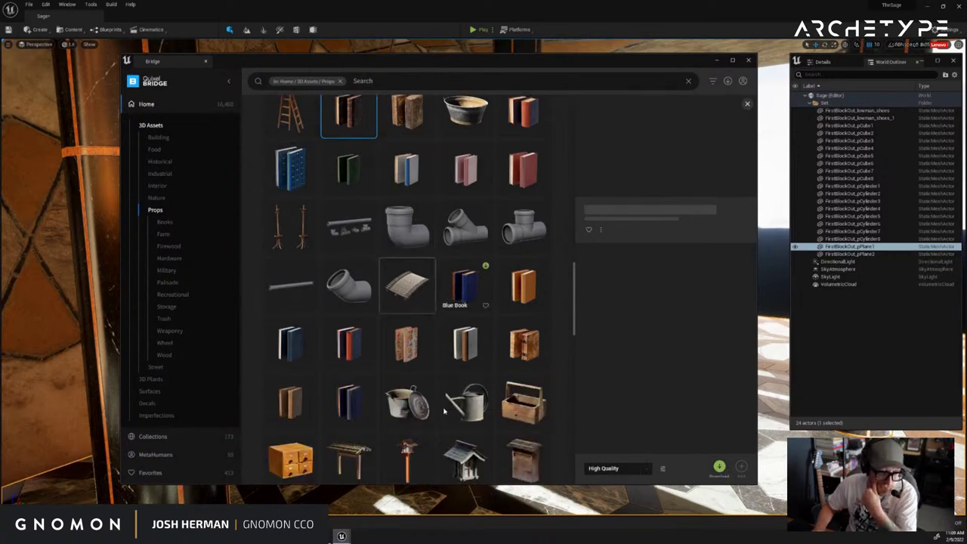
pyautogui.click(523, 348)
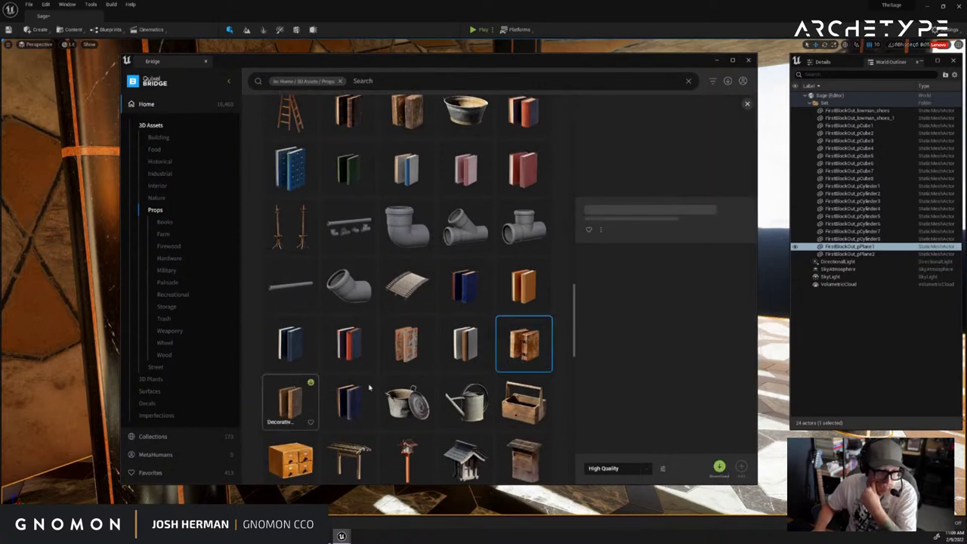
# Browse further through the Props models below the books for more items to dress the set
pyautogui.scroll(-2, 369, 387)
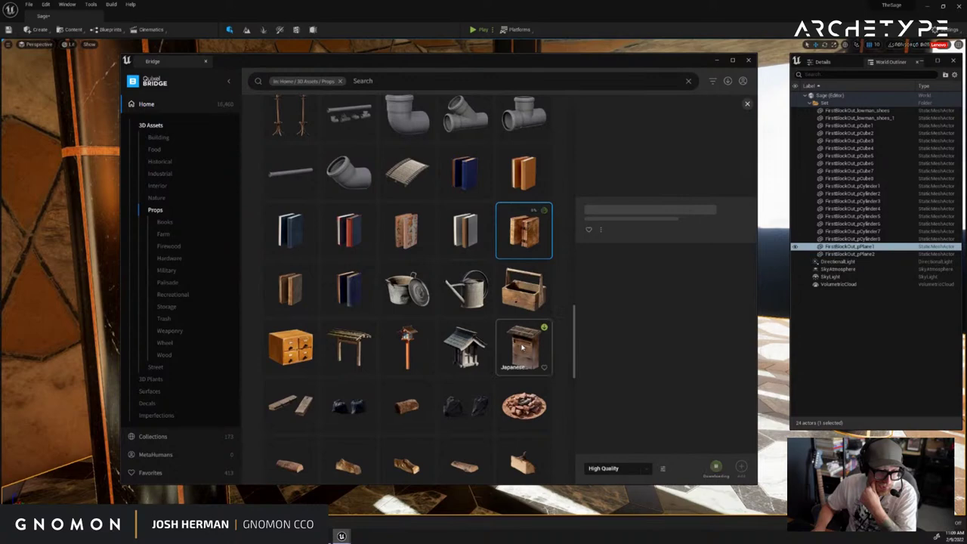
pyautogui.scroll(-1, 302, 394)
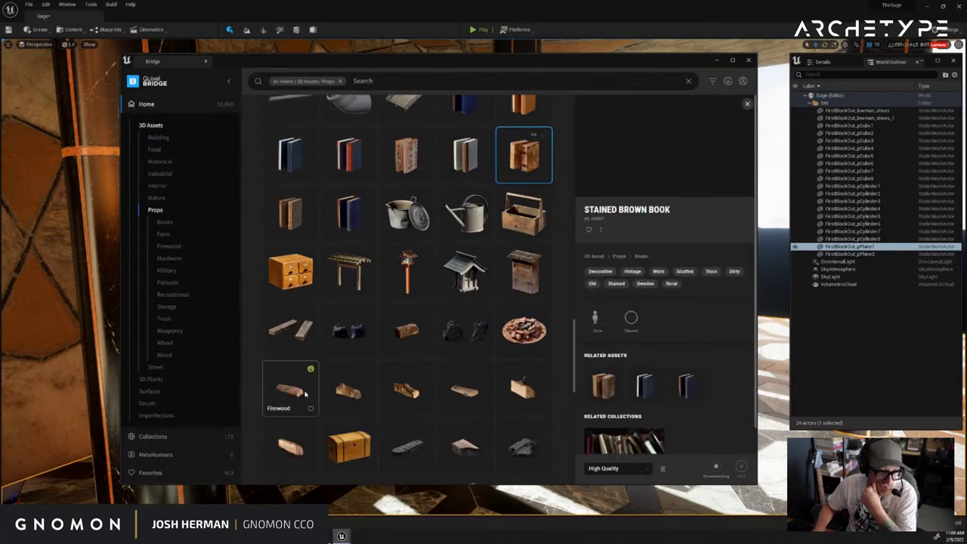
pyautogui.scroll(-3, 465, 220)
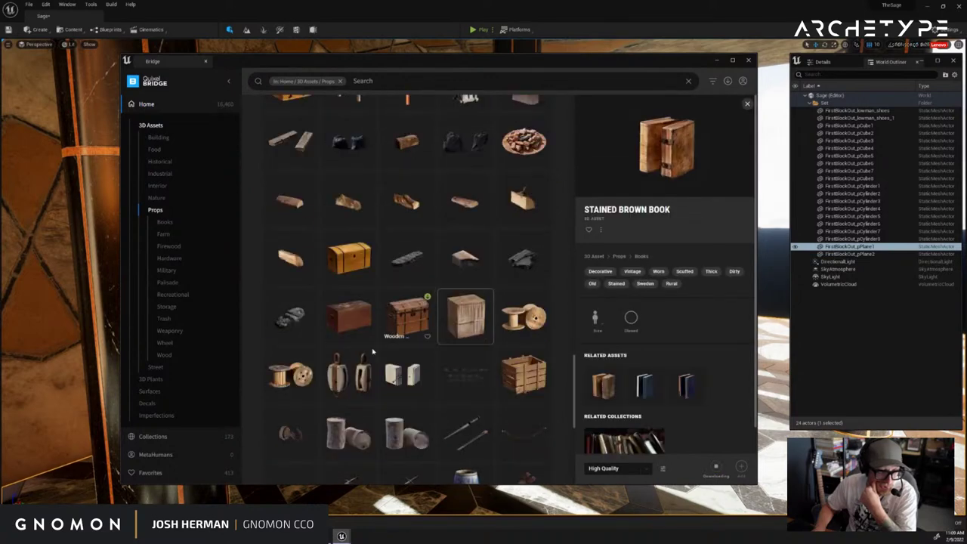
# Look through the Megascans Props assets in Bridge for suitable set-dressing objects and the downloaded books
pyautogui.scroll(-3, 377, 361)
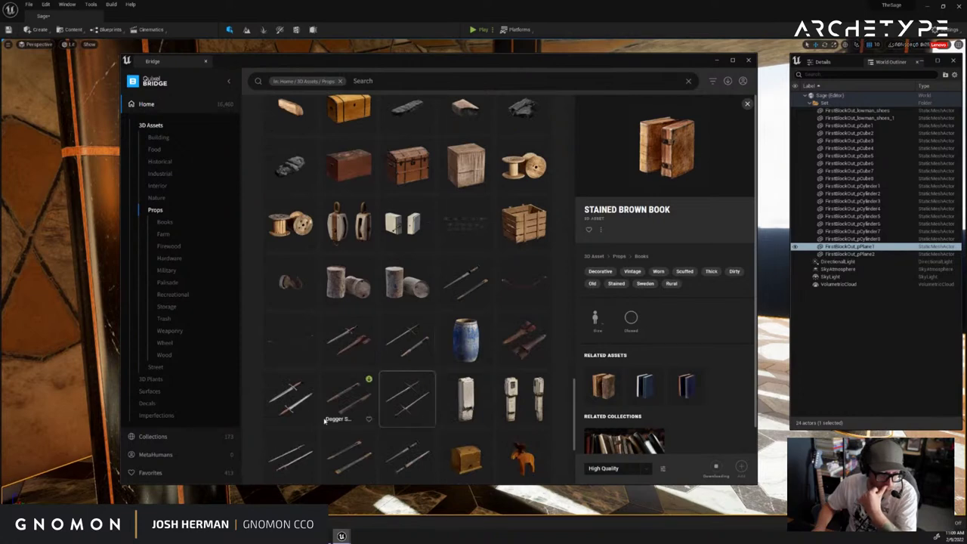
pyautogui.scroll(-2, 348, 436)
pyautogui.scroll(-1, 352, 418)
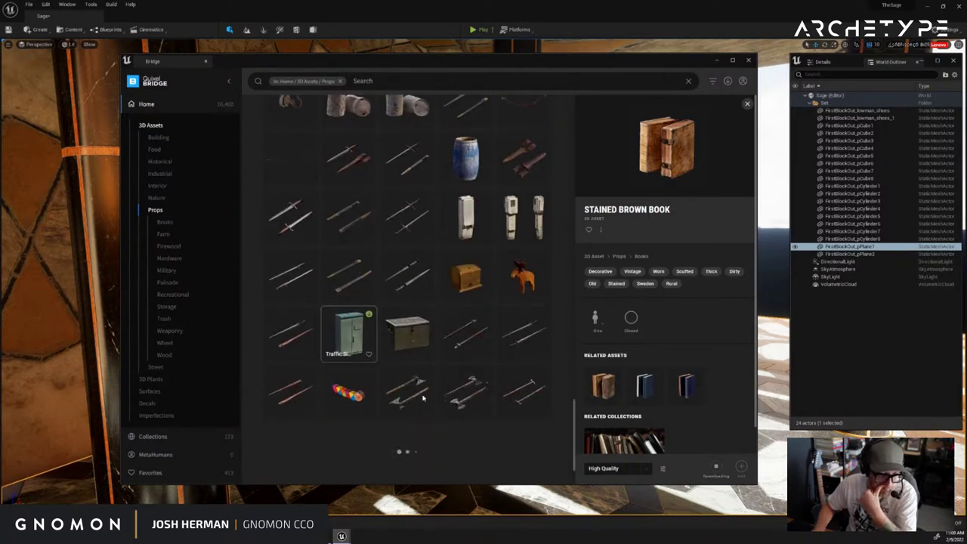
pyautogui.scroll(-2, 313, 400)
pyautogui.scroll(-10, 328, 361)
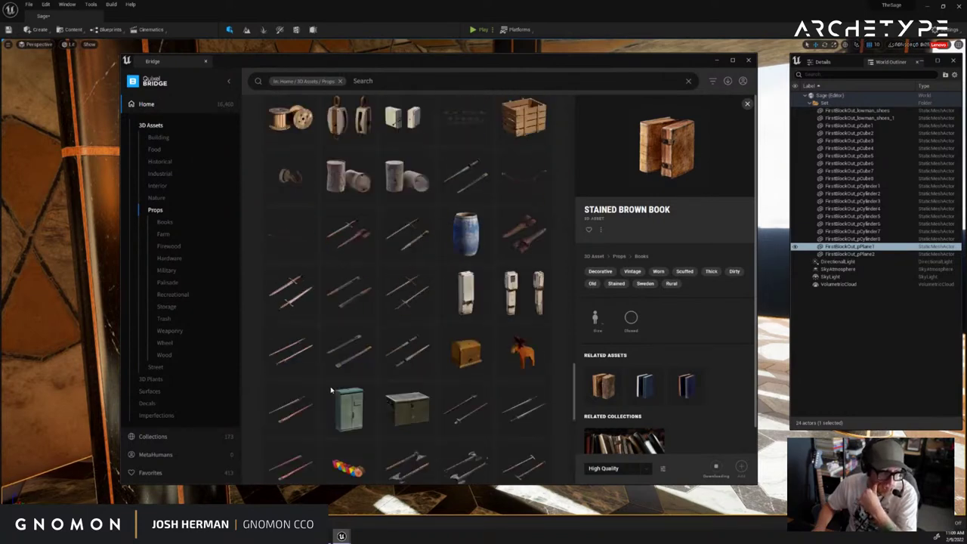
pyautogui.scroll(5, 331, 389)
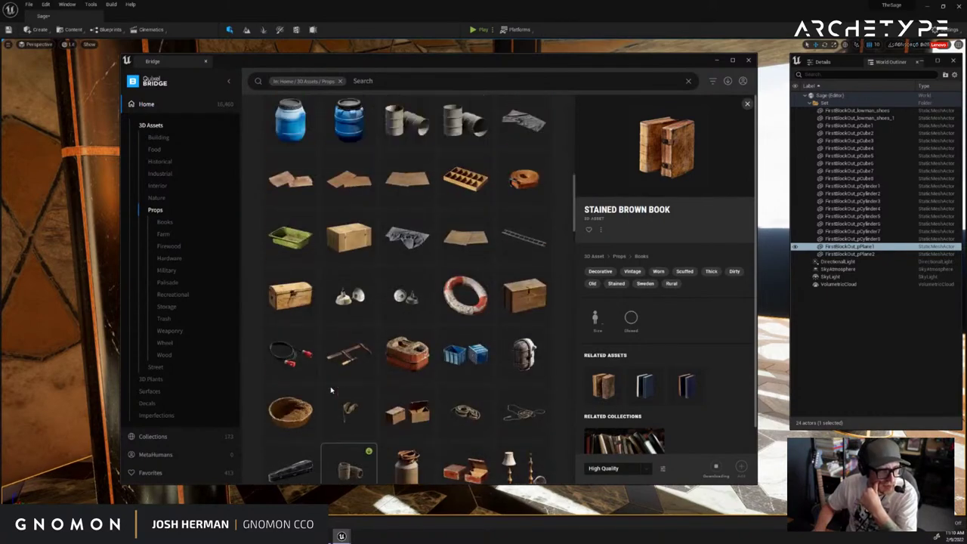
pyautogui.scroll(-3, 331, 390)
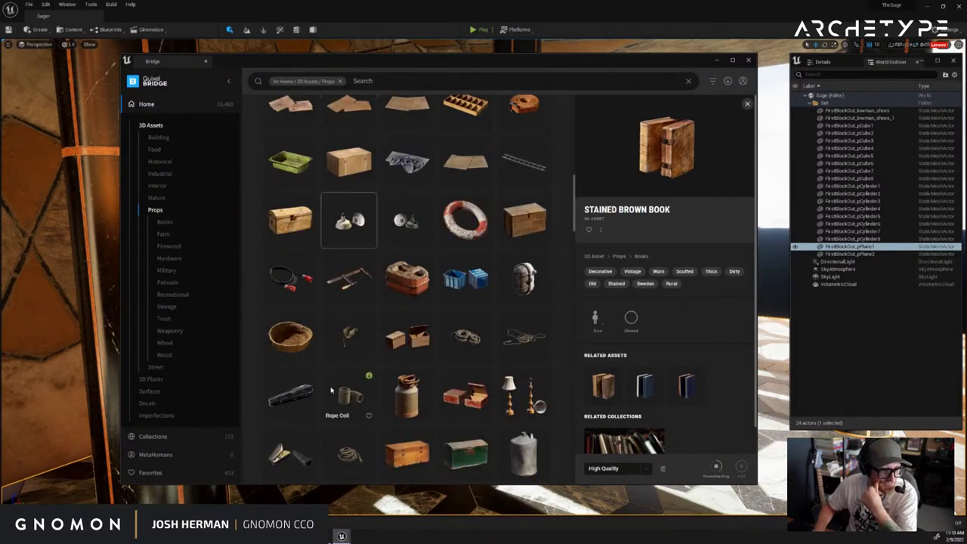
pyautogui.scroll(-3, 454, 400)
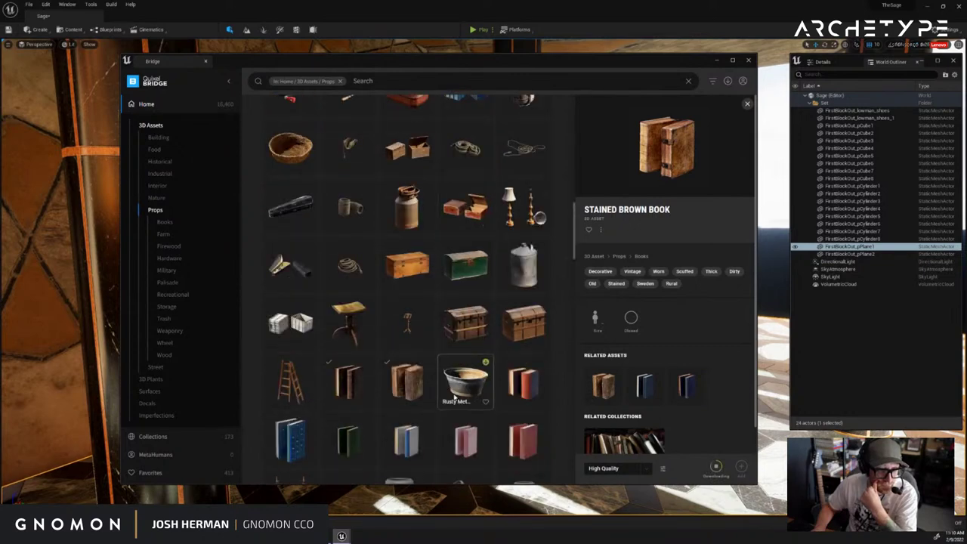
pyautogui.scroll(-2, 454, 401)
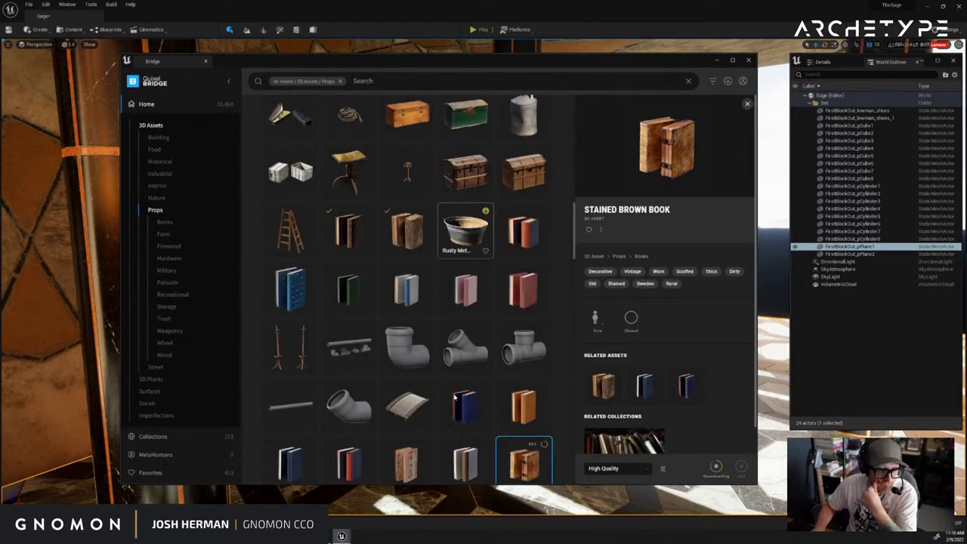
# Add the Old Damaged, Brown Decorative and Stained Brown books to the project and get Bridge out of the way
pyautogui.click(416, 242)
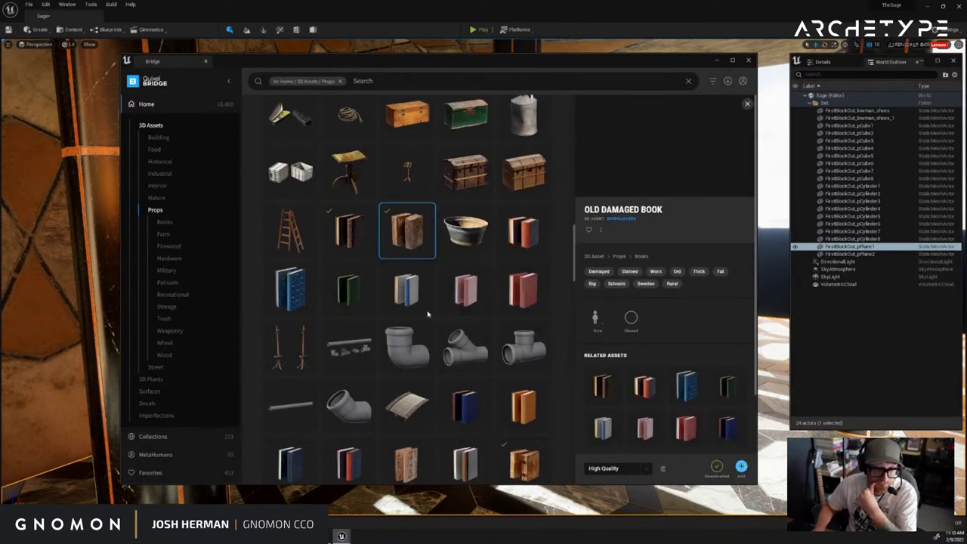
pyautogui.click(348, 230)
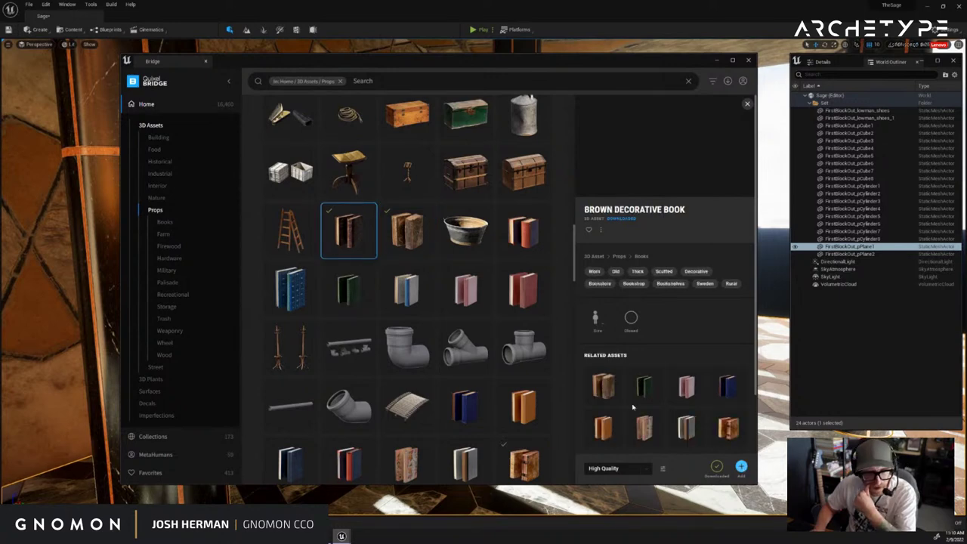
pyautogui.click(522, 458)
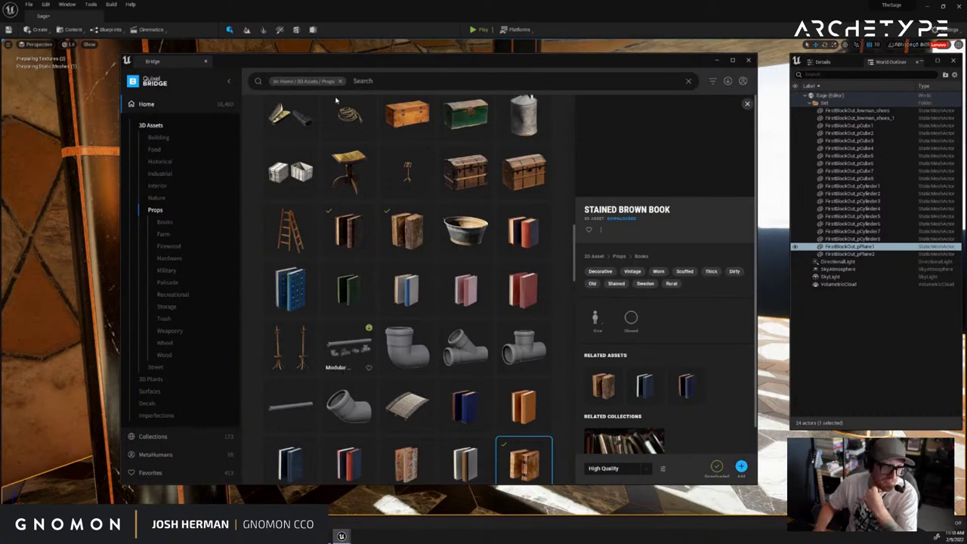
pyautogui.click(716, 61)
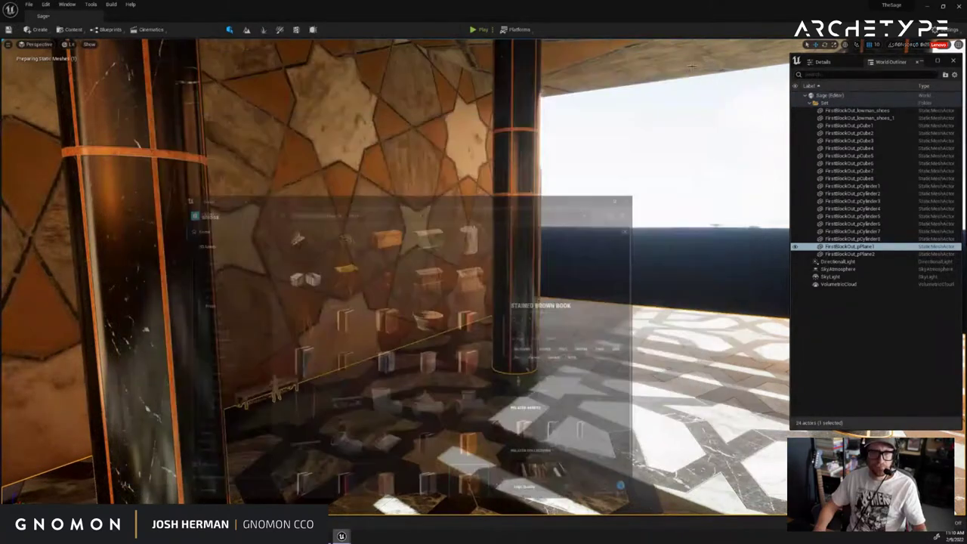
# Locate the added book folders under Megascans/3D_Assets in the project content
pyautogui.hotkey('ctrl', 'space')
pyautogui.hotkey('ctrl', 'space')
pyautogui.hotkey('ctrl', 'space')
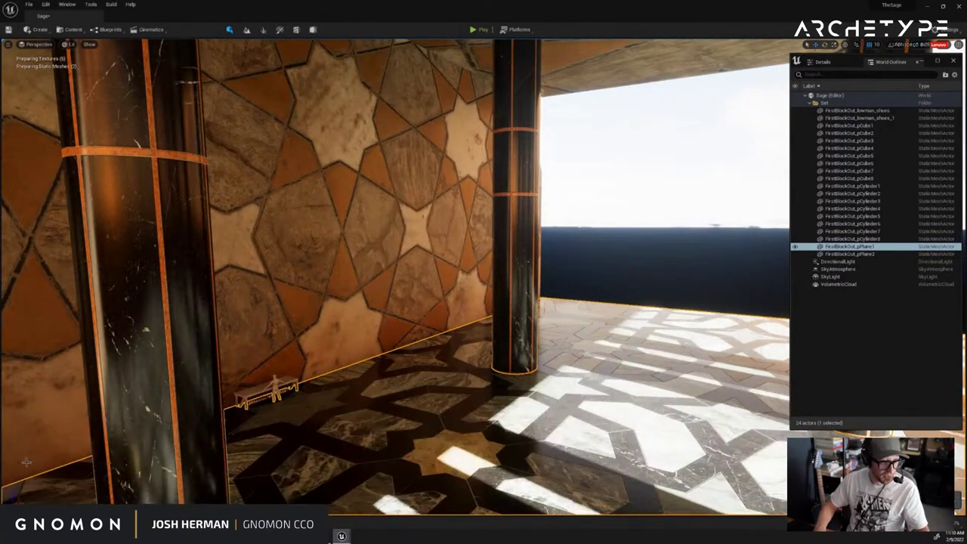
pyautogui.click(17, 470)
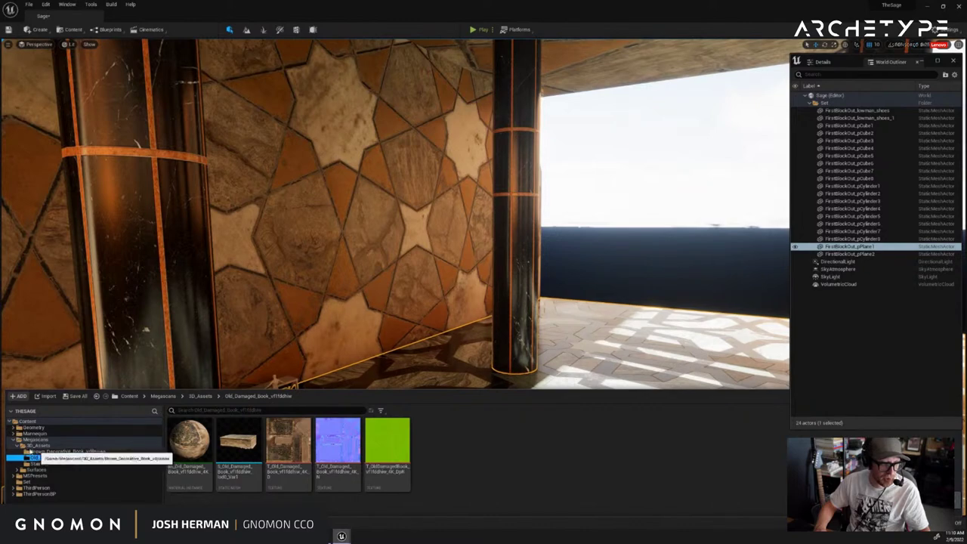
pyautogui.click(19, 446)
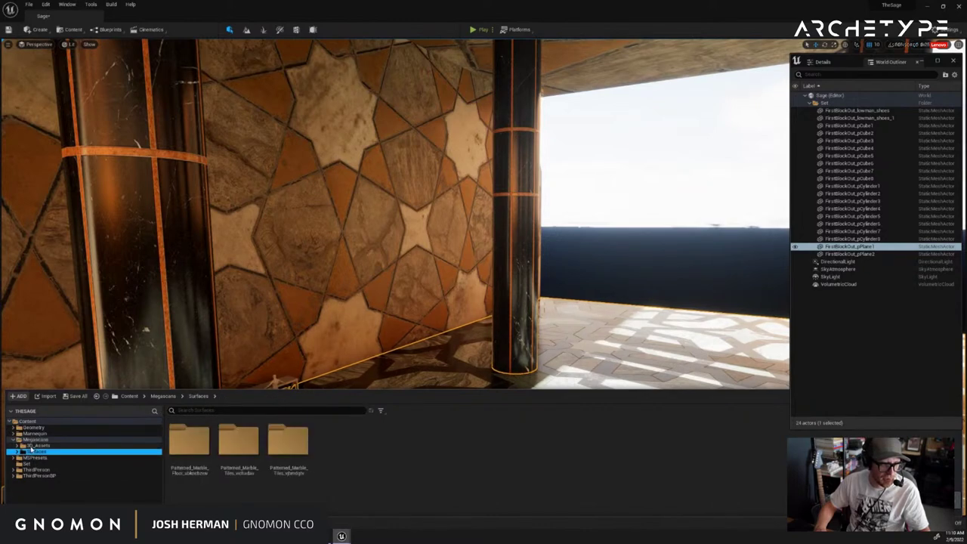
pyautogui.click(21, 445)
# Place the Brown Decorative Book static mesh on the tabletop beside the standing figure
pyautogui.moveTo(321, 345); pyautogui.dragTo(426, 320, button='right')
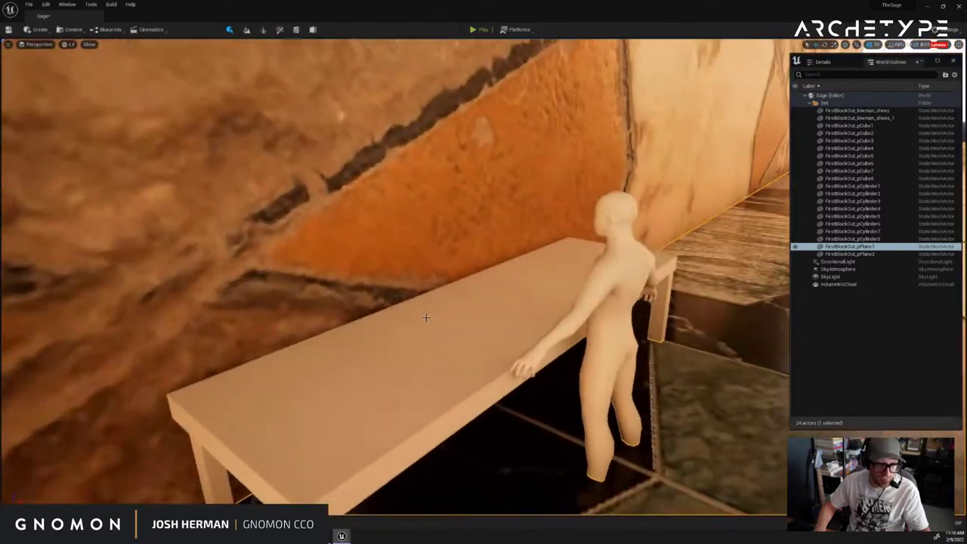
pyautogui.hotkey('ctrl', 'space')
pyautogui.doubleClick(201, 441)
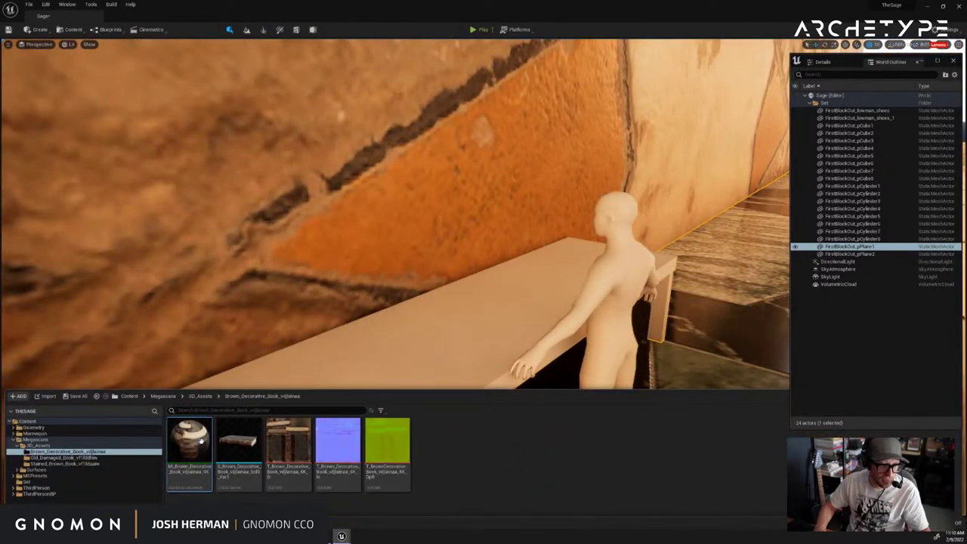
pyautogui.hotkey('ctrl', 'space')
pyautogui.moveTo(377, 340); pyautogui.dragTo(356, 356, button='right')
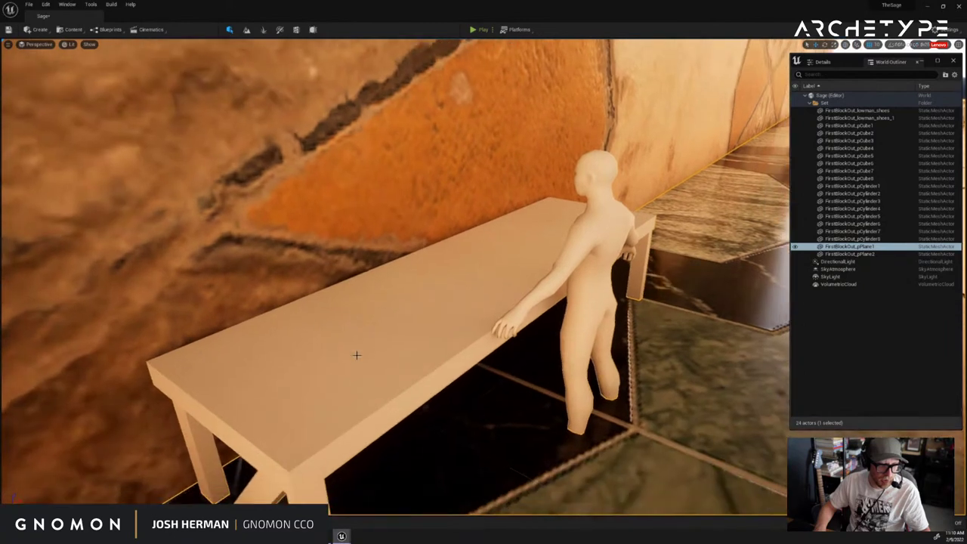
pyautogui.hotkey('ctrl', 'space')
pyautogui.moveTo(239, 444); pyautogui.dragTo(429, 294)
pyautogui.hotkey('ctrl', 'space')
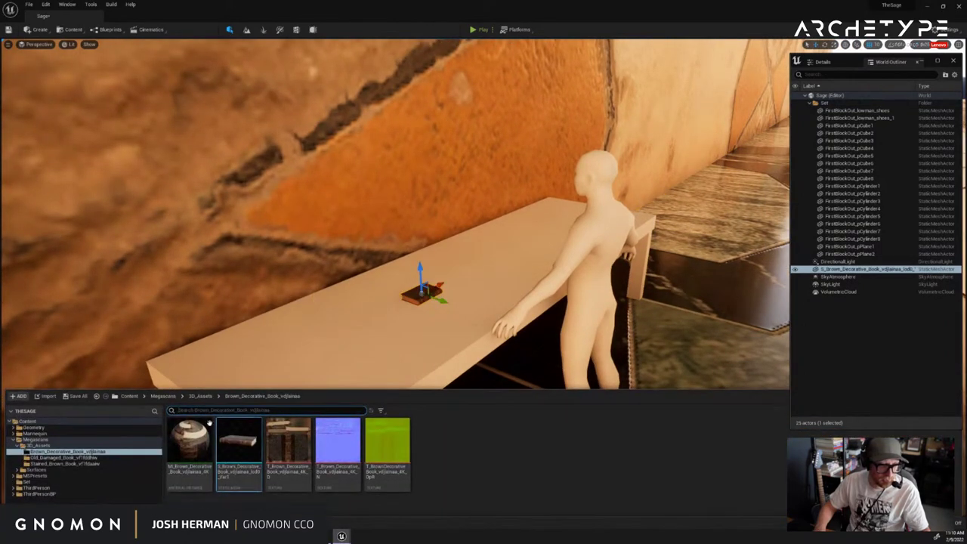
# Place the Old Damaged Book and Stained Brown Book static meshes next to the first book on the table
pyautogui.click(113, 458)
pyautogui.moveTo(237, 446); pyautogui.dragTo(450, 296)
pyautogui.hotkey('ctrl', 'space')
pyautogui.click(106, 464)
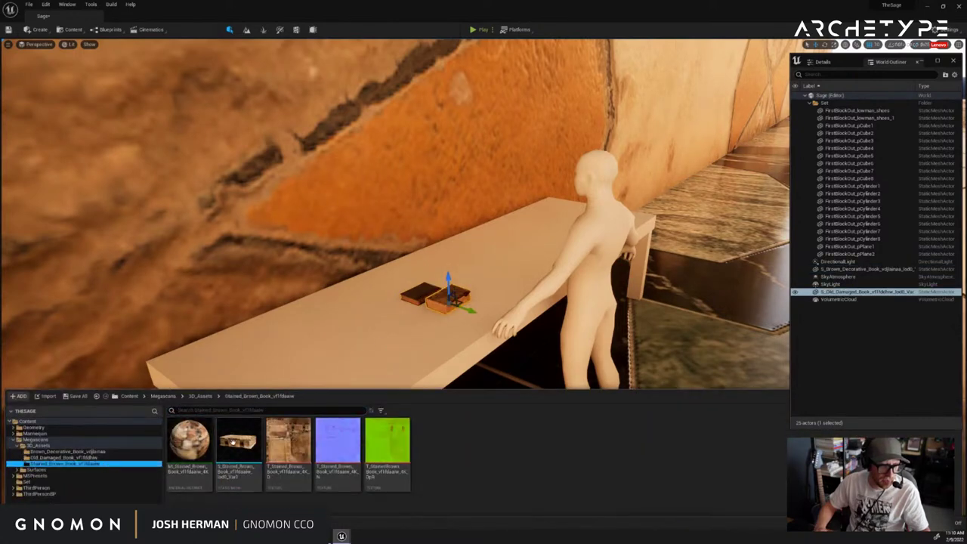
pyautogui.moveTo(239, 446); pyautogui.dragTo(409, 321)
# Adjust the viewport camera speed for close-up work on the books on the table
pyautogui.click(516, 236)
pyautogui.press('f')
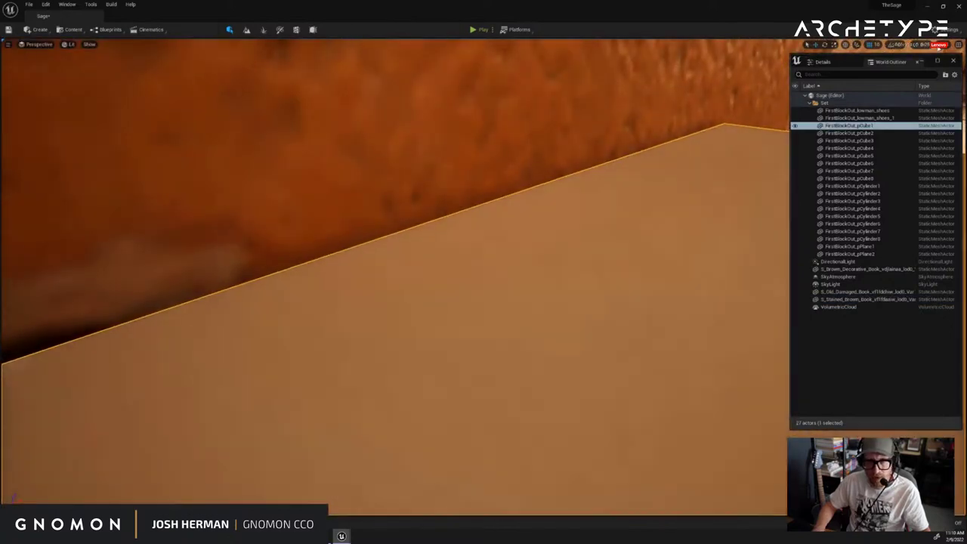
pyautogui.click(937, 45)
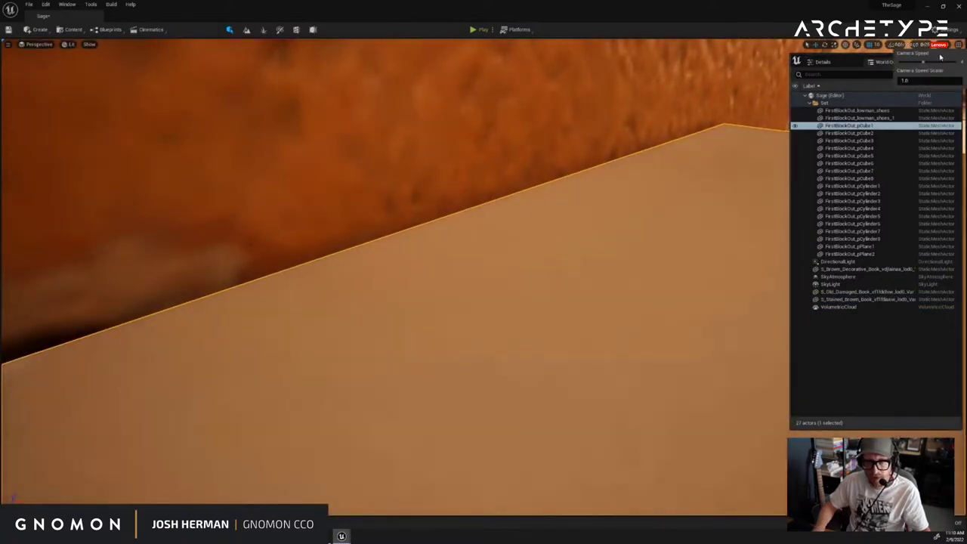
pyautogui.click(645, 181)
pyautogui.moveTo(645, 181); pyautogui.dragTo(607, 256, button='right')
# Try moving the stained brown book to the wall side of the table and rotating it
pyautogui.click(479, 315)
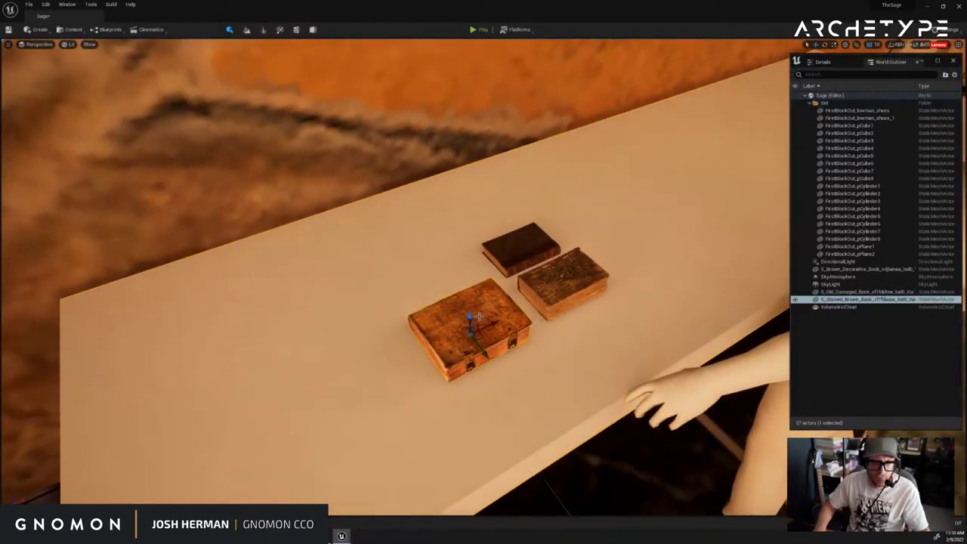
pyautogui.moveTo(478, 344); pyautogui.dragTo(414, 255)
pyautogui.press('e')
# Try placing the brown decorative book on top of the stained brown book
pyautogui.click(530, 259)
pyautogui.press('w')
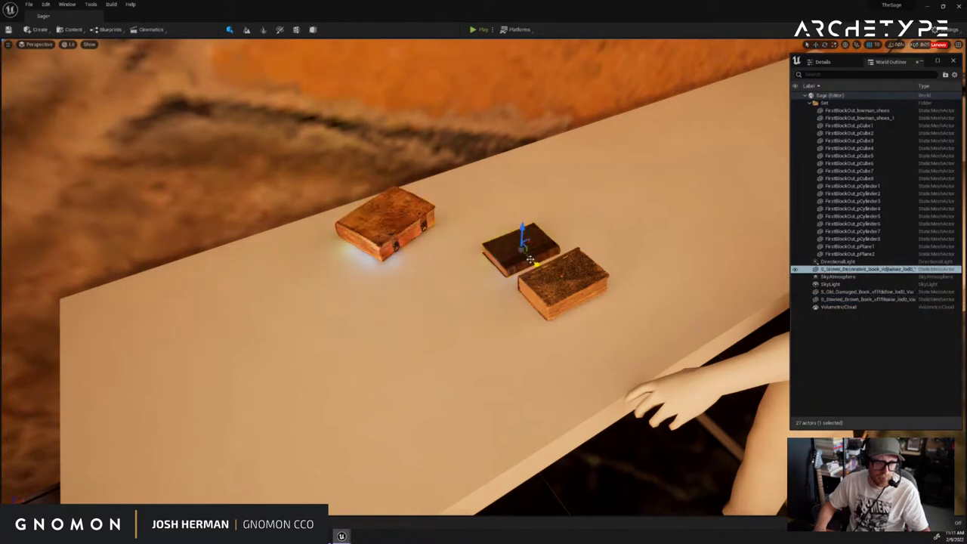
pyautogui.moveTo(530, 259); pyautogui.dragTo(378, 181)
# Try stacking the old damaged book on top of the other two and rotating it slightly
pyautogui.click(577, 284)
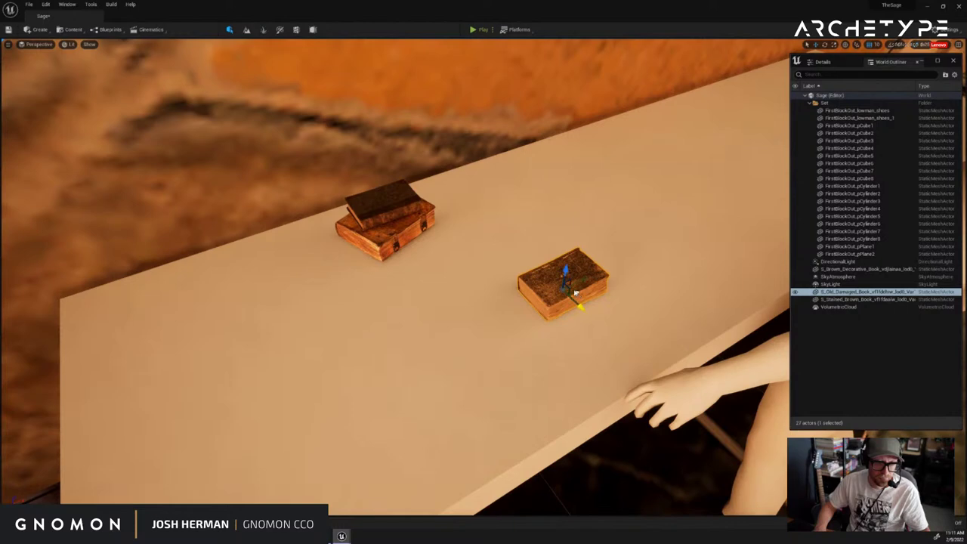
pyautogui.moveTo(575, 293); pyautogui.dragTo(388, 227)
pyautogui.moveTo(373, 186); pyautogui.dragTo(361, 161)
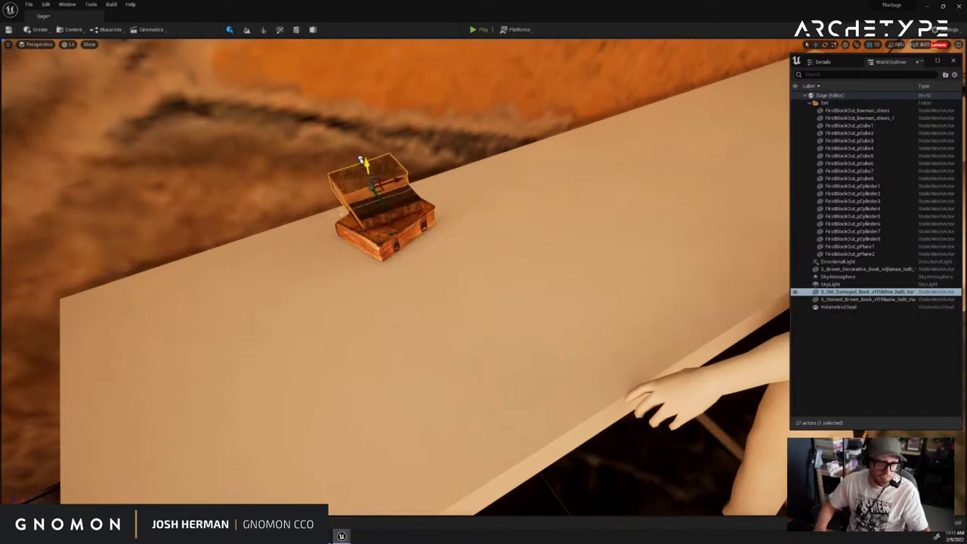
pyautogui.press('e')
pyautogui.moveTo(384, 208); pyautogui.dragTo(714, 104)
pyautogui.press('w')
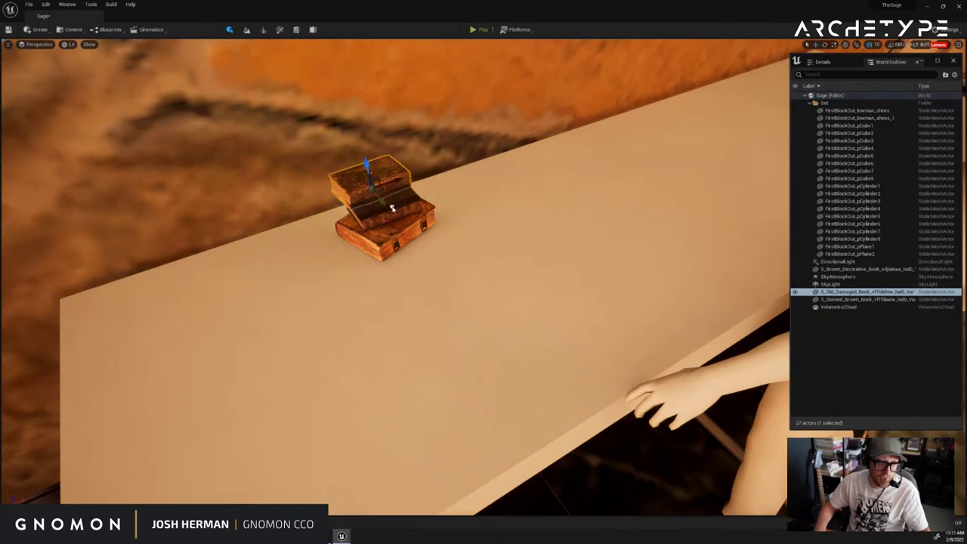
pyautogui.click(542, 242)
pyautogui.moveTo(542, 241); pyautogui.dragTo(547, 243, button='right')
# Undo the stacking moves and rotations of all three books
pyautogui.hotkey('ctrl', 'z')
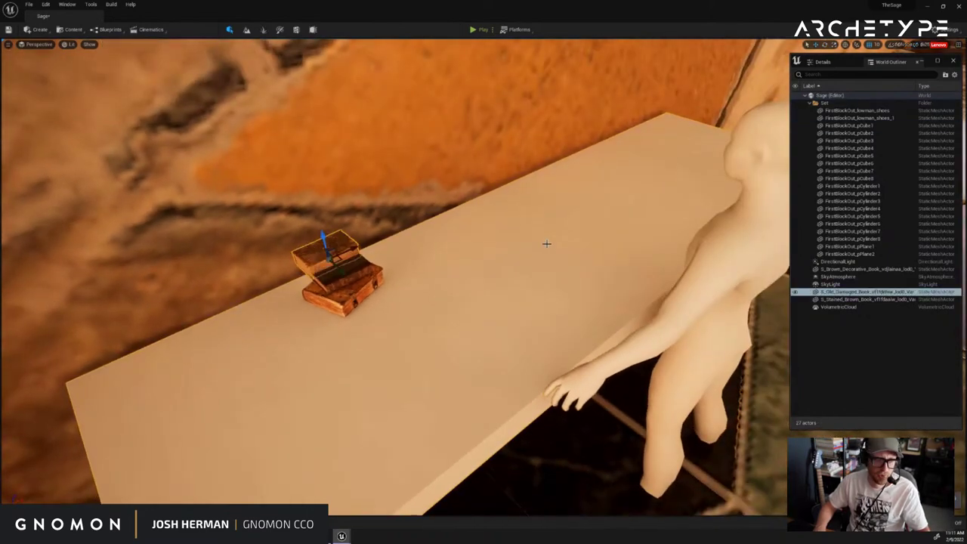
pyautogui.hotkey('ctrl', 'z')
pyautogui.hotkey('ctrl', 'z')
pyautogui.hotkey('ctrl', 'z')
pyautogui.hotkey('ctrl', 'z')
pyautogui.hotkey('ctrl', 'z')
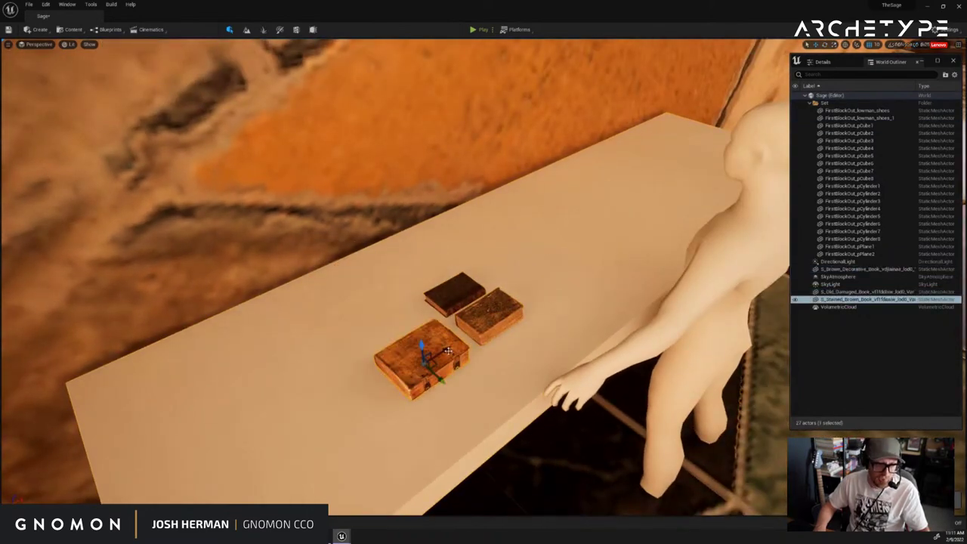
# Move the brown decorative book to the wall side of the table and stack a duplicate directly on top
pyautogui.press('e')
pyautogui.moveTo(428, 388); pyautogui.dragTo(192, 355)
pyautogui.click(454, 291)
pyautogui.press('w')
pyautogui.moveTo(450, 297); pyautogui.dragTo(390, 208)
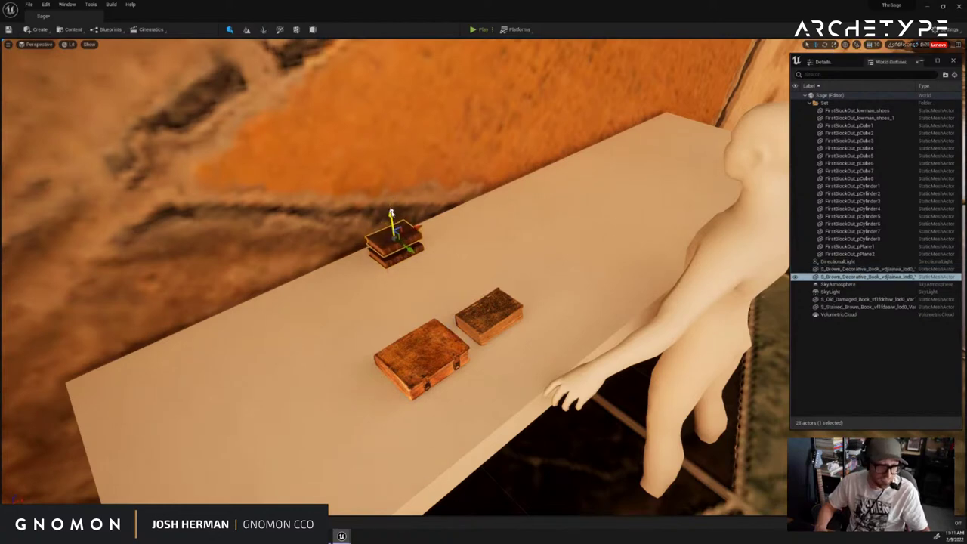
pyautogui.moveTo(391, 214); pyautogui.dragTo(393, 219)
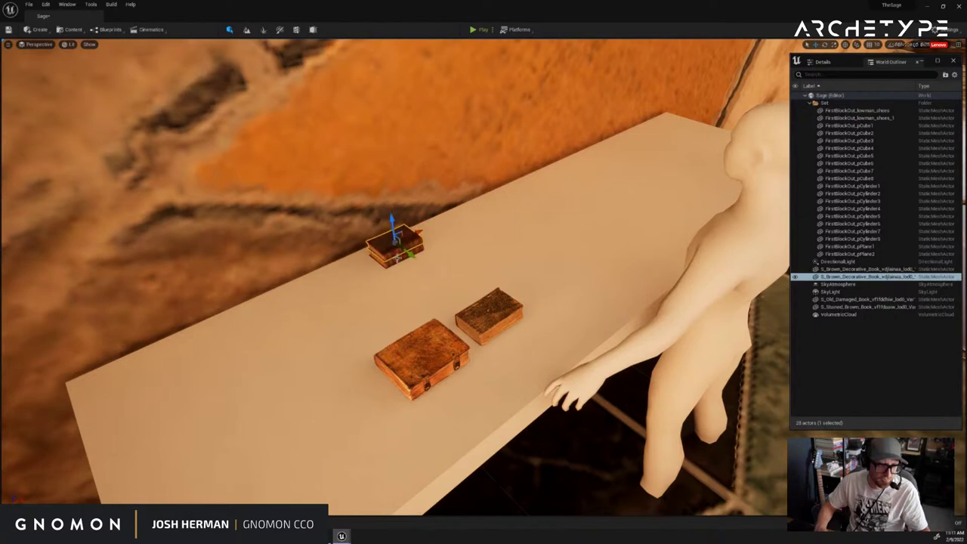
# Duplicate the two stacked decorative books upward, and duplicate the resulting four again to make a stack of eight
pyautogui.keyDown('shift'); pyautogui.click(397, 258); pyautogui.keyUp('shift')
pyautogui.keyDown('alt'); pyautogui.moveTo(393, 225); pyautogui.dragTo(391, 202); pyautogui.keyUp('alt')
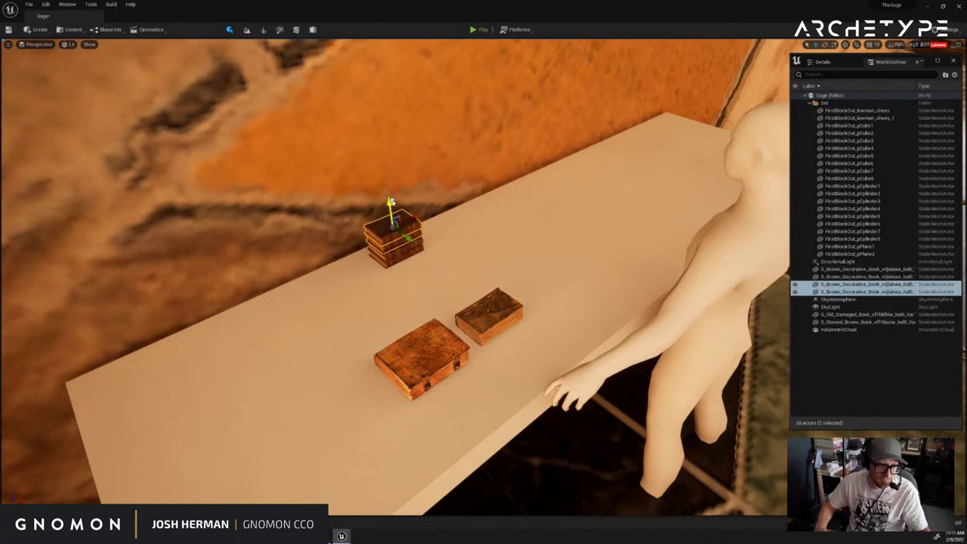
pyautogui.keyDown('ctrl'); pyautogui.click(397, 254); pyautogui.keyUp('ctrl')
pyautogui.keyDown('ctrl'); pyautogui.click(394, 242); pyautogui.keyUp('ctrl')
pyautogui.keyDown('alt'); pyautogui.moveTo(393, 225); pyautogui.dragTo(391, 166); pyautogui.keyUp('alt')
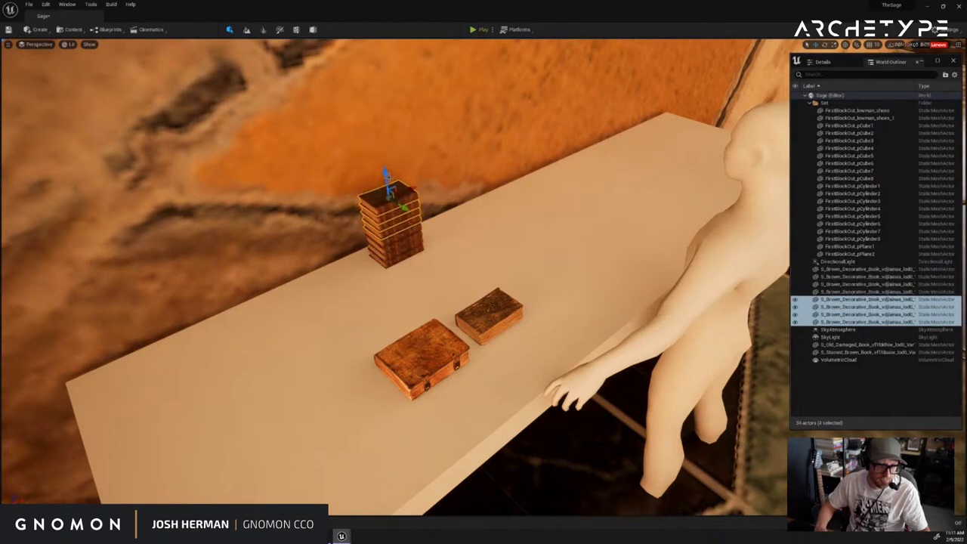
# Select all eight stacked decorative books and duplicate them upward to make a tower of sixteen
pyautogui.keyDown('ctrl'); pyautogui.click(396, 257); pyautogui.keyUp('ctrl')
pyautogui.keyDown('ctrl'); pyautogui.click(396, 250); pyautogui.keyUp('ctrl')
pyautogui.keyDown('ctrl'); pyautogui.click(394, 240); pyautogui.keyUp('ctrl')
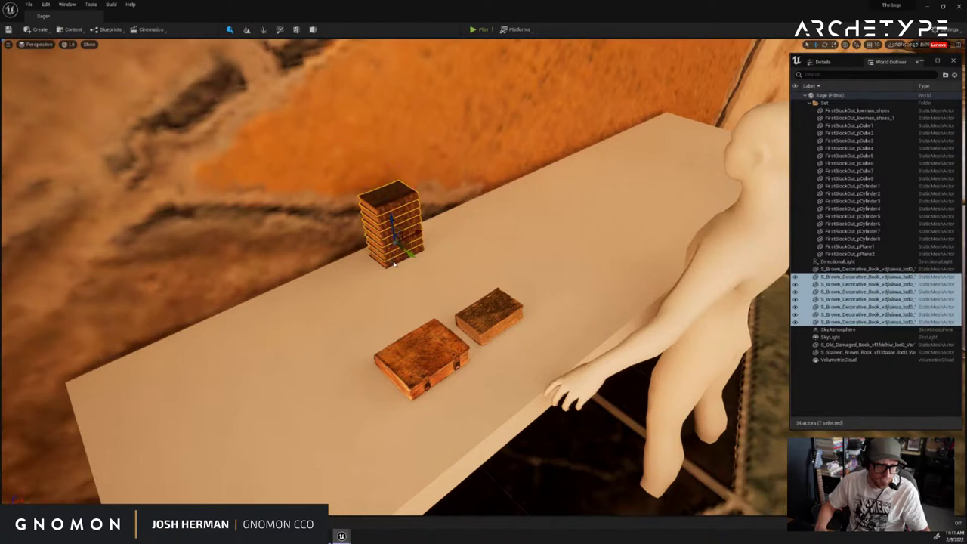
pyautogui.keyDown('ctrl'); pyautogui.click(394, 229); pyautogui.keyUp('ctrl')
pyautogui.keyDown('alt'); pyautogui.moveTo(394, 229); pyautogui.dragTo(401, 91); pyautogui.keyUp('alt')
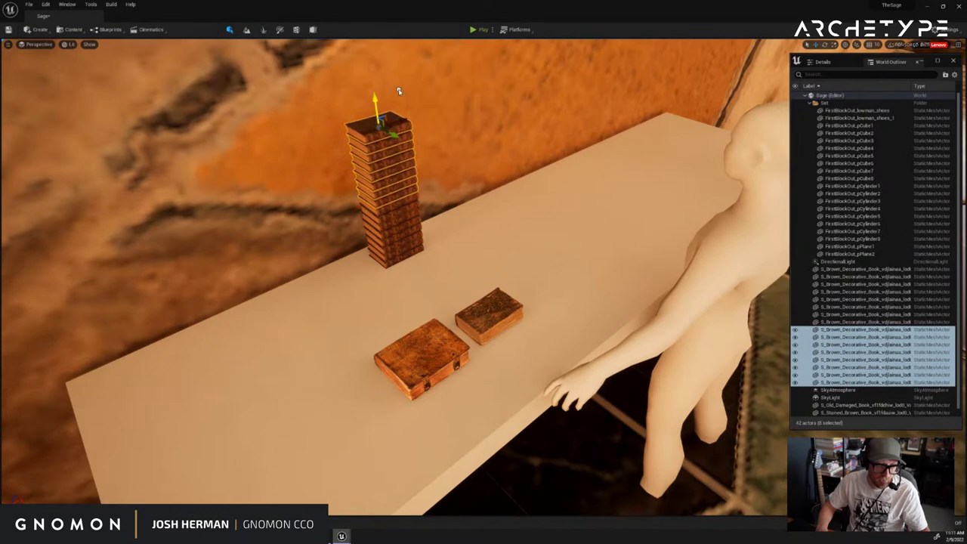
# Select all sixteen stacked decorative books and duplicate them upward to make a tower of thirty-two
pyautogui.keyDown('ctrl'); pyautogui.click(393, 211); pyautogui.keyUp('ctrl')
pyautogui.keyDown('ctrl'); pyautogui.click(386, 219); pyautogui.keyUp('ctrl')
pyautogui.keyDown('ctrl'); pyautogui.click(388, 229); pyautogui.keyUp('ctrl')
pyautogui.keyDown('ctrl'); pyautogui.click(389, 235); pyautogui.keyUp('ctrl')
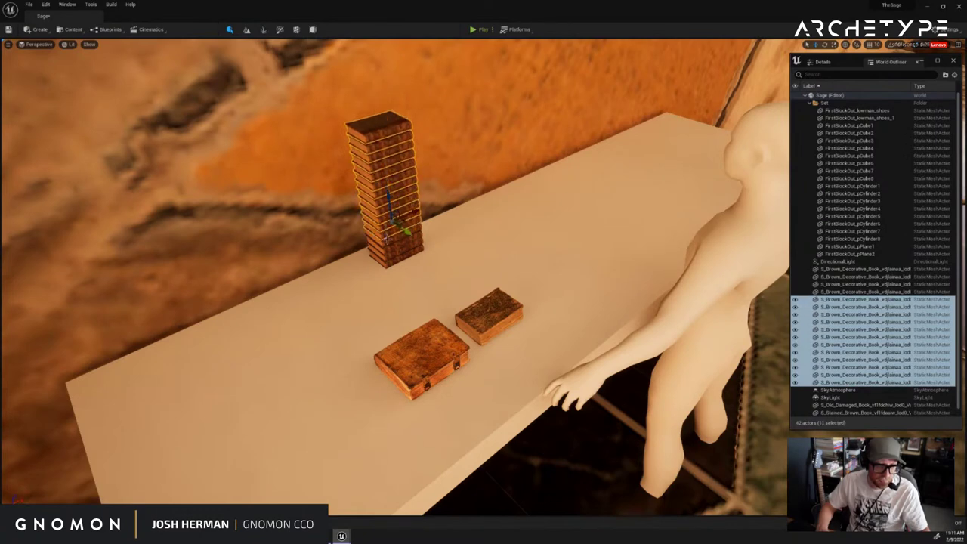
pyautogui.keyDown('ctrl'); pyautogui.click(389, 243); pyautogui.keyUp('ctrl')
pyautogui.keyDown('ctrl'); pyautogui.click(388, 251); pyautogui.keyUp('ctrl')
pyautogui.keyDown('ctrl'); pyautogui.click(389, 259); pyautogui.keyUp('ctrl')
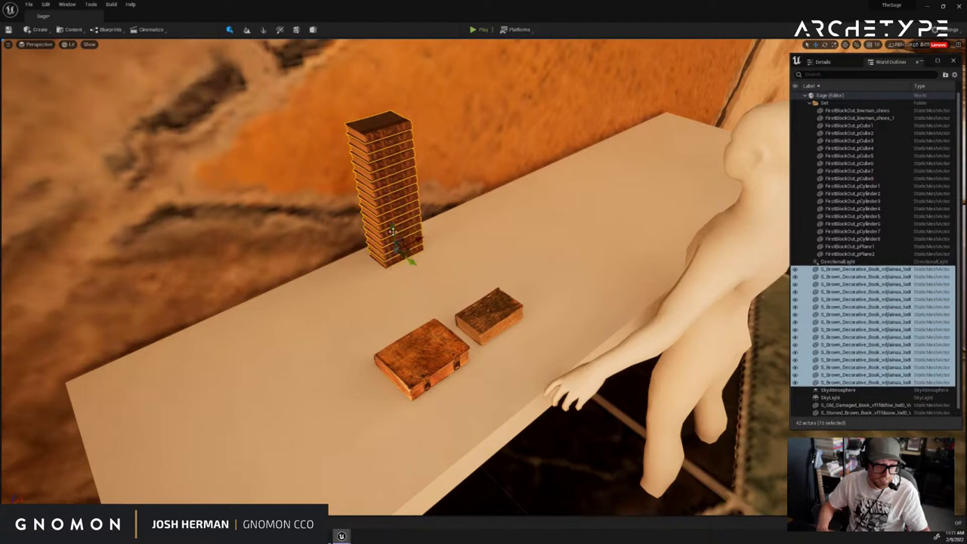
pyautogui.keyDown('alt'); pyautogui.moveTo(390, 242); pyautogui.dragTo(366, 4); pyautogui.keyUp('alt')
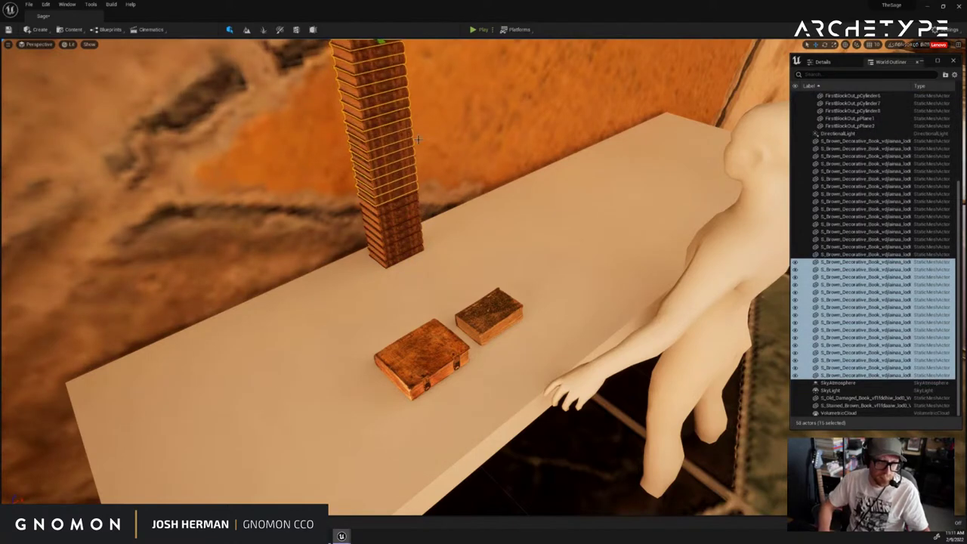
pyautogui.press('f')
pyautogui.moveTo(368, 157); pyautogui.dragTo(358, 75)
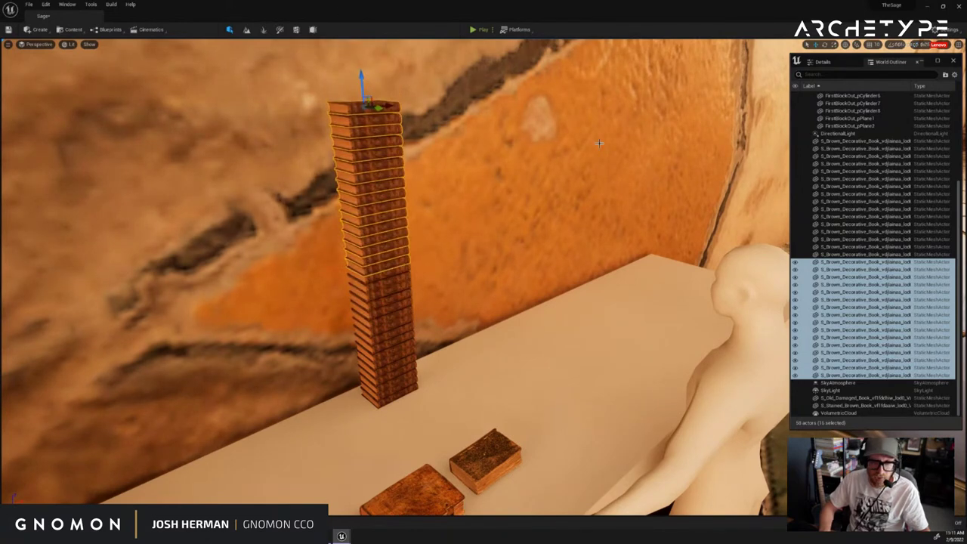
# Select all thirty-two stacked books and rotate the tower onto its side into a horizontal row
pyautogui.click(852, 143)
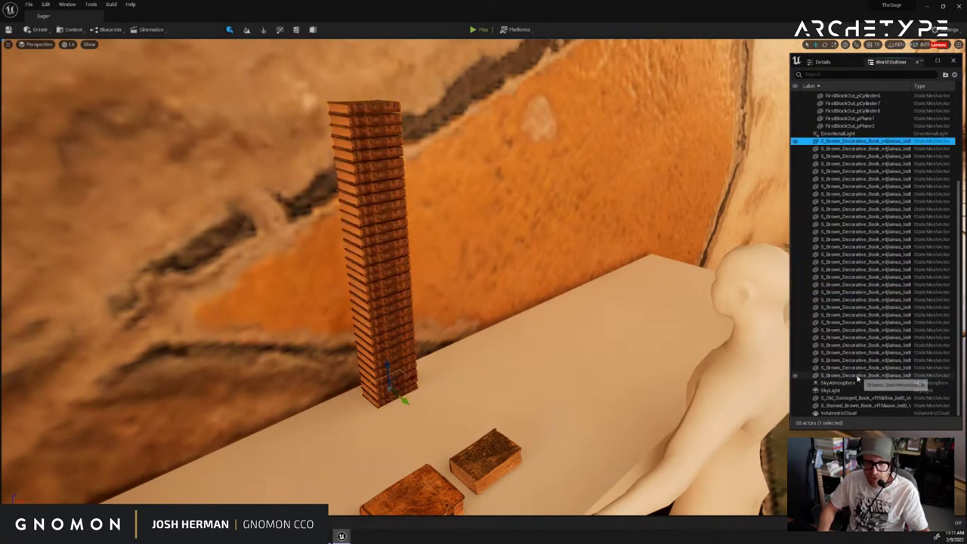
pyautogui.keyDown('shift'); pyautogui.click(863, 374); pyautogui.keyUp('shift')
pyautogui.scroll(-1, 620, 363)
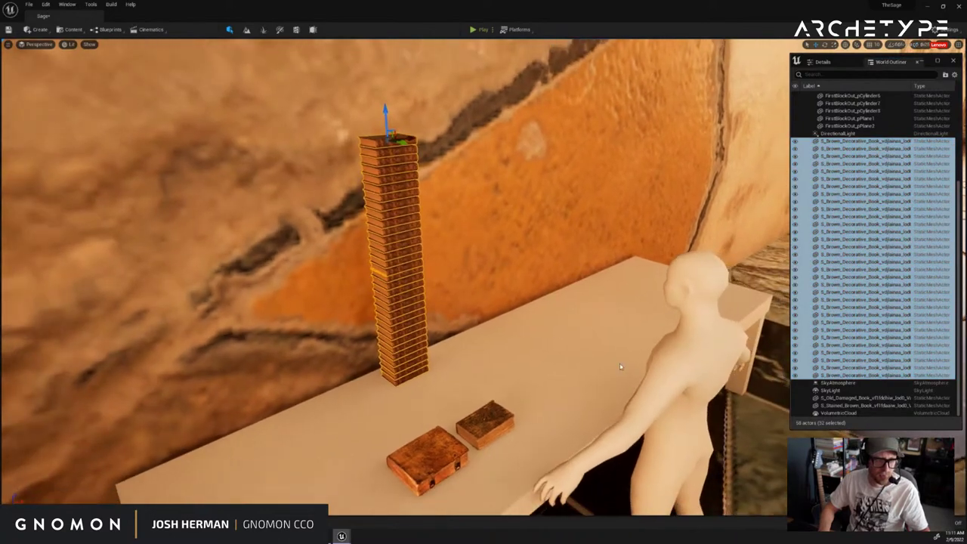
pyautogui.press('s')
pyautogui.moveTo(620, 363)
pyautogui.mouseDown(button='right')
pyautogui.moveTo(577, 358)
pyautogui.moveTo(624, 365)
pyautogui.mouseUp(button='right')
pyautogui.press('e')
pyautogui.moveTo(431, 198); pyautogui.dragTo(509, 283)
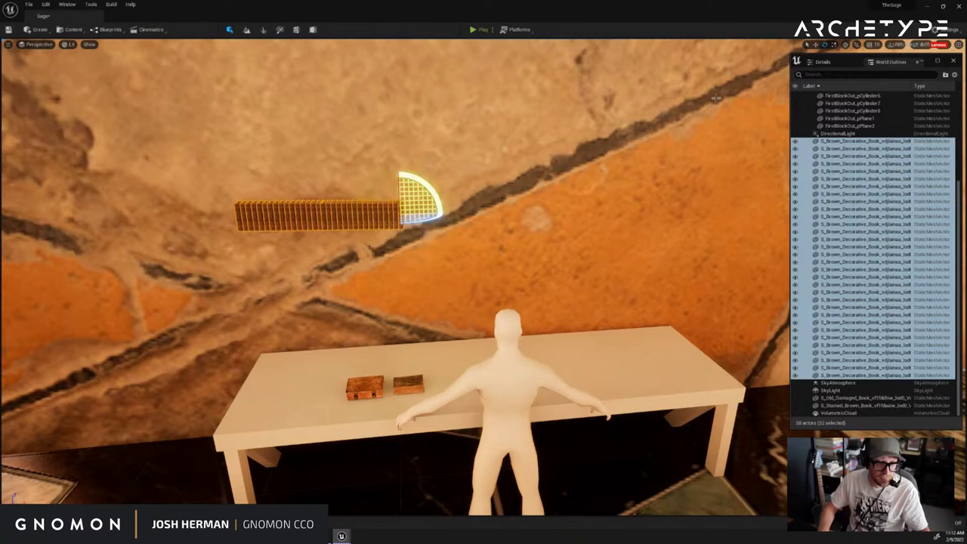
pyautogui.hotkey('ctrl', 'z')
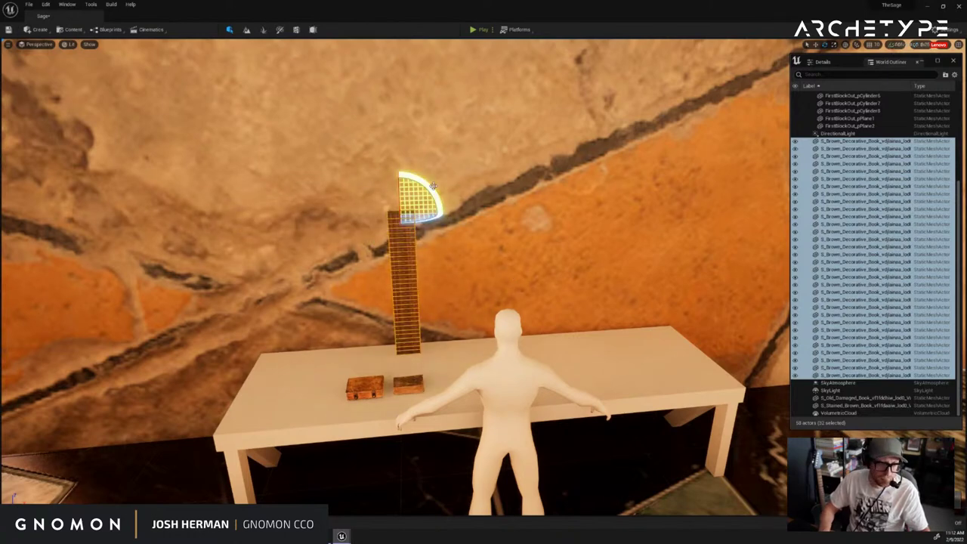
pyautogui.moveTo(433, 185); pyautogui.dragTo(463, 317)
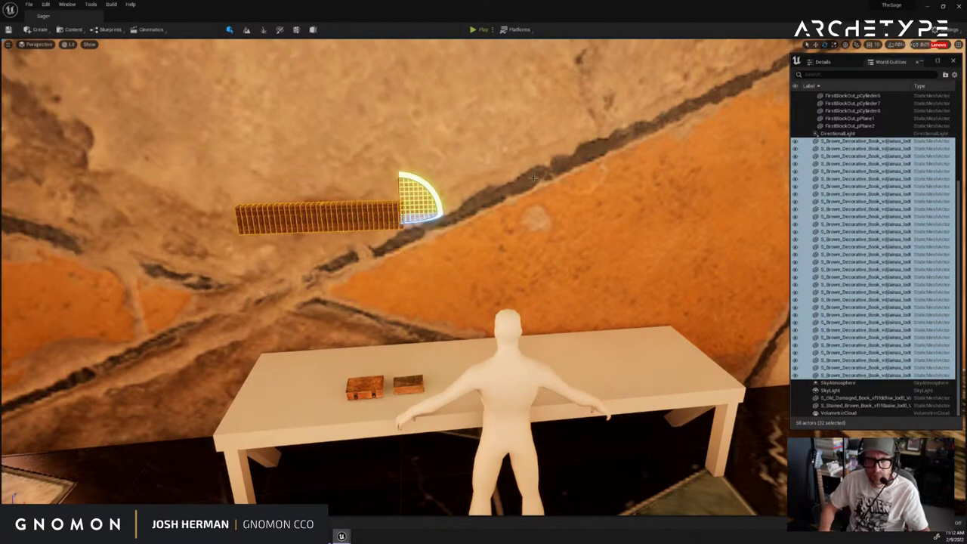
# Move the horizontal row of books along the wall beyond the table's end and duplicate it downward to make four rows
pyautogui.moveTo(533, 177); pyautogui.dragTo(547, 195, button='right')
pyautogui.press('w')
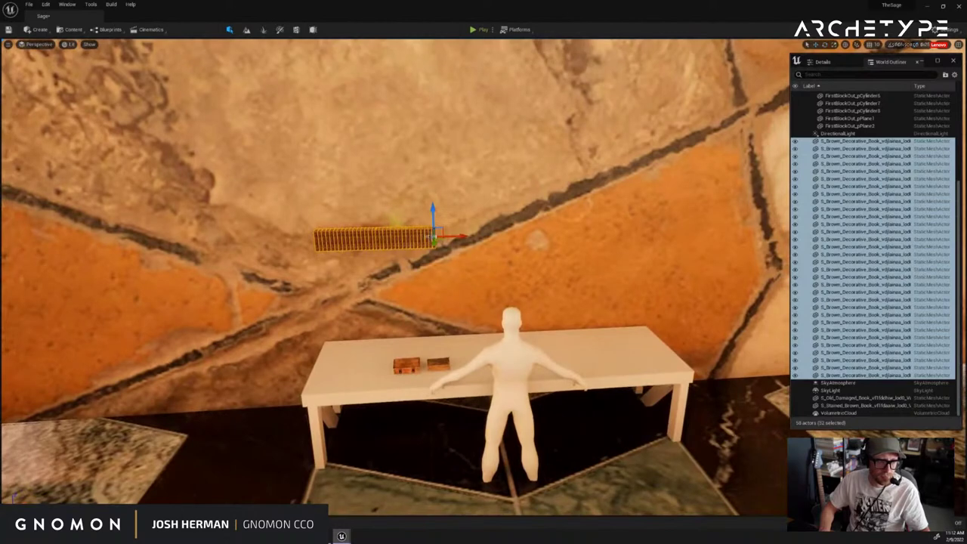
pyautogui.moveTo(454, 237); pyautogui.dragTo(251, 277)
pyautogui.keyDown('alt'); pyautogui.moveTo(249, 277); pyautogui.dragTo(256, 306); pyautogui.keyUp('alt')
pyautogui.click(351, 294)
pyautogui.scroll(-2, 405, 274)
pyautogui.scroll(-1, 405, 272)
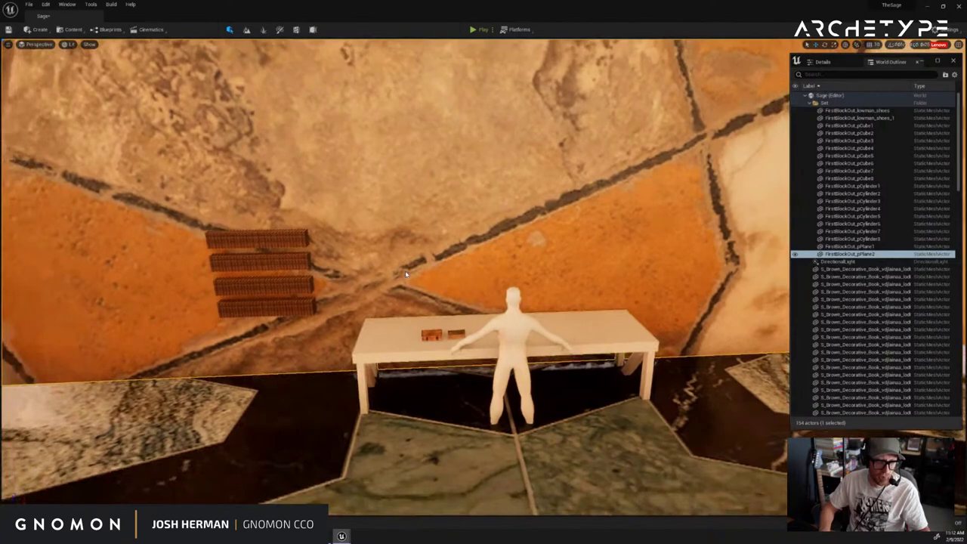
# Undo the row duplicates, the tower's move and rotation, and the last upward duplication
pyautogui.moveTo(405, 271)
pyautogui.mouseDown(button='right')
pyautogui.moveTo(453, 302)
pyautogui.moveTo(461, 290)
pyautogui.moveTo(426, 260)
pyautogui.moveTo(426, 268)
pyautogui.moveTo(390, 264)
pyautogui.mouseUp(button='right')
pyautogui.keyDown('alt'); pyautogui.moveTo(390, 264); pyautogui.dragTo(386, 272); pyautogui.keyUp('alt')
pyautogui.click(385, 273)
pyautogui.hotkey('ctrl', 'z')
pyautogui.hotkey('ctrl', 'z')
pyautogui.hotkey('ctrl', 'z')
pyautogui.hotkey('ctrl', 'z')
pyautogui.hotkey('ctrl', 'z')
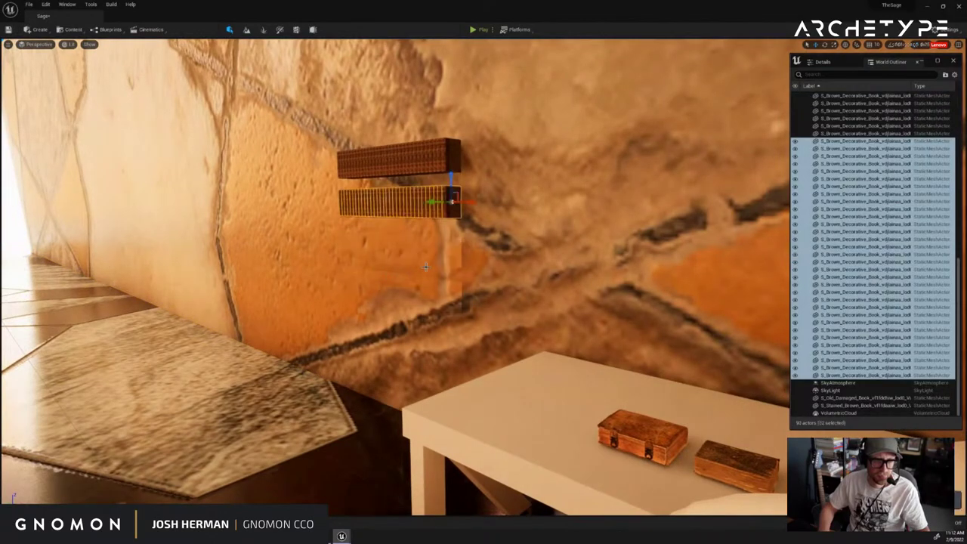
pyautogui.moveTo(590, 266); pyautogui.dragTo(554, 262, button='right')
pyautogui.hotkey('ctrl', 'z')
pyautogui.hotkey('ctrl', 'z')
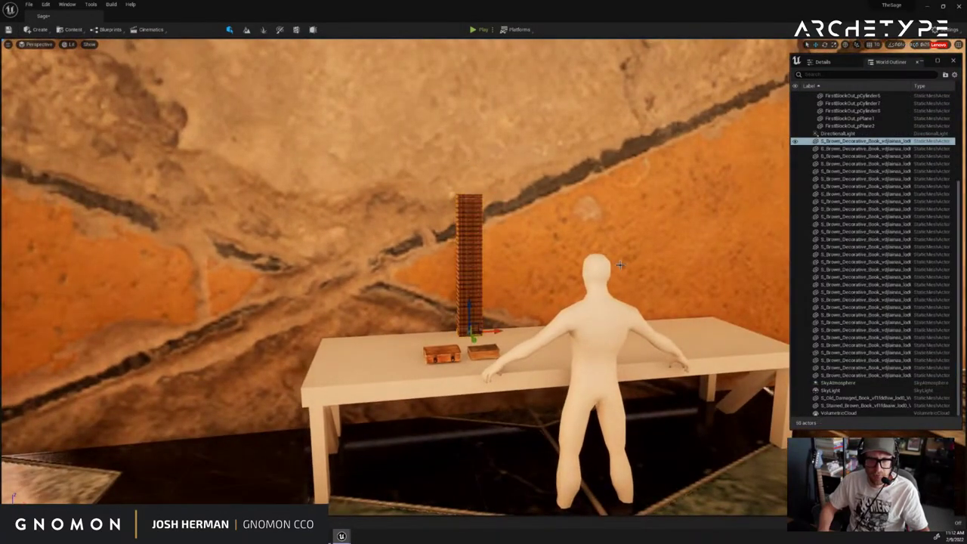
# Delete the stacked decorative book duplicates, keeping only the single book at the wall side of the table
pyautogui.click(850, 284)
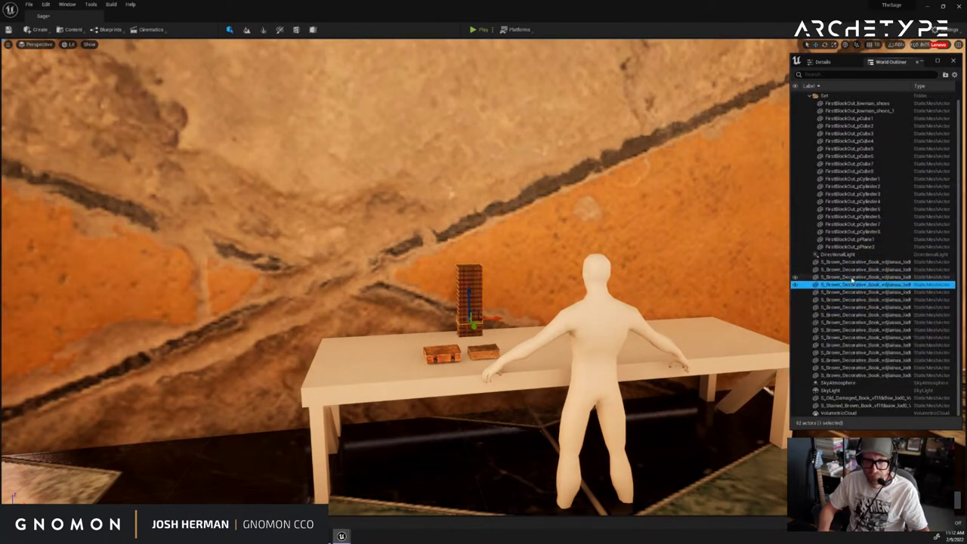
pyautogui.click(852, 277)
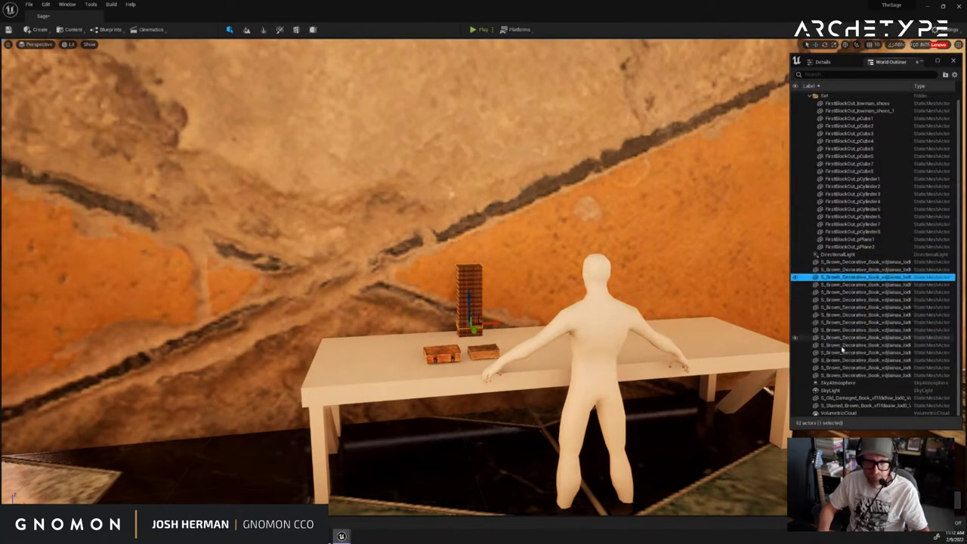
pyautogui.click(842, 270)
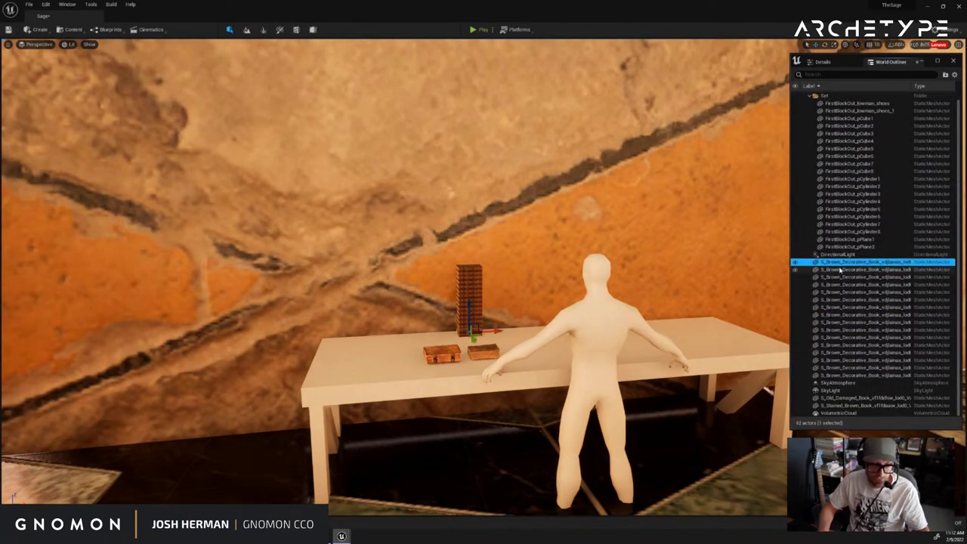
pyautogui.keyDown('shift'); pyautogui.click(854, 375); pyautogui.keyUp('shift')
pyautogui.press('Delete')
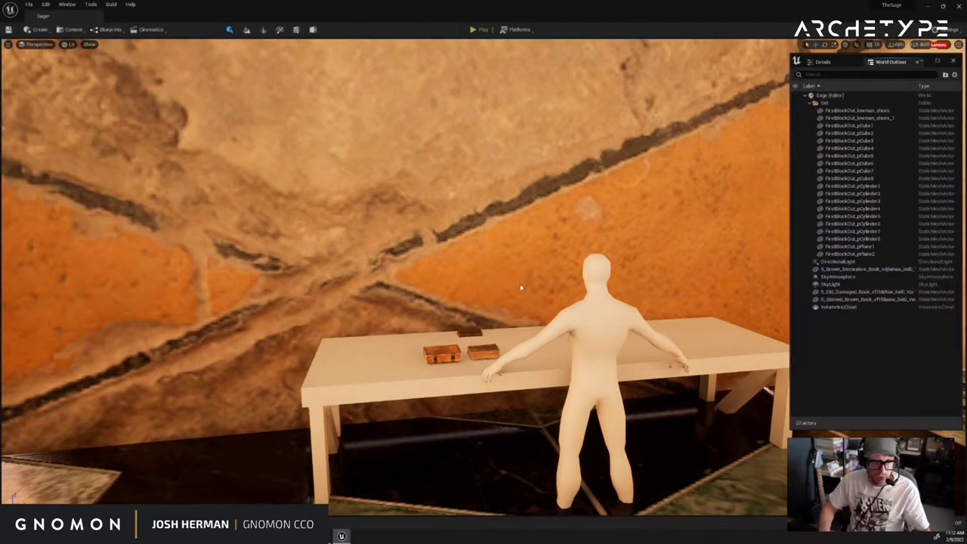
# Try placing another book from the project's content on the floor beside the table
pyautogui.moveTo(520, 287)
pyautogui.mouseDown(button='right')
pyautogui.moveTo(551, 284)
pyautogui.moveTo(521, 287)
pyautogui.mouseUp(button='right')
pyautogui.press('a')
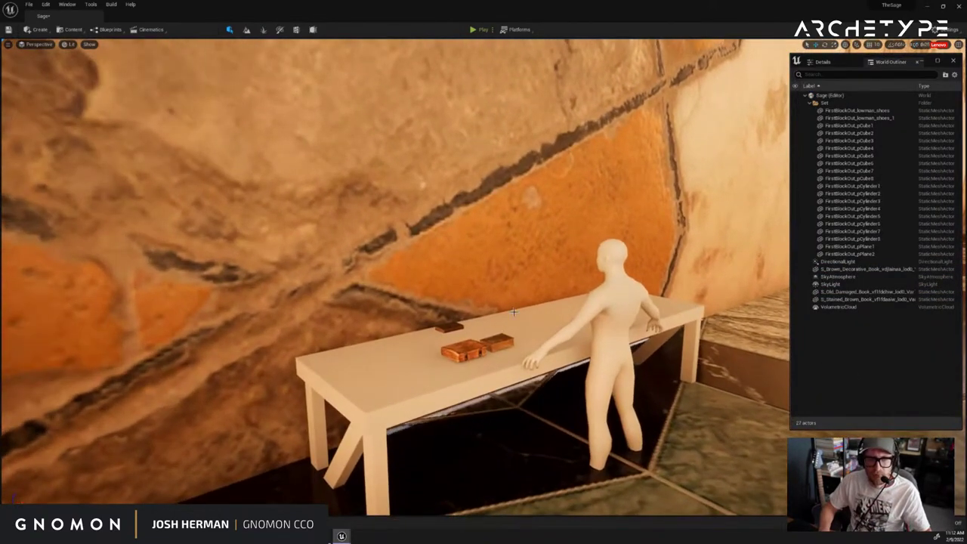
pyautogui.hotkey('ctrl', 'space')
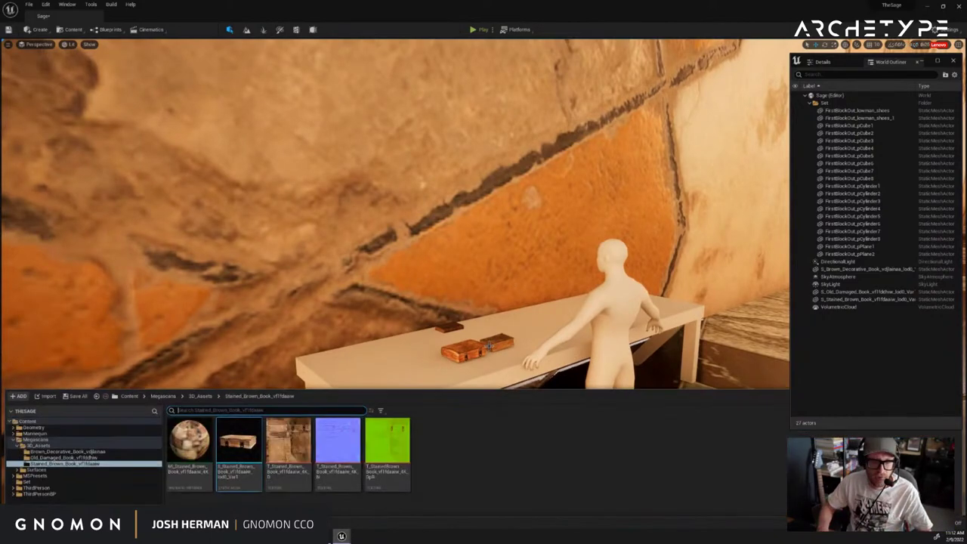
pyautogui.moveTo(398, 327); pyautogui.dragTo(351, 283, button='right')
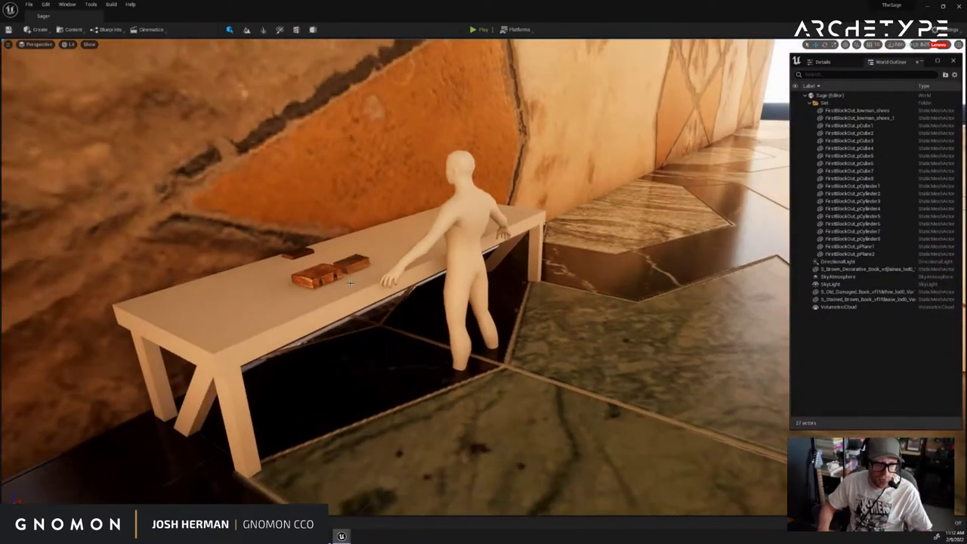
pyautogui.hotkey('ctrl', 'space')
pyautogui.hotkey('ctrl', 'space')
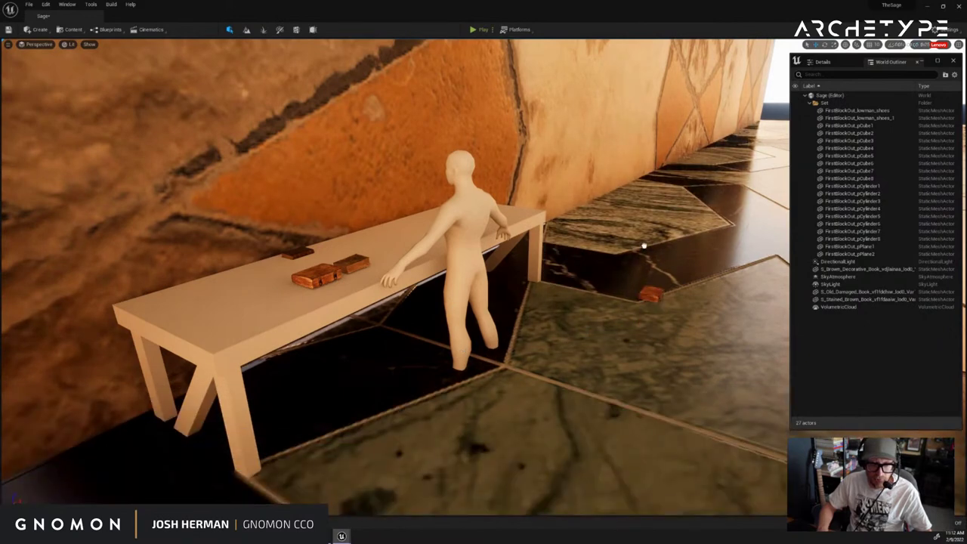
pyautogui.moveTo(362, 192); pyautogui.dragTo(616, 370)
pyautogui.press('Delete')
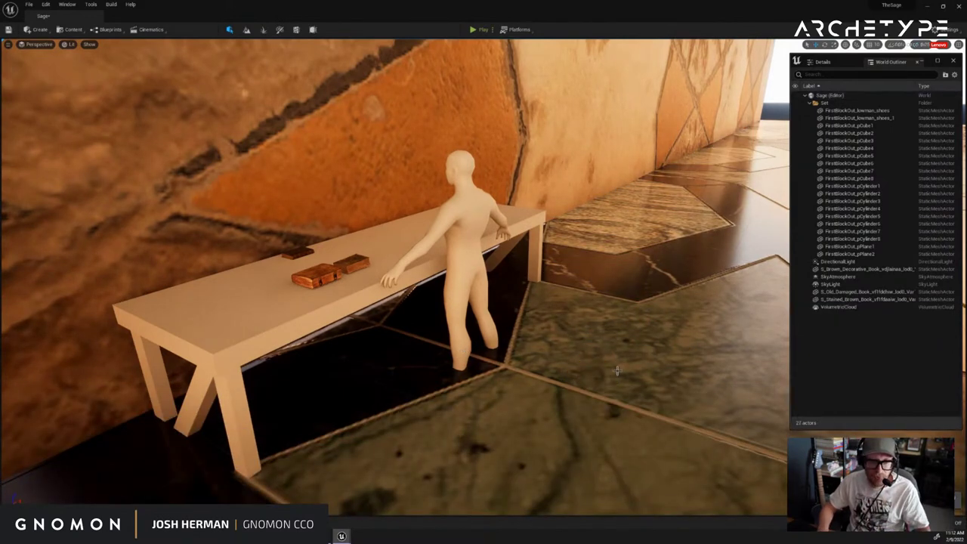
# Open Quixel Bridge and clear the Props category filter from its search
pyautogui.hotkey('ctrl', 'space')
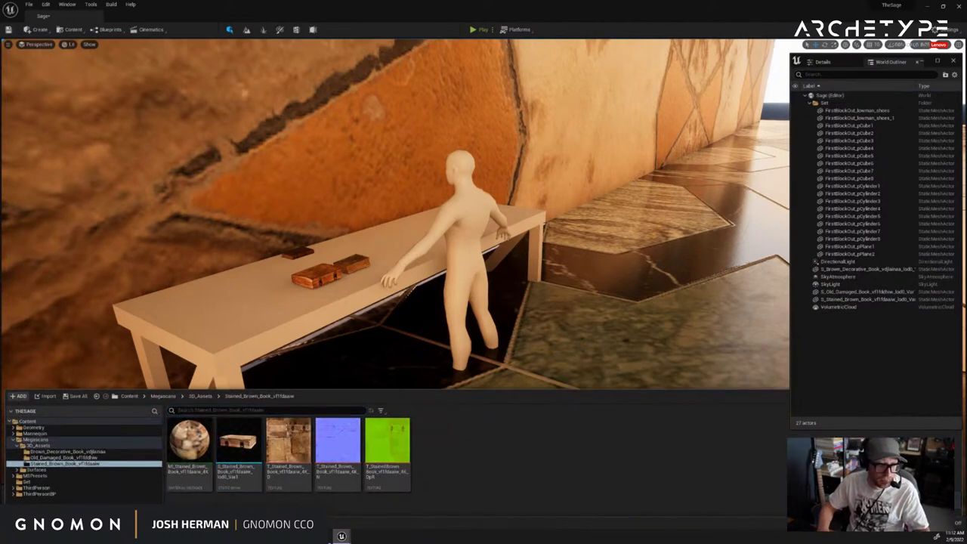
pyautogui.click(225, 317)
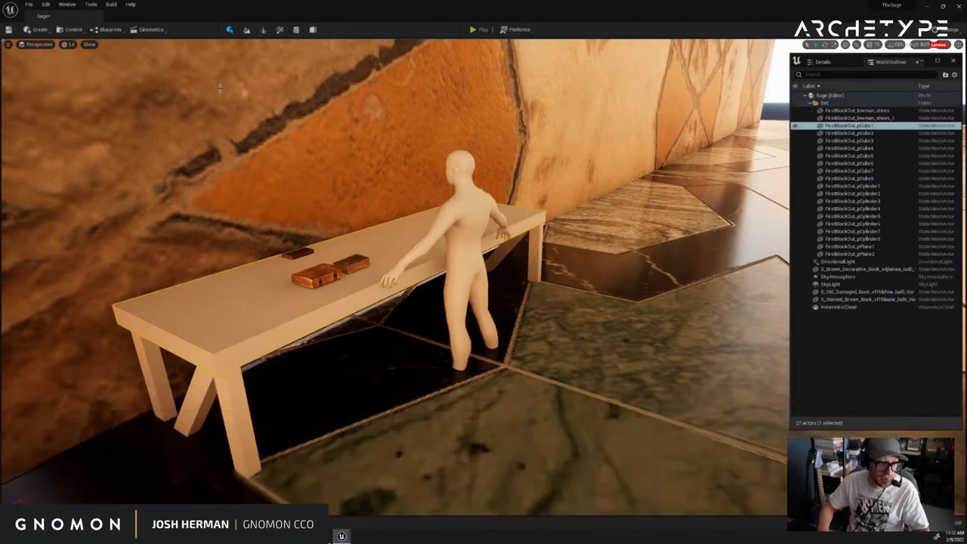
pyautogui.click(69, 28)
pyautogui.click(83, 117)
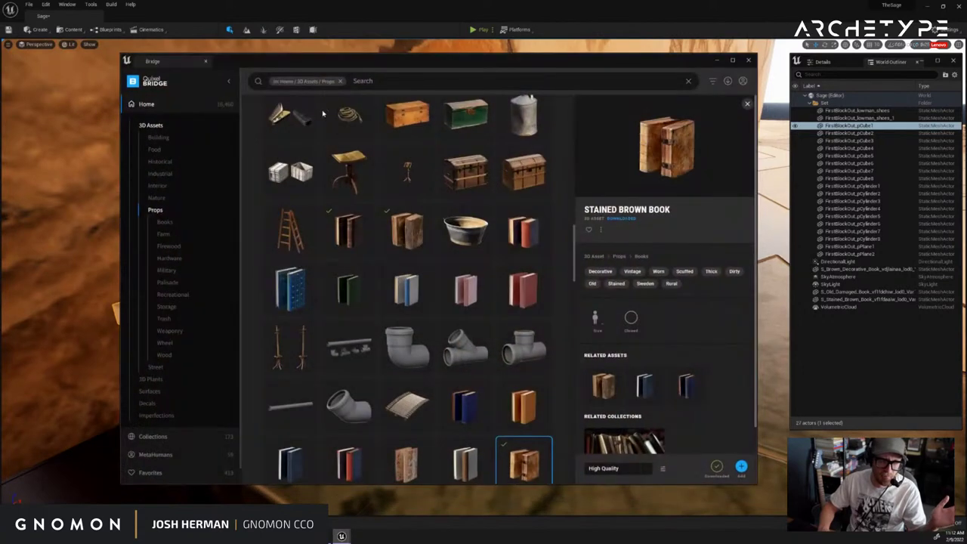
pyautogui.click(364, 81)
pyautogui.click(340, 80)
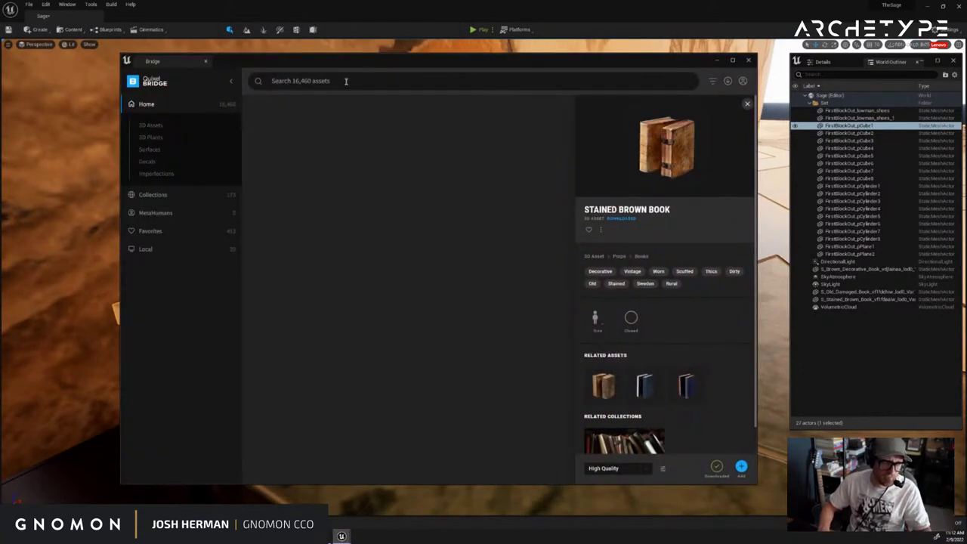
# Search the Bridge library for "Table" and narrow the results to 3D Assets
pyautogui.write('tabel')
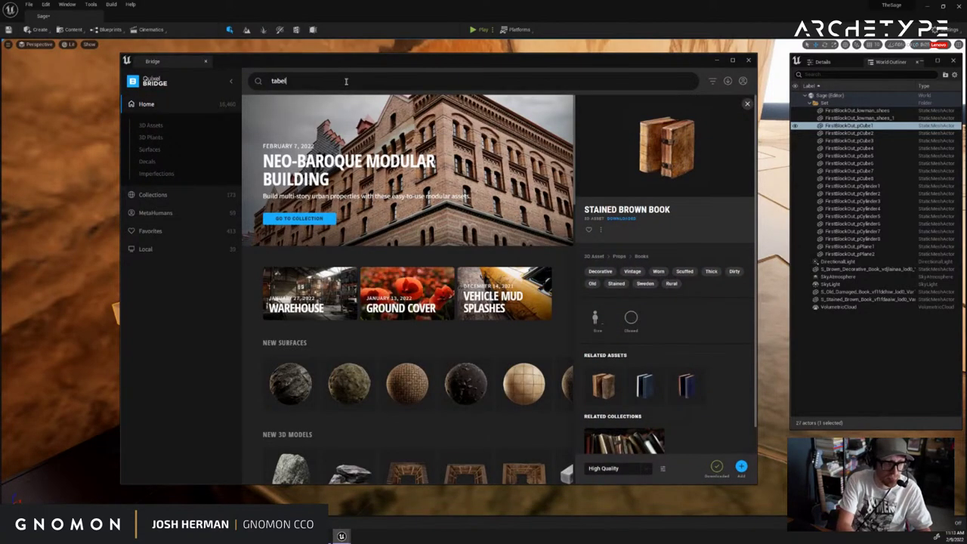
pyautogui.press('BackSpace')
pyautogui.press('BackSpace')
pyautogui.click(264, 118)
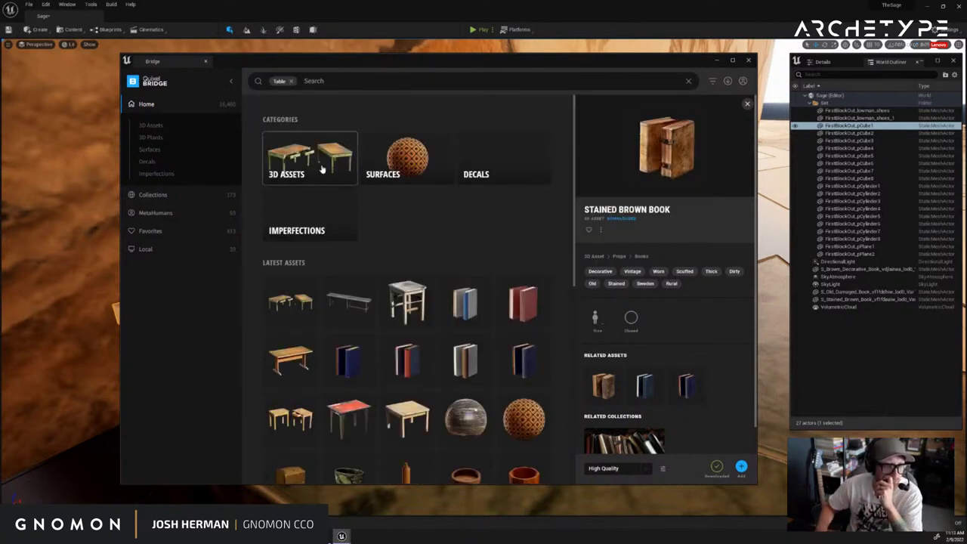
pyautogui.click(321, 166)
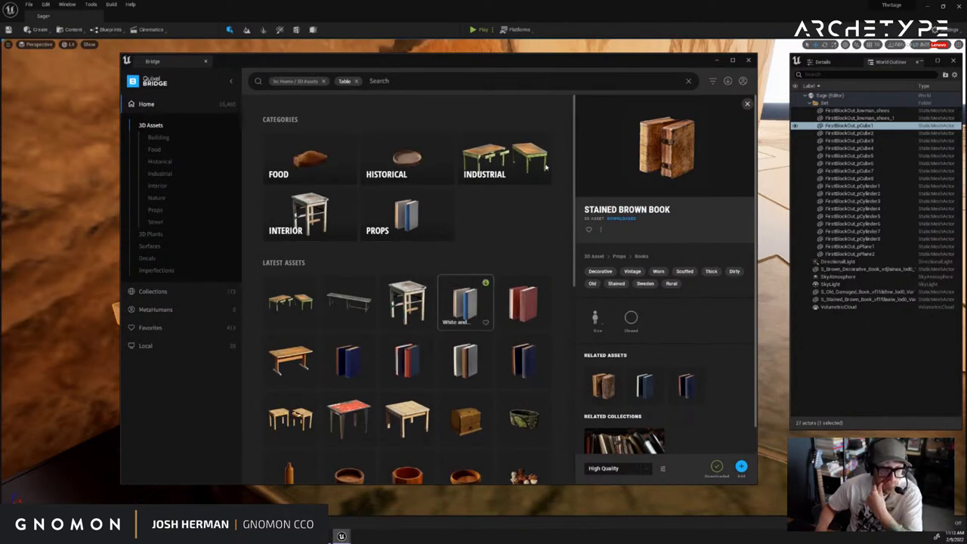
# Browse the 3D asset results for "Table" in an enlarged Bridge window, looking for a wooden table that suits the set
pyautogui.scroll(-3, 546, 168)
pyautogui.moveTo(580, 65); pyautogui.dragTo(500, 54)
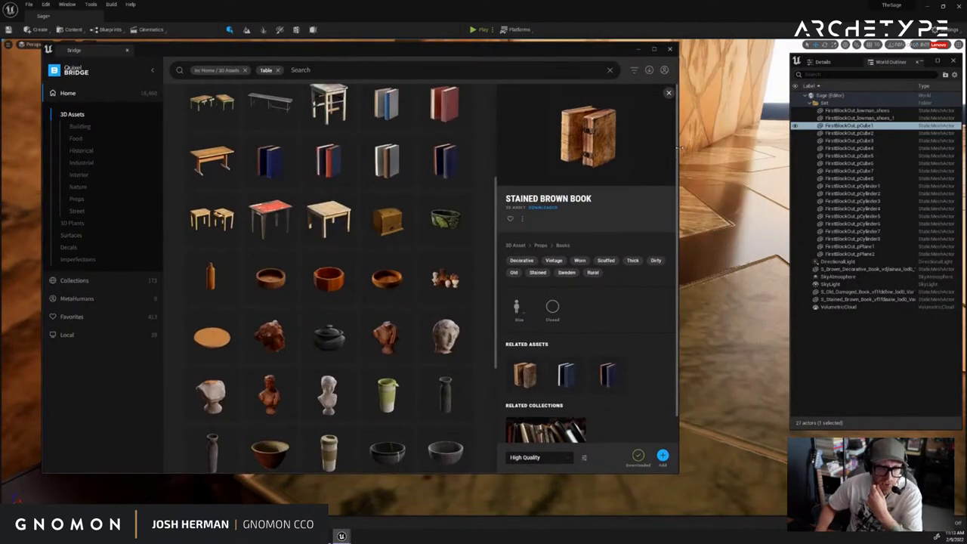
pyautogui.moveTo(678, 148); pyautogui.dragTo(773, 143)
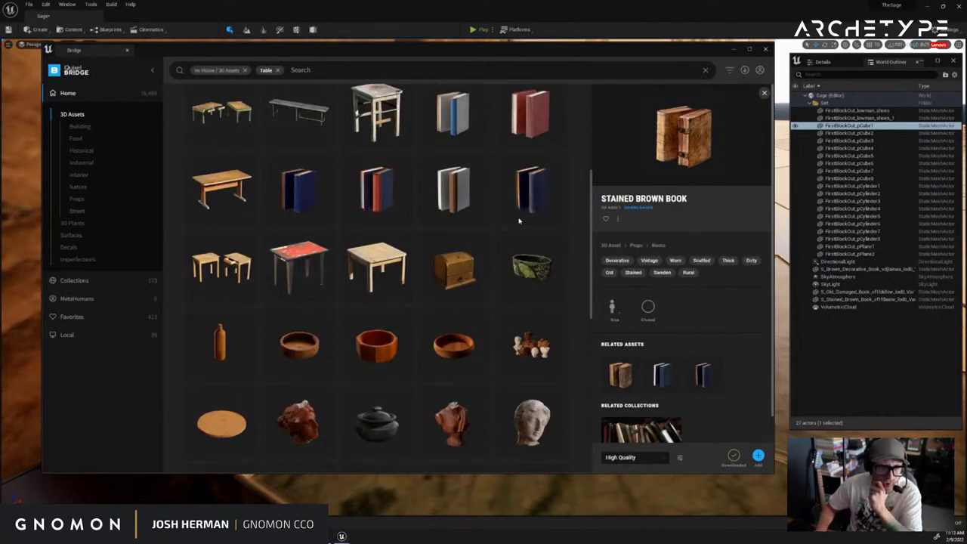
pyautogui.scroll(-1, 583, 227)
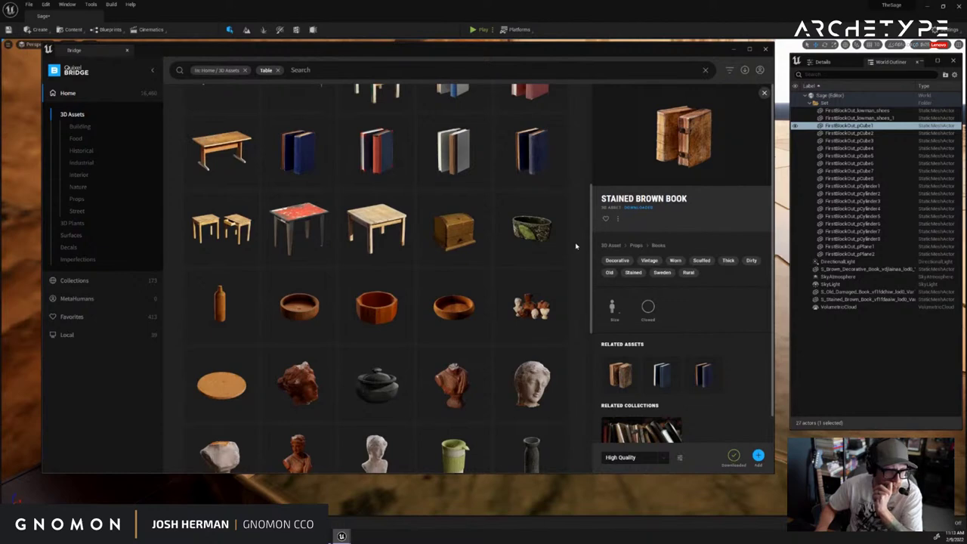
pyautogui.scroll(3, 576, 245)
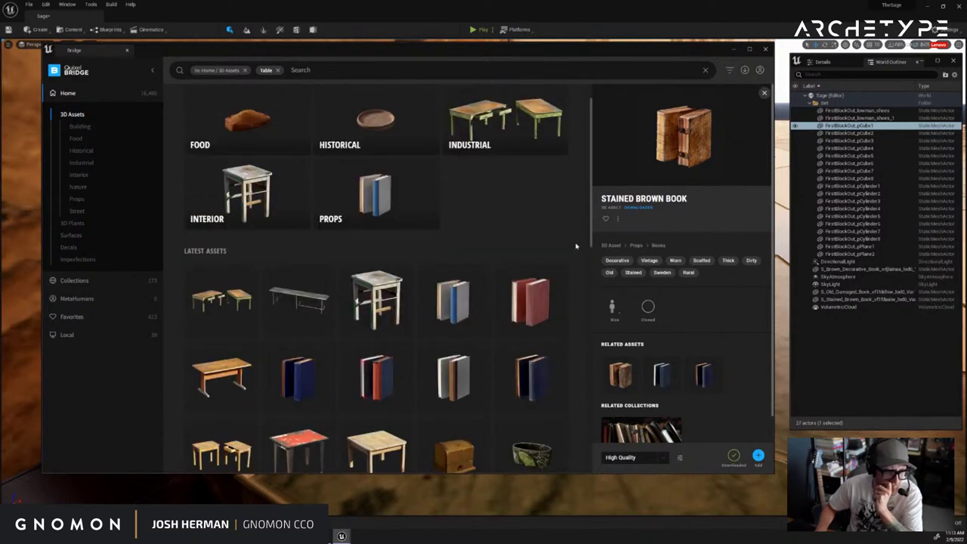
pyautogui.scroll(-3, 582, 236)
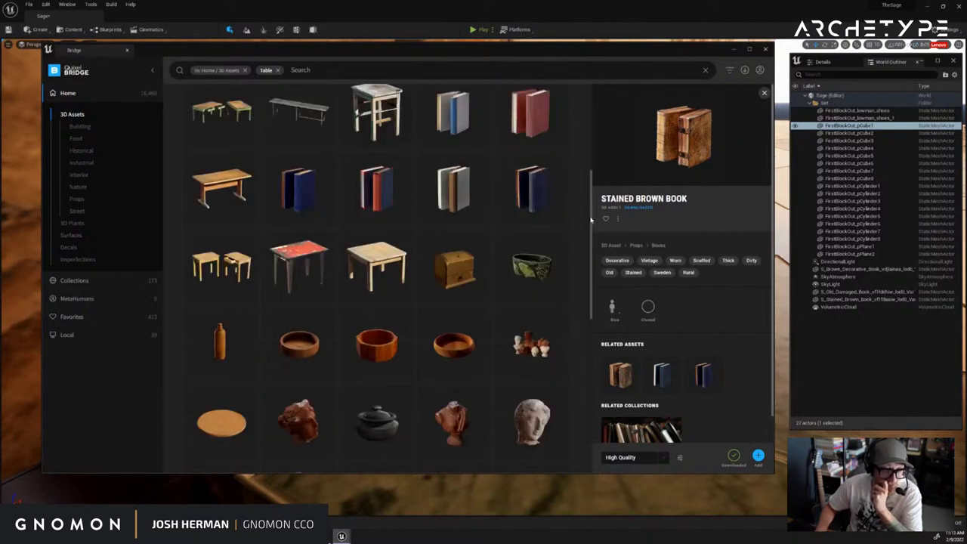
pyautogui.moveTo(591, 238); pyautogui.dragTo(582, 440)
pyautogui.scroll(-2, 583, 440)
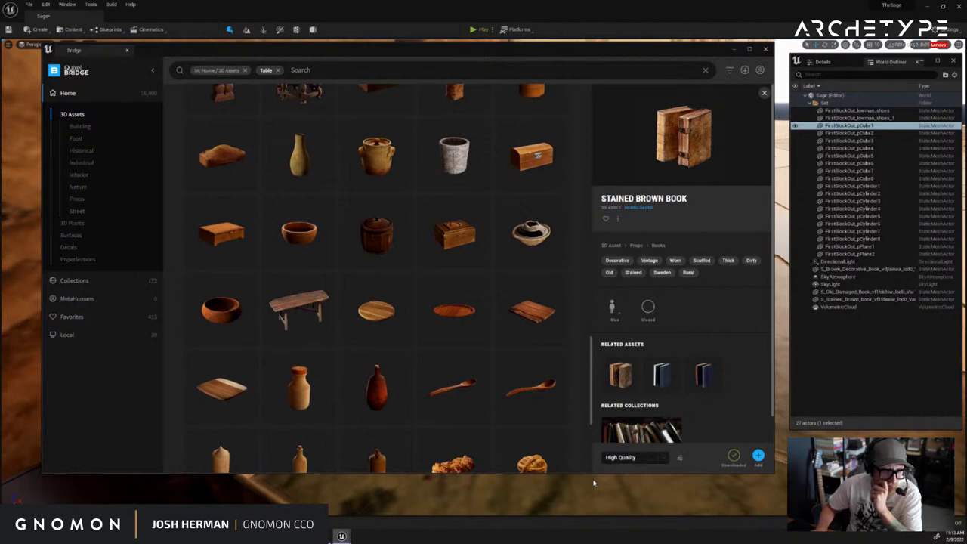
pyautogui.scroll(7, 591, 347)
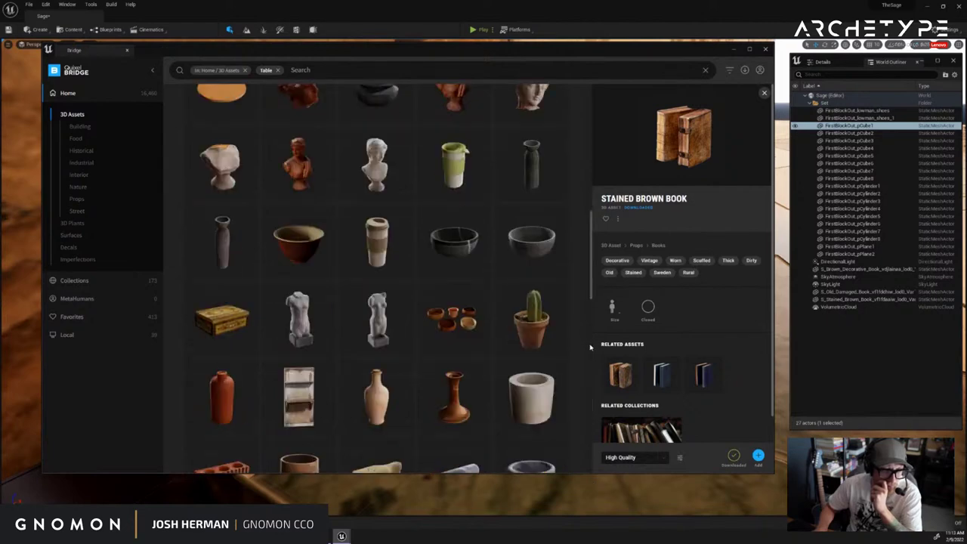
pyautogui.scroll(4, 593, 282)
pyautogui.scroll(-10, 592, 281)
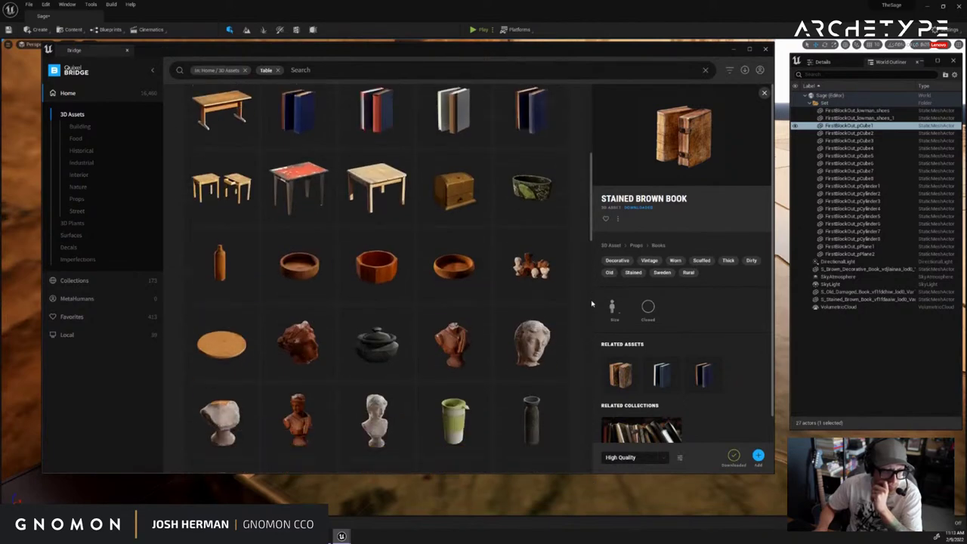
pyautogui.scroll(-2, 594, 456)
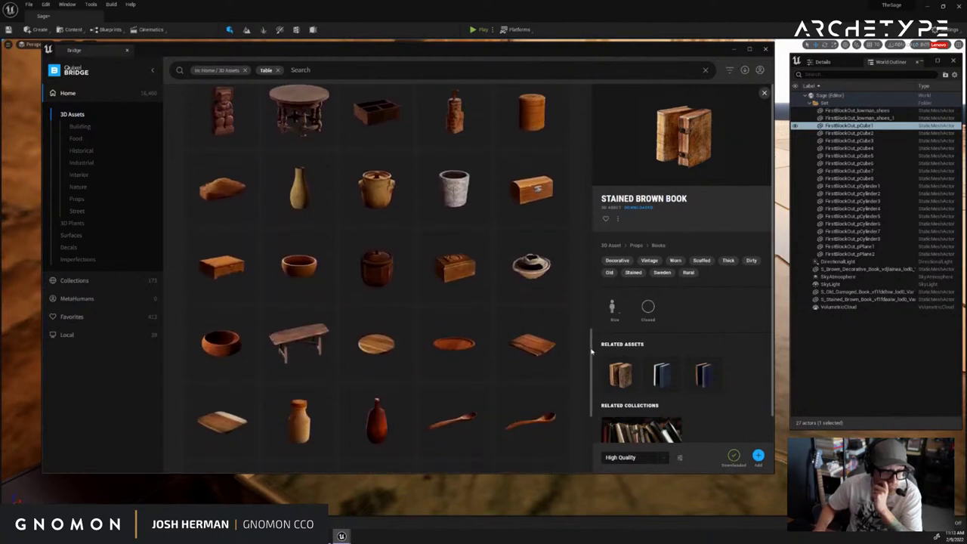
pyautogui.scroll(-3, 592, 350)
pyautogui.scroll(1, 588, 436)
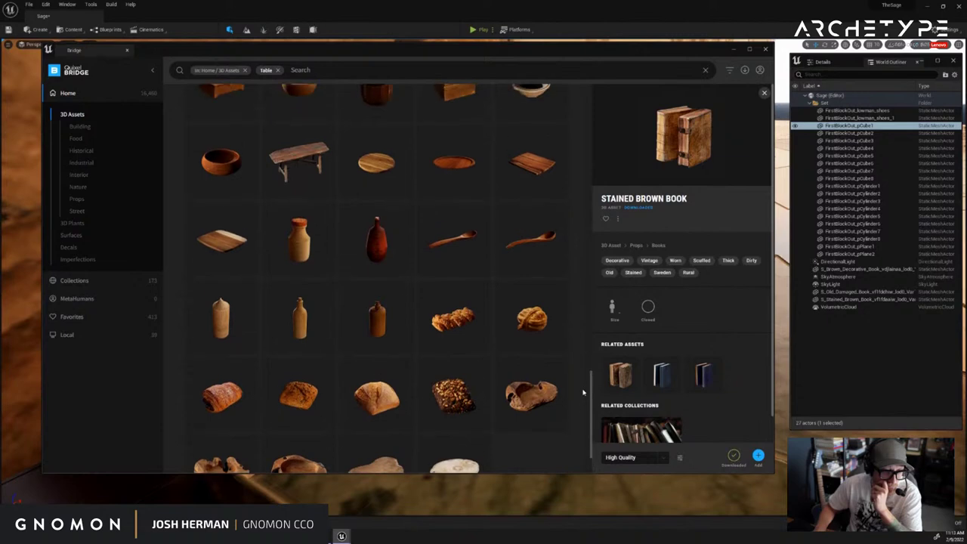
# Download the Dirty Wooden Table asset at Nanite quality
pyautogui.click(299, 165)
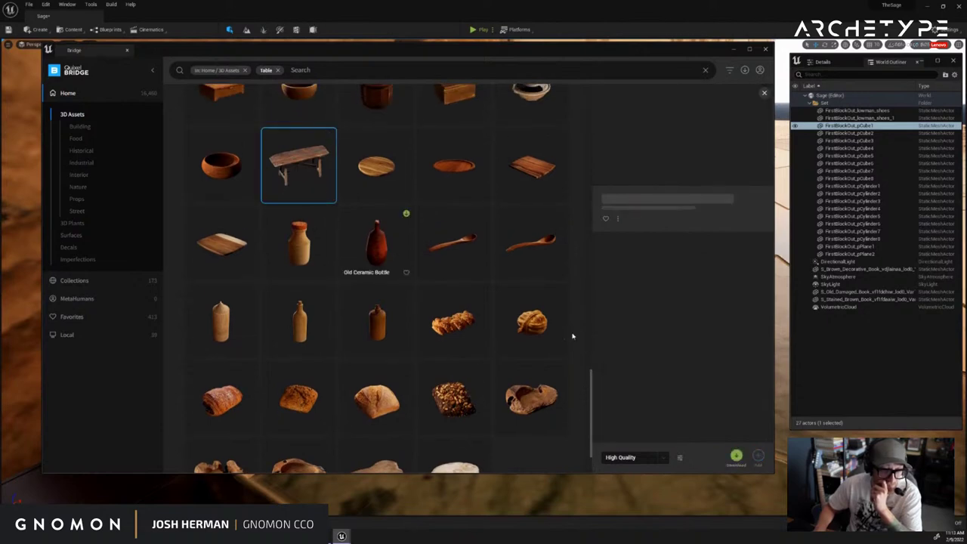
pyautogui.click(662, 457)
pyautogui.click(662, 460)
pyautogui.click(662, 459)
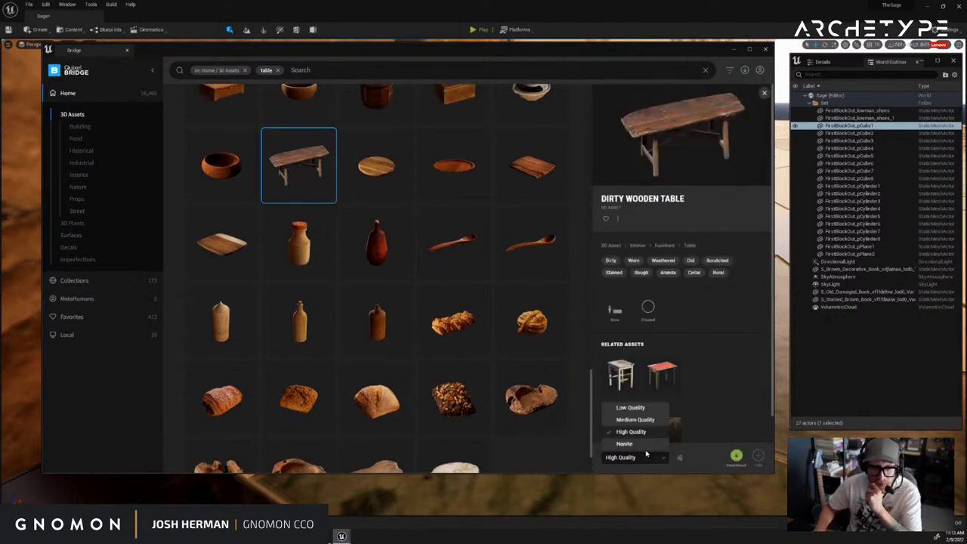
pyautogui.click(626, 444)
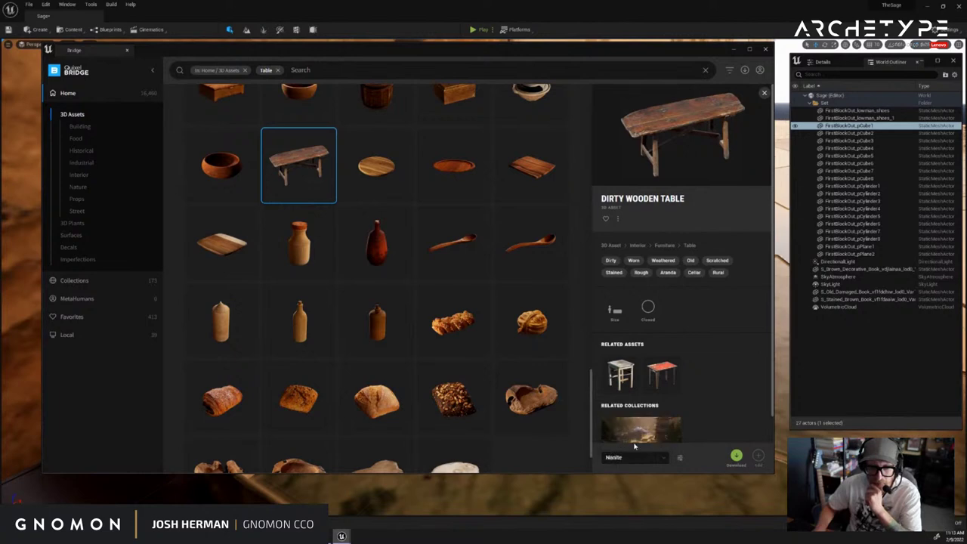
pyautogui.click(735, 457)
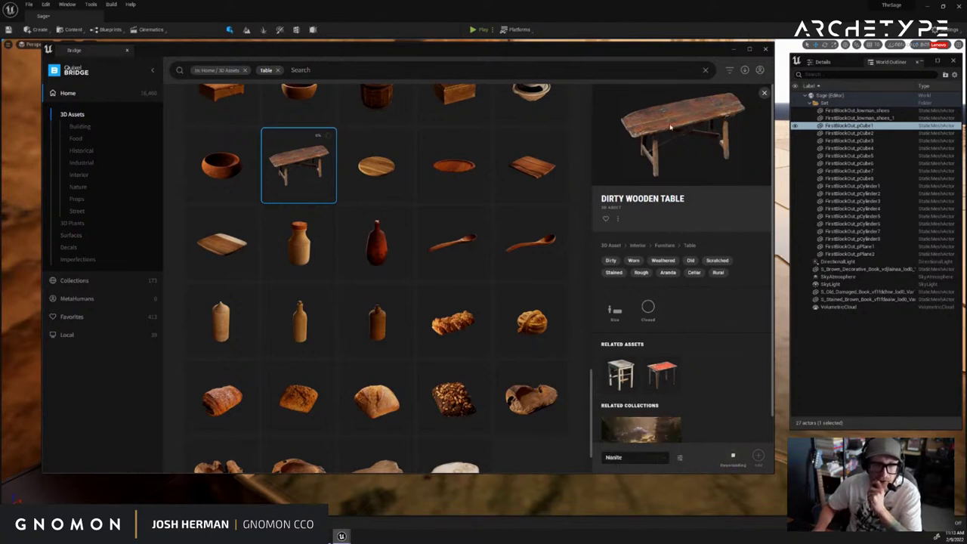
pyautogui.moveTo(684, 53); pyautogui.dragTo(679, 65)
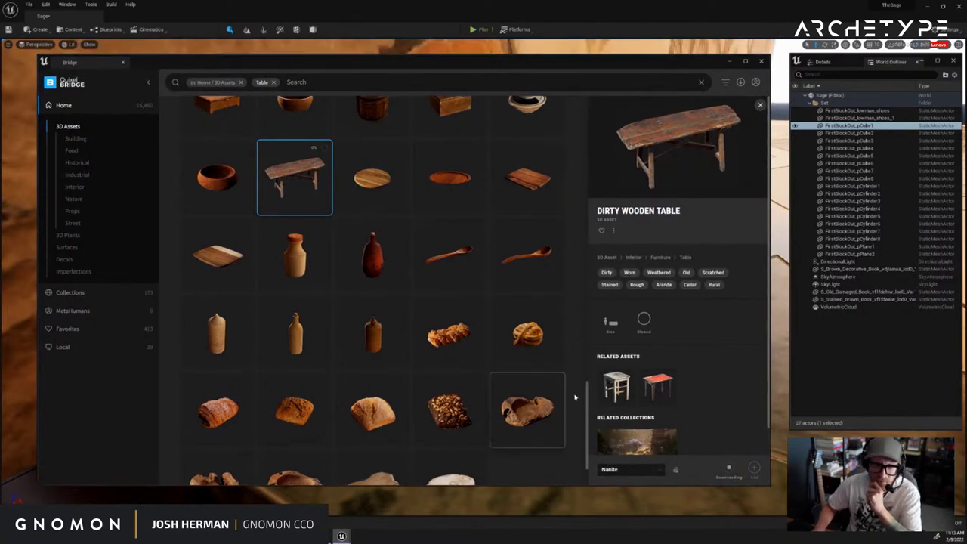
# Narrow the table results to Props and check the download quality options offered for the White Book
pyautogui.moveTo(588, 399); pyautogui.dragTo(586, 93)
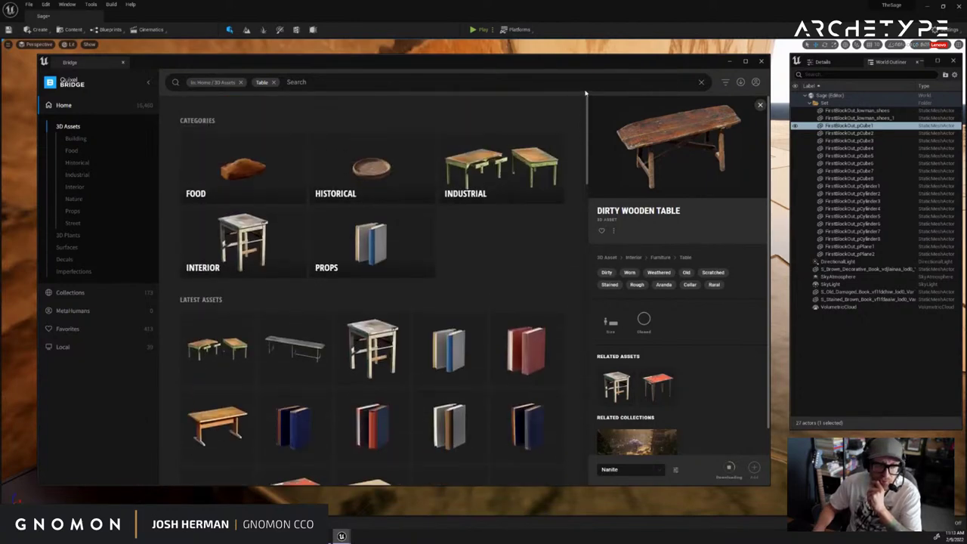
pyautogui.click(363, 242)
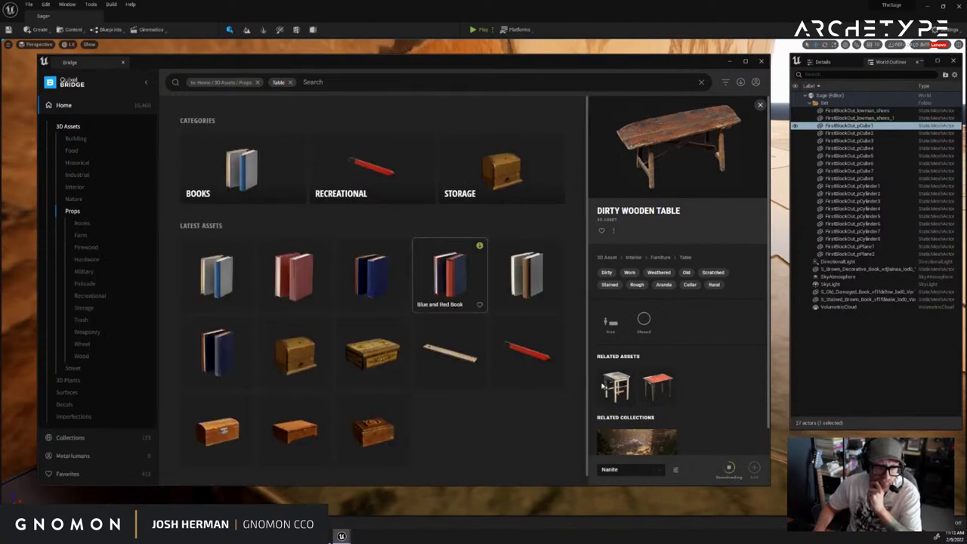
pyautogui.click(526, 274)
pyautogui.click(659, 472)
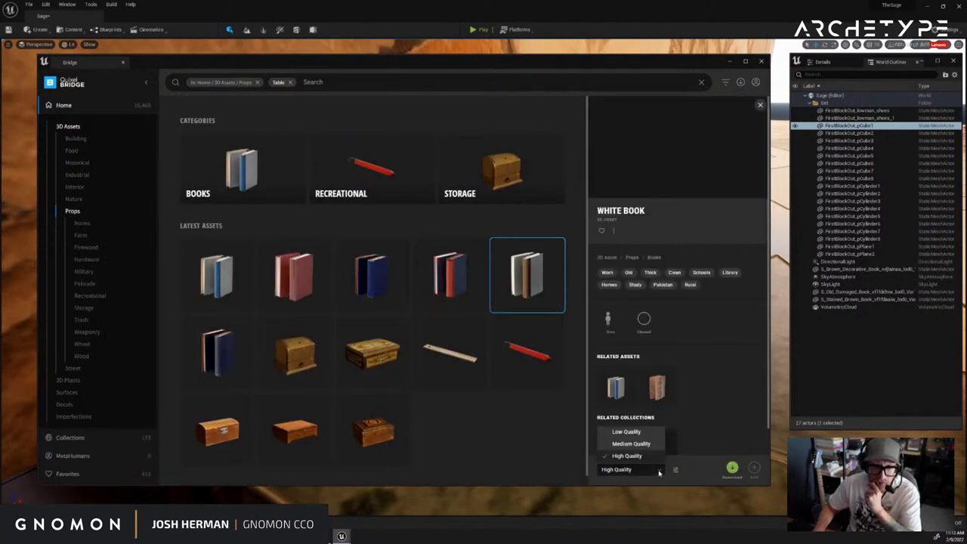
pyautogui.click(659, 473)
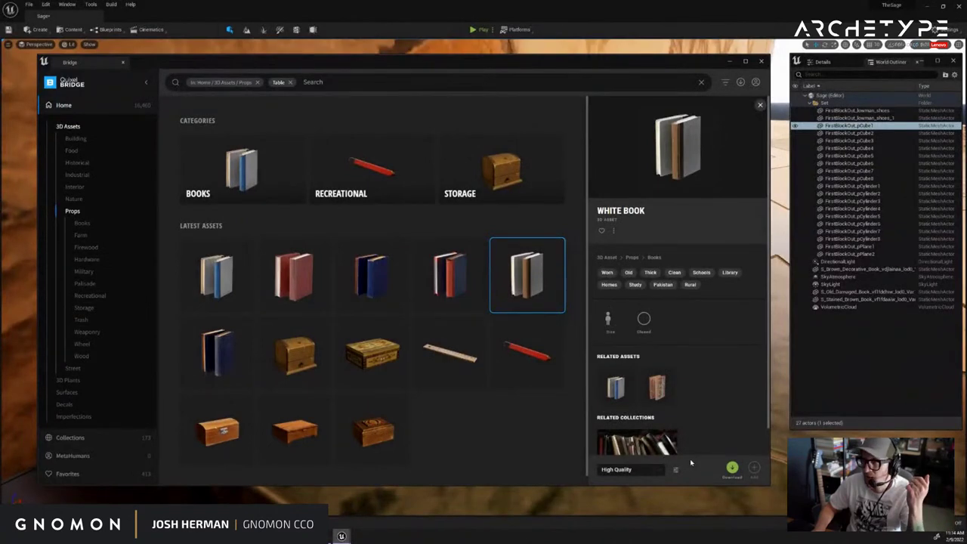
pyautogui.moveTo(687, 64); pyautogui.dragTo(674, 59)
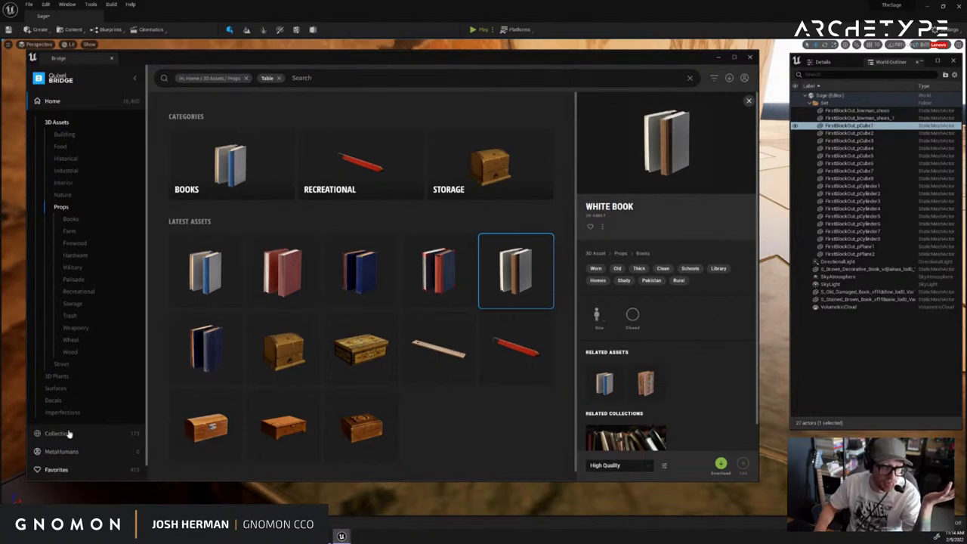
# Show the locally downloaded Megascans assets and select the Dirty Wooden Table
pyautogui.scroll(-1, 64, 106)
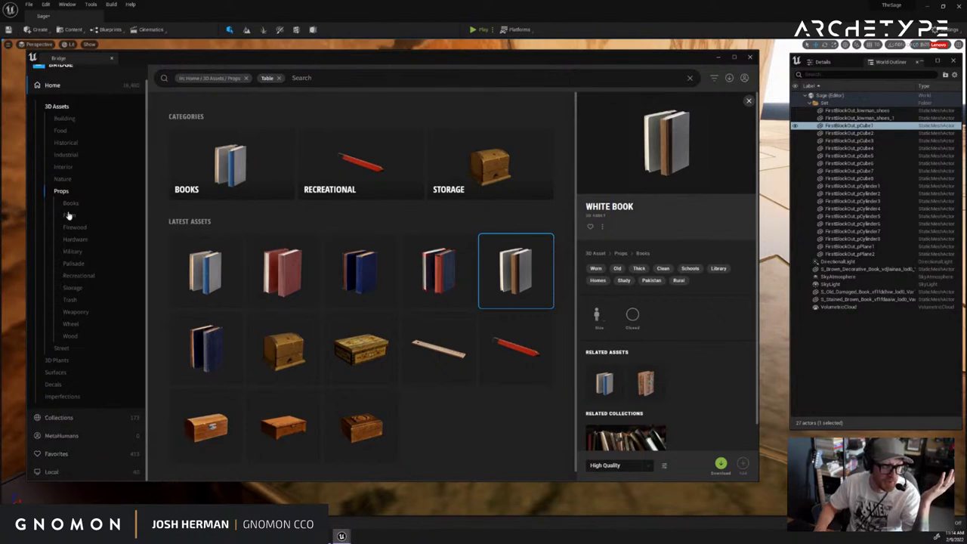
pyautogui.click(69, 216)
pyautogui.click(69, 249)
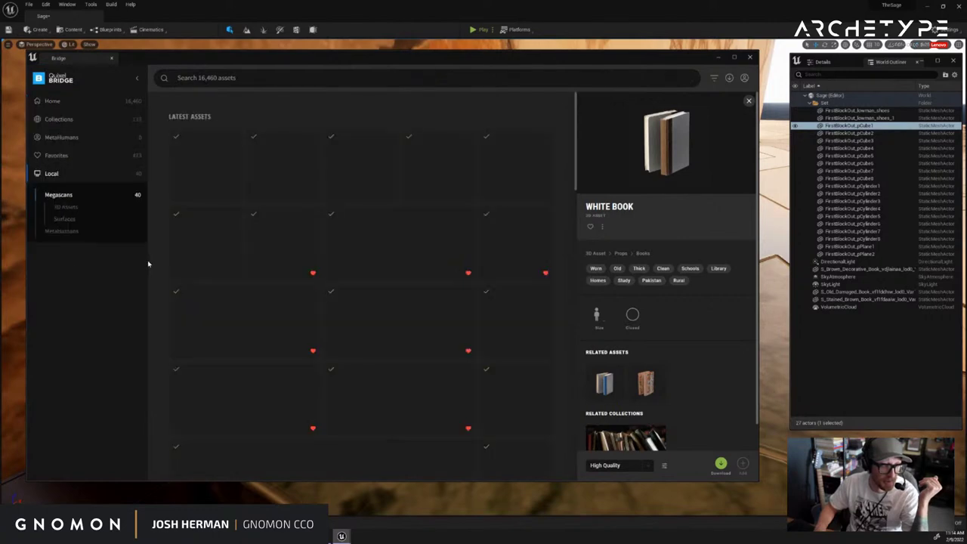
pyautogui.click(204, 168)
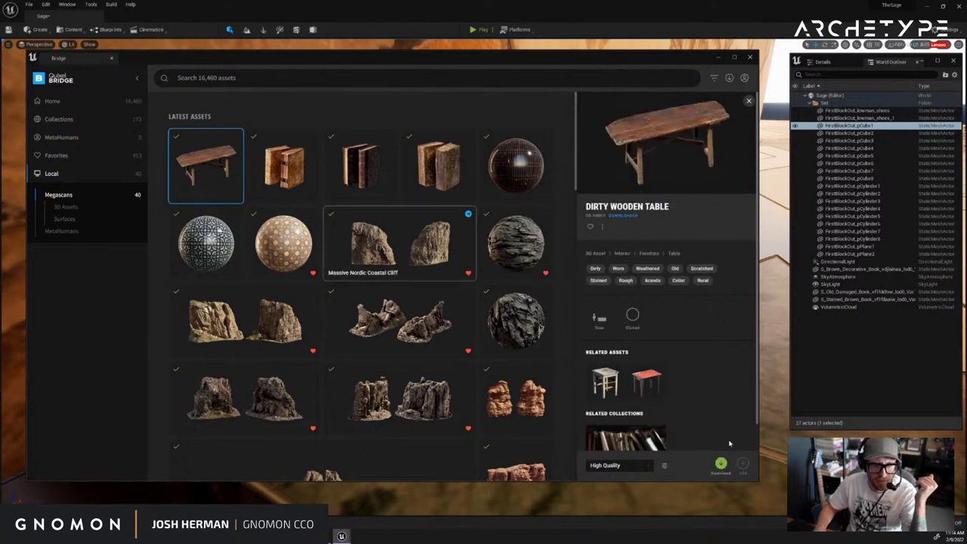
pyautogui.click(264, 162)
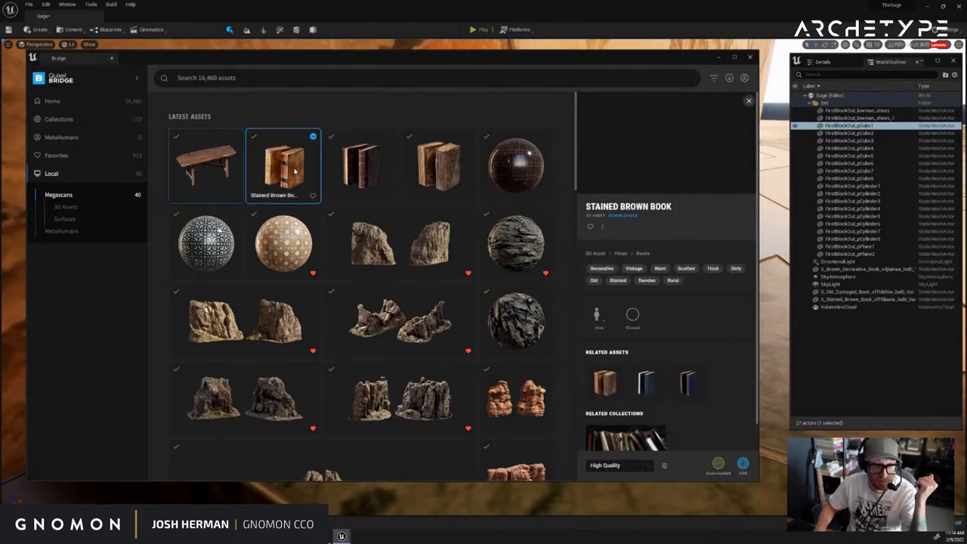
pyautogui.click(206, 164)
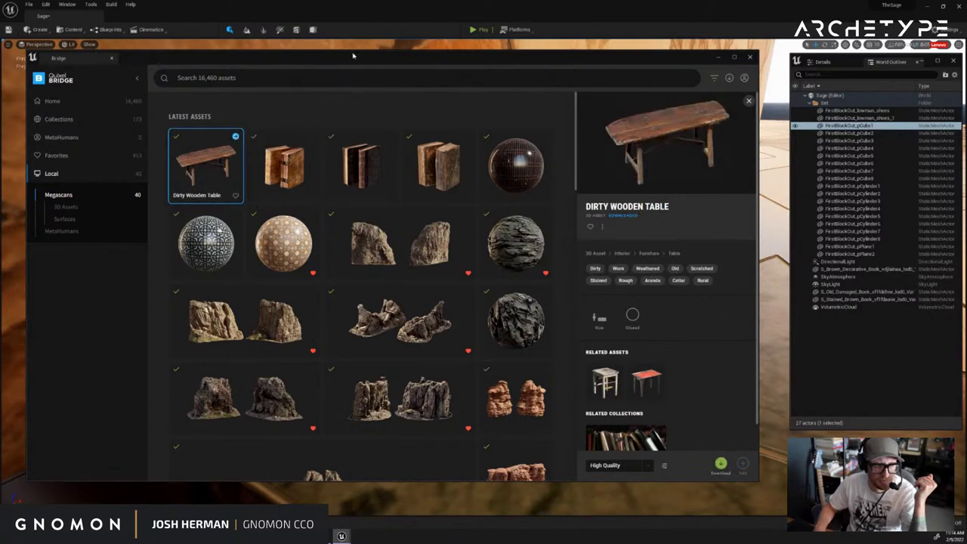
# Set the Dirty Wooden Table's quality to Nanite, add it to the project, and open the related Books collection
pyautogui.moveTo(354, 57); pyautogui.dragTo(332, 61)
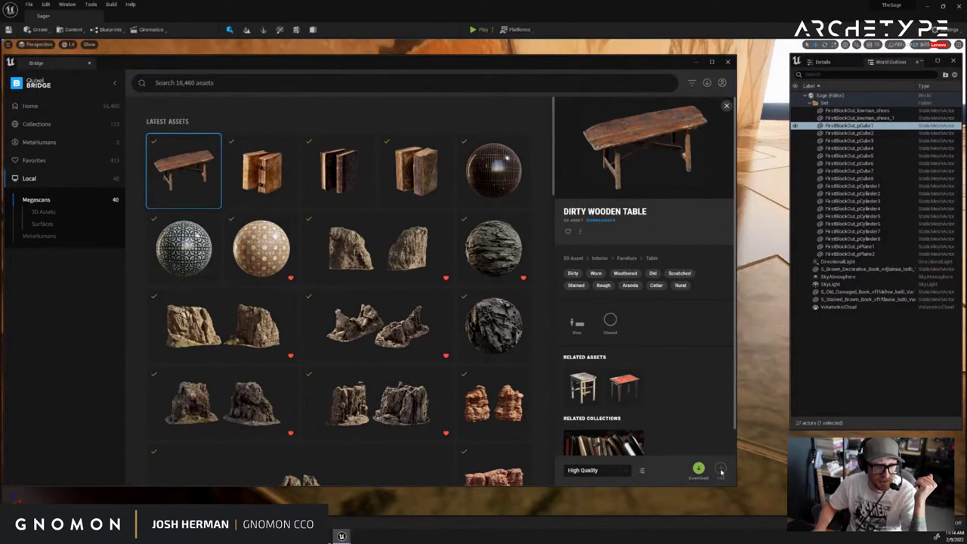
pyautogui.click(609, 468)
pyautogui.click(587, 457)
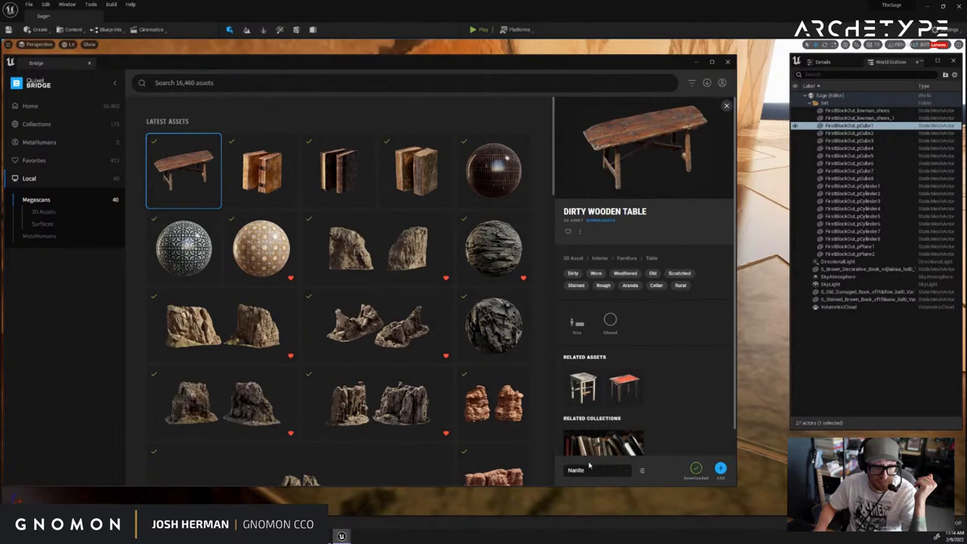
pyautogui.click(603, 443)
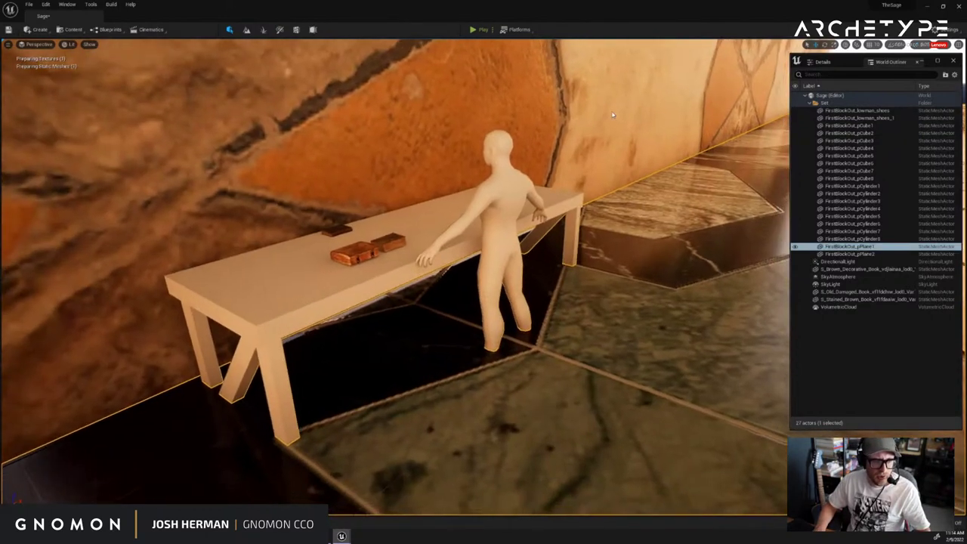
# Place the static mesh from the project's Dirty_Wooden_Table folder on the floor beside the blockout table
pyautogui.hotkey('ctrl', 'space')
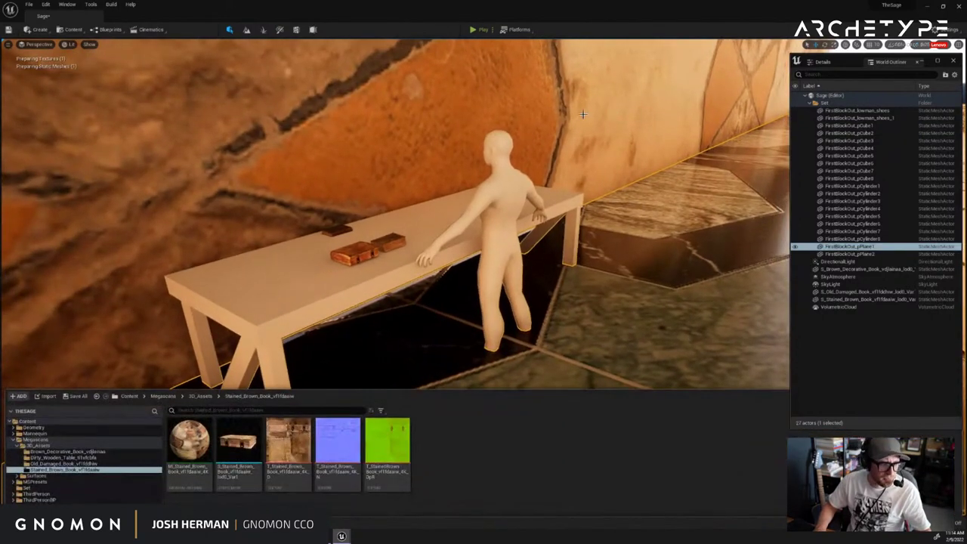
pyautogui.click(65, 457)
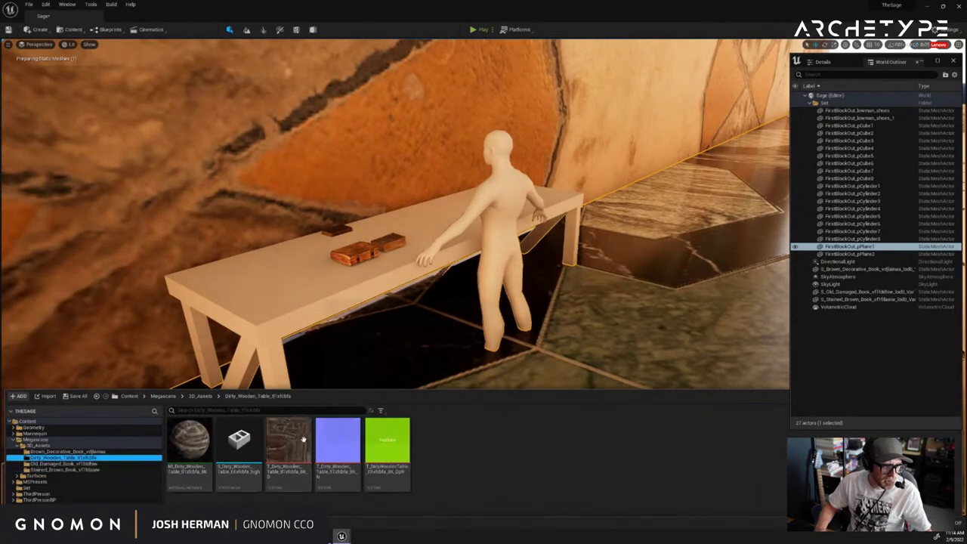
pyautogui.moveTo(239, 442); pyautogui.dragTo(653, 282)
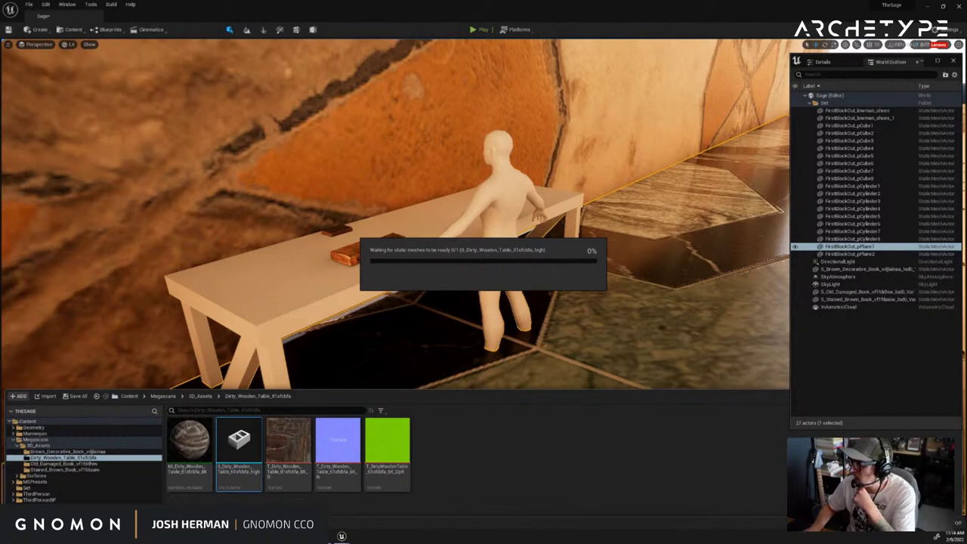
pyautogui.hotkey('alt', 'Tab')
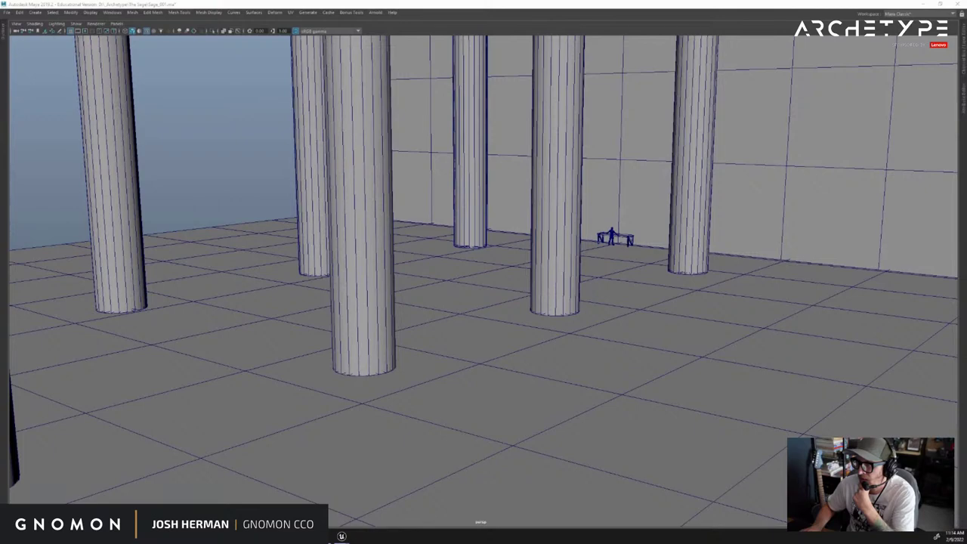
pyautogui.hotkey('alt', 'Tab')
pyautogui.hotkey('alt', 'Tab')
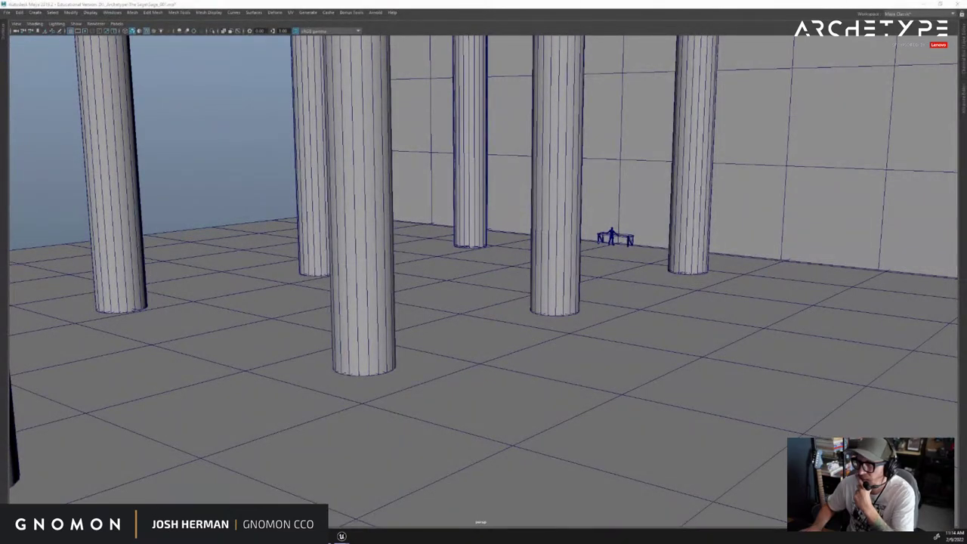
pyautogui.hotkey('alt', 'Tab')
pyautogui.press('super+d')
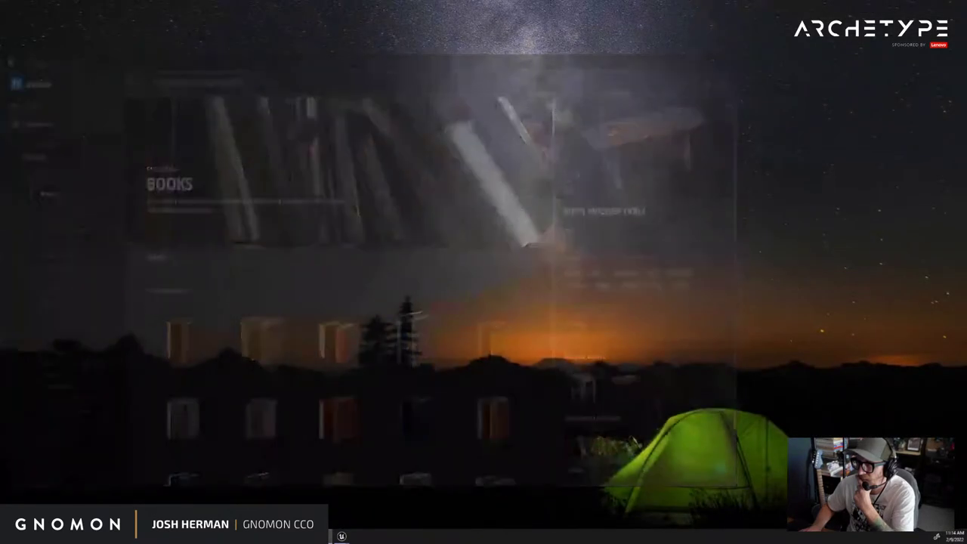
pyautogui.press('super+d')
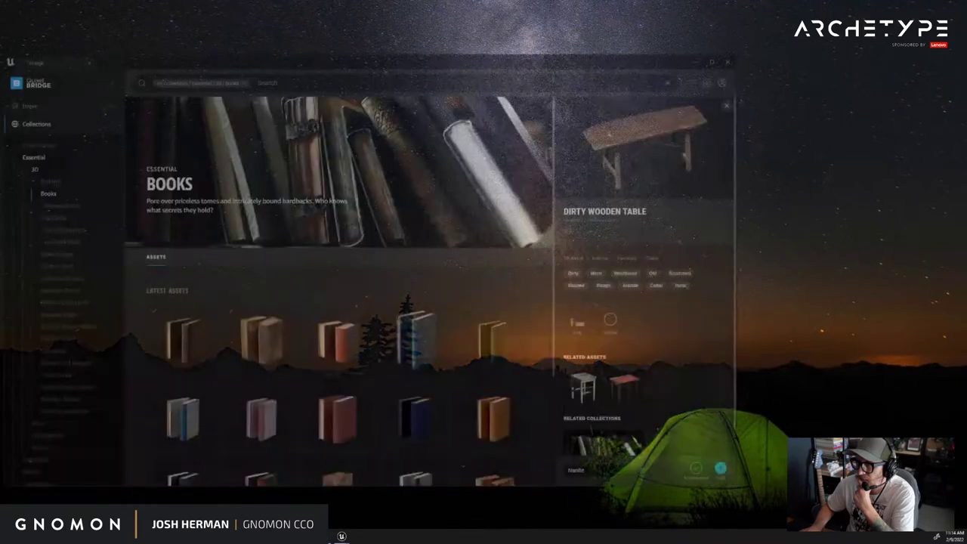
# Return to the Unreal level and examine the placed wooden table's geometry and texture detail up close from several sides
pyautogui.hotkey('alt', 'Tab')
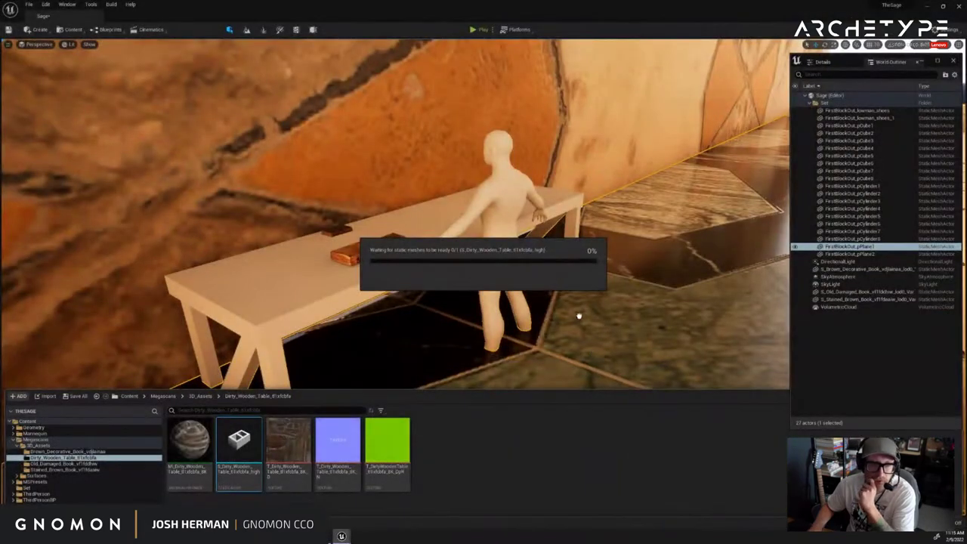
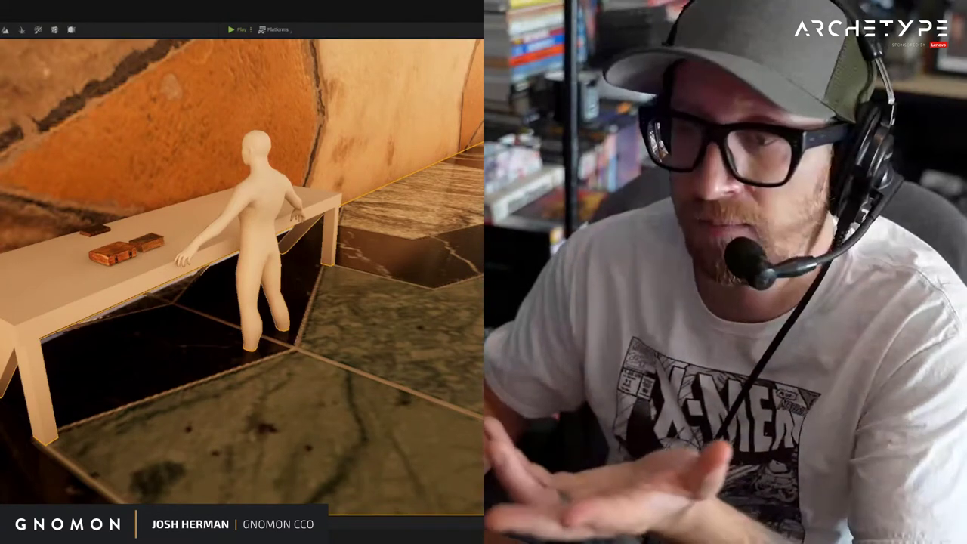
pyautogui.moveTo(234, 367); pyautogui.dragTo(335, 316)
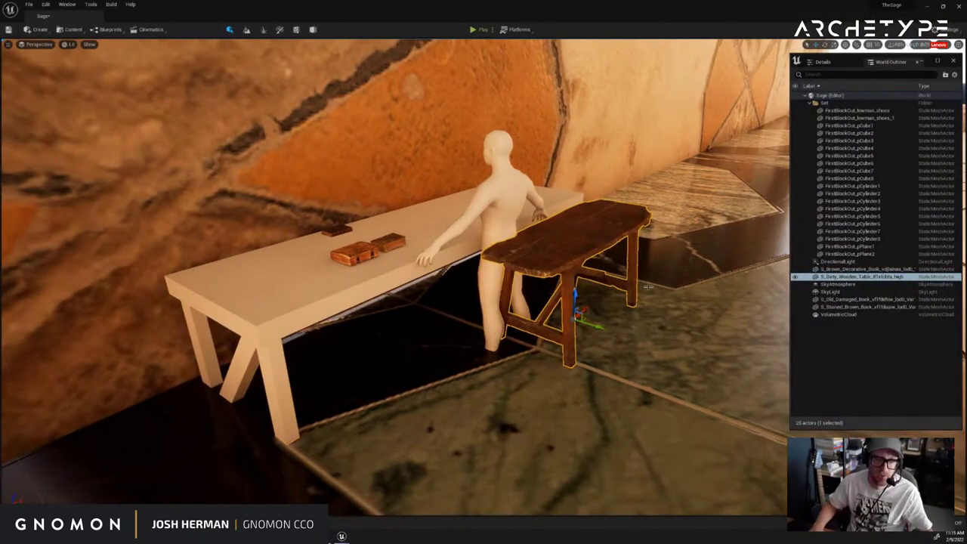
pyautogui.moveTo(392, 288); pyautogui.dragTo(416, 287, button='right')
pyautogui.scroll(4, 582, 301)
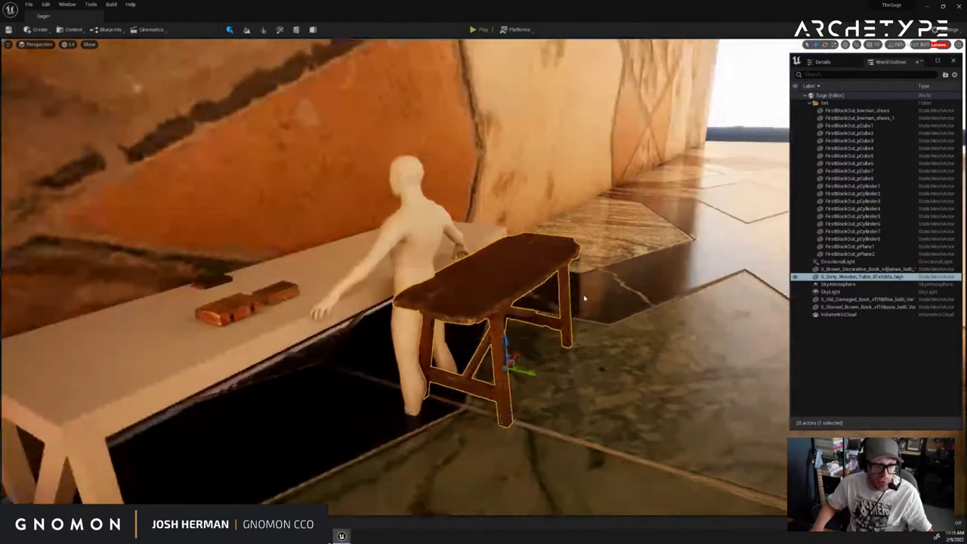
pyautogui.scroll(8, 581, 301)
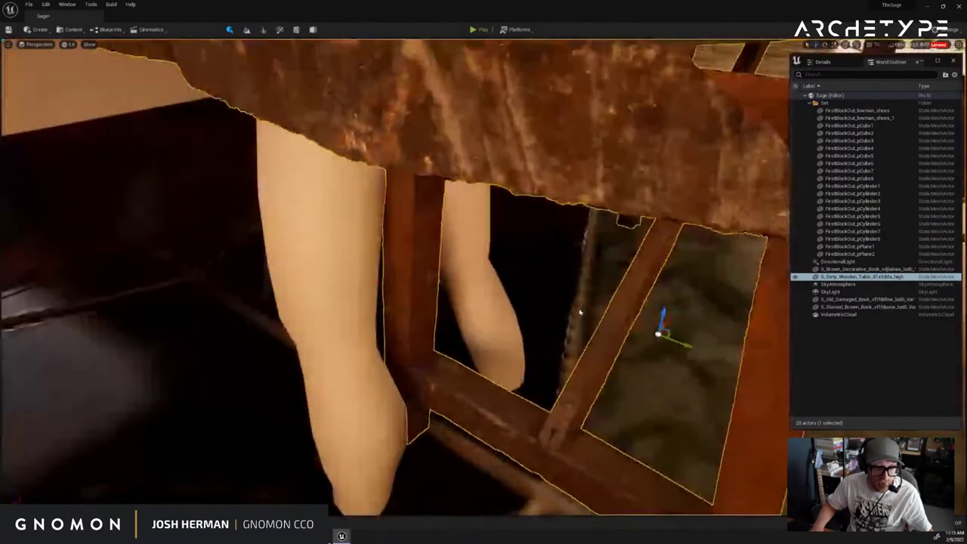
pyautogui.moveTo(580, 312); pyautogui.dragTo(622, 289, button='right')
pyautogui.press('w')
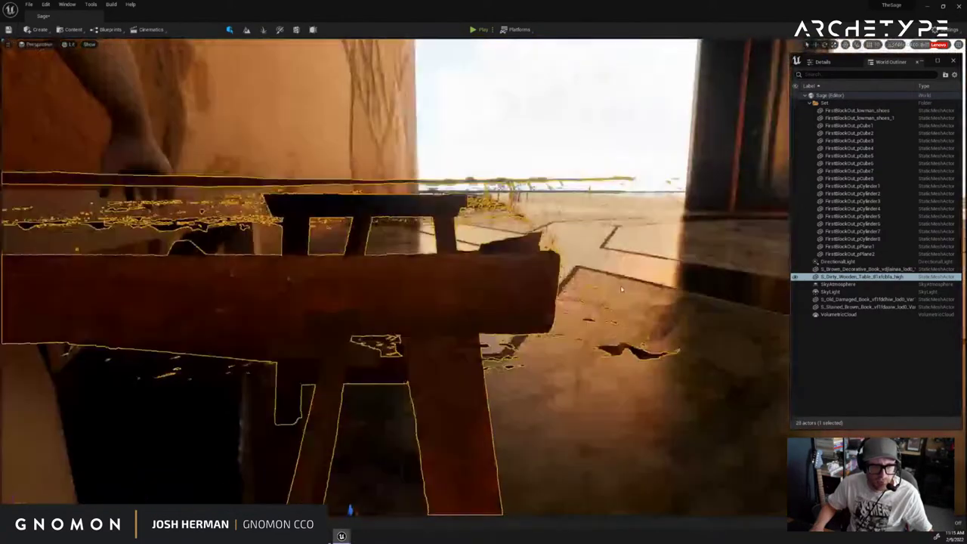
pyautogui.scroll(3, 621, 286)
pyautogui.scroll(-5, 622, 283)
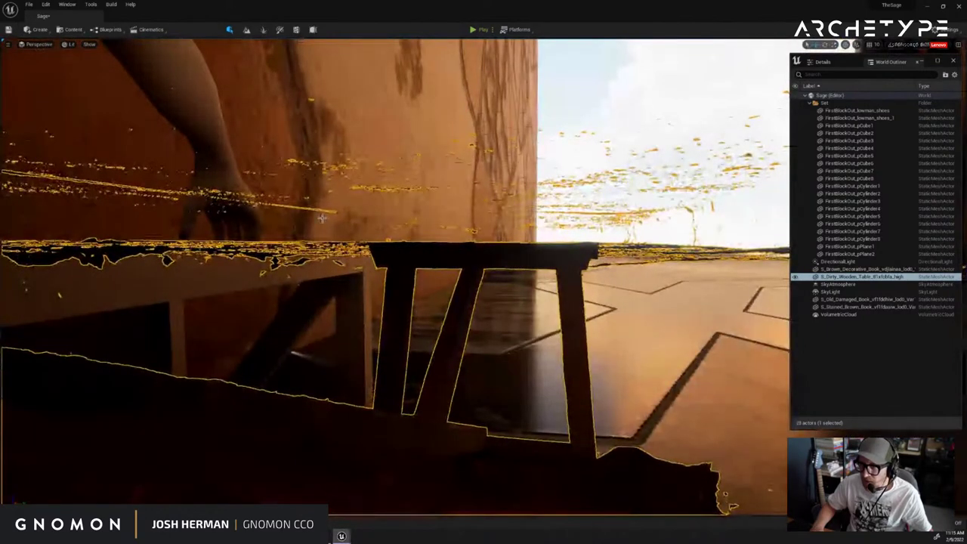
pyautogui.scroll(6, 322, 218)
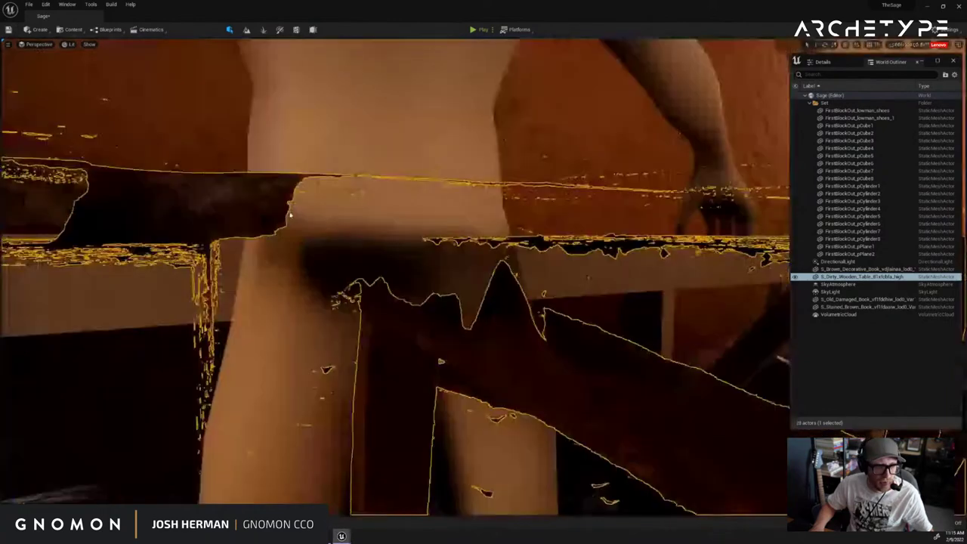
pyautogui.moveTo(291, 214); pyautogui.dragTo(398, 151, button='right')
# Delete the blockout table's top along with the legs and brace at its near end
pyautogui.click(469, 134)
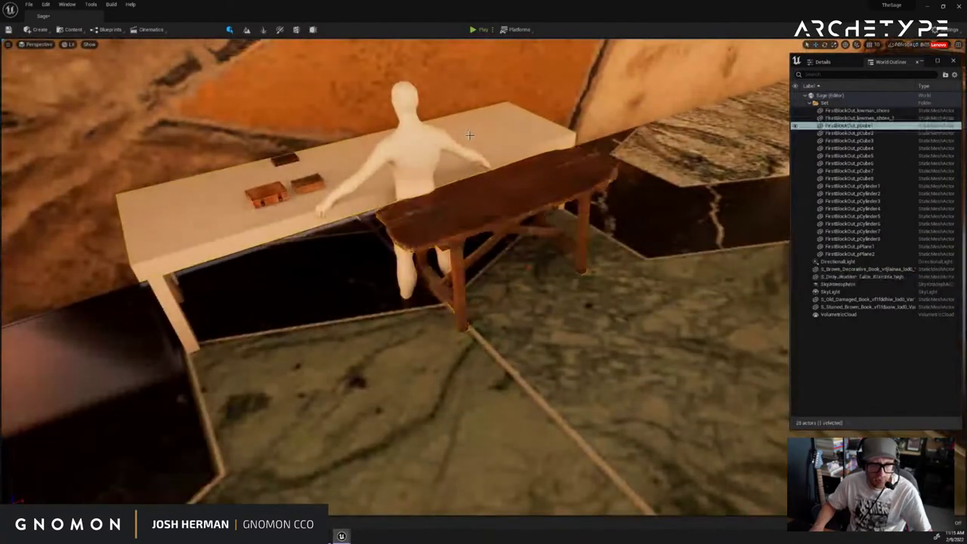
pyautogui.press('Delete')
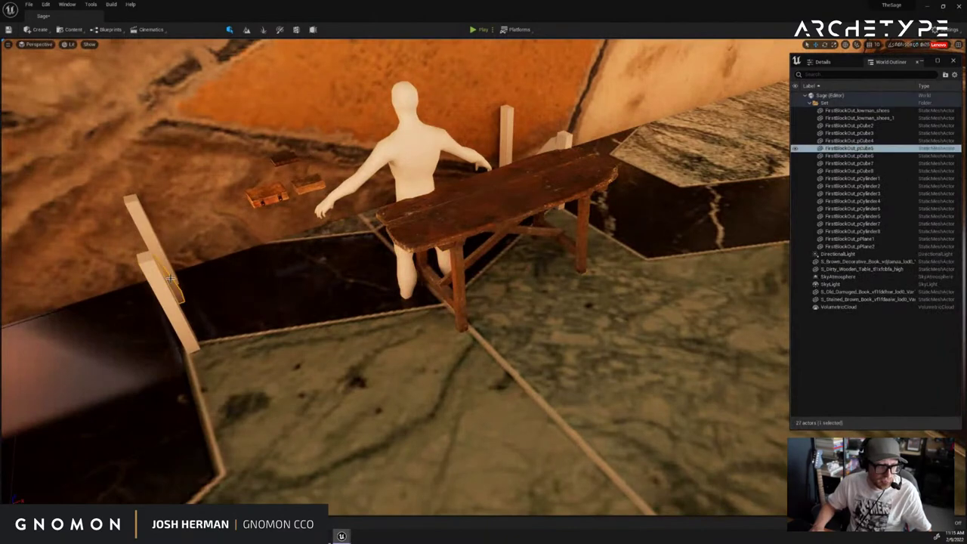
pyautogui.click(164, 244)
pyautogui.click(171, 277)
pyautogui.keyDown('shift'); pyautogui.click(177, 290); pyautogui.keyUp('shift')
pyautogui.keyDown('shift'); pyautogui.click(169, 289); pyautogui.keyUp('shift')
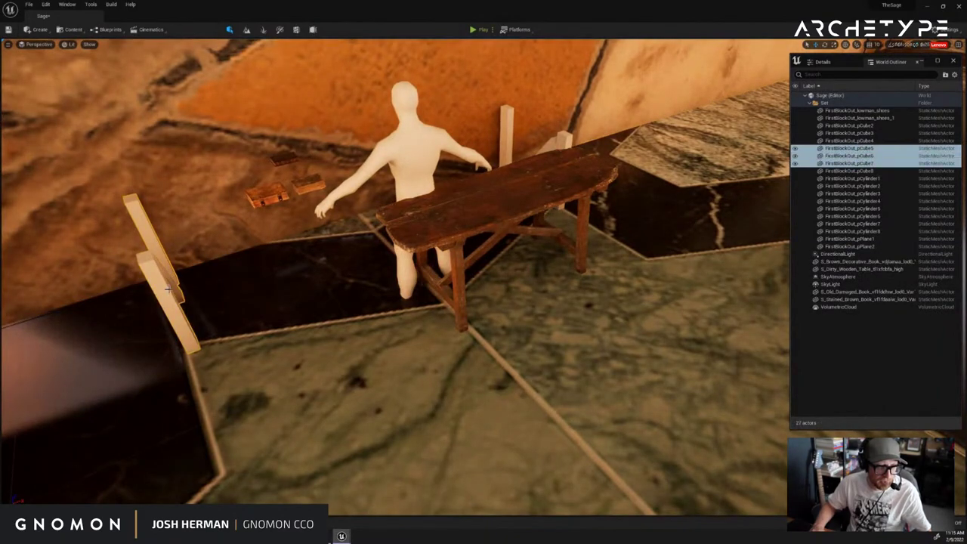
pyautogui.moveTo(478, 170); pyautogui.dragTo(553, 130, button='right')
pyautogui.press('Delete')
# Delete the remaining two legs and brace at the far end of the blockout table
pyautogui.moveTo(478, 169); pyautogui.dragTo(477, 169, button='right')
pyautogui.click(515, 244)
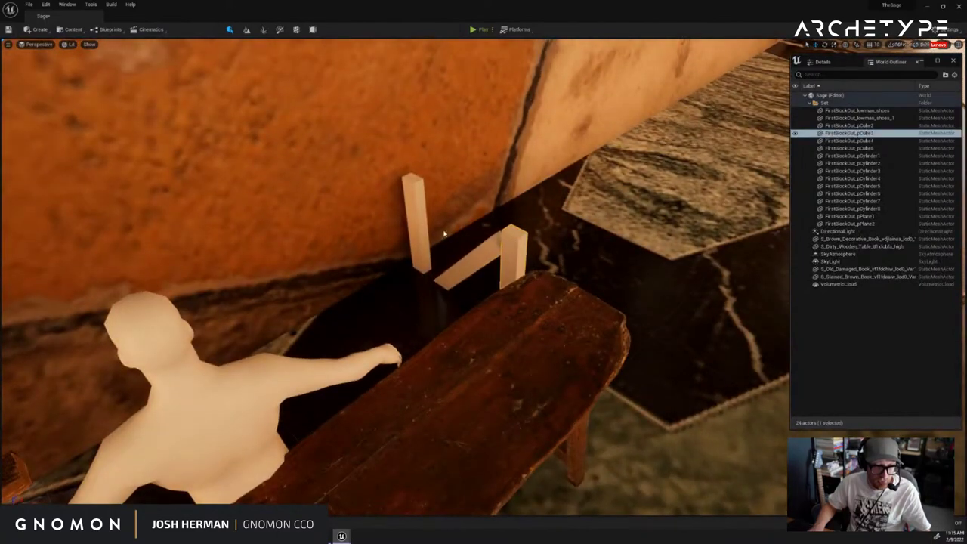
pyautogui.keyDown('shift'); pyautogui.click(458, 264); pyautogui.keyUp('shift')
pyautogui.keyDown('shift'); pyautogui.click(421, 240); pyautogui.keyUp('shift')
pyautogui.press('Delete')
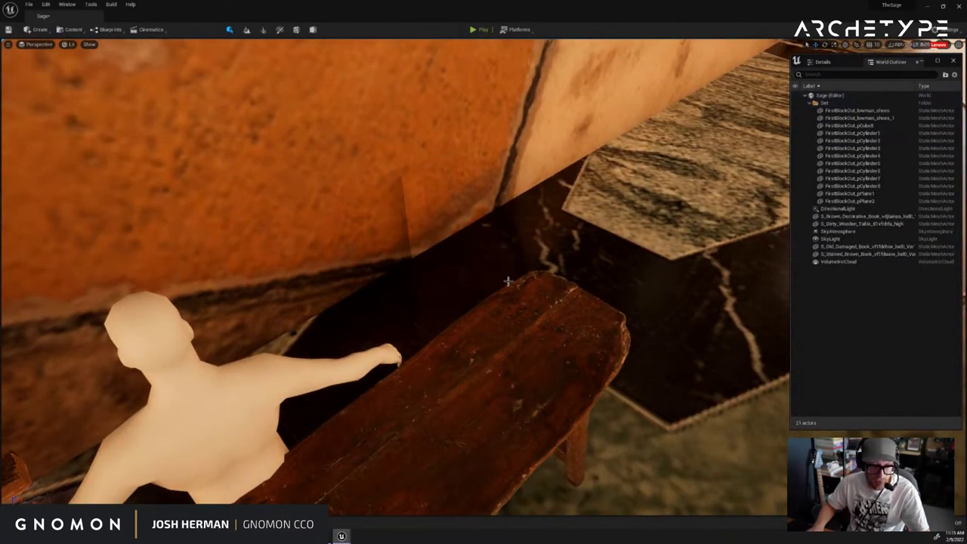
# Move the wooden table to the wall beneath the books and scale its height to meet them
pyautogui.scroll(-1, 509, 282)
pyautogui.click(522, 304)
pyautogui.press('f')
pyautogui.scroll(-3, 575, 326)
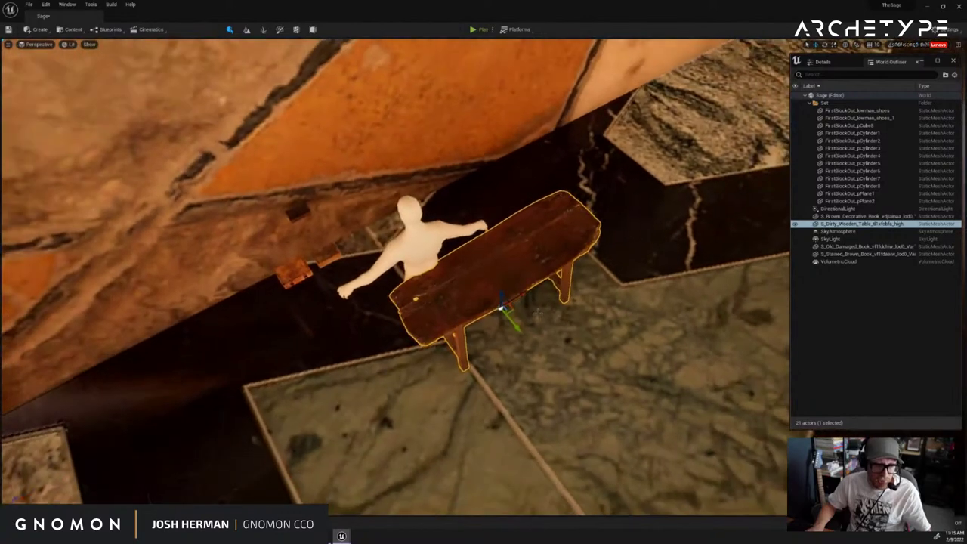
pyautogui.moveTo(509, 316); pyautogui.dragTo(401, 270)
pyautogui.press('r')
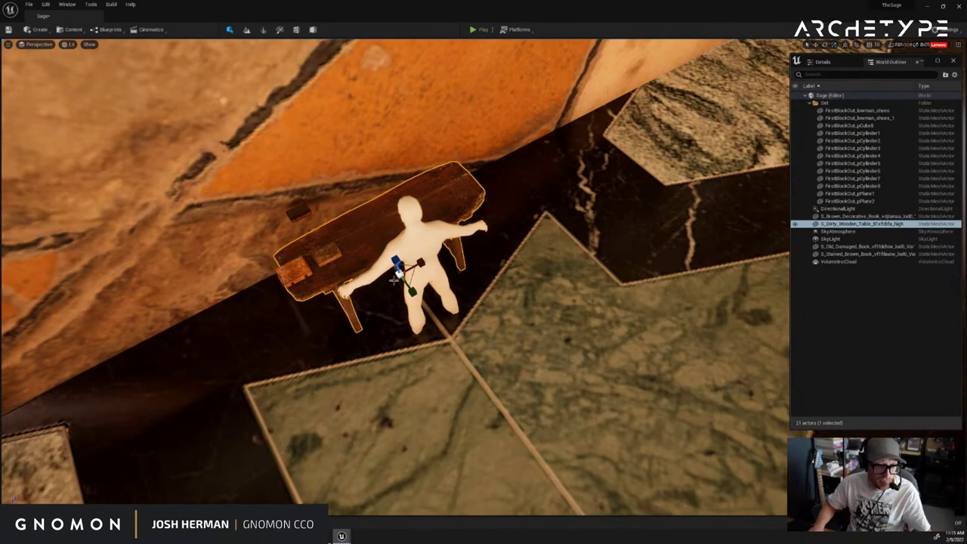
pyautogui.moveTo(396, 265); pyautogui.dragTo(427, 267)
pyautogui.moveTo(427, 266); pyautogui.dragTo(453, 281, button='right')
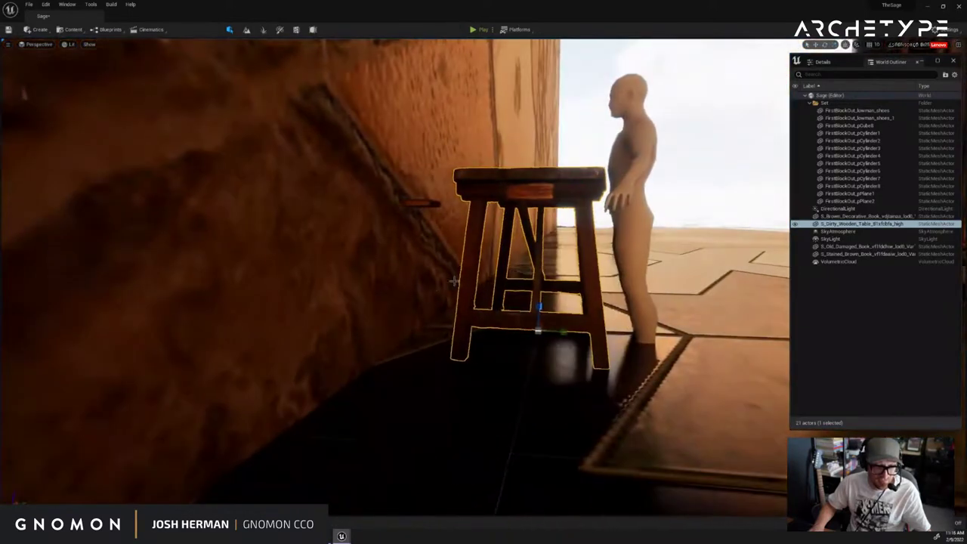
# Enlarge the wooden table's length and depth so all three books rest on its top beside the wall
pyautogui.press('w')
pyautogui.moveTo(561, 331); pyautogui.dragTo(506, 308)
pyautogui.moveTo(506, 309); pyautogui.dragTo(532, 335, button='right')
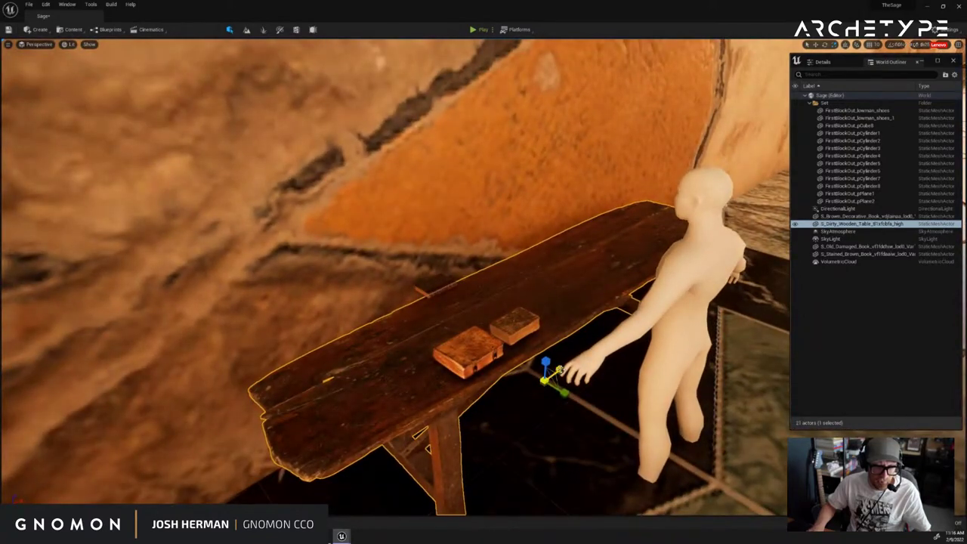
pyautogui.moveTo(560, 370); pyautogui.dragTo(579, 401)
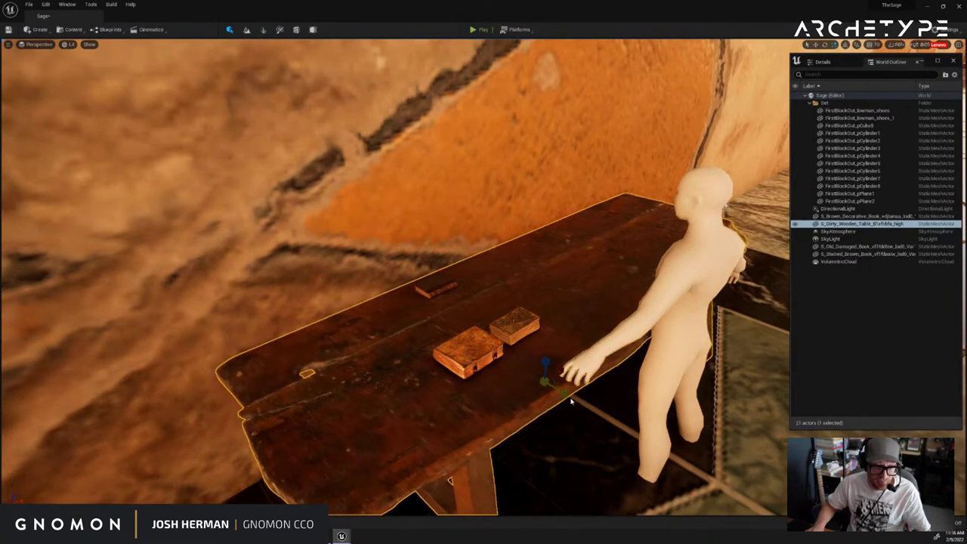
pyautogui.click(731, 211)
pyautogui.scroll(-6, 730, 210)
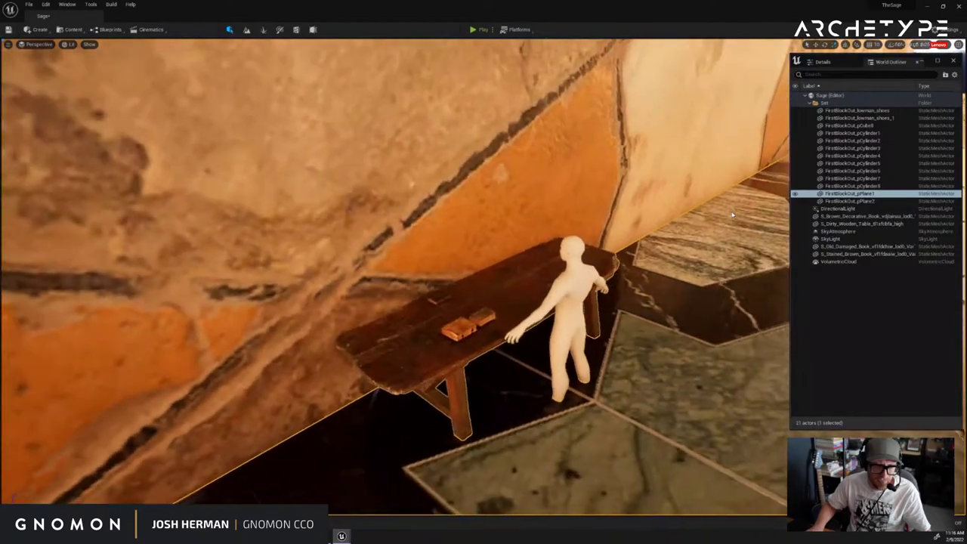
# Look across the hall towards the pillar, clear the selection, and save all levels and assets
pyautogui.moveTo(734, 232); pyautogui.dragTo(581, 194, button='right')
pyautogui.click(743, 192)
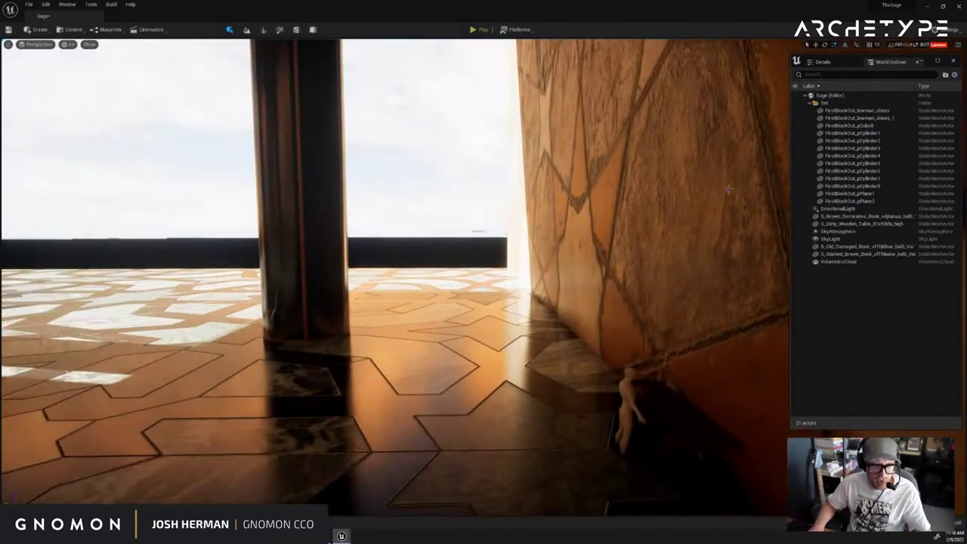
pyautogui.click(29, 4)
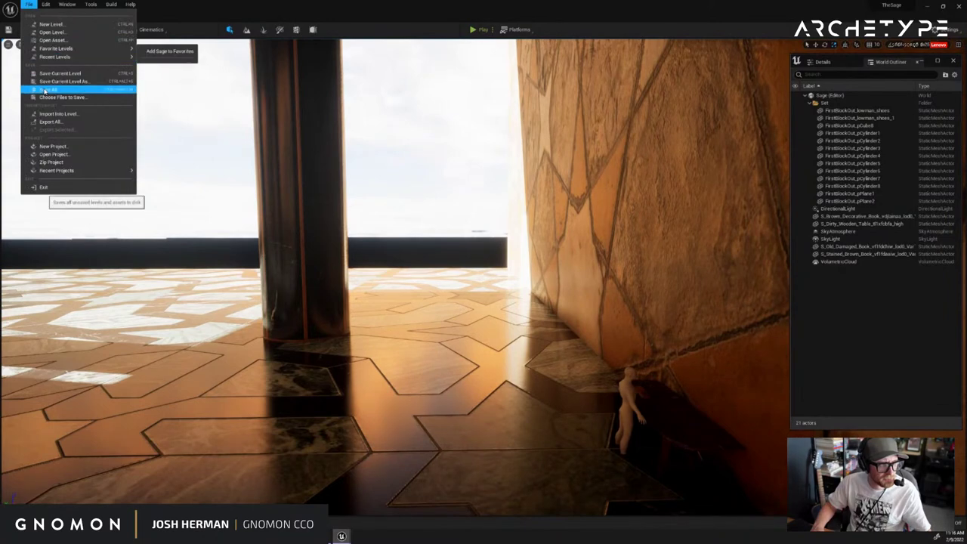
pyautogui.click(43, 91)
pyautogui.moveTo(389, 248)
pyautogui.mouseDown(button='right')
pyautogui.moveTo(431, 259)
pyautogui.moveTo(383, 245)
pyautogui.mouseUp(button='right')
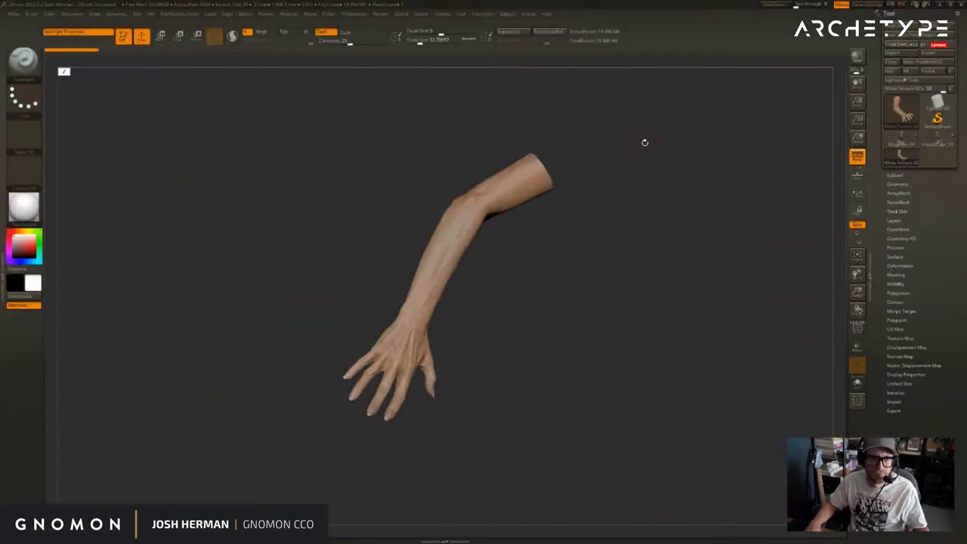
# Switch to ZBrush and turn off the texture map on the arm scan
pyautogui.moveTo(641, 137); pyautogui.dragTo(719, 214)
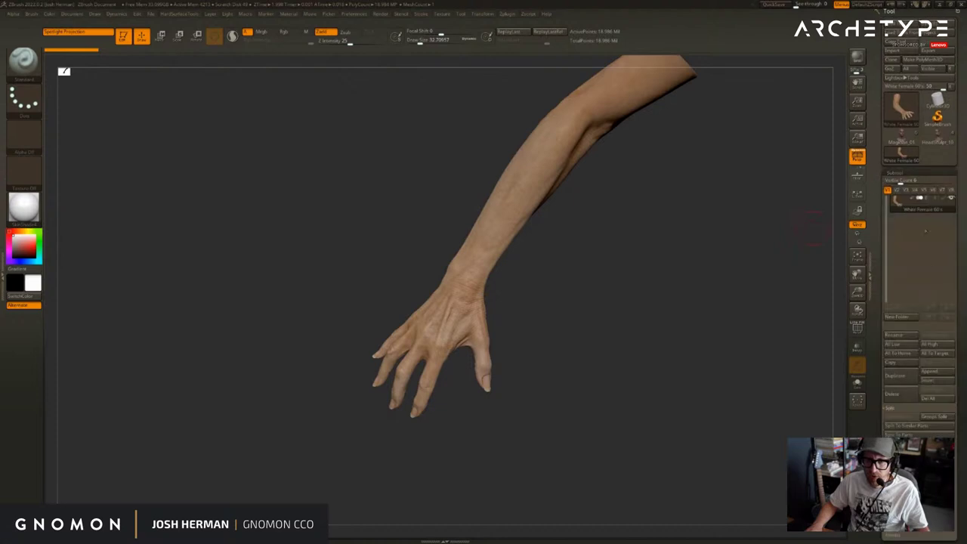
pyautogui.moveTo(903, 484); pyautogui.dragTo(904, 303)
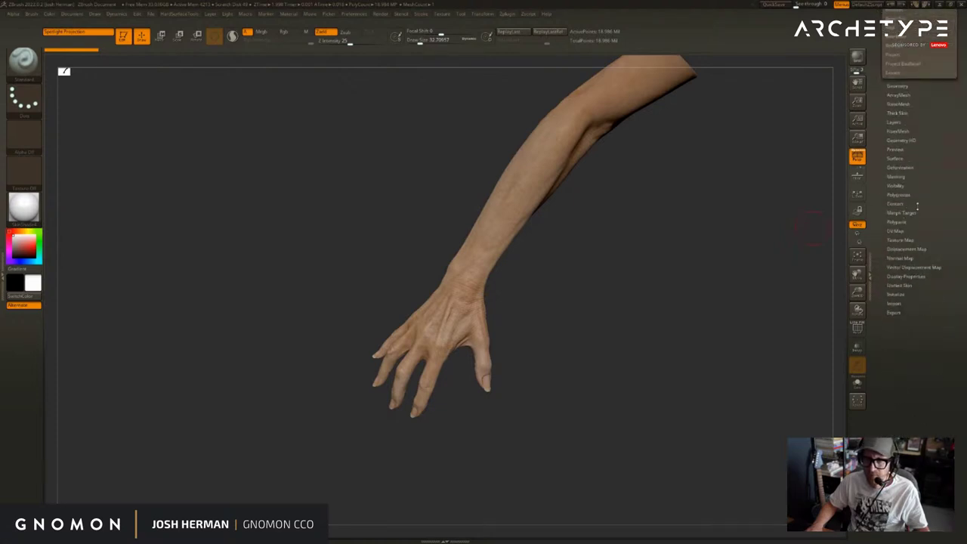
pyautogui.click(899, 240)
pyautogui.click(934, 247)
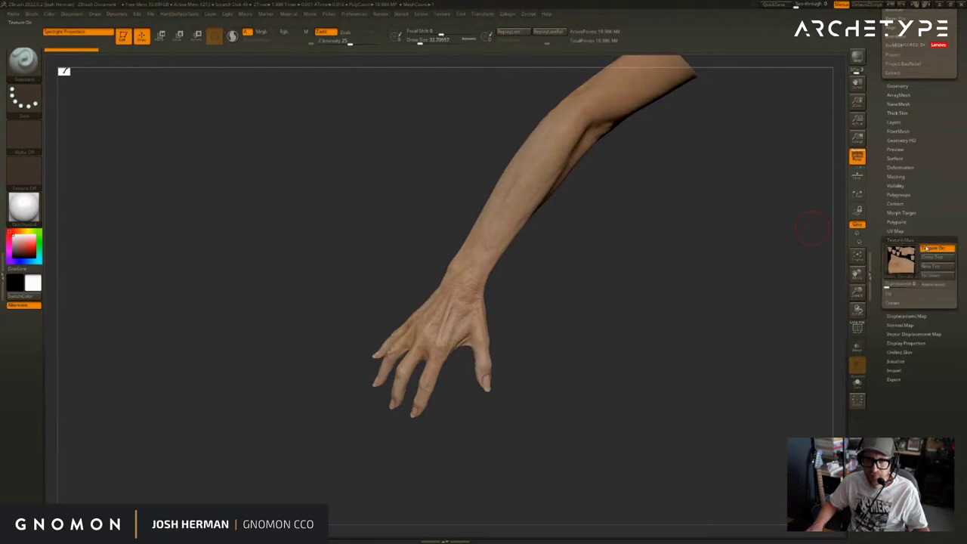
pyautogui.moveTo(696, 259); pyautogui.dragTo(675, 246)
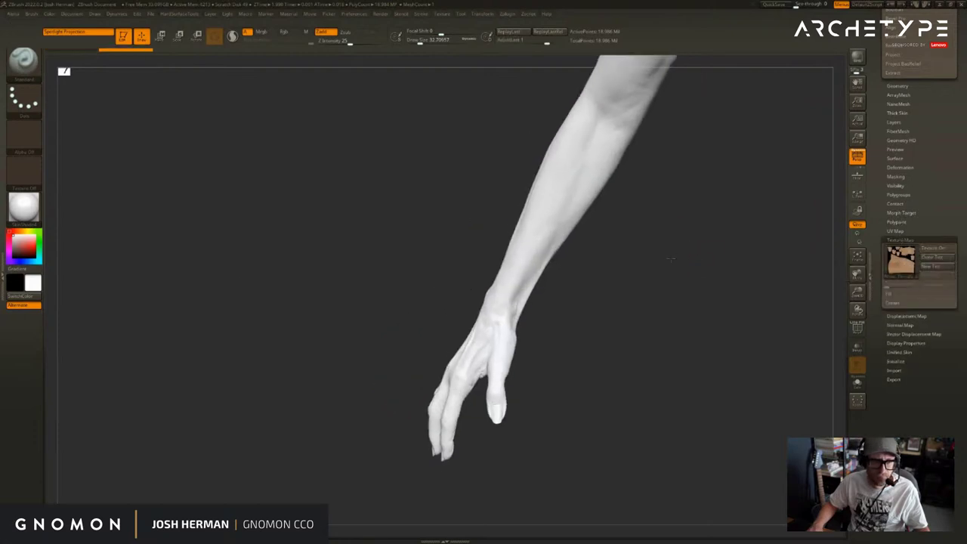
# Apply a matte grey-beige material to the arm and examine the hand and forearm from both sides
pyautogui.click(24, 208)
pyautogui.click(581, 301)
pyautogui.moveTo(638, 346); pyautogui.dragTo(521, 260)
pyautogui.moveTo(732, 267); pyautogui.dragTo(660, 154)
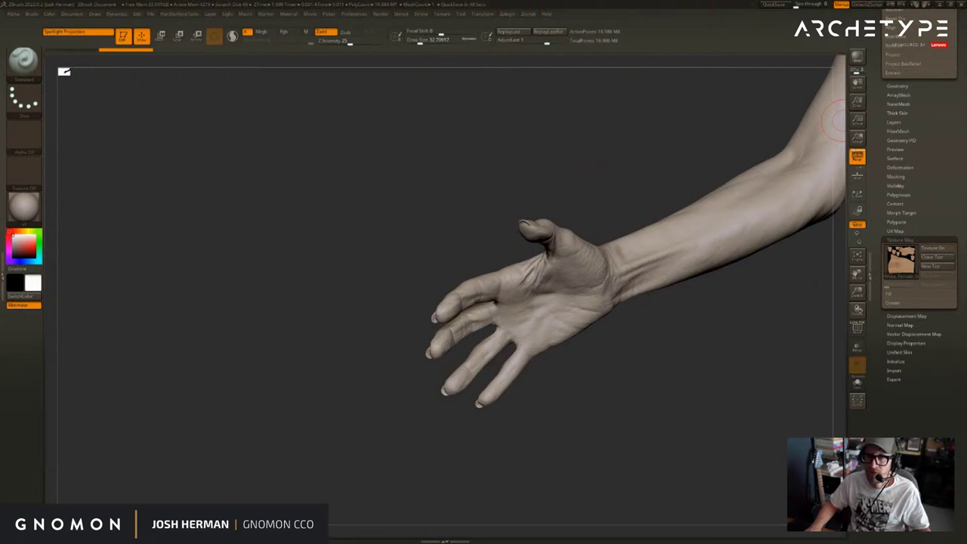
pyautogui.keyDown('alt'); pyautogui.moveTo(572, 158); pyautogui.dragTo(681, 169); pyautogui.keyUp('alt')
pyautogui.click(908, 236)
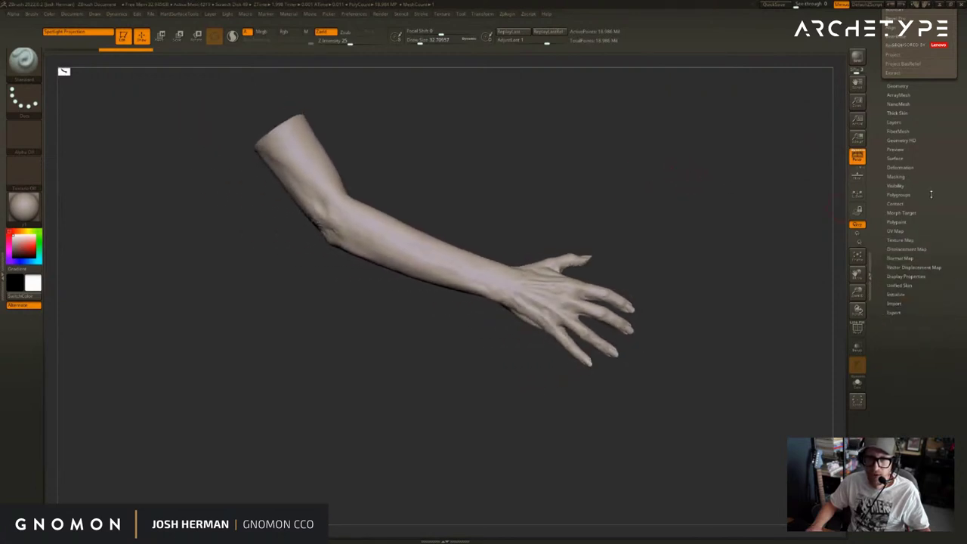
pyautogui.moveTo(702, 235); pyautogui.dragTo(756, 249)
# Switch to the HeadSculpt_10 tool and display the head with the SkinShade4 material
pyautogui.click(937, 140)
pyautogui.keyDown('alt'); pyautogui.moveTo(716, 197); pyautogui.dragTo(684, 179); pyautogui.keyUp('alt')
pyautogui.click(34, 215)
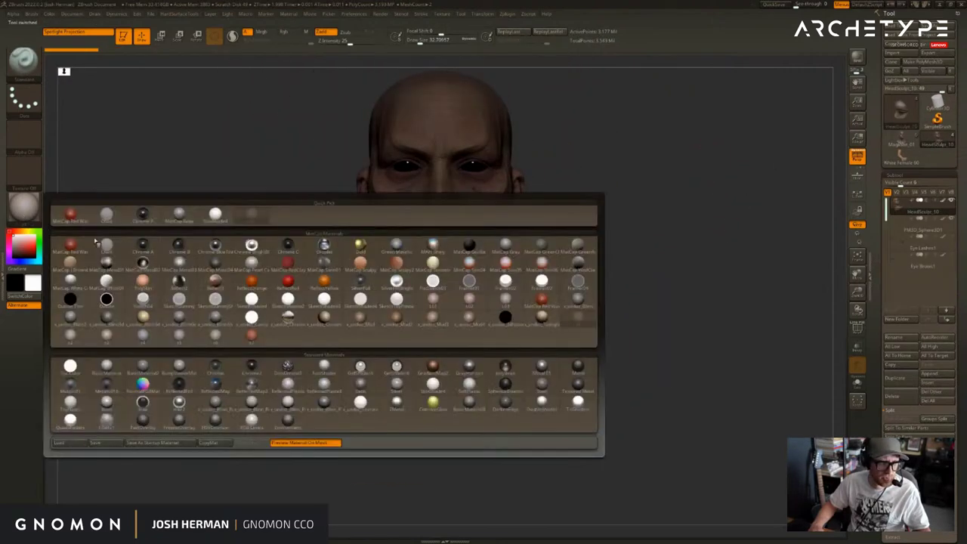
pyautogui.click(421, 387)
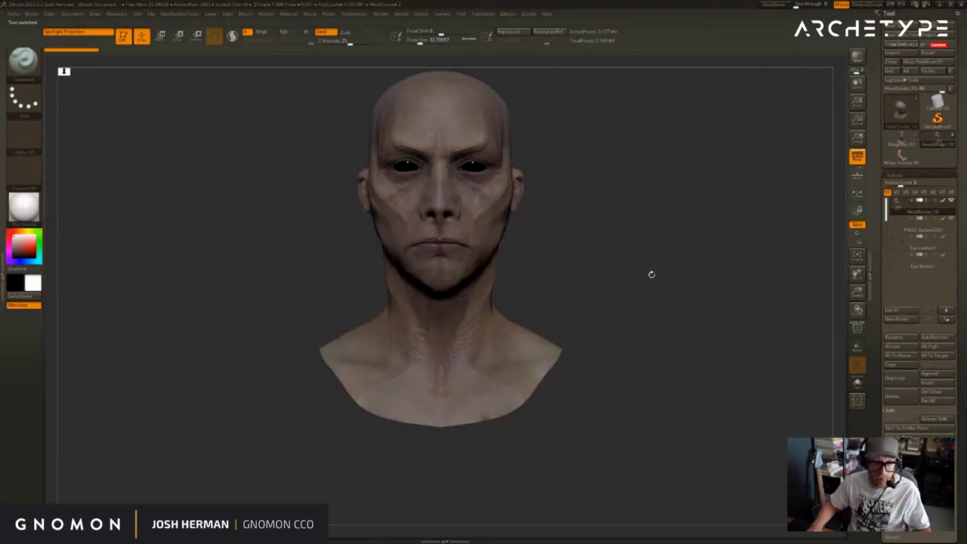
pyautogui.moveTo(650, 272); pyautogui.dragTo(726, 264)
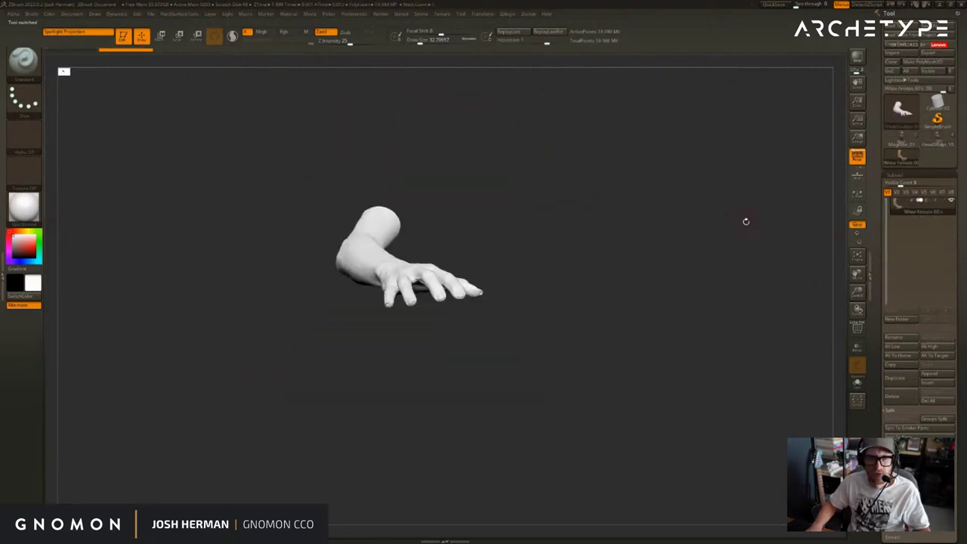
# Bring back the arm scan and replace its white material with a grey-beige one
pyautogui.moveTo(745, 216); pyautogui.dragTo(680, 363)
pyautogui.click(23, 207)
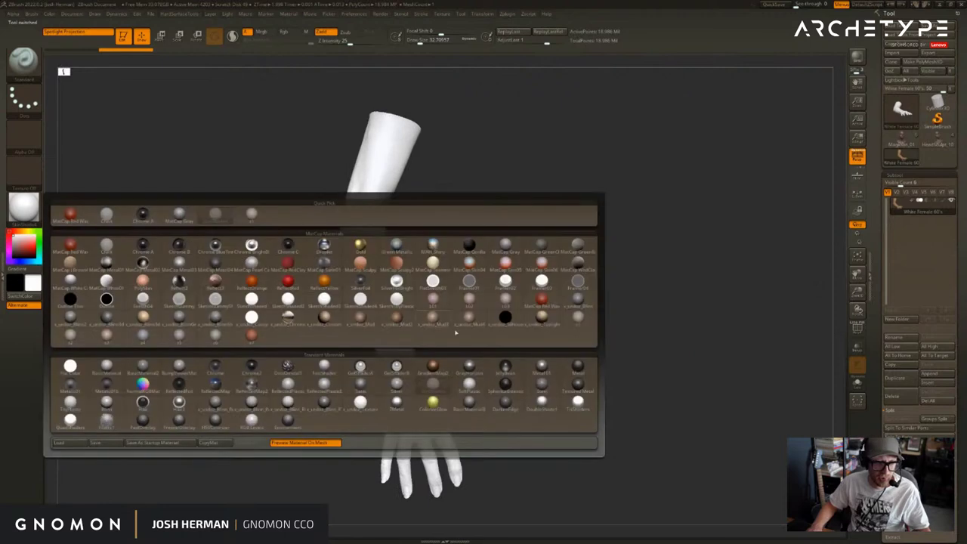
pyautogui.click(574, 324)
pyautogui.moveTo(589, 325); pyautogui.dragTo(576, 298)
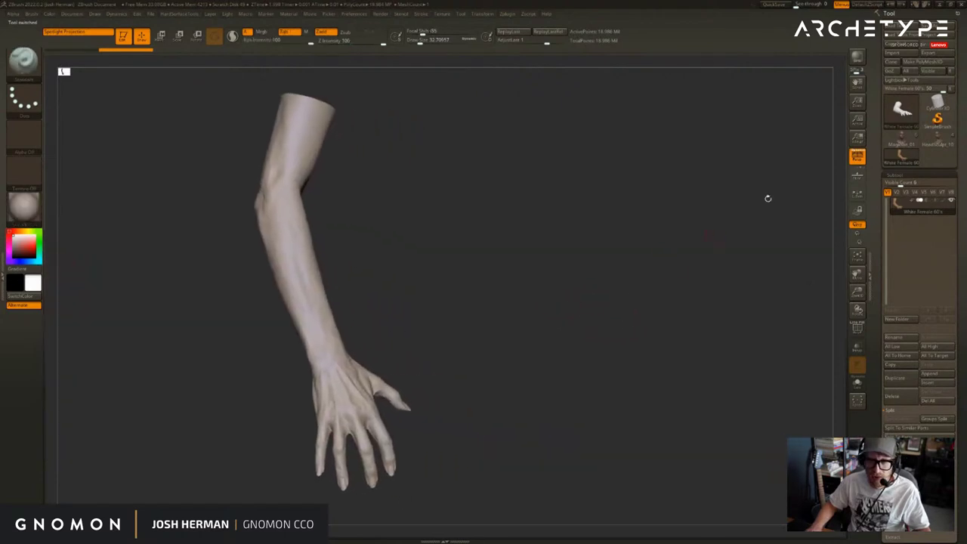
# Reopen the HeadSculpt_10 head sculpt and give it the SkinShade4 material again
pyautogui.click(938, 141)
pyautogui.click(23, 212)
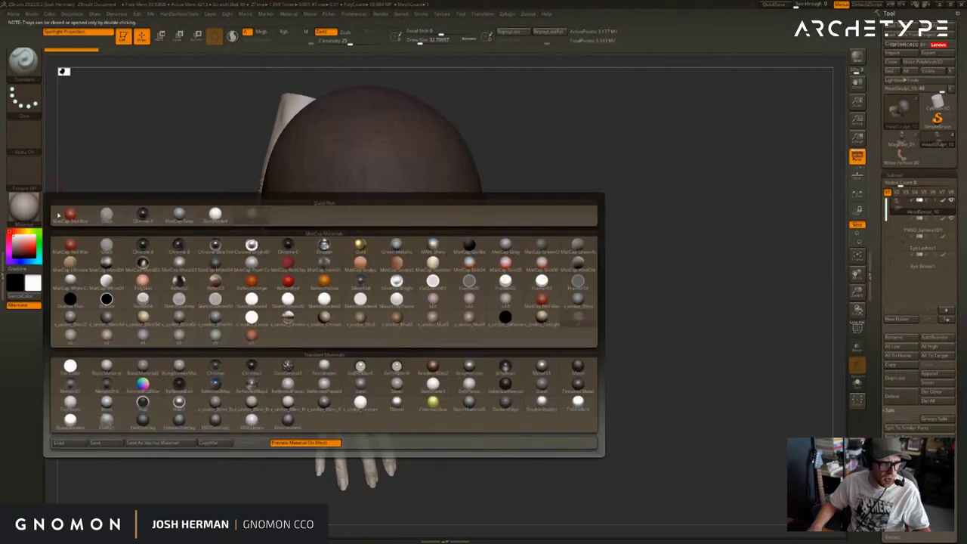
pyautogui.click(434, 383)
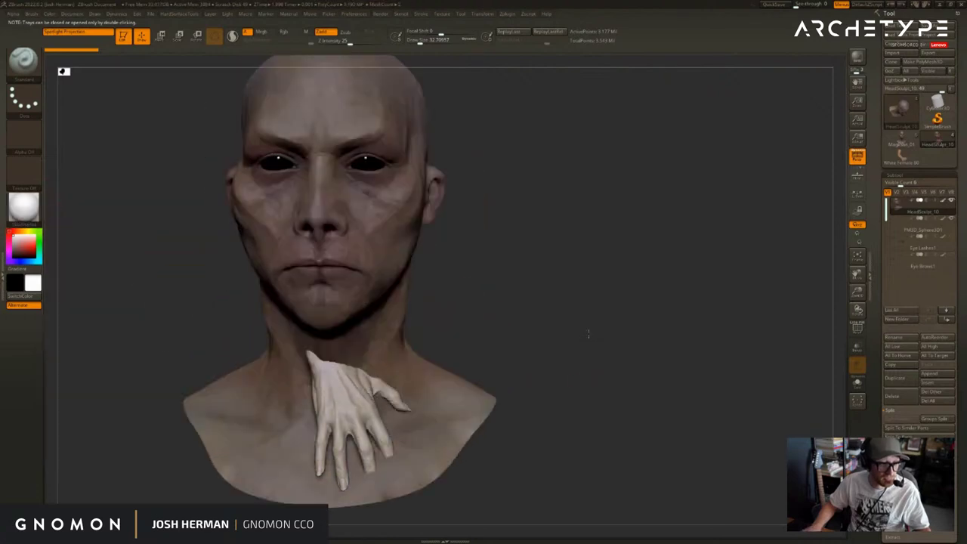
# Position the head sculpt beside the arm on the ZBrush canvas
pyautogui.moveTo(589, 335); pyautogui.dragTo(751, 309)
pyautogui.moveTo(922, 229)
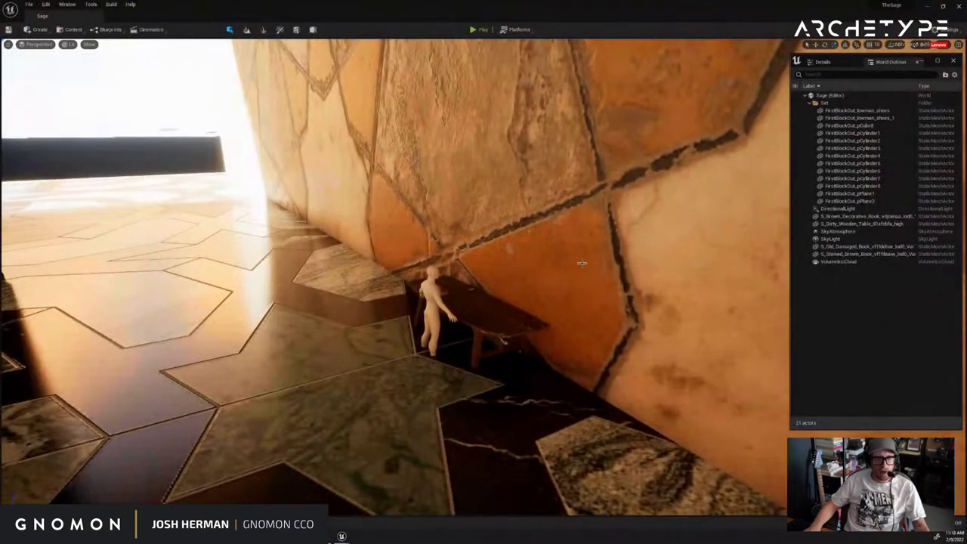
# Switch to Unreal Editor, select the back wall and look around the figure, wooden table and columned hall
pyautogui.moveTo(582, 262); pyautogui.dragTo(566, 257, button='right')
pyautogui.click(539, 233)
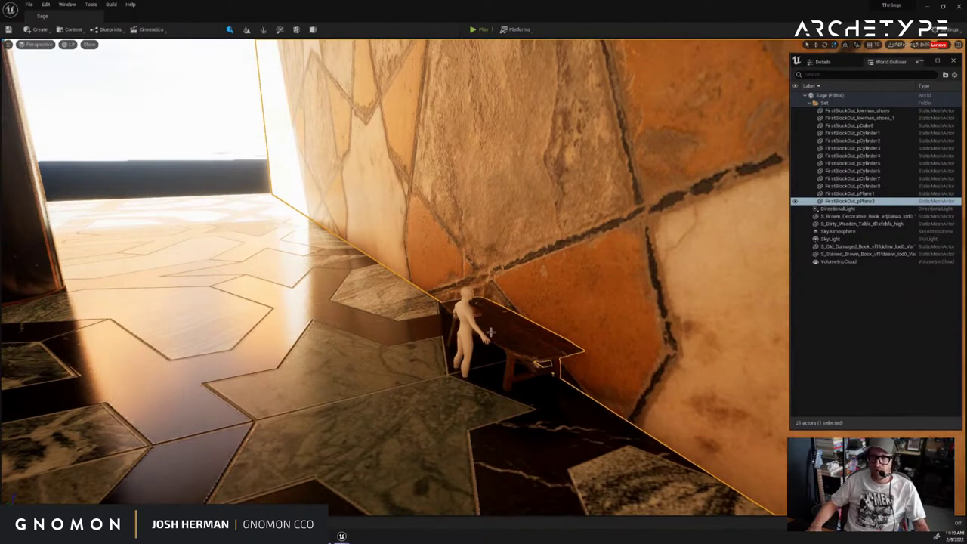
pyautogui.moveTo(495, 326); pyautogui.dragTo(267, 349, button='right')
pyautogui.moveTo(495, 327); pyautogui.dragTo(467, 337, button='right')
# Switch to the Sage_001 blockout in Maya, restore the full interface and select the back wall plane in object mode
pyautogui.click(323, 536)
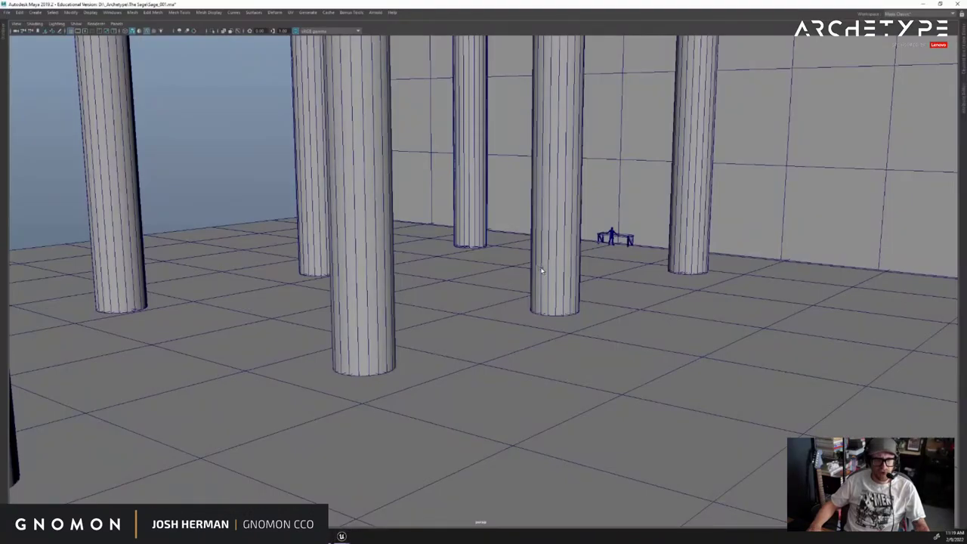
pyautogui.hotkey('ctrl', 'z')
pyautogui.click(665, 227)
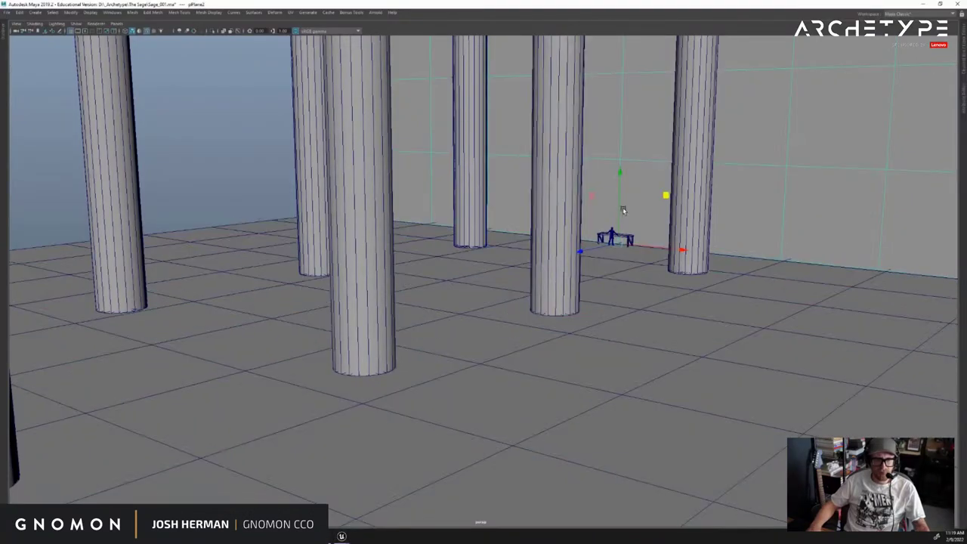
pyautogui.hotkey('ctrl', 'space')
pyautogui.moveTo(677, 240); pyautogui.dragTo(666, 222, button='right')
pyautogui.click(593, 234)
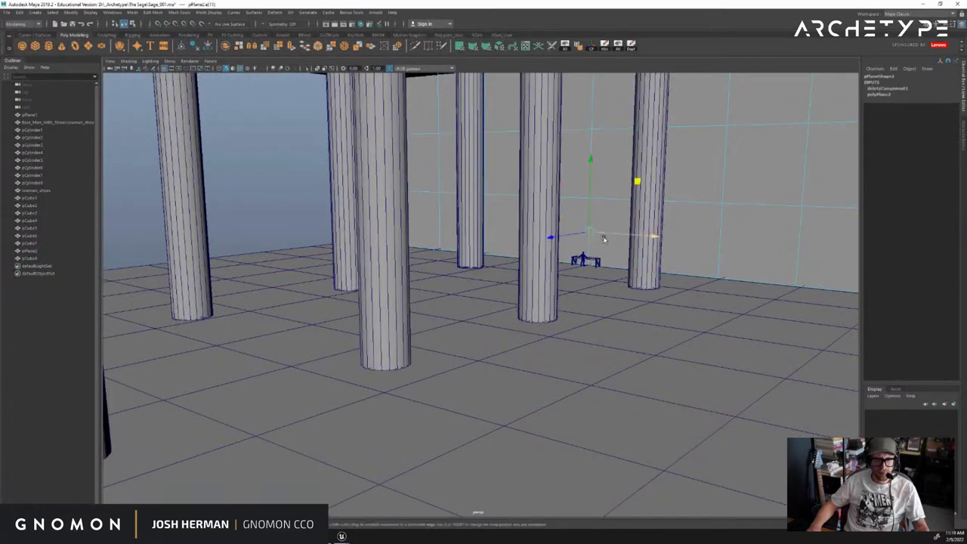
pyautogui.moveTo(453, 181); pyautogui.dragTo(384, 144, button='right')
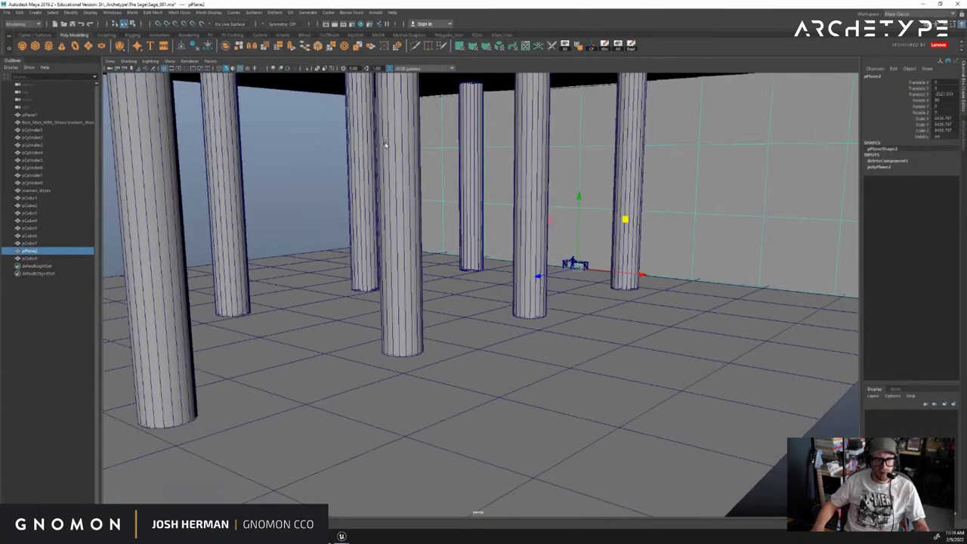
# Delete one row of four columns from the blockout
pyautogui.keyDown('alt'); pyautogui.moveTo(385, 144); pyautogui.dragTo(490, 168); pyautogui.keyUp('alt')
pyautogui.keyDown('alt'); pyautogui.moveTo(490, 168); pyautogui.dragTo(479, 214, button='right'); pyautogui.keyUp('alt')
pyautogui.keyDown('alt'); pyautogui.moveTo(479, 214); pyautogui.dragTo(452, 234); pyautogui.keyUp('alt')
pyautogui.click(522, 264)
pyautogui.press('r')
pyautogui.keyDown('shift'); pyautogui.click(384, 228); pyautogui.keyUp('shift')
pyautogui.keyDown('alt'); pyautogui.moveTo(384, 228); pyautogui.dragTo(263, 233); pyautogui.keyUp('alt')
pyautogui.keyDown('shift'); pyautogui.click(263, 233); pyautogui.keyUp('shift')
pyautogui.keyDown('shift'); pyautogui.click(122, 248); pyautogui.keyUp('shift')
pyautogui.press('Delete')
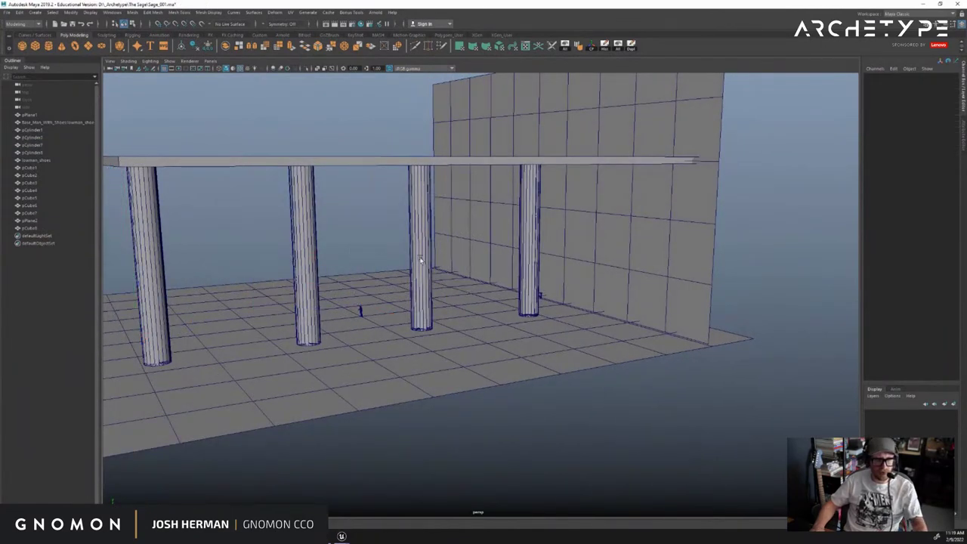
# Delete three of the remaining columns, keeping only the one nearest the back wall
pyautogui.click(424, 257)
pyautogui.keyDown('shift'); pyautogui.click(306, 272); pyautogui.keyUp('shift')
pyautogui.keyDown('shift'); pyautogui.click(153, 286); pyautogui.keyUp('shift')
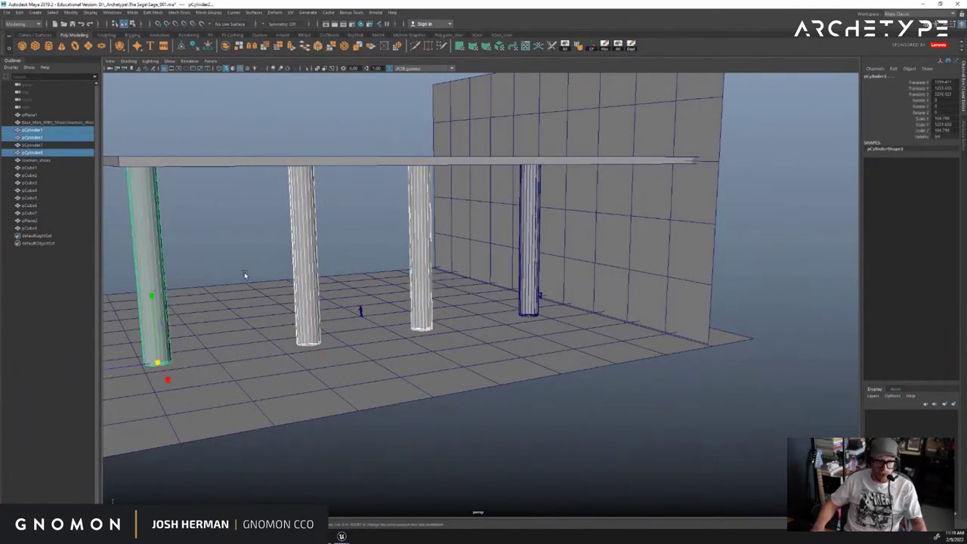
pyautogui.press('Delete')
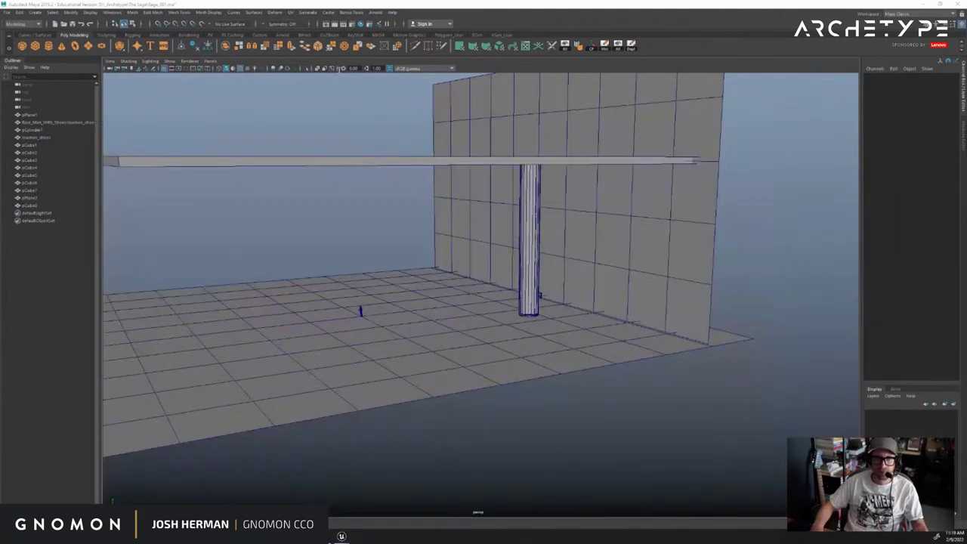
# Switch to the browser, show image results for "egyptian columns" and preview the labelled "Egypt: The Columns of Ancient Egypt" reference
pyautogui.hotkey('alt', 'Tab')
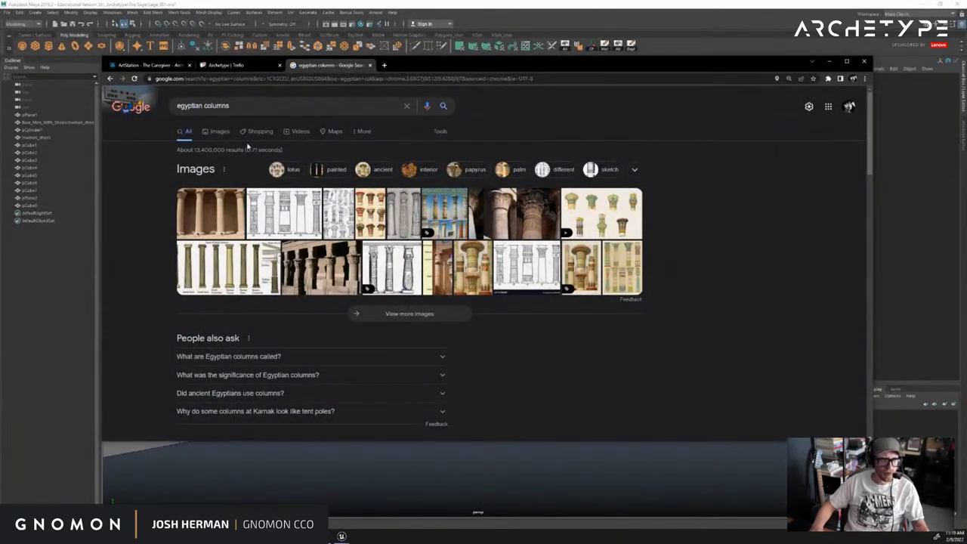
pyautogui.click(219, 133)
pyautogui.doubleClick(431, 66)
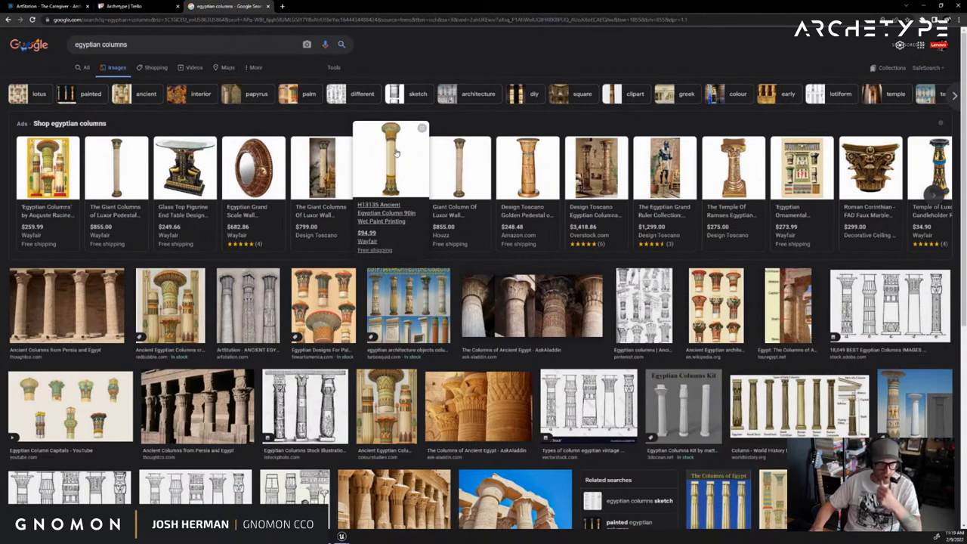
pyautogui.click(493, 174)
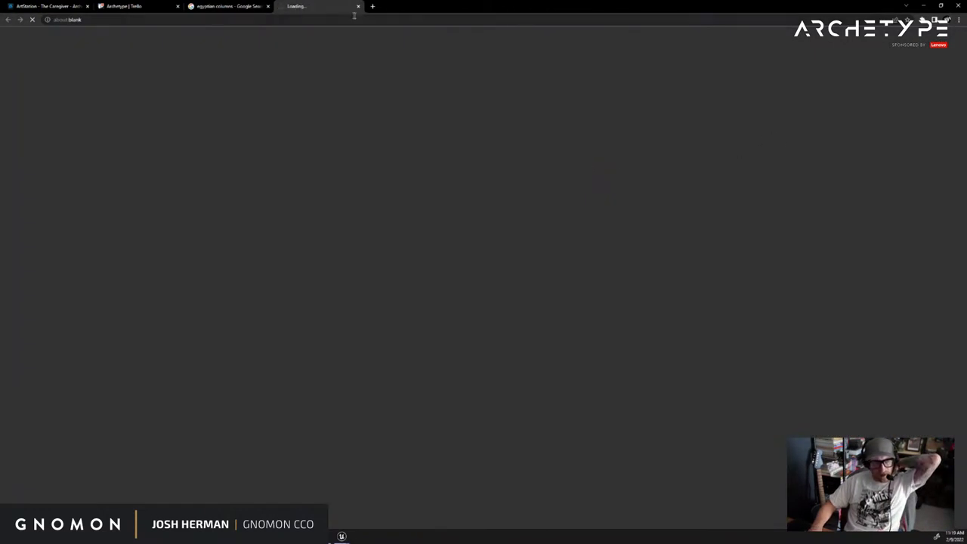
pyautogui.click(357, 6)
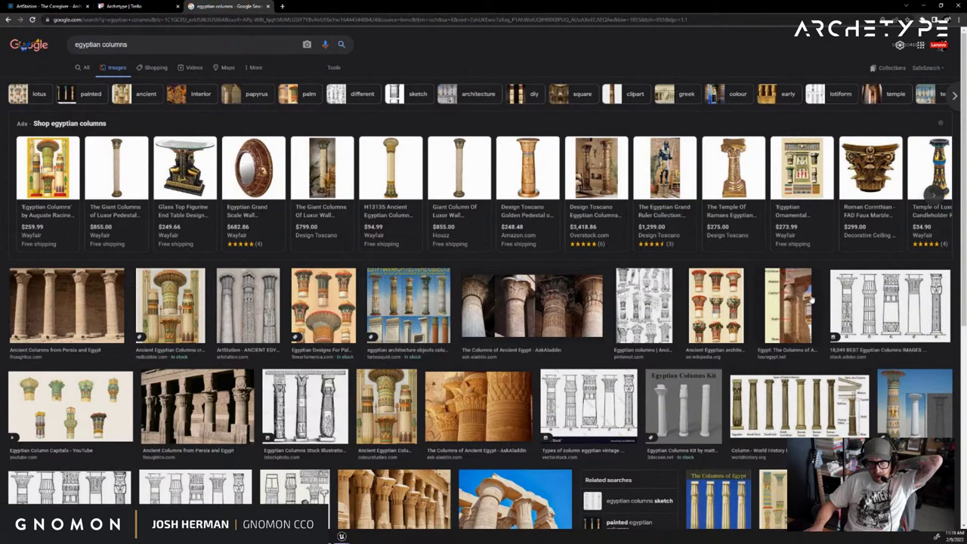
pyautogui.click(788, 305)
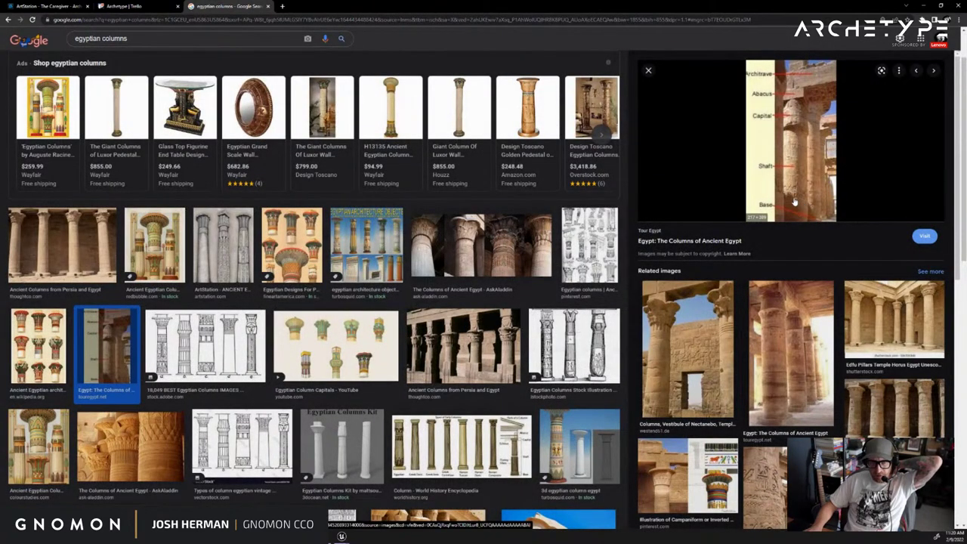
pyautogui.moveTo(791, 198); pyautogui.dragTo(797, 102)
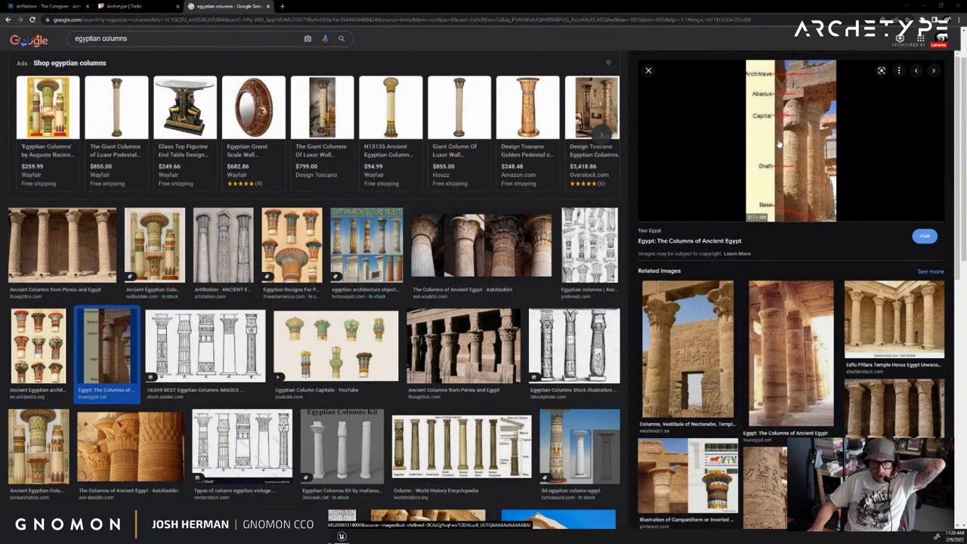
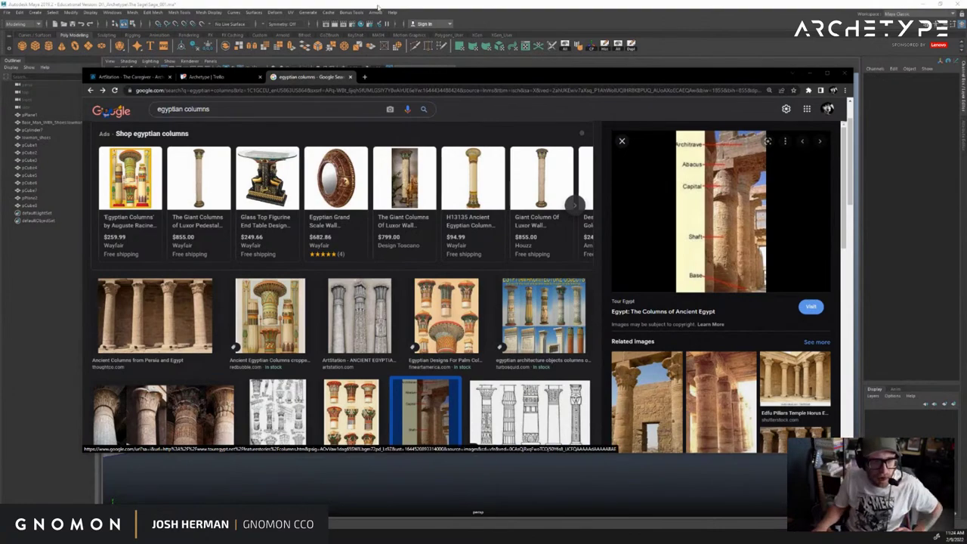
pyautogui.moveTo(466, 75)
pyautogui.mouseDown()
pyautogui.moveTo(488, 78)
pyautogui.moveTo(479, 74)
pyautogui.mouseUp()
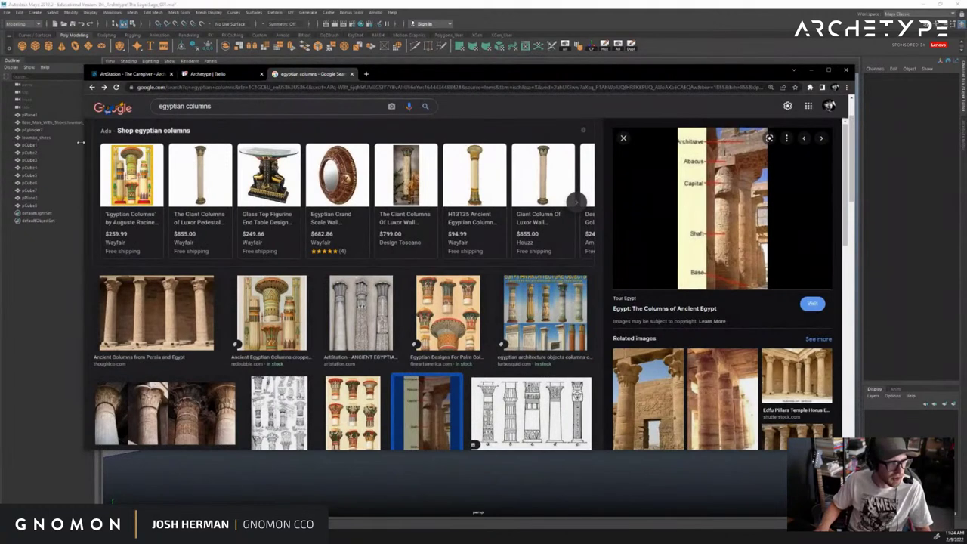
pyautogui.moveTo(83, 143); pyautogui.dragTo(107, 140)
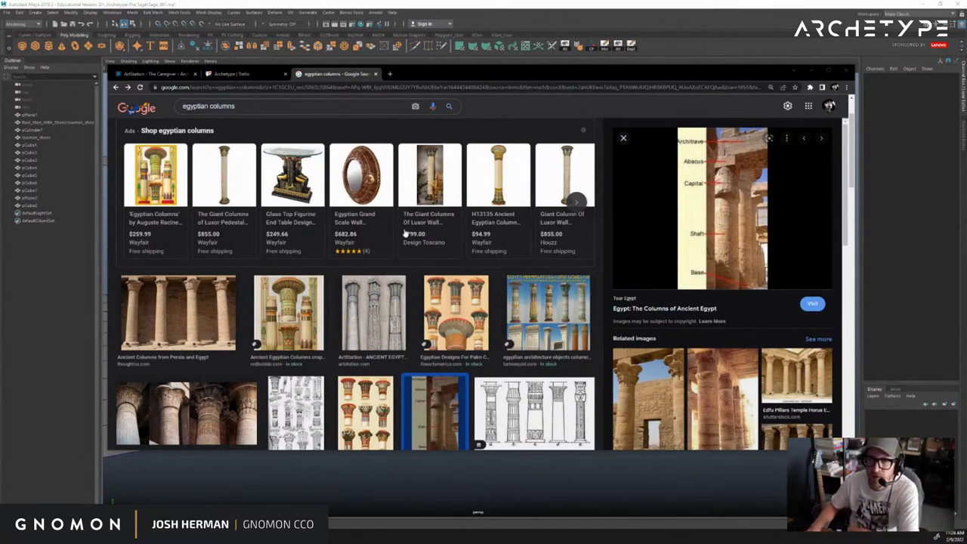
# Return to Maya, undo the column deletions and frame the whole blockout
pyautogui.click(652, 3)
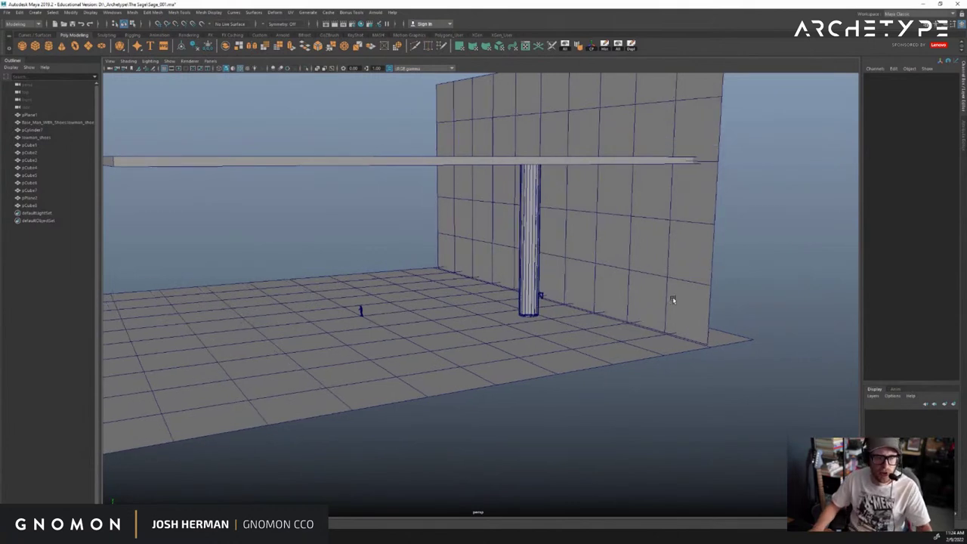
pyautogui.scroll(3, 671, 297)
pyautogui.keyDown('alt'); pyautogui.moveTo(671, 298); pyautogui.dragTo(593, 270); pyautogui.keyUp('alt')
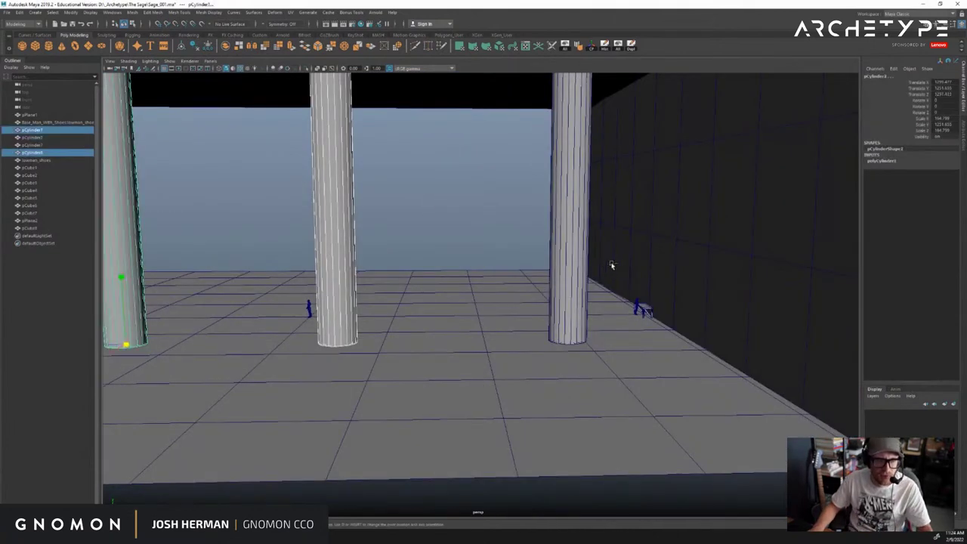
pyautogui.scroll(-5, 605, 257)
pyautogui.click(458, 248)
pyautogui.keyDown('alt'); pyautogui.moveTo(458, 249); pyautogui.dragTo(477, 253); pyautogui.keyUp('alt')
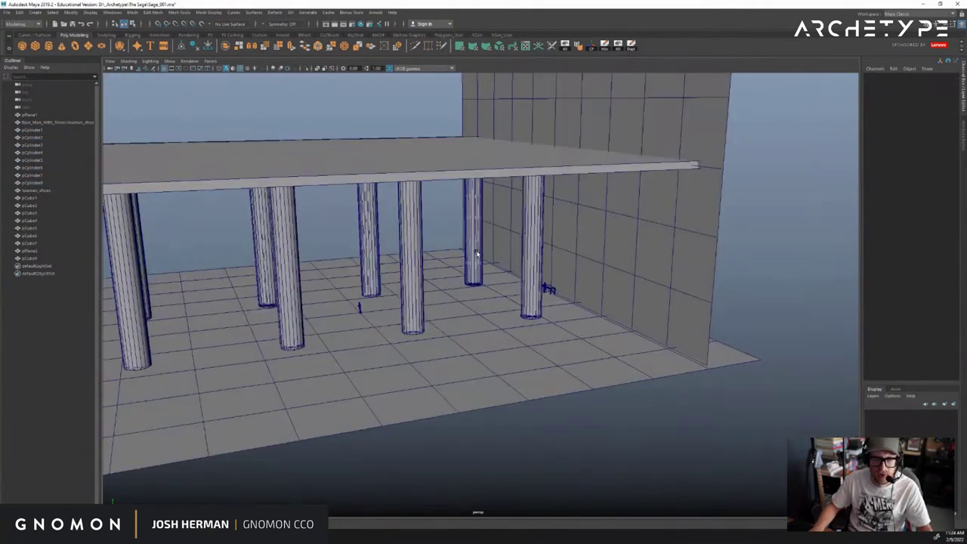
pyautogui.keyDown('alt'); pyautogui.moveTo(484, 253); pyautogui.dragTo(537, 252, button='middle'); pyautogui.keyUp('alt')
pyautogui.scroll(-2, 537, 251)
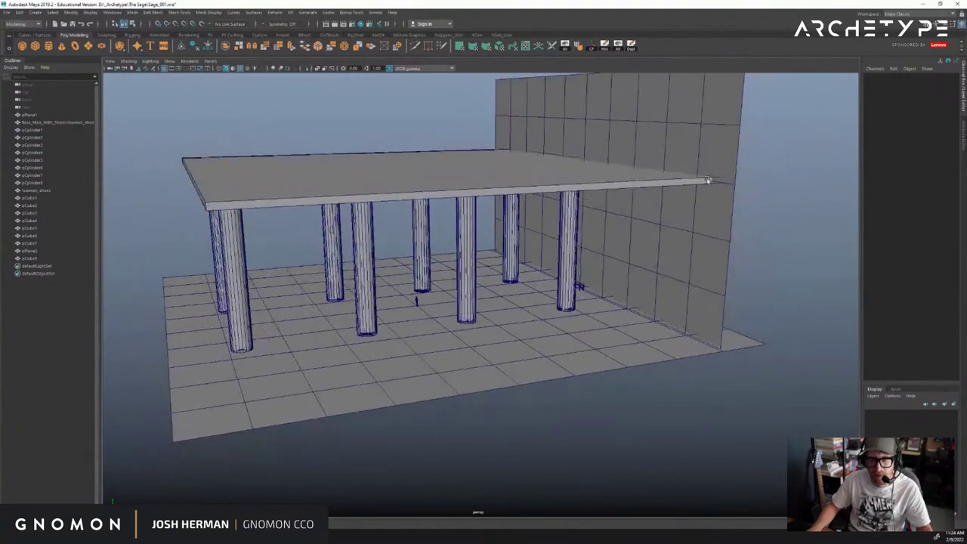
# Switch to Unreal Editor and examine the columns, ceiling and wooden table from inside the hall
pyautogui.click(923, 3)
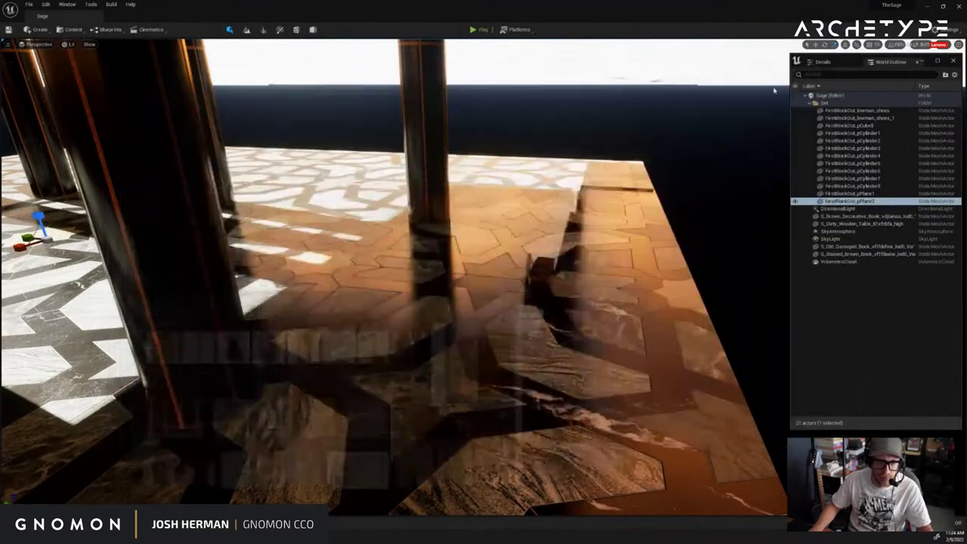
pyautogui.click(813, 70)
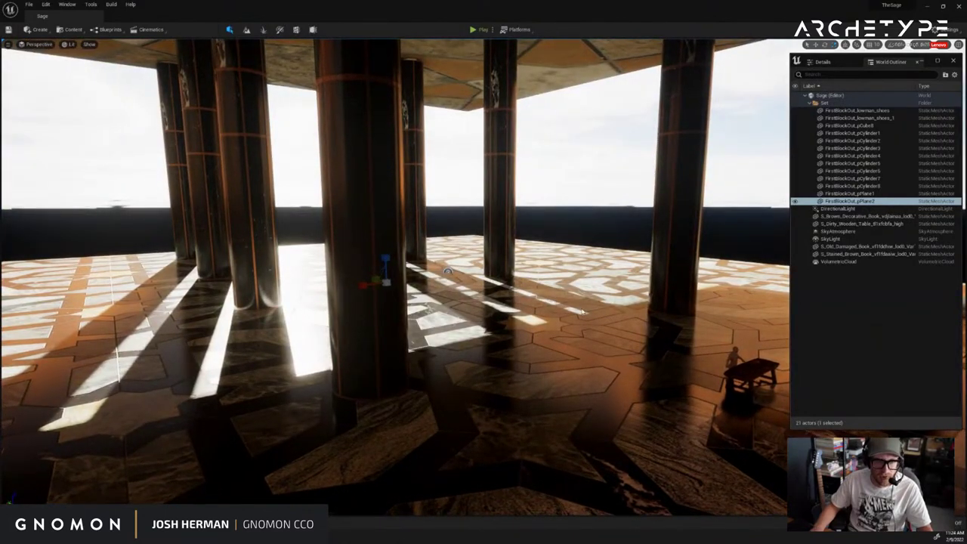
pyautogui.moveTo(581, 310); pyautogui.dragTo(622, 283, button='right')
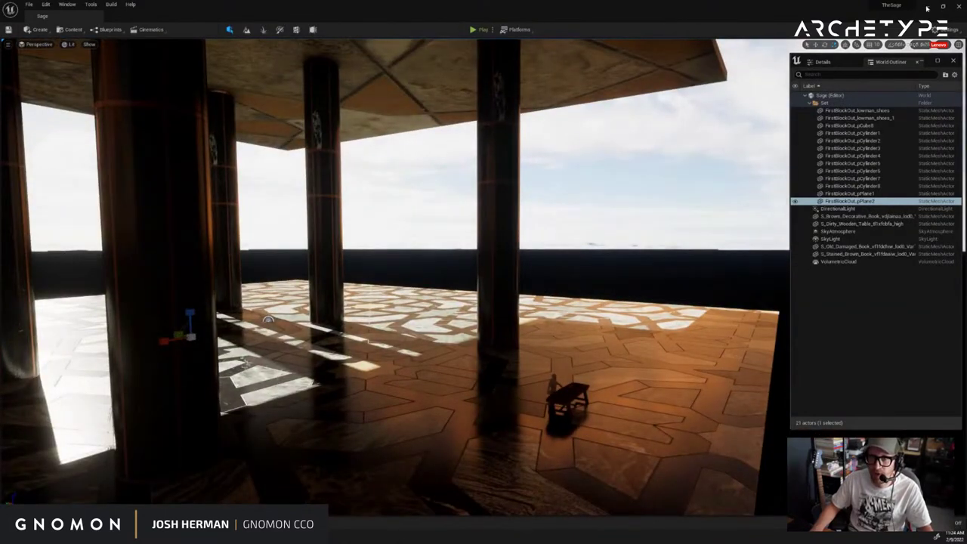
# Switch to ZBrush and examine the head sculpt beside the arm in a three-quarter view
pyautogui.click(928, 7)
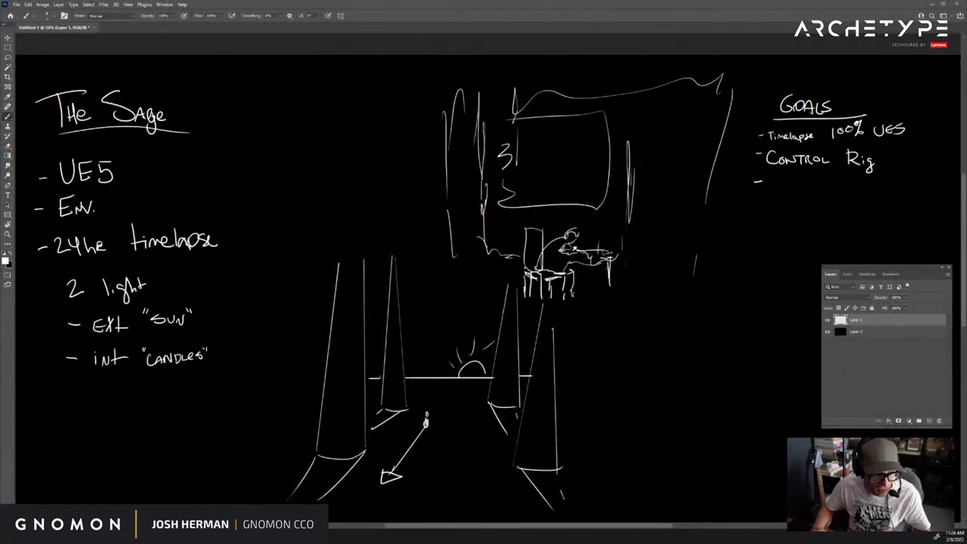
pyautogui.hotkey('alt', 'Tab')
pyautogui.moveTo(717, 192); pyautogui.dragTo(717, 189)
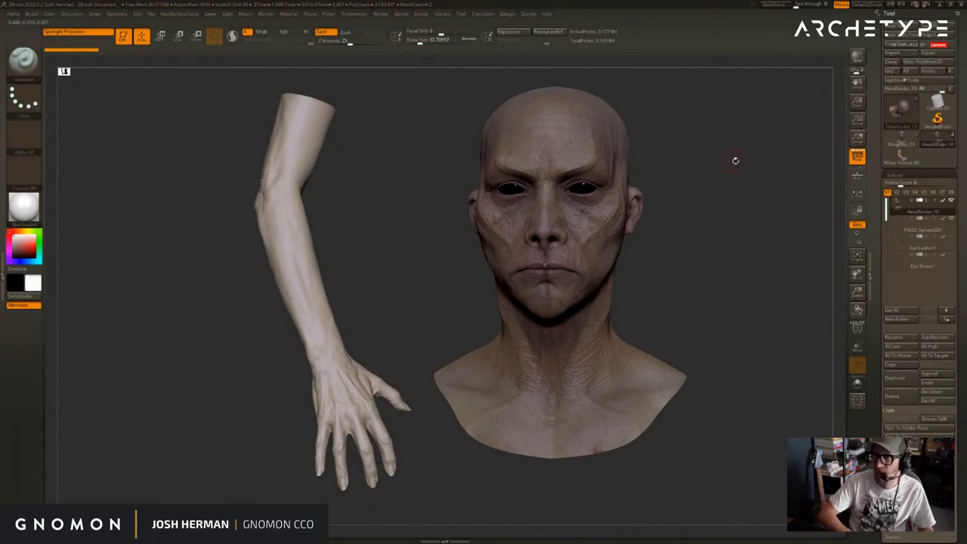
pyautogui.moveTo(744, 216)
pyautogui.mouseDown()
pyautogui.moveTo(734, 225)
pyautogui.moveTo(759, 226)
pyautogui.mouseUp()
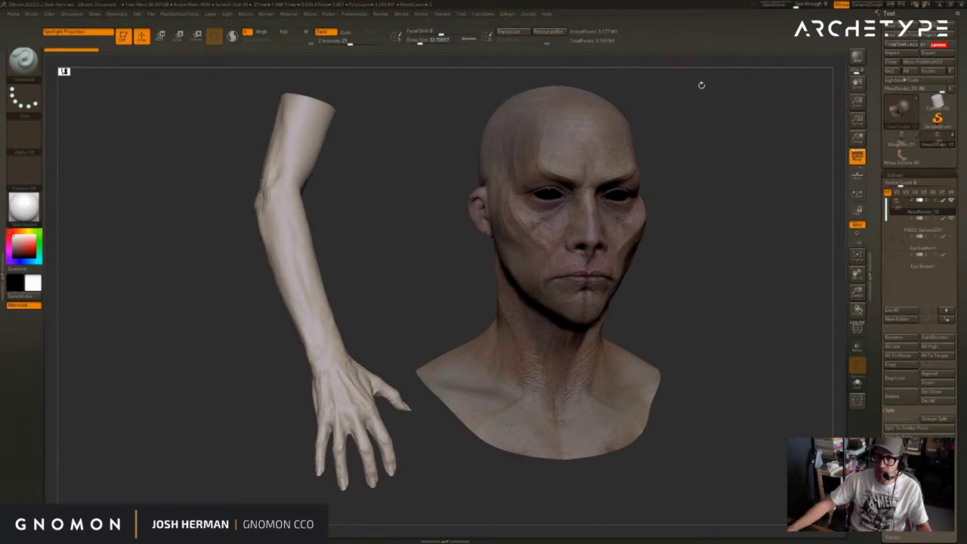
pyautogui.moveTo(697, 189); pyautogui.dragTo(691, 214)
pyautogui.keyDown('alt'); pyautogui.moveTo(384, 129); pyautogui.dragTo(386, 173); pyautogui.keyUp('alt')
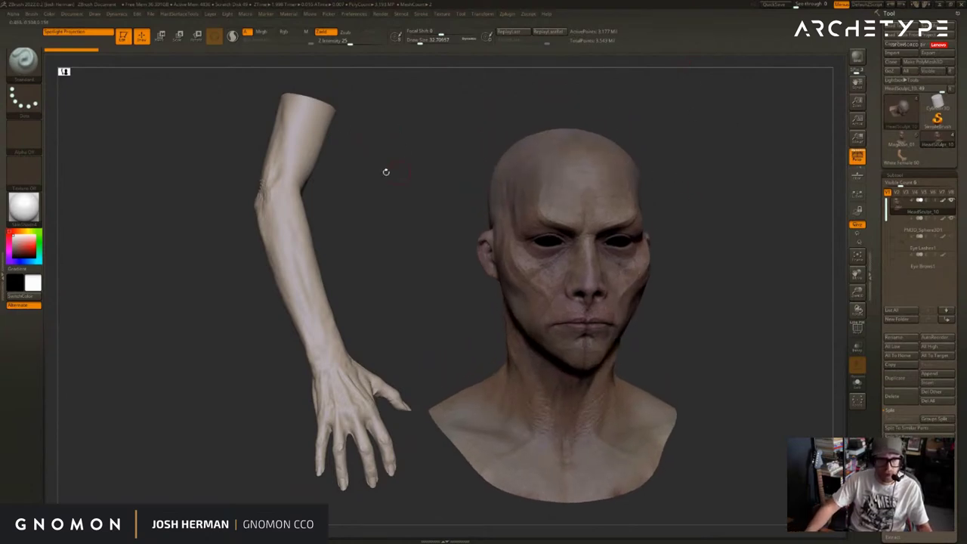
pyautogui.press('ctrl')
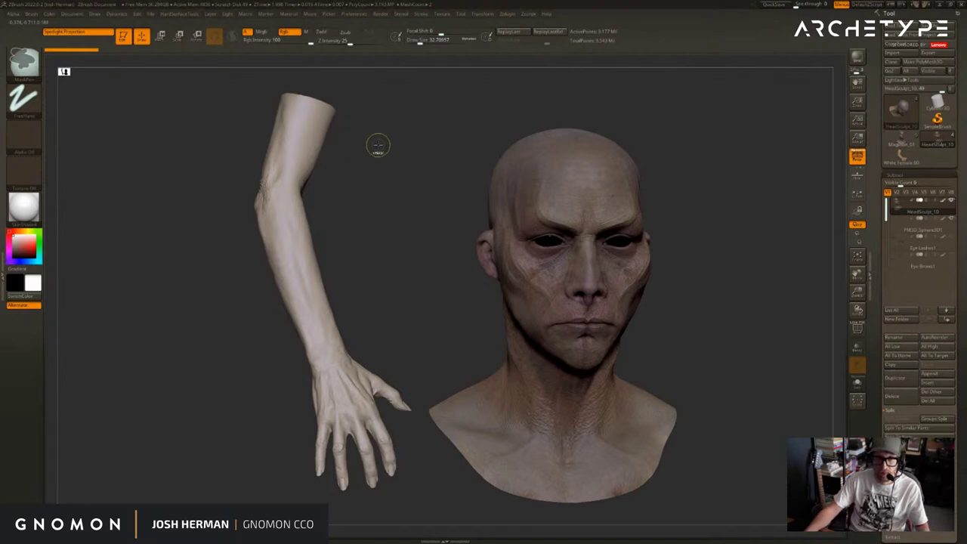
# Clear the dropped arm from the canvas and inspect the head sculpt alone from both three-quarter sides and the front
pyautogui.hotkey('ctrl', 'n')
pyautogui.moveTo(703, 213)
pyautogui.keyDown('shift'); pyautogui.mouseDown()
pyautogui.moveTo(725, 211)
pyautogui.moveTo(644, 222)
pyautogui.moveTo(627, 160)
pyautogui.moveTo(591, 147)
pyautogui.mouseUp(); pyautogui.keyUp('shift')
pyautogui.moveTo(690, 176); pyautogui.dragTo(609, 198)
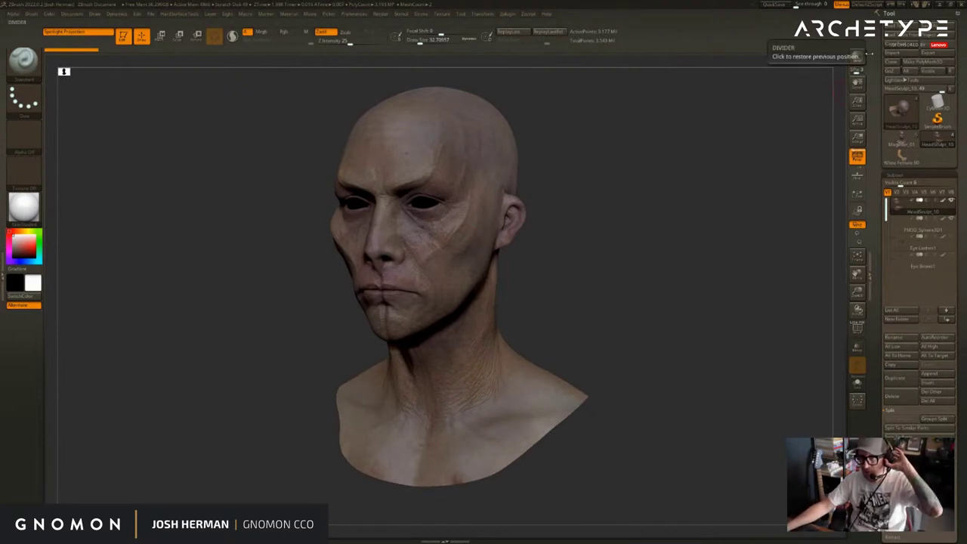
pyautogui.moveTo(686, 133); pyautogui.dragTo(700, 134)
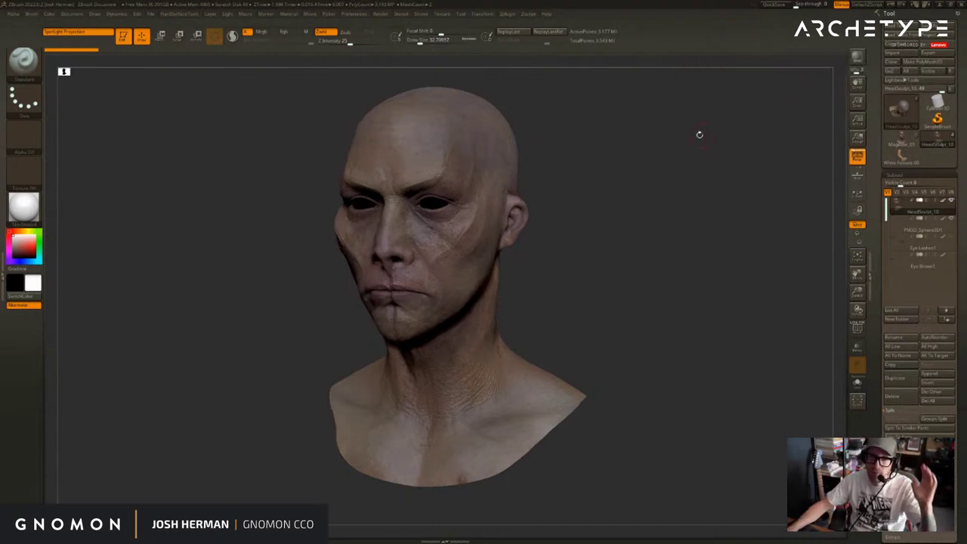
pyautogui.moveTo(581, 267); pyautogui.dragTo(609, 255)
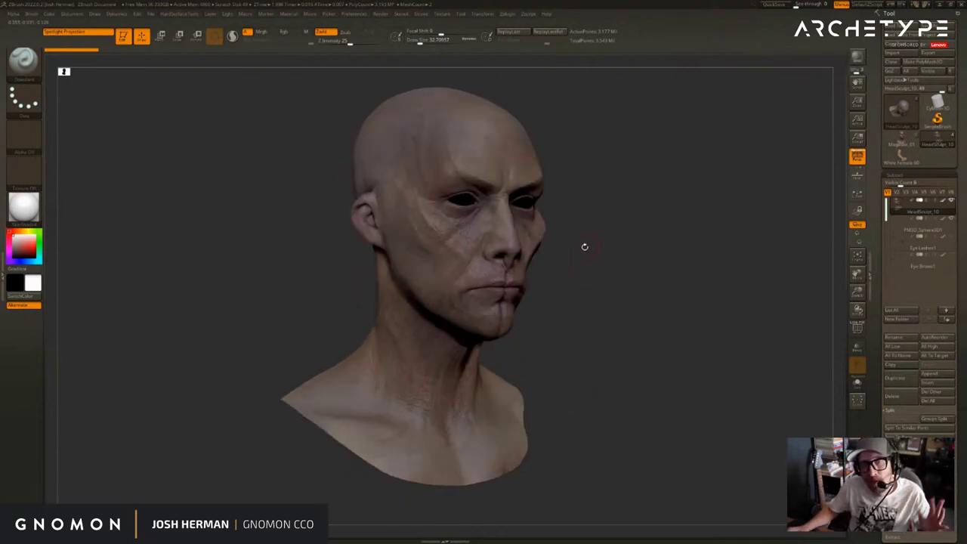
pyautogui.moveTo(782, 116)
pyautogui.mouseDown()
pyautogui.moveTo(753, 114)
pyautogui.moveTo(765, 113)
pyautogui.mouseUp()
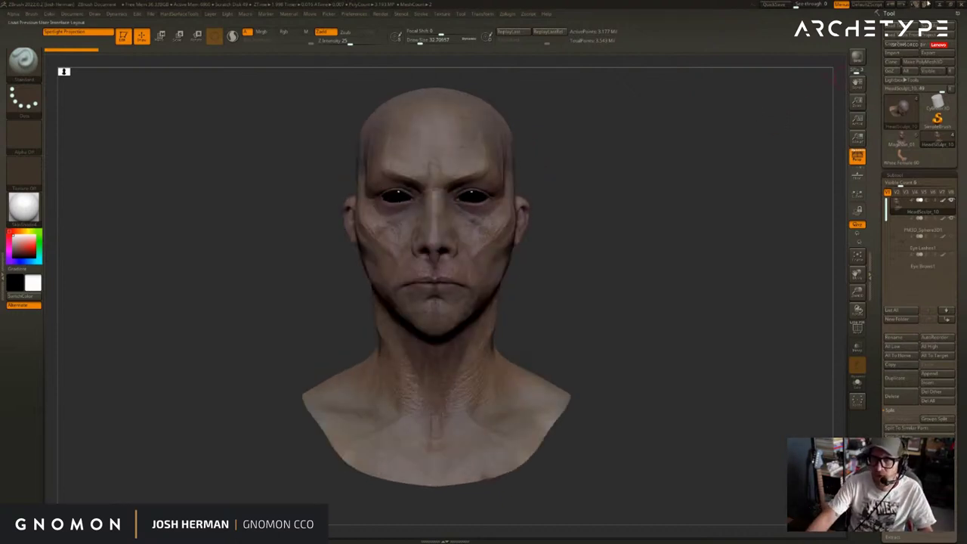
# Switch the active tool to the PolyMesh3D star
pyautogui.click(900, 143)
pyautogui.click(900, 146)
pyautogui.click(603, 199)
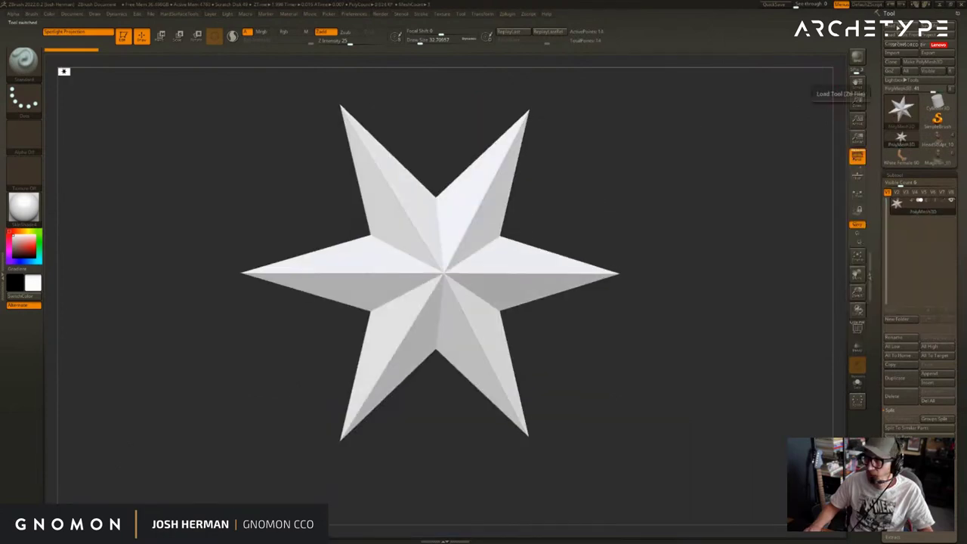
# Clone the PolyMesh3D star and load the base mesh heads containing the Female and Male subtools
pyautogui.click(892, 61)
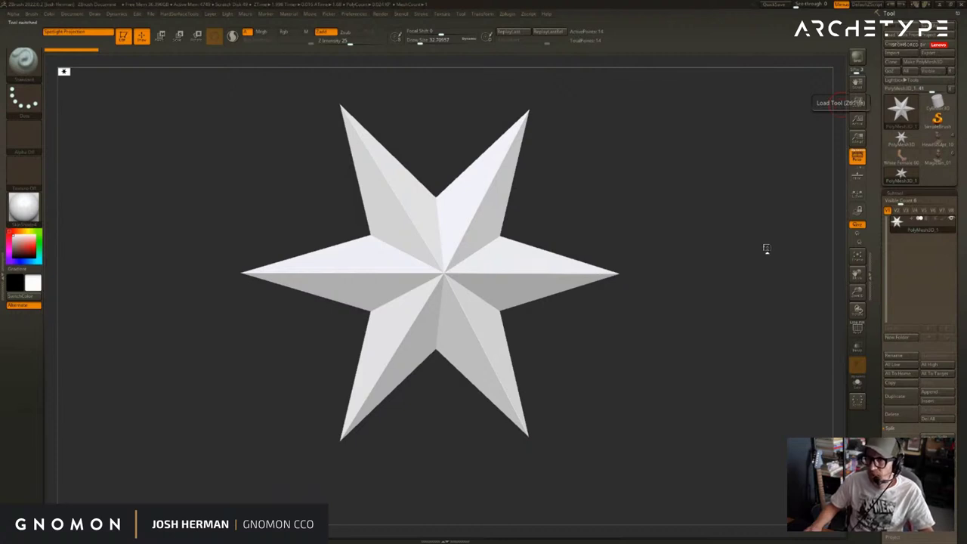
pyautogui.moveTo(738, 235); pyautogui.dragTo(765, 262)
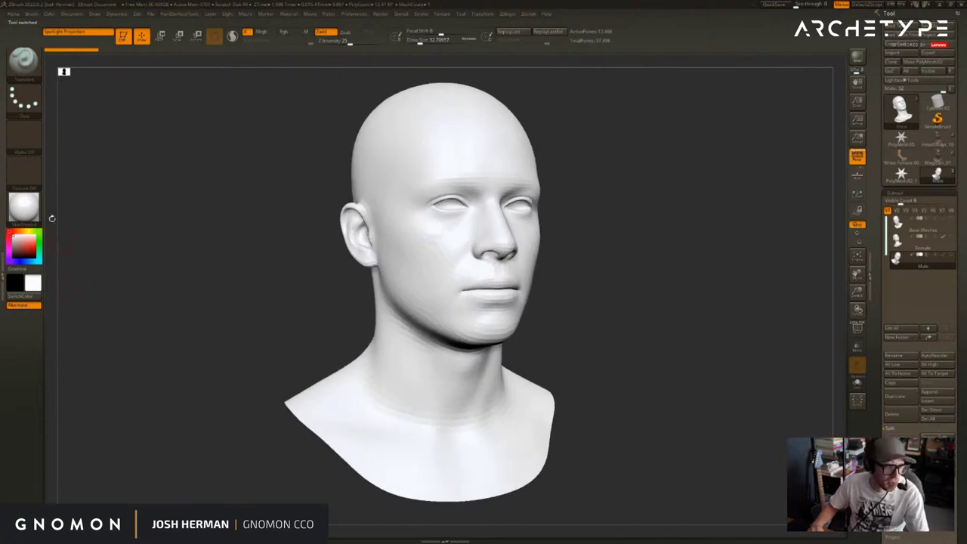
# Replace the head's white material with a warm grey-beige MatCap
pyautogui.click(23, 206)
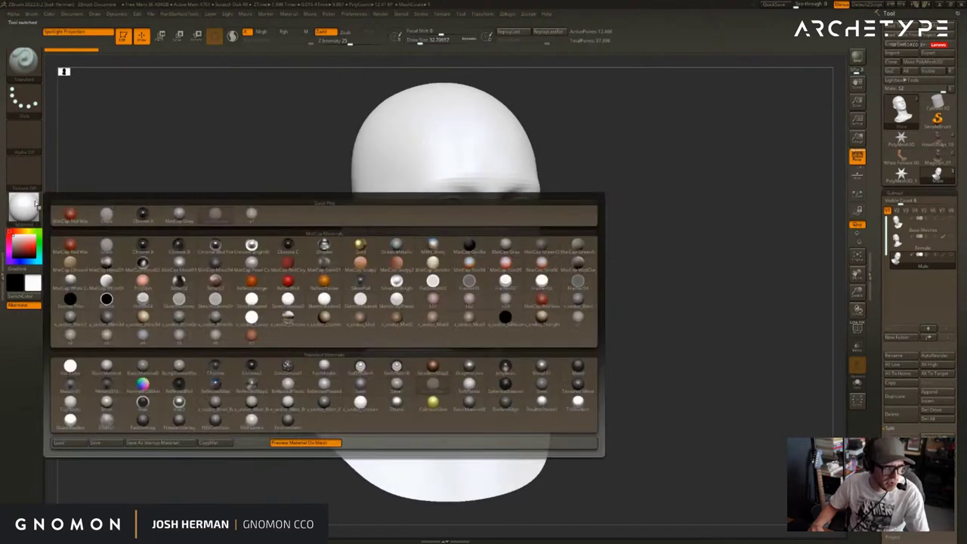
pyautogui.click(577, 318)
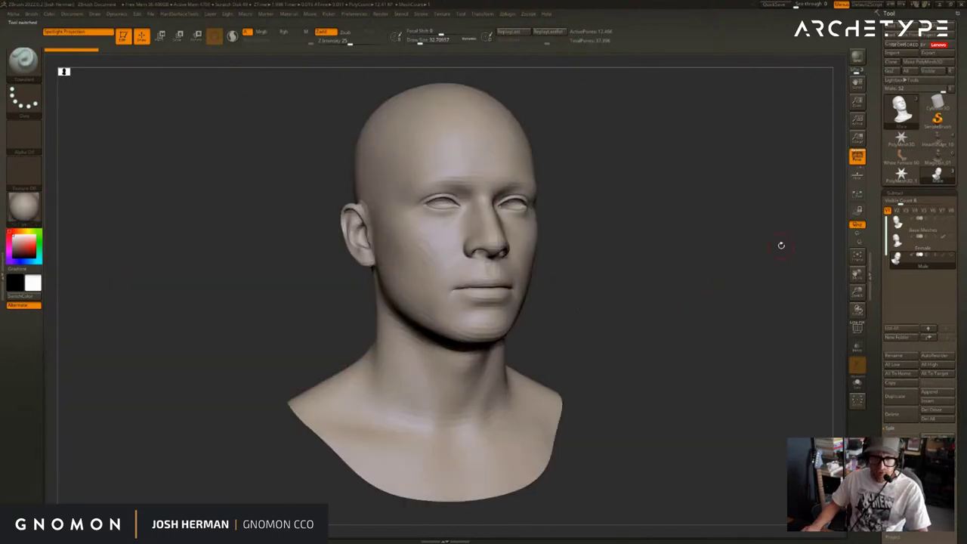
pyautogui.moveTo(781, 246); pyautogui.dragTo(776, 243)
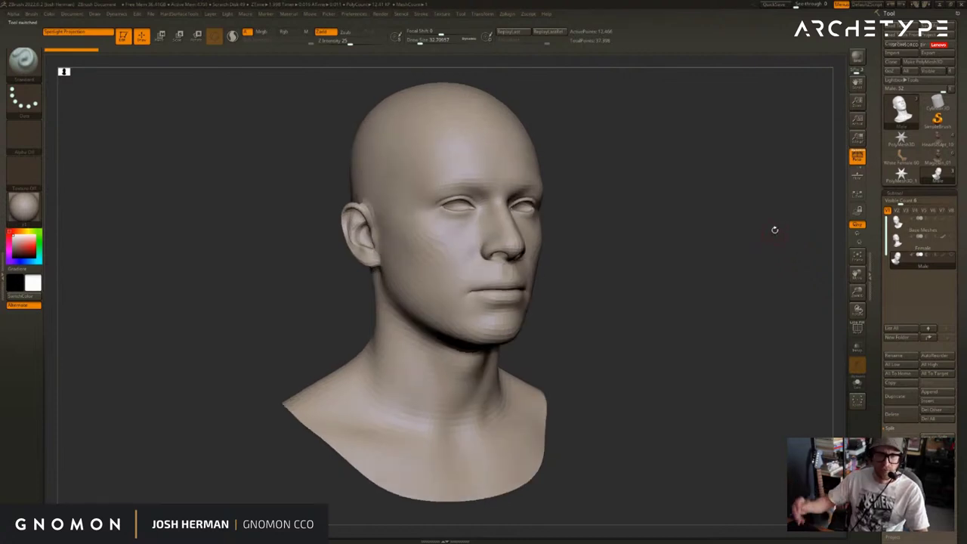
# Cycle through the Base Meshes, Female and Male subtools and compare the heads from both three-quarter sides
pyautogui.press('Up')
pyautogui.press('Up')
pyautogui.press('Down')
pyautogui.press('Down')
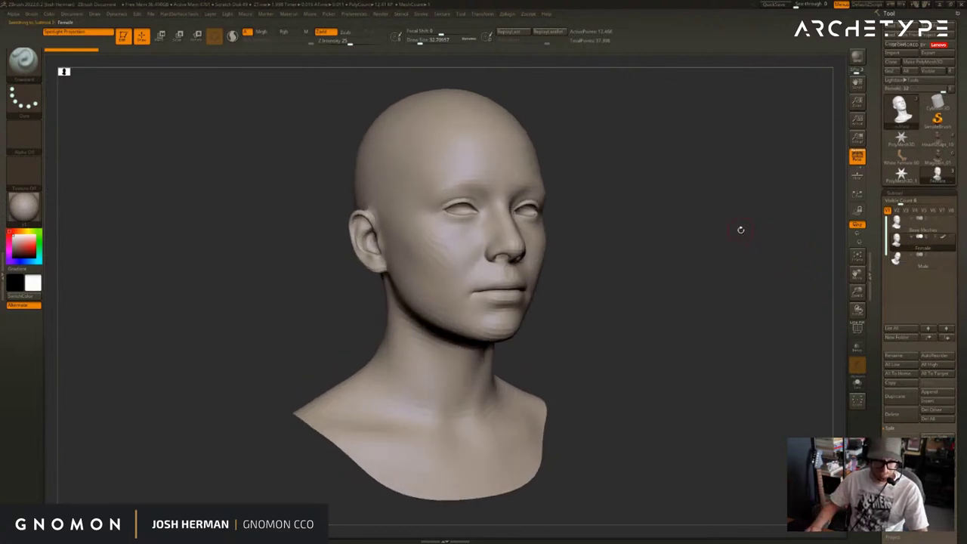
pyautogui.press('Up')
pyautogui.moveTo(743, 229); pyautogui.dragTo(718, 227)
pyautogui.press('Down')
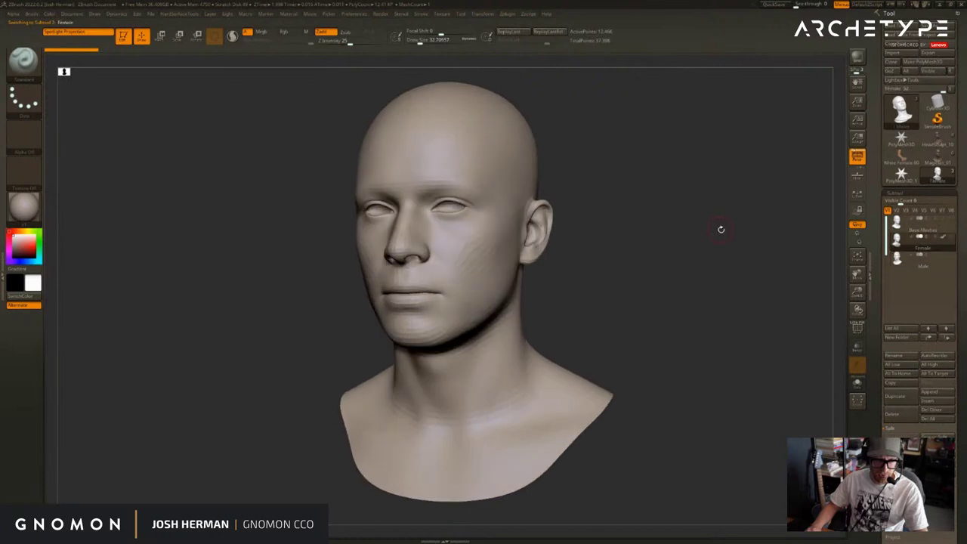
pyautogui.press('Up')
pyautogui.press('Down')
pyautogui.press('Up')
pyautogui.press('Up')
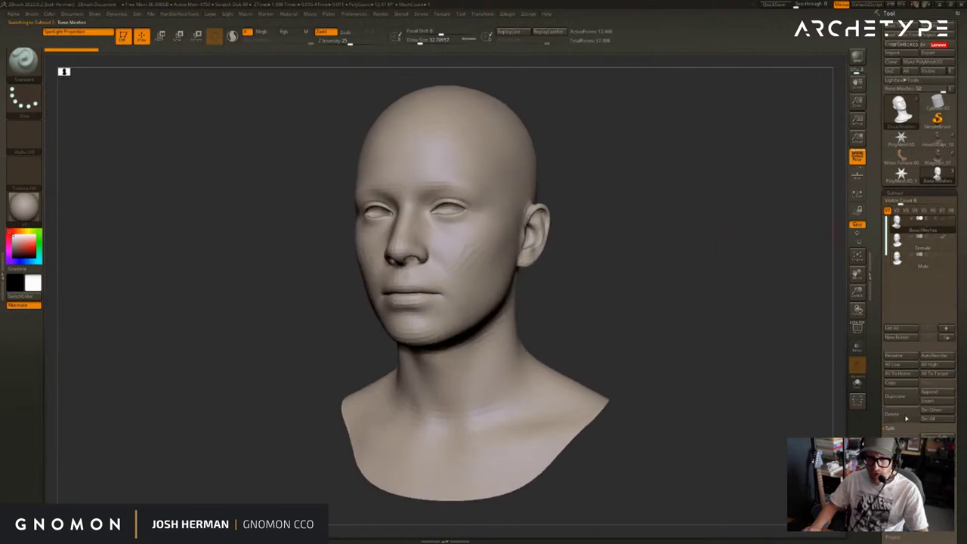
# Delete the Base Meshes and Male subtools, keeping only the Female head
pyautogui.click(904, 417)
pyautogui.click(809, 435)
pyautogui.press('Down')
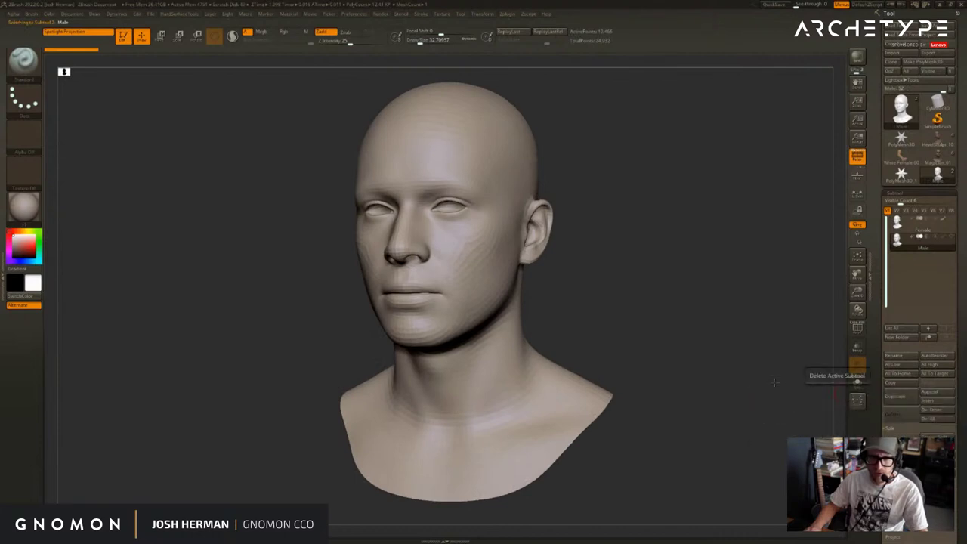
pyautogui.keyDown('shift'); pyautogui.moveTo(775, 383); pyautogui.dragTo(741, 361); pyautogui.keyUp('shift')
pyautogui.keyDown('shift'); pyautogui.moveTo(678, 334); pyautogui.dragTo(647, 249); pyautogui.keyUp('shift')
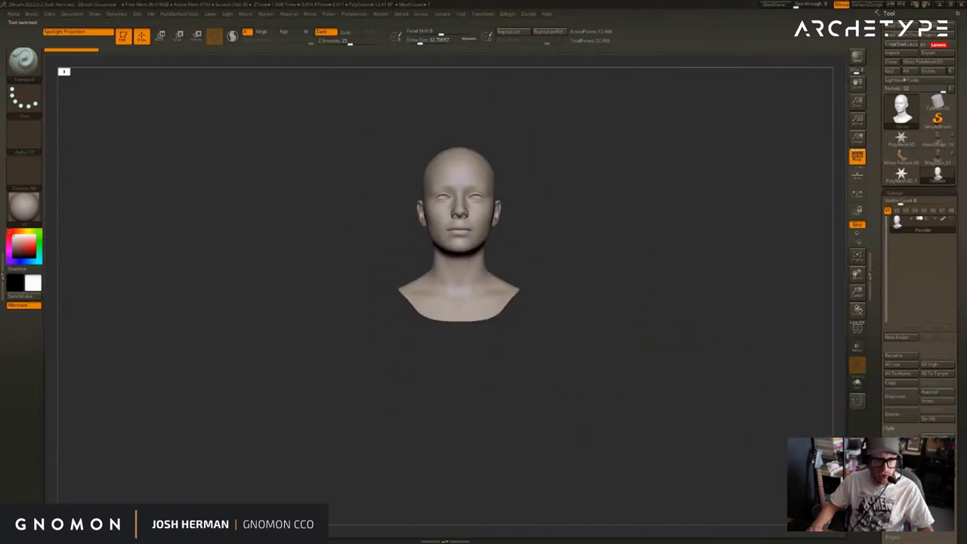
# Turn off perspective and frame the Female head small from the front with empty canvas beneath it
pyautogui.keyDown('alt'); pyautogui.moveTo(676, 378); pyautogui.dragTo(664, 320); pyautogui.keyUp('alt')
pyautogui.press('p')
pyautogui.keyDown('alt'); pyautogui.moveTo(662, 378); pyautogui.dragTo(658, 345); pyautogui.keyUp('alt')
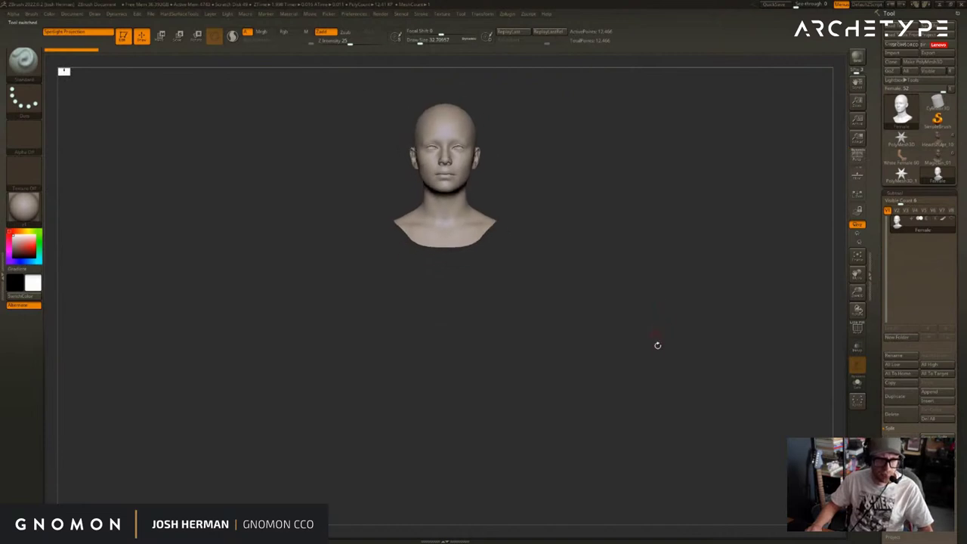
pyautogui.moveTo(691, 429)
pyautogui.keyDown('ctrl'); pyautogui.mouseDown()
pyautogui.moveTo(130, 247)
pyautogui.moveTo(174, 180)
pyautogui.moveTo(356, 170)
pyautogui.mouseUp(); pyautogui.keyUp('ctrl')
pyautogui.hotkey('ctrl', 'w')
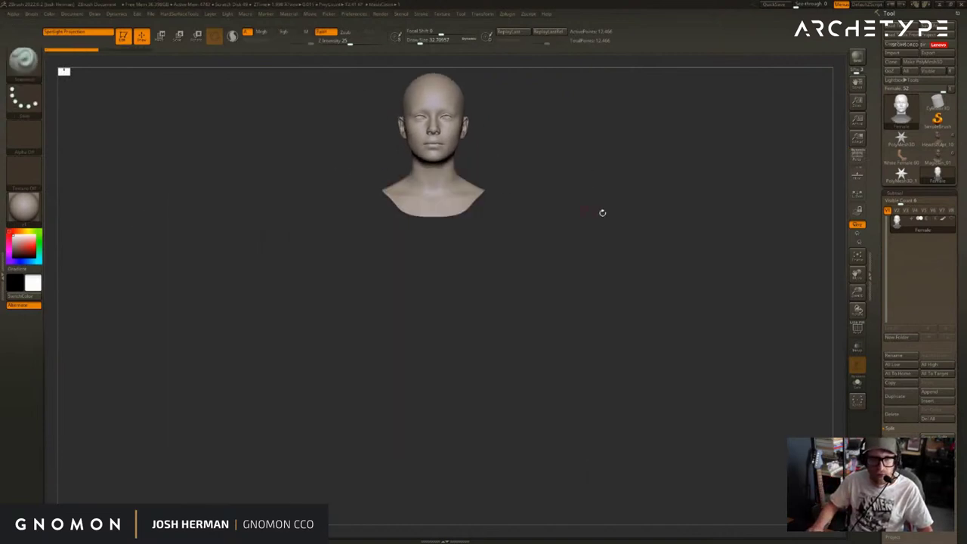
pyautogui.keyDown('alt'); pyautogui.moveTo(602, 212); pyautogui.dragTo(608, 200); pyautogui.keyUp('alt')
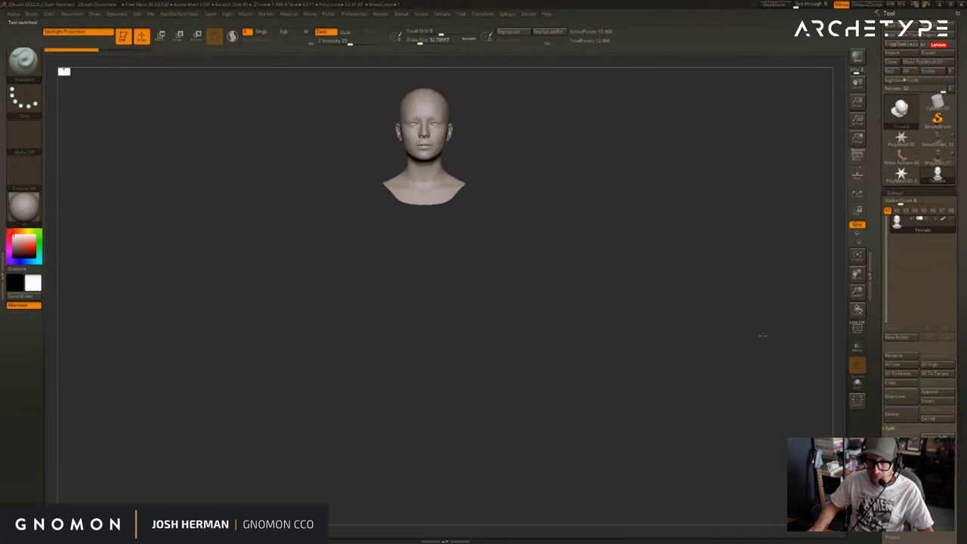
# Add the White Female 60's arm as a subtool below the Female head and show both together
pyautogui.click(934, 403)
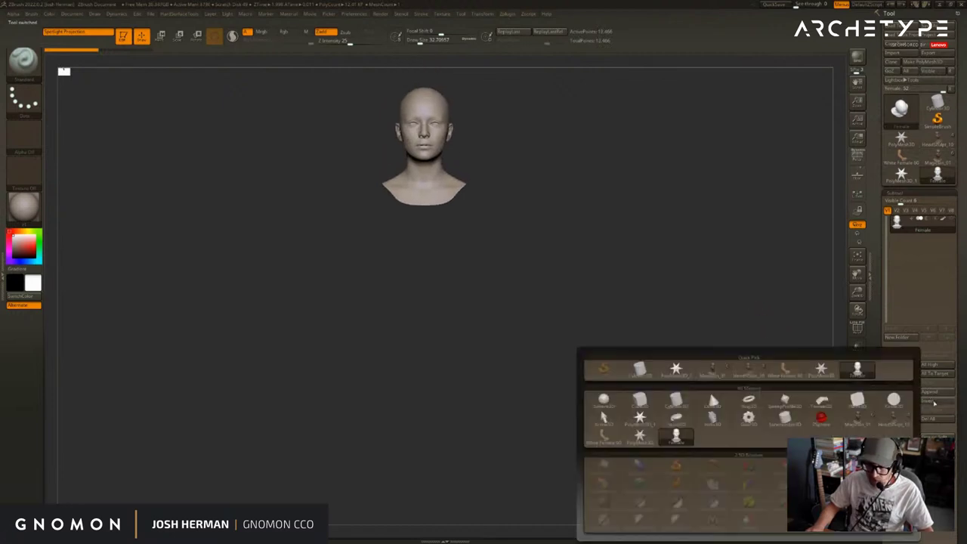
pyautogui.click(789, 369)
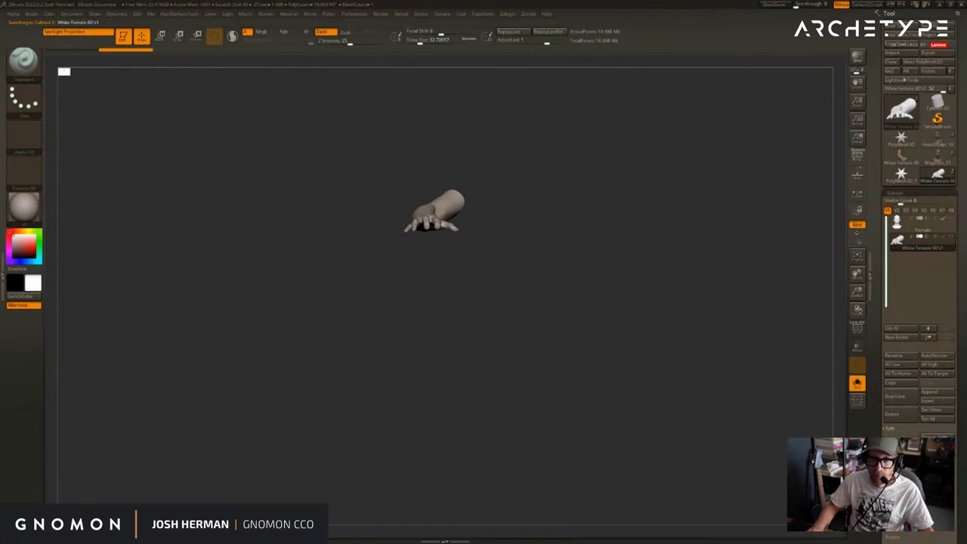
pyautogui.keyDown('shift'); pyautogui.click(953, 238); pyautogui.keyUp('shift')
pyautogui.moveTo(757, 225)
pyautogui.mouseDown()
pyautogui.moveTo(711, 226)
pyautogui.moveTo(762, 228)
pyautogui.mouseUp()
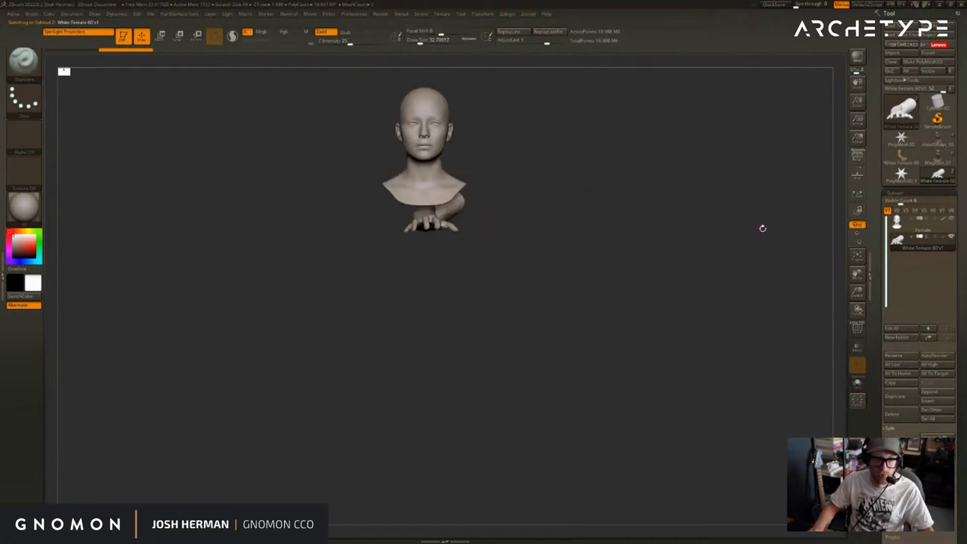
# Insert a PolyMesh3D star after the arm subtool and load the full female Anim Ready Body model
pyautogui.click(933, 400)
pyautogui.click(677, 371)
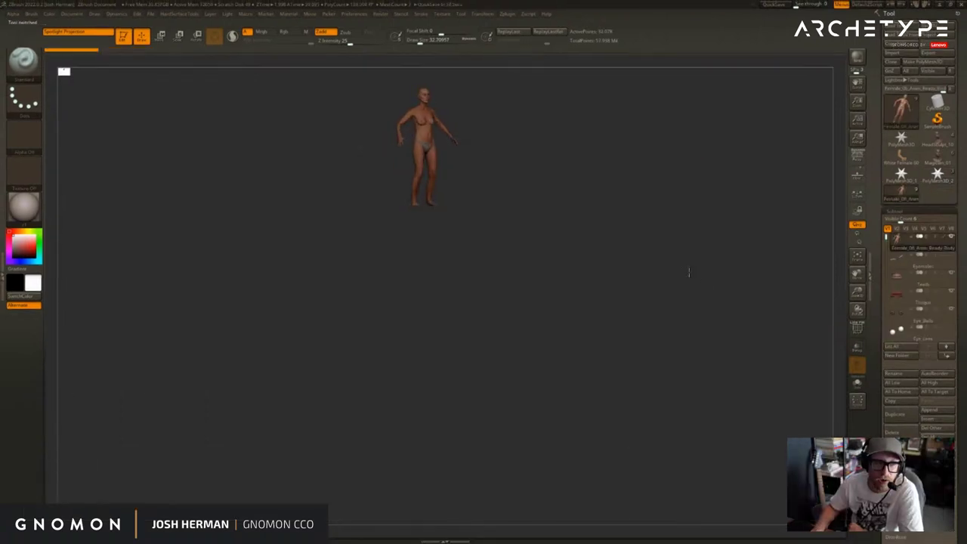
pyautogui.moveTo(689, 272); pyautogui.dragTo(882, 259)
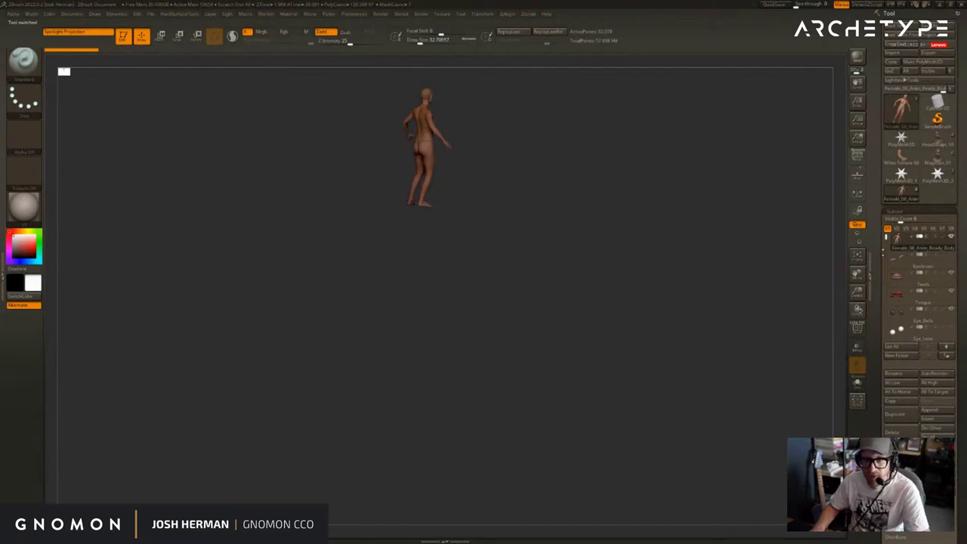
# Turn off the texture map on the female body and check the plain sculpt from the front
pyautogui.moveTo(937, 424); pyautogui.dragTo(936, 91)
pyautogui.moveTo(938, 363); pyautogui.dragTo(938, 270)
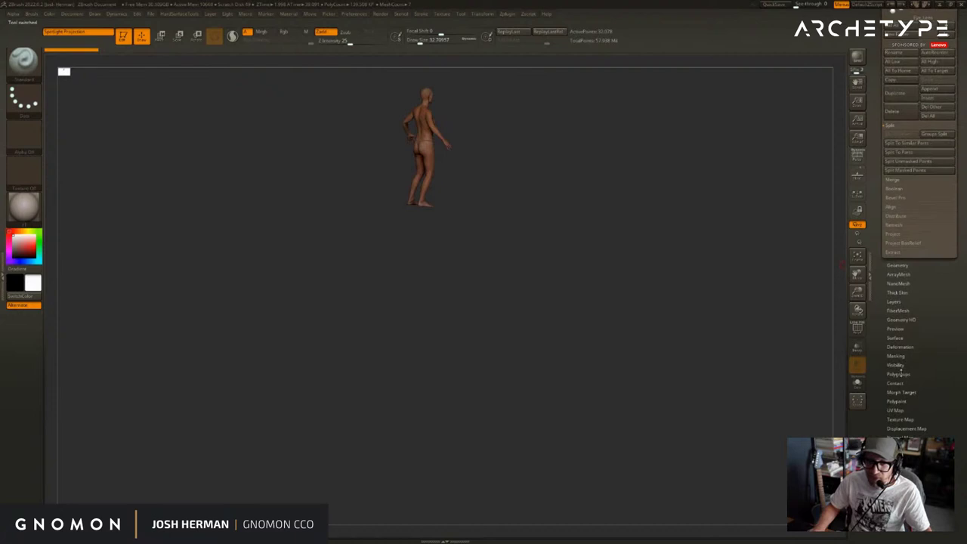
pyautogui.click(900, 419)
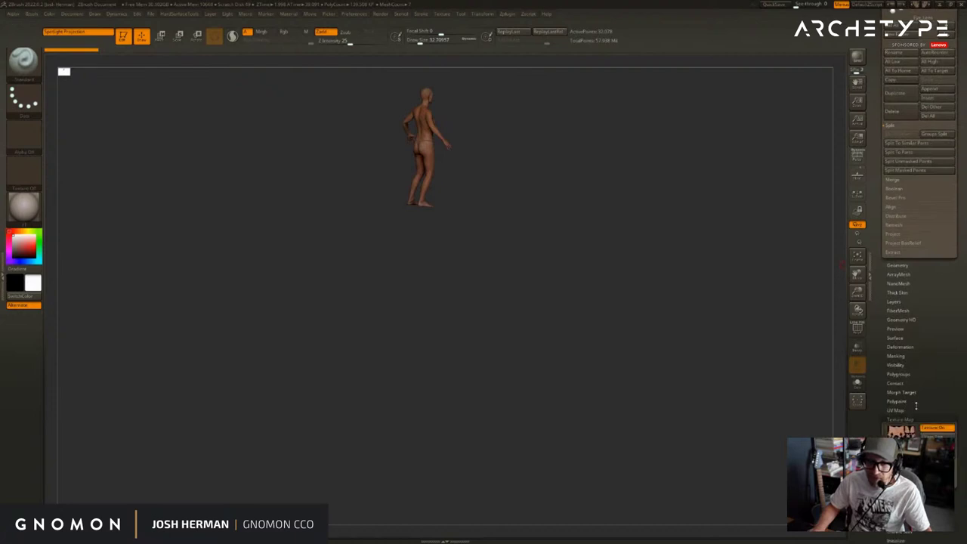
pyautogui.click(937, 428)
pyautogui.moveTo(770, 346); pyautogui.dragTo(733, 345)
pyautogui.hotkey('ctrl', 'shift', 'z')
pyautogui.moveTo(723, 380); pyautogui.dragTo(756, 378)
pyautogui.moveTo(949, 327); pyautogui.dragTo(944, 430)
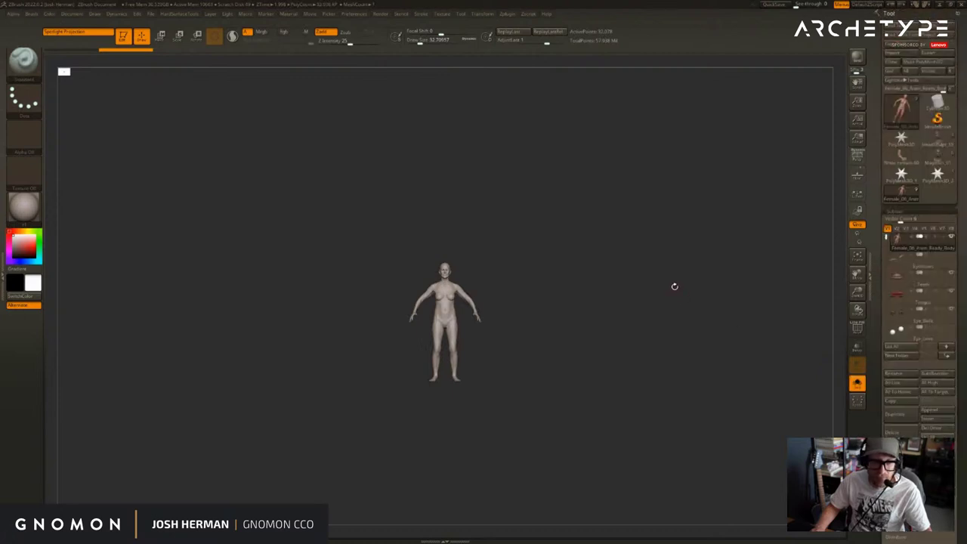
pyautogui.moveTo(675, 286); pyautogui.dragTo(712, 399)
# Switch between the Magician tool, the head tool with the star and the full female body to compare them
pyautogui.click(937, 157)
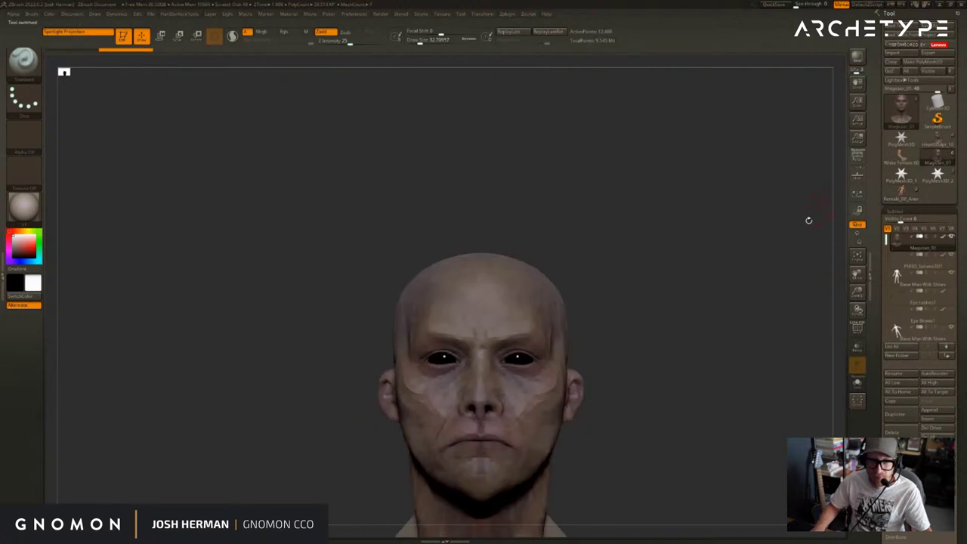
pyautogui.click(940, 176)
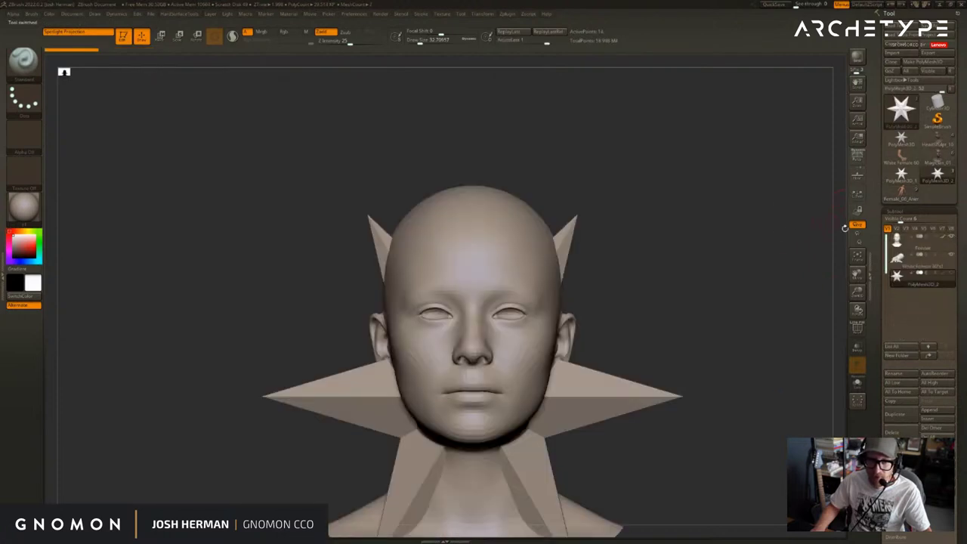
pyautogui.click(902, 192)
pyautogui.moveTo(794, 239)
pyautogui.keyDown('alt'); pyautogui.mouseDown()
pyautogui.moveTo(785, 263)
pyautogui.moveTo(795, 256)
pyautogui.mouseUp(); pyautogui.keyUp('alt')
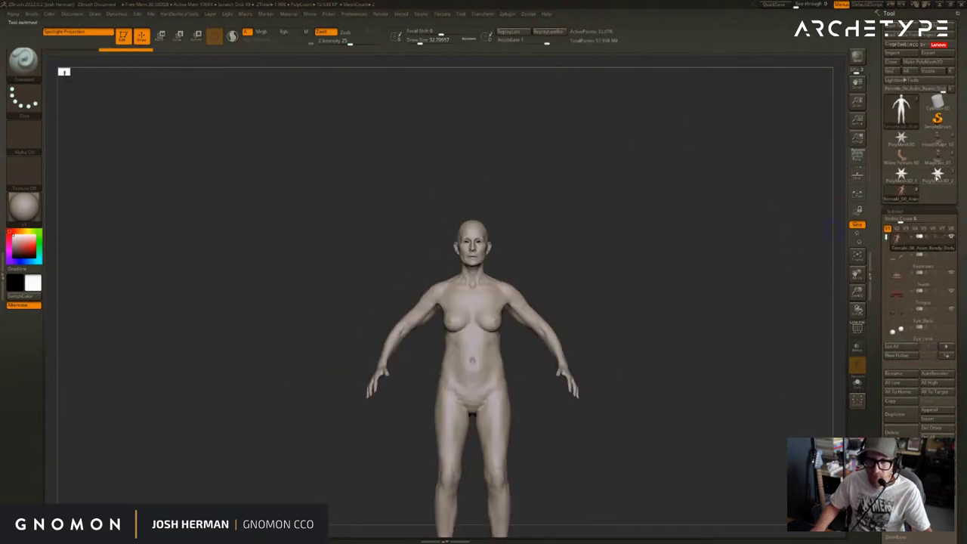
pyautogui.click(938, 174)
pyautogui.click(901, 192)
# Remove the star subtool from the head tool and return to the full female body
pyautogui.click(937, 410)
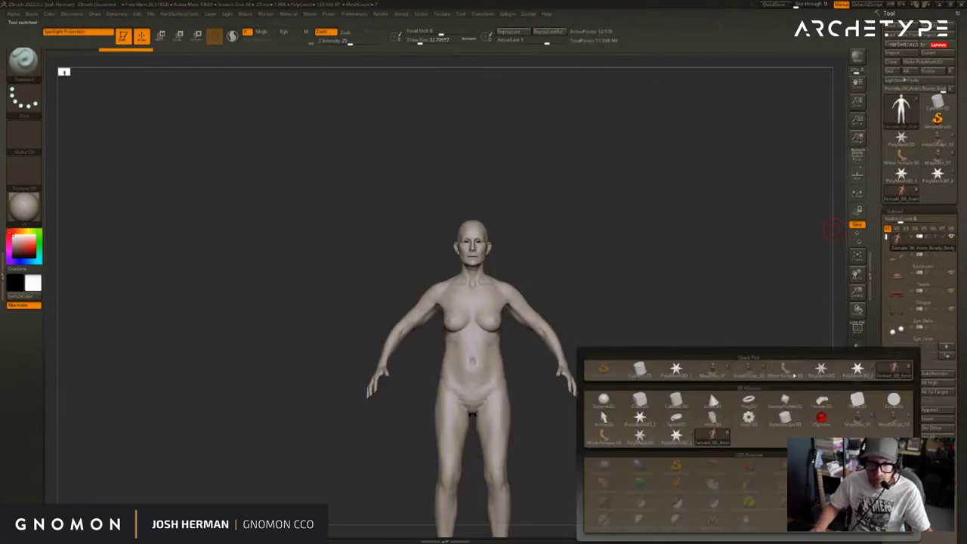
pyautogui.moveTo(792, 373)
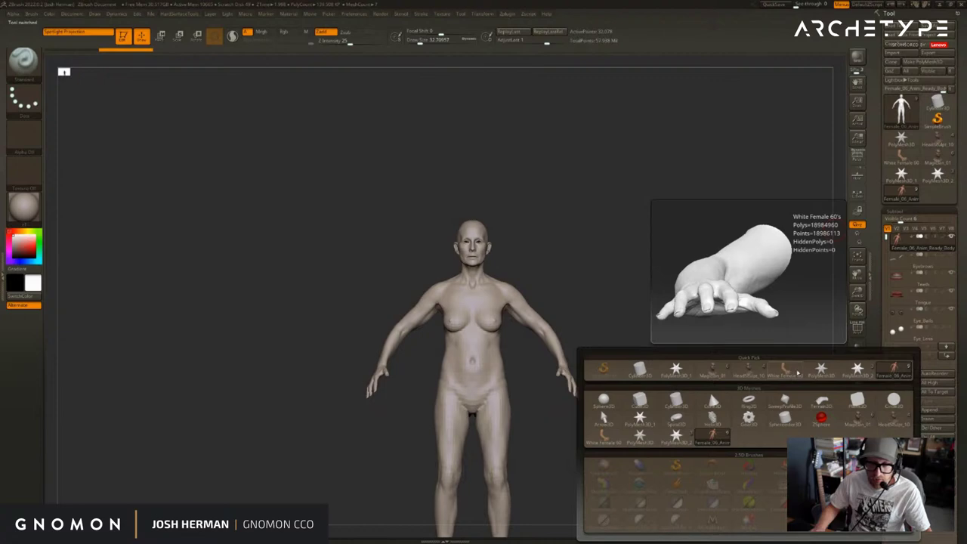
pyautogui.click(857, 368)
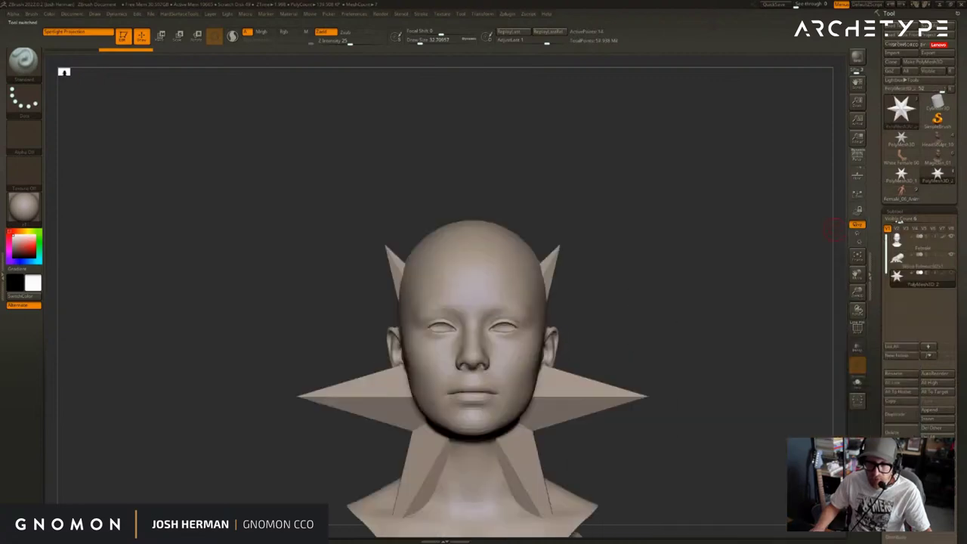
pyautogui.hotkey('ctrl', 'z')
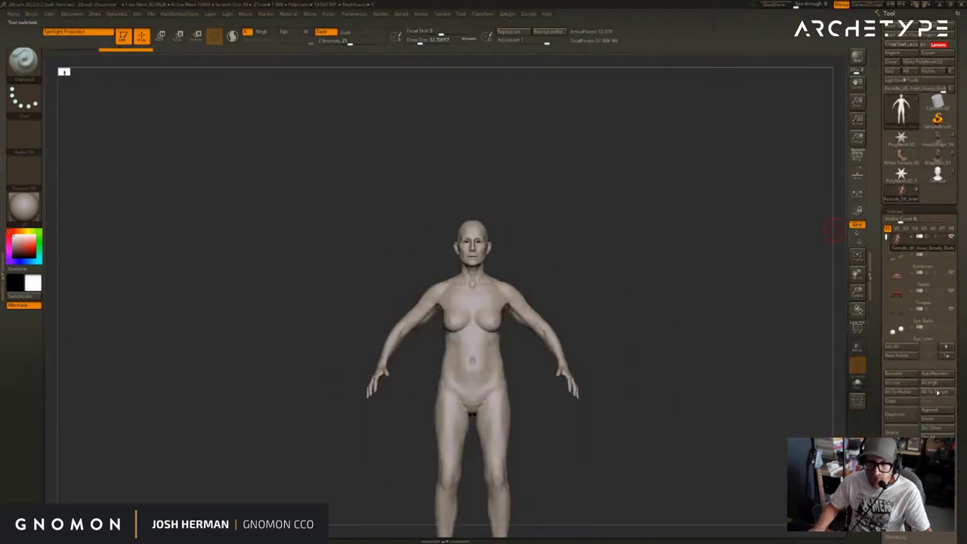
# Add the Female head and the White Female 60's arm as subtools of the full female body
pyautogui.click(928, 409)
pyautogui.click(857, 368)
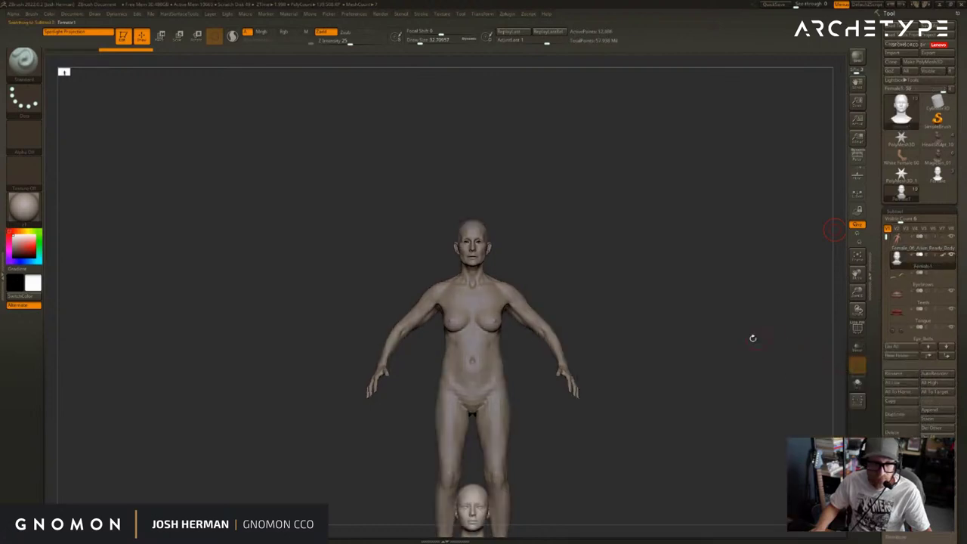
pyautogui.keyDown('alt'); pyautogui.moveTo(733, 383); pyautogui.dragTo(730, 272); pyautogui.keyUp('alt')
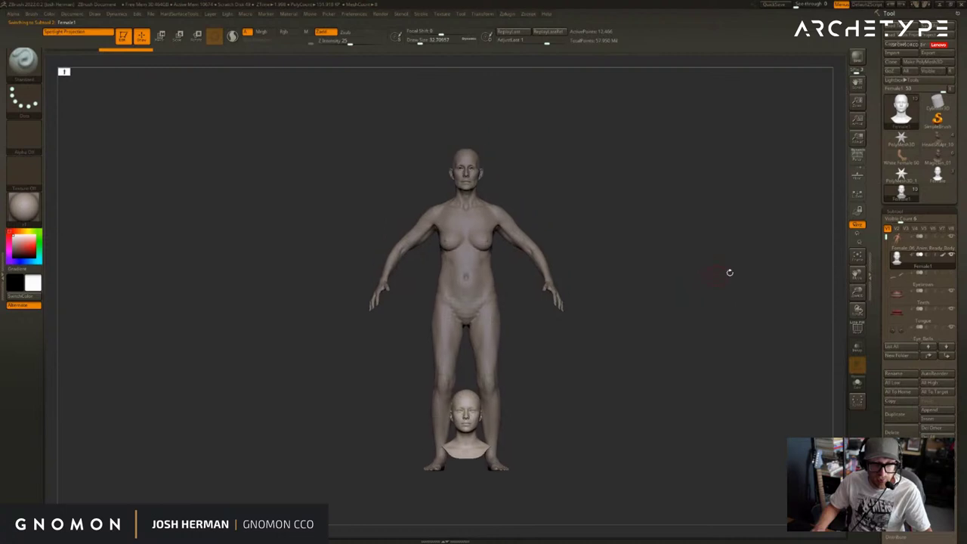
pyautogui.click(937, 419)
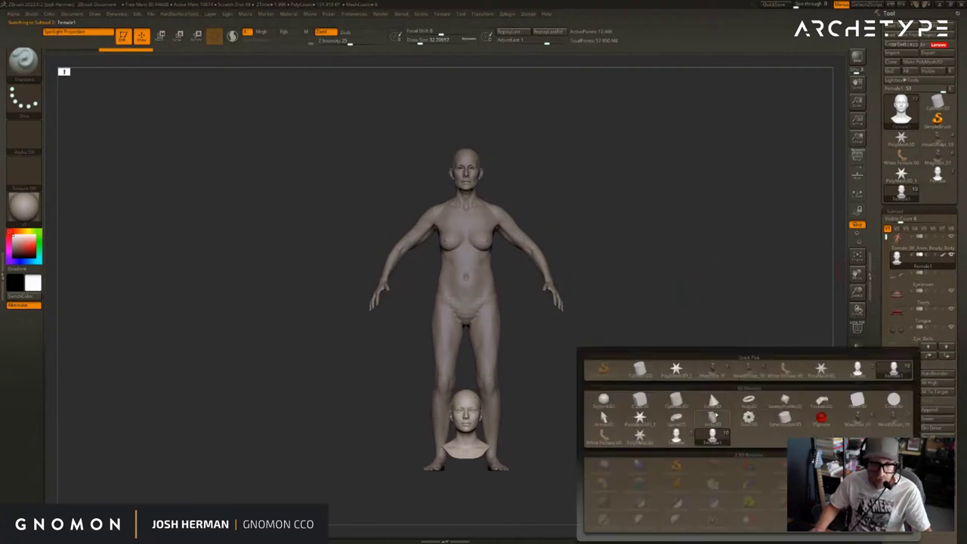
pyautogui.click(785, 371)
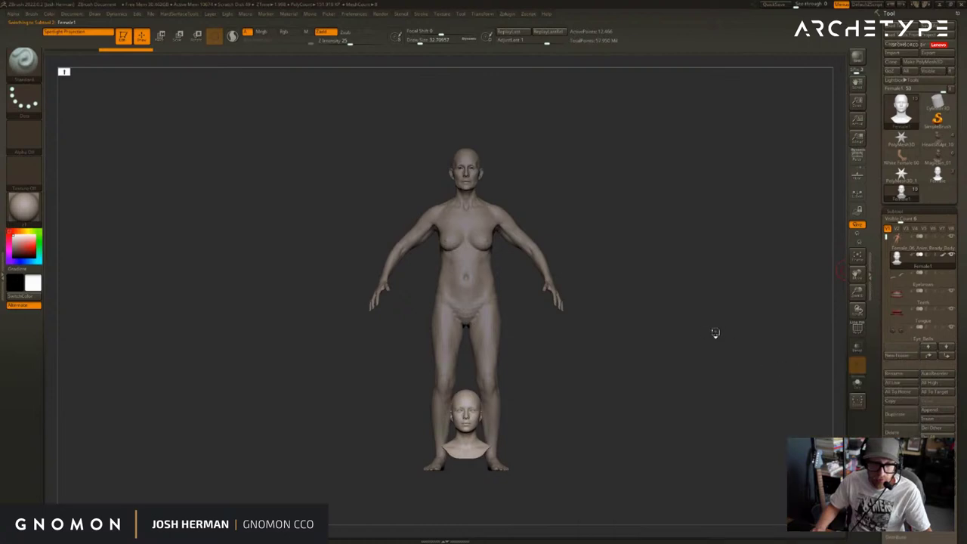
# Make the full female body the active subtool and frame its arm and hand closely
pyautogui.moveTo(699, 325)
pyautogui.mouseDown()
pyautogui.moveTo(726, 326)
pyautogui.moveTo(690, 329)
pyautogui.mouseUp()
pyautogui.keyDown('alt'); pyautogui.moveTo(690, 268); pyautogui.dragTo(661, 399); pyautogui.keyUp('alt')
pyautogui.moveTo(276, 350); pyautogui.dragTo(382, 348)
pyautogui.keyDown('alt'); pyautogui.click(285, 353); pyautogui.keyUp('alt')
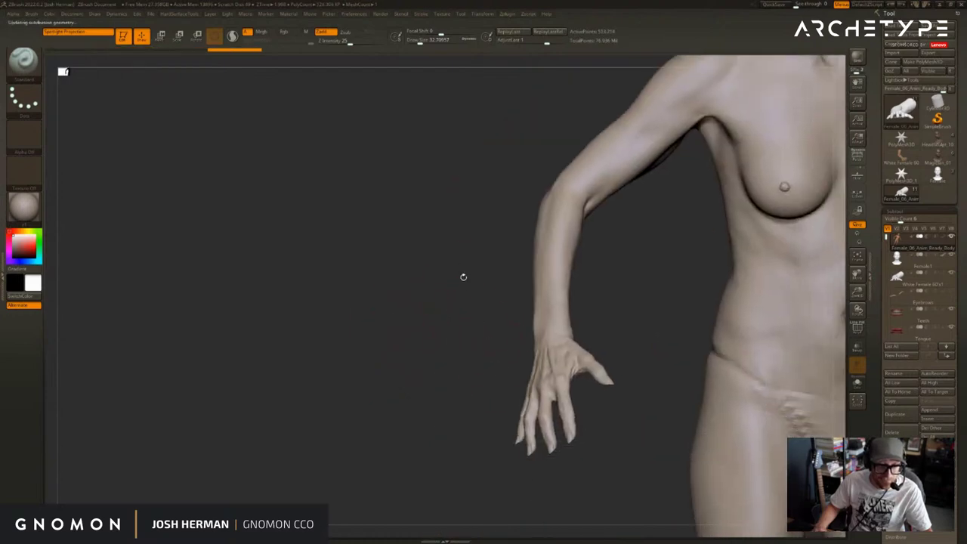
# Isolate the body's arm and hand for inspection, and show the whole body with the head and arm again
pyautogui.keyDown('ctrl'); pyautogui.keyDown('shift'); pyautogui.moveTo(460, 80); pyautogui.dragTo(658, 529); pyautogui.keyUp('shift'); pyautogui.keyUp('ctrl')
pyautogui.moveTo(548, 492); pyautogui.dragTo(585, 493)
pyautogui.moveTo(784, 329)
pyautogui.keyDown('alt'); pyautogui.mouseDown()
pyautogui.moveTo(494, 309)
pyautogui.moveTo(490, 385)
pyautogui.moveTo(673, 328)
pyautogui.moveTo(556, 363)
pyautogui.moveTo(639, 381)
pyautogui.moveTo(532, 417)
pyautogui.moveTo(659, 354)
pyautogui.moveTo(637, 400)
pyautogui.moveTo(479, 391)
pyautogui.mouseUp(); pyautogui.keyUp('alt')
pyautogui.keyDown('ctrl'); pyautogui.keyDown('shift'); pyautogui.click(454, 385); pyautogui.keyUp('shift'); pyautogui.keyUp('ctrl')
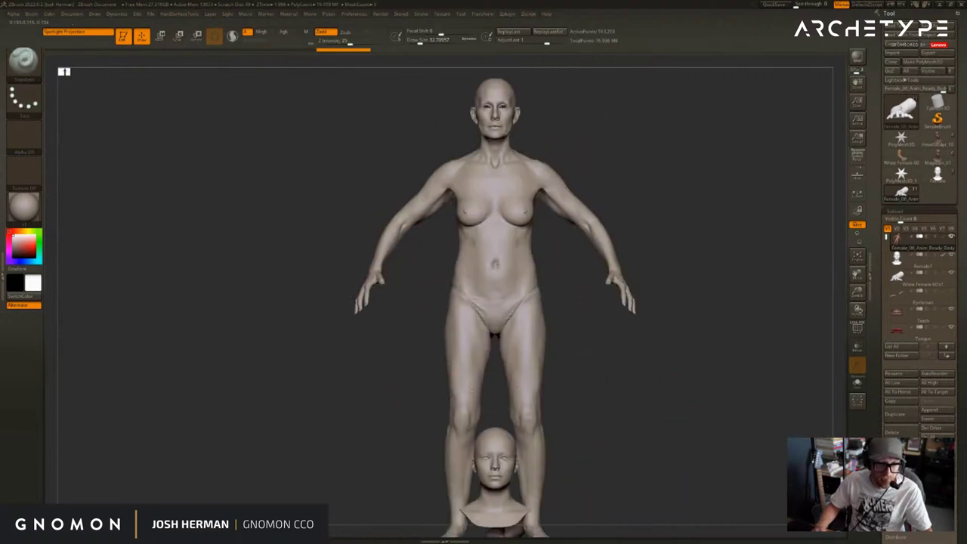
pyautogui.keyDown('alt'); pyautogui.moveTo(423, 381); pyautogui.dragTo(355, 368); pyautogui.keyUp('alt')
pyautogui.keyDown('alt'); pyautogui.moveTo(588, 319); pyautogui.dragTo(619, 342); pyautogui.keyUp('alt')
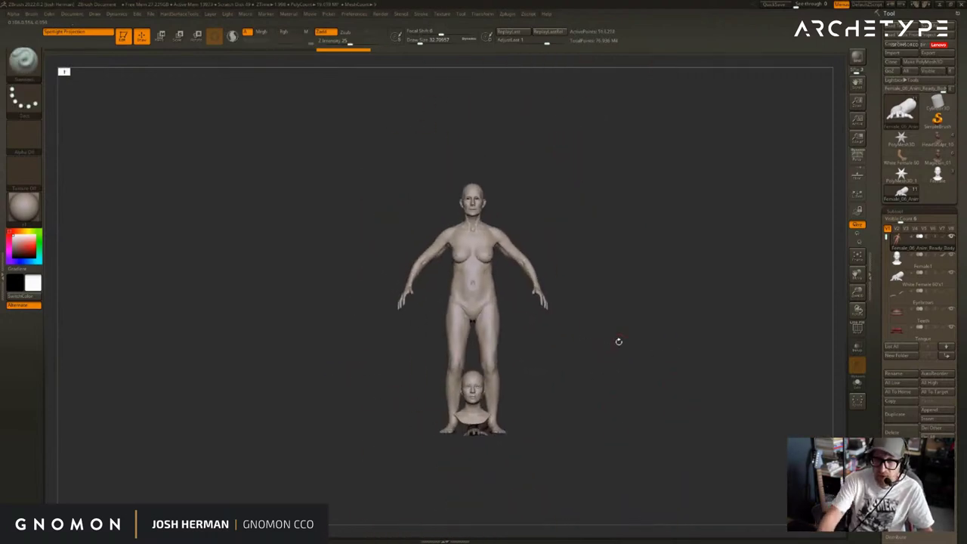
# Look over the full female body from several angles and lower its subdivision level
pyautogui.moveTo(602, 209)
pyautogui.mouseDown()
pyautogui.moveTo(648, 224)
pyautogui.moveTo(670, 196)
pyautogui.moveTo(574, 246)
pyautogui.mouseUp()
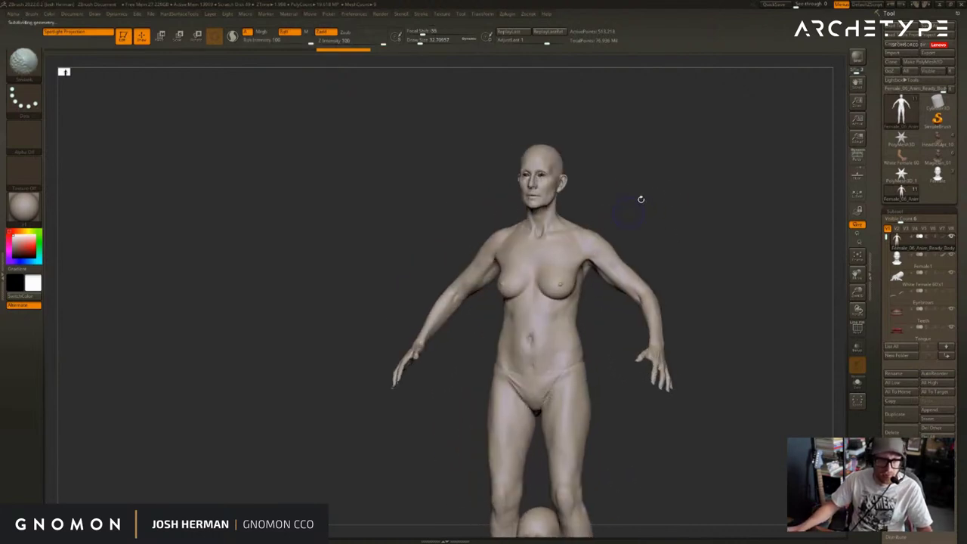
pyautogui.moveTo(654, 189); pyautogui.dragTo(598, 237)
pyautogui.press('s')
pyautogui.keyDown('shift'); pyautogui.moveTo(519, 283); pyautogui.dragTo(522, 279); pyautogui.keyUp('shift')
pyautogui.keyDown('shift'); pyautogui.moveTo(522, 278); pyautogui.dragTo(521, 279); pyautogui.keyUp('shift')
pyautogui.moveTo(699, 219)
pyautogui.keyDown('alt'); pyautogui.mouseDown()
pyautogui.moveTo(639, 209)
pyautogui.moveTo(657, 235)
pyautogui.moveTo(630, 287)
pyautogui.mouseUp(); pyautogui.keyUp('alt')
pyautogui.hotkey('ctrl', 'shift', 'z')
pyautogui.hotkey('ctrl', 'shift', 'z')
pyautogui.hotkey('ctrl', 'shift', 'z')
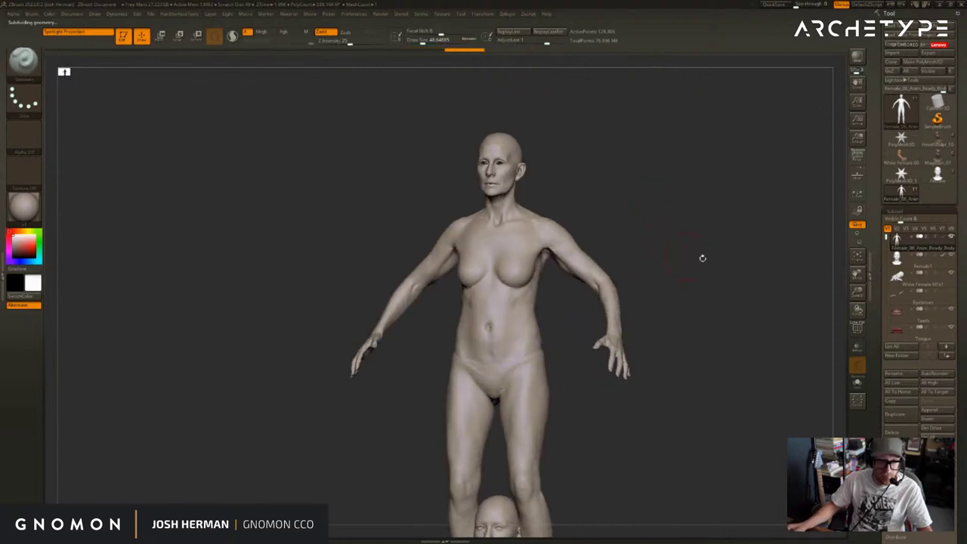
# Make the Female head active, move it up onto the body's neck and align its depth from the side
pyautogui.keyDown('alt'); pyautogui.click(469, 429); pyautogui.keyUp('alt')
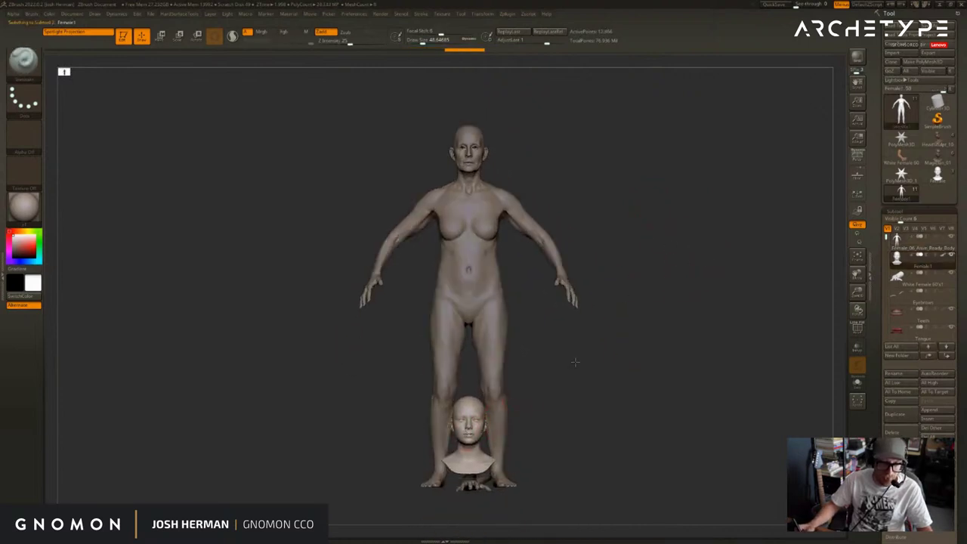
pyautogui.press('w')
pyautogui.keyDown('alt'); pyautogui.moveTo(675, 338); pyautogui.dragTo(715, 378); pyautogui.keyUp('alt')
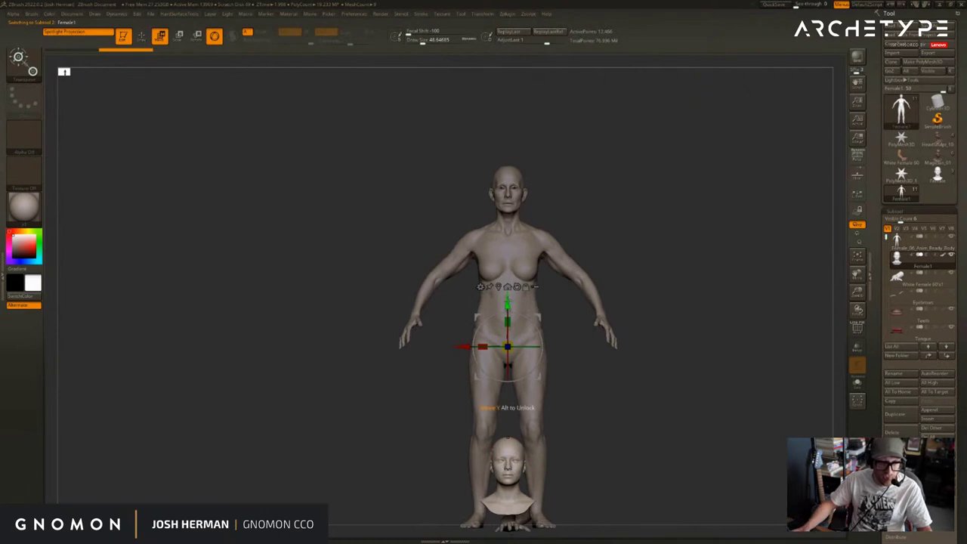
pyautogui.moveTo(507, 301); pyautogui.dragTo(508, 31)
pyautogui.keyDown('shift'); pyautogui.moveTo(575, 121); pyautogui.dragTo(647, 172); pyautogui.keyUp('shift')
pyautogui.moveTo(542, 124); pyautogui.dragTo(523, 94)
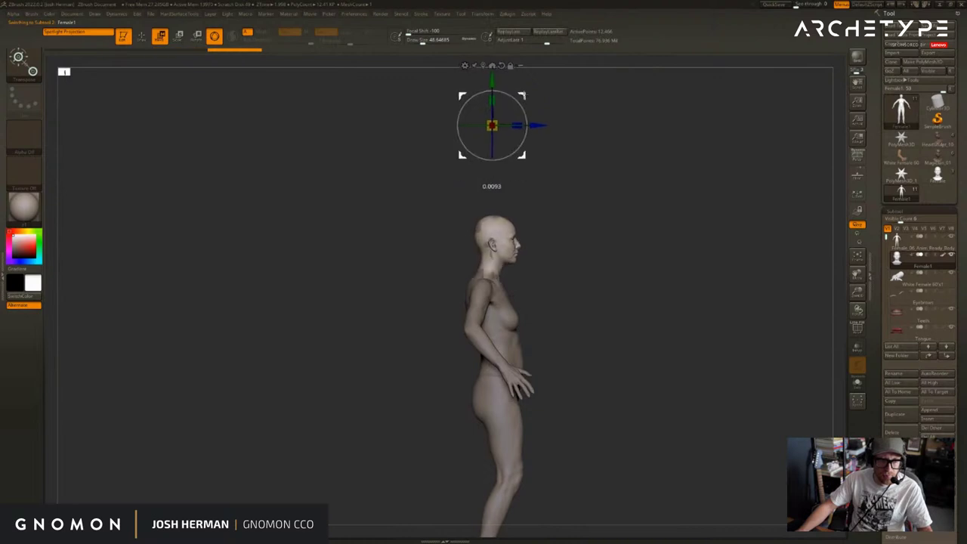
pyautogui.moveTo(665, 155); pyautogui.dragTo(579, 158)
pyautogui.keyDown('alt'); pyautogui.moveTo(640, 231); pyautogui.dragTo(639, 136); pyautogui.keyUp('alt')
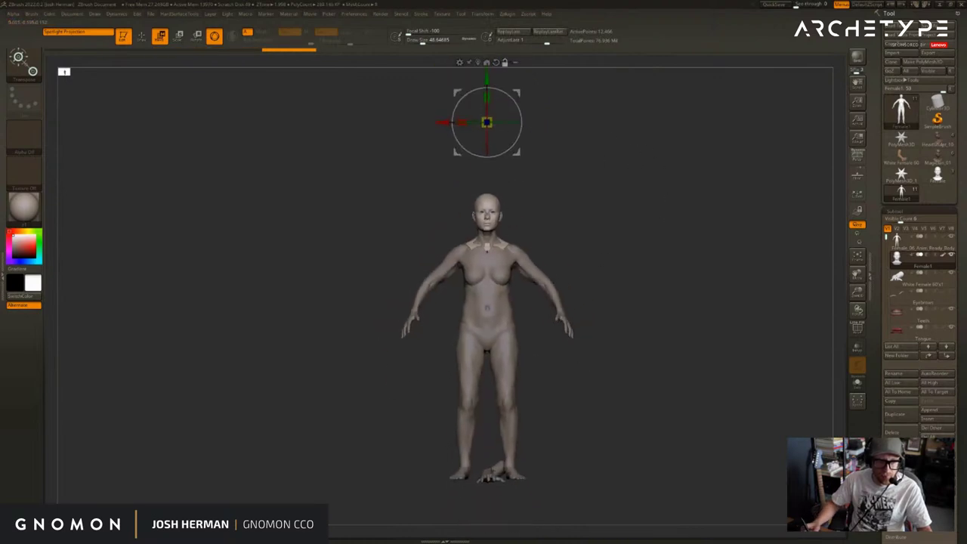
# Make the White Female 60's arm active, switch from the gizmo to the transpose line and lower its subdivision level
pyautogui.keyDown('alt'); pyautogui.click(499, 465); pyautogui.keyUp('alt')
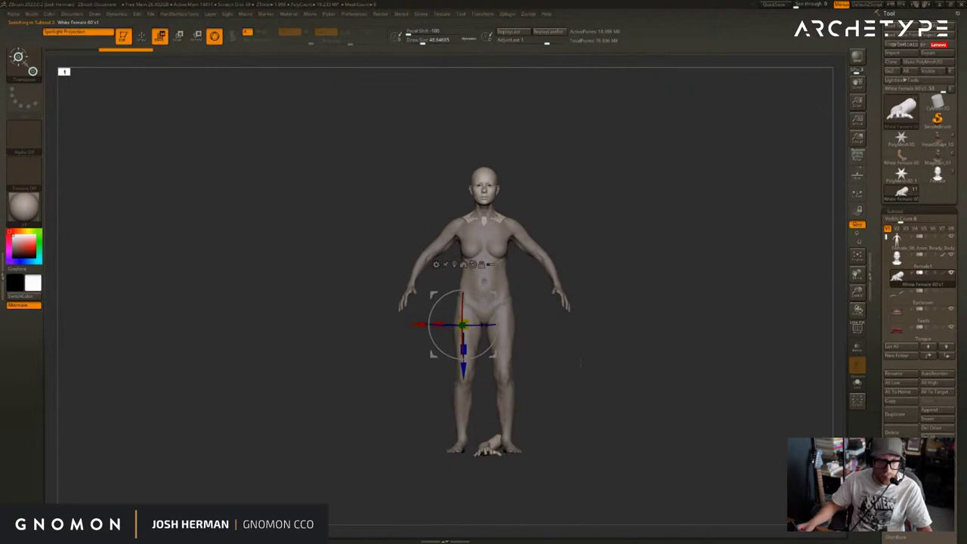
pyautogui.click(215, 36)
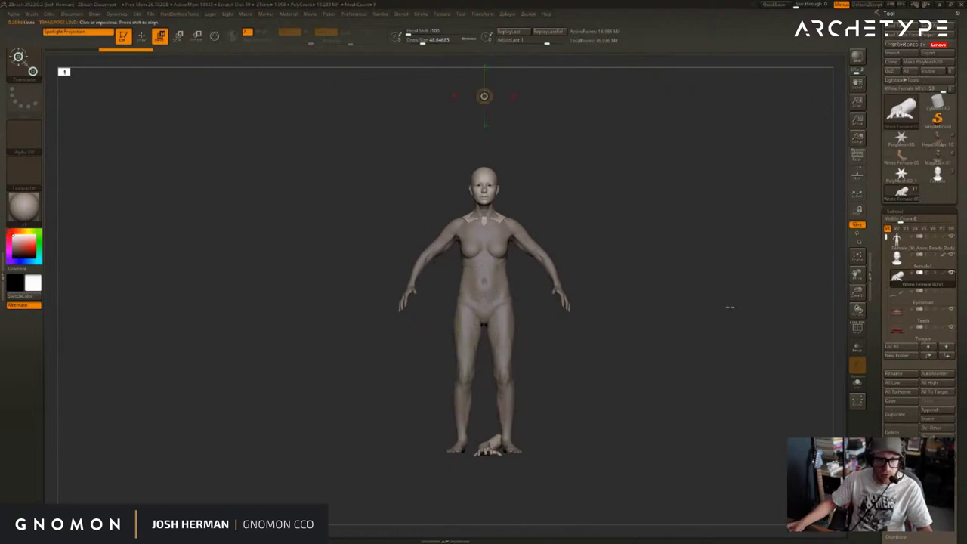
pyautogui.hotkey('ctrl', 'shift', 'z')
pyautogui.hotkey('ctrl', 'shift', 'z')
pyautogui.hotkey('ctrl', 'shift', 'z')
pyautogui.hotkey('ctrl', 'shift', 'z')
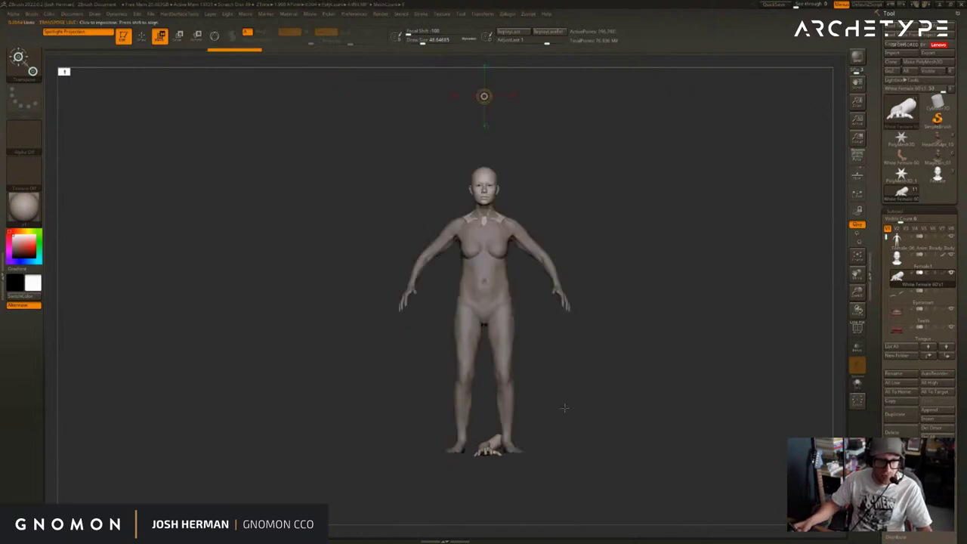
pyautogui.hotkey('ctrl', 'shift', 'z')
pyautogui.hotkey('ctrl', 'shift', 'z')
pyautogui.hotkey('ctrl', 'shift', 'z')
# Move the arm scan from the body's feet up to chest height
pyautogui.moveTo(493, 443); pyautogui.dragTo(634, 417)
pyautogui.press('w')
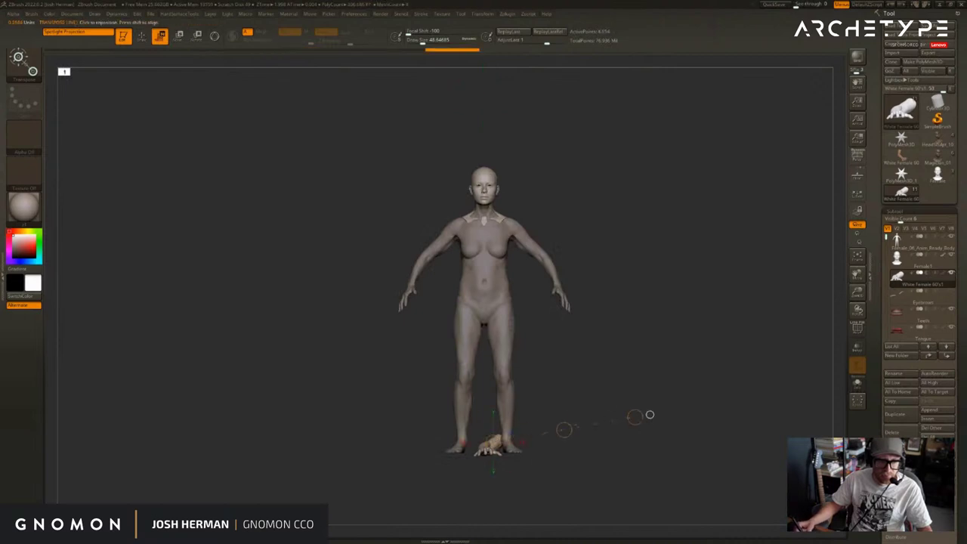
pyautogui.moveTo(563, 430)
pyautogui.mouseDown()
pyautogui.moveTo(524, 357)
pyautogui.moveTo(487, 213)
pyautogui.mouseUp()
pyautogui.hotkey('ctrl', 'shift', 'z')
pyautogui.hotkey('ctrl', 'shift', 'z')
pyautogui.hotkey('ctrl', 'shift', 'z')
pyautogui.hotkey('ctrl', 'shift', 'z')
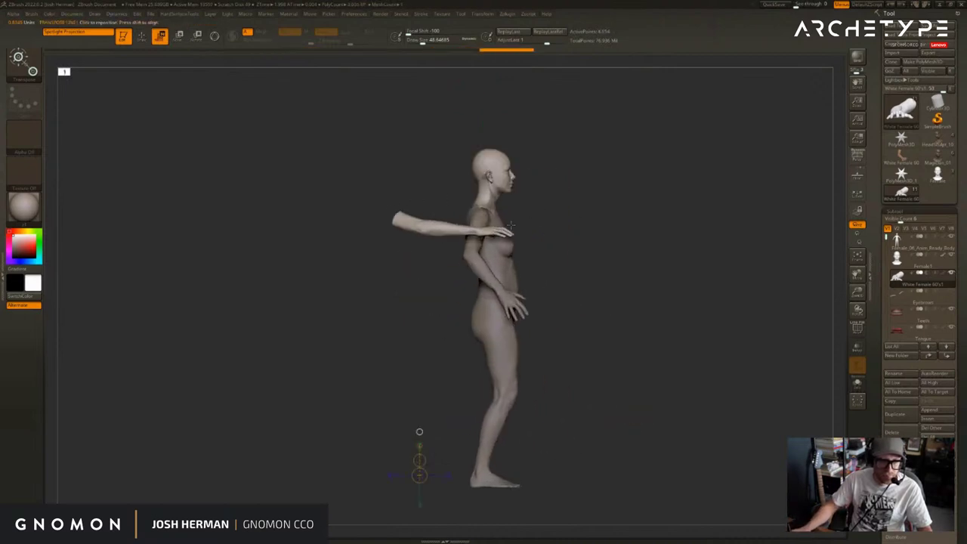
# Rotate the arm scan until it hangs downward and its hand turns the same way as the body's hand
pyautogui.hotkey('ctrl', 'z')
pyautogui.hotkey('ctrl', 'z')
pyautogui.hotkey('ctrl', 'z')
pyautogui.hotkey('ctrl', 'z')
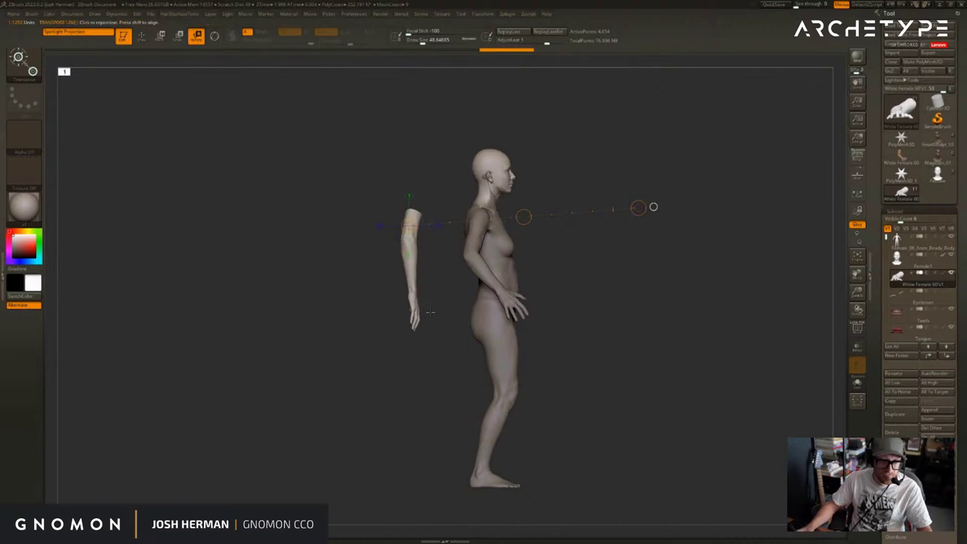
pyautogui.moveTo(415, 175)
pyautogui.mouseDown()
pyautogui.moveTo(441, 396)
pyautogui.moveTo(445, 356)
pyautogui.moveTo(435, 346)
pyautogui.mouseUp()
pyautogui.hotkey('ctrl', 'shift', 'z')
pyautogui.hotkey('ctrl', 'shift', 'z')
pyautogui.hotkey('ctrl', 'shift', 'z')
pyautogui.hotkey('ctrl', 'shift', 'z')
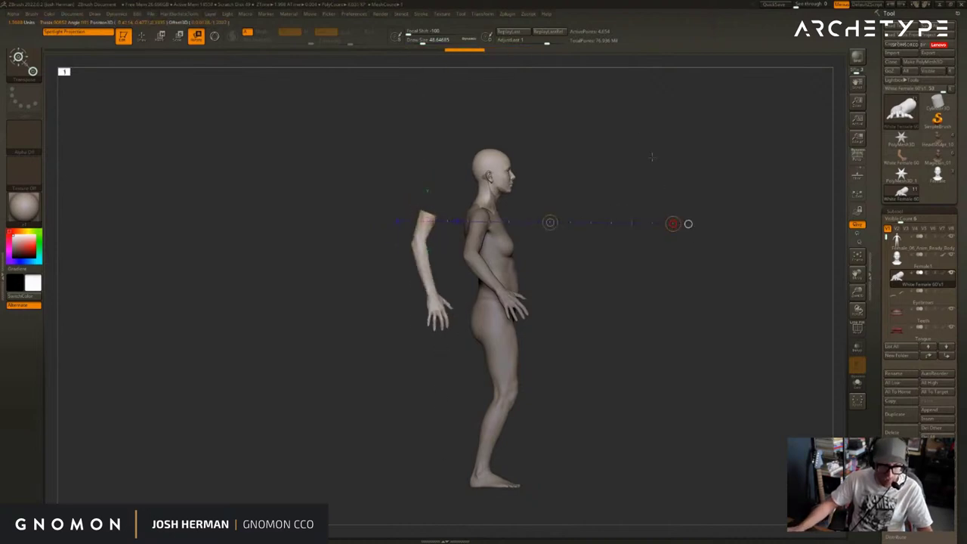
# Move and rotate the arm scan in the front view so it lies over the body's matching arm
pyautogui.moveTo(637, 229); pyautogui.dragTo(593, 231)
pyautogui.moveTo(669, 272); pyautogui.dragTo(529, 295)
pyautogui.keyDown('alt'); pyautogui.moveTo(320, 335); pyautogui.dragTo(440, 301); pyautogui.keyUp('alt')
pyautogui.moveTo(436, 257); pyautogui.dragTo(360, 211)
pyautogui.press('r')
pyautogui.press('w')
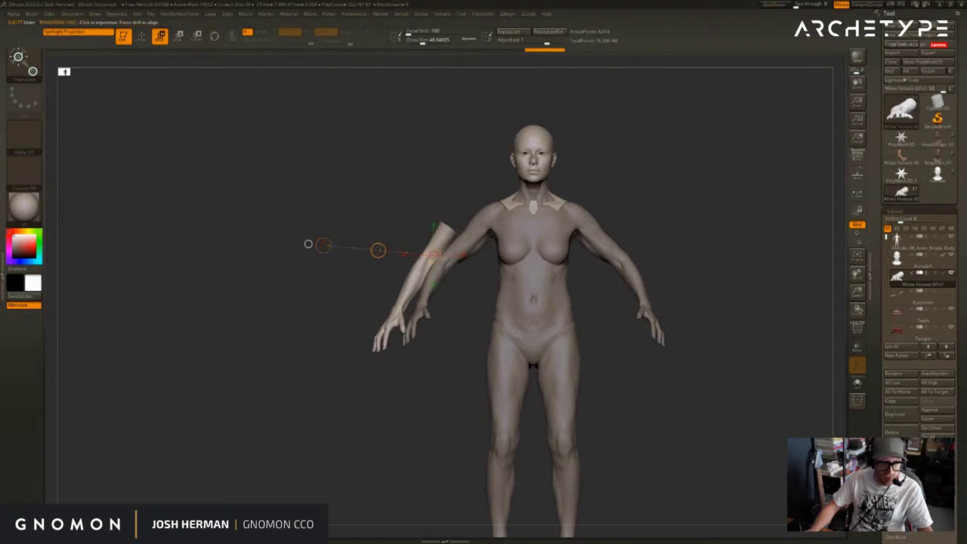
pyautogui.moveTo(378, 250)
pyautogui.mouseDown()
pyautogui.moveTo(399, 244)
pyautogui.moveTo(384, 253)
pyautogui.moveTo(407, 254)
pyautogui.moveTo(396, 251)
pyautogui.mouseUp()
pyautogui.press('r')
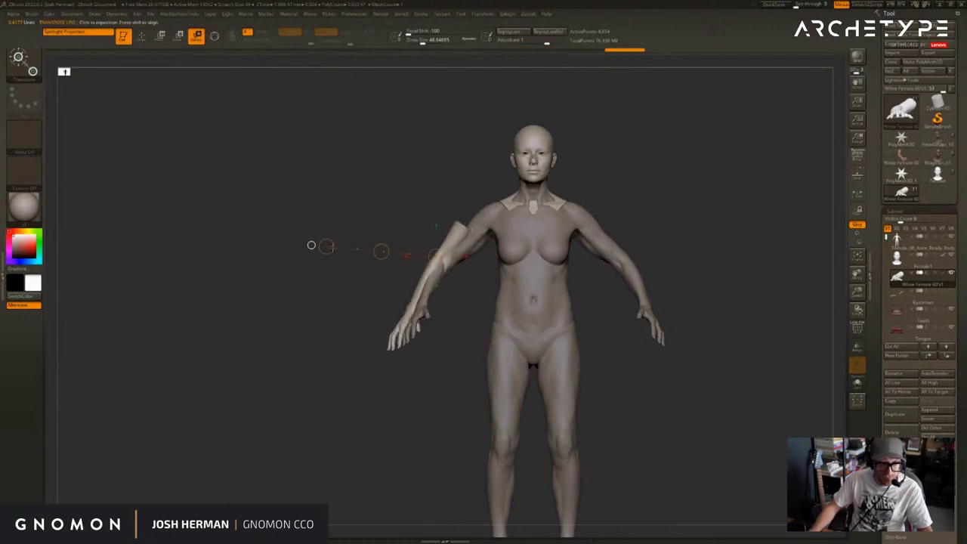
pyautogui.moveTo(326, 246); pyautogui.dragTo(383, 250)
# Align the arm scan with the body's upper arm and elbow in the side view
pyautogui.press('w')
pyautogui.moveTo(392, 219)
pyautogui.mouseDown()
pyautogui.moveTo(576, 195)
pyautogui.moveTo(530, 219)
pyautogui.mouseUp()
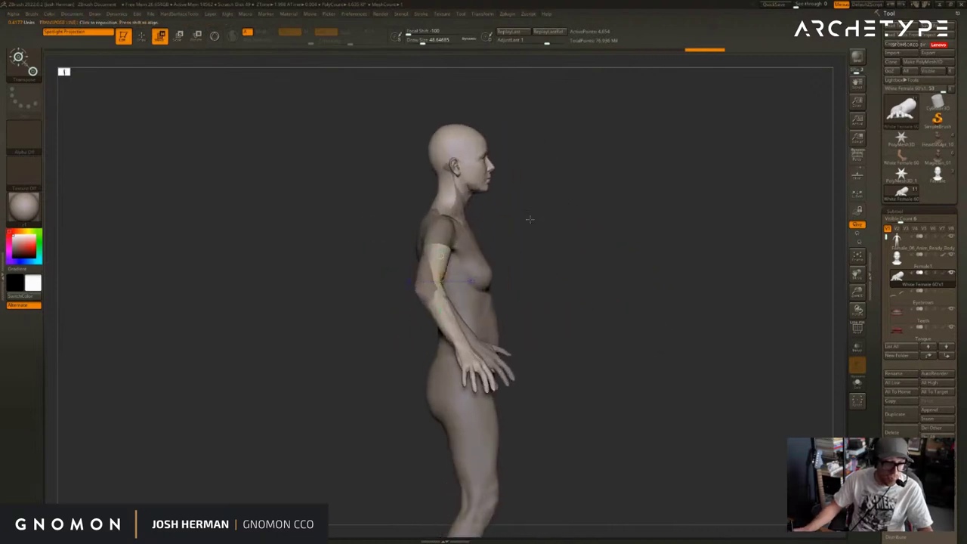
pyautogui.moveTo(435, 258); pyautogui.dragTo(597, 251)
pyautogui.moveTo(516, 254); pyautogui.dragTo(516, 255)
pyautogui.keyDown('shift'); pyautogui.moveTo(642, 219); pyautogui.dragTo(551, 207); pyautogui.keyUp('shift')
pyautogui.moveTo(443, 263)
pyautogui.mouseDown()
pyautogui.moveTo(342, 262)
pyautogui.moveTo(342, 254)
pyautogui.moveTo(610, 275)
pyautogui.mouseUp()
pyautogui.press('r')
pyautogui.press('w')
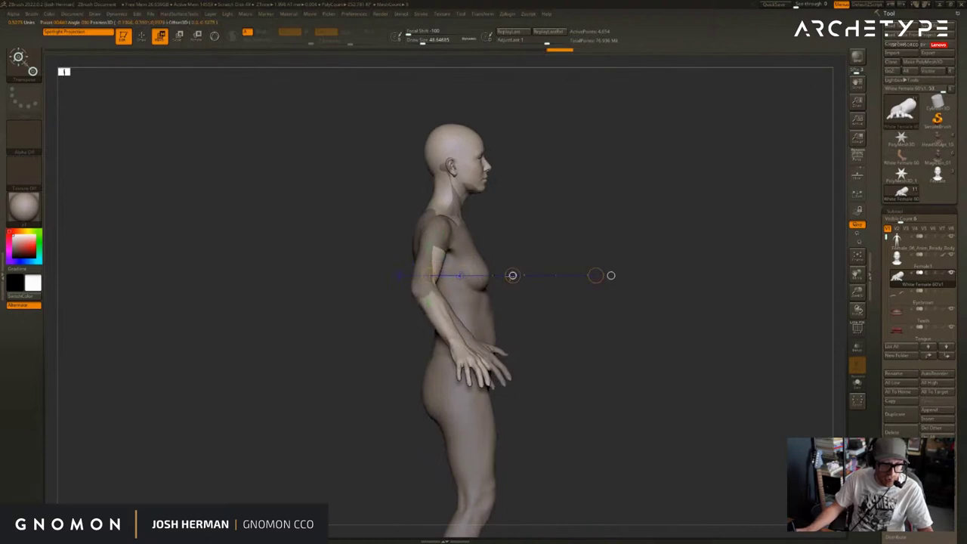
# Make the full body active, compare it in isolation with the fitted head and arm, and show all parts again
pyautogui.moveTo(612, 219); pyautogui.dragTo(521, 234)
pyautogui.press('q')
pyautogui.keyDown('alt'); pyautogui.click(451, 285); pyautogui.keyUp('alt')
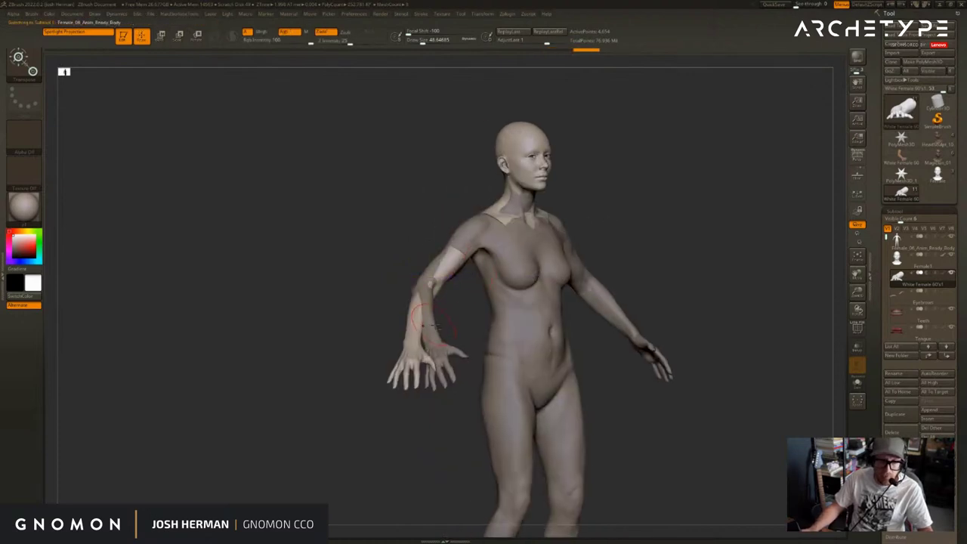
pyautogui.keyDown('shift'); pyautogui.moveTo(445, 306); pyautogui.dragTo(367, 249); pyautogui.keyUp('shift')
pyautogui.press('w')
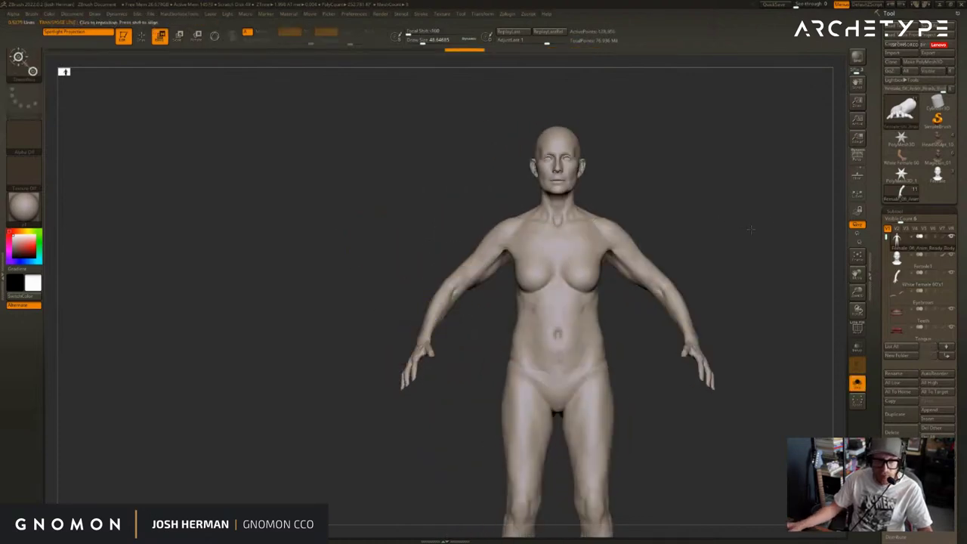
pyautogui.moveTo(733, 198)
pyautogui.mouseDown()
pyautogui.moveTo(745, 226)
pyautogui.moveTo(730, 227)
pyautogui.moveTo(745, 216)
pyautogui.moveTo(707, 221)
pyautogui.moveTo(729, 241)
pyautogui.moveTo(632, 204)
pyautogui.moveTo(630, 220)
pyautogui.moveTo(661, 216)
pyautogui.mouseUp()
pyautogui.press('q')
pyautogui.press('w')
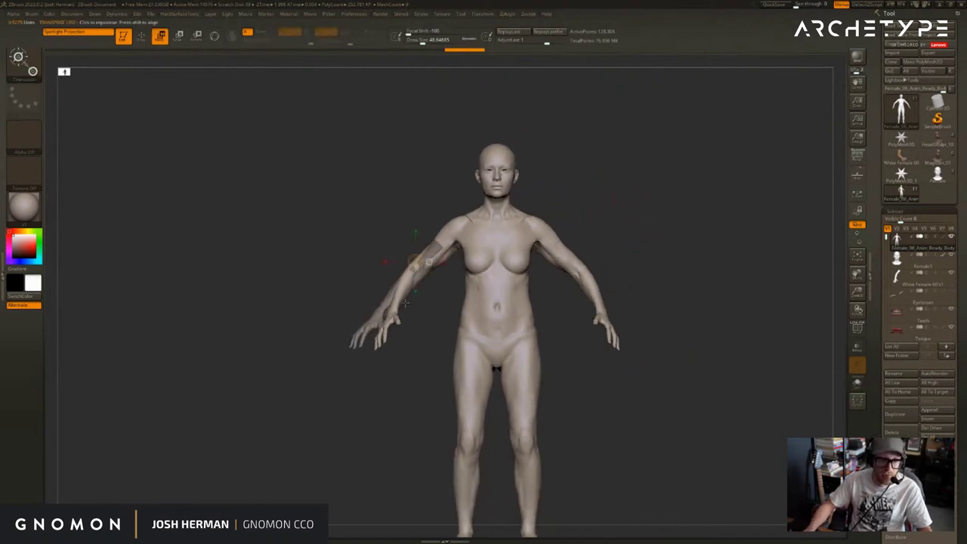
pyautogui.press('q')
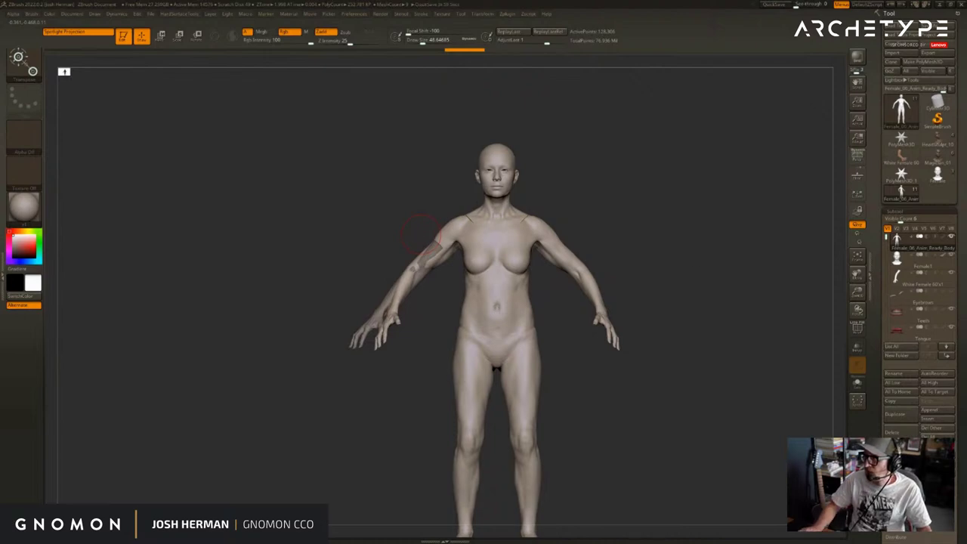
# Switch to the browser, review the images of The Artist/Creator - Archetype on ArtStation and return to ZBrush
pyautogui.hotkey('alt', 'Tab')
pyautogui.hotkey('ctrl', 'shift', 'Tab')
pyautogui.hotkey('ctrl', 'shift', 'Tab')
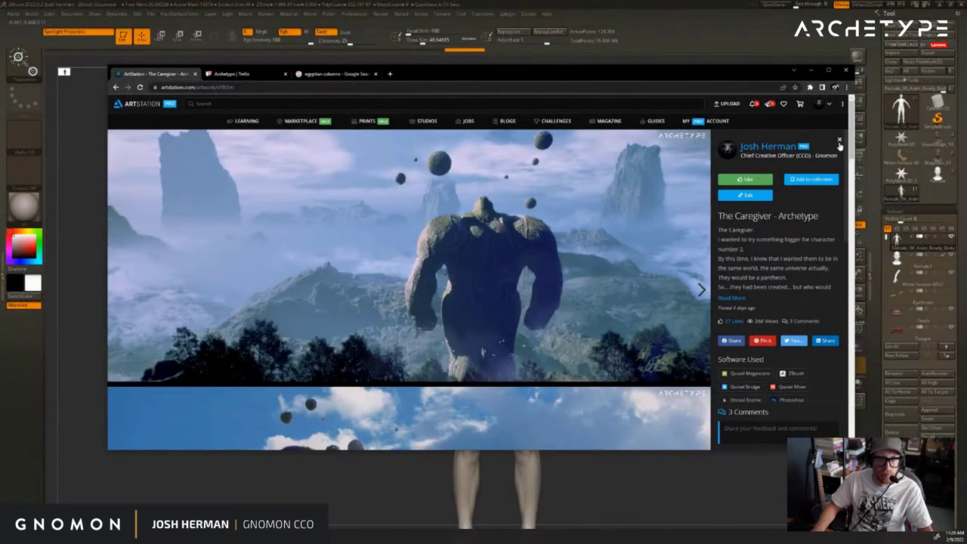
pyautogui.click(839, 141)
pyautogui.scroll(-3, 231, 301)
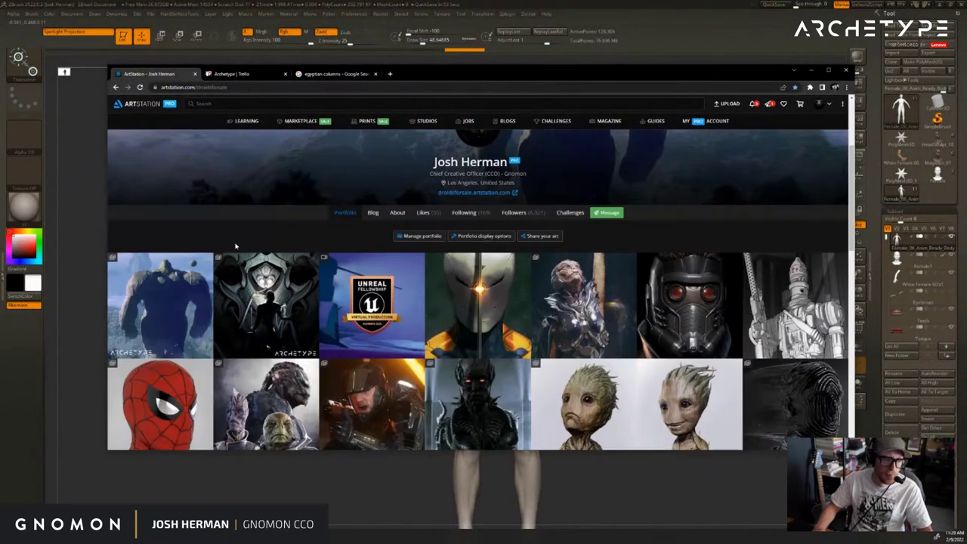
pyautogui.click(231, 301)
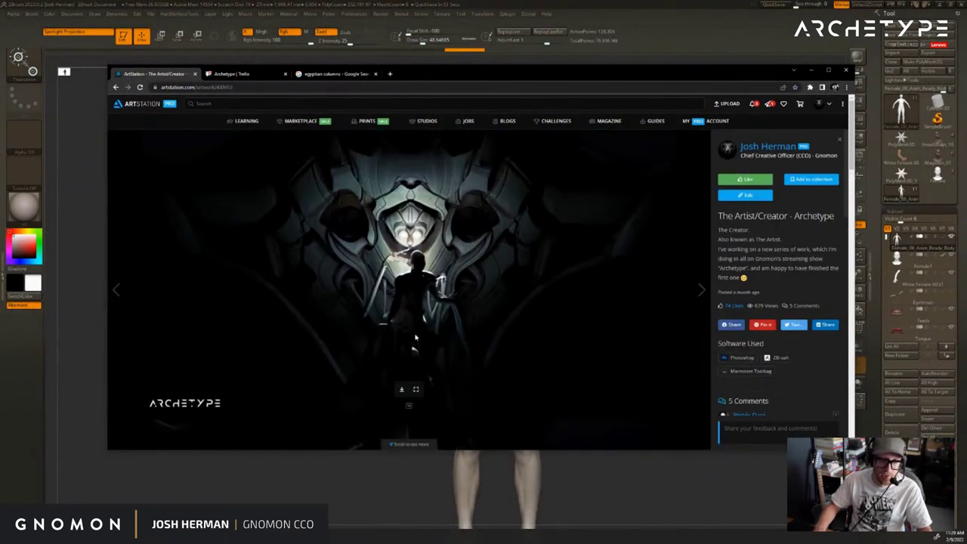
pyautogui.scroll(-1, 469, 246)
pyautogui.scroll(-3, 453, 328)
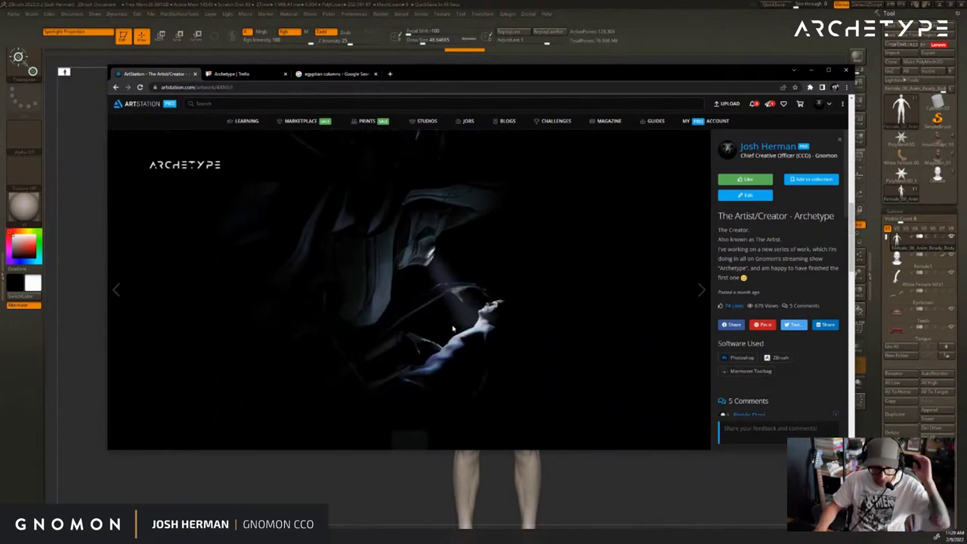
pyautogui.scroll(-1, 472, 346)
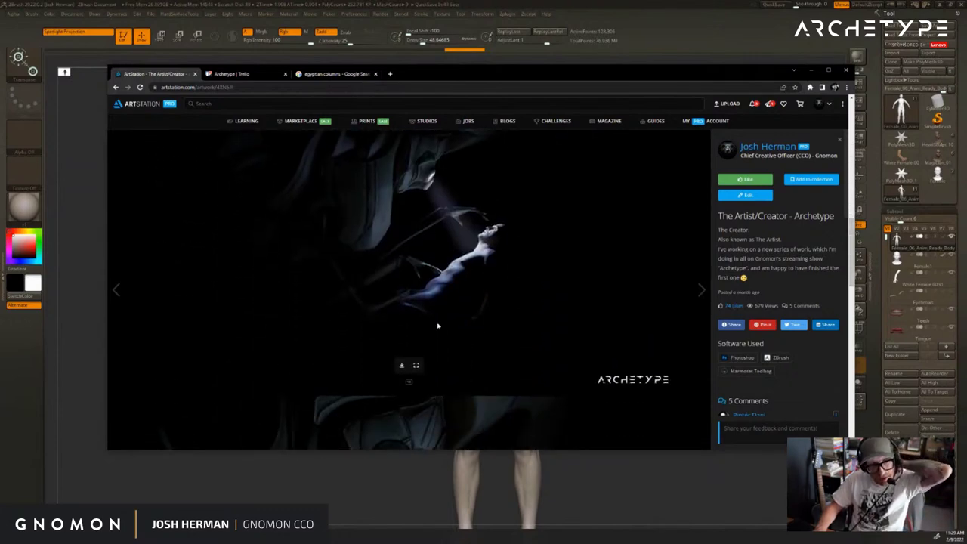
pyautogui.scroll(-3, 446, 328)
pyautogui.scroll(-3, 483, 343)
pyautogui.scroll(2, 468, 262)
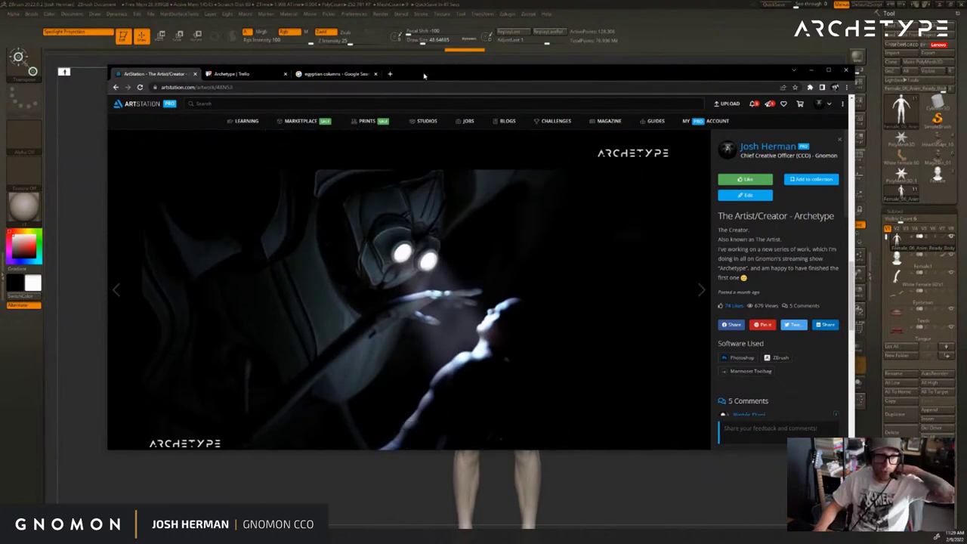
pyautogui.moveTo(424, 76); pyautogui.dragTo(413, 87)
pyautogui.click(671, 6)
# Isolate the full body to check its pose, and show the fitted head and arm again
pyautogui.moveTo(627, 131); pyautogui.dragTo(753, 136)
pyautogui.press('w')
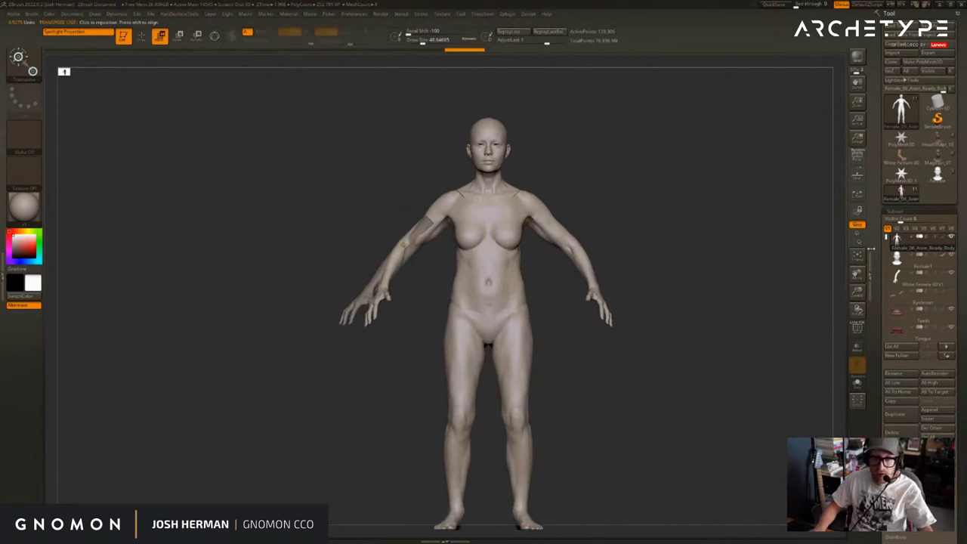
pyautogui.moveTo(706, 213); pyautogui.dragTo(707, 212)
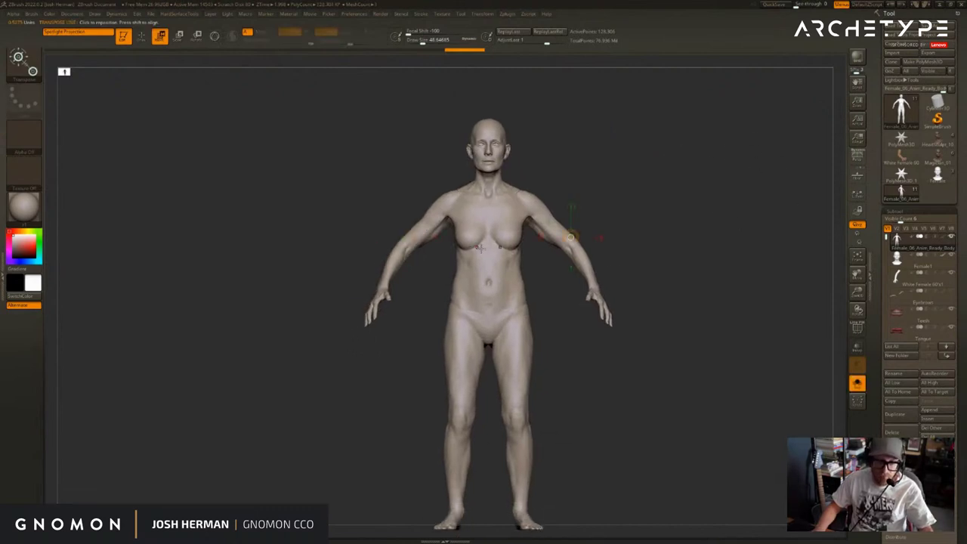
pyautogui.hotkey('ctrl', 'shift', 'z')
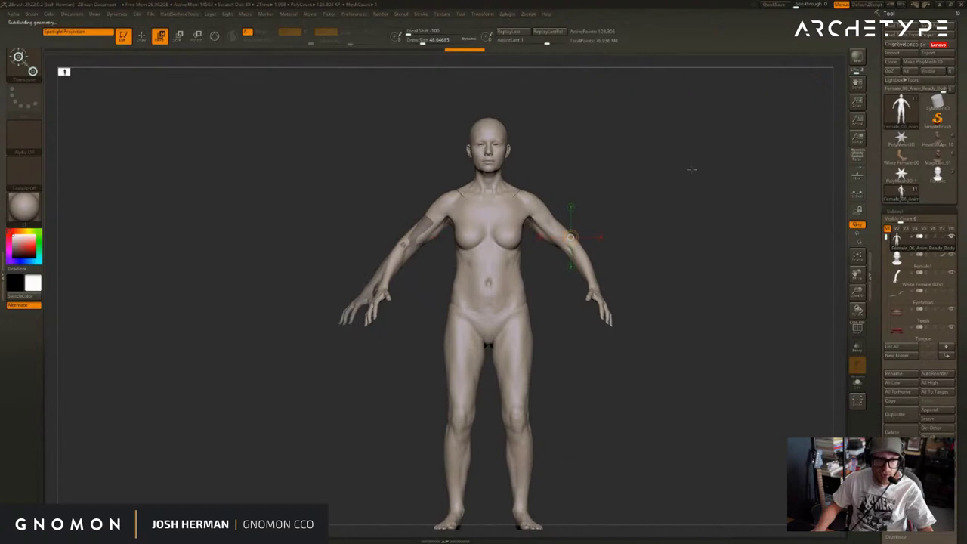
# Raise the isolated body's subdivision level and delete the levels above it
pyautogui.keyDown('alt'); pyautogui.moveTo(784, 319); pyautogui.dragTo(699, 291); pyautogui.keyUp('alt')
pyautogui.press('d')
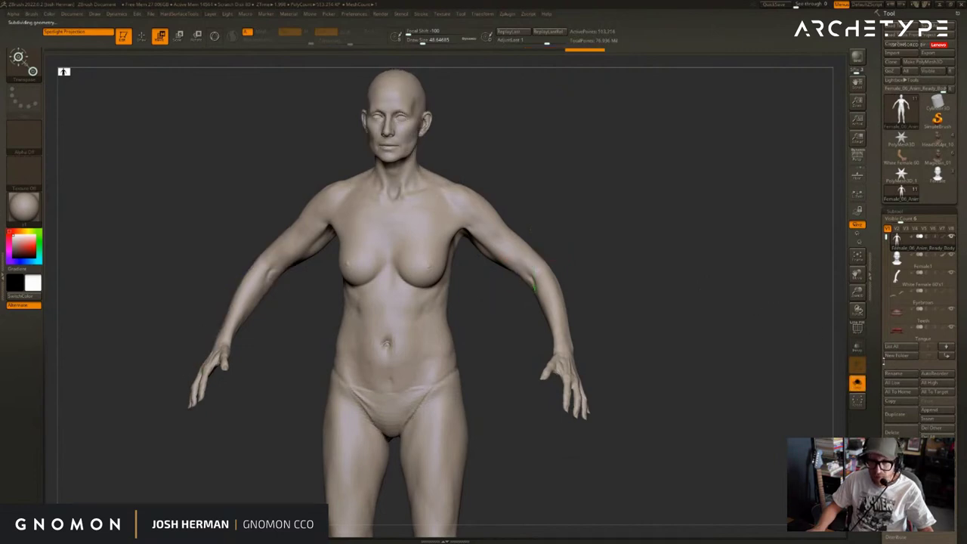
pyautogui.moveTo(883, 361); pyautogui.dragTo(876, 275)
pyautogui.click(897, 297)
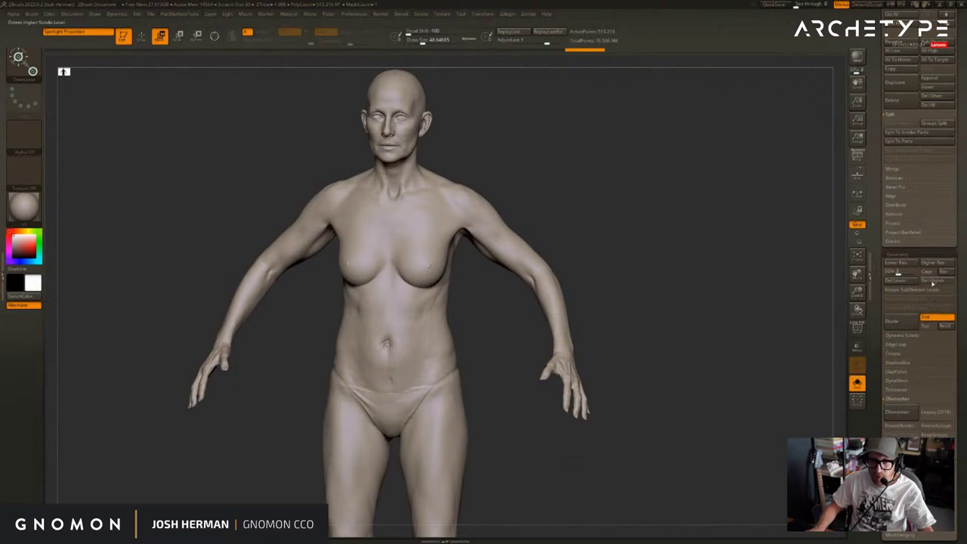
pyautogui.click(932, 282)
# Set the body's texture map to Texture Off and return to the subtool list
pyautogui.click(899, 254)
pyautogui.click(899, 427)
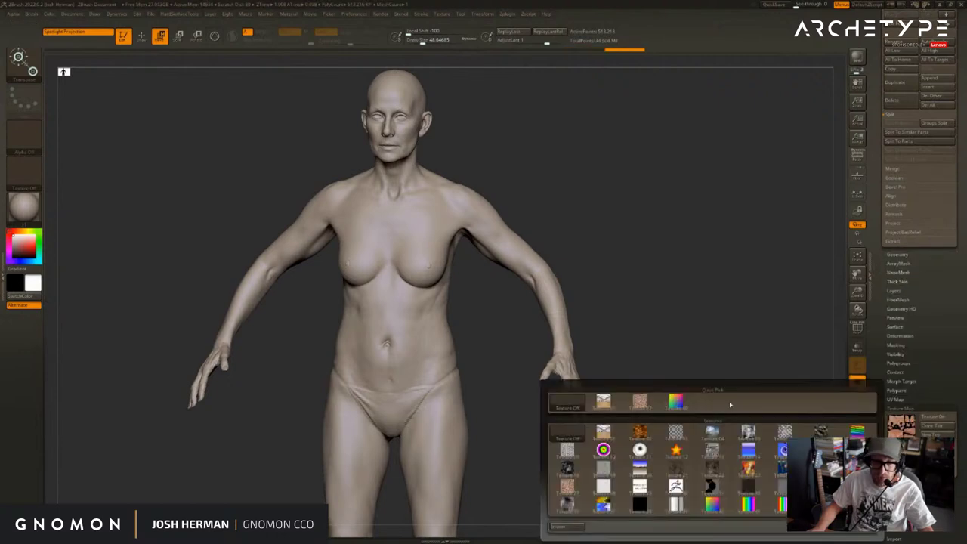
pyautogui.click(564, 401)
pyautogui.click(905, 393)
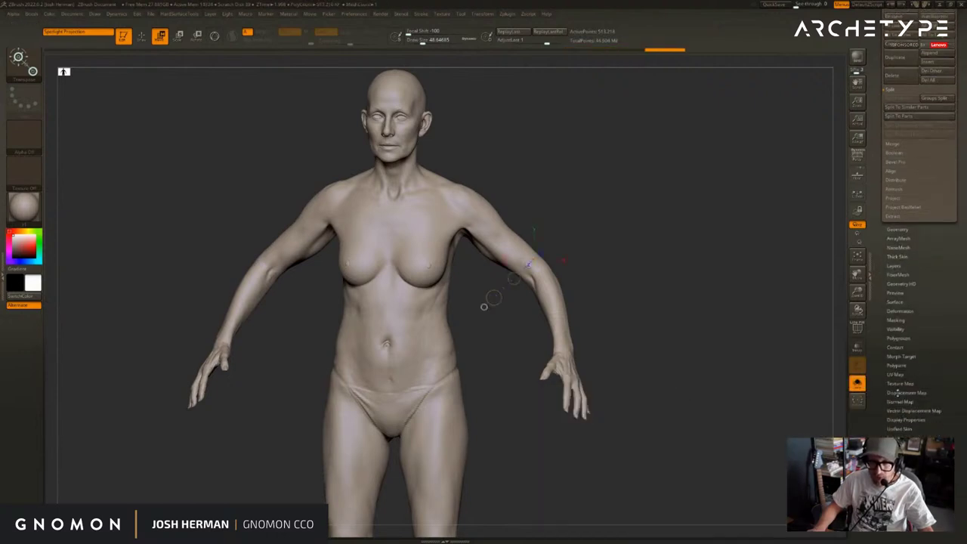
pyautogui.click(905, 393)
pyautogui.moveTo(936, 338); pyautogui.dragTo(936, 490)
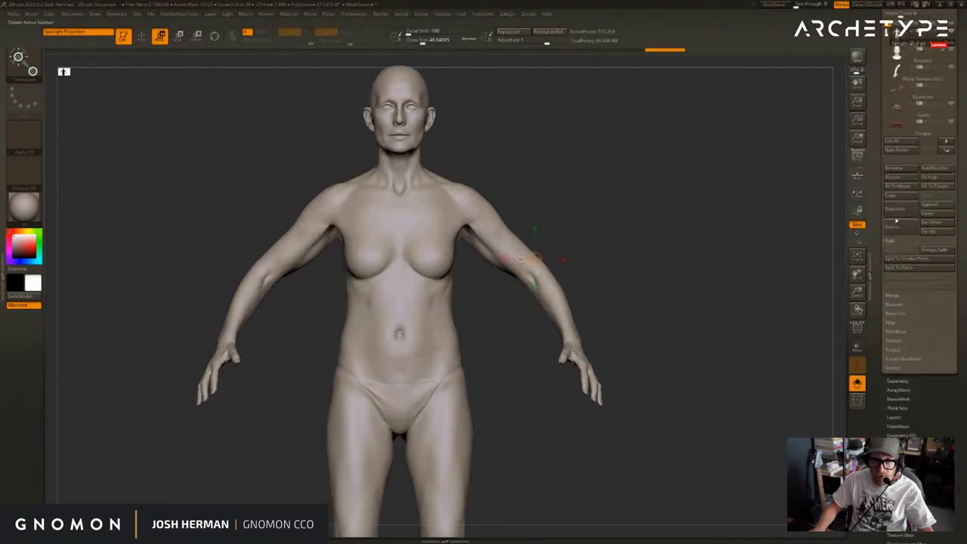
# Activate the full body to check it in isolation, and select the White Female 60's arm scan as the isolated subtool
pyautogui.moveTo(878, 84); pyautogui.dragTo(878, 289)
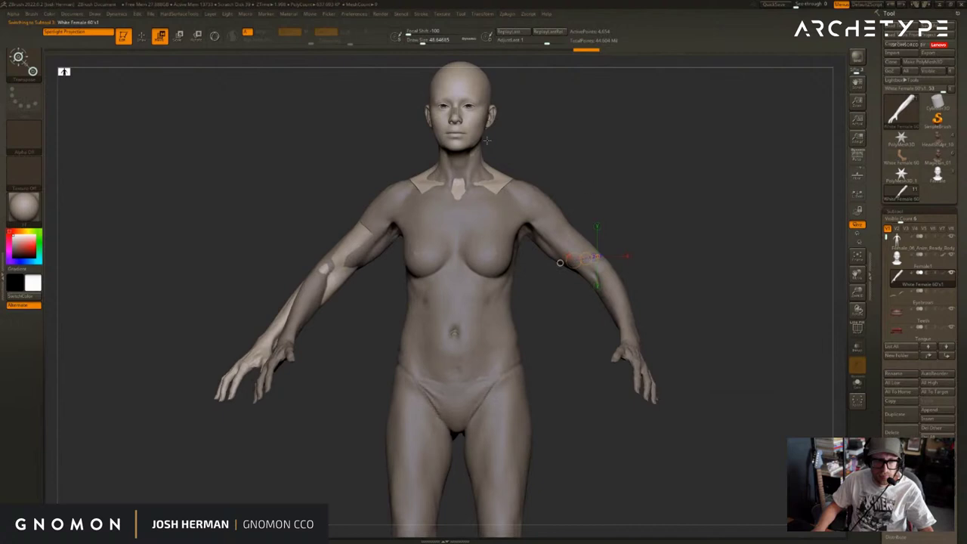
pyautogui.press('q')
pyautogui.keyDown('alt'); pyautogui.click(497, 212); pyautogui.keyUp('alt')
pyautogui.moveTo(593, 172)
pyautogui.keyDown('alt'); pyautogui.mouseDown()
pyautogui.moveTo(595, 211)
pyautogui.moveTo(625, 174)
pyautogui.mouseUp(); pyautogui.keyUp('alt')
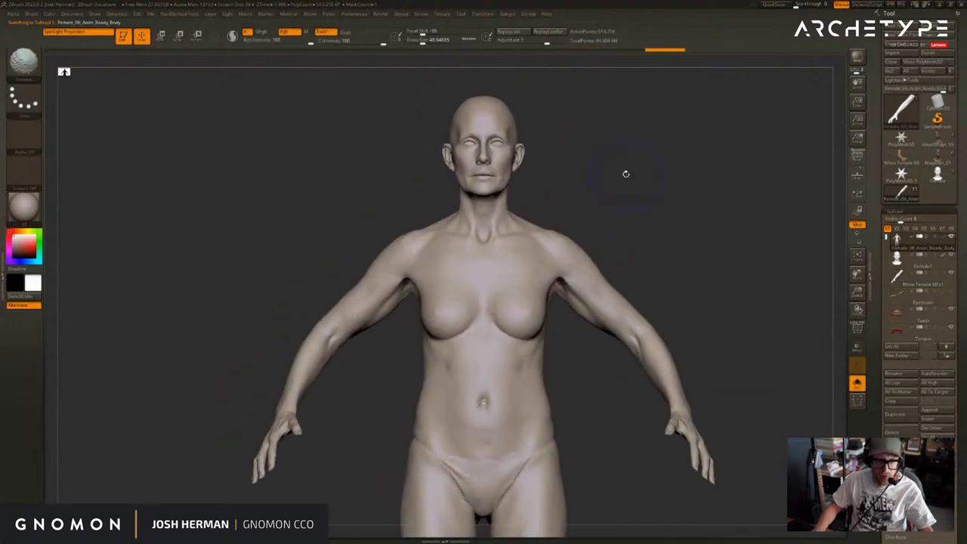
pyautogui.press('w')
pyautogui.press('q')
pyautogui.press('Down')
pyautogui.press('Down')
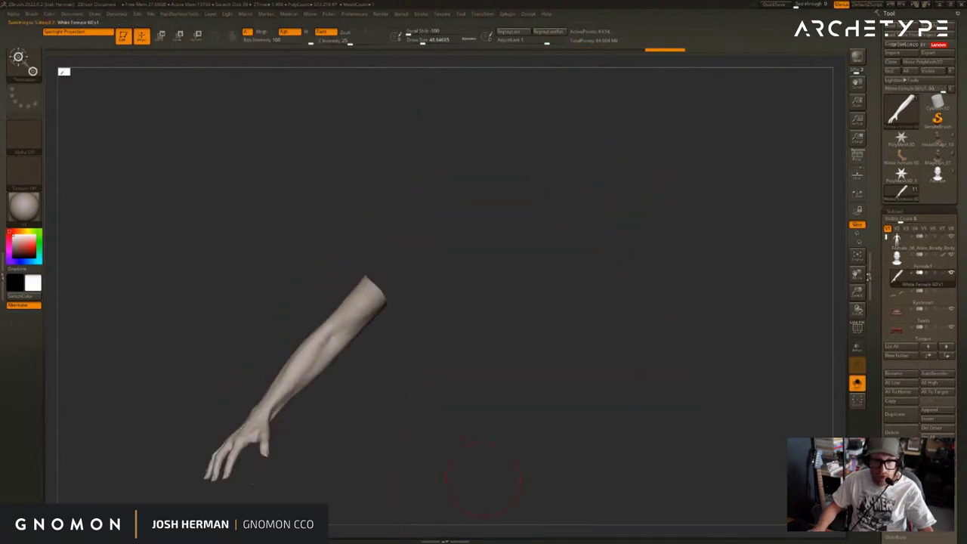
pyautogui.keyDown('alt'); pyautogui.moveTo(653, 219); pyautogui.dragTo(396, 105); pyautogui.keyUp('alt')
# Examine the isolated arm scan's detail at its higher subdivision levels and return it to the lowest level
pyautogui.hotkey('shift', 's')
pyautogui.click(503, 14)
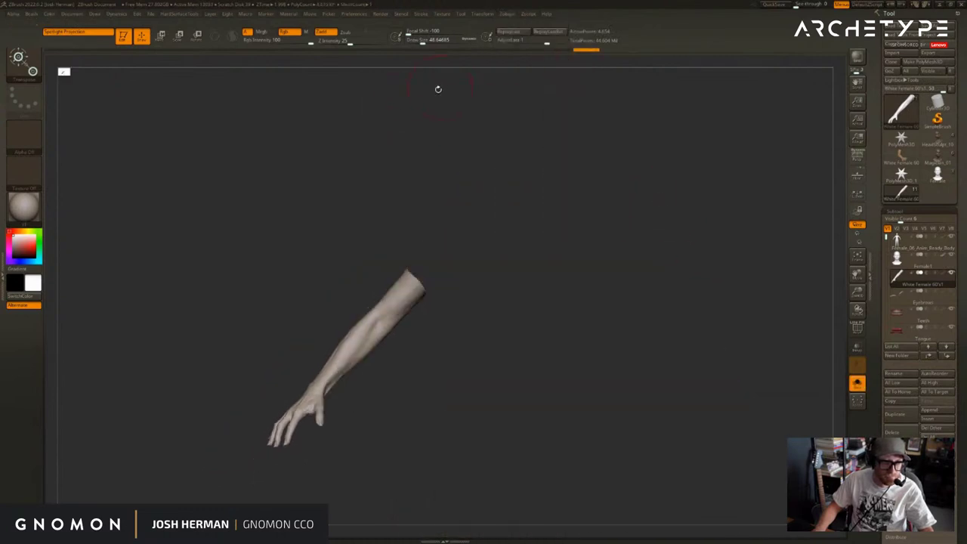
pyautogui.hotkey('ctrl', 'd')
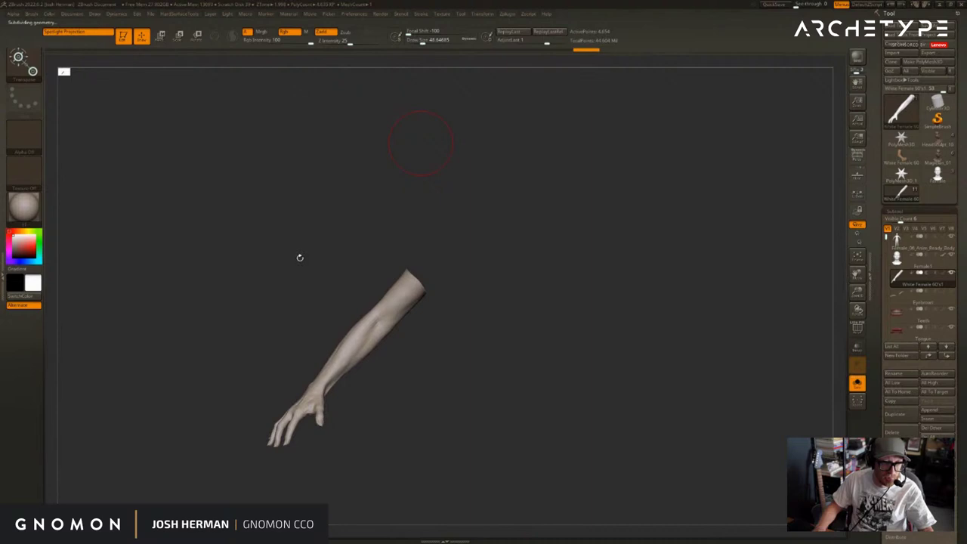
pyautogui.moveTo(284, 262); pyautogui.dragTo(618, 303)
pyautogui.hotkey('ctrl', 'd')
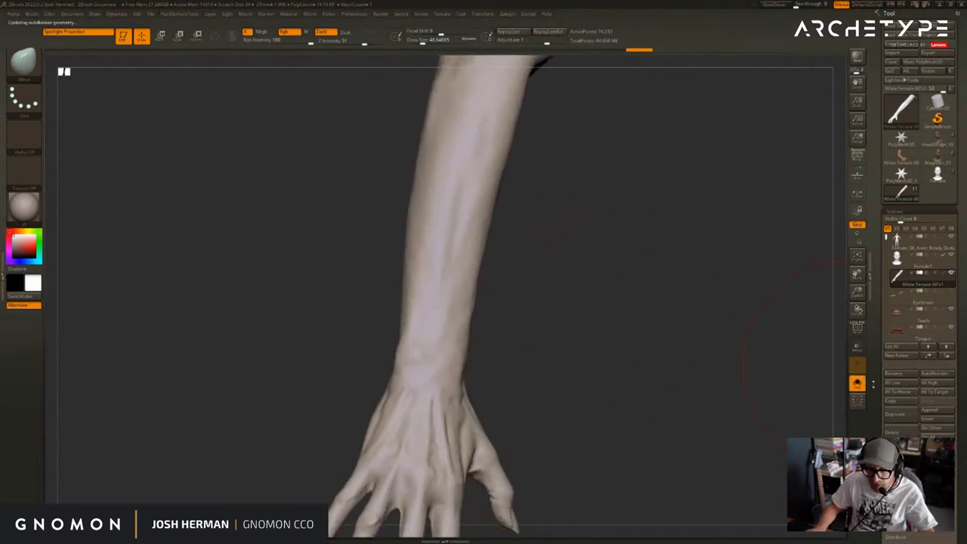
pyautogui.moveTo(873, 383); pyautogui.dragTo(870, 281)
pyautogui.click(899, 147)
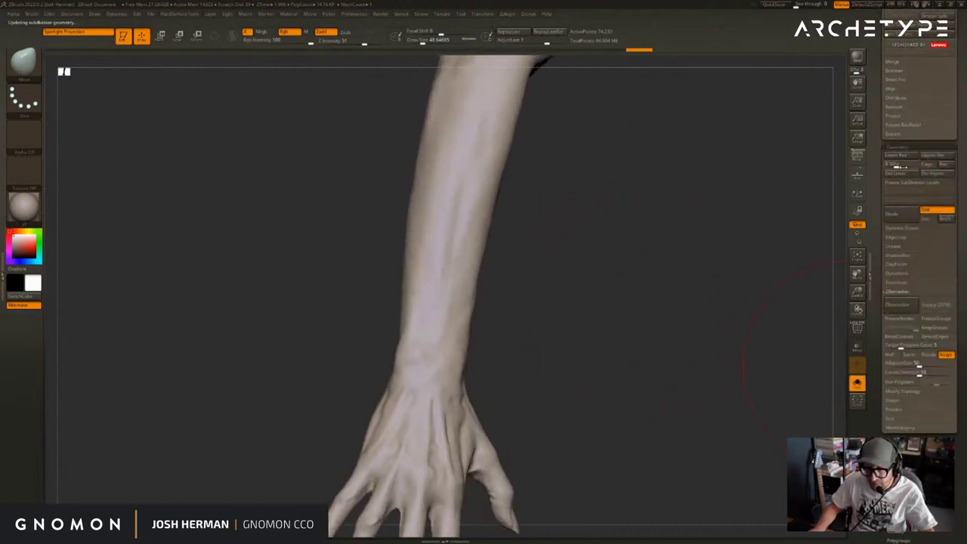
pyautogui.moveTo(902, 167); pyautogui.dragTo(910, 165)
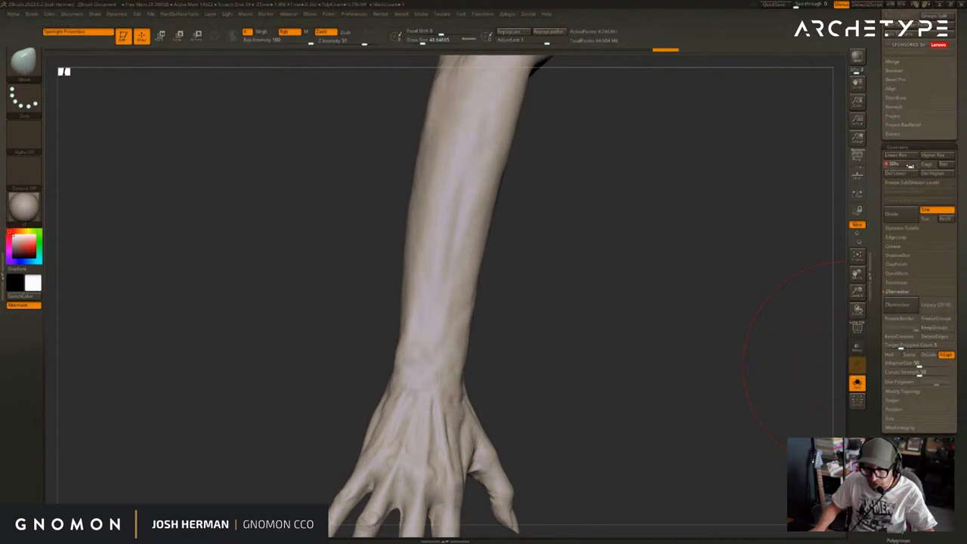
pyautogui.moveTo(729, 192); pyautogui.dragTo(675, 256)
pyautogui.moveTo(906, 164); pyautogui.dragTo(880, 423)
pyautogui.keyDown('alt'); pyautogui.moveTo(799, 279); pyautogui.dragTo(480, 428); pyautogui.keyUp('alt')
# Mirror the arm scan with SubTool Master across the Y axis, using the Merge into one SubTool option
pyautogui.click(505, 14)
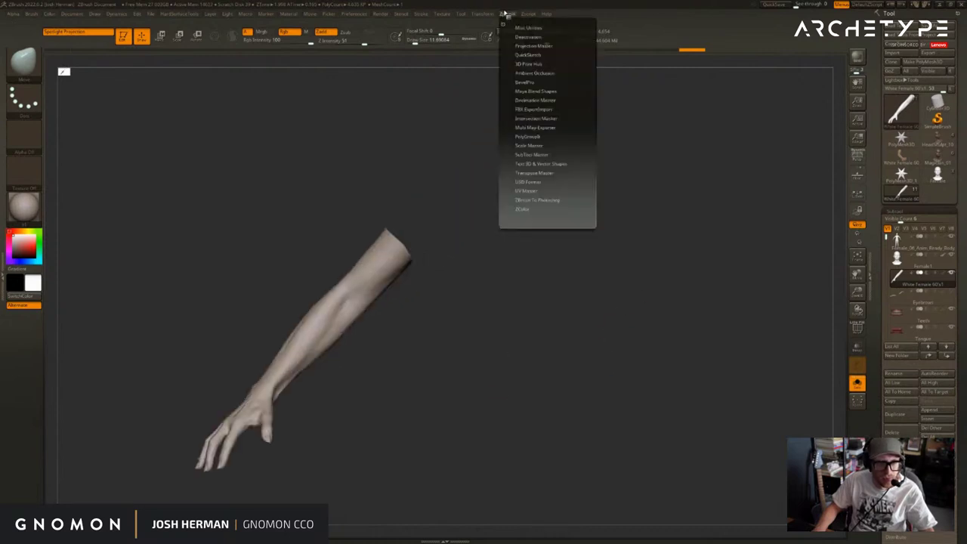
pyautogui.click(529, 145)
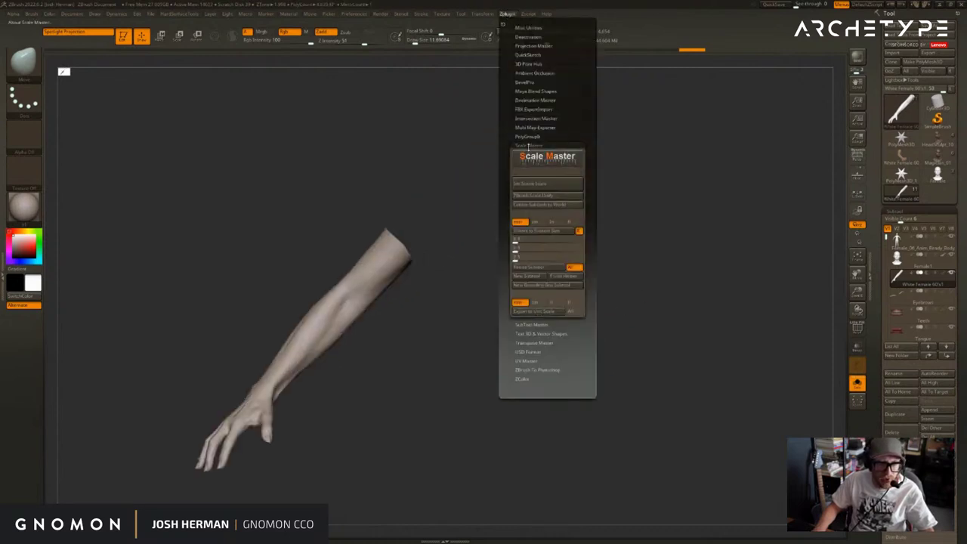
pyautogui.click(529, 145)
pyautogui.click(530, 154)
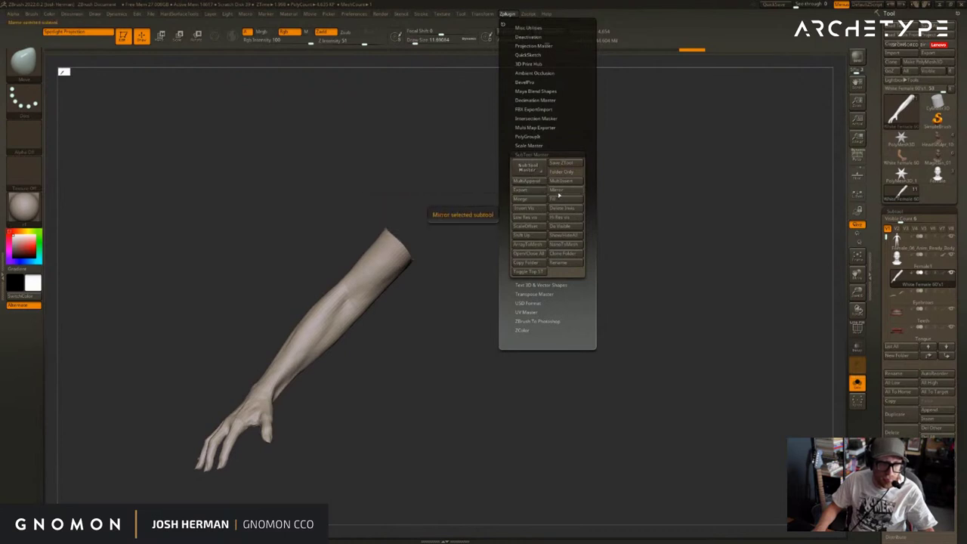
pyautogui.click(557, 190)
pyautogui.click(429, 138)
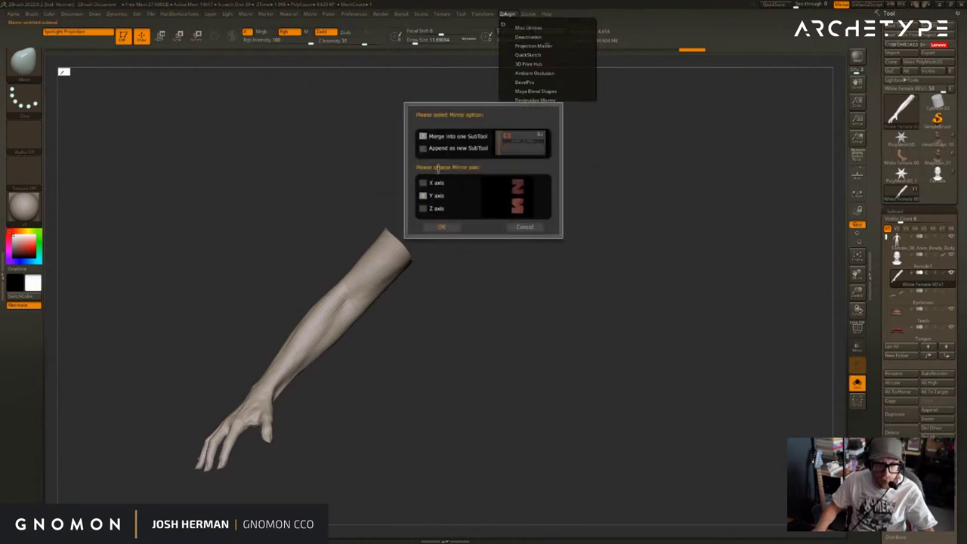
pyautogui.click(442, 227)
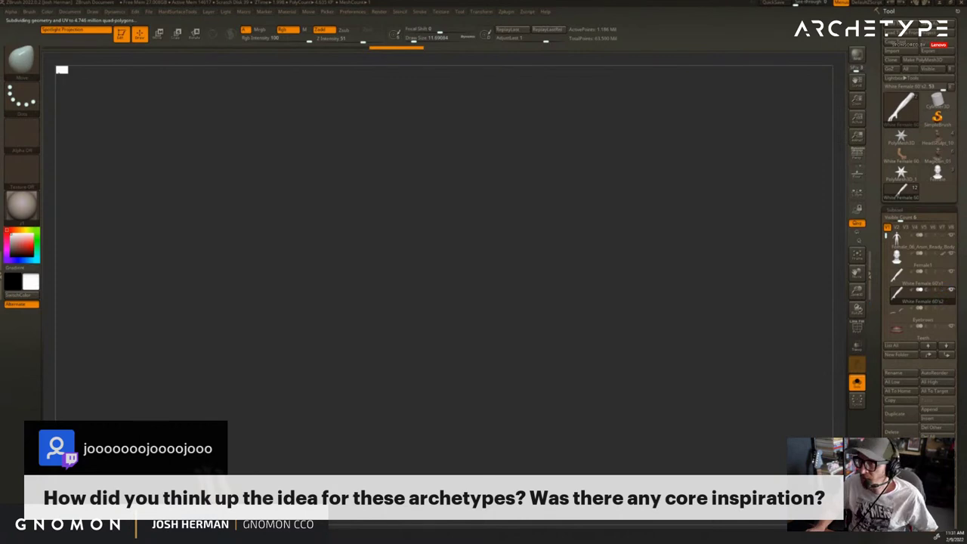
# Switch to the Archetype Trello board in the browser, examine the wheel image in The Archetypes card and close the card
pyautogui.hotkey('alt', 'Tab')
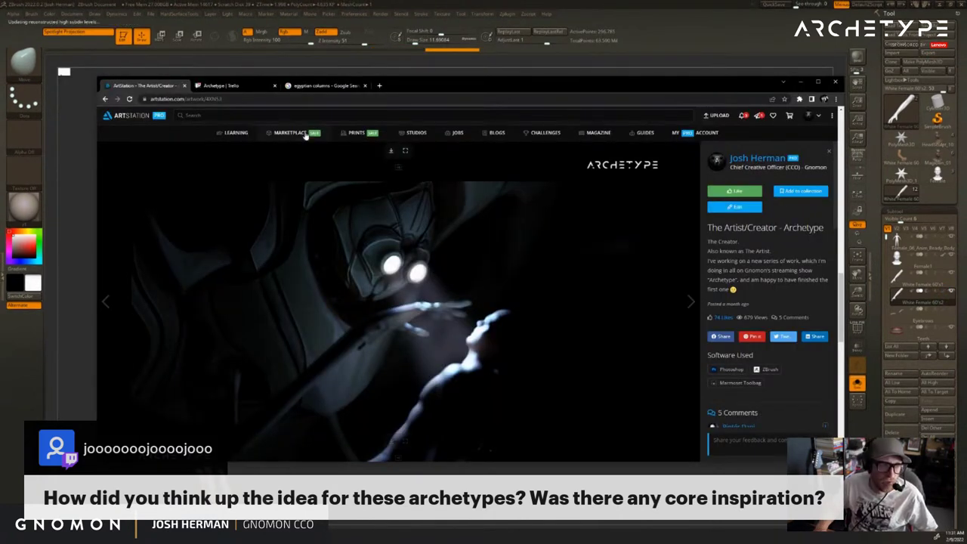
pyautogui.click(226, 87)
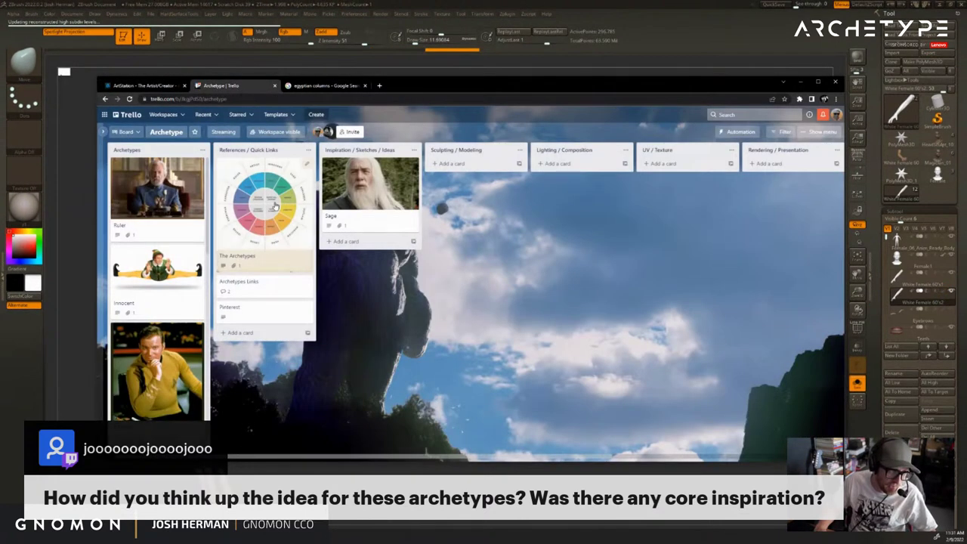
pyautogui.click(275, 205)
pyautogui.doubleClick(485, 87)
pyautogui.click(459, 98)
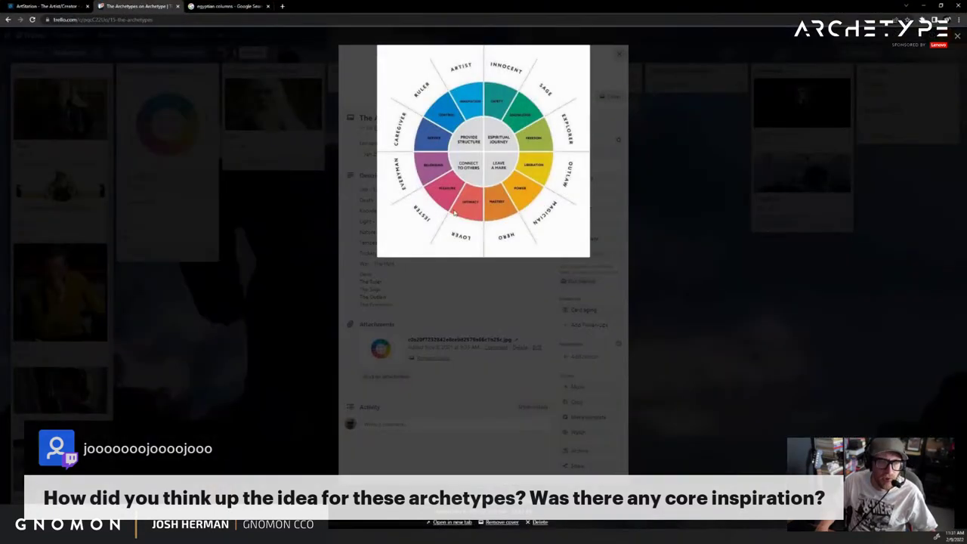
pyautogui.keyDown('ctrl'); pyautogui.scroll(2, 454, 212); pyautogui.keyUp('ctrl')
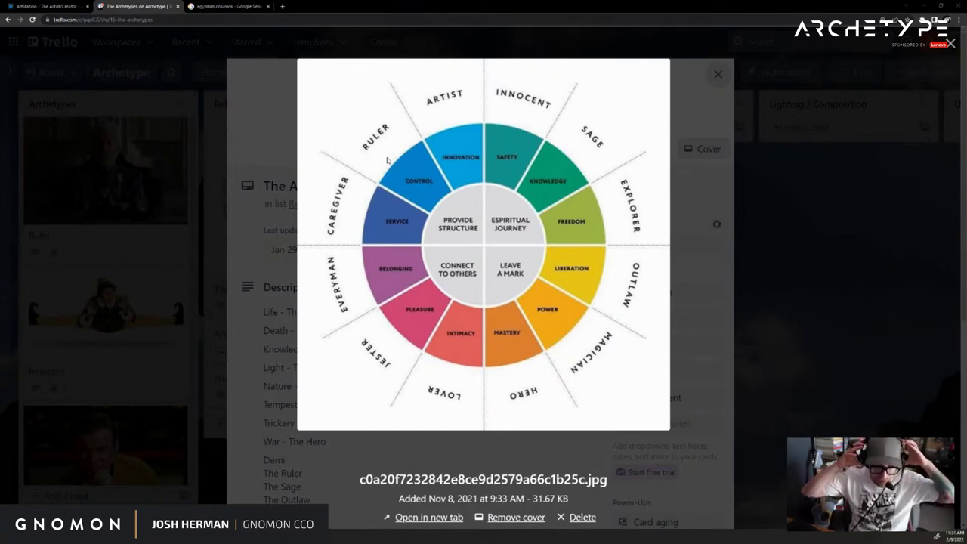
pyautogui.click(813, 181)
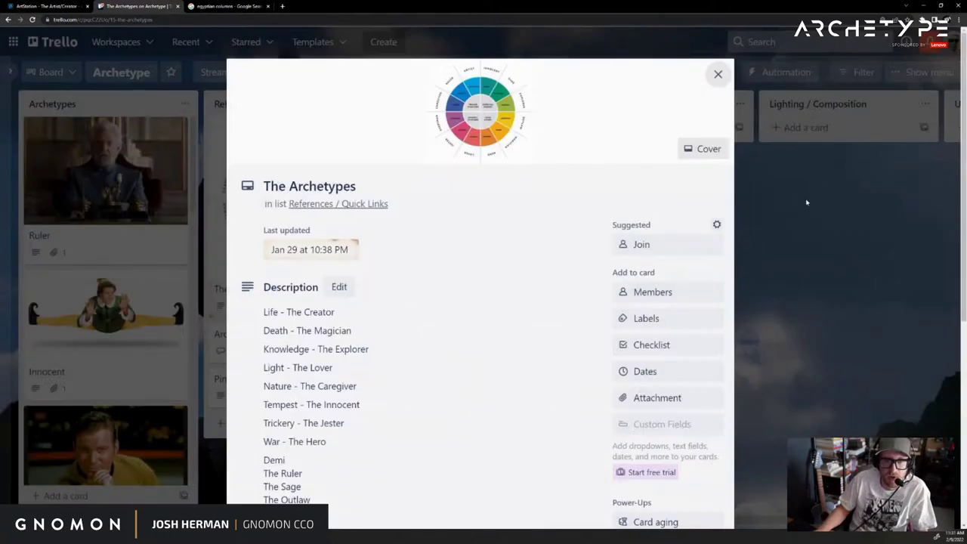
pyautogui.click(852, 227)
# Open the Pantheon card in the Story Ideas list and read through its description and story comments
pyautogui.moveTo(853, 227); pyautogui.dragTo(128, 239)
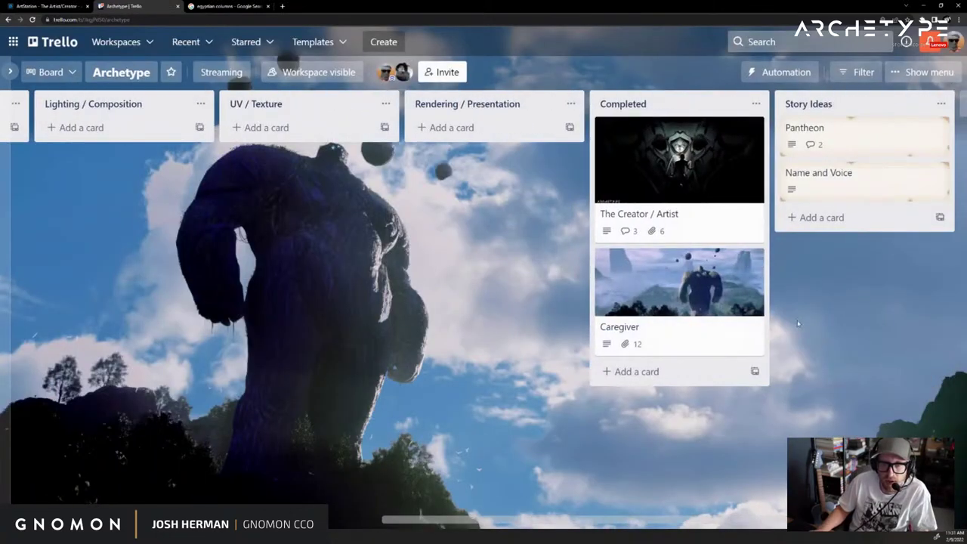
pyautogui.click(831, 136)
pyautogui.scroll(-3, 380, 337)
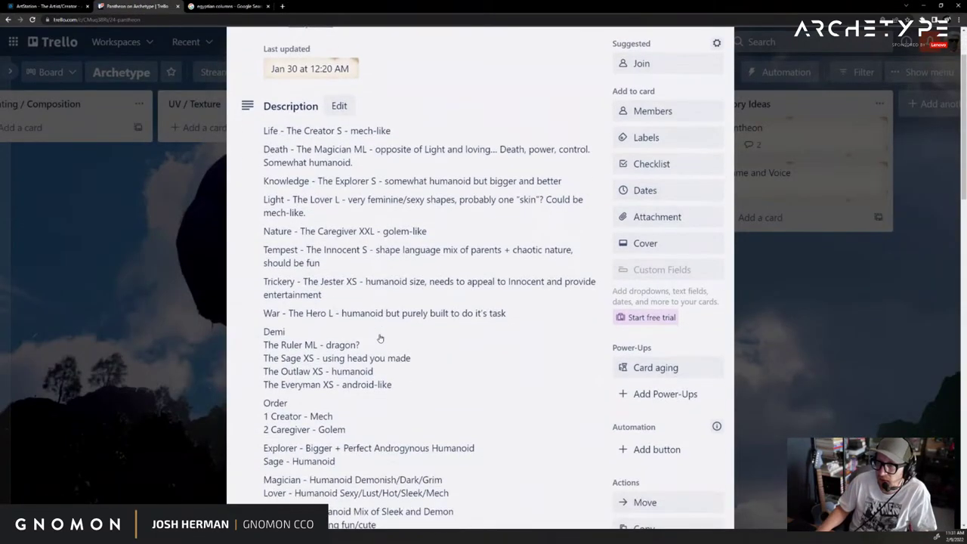
pyautogui.scroll(-15, 305, 234)
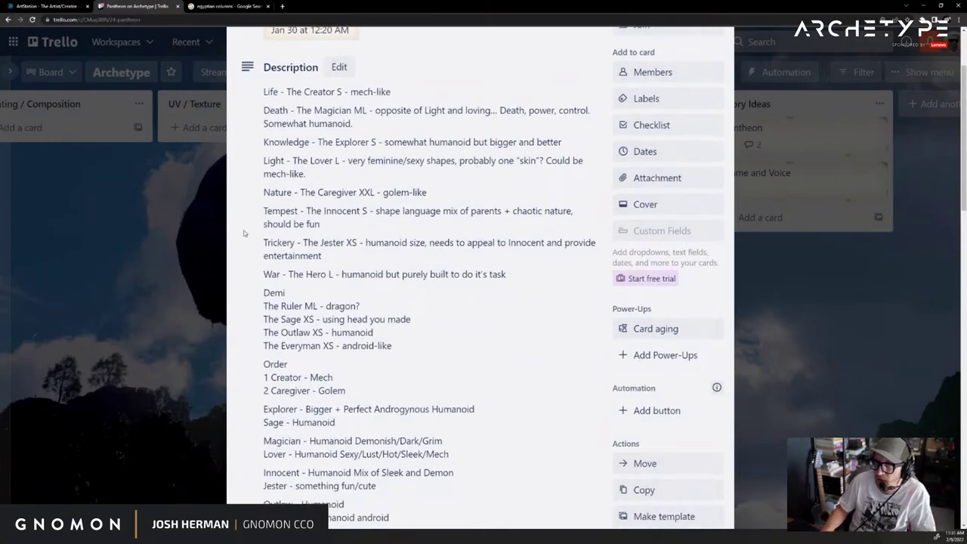
pyautogui.scroll(-5, 305, 234)
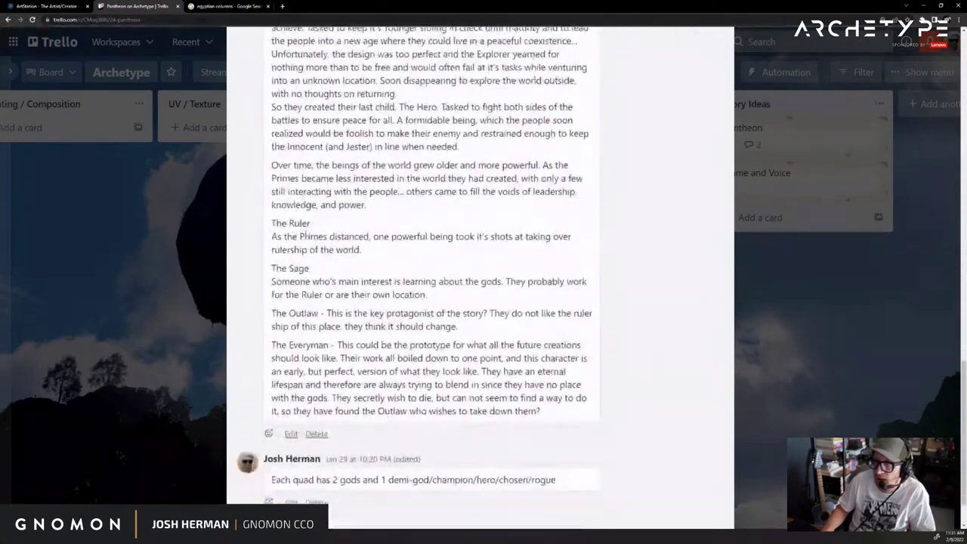
pyautogui.scroll(9, 313, 242)
pyautogui.scroll(-4, 327, 250)
pyautogui.scroll(-3, 326, 251)
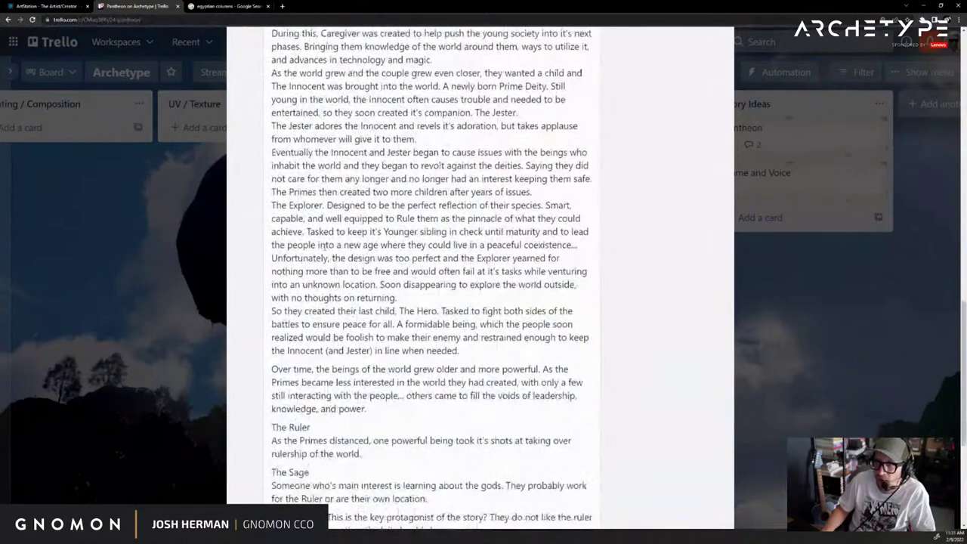
pyautogui.scroll(15, 327, 251)
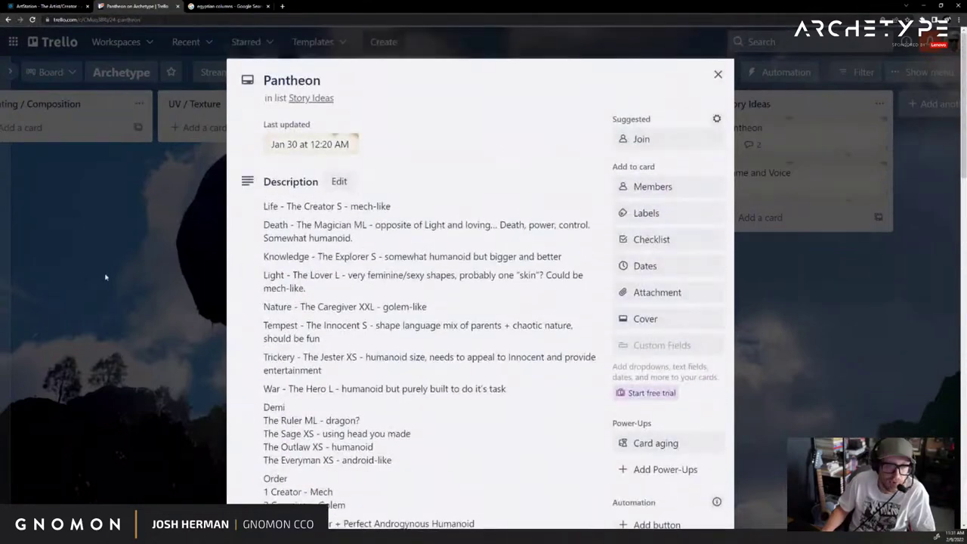
# Close the Pantheon card and review the whole Trello board from Archetypes to Story Ideas
pyautogui.click(93, 278)
pyautogui.moveTo(105, 286); pyautogui.dragTo(677, 354)
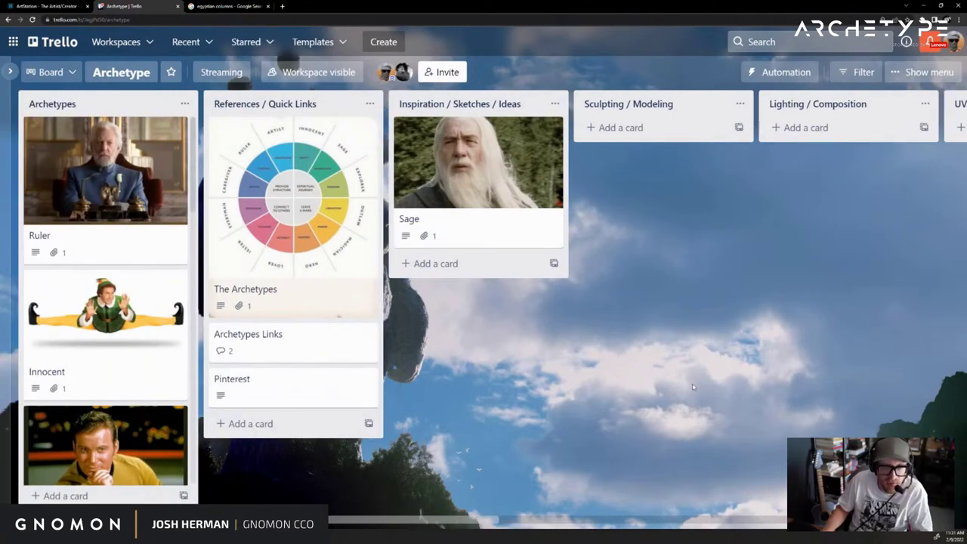
pyautogui.keyDown('ctrl'); pyautogui.scroll(-2, 593, 378); pyautogui.keyUp('ctrl')
pyautogui.keyDown('ctrl'); pyautogui.scroll(-2, 546, 373); pyautogui.keyUp('ctrl')
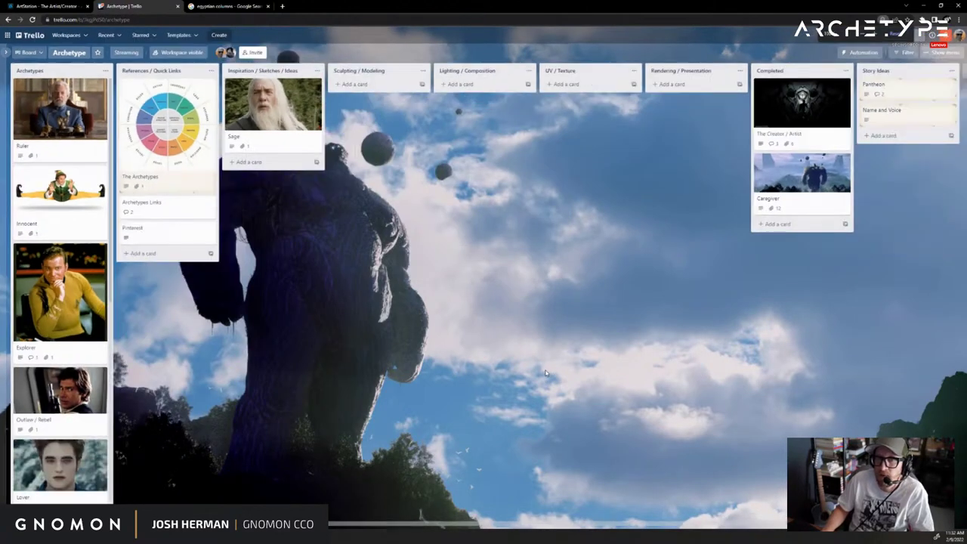
# Close the Egyptian columns search tab, return to ZBrush and let the unresponsive program continue
pyautogui.click(219, 6)
pyautogui.click(268, 6)
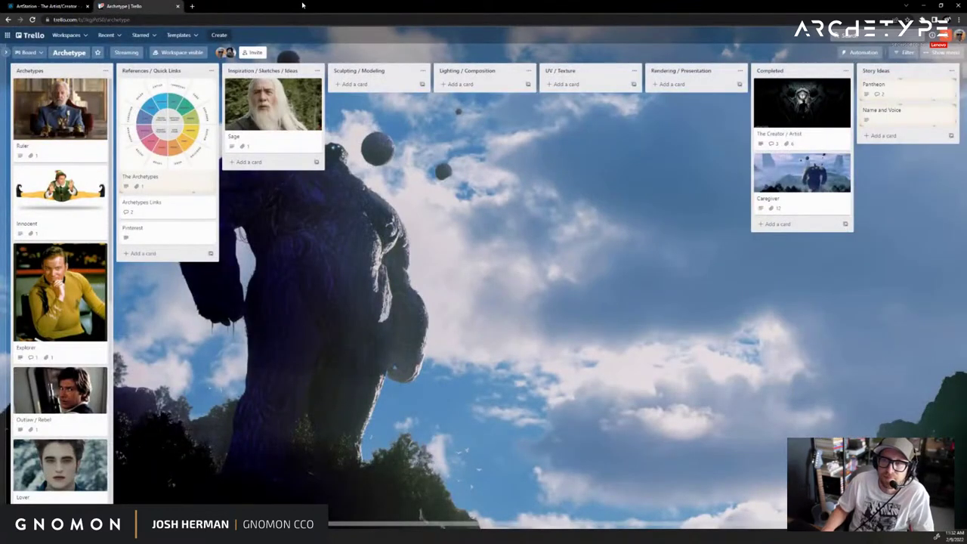
pyautogui.doubleClick(305, 4)
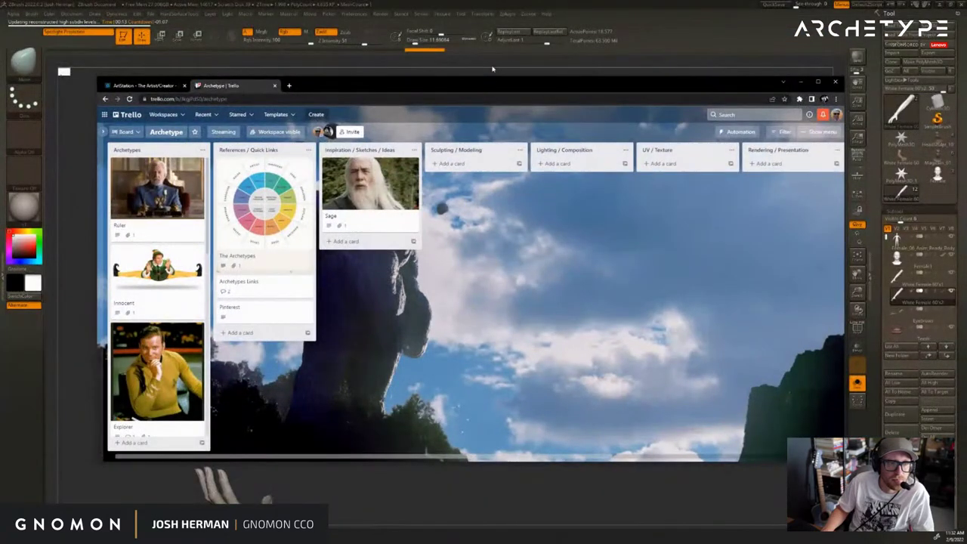
pyautogui.click(726, 30)
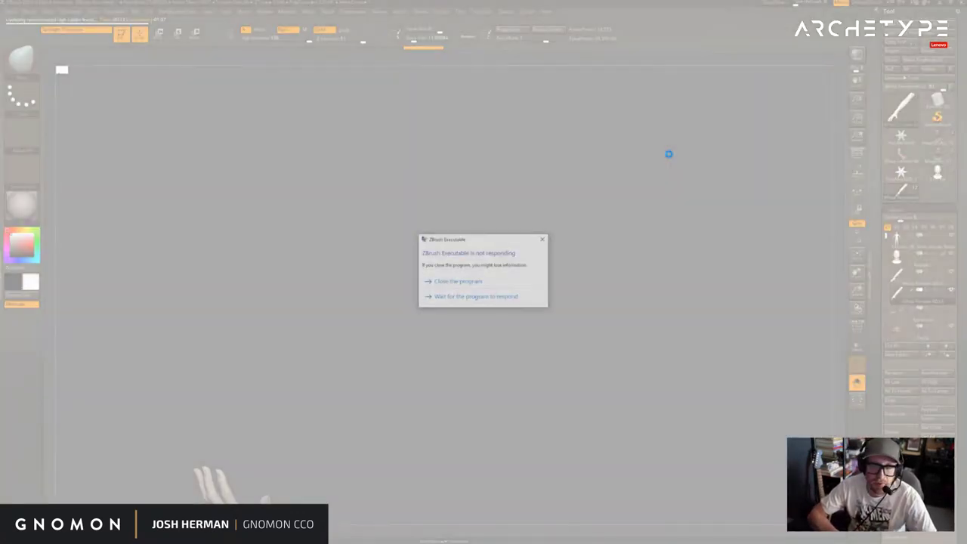
pyautogui.click(478, 298)
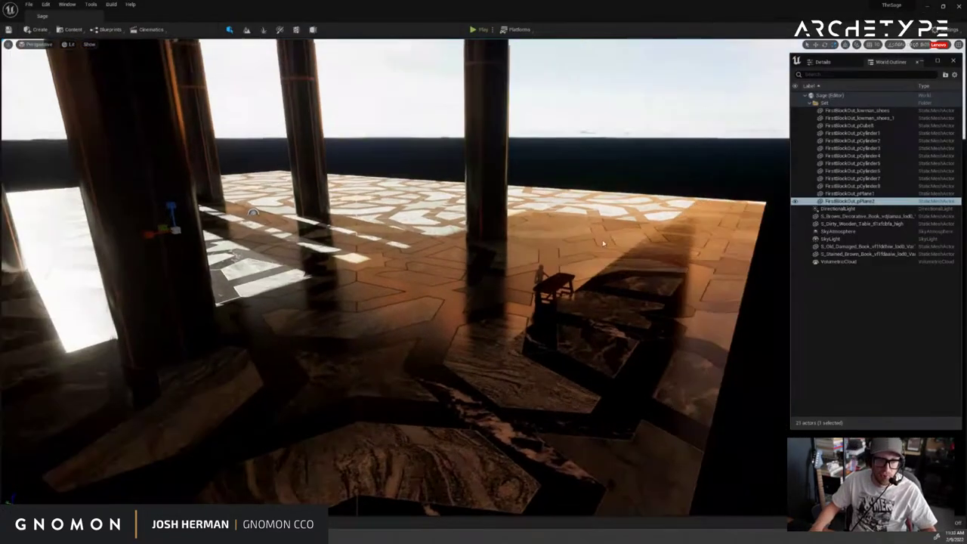
# Look at the blockout figure beside the table in the Unreal Sage scene and switch back to ZBrush
pyautogui.moveTo(603, 243); pyautogui.dragTo(626, 253, button='right')
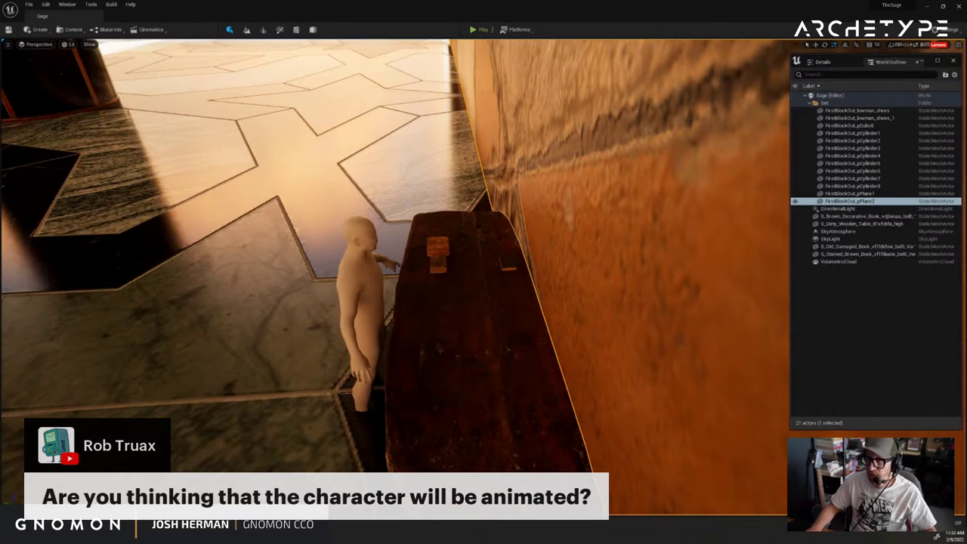
pyautogui.hotkey('alt', 'Tab')
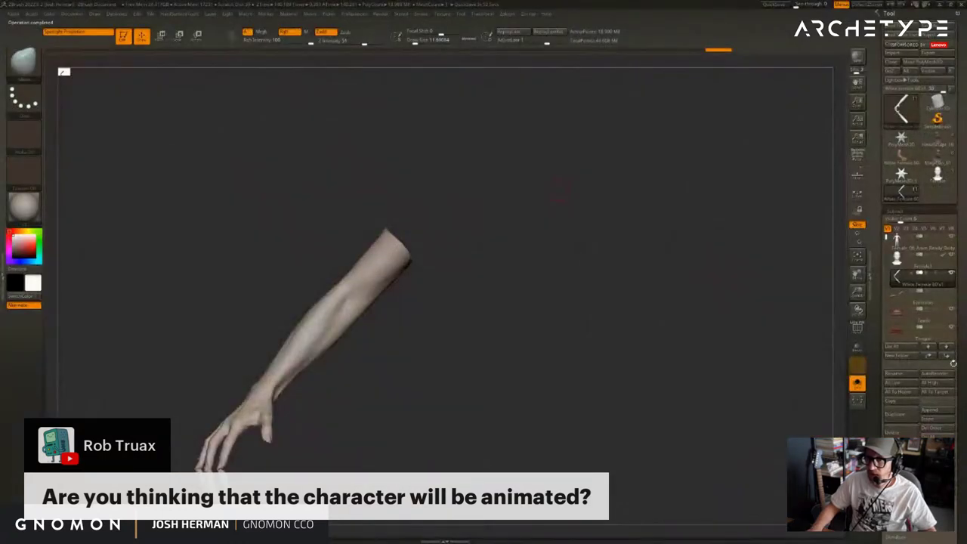
# Inspect the mirrored arm's hands up close and undo the mirroring
pyautogui.moveTo(760, 292); pyautogui.dragTo(750, 296)
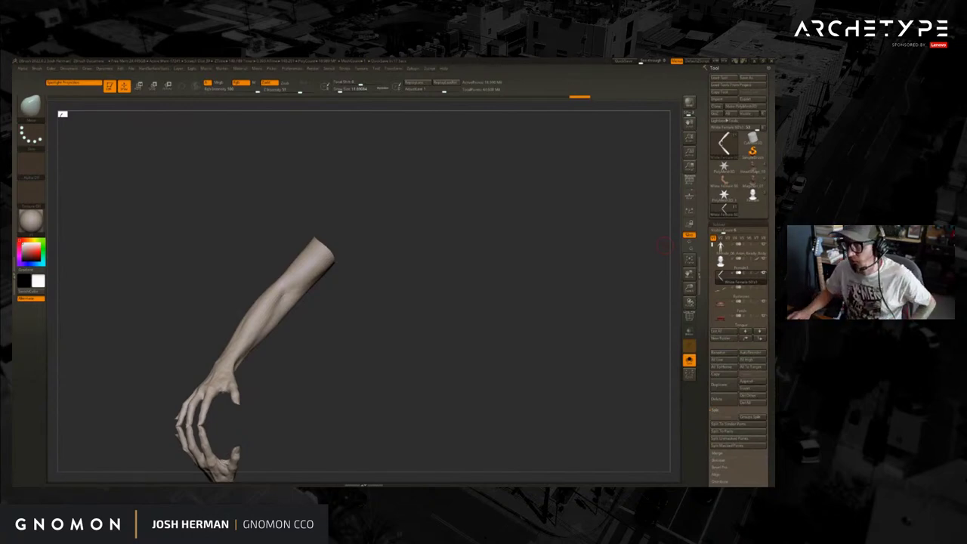
pyautogui.moveTo(583, 318); pyautogui.dragTo(581, 228)
pyautogui.keyDown('alt'); pyautogui.moveTo(487, 289); pyautogui.dragTo(593, 190); pyautogui.keyUp('alt')
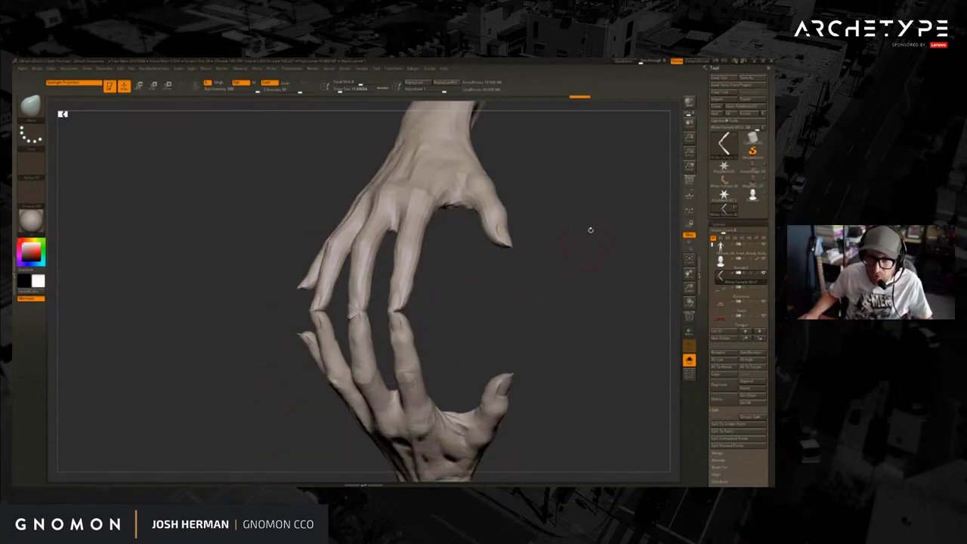
pyautogui.moveTo(590, 230)
pyautogui.mouseDown()
pyautogui.moveTo(566, 276)
pyautogui.moveTo(557, 218)
pyautogui.moveTo(546, 272)
pyautogui.moveTo(570, 209)
pyautogui.moveTo(526, 284)
pyautogui.mouseUp()
pyautogui.hotkey('ctrl', 'z')
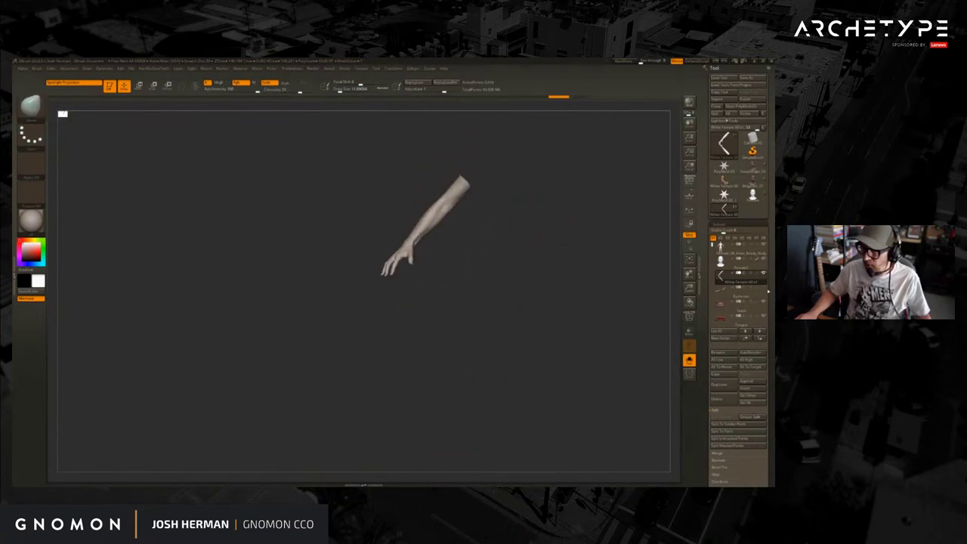
# Compare the arm scan's subdivision levels up close on the hand and delete its higher subdivision levels
pyautogui.scroll(-5, 727, 369)
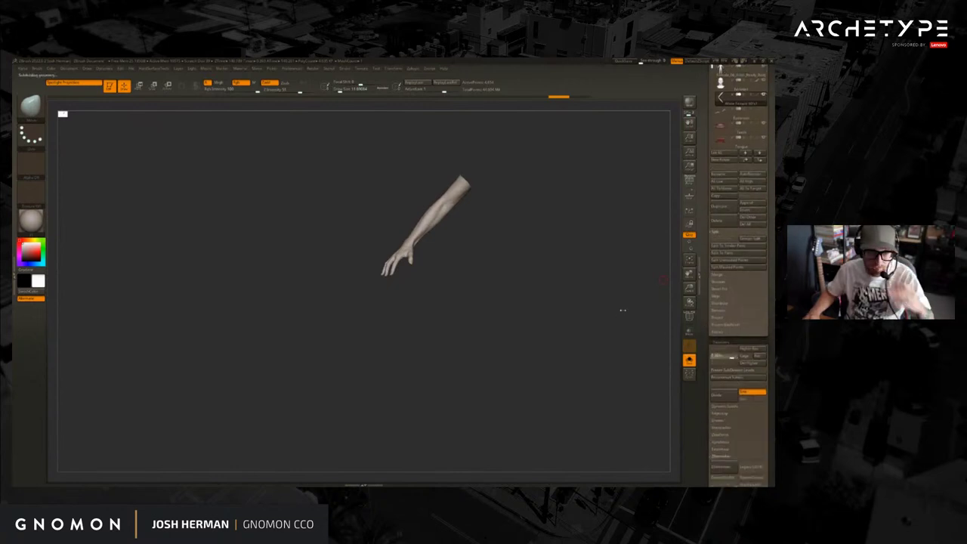
pyautogui.keyDown('alt'); pyautogui.moveTo(632, 298); pyautogui.dragTo(585, 309); pyautogui.keyUp('alt')
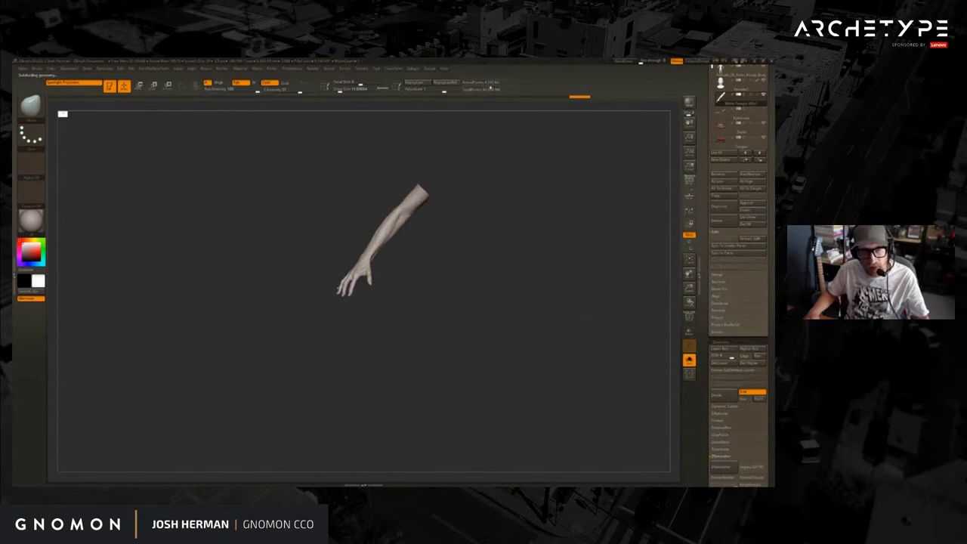
pyautogui.keyDown('alt'); pyautogui.moveTo(535, 196); pyautogui.dragTo(571, 334); pyautogui.keyUp('alt')
pyautogui.keyDown('alt'); pyautogui.moveTo(571, 334); pyautogui.dragTo(649, 235); pyautogui.keyUp('alt')
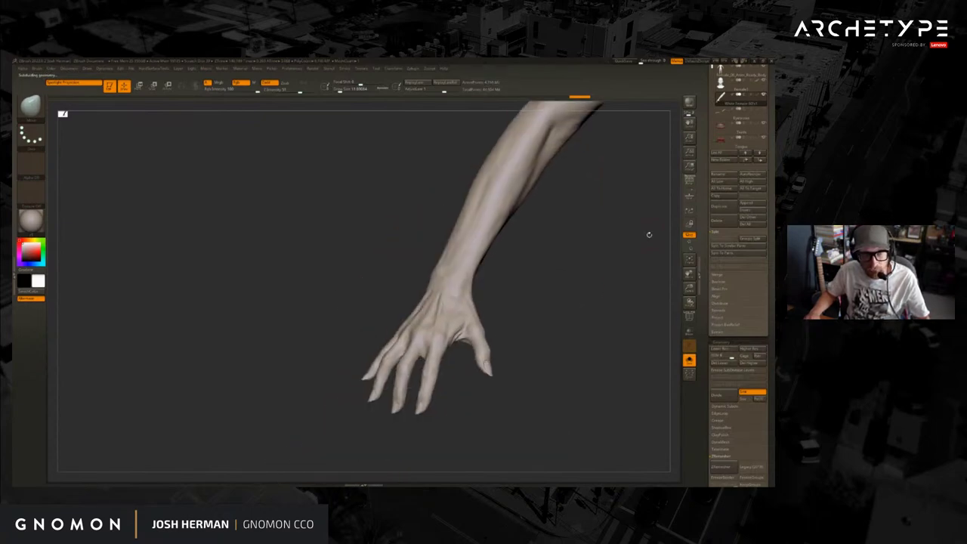
pyautogui.keyDown('alt'); pyautogui.moveTo(552, 291); pyautogui.dragTo(600, 309); pyautogui.keyUp('alt')
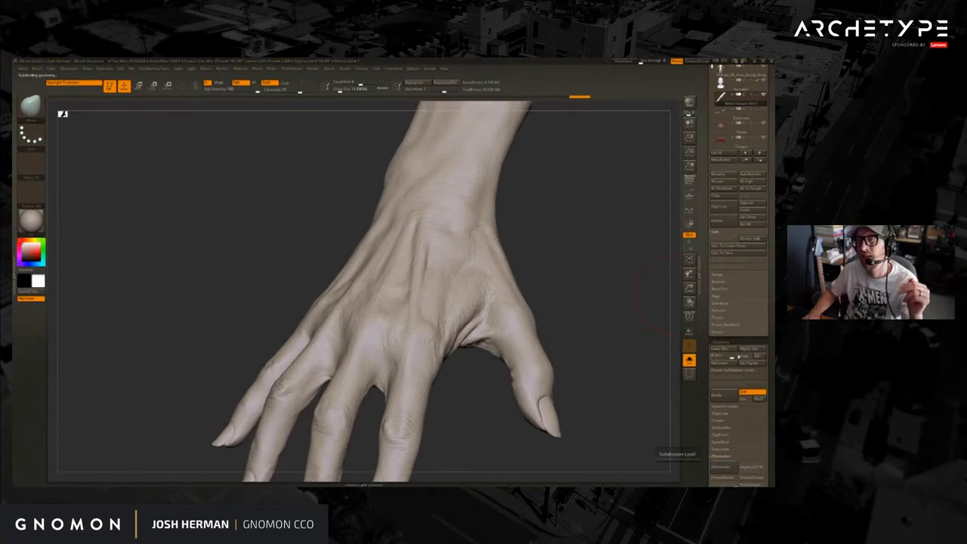
pyautogui.moveTo(578, 223); pyautogui.dragTo(590, 239)
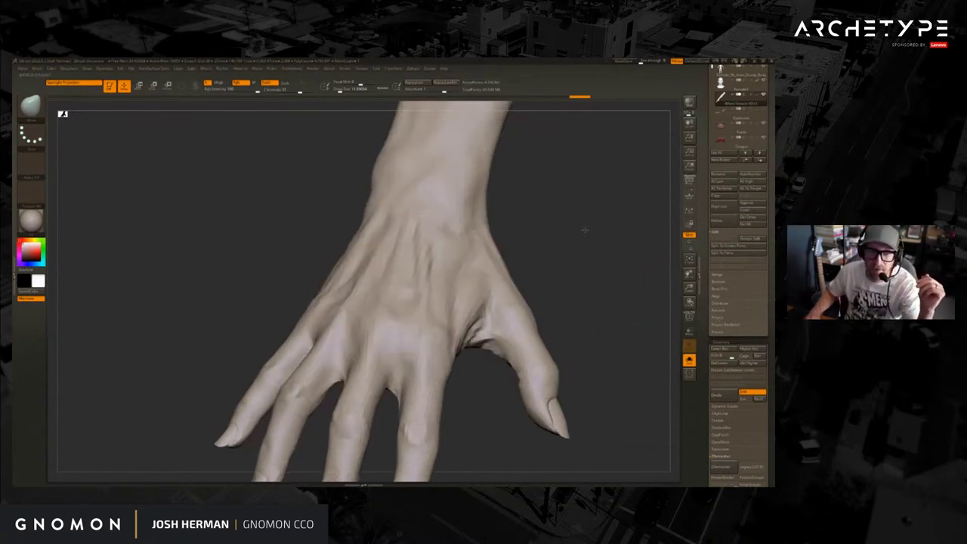
pyautogui.click(757, 365)
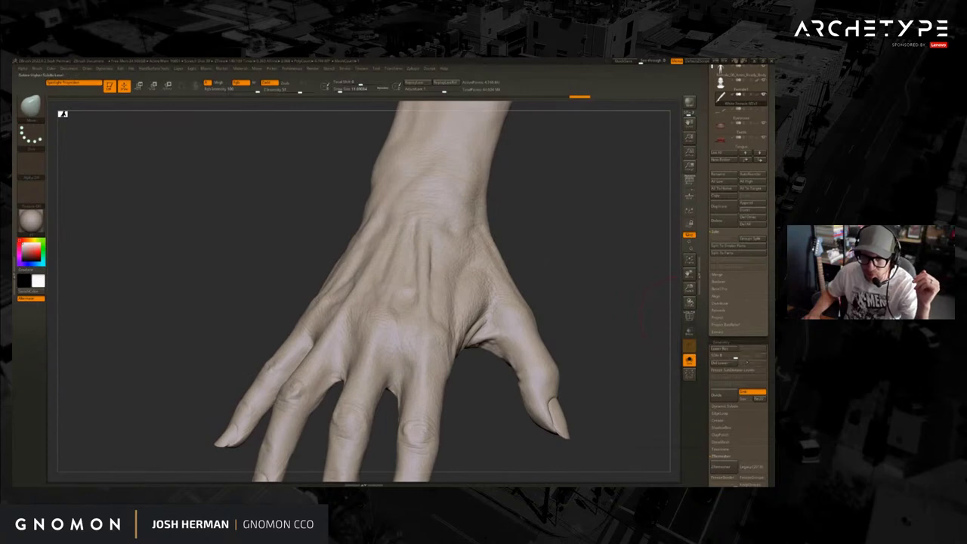
pyautogui.moveTo(613, 295); pyautogui.dragTo(467, 174)
pyautogui.click(753, 366)
pyautogui.moveTo(705, 121); pyautogui.dragTo(702, 195)
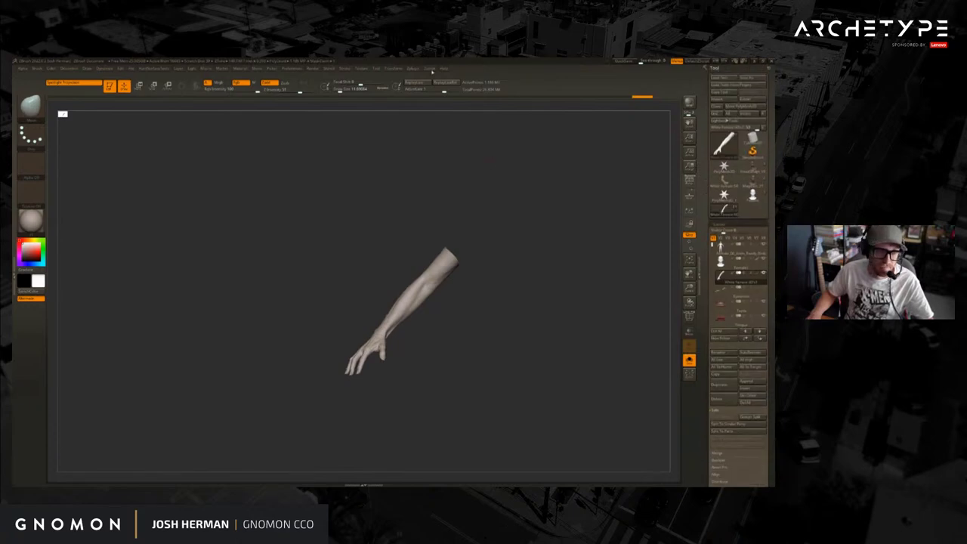
# Mirror the arm scan across the X axis, merging both arms into one SubTool
pyautogui.click(415, 68)
pyautogui.click(451, 209)
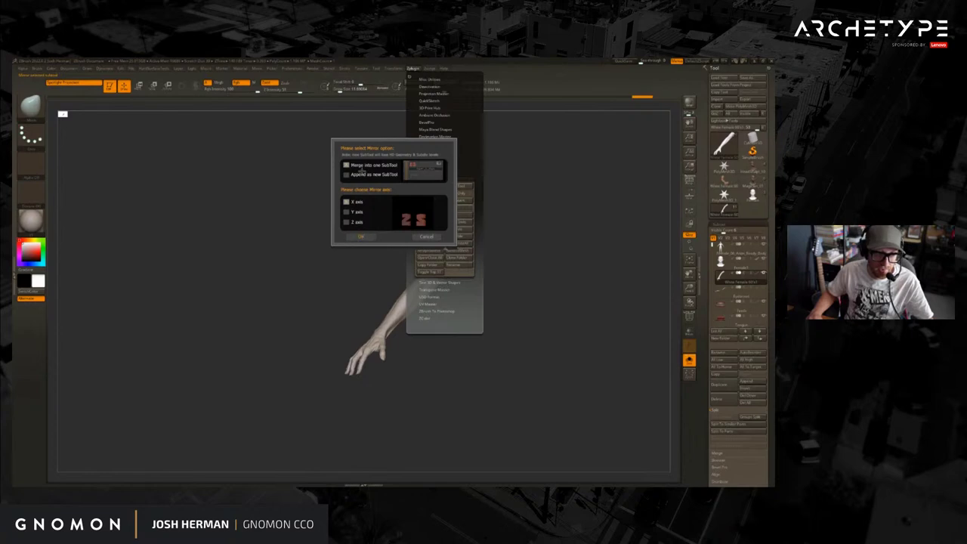
pyautogui.click(361, 234)
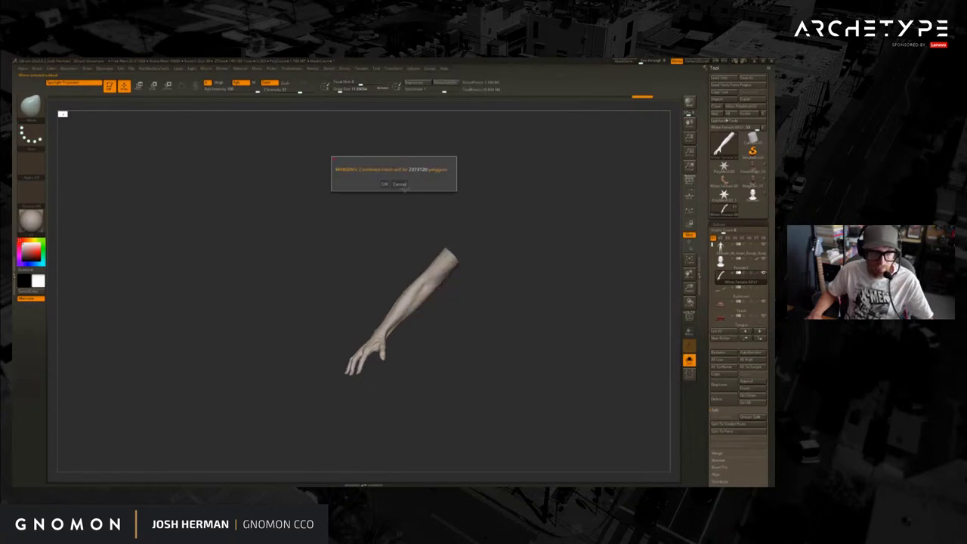
pyautogui.click(385, 184)
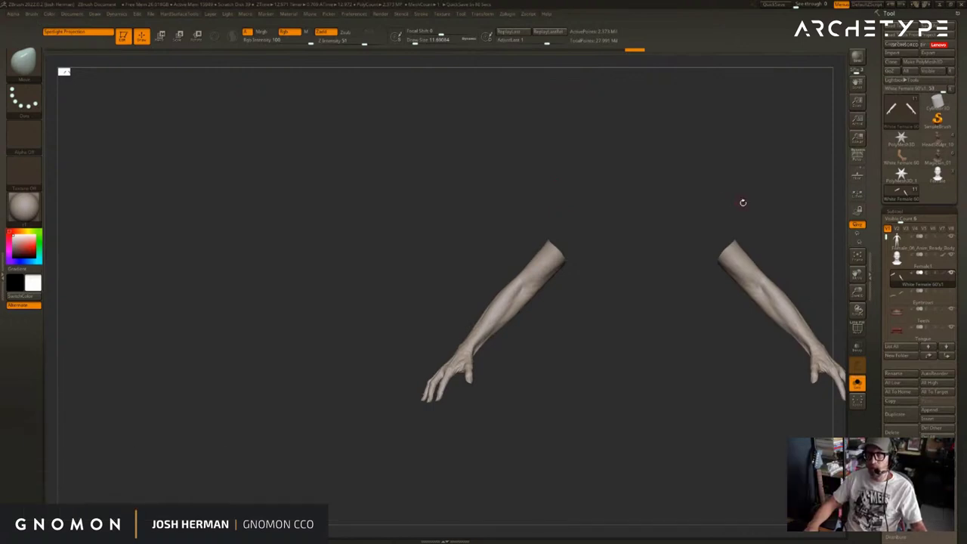
# Show all SubTools again, select the full female body and turn on its polygroup wireframe
pyautogui.moveTo(738, 199); pyautogui.dragTo(507, 203)
pyautogui.hotkey('shift', 'alt', 's')
pyautogui.moveTo(583, 205); pyautogui.dragTo(594, 240)
pyautogui.keyDown('alt'); pyautogui.click(486, 369); pyautogui.keyUp('alt')
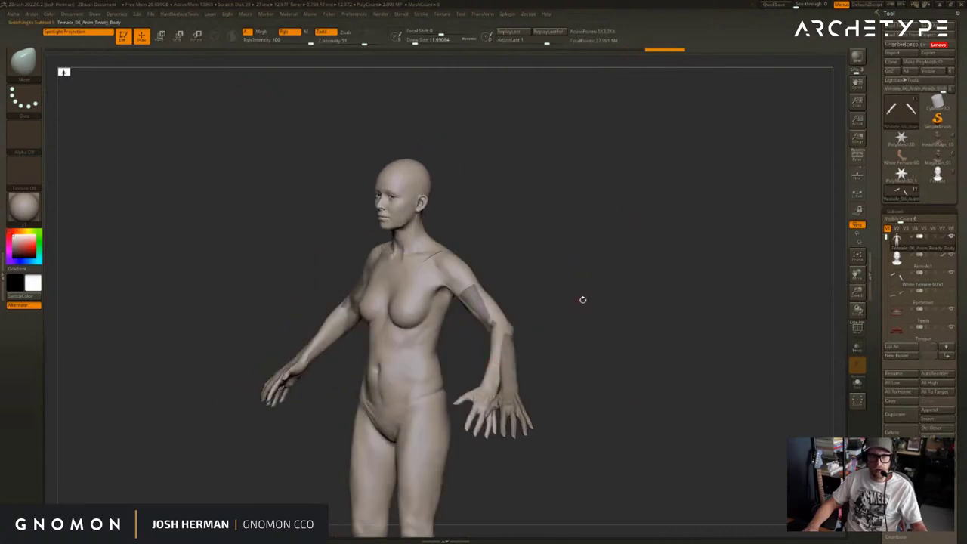
pyautogui.moveTo(582, 300)
pyautogui.mouseDown()
pyautogui.moveTo(646, 285)
pyautogui.moveTo(666, 235)
pyautogui.mouseUp()
pyautogui.hotkey('shift', 'f')
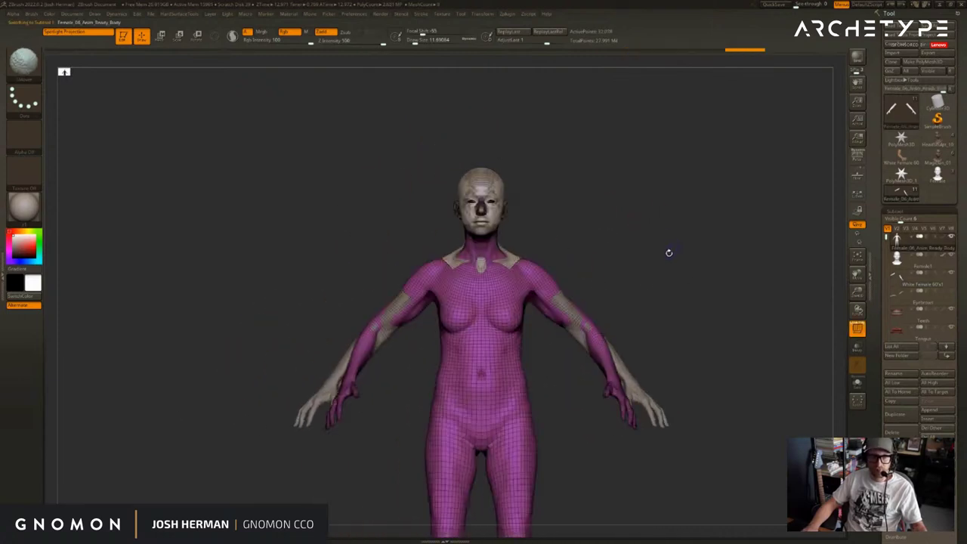
# Hide the body's own forearms and hands and put the remaining faces into a new polygroup
pyautogui.keyDown('alt'); pyautogui.moveTo(710, 362); pyautogui.dragTo(644, 251); pyautogui.keyUp('alt')
pyautogui.keyDown('ctrl'); pyautogui.keyDown('shift'); pyautogui.moveTo(646, 426); pyautogui.dragTo(520, 259); pyautogui.keyUp('shift'); pyautogui.keyUp('ctrl')
pyautogui.hotkey('ctrl', 'z')
pyautogui.moveTo(677, 174); pyautogui.dragTo(683, 443)
pyautogui.keyDown('ctrl'); pyautogui.keyDown('alt'); pyautogui.keyDown('shift'); pyautogui.moveTo(667, 477); pyautogui.dragTo(533, 256); pyautogui.keyUp('shift'); pyautogui.keyUp('alt'); pyautogui.keyUp('ctrl')
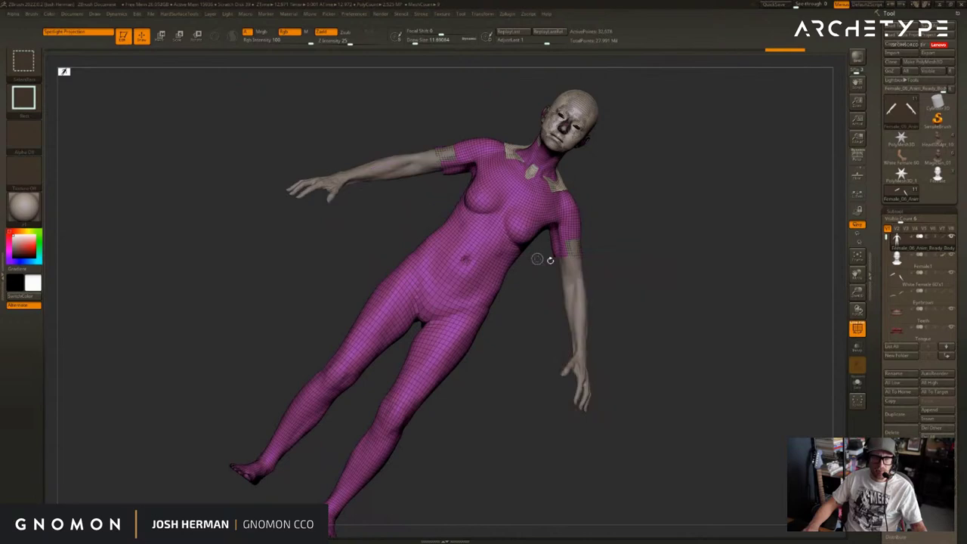
pyautogui.keyDown('alt'); pyautogui.moveTo(664, 259); pyautogui.dragTo(697, 225); pyautogui.keyUp('alt')
pyautogui.hotkey('ctrl', 'w')
pyautogui.keyDown('ctrl'); pyautogui.keyDown('shift'); pyautogui.click(632, 236); pyautogui.keyUp('shift'); pyautogui.keyUp('ctrl')
# Hide the body's head and neck faces down to the base of the neck
pyautogui.keyDown('alt'); pyautogui.moveTo(584, 191); pyautogui.dragTo(685, 204); pyautogui.keyUp('alt')
pyautogui.moveTo(665, 110)
pyautogui.keyDown('ctrl'); pyautogui.keyDown('shift'); pyautogui.mouseDown()
pyautogui.moveTo(557, 164)
pyautogui.moveTo(406, 330)
pyautogui.moveTo(413, 317)
pyautogui.mouseUp(); pyautogui.keyUp('shift'); pyautogui.keyUp('ctrl')
pyautogui.moveTo(691, 282); pyautogui.dragTo(704, 216)
pyautogui.keyDown('ctrl'); pyautogui.keyDown('shift'); pyautogui.moveTo(477, 259); pyautogui.dragTo(455, 314); pyautogui.keyUp('shift'); pyautogui.keyUp('ctrl')
pyautogui.moveTo(504, 282)
pyautogui.keyDown('ctrl'); pyautogui.keyDown('alt'); pyautogui.keyDown('shift'); pyautogui.mouseDown()
pyautogui.moveTo(472, 318)
pyautogui.moveTo(481, 324)
pyautogui.mouseUp(); pyautogui.keyUp('shift'); pyautogui.keyUp('alt'); pyautogui.keyUp('ctrl')
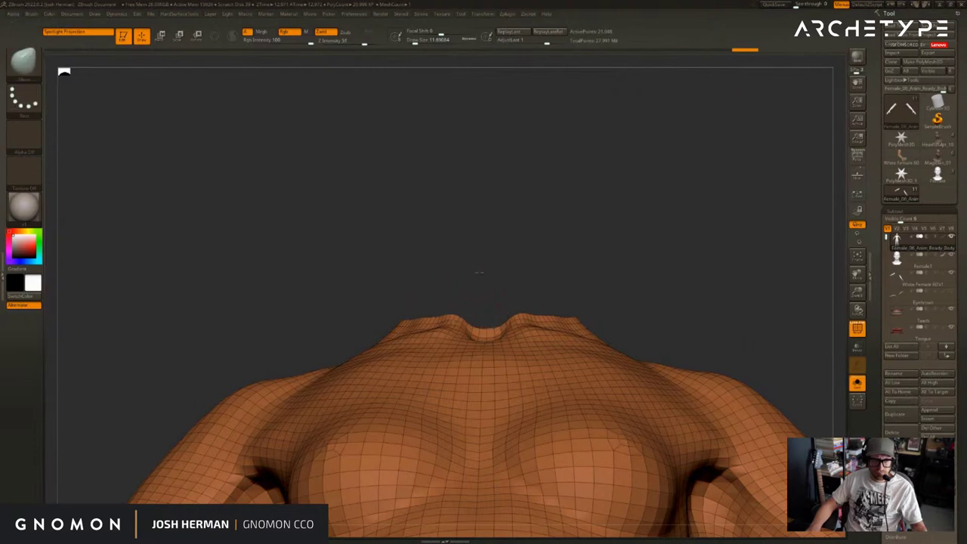
pyautogui.moveTo(479, 272)
pyautogui.mouseDown()
pyautogui.moveTo(509, 278)
pyautogui.moveTo(635, 250)
pyautogui.moveTo(535, 250)
pyautogui.moveTo(586, 227)
pyautogui.moveTo(567, 229)
pyautogui.mouseUp()
pyautogui.keyDown('ctrl'); pyautogui.keyDown('alt'); pyautogui.keyDown('shift'); pyautogui.moveTo(565, 228); pyautogui.dragTo(676, 275); pyautogui.keyUp('shift'); pyautogui.keyUp('alt'); pyautogui.keyUp('ctrl')
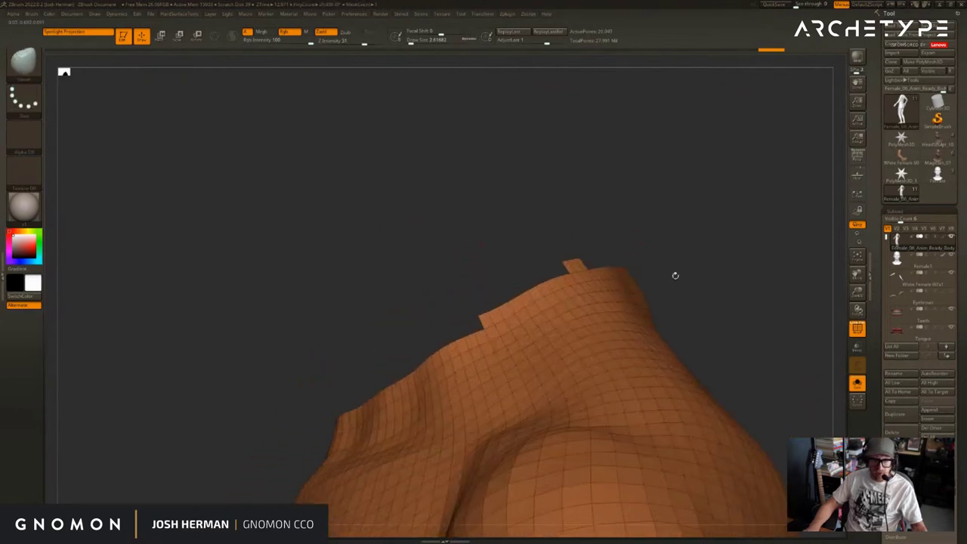
# Hide further faces around the body's neckline and make the visible torso a separate polygroup
pyautogui.keyDown('ctrl'); pyautogui.keyDown('alt'); pyautogui.keyDown('shift'); pyautogui.moveTo(470, 224); pyautogui.dragTo(506, 320); pyautogui.keyUp('shift'); pyautogui.keyUp('alt'); pyautogui.keyUp('ctrl')
pyautogui.keyDown('ctrl'); pyautogui.keyDown('alt'); pyautogui.keyDown('shift'); pyautogui.moveTo(495, 234); pyautogui.dragTo(544, 301); pyautogui.keyUp('shift'); pyautogui.keyUp('alt'); pyautogui.keyUp('ctrl')
pyautogui.keyDown('ctrl'); pyautogui.keyDown('shift'); pyautogui.moveTo(516, 234); pyautogui.dragTo(568, 287); pyautogui.keyUp('shift'); pyautogui.keyUp('ctrl')
pyautogui.keyDown('ctrl'); pyautogui.keyDown('shift'); pyautogui.moveTo(502, 213); pyautogui.dragTo(538, 289); pyautogui.keyUp('shift'); pyautogui.keyUp('ctrl')
pyautogui.keyDown('ctrl'); pyautogui.keyDown('shift'); pyautogui.moveTo(526, 221); pyautogui.dragTo(544, 231); pyautogui.keyUp('shift'); pyautogui.keyUp('ctrl')
pyautogui.moveTo(680, 219); pyautogui.dragTo(644, 278)
pyautogui.keyDown('ctrl'); pyautogui.keyDown('shift'); pyautogui.moveTo(440, 231); pyautogui.dragTo(543, 301); pyautogui.keyUp('shift'); pyautogui.keyUp('ctrl')
pyautogui.moveTo(748, 234); pyautogui.dragTo(669, 252)
pyautogui.keyDown('alt'); pyautogui.moveTo(738, 232); pyautogui.dragTo(710, 189); pyautogui.keyUp('alt')
pyautogui.keyDown('ctrl'); pyautogui.keyDown('shift'); pyautogui.moveTo(665, 167); pyautogui.dragTo(659, 204); pyautogui.keyUp('shift'); pyautogui.keyUp('ctrl')
pyautogui.hotkey('ctrl', 'w')
# Switch polygroup visibility to leave the body without its head and forearms, and turn off the wireframe
pyautogui.keyDown('ctrl'); pyautogui.keyDown('shift'); pyautogui.click(652, 186); pyautogui.keyUp('shift'); pyautogui.keyUp('ctrl')
pyautogui.keyDown('ctrl'); pyautogui.keyDown('shift'); pyautogui.click(531, 235); pyautogui.keyUp('shift'); pyautogui.keyUp('ctrl')
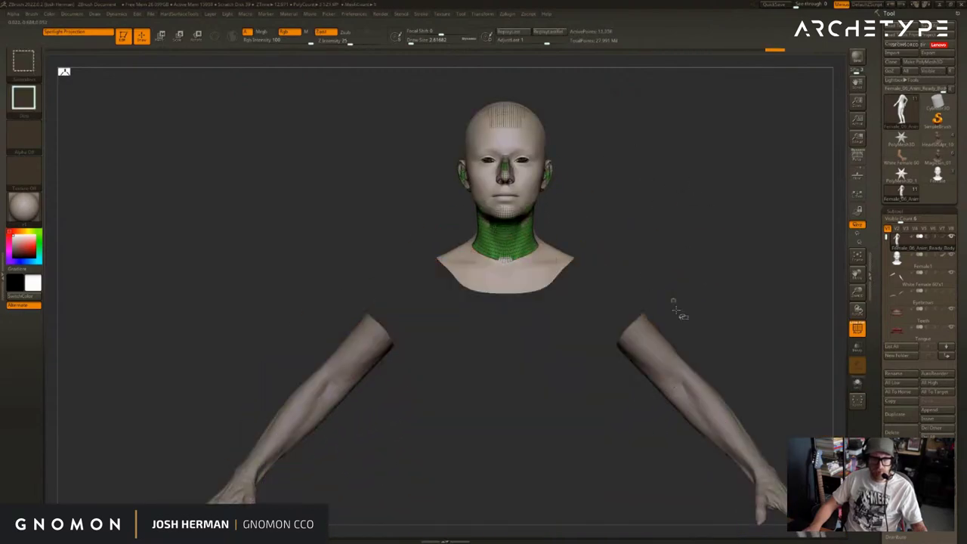
pyautogui.keyDown('ctrl'); pyautogui.keyDown('shift'); pyautogui.click(695, 295); pyautogui.keyUp('shift'); pyautogui.keyUp('ctrl')
pyautogui.keyDown('alt'); pyautogui.moveTo(738, 305); pyautogui.dragTo(701, 264); pyautogui.keyUp('alt')
pyautogui.hotkey('shift', 'f')
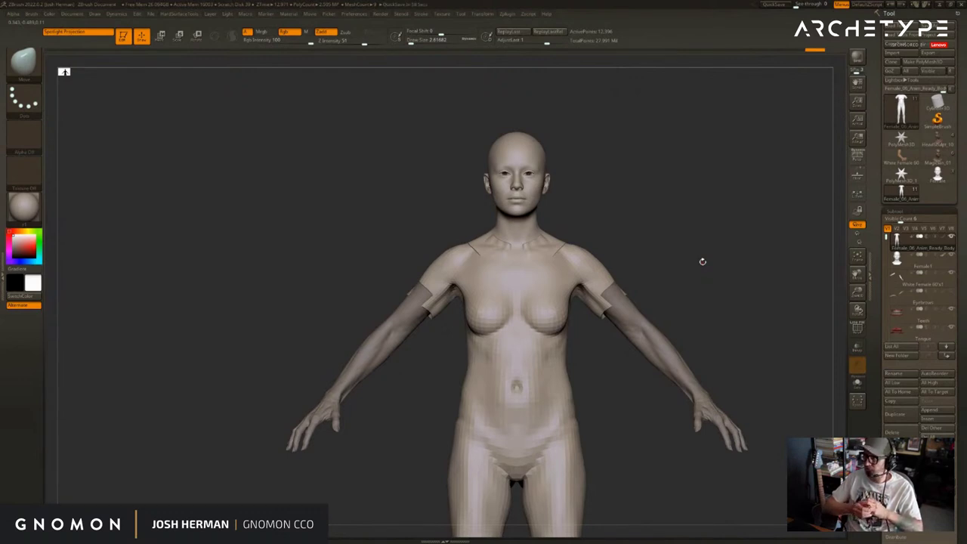
# Examine how the head and arm scans fit together with the trimmed body
pyautogui.moveTo(897, 331)
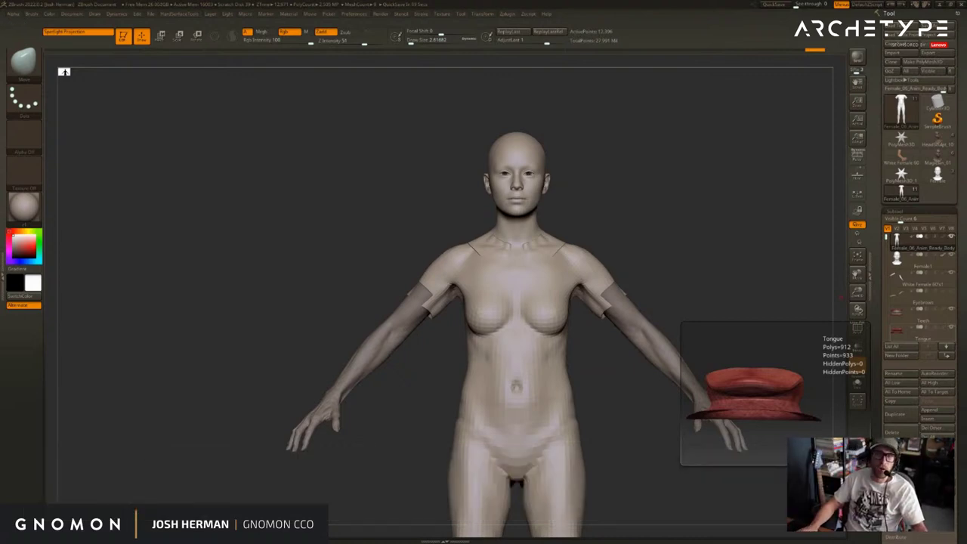
pyautogui.moveTo(567, 241); pyautogui.dragTo(643, 244)
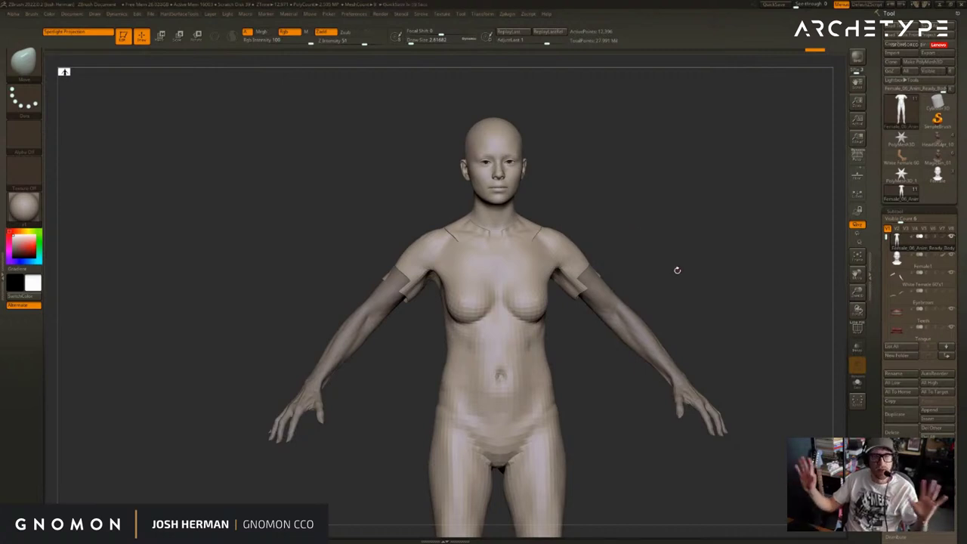
pyautogui.moveTo(667, 226); pyautogui.dragTo(635, 233)
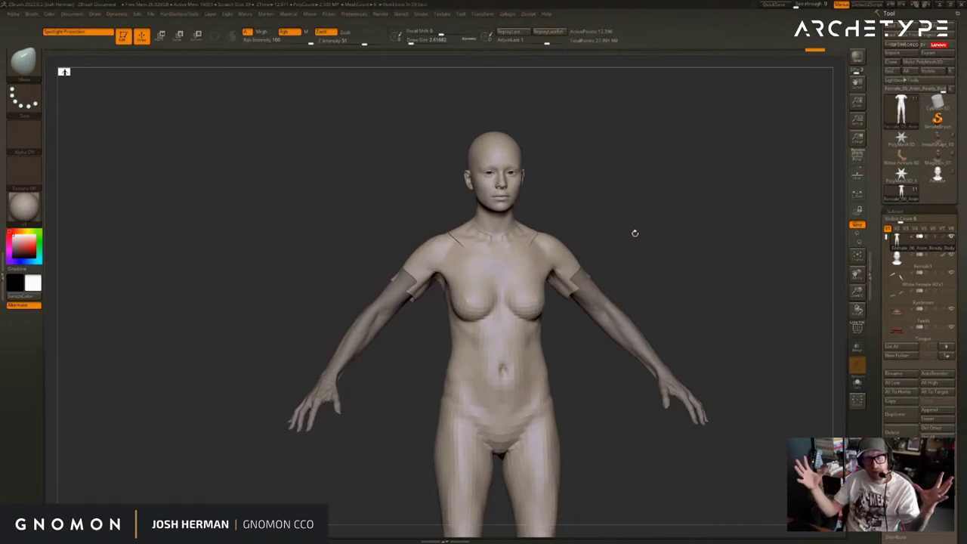
pyautogui.moveTo(653, 232); pyautogui.dragTo(690, 233)
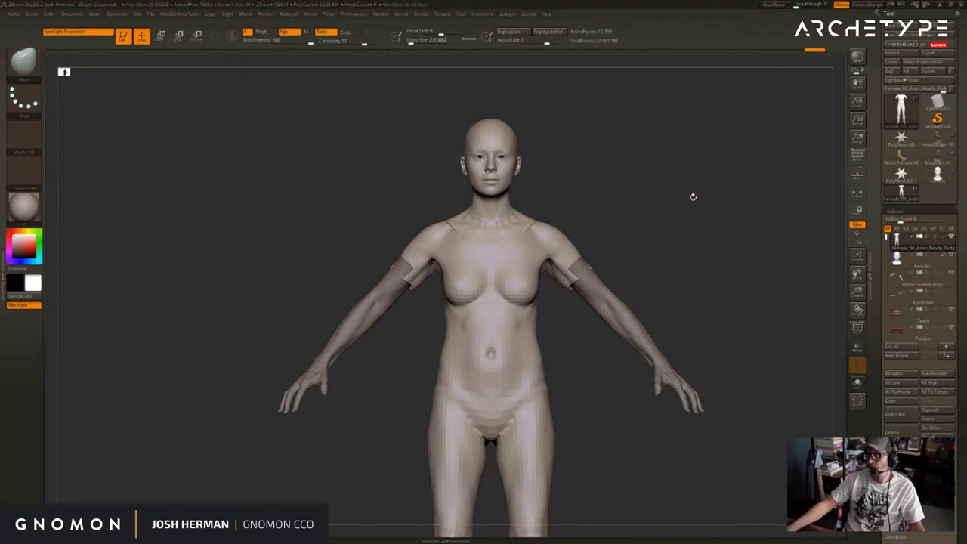
pyautogui.moveTo(747, 210); pyautogui.dragTo(607, 217)
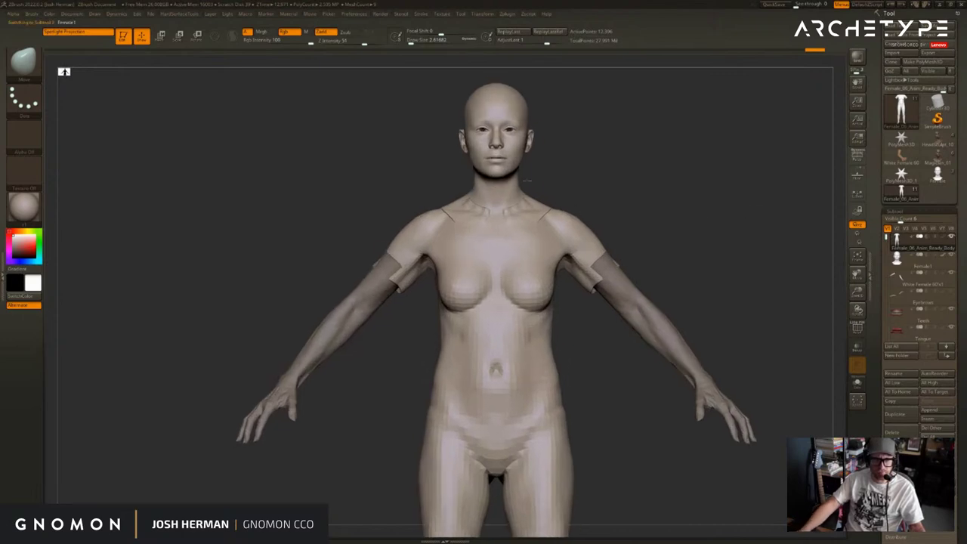
pyautogui.moveTo(528, 181); pyautogui.dragTo(604, 247)
pyautogui.moveTo(654, 208)
pyautogui.keyDown('alt'); pyautogui.mouseDown()
pyautogui.moveTo(635, 181)
pyautogui.moveTo(598, 249)
pyautogui.moveTo(561, 253)
pyautogui.moveTo(630, 231)
pyautogui.mouseUp(); pyautogui.keyUp('alt')
# Make the mirrored arm scans the active SubTool and choose the Move brush
pyautogui.press('r')
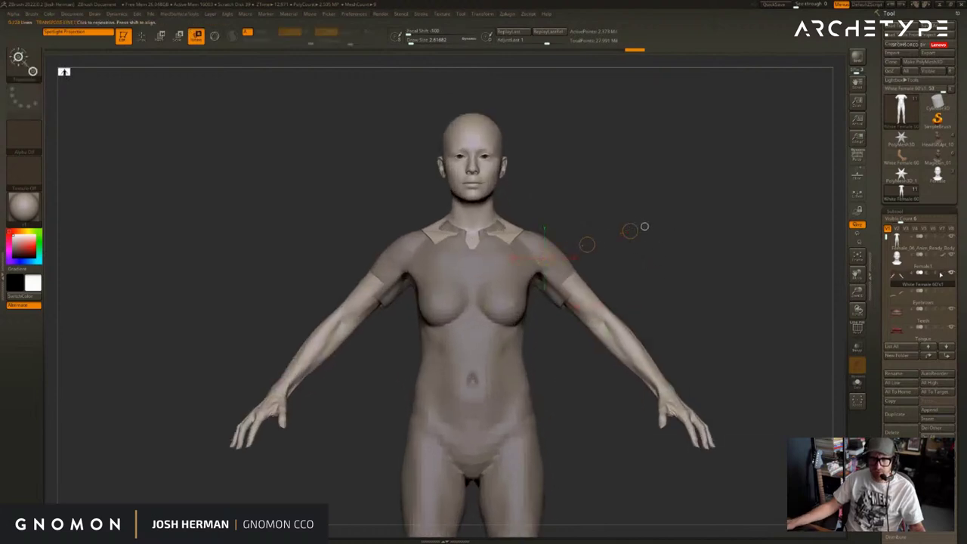
pyautogui.click(940, 275)
pyautogui.press('q')
pyautogui.moveTo(756, 261); pyautogui.dragTo(719, 261)
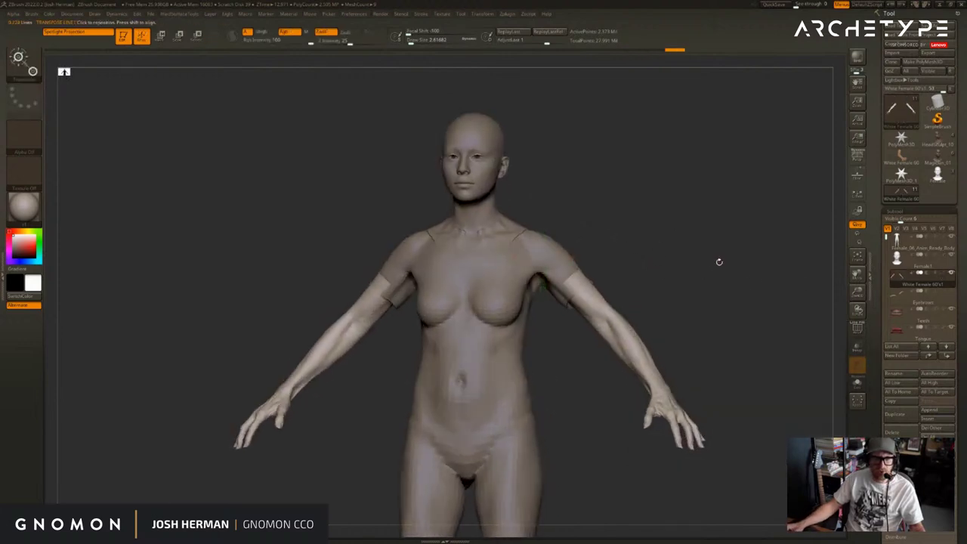
pyautogui.moveTo(760, 229)
pyautogui.keyDown('alt'); pyautogui.mouseDown()
pyautogui.moveTo(763, 248)
pyautogui.moveTo(826, 254)
pyautogui.mouseUp(); pyautogui.keyUp('alt')
pyautogui.press('b')
pyautogui.press('m')
pyautogui.press('v')
# Select the head scan, hide the other SubTools and save the tool as Sage_001 in The Sage project folder
pyautogui.keyDown('alt'); pyautogui.moveTo(563, 124); pyautogui.dragTo(705, 252); pyautogui.keyUp('alt')
pyautogui.keyDown('alt'); pyautogui.moveTo(525, 125); pyautogui.dragTo(787, 438); pyautogui.keyUp('alt')
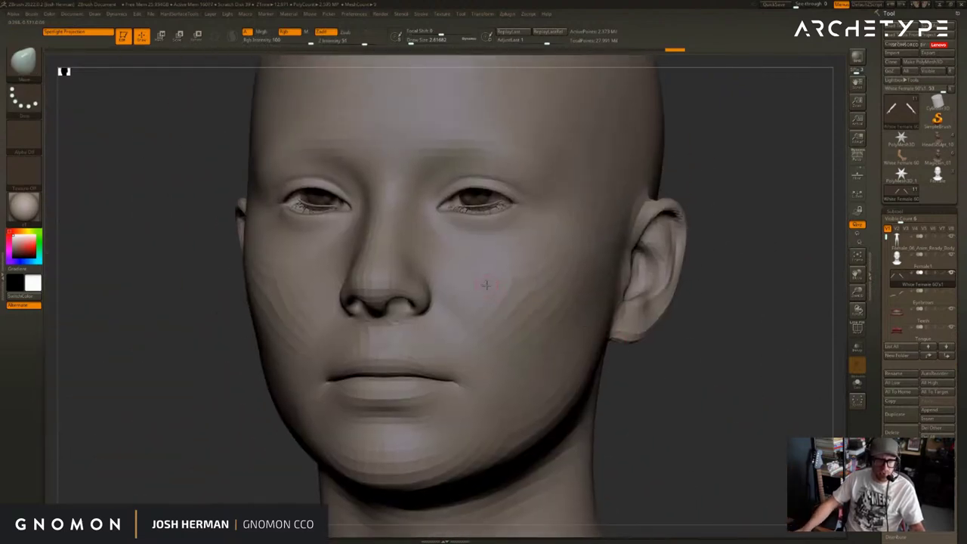
pyautogui.moveTo(765, 170); pyautogui.dragTo(486, 185, button='right')
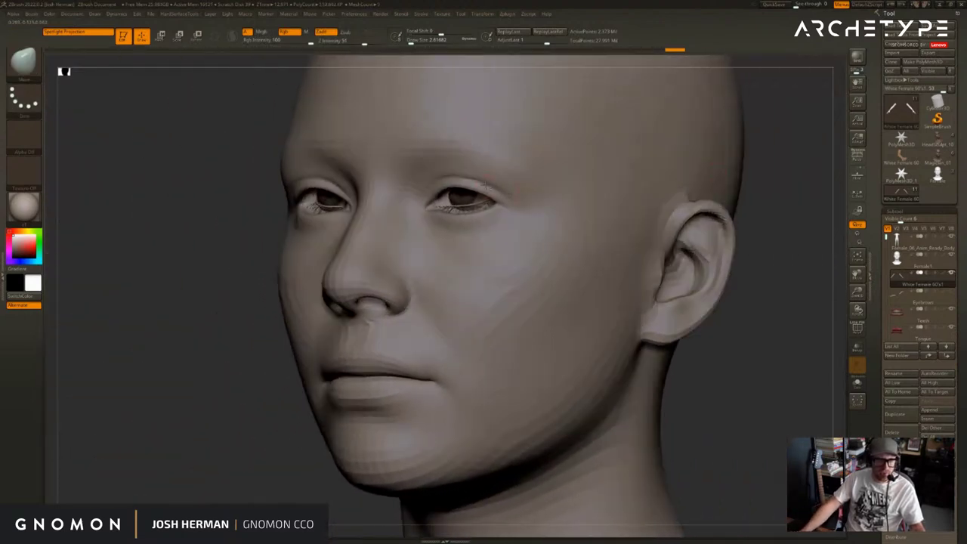
pyautogui.keyDown('alt'); pyautogui.click(565, 206); pyautogui.keyUp('alt')
pyautogui.moveTo(785, 229); pyautogui.dragTo(598, 230)
pyautogui.click(949, 266)
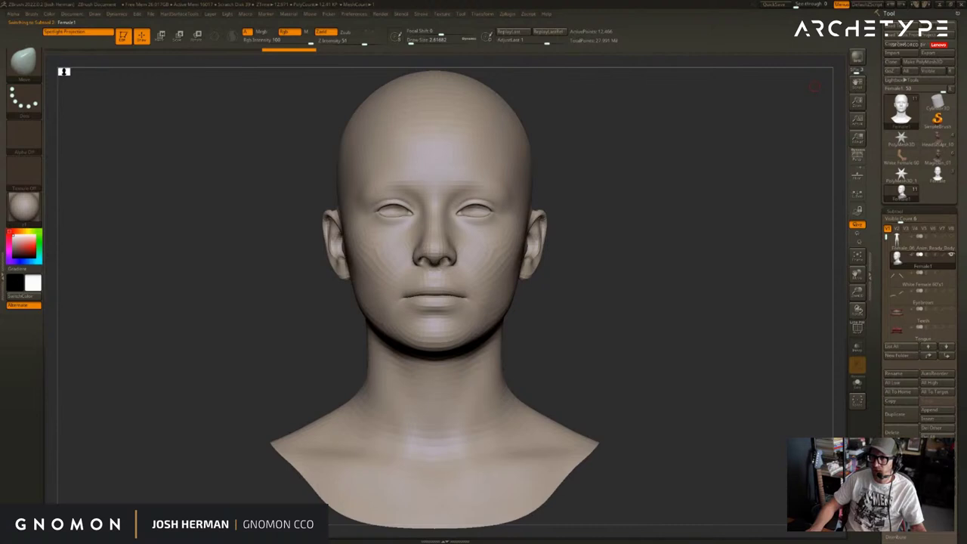
pyautogui.hotkey('ctrl', 's')
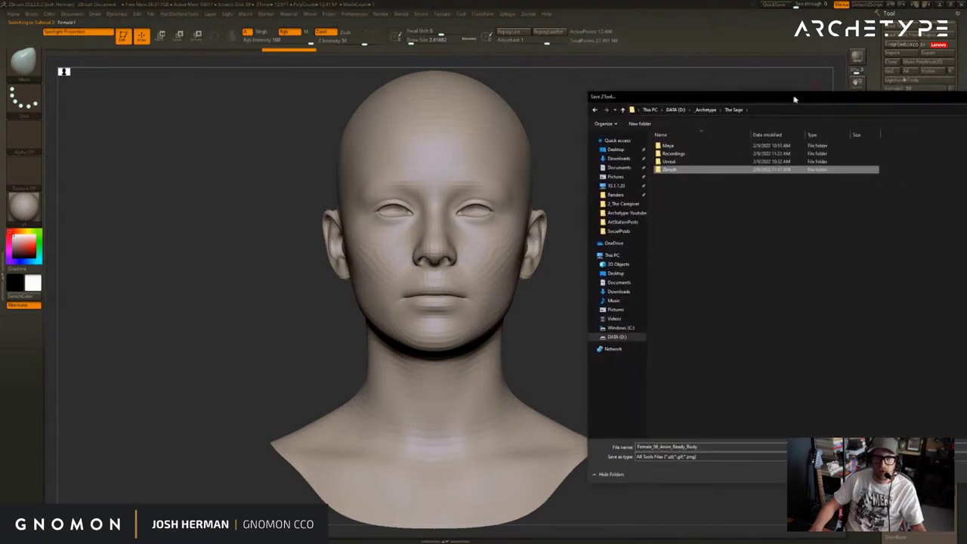
pyautogui.moveTo(793, 99); pyautogui.dragTo(966, 81)
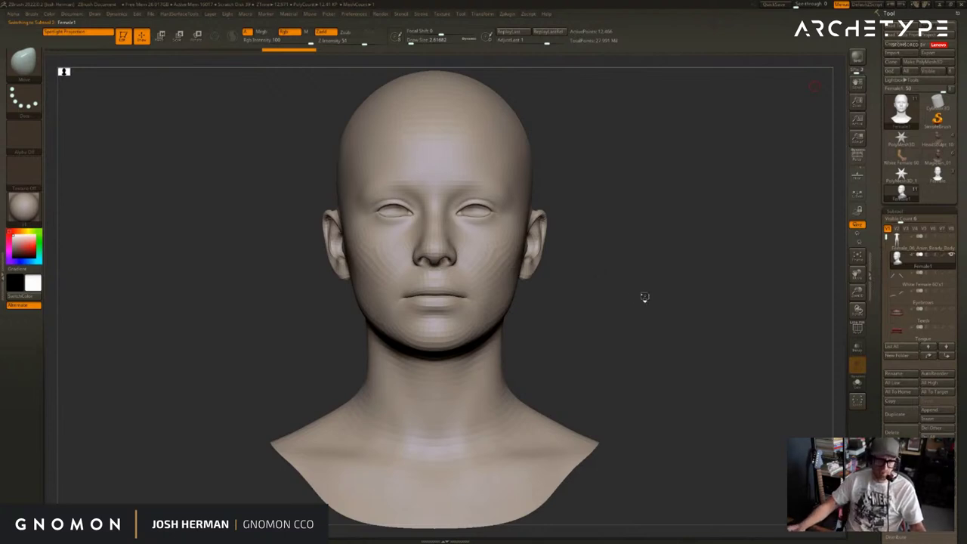
# Examine the head scan on its own and together with the body by toggling the other SubTools' visibility
pyautogui.moveTo(645, 297); pyautogui.dragTo(596, 310)
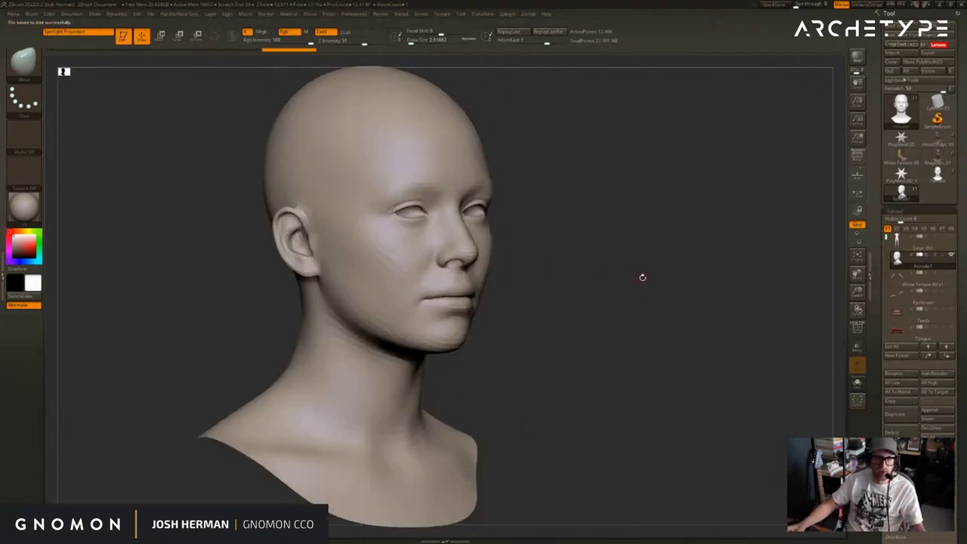
pyautogui.keyDown('alt'); pyautogui.moveTo(633, 273); pyautogui.dragTo(665, 265); pyautogui.keyUp('alt')
pyautogui.keyDown('shift'); pyautogui.moveTo(664, 265); pyautogui.dragTo(682, 267); pyautogui.keyUp('shift')
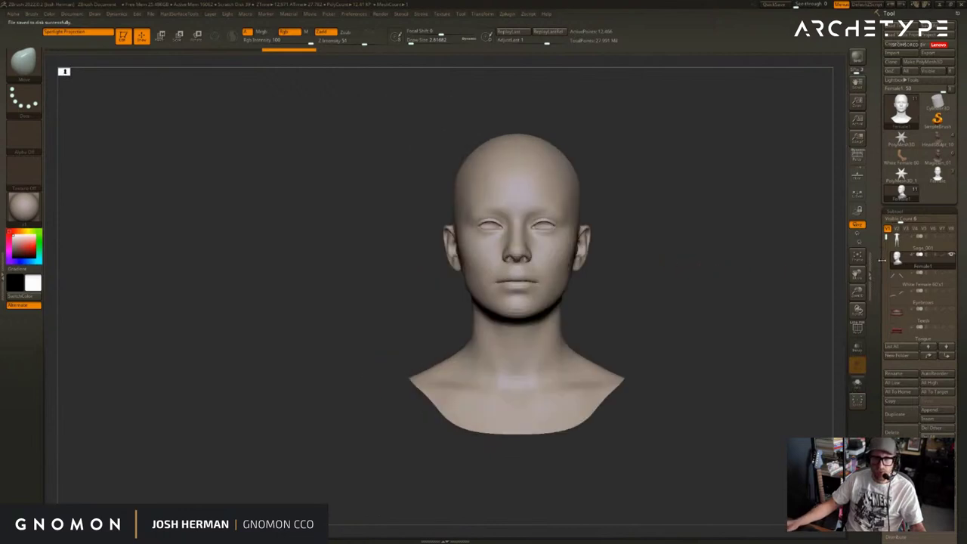
pyautogui.click(951, 256)
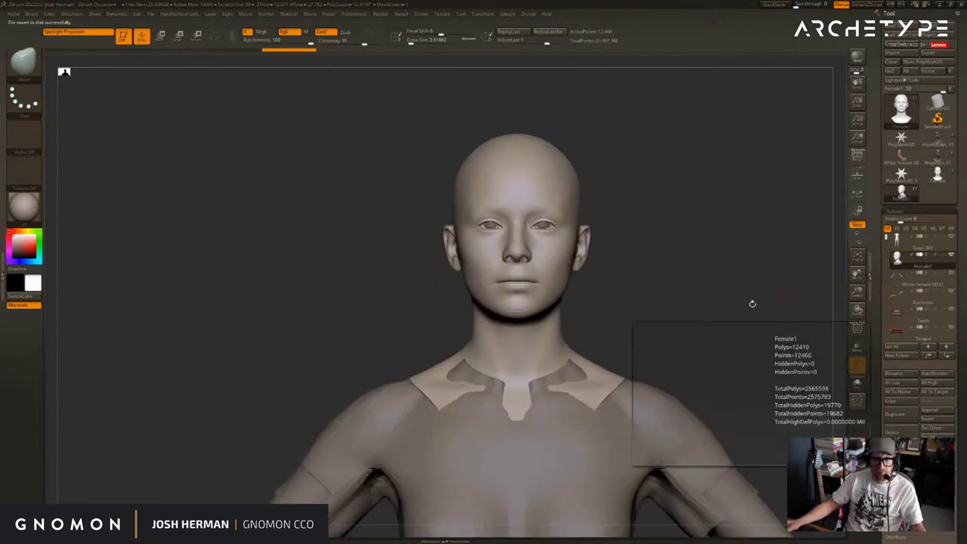
pyautogui.keyDown('alt'); pyautogui.moveTo(752, 304); pyautogui.dragTo(734, 244); pyautogui.keyUp('alt')
pyautogui.click(950, 256)
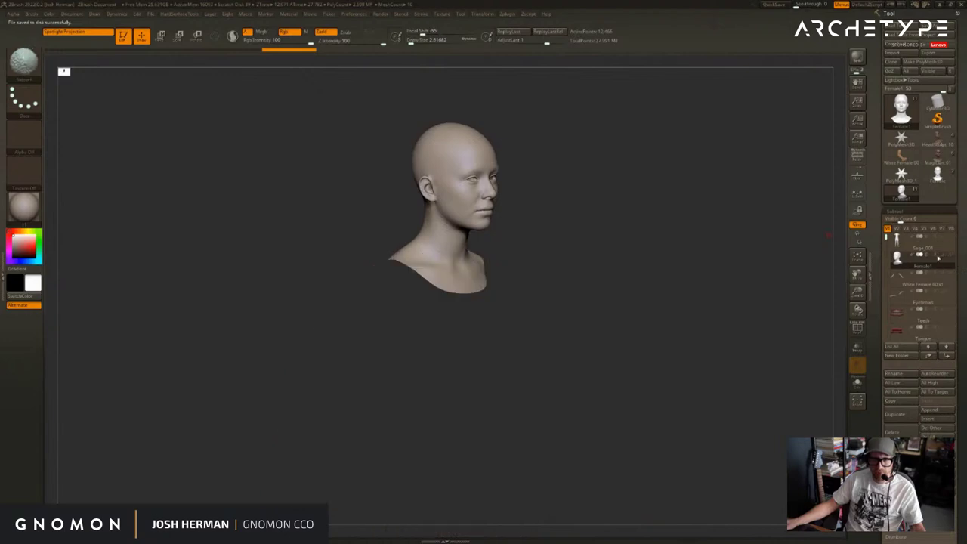
pyautogui.keyDown('shift'); pyautogui.moveTo(828, 235); pyautogui.dragTo(819, 181); pyautogui.keyUp('shift')
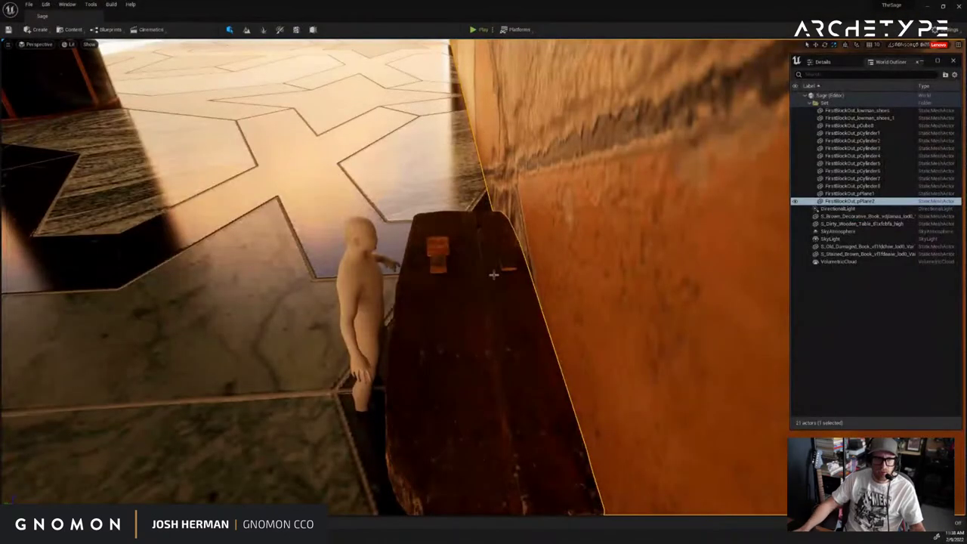
# Switch to Unreal and look over the blockout figure, table and marble floor in the Sage scene
pyautogui.keyDown('alt'); pyautogui.moveTo(504, 252); pyautogui.dragTo(1, 428); pyautogui.keyUp('alt')
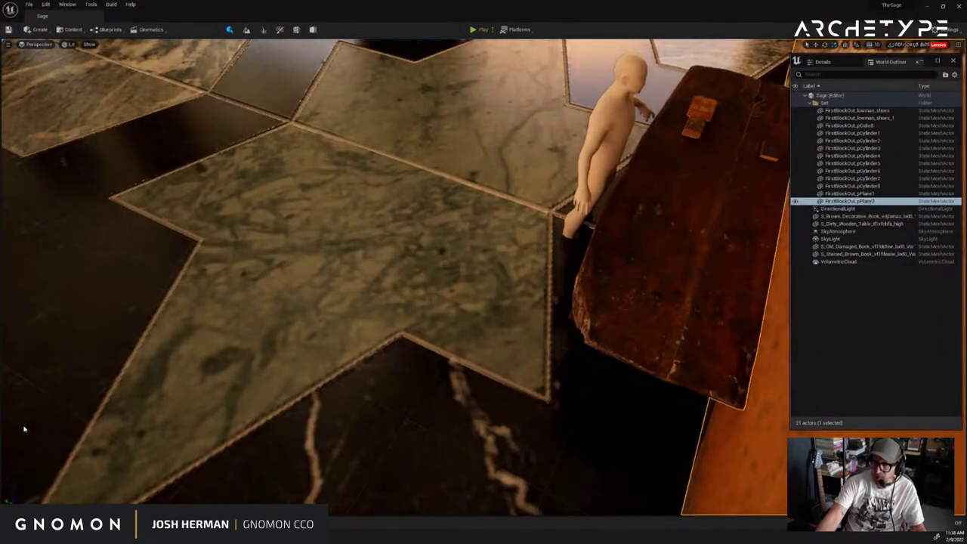
# Look over the columns and the marble floor around them in the Unreal Sage scene
pyautogui.moveTo(24, 428); pyautogui.dragTo(1, 374, button='right')
pyautogui.rightClick(1, 374)
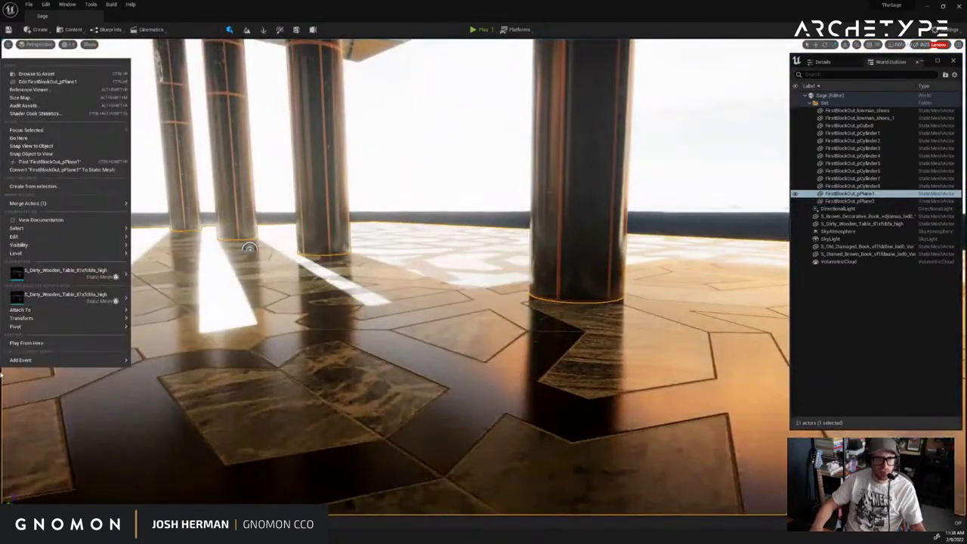
pyautogui.click(321, 322)
pyautogui.moveTo(322, 322); pyautogui.dragTo(355, 327, button='right')
# Switch to Maya and examine the whole temple blockout with its columns, roof and back wall from outside
pyautogui.click(289, 534)
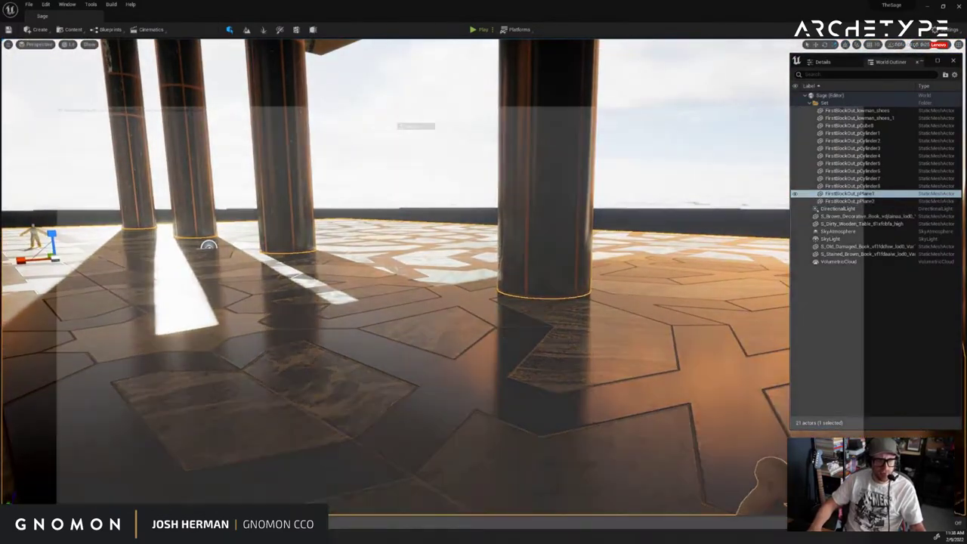
pyautogui.keyDown('alt'); pyautogui.moveTo(502, 312); pyautogui.dragTo(589, 299); pyautogui.keyUp('alt')
pyautogui.keyDown('alt'); pyautogui.moveTo(589, 299); pyautogui.dragTo(451, 282, button='right'); pyautogui.keyUp('alt')
pyautogui.keyDown('alt'); pyautogui.moveTo(451, 283); pyautogui.dragTo(608, 305); pyautogui.keyUp('alt')
pyautogui.keyDown('alt'); pyautogui.moveTo(608, 305); pyautogui.dragTo(520, 332, button='right'); pyautogui.keyUp('alt')
pyautogui.keyDown('alt'); pyautogui.moveTo(520, 332); pyautogui.dragTo(479, 321); pyautogui.keyUp('alt')
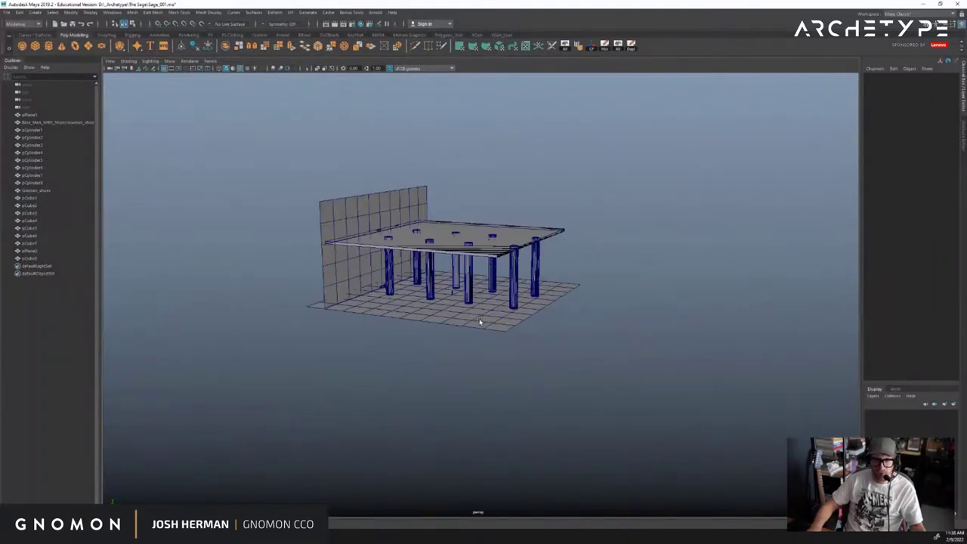
pyautogui.scroll(-4, 479, 321)
pyautogui.keyDown('alt'); pyautogui.moveTo(566, 375); pyautogui.dragTo(586, 325); pyautogui.keyUp('alt')
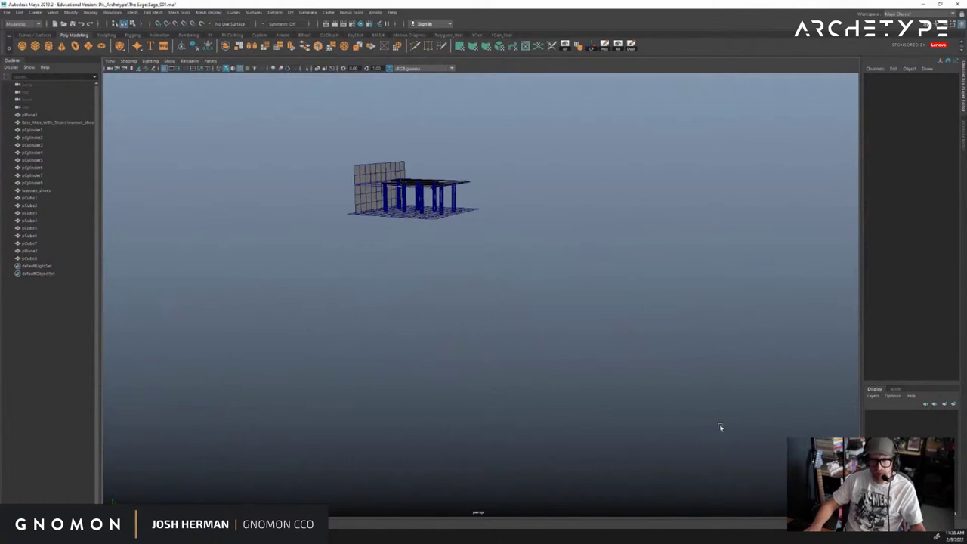
# Create a polygon cube, scale it up into a wide flat slab and move it down below the temple blockout
pyautogui.click(387, 218)
pyautogui.keyDown('alt'); pyautogui.moveTo(454, 239); pyautogui.dragTo(431, 234); pyautogui.keyUp('alt')
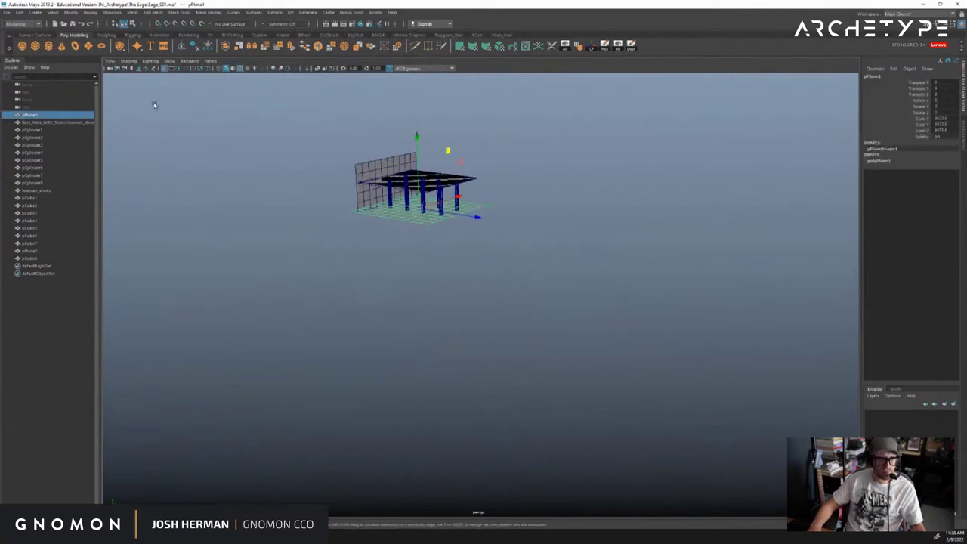
pyautogui.click(35, 46)
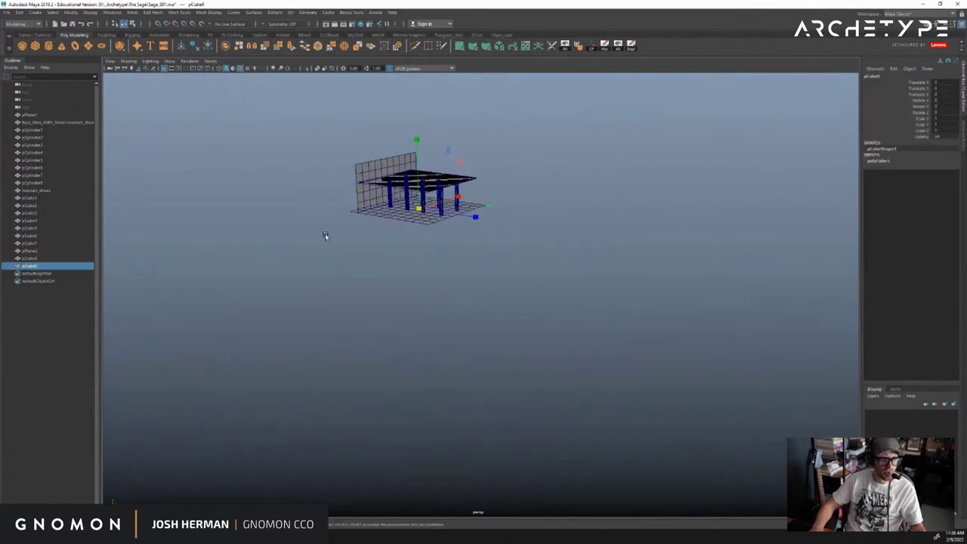
pyautogui.moveTo(418, 208); pyautogui.dragTo(609, 171)
pyautogui.press('w')
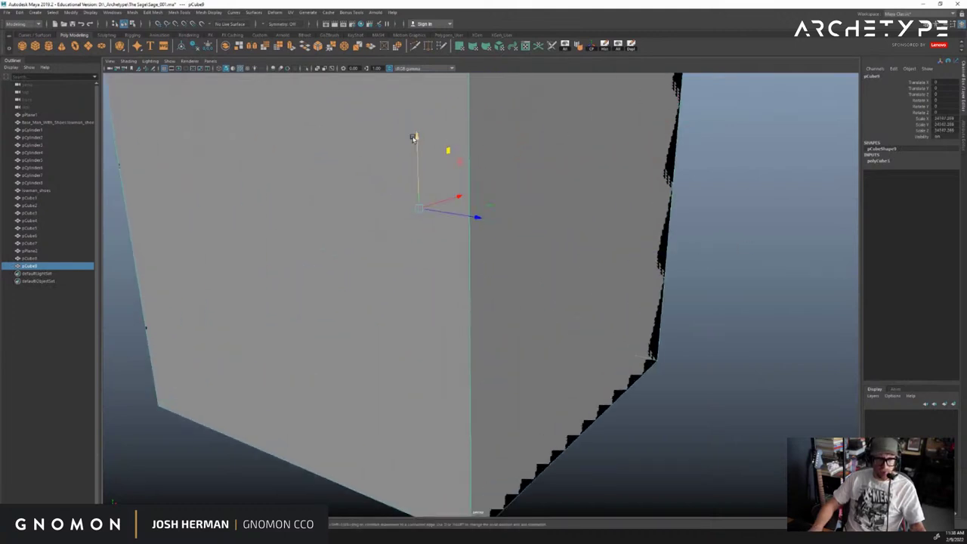
pyautogui.moveTo(416, 138); pyautogui.dragTo(436, 408)
pyautogui.keyDown('alt'); pyautogui.moveTo(437, 408); pyautogui.dragTo(365, 348, button='right'); pyautogui.keyUp('alt')
pyautogui.keyDown('alt'); pyautogui.moveTo(365, 348); pyautogui.dragTo(454, 324); pyautogui.keyUp('alt')
# Place a duplicate of the slab above the original and scale the lower slab up into a much wider base
pyautogui.press('w')
pyautogui.keyDown('alt'); pyautogui.moveTo(449, 290); pyautogui.dragTo(472, 293); pyautogui.keyUp('alt')
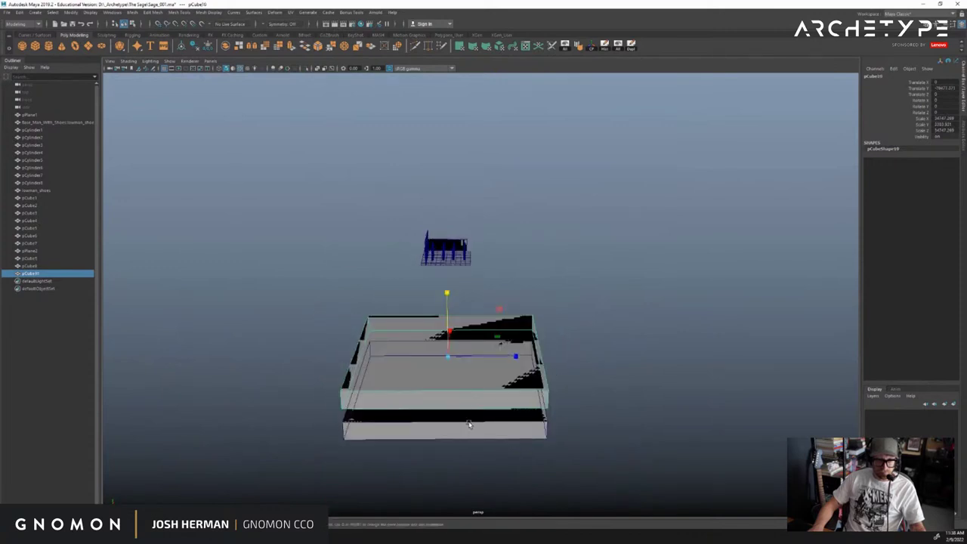
pyautogui.click(468, 422)
pyautogui.moveTo(450, 384); pyautogui.dragTo(673, 447)
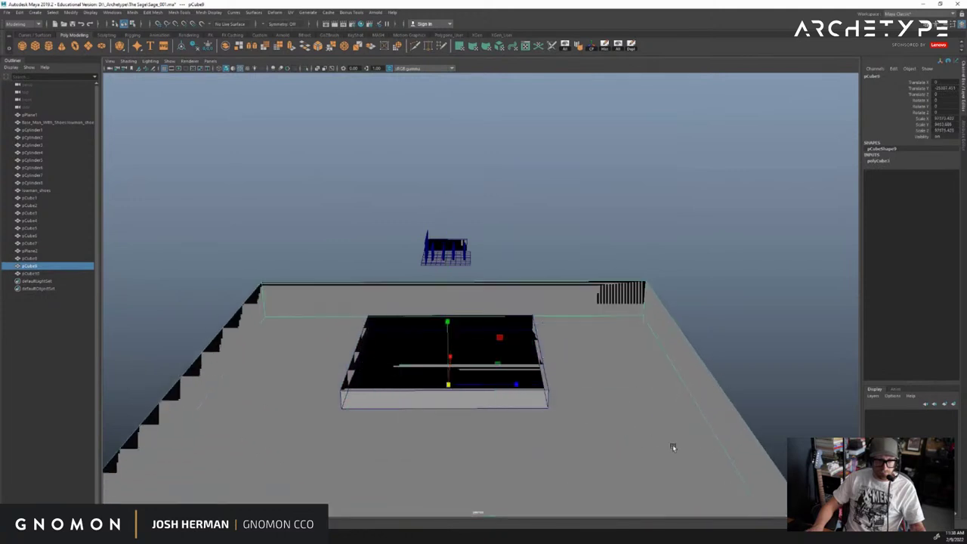
# Resize the upper slab and adjust its height so it forms a second tier on the wide base
pyautogui.click(507, 405)
pyautogui.keyDown('alt'); pyautogui.moveTo(507, 402); pyautogui.dragTo(498, 375); pyautogui.keyUp('alt')
pyautogui.moveTo(457, 291); pyautogui.dragTo(457, 198)
pyautogui.press('r')
pyautogui.press('w')
pyautogui.moveTo(459, 300)
pyautogui.mouseDown()
pyautogui.moveTo(458, 272)
pyautogui.moveTo(458, 287)
pyautogui.mouseUp()
# Duplicate the second tier, scale the copy down and stack it on top as a third tier below the temple
pyautogui.hotkey('ctrl', 'd')
pyautogui.moveTo(459, 333); pyautogui.dragTo(546, 307)
pyautogui.press('w')
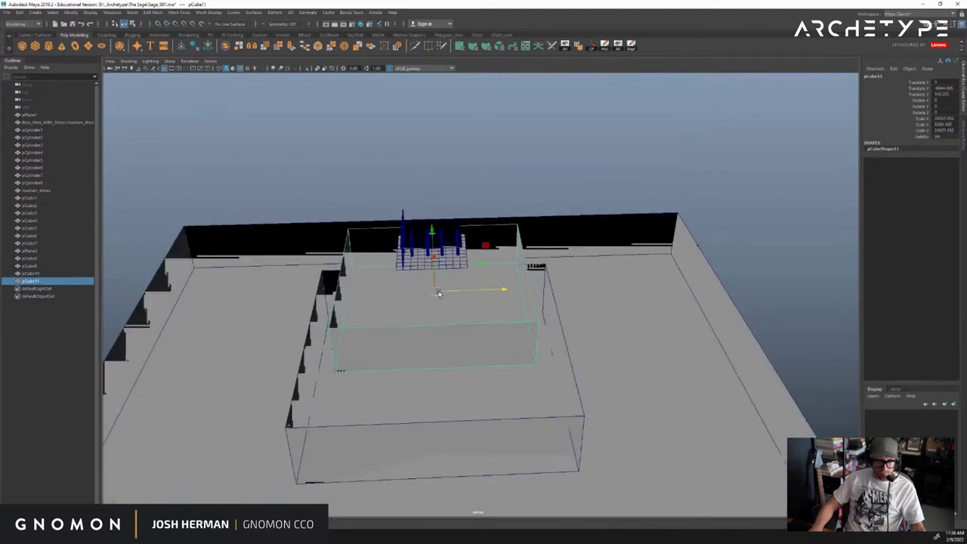
pyautogui.keyDown('alt'); pyautogui.moveTo(658, 327); pyautogui.dragTo(477, 300); pyautogui.keyUp('alt')
pyautogui.hotkey('ctrl', 'space')
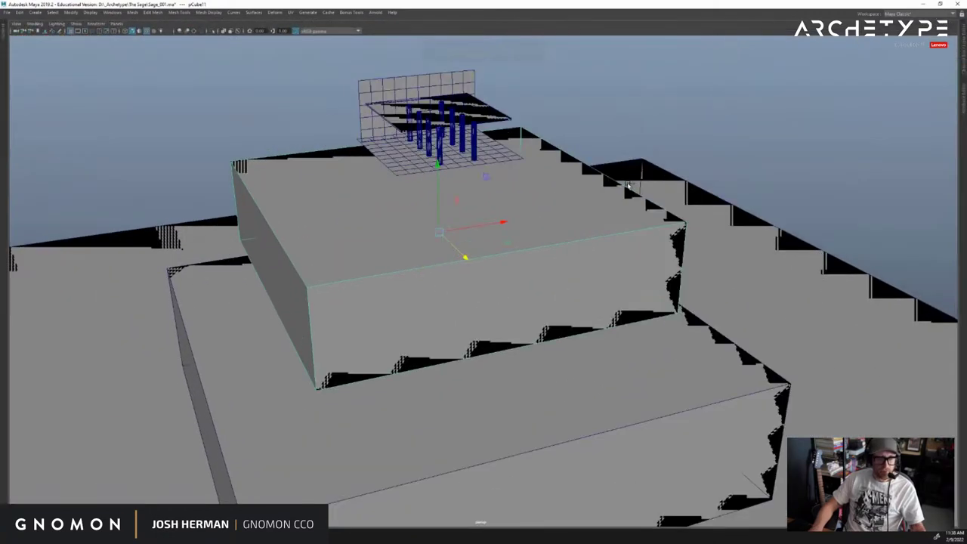
pyautogui.hotkey('ctrl', 'space')
# Deselect everything and open the perspective camera's attributes
pyautogui.click(181, 103)
pyautogui.click(110, 61)
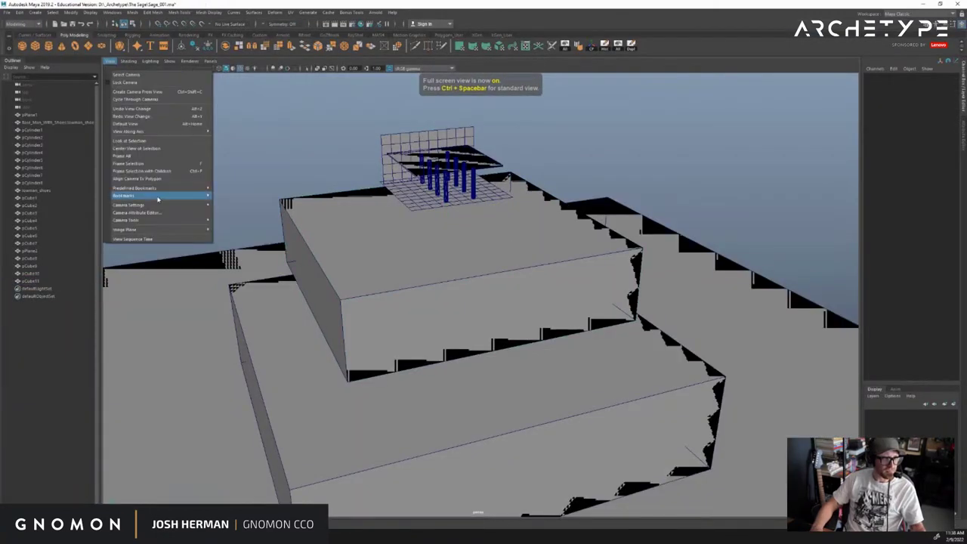
pyautogui.click(174, 210)
# Try smaller far clip plane values on the perspective camera and restore it to 1000000
pyautogui.click(860, 203)
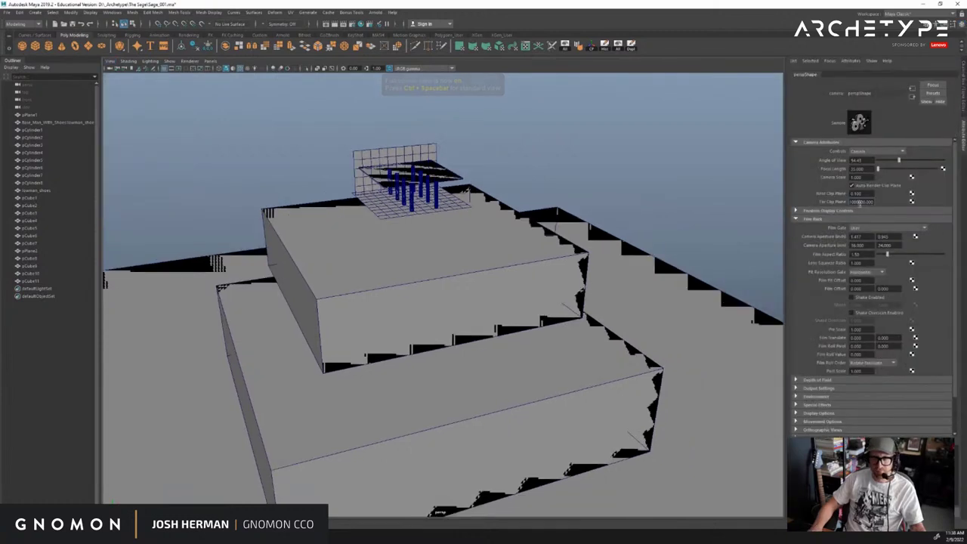
pyautogui.press('BackSpace')
pyautogui.press('Return')
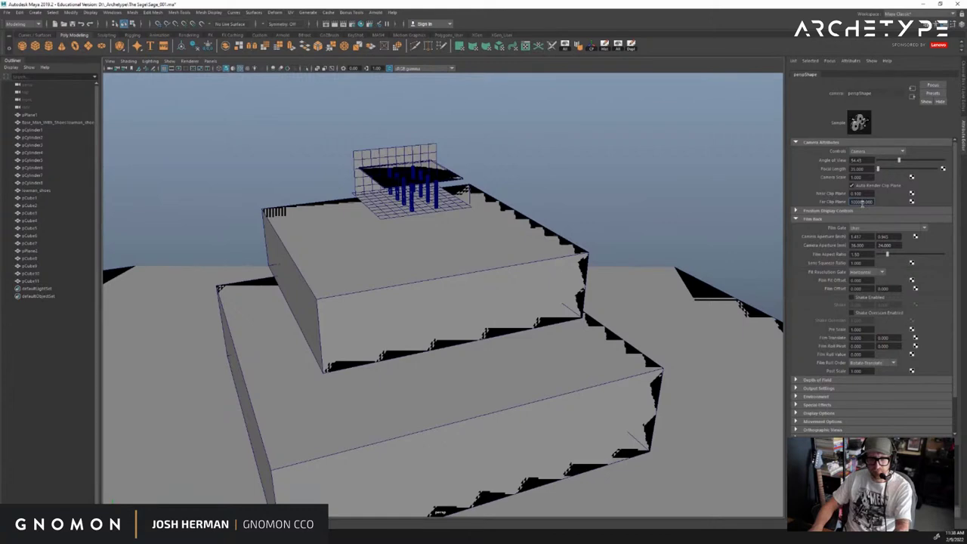
pyautogui.press('BackSpace')
pyautogui.press('Return')
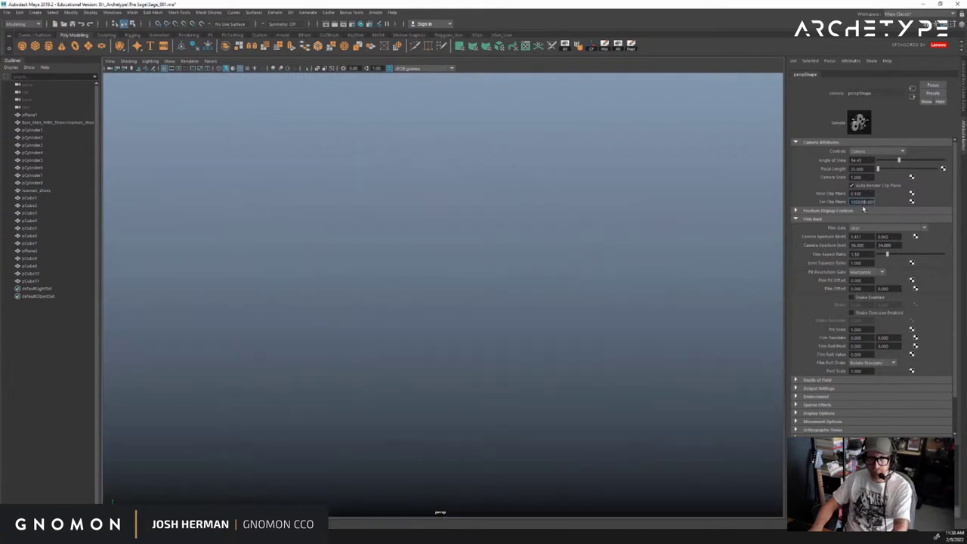
pyautogui.press('Return')
# Set the perspective camera's near clip plane to 10, check the tiers from several angles and return to the Channel Box
pyautogui.click(857, 194)
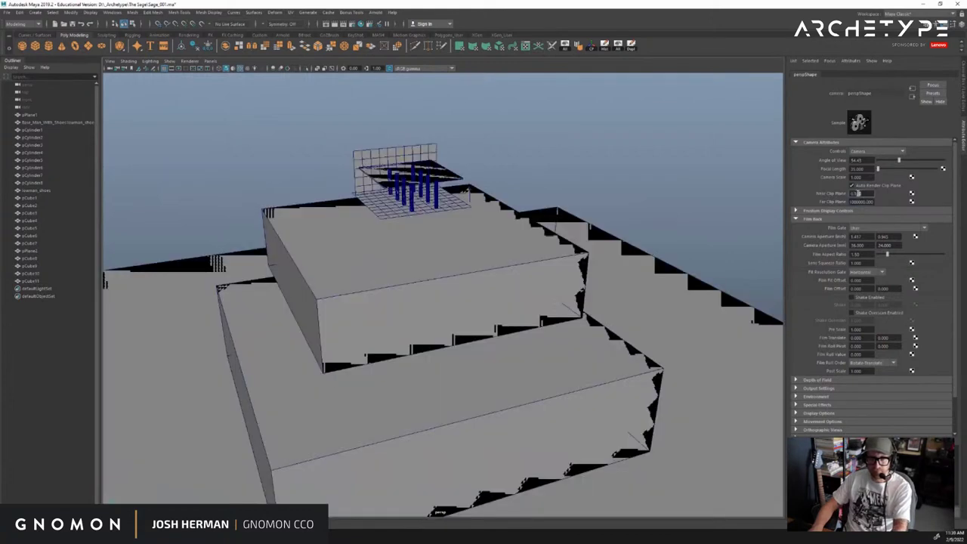
pyautogui.write('1')
pyautogui.press('Return')
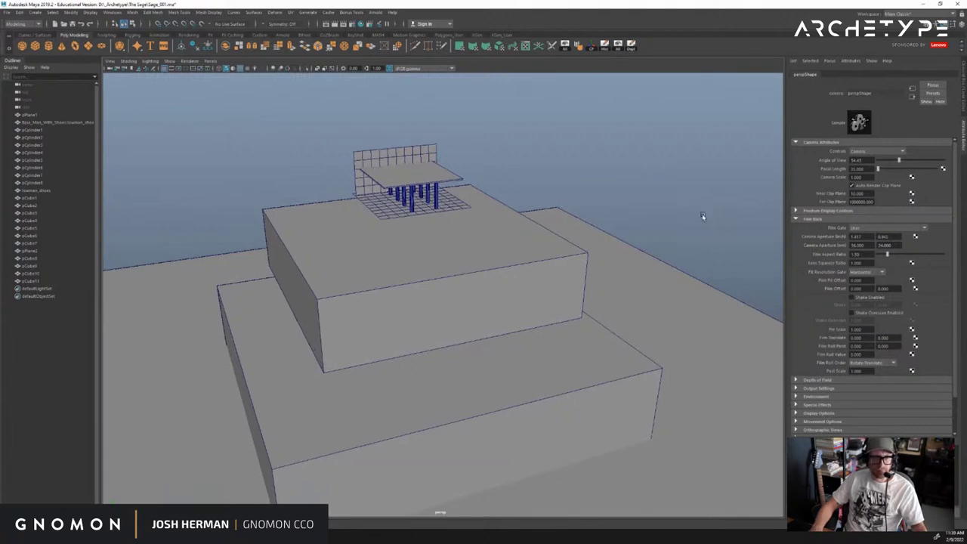
pyautogui.scroll(-5, 348, 216)
pyautogui.keyDown('alt'); pyautogui.moveTo(349, 215); pyautogui.dragTo(619, 291, button='right'); pyautogui.keyUp('alt')
pyautogui.keyDown('alt'); pyautogui.moveTo(620, 292); pyautogui.dragTo(544, 471, button='middle'); pyautogui.keyUp('alt')
pyautogui.keyDown('alt'); pyautogui.moveTo(544, 470); pyautogui.dragTo(718, 304); pyautogui.keyUp('alt')
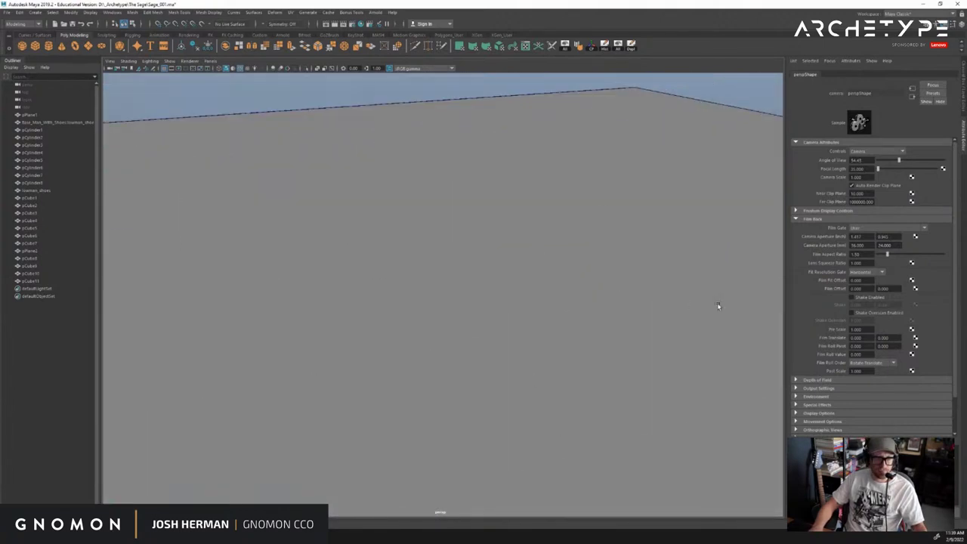
pyautogui.keyDown('alt'); pyautogui.moveTo(392, 272); pyautogui.dragTo(194, 215, button='right'); pyautogui.keyUp('alt')
pyautogui.keyDown('alt'); pyautogui.moveTo(193, 215); pyautogui.dragTo(602, 175); pyautogui.keyUp('alt')
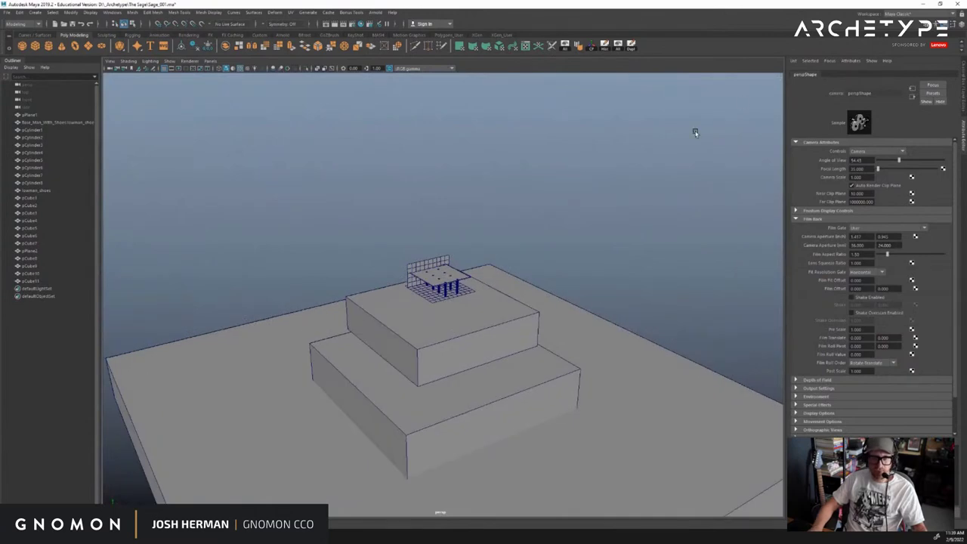
pyautogui.hotkey('ctrl', 'a')
# Scale up the second tier so that it spreads farther across the wide base
pyautogui.keyDown('alt'); pyautogui.moveTo(696, 139); pyautogui.dragTo(484, 365); pyautogui.keyUp('alt')
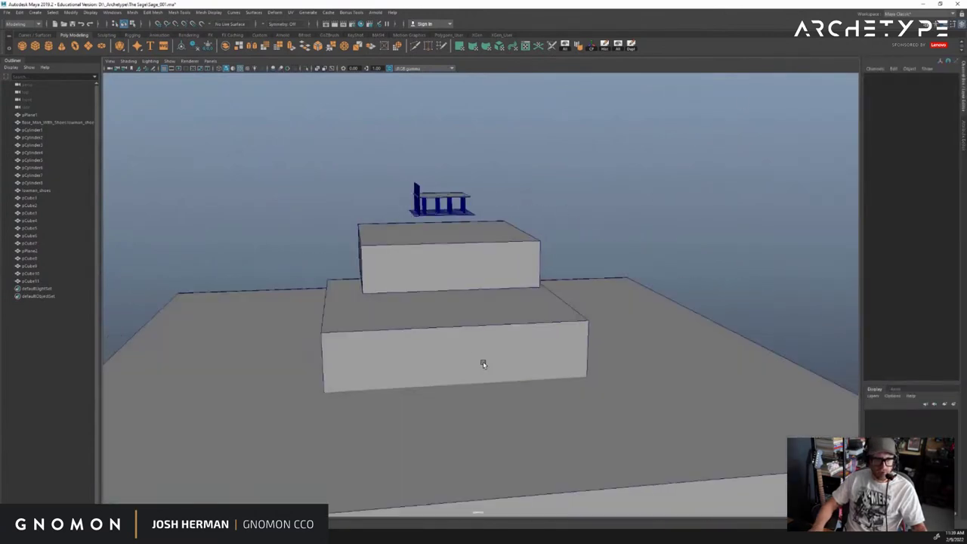
pyautogui.click(484, 364)
pyautogui.keyDown('alt'); pyautogui.moveTo(561, 349); pyautogui.dragTo(513, 327); pyautogui.keyUp('alt')
pyautogui.moveTo(448, 329); pyautogui.dragTo(519, 329)
pyautogui.press('w')
pyautogui.hotkey('ctrl', 'z')
# Enlarge the third tier and add a smaller duplicate of it as a top platform directly under the temple
pyautogui.click(491, 265)
pyautogui.press('r')
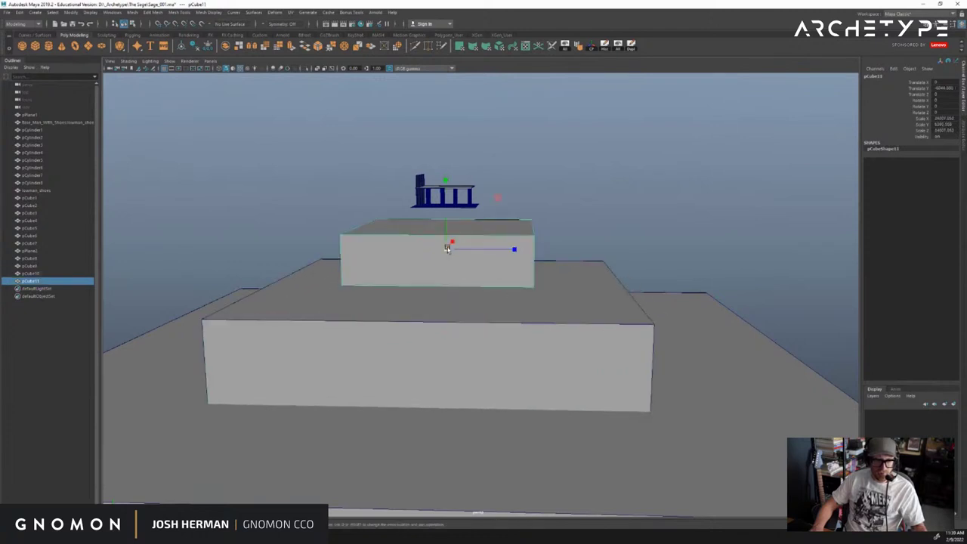
pyautogui.moveTo(448, 249); pyautogui.dragTo(359, 204)
pyautogui.press('w')
pyautogui.hotkey('ctrl', 'd')
pyautogui.press('r')
pyautogui.press('w')
pyautogui.moveTo(445, 195); pyautogui.dragTo(445, 203)
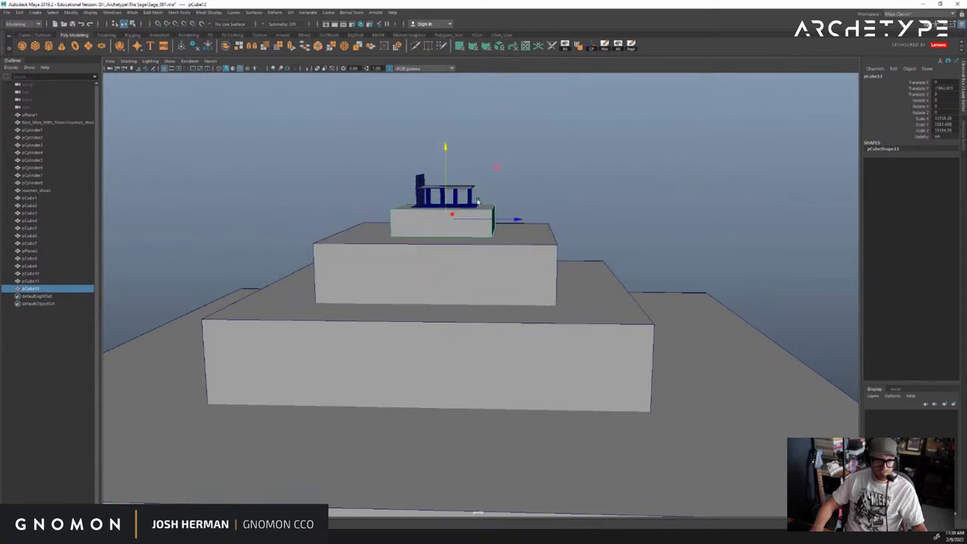
pyautogui.click(552, 181)
# Select all four tiers and shift them along Z so the temple's back wall sits nearer the top platform's edge
pyautogui.press('f')
pyautogui.keyDown('alt'); pyautogui.moveTo(553, 181); pyautogui.dragTo(453, 295); pyautogui.keyUp('alt')
pyautogui.keyDown('alt'); pyautogui.moveTo(453, 294); pyautogui.dragTo(376, 287, button='right'); pyautogui.keyUp('alt')
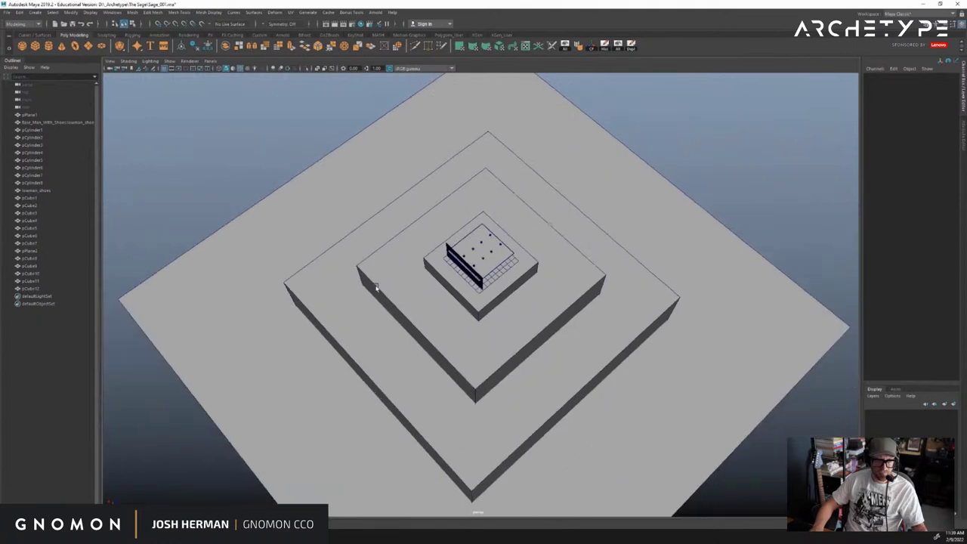
pyautogui.keyDown('alt'); pyautogui.moveTo(376, 287); pyautogui.dragTo(443, 294); pyautogui.keyUp('alt')
pyautogui.moveTo(784, 194); pyautogui.dragTo(524, 333)
pyautogui.keyDown('alt'); pyautogui.moveTo(525, 332); pyautogui.dragTo(548, 266); pyautogui.keyUp('alt')
pyautogui.click(587, 200)
pyautogui.keyDown('alt'); pyautogui.moveTo(587, 200); pyautogui.dragTo(527, 215); pyautogui.keyUp('alt')
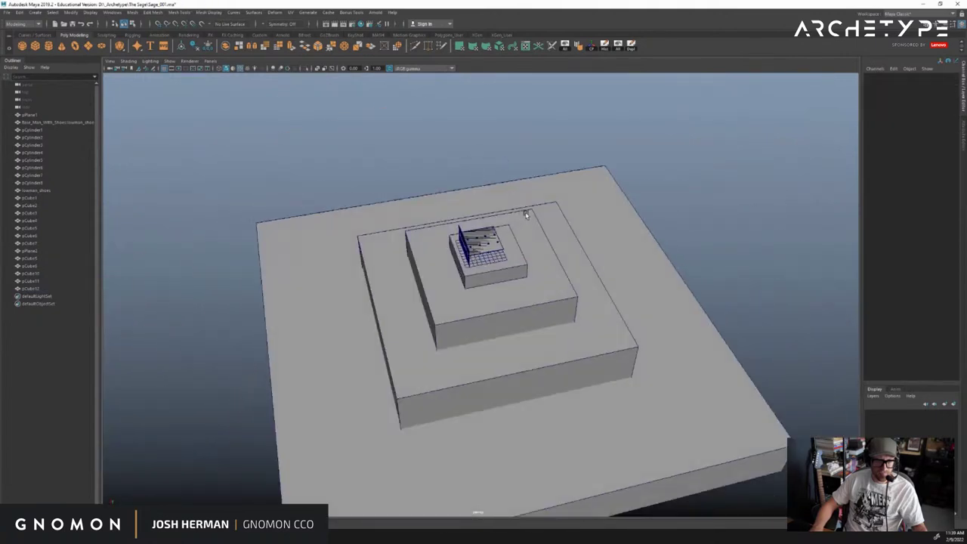
pyautogui.hotkey('ctrl', 'z')
pyautogui.click(692, 246)
pyautogui.keyDown('alt'); pyautogui.moveTo(736, 246); pyautogui.dragTo(515, 215); pyautogui.keyUp('alt')
pyautogui.hotkey('ctrl', 'z')
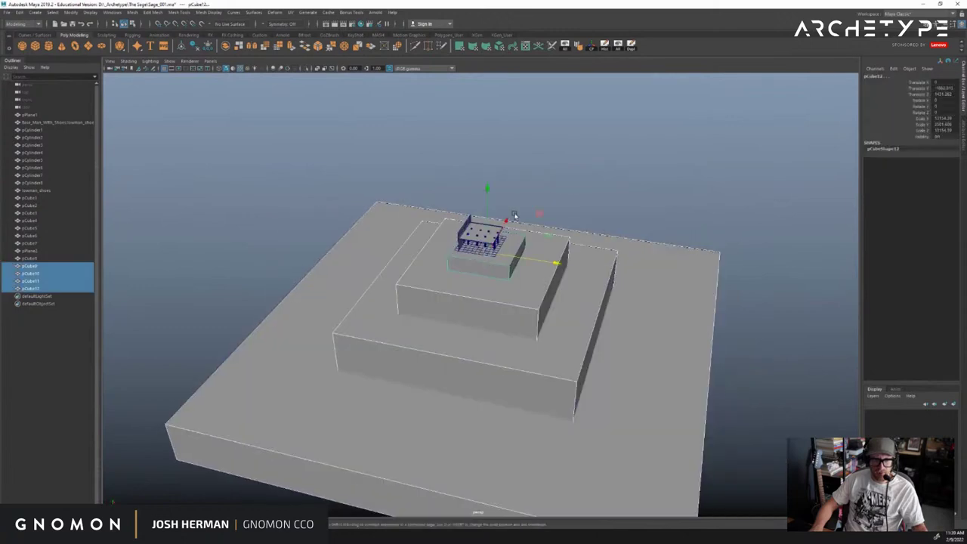
# Deselect the four stacked blocks and examine the columned pavilion and its stepped base from several angles
pyautogui.keyDown('alt'); pyautogui.moveTo(514, 215); pyautogui.dragTo(633, 231, button='right'); pyautogui.keyUp('alt')
pyautogui.keyDown('alt'); pyautogui.moveTo(633, 231); pyautogui.dragTo(619, 333, button='middle'); pyautogui.keyUp('alt')
pyautogui.keyDown('alt'); pyautogui.moveTo(620, 333); pyautogui.dragTo(587, 408, button='right'); pyautogui.keyUp('alt')
pyautogui.keyDown('alt'); pyautogui.moveTo(587, 408); pyautogui.dragTo(677, 287); pyautogui.keyUp('alt')
pyautogui.click(799, 287)
pyautogui.keyDown('alt'); pyautogui.moveTo(798, 287); pyautogui.dragTo(580, 287); pyautogui.keyUp('alt')
pyautogui.keyDown('alt'); pyautogui.moveTo(748, 287); pyautogui.dragTo(559, 256); pyautogui.keyUp('alt')
pyautogui.keyDown('alt'); pyautogui.moveTo(559, 257); pyautogui.dragTo(475, 254, button='right'); pyautogui.keyUp('alt')
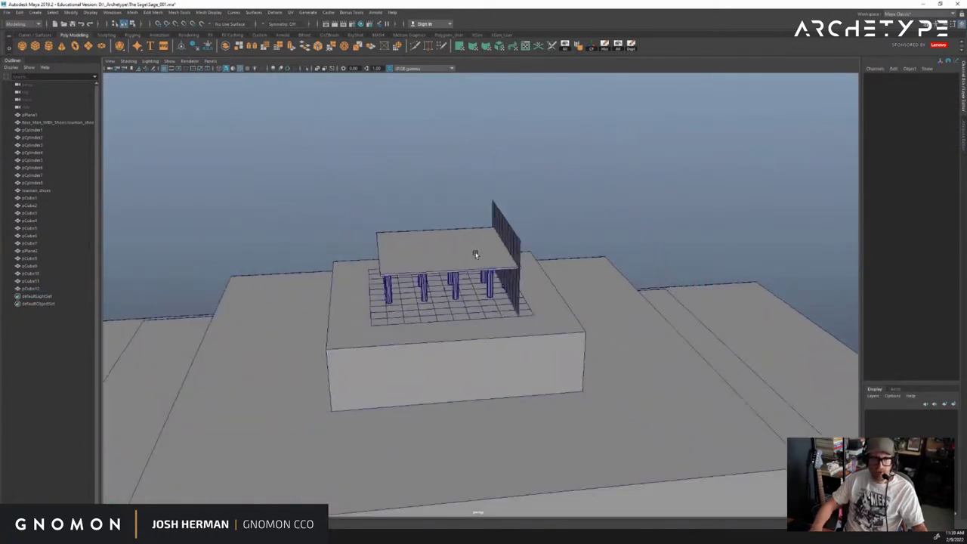
pyautogui.keyDown('alt'); pyautogui.moveTo(476, 254); pyautogui.dragTo(565, 310); pyautogui.keyUp('alt')
pyautogui.click(522, 252)
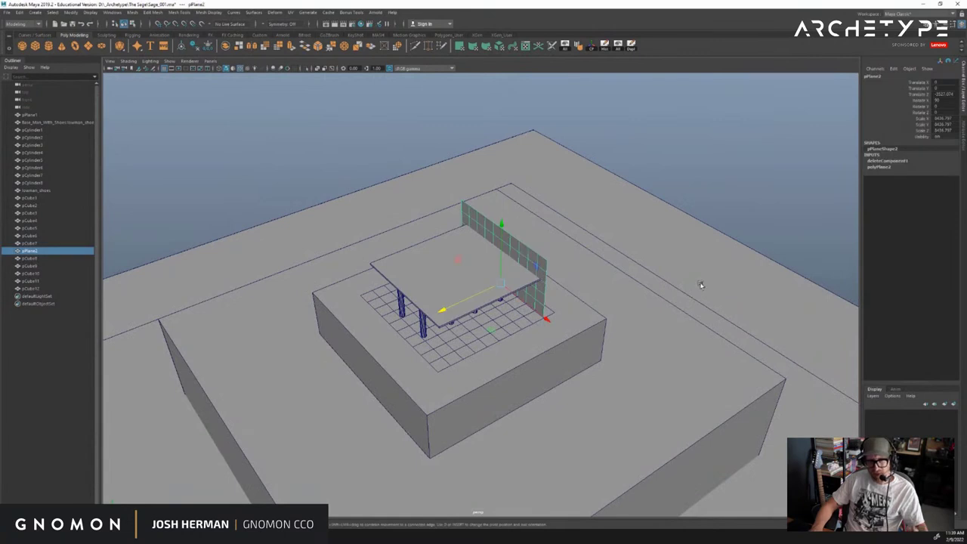
pyautogui.keyDown('alt'); pyautogui.moveTo(809, 352); pyautogui.dragTo(589, 306, button='right'); pyautogui.keyUp('alt')
pyautogui.keyDown('alt'); pyautogui.moveTo(588, 305); pyautogui.dragTo(529, 310); pyautogui.keyUp('alt')
pyautogui.click(454, 350)
pyautogui.press('r')
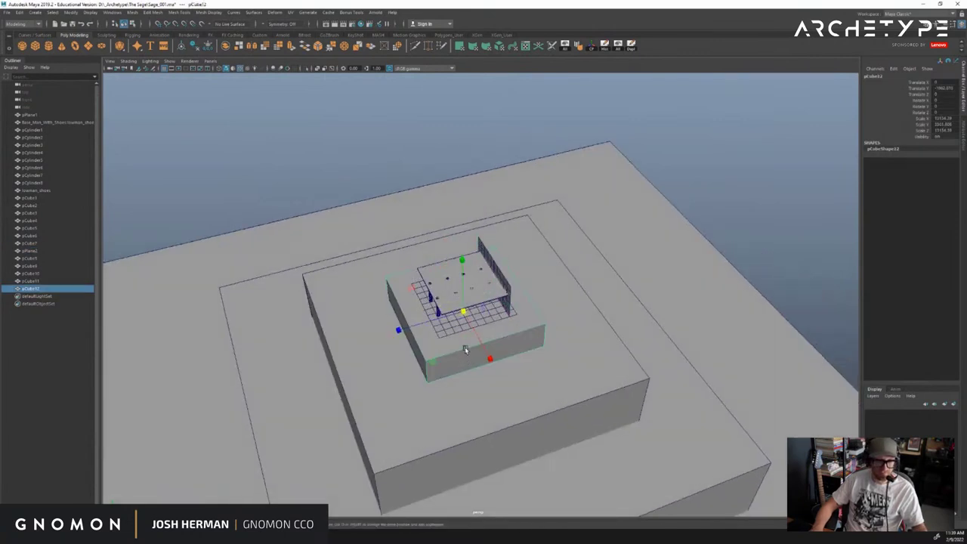
pyautogui.scroll(-2, 518, 309)
# Try adding a side wall by duplicating the gridded back wall, rotating the copy roughly perpendicular and moving it sideways
pyautogui.click(520, 296)
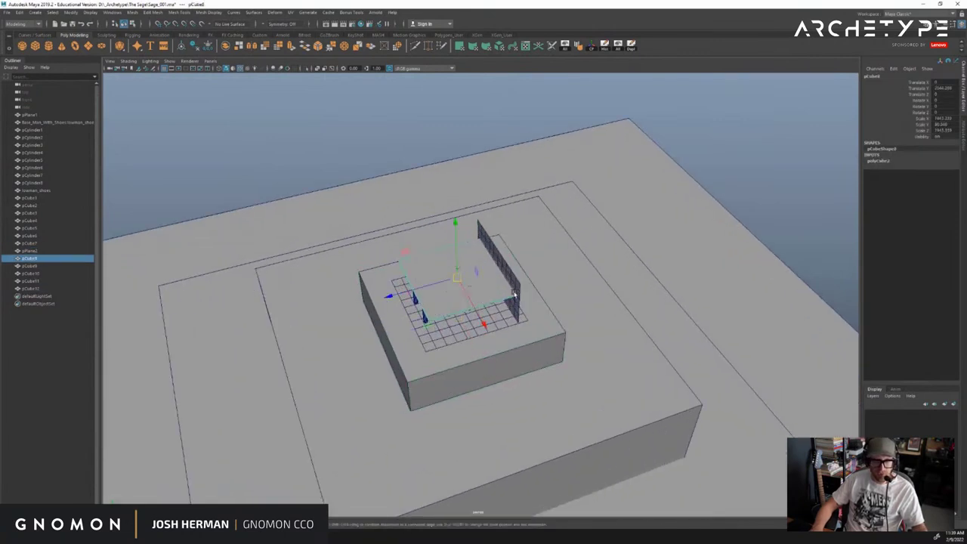
pyautogui.press('e')
pyautogui.keyDown('shift'); pyautogui.moveTo(494, 334); pyautogui.dragTo(610, 315); pyautogui.keyUp('shift')
pyautogui.press('w')
pyautogui.moveTo(500, 290); pyautogui.dragTo(564, 323)
pyautogui.keyDown('alt'); pyautogui.moveTo(569, 290); pyautogui.dragTo(635, 246); pyautogui.keyUp('alt')
pyautogui.hotkey('ctrl', 'z')
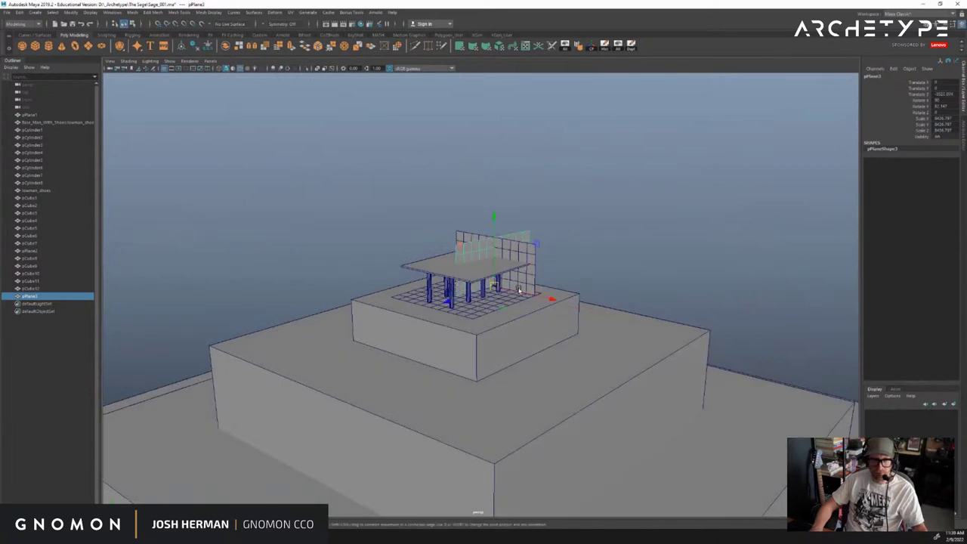
pyautogui.moveTo(552, 298); pyautogui.dragTo(602, 309)
# Undo the move, rotation and duplication of the gridded wall copy
pyautogui.click(690, 222)
pyautogui.keyDown('alt'); pyautogui.moveTo(690, 222); pyautogui.dragTo(673, 249); pyautogui.keyUp('alt')
pyautogui.hotkey('ctrl', 'z')
pyautogui.hotkey('ctrl', 'z')
pyautogui.hotkey('ctrl', 'z')
pyautogui.hotkey('ctrl', 'z')
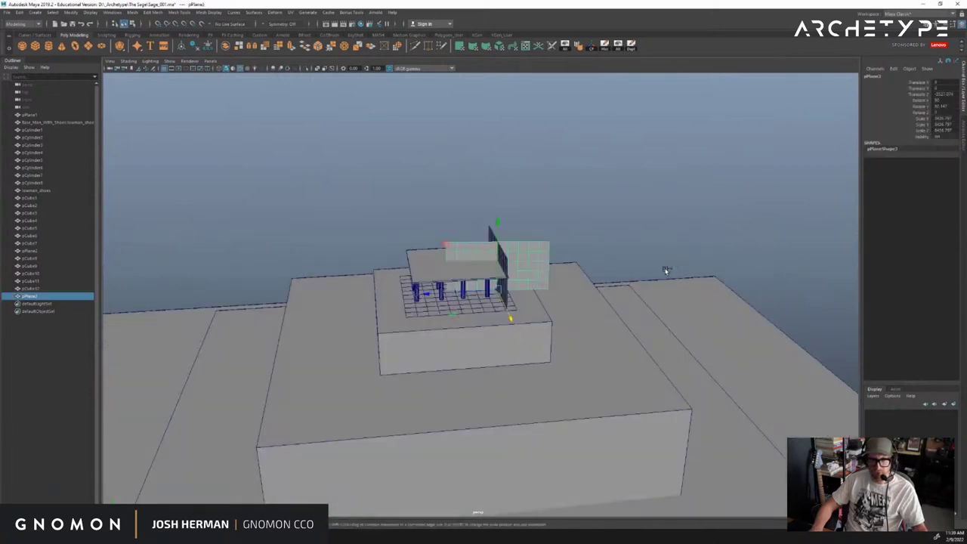
# Examine the pavilion's roof, columns and back wall on the top block from close up and far away
pyautogui.click(627, 260)
pyautogui.keyDown('alt'); pyautogui.moveTo(736, 287); pyautogui.dragTo(488, 261, button='right'); pyautogui.keyUp('alt')
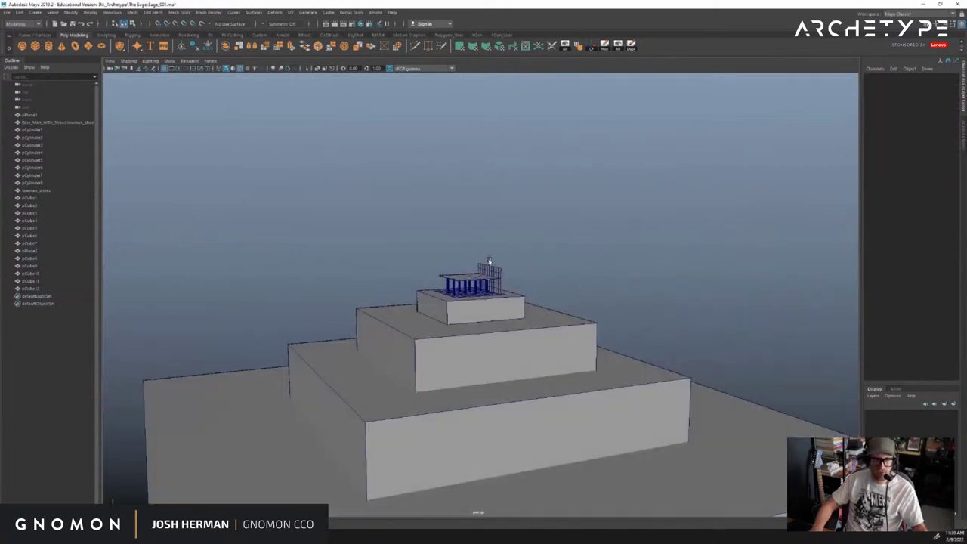
pyautogui.keyDown('alt'); pyautogui.moveTo(488, 261); pyautogui.dragTo(532, 297); pyautogui.keyUp('alt')
pyautogui.scroll(6, 536, 332)
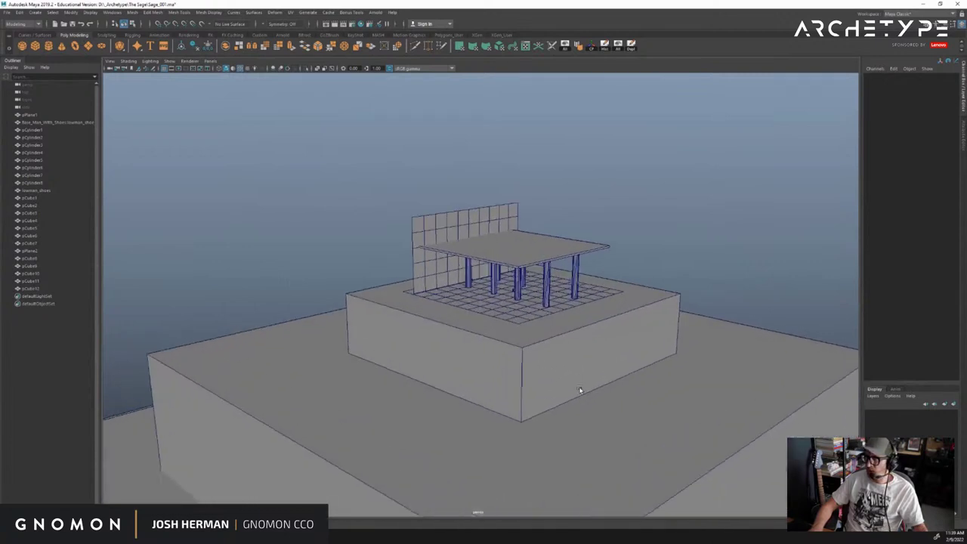
pyautogui.keyDown('alt'); pyautogui.moveTo(538, 376); pyautogui.dragTo(548, 405, button='right'); pyautogui.keyUp('alt')
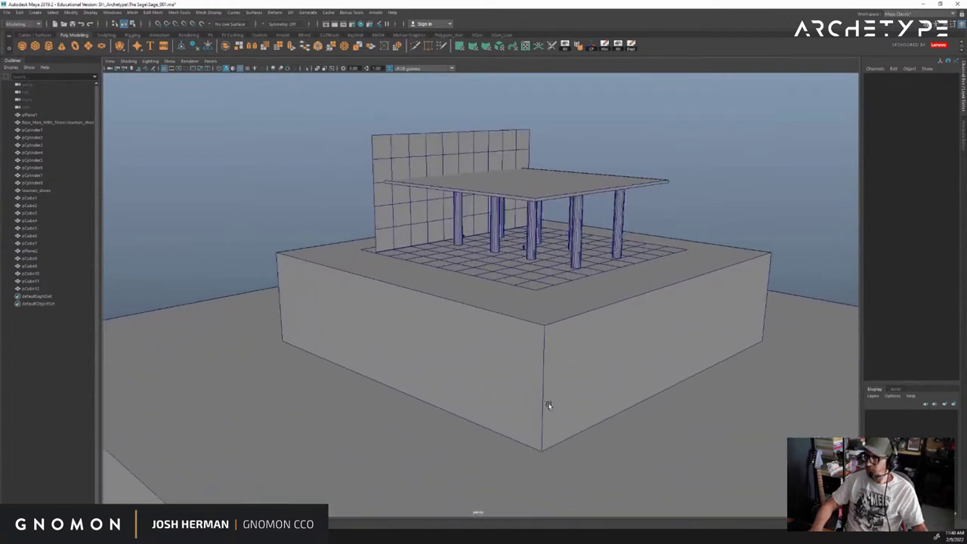
pyautogui.keyDown('alt'); pyautogui.moveTo(575, 384); pyautogui.dragTo(581, 348); pyautogui.keyUp('alt')
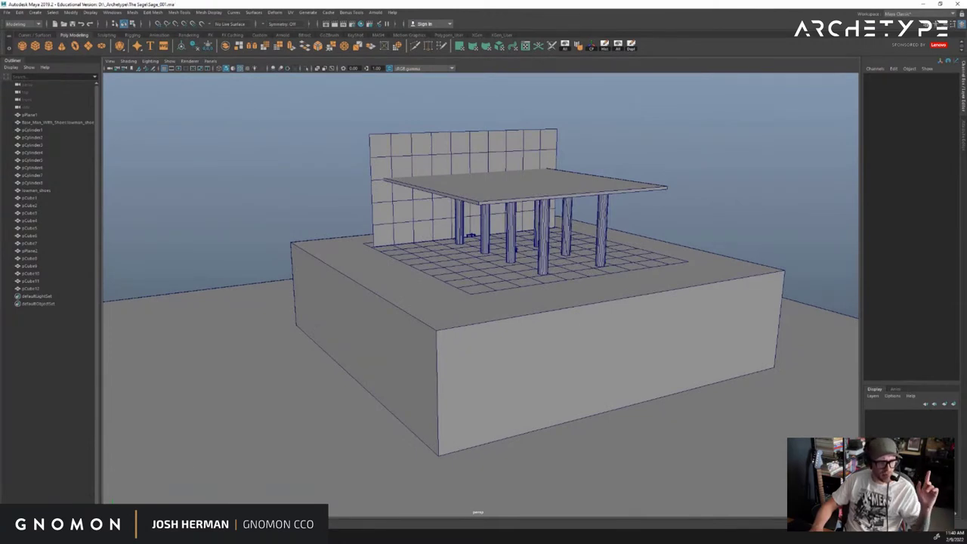
# Switch to Photoshop and save the sketch document as SageSketches.psd
pyautogui.hotkey('alt', 'Tab')
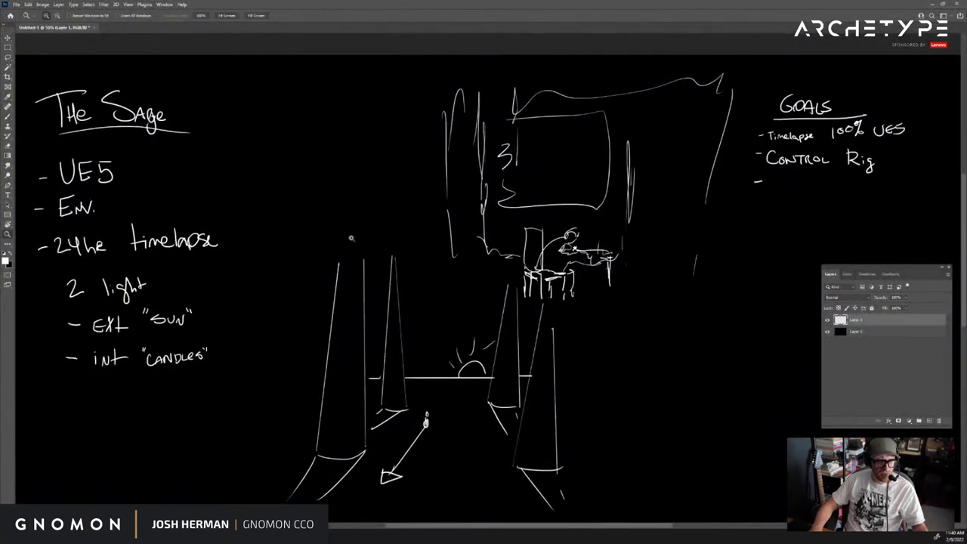
pyautogui.press('v')
pyautogui.hotkey('ctrl', 's')
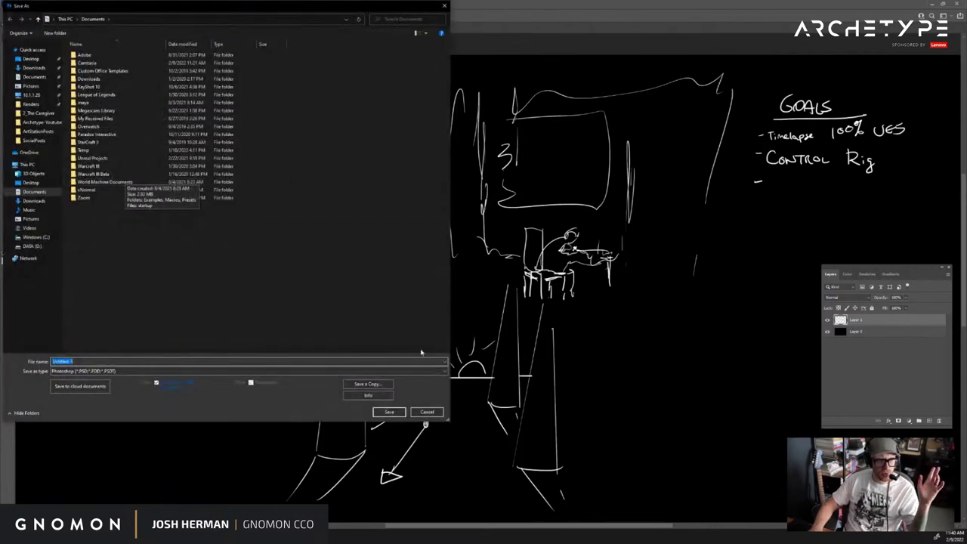
pyautogui.moveTo(233, 25); pyautogui.dragTo(966, 136)
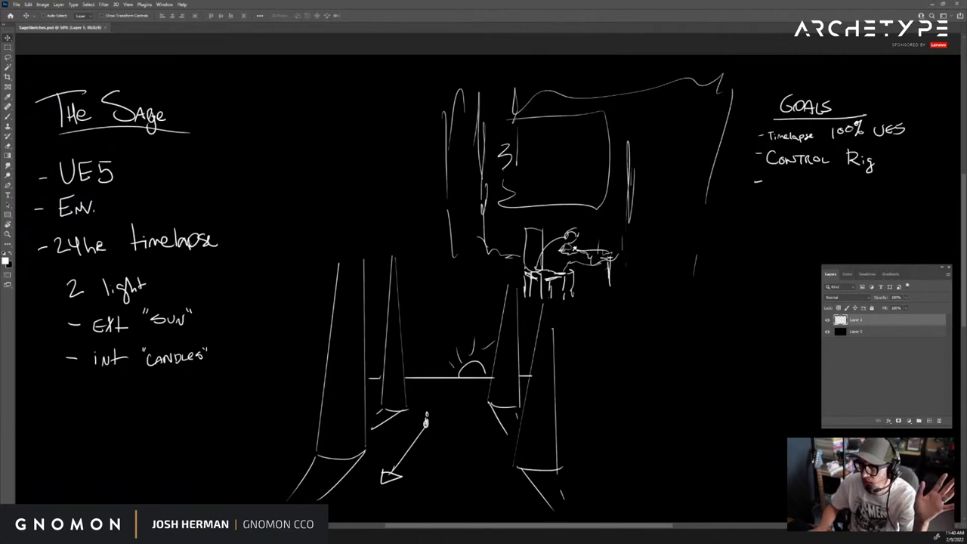
# Switch to Unreal Engine and compare the columned hall's composition with the Photoshop concept sketch
pyautogui.hotkey('alt', 'Tab')
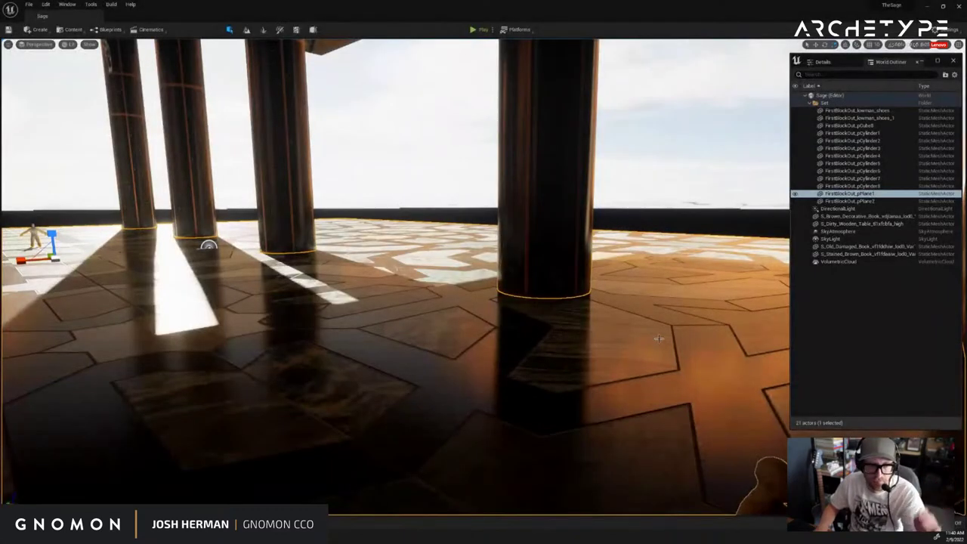
pyautogui.moveTo(598, 278)
pyautogui.mouseDown(button='right')
pyautogui.moveTo(579, 267)
pyautogui.moveTo(519, 272)
pyautogui.mouseUp(button='right')
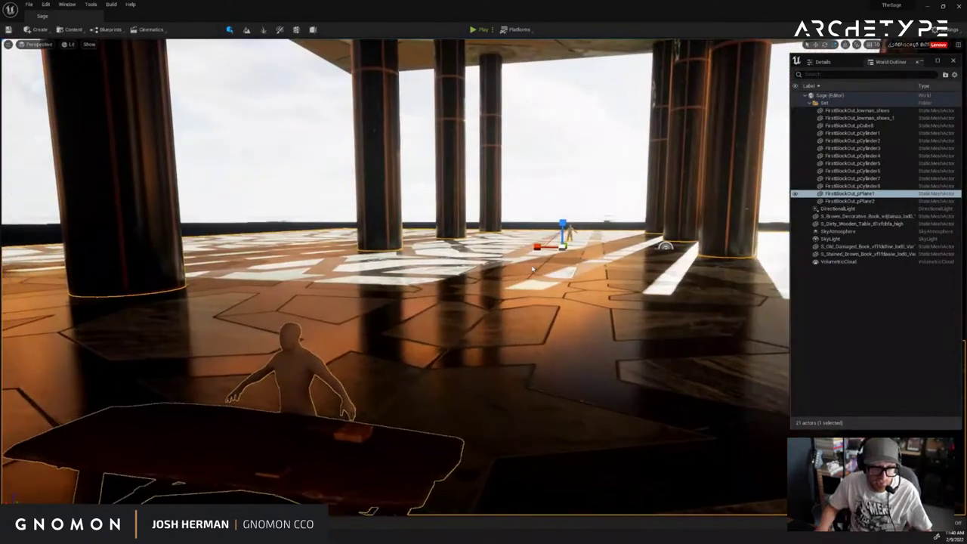
pyautogui.hotkey('alt', 'Tab')
pyautogui.hotkey('alt', 'Tab')
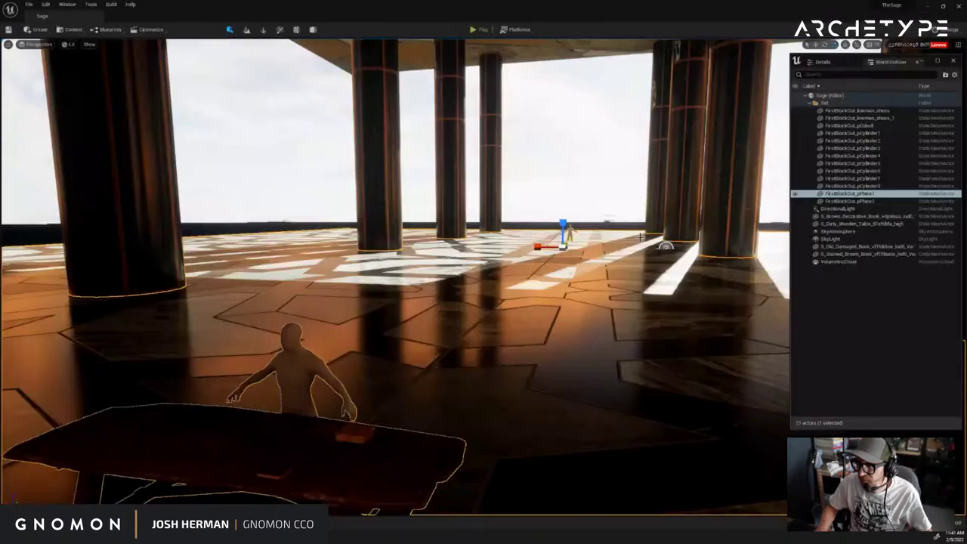
pyautogui.hotkey('alt', 'Tab')
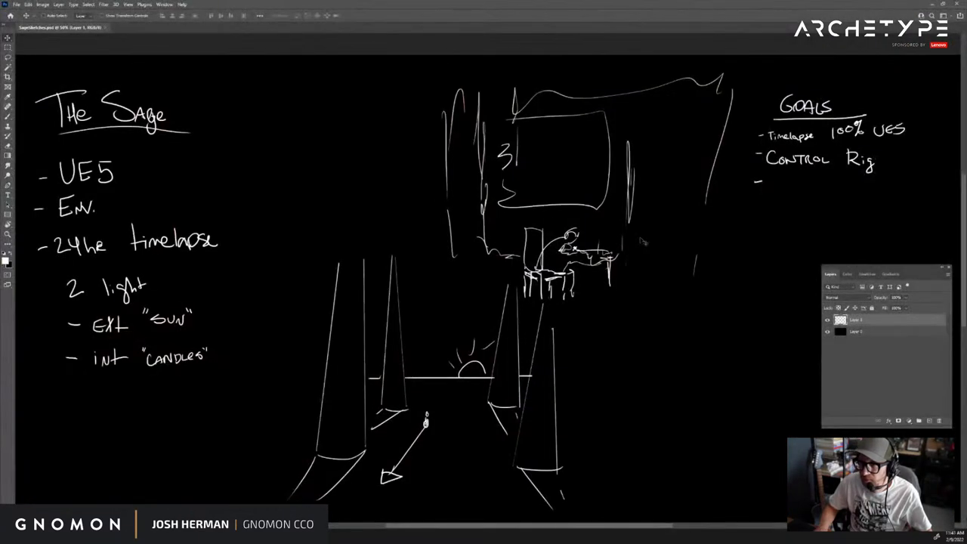
pyautogui.hotkey('alt', 'Tab')
pyautogui.click(594, 179)
pyautogui.scroll(5, 601, 180)
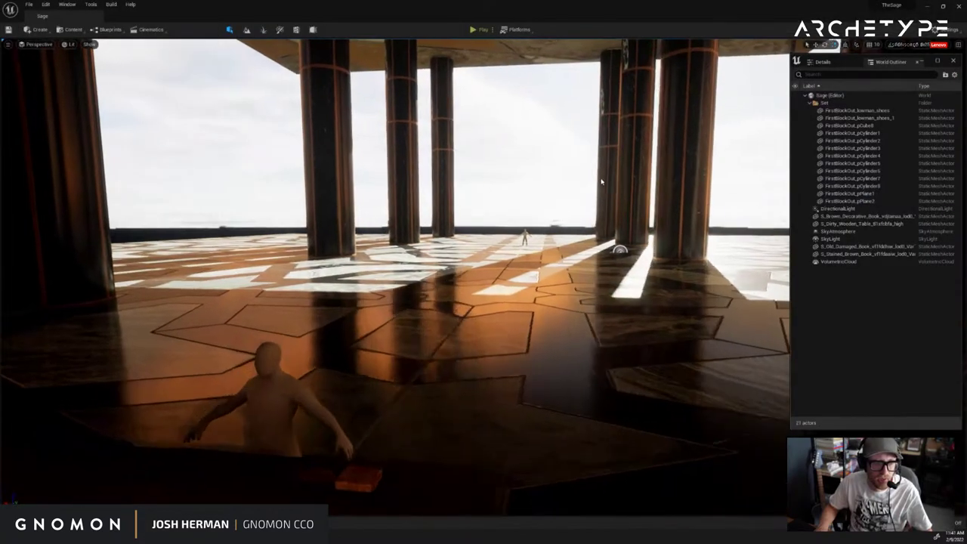
pyautogui.moveTo(600, 182); pyautogui.dragTo(615, 182, button='right')
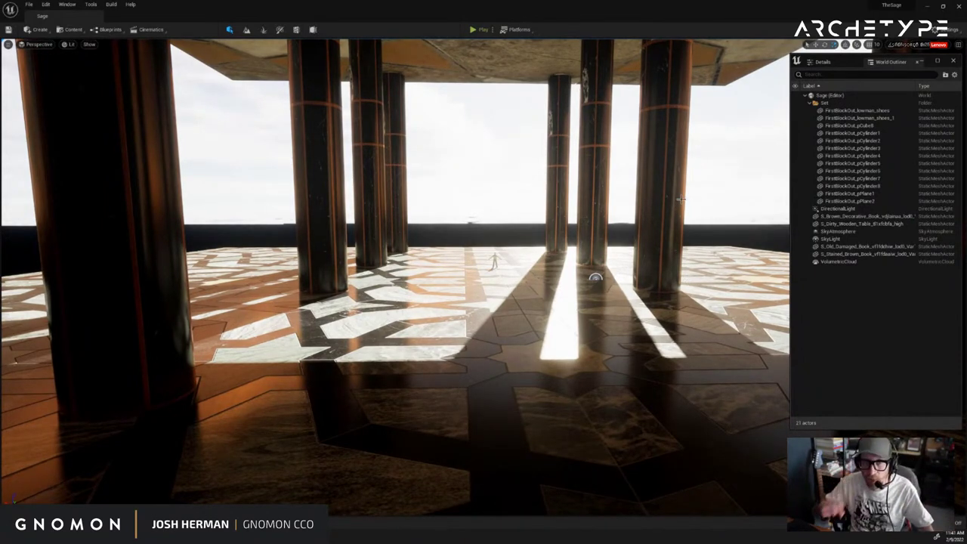
# Lower the ceiling slab straight down so it cuts the columns to a much shorter visible height
pyautogui.click(586, 67)
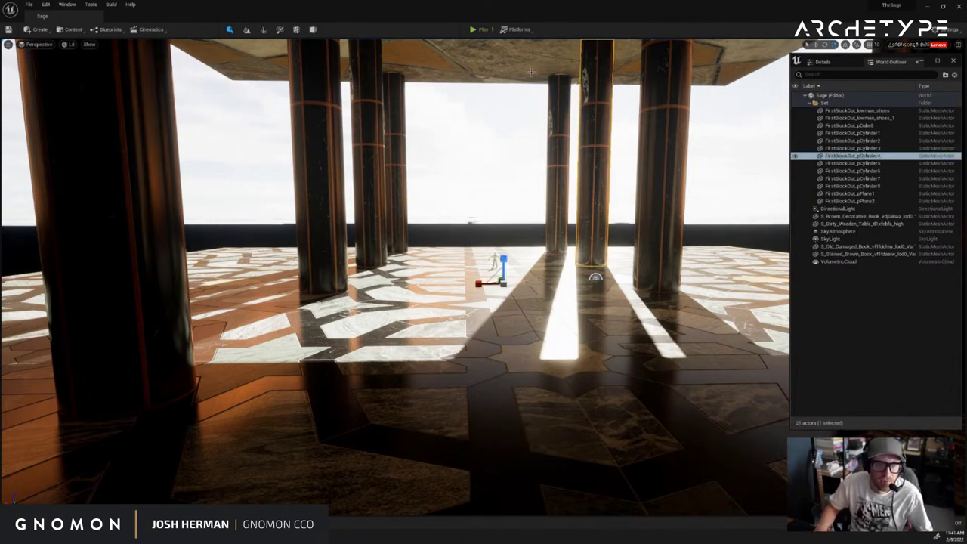
pyautogui.click(532, 69)
pyautogui.press('w')
pyautogui.moveTo(501, 259); pyautogui.dragTo(507, 219, button='right')
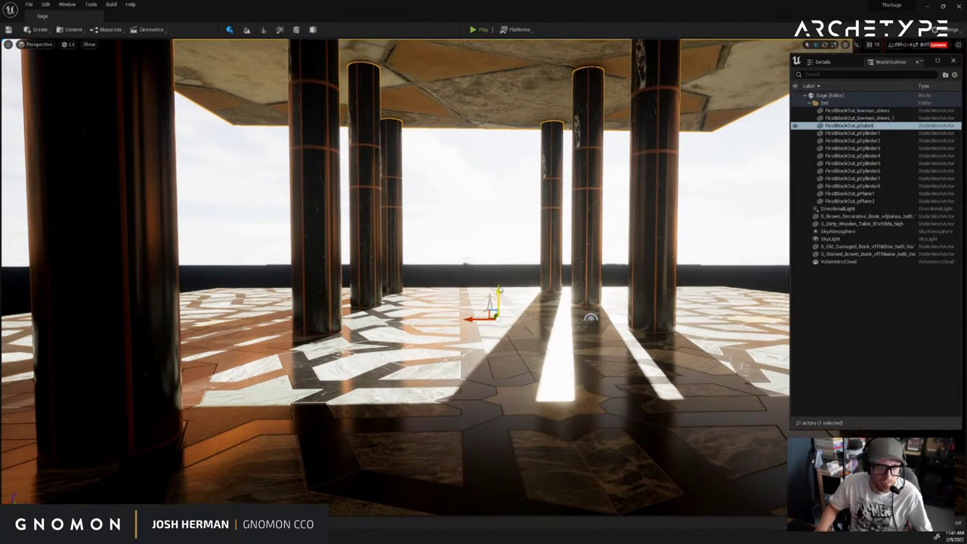
pyautogui.moveTo(498, 298); pyautogui.dragTo(541, 529)
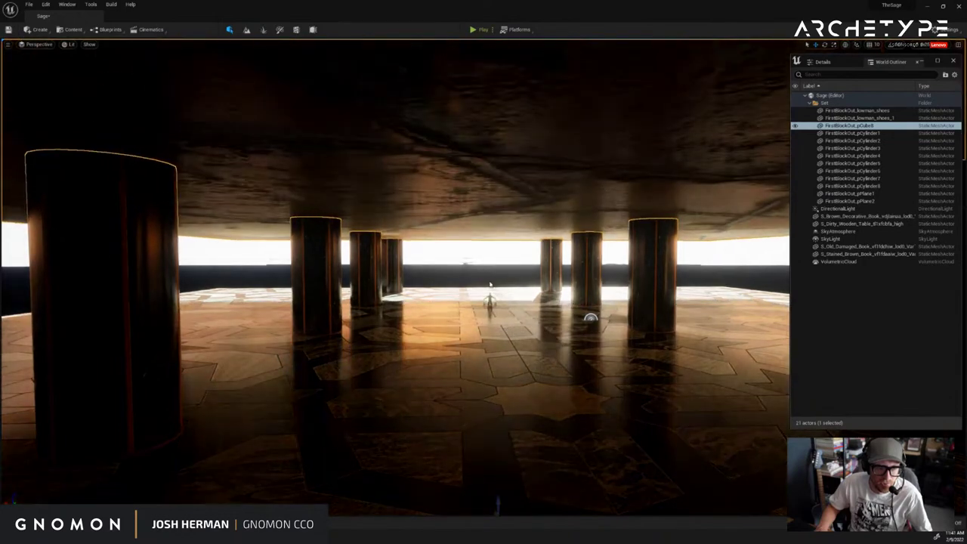
pyautogui.press('Escape')
pyautogui.moveTo(518, 291); pyautogui.dragTo(518, 286, button='right')
# Try widening the hall by moving two columns of one row outward, away from the central axis
pyautogui.click(602, 174)
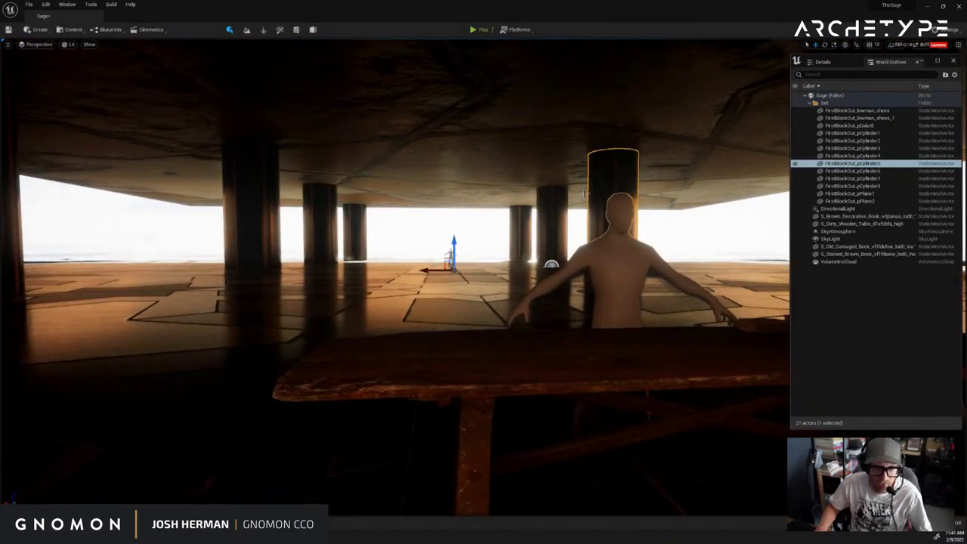
pyautogui.scroll(-3, 603, 175)
pyautogui.moveTo(400, 249); pyautogui.dragTo(528, 247)
pyautogui.press('Escape')
pyautogui.click(519, 212)
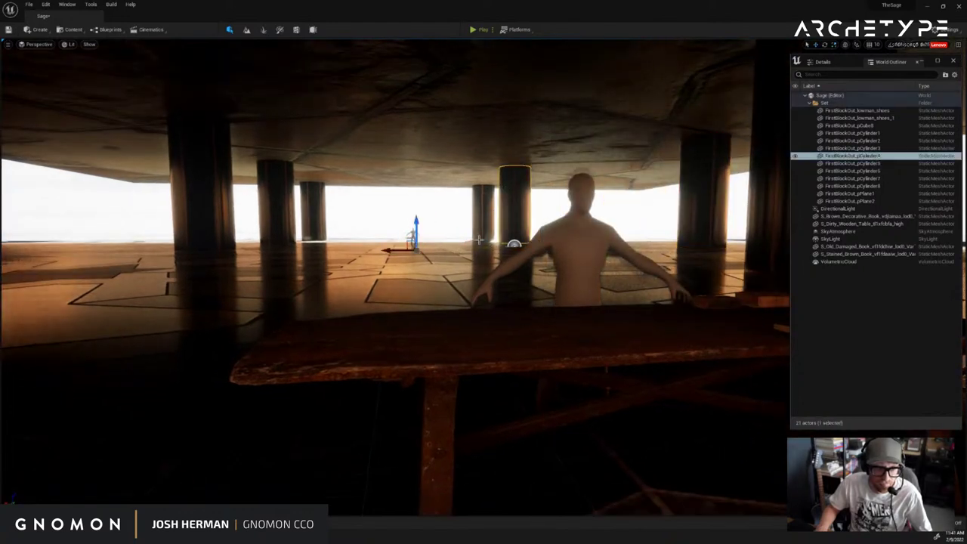
pyautogui.moveTo(394, 247); pyautogui.dragTo(484, 246)
pyautogui.click(689, 195)
pyautogui.moveTo(645, 201); pyautogui.dragTo(609, 198, button='right')
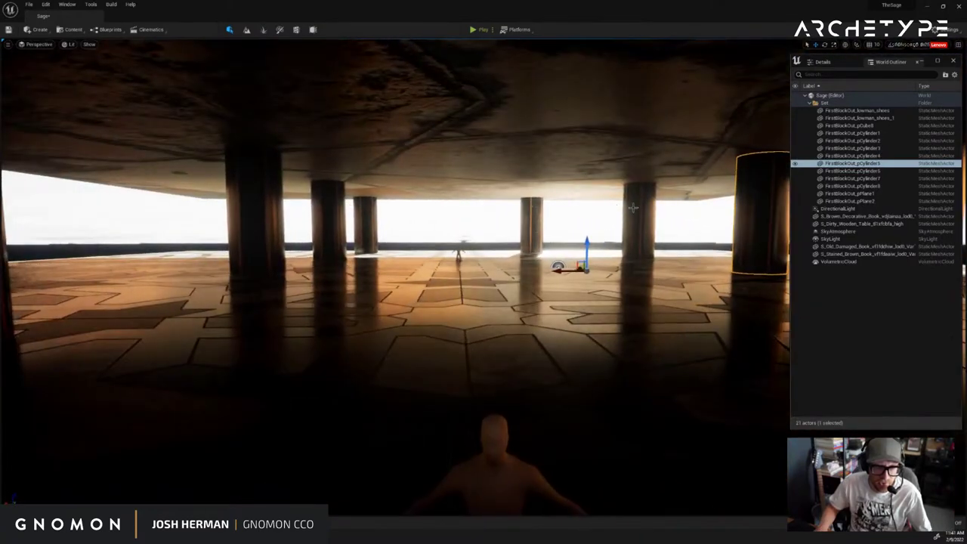
# Undo the outward moves of the two columns
pyautogui.hotkey('ctrl', 'z')
pyautogui.hotkey('ctrl', 'z')
pyautogui.hotkey('ctrl', 'z')
pyautogui.hotkey('ctrl', 'z')
pyautogui.hotkey('ctrl', 'z')
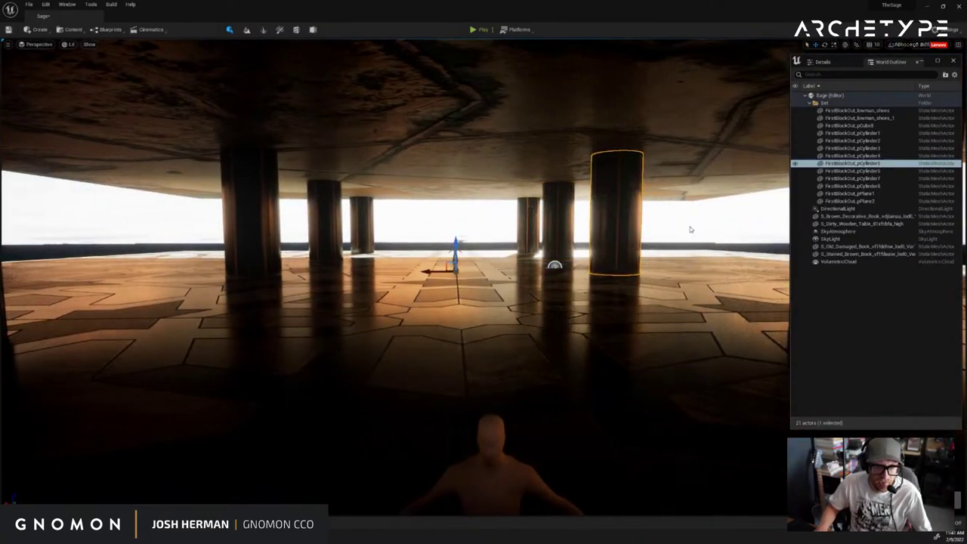
# Select the ceiling slab and raise it back up high above the floor
pyautogui.click(690, 228)
pyautogui.moveTo(691, 229); pyautogui.dragTo(632, 190, button='right')
pyautogui.click(556, 286)
pyautogui.moveTo(469, 460); pyautogui.dragTo(475, 293)
# Check the standing figure's scale against the patterned wall, clear the selection and save the Sage level
pyautogui.moveTo(475, 293)
pyautogui.mouseDown(button='right')
pyautogui.moveTo(388, 264)
pyautogui.moveTo(324, 259)
pyautogui.moveTo(343, 250)
pyautogui.moveTo(361, 266)
pyautogui.mouseUp(button='right')
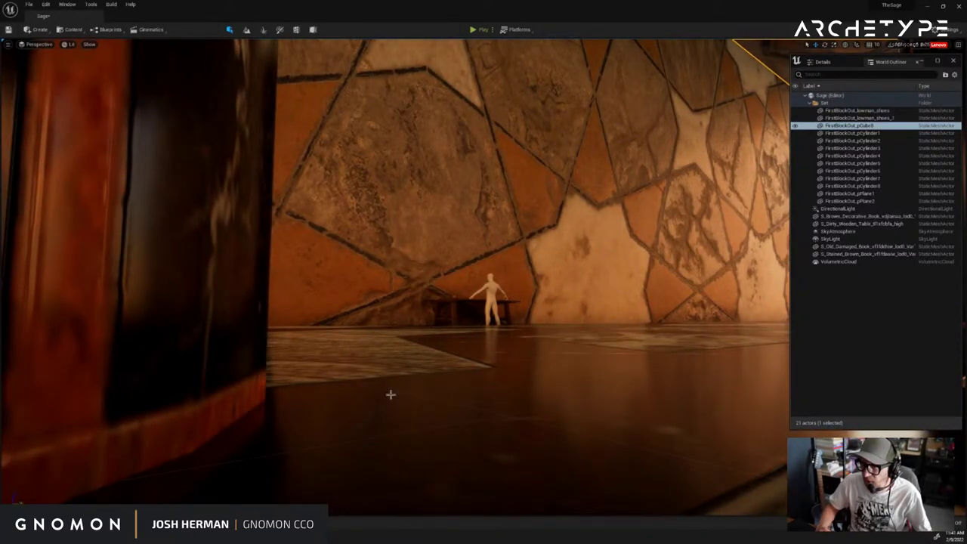
pyautogui.moveTo(494, 320); pyautogui.dragTo(518, 276, button='right')
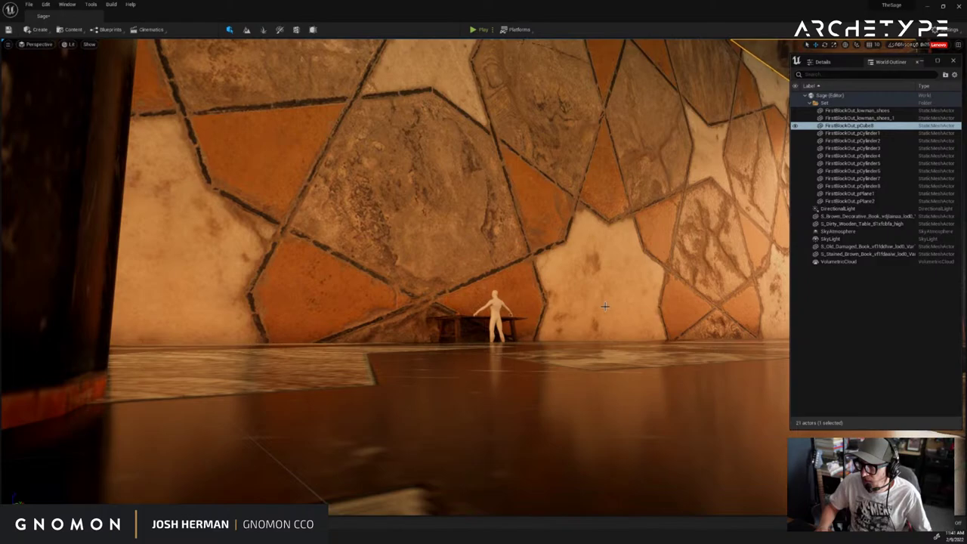
pyautogui.moveTo(606, 306)
pyautogui.mouseDown(button='right')
pyautogui.moveTo(609, 313)
pyautogui.moveTo(605, 306)
pyautogui.mouseUp(button='right')
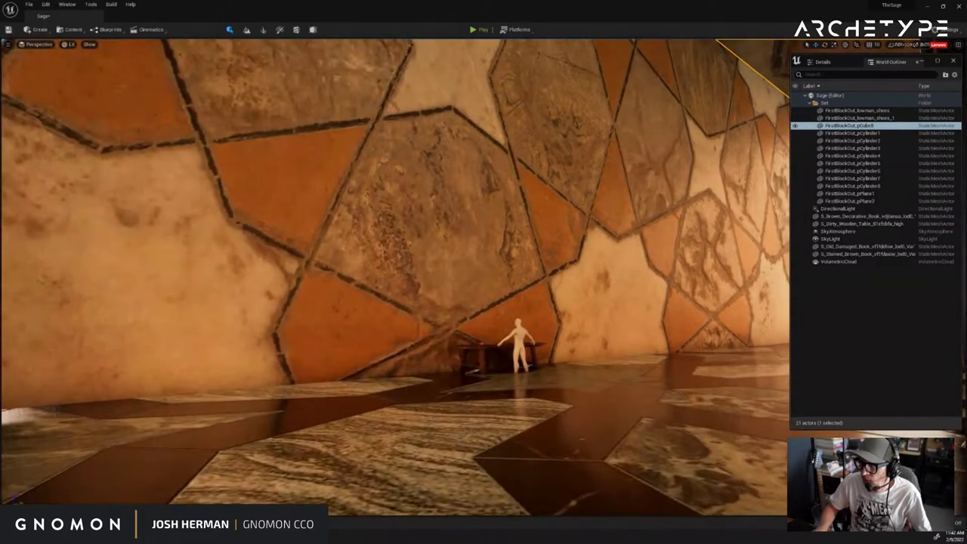
pyautogui.moveTo(729, 293); pyautogui.dragTo(613, 225, button='right')
pyautogui.click(705, 155)
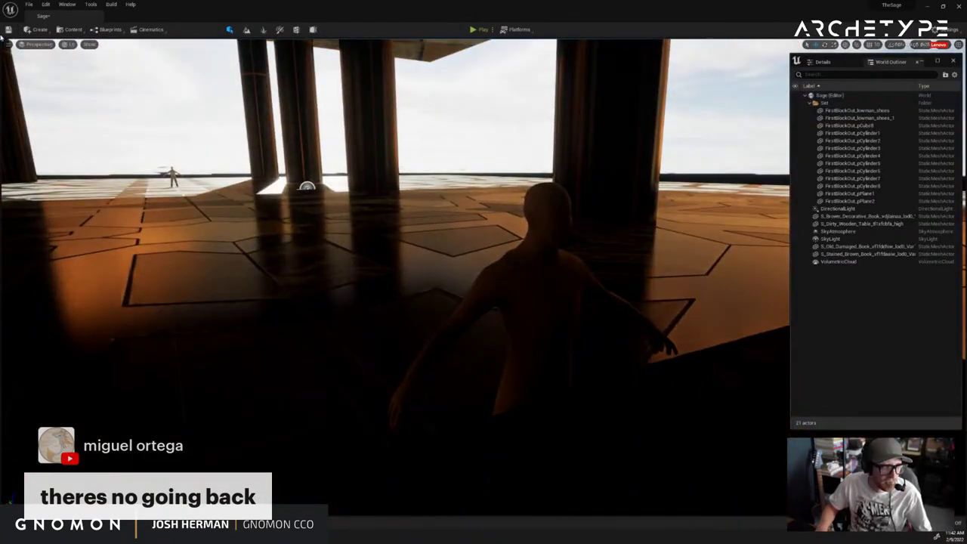
pyautogui.click(29, 4)
pyautogui.click(60, 91)
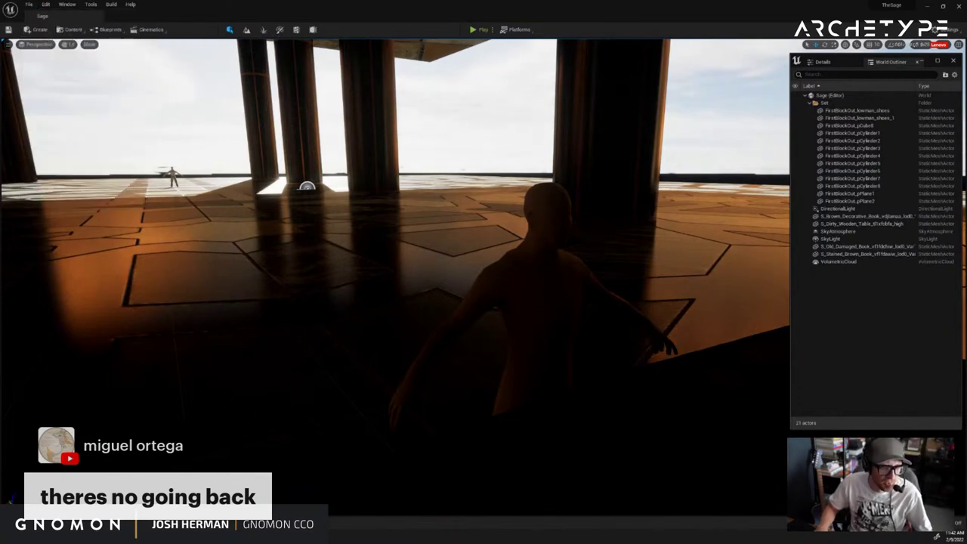
# Switch to ZBrush, bring the female bust into a closer three-quarter view and turn on perspective
pyautogui.click(196, 535)
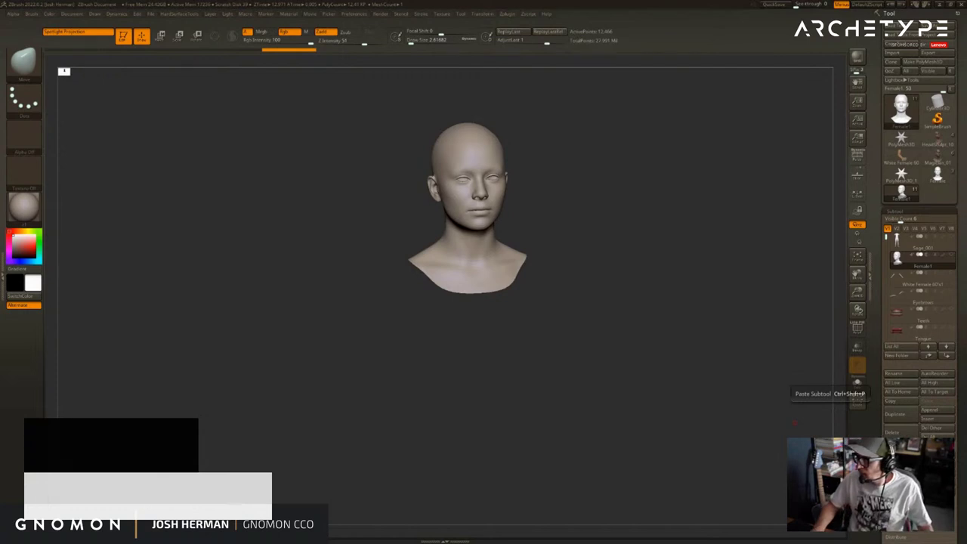
pyautogui.rightClick(693, 268)
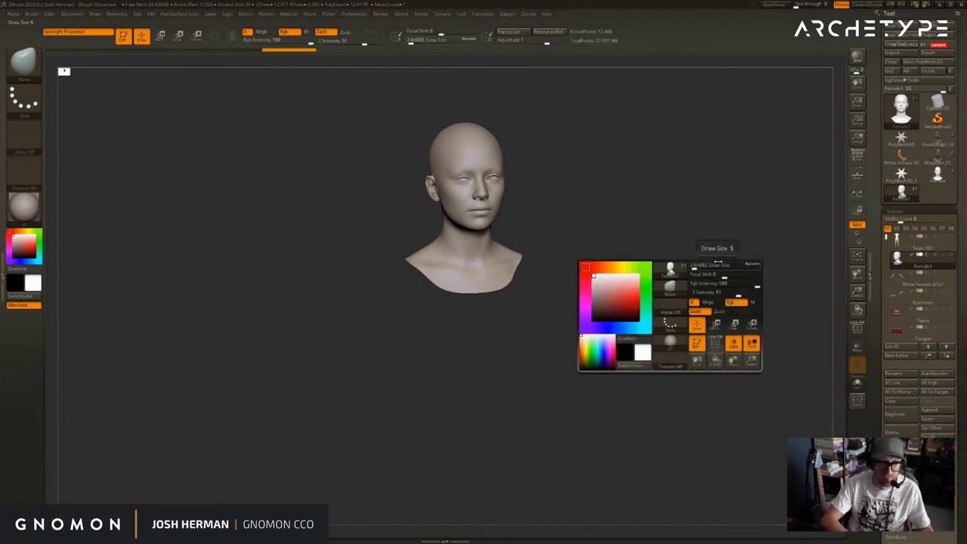
pyautogui.moveTo(645, 215); pyautogui.dragTo(574, 237)
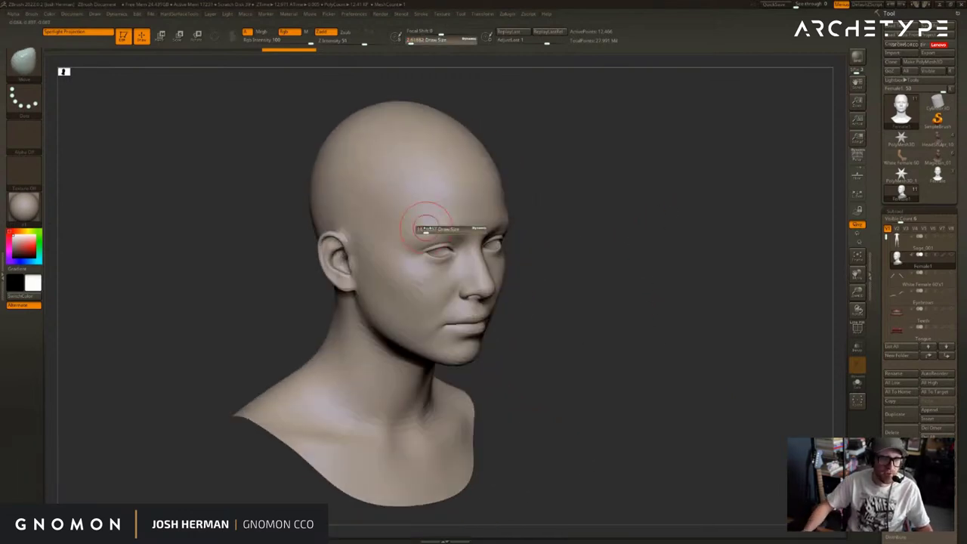
pyautogui.click(857, 157)
# Frame the female bust and enlarge the Move brush's Draw Size to about 23
pyautogui.keyDown('shift'); pyautogui.moveTo(661, 194); pyautogui.dragTo(589, 187); pyautogui.keyUp('shift')
pyautogui.press('f')
pyautogui.press('s')
pyautogui.moveTo(373, 188); pyautogui.dragTo(387, 188)
pyautogui.press('s')
pyautogui.moveTo(555, 180); pyautogui.dragTo(547, 180)
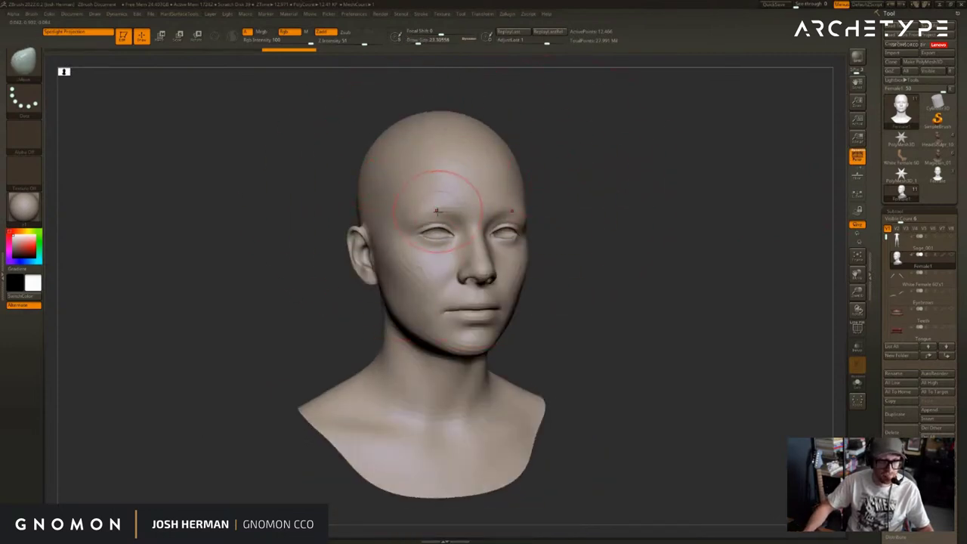
# Reduce the Move brush's Draw Size to about 15 and reshape the bust's nose in profile and front view
pyautogui.press('s')
pyautogui.moveTo(439, 209); pyautogui.dragTo(434, 209)
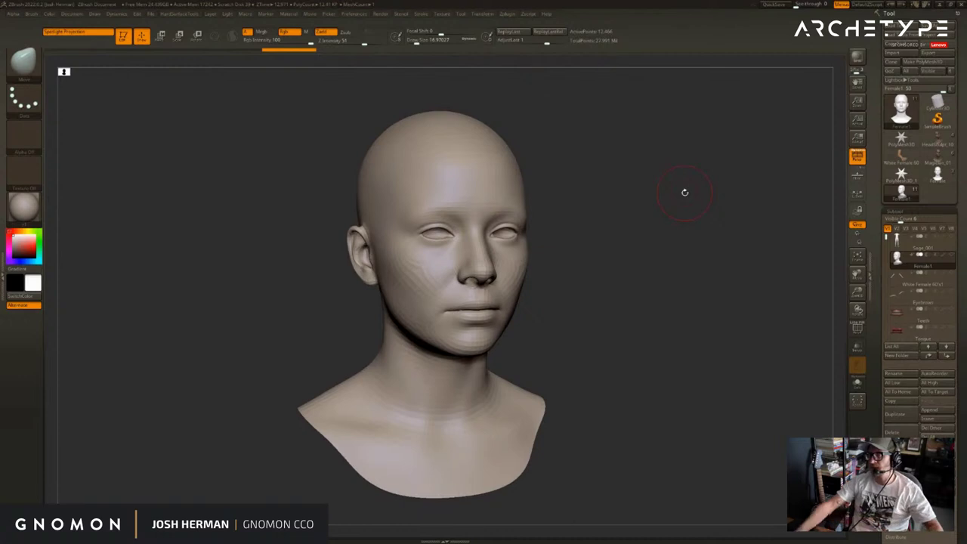
pyautogui.keyDown('shift'); pyautogui.moveTo(640, 190); pyautogui.dragTo(624, 183); pyautogui.keyUp('shift')
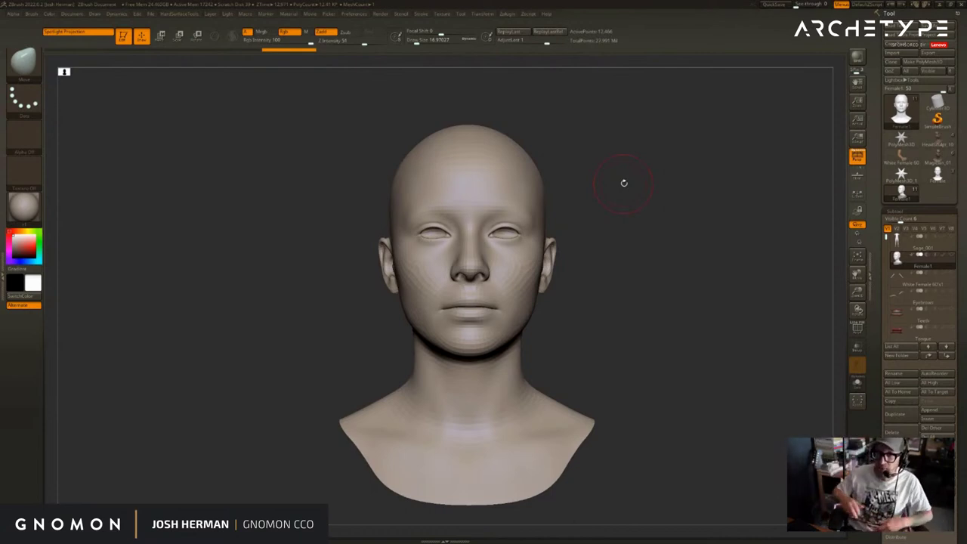
pyautogui.moveTo(601, 235)
pyautogui.mouseDown()
pyautogui.moveTo(620, 230)
pyautogui.moveTo(639, 248)
pyautogui.moveTo(639, 274)
pyautogui.moveTo(604, 255)
pyautogui.moveTo(609, 290)
pyautogui.moveTo(499, 304)
pyautogui.mouseUp()
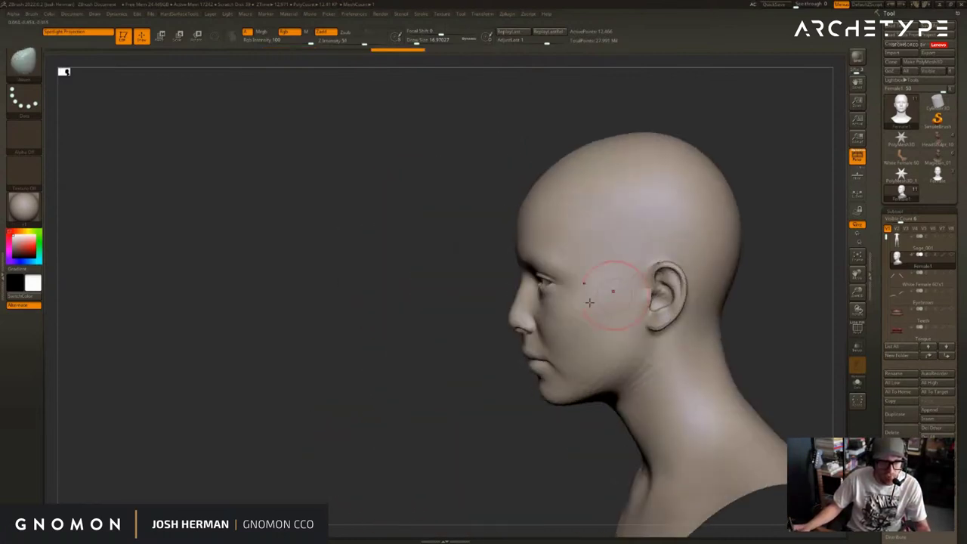
pyautogui.press('shift')
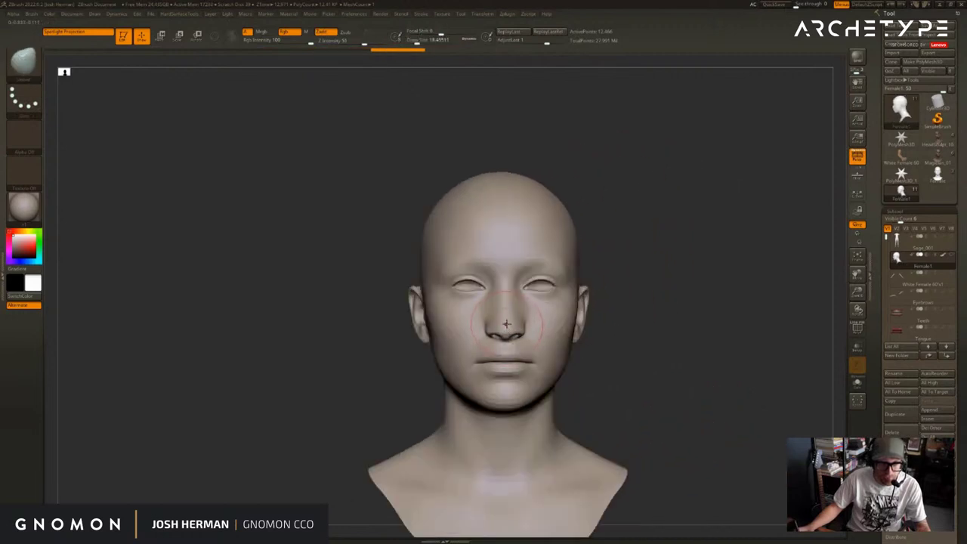
pyautogui.moveTo(503, 342)
pyautogui.mouseDown()
pyautogui.moveTo(482, 334)
pyautogui.moveTo(504, 322)
pyautogui.mouseUp()
pyautogui.moveTo(504, 322); pyautogui.dragTo(529, 323, button='right')
# Refine the nose, mouth and lower face with the Move brush, varying its Draw Size between about 29 and 9
pyautogui.press('s')
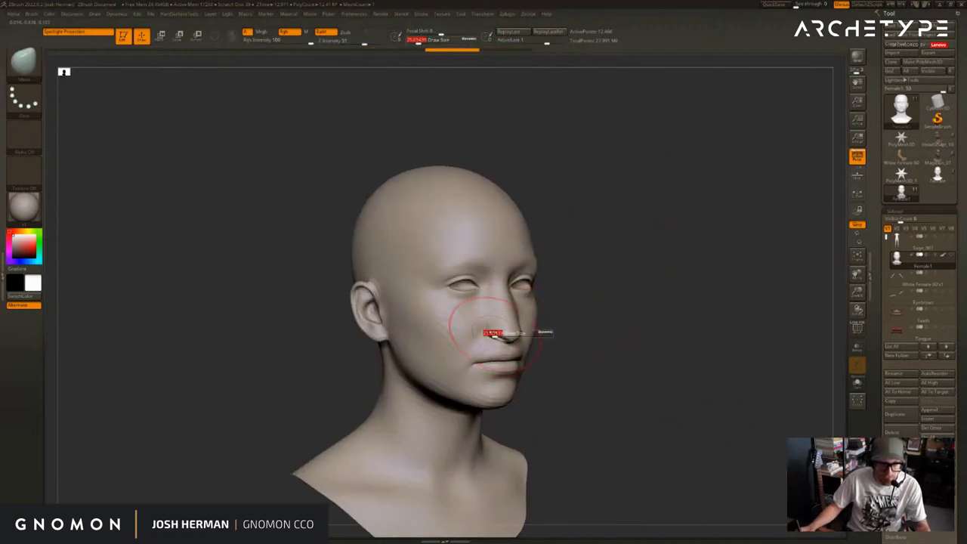
pyautogui.moveTo(494, 331)
pyautogui.mouseDown()
pyautogui.moveTo(484, 327)
pyautogui.moveTo(492, 335)
pyautogui.mouseUp()
pyautogui.press('s')
pyautogui.moveTo(595, 313); pyautogui.dragTo(546, 317)
pyautogui.press('s')
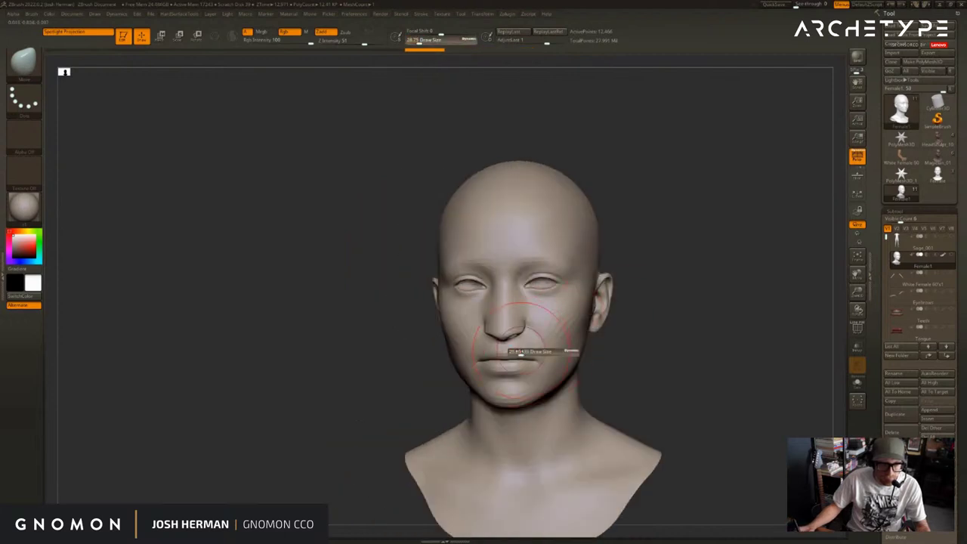
pyautogui.moveTo(518, 349); pyautogui.dragTo(522, 349)
pyautogui.moveTo(512, 350); pyautogui.dragTo(622, 310, button='right')
pyautogui.moveTo(622, 311); pyautogui.dragTo(647, 305)
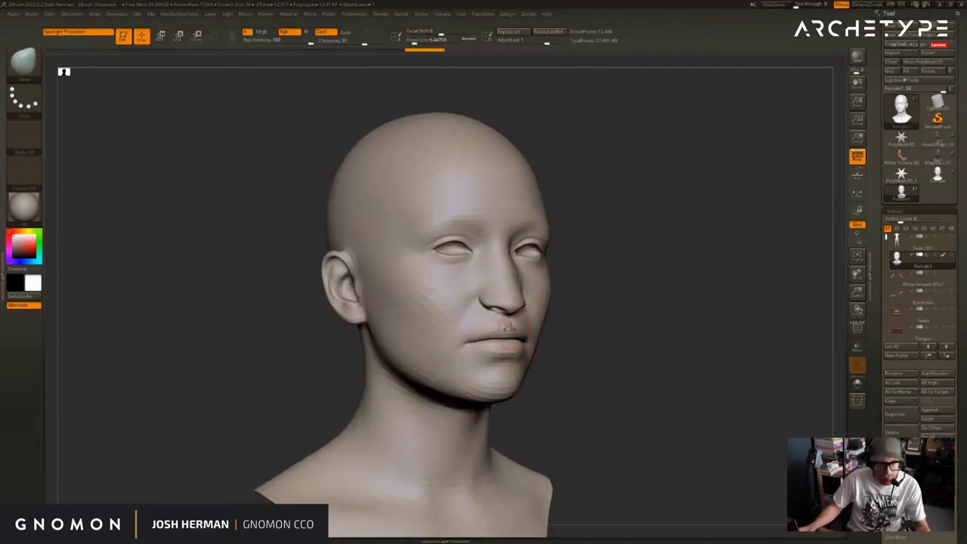
pyautogui.moveTo(646, 241)
pyautogui.mouseDown(button='right')
pyautogui.moveTo(654, 235)
pyautogui.moveTo(643, 275)
pyautogui.mouseUp(button='right')
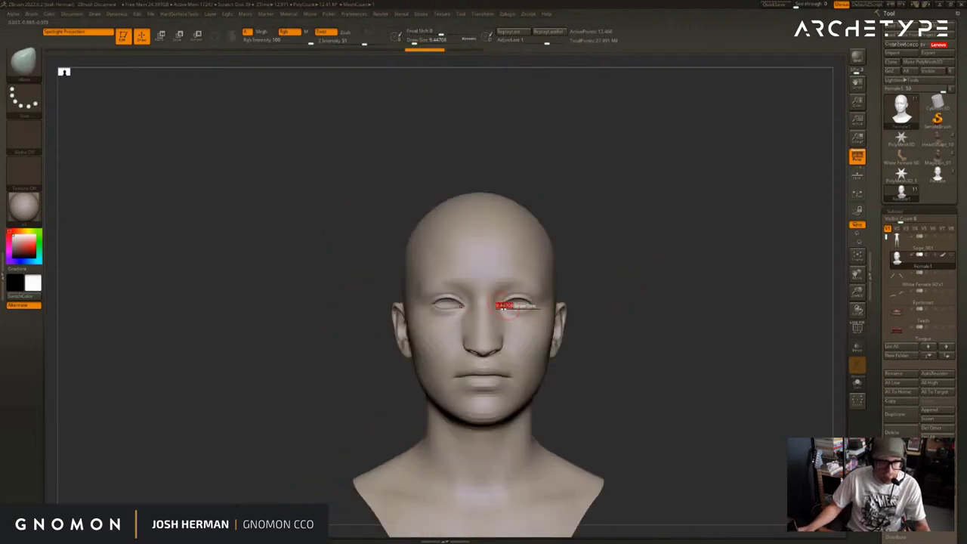
# Paint a mask around both eyes at a Draw Size of about 25, then invert and soften it so only the eye region is editable
pyautogui.press('s')
pyautogui.moveTo(499, 305); pyautogui.dragTo(508, 304)
pyautogui.moveTo(508, 304)
pyautogui.keyDown('ctrl'); pyautogui.mouseDown()
pyautogui.moveTo(523, 327)
pyautogui.moveTo(518, 303)
pyautogui.moveTo(508, 304)
pyautogui.moveTo(517, 304)
pyautogui.mouseUp(); pyautogui.keyUp('ctrl')
pyautogui.press('s')
pyautogui.hotkey('ctrl', 'z')
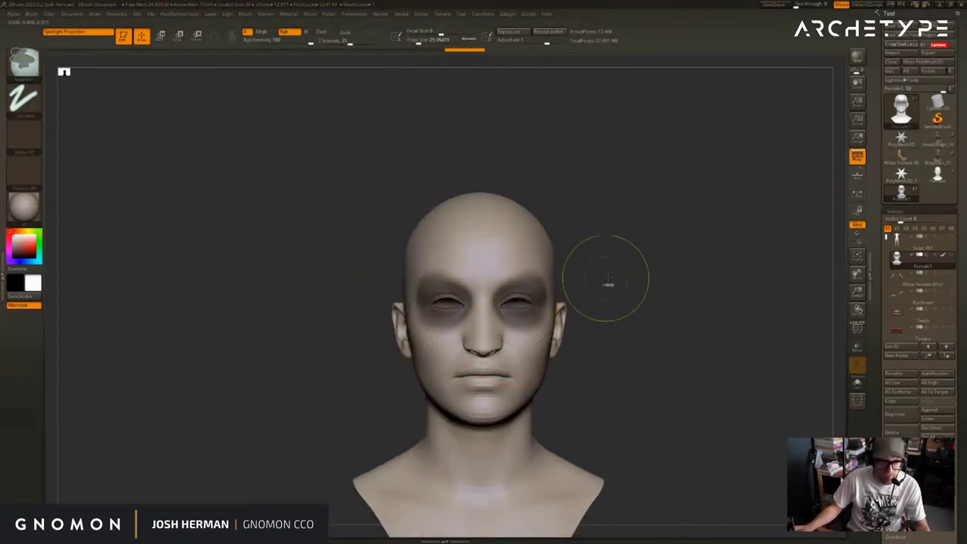
pyautogui.keyDown('ctrl'); pyautogui.click(606, 281); pyautogui.keyUp('ctrl')
pyautogui.keyDown('ctrl'); pyautogui.click(578, 291); pyautogui.keyUp('ctrl')
pyautogui.keyDown('ctrl'); pyautogui.click(597, 280); pyautogui.keyUp('ctrl')
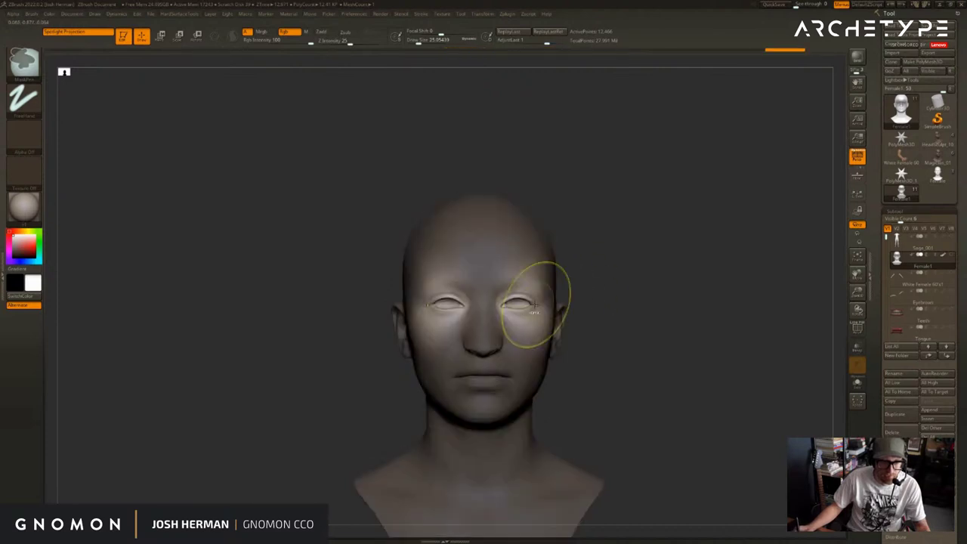
pyautogui.keyDown('ctrl'); pyautogui.click(608, 303); pyautogui.keyUp('ctrl')
pyautogui.keyDown('ctrl'); pyautogui.click(594, 310); pyautogui.keyUp('ctrl')
# Try to scale the unmasked eye region with the transpose line, undoing each distorted result
pyautogui.press('e')
pyautogui.moveTo(600, 337)
pyautogui.keyDown('alt'); pyautogui.mouseDown()
pyautogui.moveTo(527, 263)
pyautogui.moveTo(539, 270)
pyautogui.mouseUp(); pyautogui.keyUp('alt')
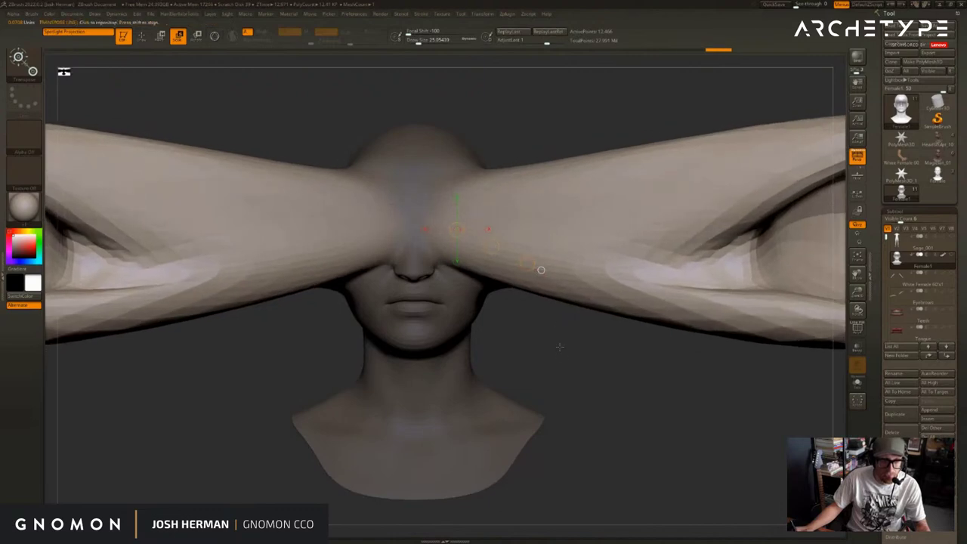
pyautogui.hotkey('ctrl', 'z')
pyautogui.click(856, 192)
pyautogui.keyDown('alt'); pyautogui.moveTo(654, 209); pyautogui.dragTo(728, 222); pyautogui.keyUp('alt')
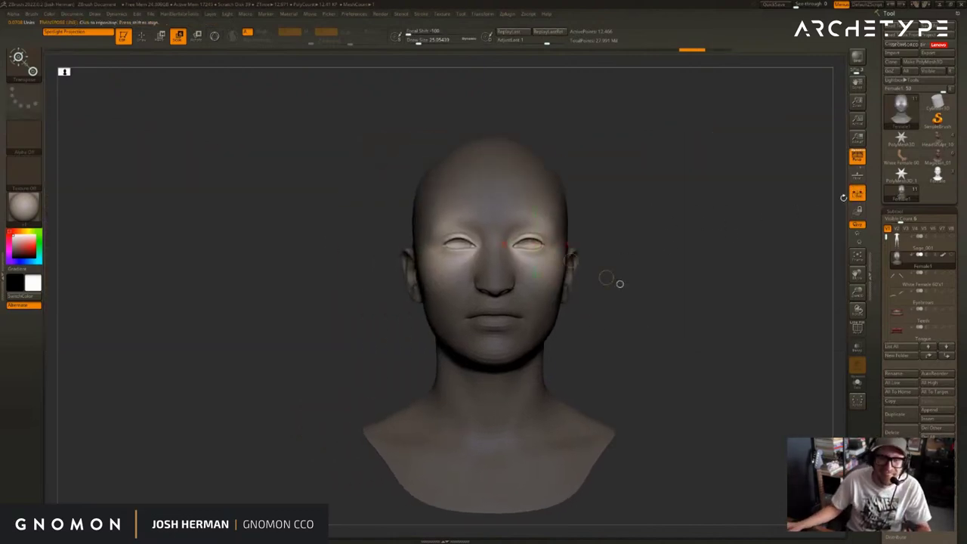
pyautogui.keyDown('alt'); pyautogui.moveTo(720, 256); pyautogui.dragTo(597, 272); pyautogui.keyUp('alt')
pyautogui.hotkey('ctrl', 'z')
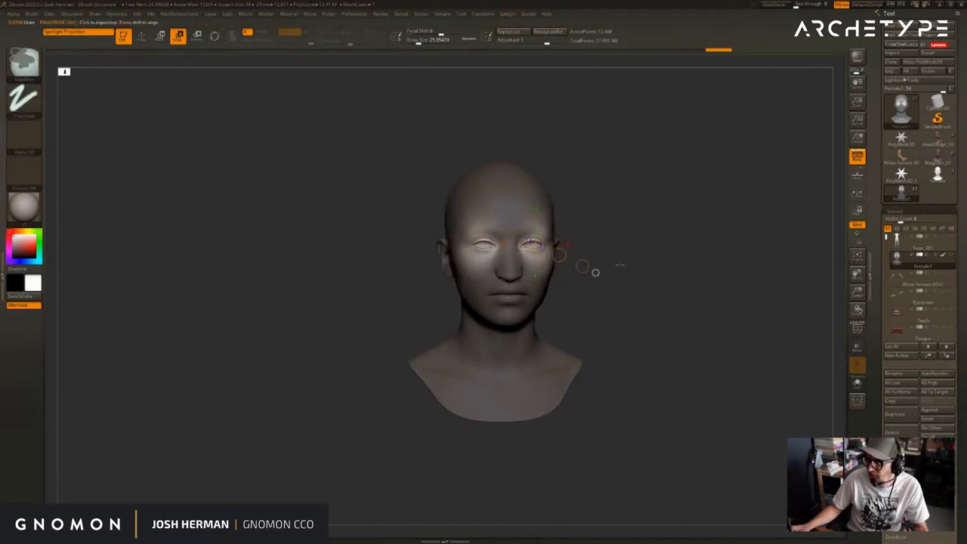
pyautogui.scroll(3, 594, 280)
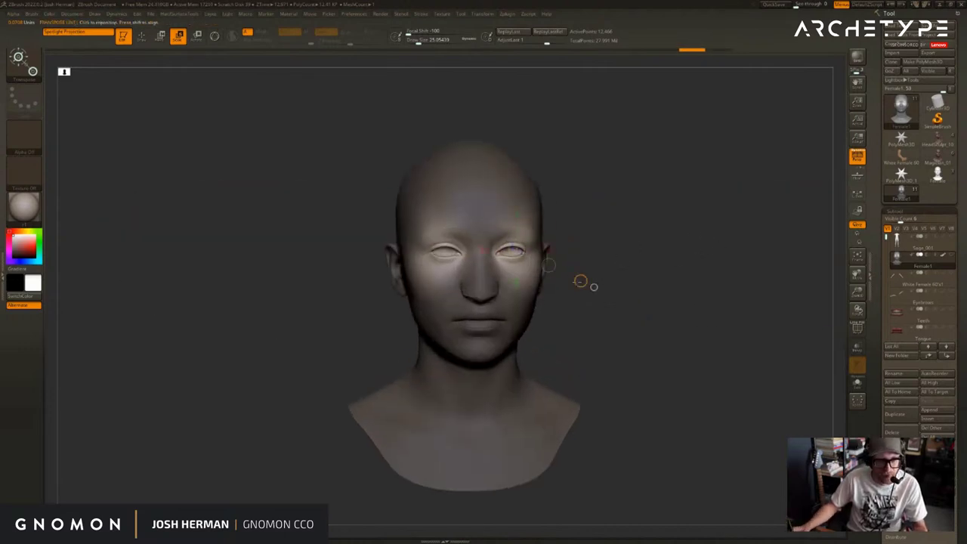
pyautogui.moveTo(594, 286); pyautogui.dragTo(593, 287)
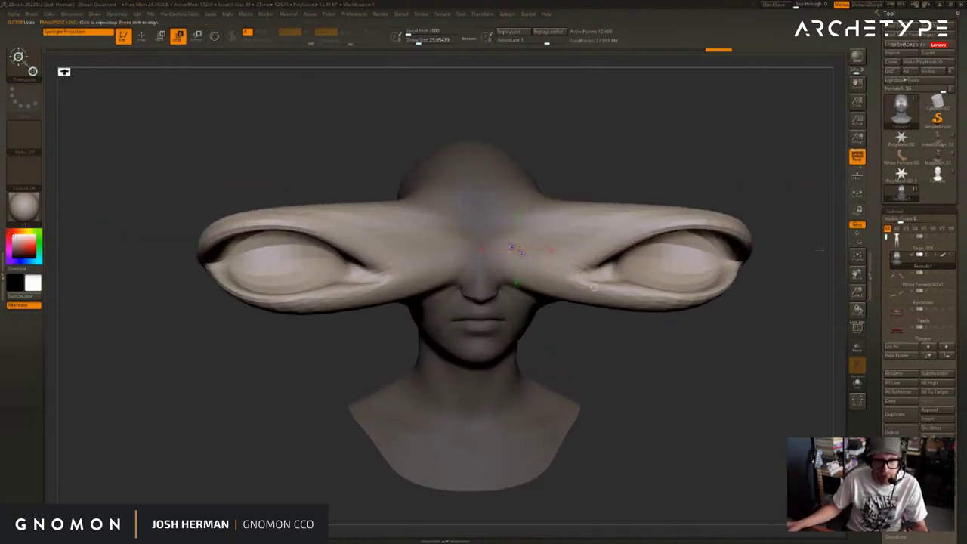
pyautogui.moveTo(819, 249)
pyautogui.mouseDown()
pyautogui.moveTo(796, 250)
pyautogui.moveTo(807, 247)
pyautogui.mouseUp()
pyautogui.hotkey('ctrl', 'z')
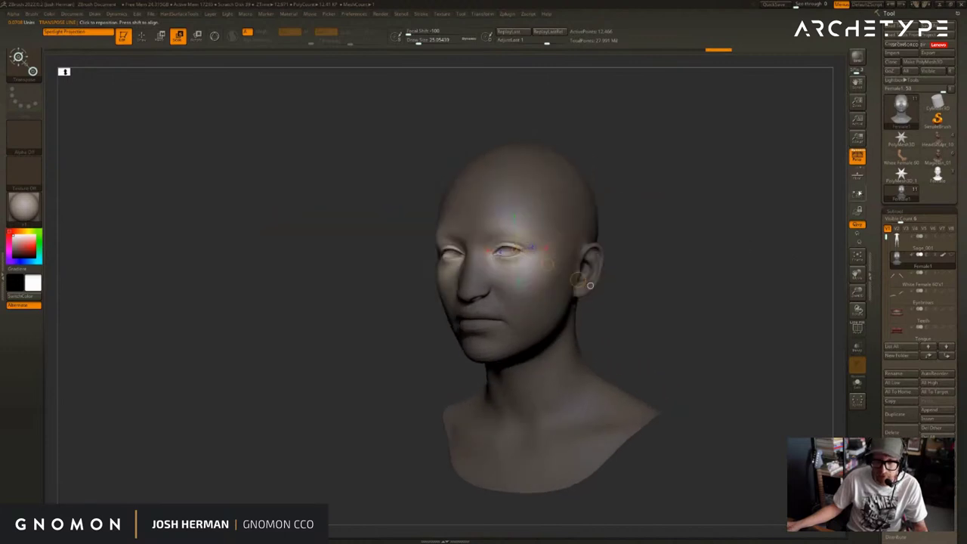
# Try to enlarge both eye regions along redrawn transpose lines with local symmetry on, and undo the scaling
pyautogui.moveTo(590, 285); pyautogui.dragTo(594, 290)
pyautogui.keyDown('shift'); pyautogui.moveTo(628, 259); pyautogui.dragTo(635, 259); pyautogui.keyUp('shift')
pyautogui.hotkey('ctrl', 'z')
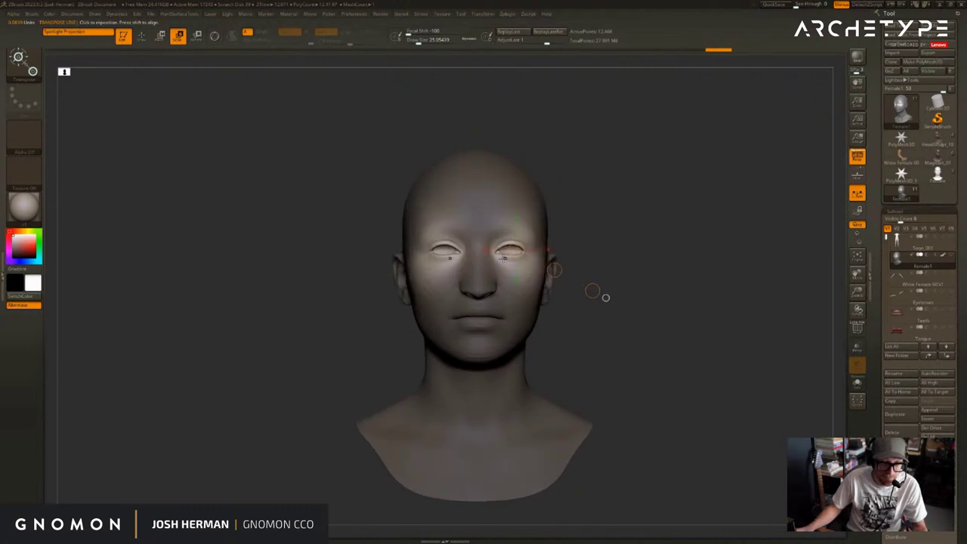
pyautogui.hotkey('ctrl', 'z')
pyautogui.moveTo(517, 323); pyautogui.dragTo(523, 187)
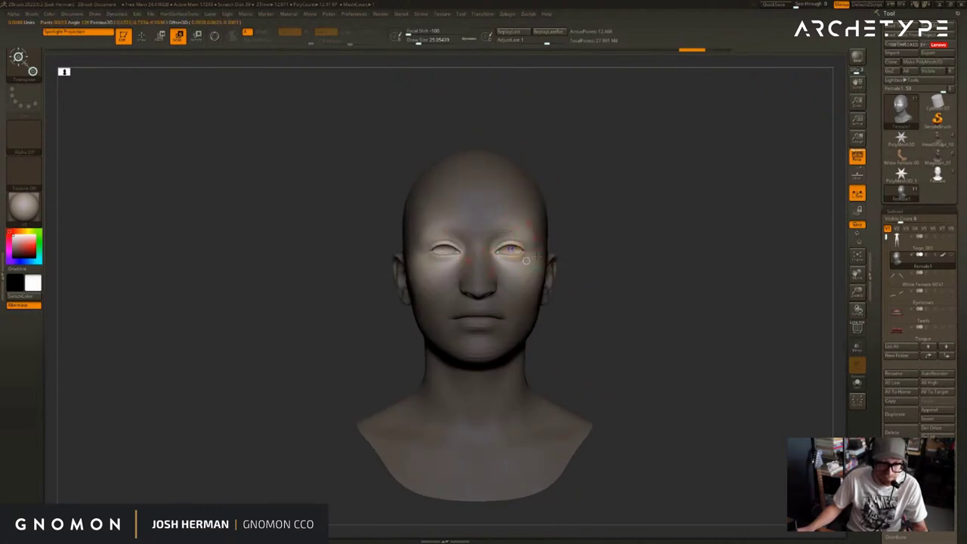
pyautogui.moveTo(526, 260); pyautogui.dragTo(638, 289)
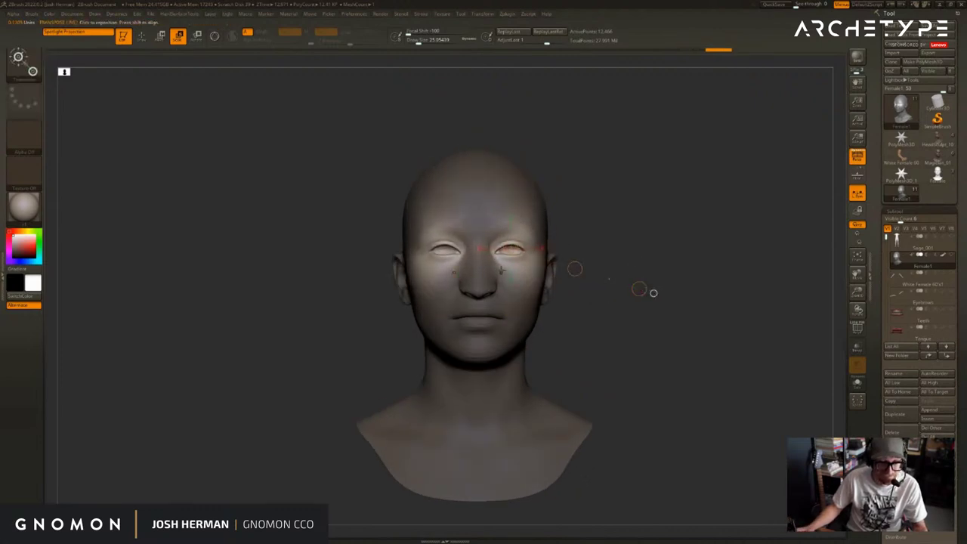
pyautogui.moveTo(482, 266); pyautogui.dragTo(471, 298)
pyautogui.moveTo(387, 383); pyautogui.dragTo(571, 378)
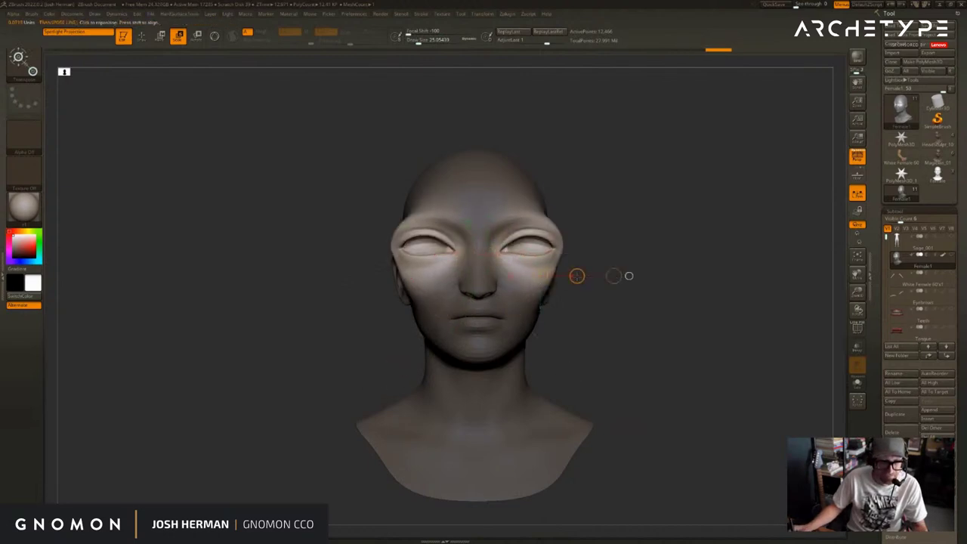
pyautogui.press('w')
pyautogui.hotkey('ctrl', 'z')
pyautogui.hotkey('ctrl', 'z')
# Redraw the transpose line across the eye, scale the unmasked eye region slightly and undo the last adjustment
pyautogui.moveTo(515, 255); pyautogui.dragTo(557, 250)
pyautogui.press('e')
pyautogui.press('w')
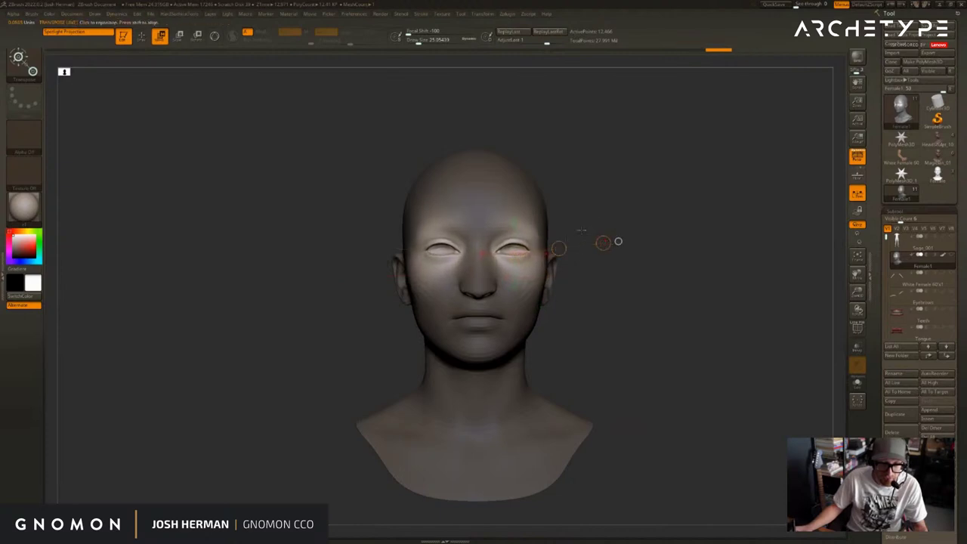
pyautogui.moveTo(629, 229); pyautogui.dragTo(634, 301)
pyautogui.hotkey('shift', 'f')
pyautogui.hotkey('shift', 'f')
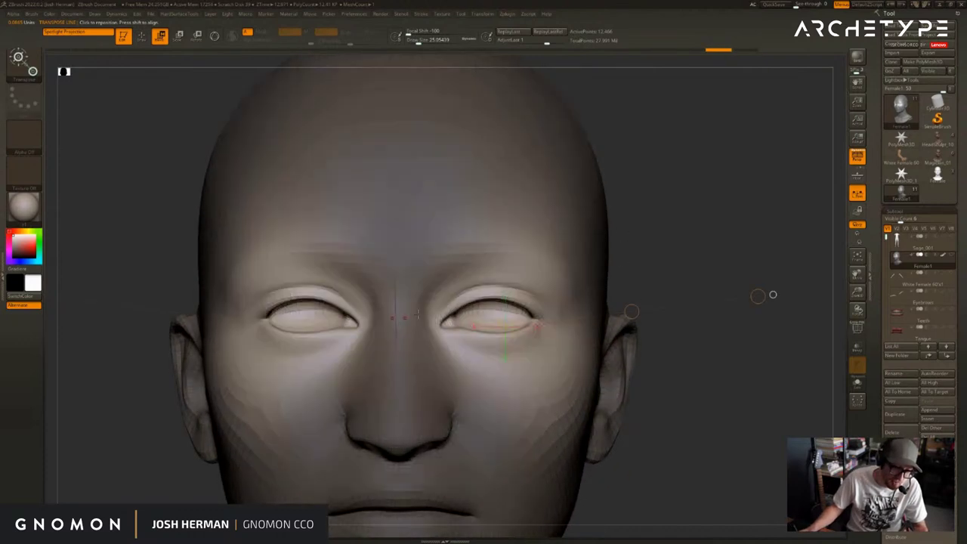
pyautogui.hotkey('ctrl', 'z')
# Mask a strip along the nose bridge and lower forehead with a Draw Size of about 4
pyautogui.keyDown('alt'); pyautogui.moveTo(685, 247); pyautogui.dragTo(685, 214); pyautogui.keyUp('alt')
pyautogui.press('q')
pyautogui.press('s')
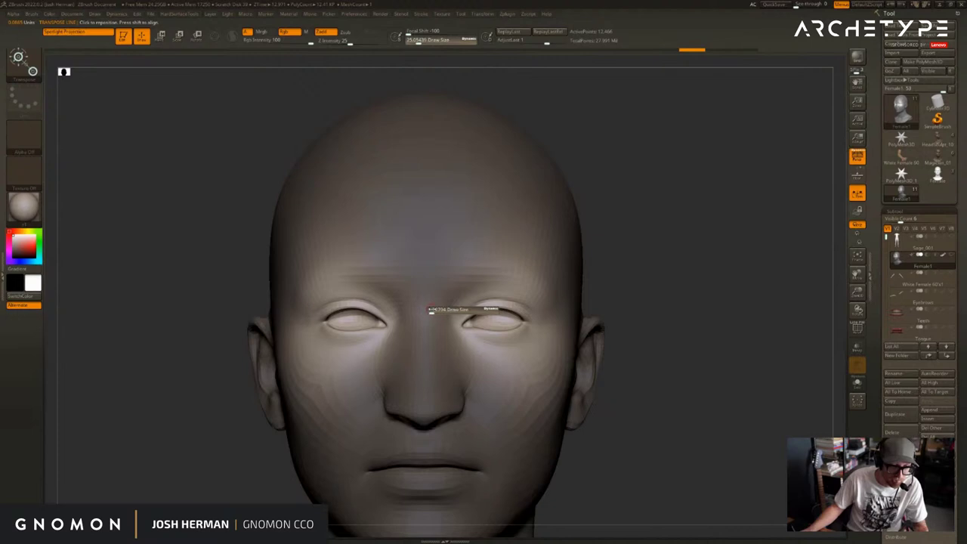
pyautogui.moveTo(429, 309); pyautogui.dragTo(425, 311)
pyautogui.keyDown('ctrl'); pyautogui.moveTo(428, 432); pyautogui.dragTo(421, 212); pyautogui.keyUp('ctrl')
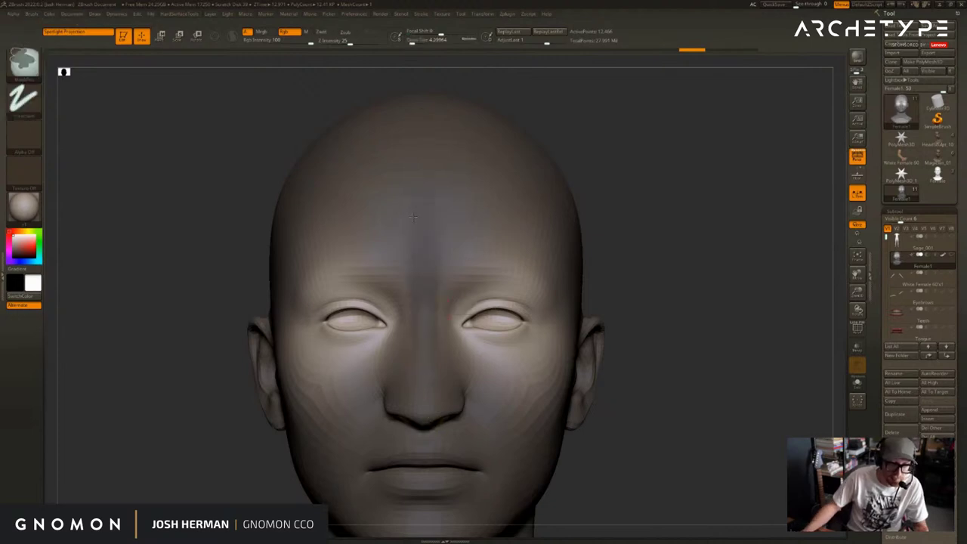
# Scale the unmasked eye region subtly with a transpose line starting beside the inner eye corner
pyautogui.press('w')
pyautogui.scroll(-2, 620, 231)
pyautogui.press('e')
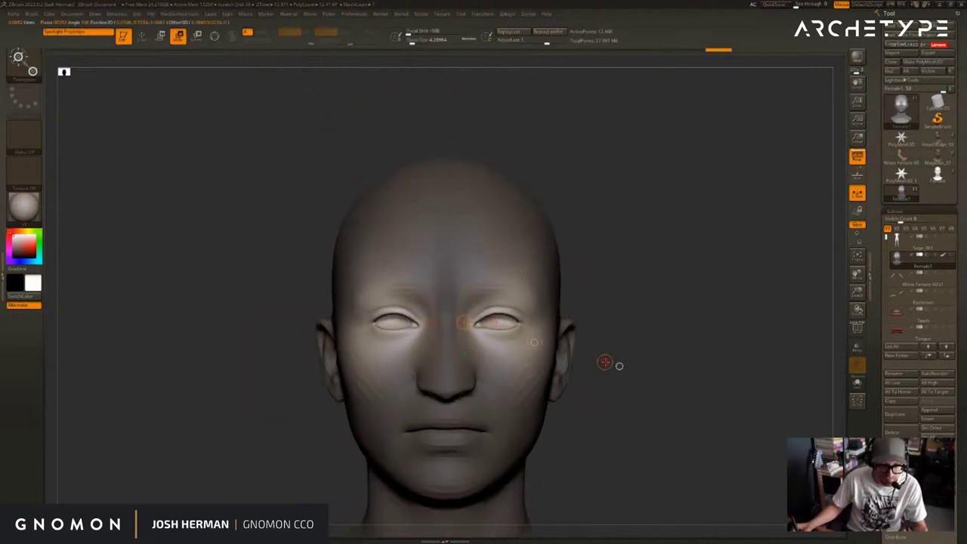
pyautogui.moveTo(618, 365); pyautogui.dragTo(579, 359)
pyautogui.moveTo(666, 291)
pyautogui.keyDown('alt'); pyautogui.mouseDown()
pyautogui.moveTo(665, 275)
pyautogui.moveTo(643, 291)
pyautogui.moveTo(660, 302)
pyautogui.moveTo(685, 294)
pyautogui.moveTo(682, 272)
pyautogui.moveTo(592, 255)
pyautogui.mouseUp(); pyautogui.keyUp('alt')
# Check the adjusted eye area from three-quarter angles and clear the mask from the head
pyautogui.press('q')
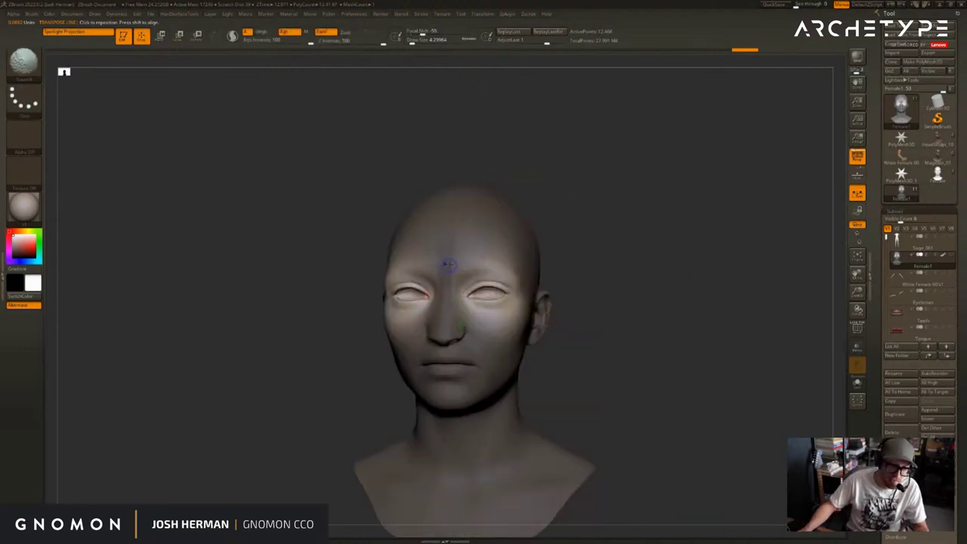
pyautogui.press('w')
pyautogui.moveTo(642, 220); pyautogui.dragTo(567, 212)
pyautogui.press('q')
pyautogui.press('ctrl')
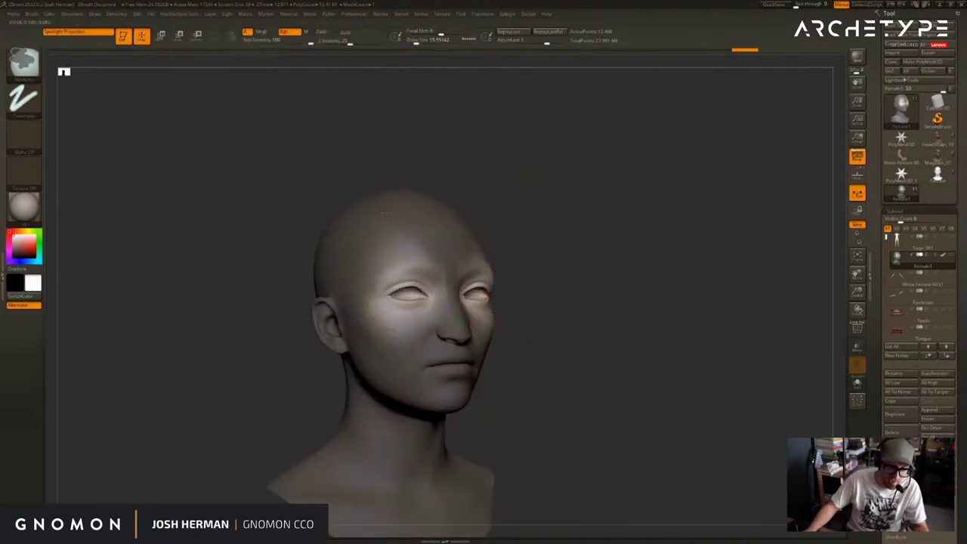
pyautogui.moveTo(544, 322)
pyautogui.mouseDown()
pyautogui.moveTo(512, 315)
pyautogui.moveTo(486, 248)
pyautogui.mouseUp()
pyautogui.press('ctrl')
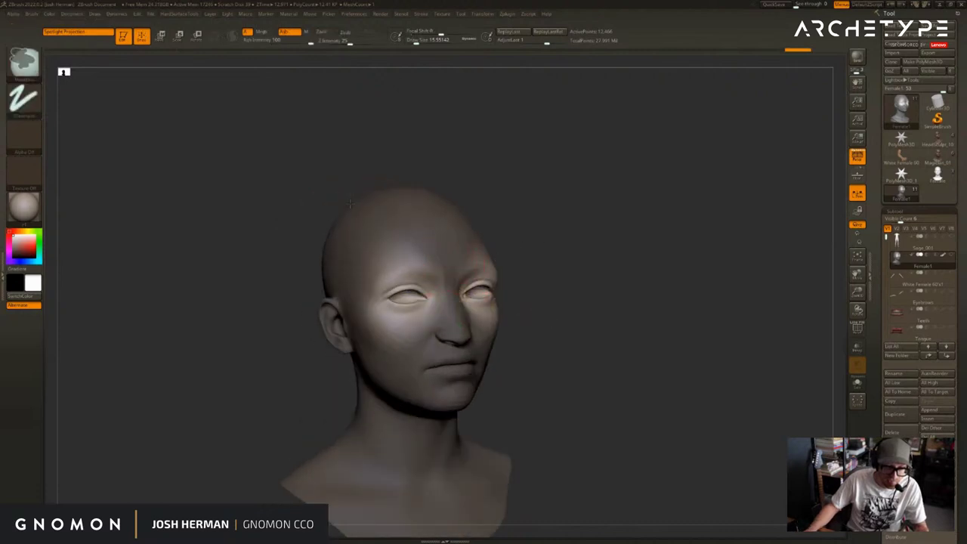
pyautogui.moveTo(529, 287); pyautogui.dragTo(535, 296)
pyautogui.keyDown('ctrl'); pyautogui.moveTo(554, 334); pyautogui.dragTo(542, 351); pyautogui.keyUp('ctrl')
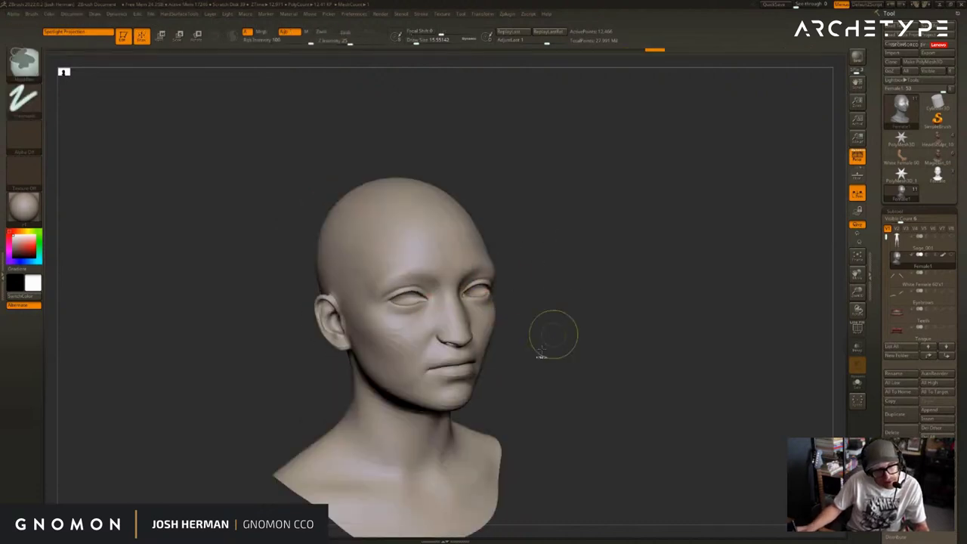
# Return to the Move brush at a Draw Size of about 33 and adjust the middle of the face
pyautogui.press('w')
pyautogui.moveTo(521, 293); pyautogui.dragTo(444, 316)
pyautogui.press('s')
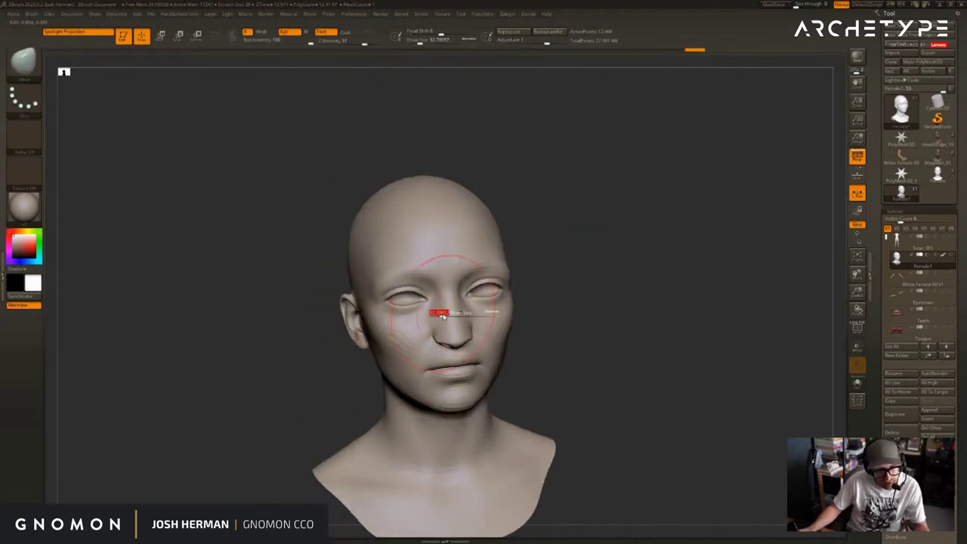
pyautogui.moveTo(563, 292)
pyautogui.mouseDown()
pyautogui.moveTo(605, 315)
pyautogui.moveTo(522, 325)
pyautogui.mouseUp()
# Set the Move brush's Draw Size to about 25 and reshape the brow ridge and forehead contour
pyautogui.press('s')
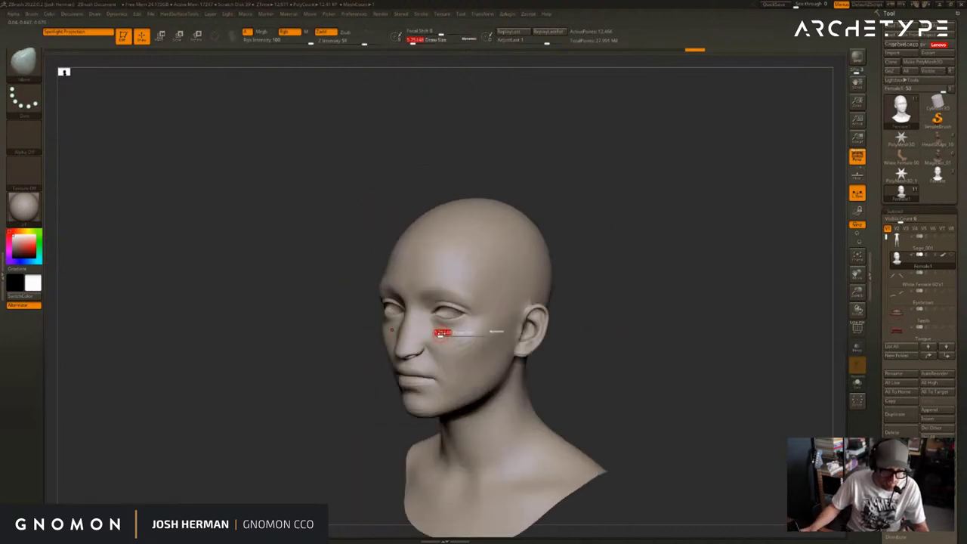
pyautogui.moveTo(441, 332); pyautogui.dragTo(470, 333)
pyautogui.moveTo(581, 297); pyautogui.dragTo(537, 297)
pyautogui.moveTo(356, 307); pyautogui.dragTo(388, 280)
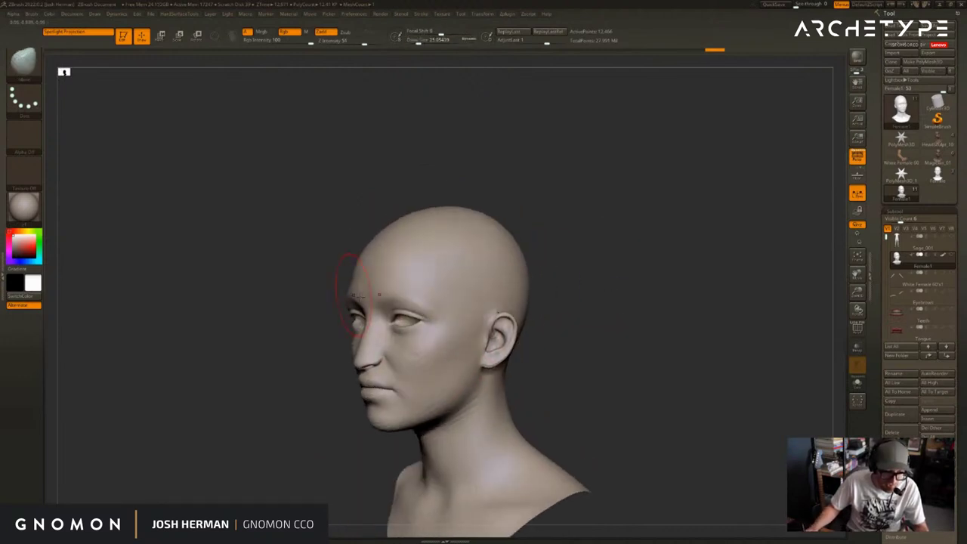
# Set the Move brush's Draw Size to about 12 and adjust the corner of the mouth
pyautogui.keyDown('alt'); pyautogui.moveTo(591, 274); pyautogui.dragTo(649, 239); pyautogui.keyUp('alt')
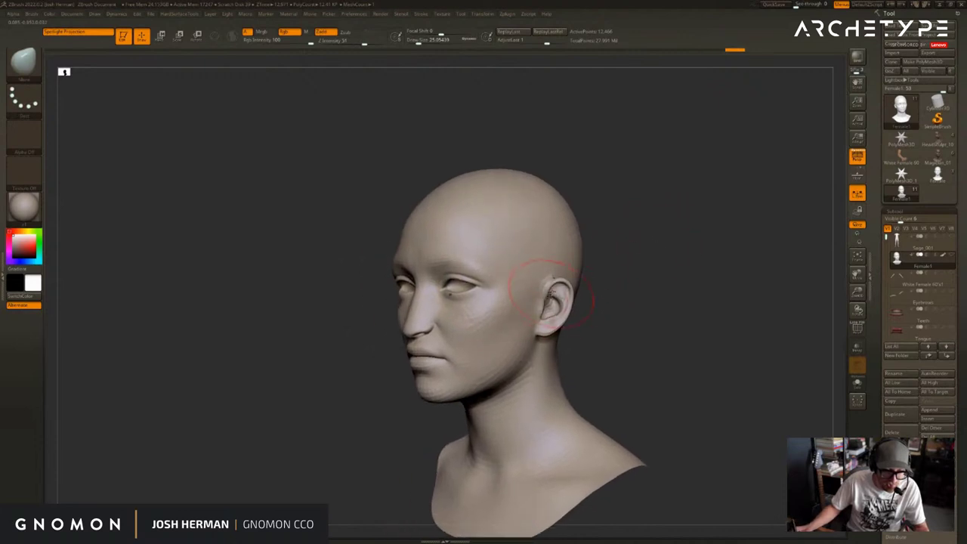
pyautogui.moveTo(556, 283)
pyautogui.mouseDown(button='right')
pyautogui.moveTo(596, 272)
pyautogui.moveTo(551, 287)
pyautogui.mouseUp(button='right')
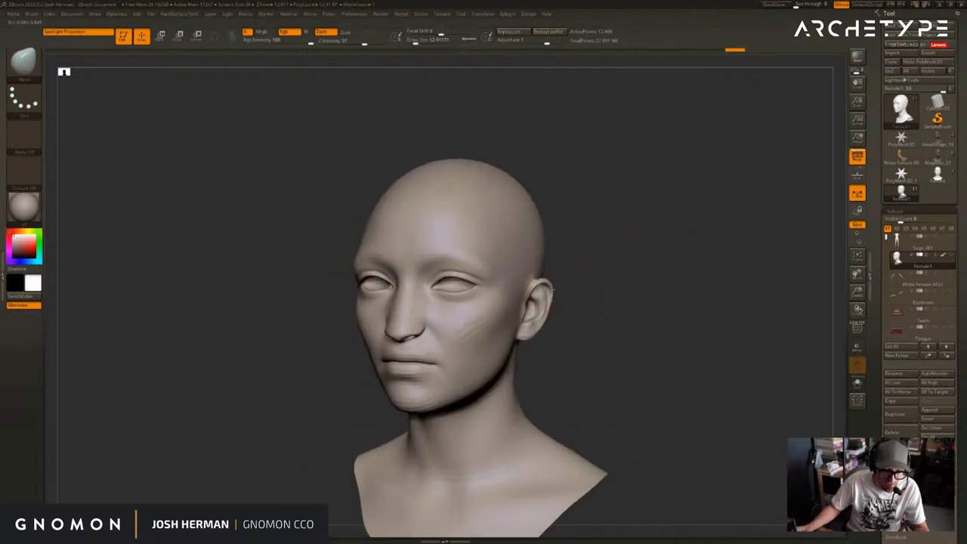
pyautogui.press('s')
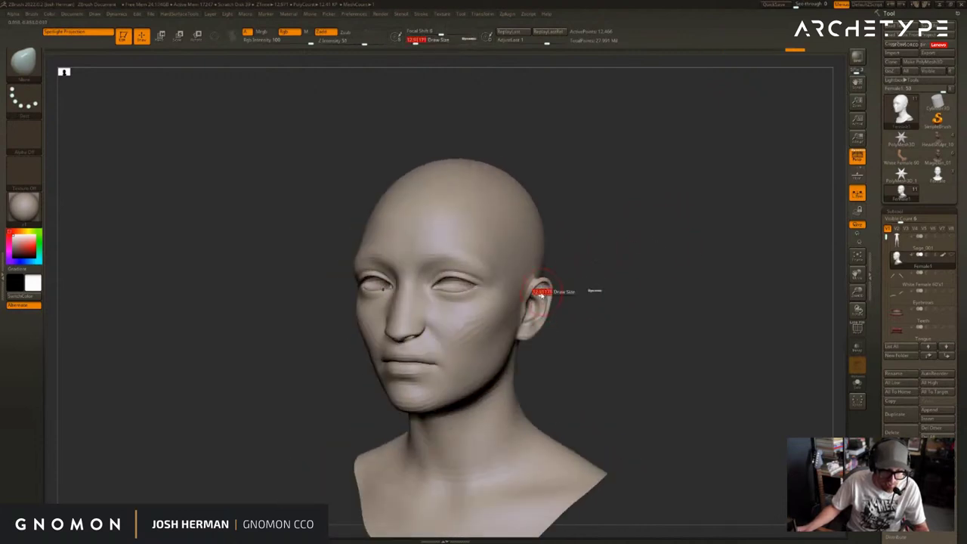
pyautogui.press('s')
pyautogui.moveTo(384, 365); pyautogui.dragTo(390, 363)
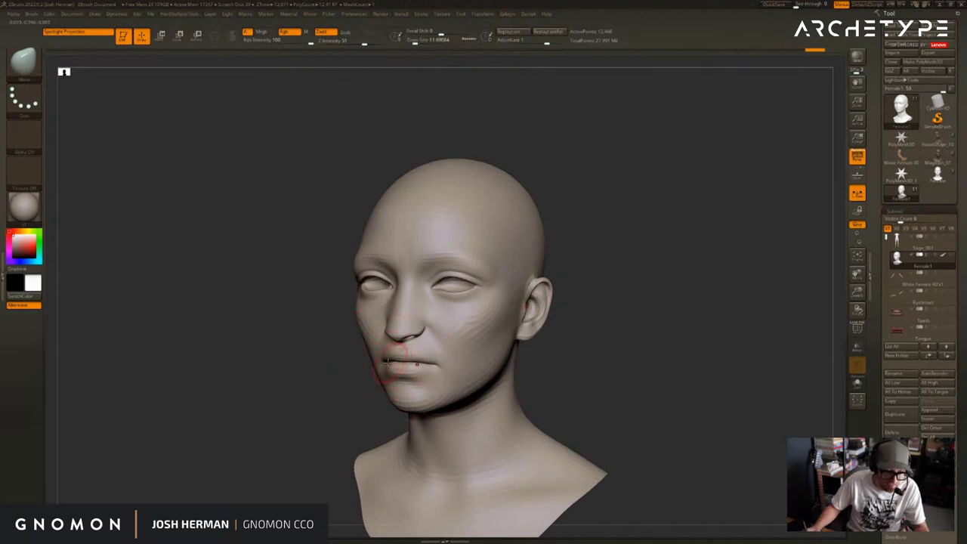
# Try pulling the nose tip down with the Move brush, undo it, and mask the mouth area
pyautogui.moveTo(388, 363); pyautogui.dragTo(411, 339, button='right')
pyautogui.press('s')
pyautogui.moveTo(411, 339)
pyautogui.mouseDown()
pyautogui.moveTo(423, 372)
pyautogui.moveTo(408, 385)
pyautogui.mouseUp()
pyautogui.hotkey('ctrl', 'z')
pyautogui.moveTo(427, 370)
pyautogui.keyDown('ctrl'); pyautogui.mouseDown()
pyautogui.moveTo(428, 384)
pyautogui.moveTo(392, 384)
pyautogui.moveTo(410, 369)
pyautogui.moveTo(385, 365)
pyautogui.mouseUp(); pyautogui.keyUp('ctrl')
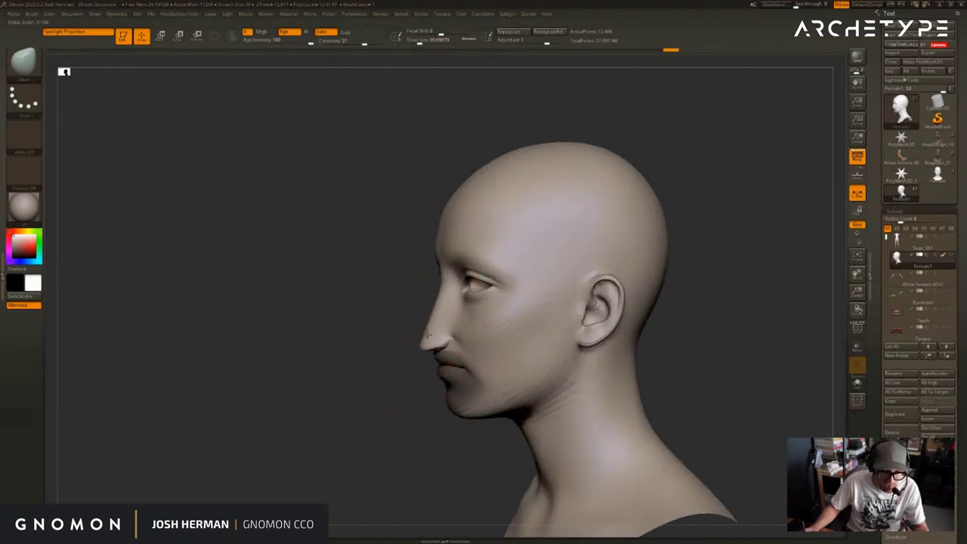
# Reshape the nose bridge and tip in profile with the Move brush, inverting the mask to work around the mouth
pyautogui.moveTo(414, 324)
pyautogui.mouseDown()
pyautogui.moveTo(403, 328)
pyautogui.moveTo(427, 323)
pyautogui.mouseUp()
pyautogui.press('s')
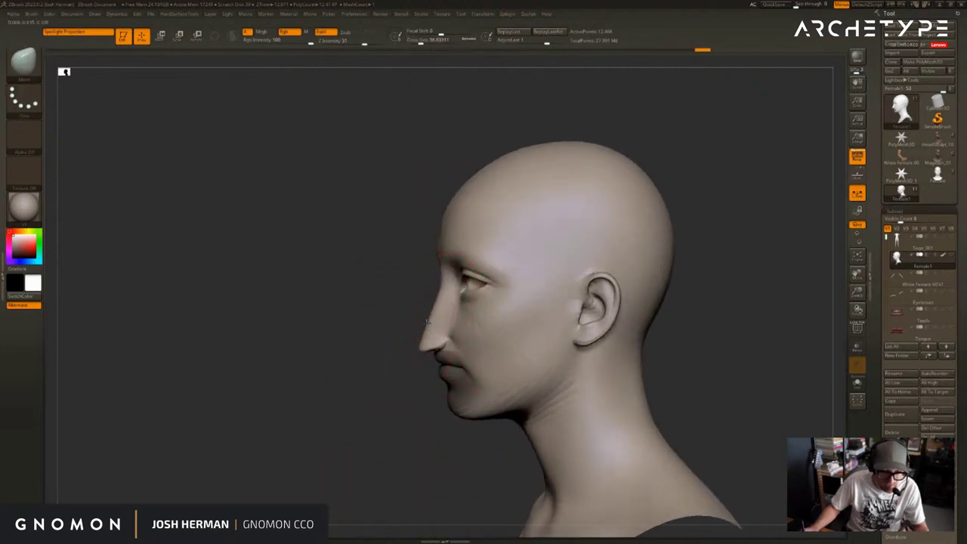
pyautogui.press('[')
pyautogui.keyDown('ctrl'); pyautogui.click(384, 404); pyautogui.keyUp('ctrl')
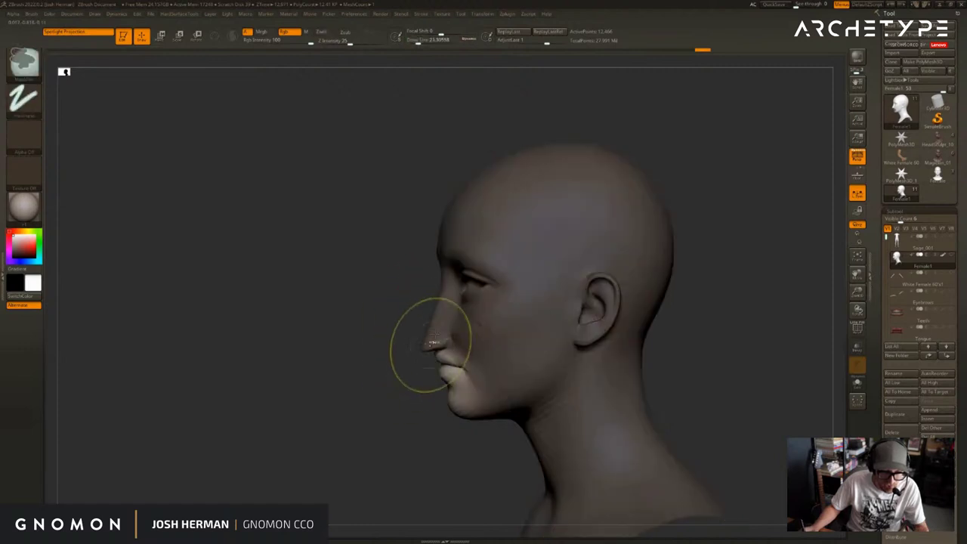
pyautogui.press('s')
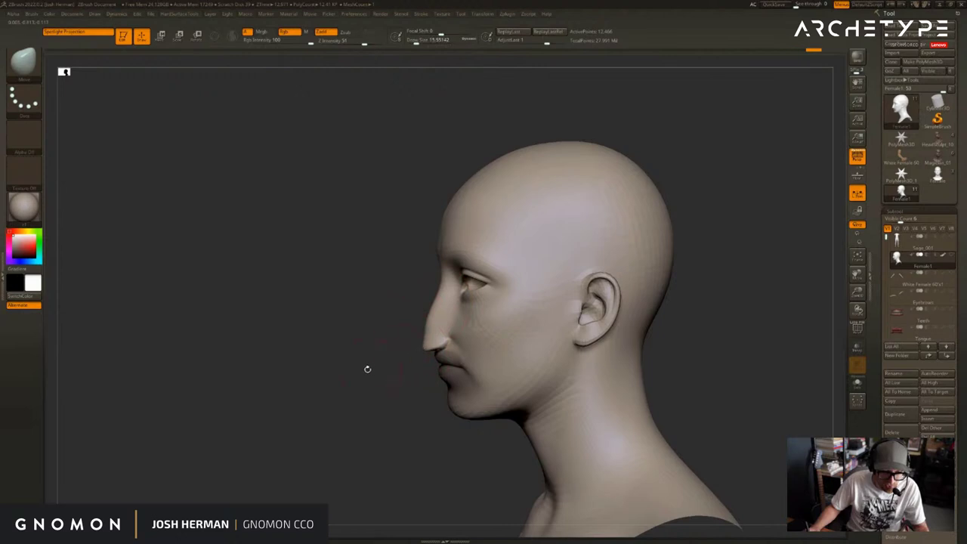
pyautogui.moveTo(367, 369)
pyautogui.keyDown('shift'); pyautogui.mouseDown()
pyautogui.moveTo(520, 350)
pyautogui.moveTo(481, 345)
pyautogui.mouseUp(); pyautogui.keyUp('shift')
# Try moving the nose tip and the unmasked mouth area with a large Move brush, and undo the last moves
pyautogui.press('s')
pyautogui.moveTo(408, 332)
pyautogui.mouseDown()
pyautogui.moveTo(387, 338)
pyautogui.moveTo(404, 358)
pyautogui.moveTo(364, 359)
pyautogui.moveTo(366, 348)
pyautogui.moveTo(389, 365)
pyautogui.mouseUp()
pyautogui.hotkey('ctrl', 'z')
pyautogui.press('s')
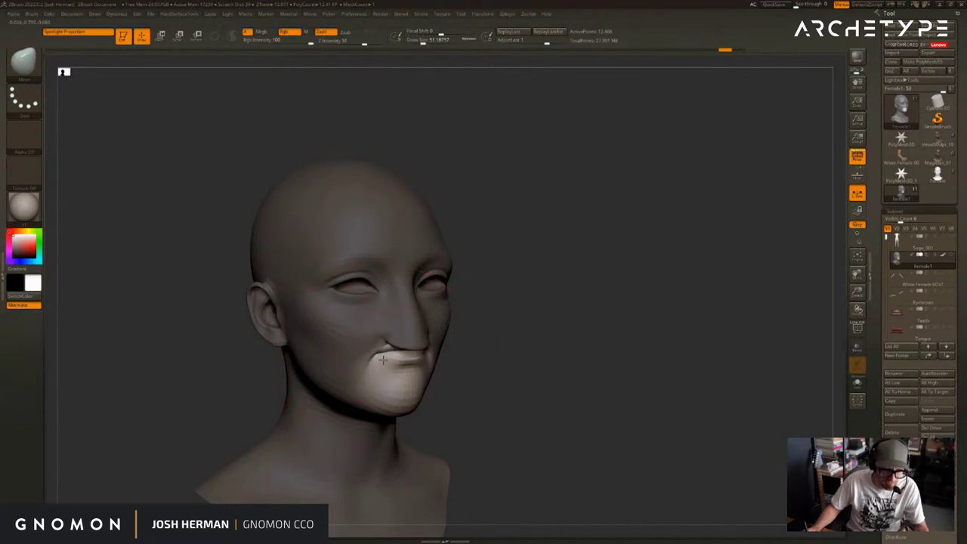
pyautogui.moveTo(456, 365)
pyautogui.mouseDown()
pyautogui.moveTo(444, 367)
pyautogui.moveTo(454, 357)
pyautogui.mouseUp()
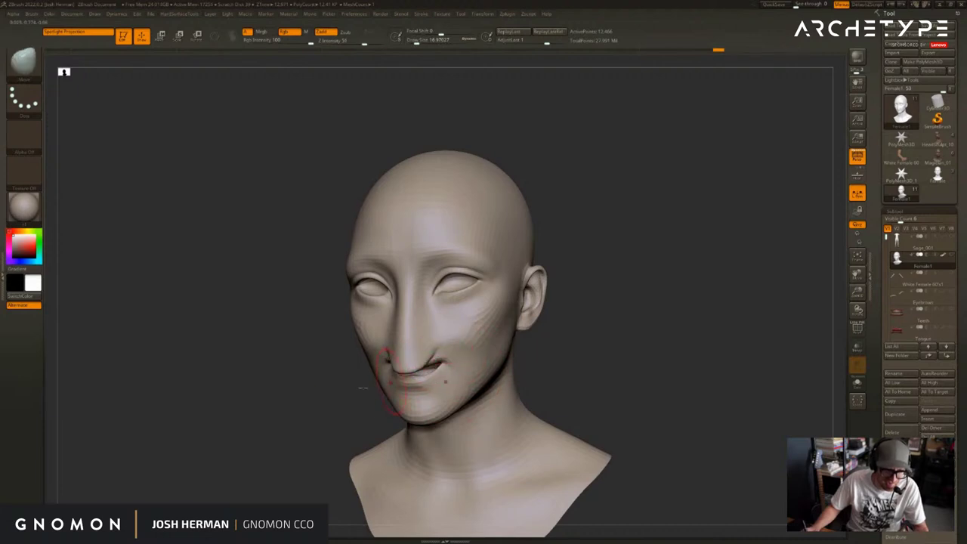
pyautogui.hotkey('ctrl', 'z')
pyautogui.hotkey('ctrl', 'z')
# Try extending the mask beside the mouth corner, adjusting the exposed mouth area and inverting the mask
pyautogui.moveTo(333, 386); pyautogui.dragTo(525, 306)
pyautogui.press('r')
pyautogui.keyDown('ctrl'); pyautogui.moveTo(444, 351); pyautogui.dragTo(451, 371); pyautogui.keyUp('ctrl')
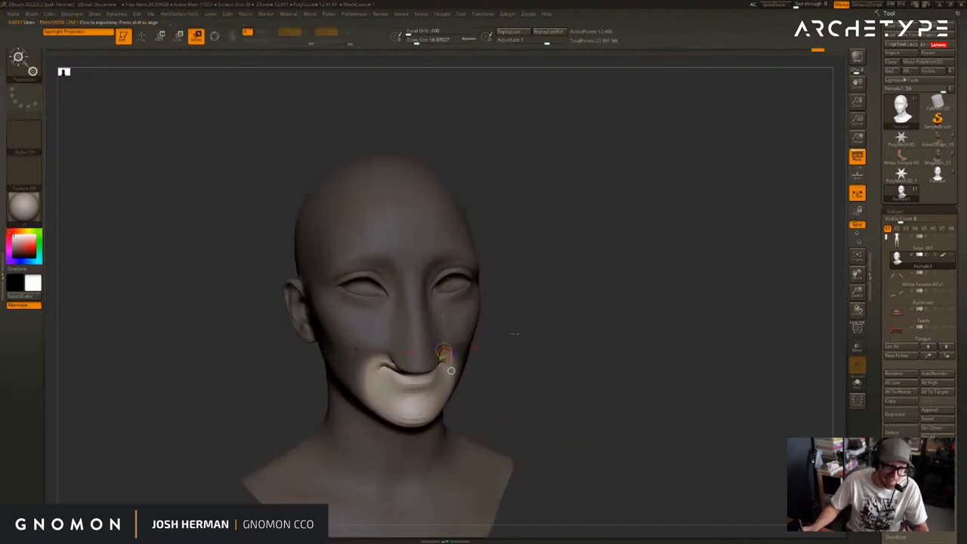
pyautogui.press('q')
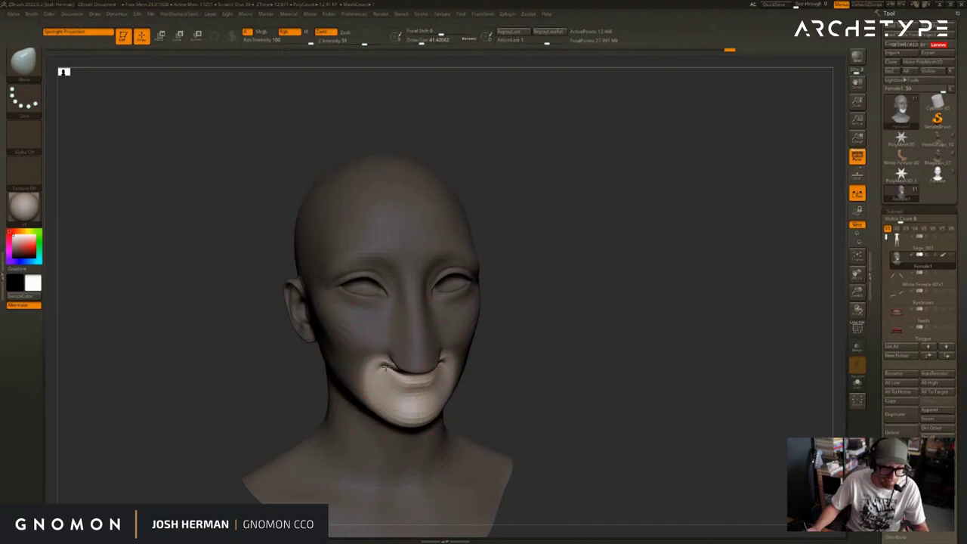
pyautogui.moveTo(504, 348); pyautogui.dragTo(473, 361)
pyautogui.keyDown('ctrl'); pyautogui.click(526, 350); pyautogui.keyUp('ctrl')
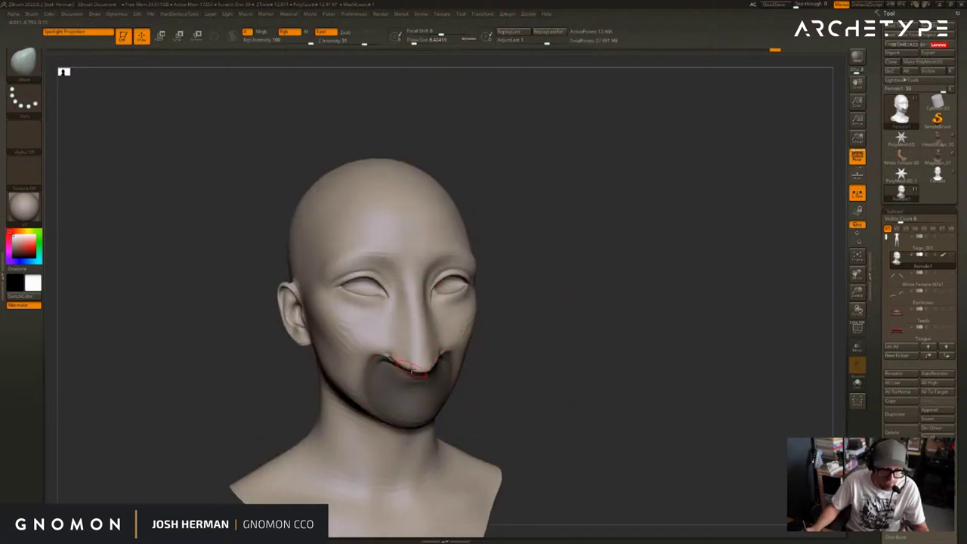
# Try shaping and smoothing the nostril edge against the masked mouth, starting with the Move brush at a Draw Size of about 8
pyautogui.moveTo(555, 343); pyautogui.dragTo(500, 344)
pyautogui.moveTo(453, 354); pyautogui.dragTo(461, 350)
pyautogui.moveTo(572, 349); pyautogui.dragTo(536, 341)
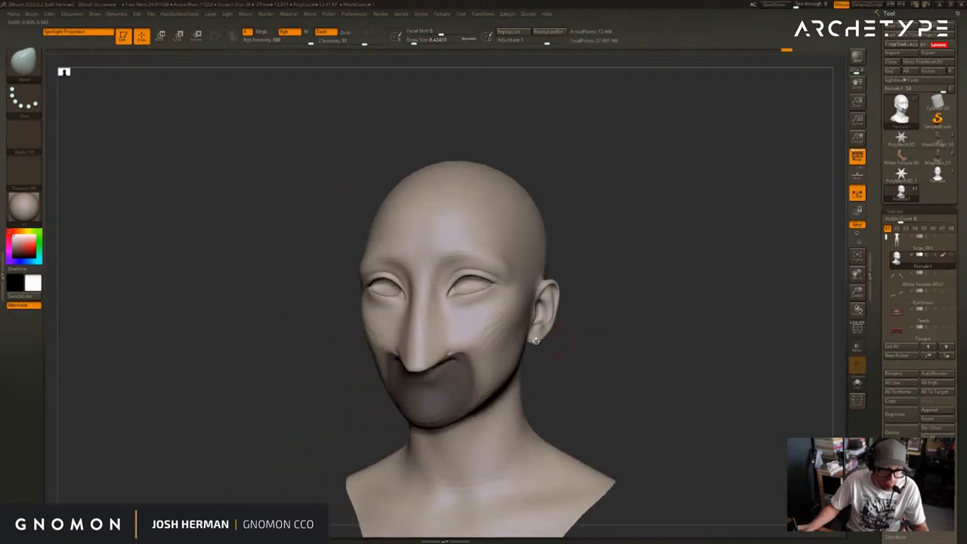
pyautogui.keyDown('shift'); pyautogui.moveTo(444, 357); pyautogui.dragTo(449, 356); pyautogui.keyUp('shift')
pyautogui.moveTo(337, 405); pyautogui.dragTo(364, 406)
pyautogui.hotkey('ctrl', 'h')
pyautogui.keyDown('shift'); pyautogui.moveTo(452, 361); pyautogui.dragTo(465, 360); pyautogui.keyUp('shift')
pyautogui.hotkey('ctrl', 'h')
pyautogui.moveTo(361, 392); pyautogui.dragTo(388, 391)
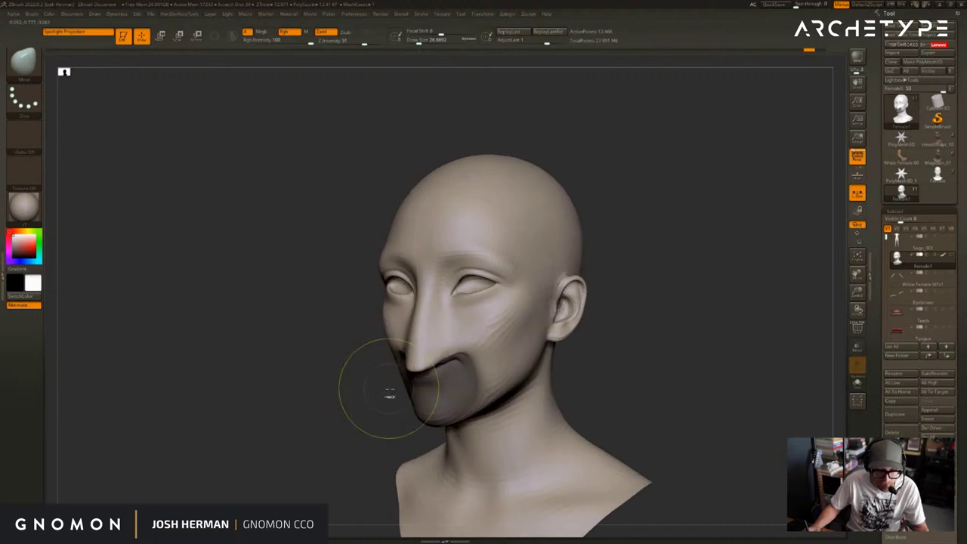
# Try inverting the mask to adjust the mouth and chin, and clear the mask from the head
pyautogui.hotkey('ctrl', 'h')
pyautogui.hotkey('ctrl', 'h')
pyautogui.keyDown('ctrl'); pyautogui.click(375, 404); pyautogui.keyUp('ctrl')
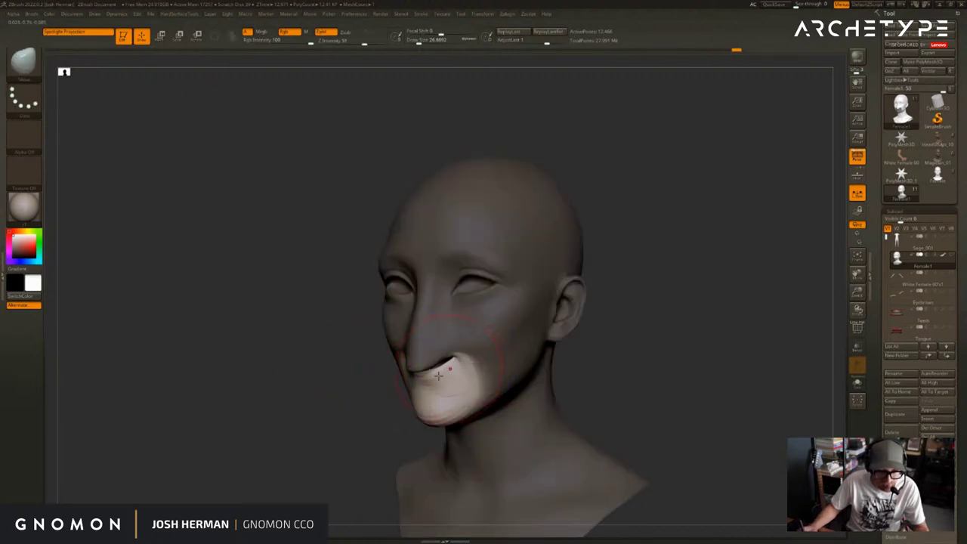
pyautogui.moveTo(347, 382); pyautogui.dragTo(484, 377)
pyautogui.keyDown('ctrl'); pyautogui.moveTo(547, 342); pyautogui.dragTo(554, 359); pyautogui.keyUp('ctrl')
pyautogui.moveTo(627, 351); pyautogui.dragTo(516, 353)
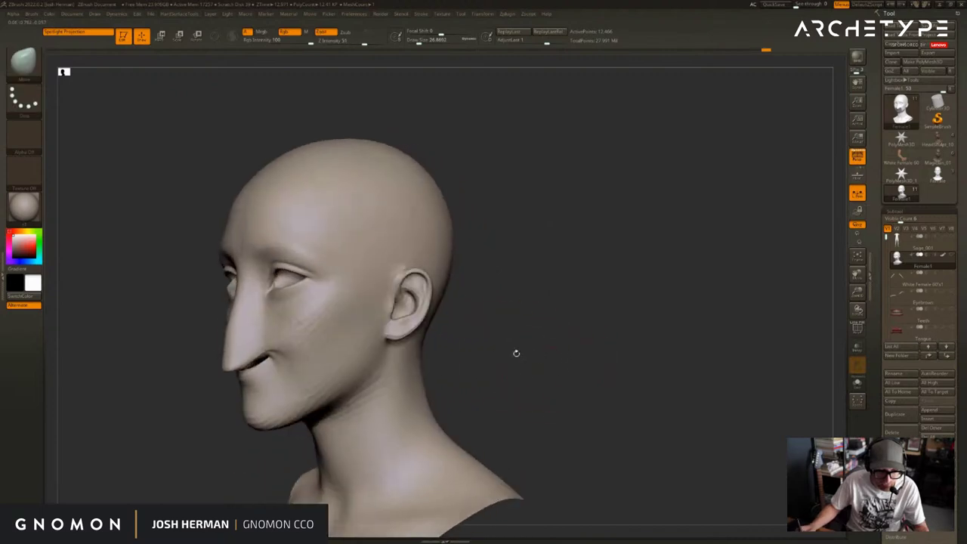
# Try reshaping the corner of the mouth and smoothing the surface around it from several angles
pyautogui.press('s')
pyautogui.moveTo(269, 355); pyautogui.dragTo(247, 382)
pyautogui.moveTo(203, 405)
pyautogui.mouseDown()
pyautogui.moveTo(652, 320)
pyautogui.moveTo(594, 328)
pyautogui.mouseUp()
pyautogui.moveTo(382, 350)
pyautogui.keyDown('shift'); pyautogui.mouseDown()
pyautogui.moveTo(360, 369)
pyautogui.moveTo(317, 340)
pyautogui.mouseUp(); pyautogui.keyUp('shift')
pyautogui.moveTo(479, 320)
pyautogui.mouseDown()
pyautogui.moveTo(387, 332)
pyautogui.moveTo(433, 330)
pyautogui.mouseUp()
pyautogui.moveTo(491, 374)
pyautogui.mouseDown()
pyautogui.moveTo(378, 380)
pyautogui.moveTo(373, 406)
pyautogui.mouseUp()
# Try building up the chin with the ClayBuildup brush at a Draw Size of about 10.5
pyautogui.press('b')
pyautogui.press('c')
pyautogui.press('b')
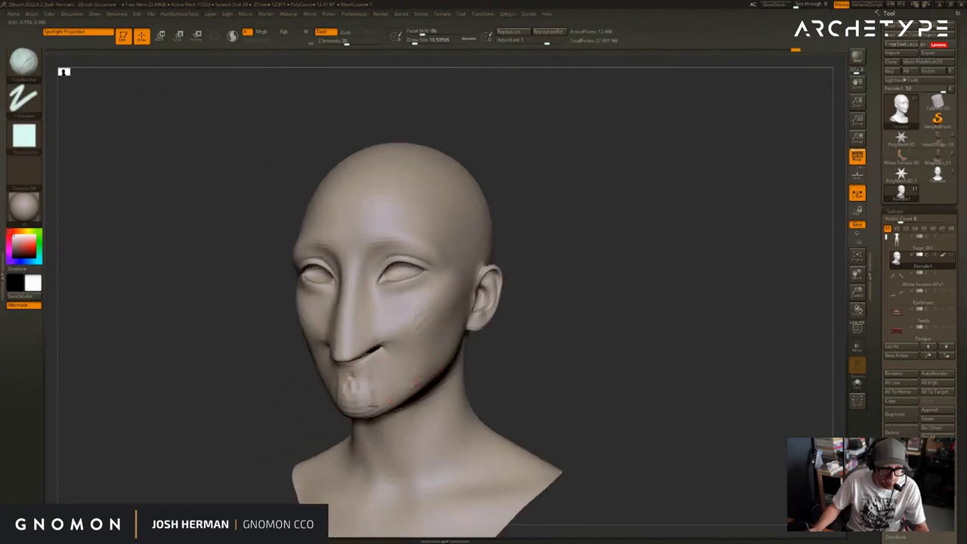
pyautogui.moveTo(541, 325)
pyautogui.mouseDown()
pyautogui.moveTo(616, 322)
pyautogui.moveTo(469, 312)
pyautogui.mouseUp()
pyautogui.moveTo(604, 330)
pyautogui.mouseDown()
pyautogui.moveTo(529, 335)
pyautogui.moveTo(591, 336)
pyautogui.mouseUp()
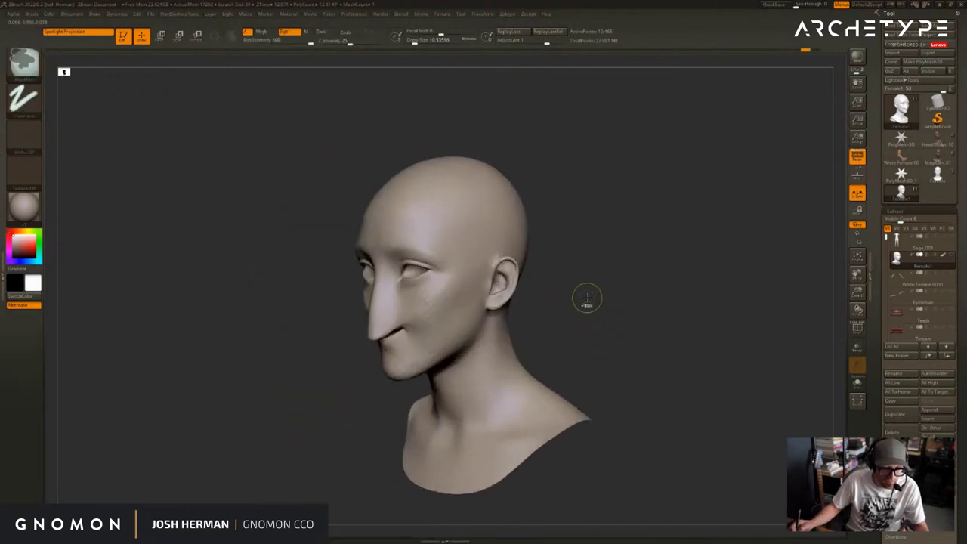
# Step back through the undo history to the bust with distinct lips and a masked mouth area
pyautogui.hotkey('ctrl', 'h')
pyautogui.hotkey('ctrl', 'z')
pyautogui.hotkey('ctrl', 'z')
pyautogui.hotkey('ctrl', 'z')
pyautogui.hotkey('ctrl', 'z')
pyautogui.hotkey('ctrl', 'z')
pyautogui.hotkey('ctrl', 'z')
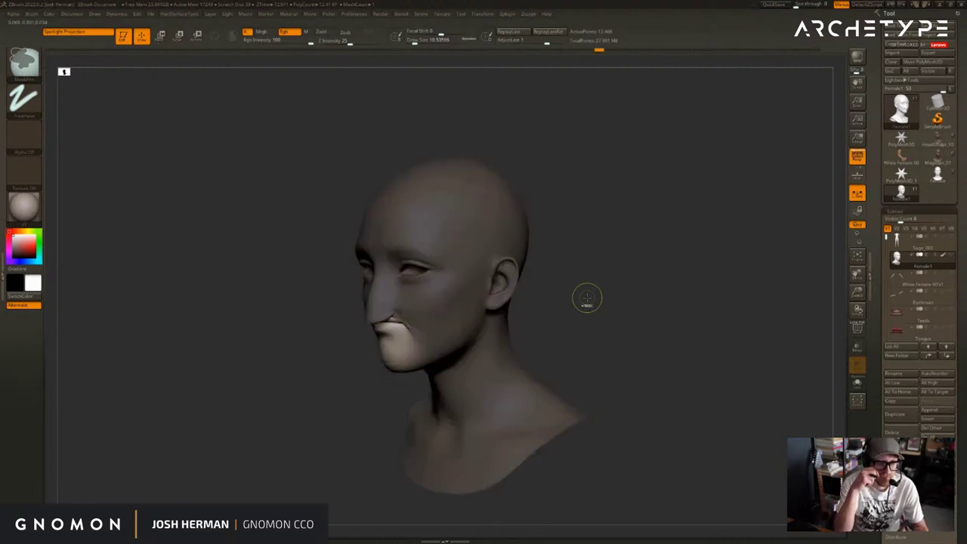
pyautogui.moveTo(643, 322)
pyautogui.mouseDown()
pyautogui.moveTo(637, 285)
pyautogui.moveTo(507, 283)
pyautogui.moveTo(544, 272)
pyautogui.moveTo(535, 277)
pyautogui.mouseUp()
pyautogui.hotkey('ctrl', 'shift', 'z')
pyautogui.hotkey('ctrl', 'shift', 'z')
pyautogui.hotkey('ctrl', 'shift', 'z')
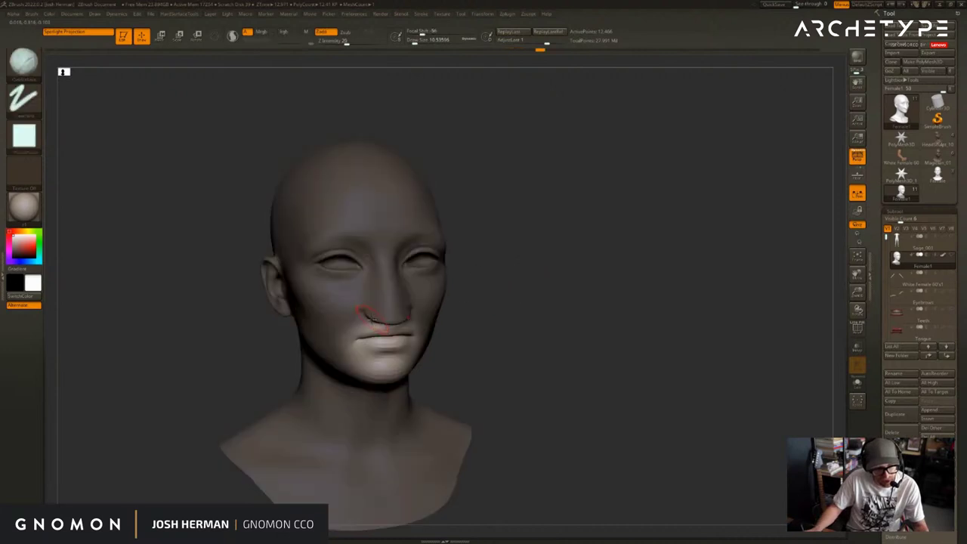
pyautogui.hotkey('ctrl', 'z')
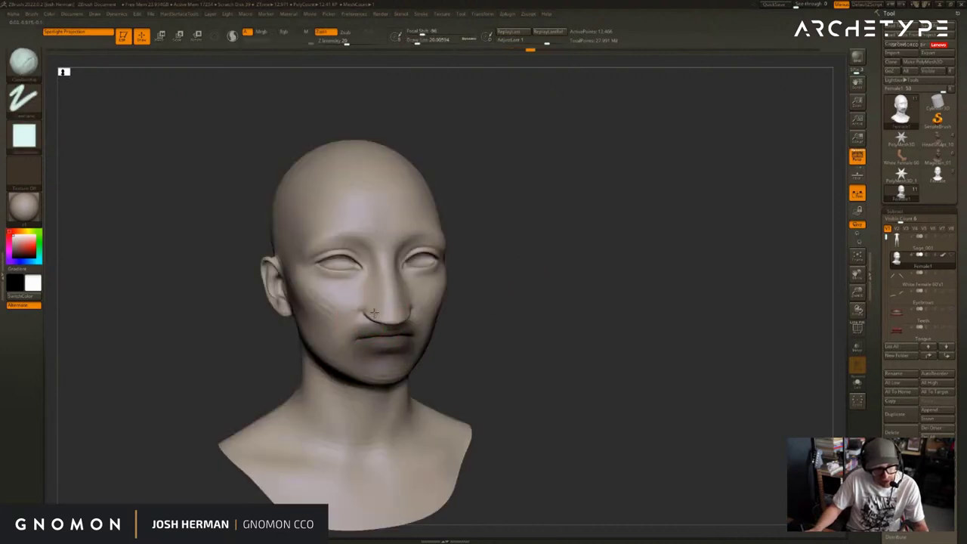
# Return to the Move brush and adjust the nostrils and underside of the nose above the masked mouth
pyautogui.click(373, 312)
pyautogui.click(376, 343)
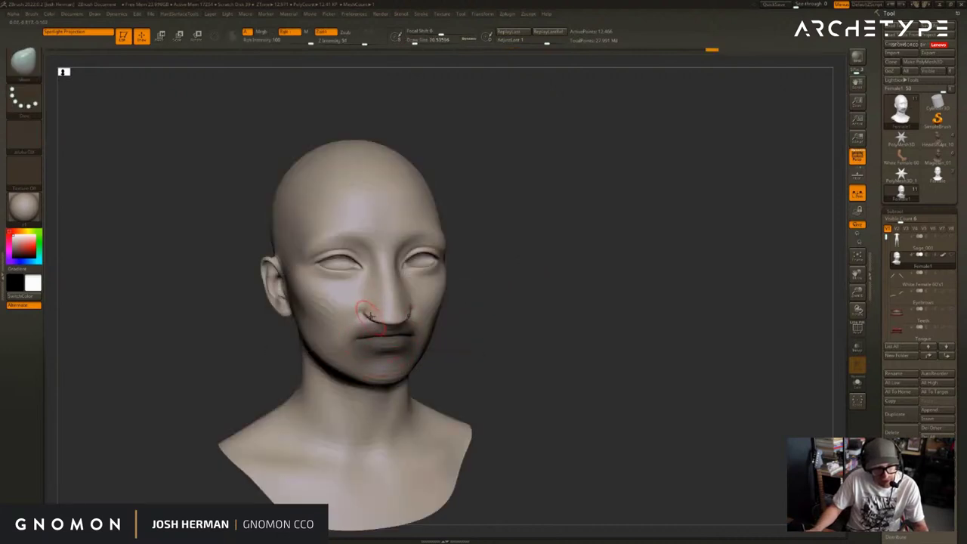
pyautogui.moveTo(475, 329); pyautogui.dragTo(434, 327)
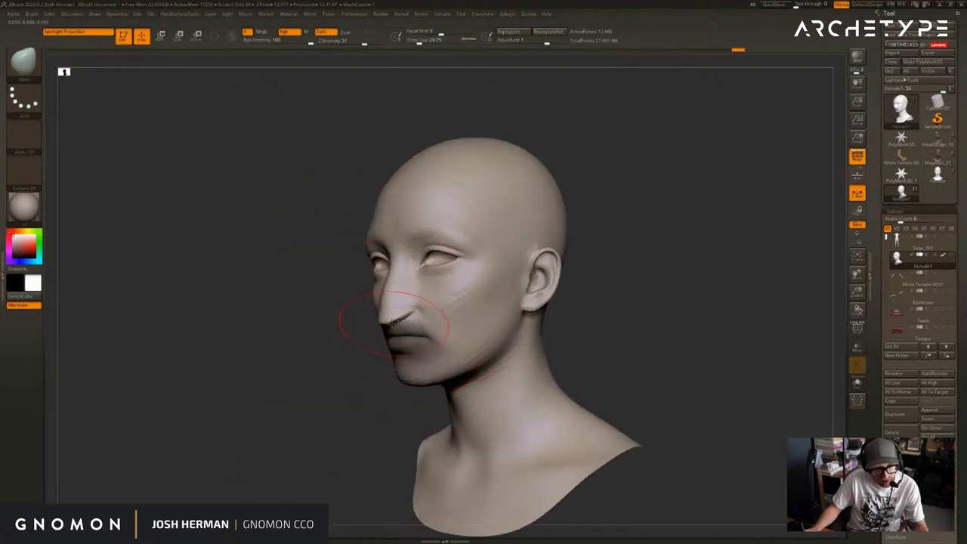
pyautogui.moveTo(385, 328)
pyautogui.mouseDown(button='right')
pyautogui.moveTo(374, 349)
pyautogui.moveTo(393, 332)
pyautogui.mouseUp(button='right')
pyautogui.press('b')
pyautogui.press('m')
pyautogui.press('v')
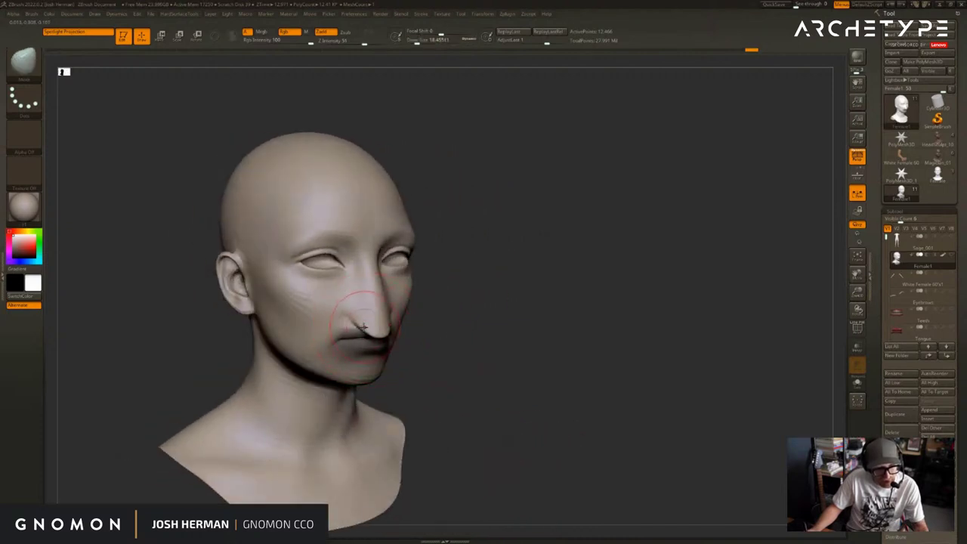
# Pull the nose tip further down and set the Move brush's Draw Size to about 29 for the cheek
pyautogui.press('s')
pyautogui.moveTo(367, 321); pyautogui.dragTo(369, 321)
pyautogui.press('s')
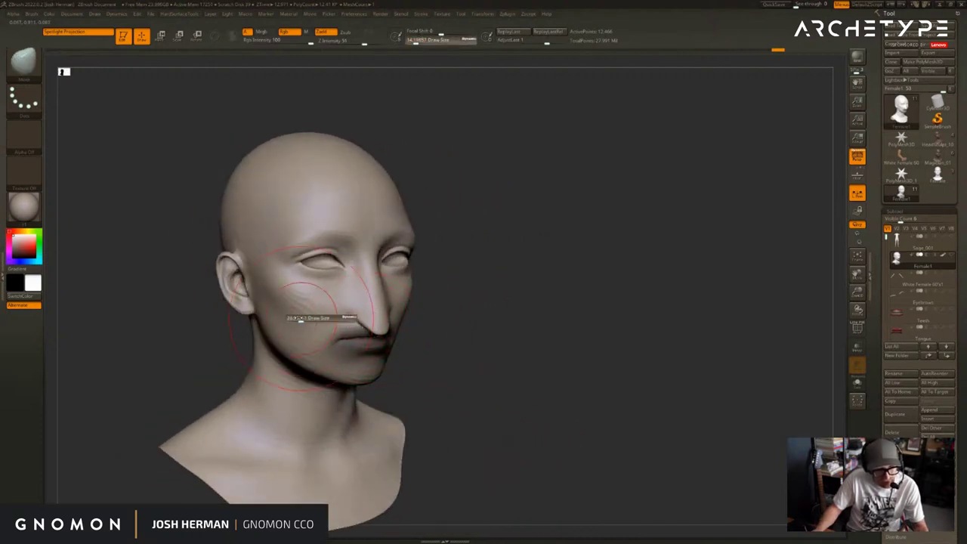
pyautogui.moveTo(300, 320); pyautogui.dragTo(302, 320)
pyautogui.moveTo(266, 295)
pyautogui.mouseDown(button='right')
pyautogui.moveTo(426, 270)
pyautogui.moveTo(507, 300)
pyautogui.moveTo(469, 300)
pyautogui.moveTo(442, 287)
pyautogui.mouseUp(button='right')
# Define the cheekbone below the outer eye with the DamStandard and Move brushes, smoothing the surface there
pyautogui.press('b')
pyautogui.press('d')
pyautogui.press('s')
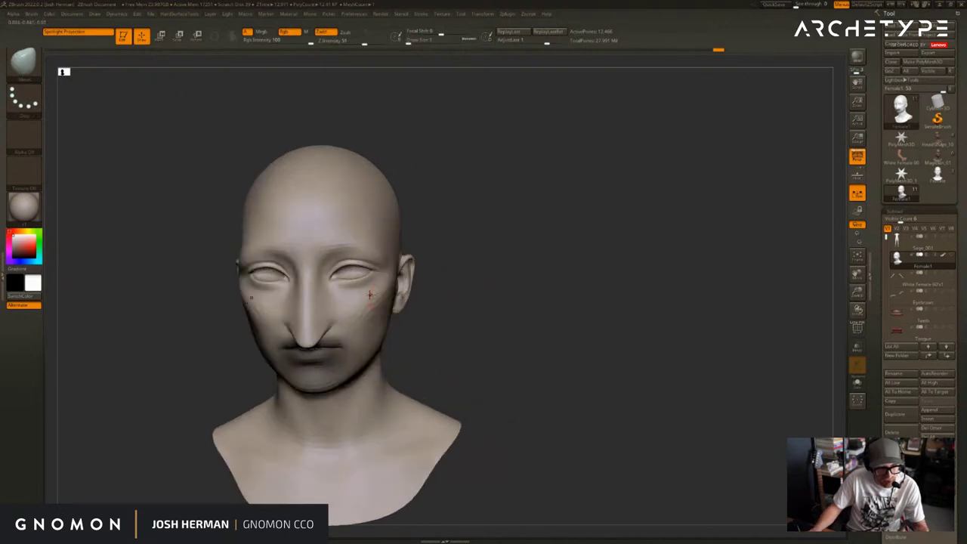
pyautogui.keyDown('shift'); pyautogui.moveTo(366, 294); pyautogui.dragTo(366, 296); pyautogui.keyUp('shift')
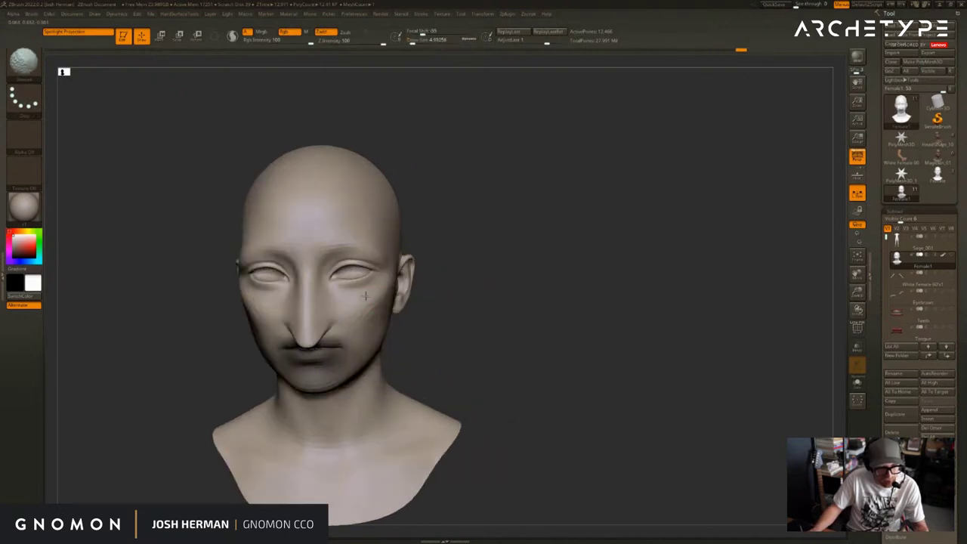
pyautogui.moveTo(366, 295)
pyautogui.mouseDown(button='right')
pyautogui.moveTo(613, 305)
pyautogui.moveTo(620, 287)
pyautogui.moveTo(559, 291)
pyautogui.mouseUp(button='right')
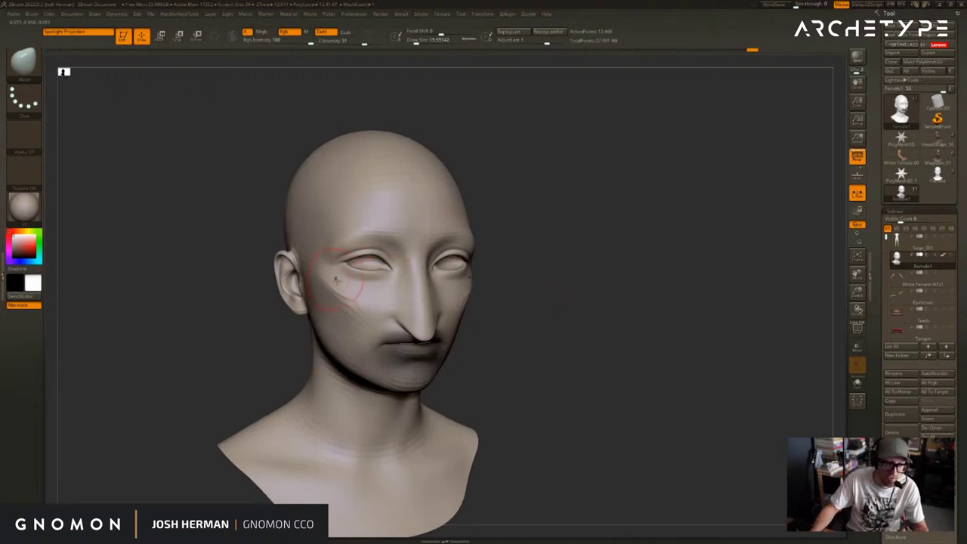
pyautogui.press('s')
pyautogui.moveTo(358, 294); pyautogui.dragTo(350, 293)
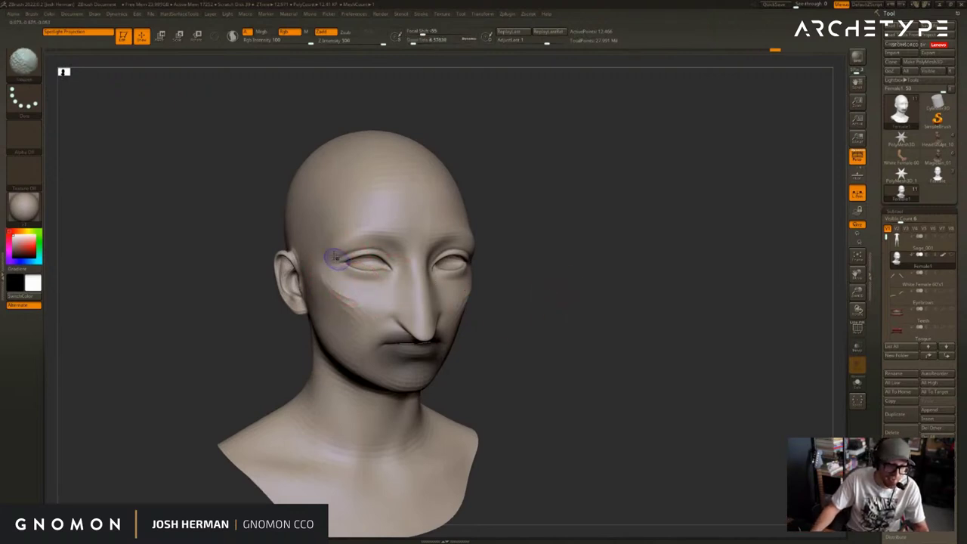
# Refine the brow area with the DamStandard brush at a Draw Size of about 4.3 and smooth it
pyautogui.press('shift')
pyautogui.keyDown('shift'); pyautogui.moveTo(557, 205); pyautogui.dragTo(476, 237); pyautogui.keyUp('shift')
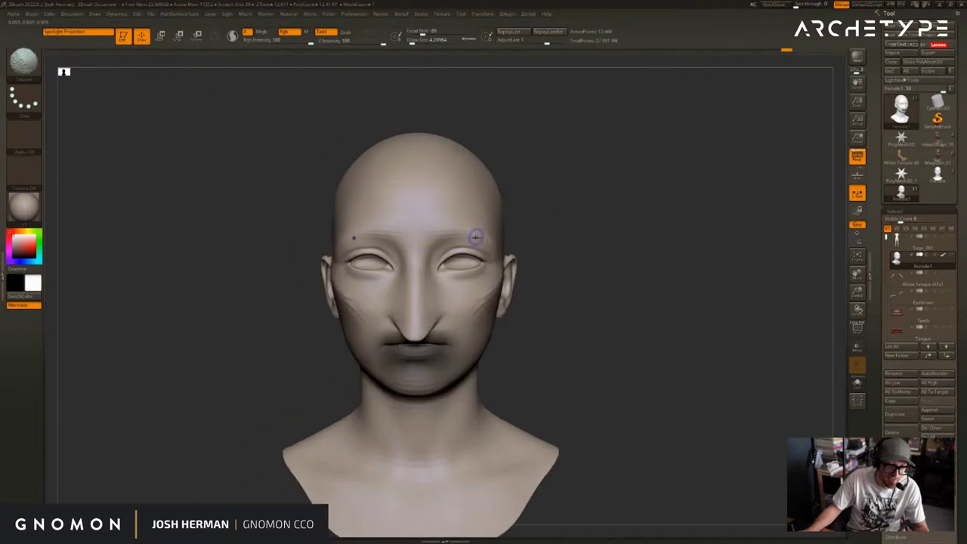
pyautogui.moveTo(494, 244); pyautogui.dragTo(501, 236, button='right')
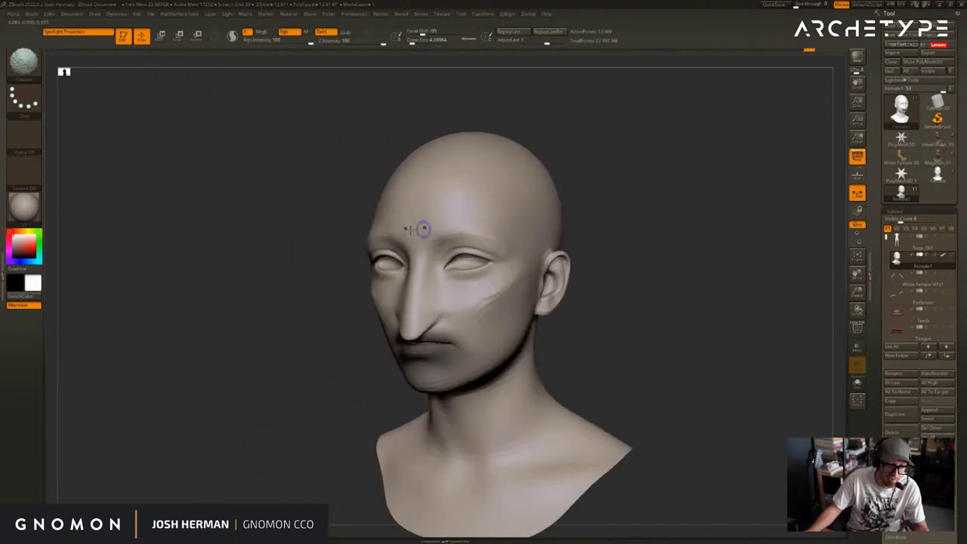
pyautogui.moveTo(340, 227); pyautogui.dragTo(381, 222, button='right')
pyautogui.keyDown('shift'); pyautogui.moveTo(470, 220); pyautogui.dragTo(448, 235, button='right'); pyautogui.keyUp('shift')
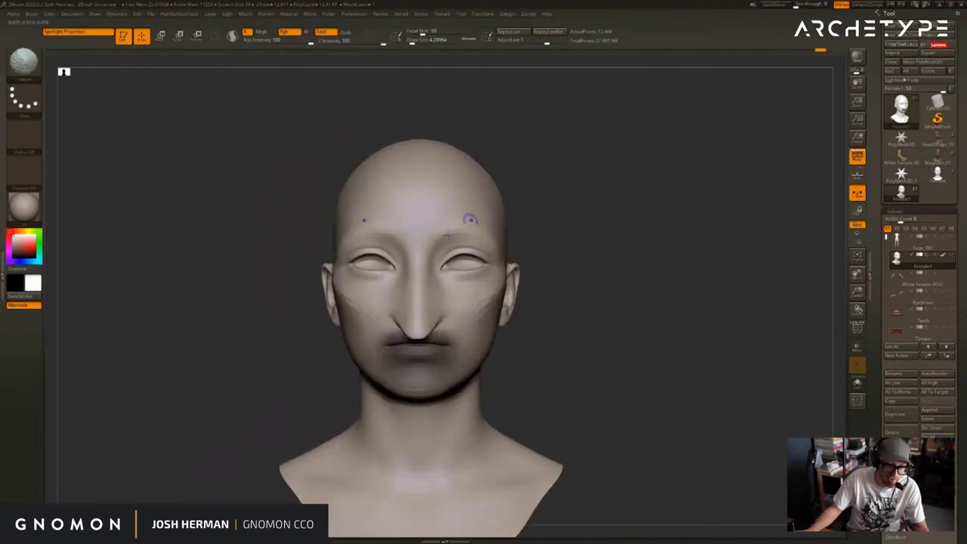
pyautogui.moveTo(559, 229); pyautogui.dragTo(325, 334, button='right')
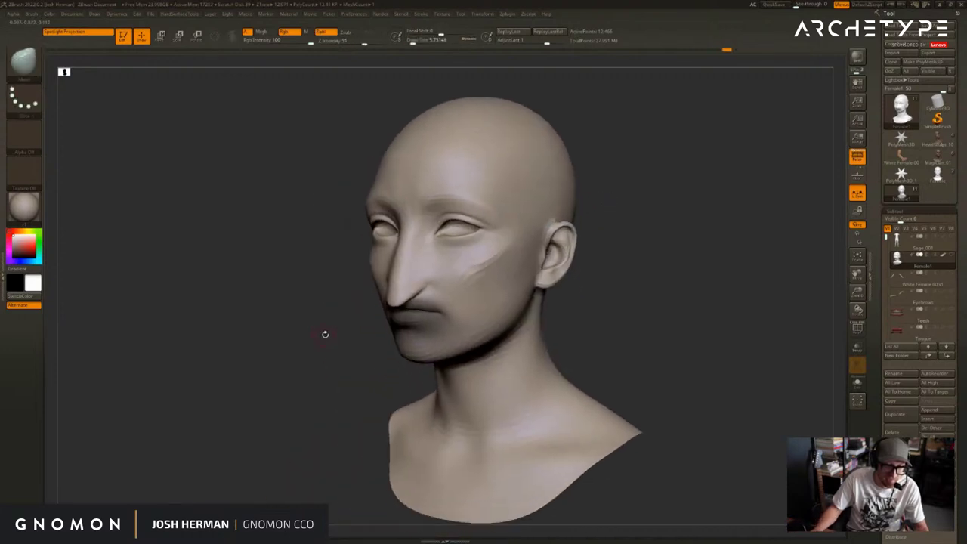
# Invert the mask to free the mouth, raise the mouth corner with the Move brush at a Draw Size of about 33, and clear the mask
pyautogui.keyDown('ctrl'); pyautogui.click(326, 334); pyautogui.keyUp('ctrl')
pyautogui.press('s')
pyautogui.moveTo(363, 333); pyautogui.dragTo(395, 327)
pyautogui.press('s')
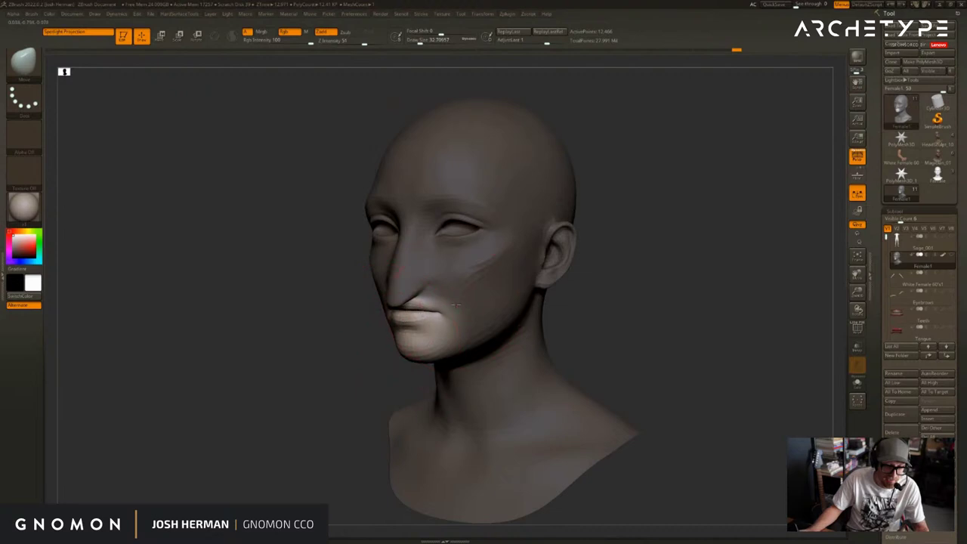
pyautogui.moveTo(455, 304); pyautogui.dragTo(452, 252)
pyautogui.keyDown('ctrl'); pyautogui.moveTo(338, 325); pyautogui.dragTo(340, 351); pyautogui.keyUp('ctrl')
# Adjust the mouth and lower face with the Move brush and smooth the cheek beside the mouth corner
pyautogui.moveTo(400, 312); pyautogui.dragTo(385, 330)
pyautogui.moveTo(314, 330); pyautogui.dragTo(367, 341)
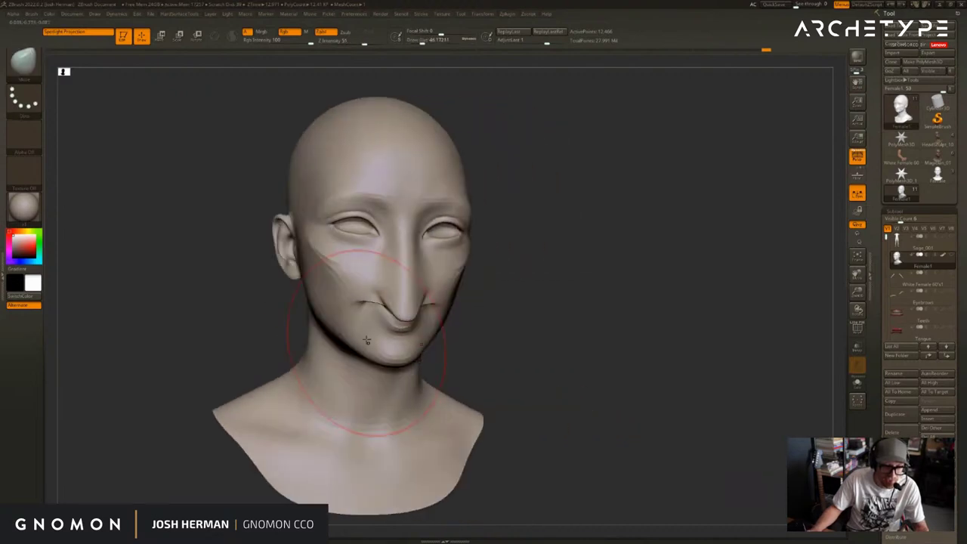
pyautogui.moveTo(461, 306); pyautogui.dragTo(486, 306)
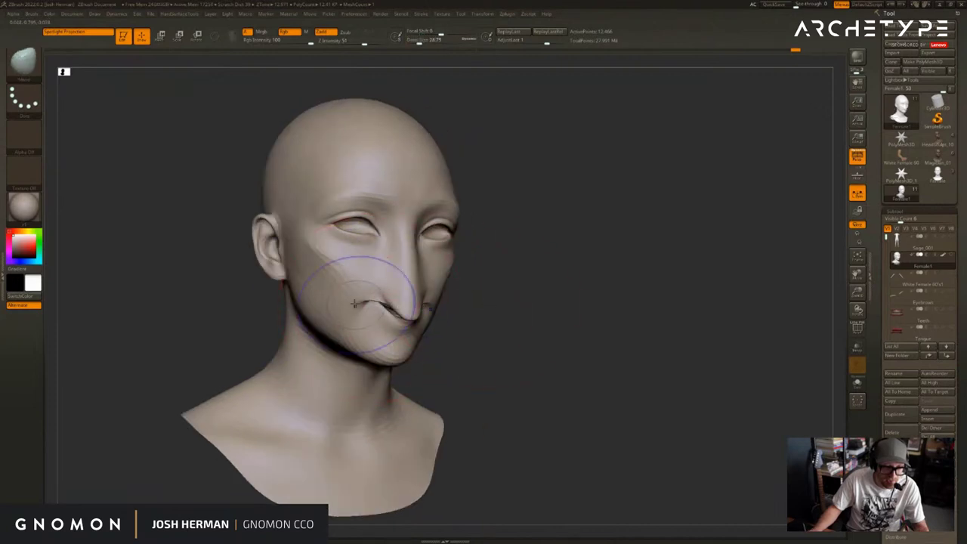
pyautogui.keyDown('shift'); pyautogui.moveTo(362, 307); pyautogui.dragTo(358, 301); pyautogui.keyUp('shift')
# Reshape the drooping nose tip and the chin in profile with the Move brush
pyautogui.moveTo(576, 293); pyautogui.dragTo(476, 287)
pyautogui.moveTo(579, 271)
pyautogui.mouseDown()
pyautogui.moveTo(594, 279)
pyautogui.moveTo(550, 299)
pyautogui.mouseUp()
pyautogui.moveTo(481, 283); pyautogui.dragTo(483, 276)
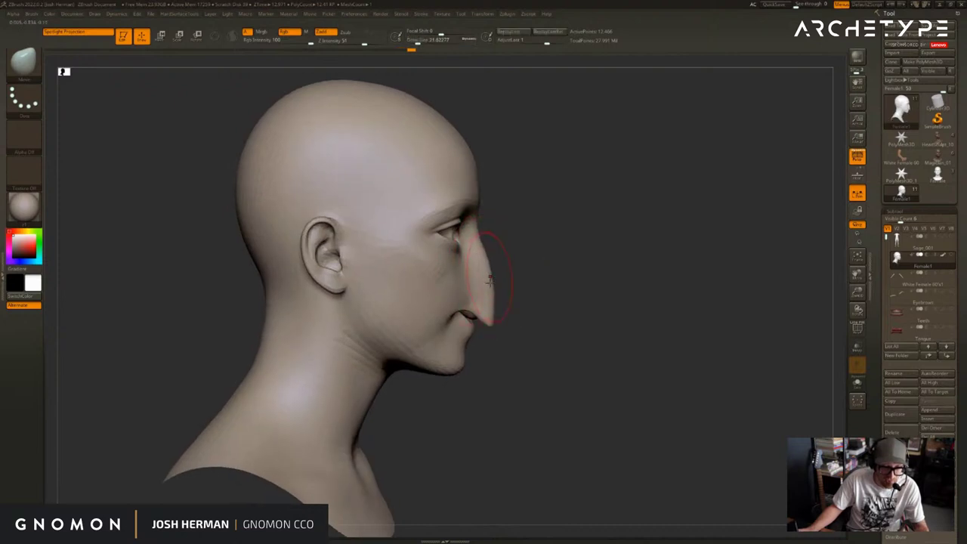
pyautogui.moveTo(490, 295)
pyautogui.mouseDown()
pyautogui.moveTo(488, 324)
pyautogui.moveTo(555, 319)
pyautogui.moveTo(550, 333)
pyautogui.moveTo(528, 328)
pyautogui.mouseUp()
pyautogui.moveTo(458, 367)
pyautogui.mouseDown()
pyautogui.moveTo(371, 404)
pyautogui.moveTo(403, 378)
pyautogui.moveTo(360, 406)
pyautogui.moveTo(428, 394)
pyautogui.mouseUp()
pyautogui.moveTo(620, 353); pyautogui.dragTo(639, 335)
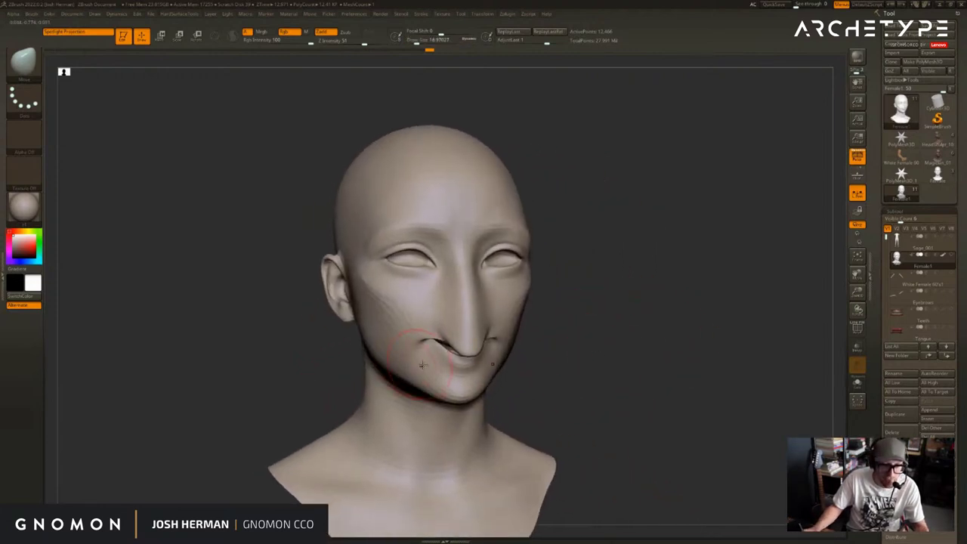
# Set the Move brush's Draw Size to about 25, try a stroke on the lower cheek and undo it
pyautogui.press('s')
pyautogui.moveTo(422, 362); pyautogui.dragTo(400, 359)
pyautogui.press('s')
pyautogui.moveTo(379, 360); pyautogui.dragTo(396, 358)
pyautogui.hotkey('ctrl', 'z')
pyautogui.moveTo(626, 310); pyautogui.dragTo(656, 309)
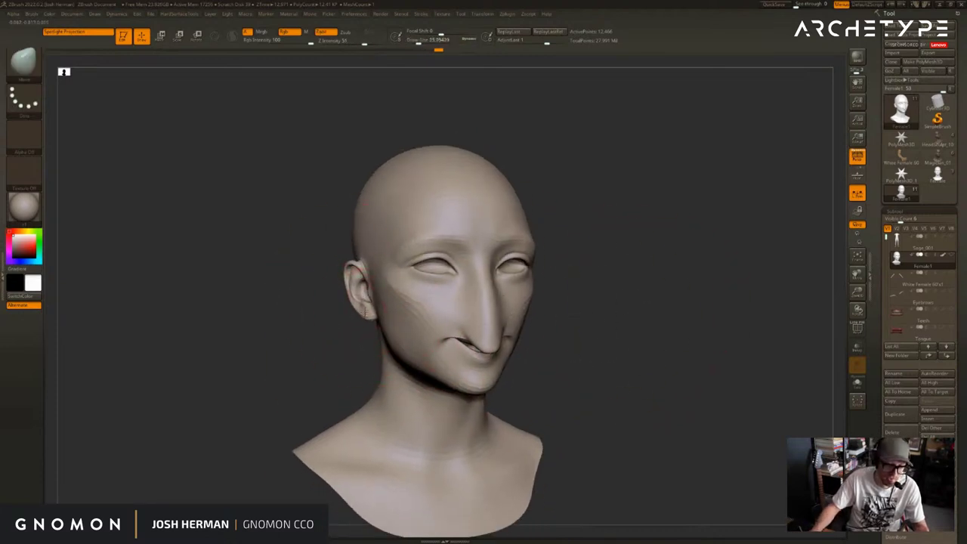
# Show the other subtools to judge the head's proportions against the full body, and isolate the head again
pyautogui.moveTo(670, 235); pyautogui.dragTo(683, 264)
pyautogui.press('r')
pyautogui.moveTo(564, 245); pyautogui.dragTo(553, 252)
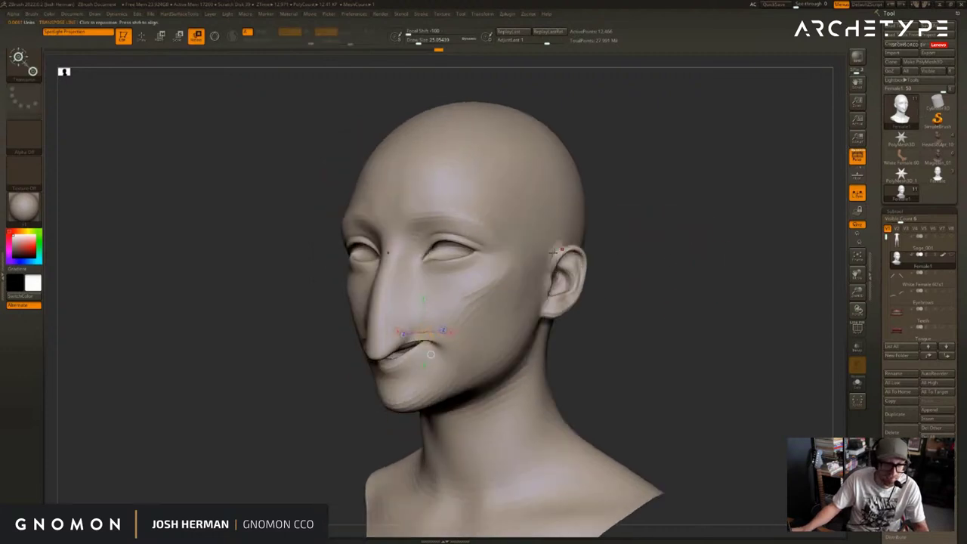
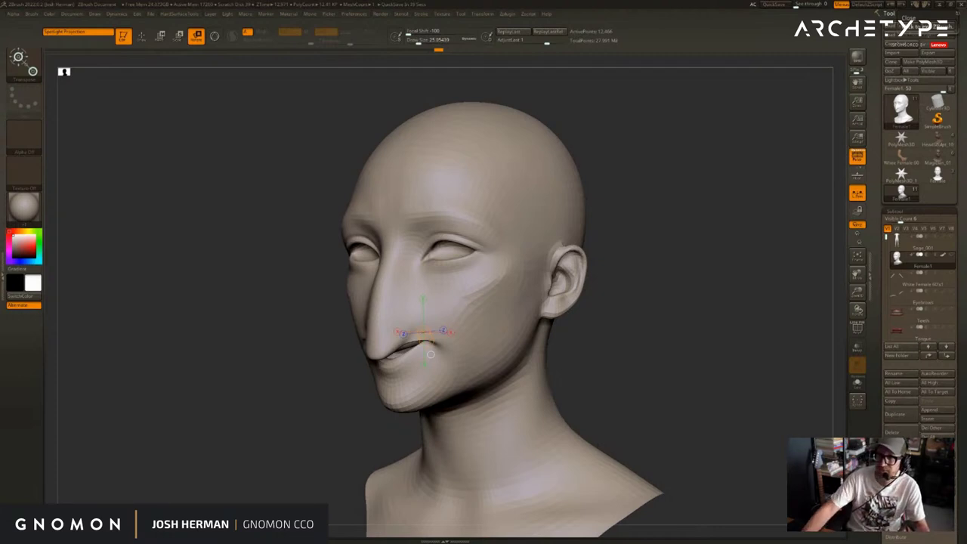
pyautogui.moveTo(513, 299); pyautogui.dragTo(803, 257, button='right')
pyautogui.click(951, 255)
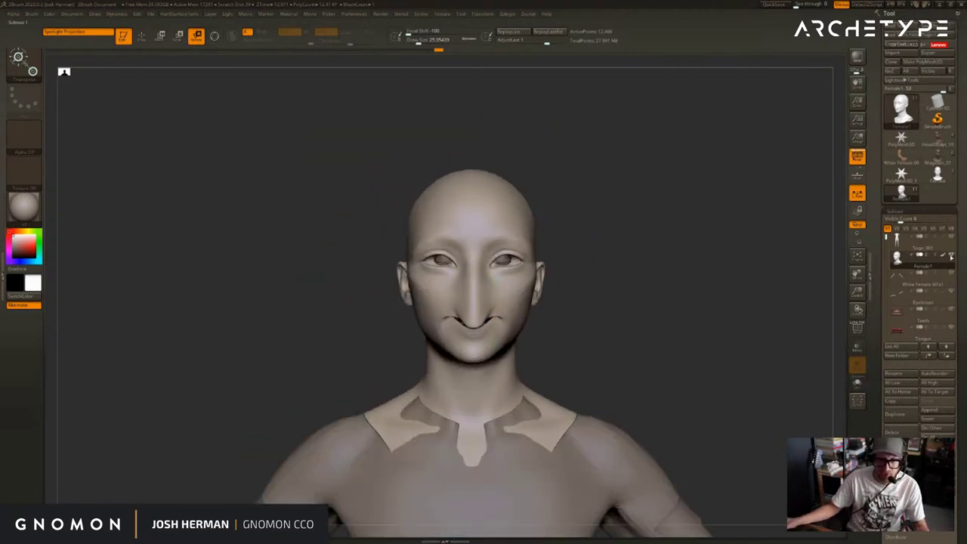
pyautogui.keyDown('ctrl'); pyautogui.moveTo(710, 333); pyautogui.dragTo(771, 234, button='right'); pyautogui.keyUp('ctrl')
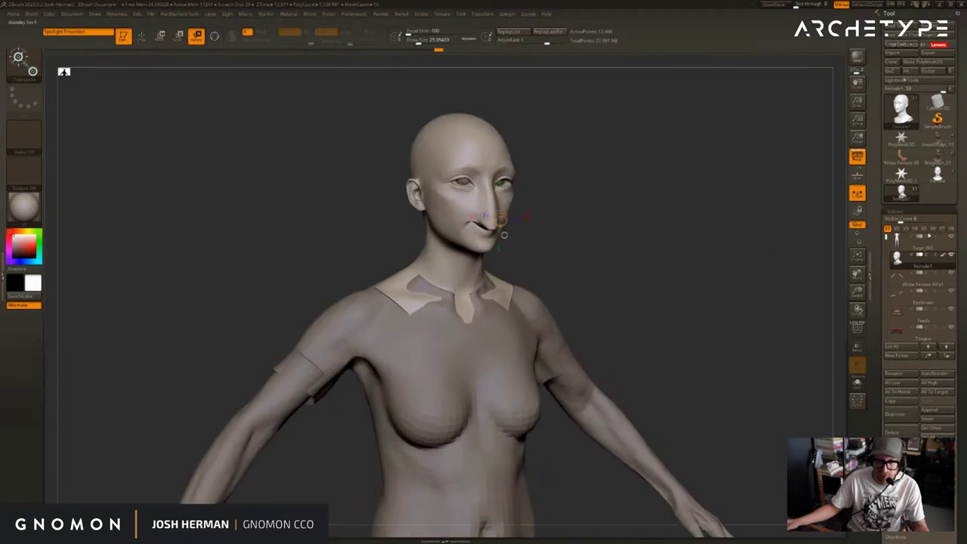
pyautogui.click(952, 256)
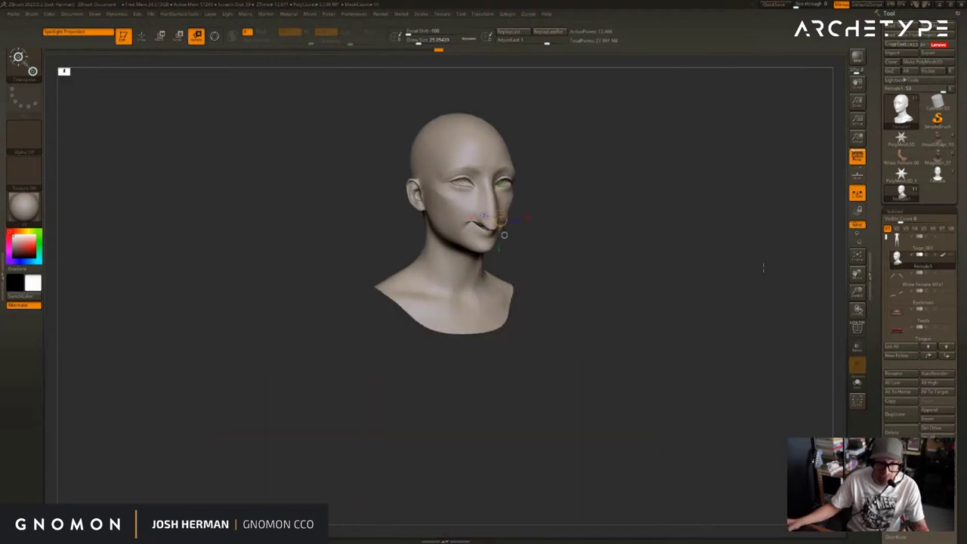
pyautogui.keyDown('alt'); pyautogui.moveTo(763, 268); pyautogui.dragTo(763, 355, button='right'); pyautogui.keyUp('alt')
pyautogui.keyDown('ctrl'); pyautogui.moveTo(763, 355); pyautogui.dragTo(748, 325, button='right'); pyautogui.keyUp('ctrl')
pyautogui.moveTo(748, 325); pyautogui.dragTo(648, 315, button='right')
pyautogui.press('q')
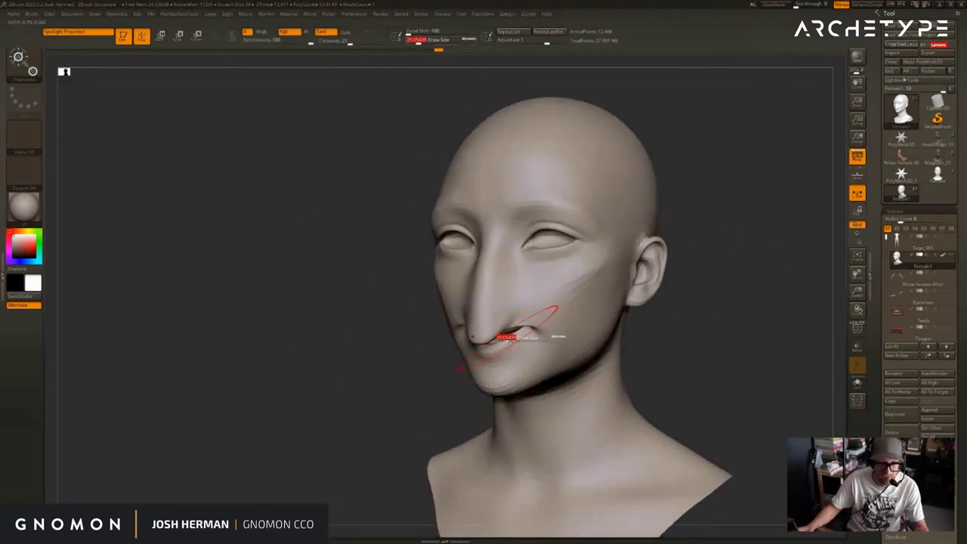
# Build up the chin with the ClayBuildup brush at a Draw Size of about 25, smooth it, and return to the Move brush
pyautogui.moveTo(503, 344)
pyautogui.mouseDown(button='right')
pyautogui.moveTo(454, 386)
pyautogui.moveTo(440, 412)
pyautogui.moveTo(514, 408)
pyautogui.mouseUp(button='right')
pyautogui.press('b')
pyautogui.press('m')
pyautogui.press('v')
pyautogui.press('b')
pyautogui.press('c')
pyautogui.press('b')
pyautogui.press('s')
pyautogui.click(514, 393)
pyautogui.press('shift')
pyautogui.moveTo(448, 388); pyautogui.dragTo(453, 371, button='right')
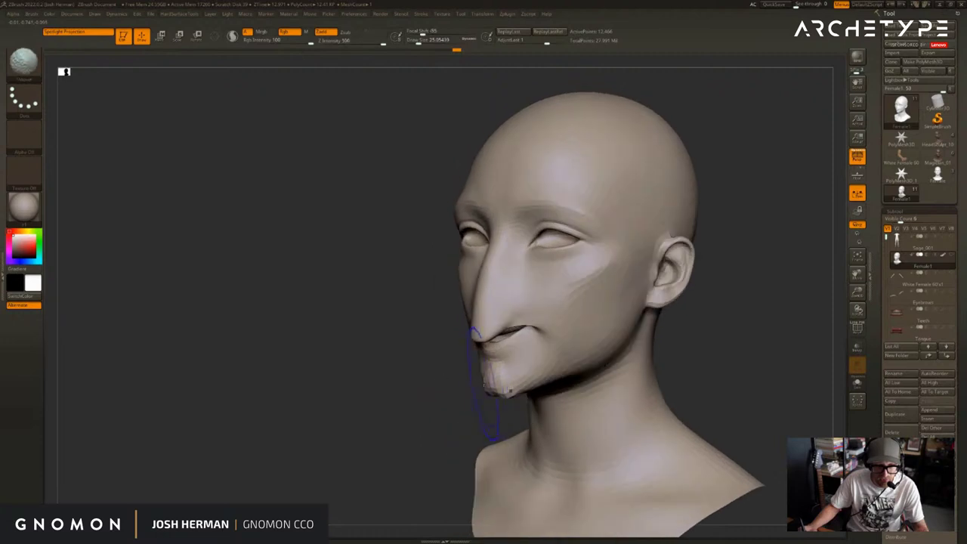
pyautogui.moveTo(507, 384)
pyautogui.keyDown('shift'); pyautogui.mouseDown()
pyautogui.moveTo(492, 373)
pyautogui.moveTo(498, 383)
pyautogui.mouseUp(); pyautogui.keyUp('shift')
pyautogui.moveTo(401, 378); pyautogui.dragTo(450, 372, button='right')
pyautogui.moveTo(707, 314); pyautogui.dragTo(714, 323)
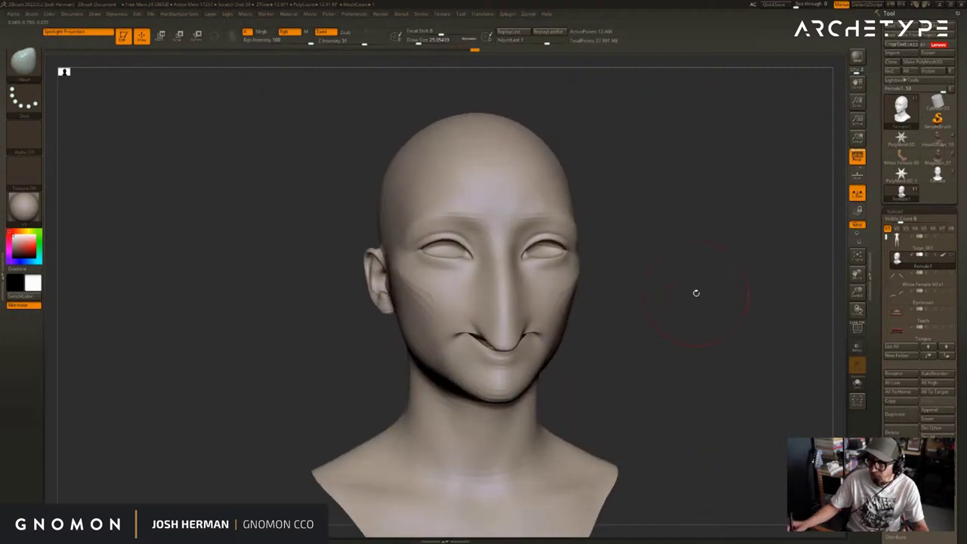
pyautogui.hotkey('shift', 'd')
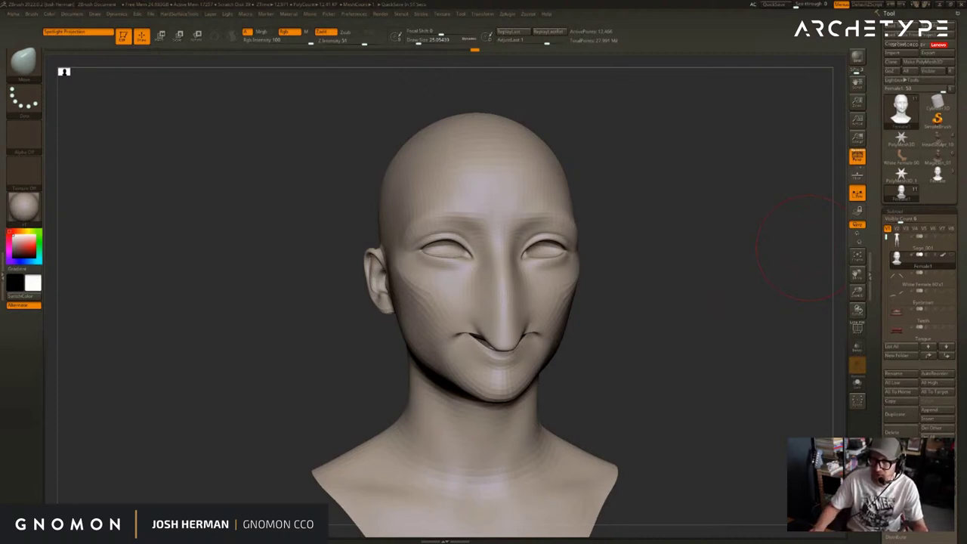
pyautogui.moveTo(966, 197); pyautogui.dragTo(230, 112)
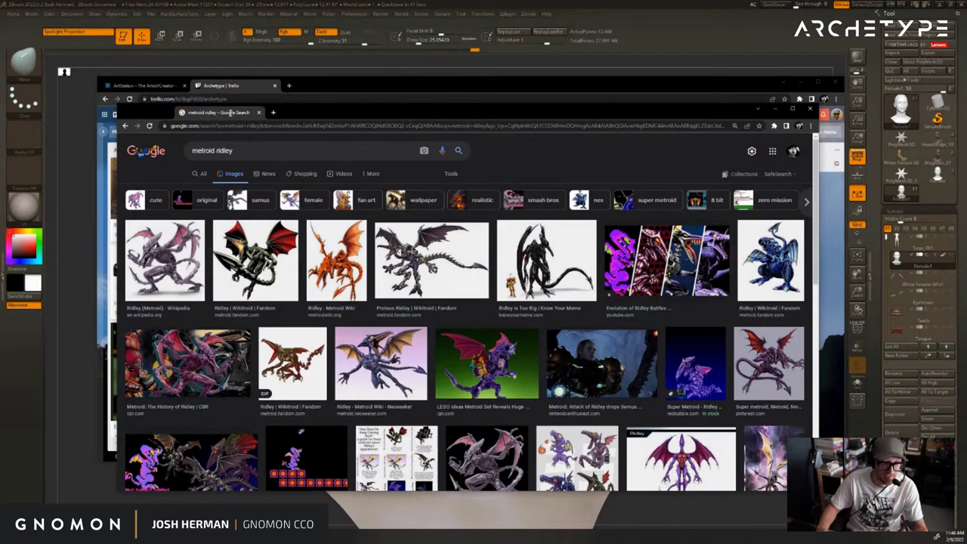
pyautogui.moveTo(230, 113); pyautogui.dragTo(966, 101)
pyautogui.click(685, 56)
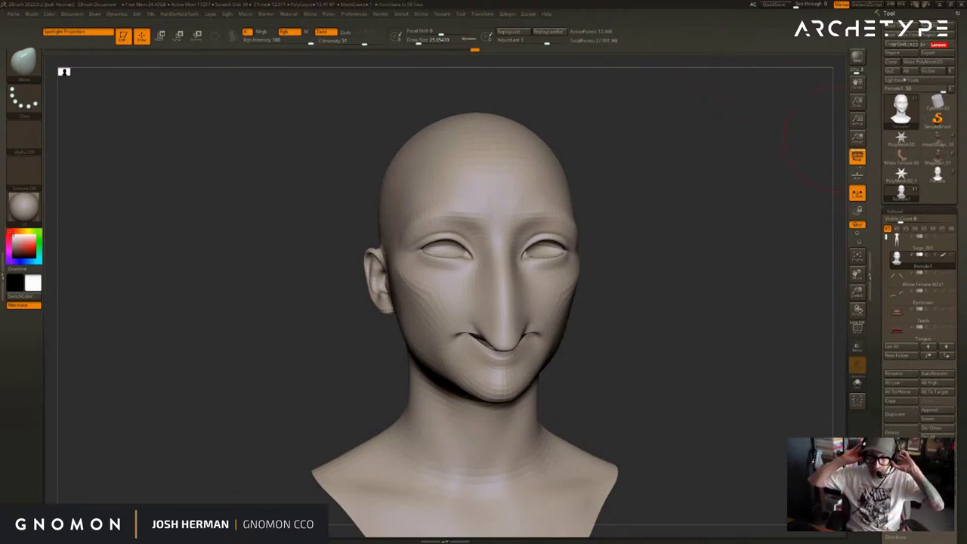
# Adjust the side of the jaw and the ear with the Move brush, starting from a Draw Size of about 51
pyautogui.moveTo(658, 218)
pyautogui.mouseDown()
pyautogui.moveTo(695, 259)
pyautogui.moveTo(657, 315)
pyautogui.moveTo(635, 325)
pyautogui.mouseUp()
pyautogui.press('s')
pyautogui.moveTo(429, 294); pyautogui.dragTo(432, 294)
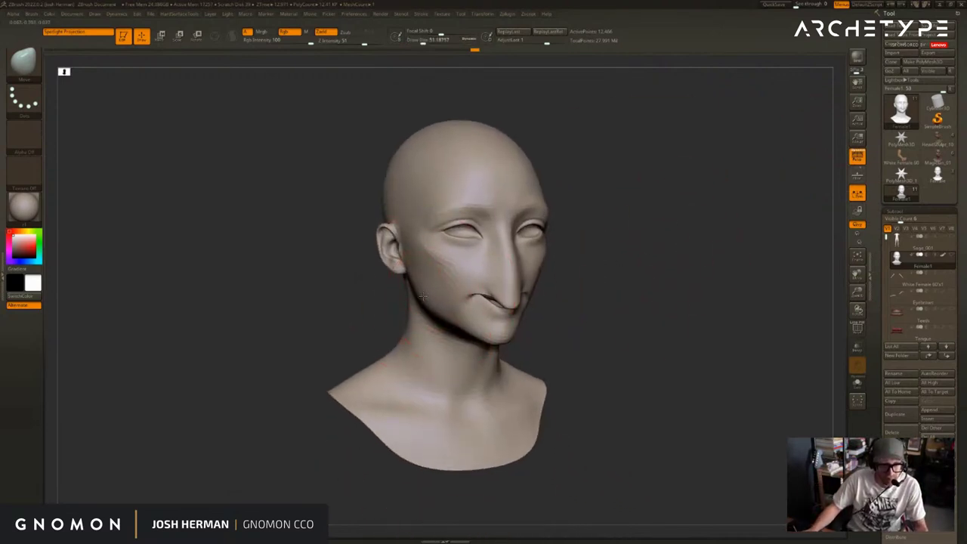
pyautogui.moveTo(405, 265); pyautogui.dragTo(373, 239)
pyautogui.press('s')
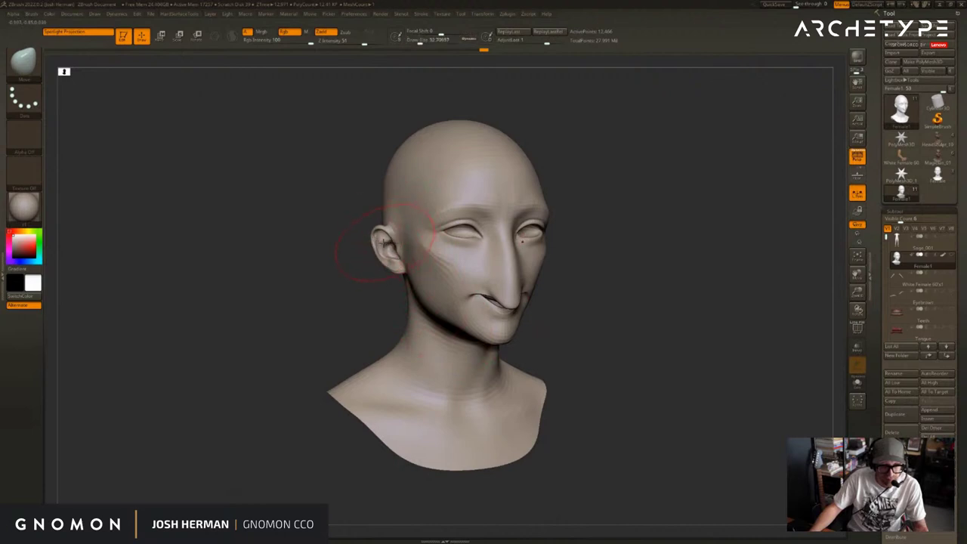
# Mask the cranium and adjust the head's profile with the Move brush at a Draw Size of about 87
pyautogui.moveTo(607, 205)
pyautogui.mouseDown()
pyautogui.moveTo(633, 216)
pyautogui.moveTo(553, 237)
pyautogui.moveTo(512, 229)
pyautogui.moveTo(584, 234)
pyautogui.moveTo(576, 237)
pyautogui.mouseUp()
pyautogui.keyDown('ctrl'); pyautogui.moveTo(511, 234); pyautogui.dragTo(472, 222); pyautogui.keyUp('ctrl')
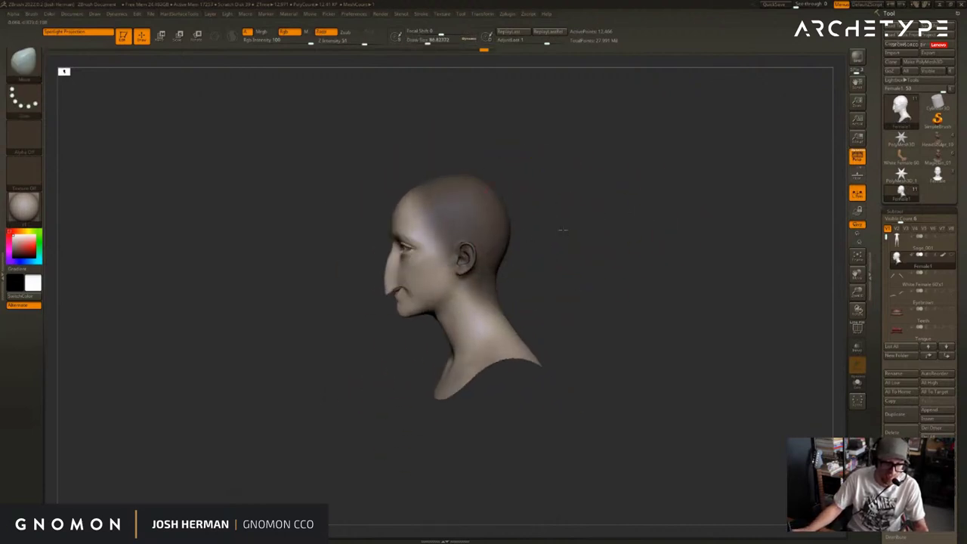
pyautogui.moveTo(562, 229); pyautogui.dragTo(655, 258)
# Append a Sphere3D as a new subtool, select it and activate Scale
pyautogui.scroll(-1, 888, 374)
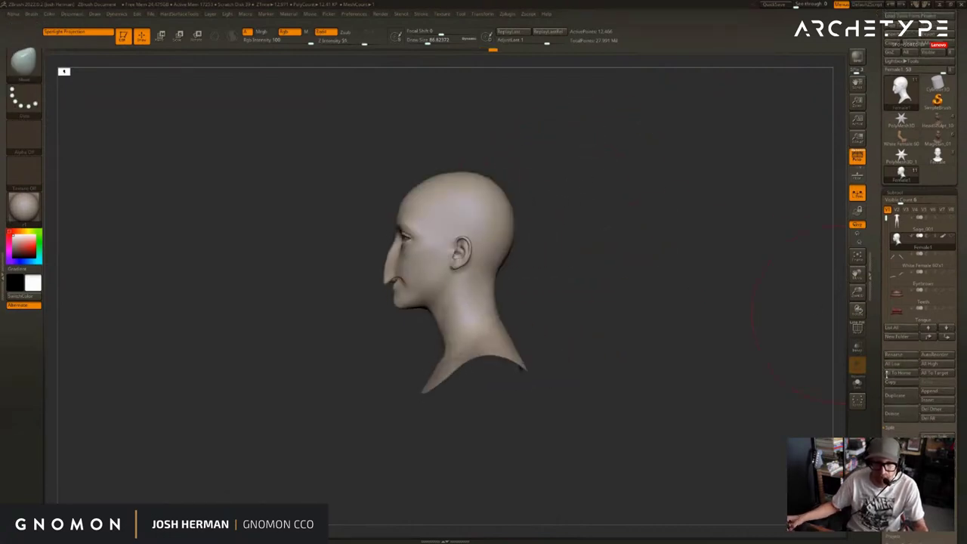
pyautogui.click(931, 391)
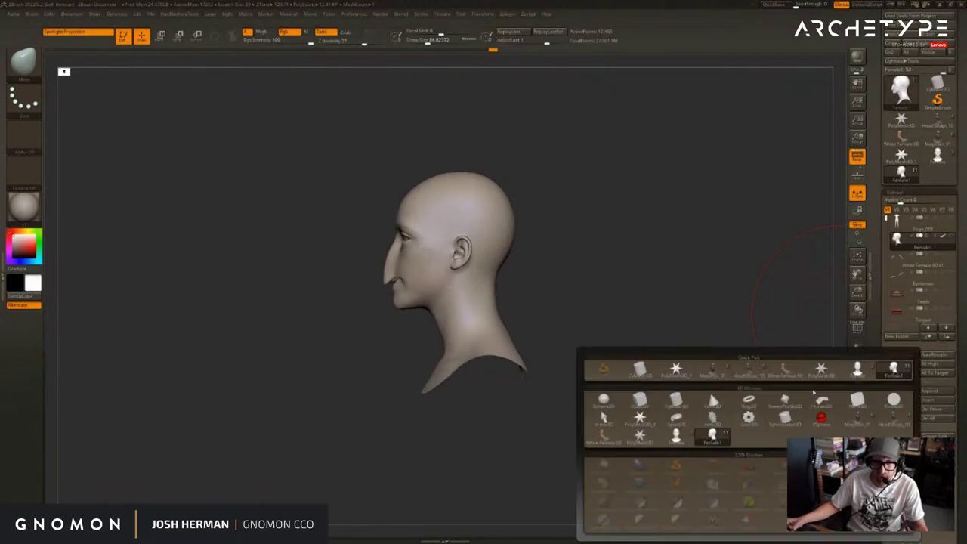
pyautogui.click(635, 401)
pyautogui.keyDown('alt'); pyautogui.moveTo(781, 220); pyautogui.dragTo(621, 187); pyautogui.keyUp('alt')
pyautogui.keyDown('alt'); pyautogui.click(536, 316); pyautogui.keyUp('alt')
pyautogui.press('e')
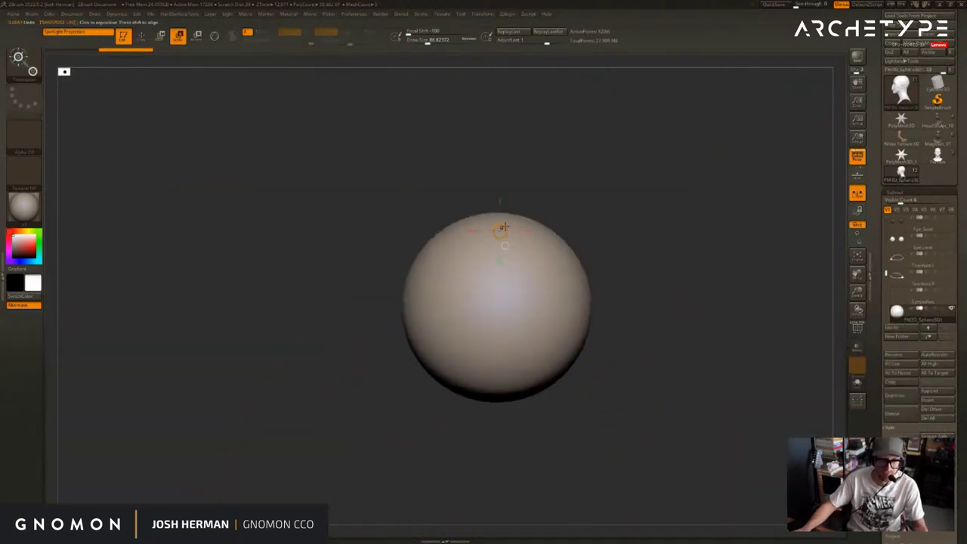
# Scale the sphere with repeated transpose actions into a capsule and make the head visible beside it
pyautogui.moveTo(504, 214); pyautogui.dragTo(676, 250)
pyautogui.press('1')
pyautogui.press('1')
pyautogui.press('1')
pyautogui.press('1')
pyautogui.press('1')
pyautogui.press('1')
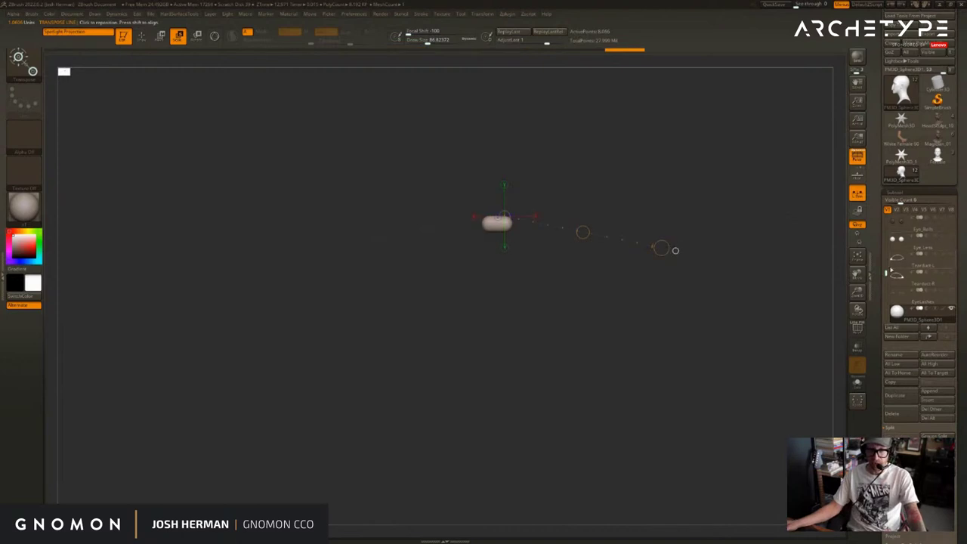
pyautogui.moveTo(890, 270); pyautogui.dragTo(887, 218)
pyautogui.click(949, 235)
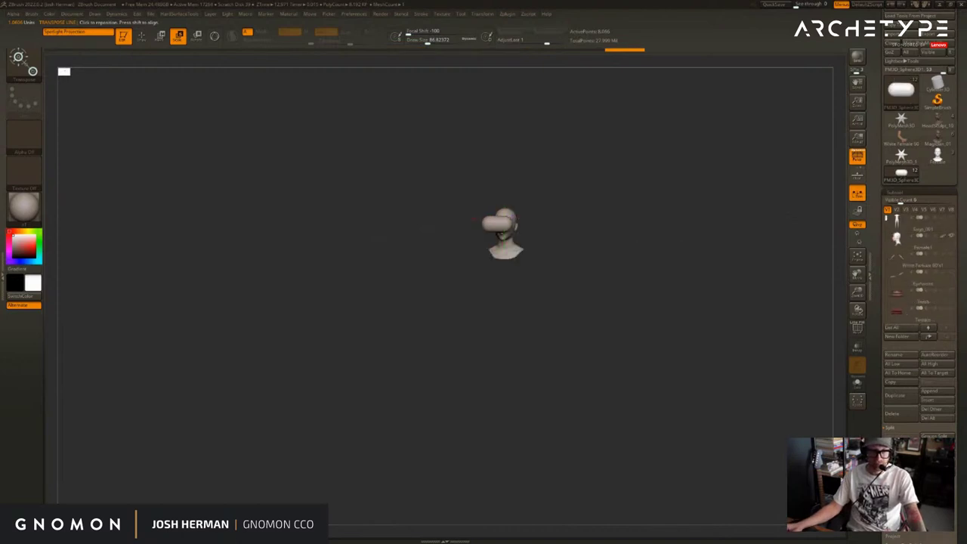
# Scale and move the capsule onto the upper head as a base for the hair, and return to the Move brush
pyautogui.moveTo(793, 230); pyautogui.dragTo(742, 228)
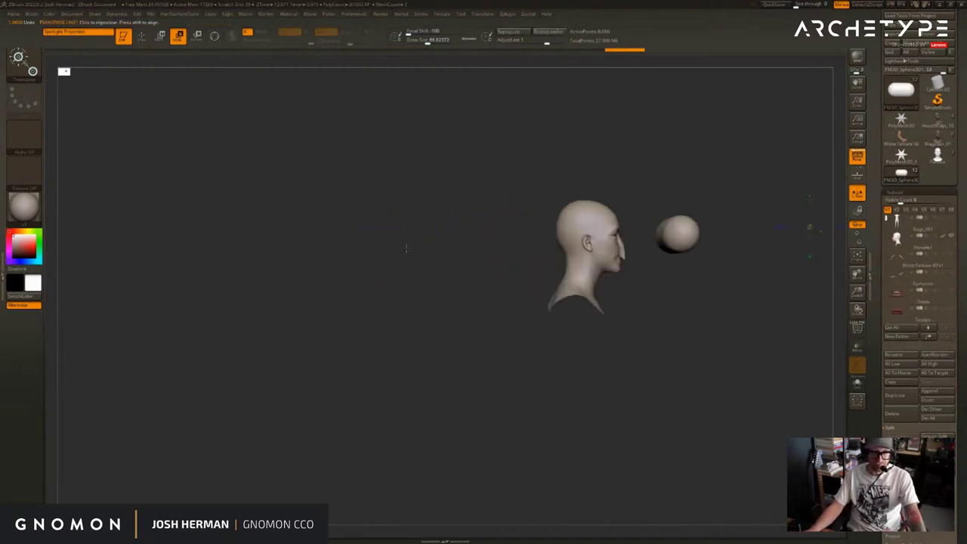
pyautogui.moveTo(399, 260); pyautogui.dragTo(729, 267)
pyautogui.moveTo(440, 232); pyautogui.dragTo(546, 232)
pyautogui.press('w')
pyautogui.moveTo(705, 153)
pyautogui.keyDown('alt'); pyautogui.mouseDown()
pyautogui.moveTo(655, 181)
pyautogui.moveTo(650, 112)
pyautogui.moveTo(610, 164)
pyautogui.mouseUp(); pyautogui.keyUp('alt')
pyautogui.press('q')
pyautogui.moveTo(497, 227); pyautogui.dragTo(522, 232, button='right')
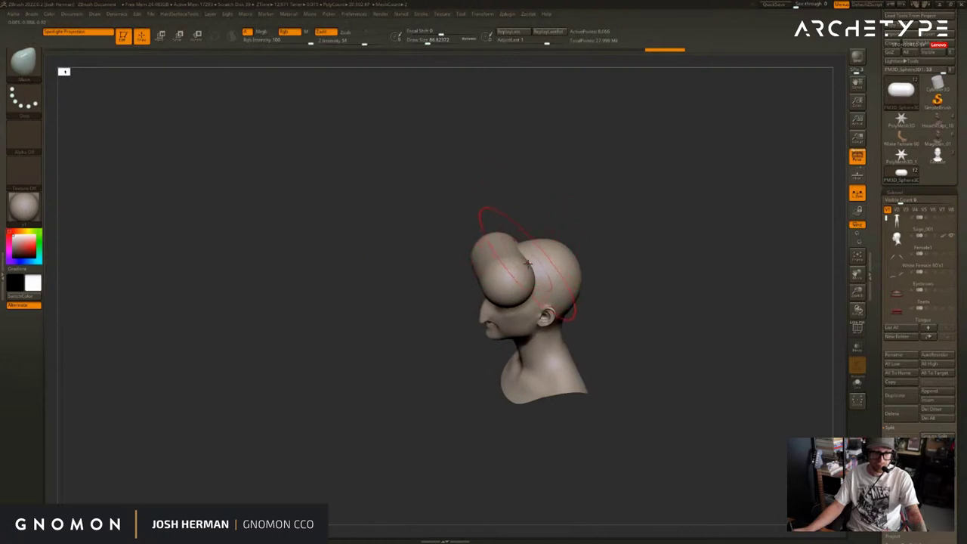
# Pull the capsule back around the head and down to the shoulders as a hair mass, and remesh it with DynaMesh
pyautogui.moveTo(528, 263)
pyautogui.mouseDown()
pyautogui.moveTo(648, 270)
pyautogui.moveTo(643, 291)
pyautogui.mouseUp()
pyautogui.moveTo(560, 319); pyautogui.dragTo(619, 318, button='right')
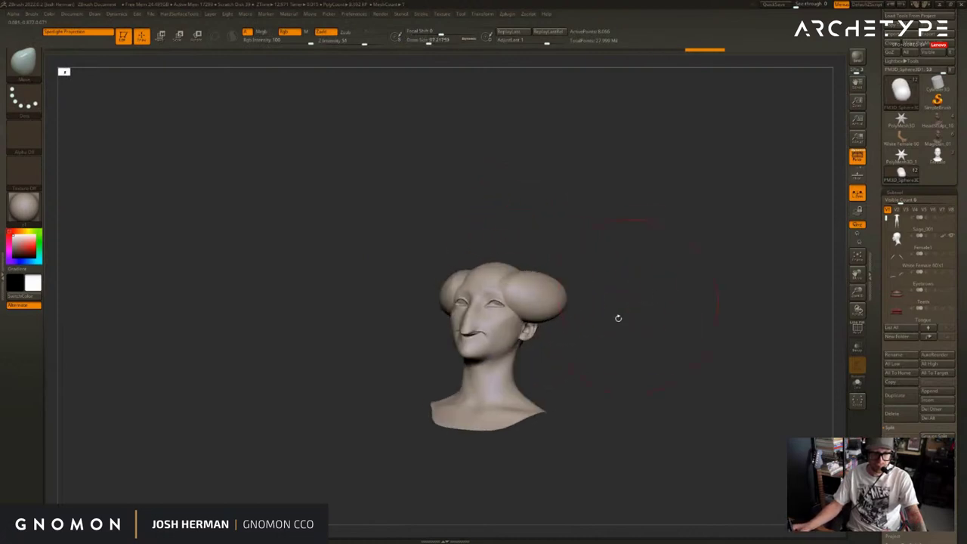
pyautogui.hotkey('shift', 's')
pyautogui.moveTo(517, 326); pyautogui.dragTo(546, 457)
pyautogui.keyDown('ctrl'); pyautogui.moveTo(618, 319); pyautogui.dragTo(640, 283, button='right'); pyautogui.keyUp('ctrl')
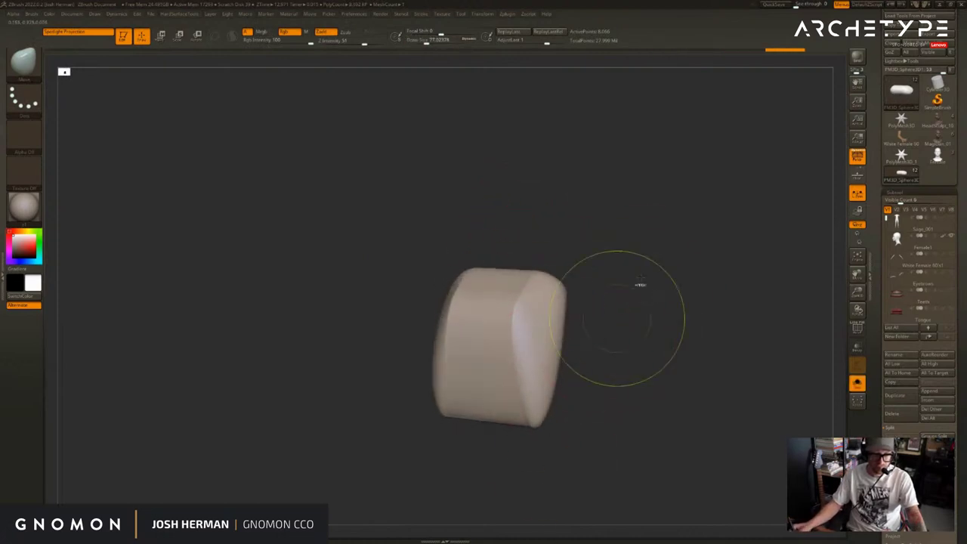
pyautogui.moveTo(881, 393); pyautogui.dragTo(881, 139)
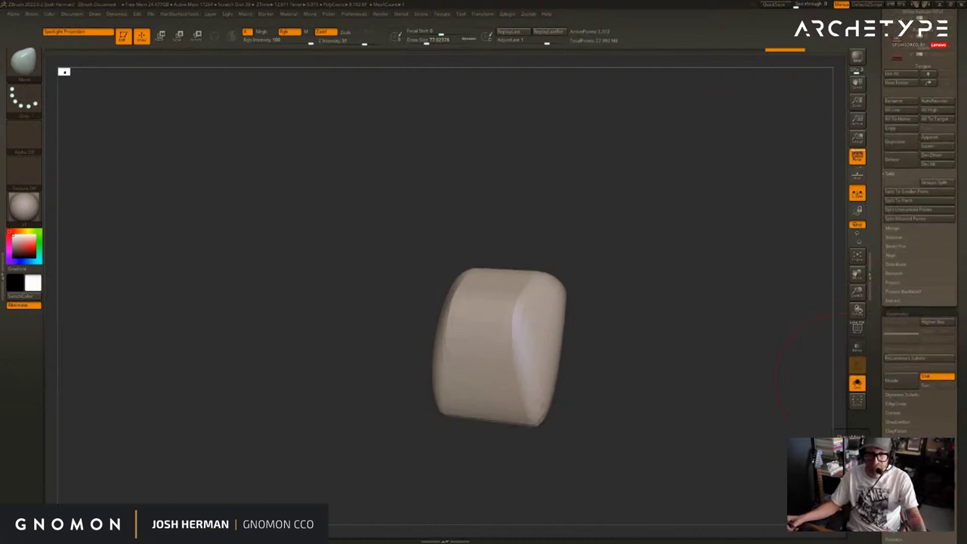
# Shape the hair mass around the face and over the forehead with the Move brush at a Draw Size of about 110
pyautogui.hotkey('ctrl', 'z')
pyautogui.hotkey('ctrl', 'z')
pyautogui.hotkey('ctrl', 'z')
pyautogui.hotkey('ctrl', 'z')
pyautogui.hotkey('ctrl', 'z')
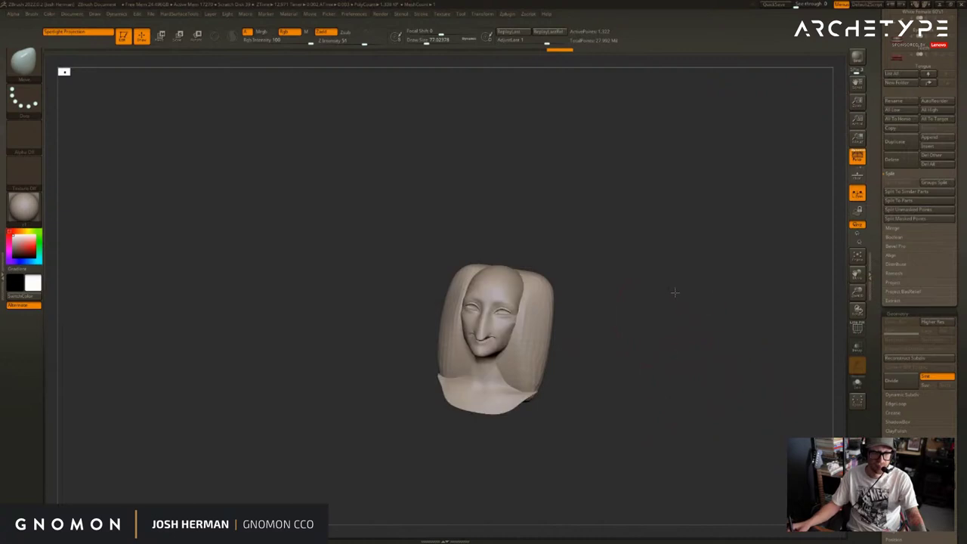
pyautogui.moveTo(675, 292)
pyautogui.mouseDown()
pyautogui.moveTo(550, 264)
pyautogui.moveTo(474, 260)
pyautogui.mouseUp()
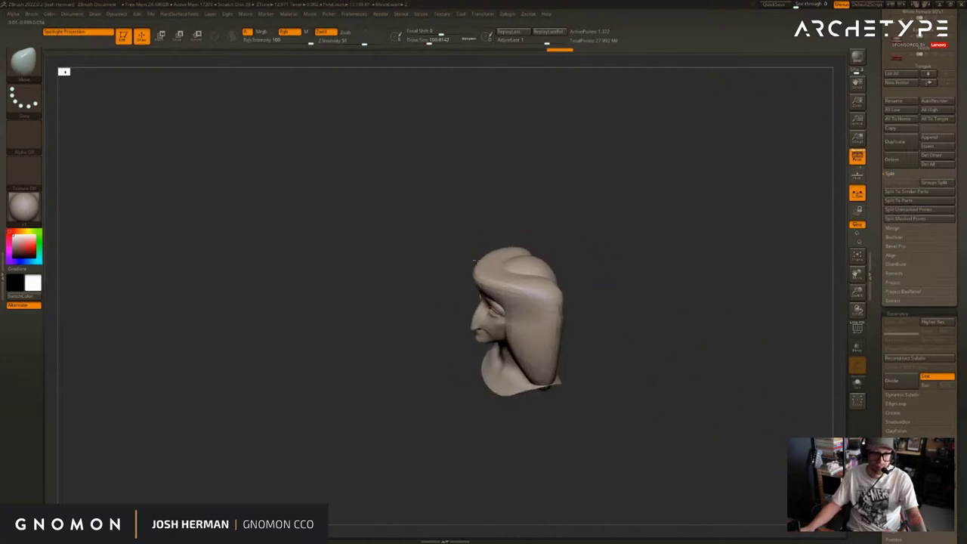
# Pull the hair mass outward behind the head and down the neck with the Move brush at a Draw Size of about 80
pyautogui.hotkey('ctrl', 'shift', 'z')
pyautogui.hotkey('ctrl', 'shift', 'z')
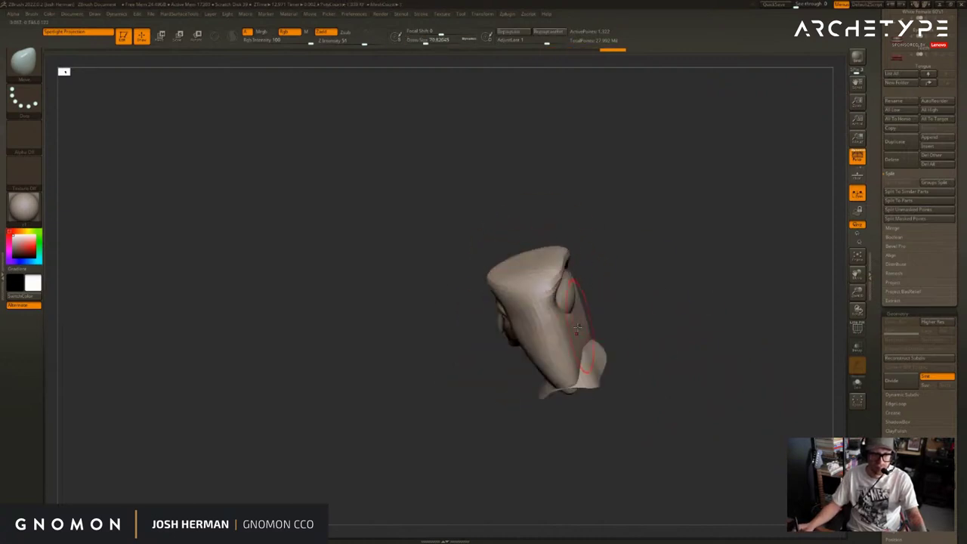
pyautogui.hotkey('ctrl', 'shift', 'z')
pyautogui.hotkey('ctrl', 'shift', 'z')
pyautogui.hotkey('ctrl', 'shift', 'z')
pyautogui.hotkey('ctrl', 'shift', 'z')
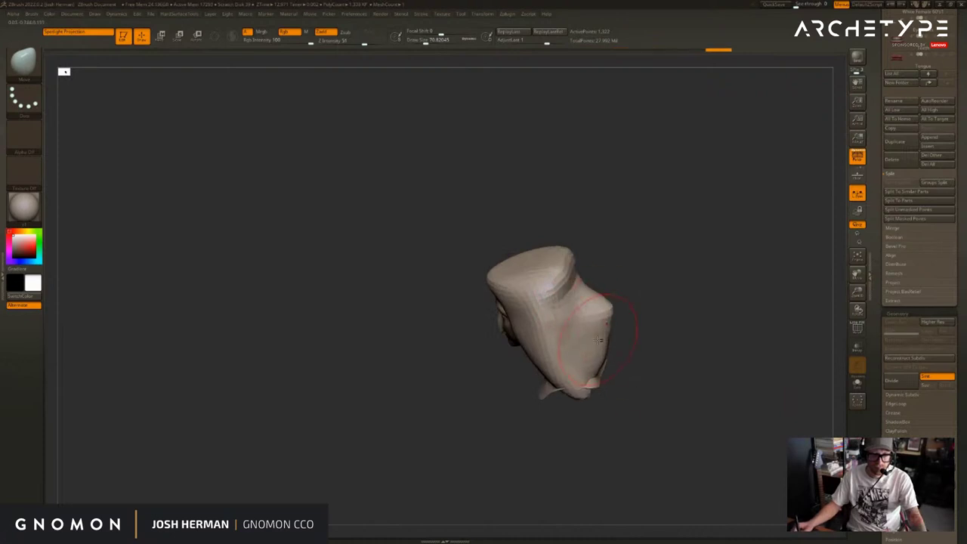
pyautogui.hotkey('ctrl', 'shift', 'z')
pyautogui.hotkey('ctrl', 'shift', 'z')
pyautogui.press('s')
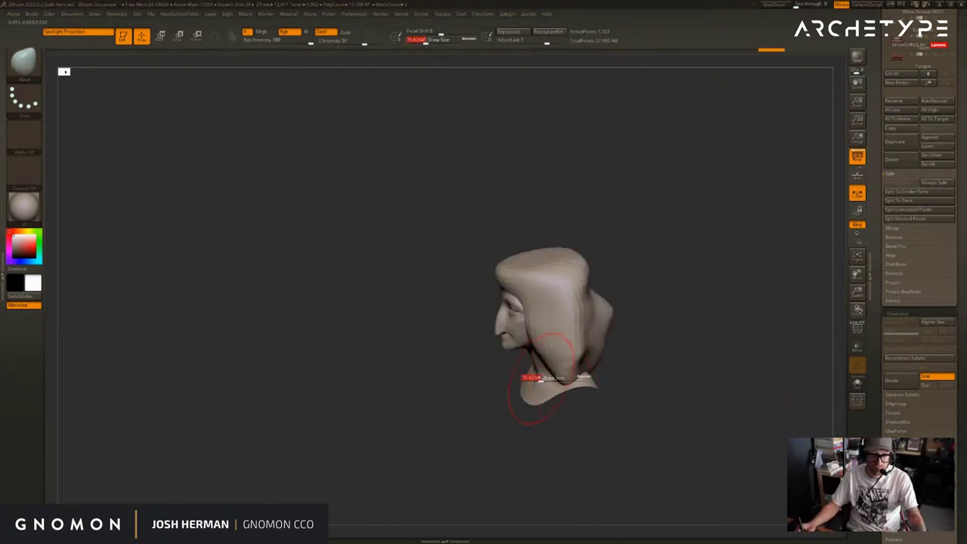
pyautogui.hotkey('ctrl', 'shift', 'z')
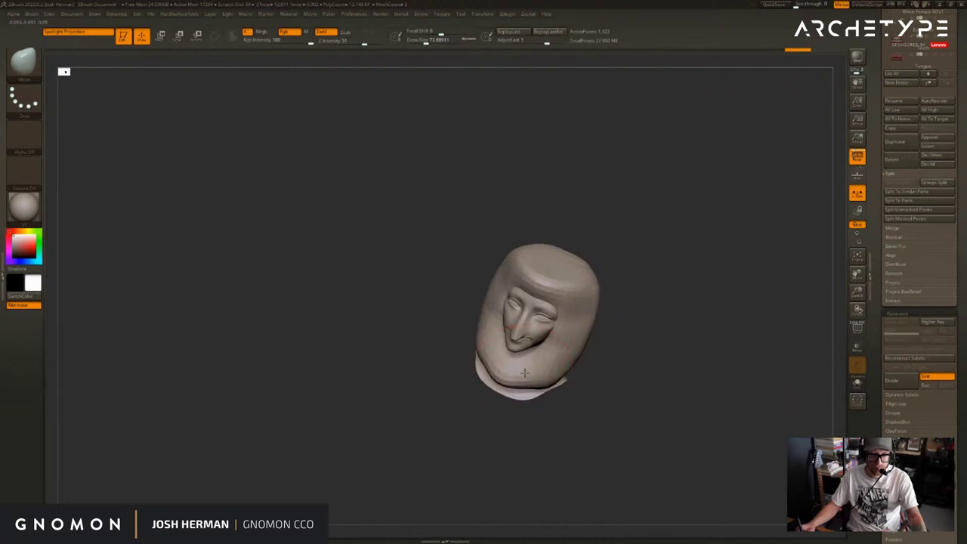
# Isolate the hair mass, round off its crown and push in the area over the face with the Move brush
pyautogui.moveTo(596, 414); pyautogui.dragTo(479, 400)
pyautogui.moveTo(514, 366); pyautogui.dragTo(567, 355)
pyautogui.press('b')
pyautogui.press('c')
pyautogui.press('b')
pyautogui.moveTo(634, 334)
pyautogui.mouseDown()
pyautogui.moveTo(638, 278)
pyautogui.moveTo(605, 294)
pyautogui.moveTo(517, 271)
pyautogui.moveTo(543, 246)
pyautogui.moveTo(526, 263)
pyautogui.mouseUp()
pyautogui.press('b')
pyautogui.press('m')
pyautogui.press('v')
pyautogui.press('s')
pyautogui.keyDown('ctrl'); pyautogui.moveTo(525, 264); pyautogui.dragTo(538, 257, button='right'); pyautogui.keyUp('ctrl')
pyautogui.press('s')
pyautogui.moveTo(538, 257); pyautogui.dragTo(532, 257)
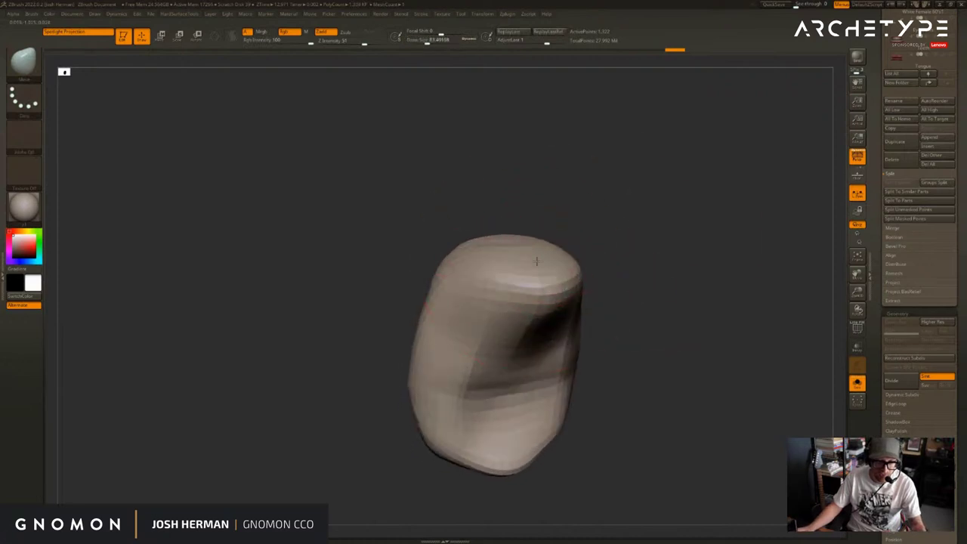
pyautogui.moveTo(463, 280); pyautogui.dragTo(468, 288)
pyautogui.moveTo(631, 318); pyautogui.dragTo(597, 291)
# Carve a deep face opening into the isolated hair mass with the ClayBuildup brush at a Draw Size of about 59
pyautogui.press('b')
pyautogui.press('d')
pyautogui.press('s')
pyautogui.moveTo(529, 319); pyautogui.dragTo(511, 314)
pyautogui.hotkey('ctrl', 'shift', 'z')
pyautogui.hotkey('ctrl', 'shift', 'z')
pyautogui.hotkey('ctrl', 'shift', 'z')
pyautogui.hotkey('ctrl', 'shift', 'z')
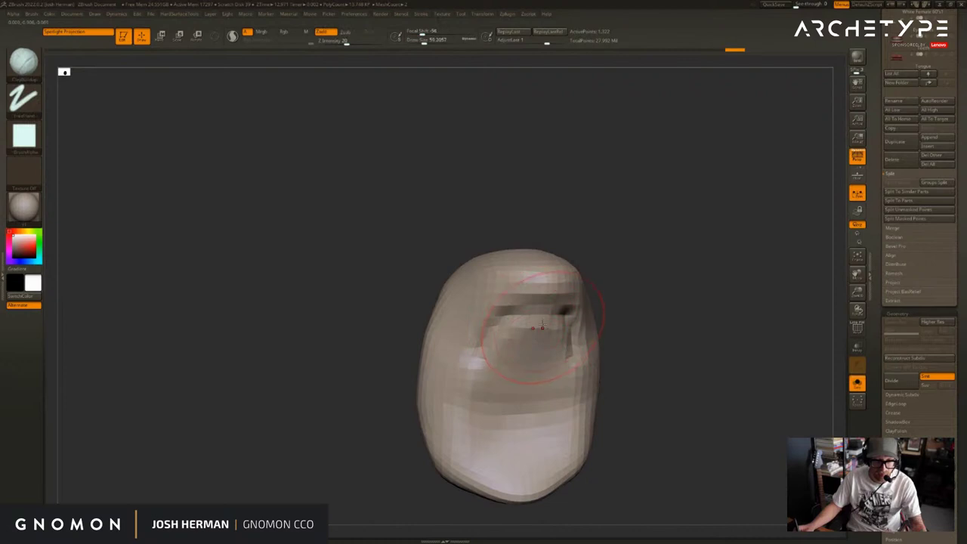
pyautogui.hotkey('ctrl', 'shift', 'z')
pyautogui.hotkey('ctrl', 'shift', 'z')
pyautogui.hotkey('ctrl', 'shift', 'z')
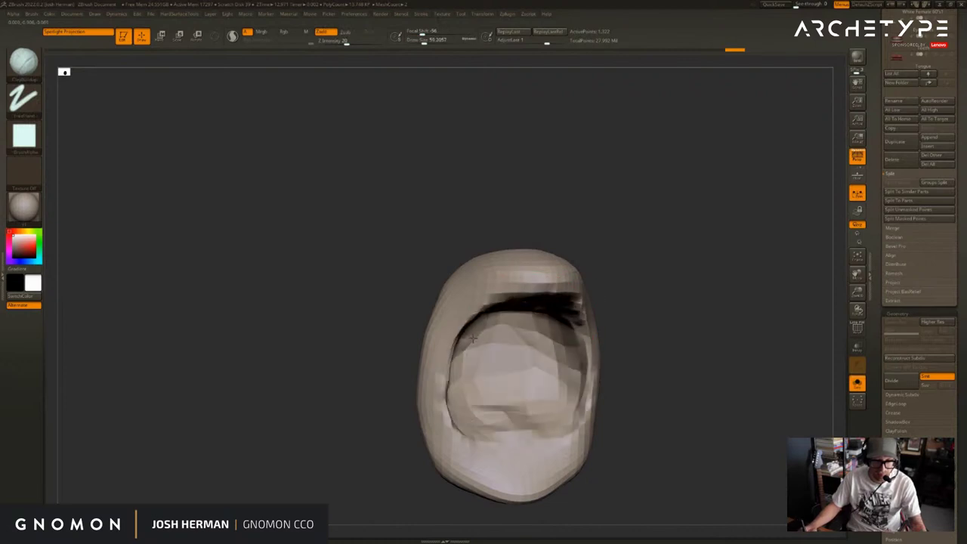
# Show the head again and open the hood around the neck and upper chest
pyautogui.hotkey('ctrl', 'shift', 'z')
pyautogui.hotkey('ctrl', 'shift', 'z')
pyautogui.hotkey('ctrl', 'shift', 'z')
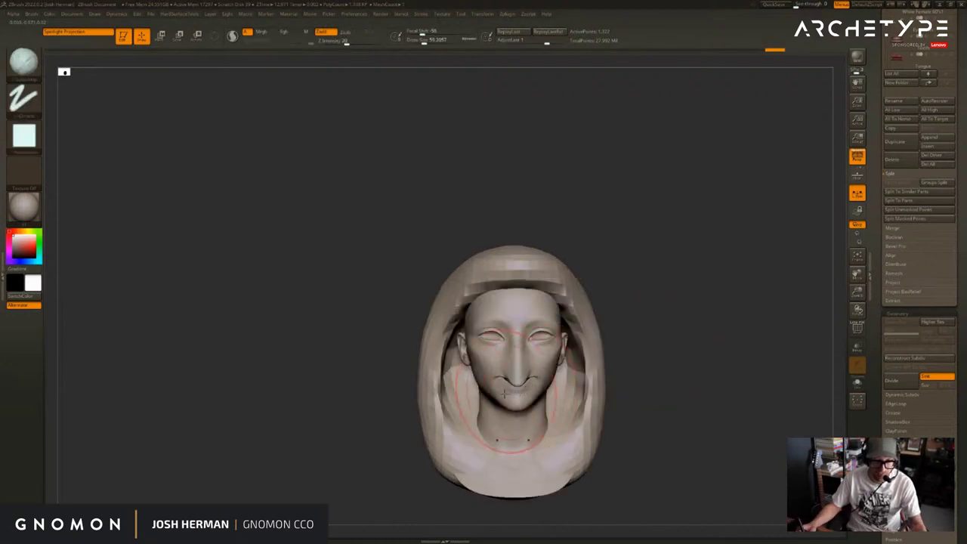
pyautogui.moveTo(482, 437); pyautogui.dragTo(460, 418)
# Reshape the hood's sides and swell its lower back with the Move brush, enlarging the Draw Size to about 228
pyautogui.press(']')
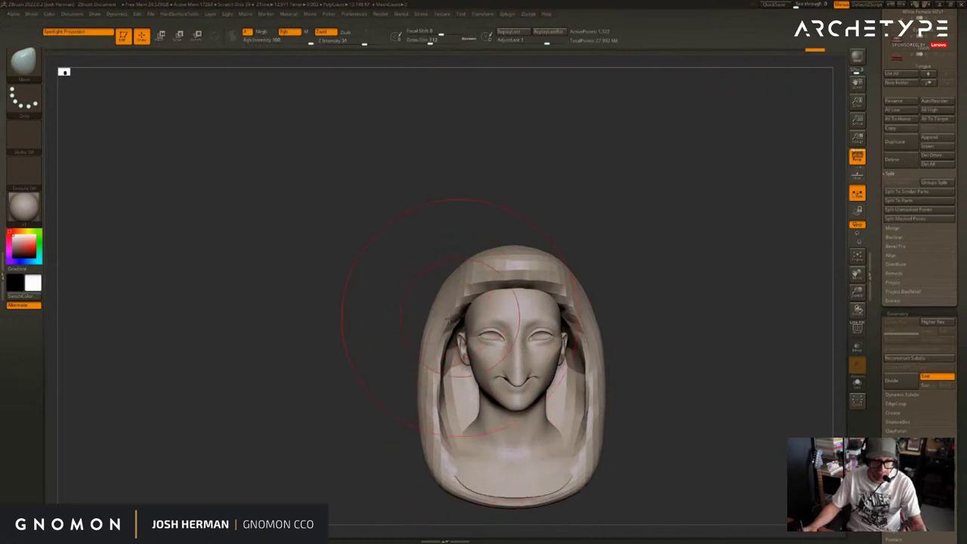
pyautogui.moveTo(453, 311); pyautogui.dragTo(469, 321)
pyautogui.moveTo(332, 348); pyautogui.dragTo(417, 349)
pyautogui.moveTo(333, 302)
pyautogui.mouseDown()
pyautogui.moveTo(402, 290)
pyautogui.moveTo(354, 312)
pyautogui.moveTo(337, 367)
pyautogui.moveTo(354, 382)
pyautogui.mouseUp()
pyautogui.press('s')
pyautogui.moveTo(340, 386); pyautogui.dragTo(295, 393)
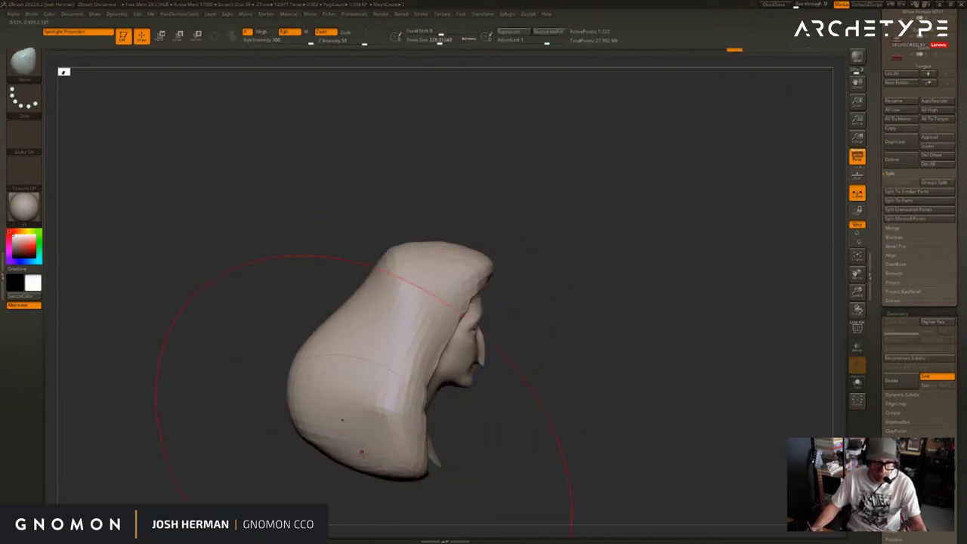
pyautogui.moveTo(367, 463); pyautogui.dragTo(382, 438)
pyautogui.moveTo(476, 413); pyautogui.dragTo(503, 274)
# Shape the hood's front edge over the forehead and its drape beside the cheeks with the Move brush at a Draw Size of about 59
pyautogui.hotkey('ctrl', 'shift', 'z')
pyautogui.hotkey('ctrl', 'shift', 'z')
pyautogui.hotkey('ctrl', 'shift', 'z')
pyautogui.hotkey('ctrl', 'shift', 'z')
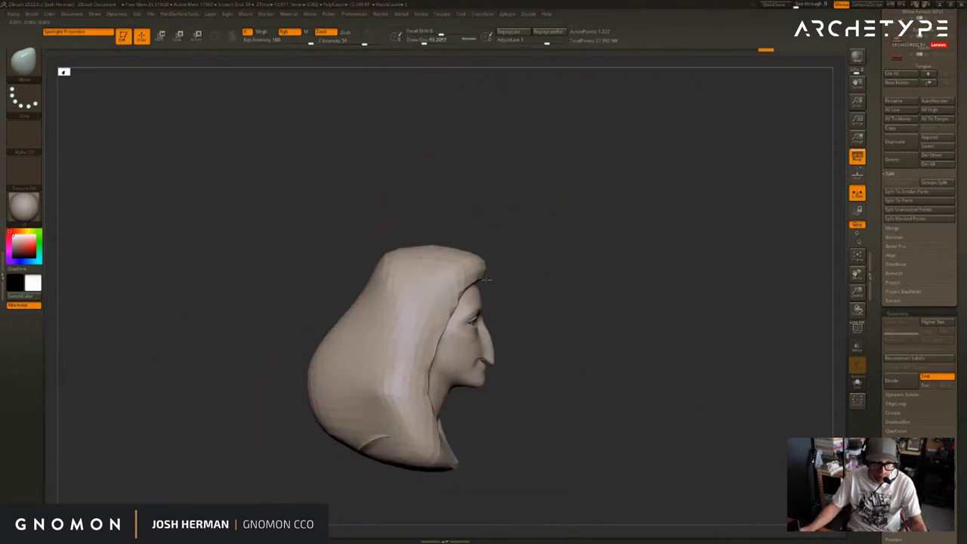
pyautogui.hotkey('ctrl', 'z')
pyautogui.hotkey('ctrl', 'z')
pyautogui.hotkey('ctrl', 'z')
pyautogui.hotkey('ctrl', 'z')
pyautogui.hotkey('ctrl', 'z')
pyautogui.hotkey('ctrl', 'z')
pyautogui.hotkey('ctrl', 'z')
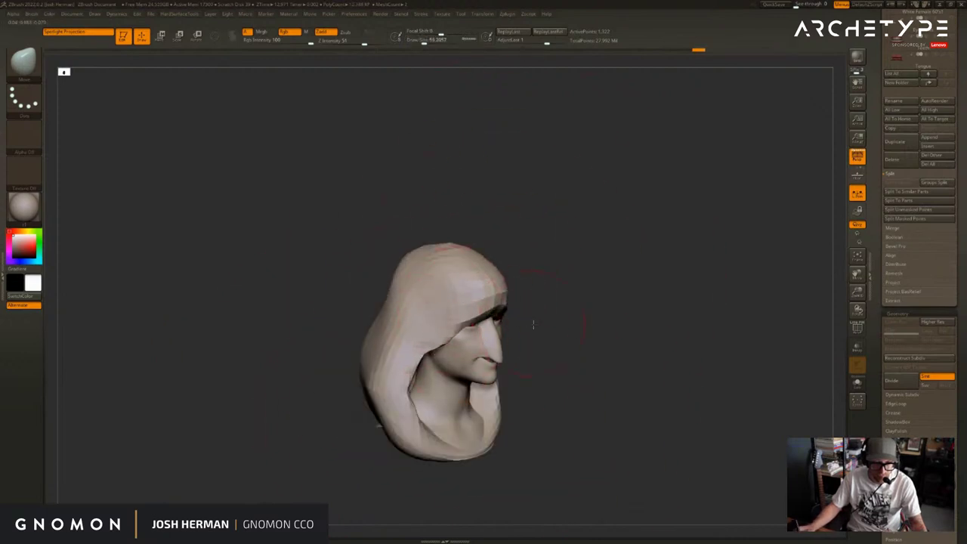
pyautogui.hotkey('ctrl', 'shift', 'z')
pyautogui.hotkey('ctrl', 'shift', 'z')
pyautogui.hotkey('ctrl', 'shift', 'z')
pyautogui.hotkey('ctrl', 'shift', 'z')
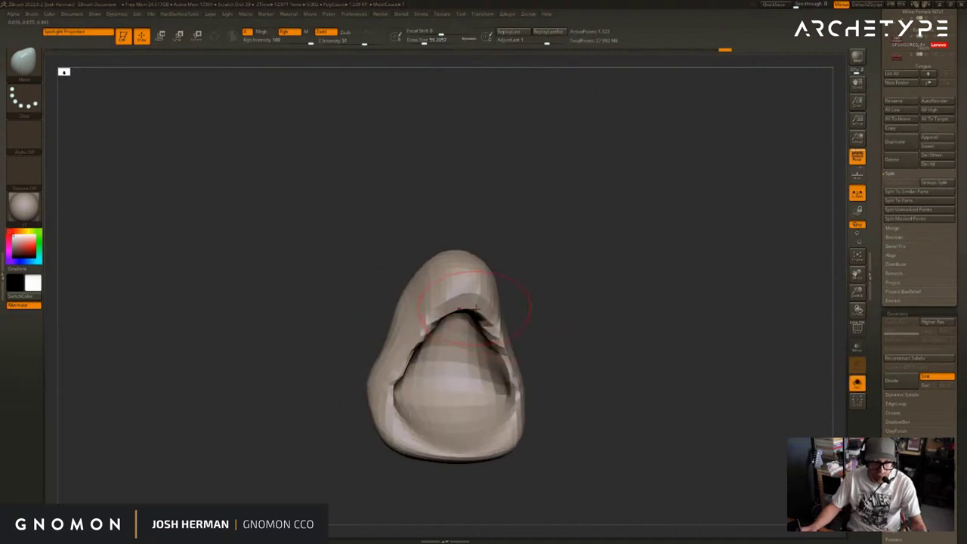
# Subdivide the hood once and define the rim of the face opening with the DamStandard brush
pyautogui.press('b')
pyautogui.press('d')
pyautogui.press('s')
pyautogui.press('s')
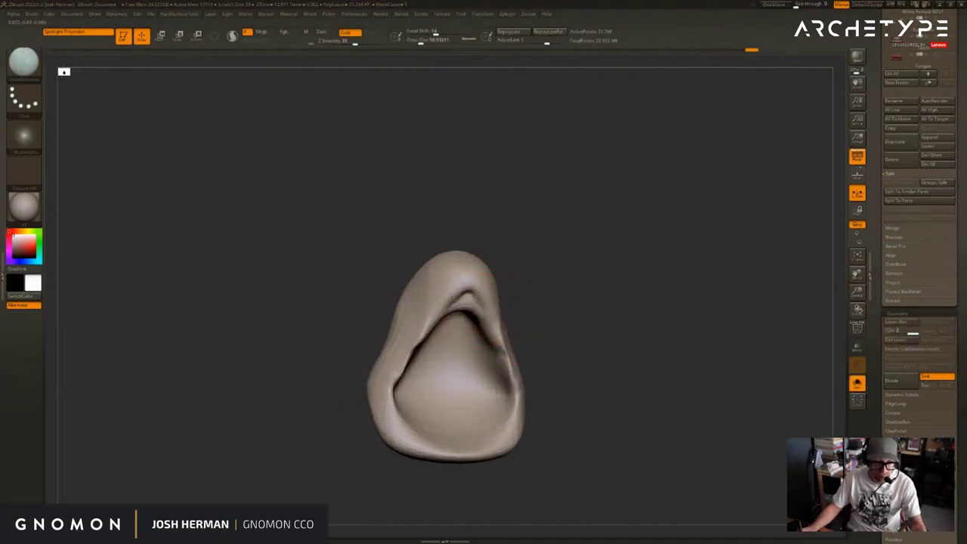
pyautogui.hotkey('ctrl', 'shift', 'z')
pyautogui.hotkey('ctrl', 'shift', 'z')
pyautogui.hotkey('ctrl', 'shift', 'z')
pyautogui.hotkey('ctrl', 'shift', 'z')
pyautogui.hotkey('ctrl', 'shift', 'z')
pyautogui.hotkey('ctrl', 'shift', 'z')
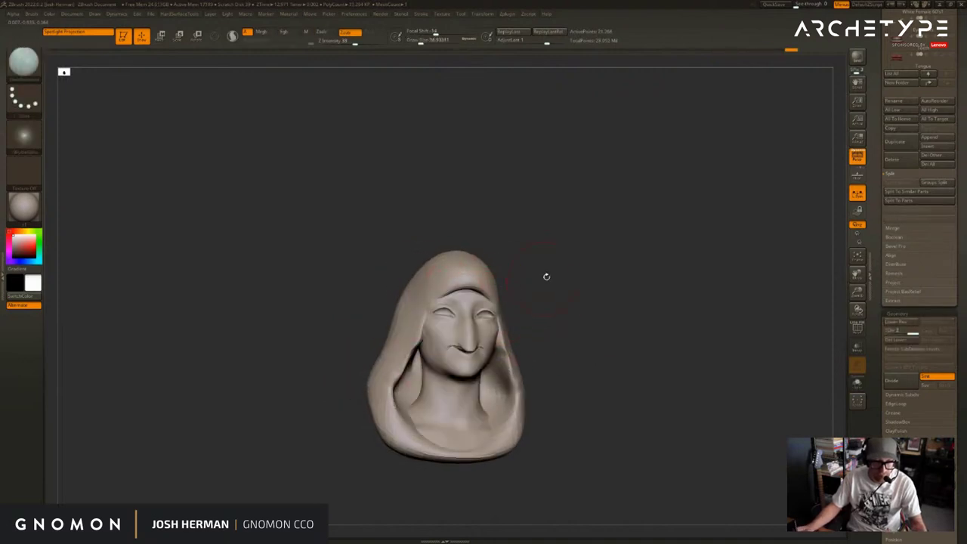
# Adjust the hood's brow and crown in profile with the Move brush at a Draw Size of about 93
pyautogui.moveTo(547, 277); pyautogui.dragTo(494, 301)
pyautogui.press('s')
pyautogui.moveTo(494, 304); pyautogui.dragTo(501, 305)
pyautogui.press('b')
pyautogui.press('m')
pyautogui.press('v')
pyautogui.moveTo(390, 303); pyautogui.dragTo(355, 302)
pyautogui.press('s')
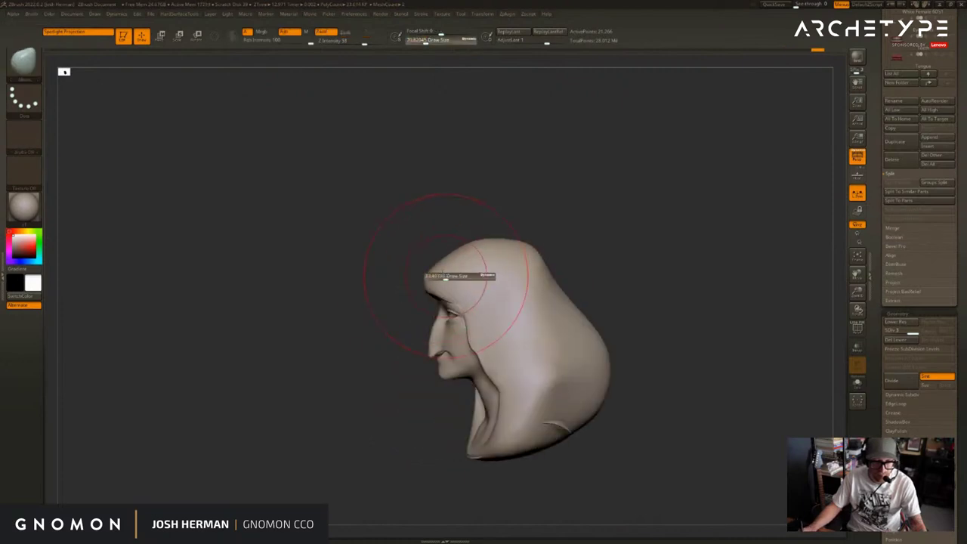
pyautogui.moveTo(443, 273); pyautogui.dragTo(446, 273)
pyautogui.moveTo(445, 264)
pyautogui.mouseDown()
pyautogui.moveTo(456, 269)
pyautogui.moveTo(446, 271)
pyautogui.mouseUp()
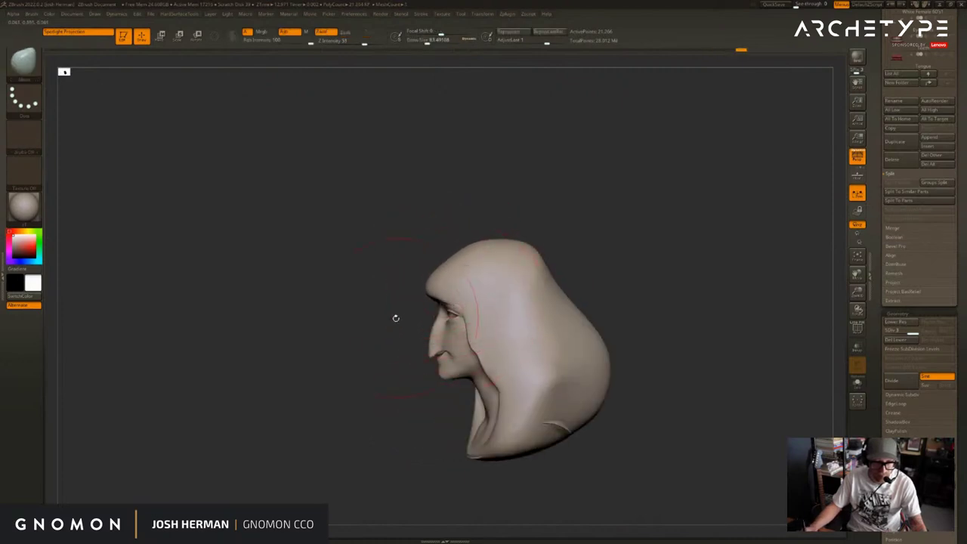
pyautogui.moveTo(396, 318); pyautogui.dragTo(470, 299)
pyautogui.moveTo(546, 276); pyautogui.dragTo(608, 276)
# Refine the hood's edge over the brow and beside the cheek with the DamStandard and Standard brushes, smoothing the strokes
pyautogui.press('b')
pyautogui.press('d')
pyautogui.press('s')
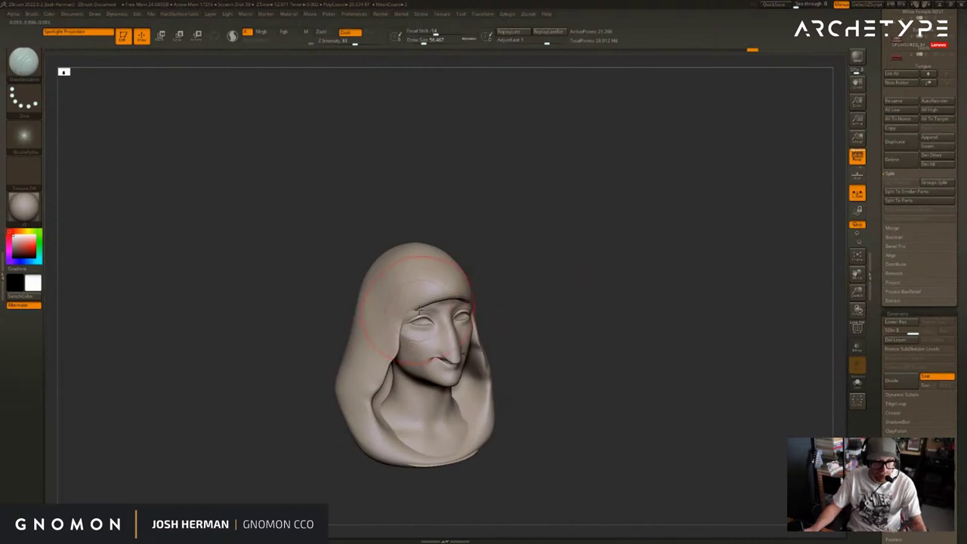
pyautogui.press('w')
pyautogui.press('b')
pyautogui.press('s')
pyautogui.press('t')
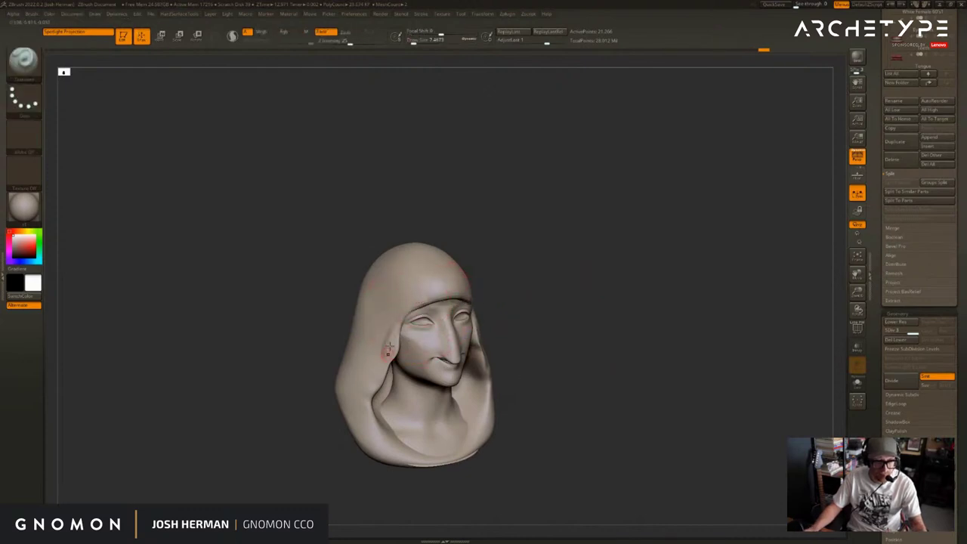
pyautogui.press('q')
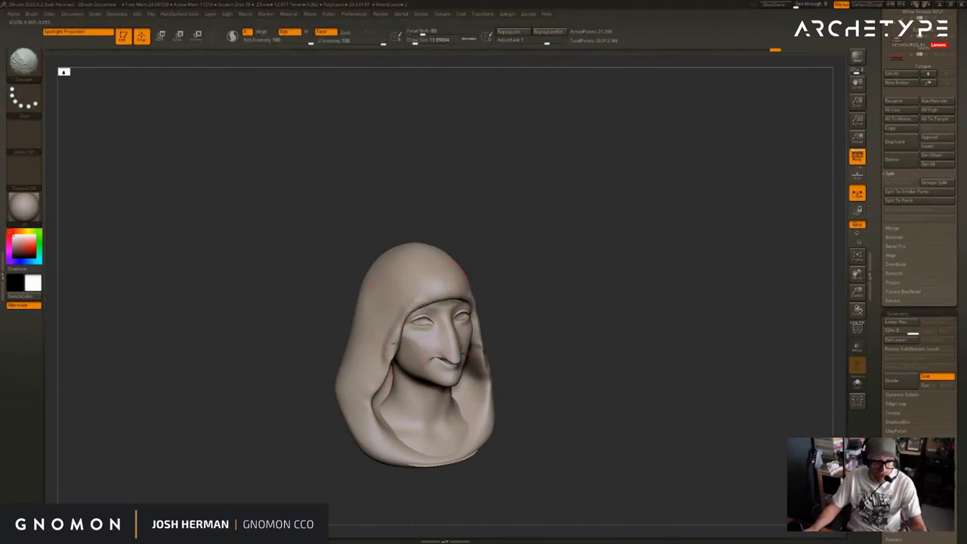
pyautogui.keyDown('shift'); pyautogui.moveTo(514, 299); pyautogui.dragTo(495, 325); pyautogui.keyUp('shift')
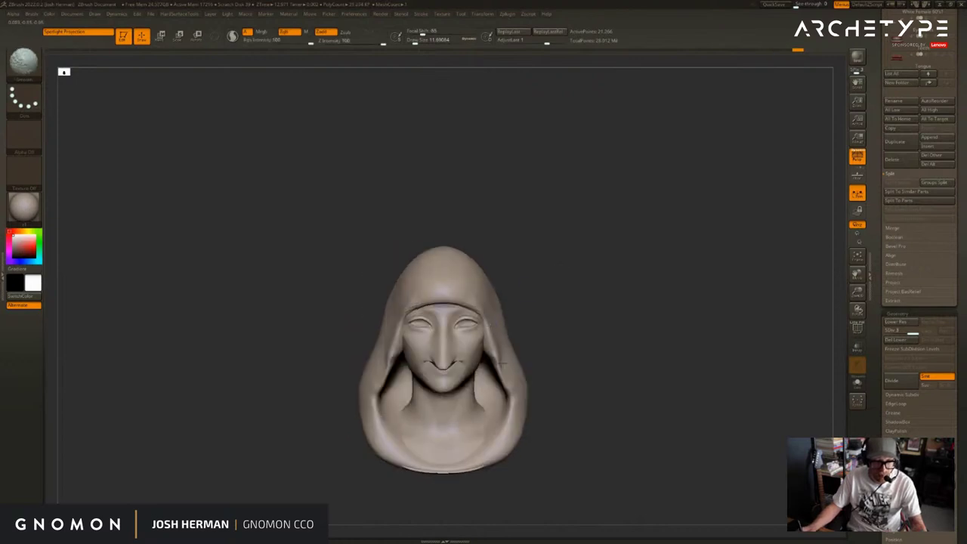
# Isolate the hood and sculpt the inner folds along the face opening with the Standard brush
pyautogui.moveTo(502, 363)
pyautogui.mouseDown(button='right')
pyautogui.moveTo(495, 322)
pyautogui.moveTo(630, 300)
pyautogui.moveTo(630, 268)
pyautogui.moveTo(536, 310)
pyautogui.mouseUp(button='right')
pyautogui.hotkey('shift', 's')
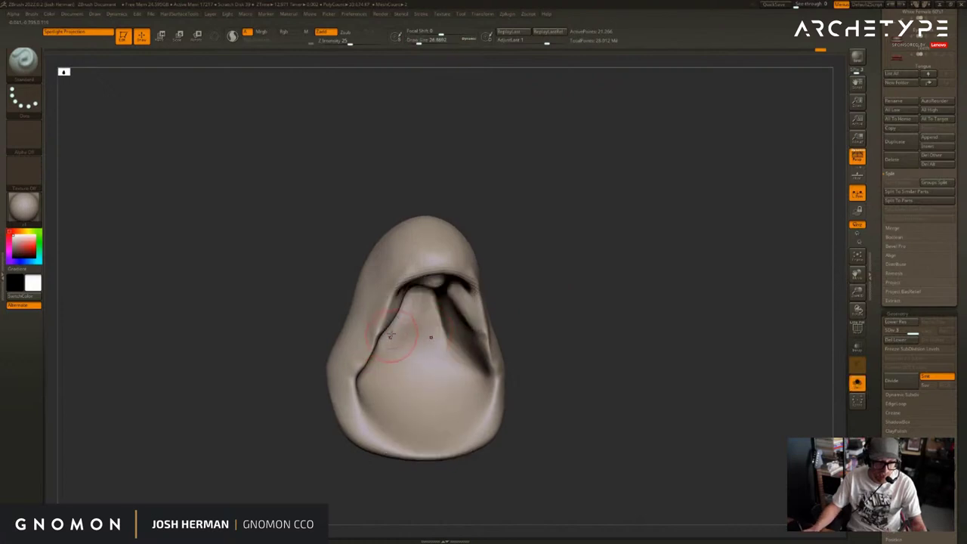
pyautogui.moveTo(383, 324); pyautogui.dragTo(524, 317, button='right')
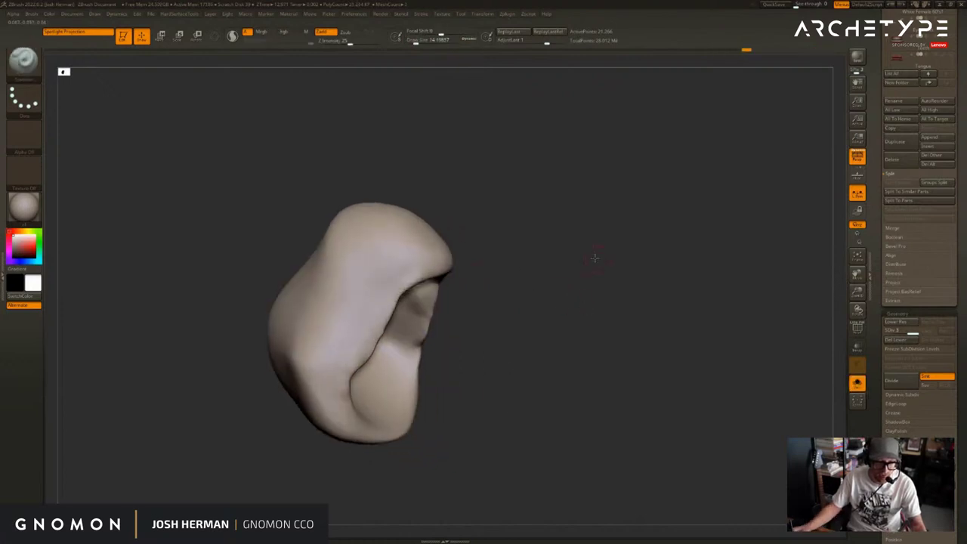
pyautogui.hotkey('shift', 's')
pyautogui.moveTo(594, 259); pyautogui.dragTo(620, 282, button='right')
# Select the head and refine its cheeks and nose with the Standard brush and the Move brush at a Draw Size of about 14
pyautogui.keyDown('alt'); pyautogui.click(442, 325); pyautogui.keyUp('alt')
pyautogui.moveTo(688, 337)
pyautogui.mouseDown(button='right')
pyautogui.moveTo(760, 285)
pyautogui.moveTo(761, 297)
pyautogui.moveTo(694, 269)
pyautogui.moveTo(615, 261)
pyautogui.mouseUp(button='right')
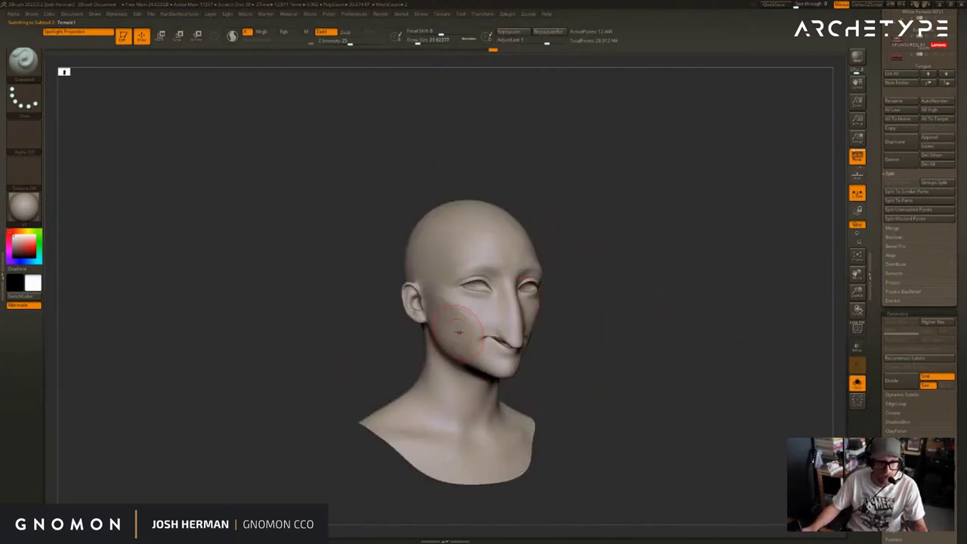
pyautogui.moveTo(723, 288)
pyautogui.mouseDown()
pyautogui.moveTo(678, 280)
pyautogui.moveTo(737, 262)
pyautogui.moveTo(691, 267)
pyautogui.moveTo(720, 269)
pyautogui.mouseUp()
pyautogui.rightClick(509, 335)
pyautogui.press('shift')
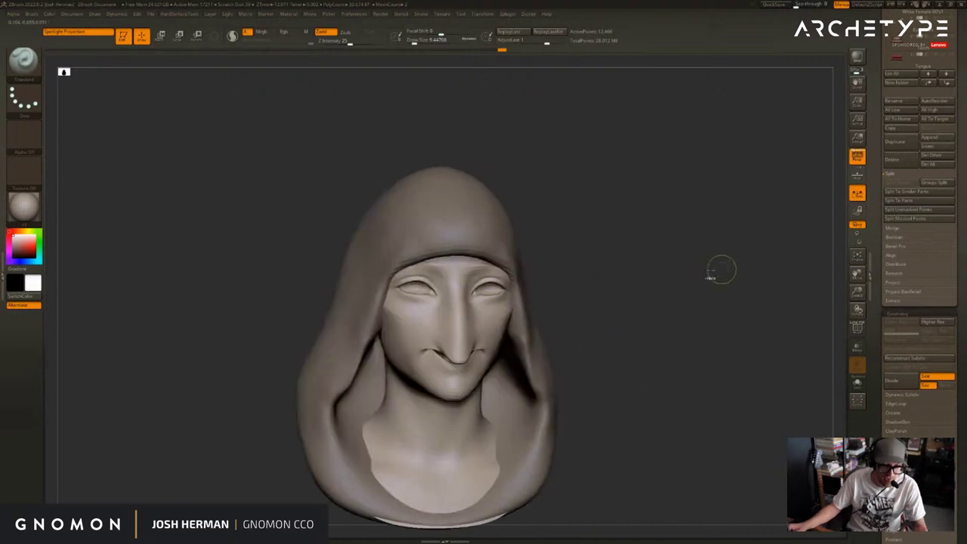
pyautogui.keyDown('shift'); pyautogui.moveTo(435, 325); pyautogui.dragTo(452, 351); pyautogui.keyUp('shift')
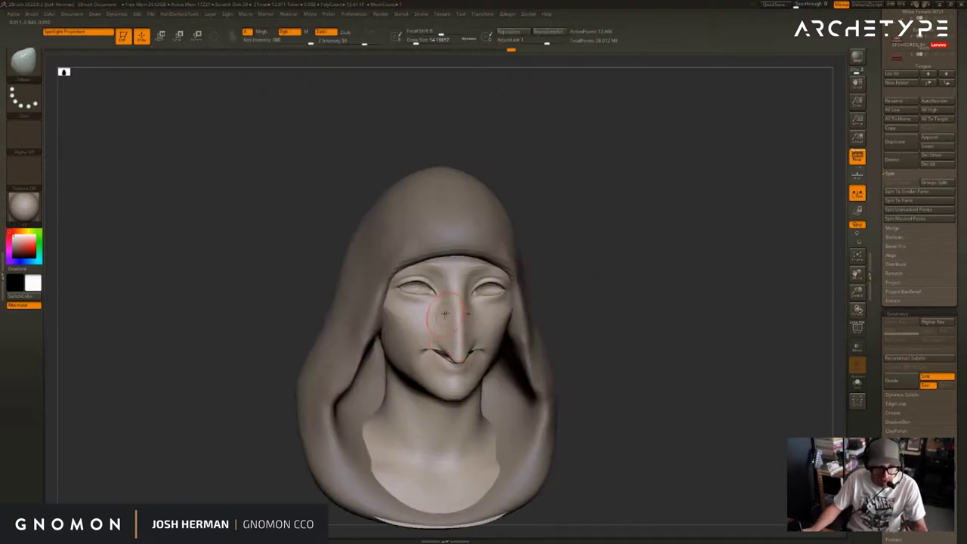
pyautogui.moveTo(598, 274); pyautogui.dragTo(497, 287)
# Isolate the head, mask both eyes and invert the mask so only the eye areas stay editable
pyautogui.keyDown('shift'); pyautogui.moveTo(639, 253); pyautogui.dragTo(551, 270); pyautogui.keyUp('shift')
pyautogui.hotkey('shift', 's')
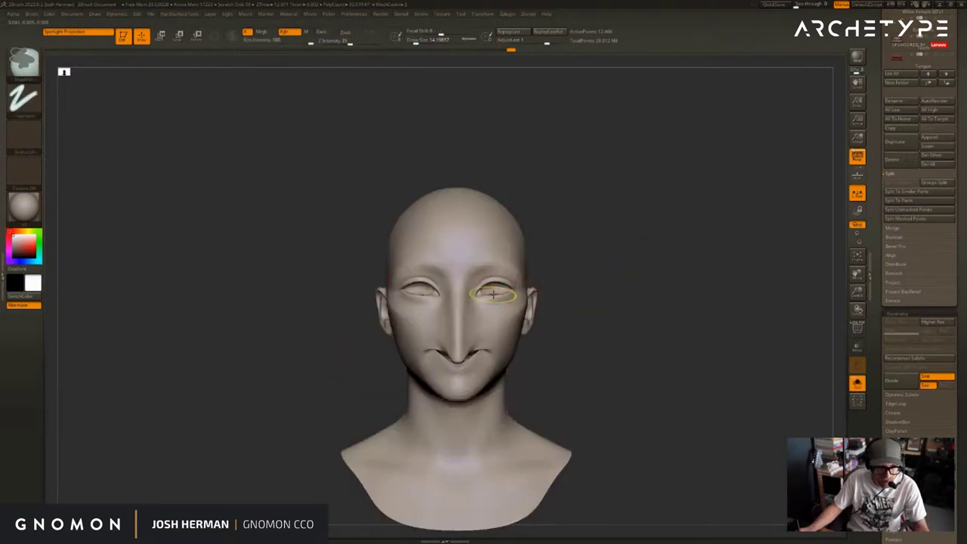
pyautogui.keyDown('ctrl'); pyautogui.moveTo(499, 290); pyautogui.dragTo(502, 287); pyautogui.keyUp('ctrl')
pyautogui.hotkey('ctrl', 'i')
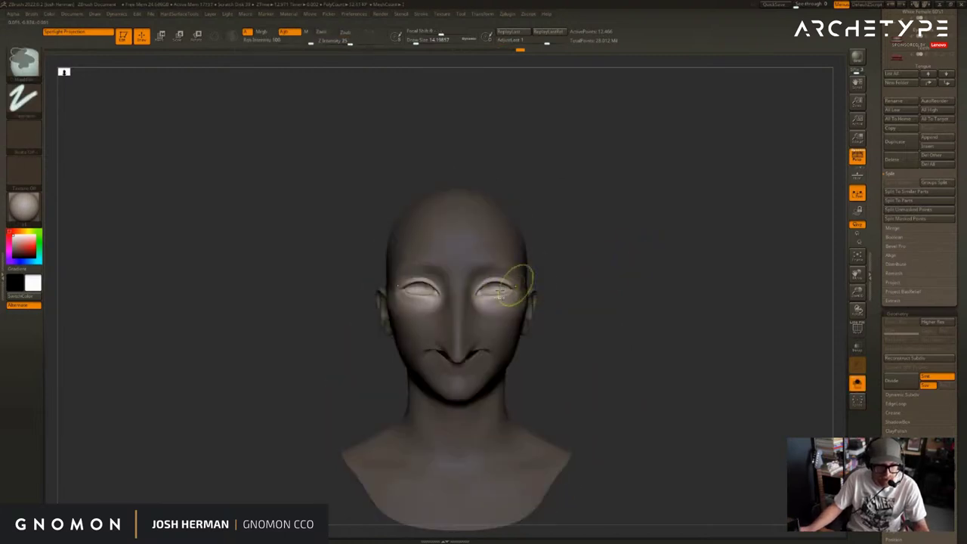
# Show the hood again and rotate the unmasked eyes with Transpose so their outer corners tilt upward
pyautogui.press('r')
pyautogui.hotkey('shift', 's')
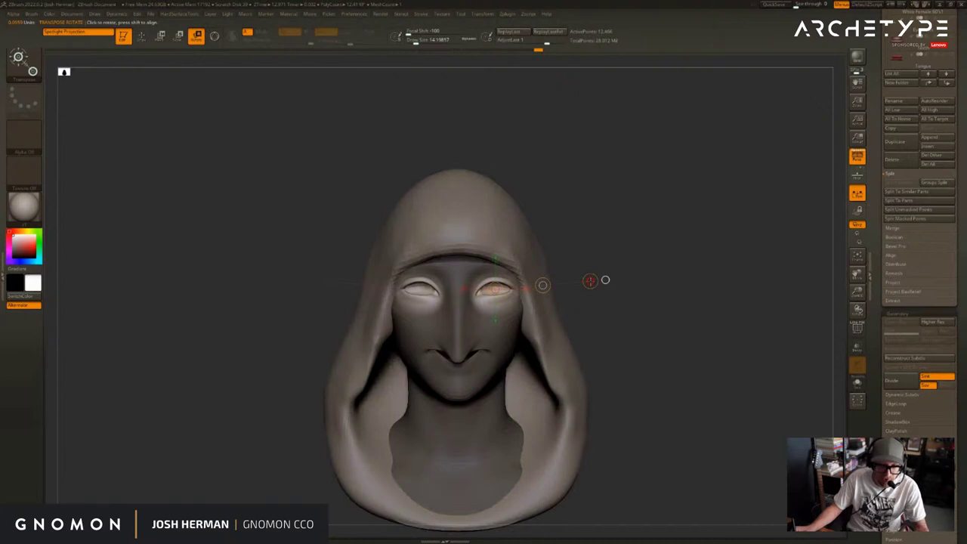
pyautogui.moveTo(573, 258); pyautogui.dragTo(574, 255)
pyautogui.moveTo(632, 237); pyautogui.dragTo(602, 229)
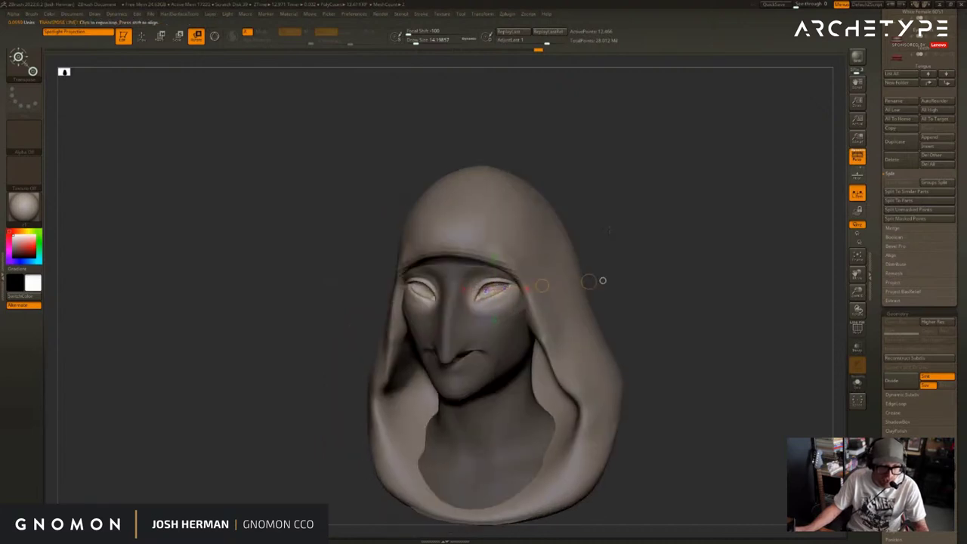
pyautogui.hotkey('ctrl', 'z')
pyautogui.moveTo(609, 268)
pyautogui.mouseDown()
pyautogui.moveTo(630, 246)
pyautogui.moveTo(608, 252)
pyautogui.moveTo(621, 246)
pyautogui.moveTo(635, 257)
pyautogui.mouseUp()
pyautogui.moveTo(650, 249); pyautogui.dragTo(620, 252)
# Adjust the eyes' placement with Transpose Move, clear the mask and return to the Move brush at a Draw Size of about 16
pyautogui.press('q')
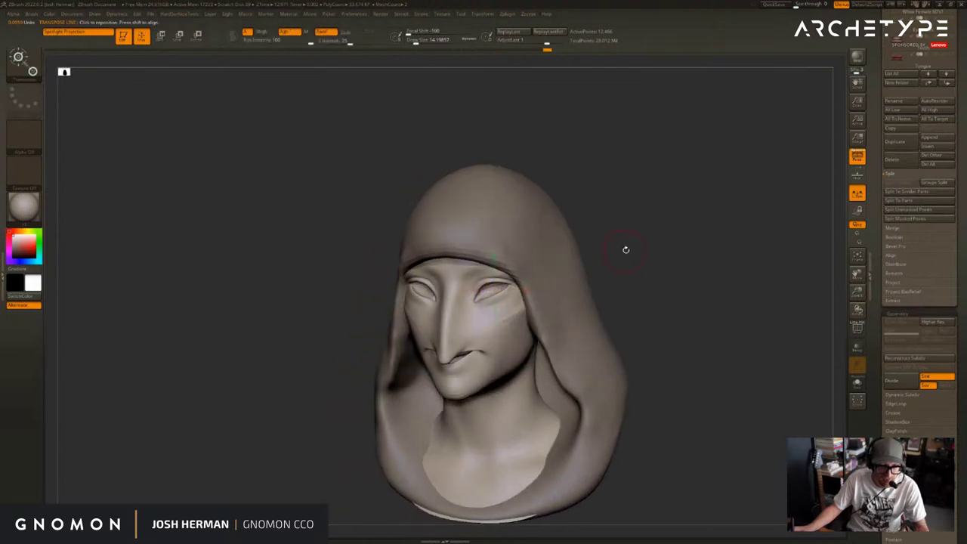
pyautogui.press('w')
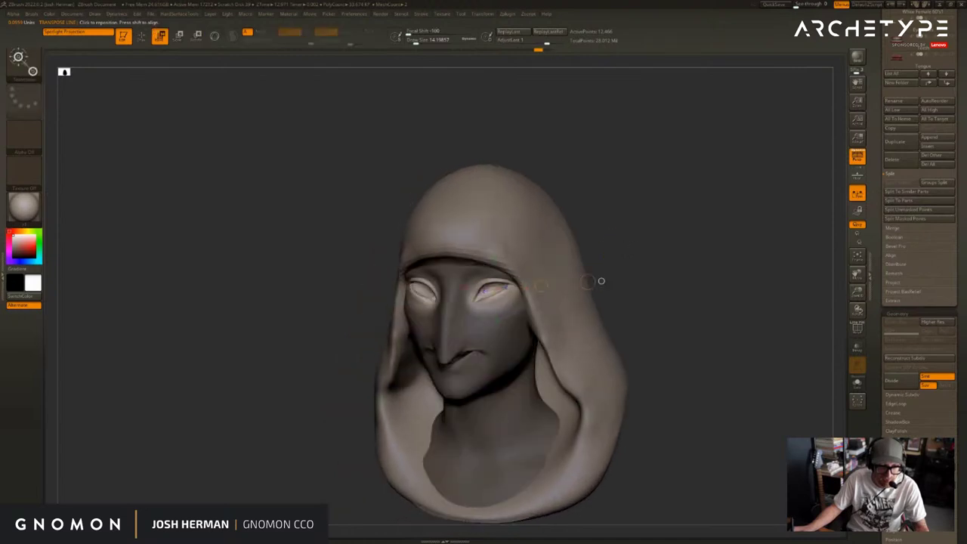
pyautogui.moveTo(600, 280)
pyautogui.keyDown('shift'); pyautogui.mouseDown()
pyautogui.moveTo(632, 244)
pyautogui.moveTo(586, 280)
pyautogui.moveTo(596, 275)
pyautogui.mouseUp(); pyautogui.keyUp('shift')
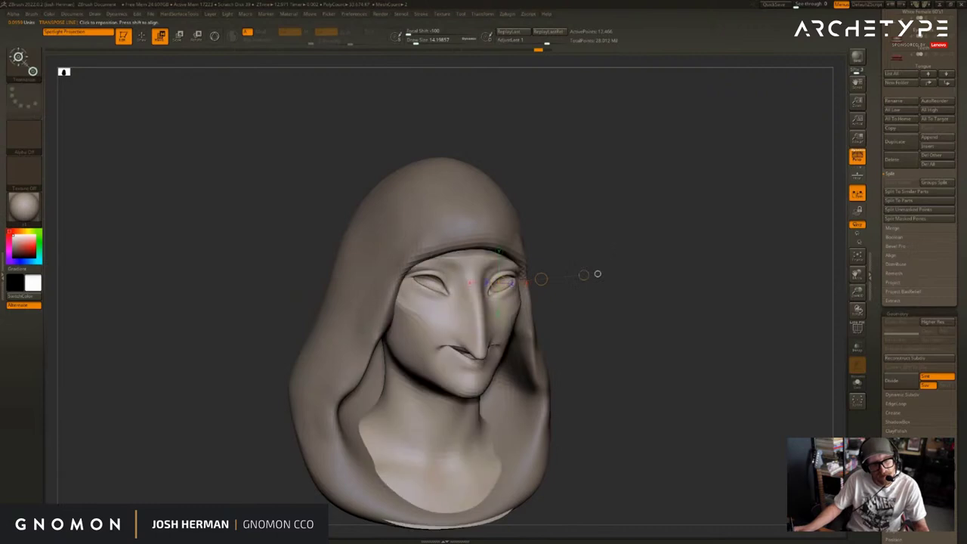
pyautogui.press('q')
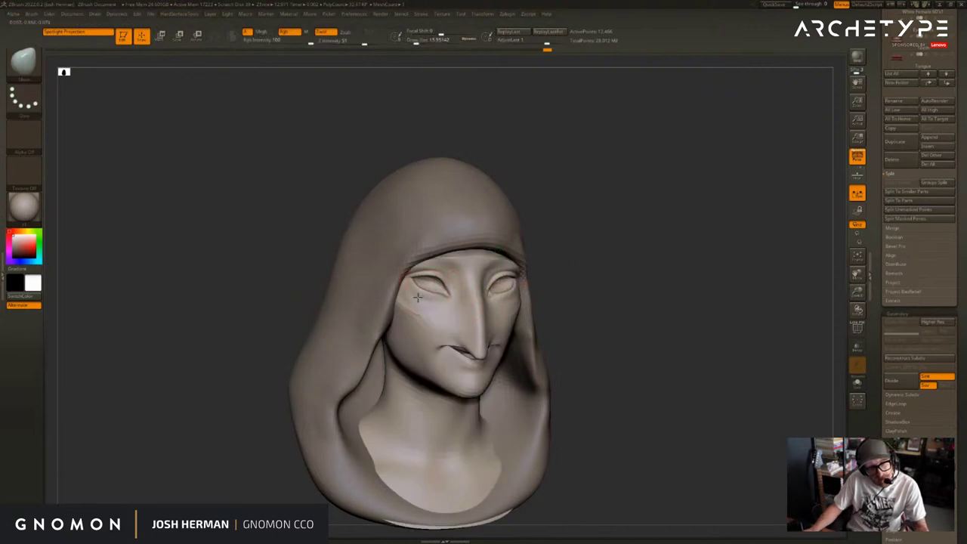
pyautogui.keyDown('shift'); pyautogui.moveTo(680, 246); pyautogui.dragTo(680, 249); pyautogui.keyUp('shift')
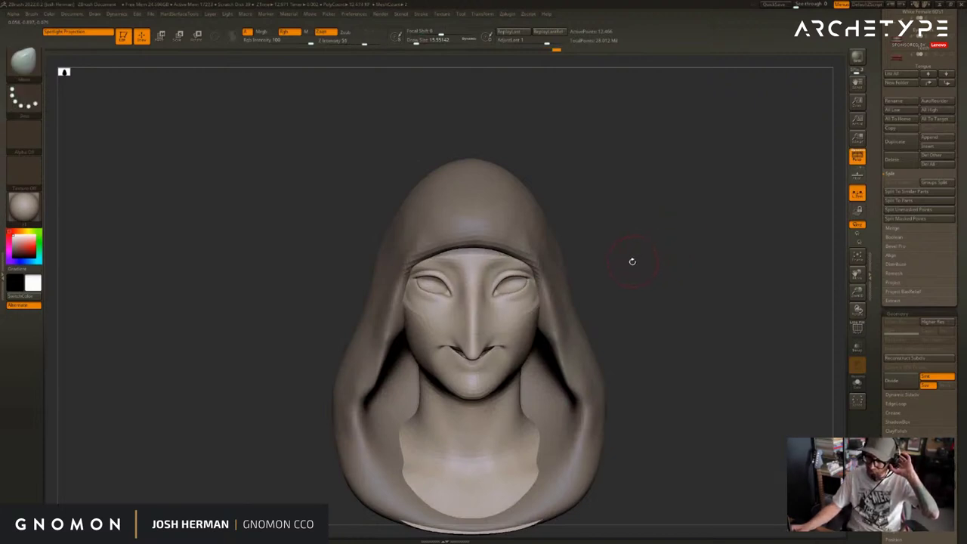
# Set the Draw Size to about 20 and mask the face around the mouth, leaving the lips and chin editable
pyautogui.moveTo(578, 309); pyautogui.dragTo(658, 284)
pyautogui.hotkey('shift', 's')
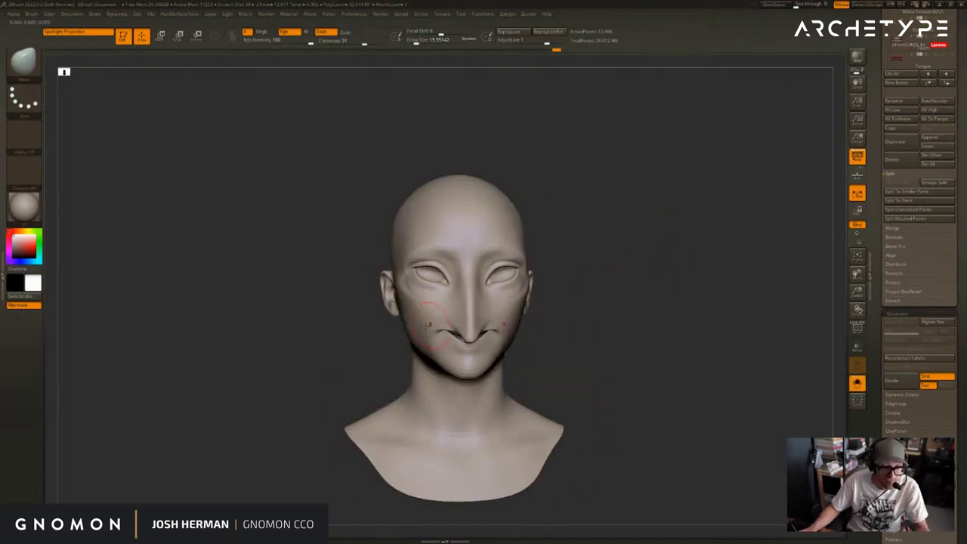
pyautogui.moveTo(583, 291)
pyautogui.mouseDown()
pyautogui.moveTo(597, 290)
pyautogui.moveTo(605, 317)
pyautogui.mouseUp()
pyautogui.hotkey('shift', 's')
pyautogui.press('s')
pyautogui.moveTo(486, 341); pyautogui.dragTo(490, 341)
pyautogui.moveTo(476, 344)
pyautogui.mouseDown()
pyautogui.moveTo(483, 340)
pyautogui.moveTo(449, 329)
pyautogui.mouseUp()
pyautogui.press('r')
pyautogui.keyDown('ctrl'); pyautogui.click(449, 329); pyautogui.keyUp('ctrl')
pyautogui.keyDown('ctrl'); pyautogui.click(572, 315); pyautogui.keyUp('ctrl')
pyautogui.press('q')
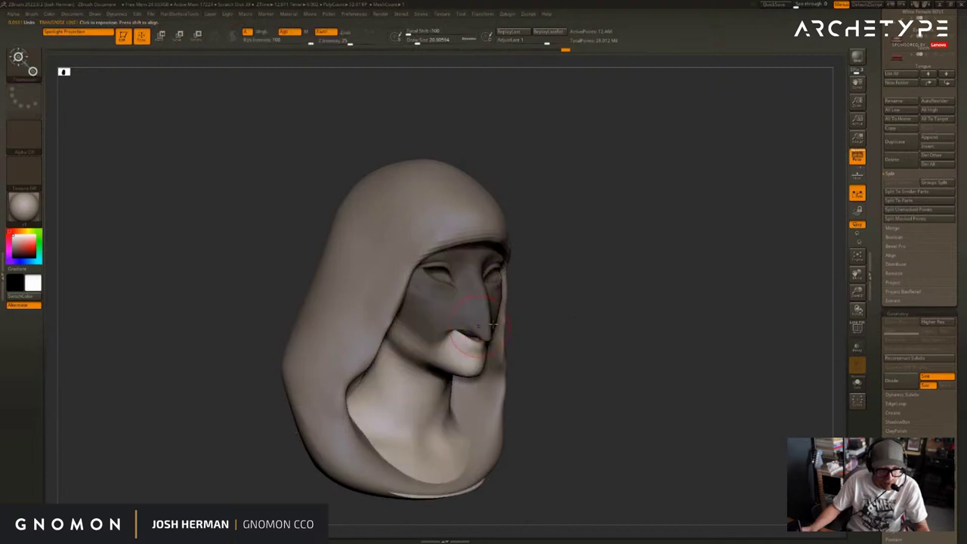
# Shift the unmasked mouth area with Transpose Move and return to sculpting mode
pyautogui.keyDown('ctrl'); pyautogui.click(555, 316); pyautogui.keyUp('ctrl')
pyautogui.press('w')
pyautogui.moveTo(533, 314); pyautogui.dragTo(574, 315)
pyautogui.keyDown('ctrl'); pyautogui.click(572, 315); pyautogui.keyUp('ctrl')
pyautogui.press('q')
# Refine the mouth and chin from several angles with the Move brush, undoing the last unwanted stroke
pyautogui.press('s')
pyautogui.moveTo(513, 345); pyautogui.dragTo(523, 345)
pyautogui.moveTo(529, 349)
pyautogui.mouseDown()
pyautogui.moveTo(484, 366)
pyautogui.moveTo(690, 313)
pyautogui.mouseUp()
pyautogui.press('s')
pyautogui.hotkey('ctrl', 'z')
pyautogui.press('s')
pyautogui.moveTo(738, 292)
pyautogui.mouseDown()
pyautogui.moveTo(706, 274)
pyautogui.moveTo(468, 318)
pyautogui.mouseUp()
pyautogui.moveTo(406, 359); pyautogui.dragTo(592, 262)
pyautogui.moveTo(661, 317)
pyautogui.keyDown('alt'); pyautogui.mouseDown()
pyautogui.moveTo(607, 302)
pyautogui.moveTo(519, 317)
pyautogui.mouseUp(); pyautogui.keyUp('alt')
# Isolate the head, mask the neck and shoulders, and rotate the unmasked head with Transpose
pyautogui.press('b')
pyautogui.press('s')
pyautogui.press('t')
pyautogui.hotkey('alt', 's')
pyautogui.moveTo(627, 340)
pyautogui.mouseDown()
pyautogui.moveTo(552, 345)
pyautogui.moveTo(593, 341)
pyautogui.moveTo(590, 313)
pyautogui.mouseUp()
pyautogui.press('shift')
pyautogui.press('s')
pyautogui.press('r')
pyautogui.keyDown('ctrl'); pyautogui.moveTo(517, 325); pyautogui.dragTo(528, 340); pyautogui.keyUp('ctrl')
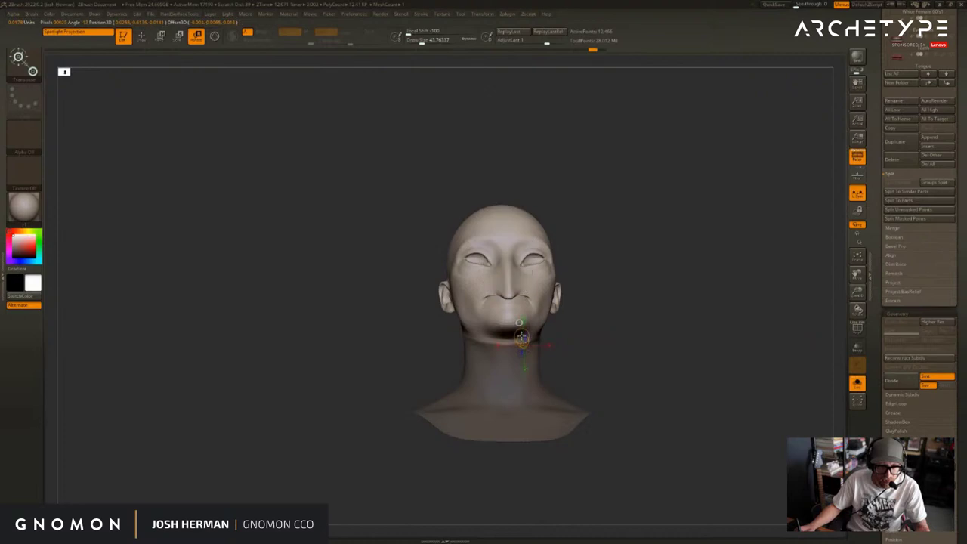
pyautogui.moveTo(600, 302)
pyautogui.mouseDown()
pyautogui.moveTo(628, 305)
pyautogui.moveTo(558, 356)
pyautogui.moveTo(604, 338)
pyautogui.moveTo(584, 331)
pyautogui.mouseUp()
pyautogui.keyDown('ctrl'); pyautogui.click(616, 313); pyautogui.keyUp('ctrl')
# Invert the mask so the head is protected and the neck and shoulders are editable
pyautogui.press('q')
pyautogui.keyDown('ctrl'); pyautogui.click(576, 346); pyautogui.keyUp('ctrl')
pyautogui.press('w')
pyautogui.press('q')
pyautogui.hotkey('ctrl', 'z')
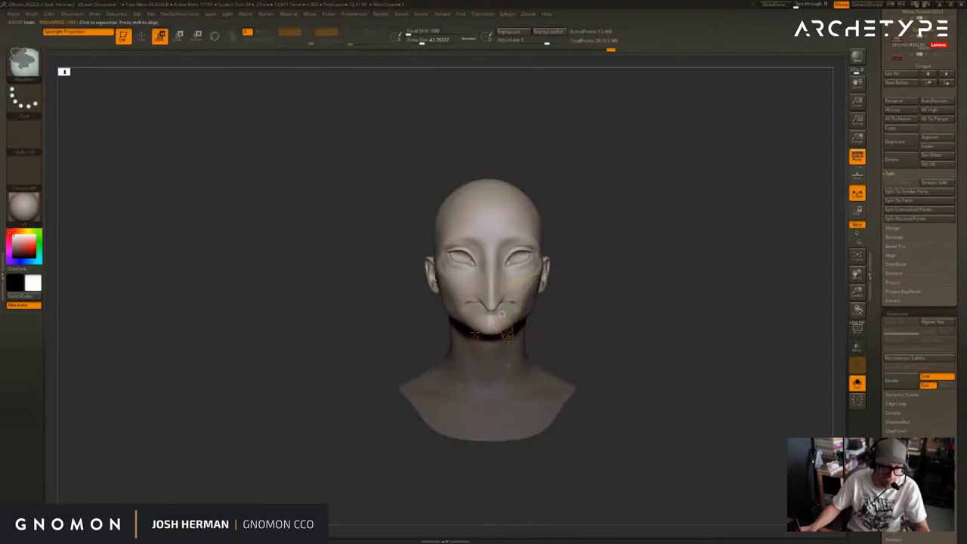
pyautogui.hotkey('ctrl', 'shift', 'z')
# Reshape the neck with the Move brush starting at a Draw Size of about 42, and clear the mask
pyautogui.press('q')
pyautogui.press('s')
pyautogui.moveTo(454, 347); pyautogui.dragTo(459, 350)
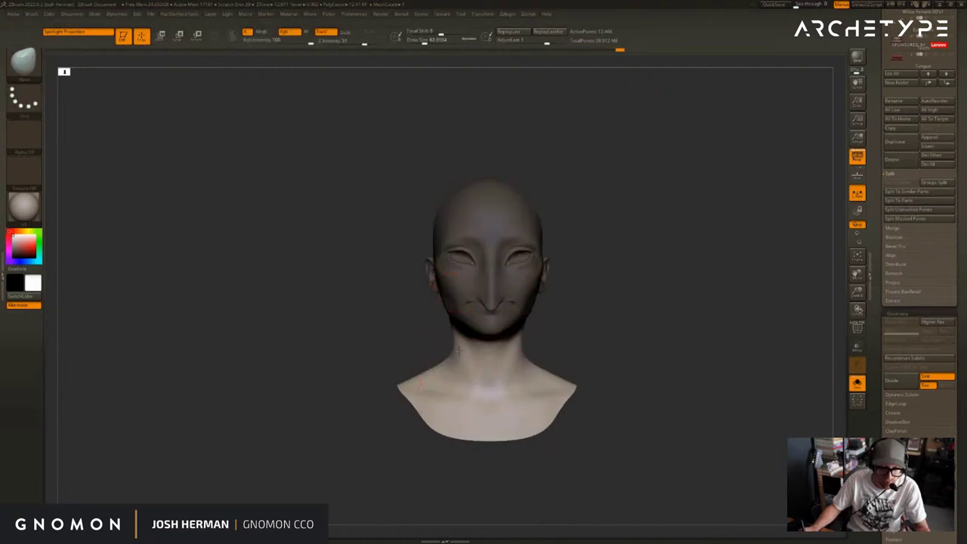
pyautogui.moveTo(573, 323)
pyautogui.mouseDown()
pyautogui.moveTo(527, 343)
pyautogui.moveTo(546, 335)
pyautogui.moveTo(537, 333)
pyautogui.moveTo(558, 337)
pyautogui.mouseUp()
pyautogui.press('s')
pyautogui.moveTo(557, 337)
pyautogui.keyDown('ctrl'); pyautogui.mouseDown()
pyautogui.moveTo(551, 345)
pyautogui.moveTo(563, 344)
pyautogui.mouseUp(); pyautogui.keyUp('ctrl')
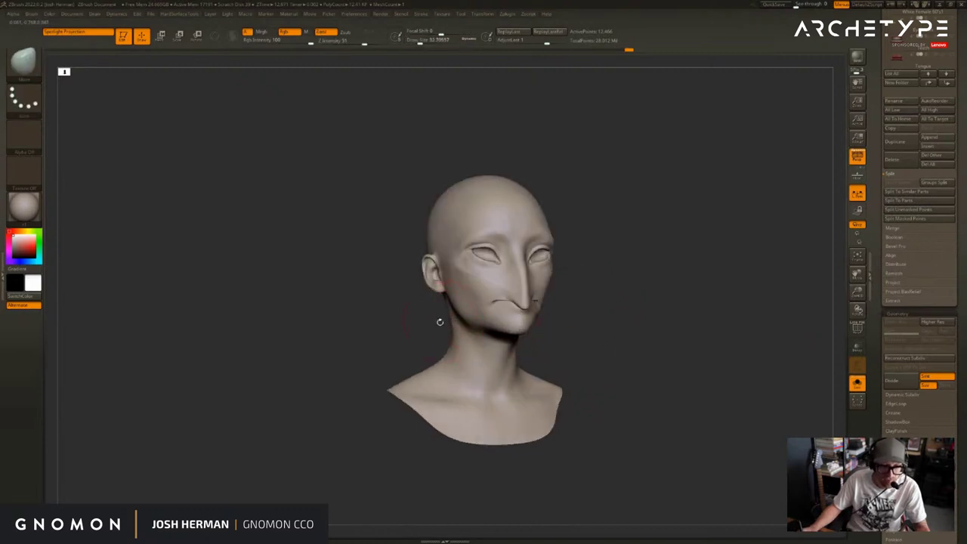
pyautogui.moveTo(446, 319)
pyautogui.mouseDown()
pyautogui.moveTo(428, 319)
pyautogui.moveTo(425, 304)
pyautogui.mouseUp()
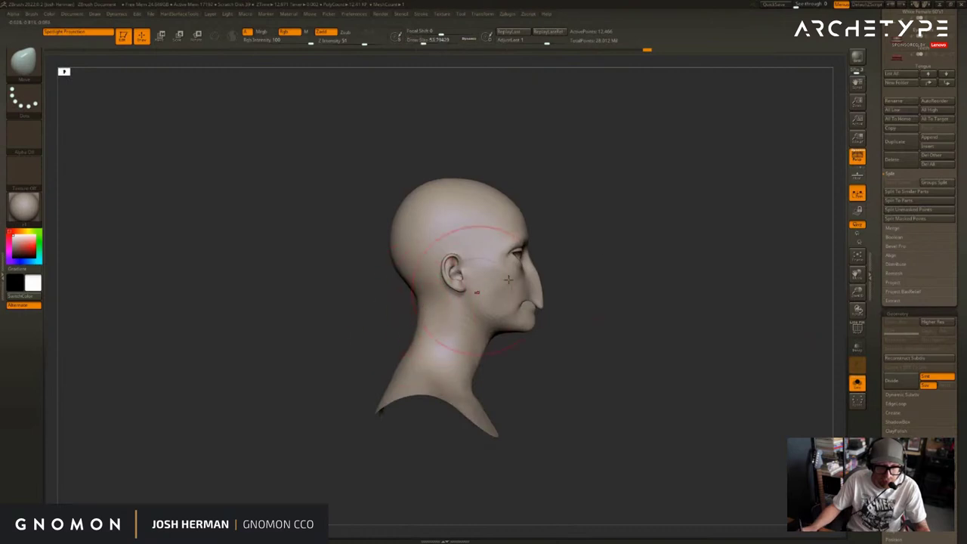
pyautogui.moveTo(635, 276)
pyautogui.mouseDown()
pyautogui.moveTo(579, 270)
pyautogui.moveTo(593, 270)
pyautogui.mouseUp()
pyautogui.press('s')
pyautogui.moveTo(411, 216); pyautogui.dragTo(418, 216)
pyautogui.moveTo(405, 208); pyautogui.dragTo(417, 207)
pyautogui.hotkey('shift', 's')
pyautogui.hotkey('ctrl', 'z')
pyautogui.hotkey('shift', 's')
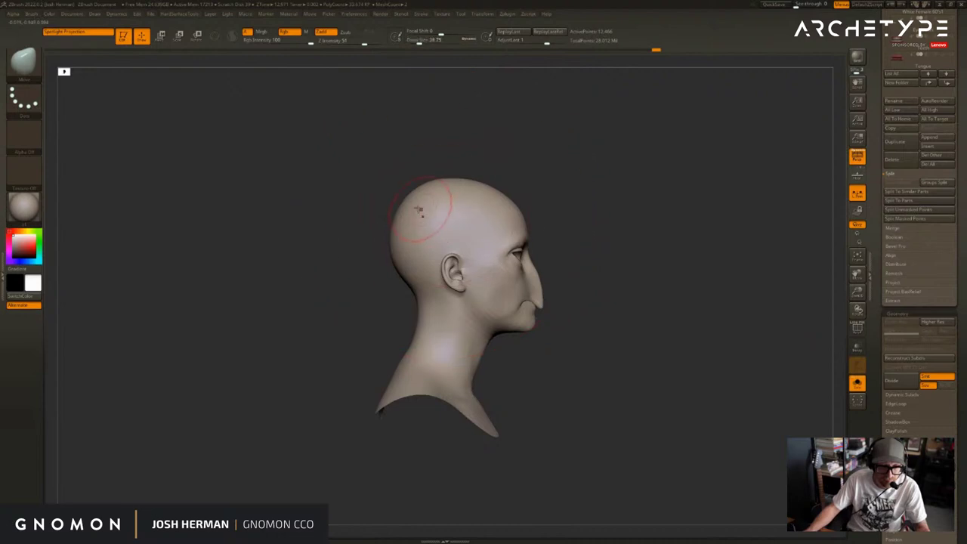
# Extend the upper back of the skull up and backward with the Move brush at a Draw Size of about 59
pyautogui.press('s')
pyautogui.moveTo(367, 221); pyautogui.dragTo(387, 221)
pyautogui.moveTo(389, 214)
pyautogui.mouseDown()
pyautogui.moveTo(380, 212)
pyautogui.moveTo(398, 213)
pyautogui.mouseUp()
pyautogui.press('s')
pyautogui.moveTo(399, 211); pyautogui.dragTo(389, 209)
pyautogui.moveTo(392, 243); pyautogui.dragTo(404, 253)
pyautogui.keyDown('shift'); pyautogui.moveTo(589, 198); pyautogui.dragTo(582, 202); pyautogui.keyUp('shift')
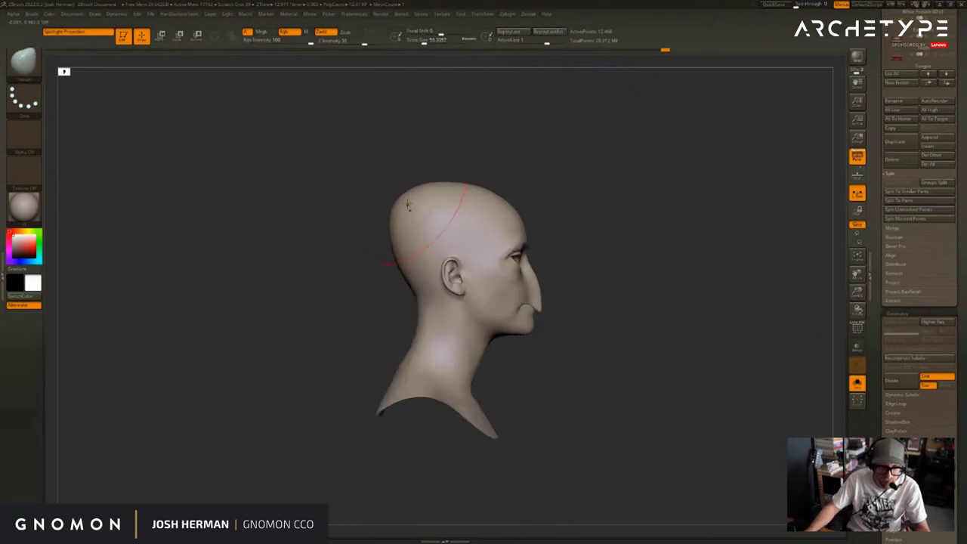
pyautogui.moveTo(488, 161)
pyautogui.mouseDown()
pyautogui.moveTo(536, 156)
pyautogui.moveTo(552, 171)
pyautogui.moveTo(535, 211)
pyautogui.moveTo(593, 191)
pyautogui.moveTo(562, 167)
pyautogui.mouseUp()
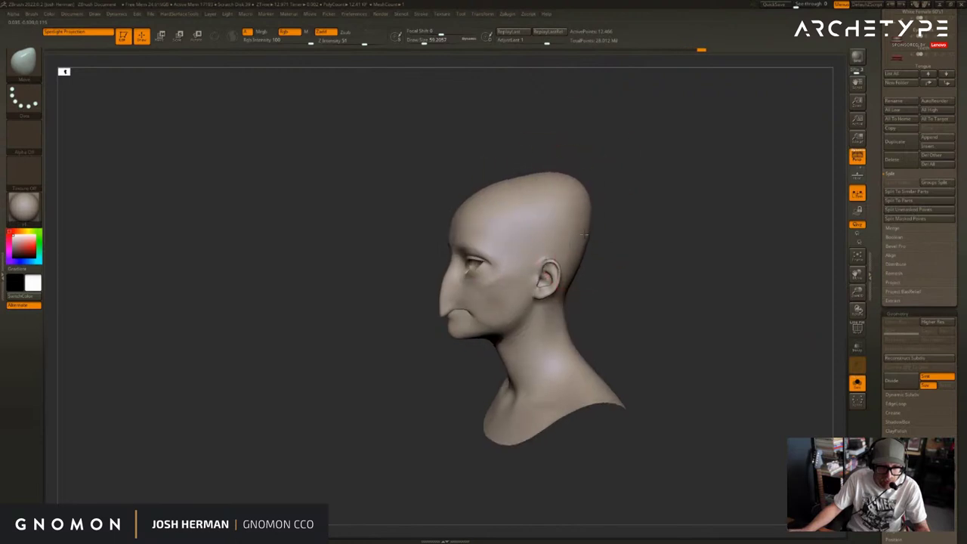
# Adjust the ears and the area around them with the Move brush at Draw Sizes of about 15 to 25
pyautogui.moveTo(587, 271); pyautogui.dragTo(661, 231)
pyautogui.hotkey('shift', 's')
pyautogui.hotkey('shift', 's')
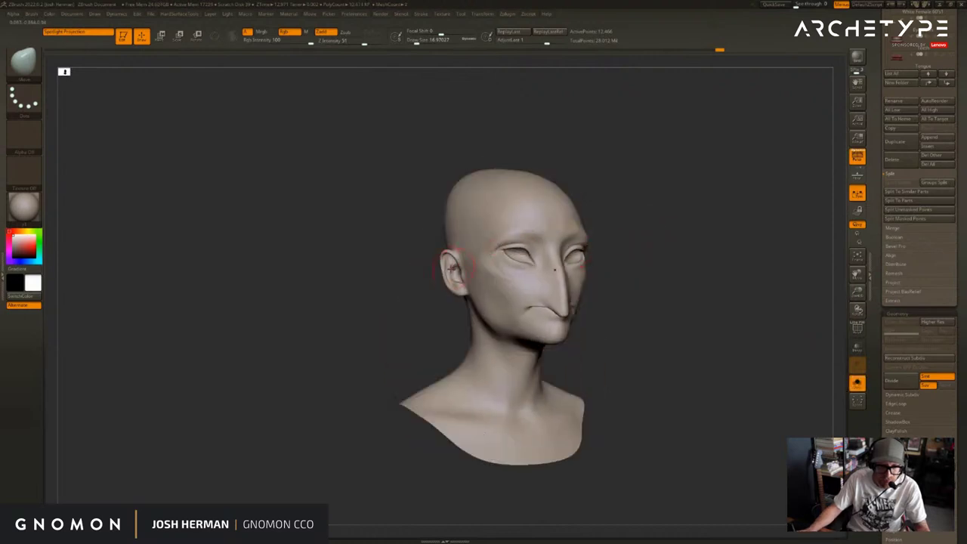
pyautogui.press(']')
pyautogui.moveTo(441, 286); pyautogui.dragTo(448, 285)
pyautogui.press('s')
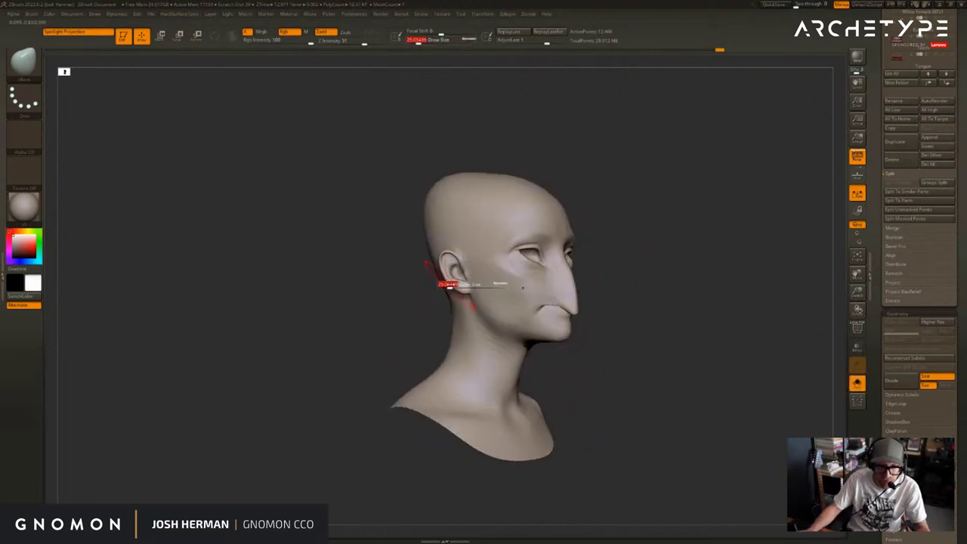
pyautogui.moveTo(707, 223); pyautogui.dragTo(742, 213)
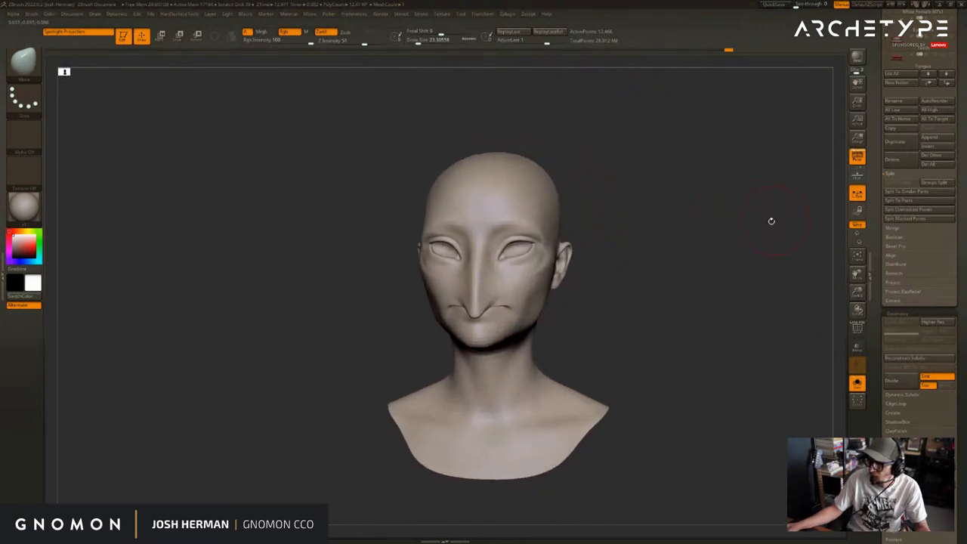
# Compare the head with and without the hood and refine its front shape with the Move brush at a Draw Size of about 29
pyautogui.hotkey('shift', 'alt', 's')
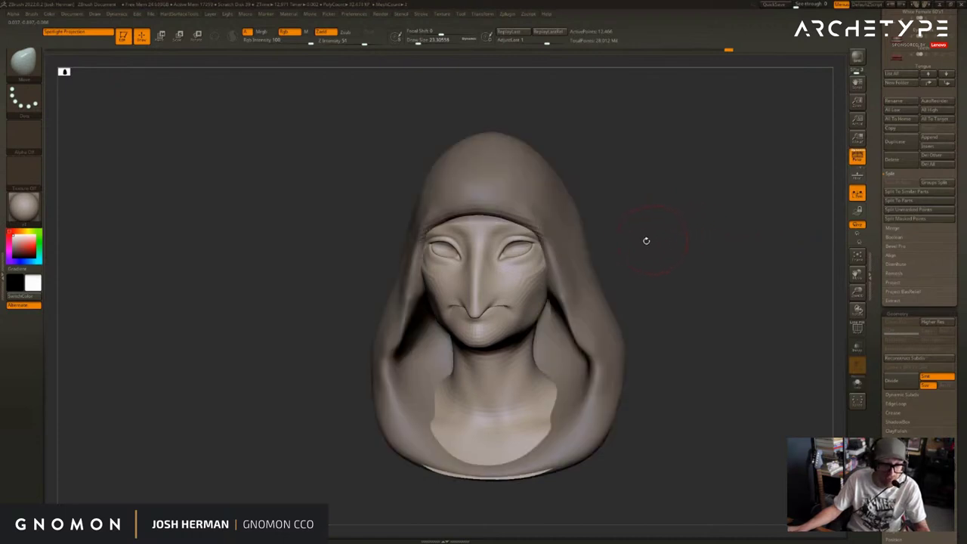
pyautogui.hotkey('shift', 'alt', 's')
pyautogui.moveTo(562, 250); pyautogui.dragTo(552, 243, button='right')
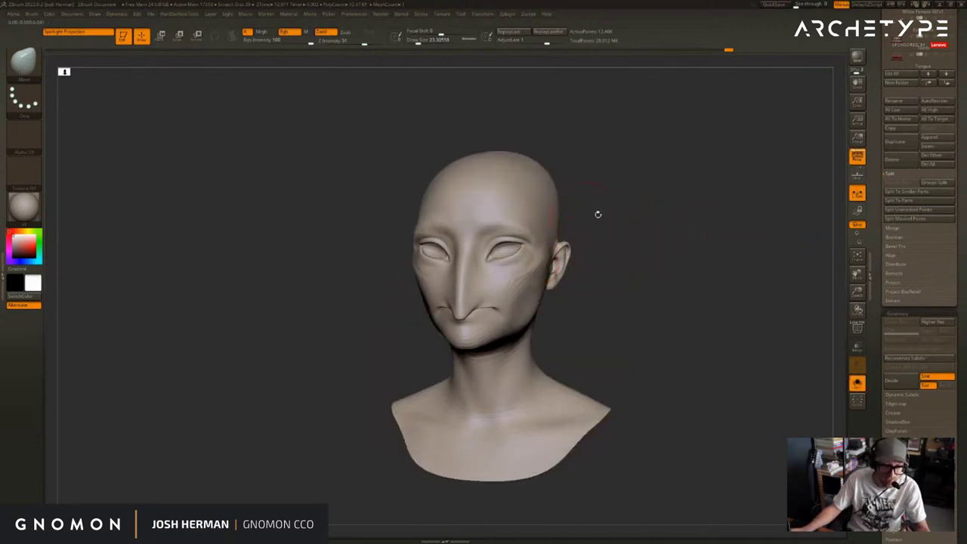
pyautogui.keyDown('shift'); pyautogui.moveTo(598, 215); pyautogui.dragTo(574, 215); pyautogui.keyUp('shift')
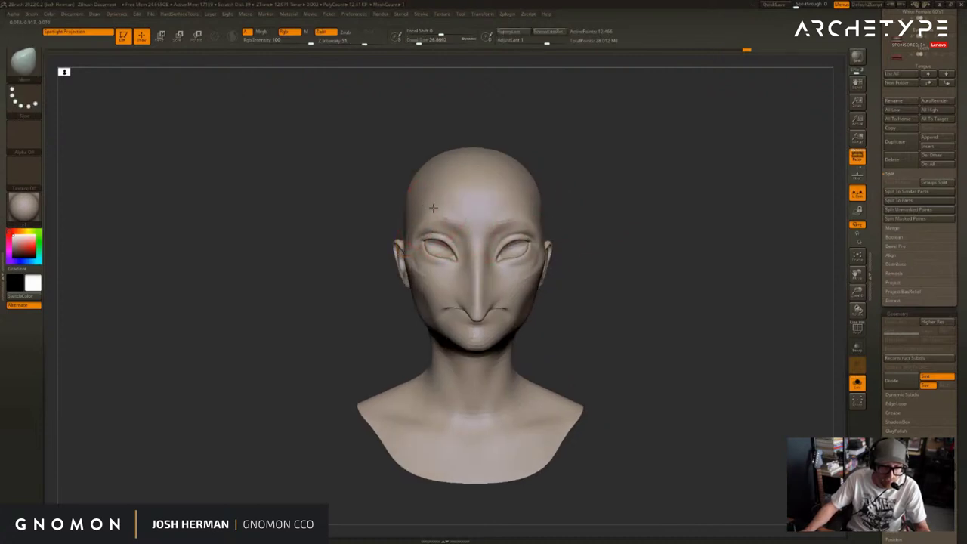
pyautogui.moveTo(625, 186); pyautogui.dragTo(559, 179)
pyautogui.hotkey('ctrl', 'shift', 's')
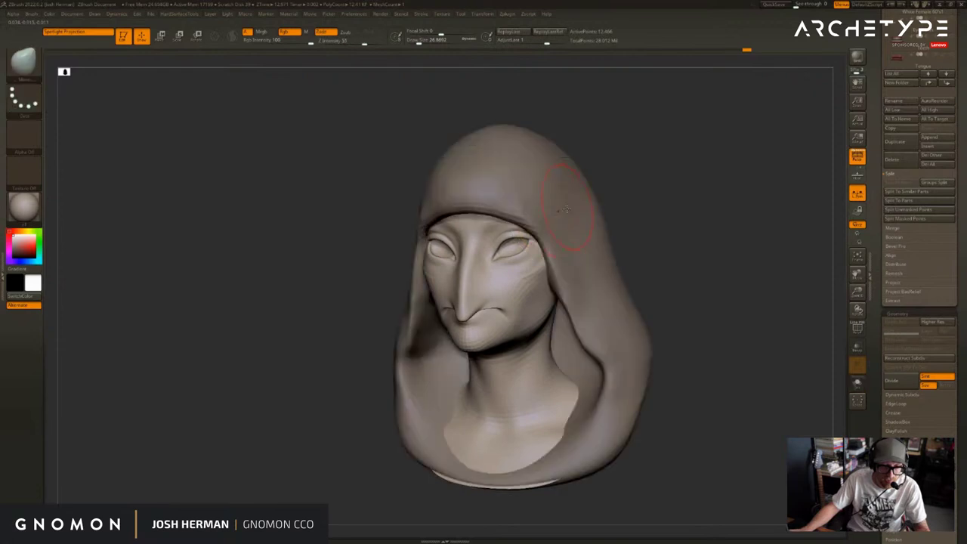
# Isolate the head, reshape the forehead and crown at a Draw Size of about 35, and show the hood again
pyautogui.hotkey('ctrl', 'shift', 's')
pyautogui.press('[')
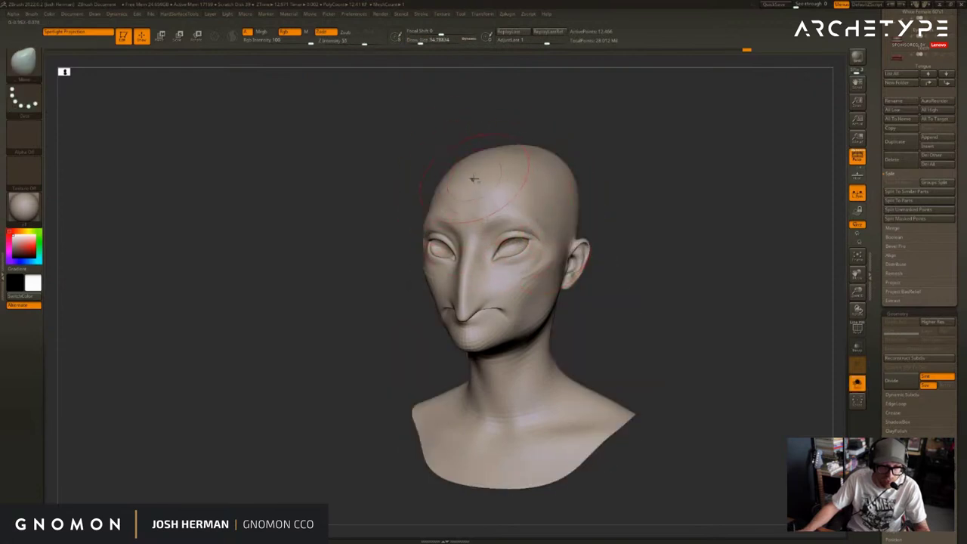
pyautogui.moveTo(724, 189); pyautogui.dragTo(684, 191)
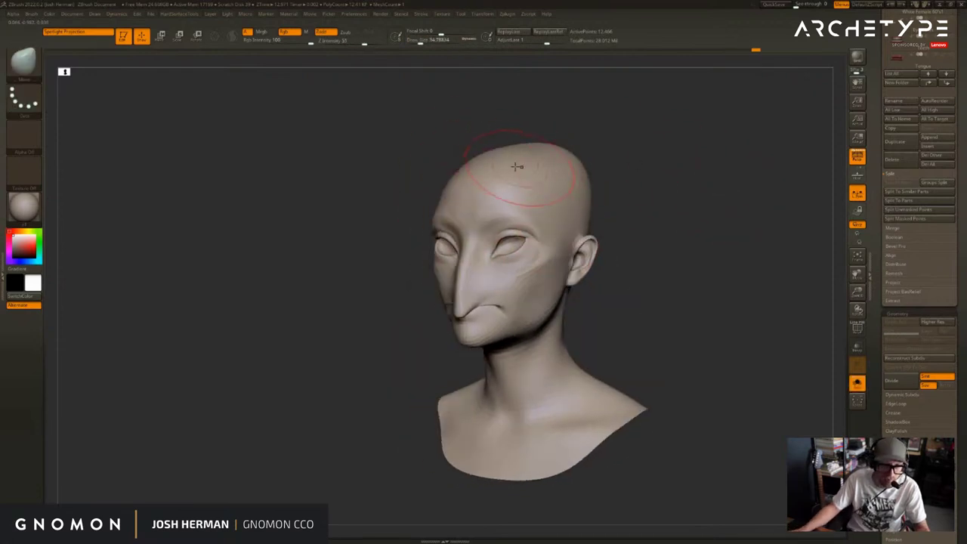
pyautogui.moveTo(484, 148)
pyautogui.mouseDown()
pyautogui.moveTo(474, 145)
pyautogui.moveTo(471, 171)
pyautogui.mouseUp()
pyautogui.hotkey('shift', 's')
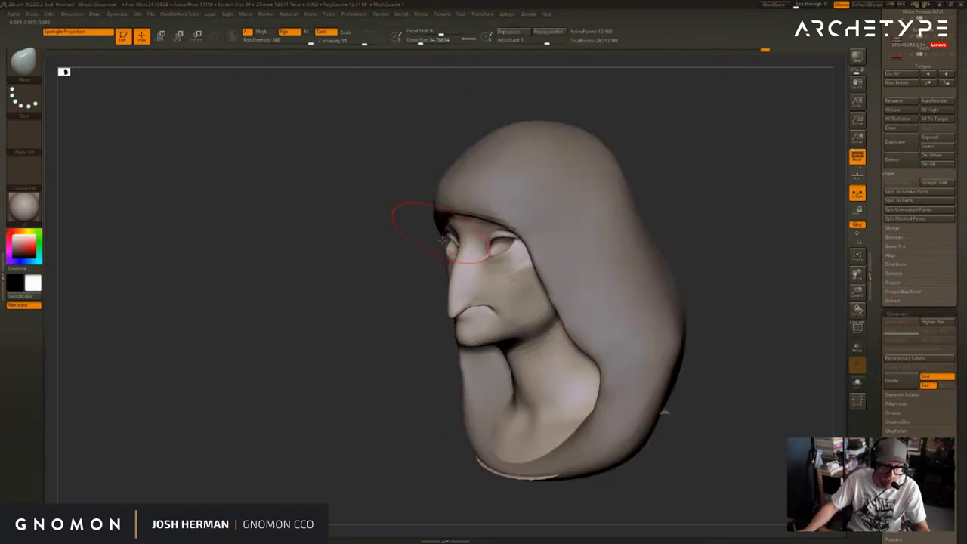
pyautogui.moveTo(391, 277); pyautogui.dragTo(419, 268)
# Select the hood subtool with the Move brush and turn off the polypaint display of the subtools
pyautogui.moveTo(604, 150); pyautogui.dragTo(665, 167)
pyautogui.keyDown('alt'); pyautogui.click(474, 191); pyautogui.keyUp('alt')
pyautogui.scroll(4, 885, 192)
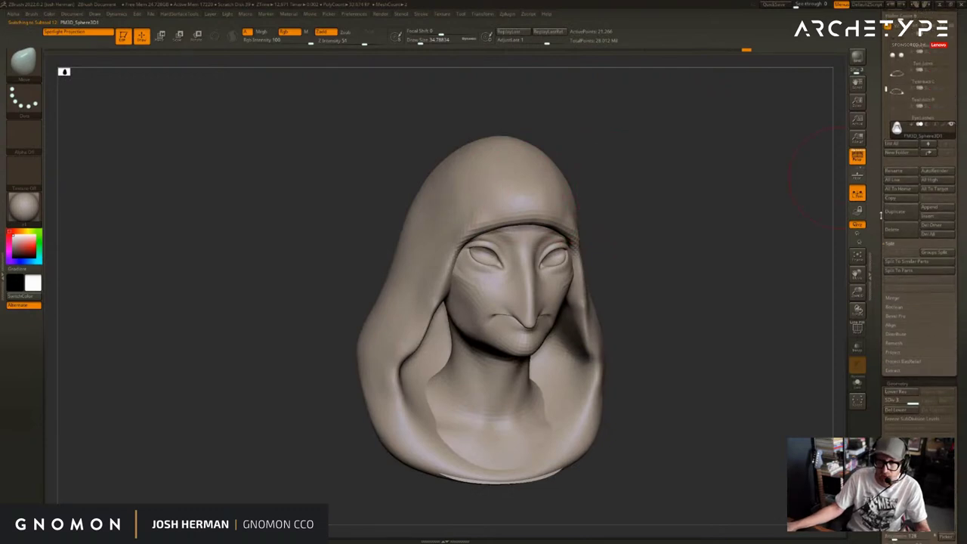
pyautogui.press('b')
pyautogui.press('m')
pyautogui.press('v')
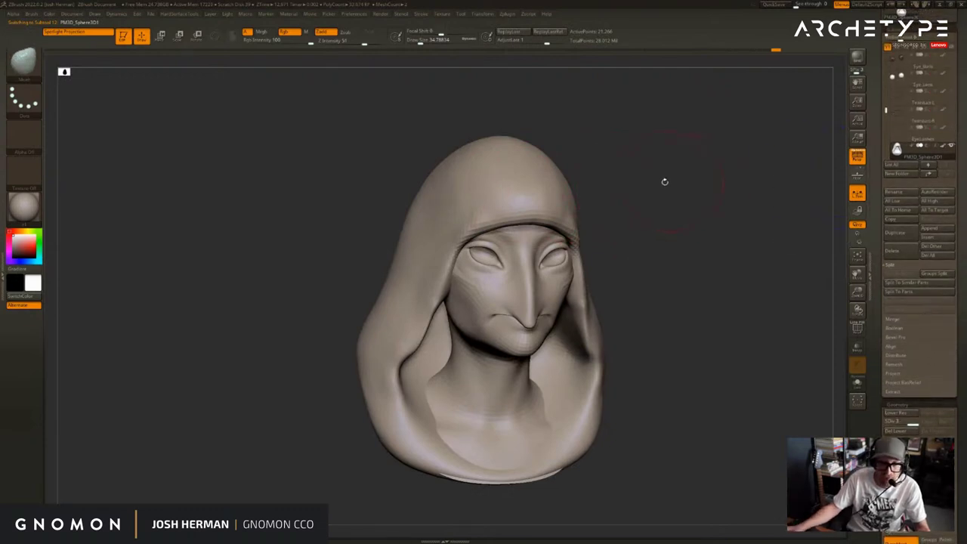
pyautogui.moveTo(665, 181); pyautogui.dragTo(672, 183)
pyautogui.scroll(4, 884, 113)
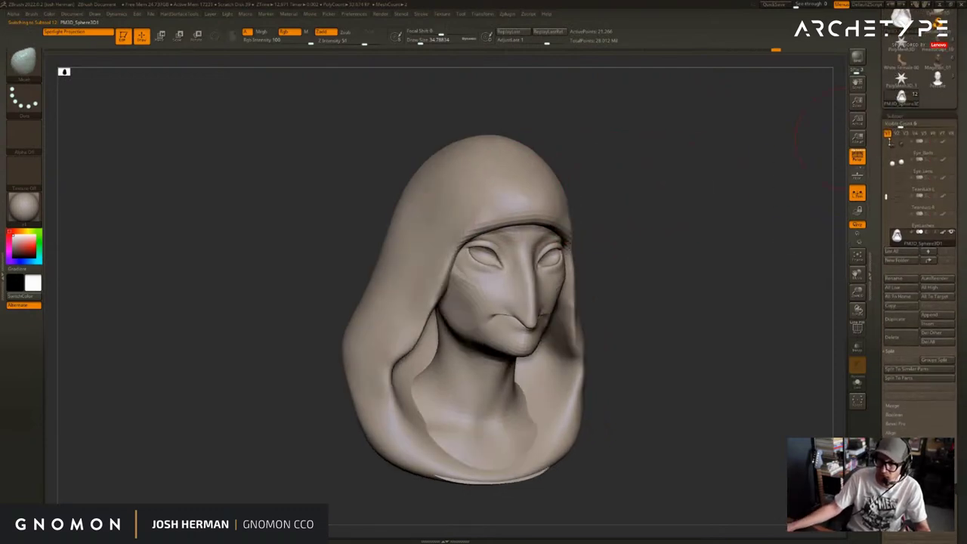
pyautogui.keyDown('shift'); pyautogui.click(943, 161); pyautogui.keyUp('shift')
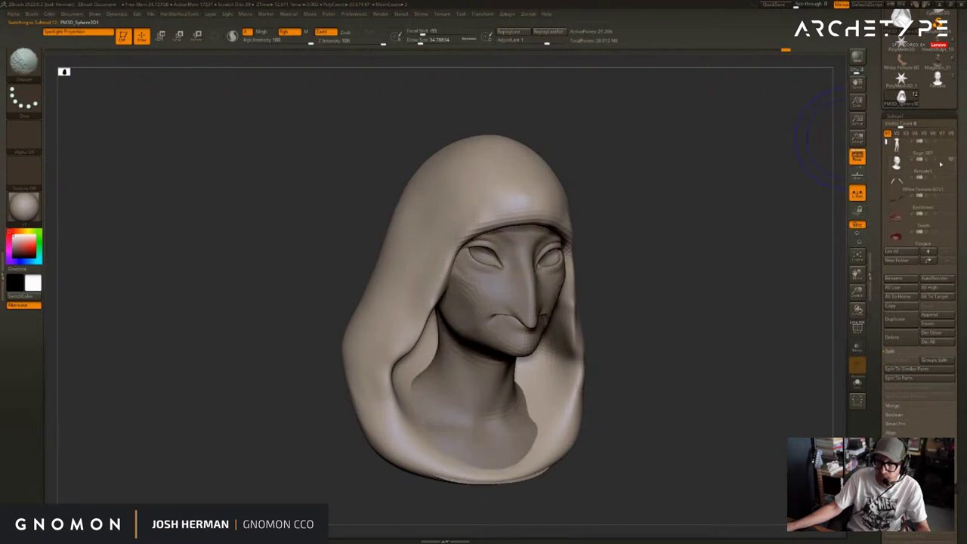
# Pull the hood's front edge down over the forehead with the Move brush, smooth it and refine the hood's crown
pyautogui.keyDown('alt'); pyautogui.moveTo(665, 204); pyautogui.dragTo(618, 181); pyautogui.keyUp('alt')
pyautogui.press('shift')
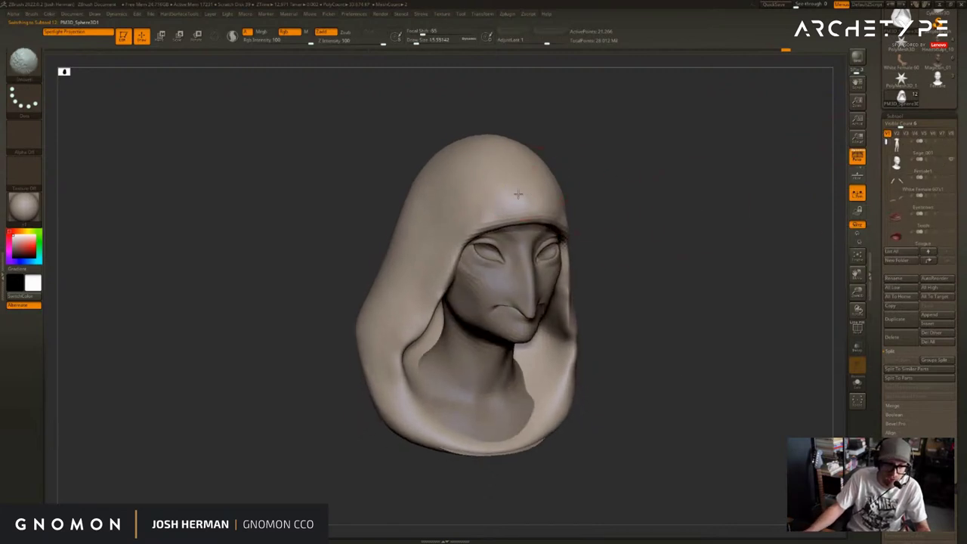
pyautogui.moveTo(519, 188); pyautogui.dragTo(537, 194, button='right')
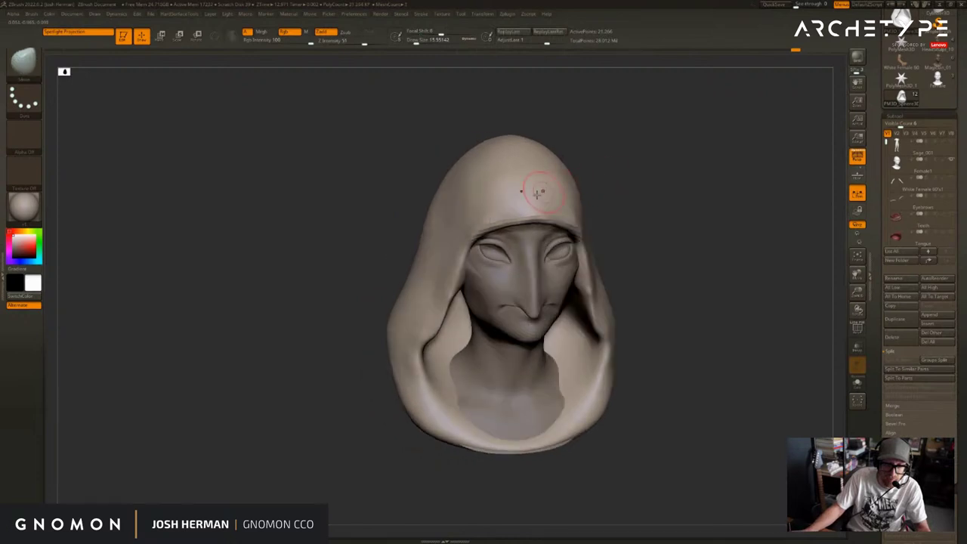
pyautogui.moveTo(534, 219); pyautogui.dragTo(532, 232)
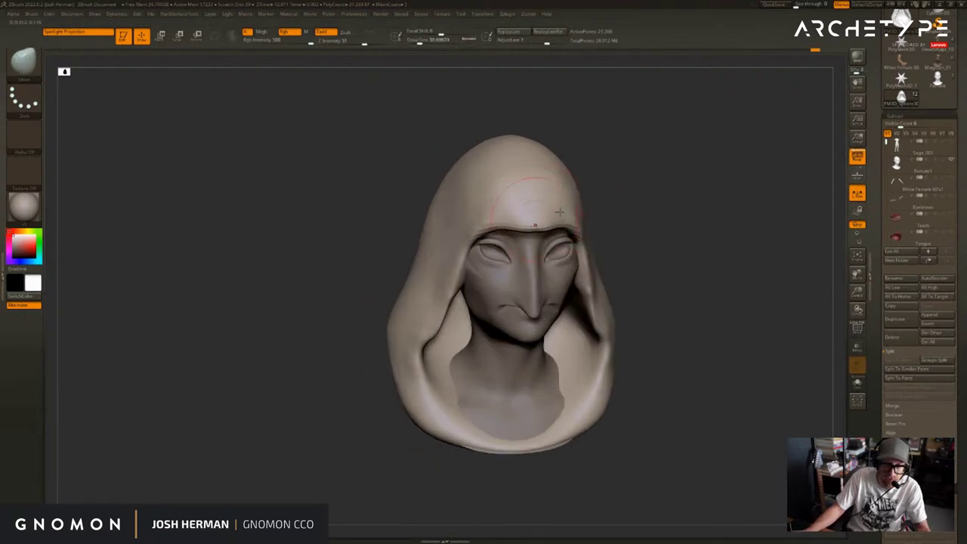
pyautogui.moveTo(597, 219); pyautogui.dragTo(552, 197, button='right')
pyautogui.keyDown('shift'); pyautogui.moveTo(552, 196); pyautogui.dragTo(549, 186); pyautogui.keyUp('shift')
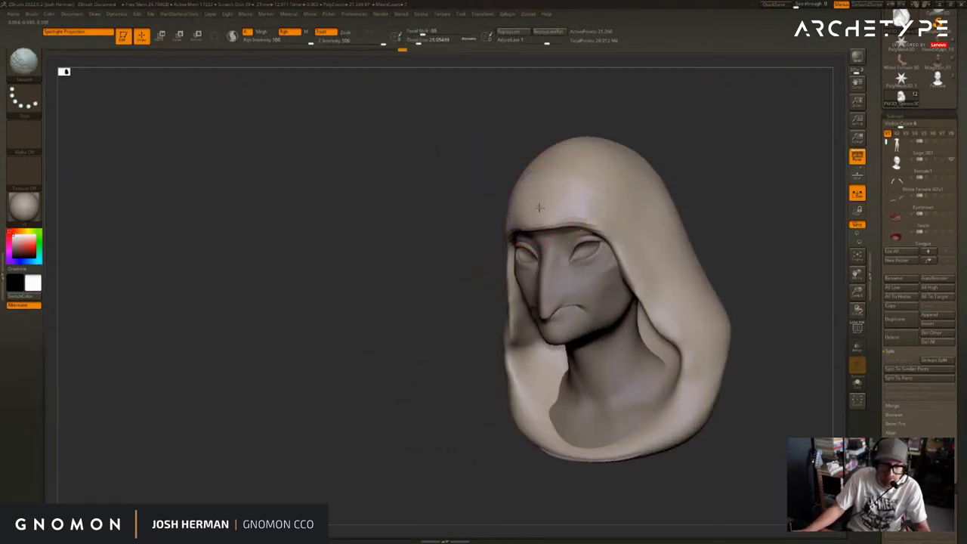
pyautogui.moveTo(564, 186)
pyautogui.mouseDown(button='right')
pyautogui.moveTo(529, 211)
pyautogui.moveTo(637, 189)
pyautogui.moveTo(484, 189)
pyautogui.mouseUp(button='right')
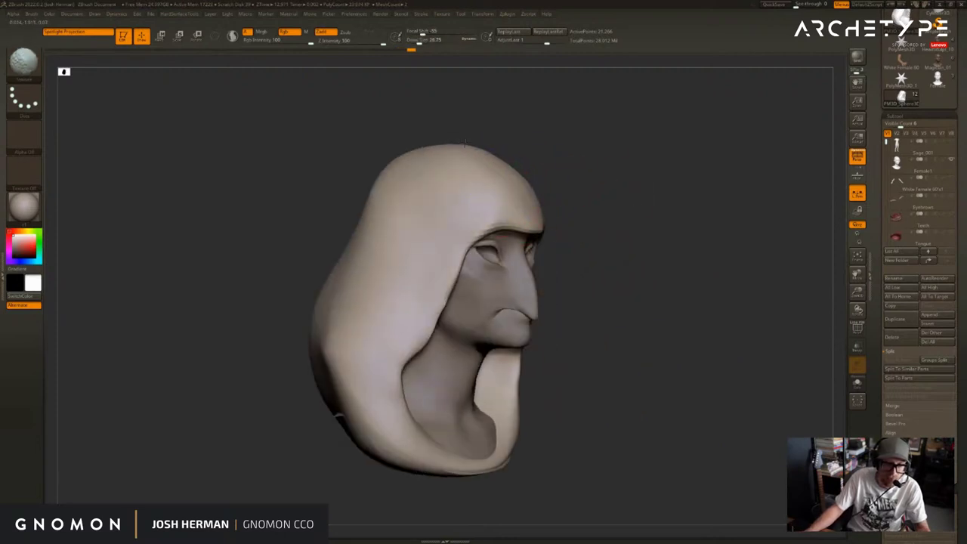
pyautogui.moveTo(559, 141); pyautogui.dragTo(496, 154, button='right')
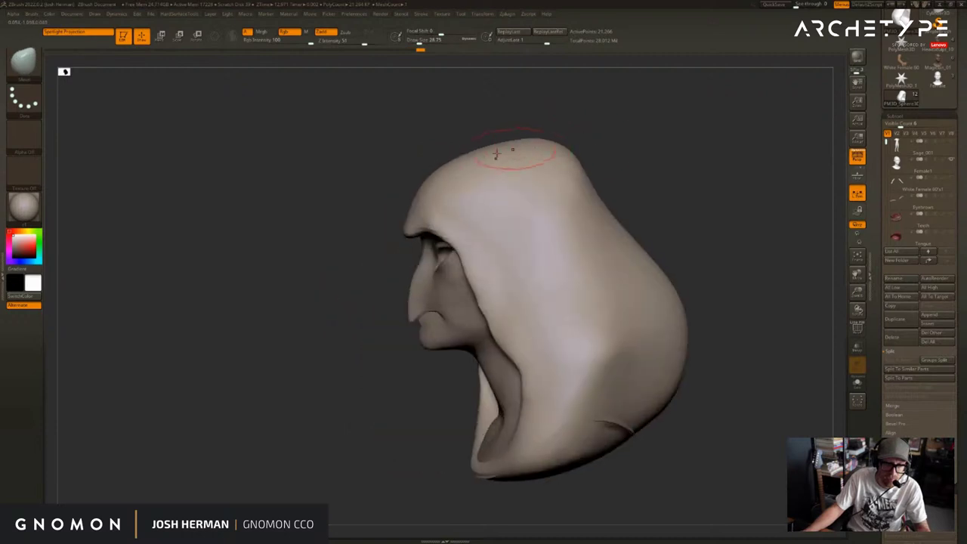
# Sculpt a dip in the back of the hood below the crown with the Standard brush at a Draw Size of about 29
pyautogui.moveTo(624, 219); pyautogui.dragTo(657, 218, button='right')
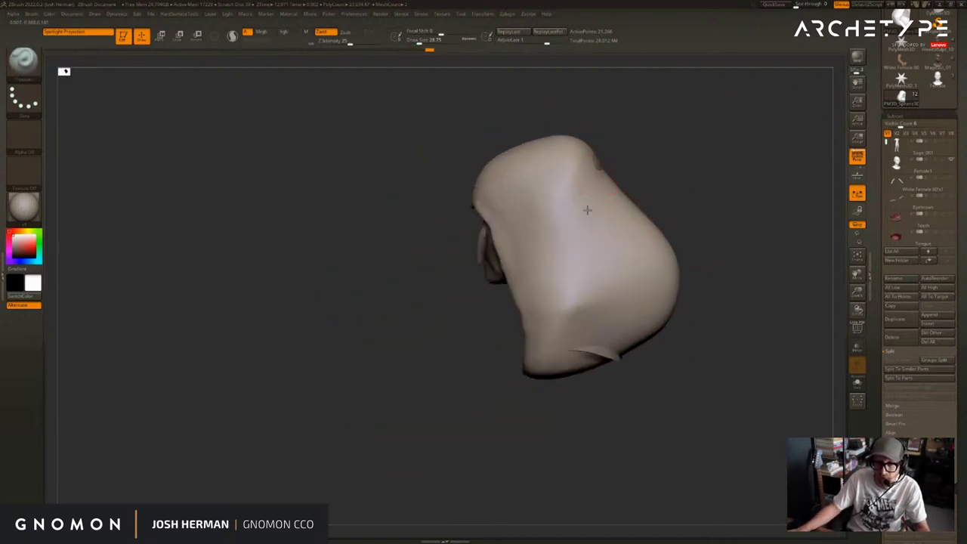
pyautogui.moveTo(612, 189); pyautogui.dragTo(554, 298, button='right')
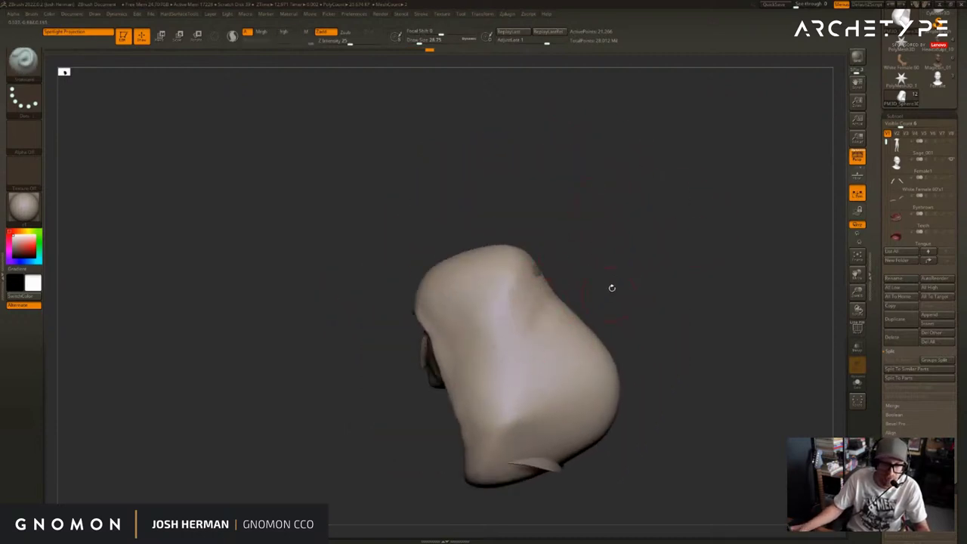
pyautogui.moveTo(612, 288); pyautogui.dragTo(582, 220, button='right')
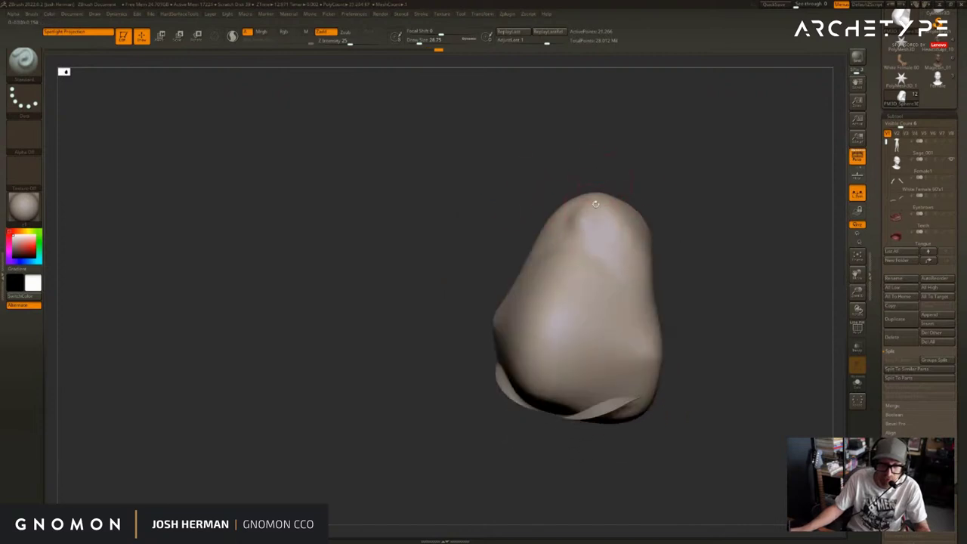
pyautogui.keyDown('shift'); pyautogui.moveTo(595, 204); pyautogui.dragTo(609, 230); pyautogui.keyUp('shift')
pyautogui.keyDown('shift'); pyautogui.moveTo(705, 265); pyautogui.dragTo(665, 269, button='right'); pyautogui.keyUp('shift')
# Reshape the back and side silhouette of the hood with a much larger Move brush
pyautogui.press('s')
pyautogui.moveTo(531, 279)
pyautogui.mouseDown()
pyautogui.moveTo(542, 279)
pyautogui.moveTo(525, 306)
pyautogui.mouseUp()
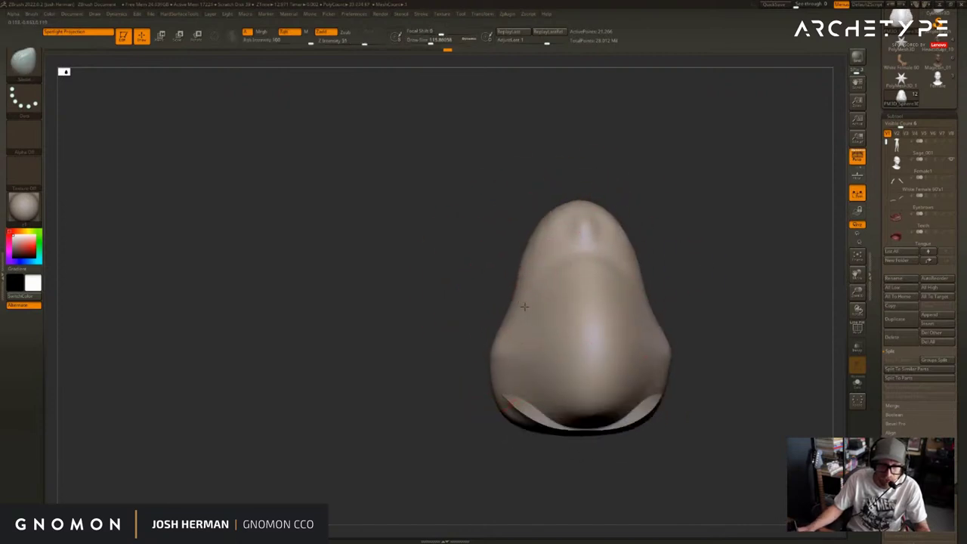
pyautogui.moveTo(524, 306)
pyautogui.mouseDown(button='right')
pyautogui.moveTo(539, 313)
pyautogui.moveTo(501, 292)
pyautogui.moveTo(522, 255)
pyautogui.moveTo(557, 233)
pyautogui.moveTo(637, 233)
pyautogui.moveTo(703, 207)
pyautogui.moveTo(663, 241)
pyautogui.mouseUp(button='right')
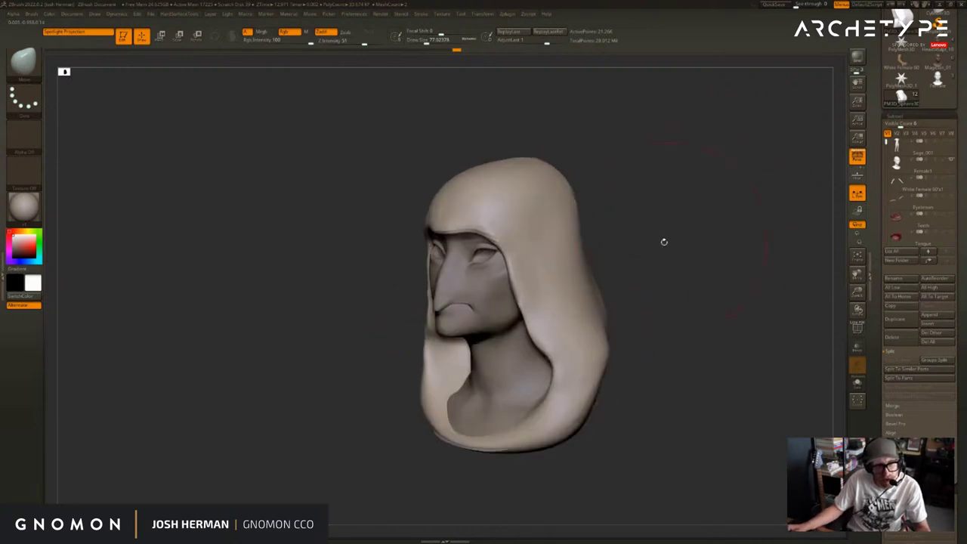
# Select the hood subtool and reshape its opening edge beside the jaw and neck with the Move brush at a Draw Size of about 48
pyautogui.moveTo(451, 318); pyautogui.dragTo(669, 308, button='right')
pyautogui.keyDown('alt'); pyautogui.click(515, 301); pyautogui.keyUp('alt')
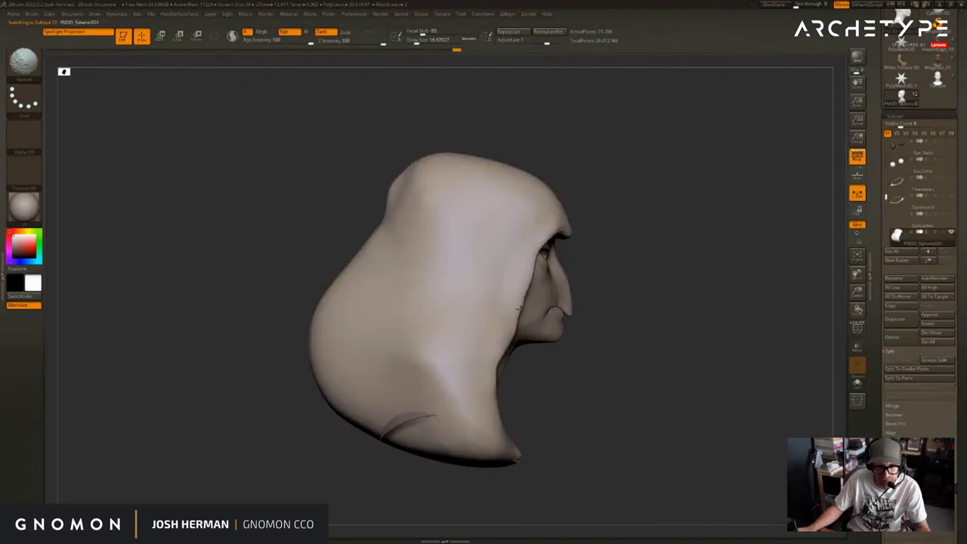
pyautogui.moveTo(582, 346); pyautogui.dragTo(524, 307, button='right')
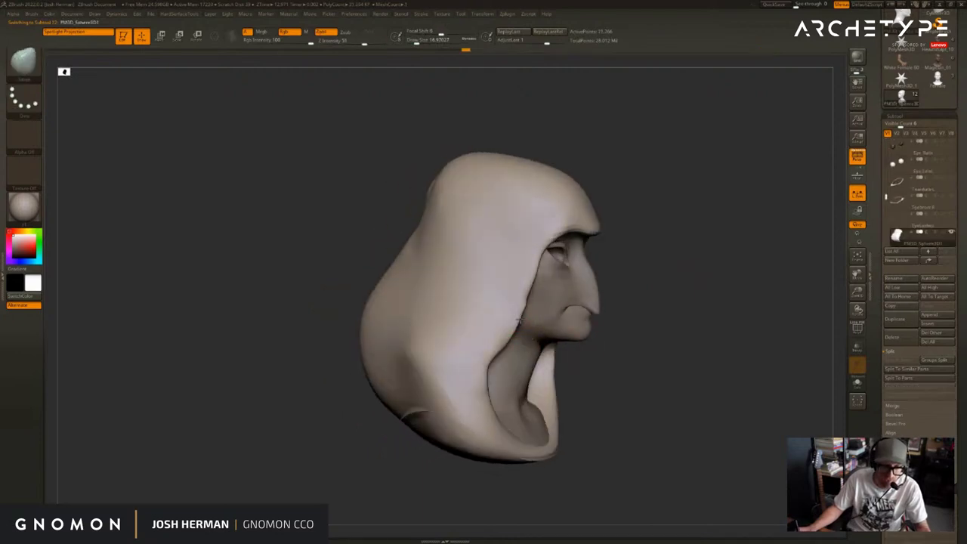
pyautogui.press('s')
pyautogui.moveTo(500, 341)
pyautogui.mouseDown()
pyautogui.moveTo(476, 365)
pyautogui.moveTo(456, 411)
pyautogui.moveTo(473, 458)
pyautogui.mouseUp()
pyautogui.moveTo(466, 483)
pyautogui.mouseDown(button='right')
pyautogui.moveTo(447, 496)
pyautogui.moveTo(428, 470)
pyautogui.mouseUp(button='right')
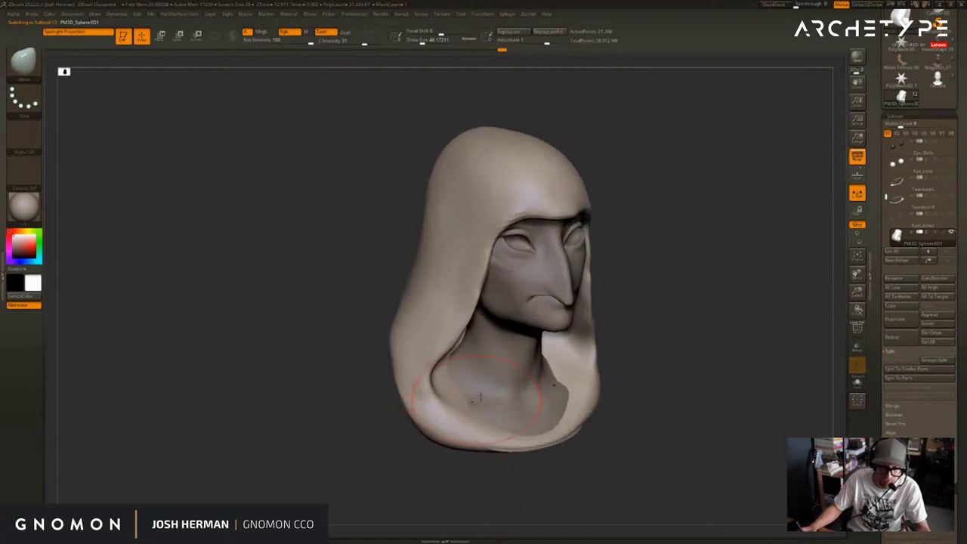
# Switch to the DamStandard brush at a Draw Size of about 18 and smooth the hood's inner surface beside the neck
pyautogui.press('b')
pyautogui.press('d')
pyautogui.press('s')
pyautogui.moveTo(493, 471); pyautogui.dragTo(473, 302, button='right')
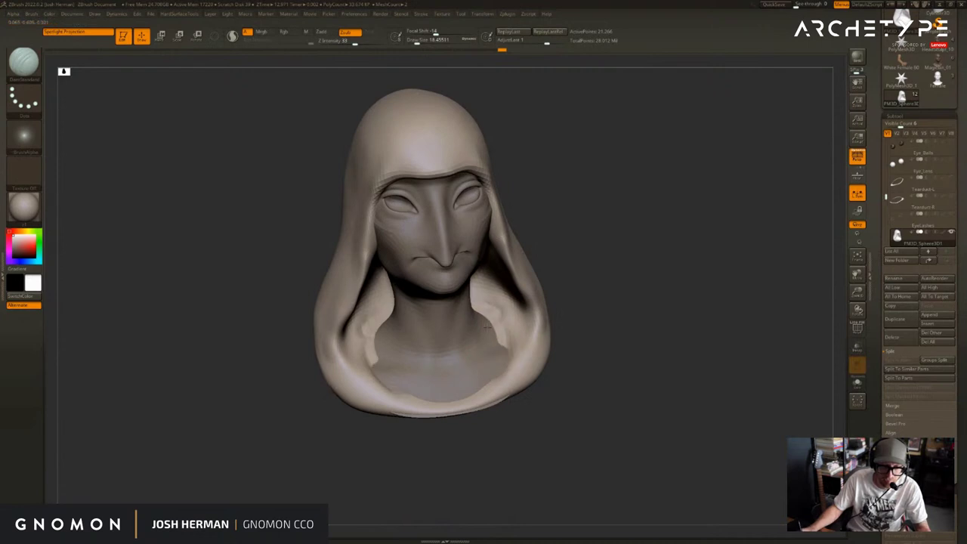
pyautogui.keyDown('shift'); pyautogui.moveTo(487, 327); pyautogui.dragTo(472, 297); pyautogui.keyUp('shift')
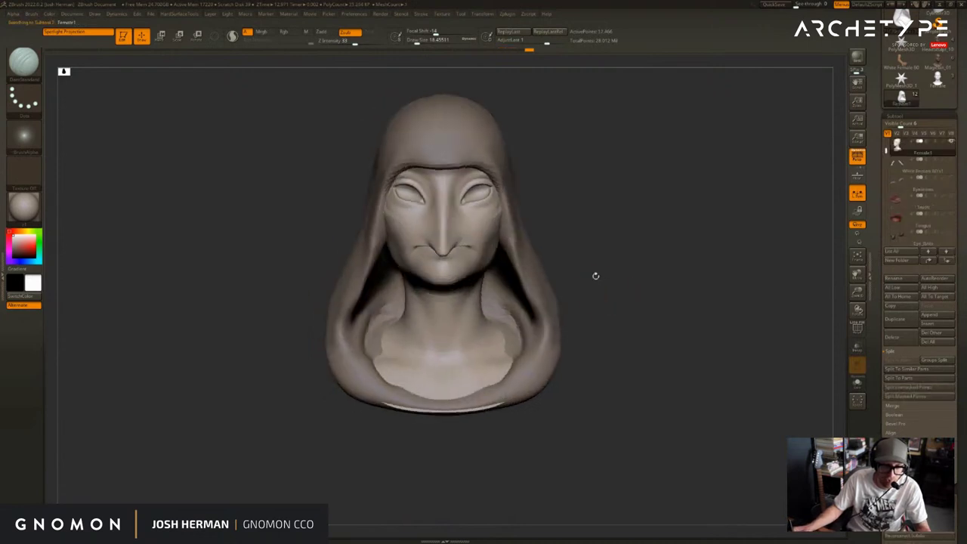
# Sculpt the neck muscle lines on the head subtool between the collarbone and the jaw, redoing the first stroke
pyautogui.moveTo(577, 259); pyautogui.dragTo(466, 340, button='right')
pyautogui.moveTo(466, 340); pyautogui.dragTo(476, 284)
pyautogui.moveTo(483, 284); pyautogui.dragTo(552, 272, button='right')
pyautogui.hotkey('ctrl', 'z')
pyautogui.moveTo(463, 343); pyautogui.dragTo(474, 287)
pyautogui.moveTo(565, 264); pyautogui.dragTo(529, 287, button='right')
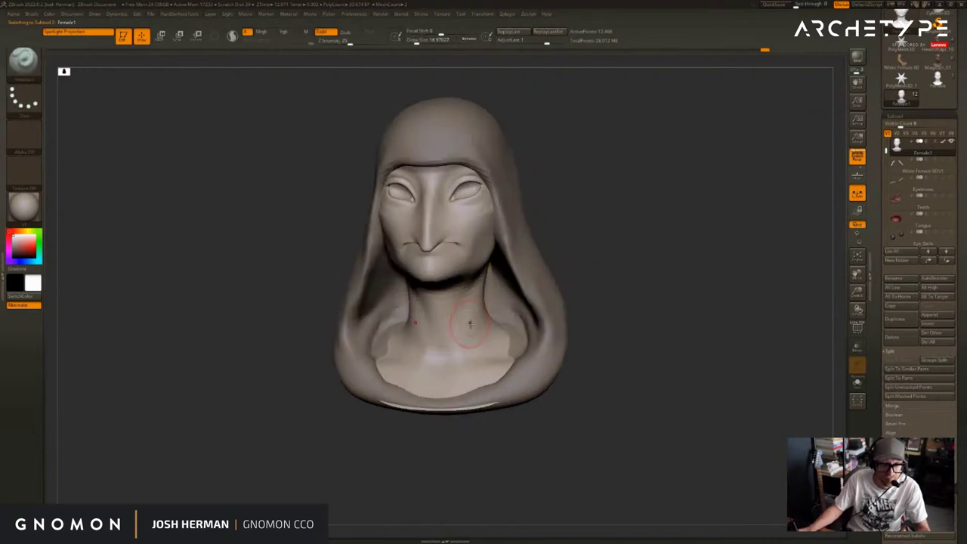
# Select the Sage_001 body subtool and examine from the side and front how the hooded head sits on it
pyautogui.moveTo(738, 259)
pyautogui.keyDown('alt'); pyautogui.mouseDown(button='right')
pyautogui.moveTo(737, 281)
pyautogui.moveTo(751, 281)
pyautogui.moveTo(791, 235)
pyautogui.mouseUp(button='right'); pyautogui.keyUp('alt')
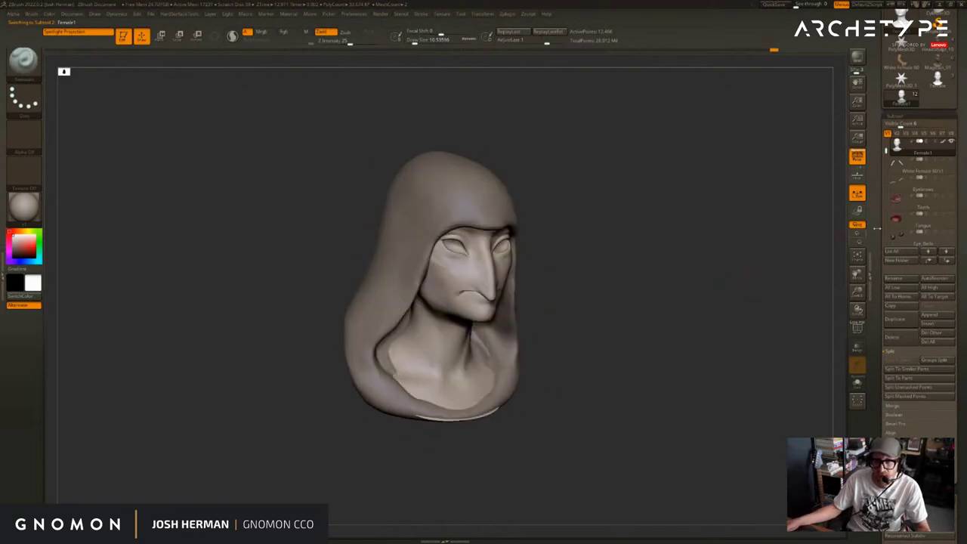
pyautogui.hotkey('shift', 's')
pyautogui.hotkey('shift', 's')
pyautogui.moveTo(877, 181)
pyautogui.mouseDown()
pyautogui.moveTo(876, 217)
pyautogui.moveTo(885, 177)
pyautogui.mouseUp()
pyautogui.click(898, 184)
pyautogui.keyDown('shift'); pyautogui.moveTo(733, 248); pyautogui.dragTo(673, 266, button='right'); pyautogui.keyUp('shift')
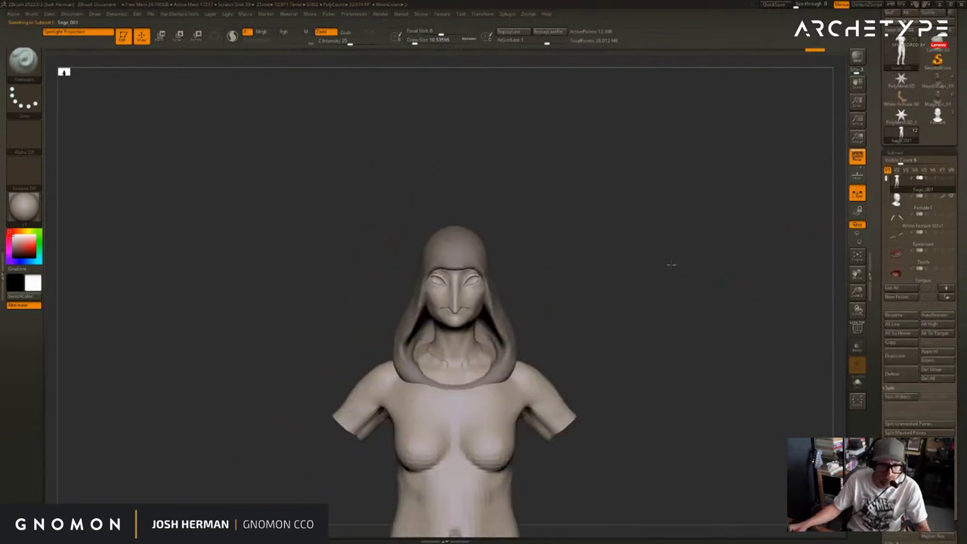
pyautogui.keyDown('alt'); pyautogui.moveTo(643, 310); pyautogui.dragTo(563, 325, button='right'); pyautogui.keyUp('alt')
pyautogui.press('w')
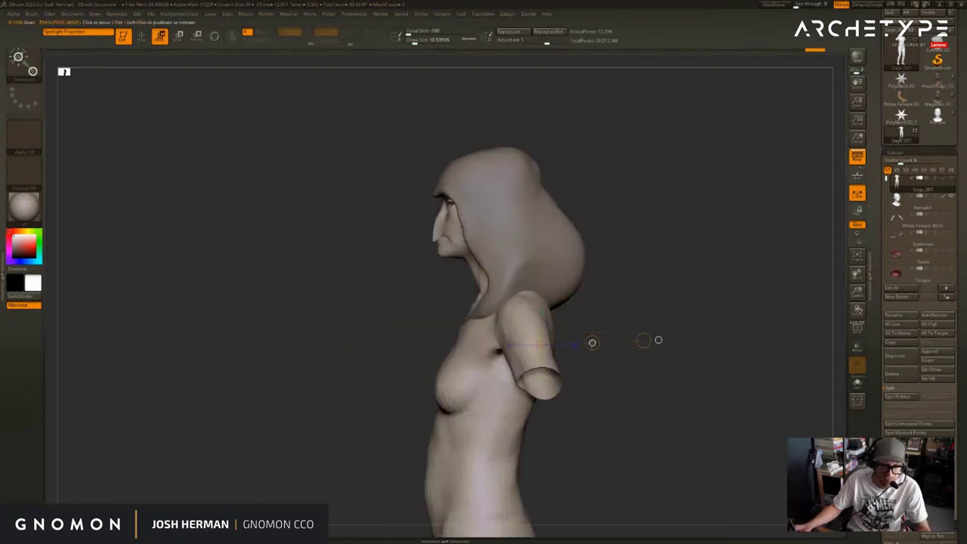
pyautogui.press('q')
pyautogui.moveTo(658, 340)
pyautogui.mouseDown(button='right')
pyautogui.moveTo(673, 283)
pyautogui.moveTo(756, 272)
pyautogui.moveTo(690, 228)
pyautogui.moveTo(717, 263)
pyautogui.moveTo(758, 264)
pyautogui.mouseUp(button='right')
pyautogui.press('f')
pyautogui.press('w')
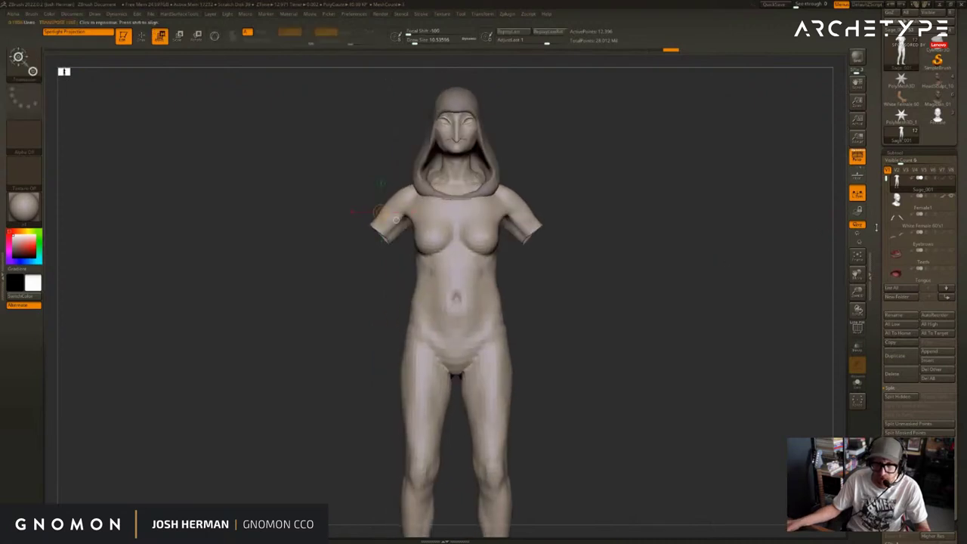
# Select the arms subtool and turn on the visibility of the Sage_001 body so both are displayed
pyautogui.click(906, 225)
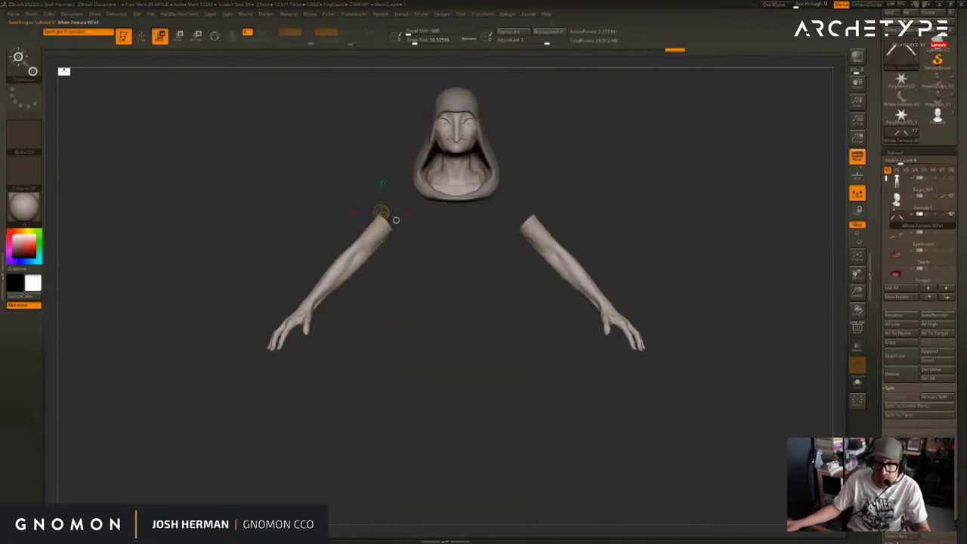
pyautogui.click(953, 178)
pyautogui.moveTo(812, 205)
pyautogui.mouseDown(button='right')
pyautogui.moveTo(741, 212)
pyautogui.moveTo(743, 252)
pyautogui.mouseUp(button='right')
pyautogui.keyDown('ctrl'); pyautogui.moveTo(743, 252); pyautogui.dragTo(669, 255, button='right'); pyautogui.keyUp('ctrl')
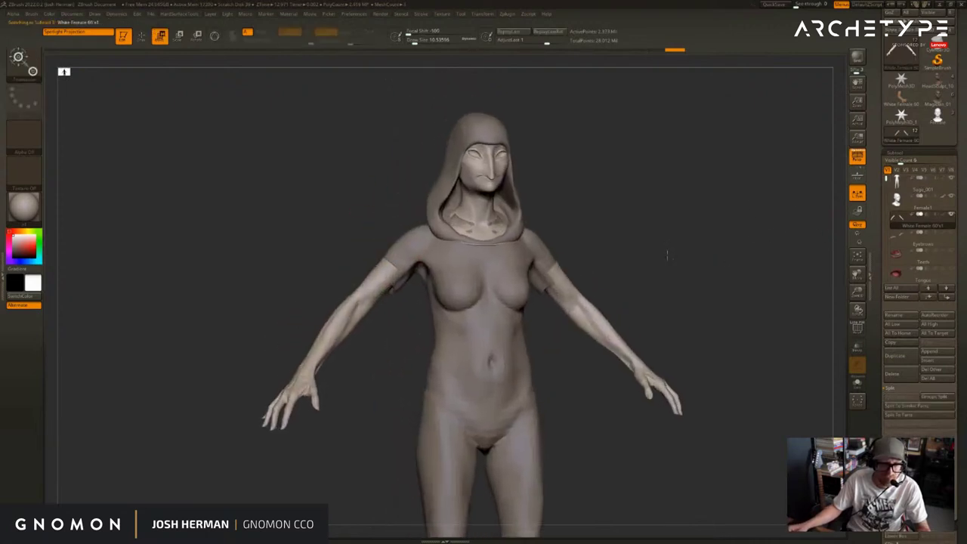
# Switch between the body and arms subtools and place a Transpose line beside the upper arm to examine the arm alignment
pyautogui.press('q')
pyautogui.keyDown('alt'); pyautogui.click(513, 263); pyautogui.keyUp('alt')
pyautogui.press('w')
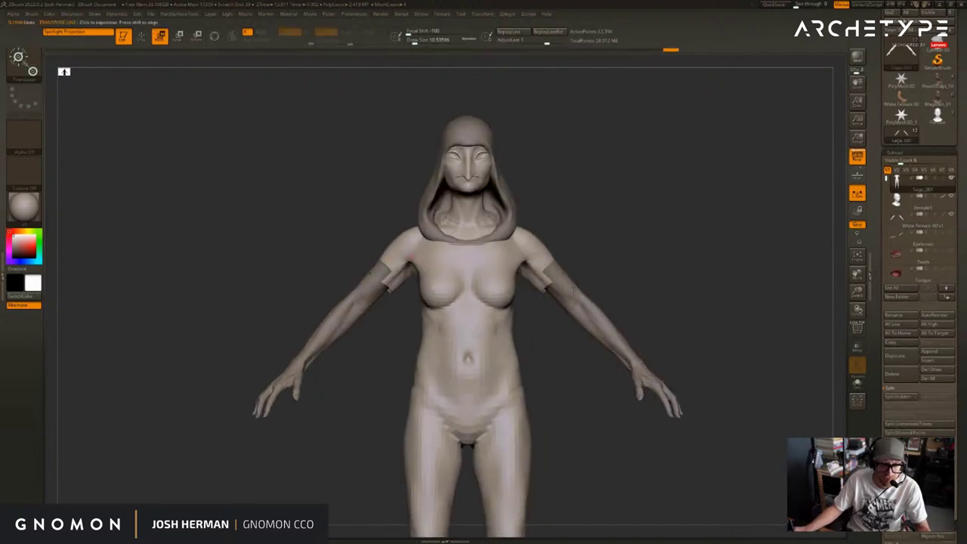
pyautogui.keyDown('alt'); pyautogui.click(576, 292); pyautogui.keyUp('alt')
pyautogui.moveTo(609, 283); pyautogui.dragTo(610, 283)
pyautogui.moveTo(642, 255); pyautogui.dragTo(637, 265)
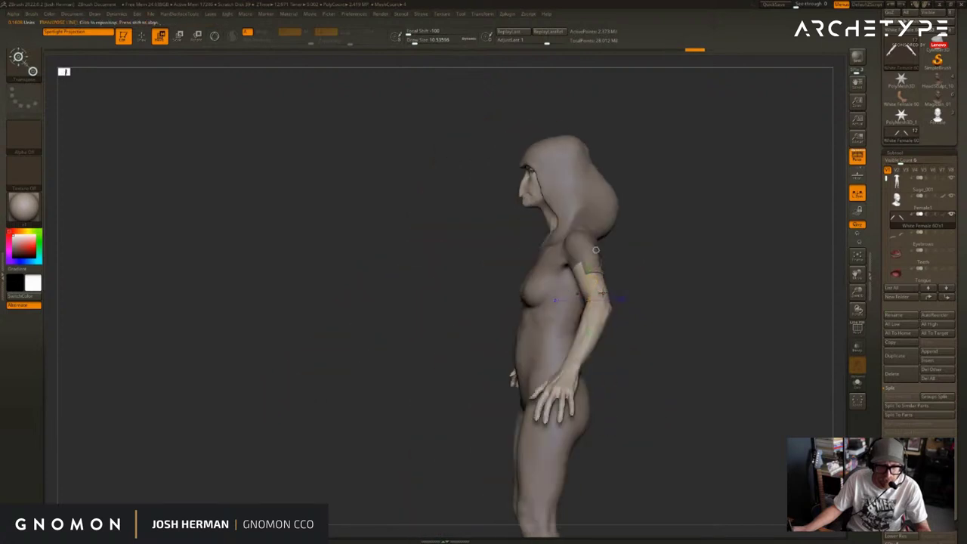
pyautogui.moveTo(577, 294); pyautogui.dragTo(613, 295)
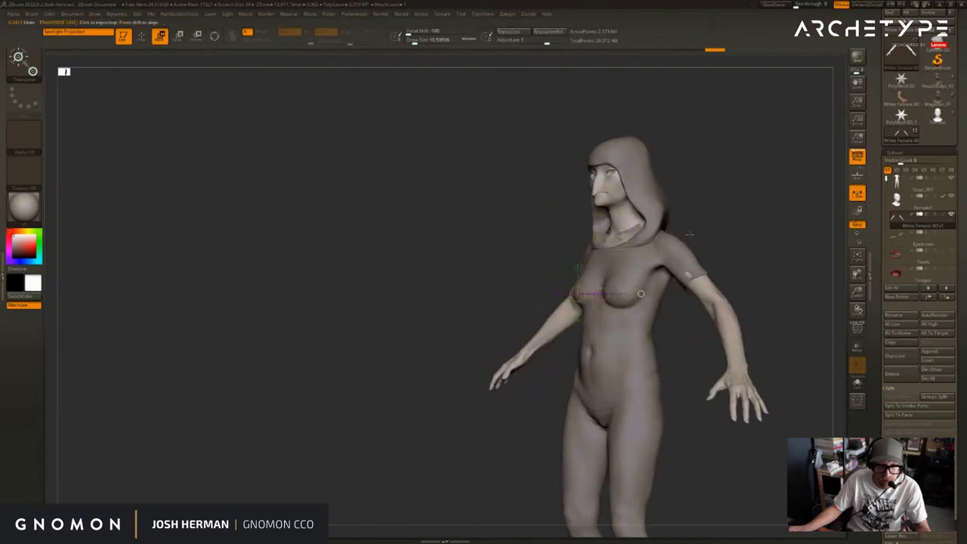
# Select the Sage_001 body, isolate it in front view and duplicate the subtool
pyautogui.moveTo(711, 219); pyautogui.dragTo(615, 236)
pyautogui.keyDown('alt'); pyautogui.click(609, 230); pyautogui.keyUp('alt')
pyautogui.keyDown('alt'); pyautogui.click(544, 287); pyautogui.keyUp('alt')
pyautogui.keyDown('alt'); pyautogui.moveTo(659, 263); pyautogui.dragTo(624, 213); pyautogui.keyUp('alt')
pyautogui.click(857, 383)
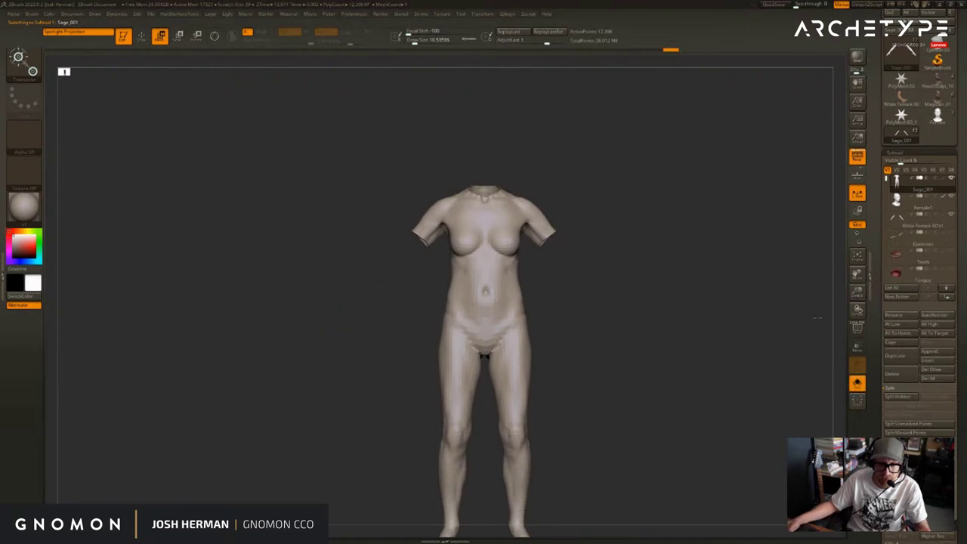
pyautogui.click(897, 377)
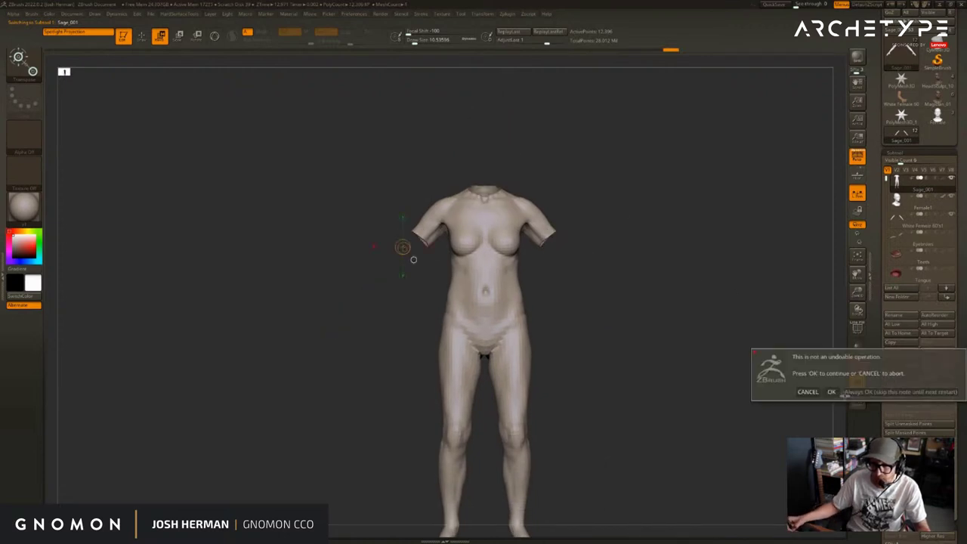
pyautogui.click(807, 392)
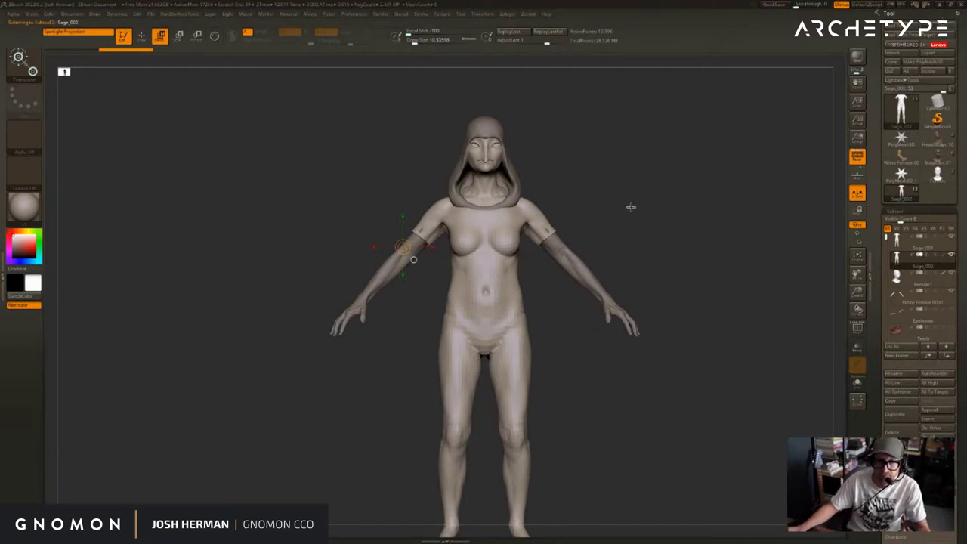
# Delete the higher subdivision levels of the duplicated body and isolate it in Solo mode
pyautogui.press('q')
pyautogui.moveTo(613, 215); pyautogui.dragTo(645, 212)
pyautogui.moveTo(757, 249); pyautogui.dragTo(917, 257)
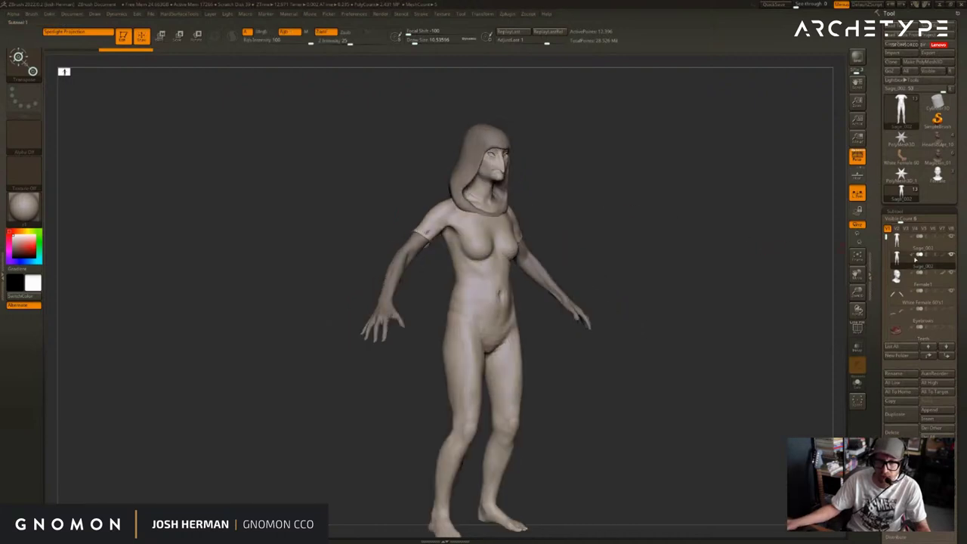
pyautogui.scroll(-5, 900, 243)
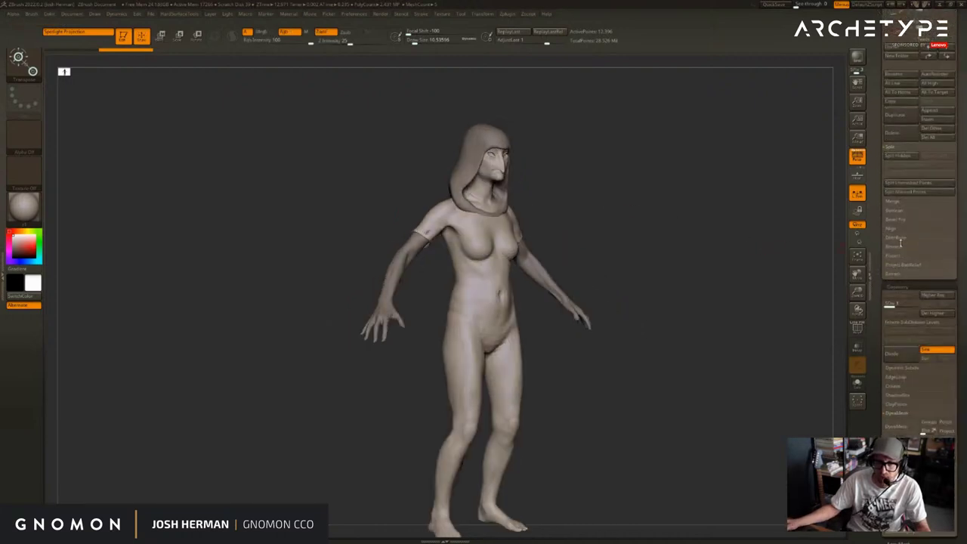
pyautogui.click(926, 313)
pyautogui.hotkey('alt', 's')
pyautogui.hotkey('ctrl', 'w')
pyautogui.hotkey('shift', 'f')
pyautogui.hotkey('shift', 'f')
pyautogui.press('w')
# Undo and redo the hiding of the duplicated body's head and arms, and face it from the front
pyautogui.hotkey('ctrl', 'z')
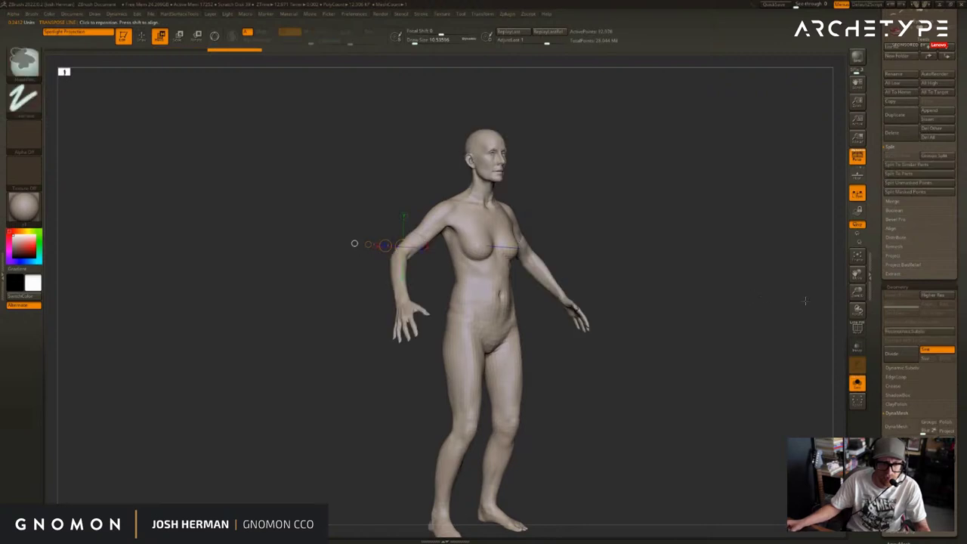
pyautogui.hotkey('ctrl', 'shift', 'z')
pyautogui.press('2')
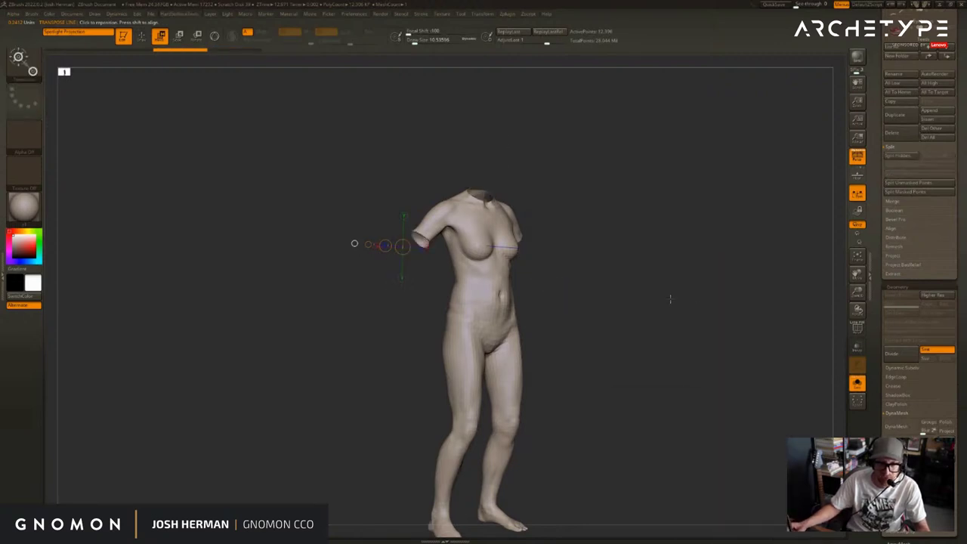
pyautogui.keyDown('shift'); pyautogui.moveTo(669, 292); pyautogui.dragTo(663, 282); pyautogui.keyUp('shift')
pyautogui.press('2')
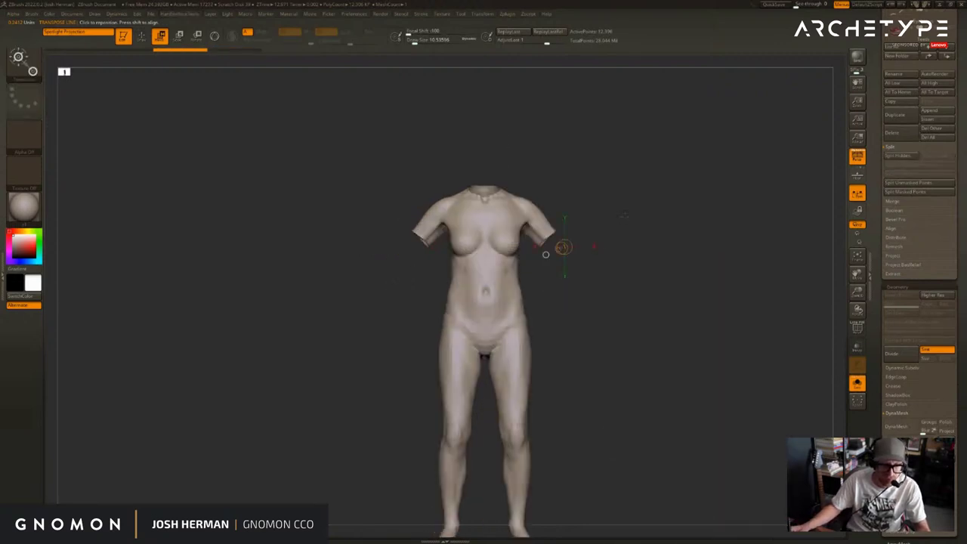
# Unhide the head of the duplicated body together with the torso, keeping the arms hidden below the upper arms
pyautogui.press('q')
pyautogui.keyDown('ctrl'); pyautogui.keyDown('shift'); pyautogui.moveTo(634, 191); pyautogui.dragTo(572, 209); pyautogui.keyUp('shift'); pyautogui.keyUp('ctrl')
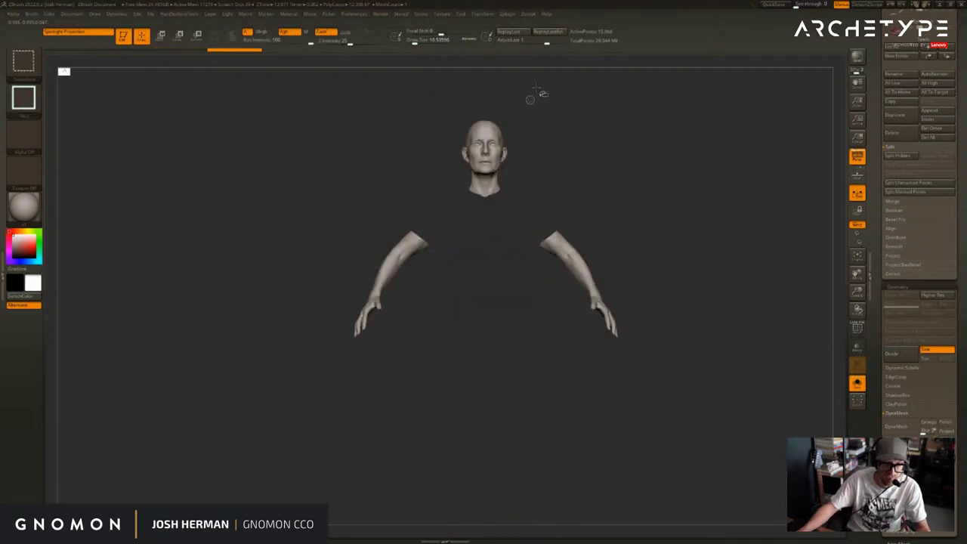
pyautogui.keyDown('ctrl'); pyautogui.keyDown('alt'); pyautogui.keyDown('shift'); pyautogui.moveTo(533, 89); pyautogui.dragTo(434, 213); pyautogui.keyUp('shift'); pyautogui.keyUp('alt'); pyautogui.keyUp('ctrl')
pyautogui.press('w')
pyautogui.keyDown('ctrl'); pyautogui.keyDown('shift'); pyautogui.click(632, 162); pyautogui.keyUp('shift'); pyautogui.keyUp('ctrl')
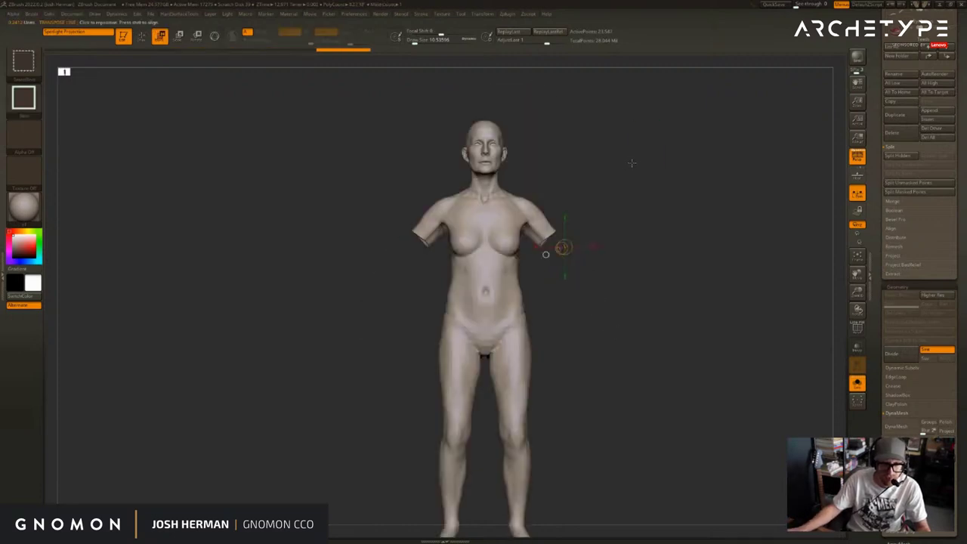
# Extend the visible part of the arms down the forearms to just above the wrists
pyautogui.press('2')
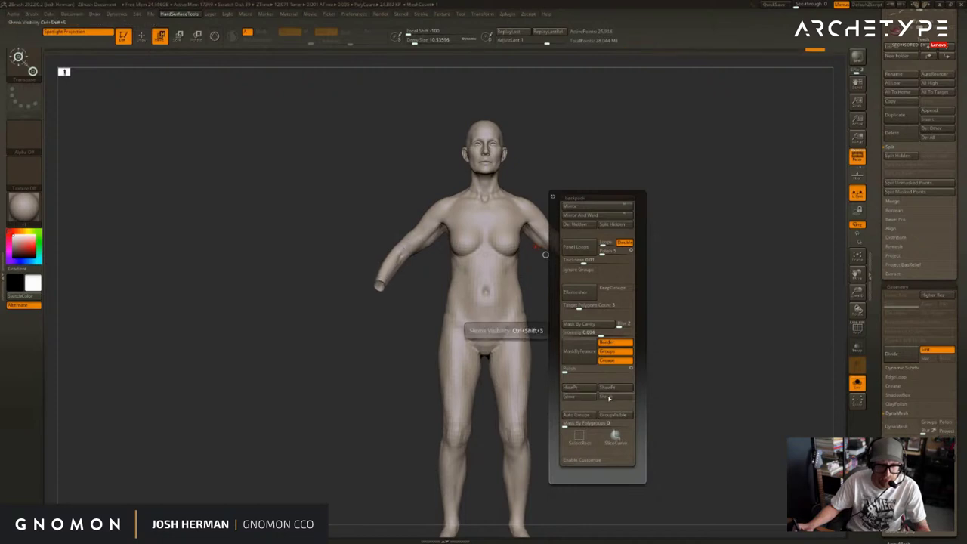
pyautogui.hotkey('ctrl', 'z')
pyautogui.hotkey('ctrl', 'z')
pyautogui.hotkey('ctrl', 'z')
pyautogui.hotkey('ctrl', 'shift', 'z')
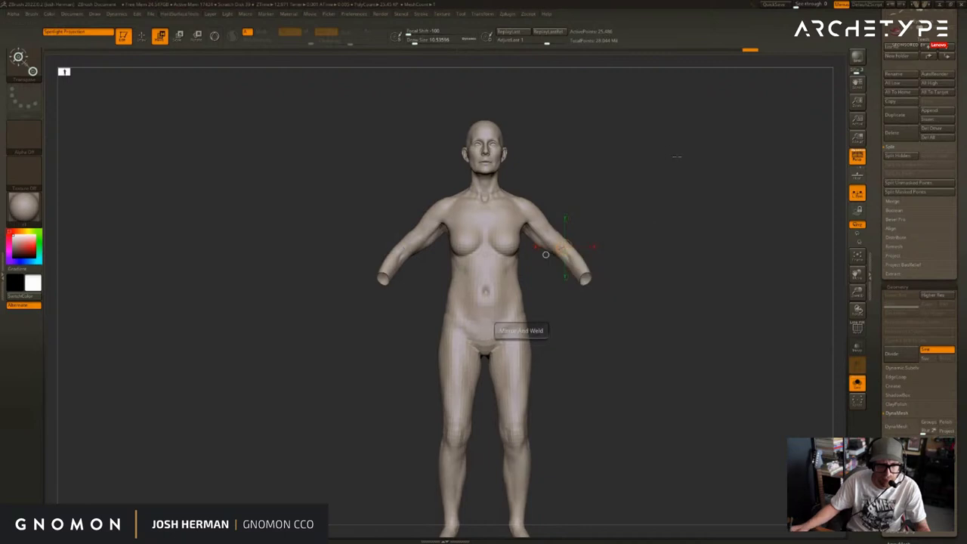
# Hide the head of the duplicated body, delete all hidden geometry and display the other subtools again
pyautogui.keyDown('ctrl'); pyautogui.keyDown('alt'); pyautogui.keyDown('shift'); pyautogui.click(497, 160); pyautogui.keyUp('shift'); pyautogui.keyUp('alt'); pyautogui.keyUp('ctrl')
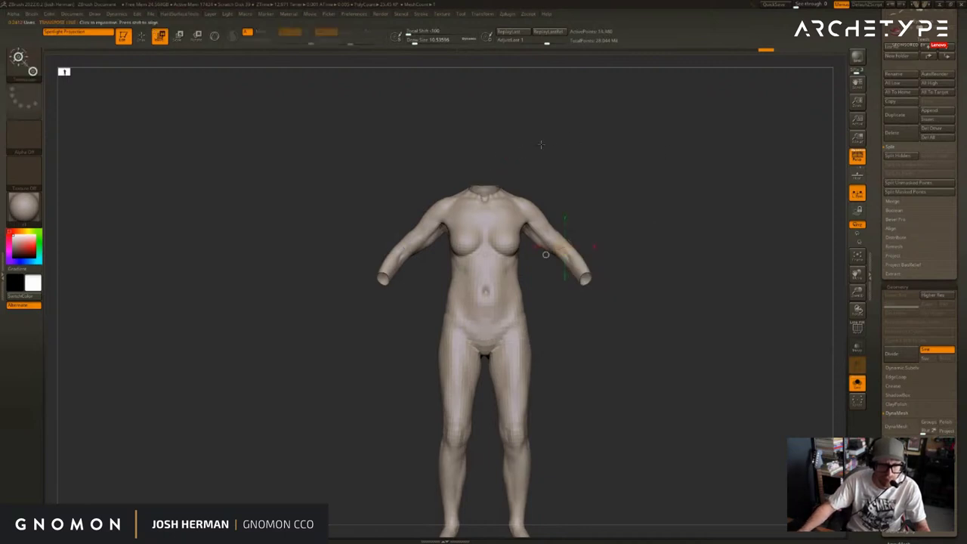
pyautogui.moveTo(587, 151); pyautogui.dragTo(597, 156)
pyautogui.hotkey('shift', 'f')
pyautogui.hotkey('shift', 'f')
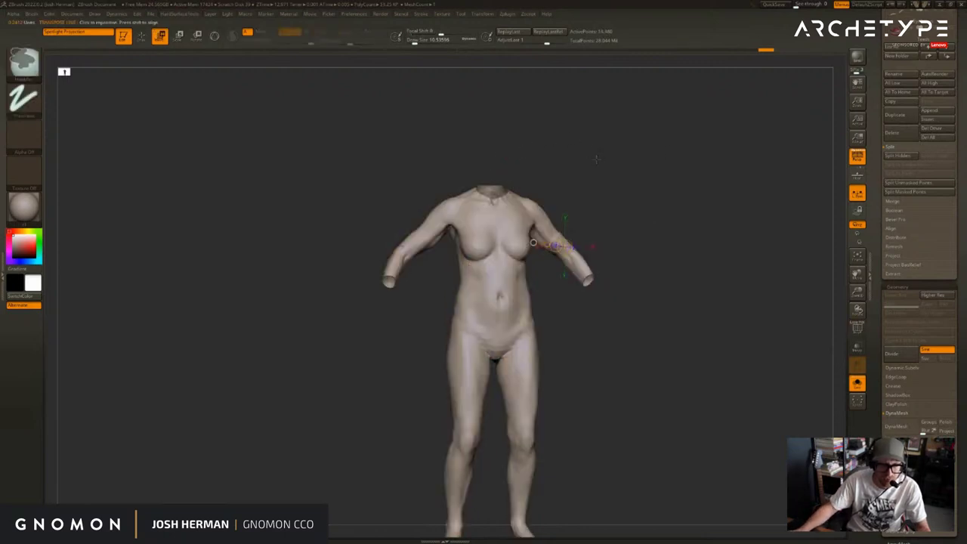
pyautogui.hotkey('ctrl', 'shift')
pyautogui.press('space')
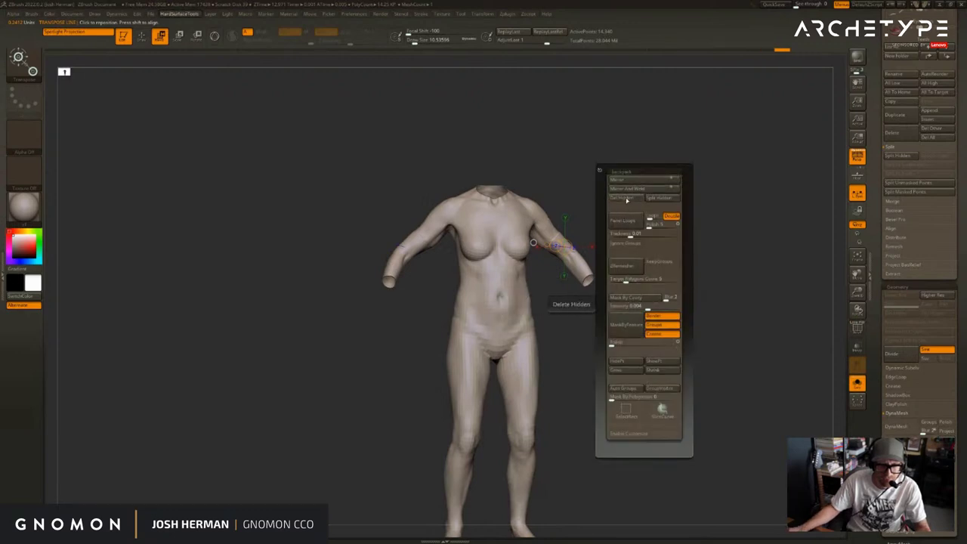
pyautogui.click(627, 200)
pyautogui.hotkey('shift', 's')
pyautogui.keyDown('alt'); pyautogui.moveTo(665, 153); pyautogui.dragTo(664, 197, button='right'); pyautogui.keyUp('alt')
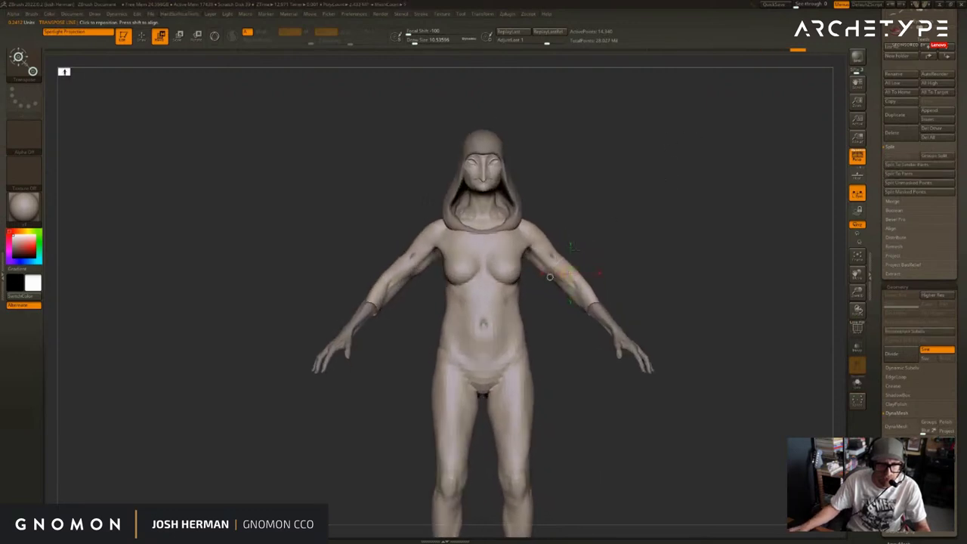
pyautogui.press('q')
pyautogui.keyDown('shift'); pyautogui.moveTo(458, 270); pyautogui.dragTo(463, 275); pyautogui.keyUp('shift')
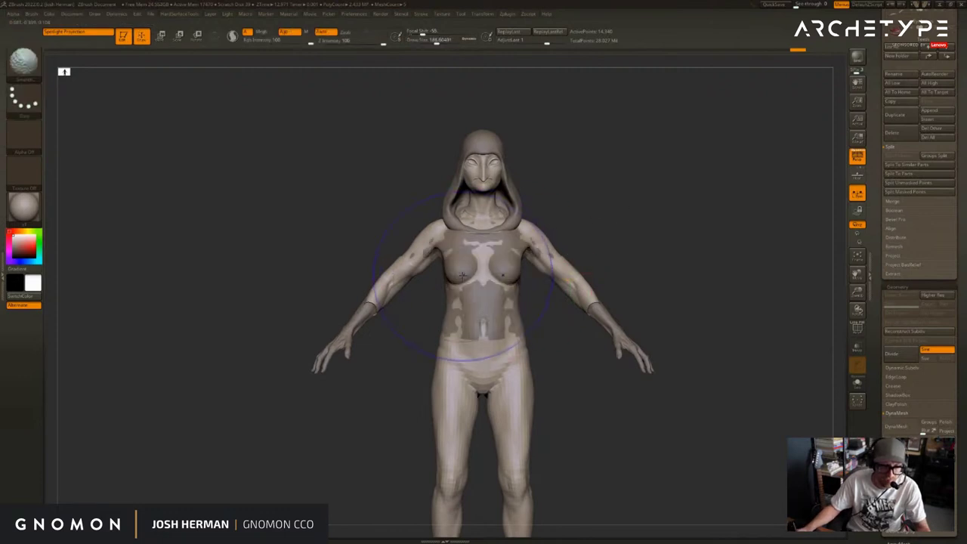
pyautogui.hotkey('ctrl', 'z')
# Pull the duplicated body's sleeve ends out around the forearms and reshape its shoulders with a large Move brush
pyautogui.moveTo(423, 310)
pyautogui.mouseDown(button='right')
pyautogui.moveTo(391, 317)
pyautogui.moveTo(412, 355)
pyautogui.mouseUp(button='right')
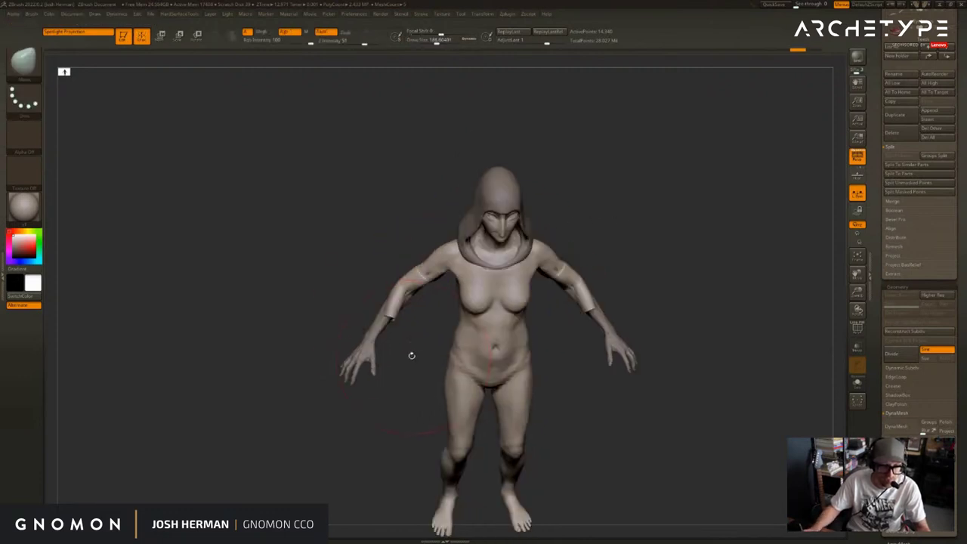
pyautogui.moveTo(385, 328); pyautogui.dragTo(374, 342)
pyautogui.moveTo(332, 314); pyautogui.dragTo(363, 332, button='right')
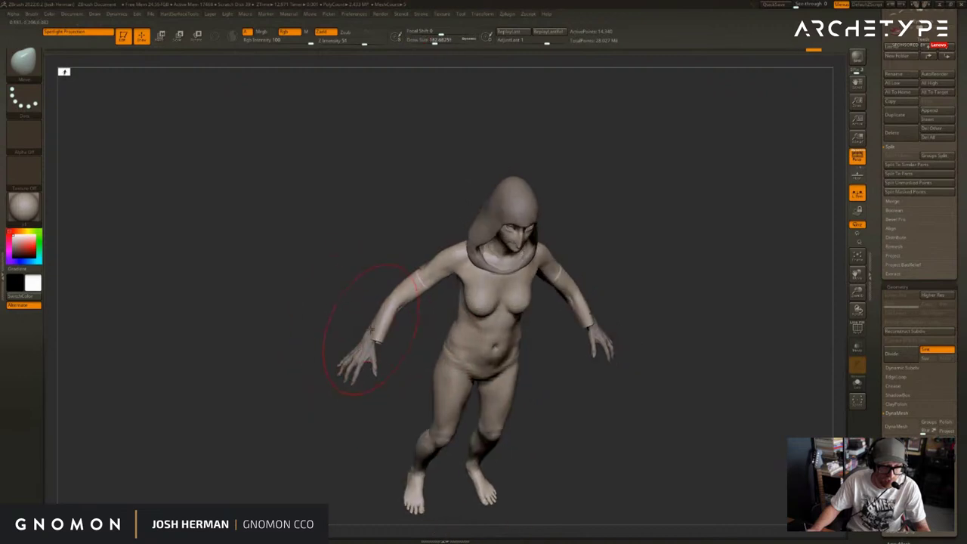
pyautogui.moveTo(371, 338)
pyautogui.mouseDown()
pyautogui.moveTo(375, 329)
pyautogui.moveTo(352, 321)
pyautogui.moveTo(363, 325)
pyautogui.mouseUp()
pyautogui.moveTo(408, 253)
pyautogui.mouseDown()
pyautogui.moveTo(406, 276)
pyautogui.moveTo(456, 276)
pyautogui.mouseUp()
pyautogui.moveTo(454, 241); pyautogui.dragTo(467, 231)
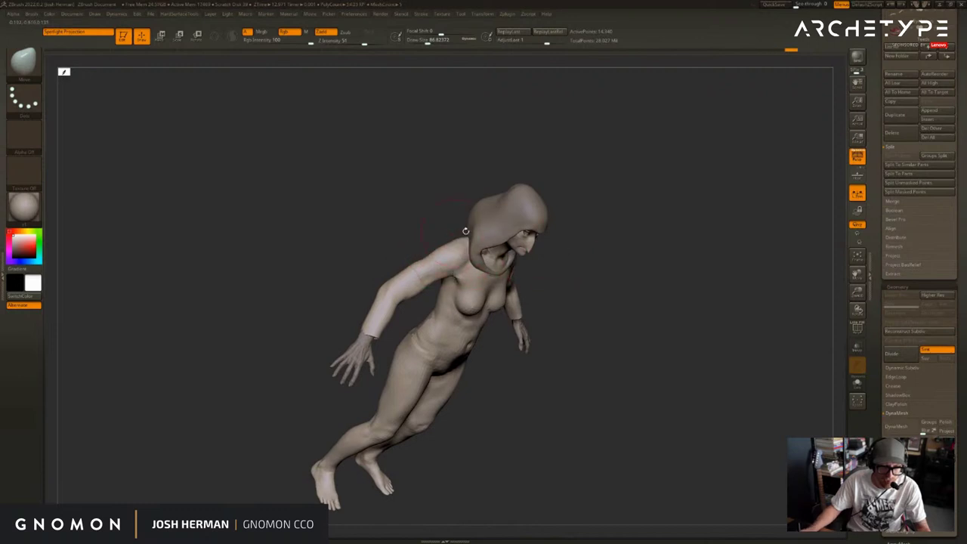
# Inspect the duplicated body's fit around the hood, shoulders and forearms from the side and the front
pyautogui.moveTo(628, 213); pyautogui.dragTo(568, 222)
pyautogui.moveTo(506, 236); pyautogui.dragTo(497, 237)
pyautogui.moveTo(566, 225); pyautogui.dragTo(616, 210)
pyautogui.scroll(5, 897, 218)
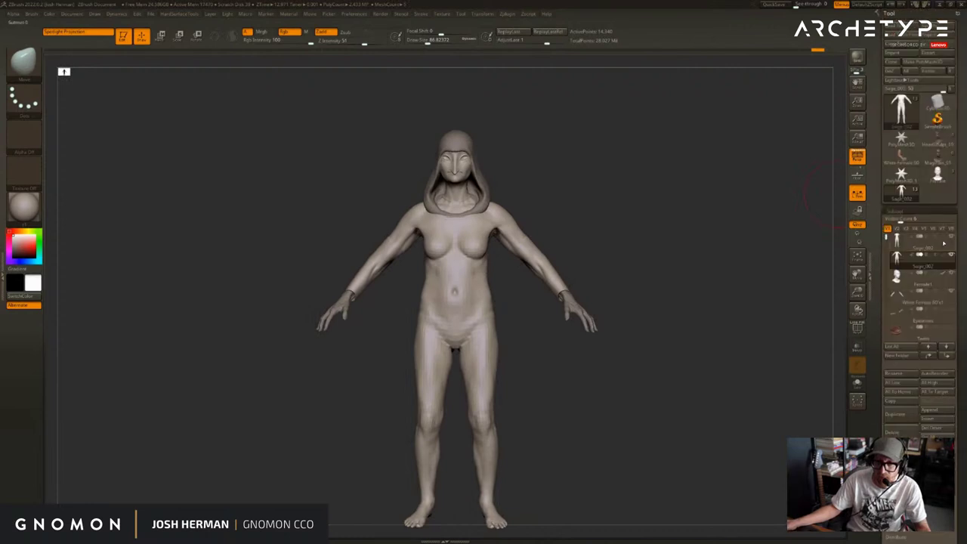
pyautogui.click(943, 276)
pyautogui.keyDown('alt'); pyautogui.moveTo(687, 289); pyautogui.dragTo(752, 268); pyautogui.keyUp('alt')
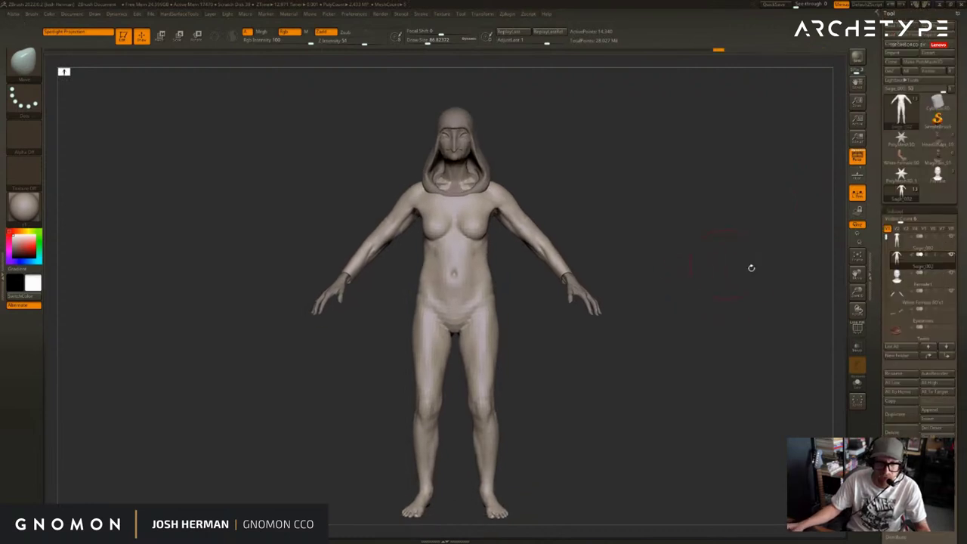
pyautogui.keyDown('alt'); pyautogui.moveTo(656, 372); pyautogui.dragTo(604, 410); pyautogui.keyUp('alt')
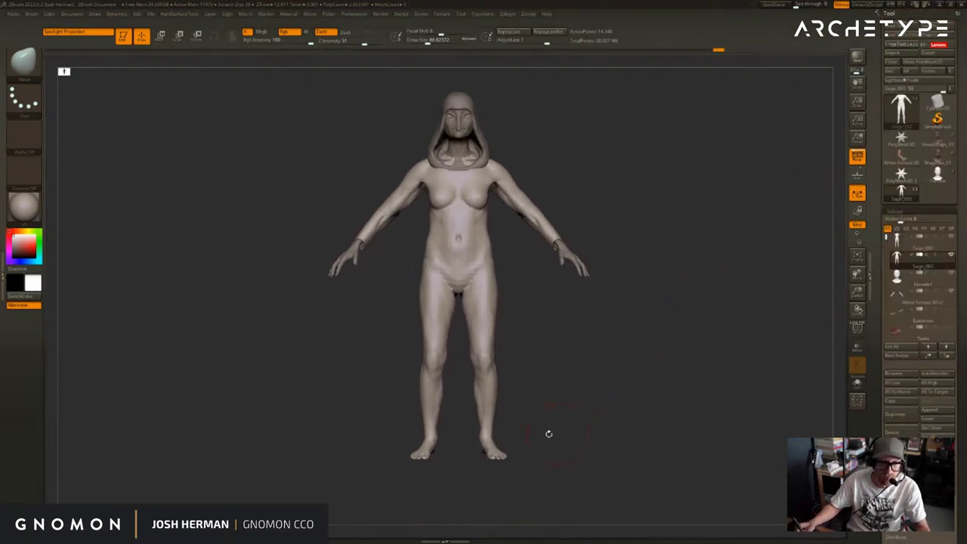
# Solo the duplicated body, hide everything above the hips and invert the visibility to leave the upper body
pyautogui.hotkey('shift', 's')
pyautogui.moveTo(544, 470)
pyautogui.keyDown('alt'); pyautogui.mouseDown()
pyautogui.moveTo(567, 453)
pyautogui.moveTo(567, 488)
pyautogui.moveTo(345, 308)
pyautogui.moveTo(369, 268)
pyautogui.mouseUp(); pyautogui.keyUp('alt')
pyautogui.keyDown('alt'); pyautogui.moveTo(545, 305); pyautogui.dragTo(546, 321); pyautogui.keyUp('alt')
pyautogui.moveTo(546, 321)
pyautogui.keyDown('ctrl'); pyautogui.keyDown('shift'); pyautogui.mouseDown()
pyautogui.moveTo(551, 328)
pyautogui.moveTo(558, 317)
pyautogui.mouseUp(); pyautogui.keyUp('shift'); pyautogui.keyUp('ctrl')
pyautogui.keyDown('ctrl'); pyautogui.keyDown('alt'); pyautogui.keyDown('shift'); pyautogui.moveTo(474, 270); pyautogui.dragTo(427, 307); pyautogui.keyUp('shift'); pyautogui.keyUp('alt'); pyautogui.keyUp('ctrl')
pyautogui.moveTo(477, 242); pyautogui.dragTo(604, 244)
pyautogui.keyDown('ctrl'); pyautogui.keyDown('alt'); pyautogui.keyDown('shift'); pyautogui.moveTo(562, 270); pyautogui.dragTo(495, 319); pyautogui.keyUp('shift'); pyautogui.keyUp('alt'); pyautogui.keyUp('ctrl')
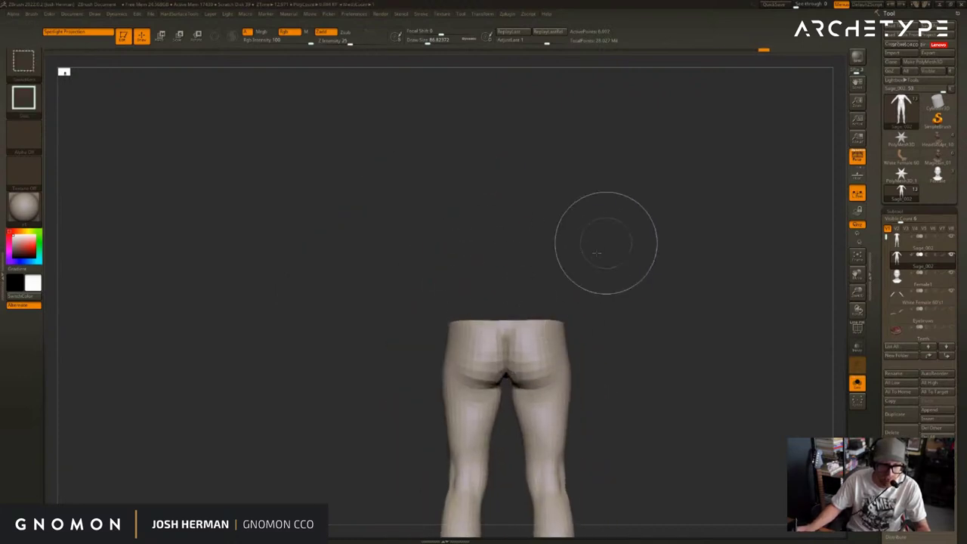
pyautogui.keyDown('ctrl'); pyautogui.keyDown('shift'); pyautogui.moveTo(607, 242); pyautogui.dragTo(642, 276); pyautogui.keyUp('shift'); pyautogui.keyUp('ctrl')
pyautogui.moveTo(710, 315); pyautogui.dragTo(661, 351)
# Assign the duplicated body's torso and arms their own polygroup and isolate that group
pyautogui.hotkey('shift', 'f')
pyautogui.keyDown('ctrl'); pyautogui.keyDown('shift'); pyautogui.click(680, 351); pyautogui.keyUp('shift'); pyautogui.keyUp('ctrl')
pyautogui.hotkey('ctrl', 'w')
pyautogui.hotkey('shift', 'f')
pyautogui.keyDown('ctrl'); pyautogui.keyDown('shift'); pyautogui.click(659, 348); pyautogui.keyUp('shift'); pyautogui.keyUp('ctrl')
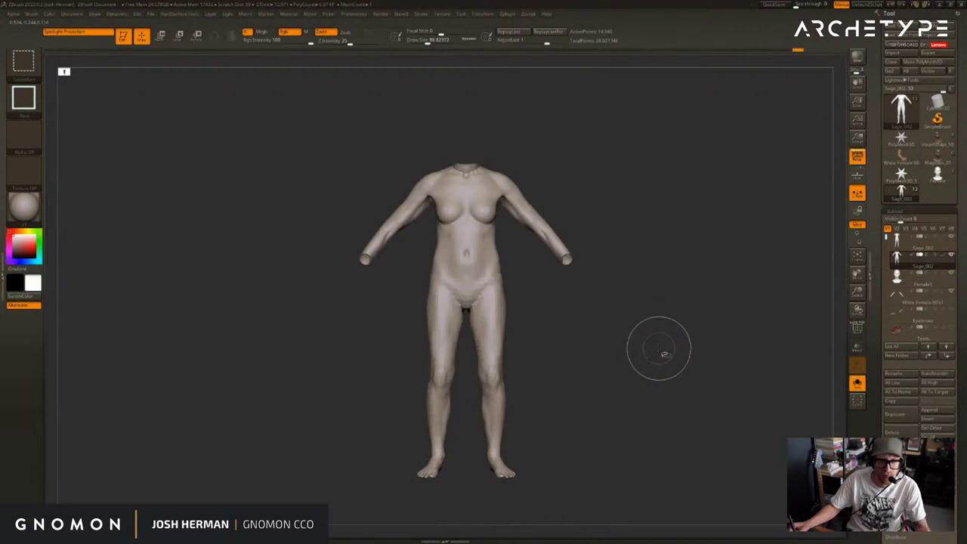
pyautogui.hotkey('shift', 'f')
pyautogui.keyDown('ctrl'); pyautogui.keyDown('shift'); pyautogui.click(486, 273); pyautogui.keyUp('shift'); pyautogui.keyUp('ctrl')
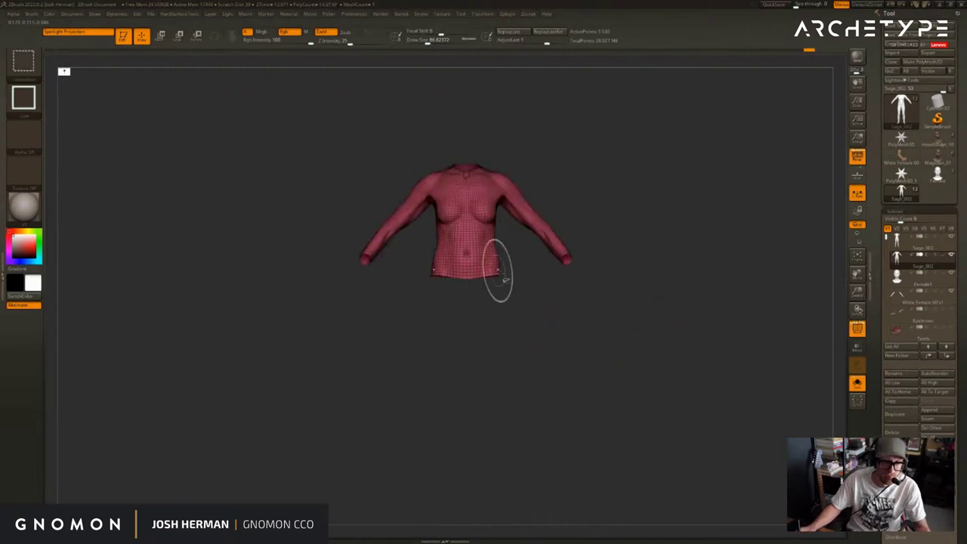
# Delete the duplicated body's hidden legs to leave a shirt, and display the other subtools again
pyautogui.press('2')
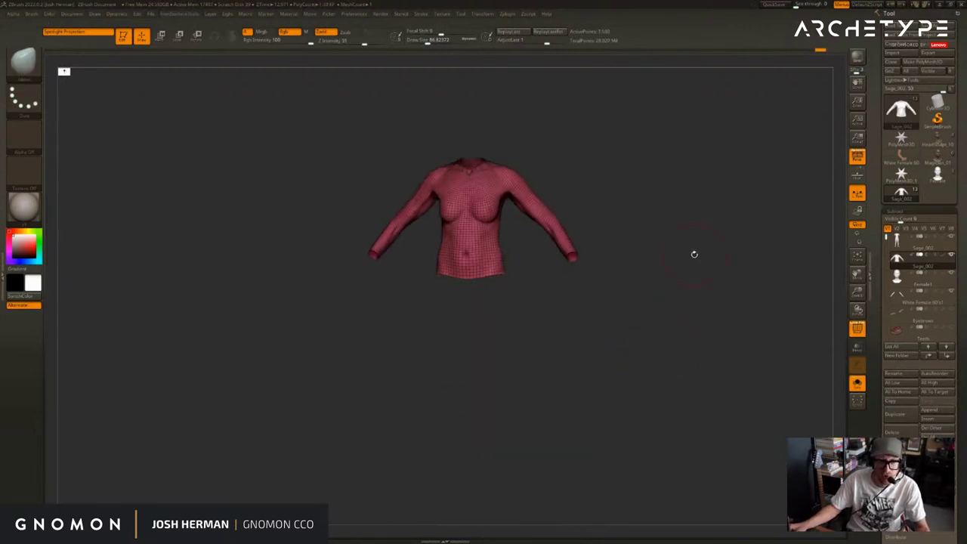
pyautogui.keyDown('ctrl'); pyautogui.keyDown('shift'); pyautogui.click(694, 255); pyautogui.keyUp('shift'); pyautogui.keyUp('ctrl')
pyautogui.press('f')
pyautogui.keyDown('ctrl'); pyautogui.moveTo(748, 266); pyautogui.dragTo(746, 276, button='right'); pyautogui.keyUp('ctrl')
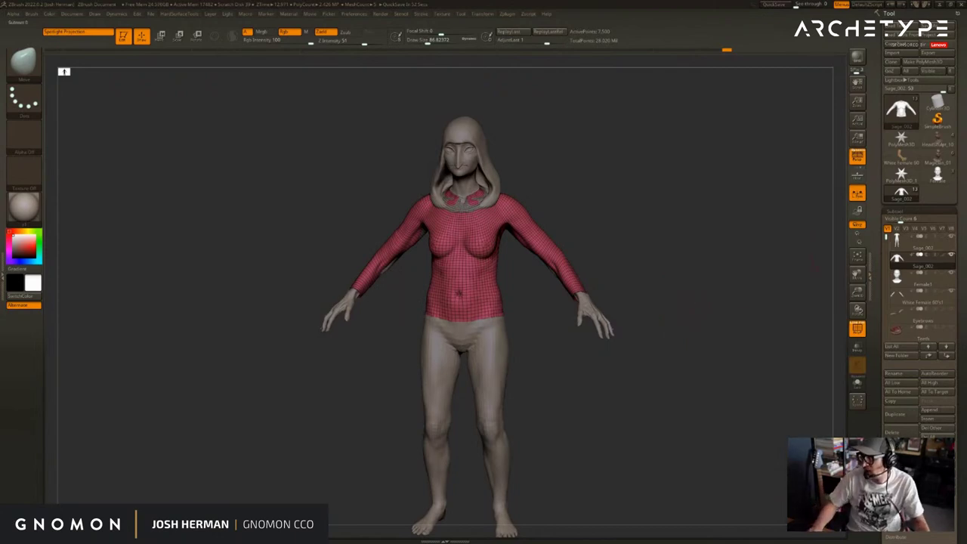
pyautogui.moveTo(899, 241)
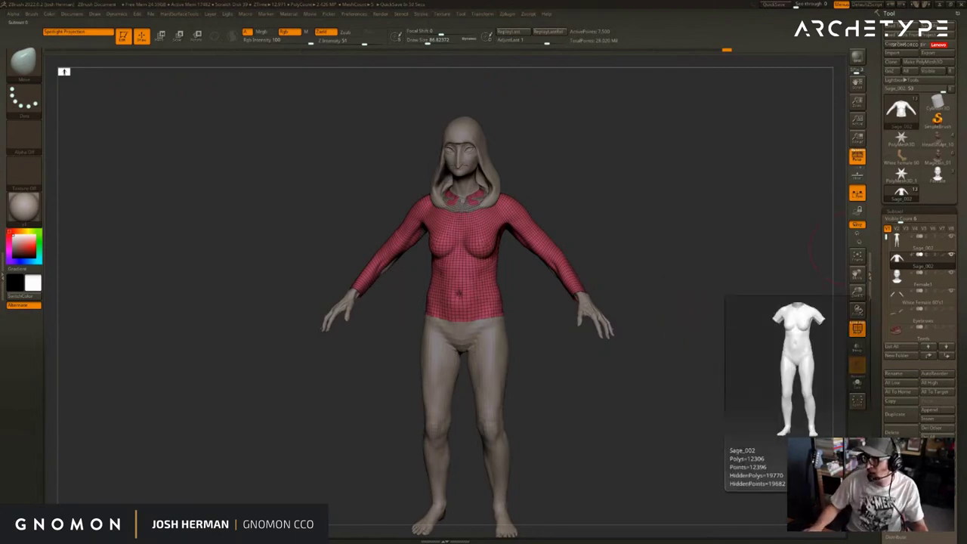
# Switch to the browser and open The Caregiver - Archetype artwork from the ArtStation portfolio
pyautogui.hotkey('alt', 'Tab')
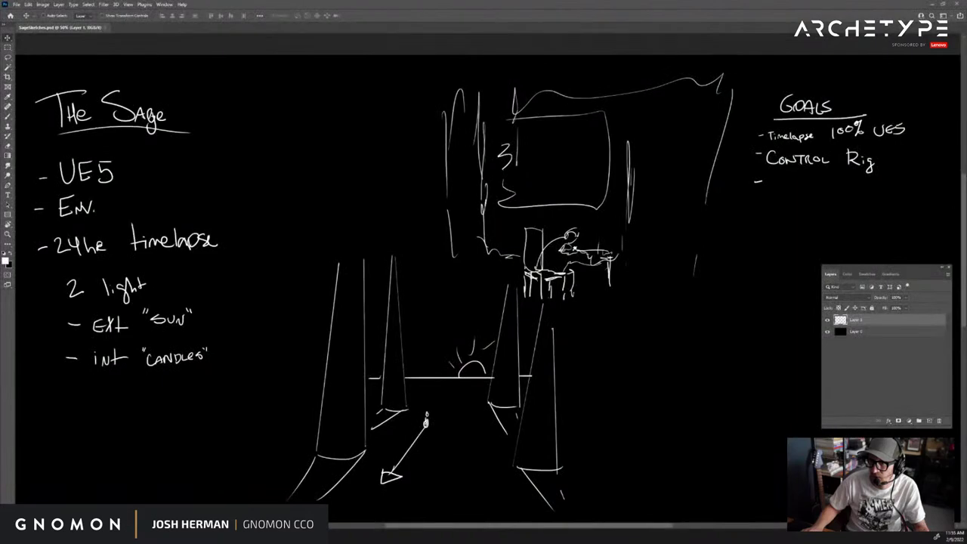
pyautogui.hotkey('alt', 'Tab')
pyautogui.click(143, 85)
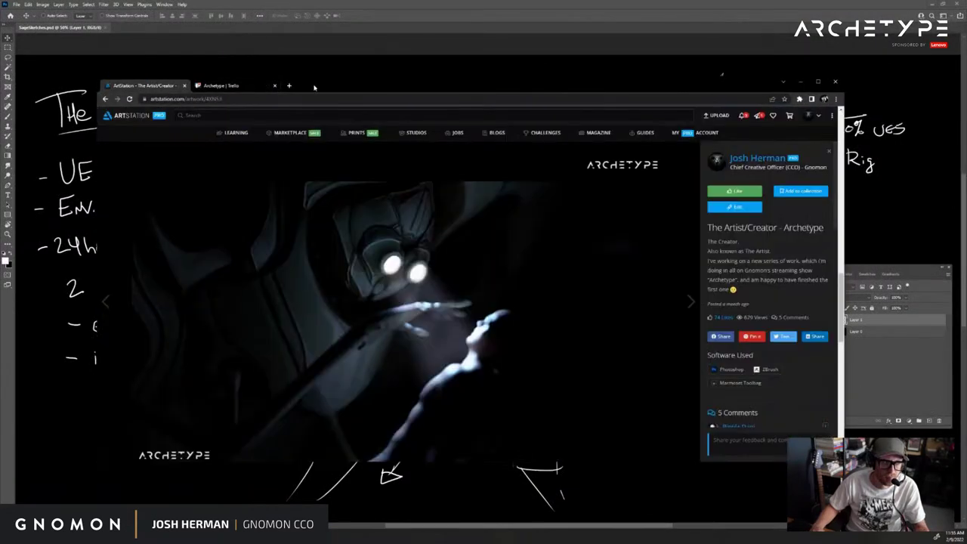
pyautogui.doubleClick(315, 86)
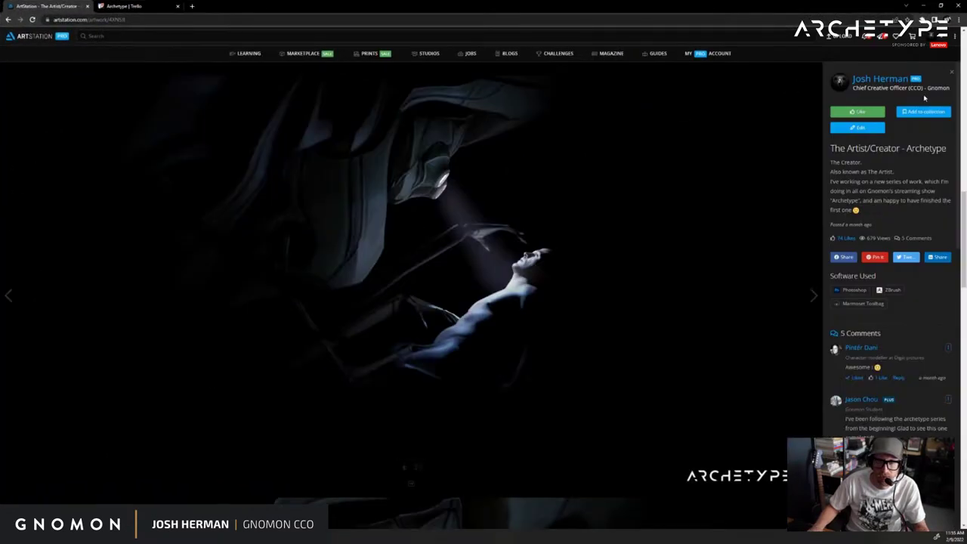
pyautogui.click(949, 76)
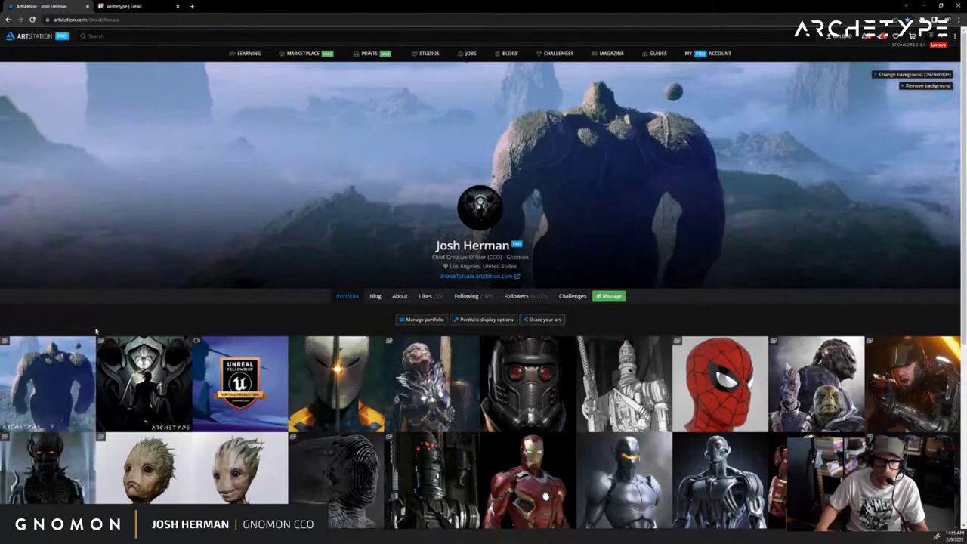
pyautogui.click(54, 396)
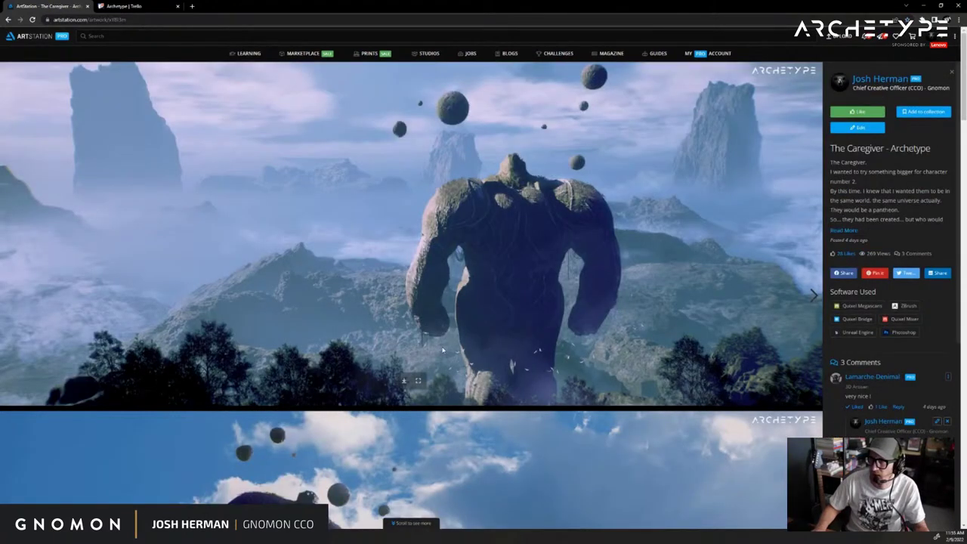
# Look through the images of The Caregiver artwork and put the browser window away
pyautogui.scroll(-7, 510, 368)
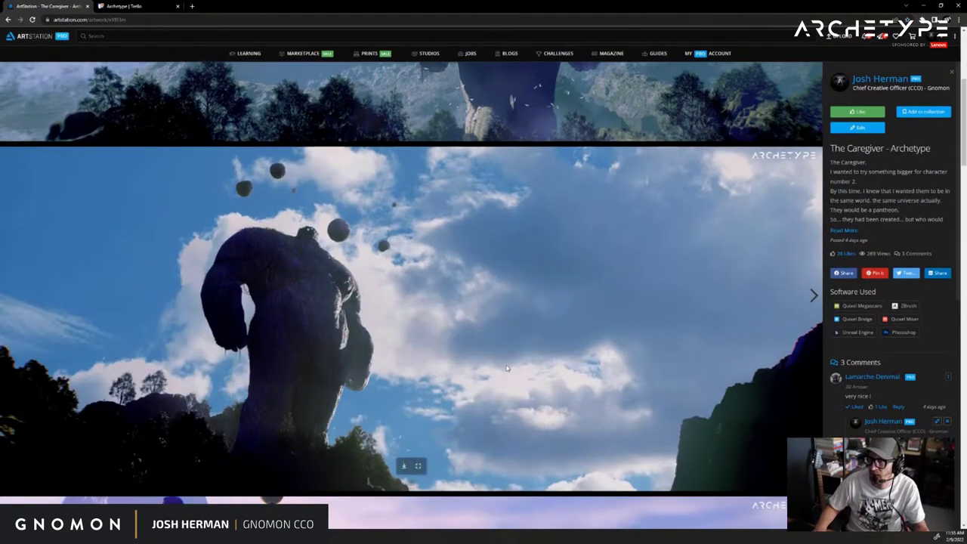
pyautogui.scroll(-8, 507, 367)
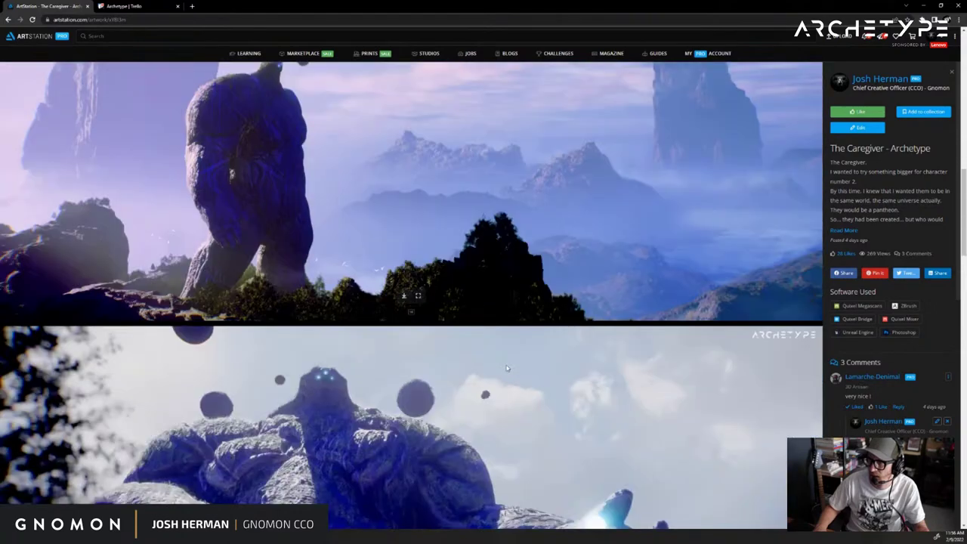
pyautogui.scroll(-5, 506, 367)
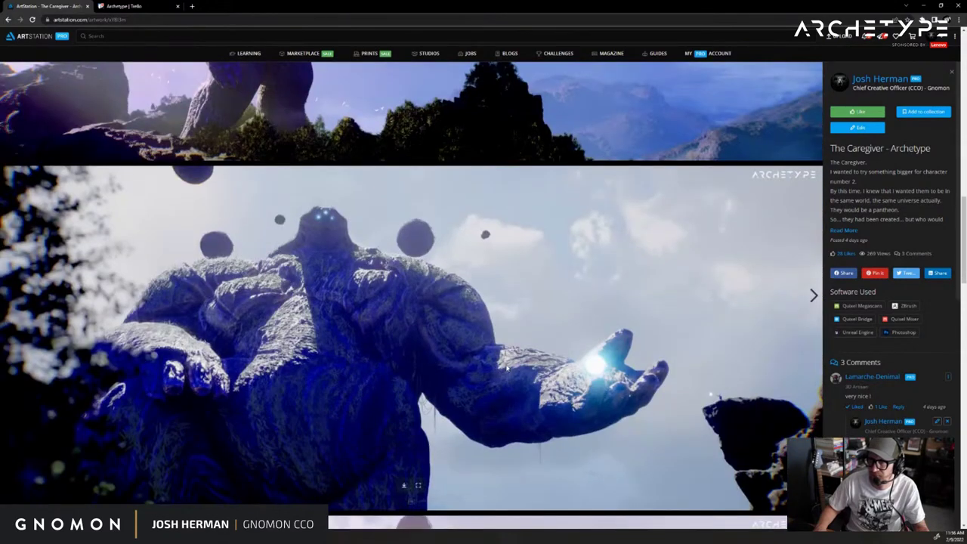
pyautogui.scroll(-5, 510, 368)
pyautogui.doubleClick(798, 3)
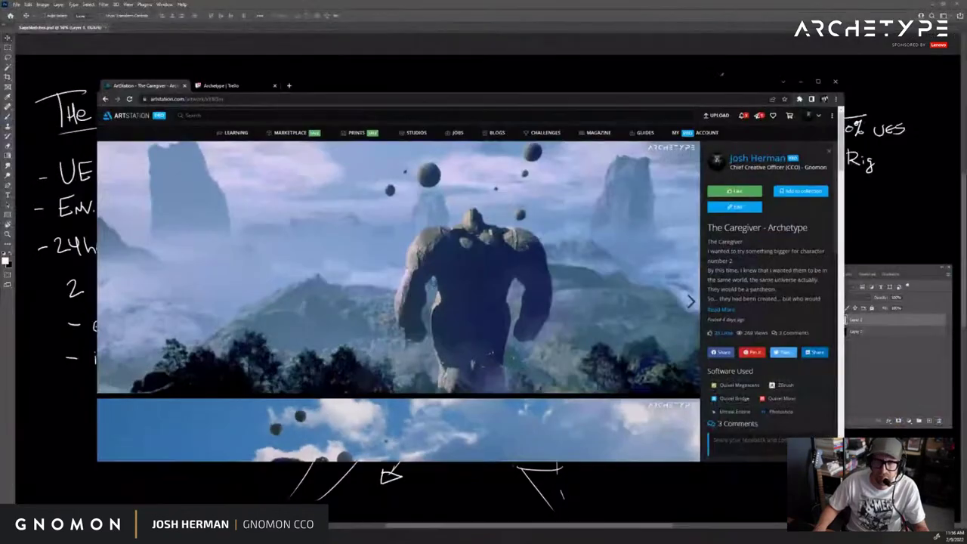
pyautogui.click(768, 6)
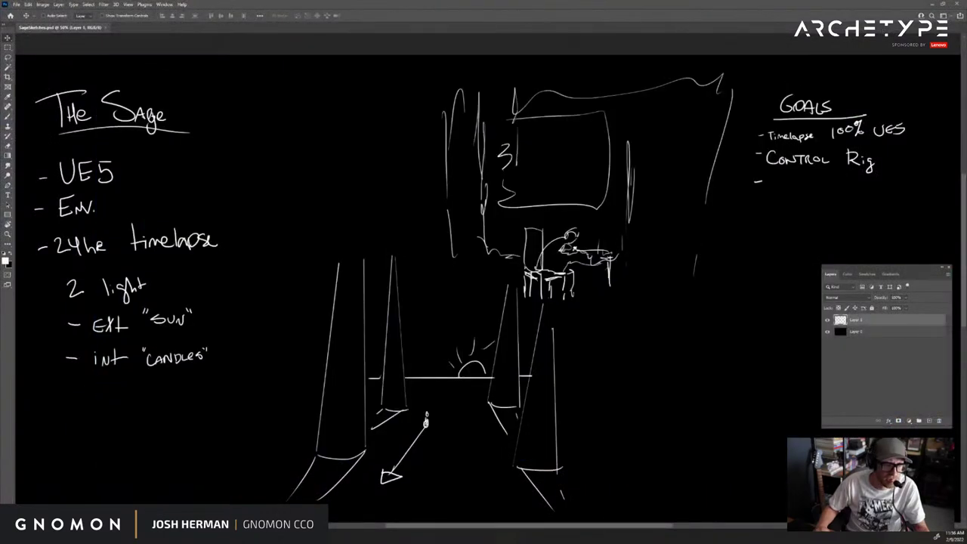
# Switch back to ZBrush and pull the shirt's hem down and outward over the hips with a larger Move brush
pyautogui.hotkey('alt', 'Tab')
pyautogui.moveTo(662, 243); pyautogui.dragTo(672, 237)
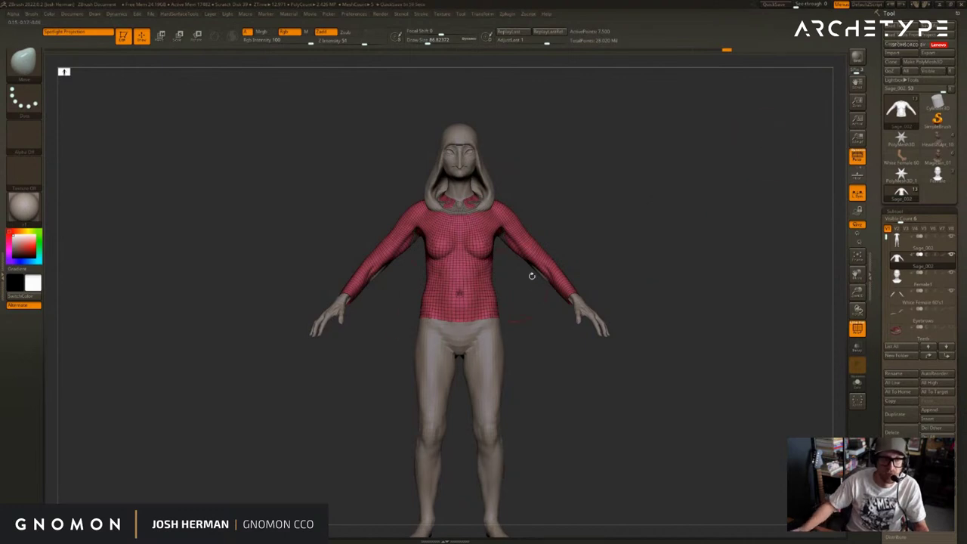
pyautogui.moveTo(532, 275); pyautogui.dragTo(473, 265)
pyautogui.moveTo(558, 255); pyautogui.dragTo(593, 245)
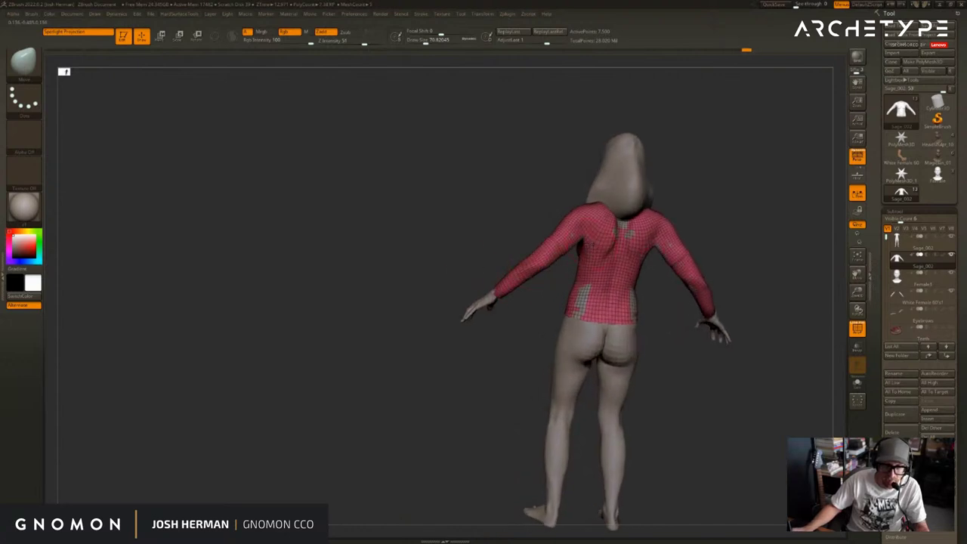
pyautogui.keyDown('shift'); pyautogui.moveTo(696, 223); pyautogui.dragTo(683, 250); pyautogui.keyUp('shift')
pyautogui.moveTo(635, 310)
pyautogui.mouseDown()
pyautogui.moveTo(647, 336)
pyautogui.moveTo(609, 346)
pyautogui.moveTo(609, 332)
pyautogui.moveTo(611, 345)
pyautogui.mouseUp()
pyautogui.press('s')
pyautogui.press('s')
pyautogui.moveTo(680, 275)
pyautogui.mouseDown()
pyautogui.moveTo(637, 266)
pyautogui.moveTo(662, 336)
pyautogui.mouseUp()
pyautogui.press('s')
pyautogui.moveTo(617, 267); pyautogui.dragTo(604, 267)
pyautogui.keyDown('shift'); pyautogui.moveTo(710, 257); pyautogui.dragTo(652, 256); pyautogui.keyUp('shift')
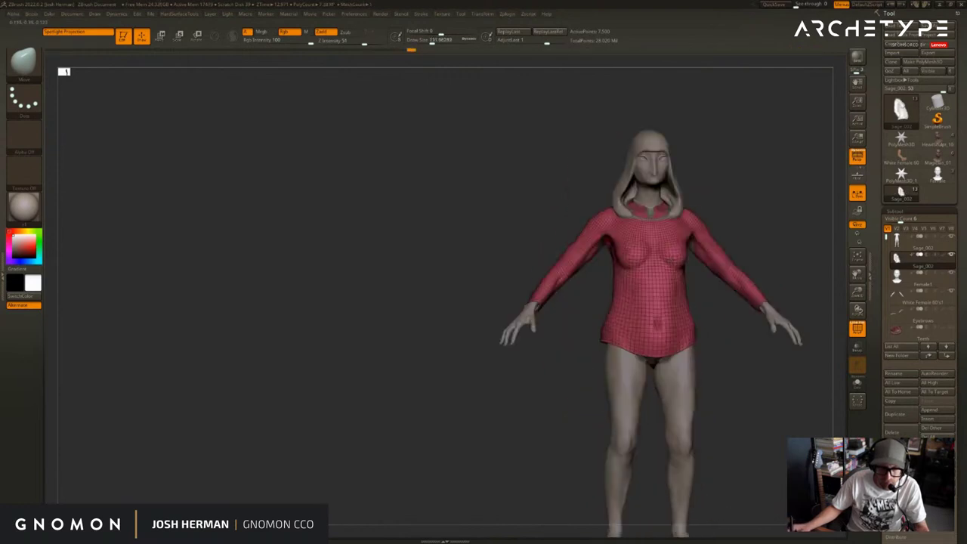
pyautogui.moveTo(760, 221)
pyautogui.keyDown('alt'); pyautogui.mouseDown()
pyautogui.moveTo(668, 222)
pyautogui.moveTo(720, 229)
pyautogui.moveTo(695, 244)
pyautogui.moveTo(699, 274)
pyautogui.moveTo(782, 306)
pyautogui.mouseUp(); pyautogui.keyUp('alt')
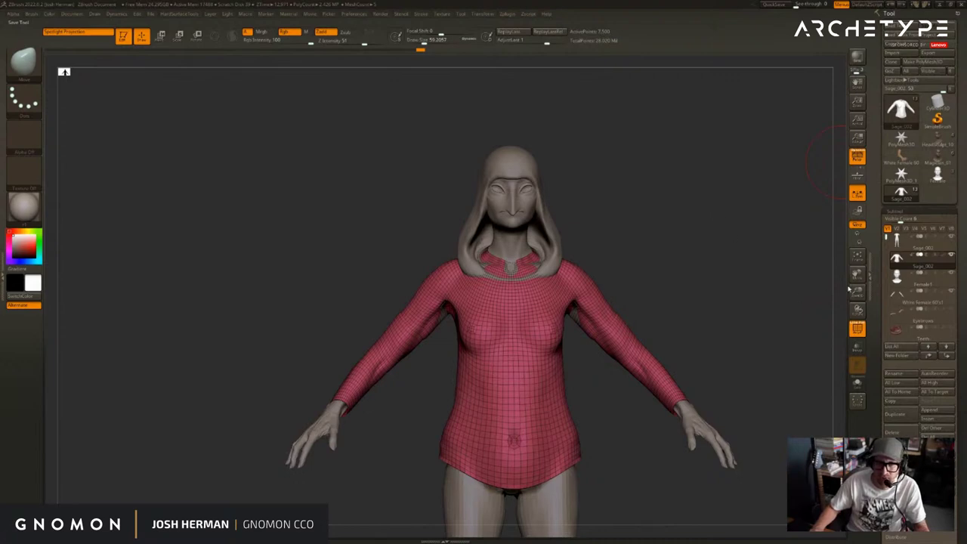
# Turn off the polygroup wireframe display and store a morph target for the shirt
pyautogui.moveTo(734, 250)
pyautogui.mouseDown()
pyautogui.moveTo(824, 299)
pyautogui.moveTo(741, 292)
pyautogui.moveTo(728, 244)
pyautogui.mouseUp()
pyautogui.hotkey('shift', 'f')
pyautogui.hotkey('shift', 'f')
pyautogui.hotkey('shift', 'f')
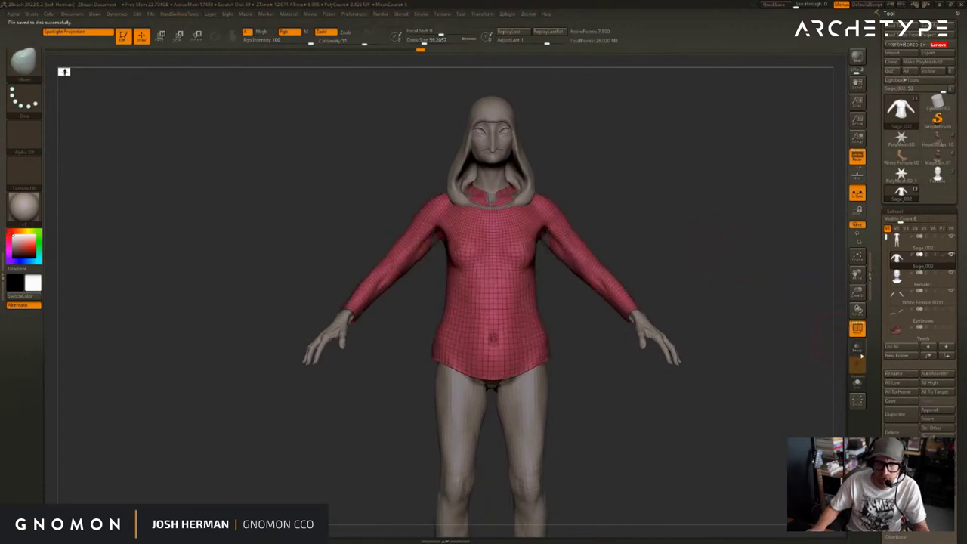
pyautogui.moveTo(907, 350); pyautogui.dragTo(923, 218)
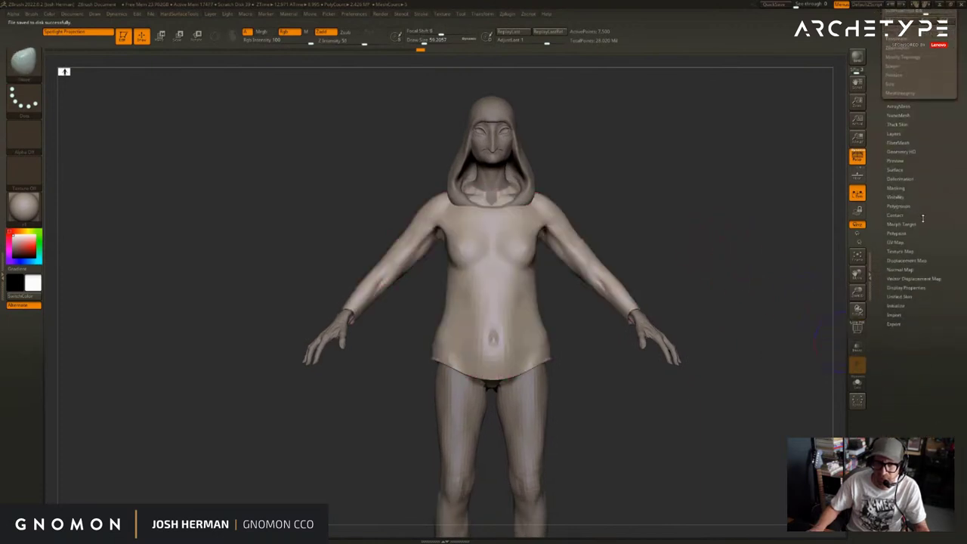
pyautogui.click(913, 224)
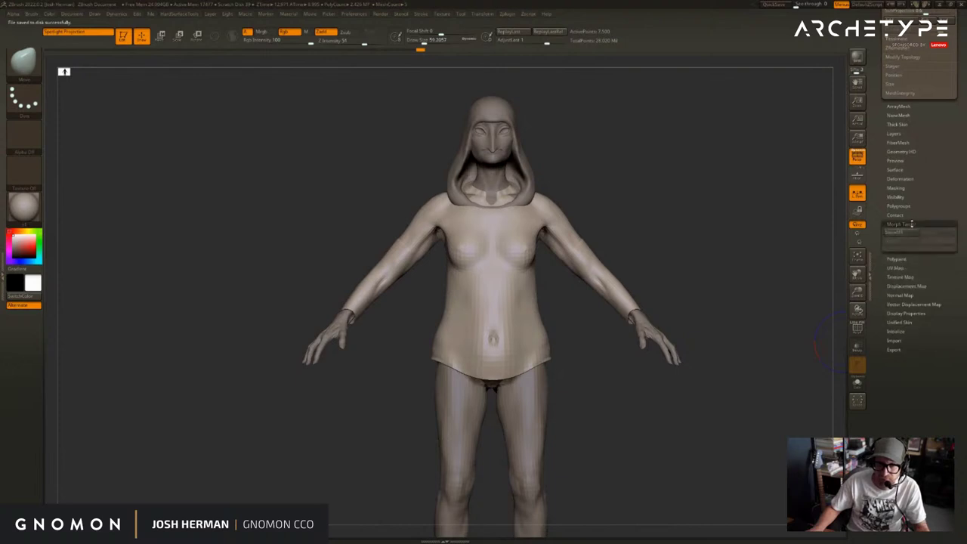
pyautogui.click(909, 230)
# Bring up the Dynamics settings for simulating the shirt as cloth
pyautogui.moveTo(881, 231); pyautogui.dragTo(840, 275)
pyautogui.moveTo(198, 138); pyautogui.dragTo(227, 138)
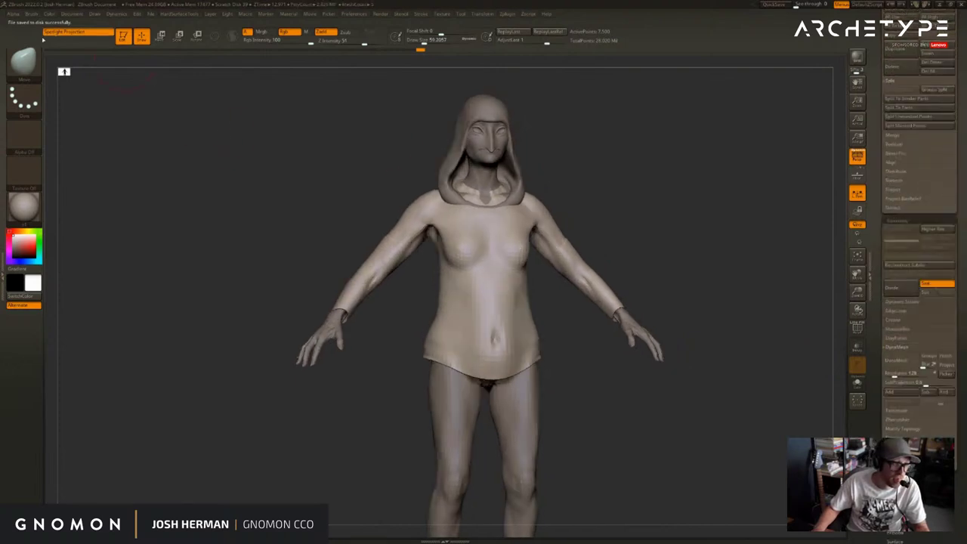
pyautogui.click(111, 15)
pyautogui.click(110, 23)
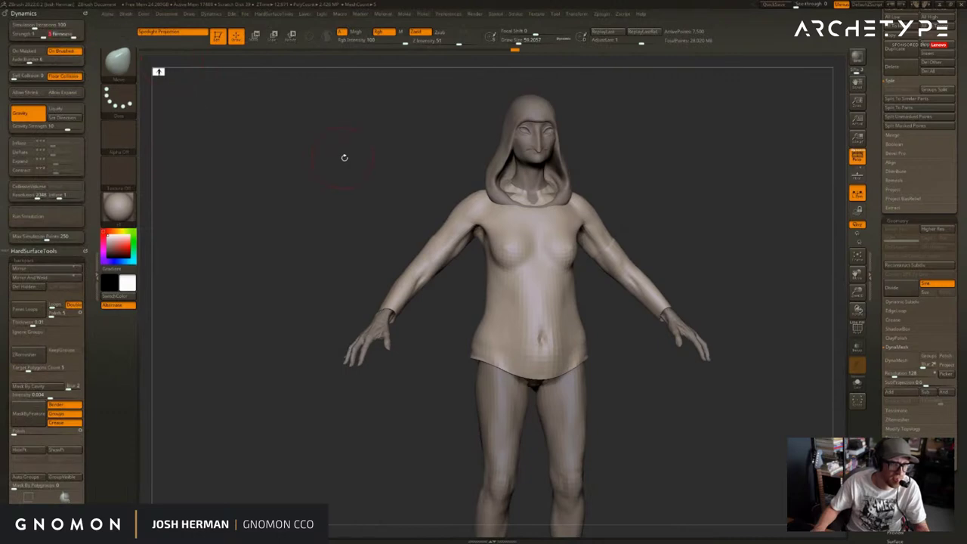
# Paint a soft mask around the shirt's neckline and shoulders and invert the mask
pyautogui.keyDown('alt'); pyautogui.moveTo(322, 153); pyautogui.dragTo(311, 161); pyautogui.keyUp('alt')
pyautogui.moveTo(516, 204)
pyautogui.keyDown('ctrl'); pyautogui.mouseDown()
pyautogui.moveTo(480, 201)
pyautogui.moveTo(507, 215)
pyautogui.mouseUp(); pyautogui.keyUp('ctrl')
pyautogui.keyDown('ctrl'); pyautogui.click(496, 205); pyautogui.keyUp('ctrl')
pyautogui.keyDown('ctrl'); pyautogui.click(395, 174); pyautogui.keyUp('ctrl')
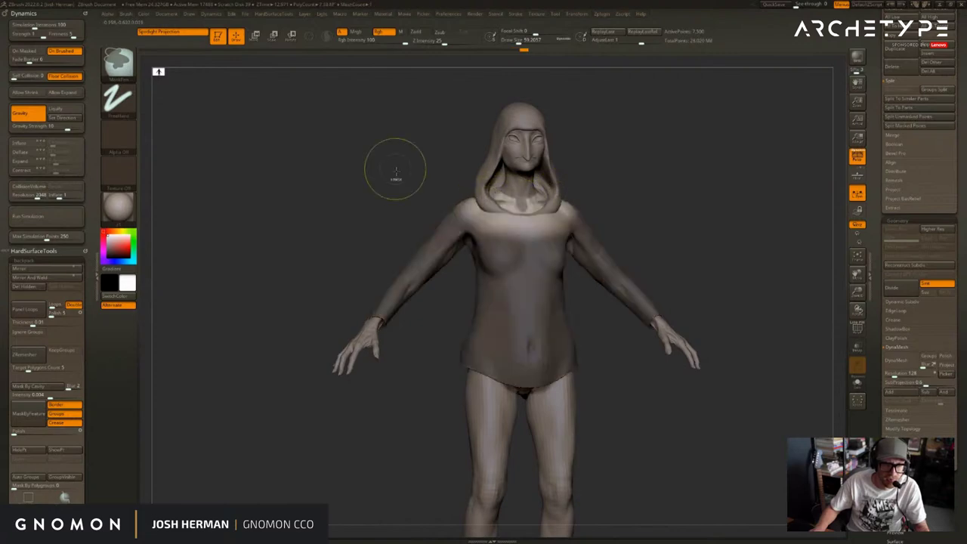
pyautogui.keyDown('ctrl'); pyautogui.click(423, 184); pyautogui.keyUp('ctrl')
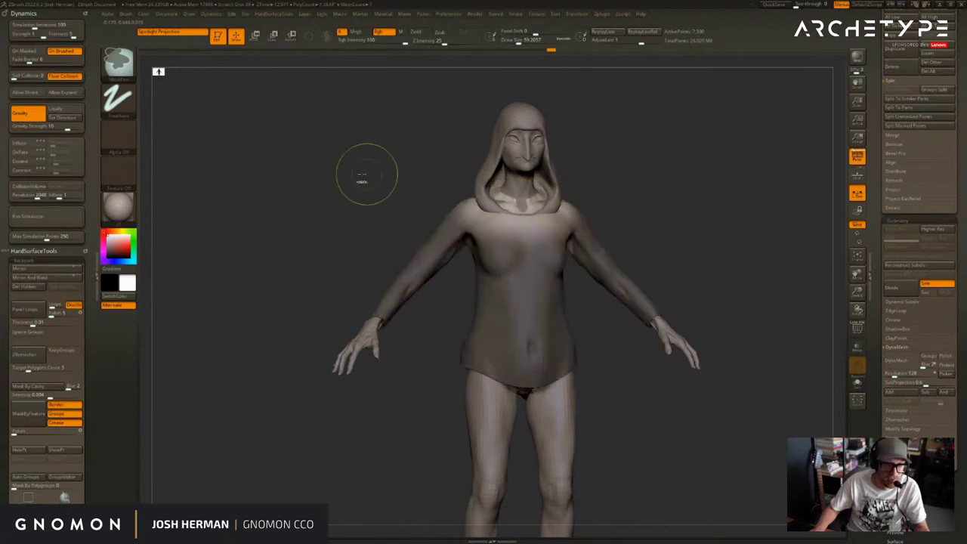
pyautogui.moveTo(320, 173); pyautogui.dragTo(300, 172)
pyautogui.hotkey('ctrl', 'z')
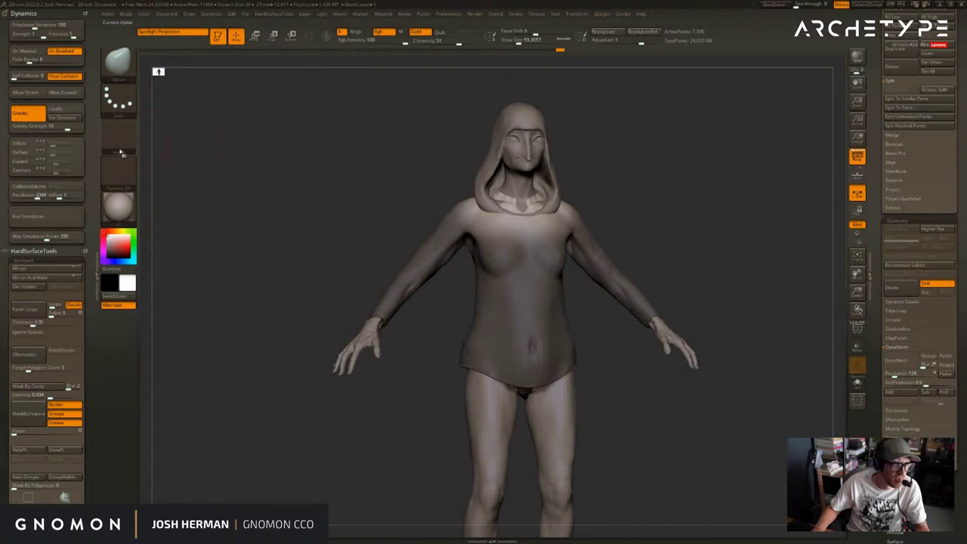
# Test the cloth simulation on the shirt, undo the results, and invert the mask so the neckline and shoulders stay protected
pyautogui.click(61, 217)
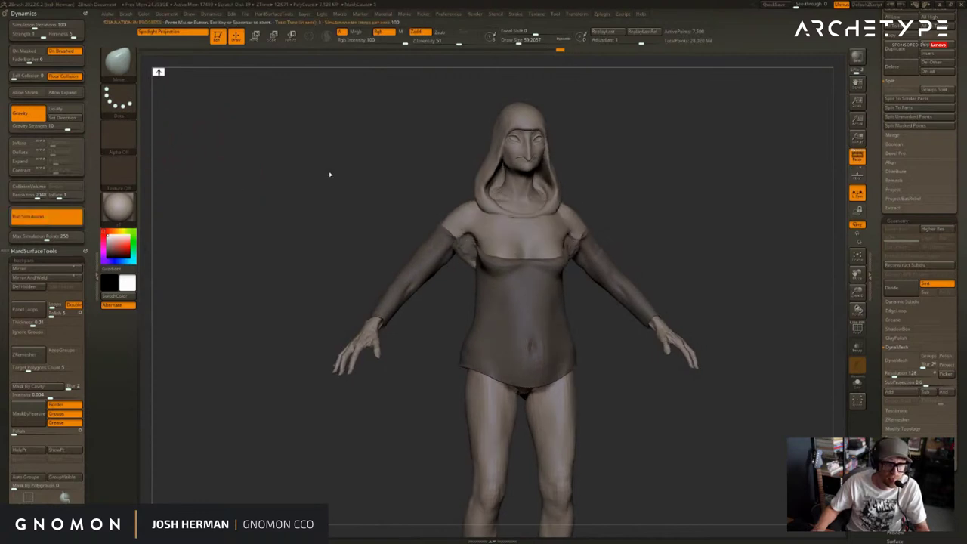
pyautogui.hotkey('ctrl', 'z')
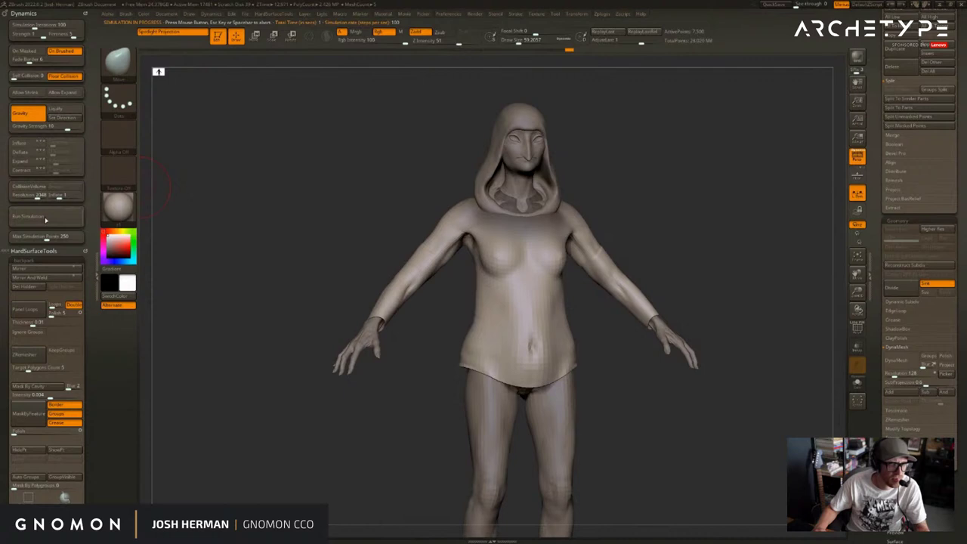
pyautogui.click(45, 217)
pyautogui.hotkey('ctrl', 'z')
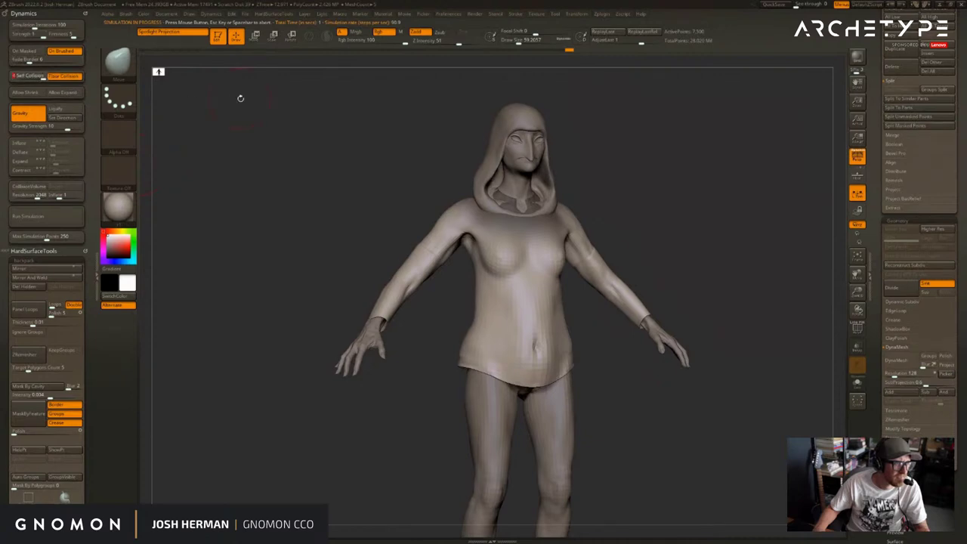
# Raise Self Collision to 4, activate the Collision Volume, and simulate the shirt over the body
pyautogui.click(47, 217)
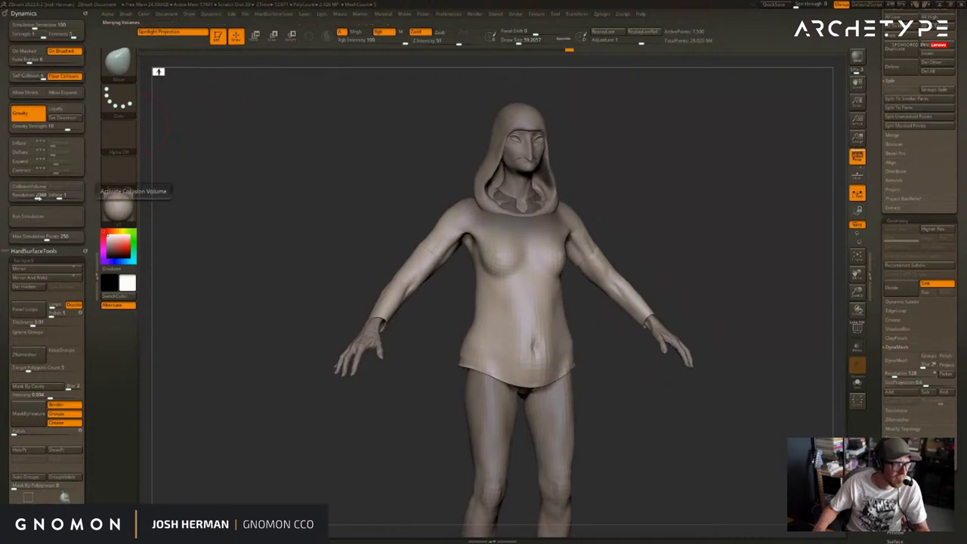
pyautogui.click(47, 216)
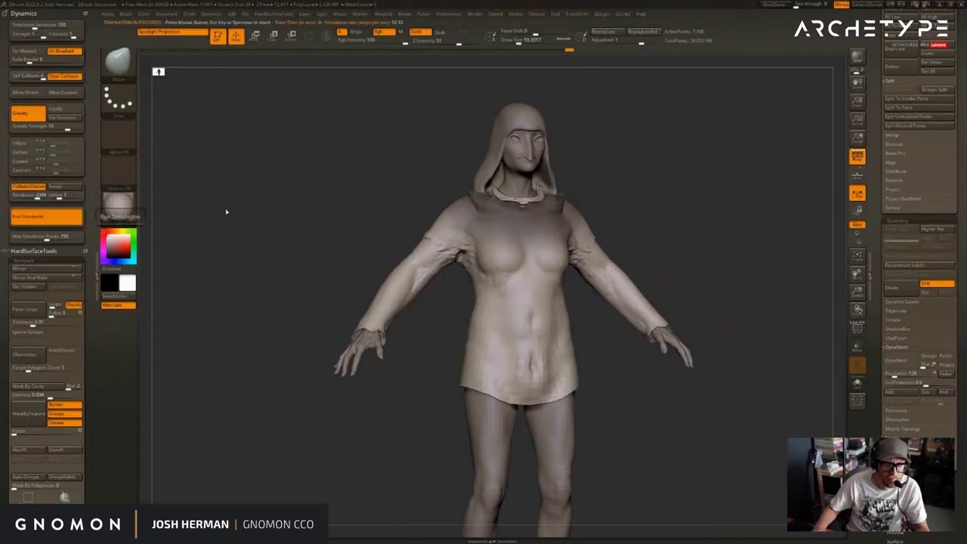
pyautogui.click(318, 201)
pyautogui.moveTo(325, 200); pyautogui.dragTo(633, 216)
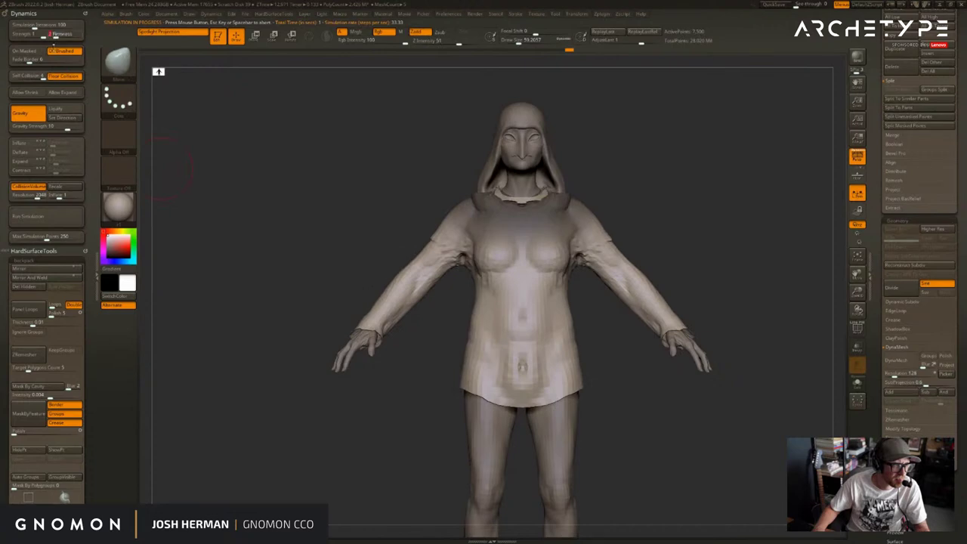
# Try simulating the shirt with Firmness 2 and undo the drape
pyautogui.click(46, 218)
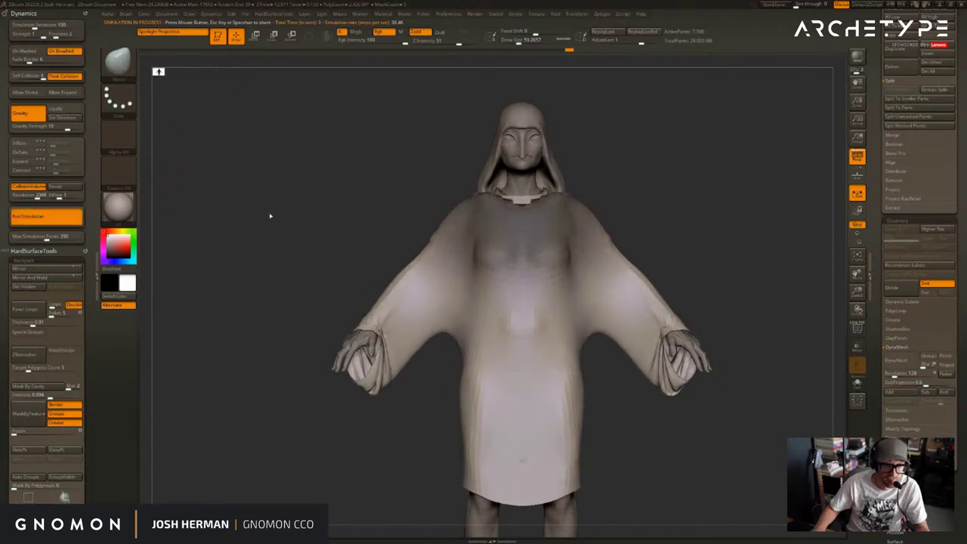
pyautogui.moveTo(269, 216)
pyautogui.mouseDown()
pyautogui.moveTo(285, 177)
pyautogui.moveTo(544, 189)
pyautogui.mouseUp()
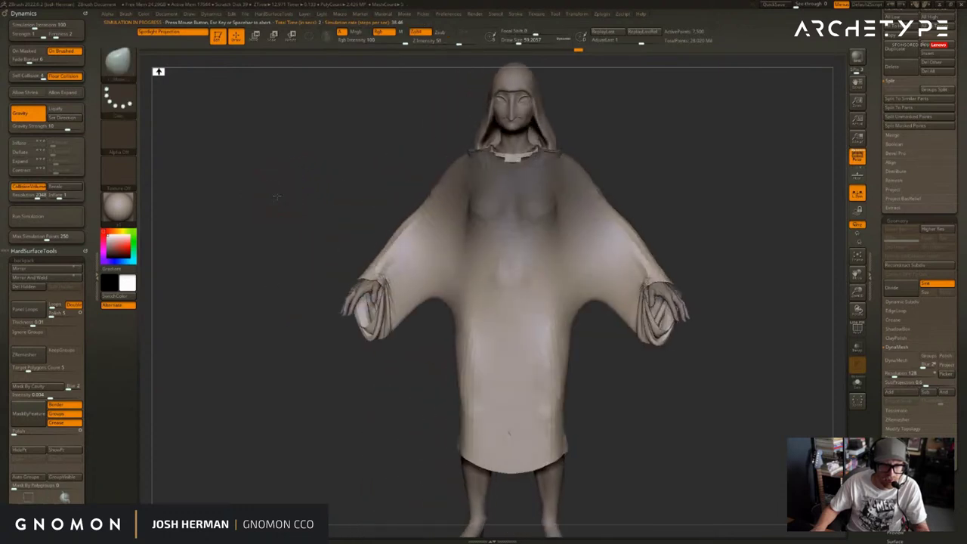
pyautogui.moveTo(665, 387); pyautogui.dragTo(714, 385)
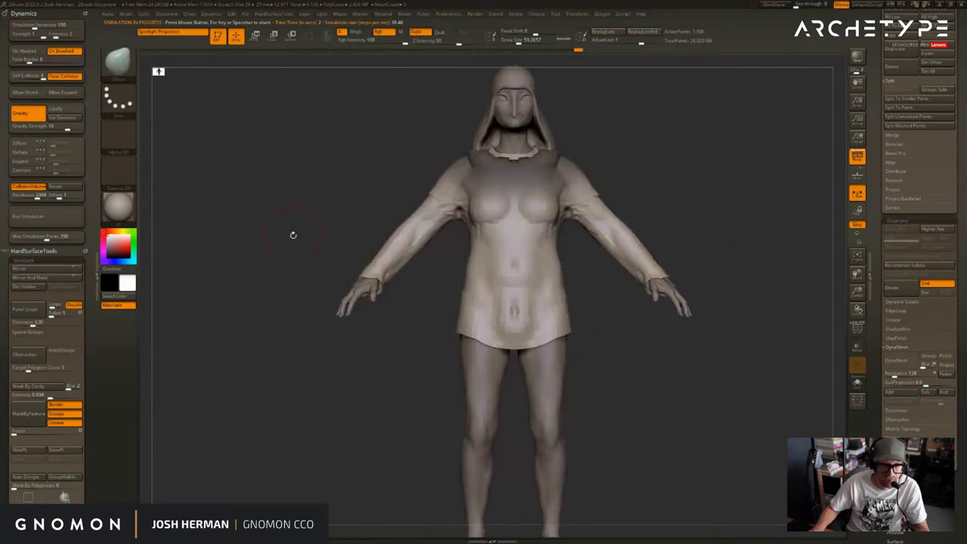
pyautogui.hotkey('ctrl', 'z')
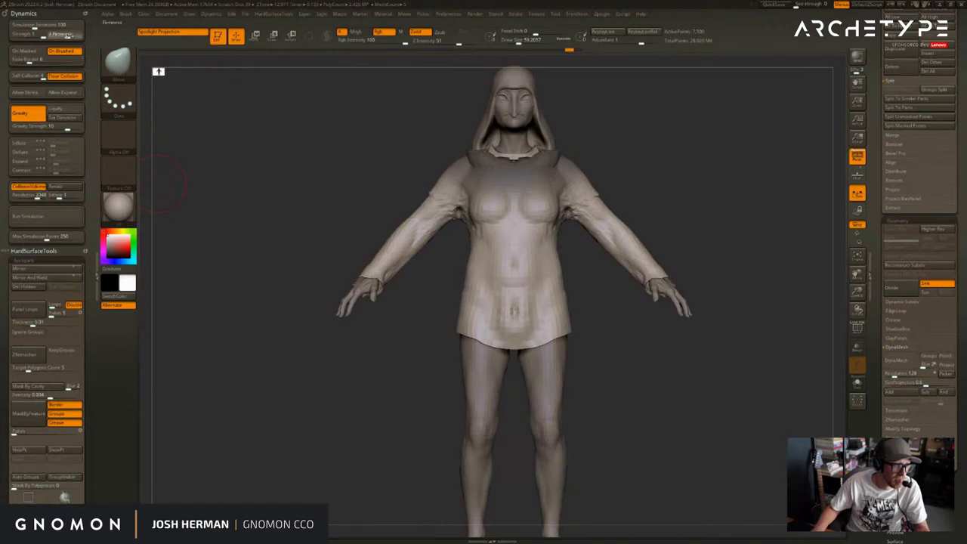
# Set Firmness to 4, test the simulation, and push the sleeves up to mid-forearm with a large Move brush
pyautogui.click(57, 218)
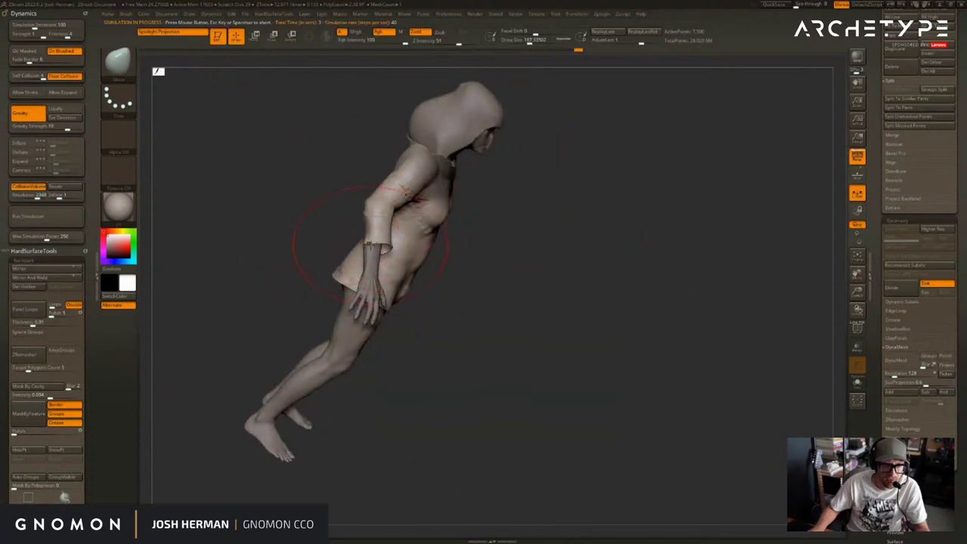
pyautogui.keyDown('shift'); pyautogui.moveTo(326, 220); pyautogui.dragTo(273, 216); pyautogui.keyUp('shift')
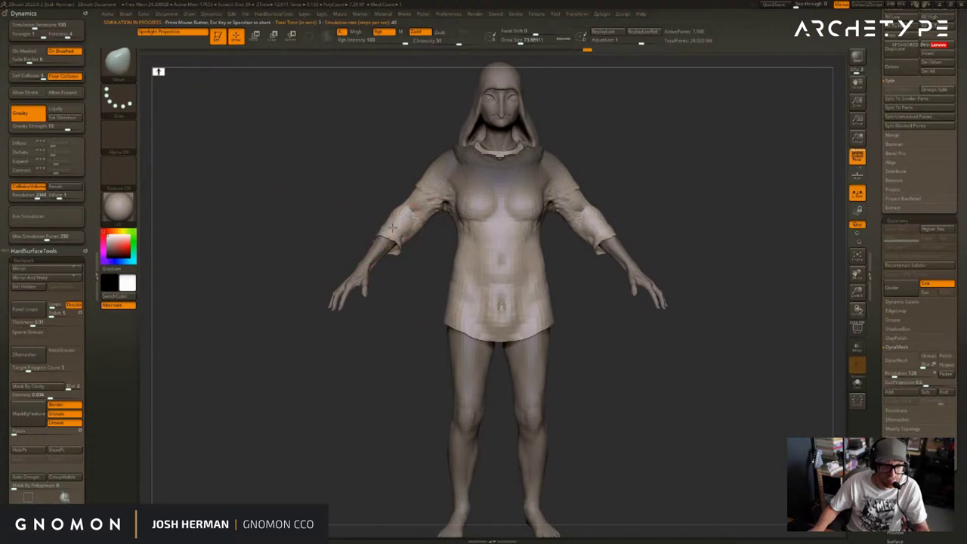
pyautogui.click(400, 214)
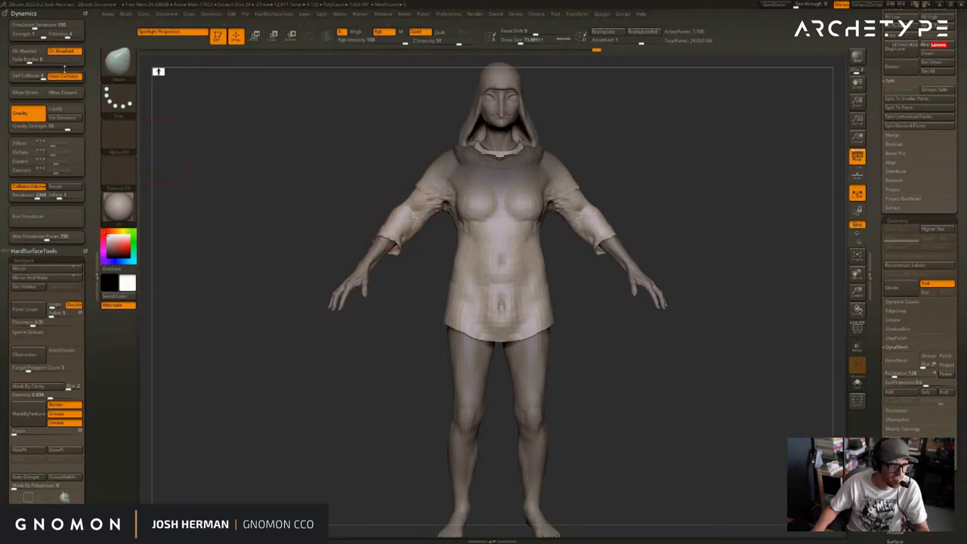
pyautogui.keyDown('shift'); pyautogui.moveTo(258, 147); pyautogui.dragTo(186, 177); pyautogui.keyUp('shift')
# Try simulating the shirt with the pushed-up sleeves, undo it, and mask the sleeve cuffs
pyautogui.click(62, 217)
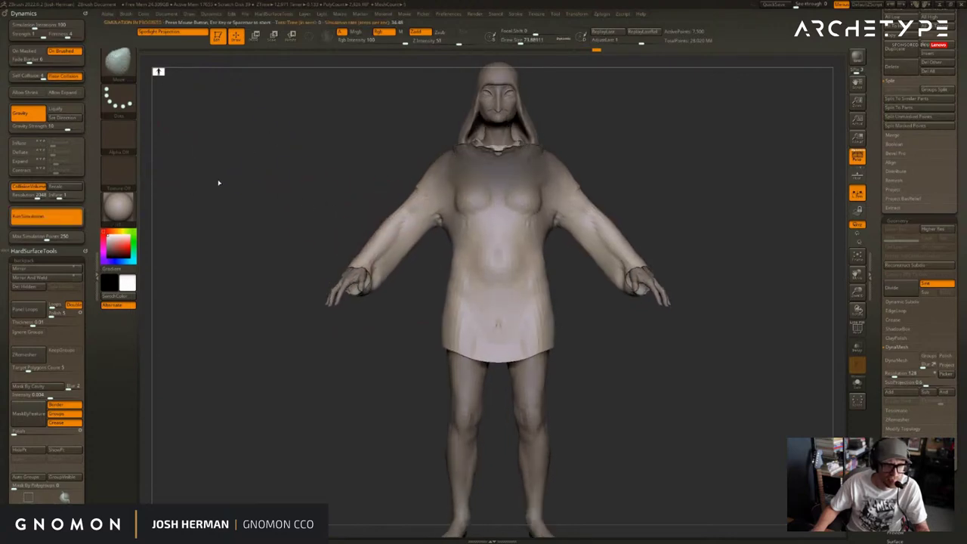
pyautogui.moveTo(248, 179); pyautogui.dragTo(303, 204)
pyautogui.moveTo(365, 259)
pyautogui.keyDown('ctrl'); pyautogui.mouseDown()
pyautogui.moveTo(389, 235)
pyautogui.moveTo(392, 248)
pyautogui.mouseUp(); pyautogui.keyUp('ctrl')
pyautogui.press('b')
pyautogui.press('s')
pyautogui.press('t')
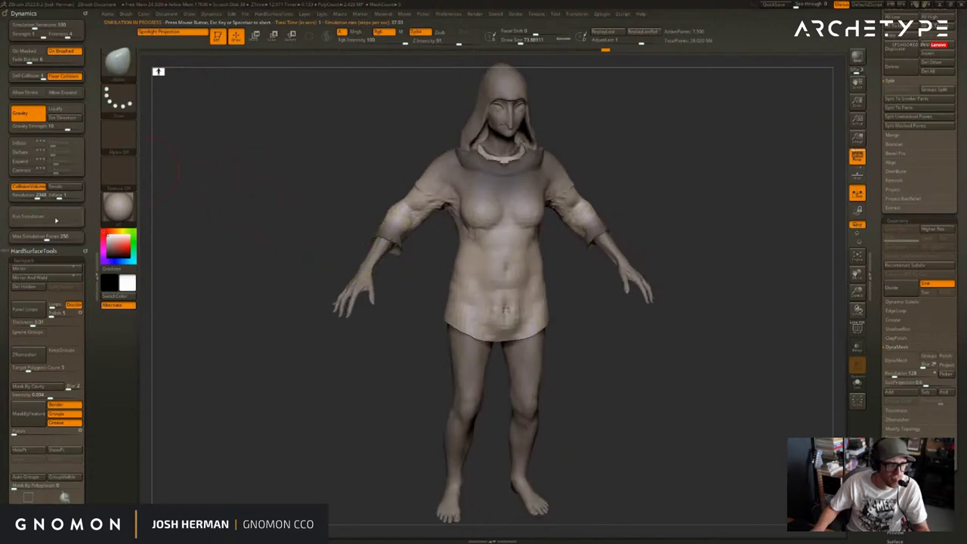
# Try simulating with the cuffs masked and the Collision Volume Inflate at 0, and undo the results
pyautogui.click(55, 219)
pyautogui.click(61, 190)
pyautogui.moveTo(195, 205); pyautogui.dragTo(164, 201)
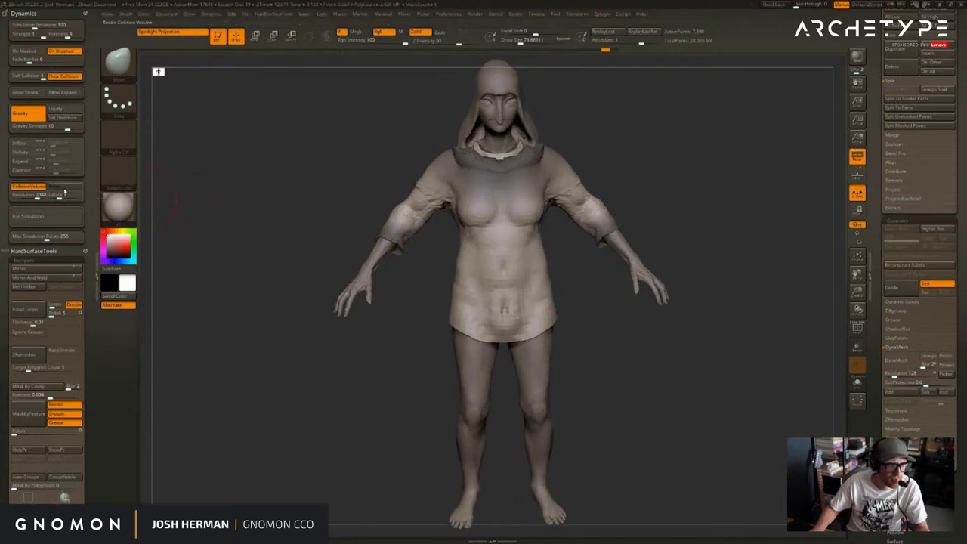
pyautogui.write('0')
pyautogui.press('Return')
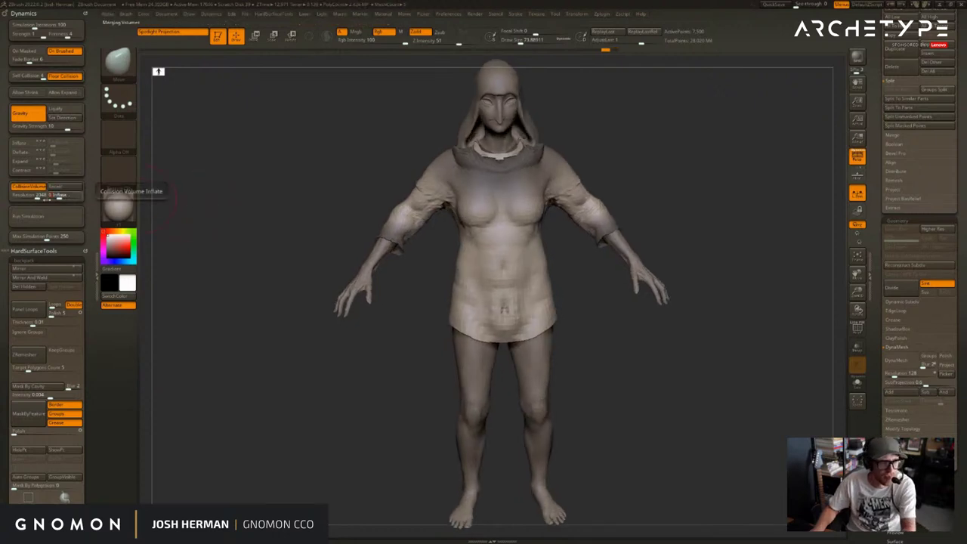
pyautogui.click(55, 216)
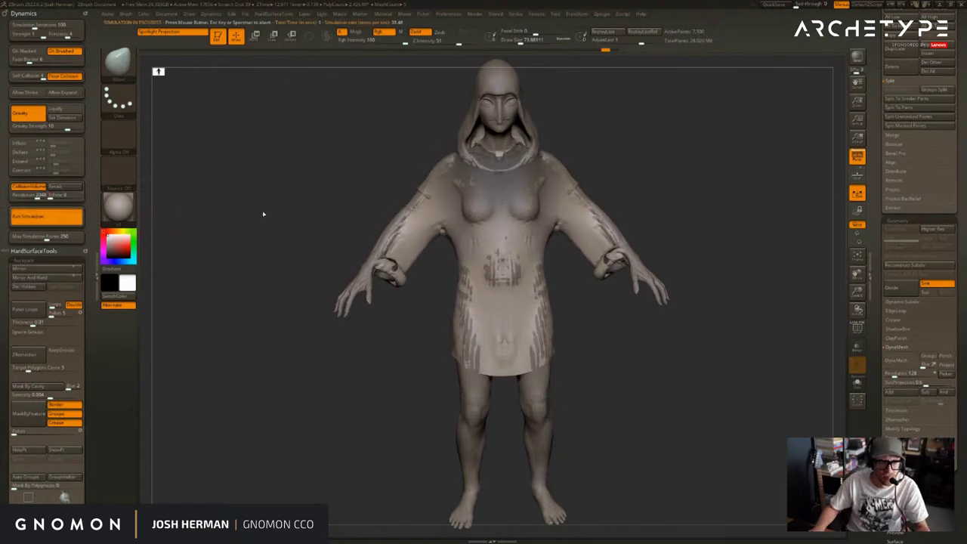
pyautogui.hotkey('ctrl', 'z')
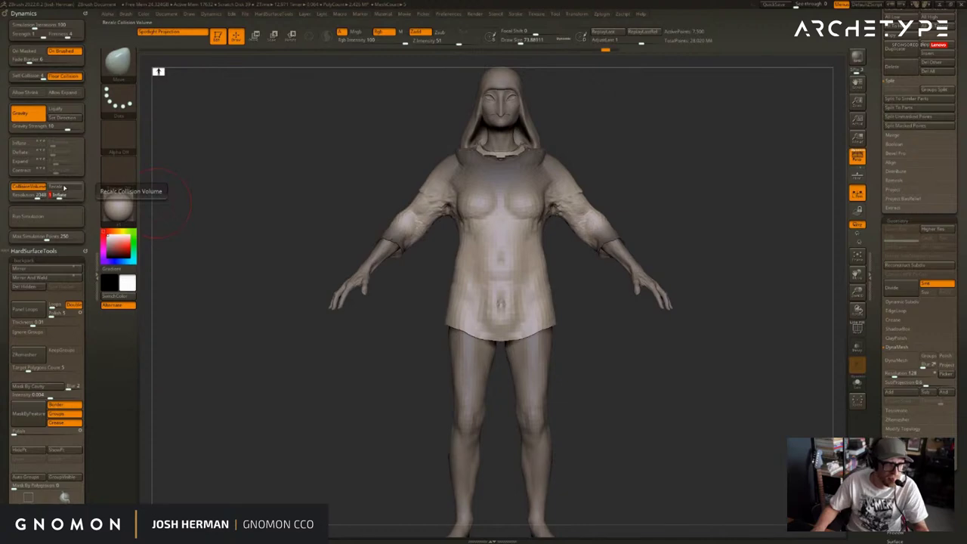
# Recalculate the collision volume with Inflate 1, unmask the sleeve cuffs, and simulate the shirt again
pyautogui.click(61, 217)
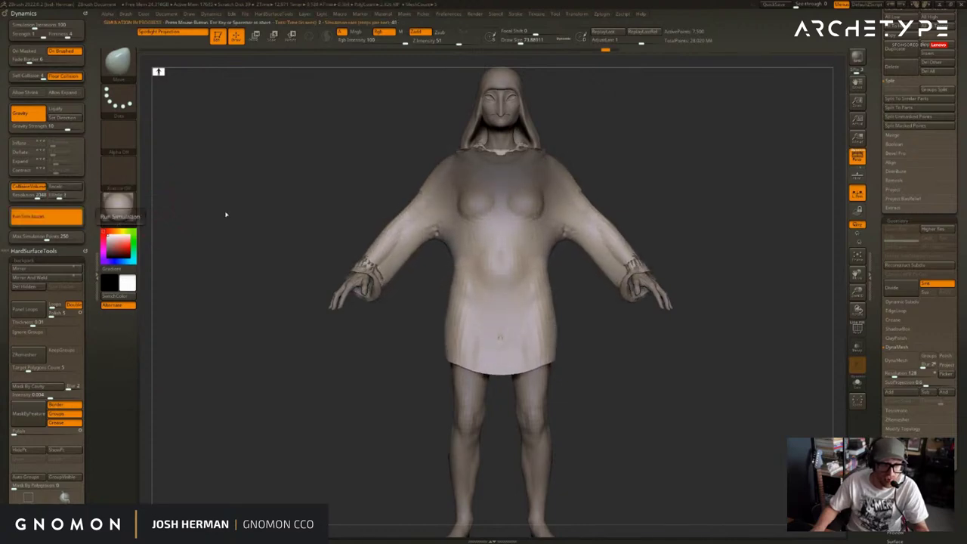
pyautogui.keyDown('ctrl'); pyautogui.moveTo(319, 219); pyautogui.dragTo(420, 295); pyautogui.keyUp('ctrl')
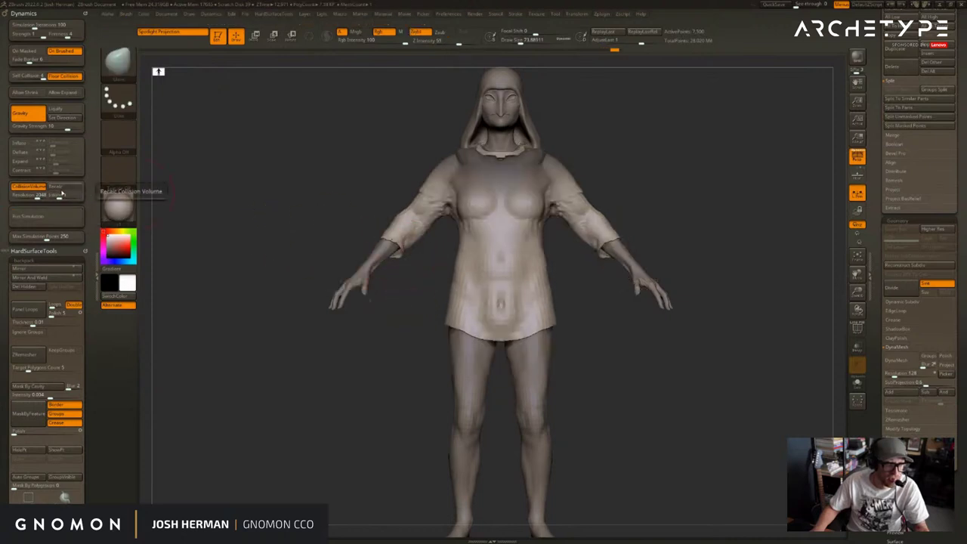
pyautogui.click(54, 216)
pyautogui.click(292, 207)
pyautogui.moveTo(277, 208); pyautogui.dragTo(328, 215)
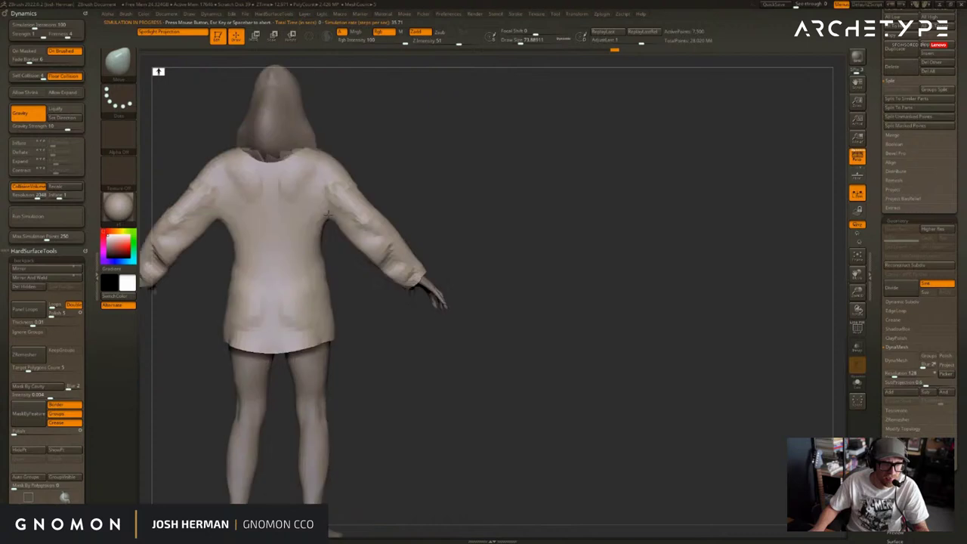
pyautogui.keyDown('alt'); pyautogui.moveTo(472, 197); pyautogui.dragTo(652, 193); pyautogui.keyUp('alt')
# Mask the shirt's upper torso and sleeves with a softened edge at the waist, leaving the lower part free
pyautogui.moveTo(662, 114)
pyautogui.keyDown('ctrl'); pyautogui.mouseDown()
pyautogui.moveTo(529, 201)
pyautogui.moveTo(504, 244)
pyautogui.moveTo(380, 212)
pyautogui.moveTo(347, 233)
pyautogui.mouseUp(); pyautogui.keyUp('ctrl')
pyautogui.keyDown('ctrl'); pyautogui.moveTo(670, 200); pyautogui.dragTo(527, 301); pyautogui.keyUp('ctrl')
pyautogui.moveTo(529, 317); pyautogui.dragTo(318, 206)
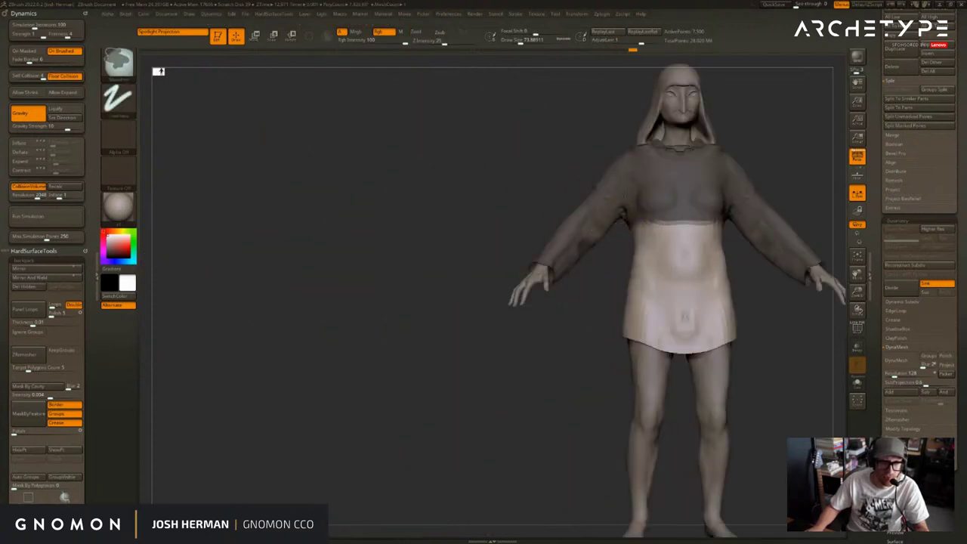
pyautogui.keyDown('ctrl'); pyautogui.click(582, 198); pyautogui.keyUp('ctrl')
pyautogui.keyDown('alt'); pyautogui.moveTo(498, 192); pyautogui.dragTo(364, 182); pyautogui.keyUp('alt')
pyautogui.keyDown('ctrl'); pyautogui.click(370, 178); pyautogui.keyUp('ctrl')
pyautogui.keyDown('ctrl'); pyautogui.click(500, 191); pyautogui.keyUp('ctrl')
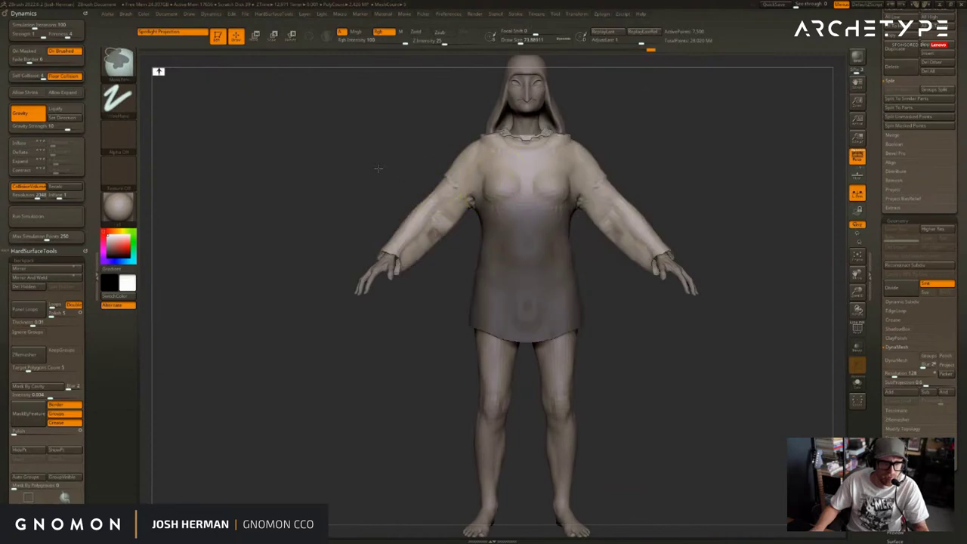
pyautogui.keyDown('ctrl'); pyautogui.click(380, 169); pyautogui.keyUp('ctrl')
# Simulate the unmasked lower part with Firmness 2 until it hangs below the knees like a robe, and clear the mask
pyautogui.click(50, 217)
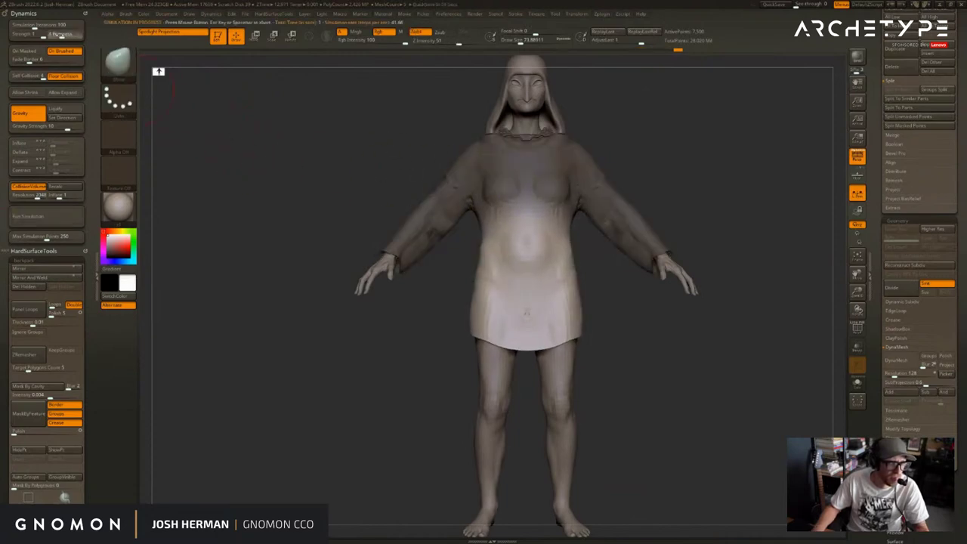
pyautogui.click(50, 217)
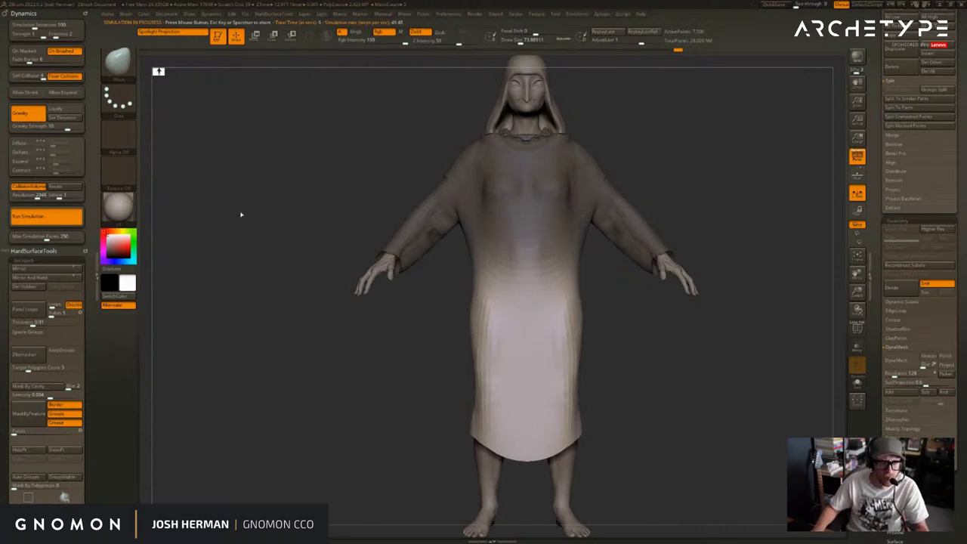
pyautogui.click(275, 210)
pyautogui.moveTo(277, 209)
pyautogui.keyDown('alt'); pyautogui.mouseDown()
pyautogui.moveTo(299, 196)
pyautogui.moveTo(262, 242)
pyautogui.moveTo(278, 205)
pyautogui.mouseUp(); pyautogui.keyUp('alt')
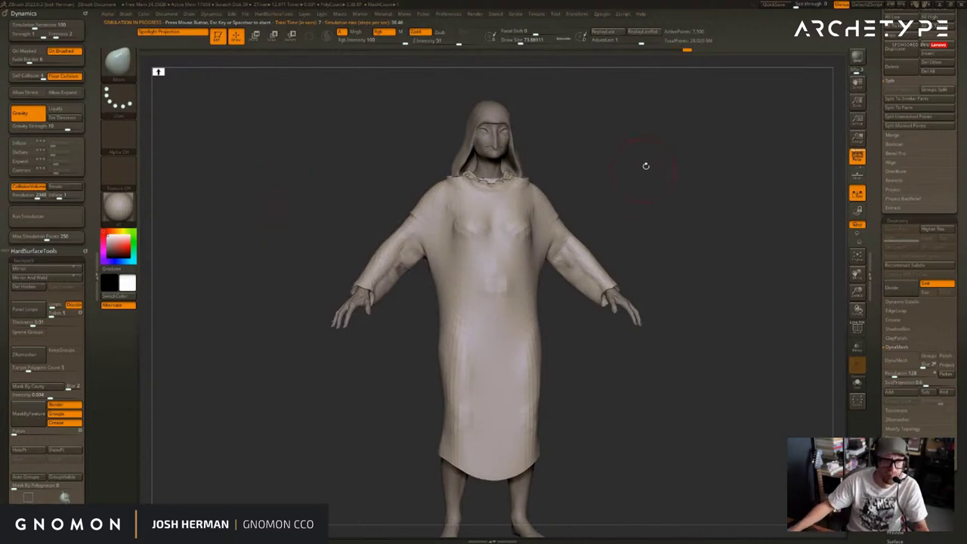
# Reshape the robe's neckline and shoulders with the Move brush at varying sizes and smooth them out
pyautogui.moveTo(645, 165)
pyautogui.mouseDown()
pyautogui.moveTo(441, 246)
pyautogui.moveTo(432, 217)
pyautogui.mouseUp()
pyautogui.press('s')
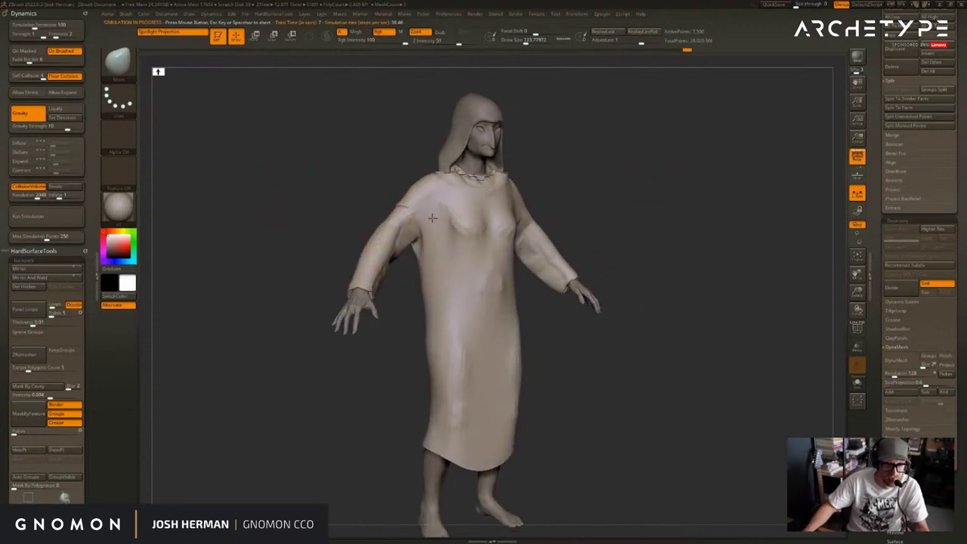
pyautogui.keyDown('shift'); pyautogui.moveTo(578, 159); pyautogui.dragTo(541, 208); pyautogui.keyUp('shift')
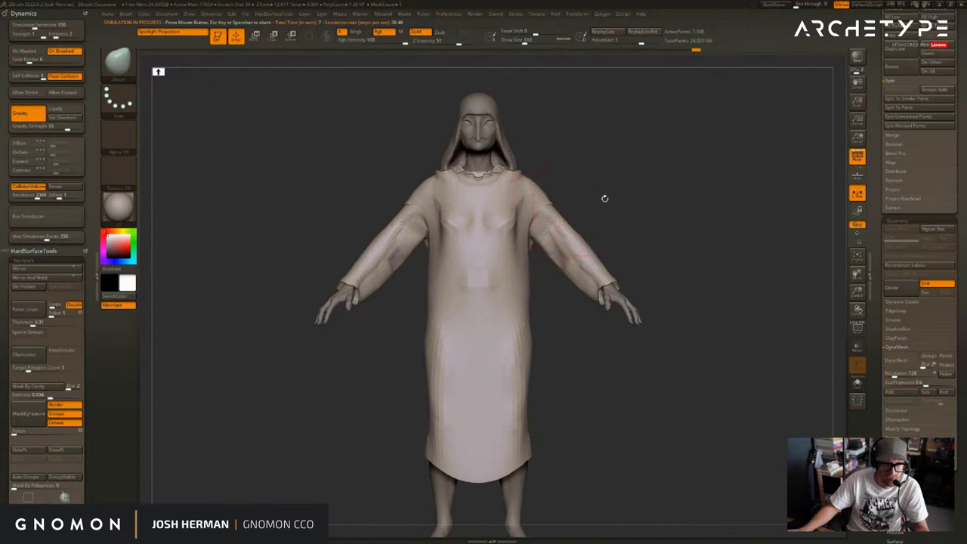
pyautogui.moveTo(605, 199)
pyautogui.mouseDown()
pyautogui.moveTo(539, 204)
pyautogui.moveTo(603, 188)
pyautogui.mouseUp()
pyautogui.press('s')
pyautogui.moveTo(451, 192)
pyautogui.mouseDown()
pyautogui.moveTo(429, 169)
pyautogui.moveTo(453, 213)
pyautogui.mouseUp()
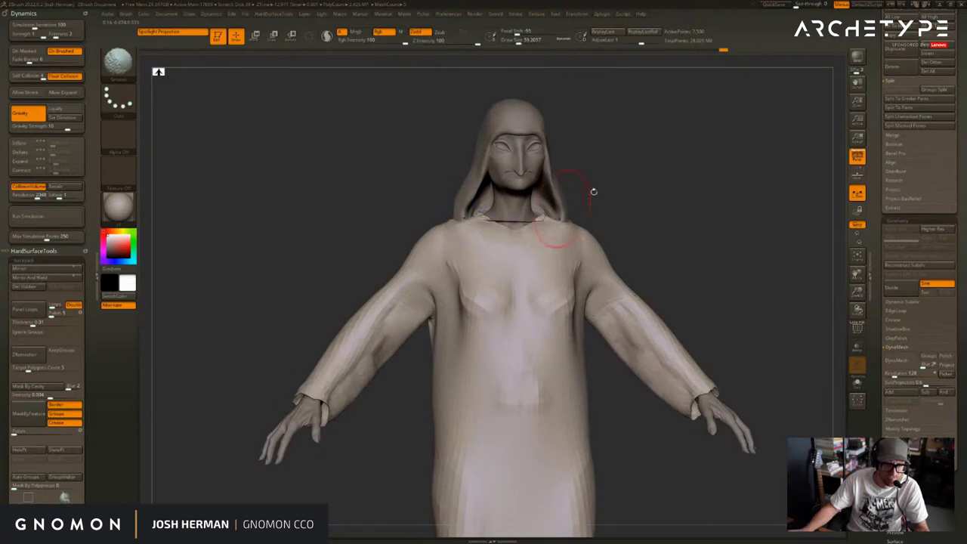
pyautogui.keyDown('shift'); pyautogui.moveTo(594, 192); pyautogui.dragTo(618, 188); pyautogui.keyUp('shift')
# Paint the robe's neckline, shoulders and sleeves back toward the stored morph target with the Morph brush, undoing the last stroke
pyautogui.press('b')
pyautogui.press('m')
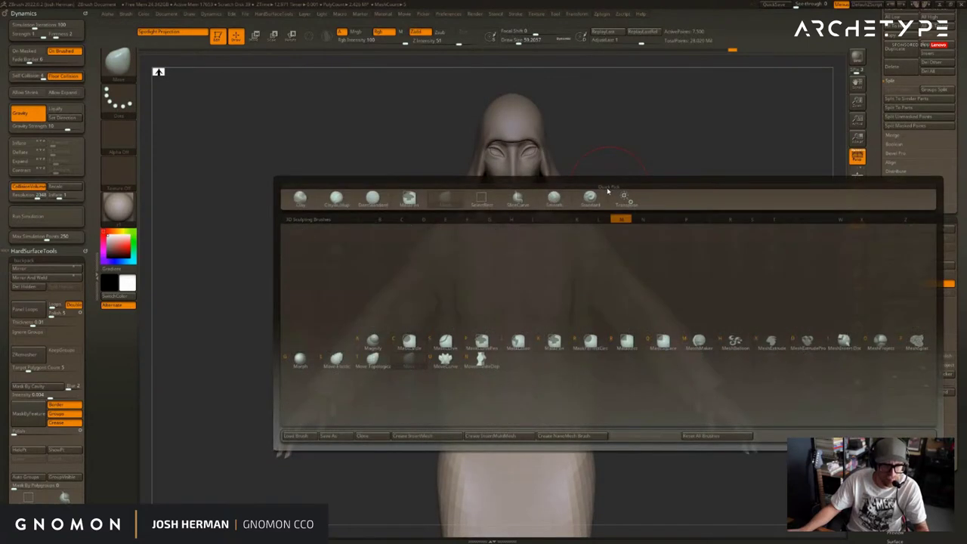
pyautogui.press('t')
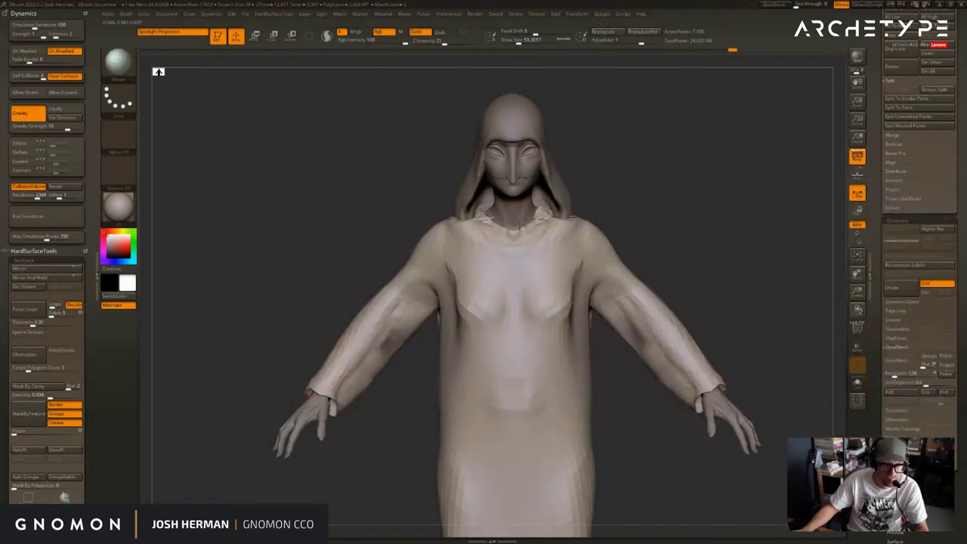
pyautogui.moveTo(483, 217)
pyautogui.mouseDown()
pyautogui.moveTo(462, 228)
pyautogui.moveTo(453, 206)
pyautogui.mouseUp()
pyautogui.moveTo(608, 218); pyautogui.dragTo(548, 220)
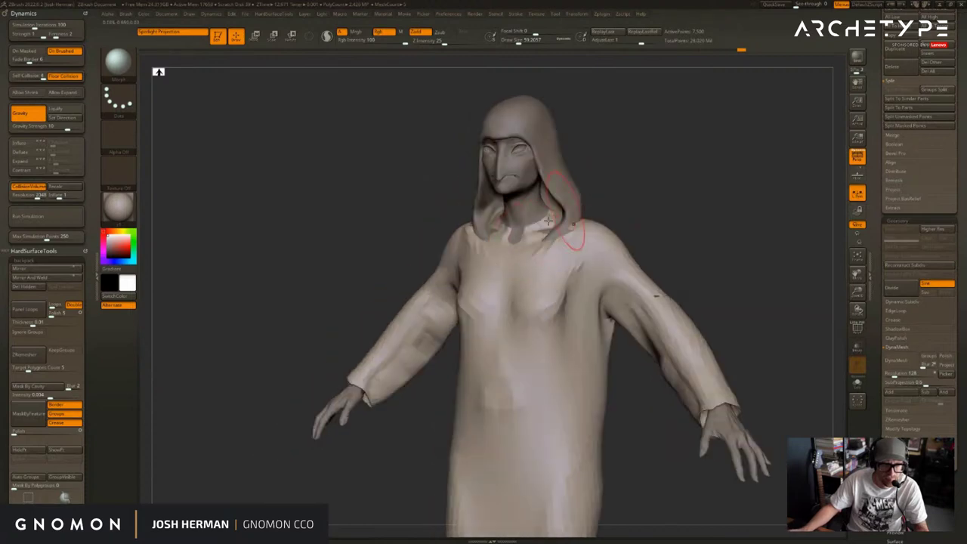
pyautogui.moveTo(665, 200)
pyautogui.mouseDown()
pyautogui.moveTo(582, 223)
pyautogui.moveTo(609, 236)
pyautogui.mouseUp()
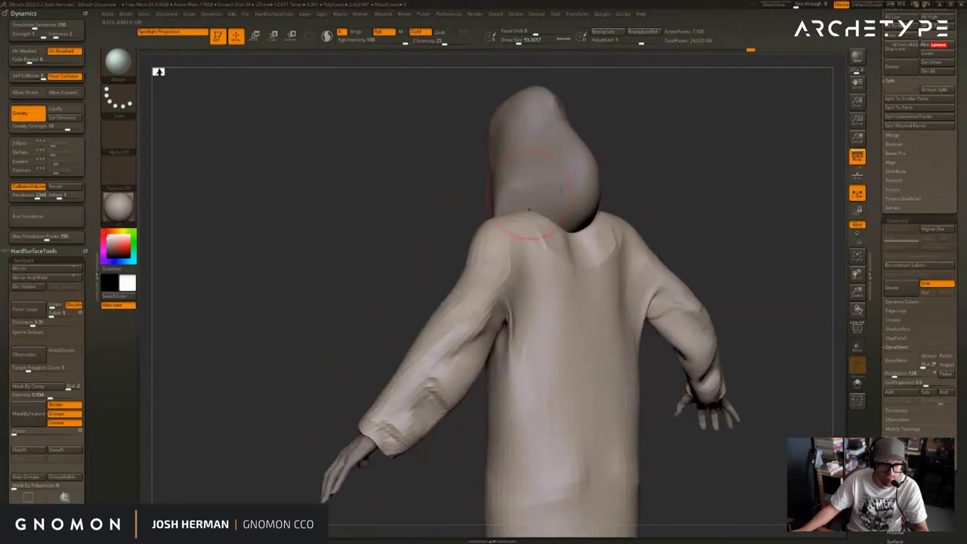
pyautogui.moveTo(801, 178)
pyautogui.mouseDown()
pyautogui.moveTo(708, 173)
pyautogui.moveTo(496, 222)
pyautogui.mouseUp()
pyautogui.moveTo(365, 313); pyautogui.dragTo(414, 260)
pyautogui.hotkey('ctrl', 'z')
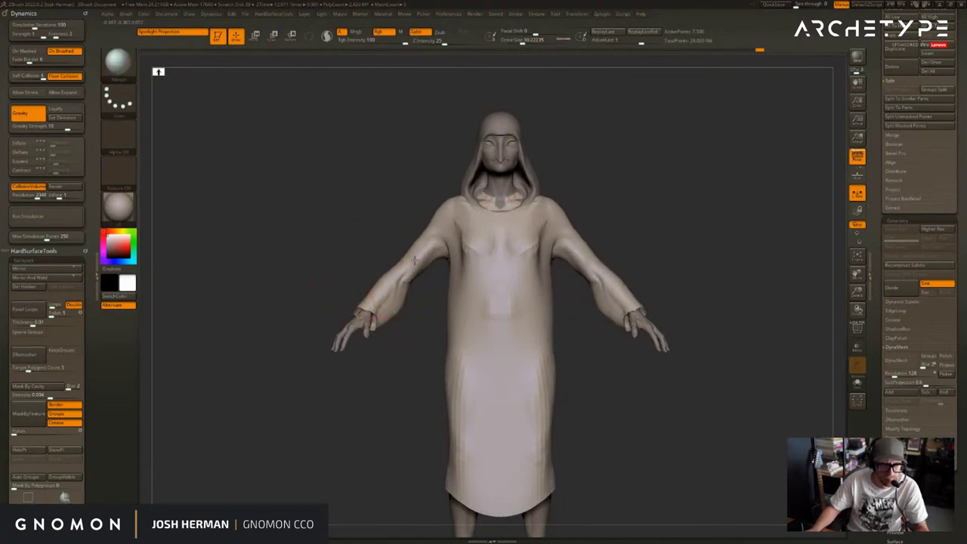
# Widen the robe's lower sleeves and open up the cuffs around the wrists with the Move brush
pyautogui.moveTo(405, 303)
pyautogui.mouseDown()
pyautogui.moveTo(492, 280)
pyautogui.moveTo(414, 253)
pyautogui.moveTo(405, 270)
pyautogui.moveTo(419, 203)
pyautogui.moveTo(461, 215)
pyautogui.mouseUp()
pyautogui.moveTo(408, 257); pyautogui.dragTo(416, 313)
pyautogui.moveTo(559, 287)
pyautogui.keyDown('shift'); pyautogui.mouseDown()
pyautogui.moveTo(493, 274)
pyautogui.moveTo(524, 274)
pyautogui.moveTo(461, 283)
pyautogui.mouseUp(); pyautogui.keyUp('shift')
pyautogui.press('s')
pyautogui.click(404, 332)
pyautogui.moveTo(393, 330); pyautogui.dragTo(406, 363)
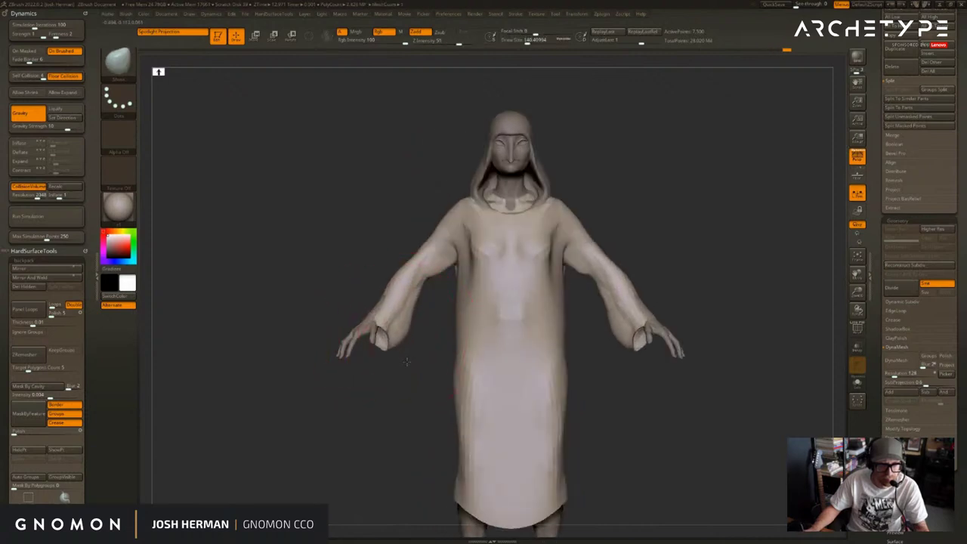
# Reshape the robe's forearm and upper sleeves with the Move brush at varying sizes
pyautogui.moveTo(390, 321)
pyautogui.mouseDown()
pyautogui.moveTo(381, 304)
pyautogui.moveTo(332, 284)
pyautogui.moveTo(400, 289)
pyautogui.moveTo(403, 274)
pyautogui.moveTo(432, 266)
pyautogui.mouseUp()
pyautogui.press('s')
pyautogui.click(400, 304)
pyautogui.press('s')
pyautogui.click(396, 272)
pyautogui.moveTo(377, 253)
pyautogui.mouseDown()
pyautogui.moveTo(434, 244)
pyautogui.moveTo(425, 238)
pyautogui.mouseUp()
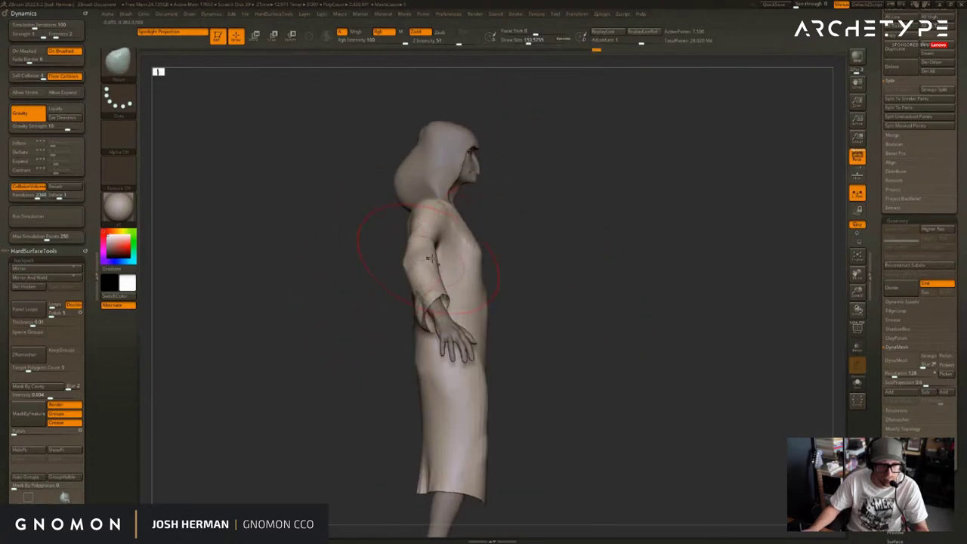
# Adjust the robe's sleeves, sides and back with the Move brush from side and rear views, smoothing the upper back
pyautogui.moveTo(514, 249)
pyautogui.mouseDown()
pyautogui.moveTo(454, 237)
pyautogui.moveTo(432, 254)
pyautogui.mouseUp()
pyautogui.press('s')
pyautogui.click(445, 243)
pyautogui.moveTo(393, 266); pyautogui.dragTo(355, 280)
pyautogui.moveTo(605, 211)
pyautogui.keyDown('shift'); pyautogui.mouseDown()
pyautogui.moveTo(636, 202)
pyautogui.moveTo(589, 149)
pyautogui.mouseUp(); pyautogui.keyUp('shift')
pyautogui.press('s')
pyautogui.moveTo(477, 427)
pyautogui.mouseDown()
pyautogui.moveTo(417, 451)
pyautogui.moveTo(458, 440)
pyautogui.moveTo(446, 434)
pyautogui.mouseUp()
pyautogui.keyDown('alt'); pyautogui.moveTo(517, 194); pyautogui.dragTo(589, 245); pyautogui.keyUp('alt')
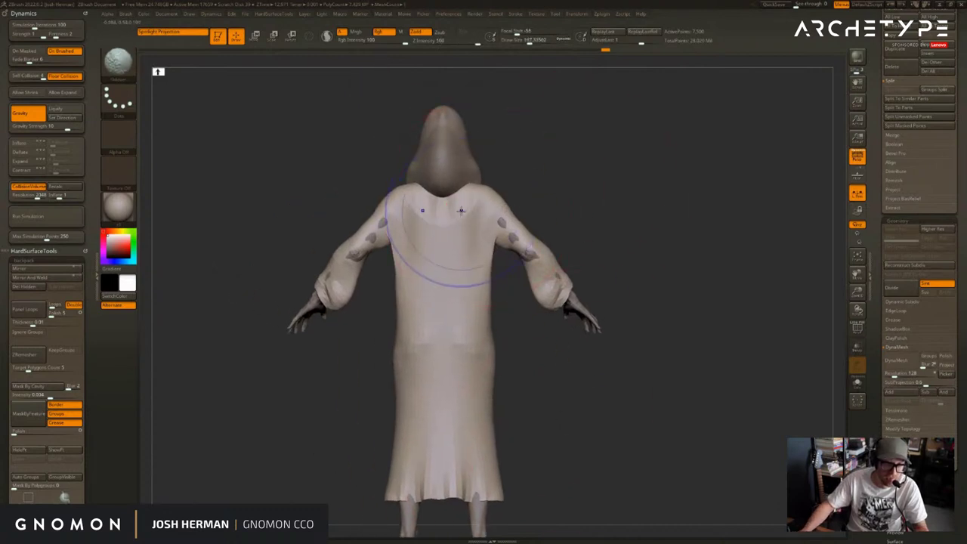
pyautogui.moveTo(493, 194)
pyautogui.mouseDown()
pyautogui.moveTo(533, 215)
pyautogui.moveTo(576, 176)
pyautogui.moveTo(558, 179)
pyautogui.mouseUp()
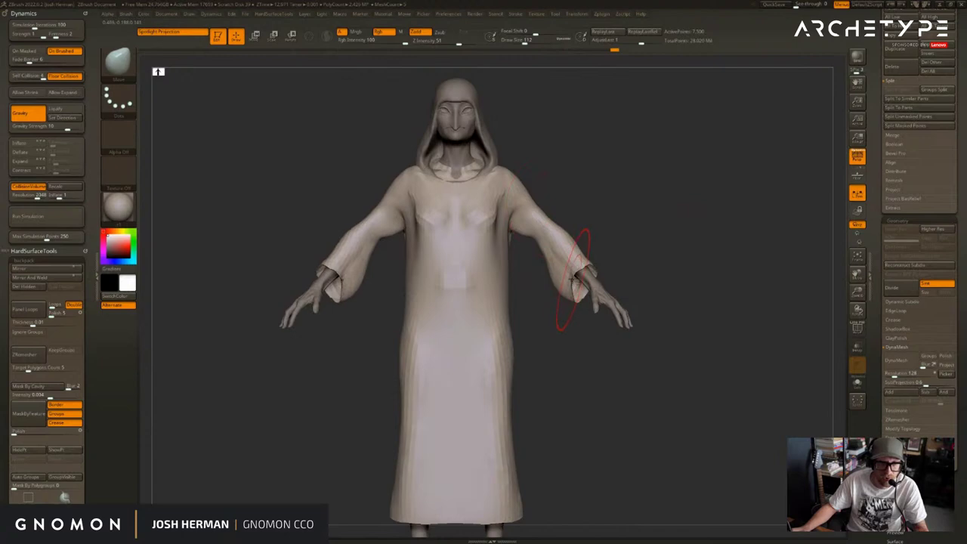
# Refine the sleeve cuffs and underarms with the Move brush, and collapse the side tray to enlarge the canvas
pyautogui.press('s')
pyautogui.moveTo(576, 284); pyautogui.dragTo(565, 284)
pyautogui.moveTo(612, 242)
pyautogui.mouseDown()
pyautogui.moveTo(627, 204)
pyautogui.moveTo(593, 173)
pyautogui.moveTo(728, 220)
pyautogui.moveTo(645, 227)
pyautogui.mouseUp()
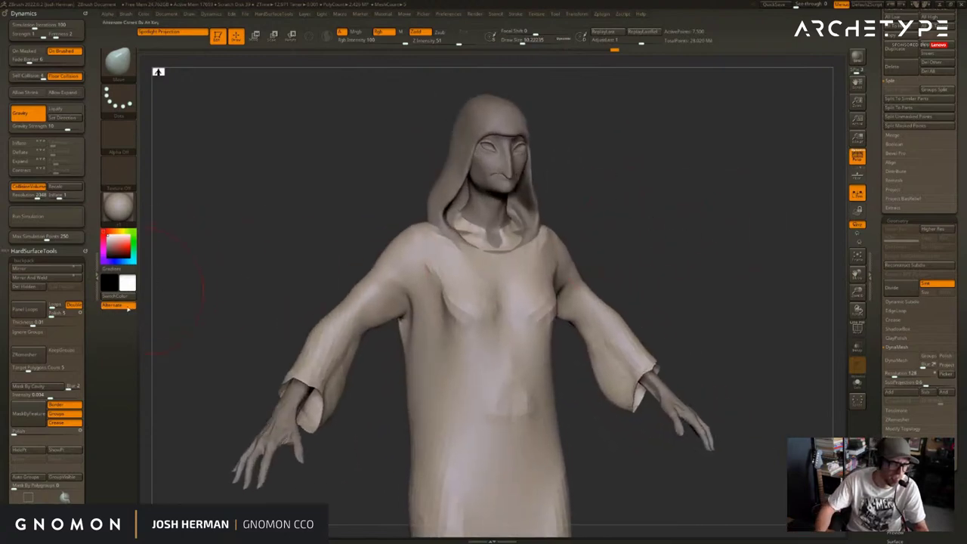
pyautogui.click(97, 279)
pyautogui.moveTo(638, 230); pyautogui.dragTo(585, 257)
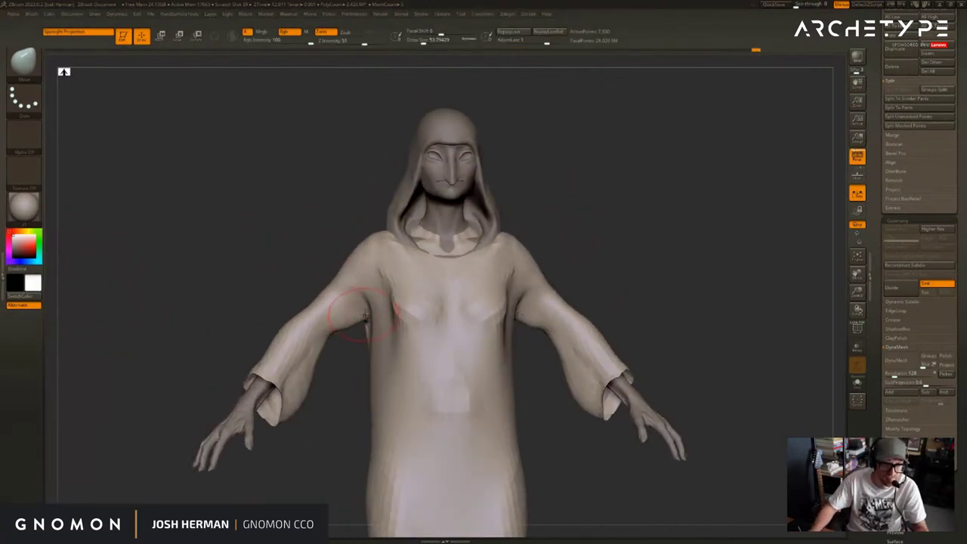
pyautogui.moveTo(368, 314)
pyautogui.mouseDown()
pyautogui.moveTo(358, 282)
pyautogui.moveTo(340, 269)
pyautogui.moveTo(359, 272)
pyautogui.moveTo(365, 303)
pyautogui.mouseUp()
pyautogui.press('s')
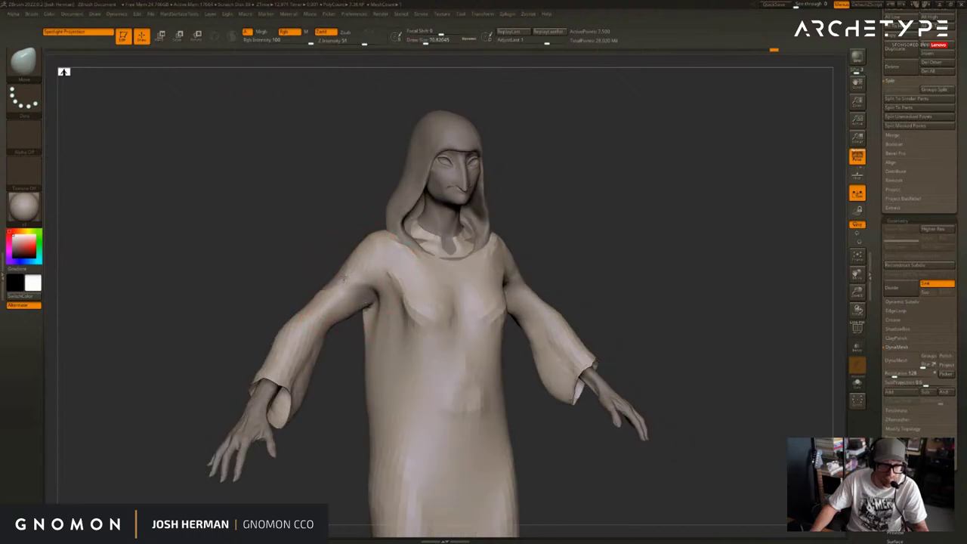
pyautogui.keyDown('shift'); pyautogui.moveTo(678, 228); pyautogui.dragTo(731, 215); pyautogui.keyUp('shift')
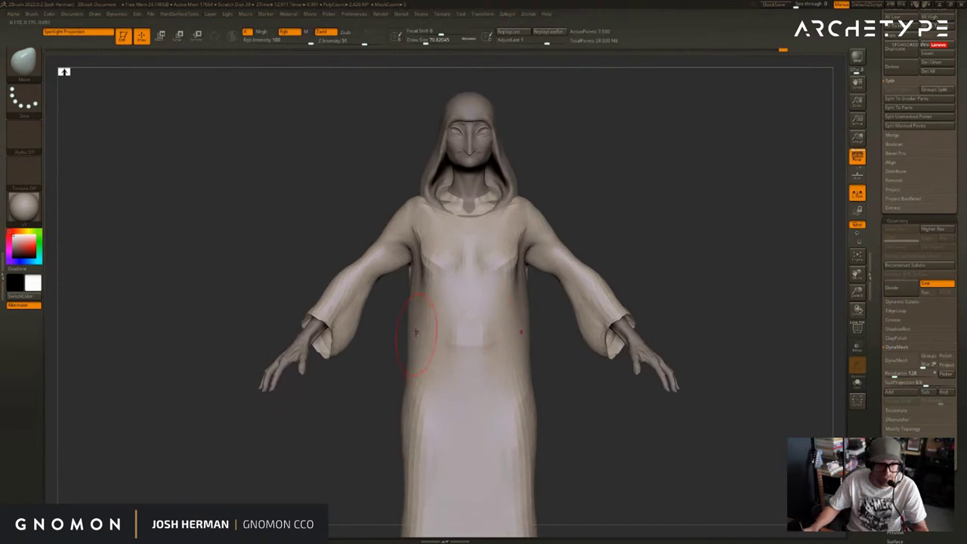
# Carve in both sides of the robe's waist with the ClayBuildup brush and smooth the strokes
pyautogui.press('b')
pyautogui.press('c')
pyautogui.press('b')
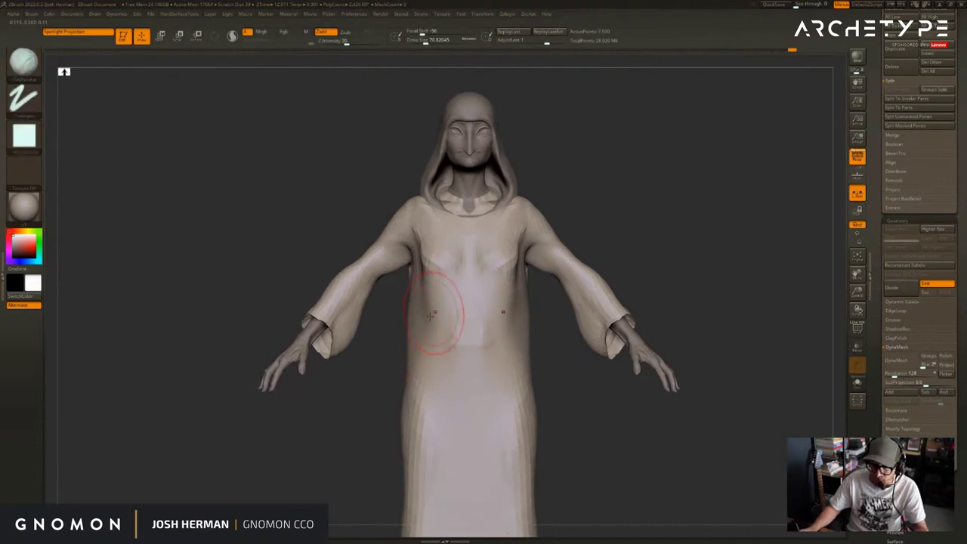
pyautogui.moveTo(429, 304)
pyautogui.mouseDown()
pyautogui.moveTo(454, 308)
pyautogui.moveTo(436, 317)
pyautogui.mouseUp()
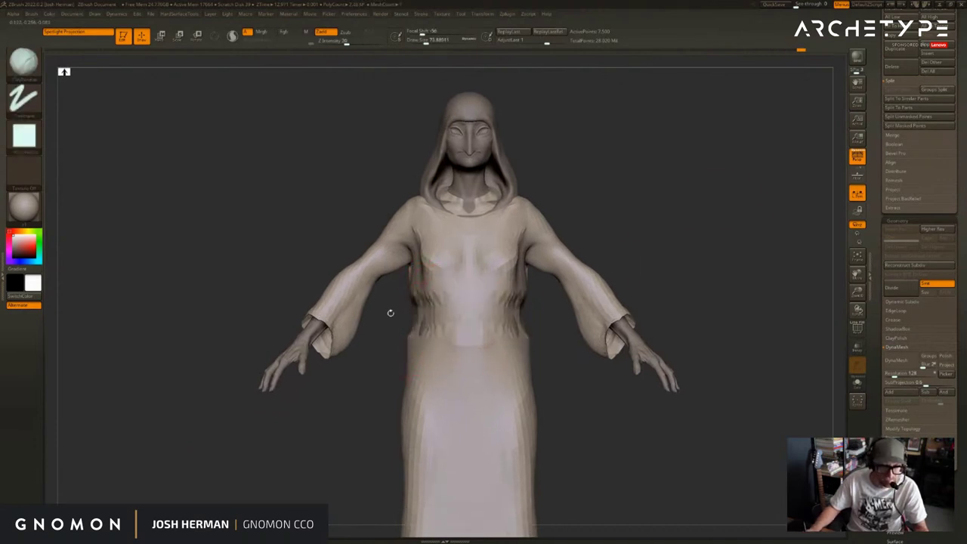
pyautogui.moveTo(521, 279)
pyautogui.keyDown('shift'); pyautogui.mouseDown()
pyautogui.moveTo(517, 317)
pyautogui.moveTo(523, 300)
pyautogui.mouseUp(); pyautogui.keyUp('shift')
# Pull the waist in toward the body with the Move brush using ghosted transparency, briefly isolate the robe, and restore the normal display
pyautogui.hotkey('shift', 't')
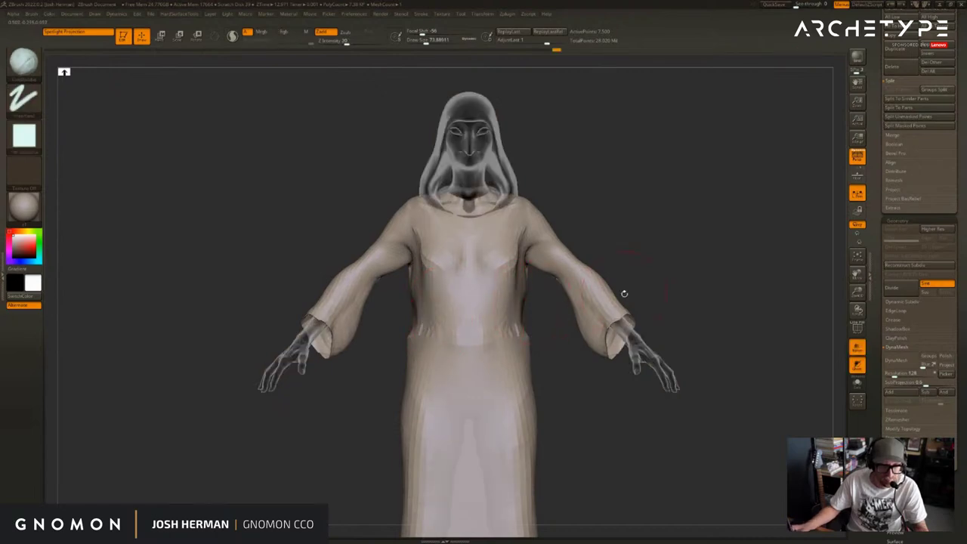
pyautogui.press('s')
pyautogui.press('b')
pyautogui.press('m')
pyautogui.press('v')
pyautogui.moveTo(410, 306); pyautogui.dragTo(423, 297)
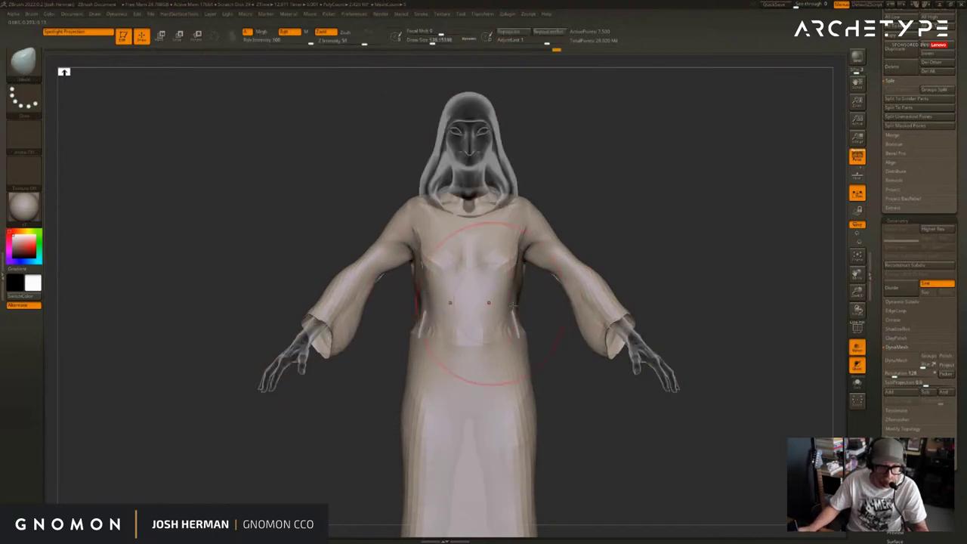
pyautogui.press('s')
pyautogui.moveTo(513, 305)
pyautogui.mouseDown(button='right')
pyautogui.moveTo(547, 306)
pyautogui.moveTo(538, 303)
pyautogui.mouseUp(button='right')
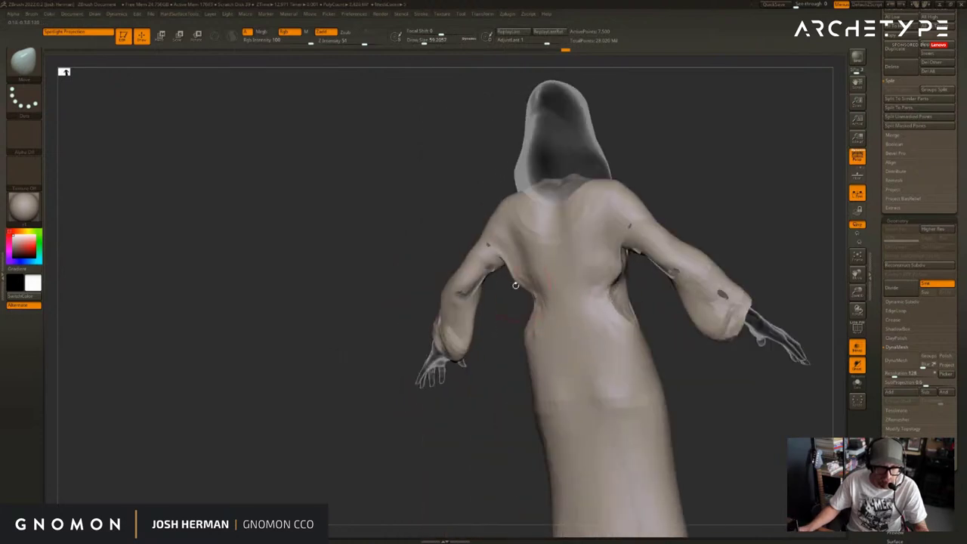
pyautogui.moveTo(516, 286); pyautogui.dragTo(529, 302)
pyautogui.hotkey('shift', 's')
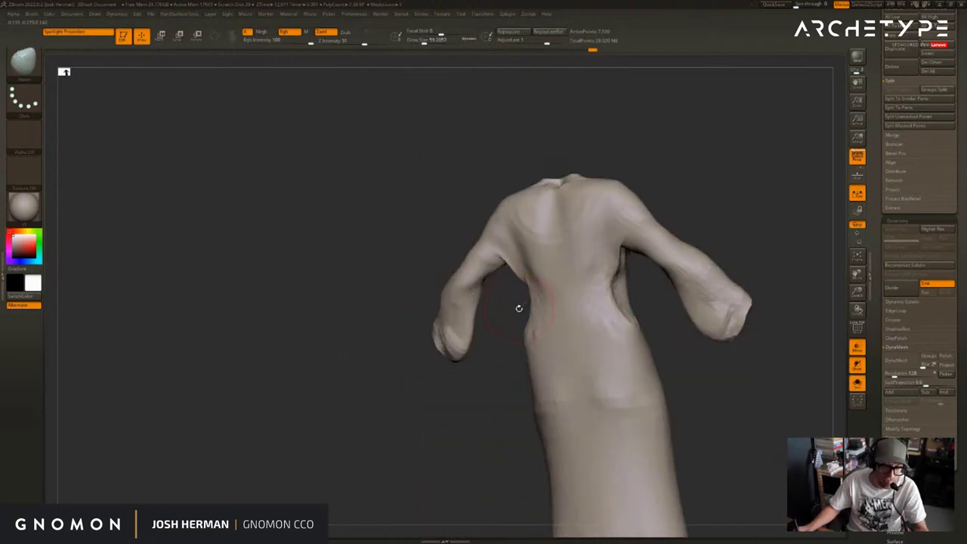
pyautogui.hotkey('ctrl', 'shift', 's')
pyautogui.hotkey('shift', 't')
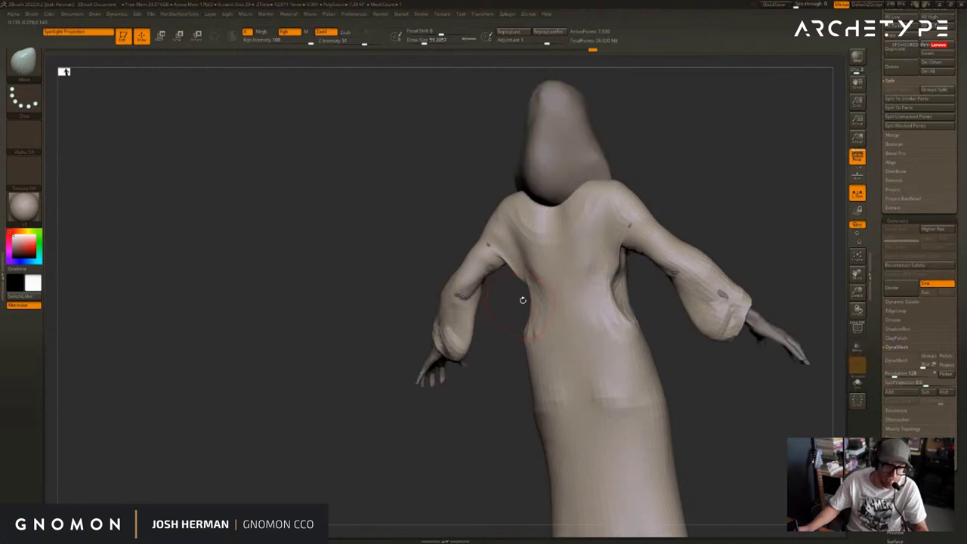
# Cut vertical gather creases around the sides and back of the robe's waist with the Dam_Standard brush
pyautogui.moveTo(523, 300); pyautogui.dragTo(580, 293, button='right')
pyautogui.press('b')
pyautogui.press('d')
pyautogui.press('s')
pyautogui.moveTo(581, 293); pyautogui.dragTo(541, 297)
pyautogui.moveTo(520, 301); pyautogui.dragTo(556, 301, button='right')
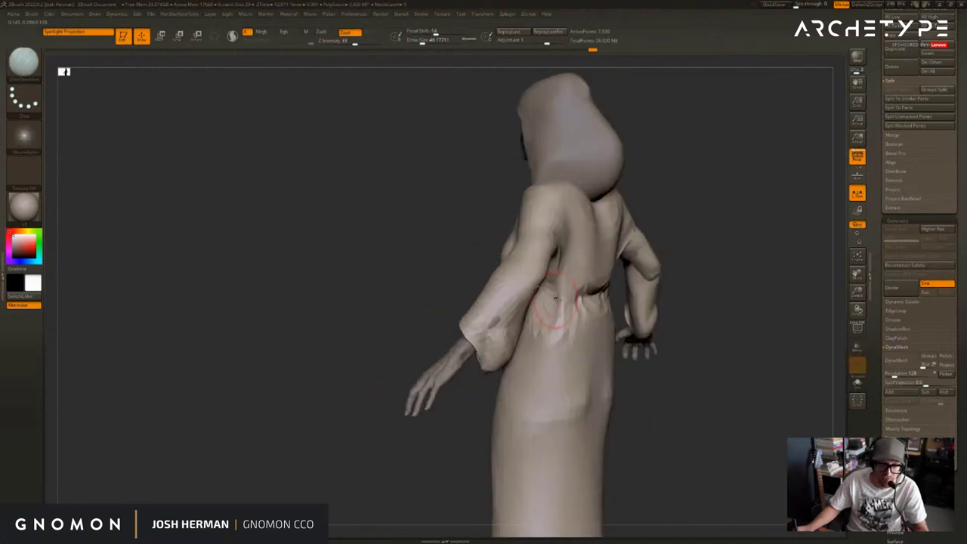
pyautogui.keyDown('shift'); pyautogui.moveTo(734, 257); pyautogui.dragTo(568, 280, button='right'); pyautogui.keyUp('shift')
pyautogui.press('b')
pyautogui.press('d')
pyautogui.press('s')
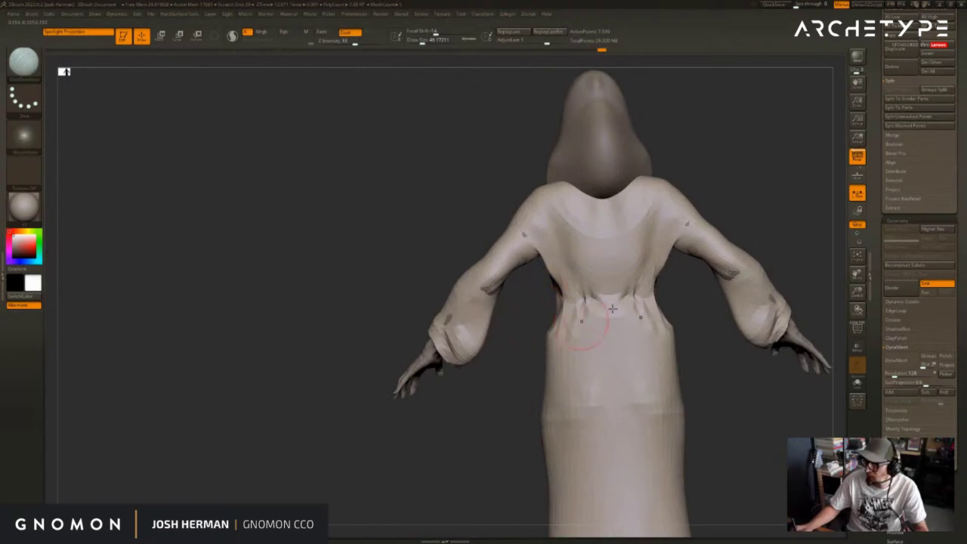
pyautogui.keyDown('shift'); pyautogui.moveTo(794, 232); pyautogui.dragTo(751, 254, button='right'); pyautogui.keyUp('shift')
pyautogui.moveTo(576, 304)
pyautogui.mouseDown(button='right')
pyautogui.moveTo(645, 312)
pyautogui.moveTo(602, 309)
pyautogui.moveTo(597, 367)
pyautogui.mouseUp(button='right')
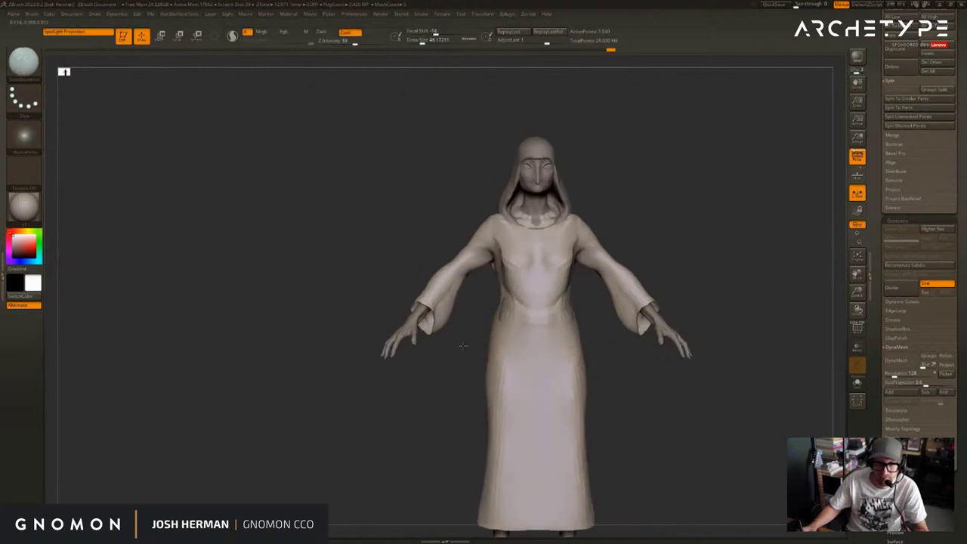
# Smooth the robe's side between the waist and the underarm
pyautogui.keyDown('ctrl'); pyautogui.moveTo(459, 345); pyautogui.dragTo(510, 264, button='right'); pyautogui.keyUp('ctrl')
pyautogui.moveTo(510, 265)
pyautogui.mouseDown()
pyautogui.moveTo(498, 242)
pyautogui.moveTo(501, 253)
pyautogui.mouseUp()
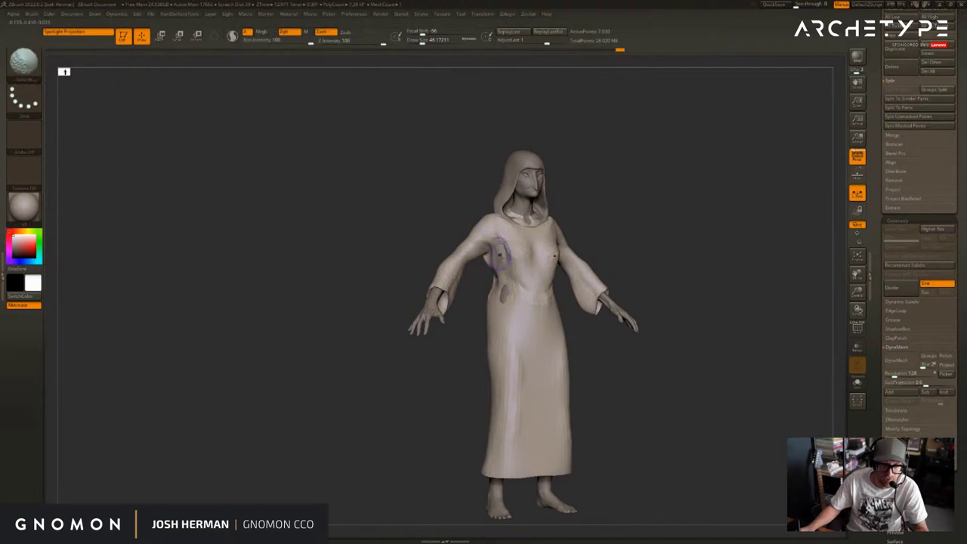
pyautogui.moveTo(477, 340); pyautogui.dragTo(451, 346, button='right')
# Adjust the silhouette of the robe's skirt from front and side with a large Move brush
pyautogui.press('b')
pyautogui.press('m')
pyautogui.press('v')
pyautogui.press('s')
pyautogui.moveTo(484, 408); pyautogui.dragTo(482, 409)
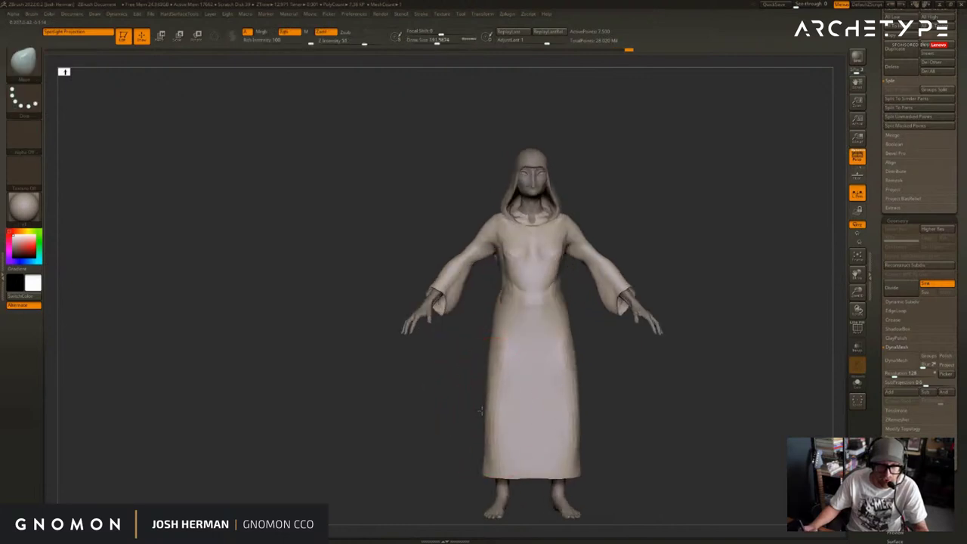
pyautogui.moveTo(481, 410)
pyautogui.mouseDown(button='right')
pyautogui.moveTo(563, 404)
pyautogui.moveTo(553, 401)
pyautogui.mouseUp(button='right')
pyautogui.moveTo(553, 401); pyautogui.dragTo(546, 401)
pyautogui.moveTo(488, 407); pyautogui.dragTo(475, 402)
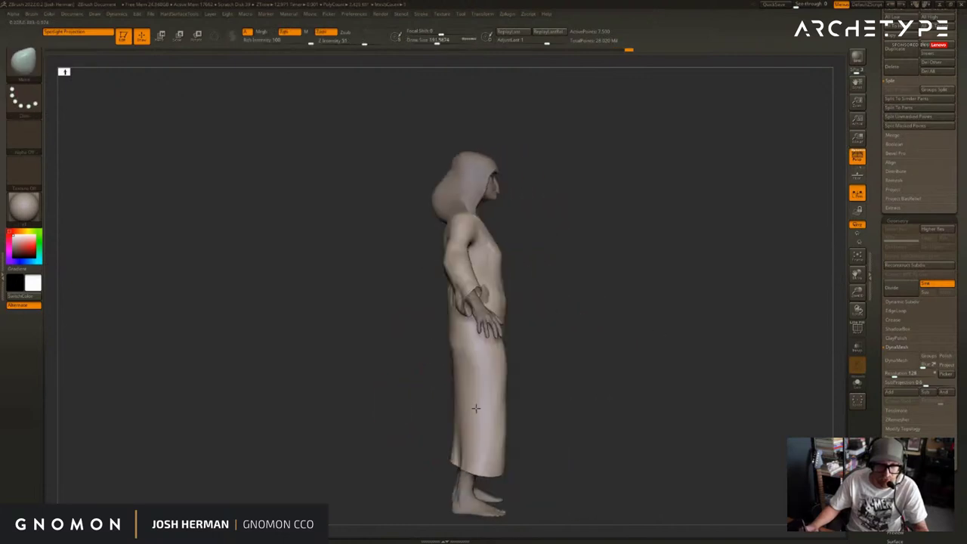
# Lengthen the skirt down to the ankles and flare its hem outward with the Move brush, then frame the figure
pyautogui.moveTo(423, 469); pyautogui.dragTo(426, 479)
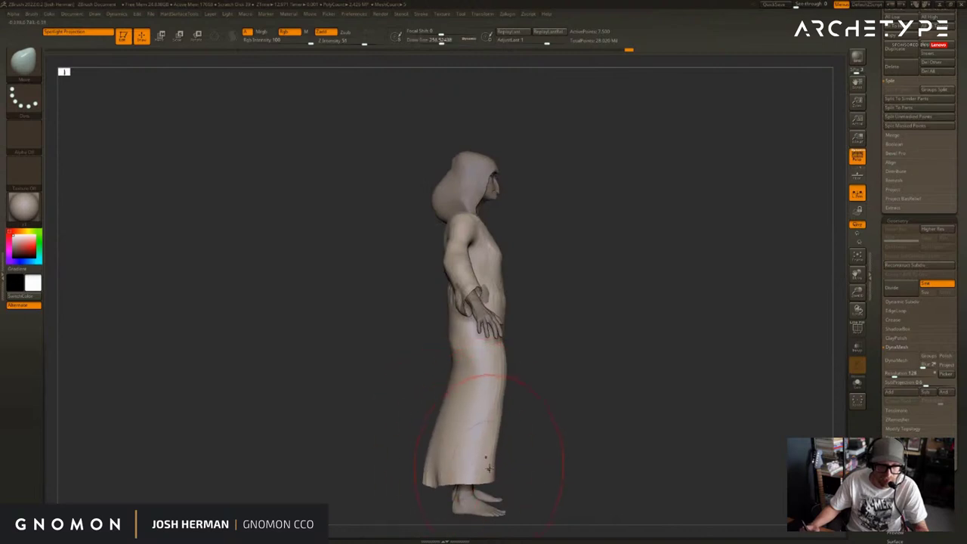
pyautogui.moveTo(488, 462); pyautogui.dragTo(493, 476)
pyautogui.moveTo(452, 380)
pyautogui.mouseDown()
pyautogui.moveTo(440, 380)
pyautogui.moveTo(448, 408)
pyautogui.mouseUp()
pyautogui.moveTo(430, 474); pyautogui.dragTo(434, 467)
pyautogui.moveTo(541, 411); pyautogui.dragTo(548, 405)
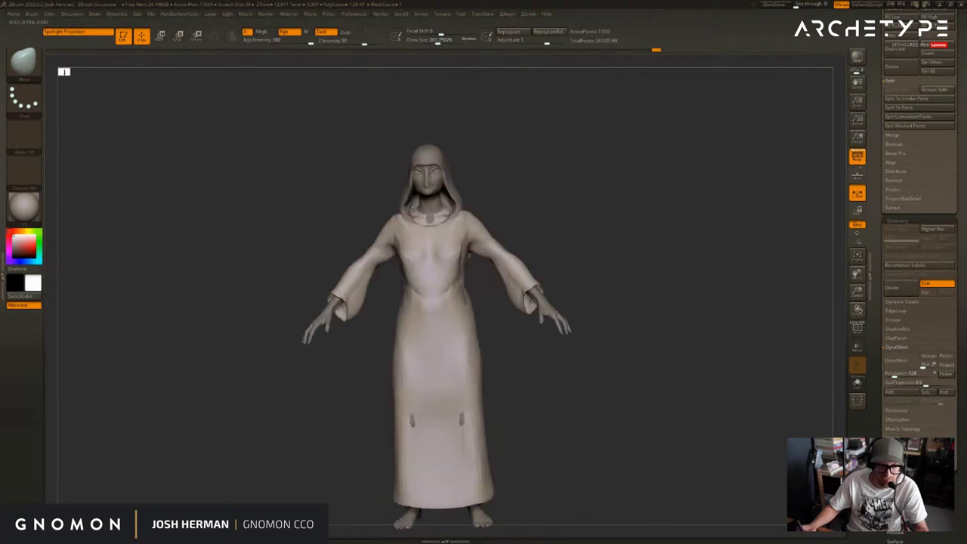
pyautogui.press('f')
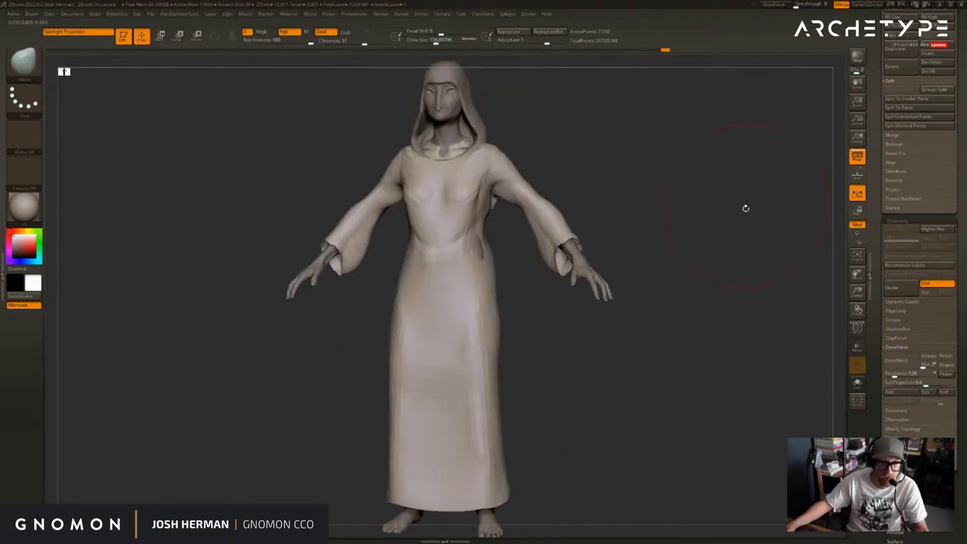
pyautogui.press('f')
# Switch to Maya to inspect the columned set blockout from several angles, and view the lit set in Unreal Engine
pyautogui.moveTo(868, 196); pyautogui.dragTo(868, 336)
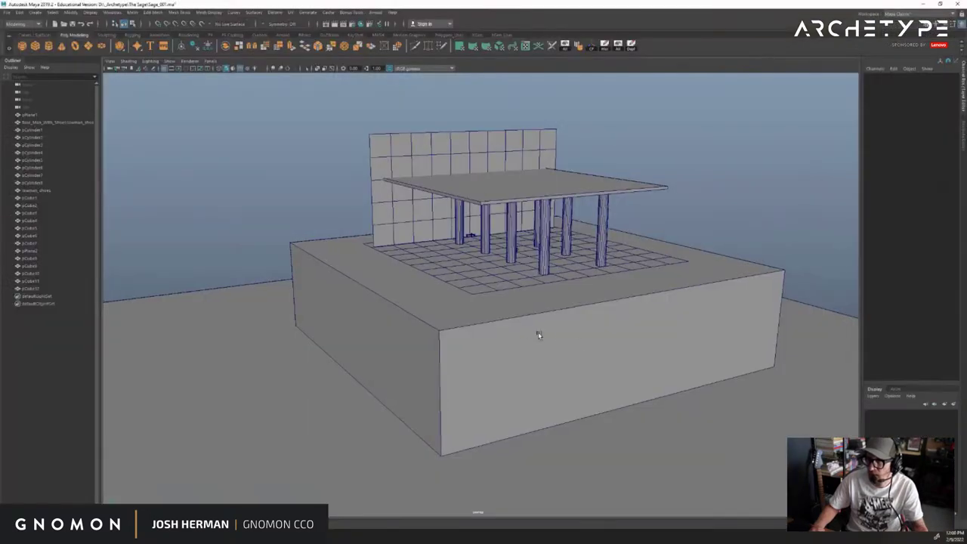
pyautogui.keyDown('alt'); pyautogui.moveTo(537, 331); pyautogui.dragTo(553, 334); pyautogui.keyUp('alt')
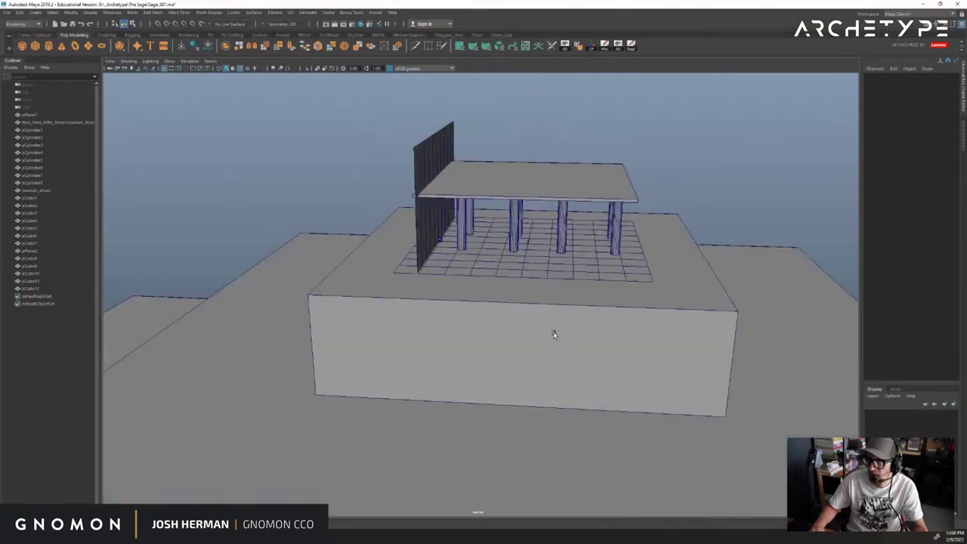
pyautogui.keyDown('alt'); pyautogui.moveTo(553, 335); pyautogui.dragTo(345, 175, button='right'); pyautogui.keyUp('alt')
pyautogui.keyDown('alt'); pyautogui.moveTo(345, 174); pyautogui.dragTo(388, 200); pyautogui.keyUp('alt')
pyautogui.keyDown('alt'); pyautogui.moveTo(388, 200); pyautogui.dragTo(442, 198, button='right'); pyautogui.keyUp('alt')
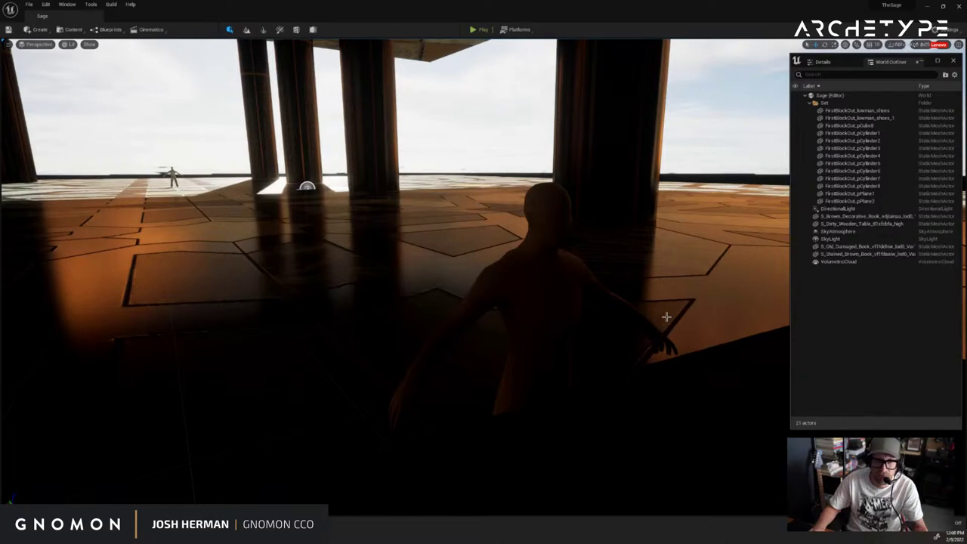
pyautogui.moveTo(670, 319)
pyautogui.mouseDown(button='right')
pyautogui.moveTo(690, 312)
pyautogui.moveTo(695, 324)
pyautogui.moveTo(652, 320)
pyautogui.moveTo(697, 325)
pyautogui.moveTo(668, 315)
pyautogui.mouseUp(button='right')
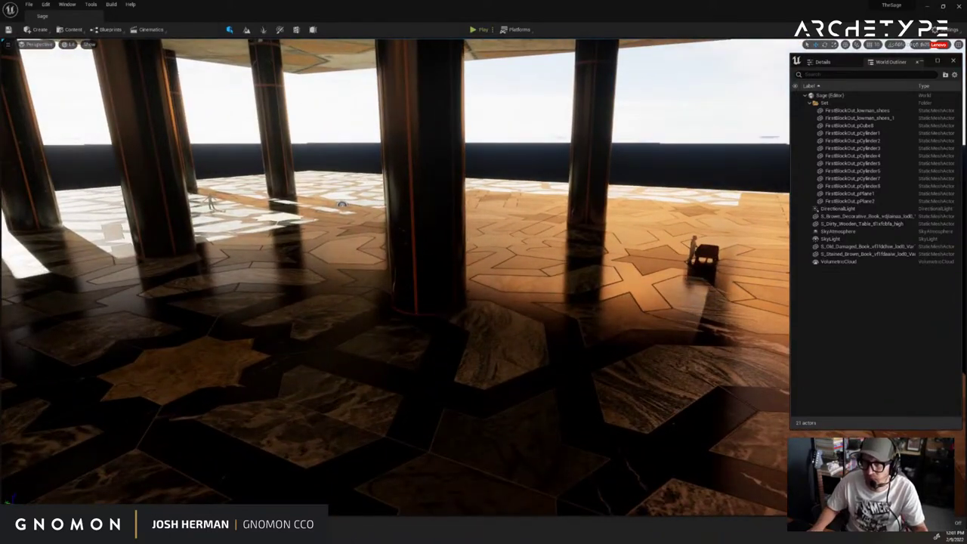